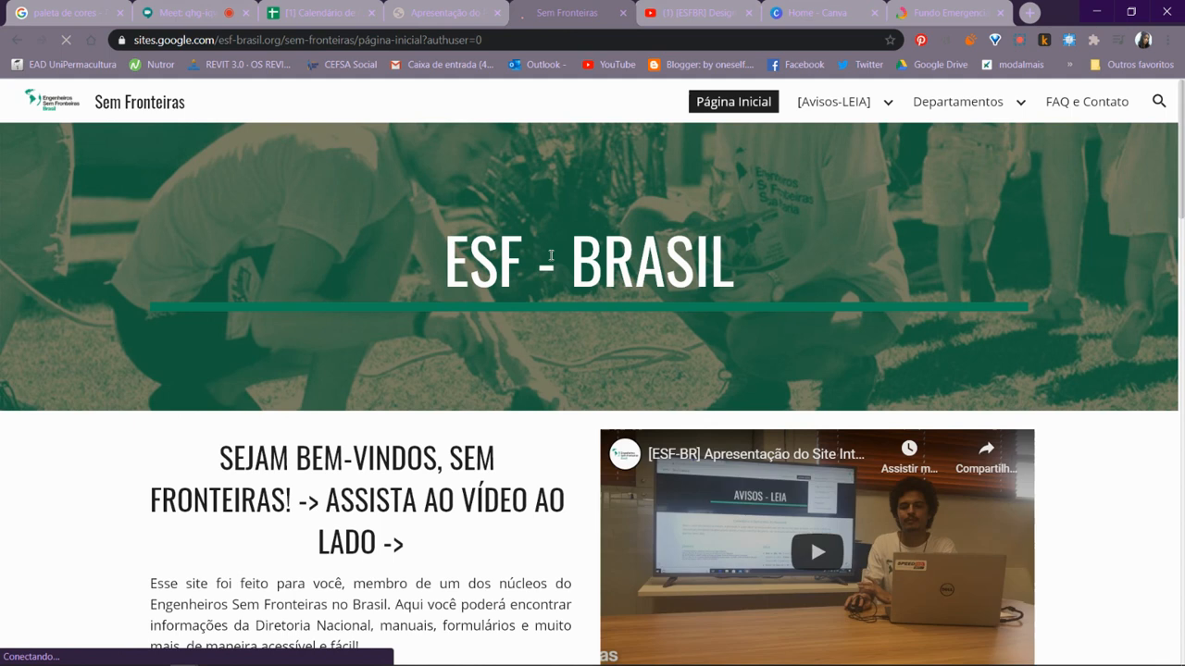
- Look over the Sem Fronteiras home page and open the Comunicação department page
{"action": "scroll", "coordinate": [546, 278], "scroll_direction": "down", "scroll_amount": 2}
{"action": "scroll", "coordinate": [500, 277], "scroll_direction": "down", "scroll_amount": 1}
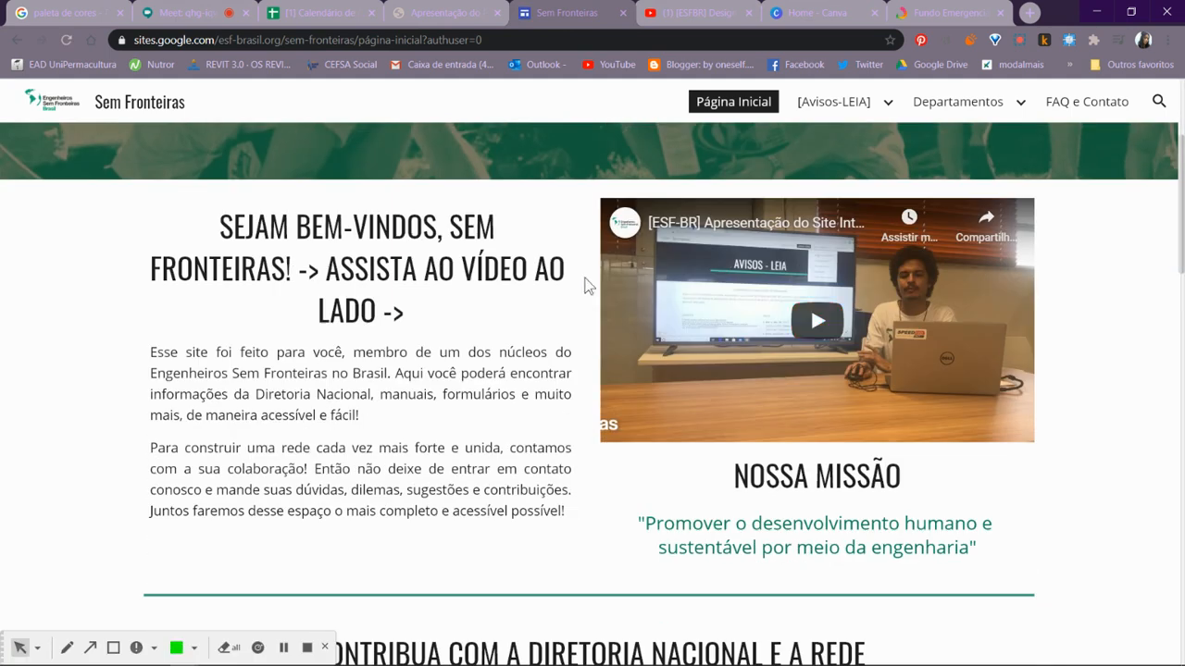
{"action": "scroll", "coordinate": [574, 283], "scroll_direction": "down", "scroll_amount": 1}
{"action": "scroll", "coordinate": [584, 282], "scroll_direction": "down", "scroll_amount": 1}
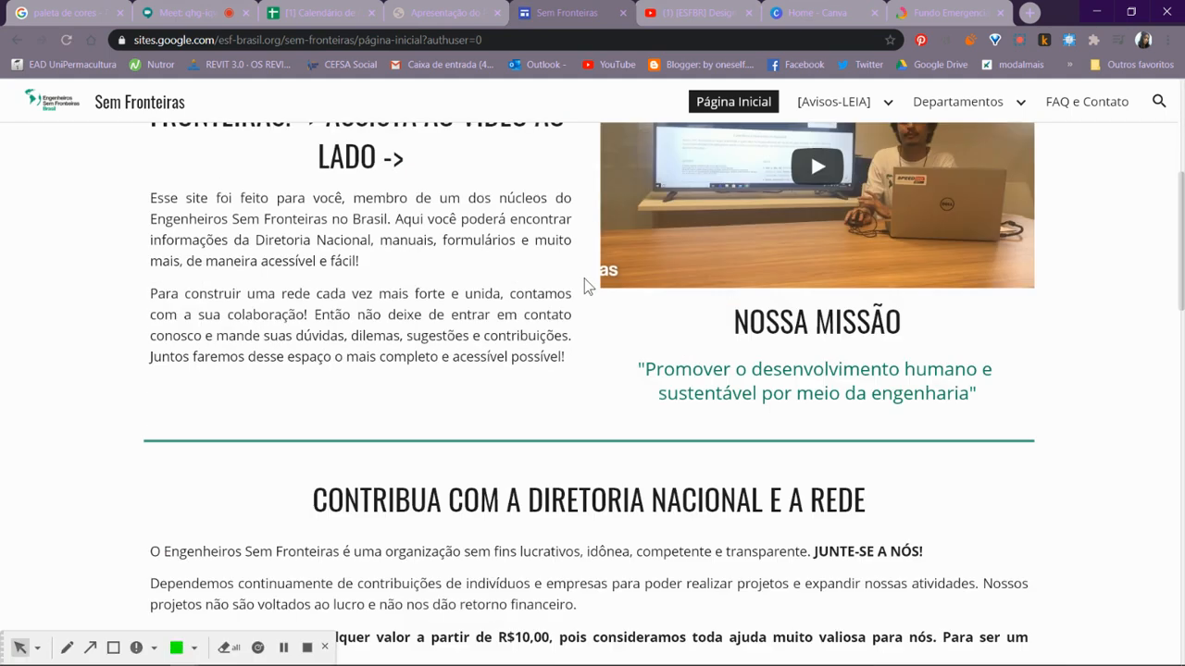
{"action": "scroll", "coordinate": [597, 276], "scroll_direction": "up", "scroll_amount": 4}
{"action": "mouse_move", "coordinate": [859, 107]}
{"action": "mouse_move", "coordinate": [935, 104]}
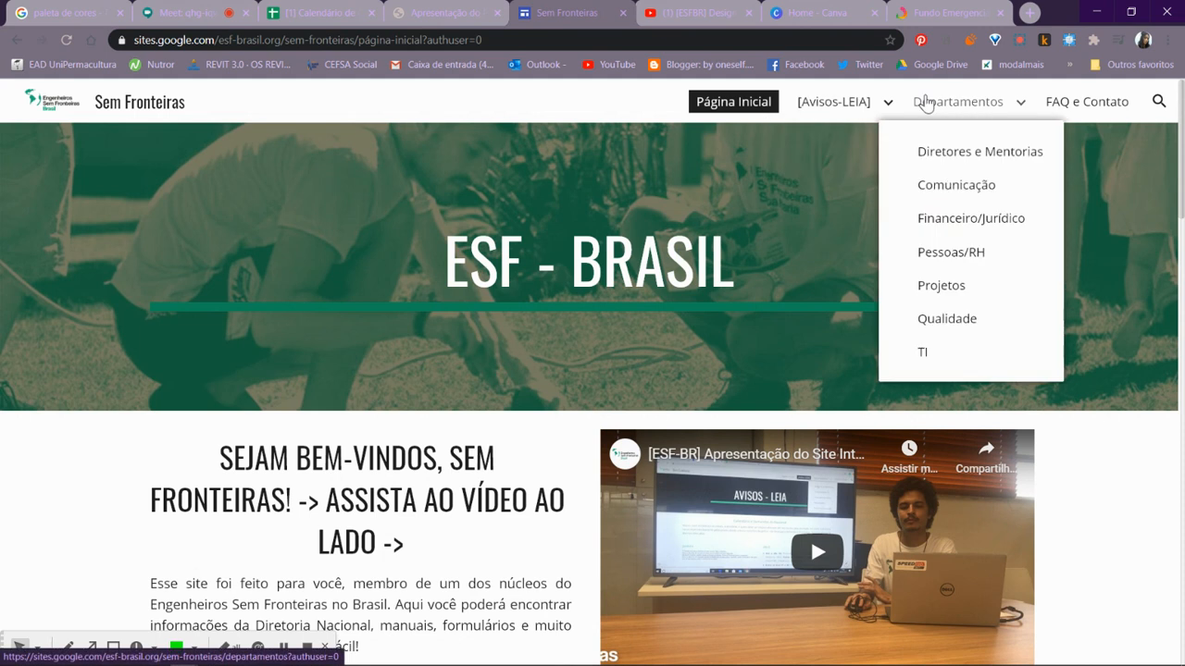
{"action": "left_click", "coordinate": [950, 191]}
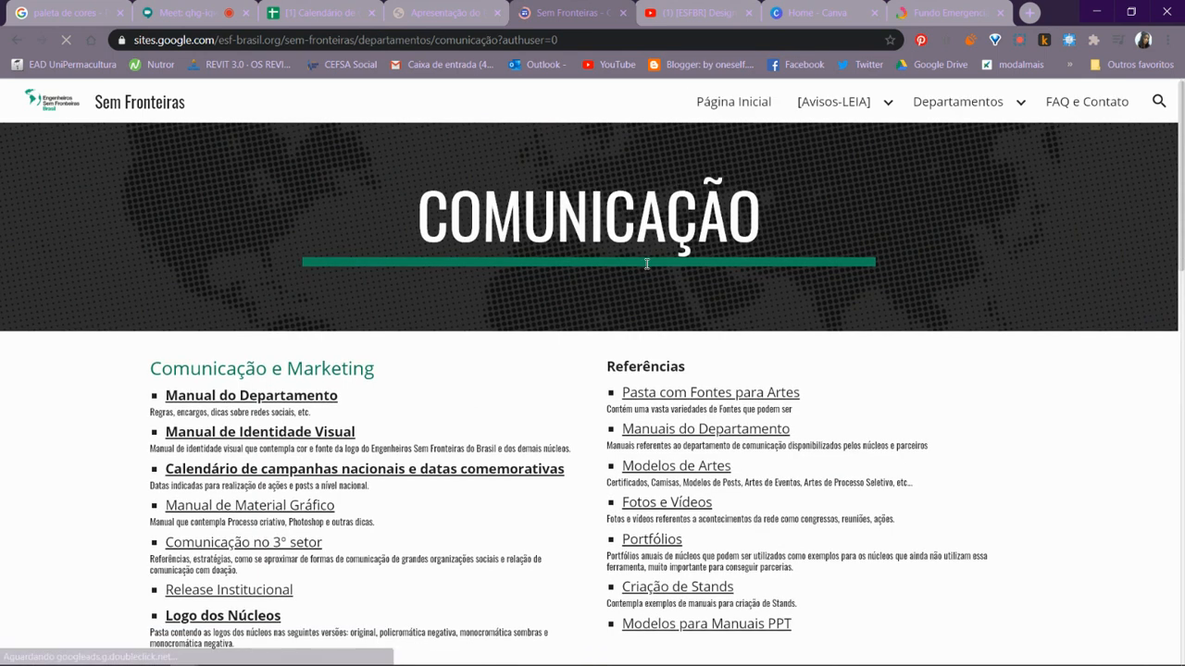
- Examine the Comunicação page's material and reference links, the Canva tutorial section and the Adobe Illustrator tutorial videos
{"action": "scroll", "coordinate": [646, 264], "scroll_direction": "down", "scroll_amount": 1}
{"action": "scroll", "coordinate": [637, 279], "scroll_direction": "down", "scroll_amount": 1}
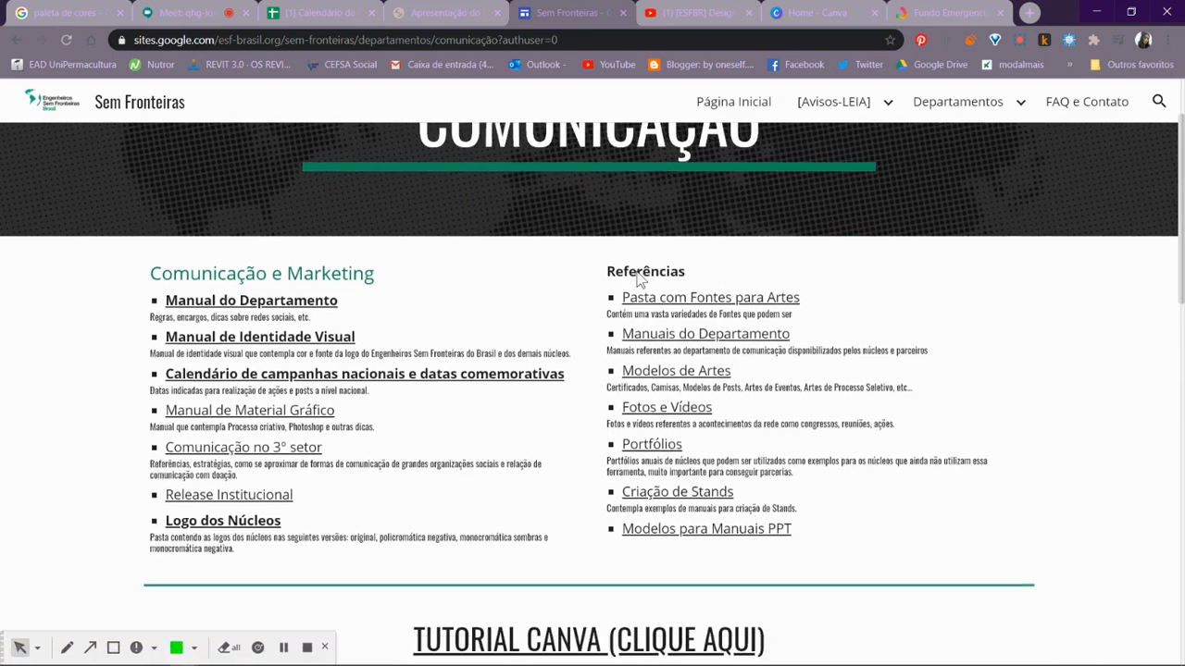
{"action": "scroll", "coordinate": [637, 275], "scroll_direction": "up", "scroll_amount": 1}
{"action": "scroll", "coordinate": [638, 276], "scroll_direction": "down", "scroll_amount": 5}
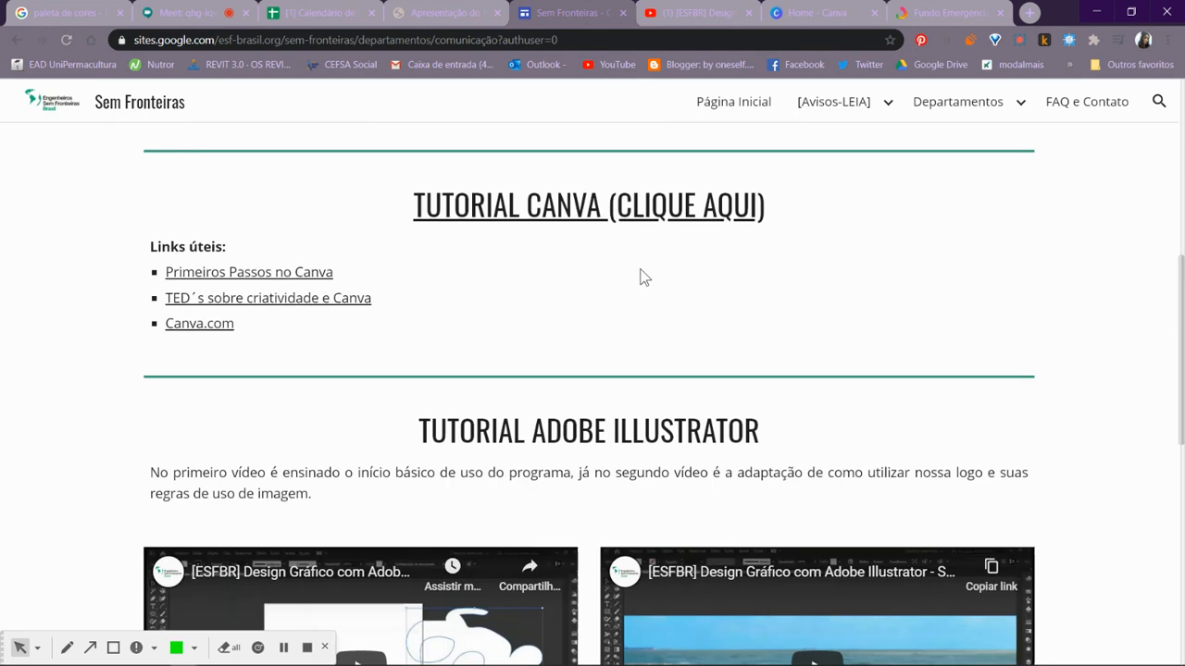
{"action": "scroll", "coordinate": [645, 277], "scroll_direction": "down", "scroll_amount": 2}
{"action": "scroll", "coordinate": [548, 300], "scroll_direction": "down", "scroll_amount": 3}
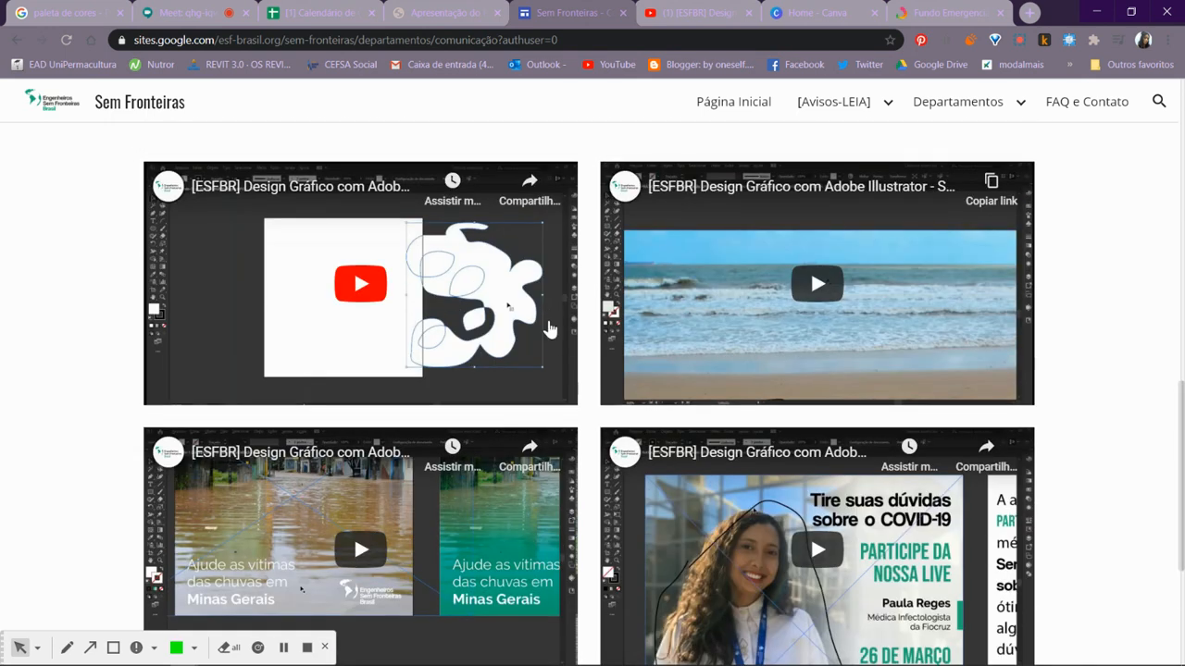
{"action": "scroll", "coordinate": [483, 274], "scroll_direction": "up", "scroll_amount": 1}
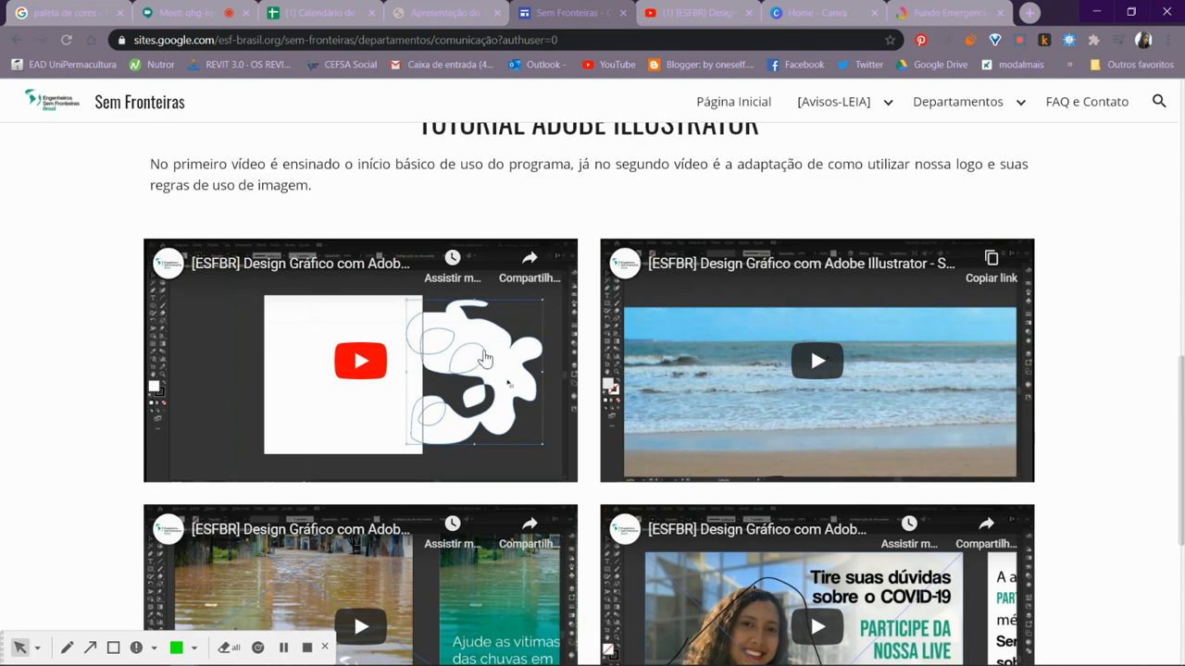
{"action": "scroll", "coordinate": [449, 348], "scroll_direction": "up", "scroll_amount": 1}
{"action": "scroll", "coordinate": [472, 305], "scroll_direction": "down", "scroll_amount": 2}
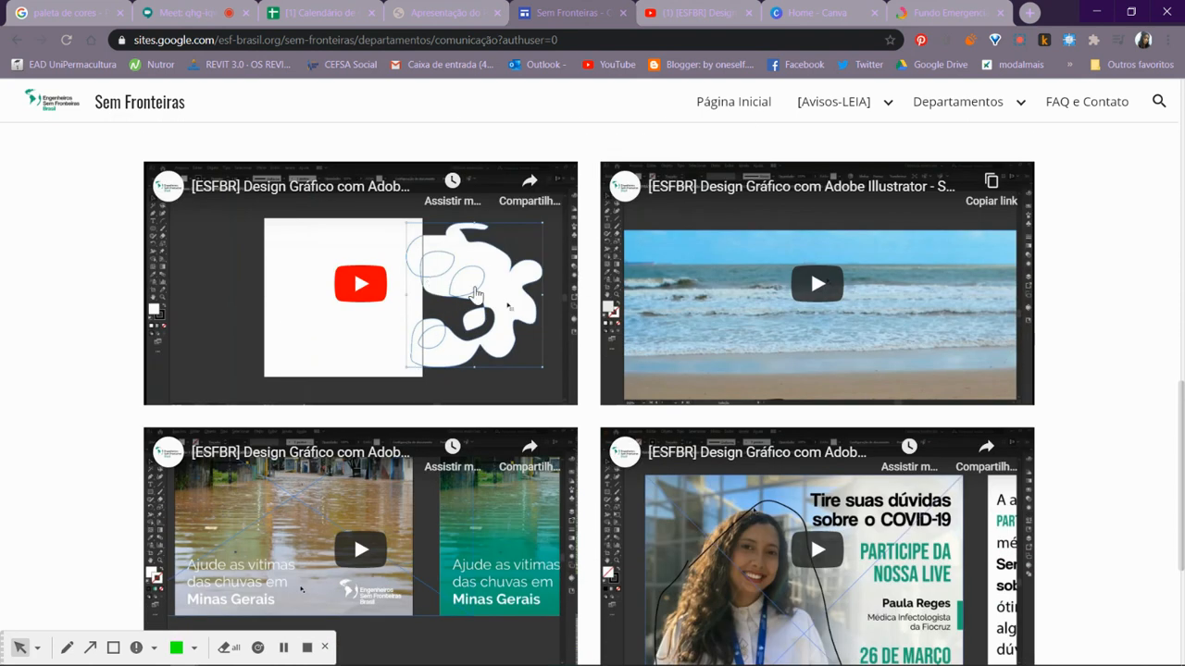
{"action": "scroll", "coordinate": [664, 307], "scroll_direction": "down", "scroll_amount": 1}
{"action": "scroll", "coordinate": [665, 307], "scroll_direction": "down", "scroll_amount": 2}
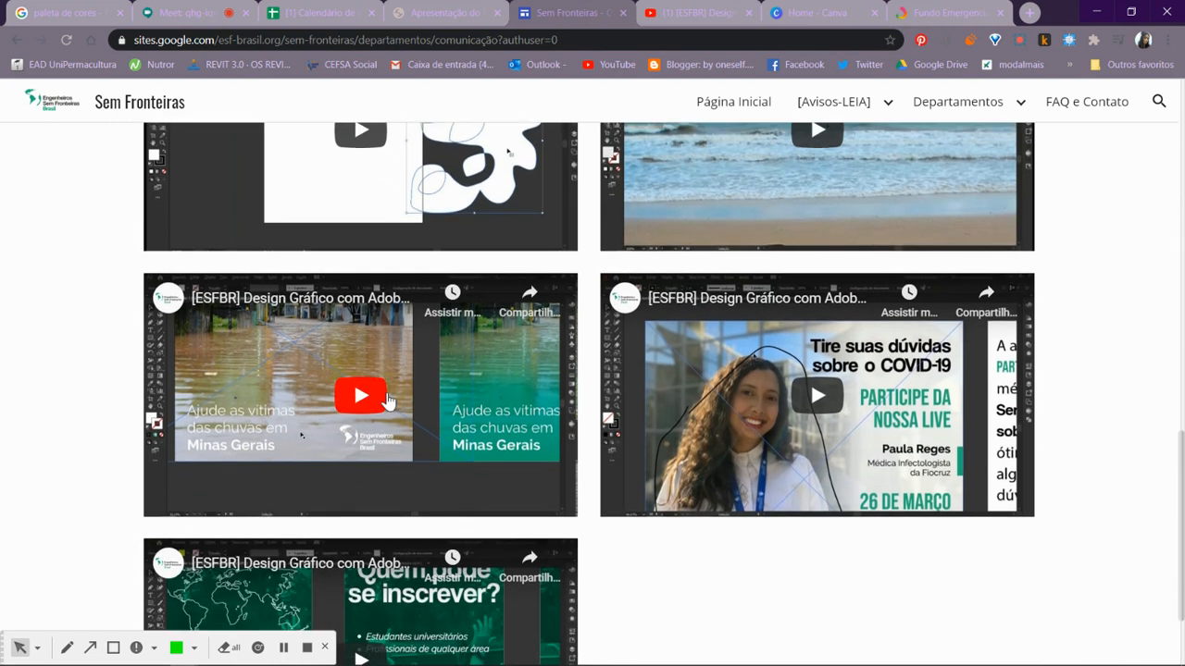
{"action": "scroll", "coordinate": [413, 484], "scroll_direction": "down", "scroll_amount": 1}
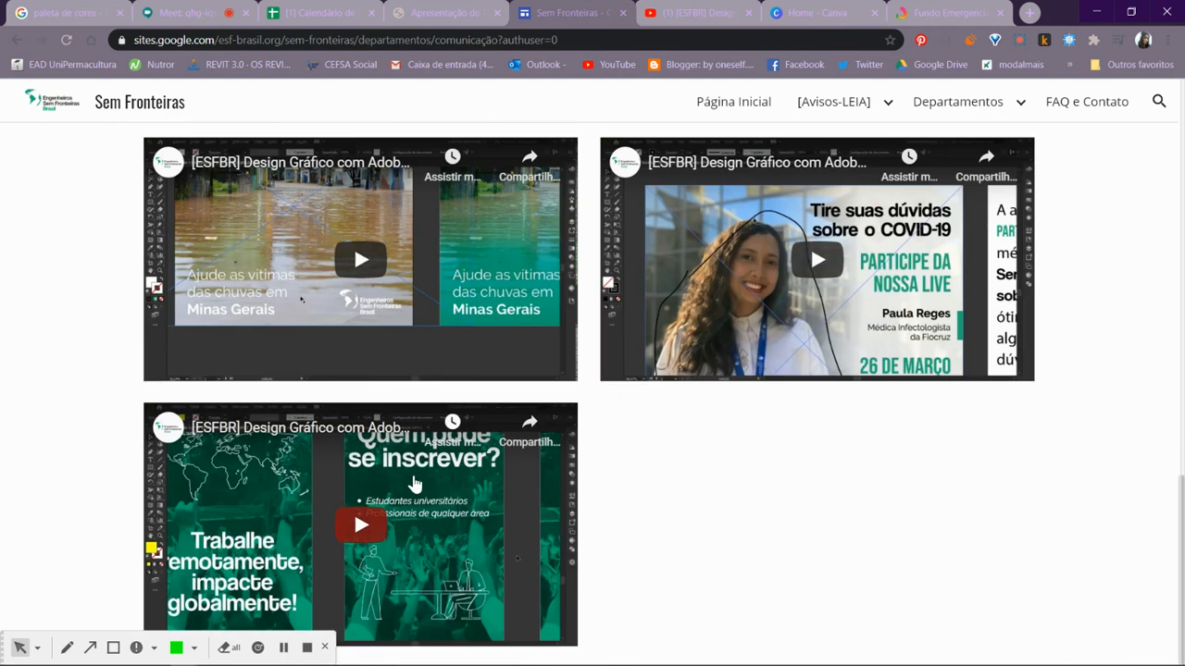
{"action": "scroll", "coordinate": [431, 386], "scroll_direction": "up", "scroll_amount": 3}
{"action": "scroll", "coordinate": [379, 387], "scroll_direction": "up", "scroll_amount": 1}
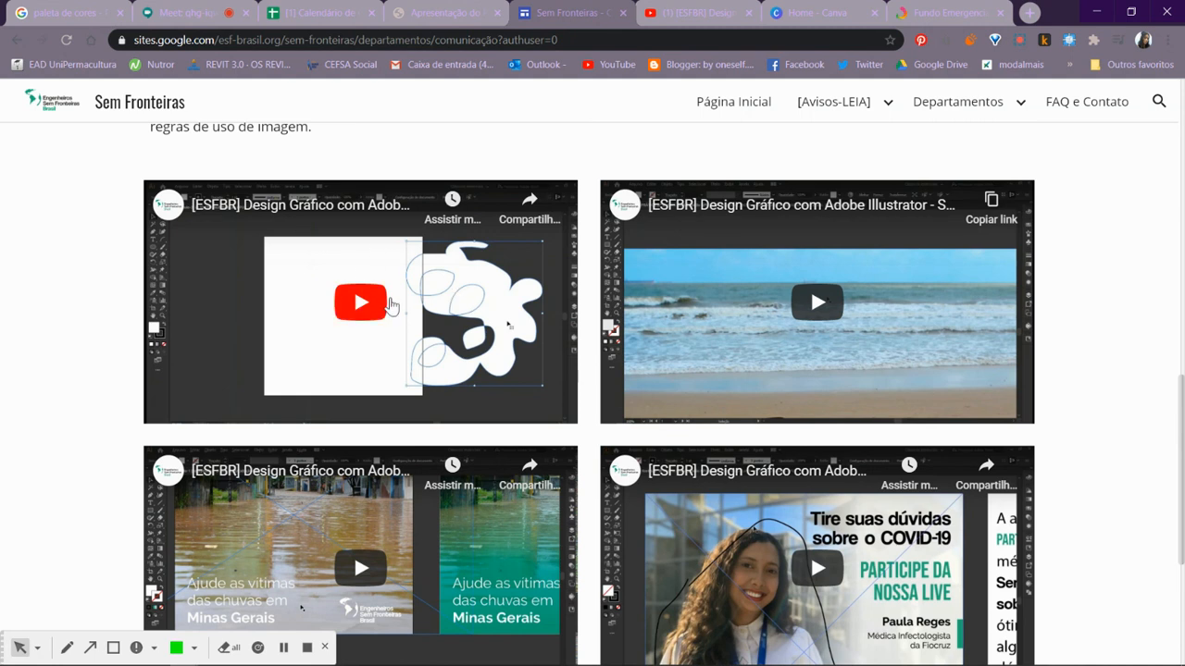
{"action": "scroll", "coordinate": [610, 366], "scroll_direction": "down", "scroll_amount": 3}
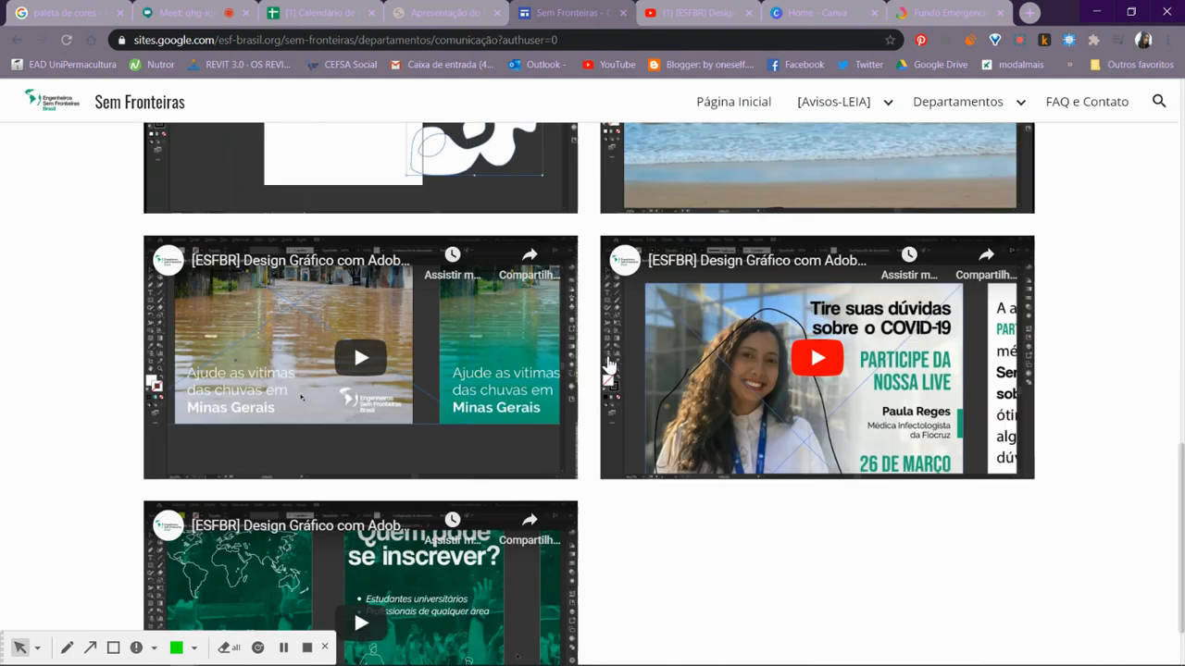
{"action": "scroll", "coordinate": [592, 380], "scroll_direction": "down", "scroll_amount": 1}
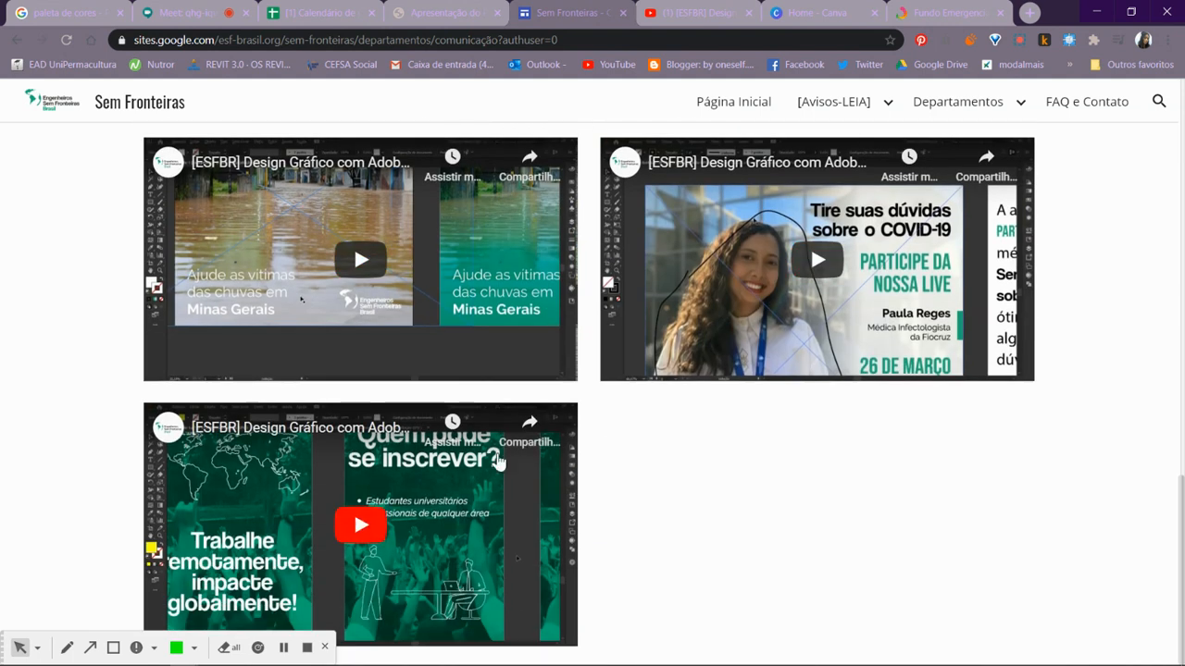
{"action": "scroll", "coordinate": [464, 463], "scroll_direction": "up", "scroll_amount": 3}
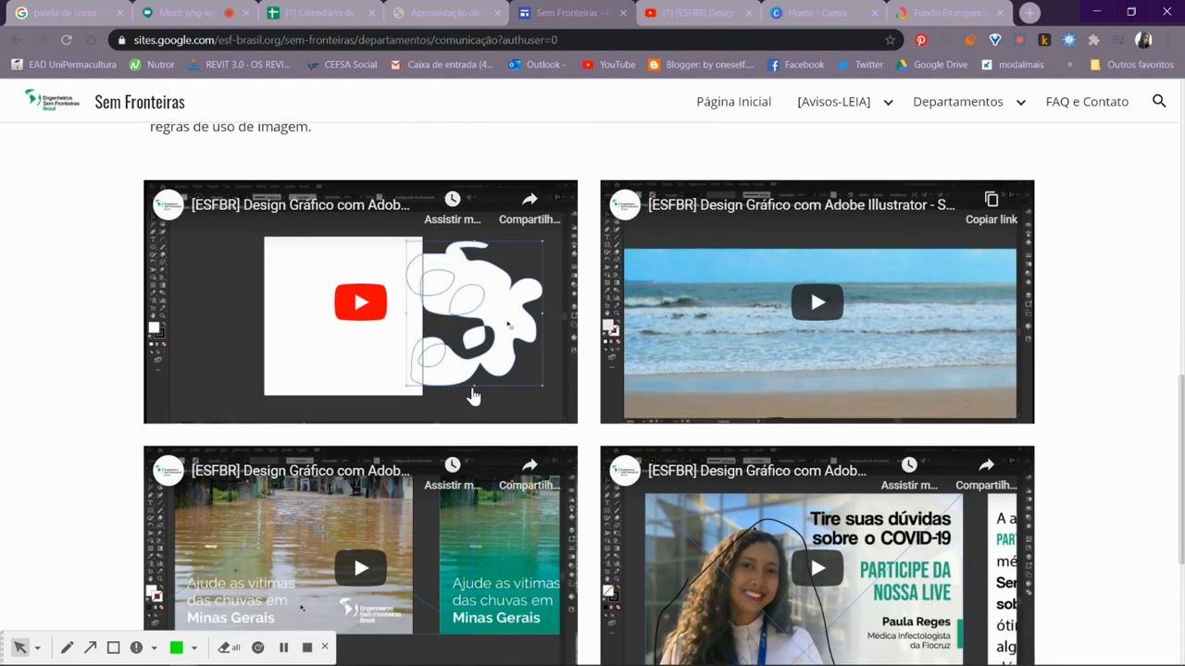
{"action": "scroll", "coordinate": [472, 396], "scroll_direction": "down", "scroll_amount": 1}
{"action": "scroll", "coordinate": [472, 397], "scroll_direction": "up", "scroll_amount": 1}
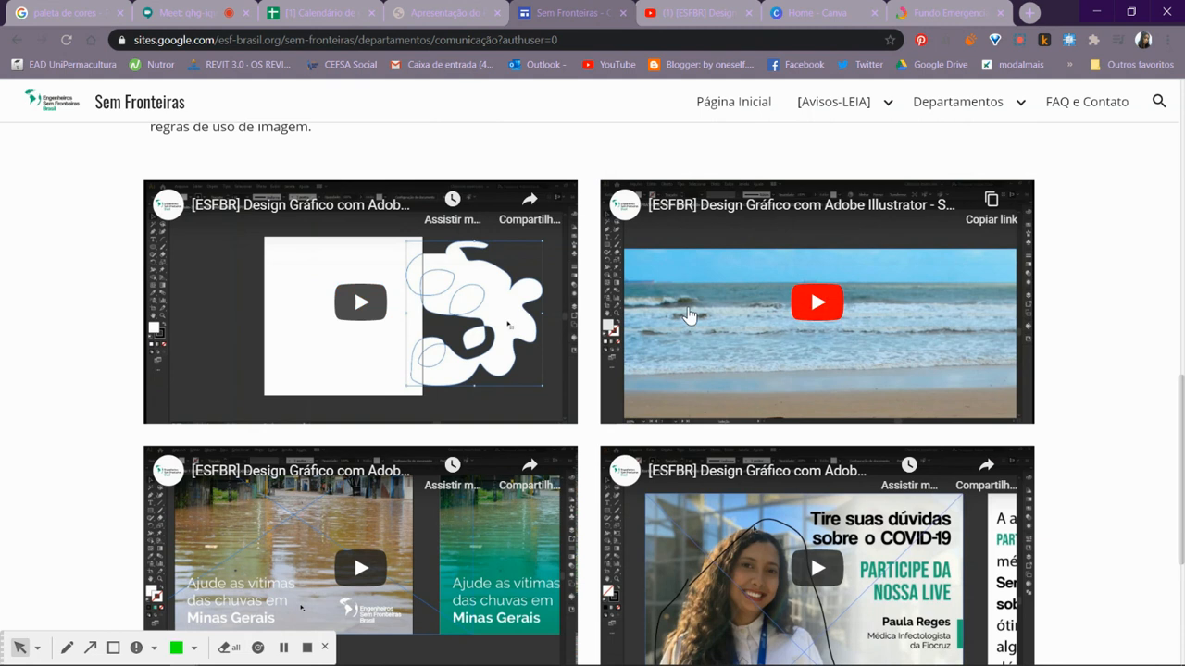
{"action": "scroll", "coordinate": [796, 315], "scroll_direction": "down", "scroll_amount": 2}
{"action": "scroll", "coordinate": [767, 352], "scroll_direction": "down", "scroll_amount": 1}
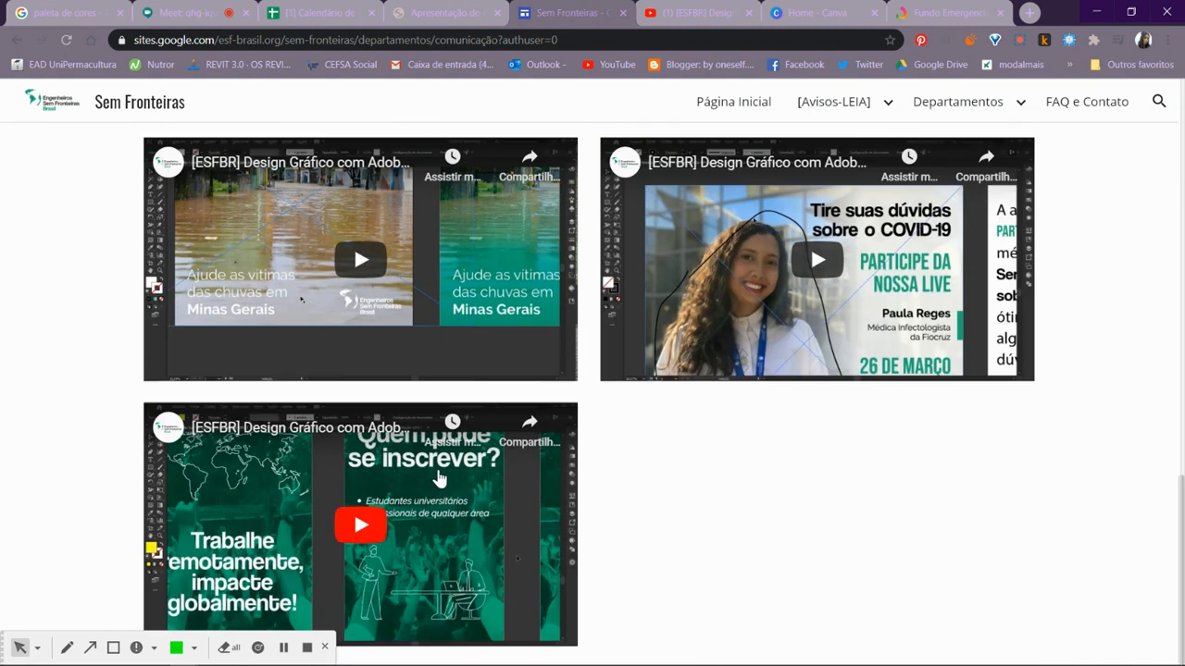
{"action": "scroll", "coordinate": [724, 343], "scroll_direction": "up", "scroll_amount": 5}
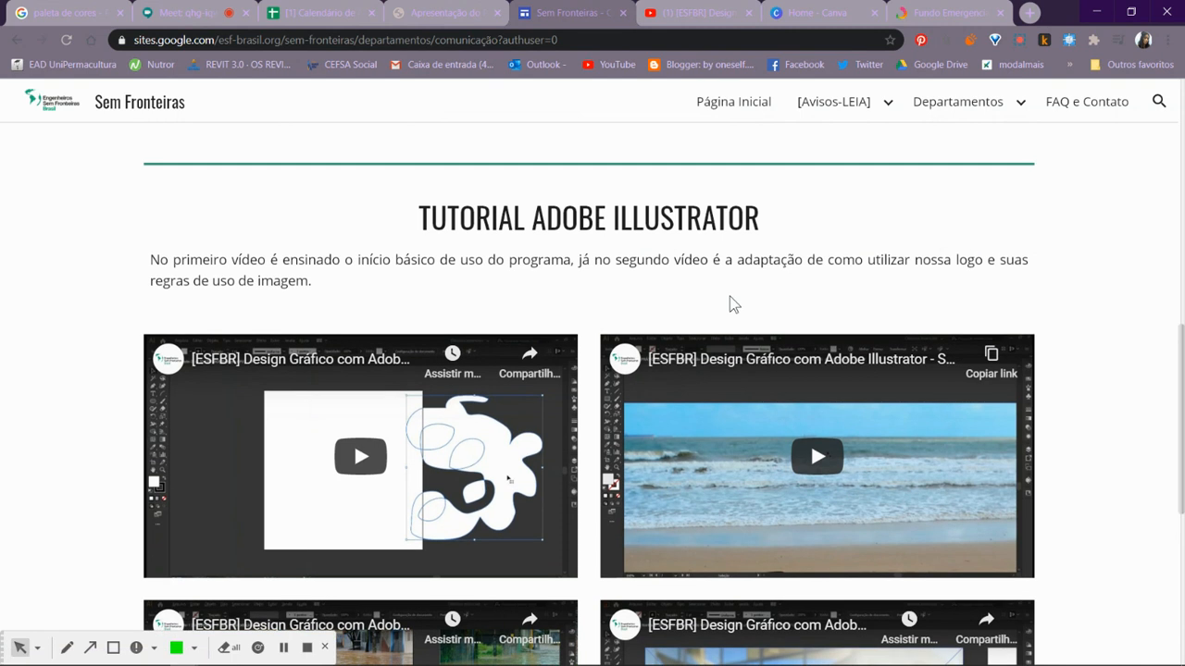
{"action": "scroll", "coordinate": [730, 298], "scroll_direction": "down", "scroll_amount": 2}
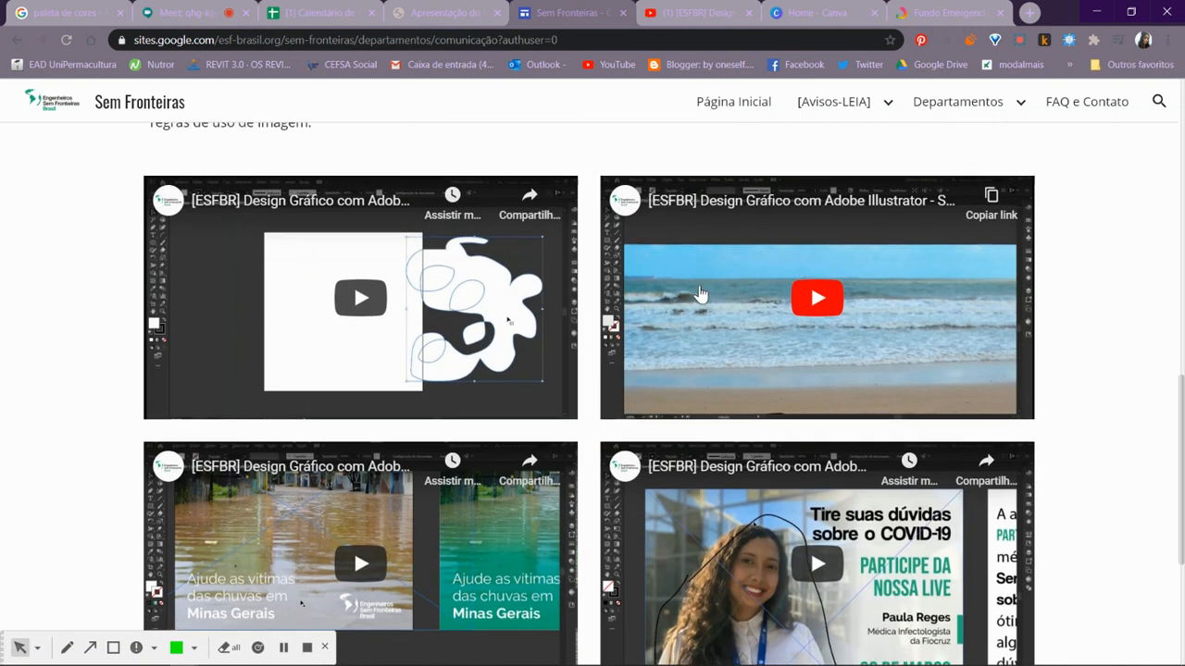
{"action": "scroll", "coordinate": [703, 293], "scroll_direction": "down", "scroll_amount": 4}
{"action": "scroll", "coordinate": [528, 304], "scroll_direction": "up", "scroll_amount": 1}
{"action": "scroll", "coordinate": [527, 303], "scroll_direction": "up", "scroll_amount": 3}
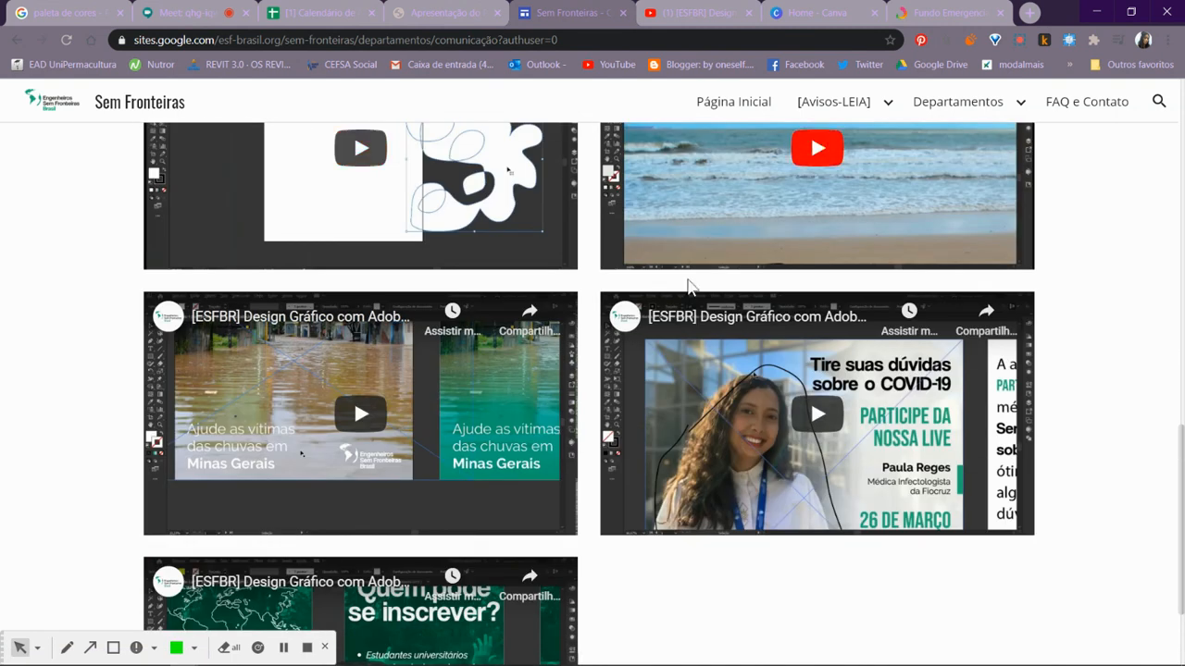
{"action": "scroll", "coordinate": [547, 322], "scroll_direction": "down", "scroll_amount": 3}
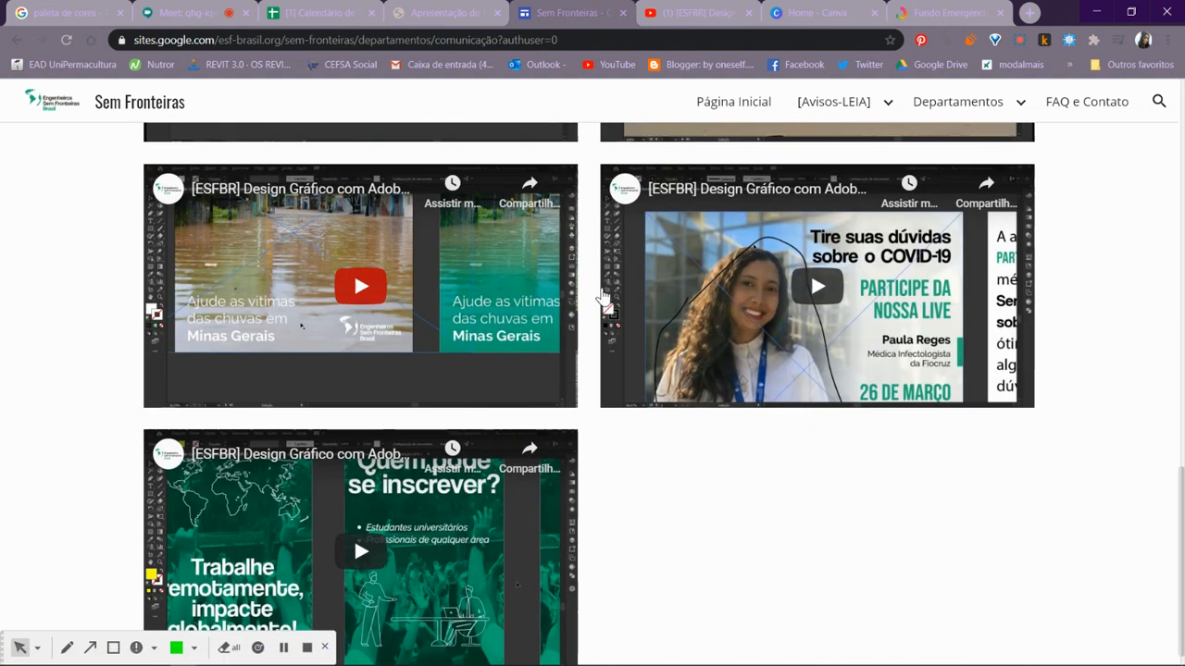
{"action": "scroll", "coordinate": [637, 345], "scroll_direction": "up", "scroll_amount": 4}
{"action": "scroll", "coordinate": [630, 343], "scroll_direction": "up", "scroll_amount": 4}
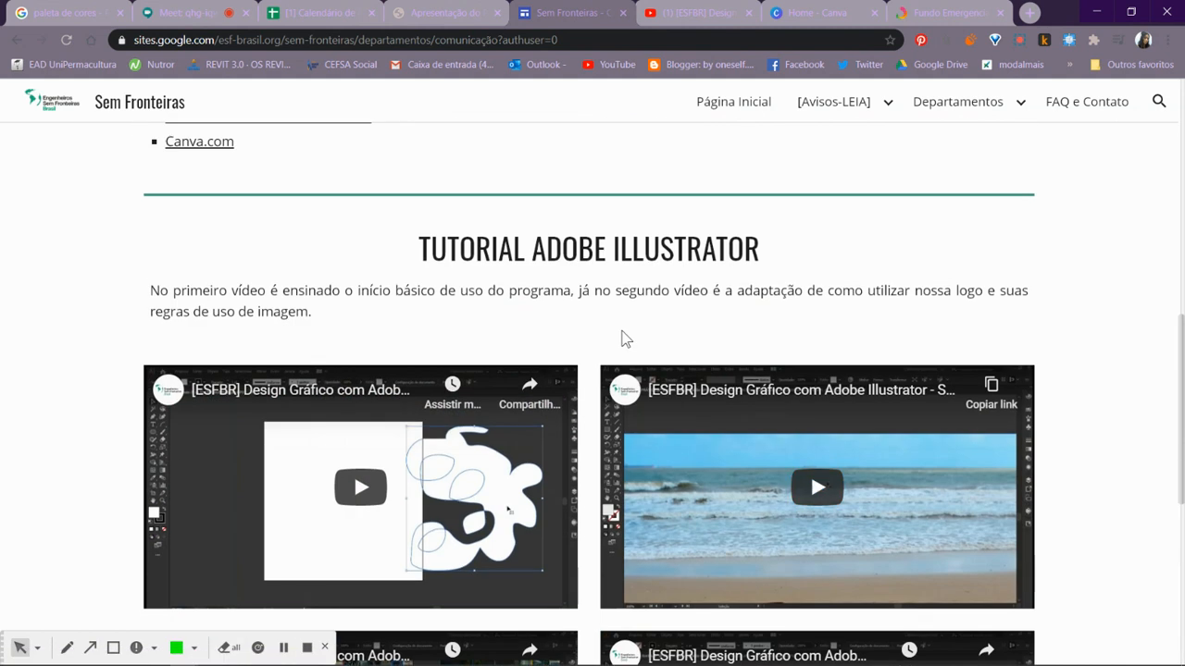
{"action": "scroll", "coordinate": [570, 349], "scroll_direction": "up", "scroll_amount": 4}
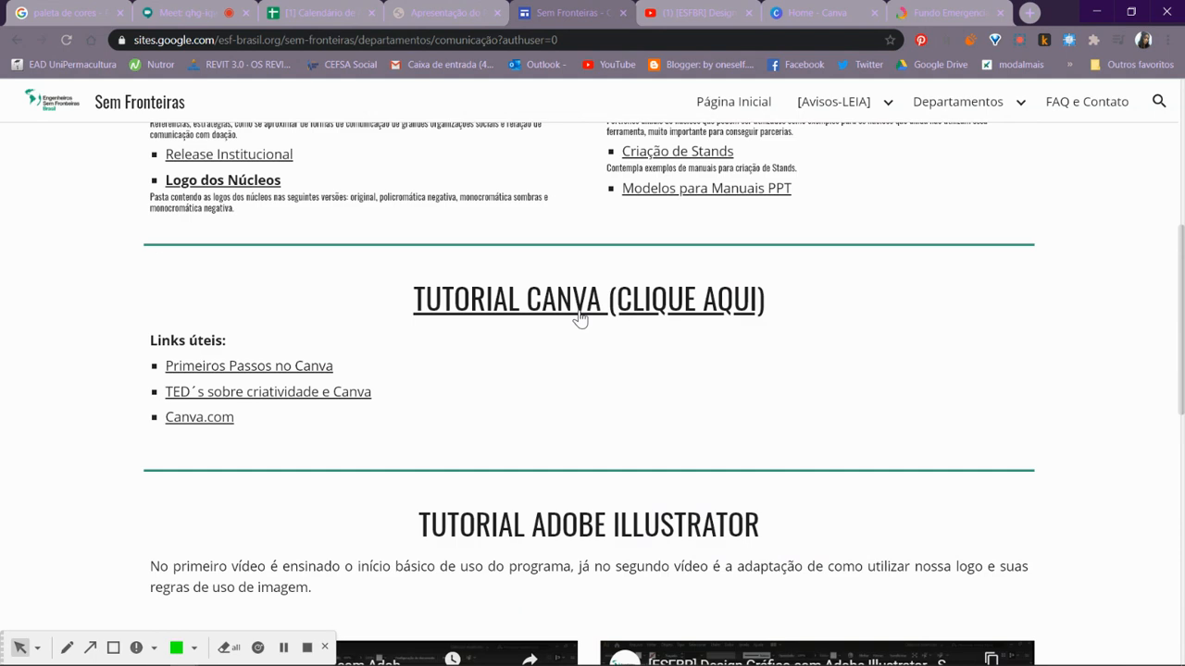
{"action": "scroll", "coordinate": [768, 394], "scroll_direction": "up", "scroll_amount": 2}
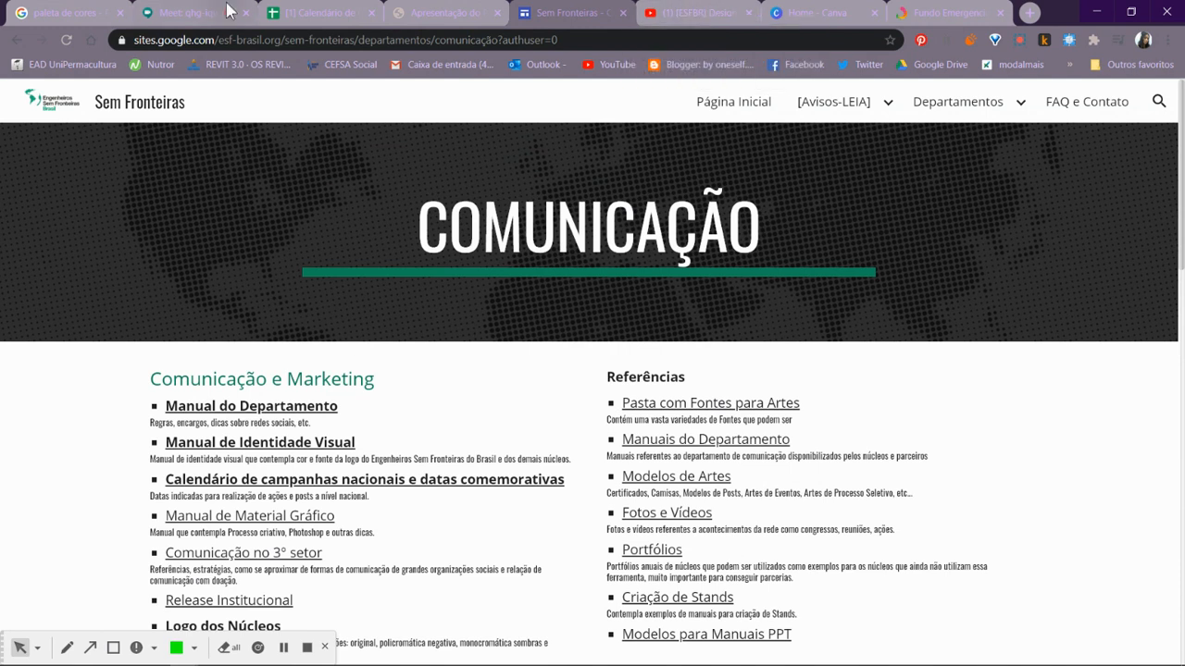
- Switch to the open Sem título-1 document in CorelDRAW and collapse the Máscara de bitmap docker
{"action": "key", "text": "ctrl+2"}
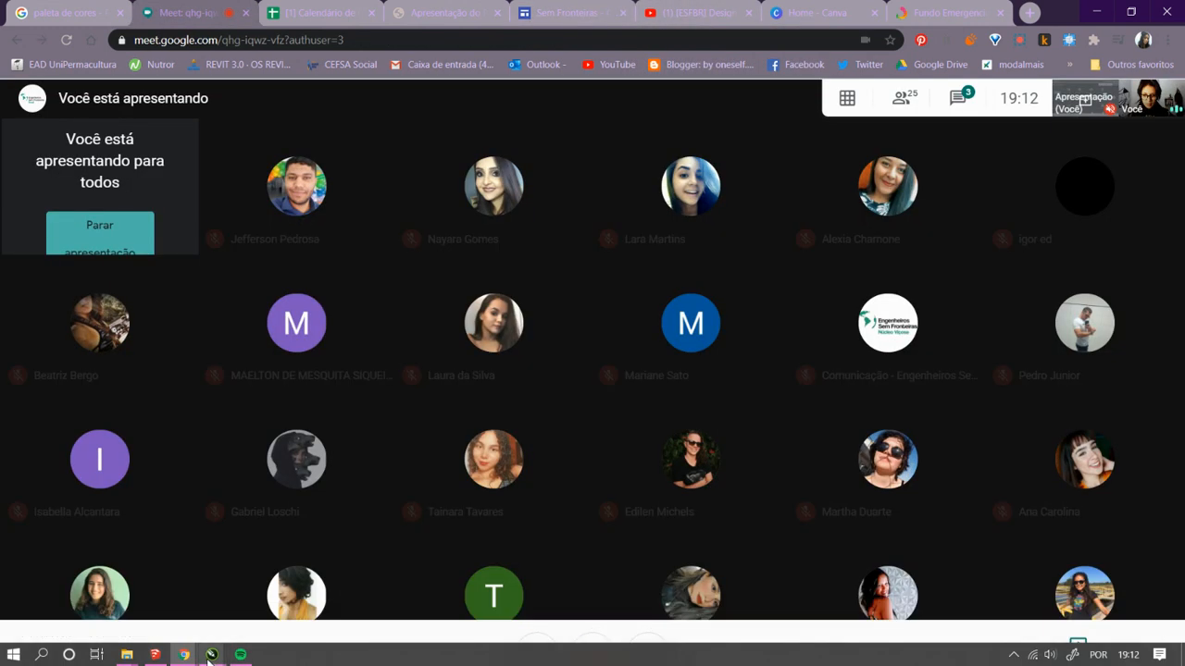
{"action": "mouse_move", "coordinate": [213, 651]}
{"action": "left_click", "coordinate": [174, 605]}
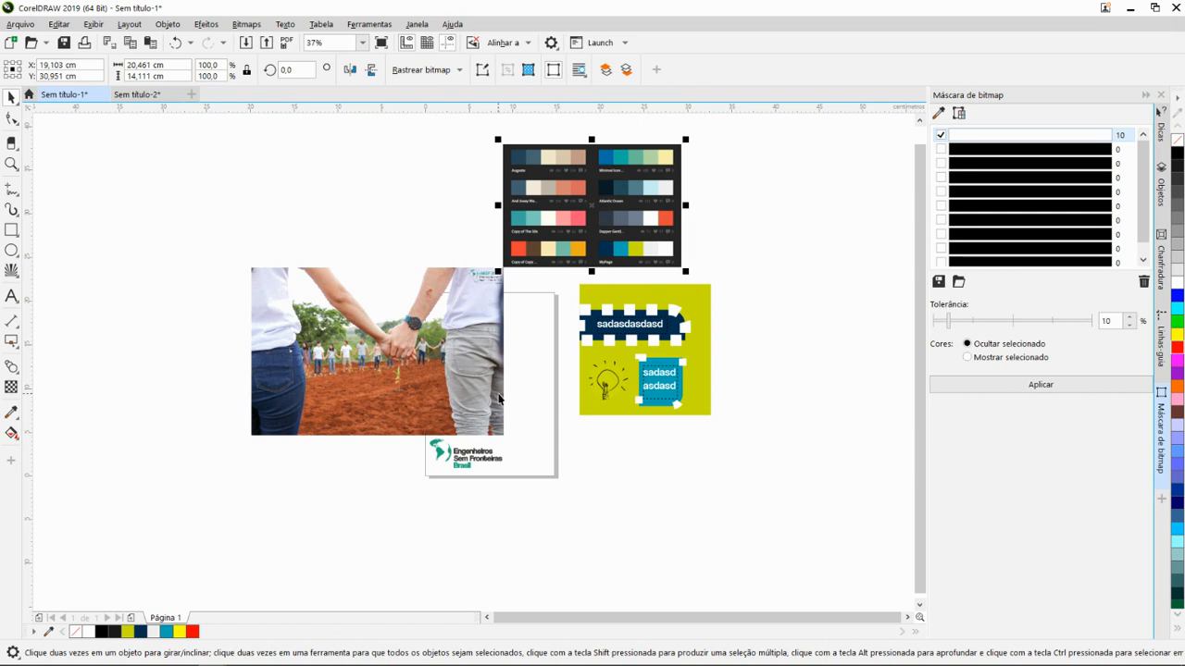
{"action": "scroll", "coordinate": [411, 229], "scroll_direction": "up", "scroll_amount": 3}
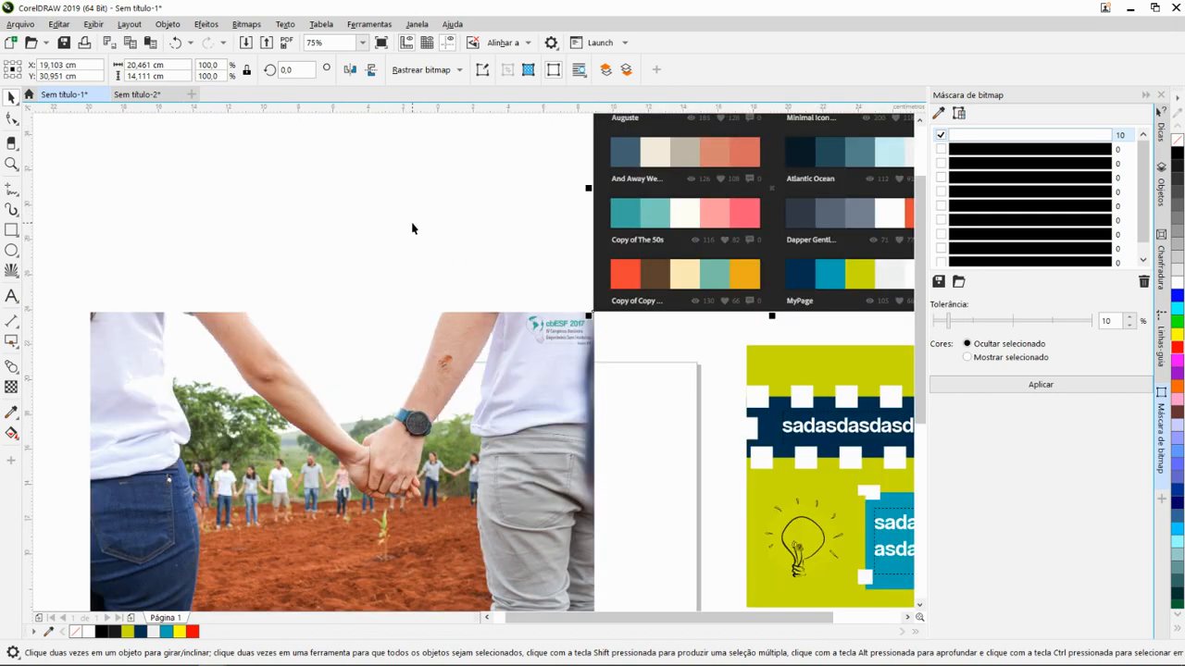
{"action": "scroll", "coordinate": [466, 268], "scroll_direction": "down", "scroll_amount": 3}
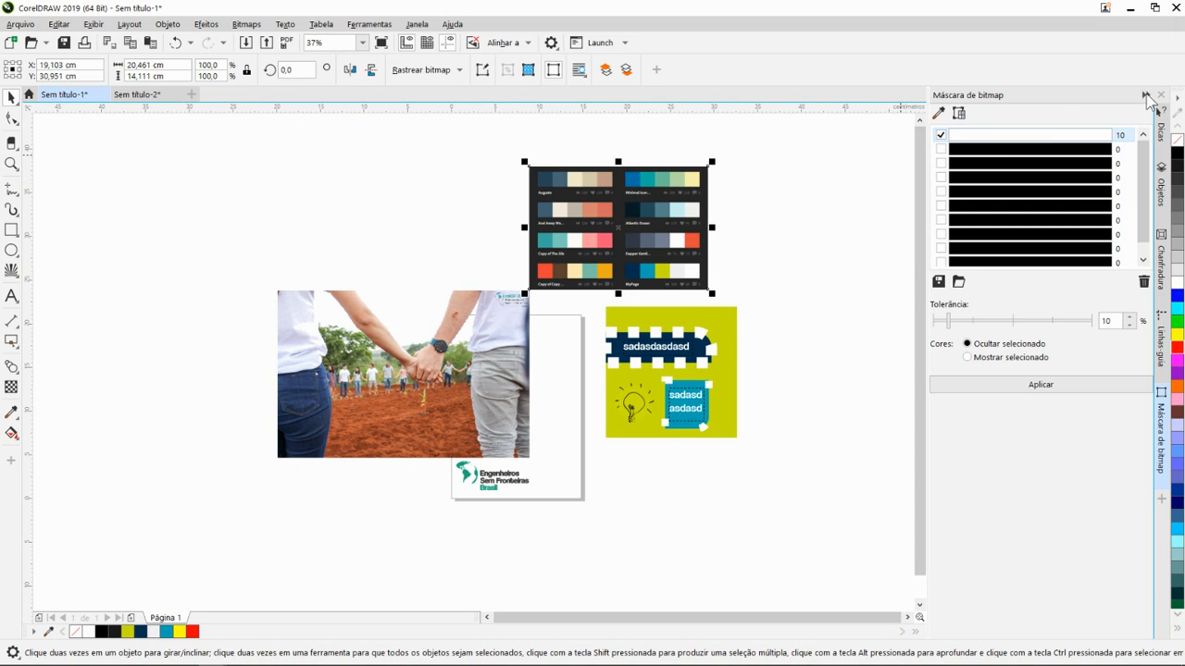
{"action": "left_click", "coordinate": [1146, 94]}
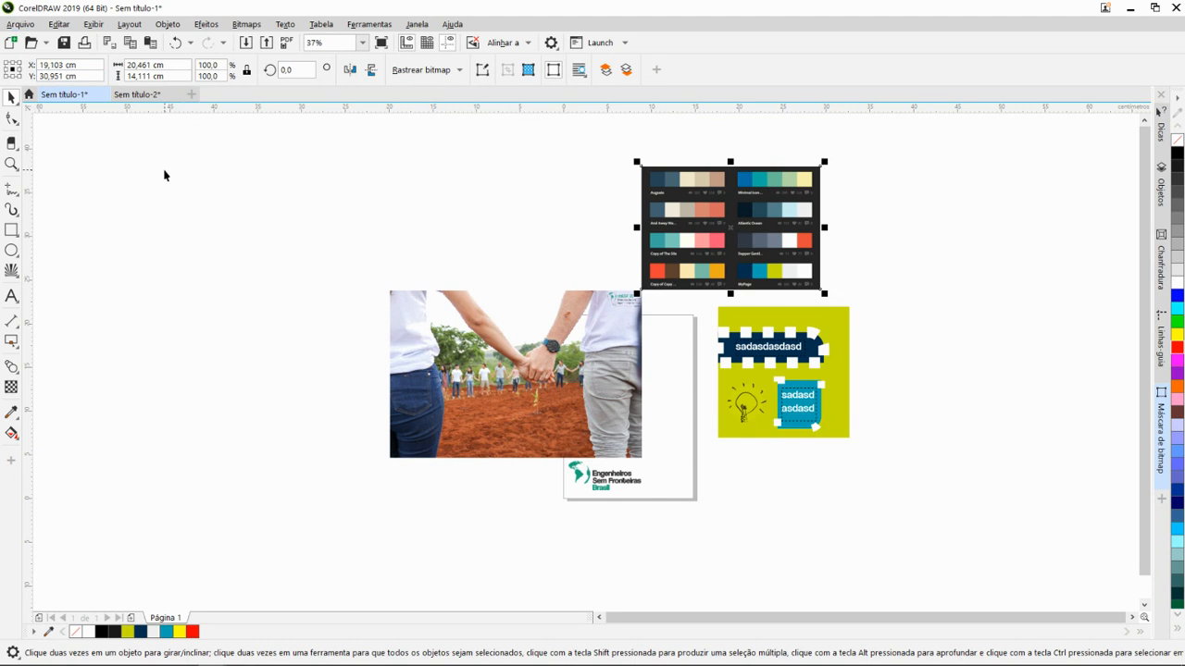
- Start a new document with the RGB padrão preset and set its page dimension units to centímetros
{"action": "left_click", "coordinate": [22, 26]}
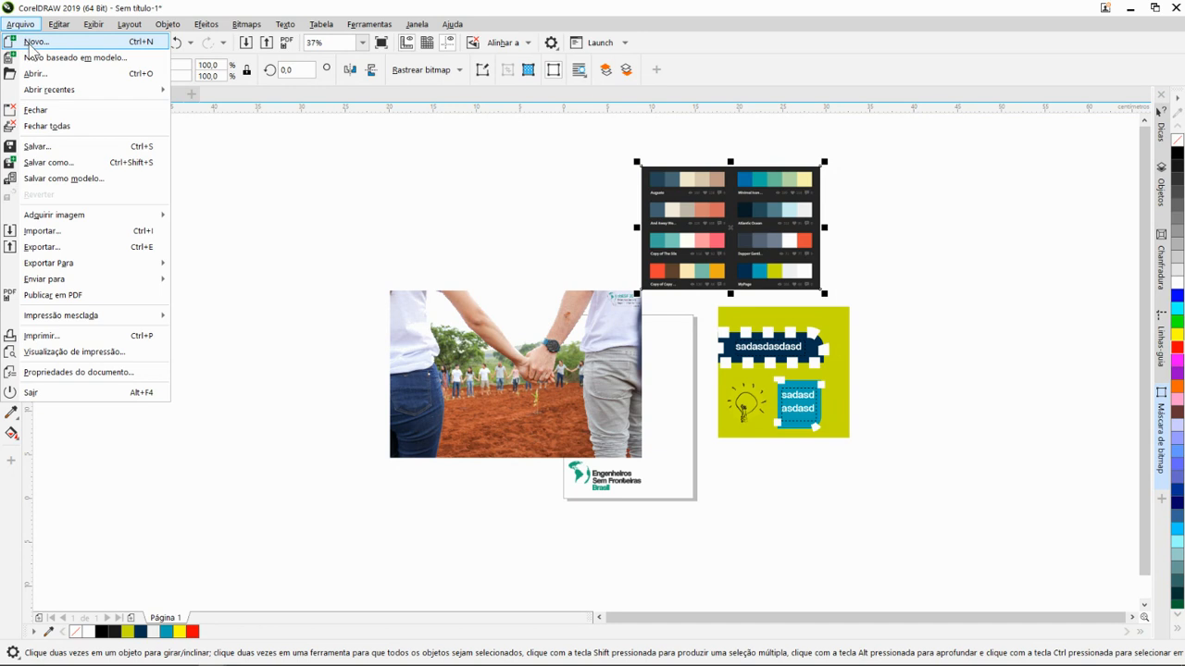
{"action": "left_click", "coordinate": [34, 44]}
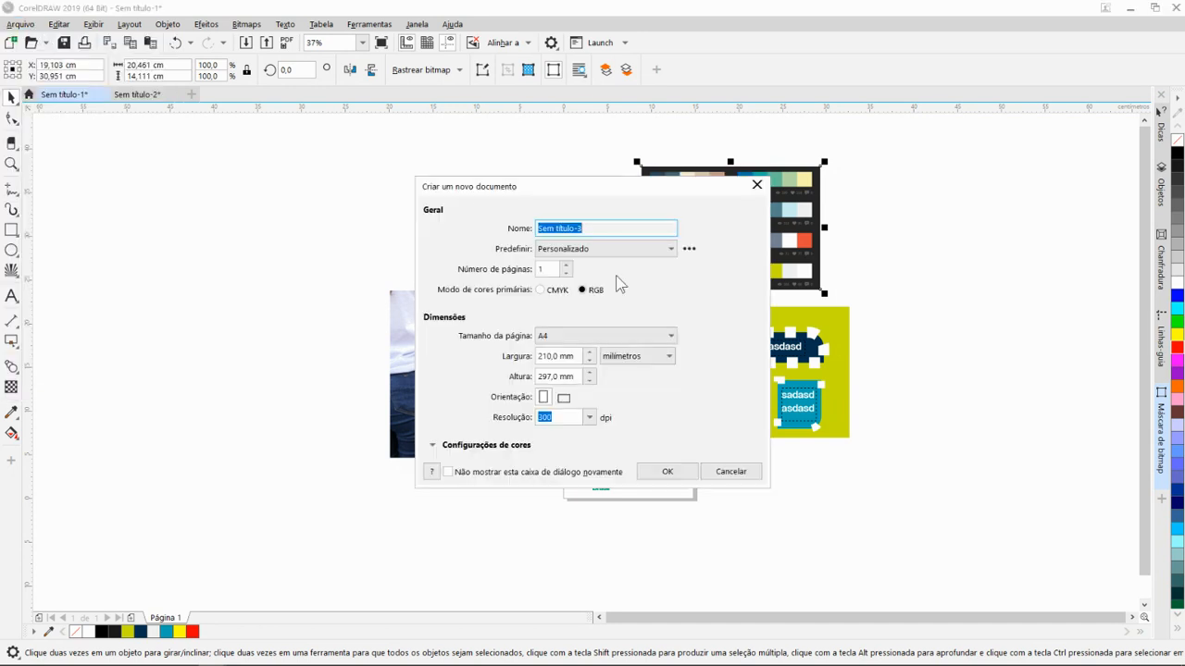
{"action": "left_click", "coordinate": [670, 251]}
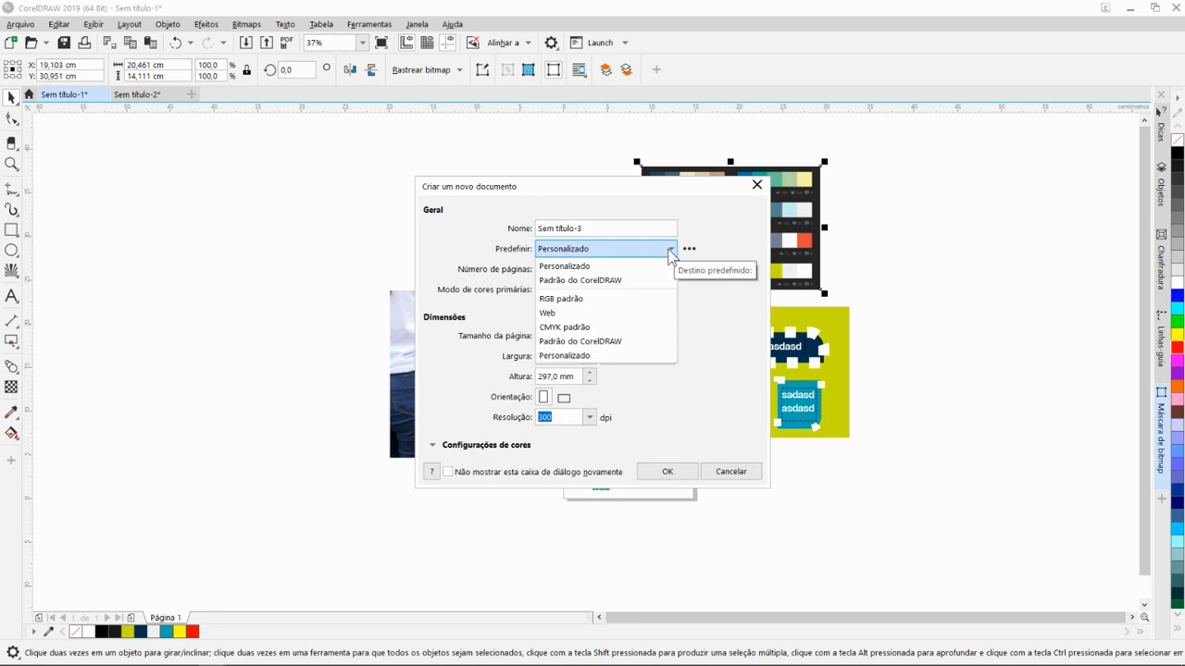
{"action": "left_click", "coordinate": [567, 301]}
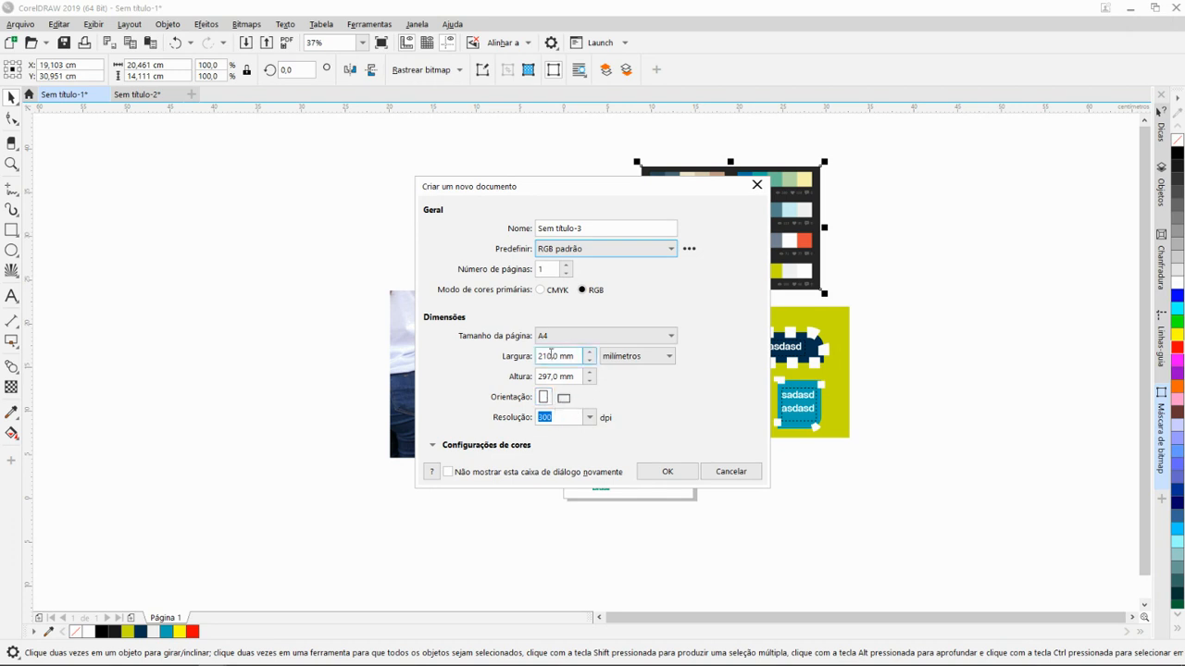
{"action": "left_click", "coordinate": [635, 359]}
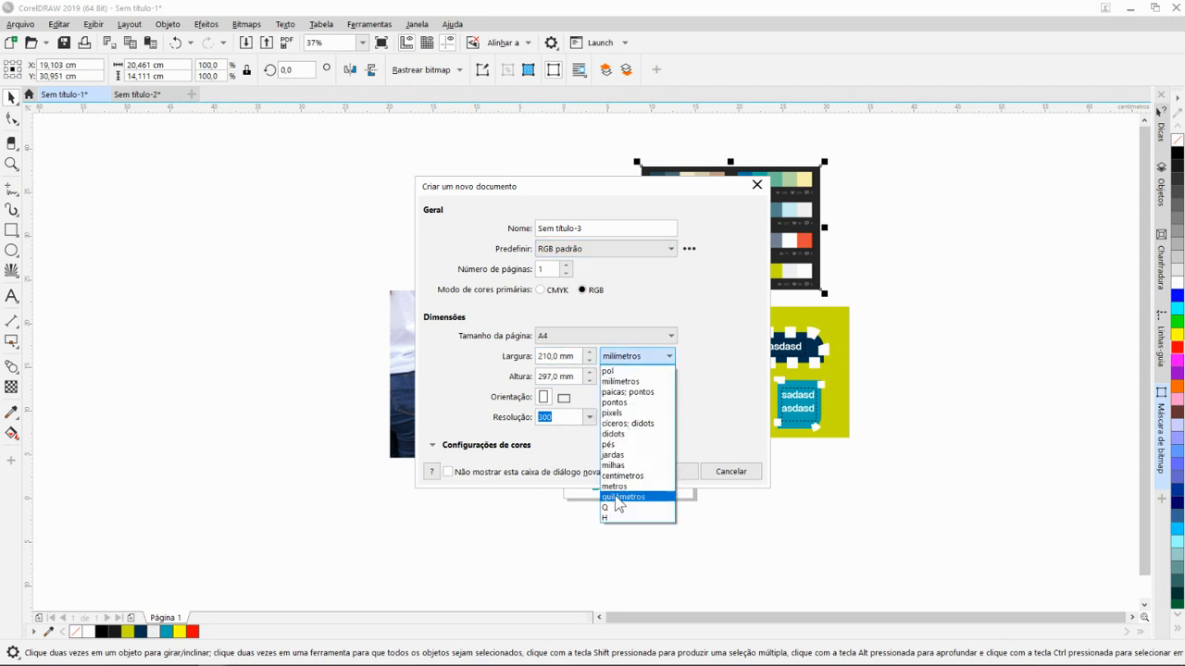
{"action": "left_click", "coordinate": [635, 476]}
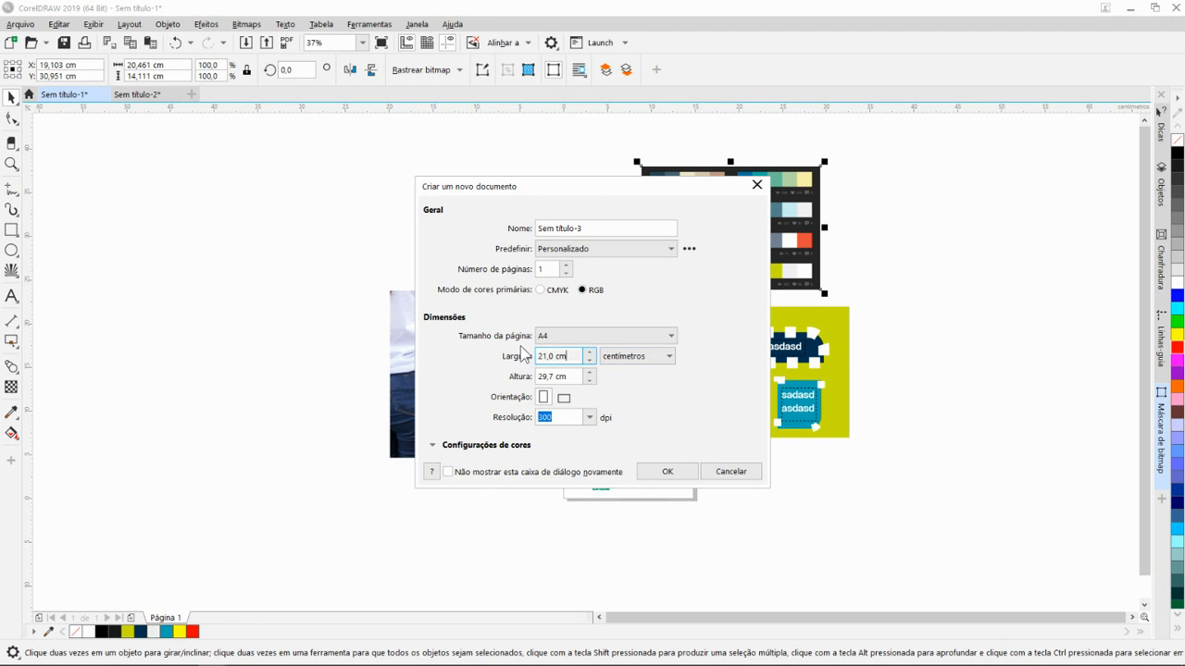
- Create the A4 RGB document at 300 dpi in centímetros and change its page width to 40 cm
{"action": "left_click_drag", "start_coordinate": [569, 184], "coordinate": [616, 188]}
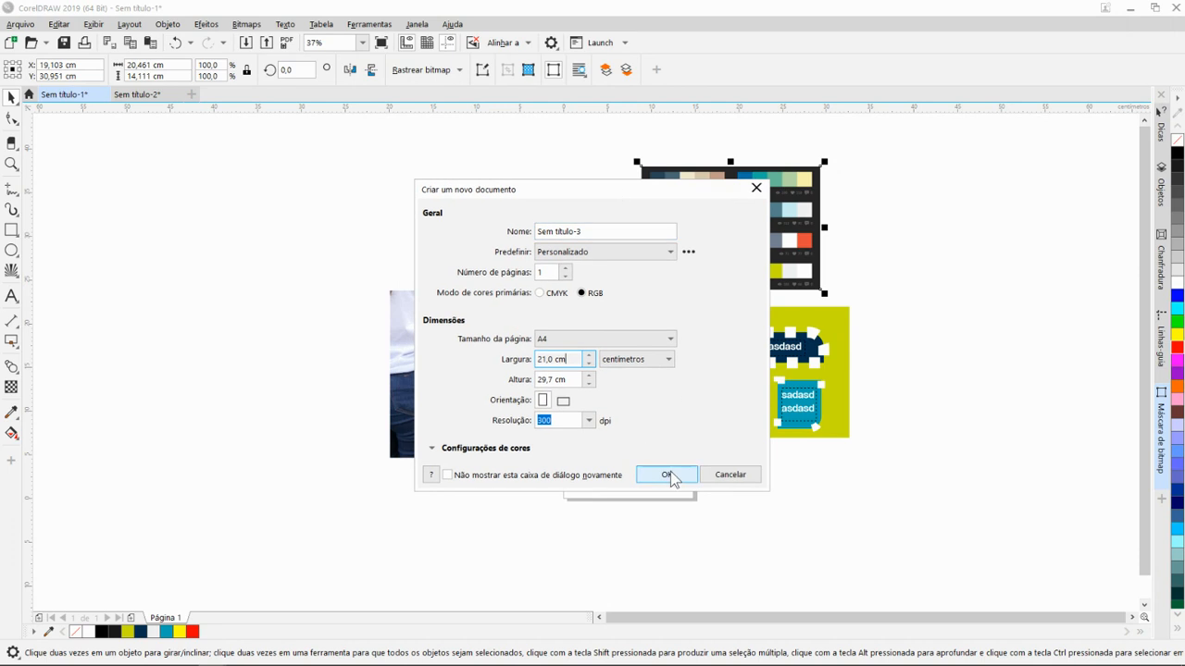
{"action": "left_click", "coordinate": [669, 362]}
{"action": "left_click", "coordinate": [671, 365]}
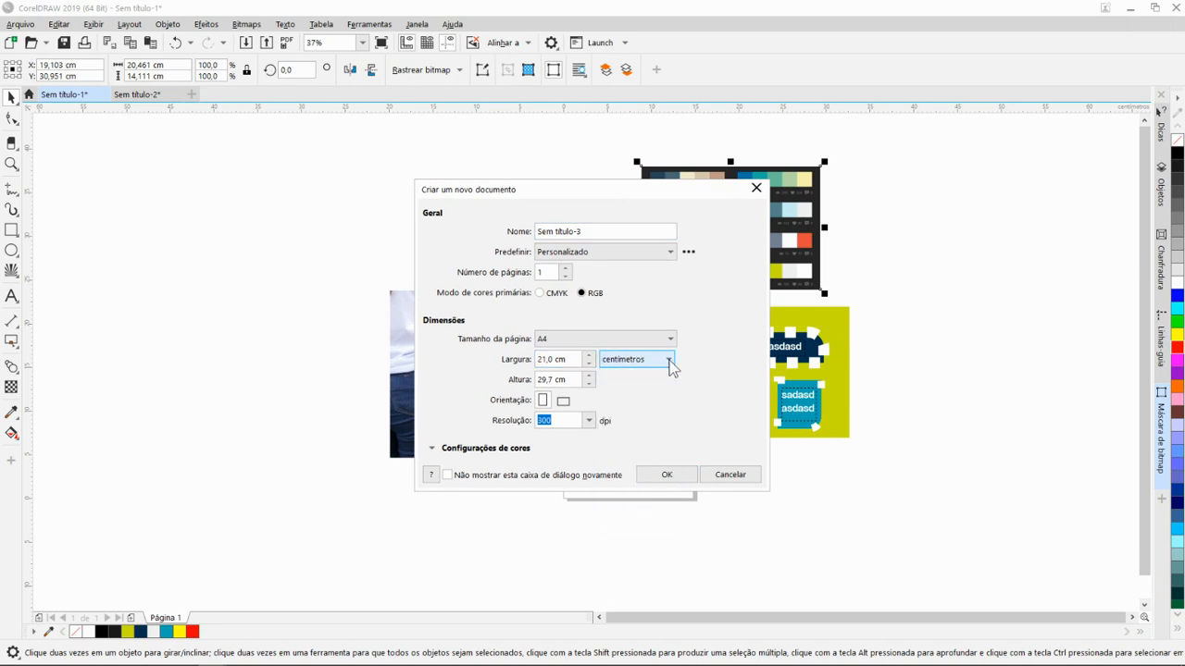
{"action": "left_click", "coordinate": [667, 476]}
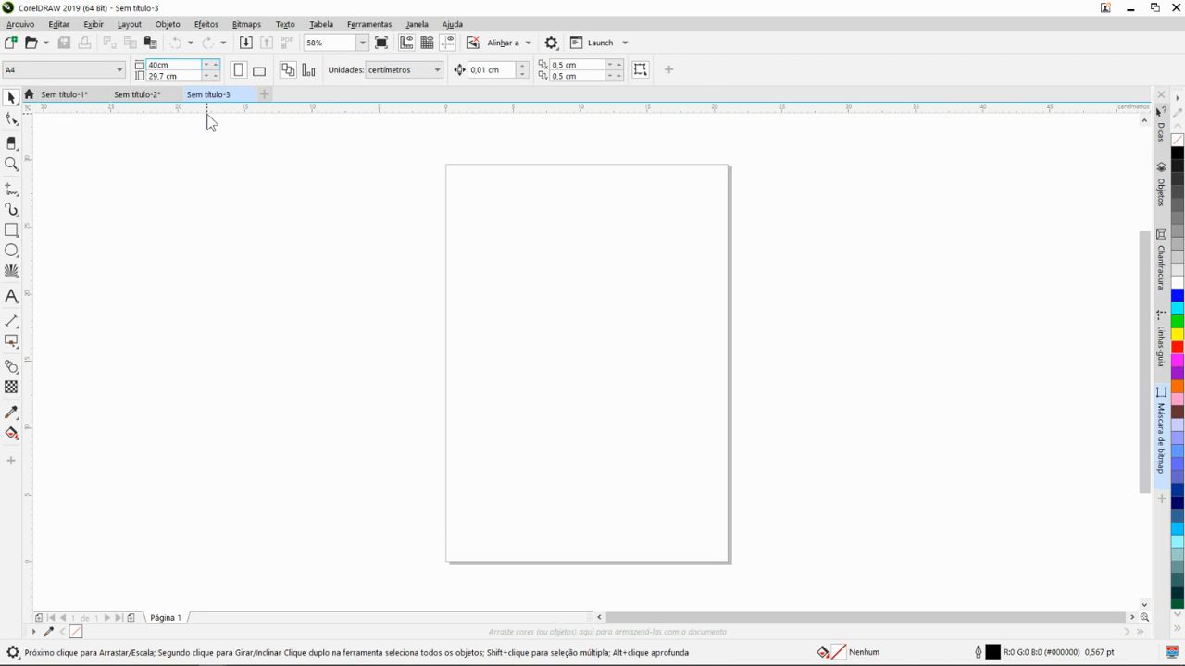
{"action": "key", "text": "Return"}
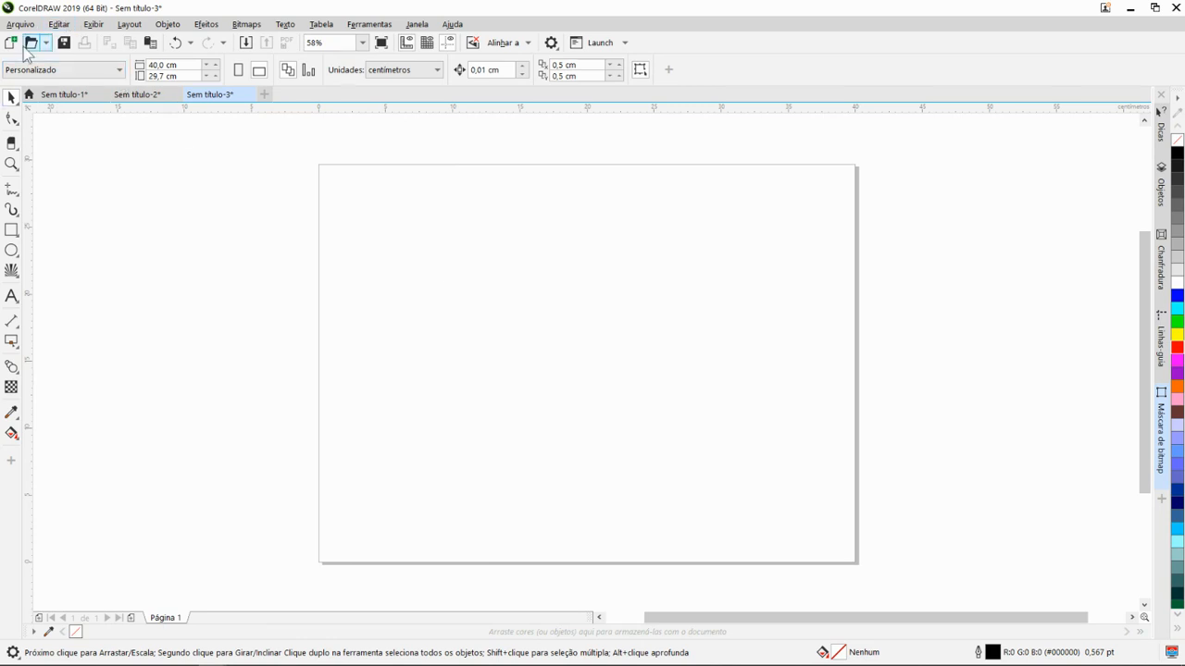
- Switch to the Sem título-1 document and move the hand-holding photo slightly up and to the left
{"action": "left_click", "coordinate": [70, 97]}
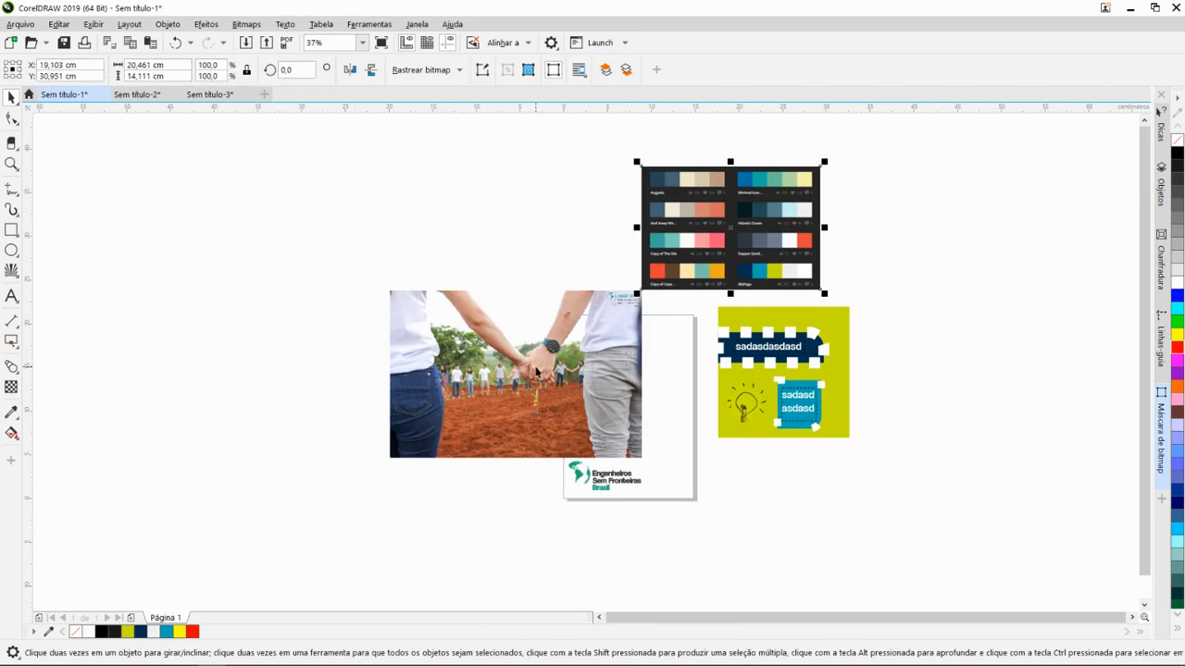
{"action": "left_click", "coordinate": [536, 369]}
{"action": "left_click_drag", "start_coordinate": [532, 358], "coordinate": [506, 338]}
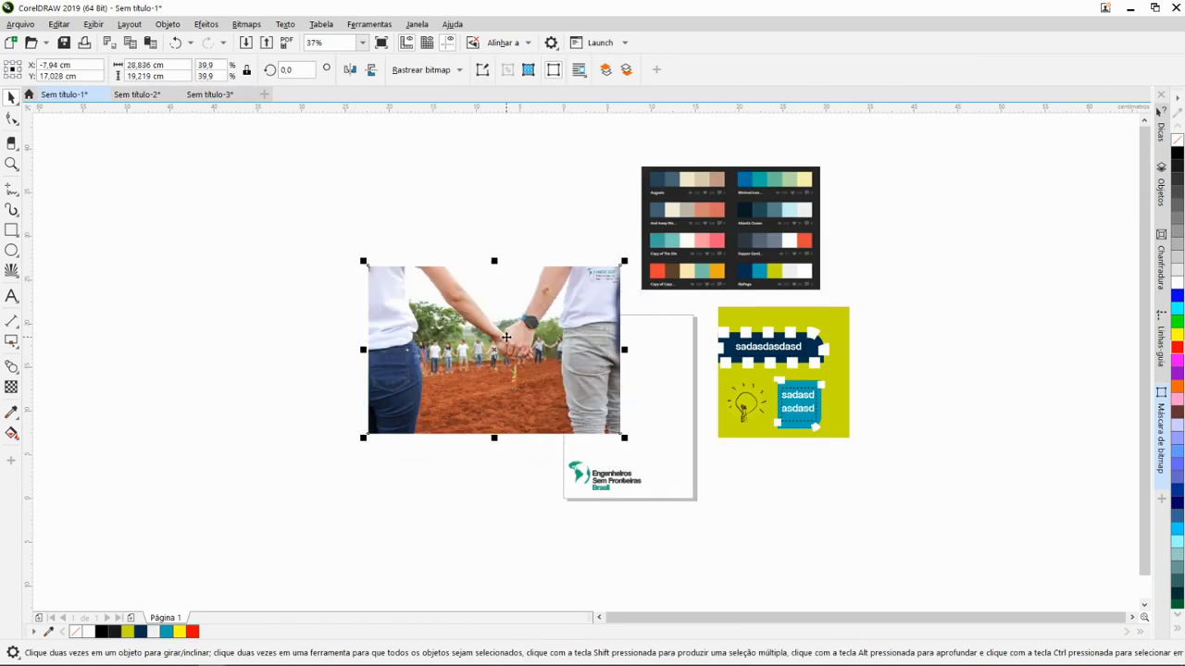
{"action": "scroll", "coordinate": [529, 341], "scroll_direction": "up", "scroll_amount": 2}
{"action": "scroll", "coordinate": [603, 316], "scroll_direction": "down", "scroll_amount": 2}
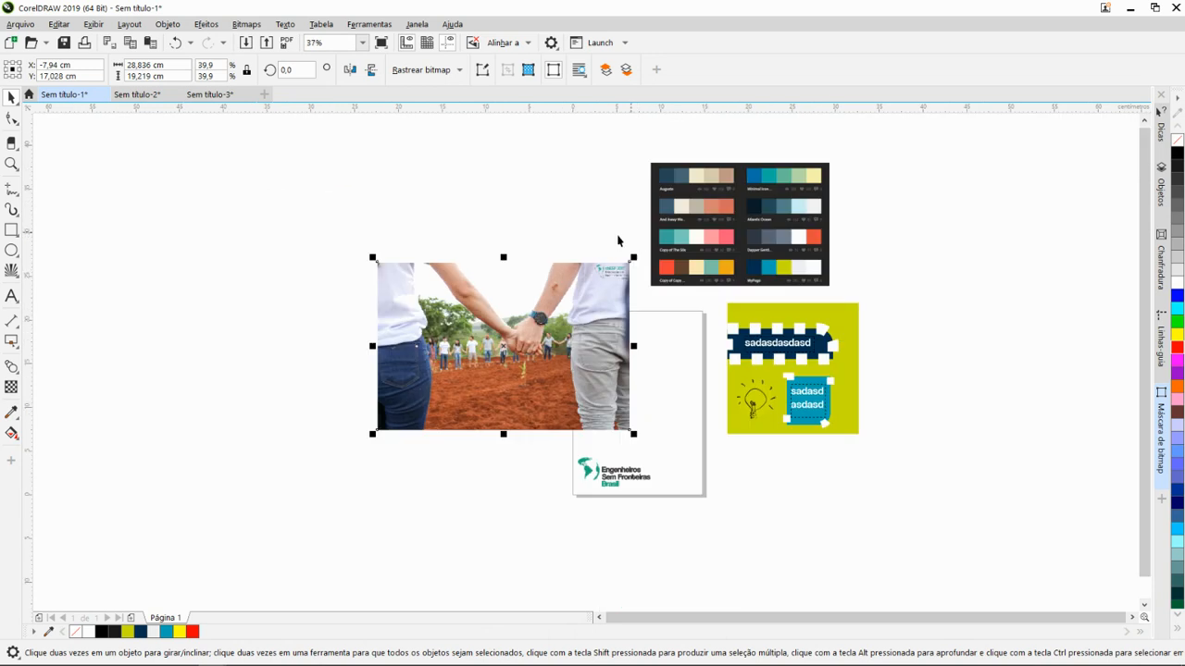
{"action": "scroll", "coordinate": [619, 241], "scroll_direction": "up", "scroll_amount": 2}
{"action": "scroll", "coordinate": [444, 271], "scroll_direction": "down", "scroll_amount": 1}
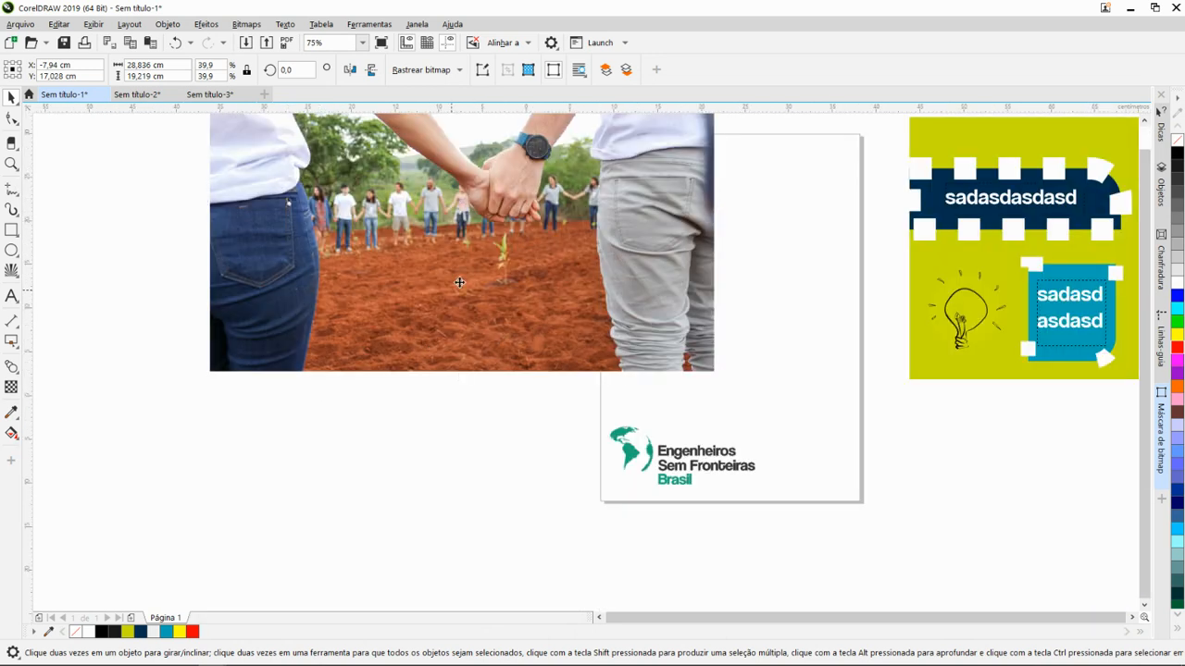
{"action": "scroll", "coordinate": [489, 171], "scroll_direction": "up", "scroll_amount": 1}
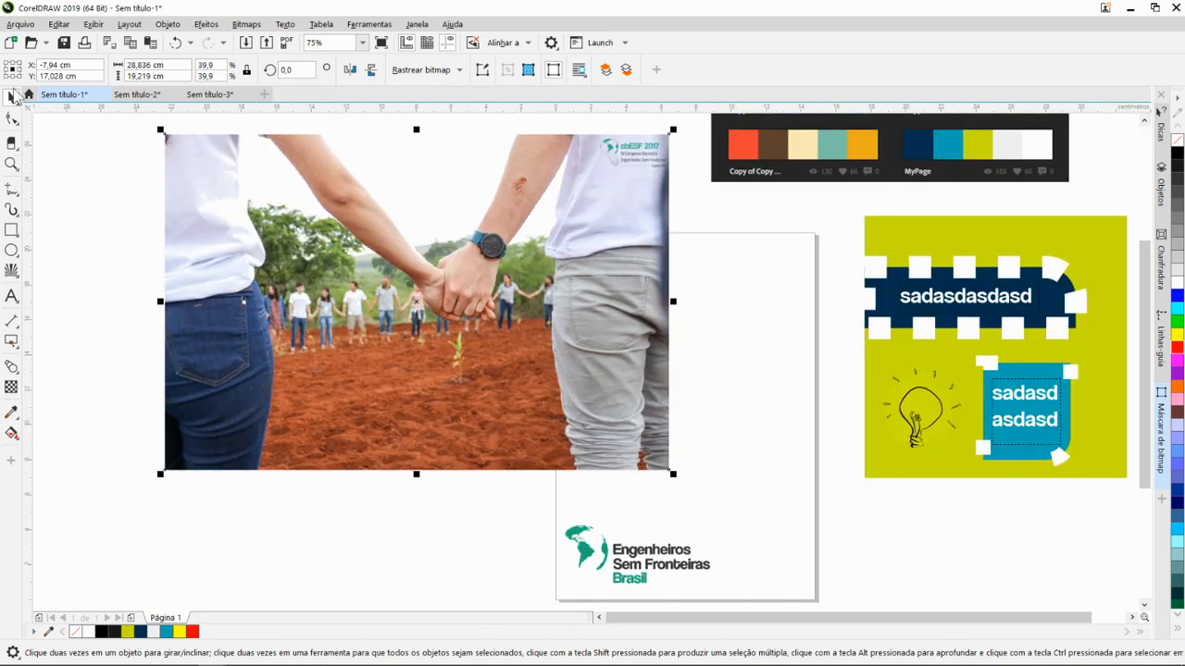
- Look over the variants of the Seleção tool and clear the photo's selection
{"action": "left_click", "coordinate": [277, 236]}
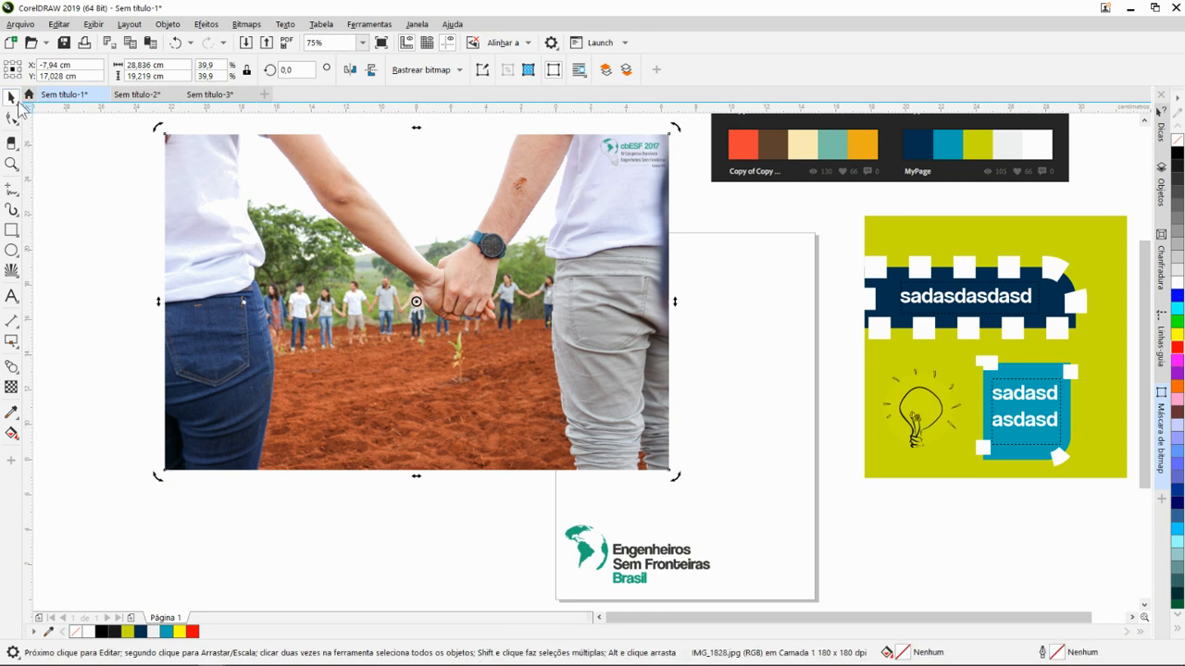
{"action": "left_click", "coordinate": [18, 108]}
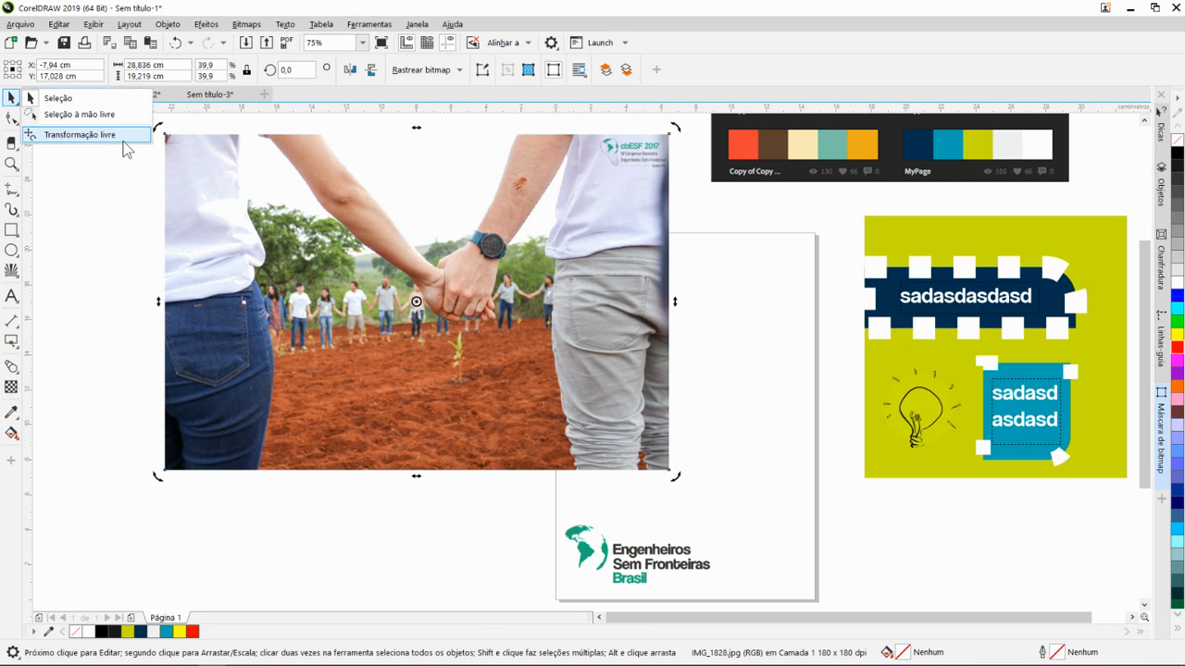
{"action": "left_click", "coordinate": [13, 99]}
{"action": "left_click", "coordinate": [88, 193]}
{"action": "scroll", "coordinate": [185, 250], "scroll_direction": "down", "scroll_amount": 3}
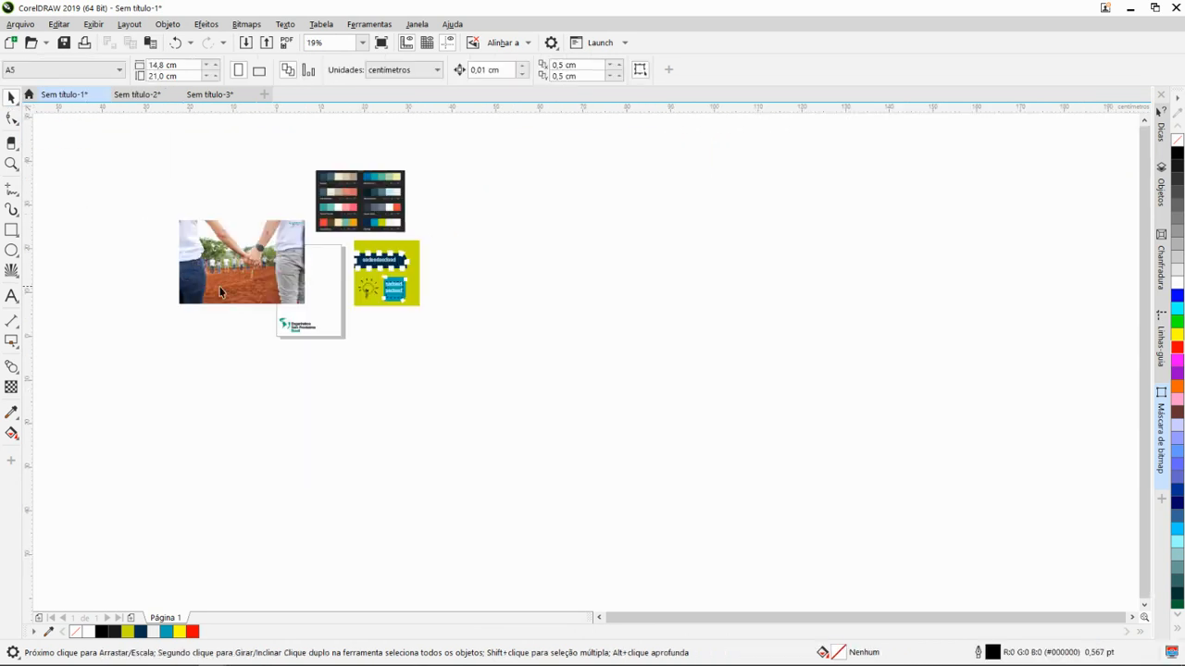
{"action": "scroll", "coordinate": [233, 272], "scroll_direction": "up", "scroll_amount": 4}
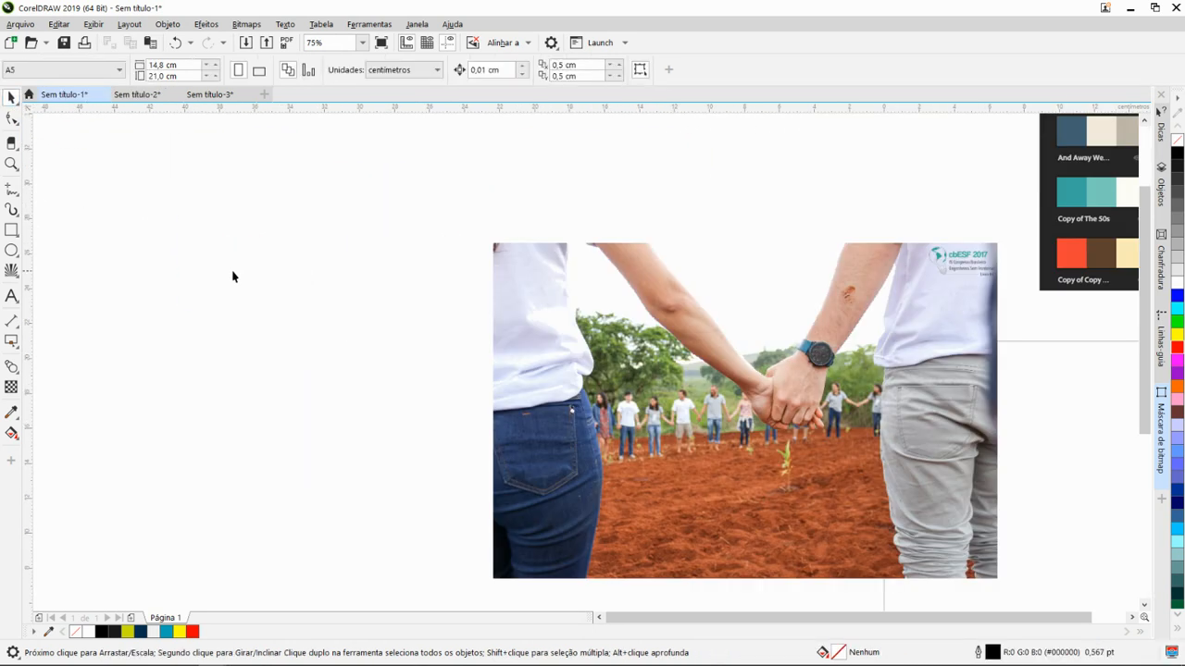
{"action": "scroll", "coordinate": [393, 282], "scroll_direction": "down", "scroll_amount": 2}
- Reposition the hand-holding photo to about X -4.27 cm, Y 22.04 cm, overlapping the edge of the colour palette image
{"action": "left_click", "coordinate": [456, 295]}
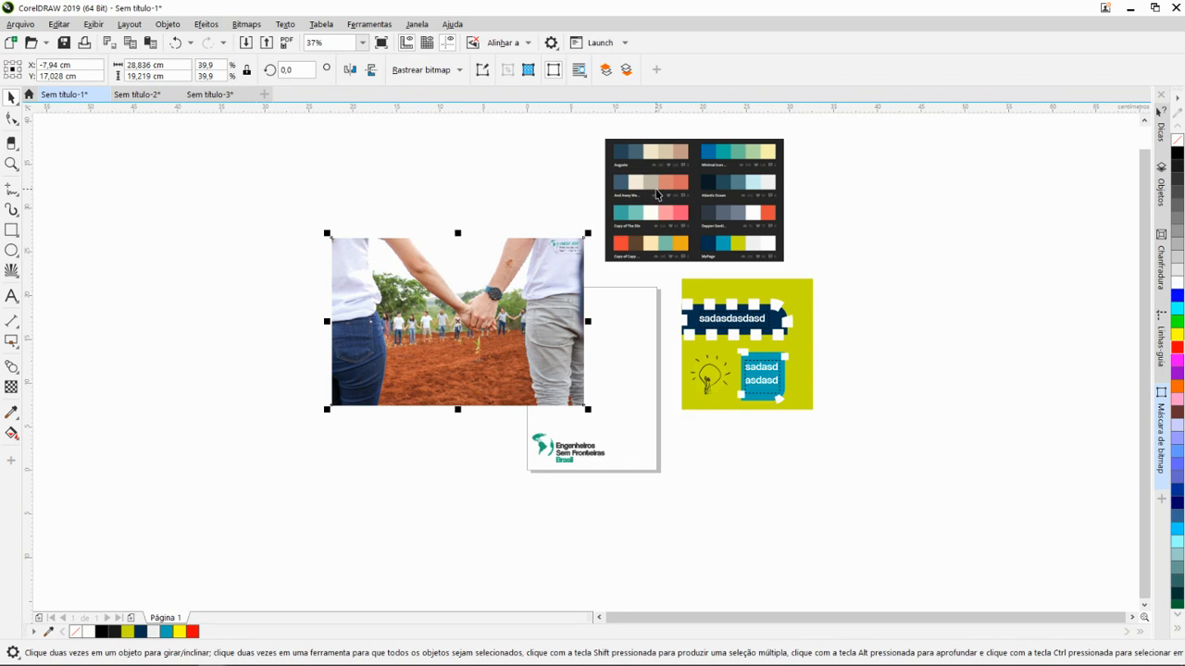
{"action": "mouse_move", "coordinate": [467, 290]}
{"action": "left_mouse_down"}
{"action": "mouse_move", "coordinate": [416, 237]}
{"action": "mouse_move", "coordinate": [450, 284]}
{"action": "mouse_move", "coordinate": [483, 287]}
{"action": "mouse_move", "coordinate": [454, 292]}
{"action": "left_mouse_up"}
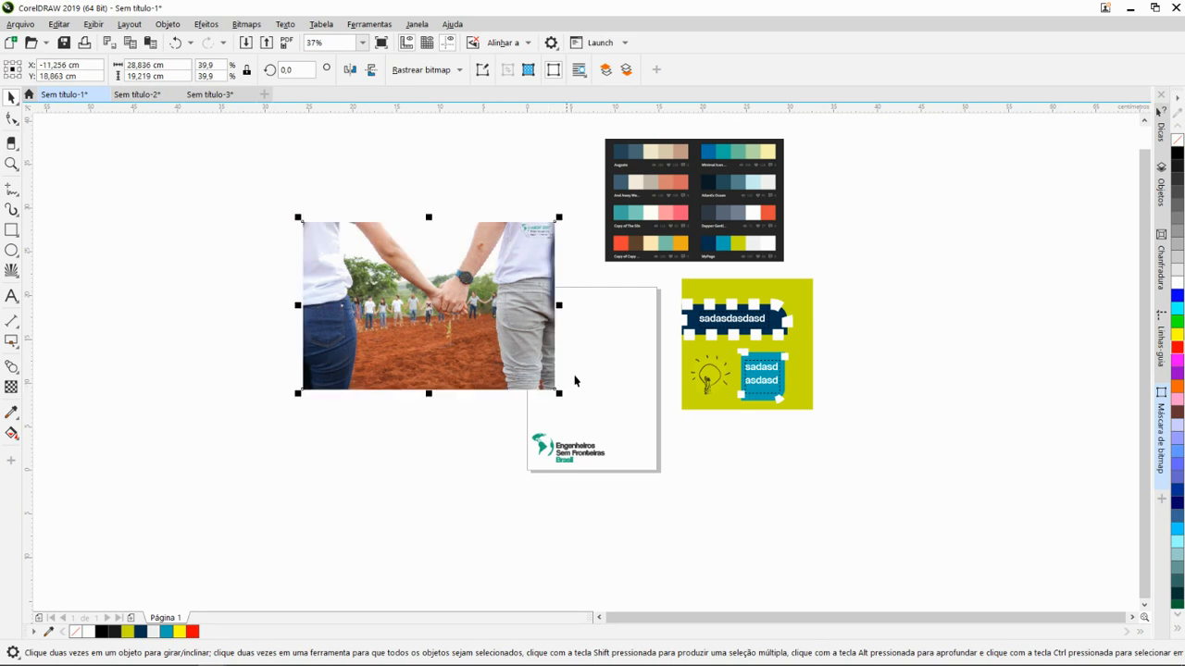
{"action": "left_click_drag", "start_coordinate": [399, 290], "coordinate": [460, 262]}
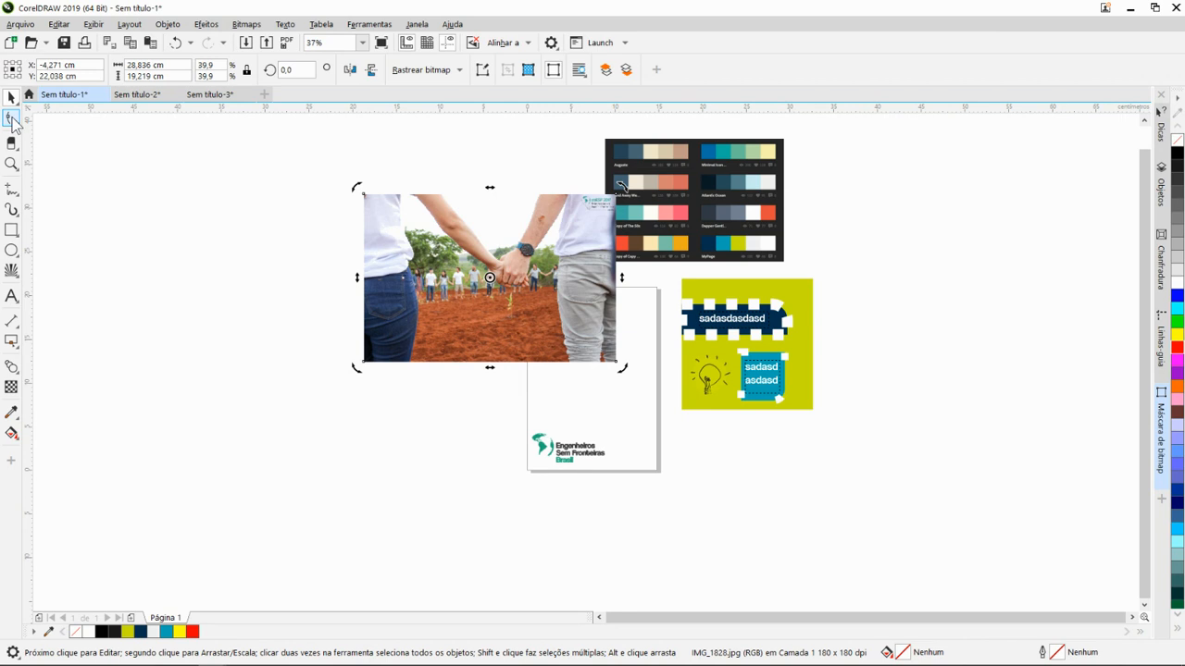
- Activate the Forma tool, look over its variants, and select the navy rectangle behind the sadasdasdasd text for node editing
{"action": "left_click", "coordinate": [12, 120]}
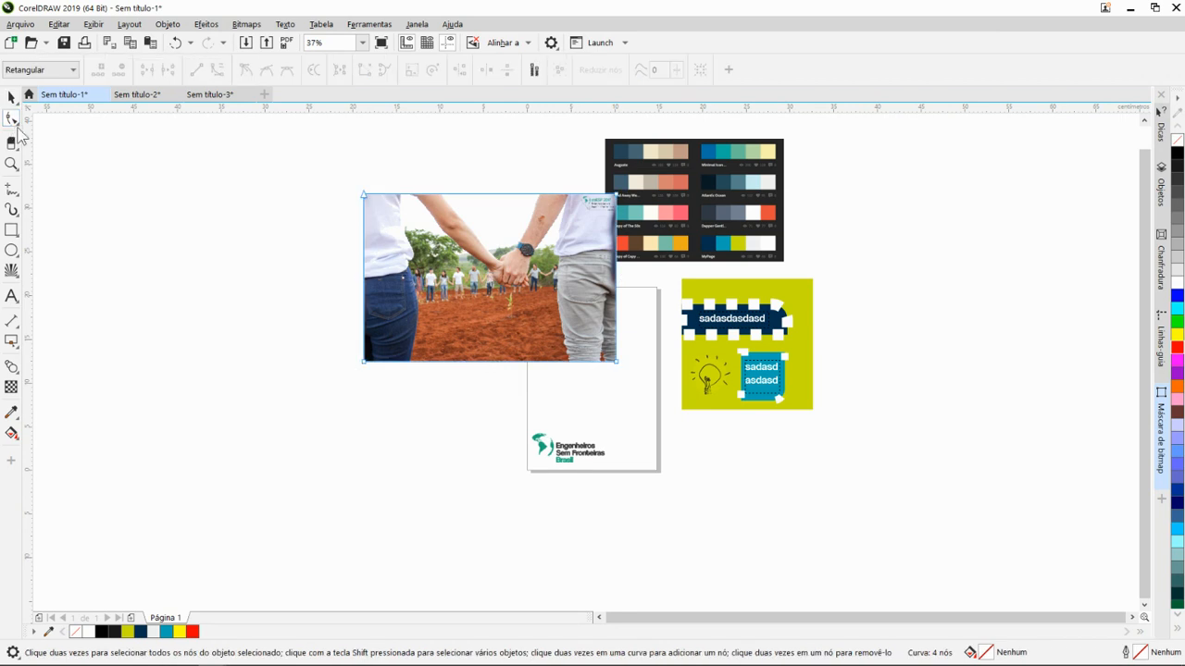
{"action": "left_click", "coordinate": [16, 125]}
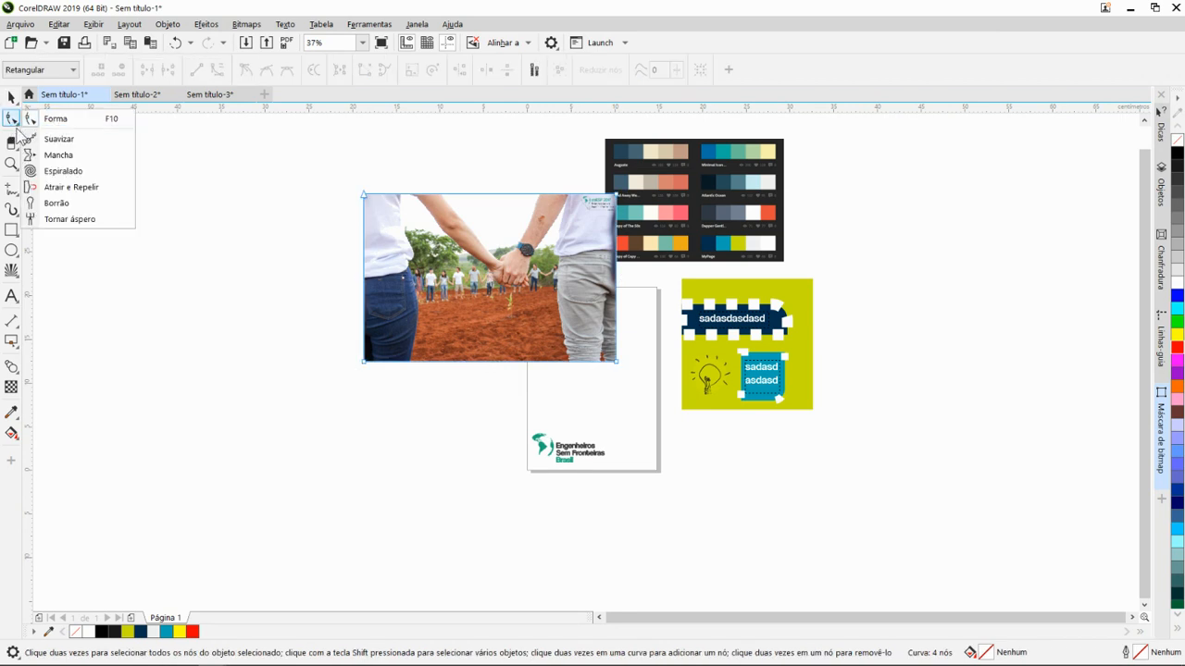
{"action": "left_click", "coordinate": [18, 126]}
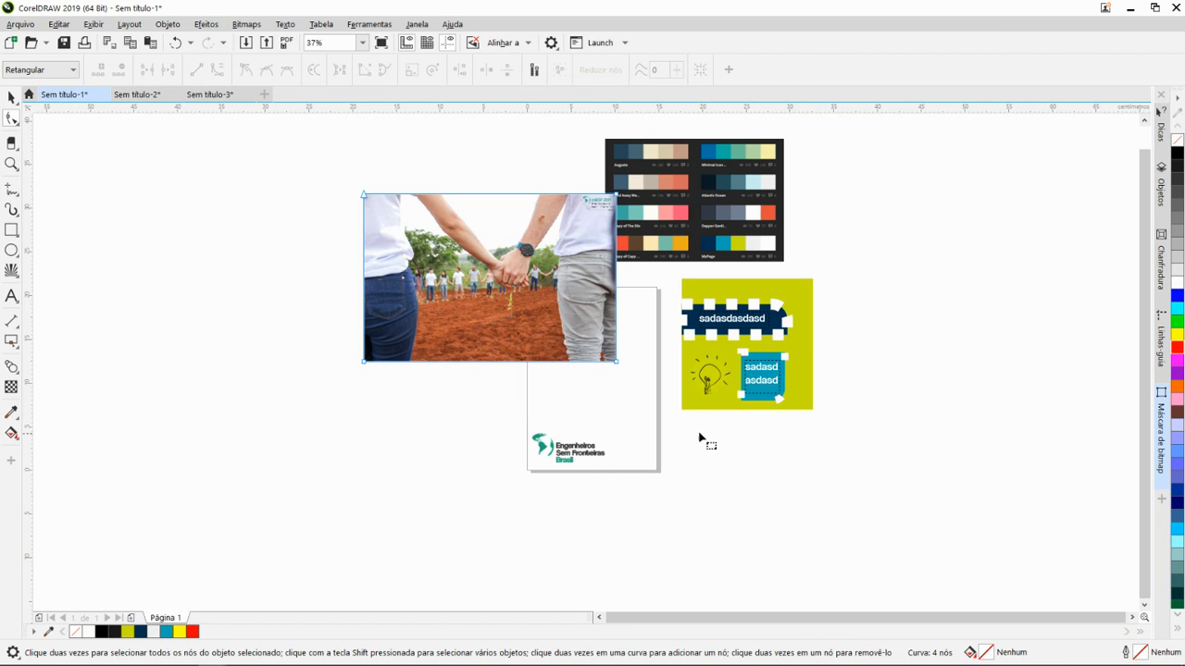
{"action": "scroll", "coordinate": [700, 439], "scroll_direction": "up", "scroll_amount": 3}
{"action": "scroll", "coordinate": [735, 344], "scroll_direction": "down", "scroll_amount": 4}
{"action": "scroll", "coordinate": [745, 398], "scroll_direction": "up", "scroll_amount": 4}
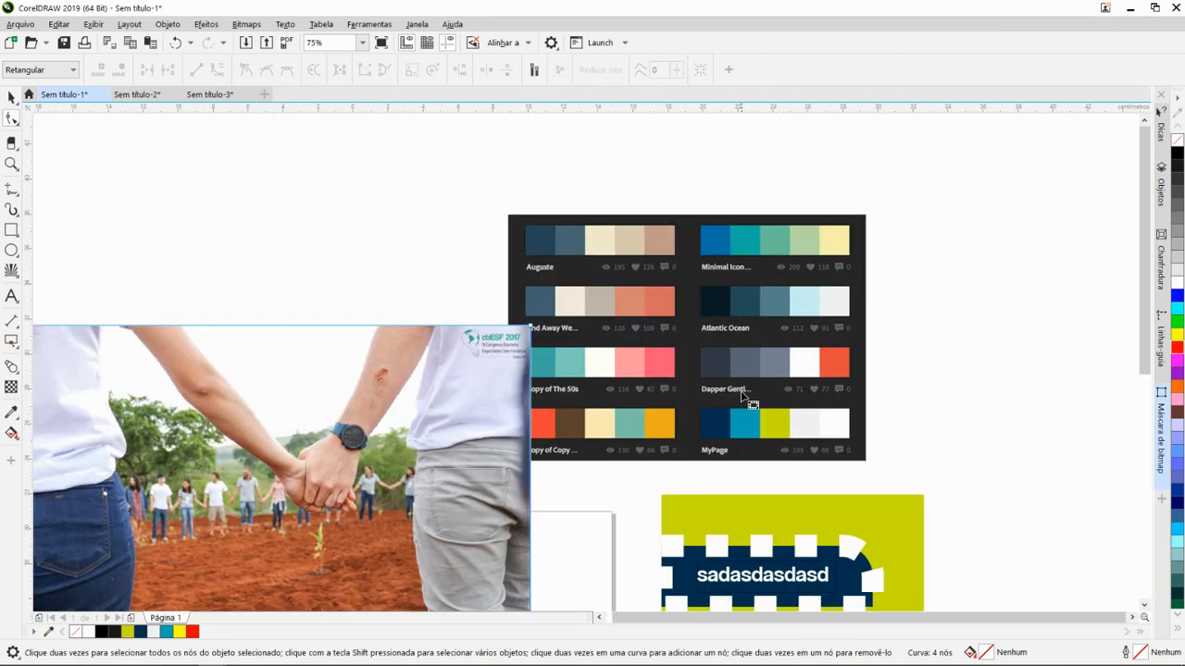
{"action": "scroll", "coordinate": [737, 378], "scroll_direction": "down", "scroll_amount": 2}
{"action": "scroll", "coordinate": [730, 452], "scroll_direction": "up", "scroll_amount": 2}
{"action": "left_click", "coordinate": [711, 422]}
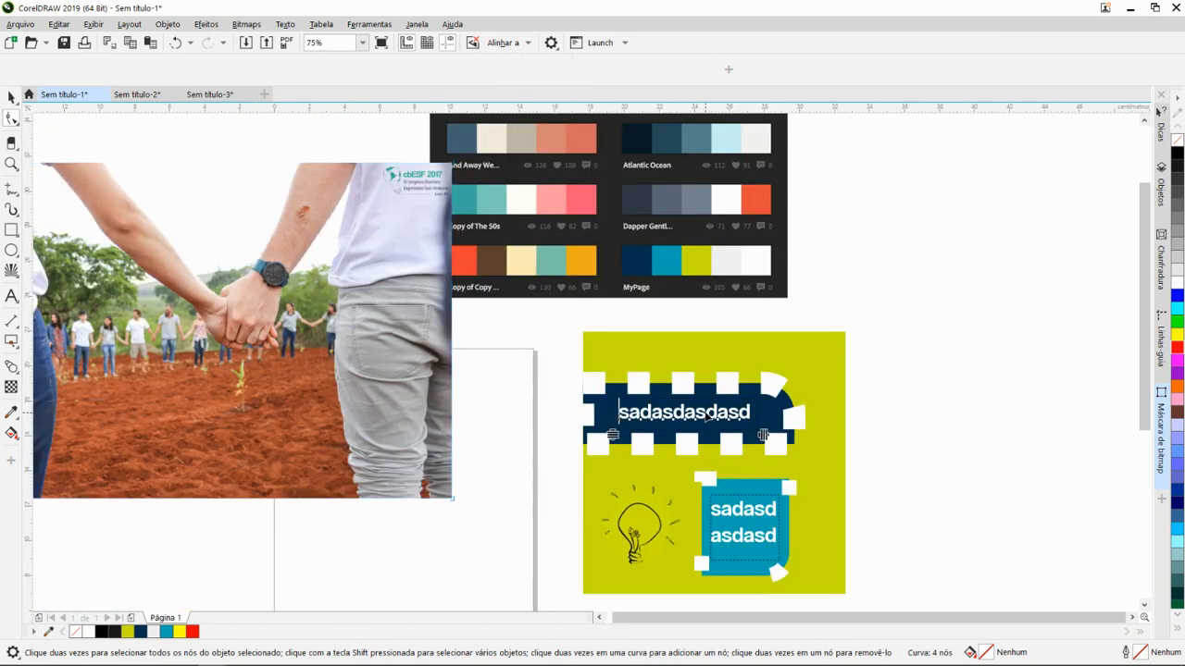
{"action": "left_click", "coordinate": [765, 385]}
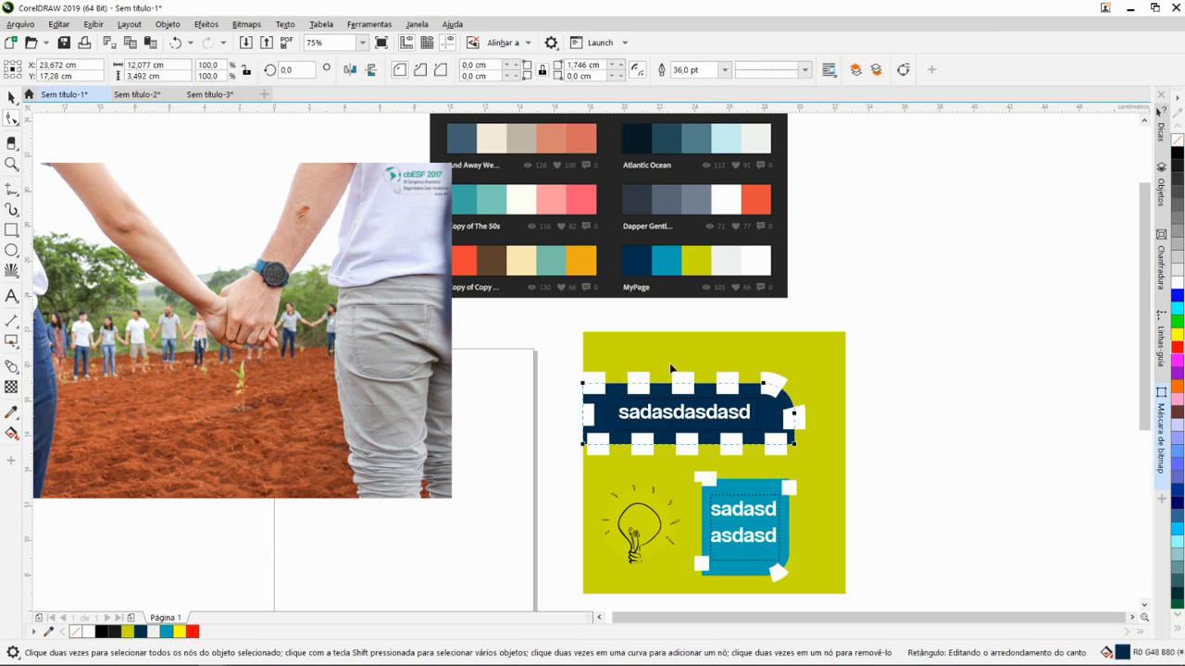
- Reduce the rounding of the navy rectangle's upper-right corner to a radius of about 1.125 cm
{"action": "scroll", "coordinate": [754, 437], "scroll_direction": "up", "scroll_amount": 2}
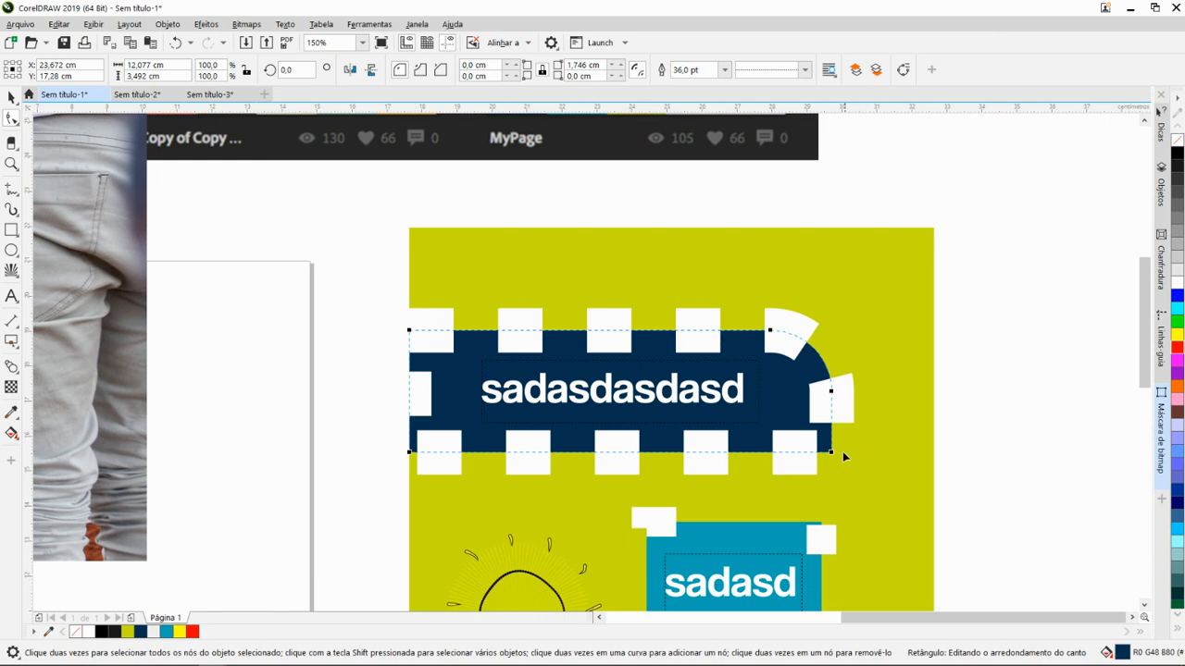
{"action": "mouse_move", "coordinate": [830, 452]}
{"action": "left_mouse_down"}
{"action": "mouse_move", "coordinate": [793, 454]}
{"action": "mouse_move", "coordinate": [851, 453]}
{"action": "mouse_move", "coordinate": [793, 454]}
{"action": "mouse_move", "coordinate": [841, 442]}
{"action": "left_mouse_up"}
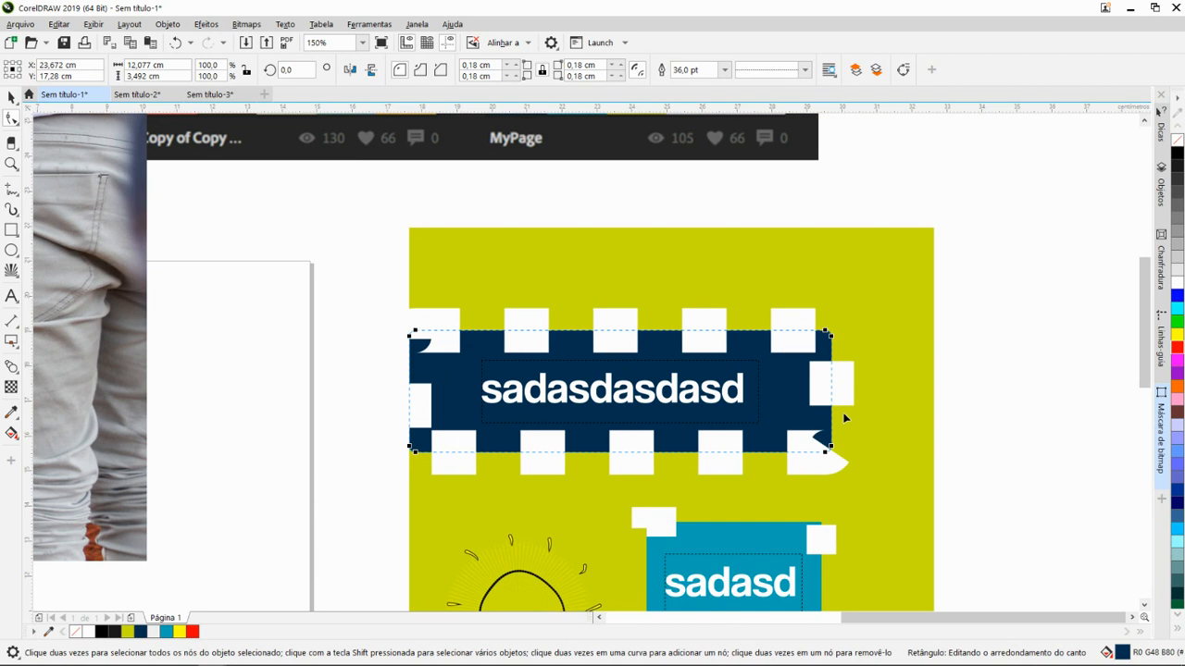
{"action": "key", "text": "ctrl+z"}
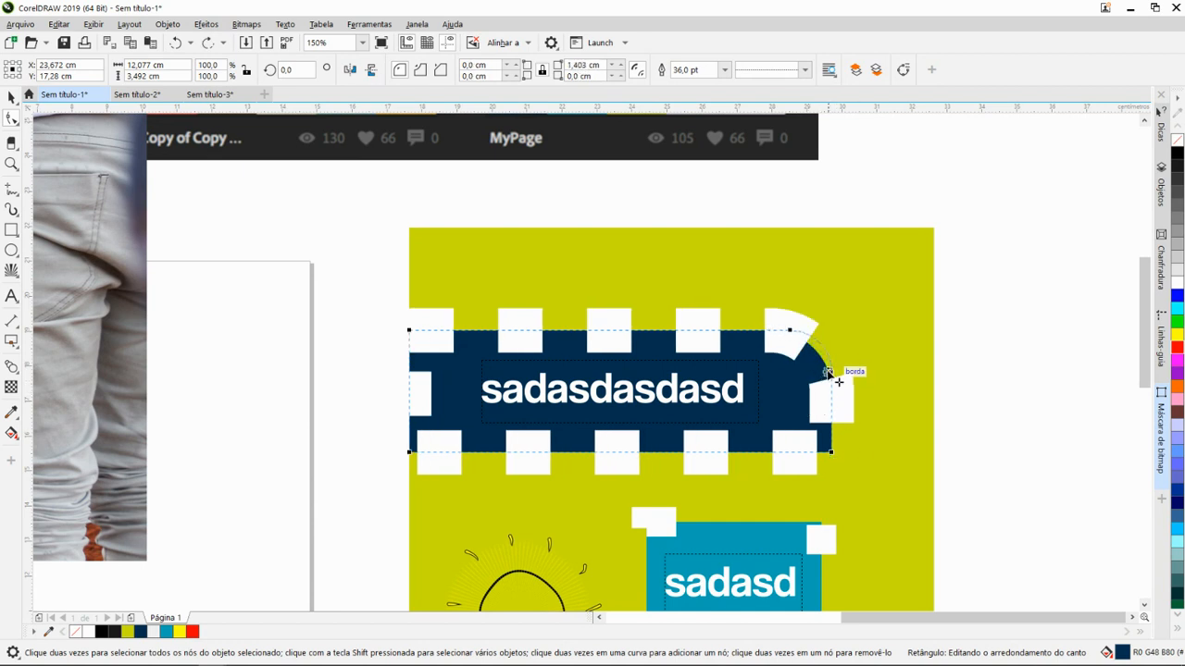
{"action": "mouse_move", "coordinate": [830, 391]}
{"action": "left_mouse_down"}
{"action": "mouse_move", "coordinate": [820, 362]}
{"action": "mouse_move", "coordinate": [827, 392]}
{"action": "mouse_move", "coordinate": [835, 347]}
{"action": "mouse_move", "coordinate": [830, 370]}
{"action": "left_mouse_up"}
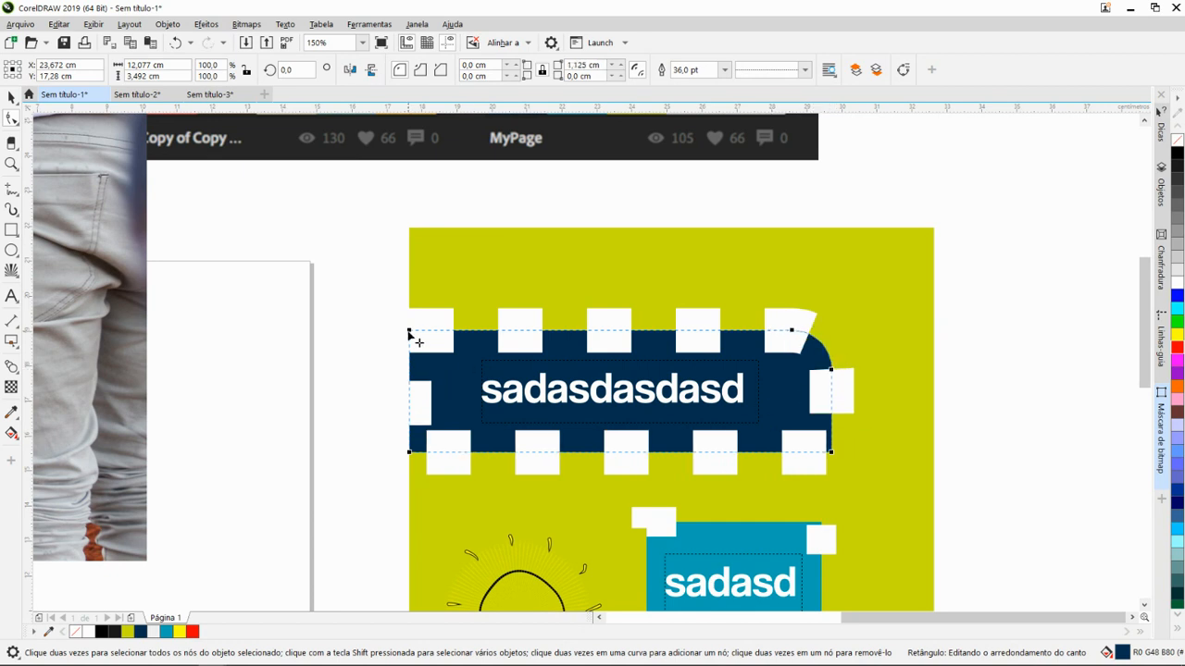
- Try rounding the navy rectangle's left corners with the Forma tool and undo those changes
{"action": "left_click_drag", "start_coordinate": [409, 332], "coordinate": [459, 331]}
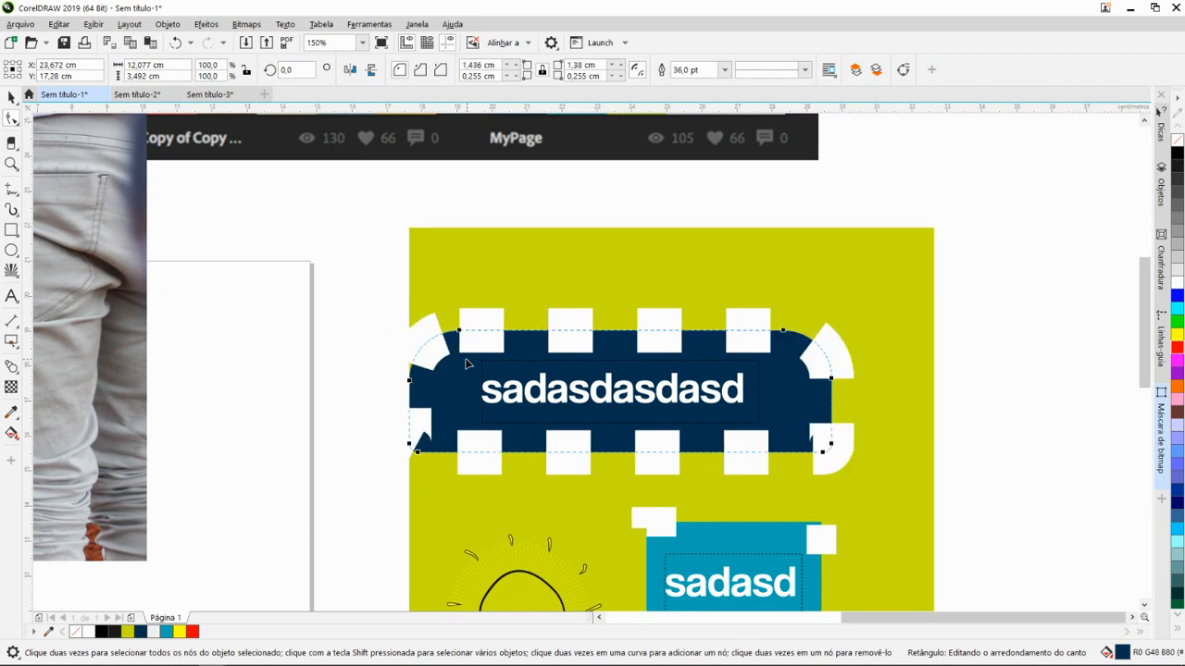
{"action": "mouse_move", "coordinate": [417, 453]}
{"action": "left_mouse_down"}
{"action": "mouse_move", "coordinate": [463, 465]}
{"action": "mouse_move", "coordinate": [436, 459]}
{"action": "left_mouse_up"}
{"action": "scroll", "coordinate": [435, 408], "scroll_direction": "down", "scroll_amount": 1}
{"action": "key", "text": "ctrl+z"}
{"action": "key", "text": "ctrl+z"}
{"action": "key", "text": "ctrl+z"}
{"action": "key", "text": "ctrl+z"}
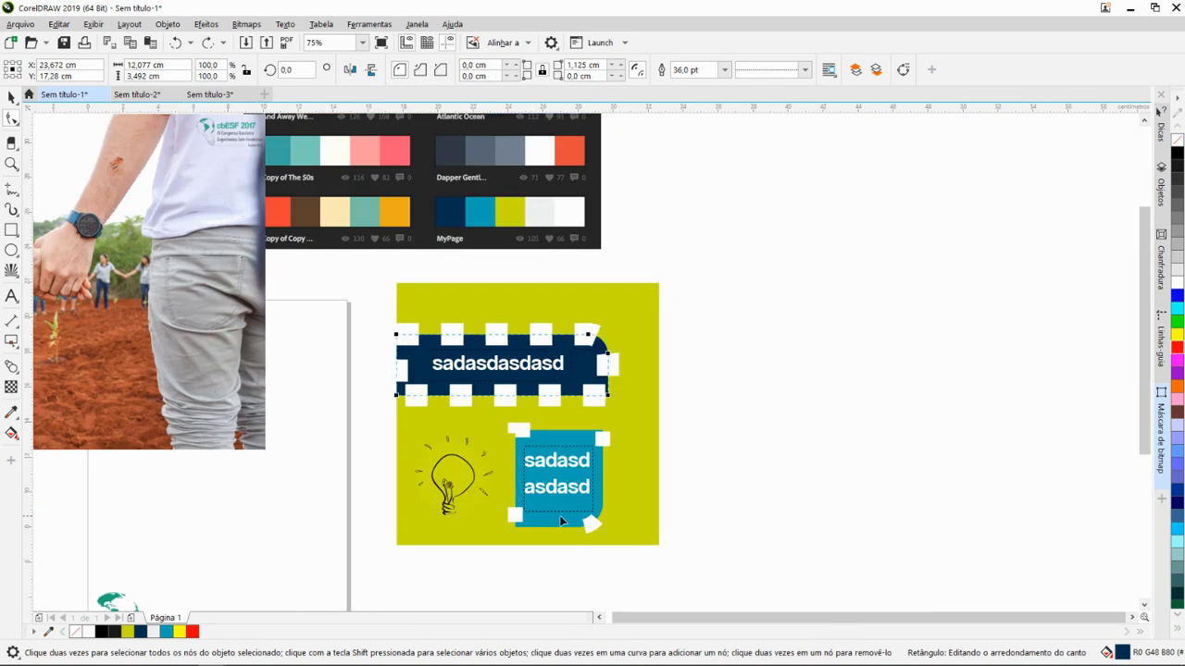
- Try rounding the lower-left corner of the teal rectangle to about 1.29 cm, and return to the Seleção tool
{"action": "scroll", "coordinate": [583, 545], "scroll_direction": "up", "scroll_amount": 1}
{"action": "left_click", "coordinate": [541, 502]}
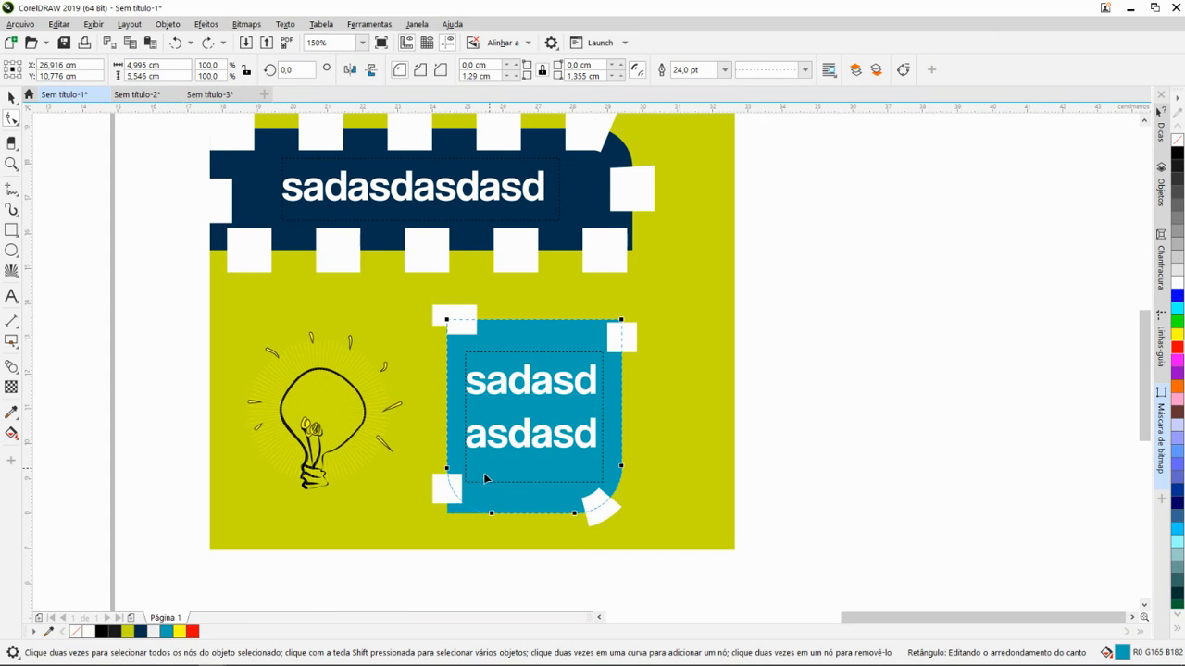
{"action": "mouse_move", "coordinate": [446, 515]}
{"action": "left_mouse_down"}
{"action": "mouse_move", "coordinate": [512, 478]}
{"action": "mouse_move", "coordinate": [424, 518]}
{"action": "mouse_move", "coordinate": [512, 453]}
{"action": "mouse_move", "coordinate": [443, 510]}
{"action": "left_mouse_up"}
{"action": "key", "text": "space"}
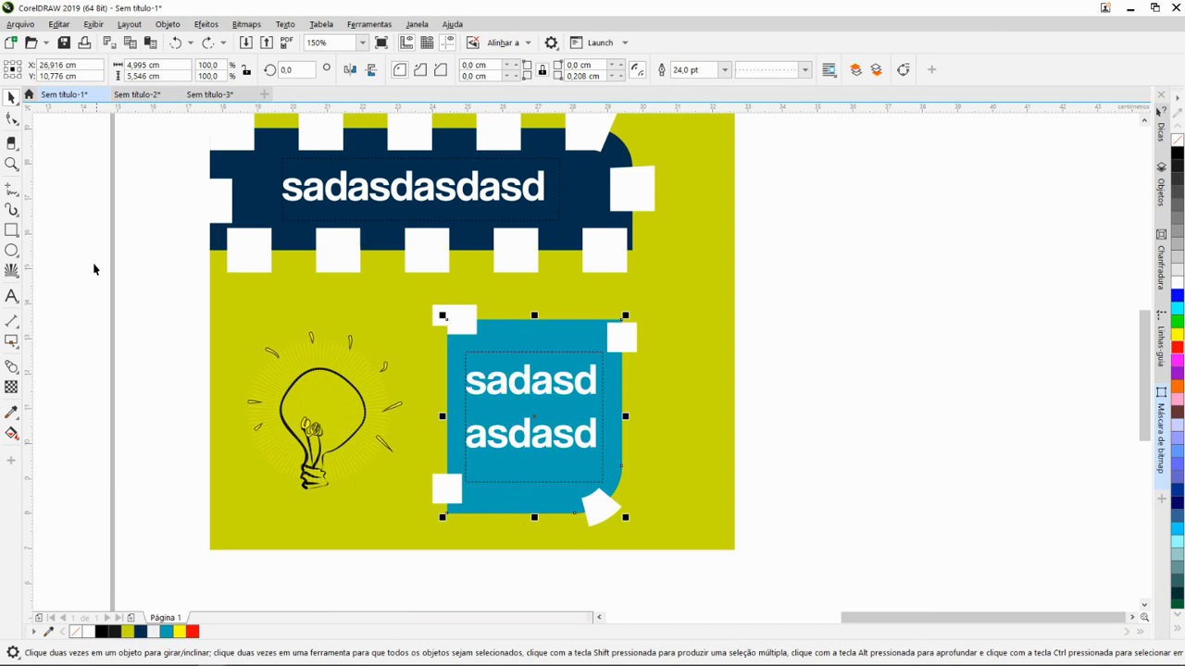
- Draw a rectangle about 5.86 by 5.66 cm in the empty area to the right of the lime green square
{"action": "left_click", "coordinate": [12, 231]}
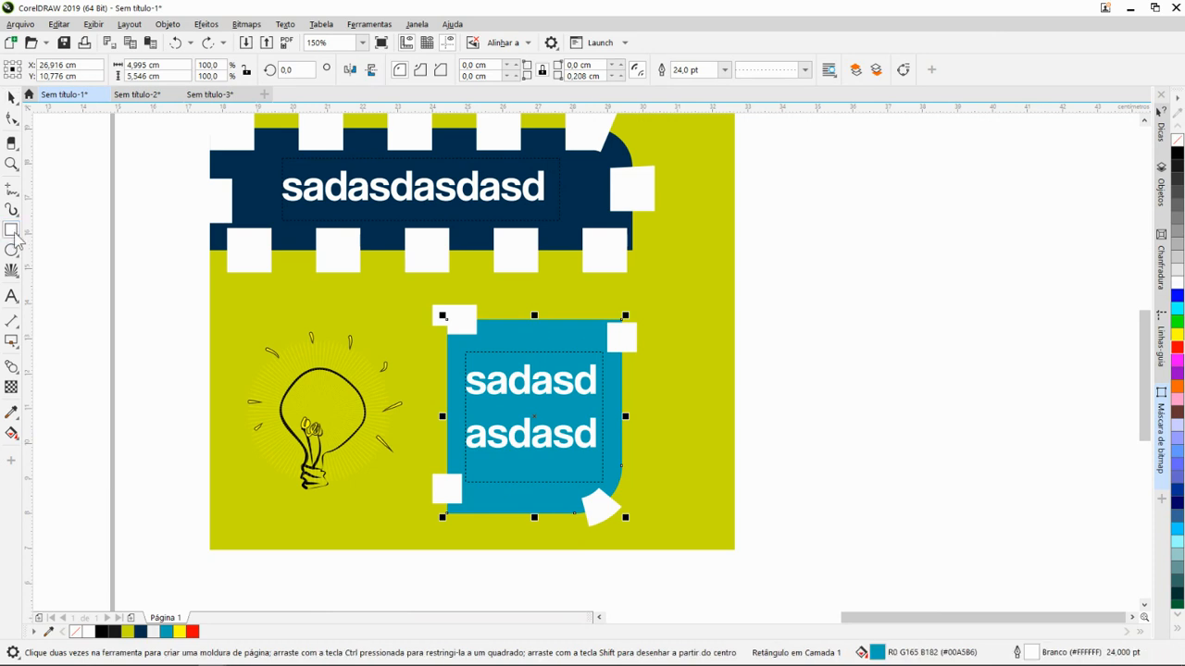
{"action": "scroll", "coordinate": [646, 331], "scroll_direction": "down", "scroll_amount": 1}
{"action": "scroll", "coordinate": [764, 359], "scroll_direction": "up", "scroll_amount": 1}
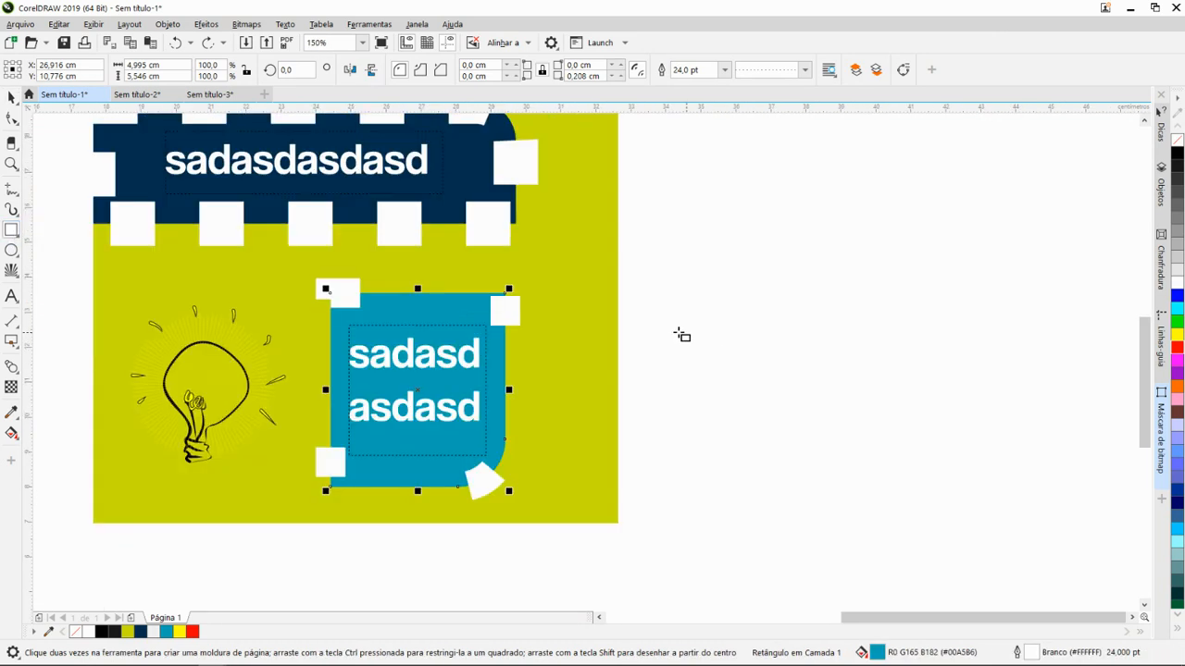
{"action": "left_click_drag", "start_coordinate": [630, 294], "coordinate": [835, 492]}
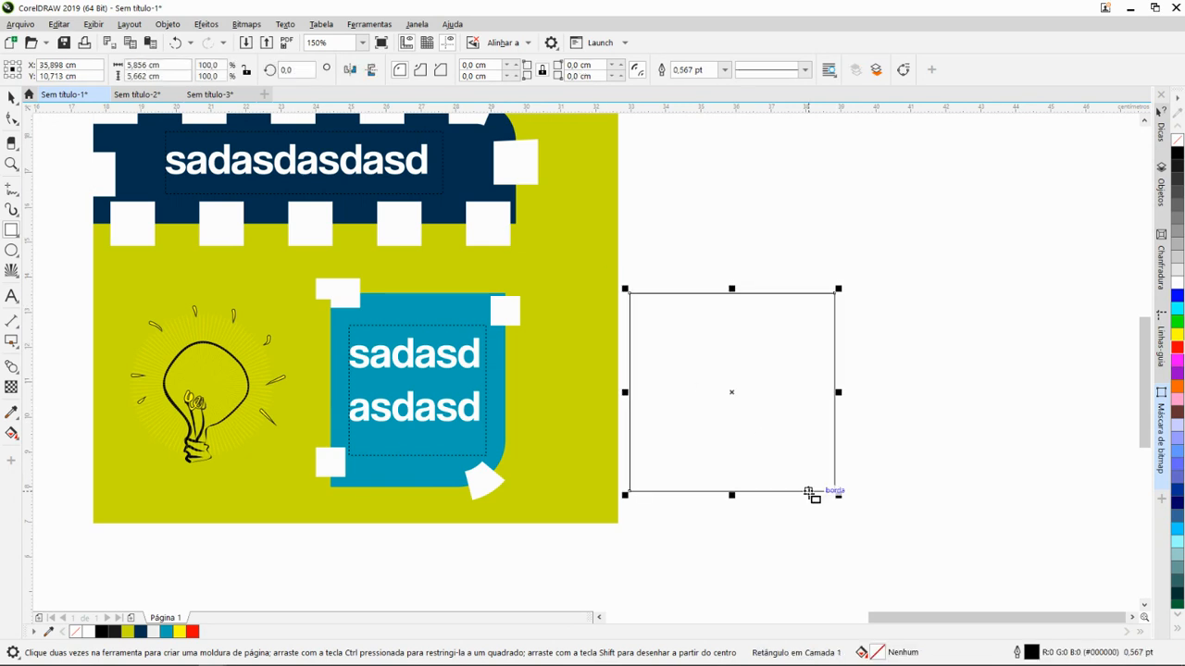
- Set the new rectangle's width and height to 6 cm each
{"action": "double_click", "coordinate": [132, 64]}
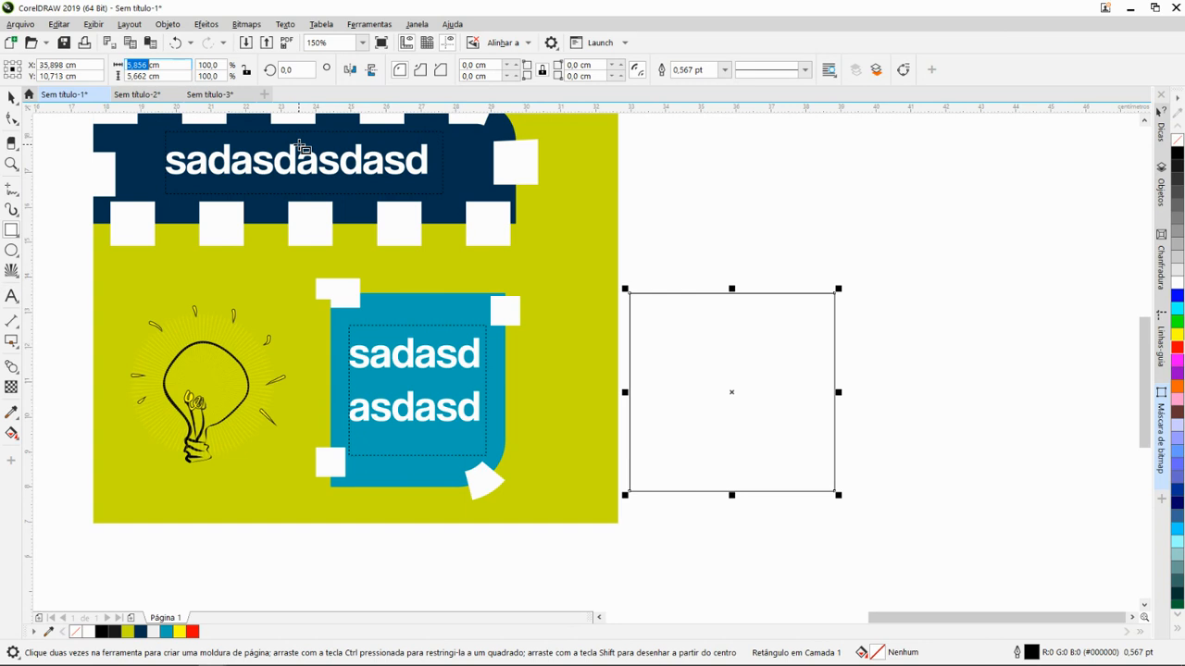
{"action": "type", "text": "6"}
{"action": "key", "text": "Tab"}
{"action": "type", "text": "6"}
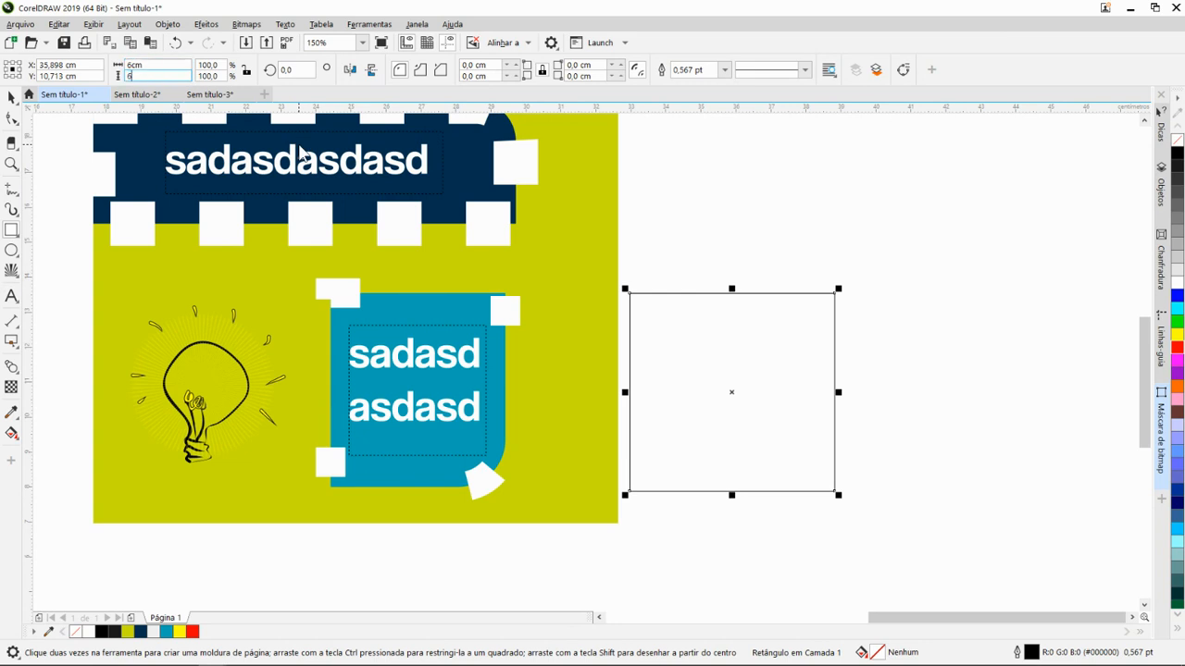
{"action": "key", "text": "Return"}
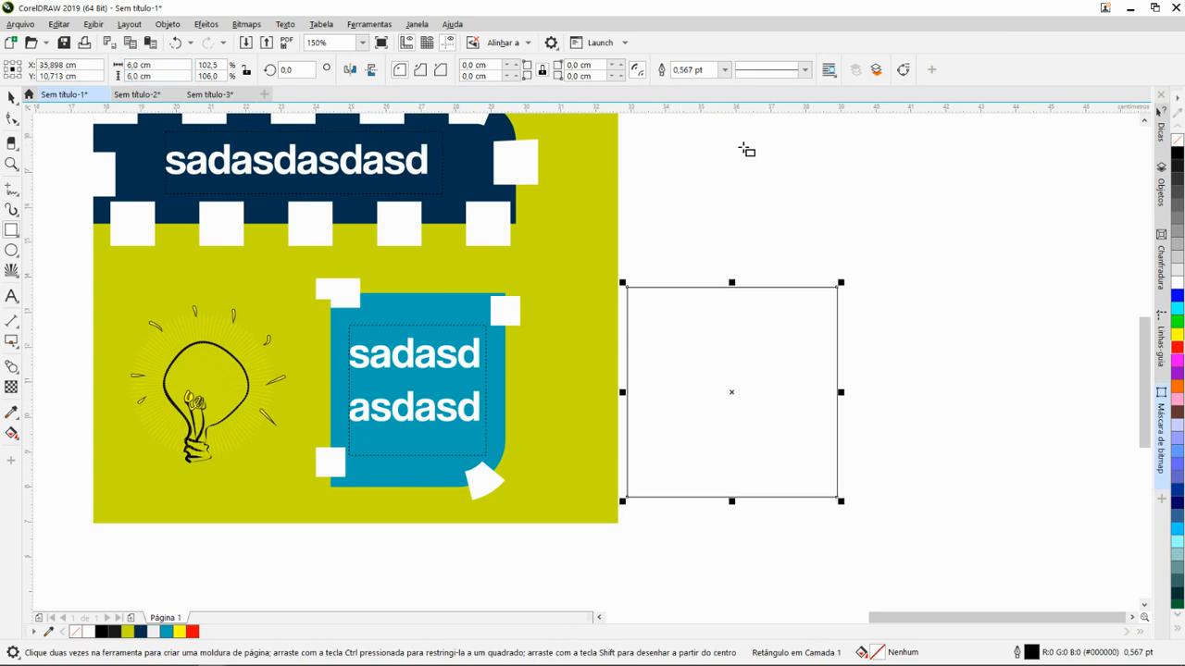
- Thicken the square's outline to 8 pt and reduce it to 4 pt
{"action": "left_click", "coordinate": [727, 69]}
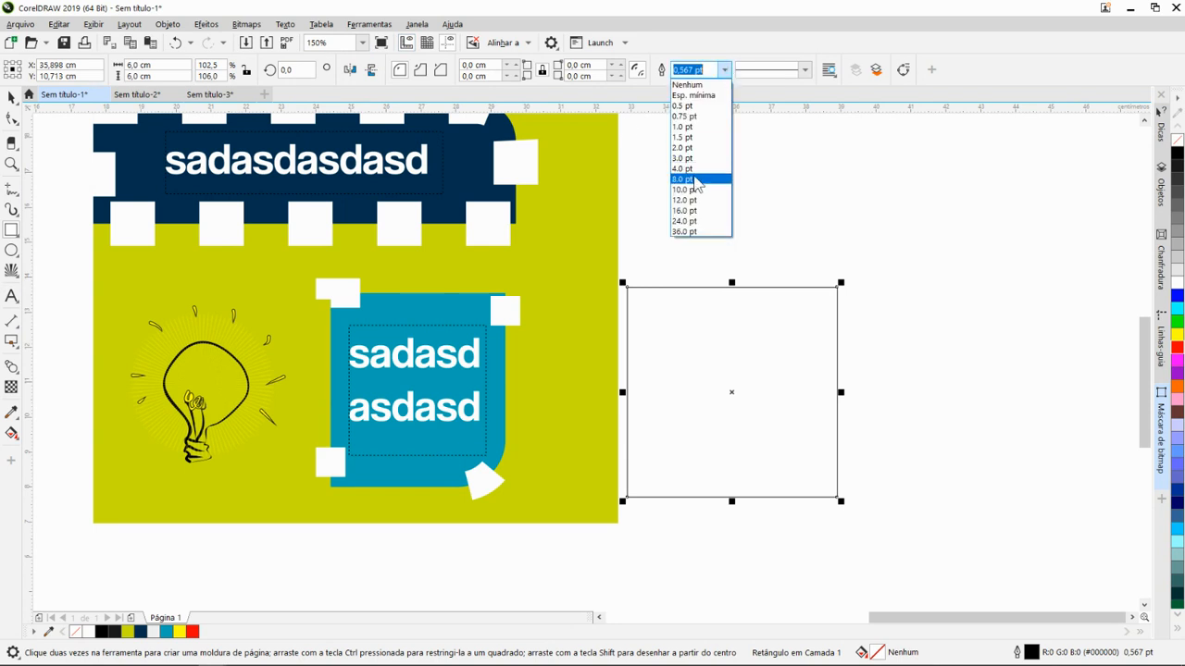
{"action": "left_click", "coordinate": [688, 177]}
{"action": "left_click", "coordinate": [724, 69]}
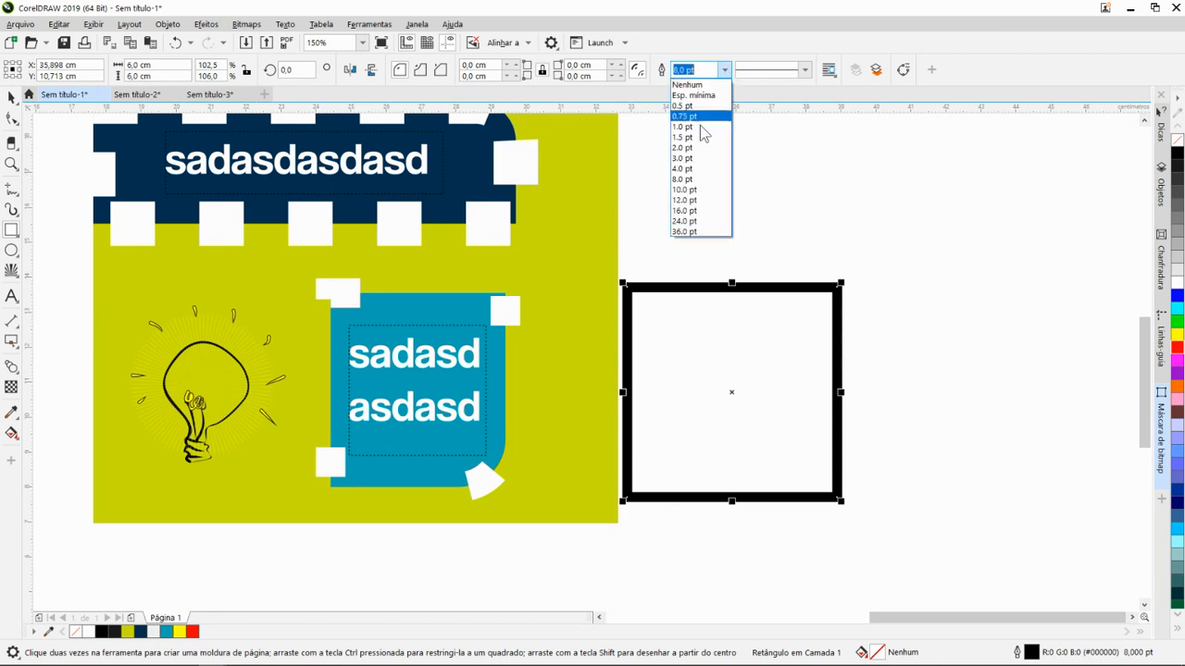
{"action": "left_click", "coordinate": [690, 170]}
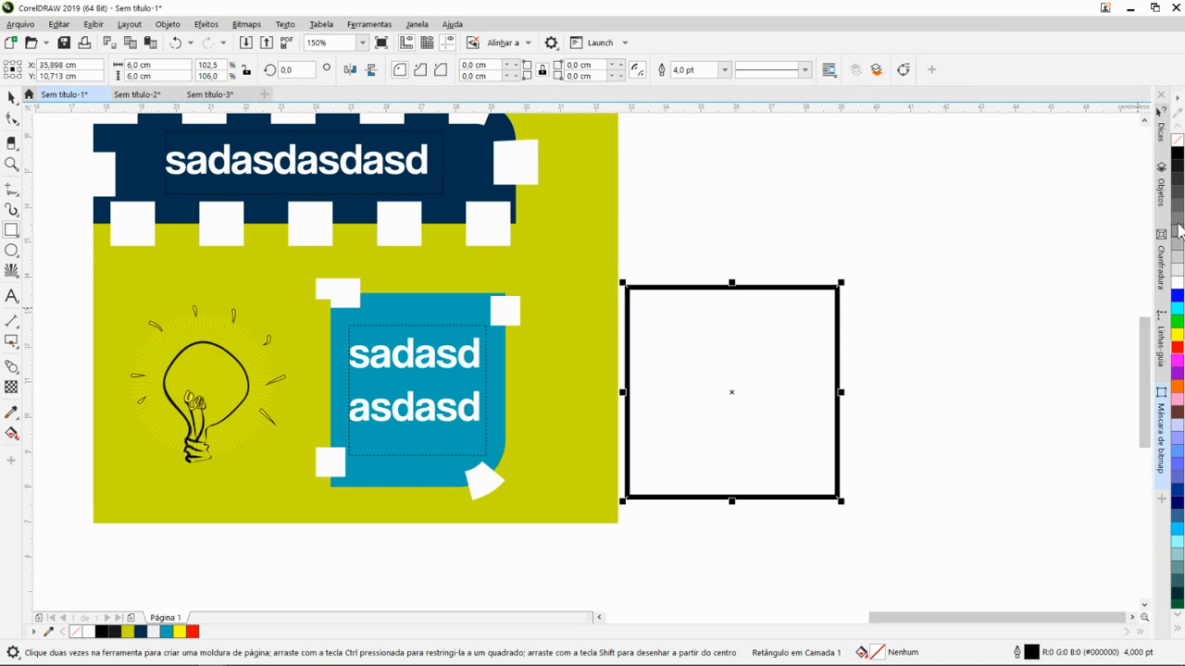
- Fill the square with green, remove its outline and replace the fill with pink (Rosa, #FF99CC)
{"action": "left_click", "coordinate": [1179, 324]}
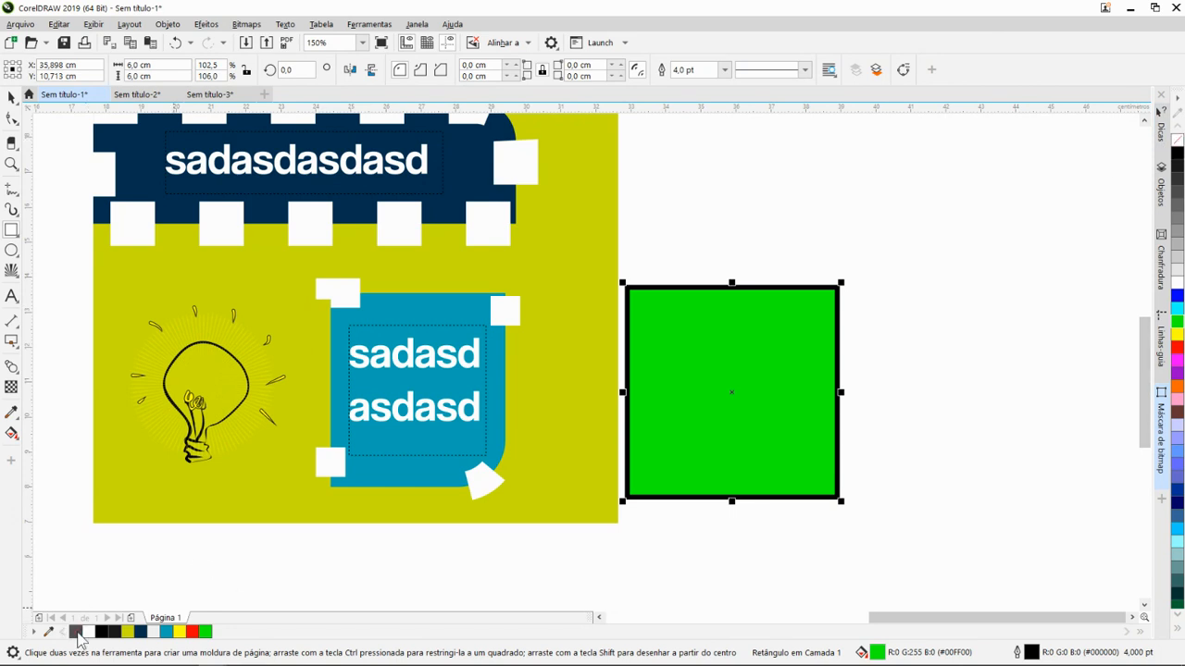
{"action": "right_click", "coordinate": [78, 632]}
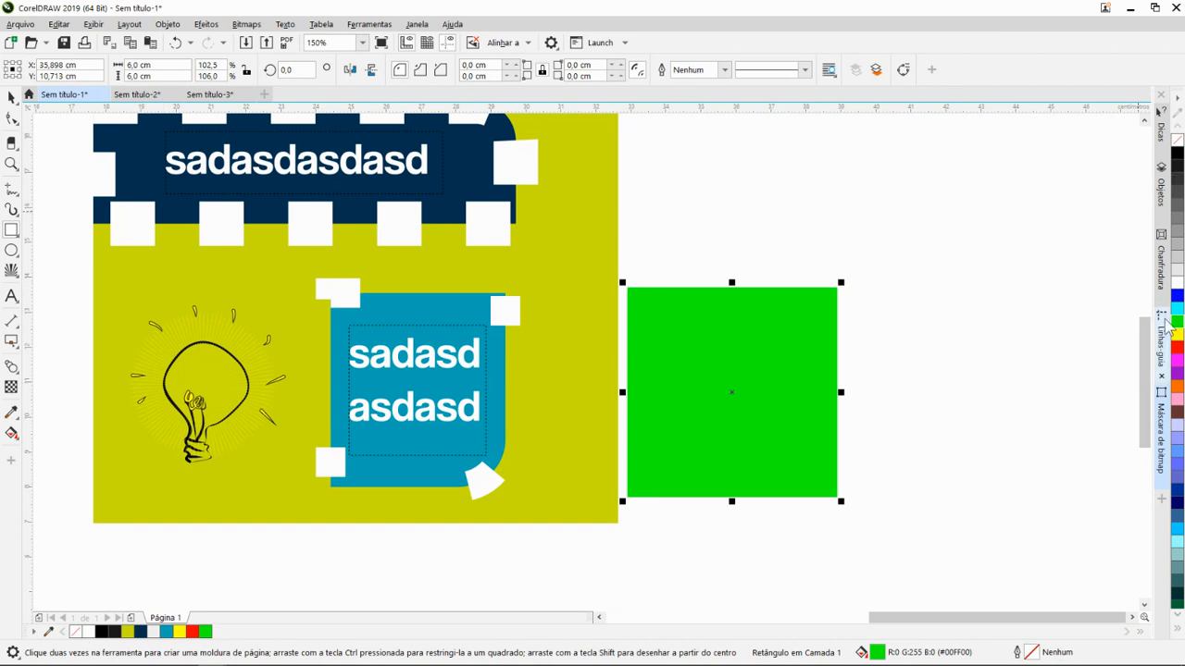
{"action": "left_click", "coordinate": [1178, 392]}
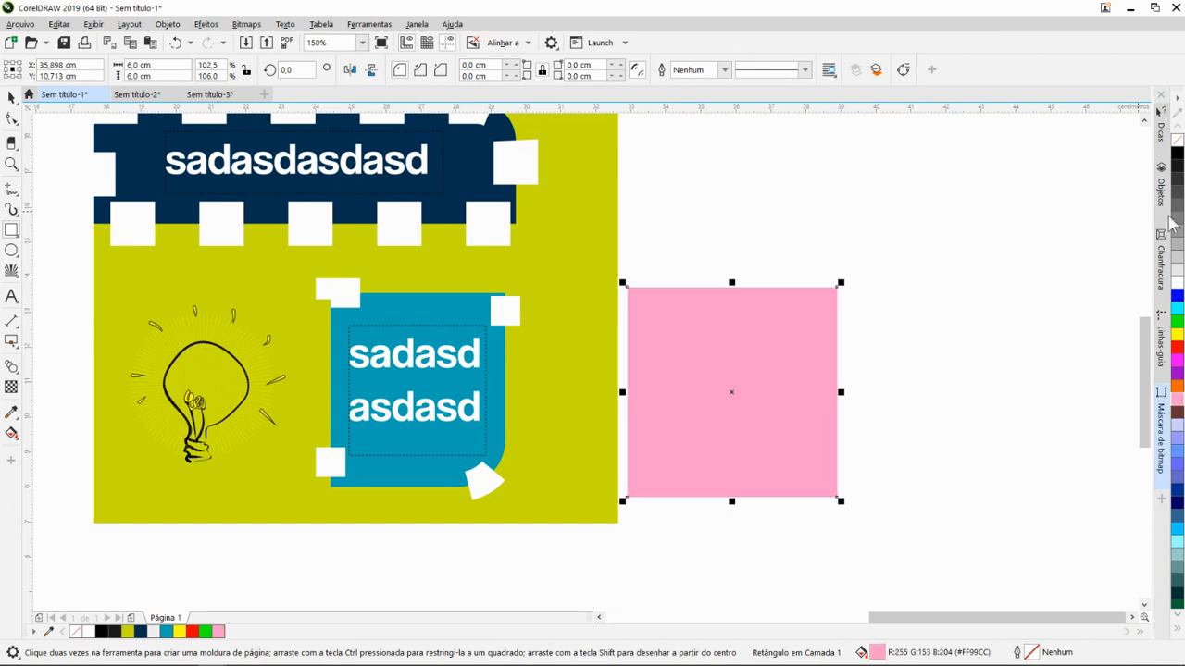
- Try a yellow outline on the pink square and remove it
{"action": "right_click", "coordinate": [1179, 335]}
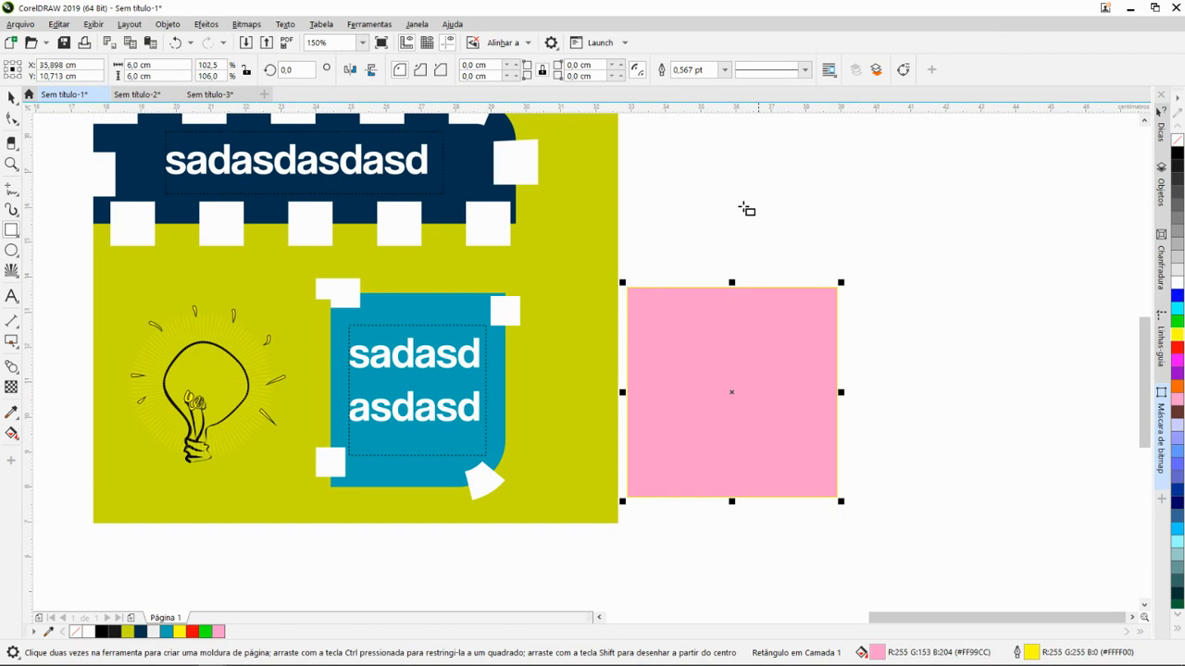
{"action": "left_click", "coordinate": [716, 70]}
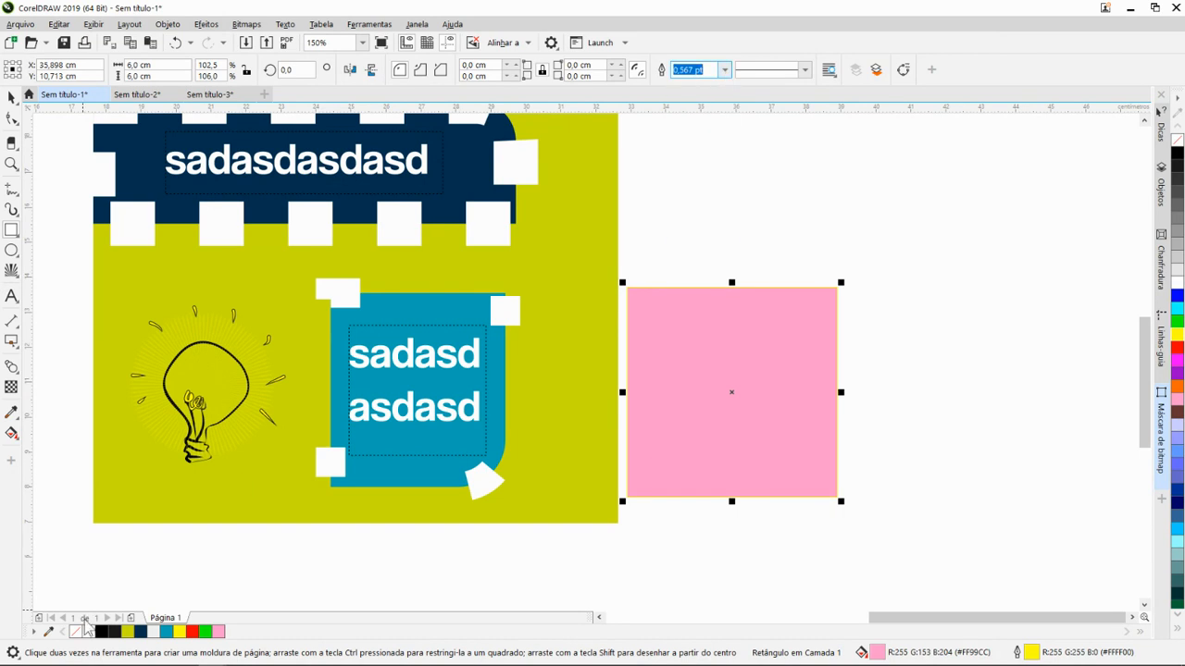
{"action": "right_click", "coordinate": [76, 632]}
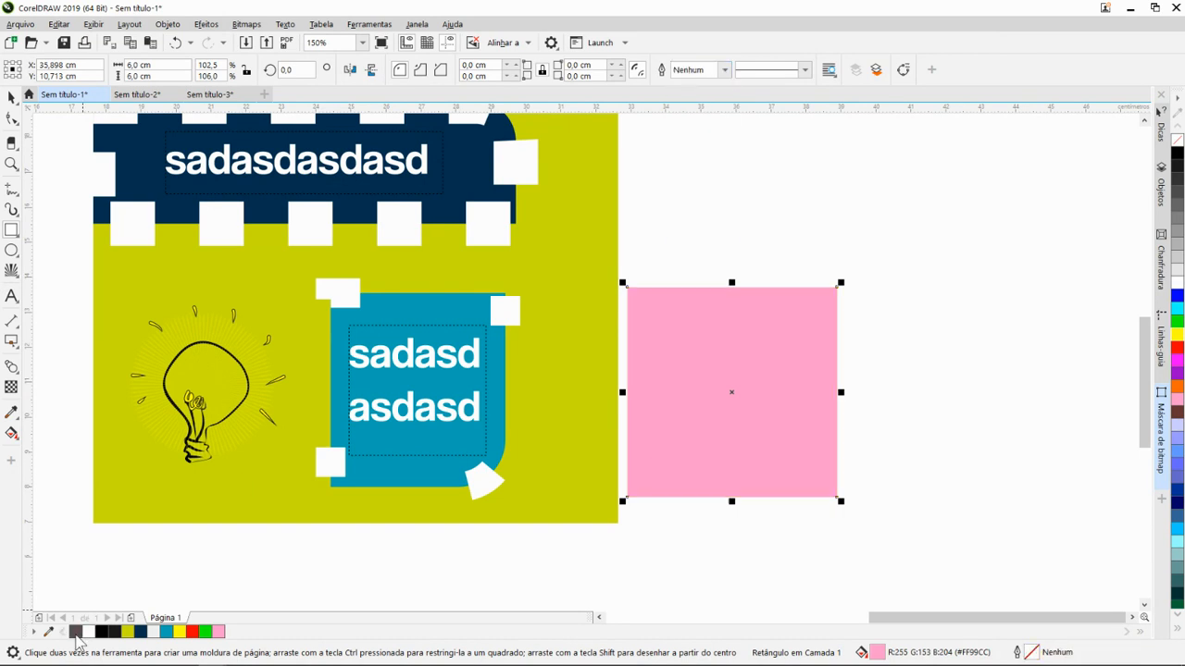
- Give the pink square a red outline with a width of 3 pt
{"action": "right_click", "coordinate": [192, 632]}
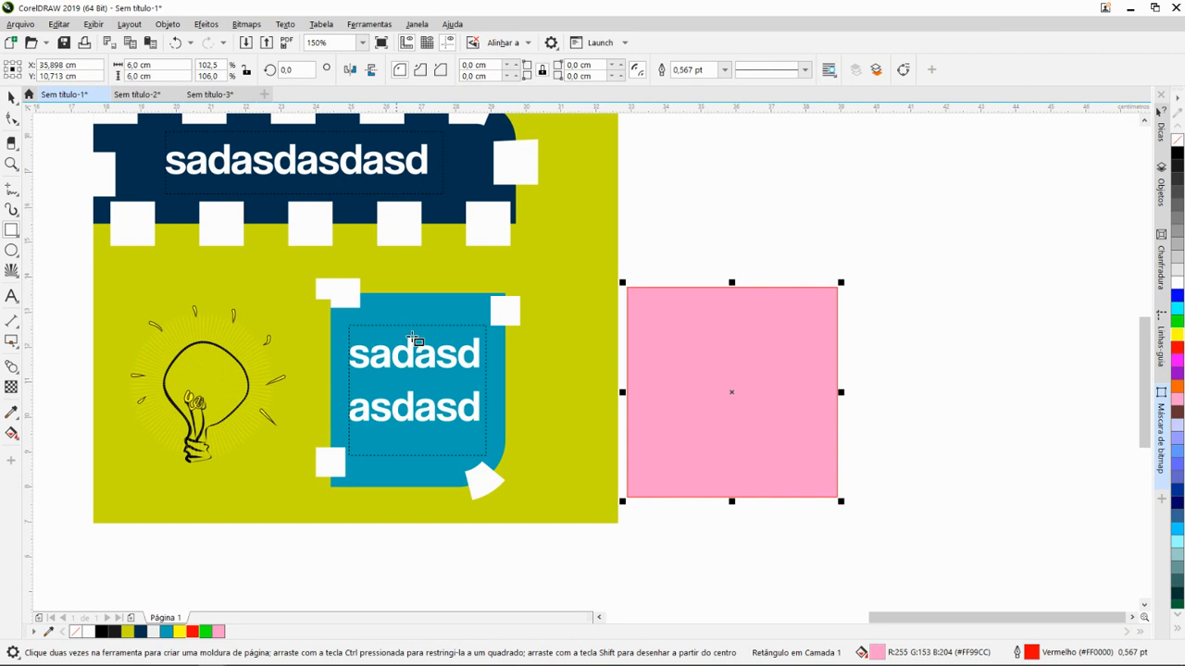
{"action": "left_click", "coordinate": [725, 70]}
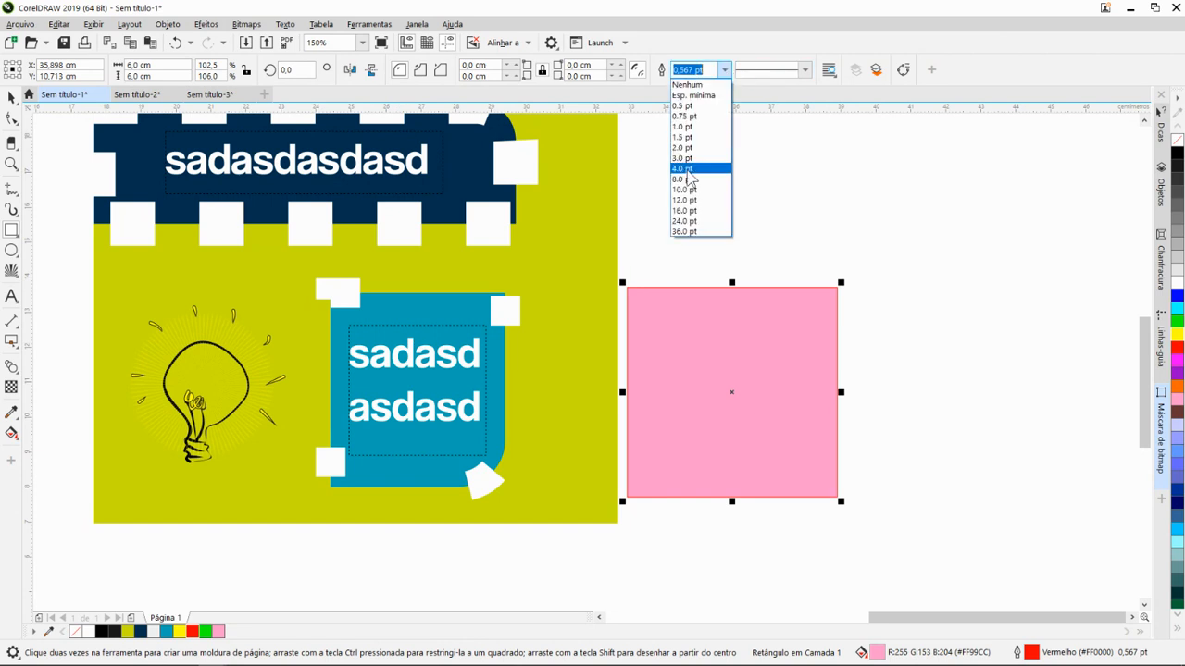
{"action": "left_click", "coordinate": [685, 158]}
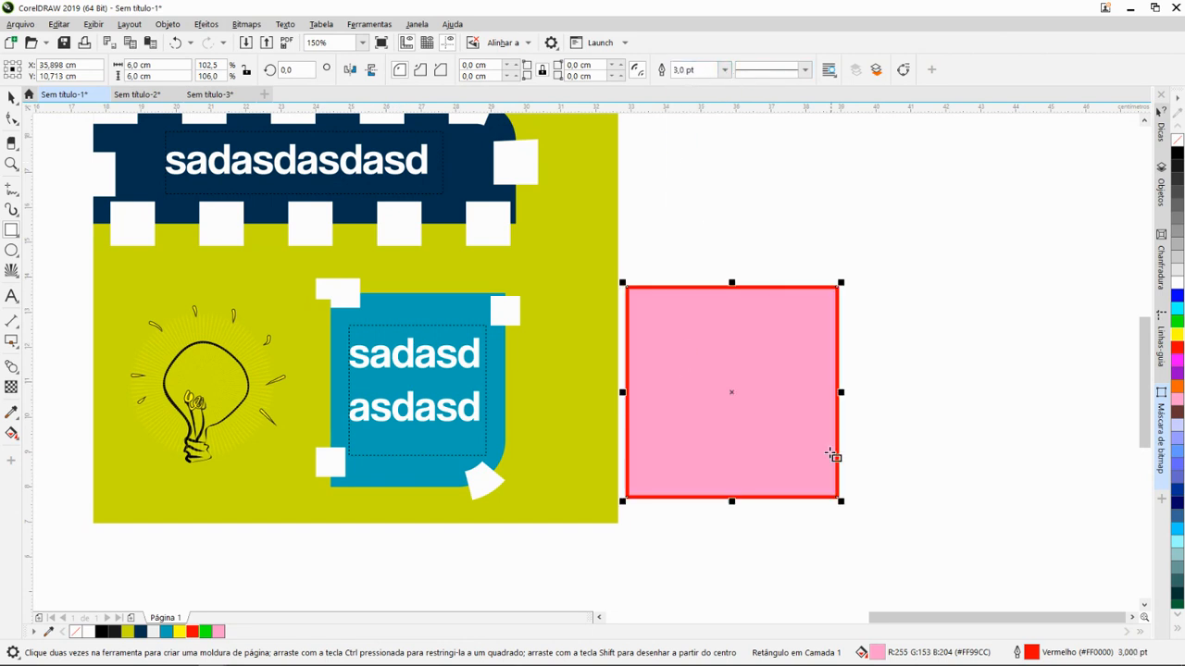
- With the Forma tool, round all corners of the pink square to 3 cm and reduce the radius to about 0.07 cm
{"action": "scroll", "coordinate": [761, 401], "scroll_direction": "down", "scroll_amount": 1}
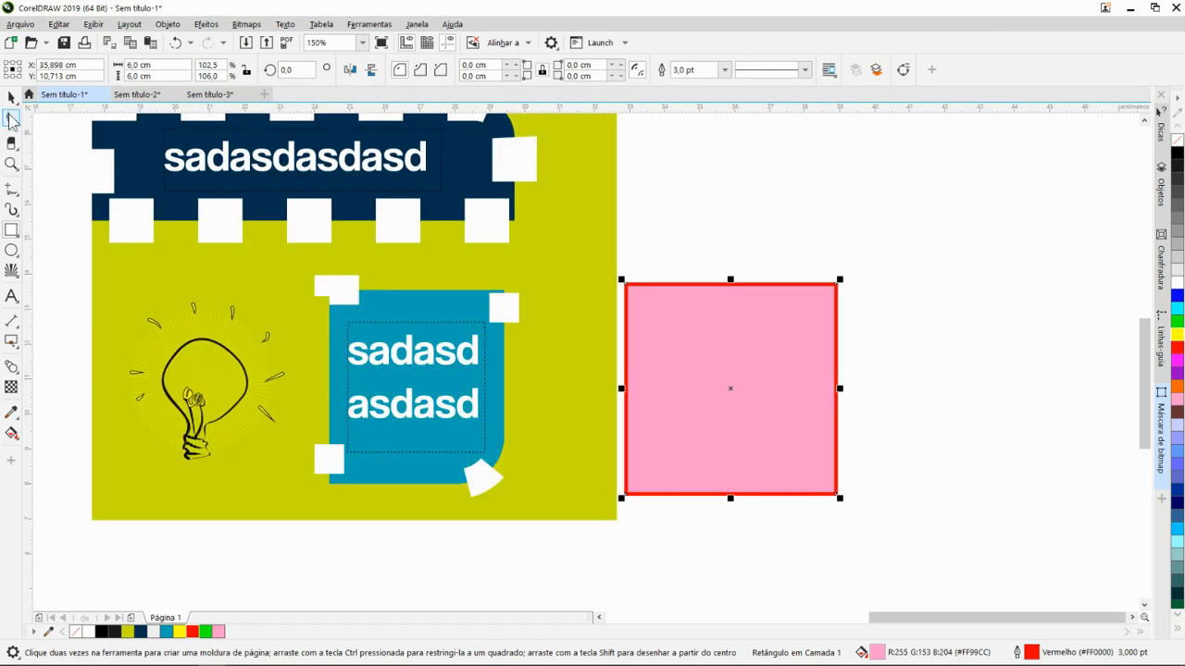
{"action": "left_click", "coordinate": [11, 119]}
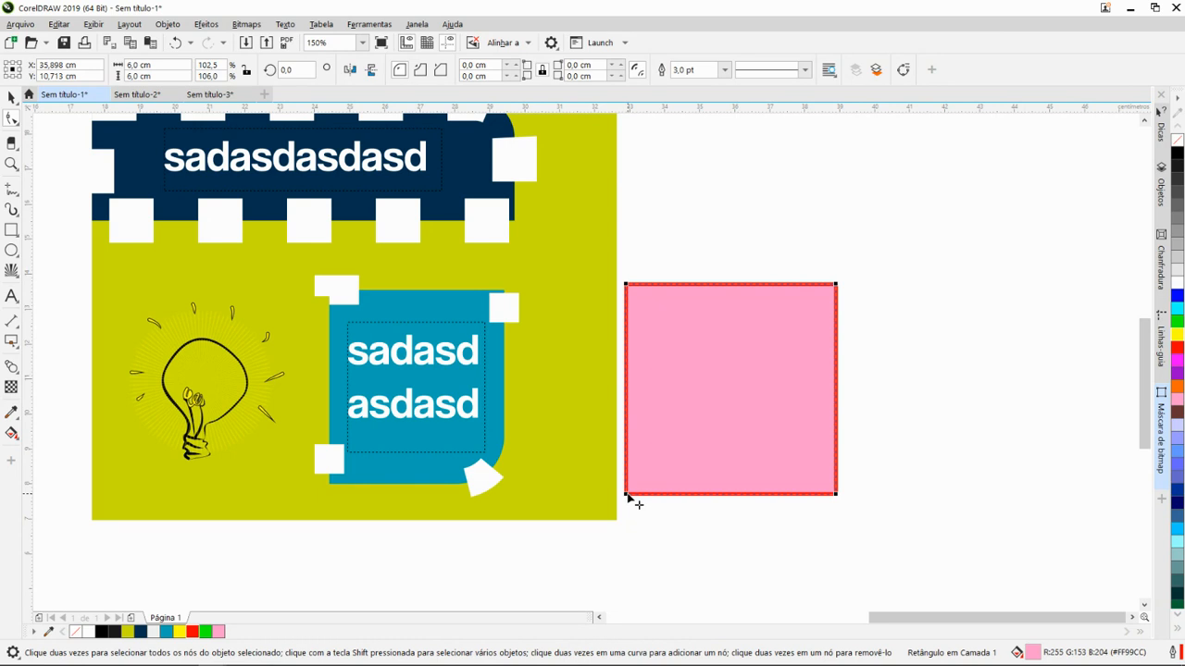
{"action": "left_click_drag", "start_coordinate": [627, 498], "coordinate": [772, 469]}
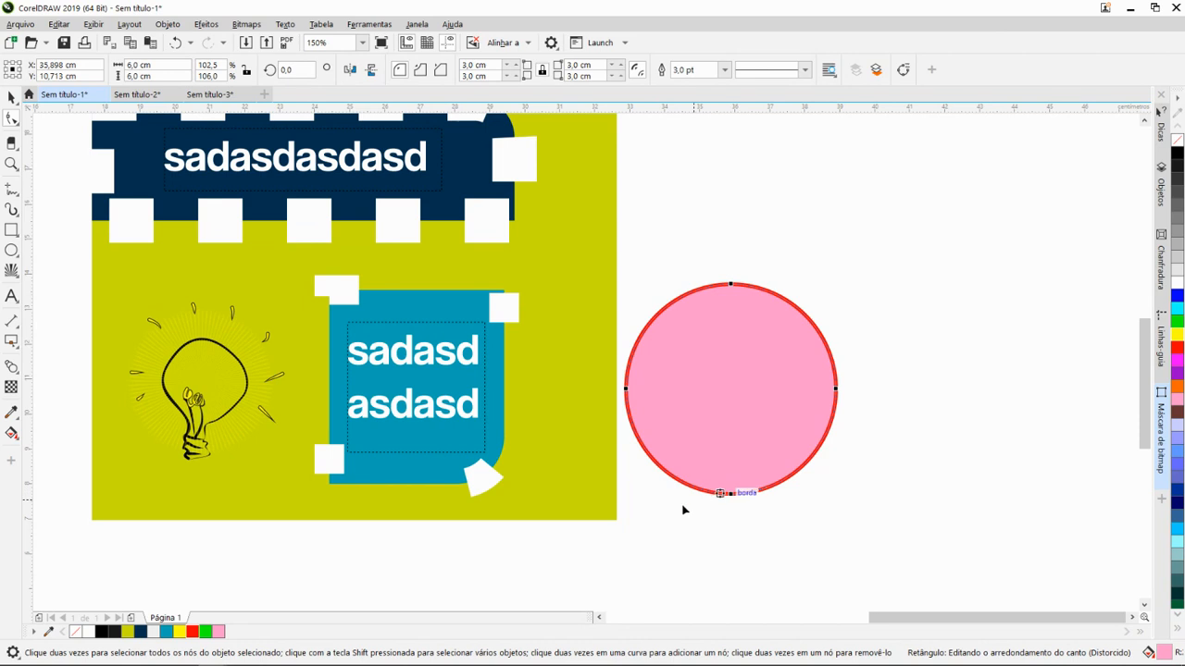
{"action": "mouse_move", "coordinate": [628, 394]}
{"action": "left_mouse_down"}
{"action": "mouse_move", "coordinate": [614, 407]}
{"action": "mouse_move", "coordinate": [627, 416]}
{"action": "left_mouse_up"}
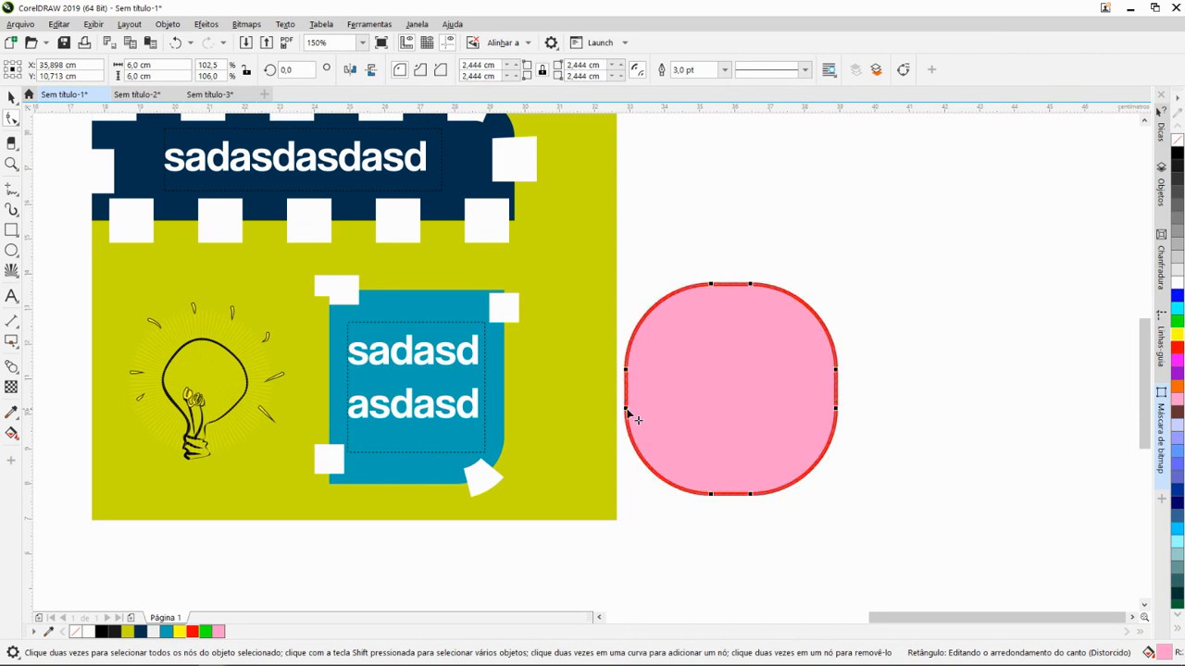
{"action": "left_click_drag", "start_coordinate": [633, 497], "coordinate": [628, 523]}
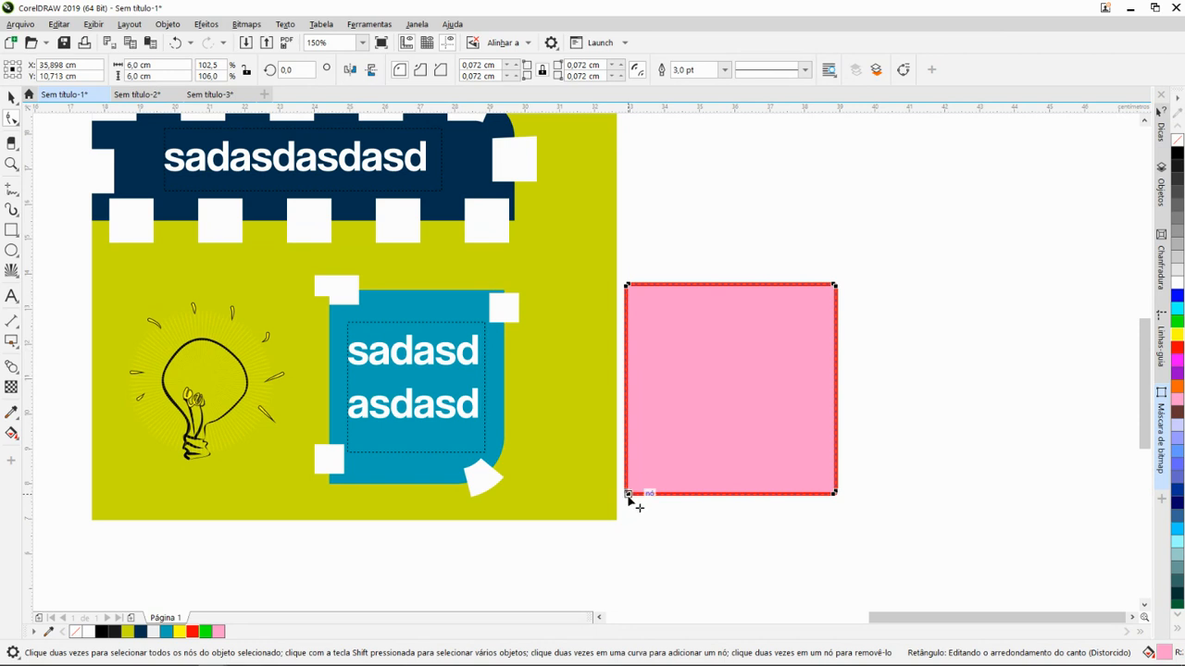
- Round the pink square's corners to about 0.82 cm and enlarge only the lower-left corner's radius to 3 cm
{"action": "mouse_move", "coordinate": [627, 493]}
{"action": "left_mouse_down"}
{"action": "mouse_move", "coordinate": [638, 466]}
{"action": "mouse_move", "coordinate": [642, 480]}
{"action": "left_mouse_up"}
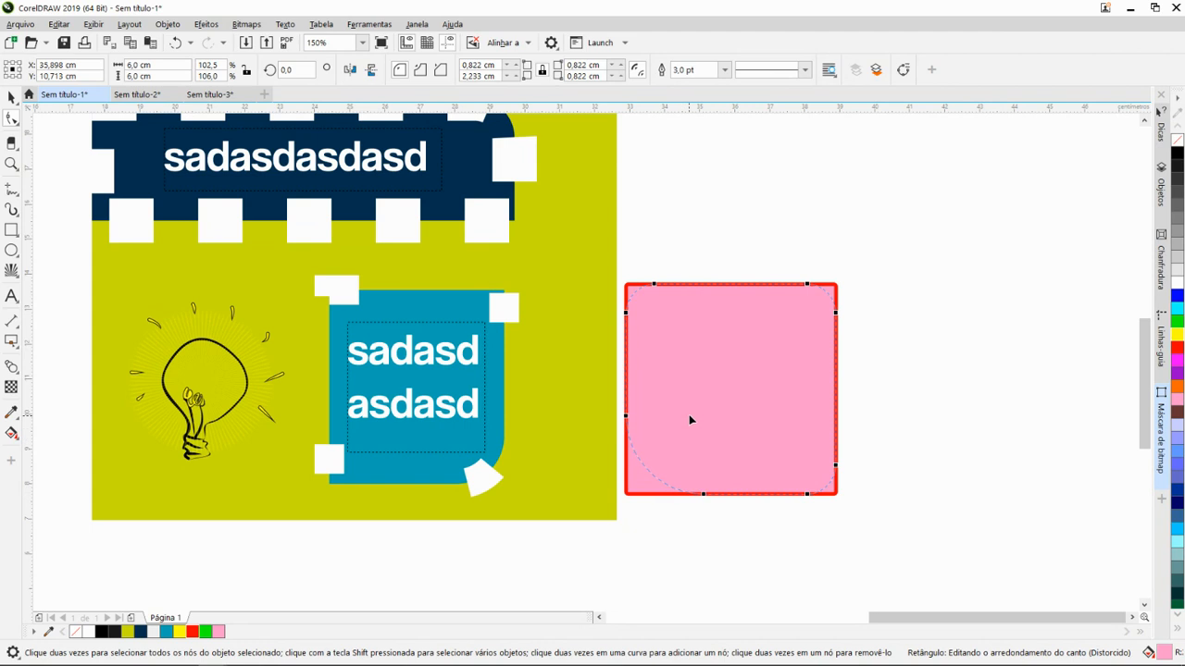
{"action": "left_click_drag", "start_coordinate": [690, 419], "coordinate": [740, 364]}
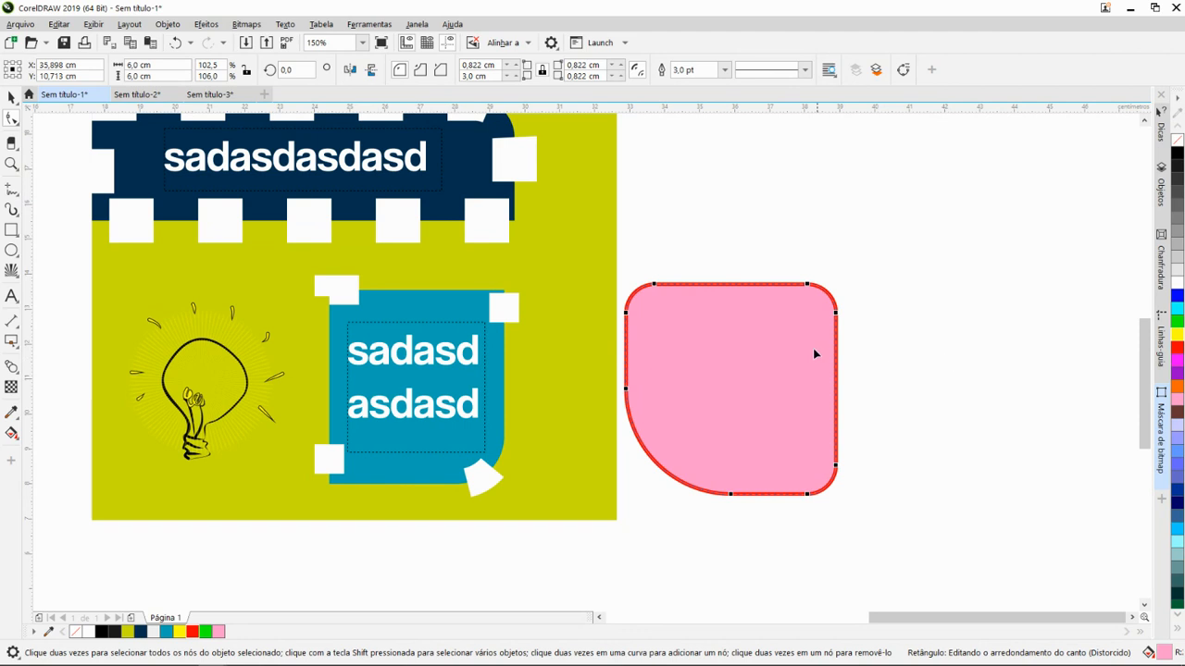
{"action": "scroll", "coordinate": [734, 371], "scroll_direction": "down", "scroll_amount": 2}
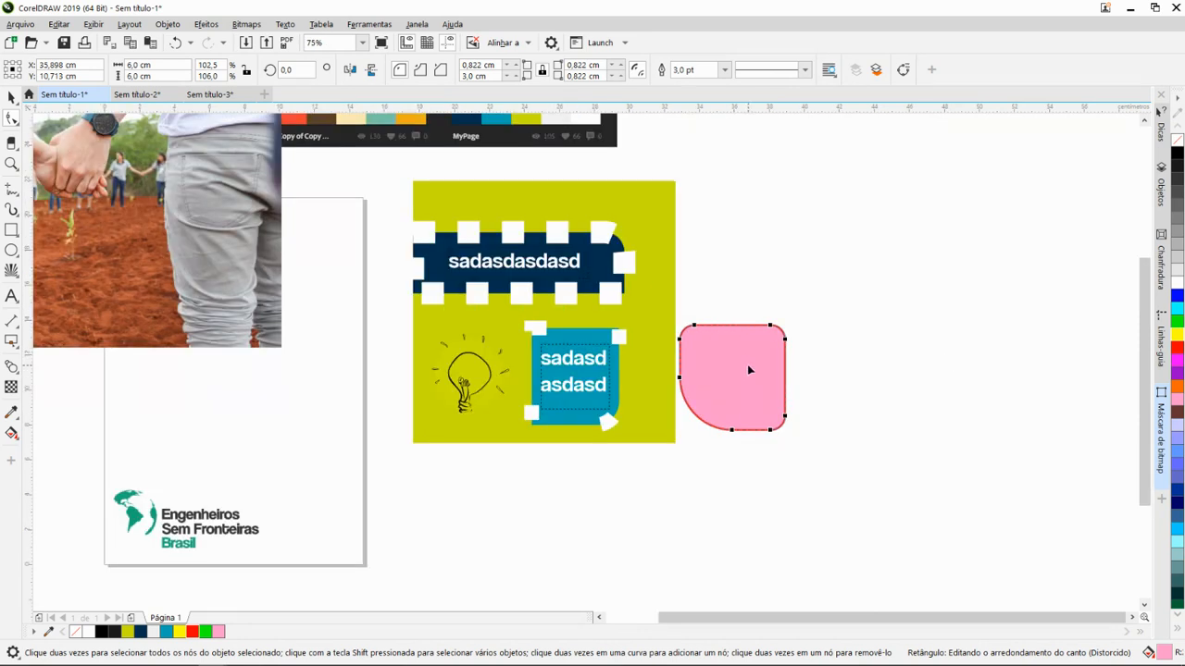
{"action": "scroll", "coordinate": [748, 368], "scroll_direction": "up", "scroll_amount": 2}
{"action": "scroll", "coordinate": [502, 331], "scroll_direction": "down", "scroll_amount": 2}
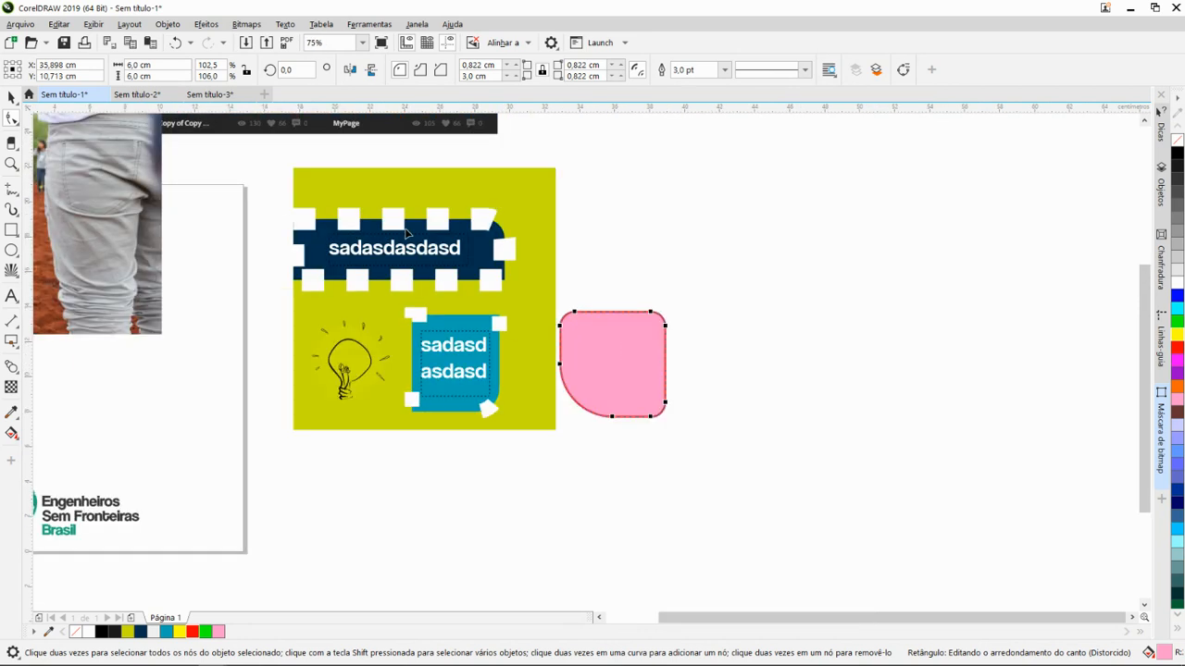
{"action": "scroll", "coordinate": [405, 259], "scroll_direction": "up", "scroll_amount": 2}
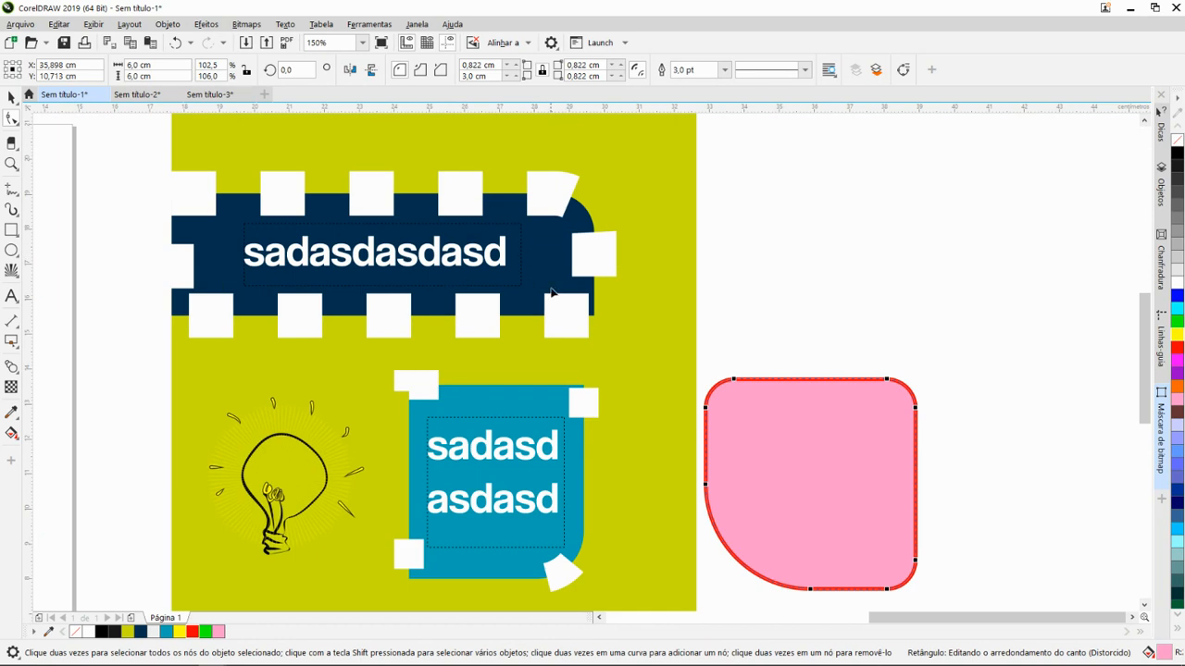
{"action": "scroll", "coordinate": [552, 292], "scroll_direction": "down", "scroll_amount": 2}
{"action": "scroll", "coordinate": [704, 367], "scroll_direction": "up", "scroll_amount": 2}
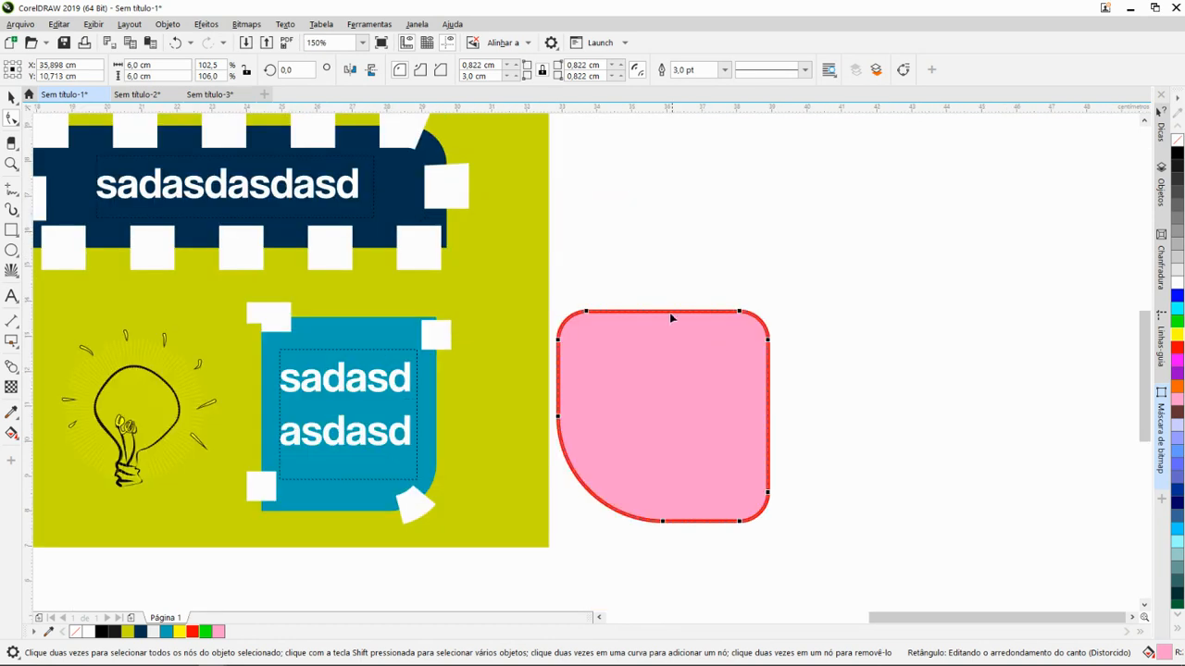
- Set the pink shape's outline width to 36 pt and apply a widely spaced dotted line style
{"action": "left_click", "coordinate": [724, 71]}
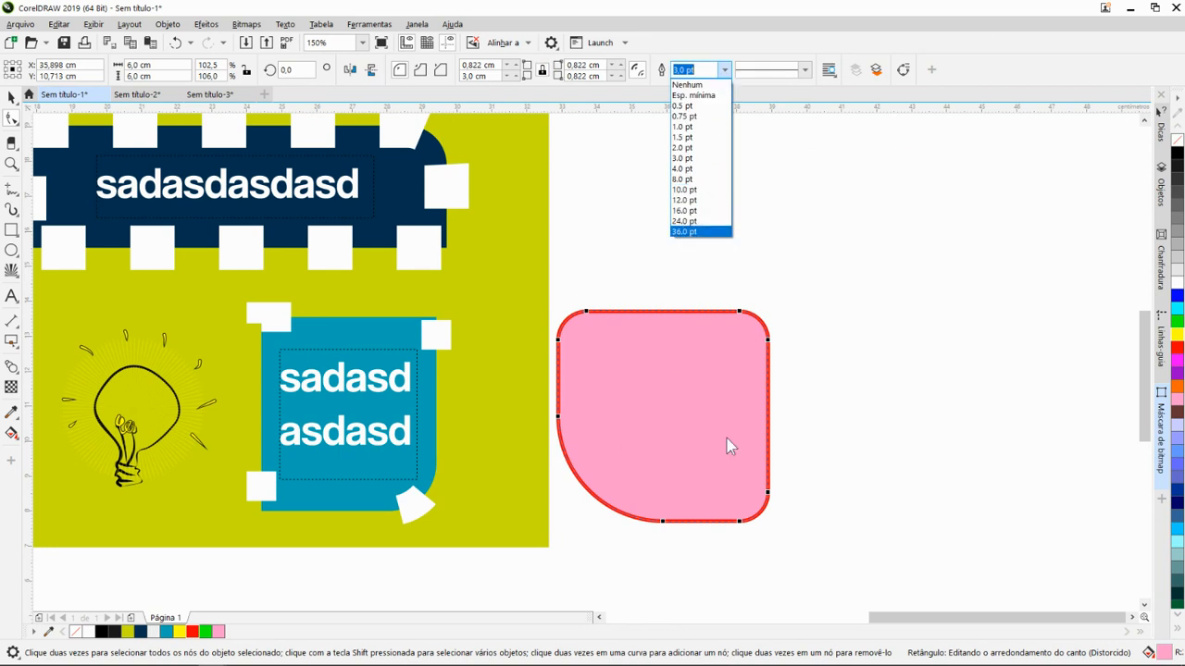
{"action": "left_click", "coordinate": [694, 232]}
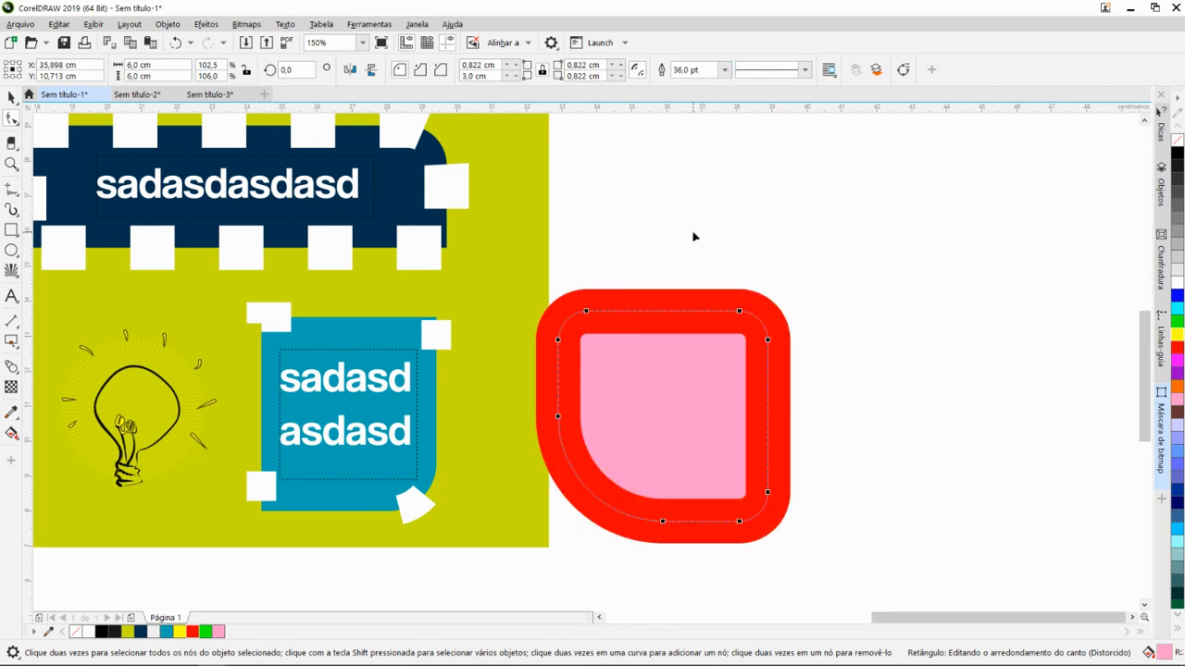
{"action": "left_click", "coordinate": [805, 71]}
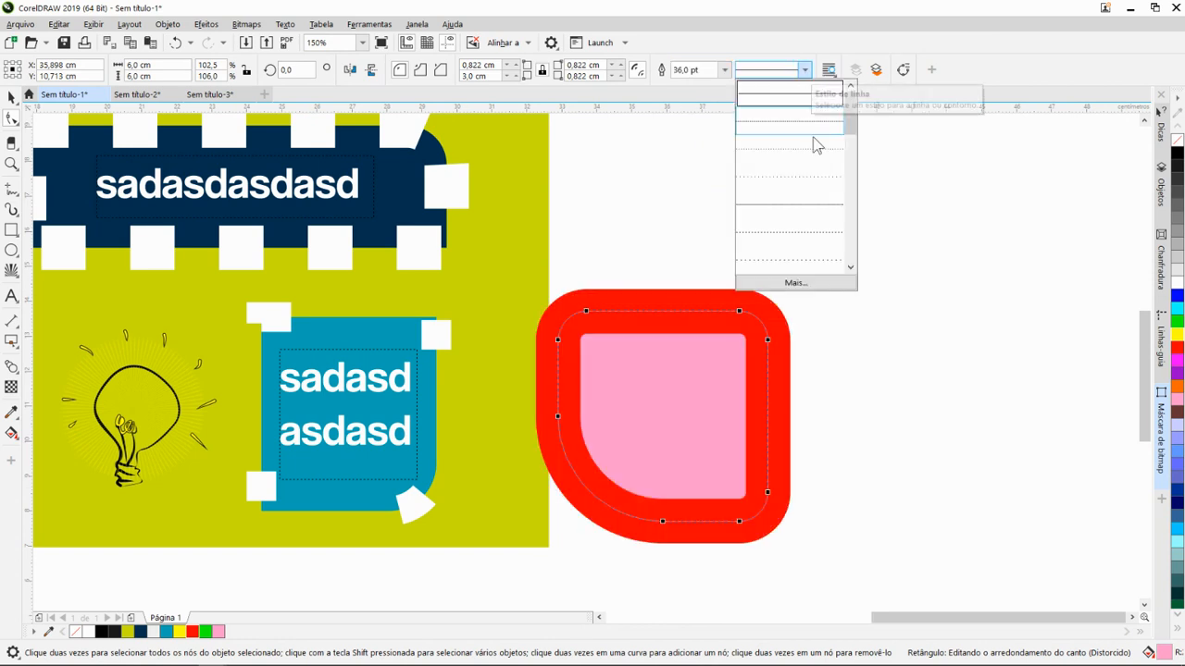
{"action": "left_click", "coordinate": [784, 180]}
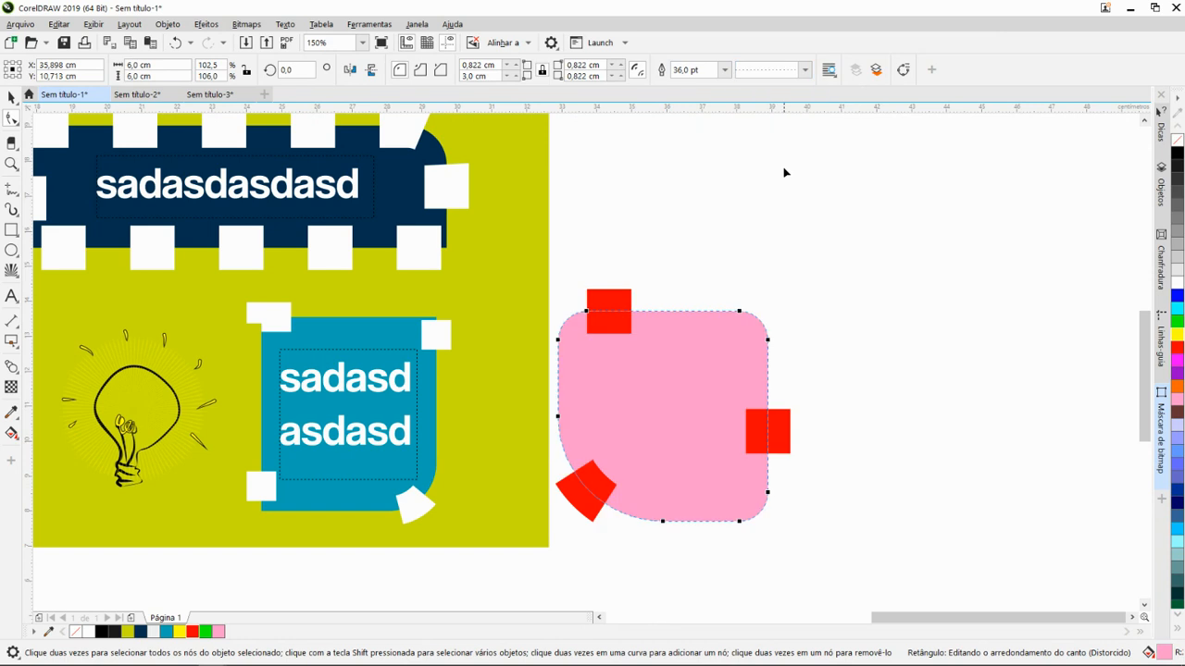
- Set the pink shape's dotted outline width to 8 pt, try 10 pt for comparison, and return it to 8 pt
{"action": "left_click", "coordinate": [725, 69]}
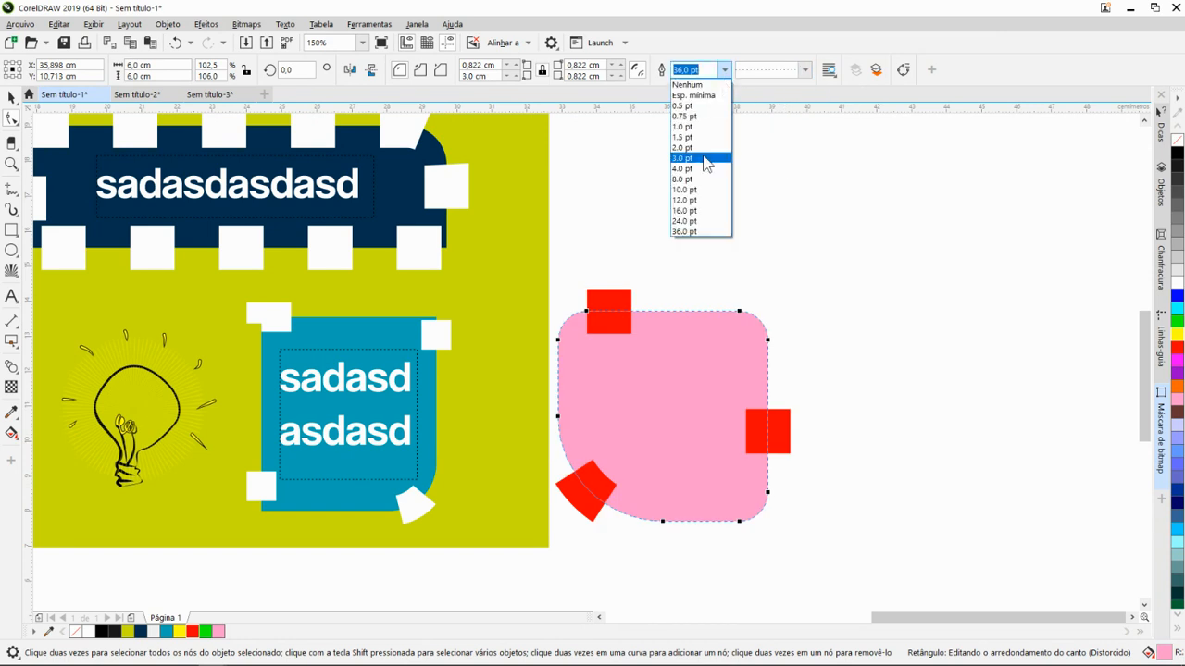
{"action": "left_click", "coordinate": [696, 180]}
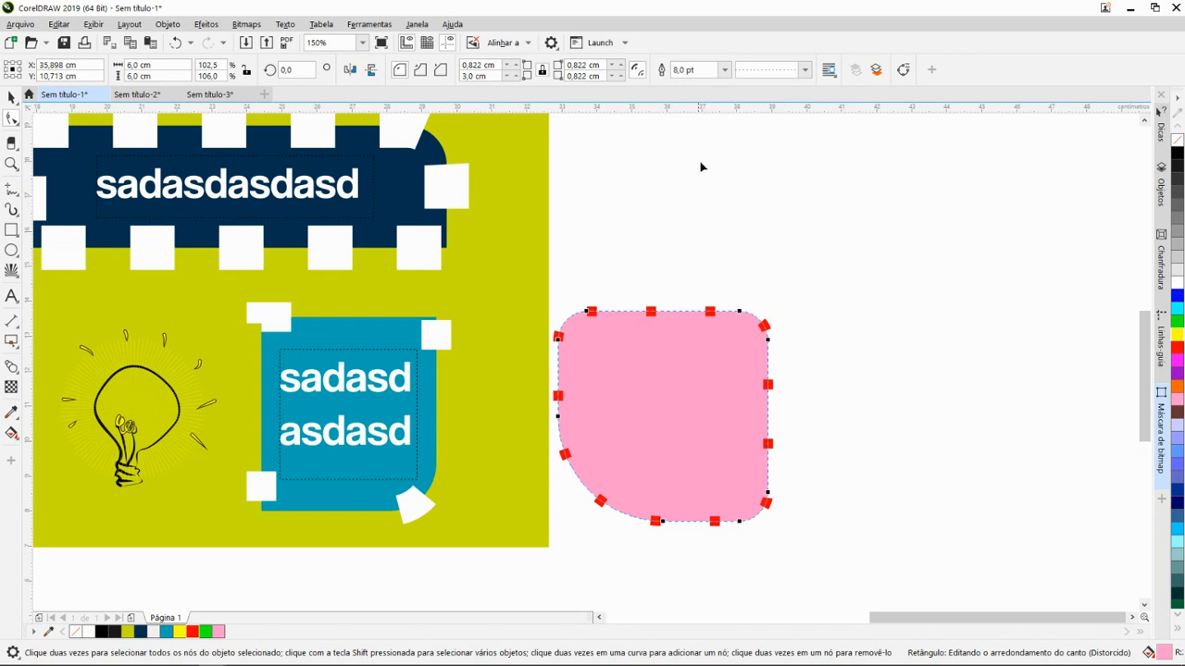
{"action": "left_click", "coordinate": [725, 70]}
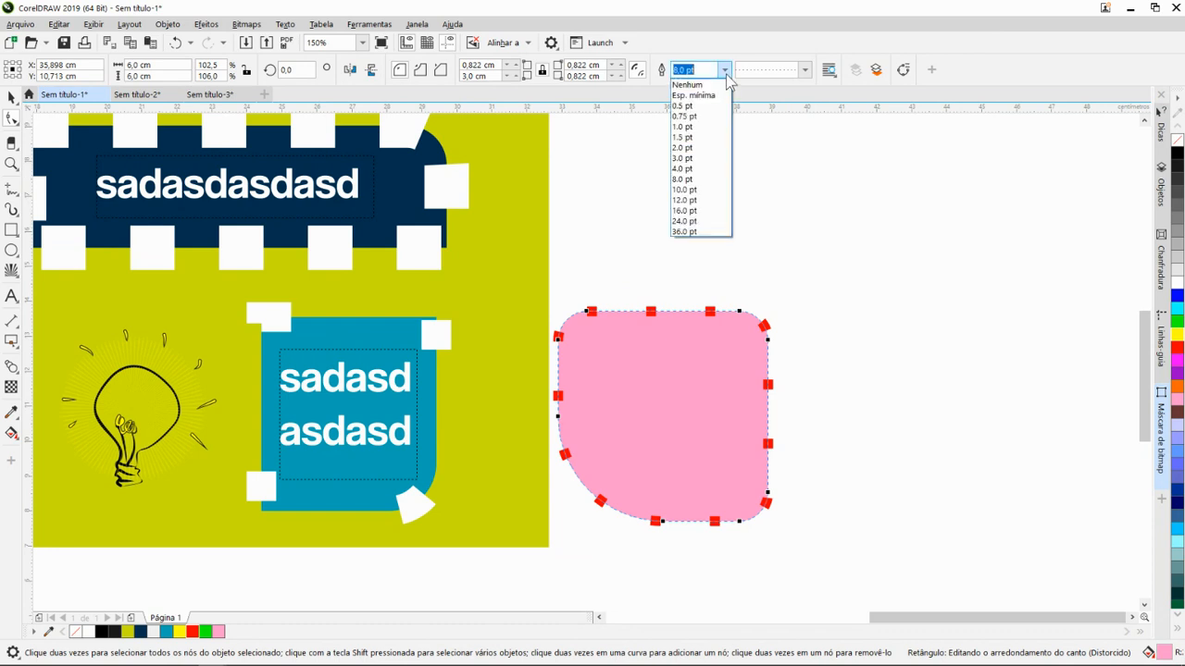
{"action": "left_click", "coordinate": [692, 191]}
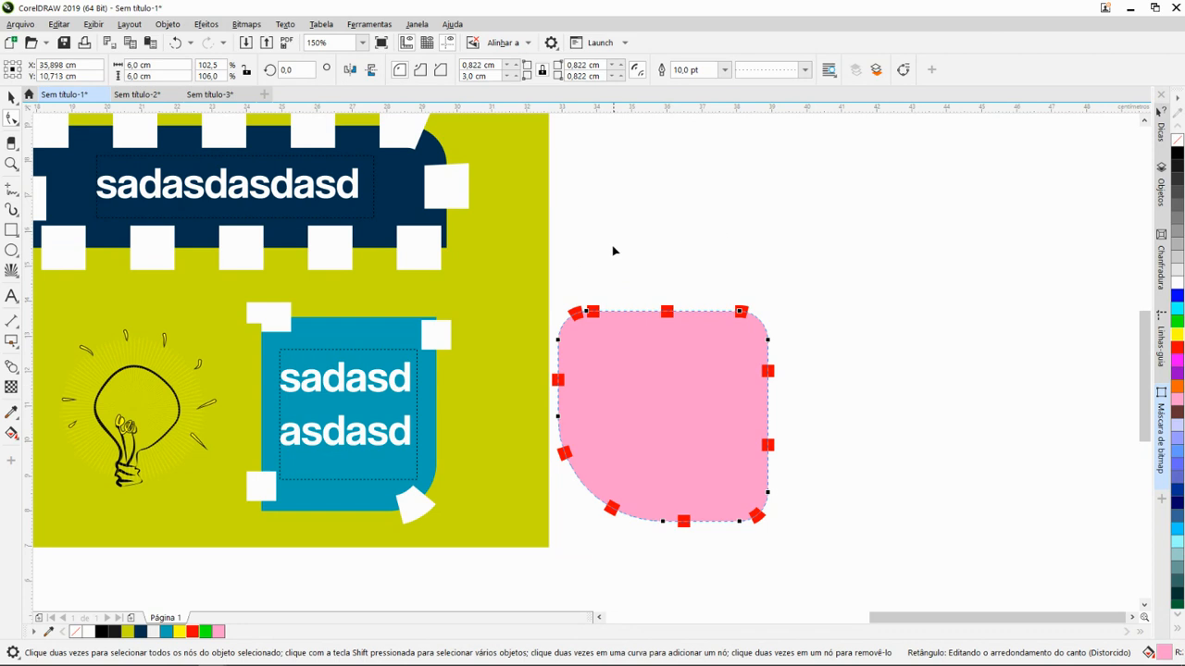
{"action": "left_click", "coordinate": [725, 70]}
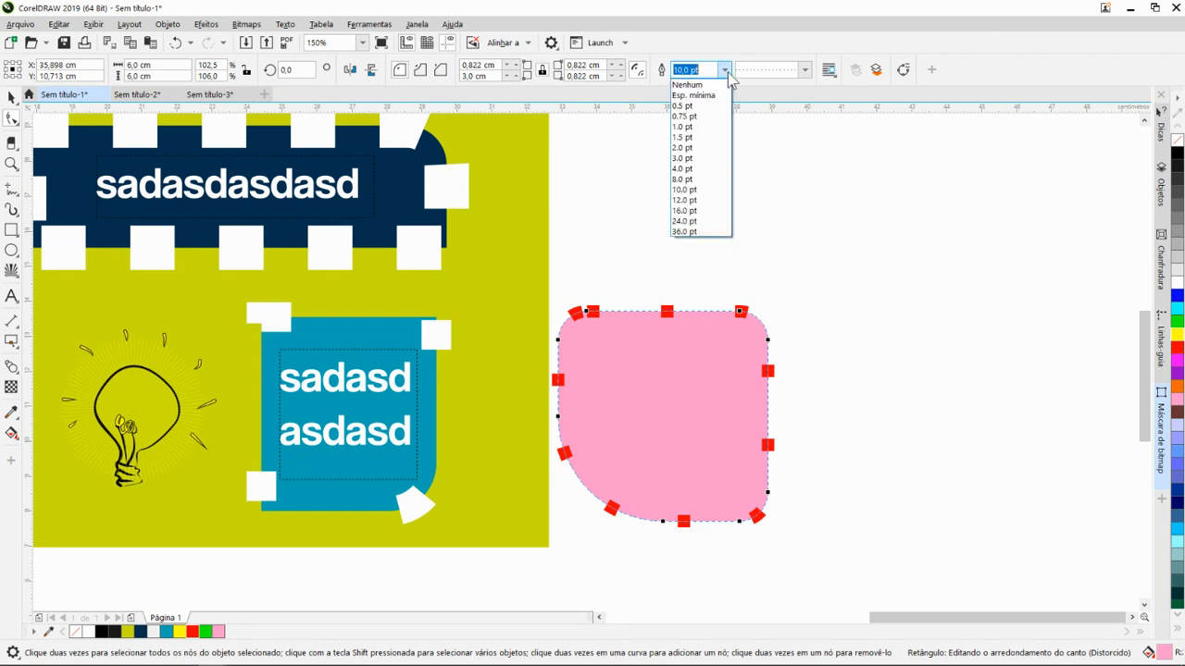
{"action": "left_click", "coordinate": [685, 179]}
{"action": "scroll", "coordinate": [751, 302], "scroll_direction": "down", "scroll_amount": 1}
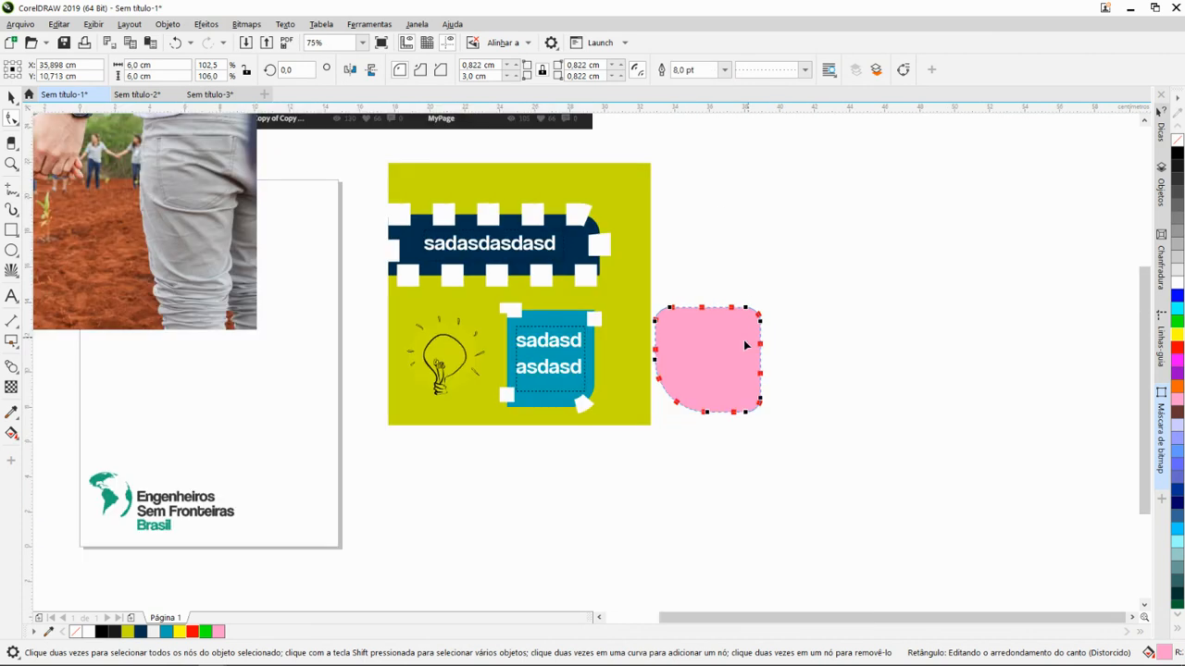
{"action": "scroll", "coordinate": [721, 363], "scroll_direction": "up", "scroll_amount": 1}
{"action": "left_click", "coordinate": [802, 71]}
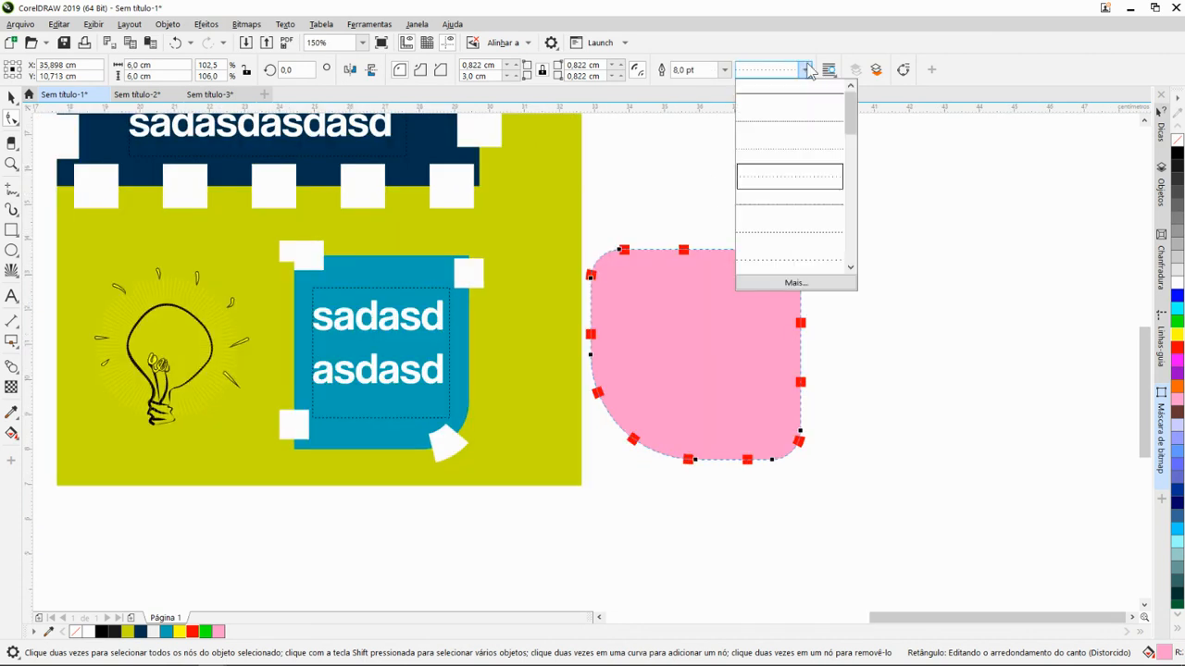
{"action": "left_click", "coordinate": [726, 74]}
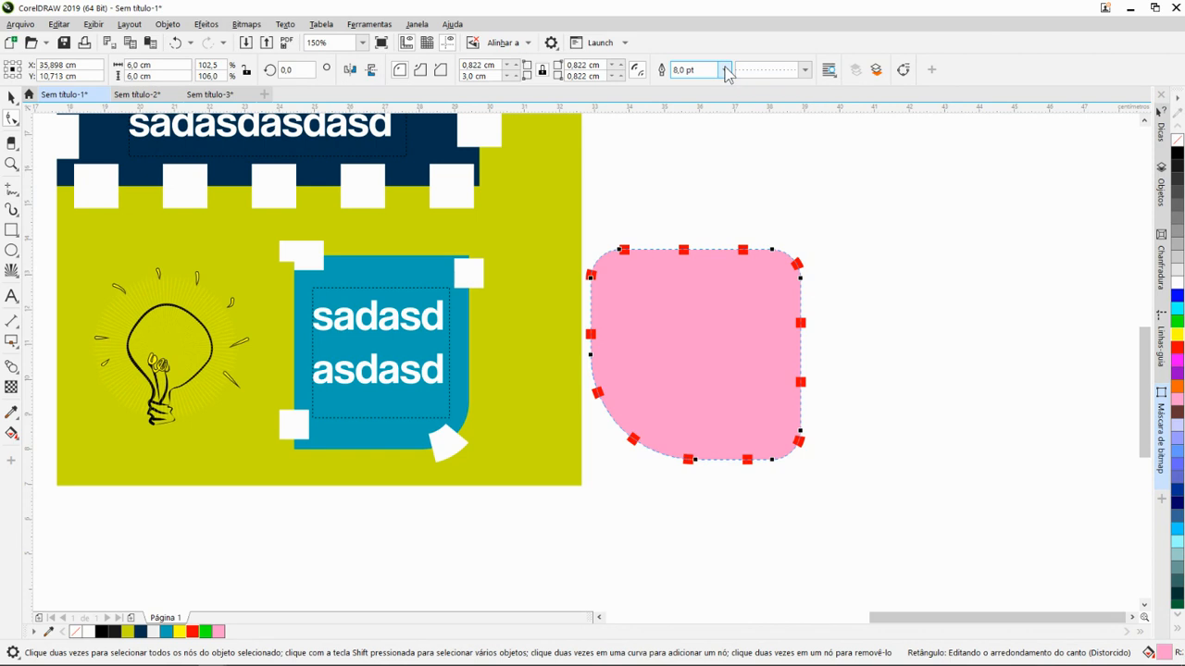
{"action": "left_click", "coordinate": [728, 72]}
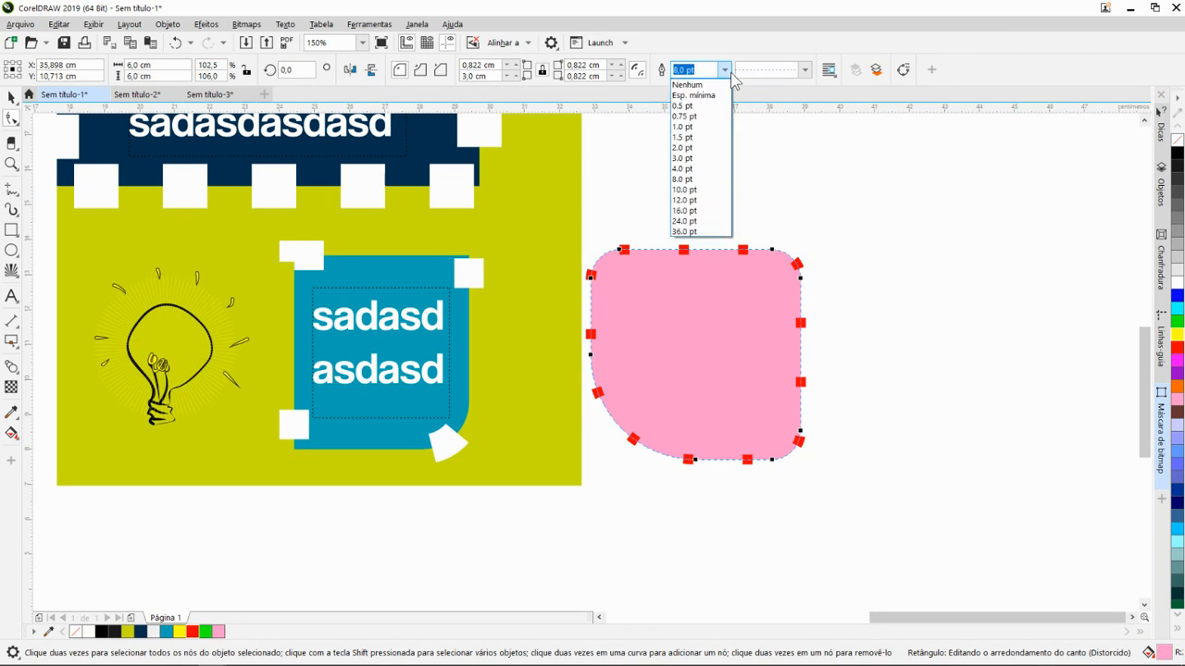
{"action": "left_click", "coordinate": [729, 74]}
{"action": "scroll", "coordinate": [621, 389], "scroll_direction": "down", "scroll_amount": 1}
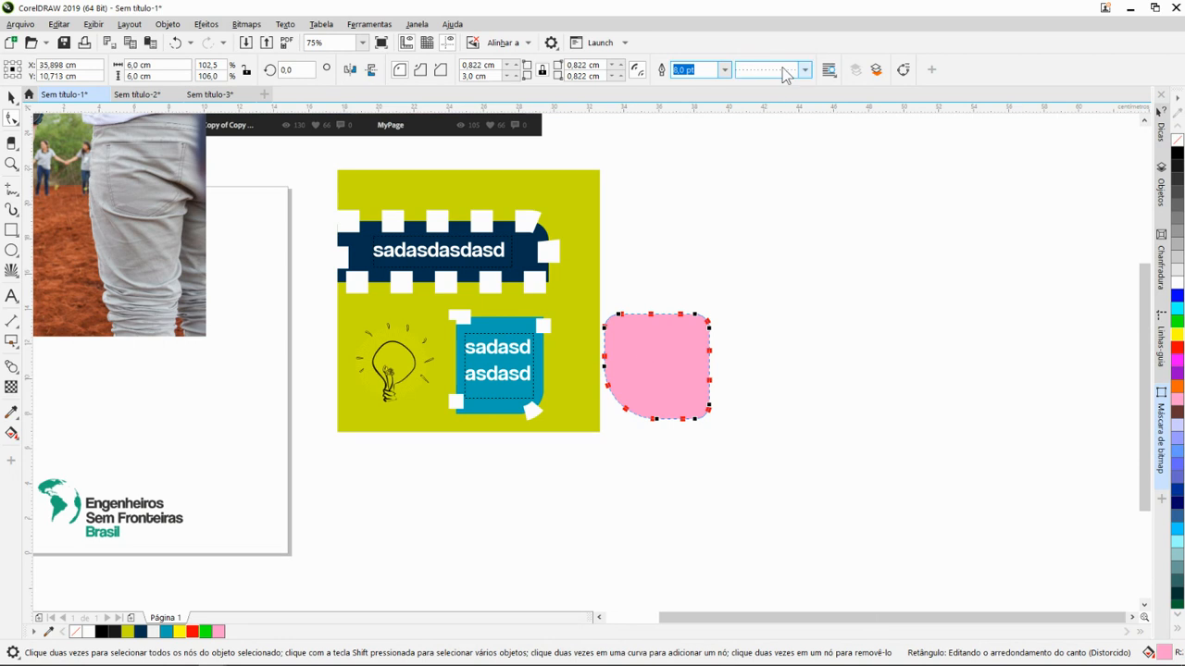
{"action": "scroll", "coordinate": [518, 370], "scroll_direction": "up", "scroll_amount": 1}
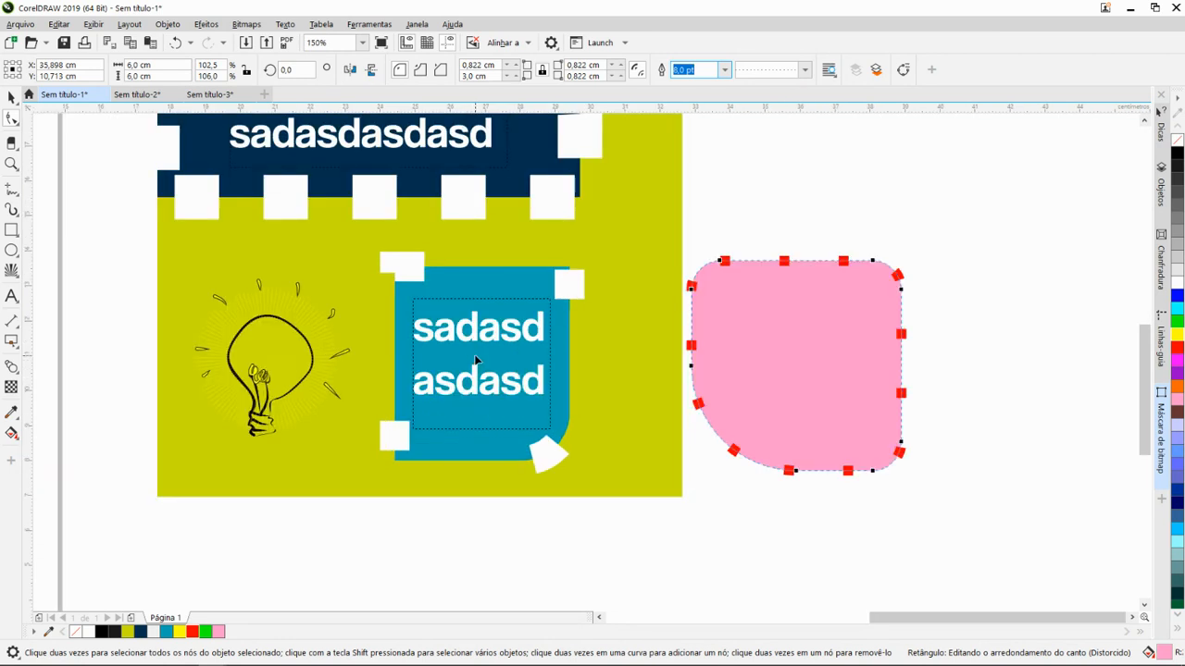
{"action": "scroll", "coordinate": [476, 360], "scroll_direction": "down", "scroll_amount": 1}
{"action": "scroll", "coordinate": [602, 289], "scroll_direction": "down", "scroll_amount": 1}
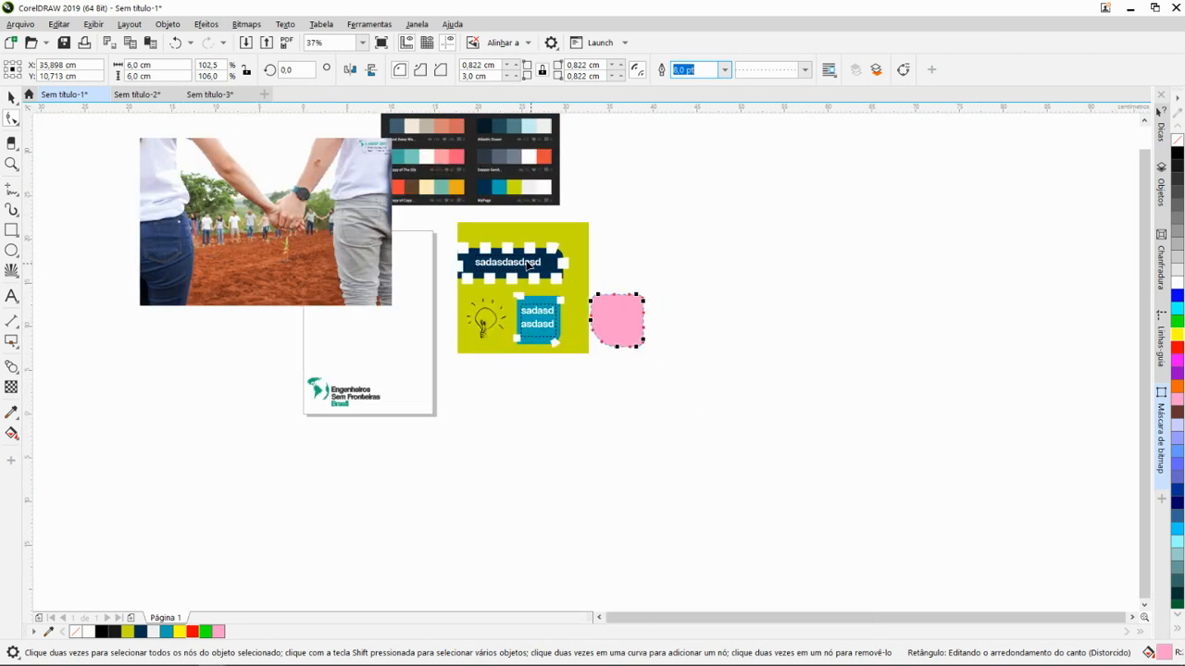
{"action": "scroll", "coordinate": [551, 287], "scroll_direction": "up", "scroll_amount": 1}
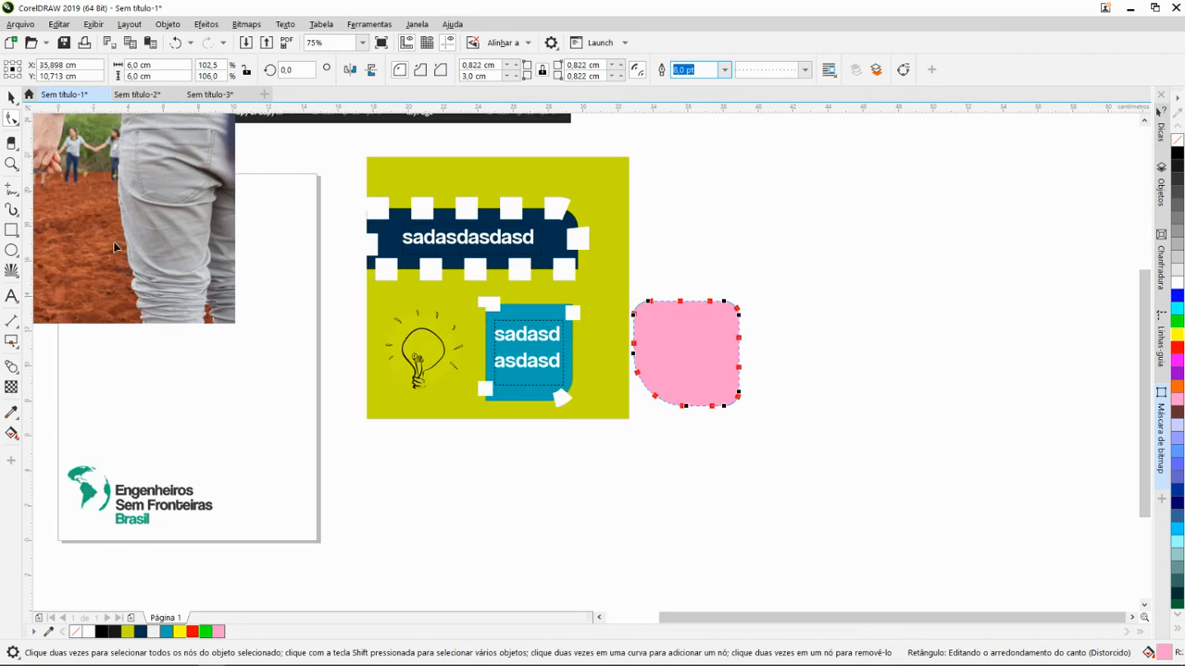
- Draw a circle about 6.7 by 6.8 cm to the right of the pink shape and give its outline a dotted line style
{"action": "left_click", "coordinate": [12, 249]}
{"action": "left_click_drag", "start_coordinate": [790, 228], "coordinate": [911, 346]}
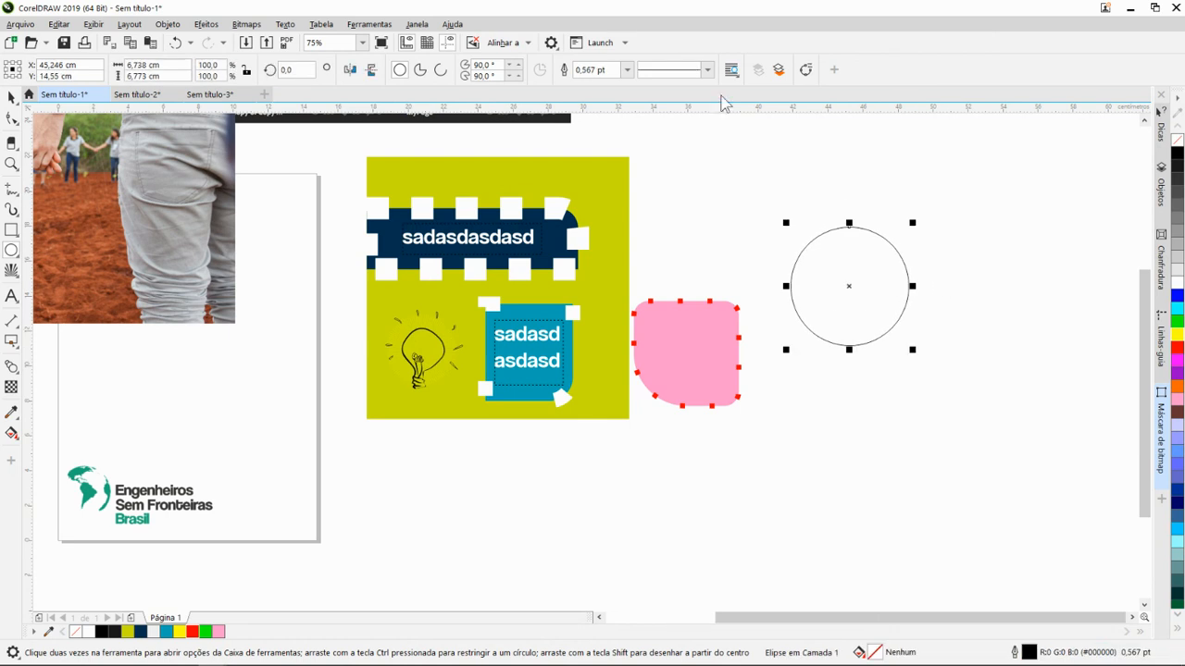
{"action": "left_click", "coordinate": [708, 70]}
{"action": "left_click", "coordinate": [686, 222]}
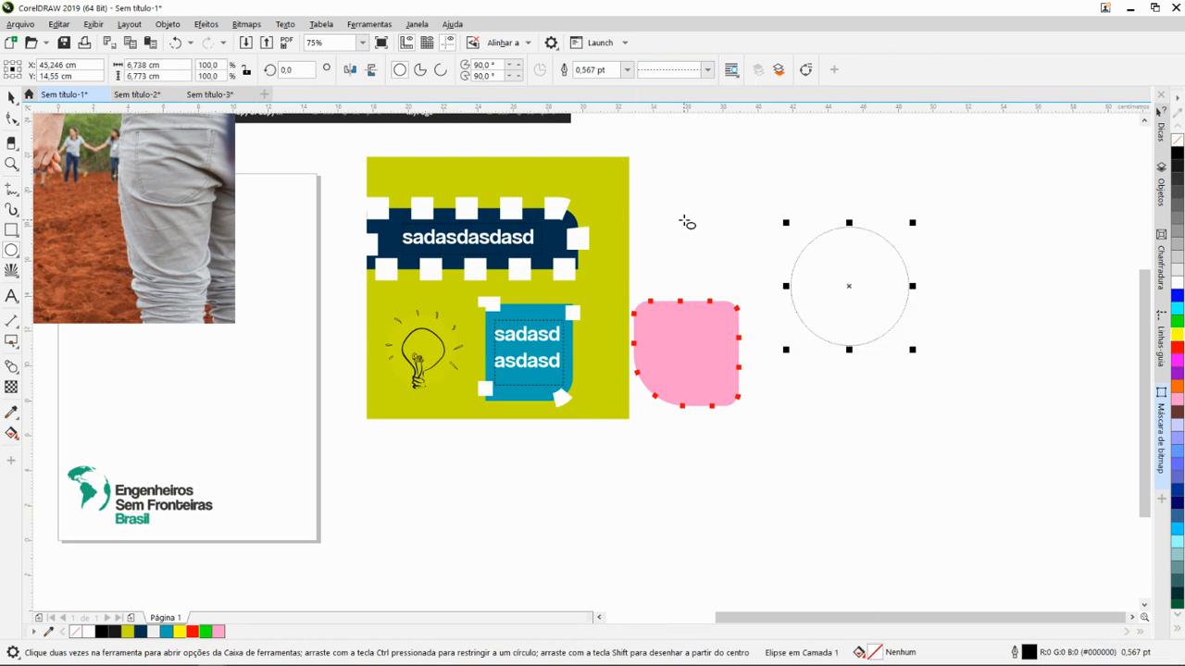
- Give the circle a 12 pt outline in green (#00FF00) and a light gray (#CCCCCC) fill
{"action": "scroll", "coordinate": [854, 305], "scroll_direction": "up", "scroll_amount": 4}
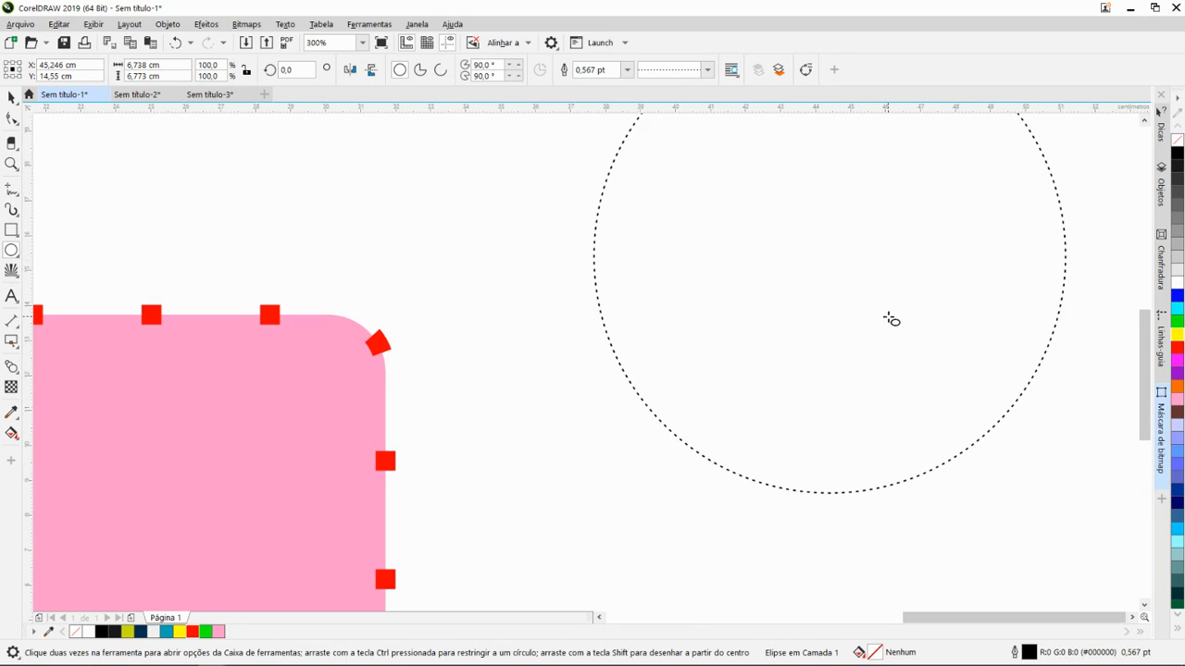
{"action": "scroll", "coordinate": [891, 319], "scroll_direction": "down", "scroll_amount": 2}
{"action": "left_click", "coordinate": [626, 70]}
{"action": "left_click", "coordinate": [603, 202]}
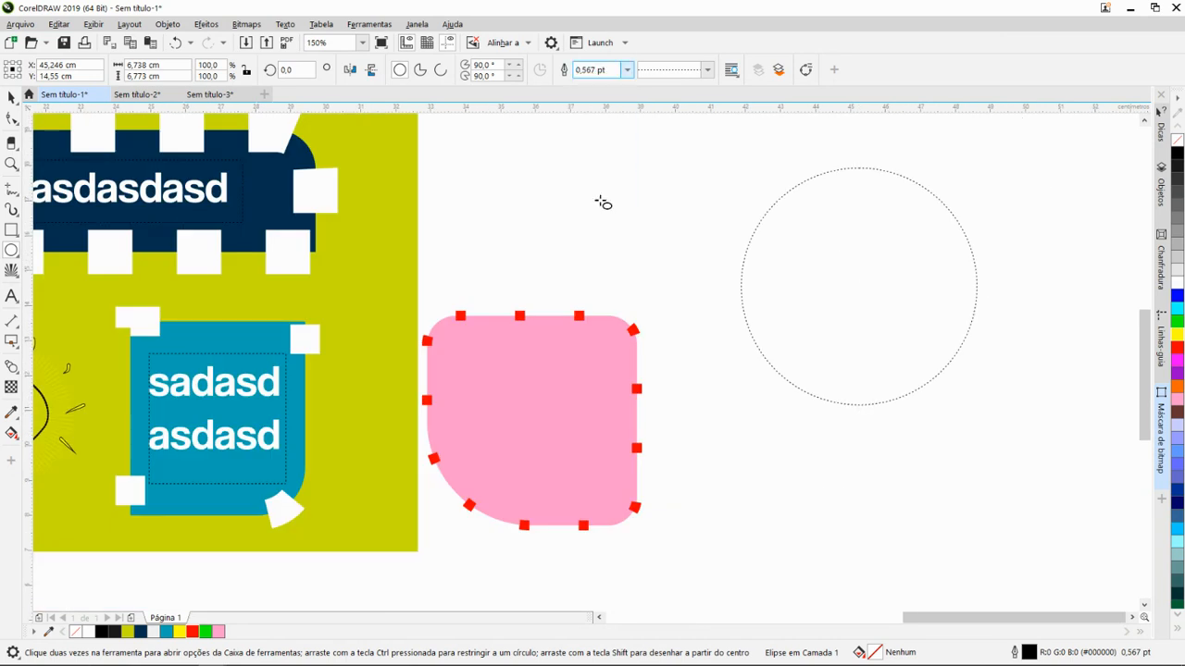
{"action": "scroll", "coordinate": [851, 275], "scroll_direction": "down", "scroll_amount": 2}
{"action": "scroll", "coordinate": [1088, 329], "scroll_direction": "up", "scroll_amount": 2}
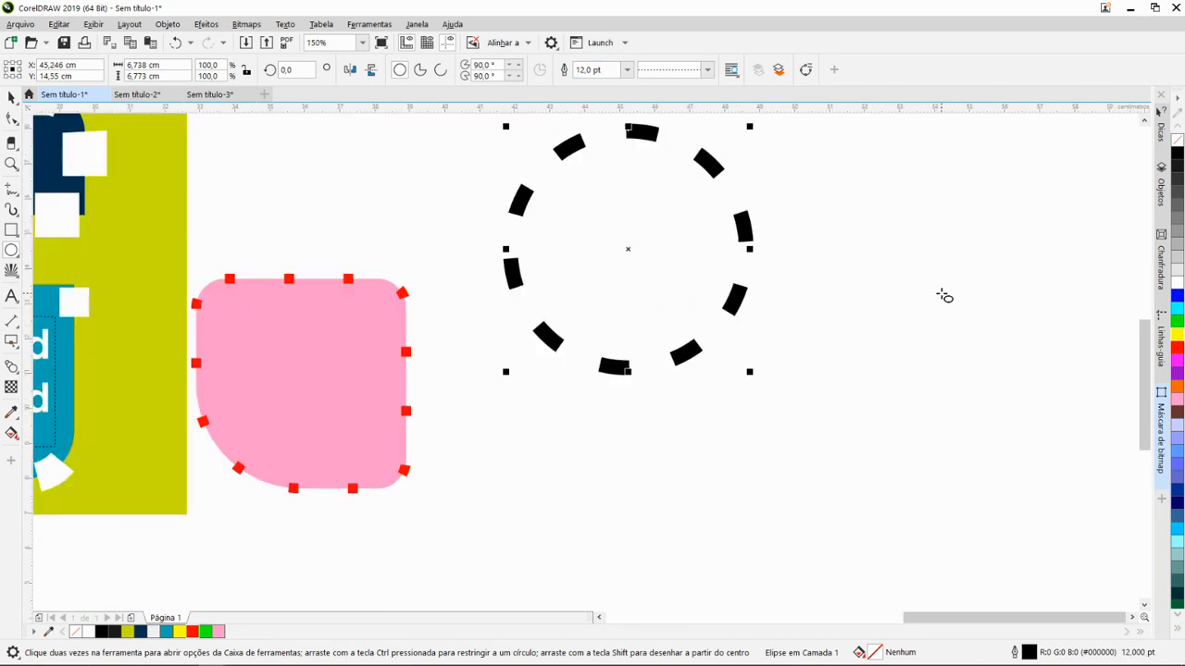
{"action": "left_click", "coordinate": [1177, 264]}
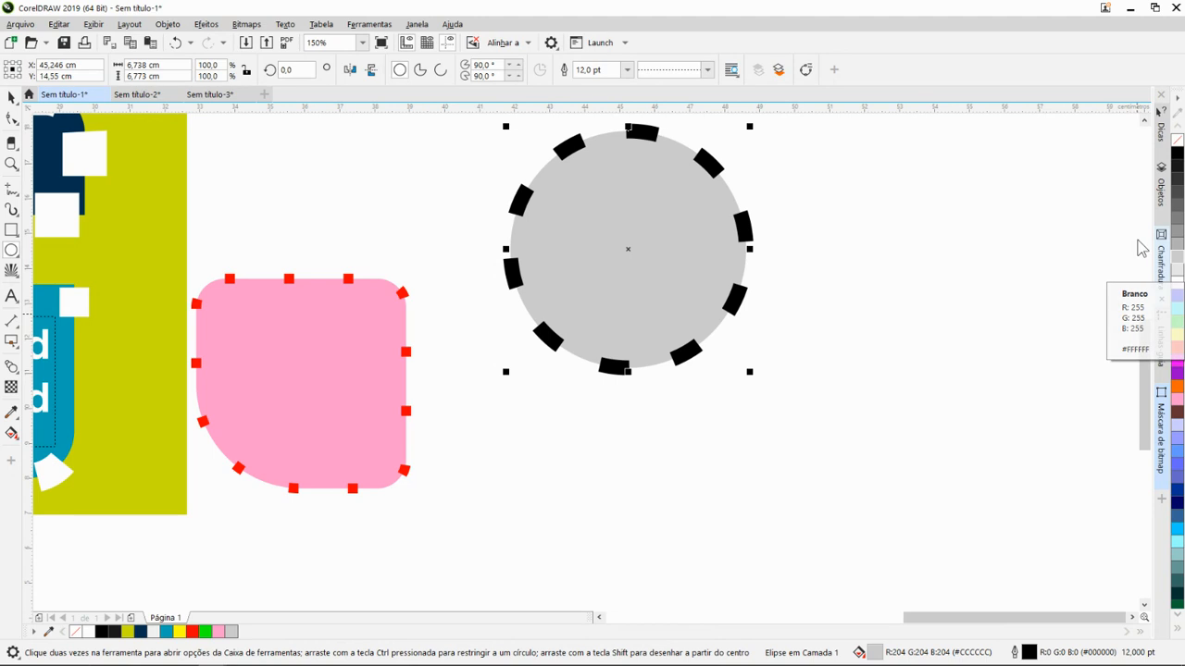
{"action": "right_click", "coordinate": [1177, 322]}
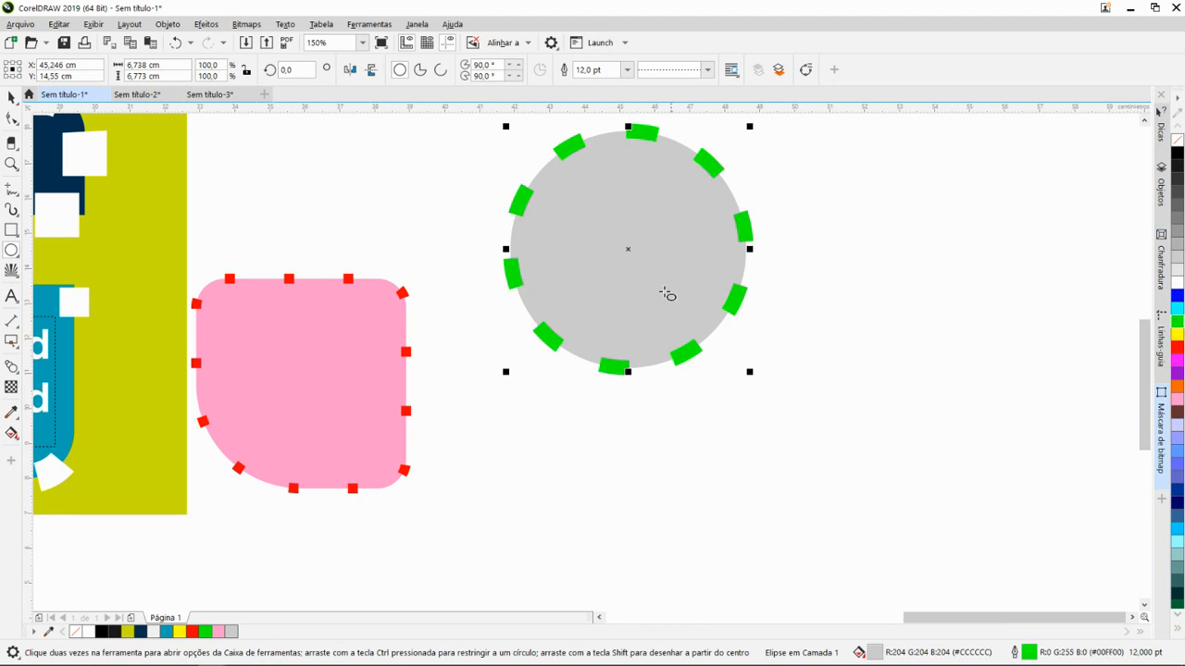
- Mirror the pink shape horizontally and vertically, flipping it back to its original orientation each time
{"action": "scroll", "coordinate": [629, 315], "scroll_direction": "down", "scroll_amount": 2}
{"action": "scroll", "coordinate": [536, 283], "scroll_direction": "up", "scroll_amount": 1}
{"action": "scroll", "coordinate": [556, 351], "scroll_direction": "down", "scroll_amount": 1}
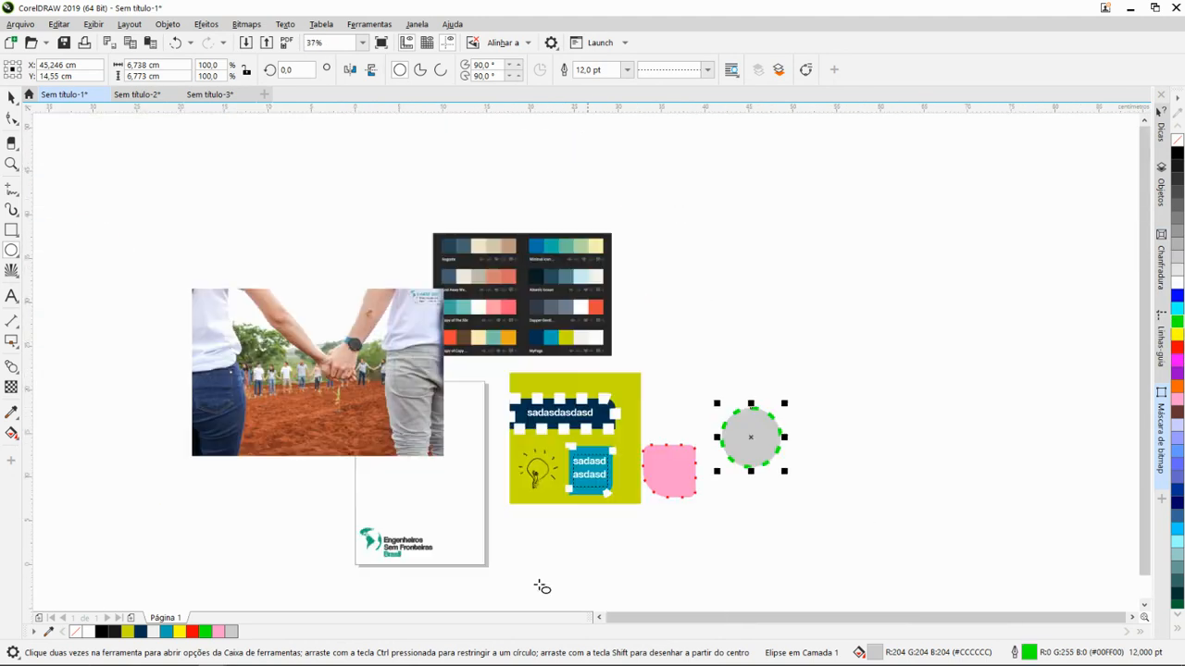
{"action": "scroll", "coordinate": [587, 574], "scroll_direction": "up", "scroll_amount": 1}
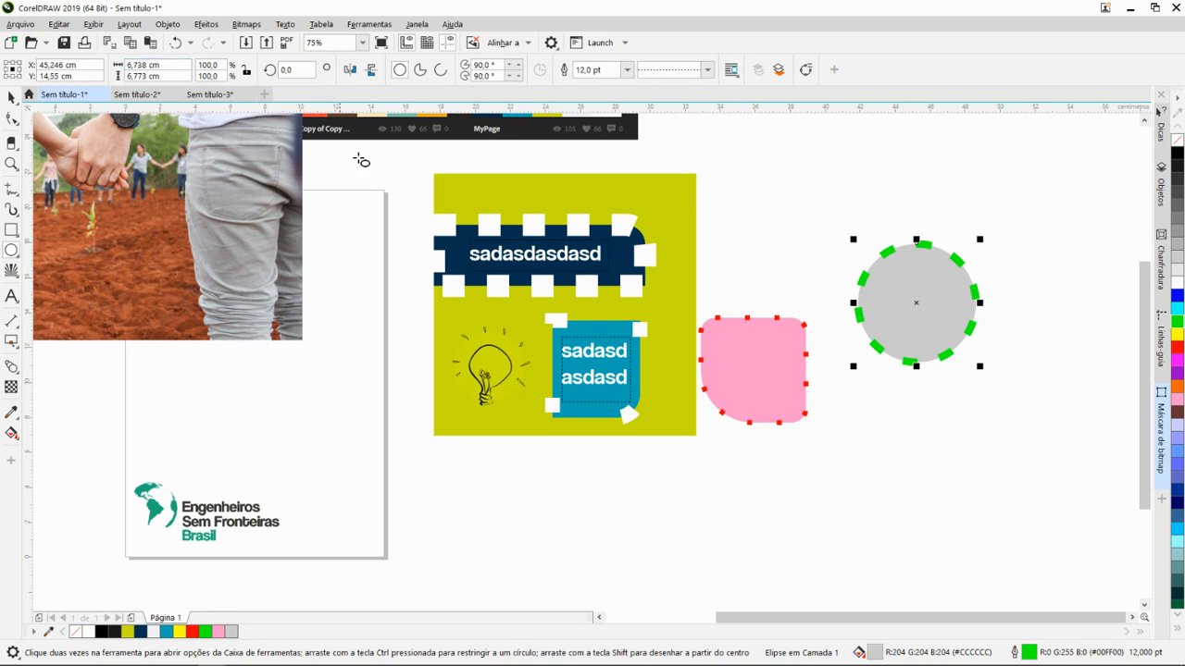
{"action": "key", "text": "space"}
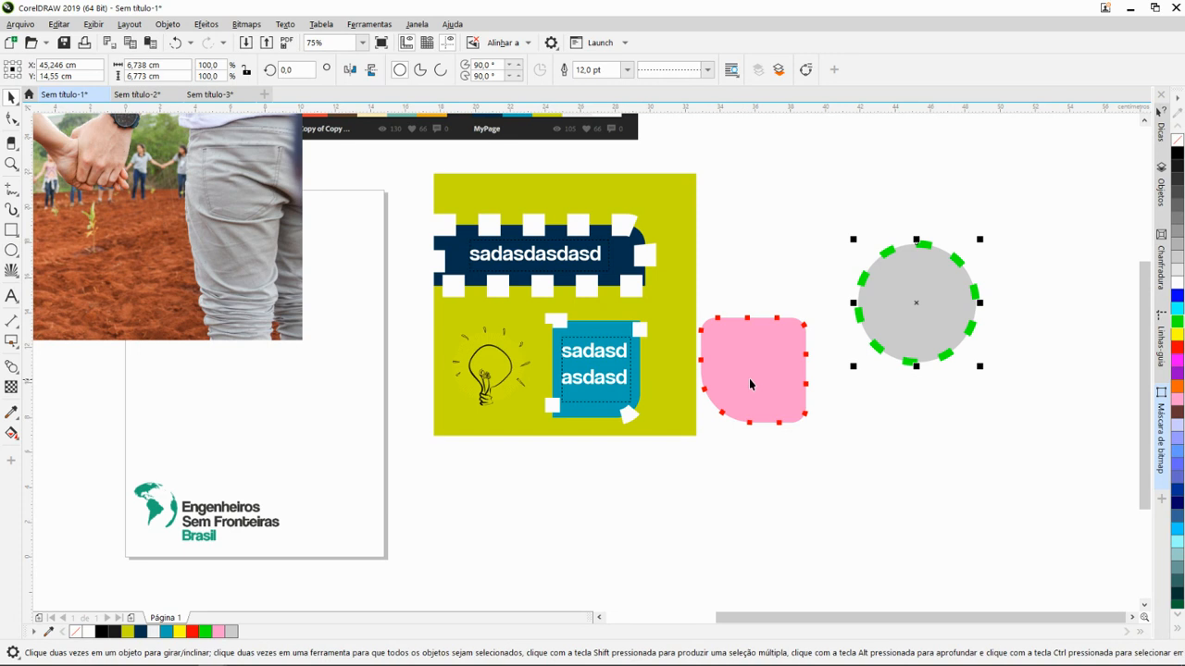
{"action": "left_click", "coordinate": [761, 373]}
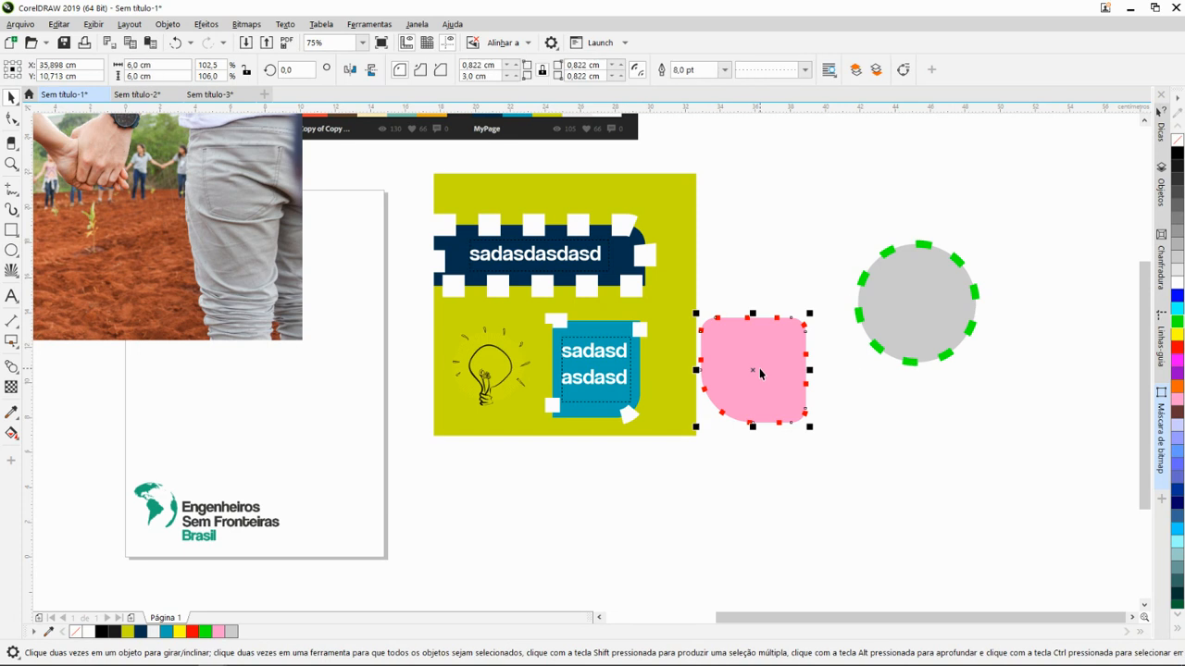
{"action": "left_click", "coordinate": [355, 74]}
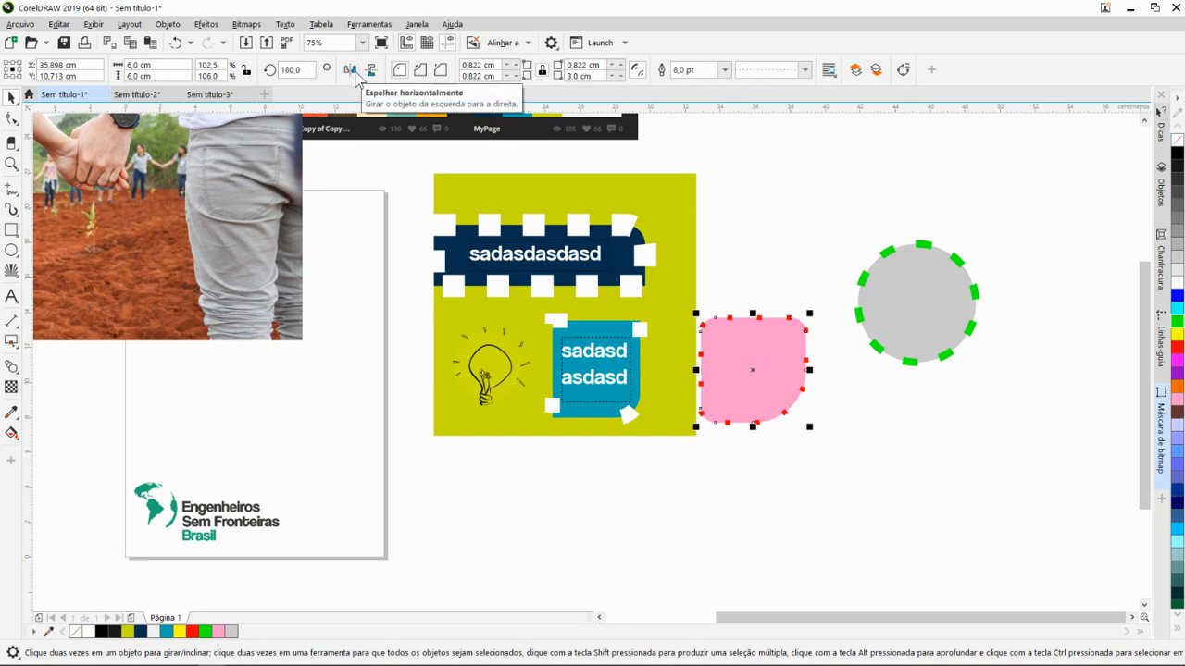
{"action": "left_click", "coordinate": [357, 74]}
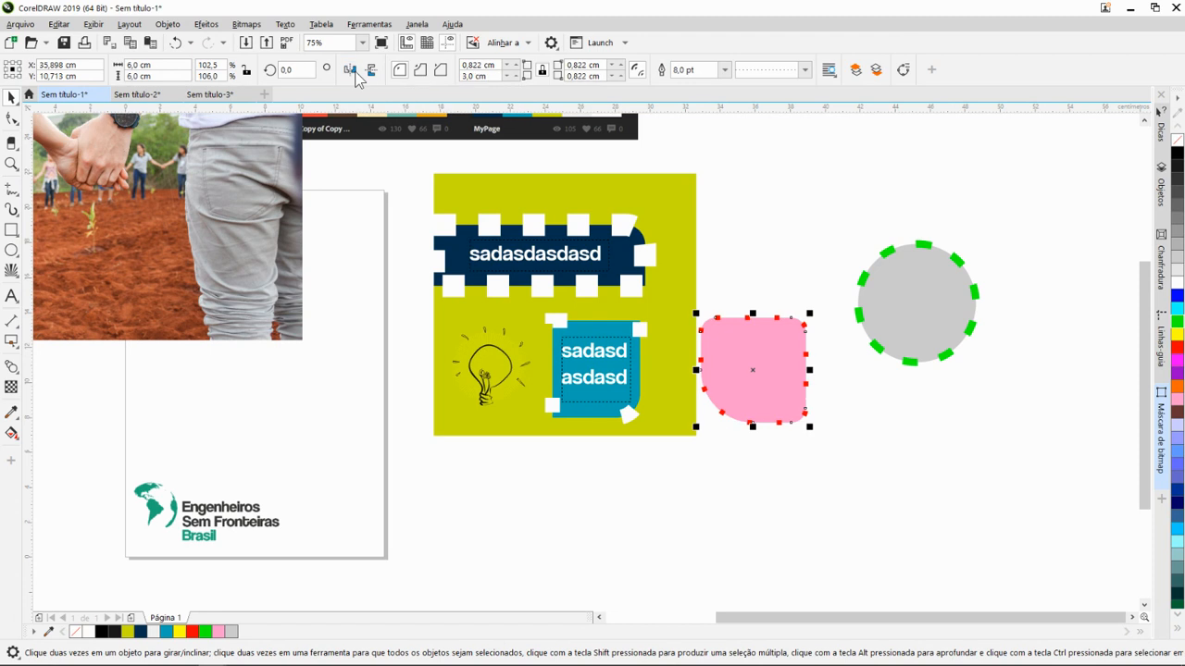
{"action": "left_click", "coordinate": [355, 73]}
{"action": "left_click", "coordinate": [355, 73]}
{"action": "left_click", "coordinate": [371, 73]}
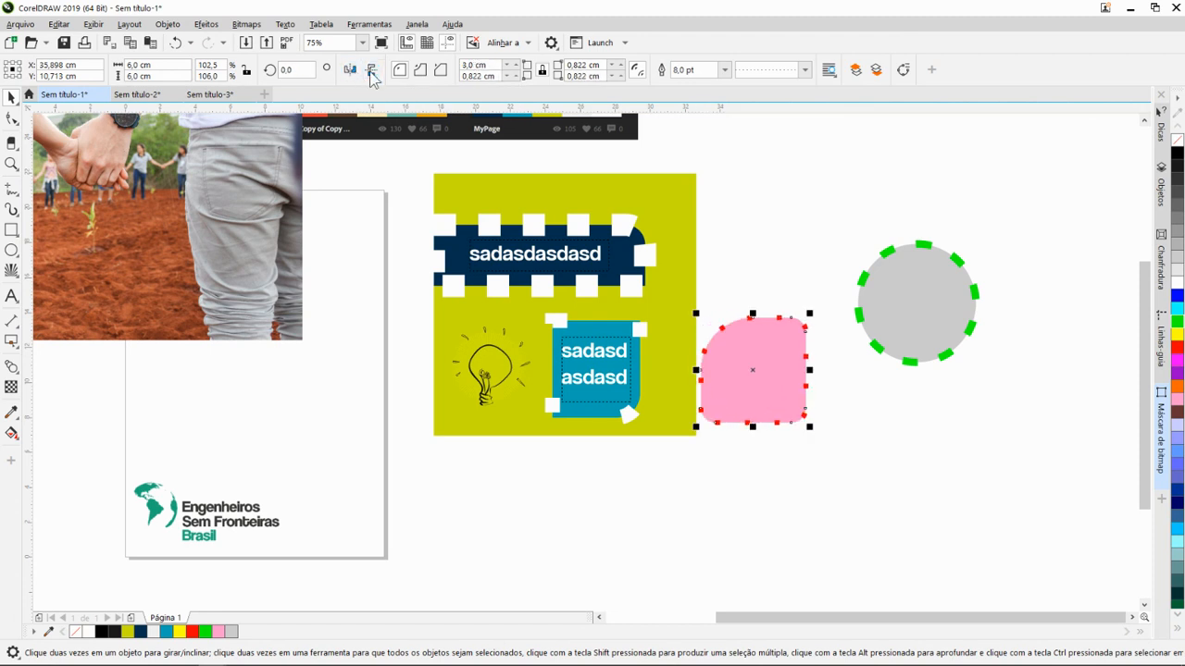
{"action": "left_click", "coordinate": [371, 73]}
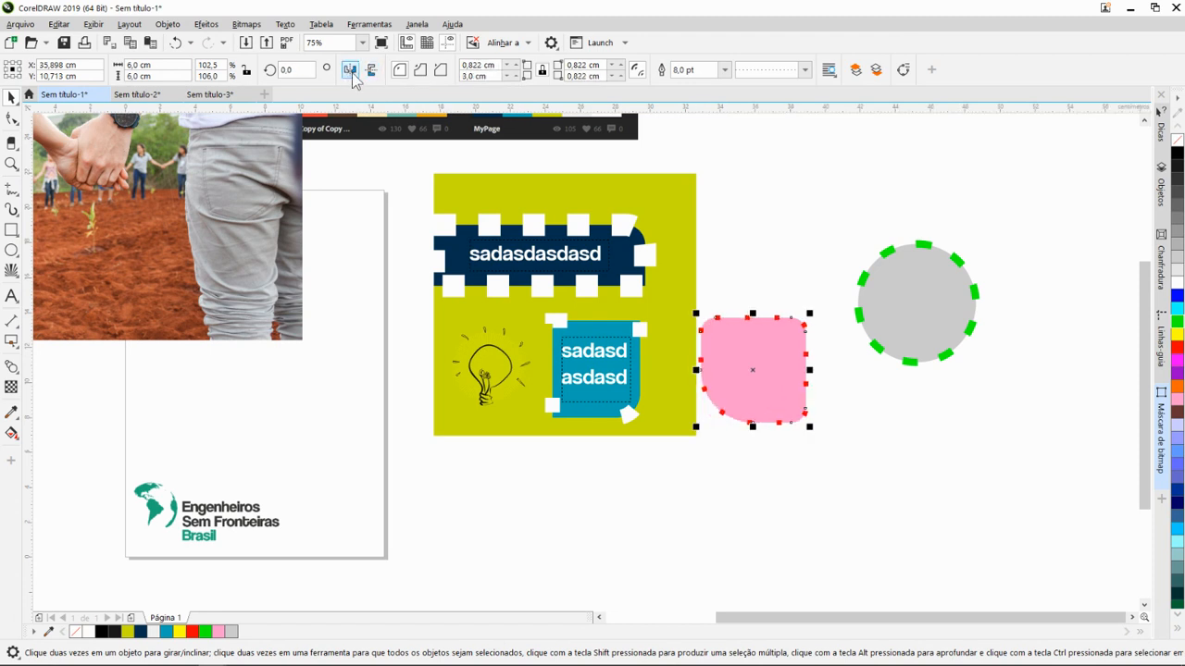
- With the Borracha tool, erase a short stroke into the pink shape's lower edge and undo it
{"action": "left_click", "coordinate": [15, 146]}
{"action": "left_click", "coordinate": [15, 148]}
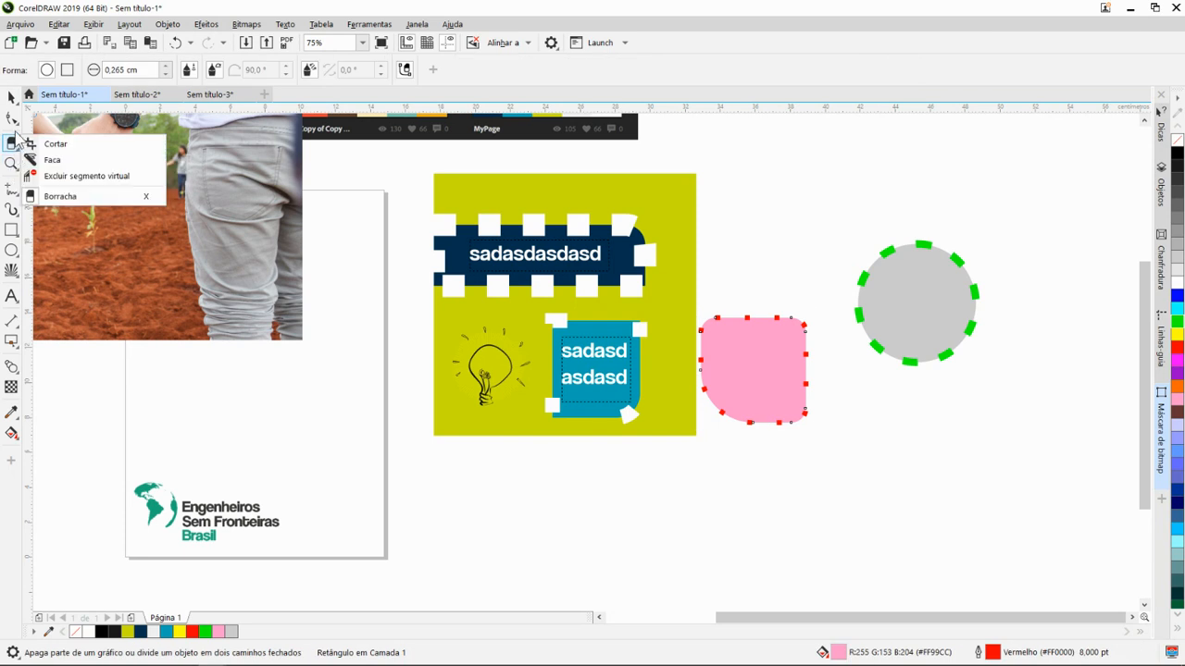
{"action": "left_click", "coordinate": [15, 137]}
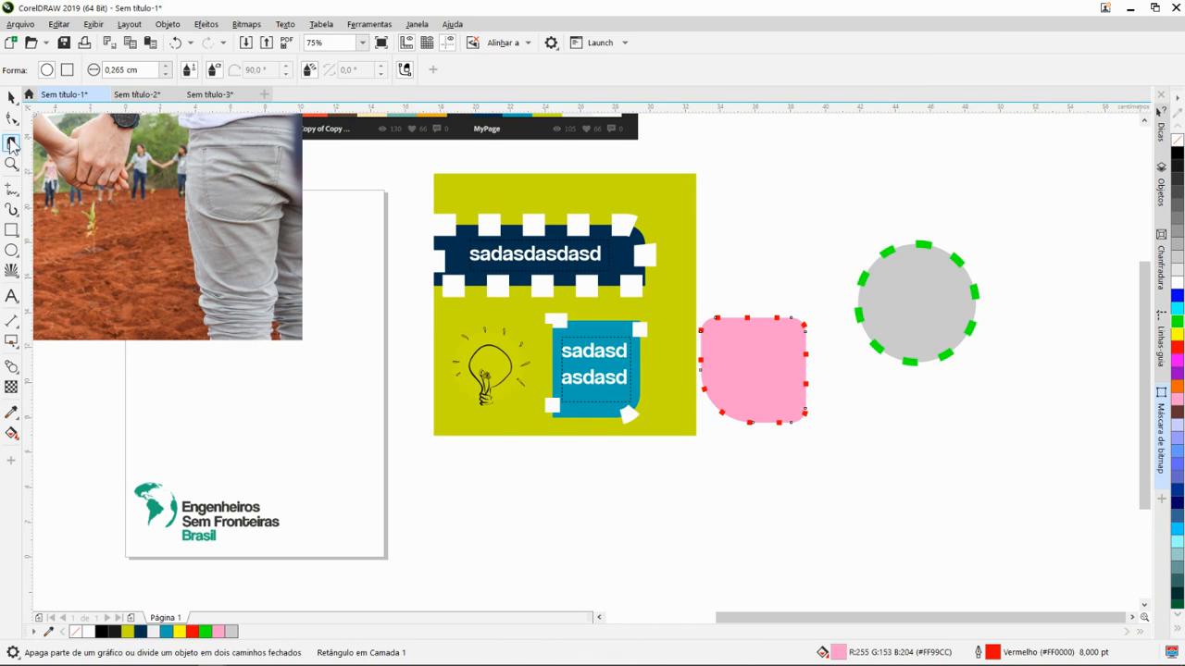
{"action": "scroll", "coordinate": [811, 386], "scroll_direction": "up", "scroll_amount": 2}
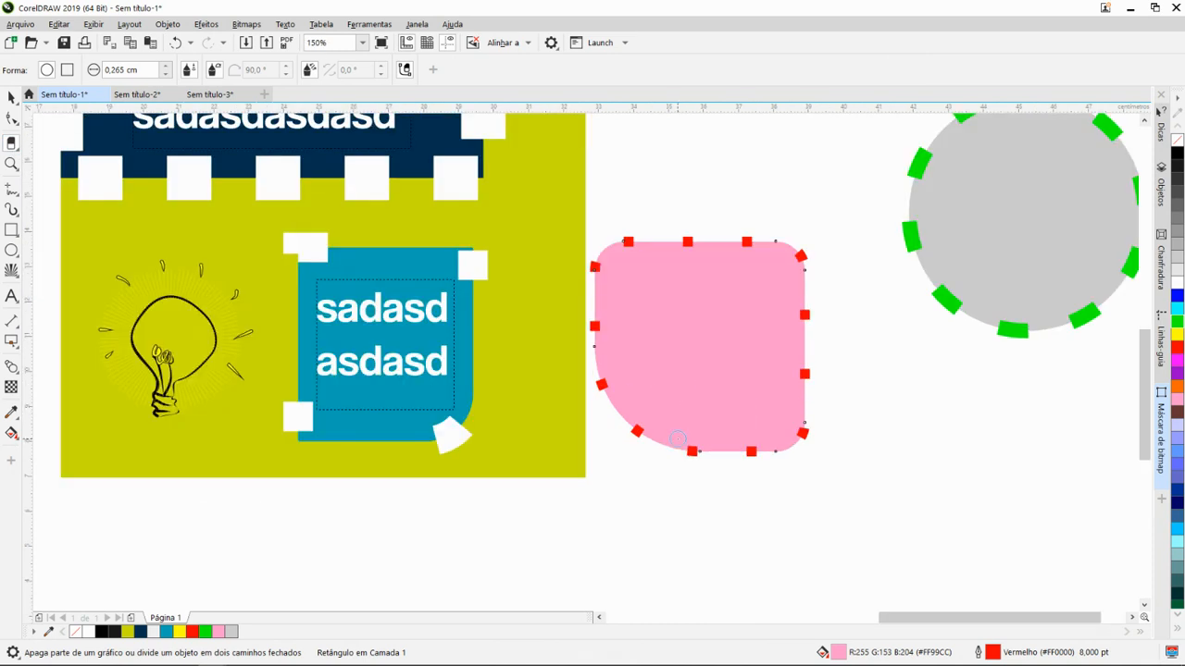
{"action": "mouse_move", "coordinate": [663, 452]}
{"action": "left_mouse_down"}
{"action": "mouse_move", "coordinate": [698, 394]}
{"action": "mouse_move", "coordinate": [670, 439]}
{"action": "left_mouse_up"}
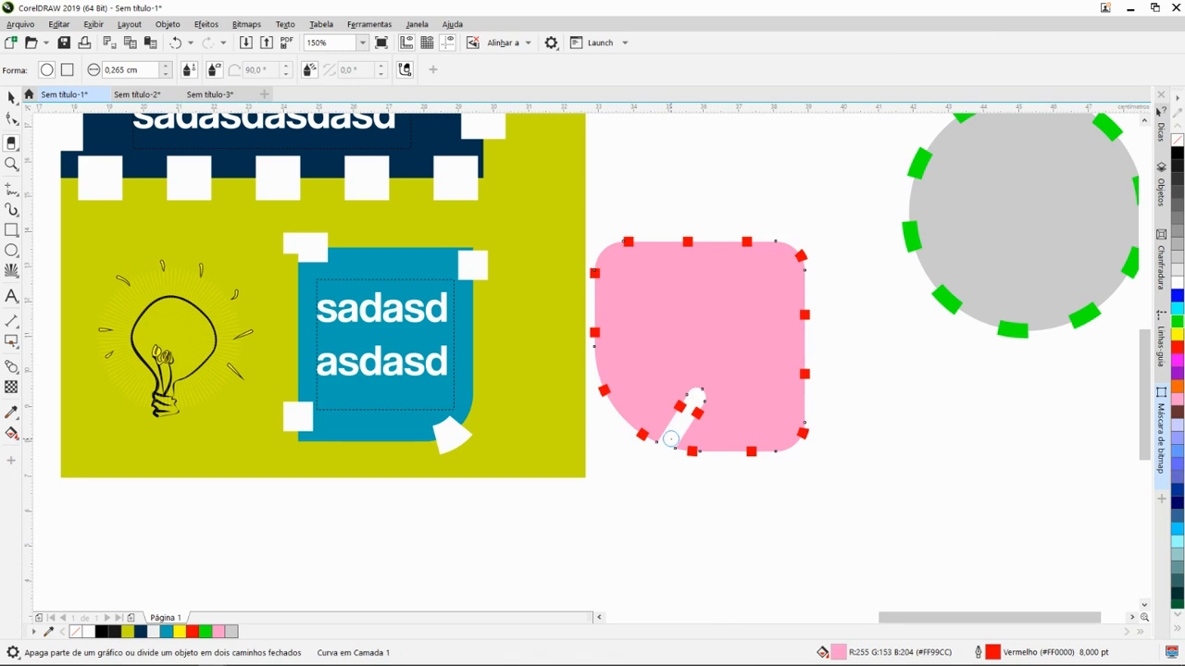
{"action": "key", "text": "ctrl+z"}
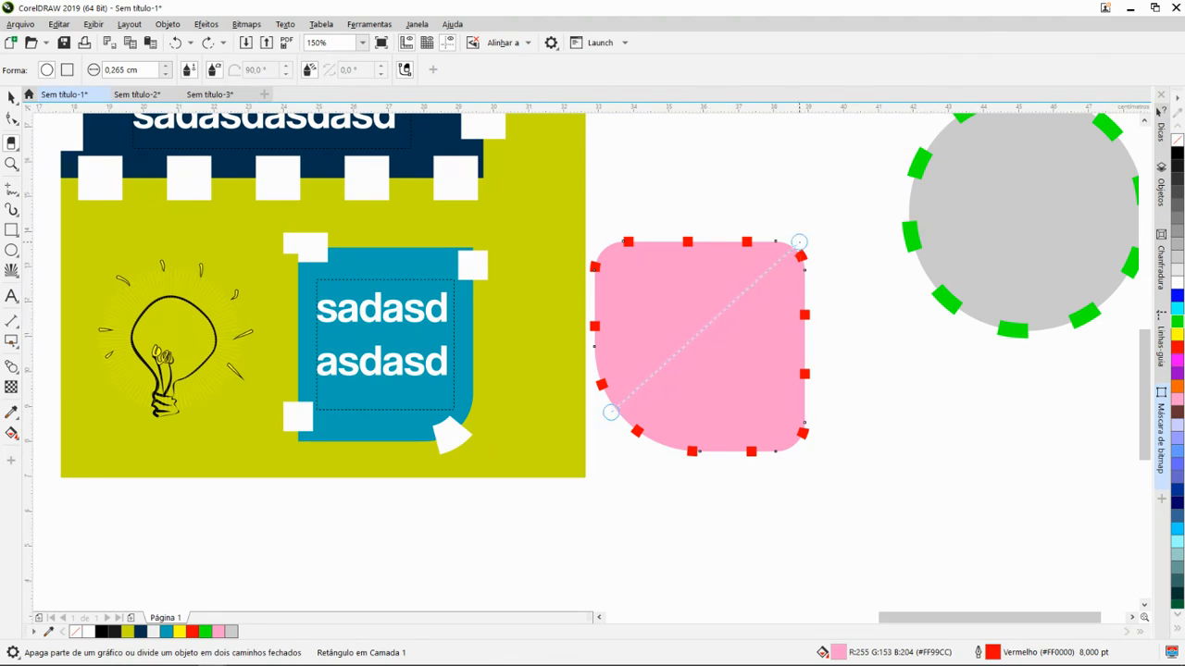
- Erase a straight diagonal band across the pink shape from its lower-left curve to its upper-right corner and undo the cut
{"action": "left_click", "coordinate": [792, 248]}
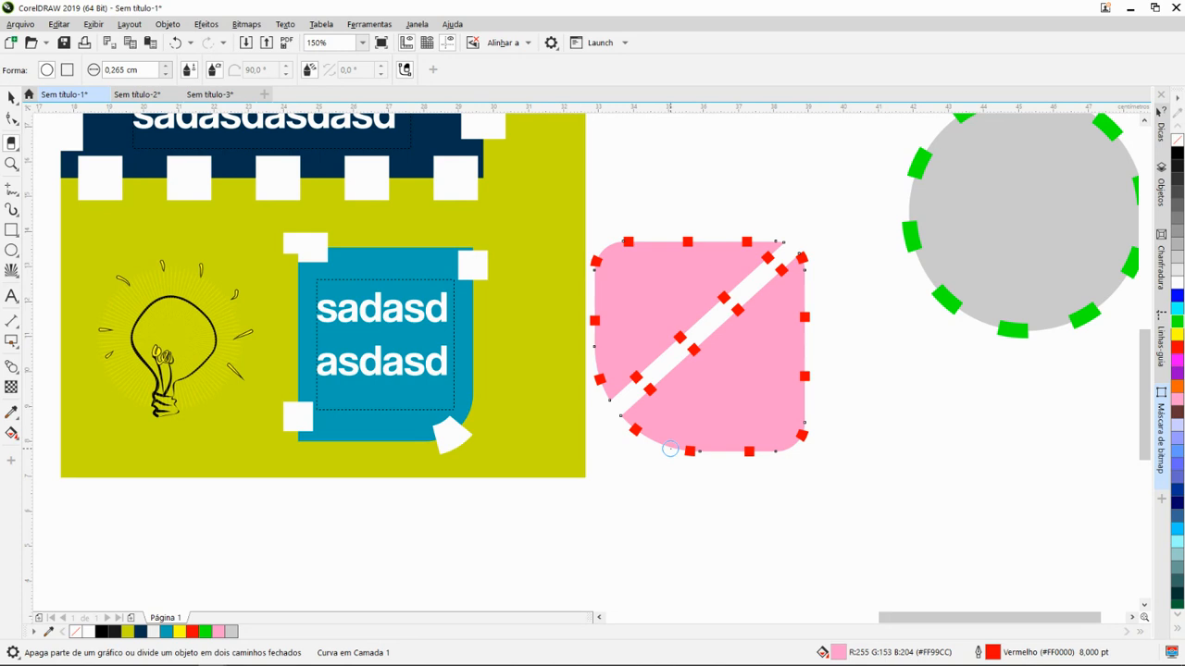
{"action": "key", "text": "ctrl+z"}
{"action": "scroll", "coordinate": [709, 411], "scroll_direction": "down", "scroll_amount": 2}
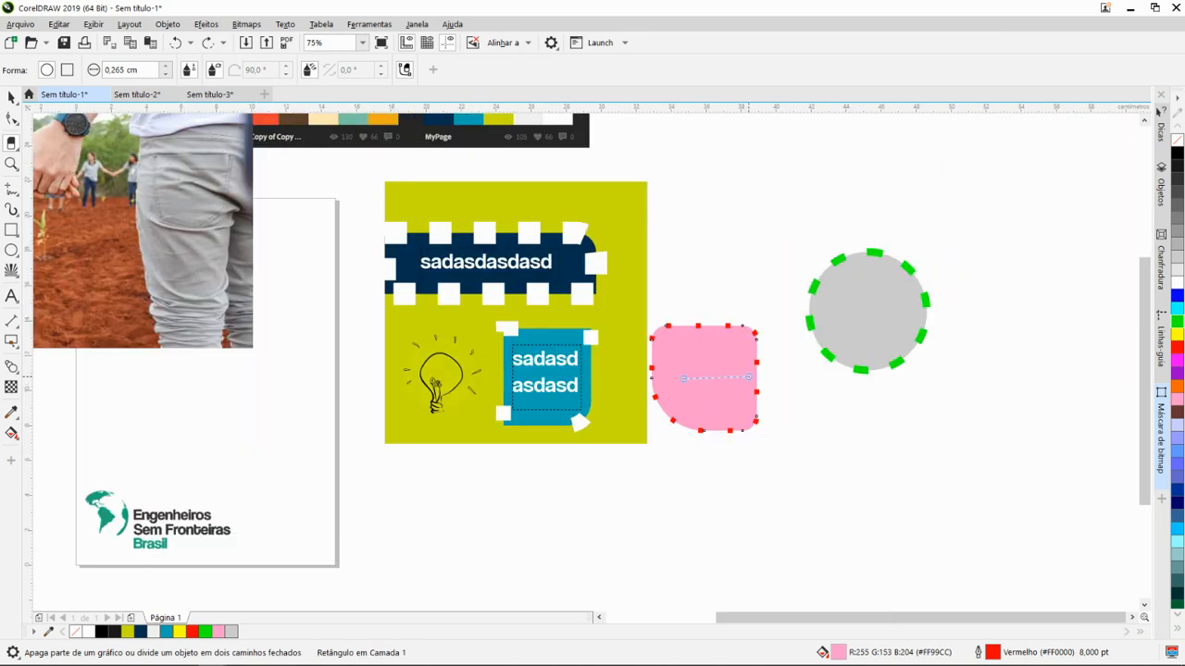
- Erase two short straight strokes inside the pink shape with the Borracha tool, undoing each one
{"action": "left_click", "coordinate": [739, 378]}
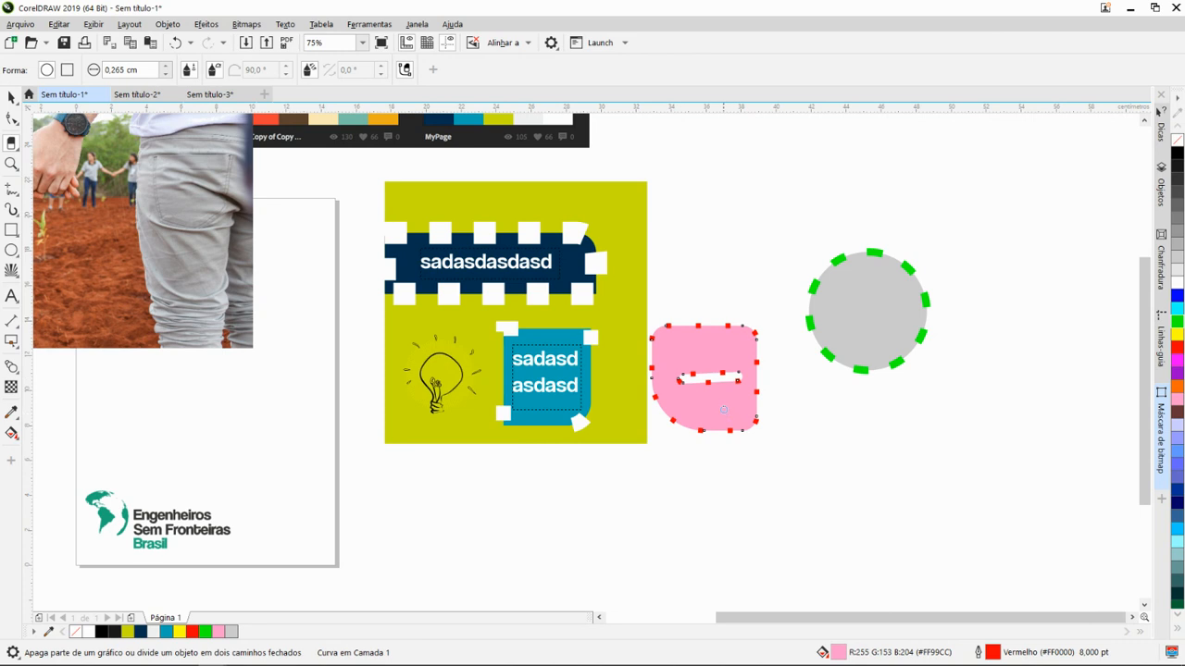
{"action": "key", "text": "ctrl+z"}
{"action": "scroll", "coordinate": [708, 401], "scroll_direction": "up", "scroll_amount": 2}
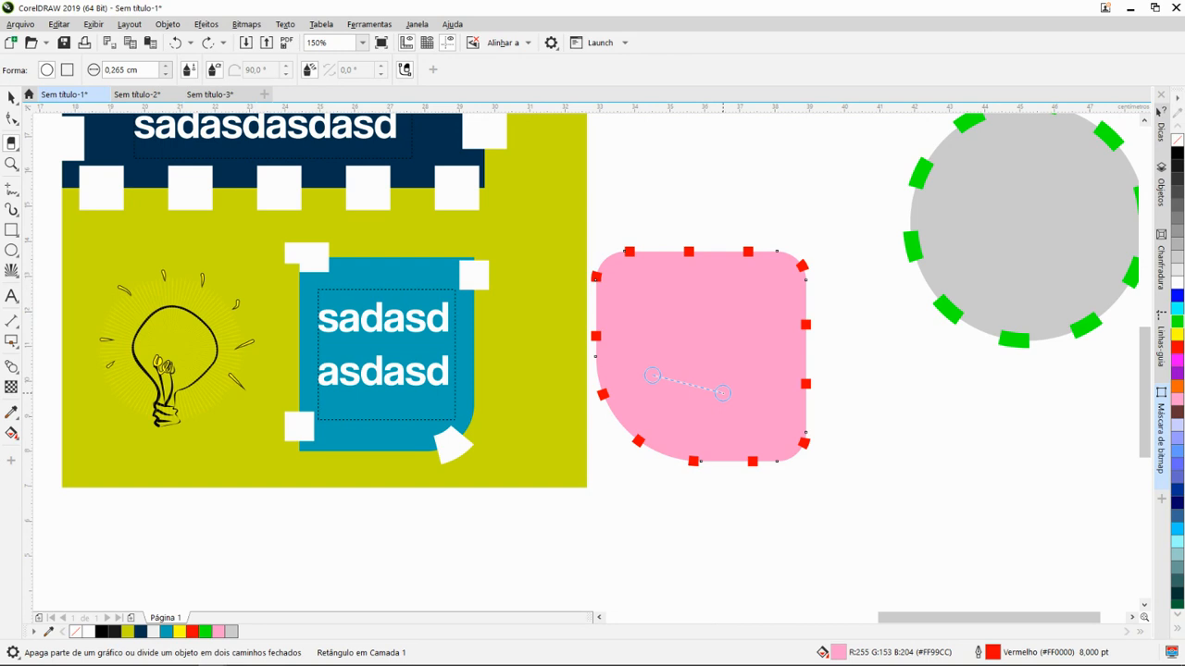
{"action": "left_click", "coordinate": [722, 392]}
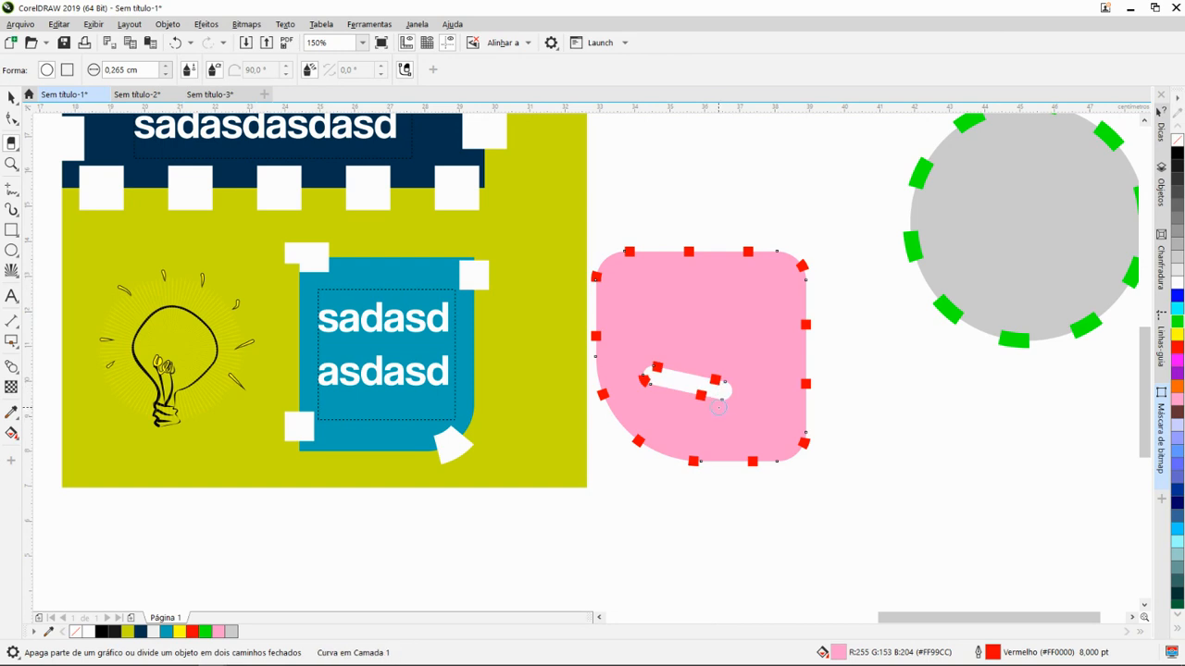
{"action": "key", "text": "ctrl+z"}
{"action": "scroll", "coordinate": [718, 406], "scroll_direction": "down", "scroll_amount": 4}
{"action": "scroll", "coordinate": [736, 350], "scroll_direction": "up", "scroll_amount": 4}
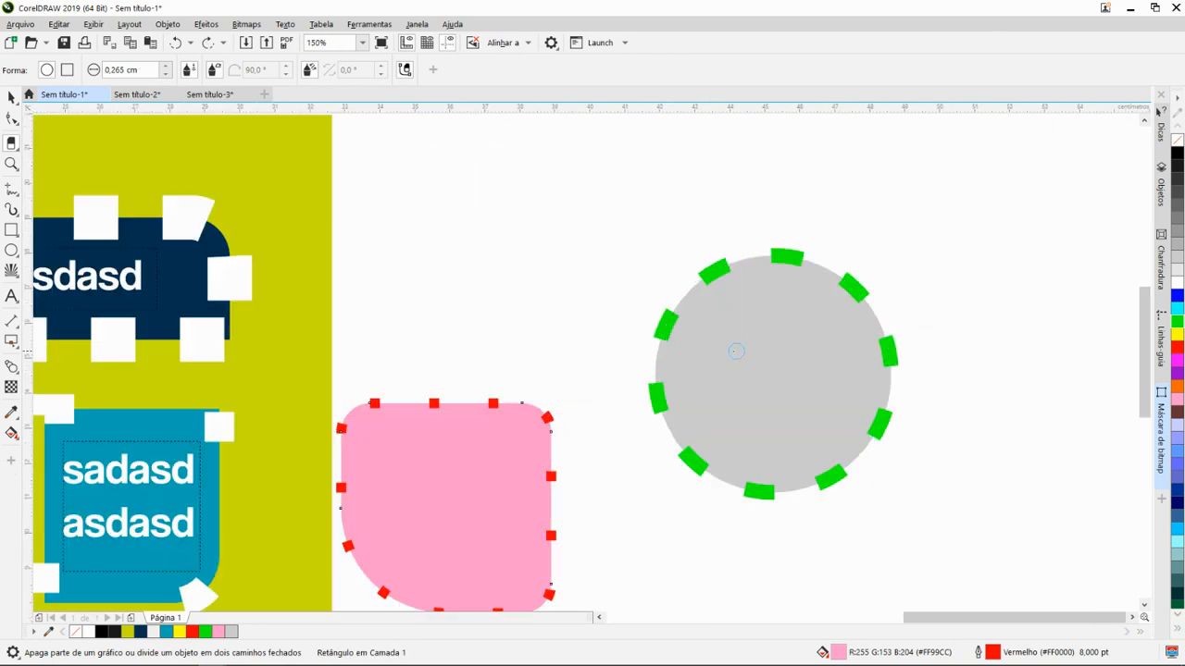
- Delete the pink shape with the Excluir segmento virtual tool
{"action": "left_click", "coordinate": [16, 148]}
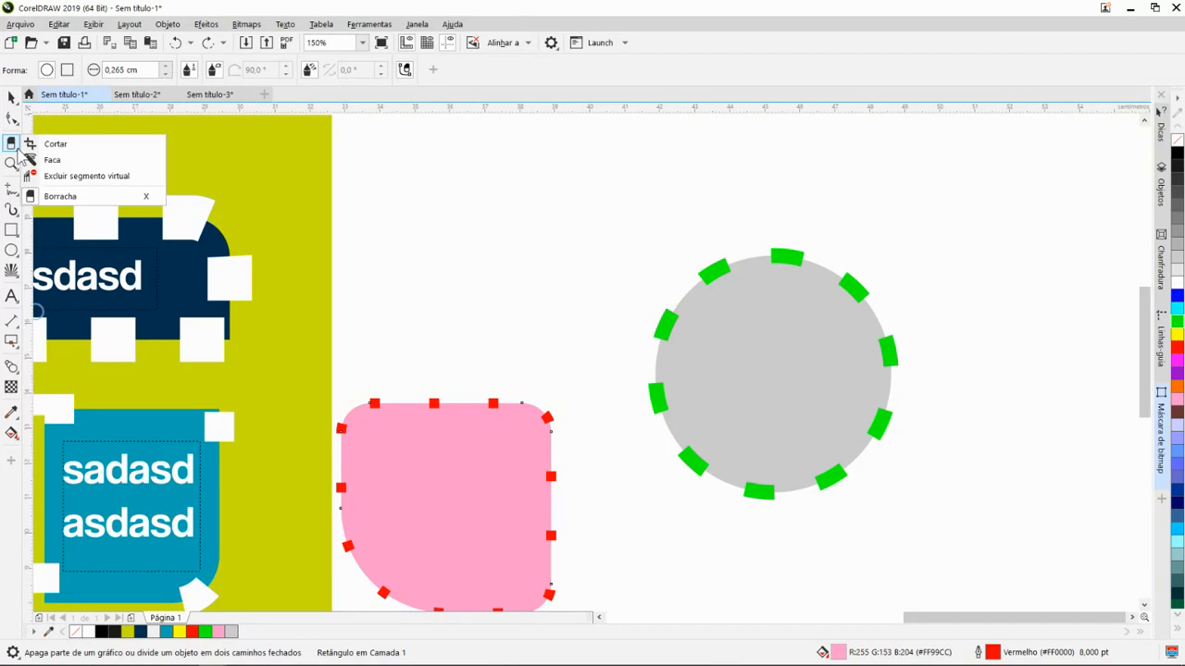
{"action": "left_click", "coordinate": [16, 168]}
{"action": "left_click", "coordinate": [15, 146]}
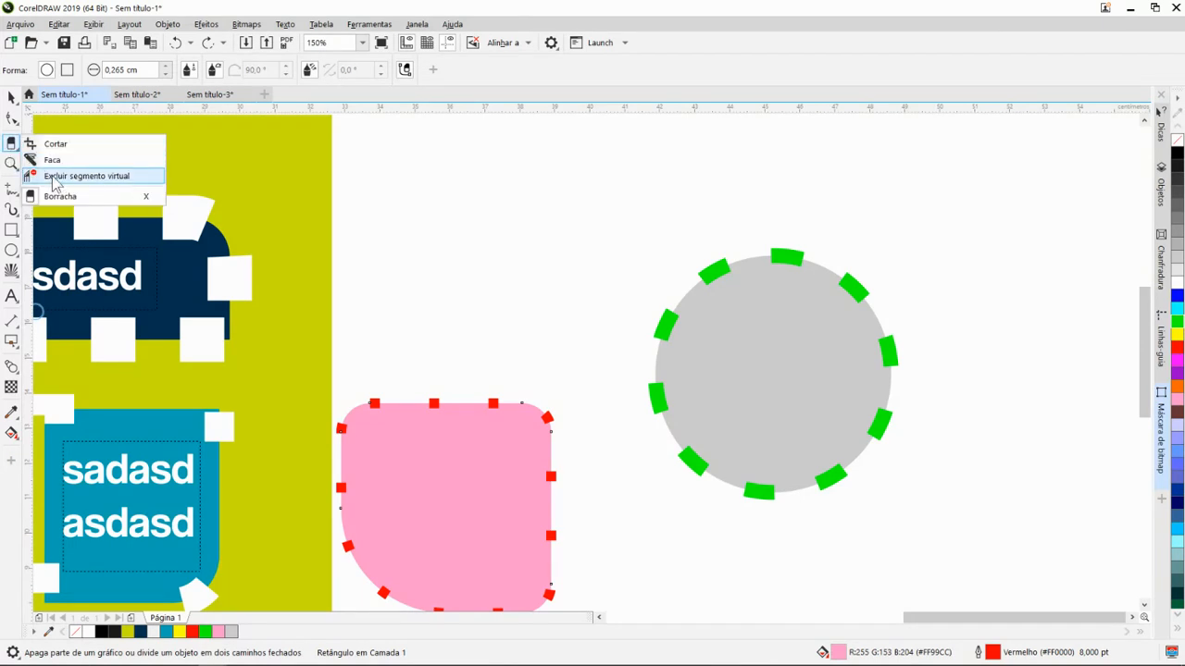
{"action": "left_click", "coordinate": [56, 176]}
{"action": "scroll", "coordinate": [460, 388], "scroll_direction": "down", "scroll_amount": 4}
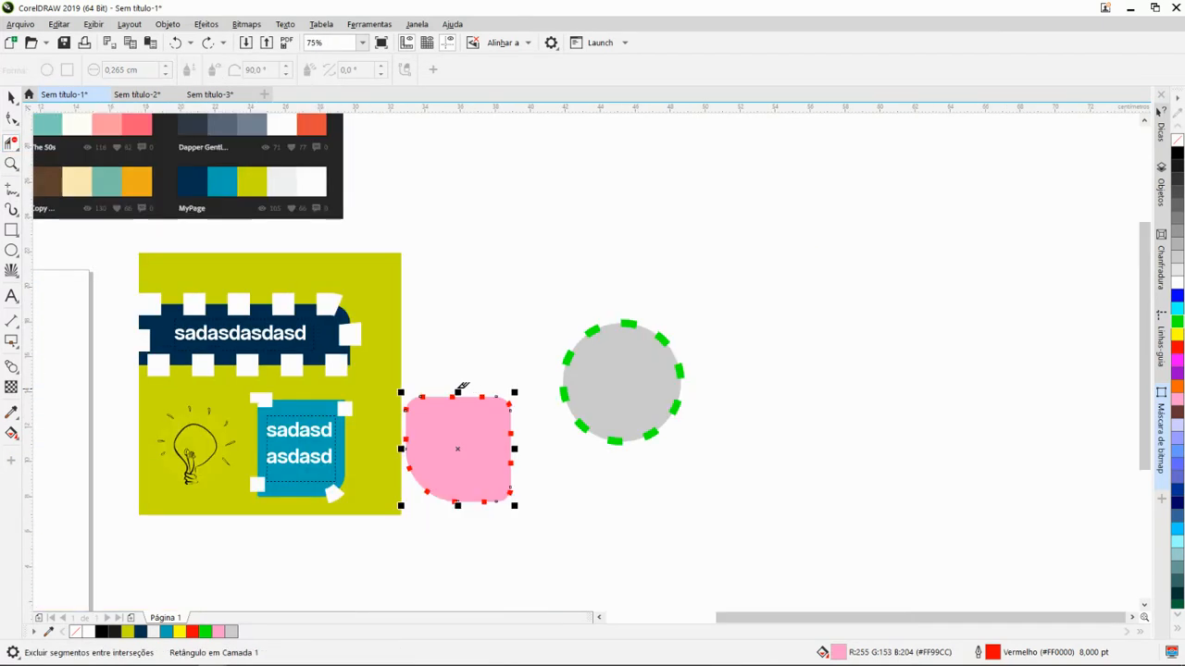
{"action": "scroll", "coordinate": [469, 362], "scroll_direction": "up", "scroll_amount": 4}
{"action": "left_click", "coordinate": [542, 467]}
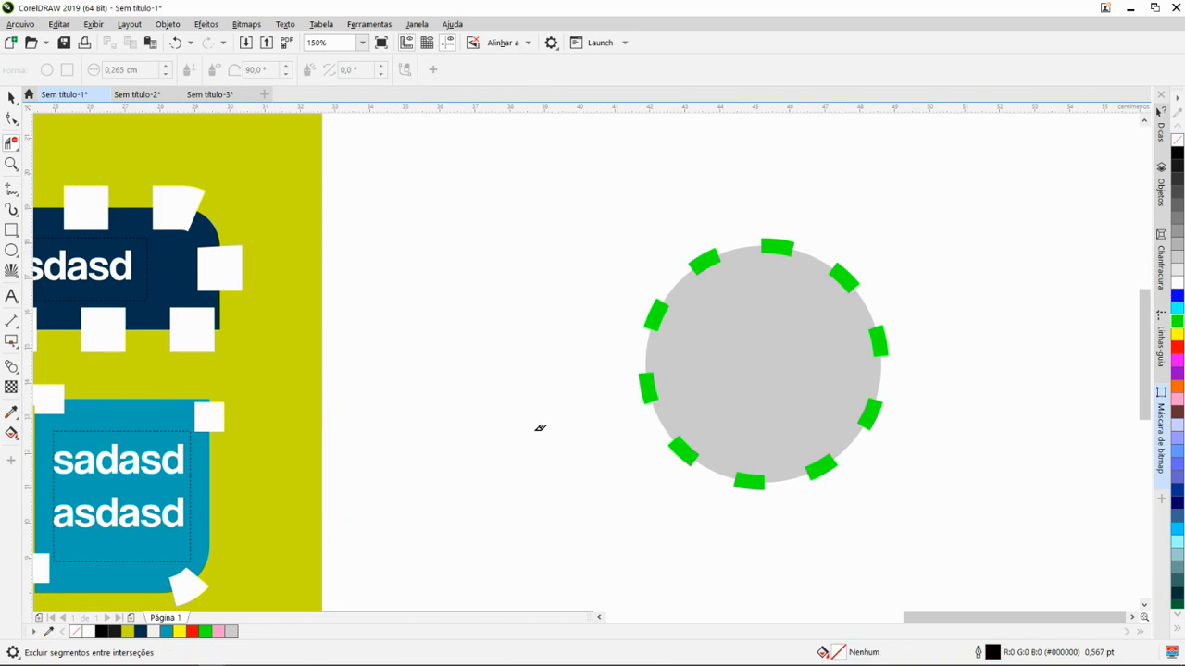
- Delete a virtual segment from the base of the light bulb drawing, and undo this and the pink shape's deletion
{"action": "scroll", "coordinate": [540, 428], "scroll_direction": "down", "scroll_amount": 4}
{"action": "scroll", "coordinate": [480, 307], "scroll_direction": "down", "scroll_amount": 1}
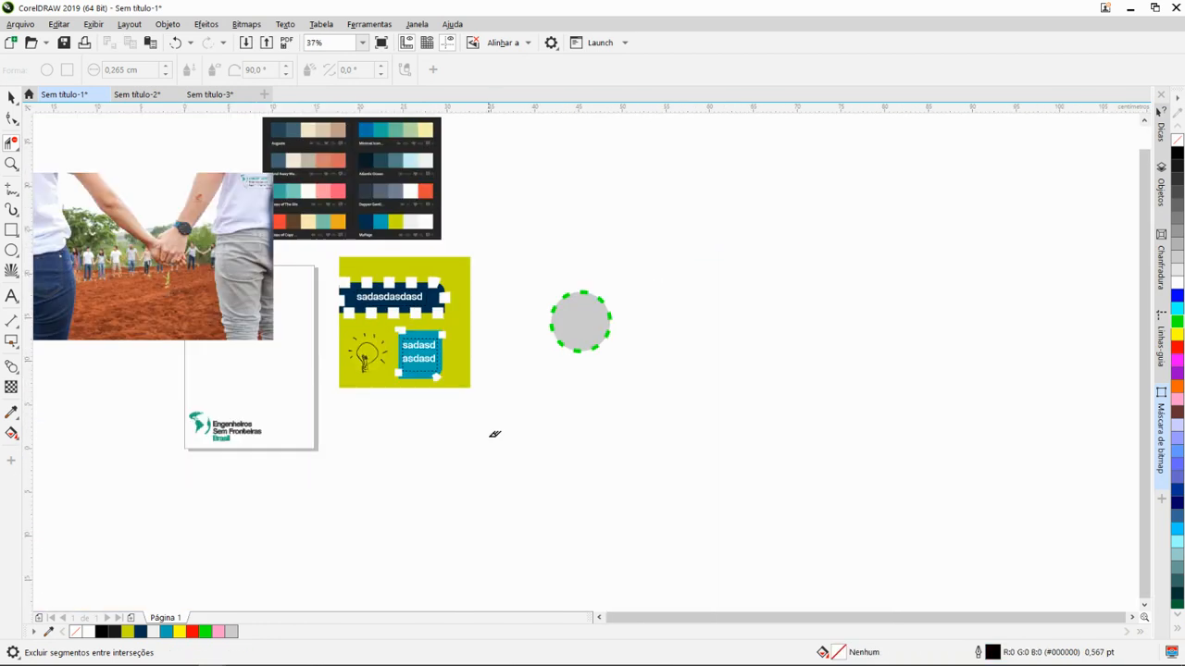
{"action": "scroll", "coordinate": [500, 335], "scroll_direction": "up", "scroll_amount": 1}
{"action": "scroll", "coordinate": [480, 408], "scroll_direction": "down", "scroll_amount": 1}
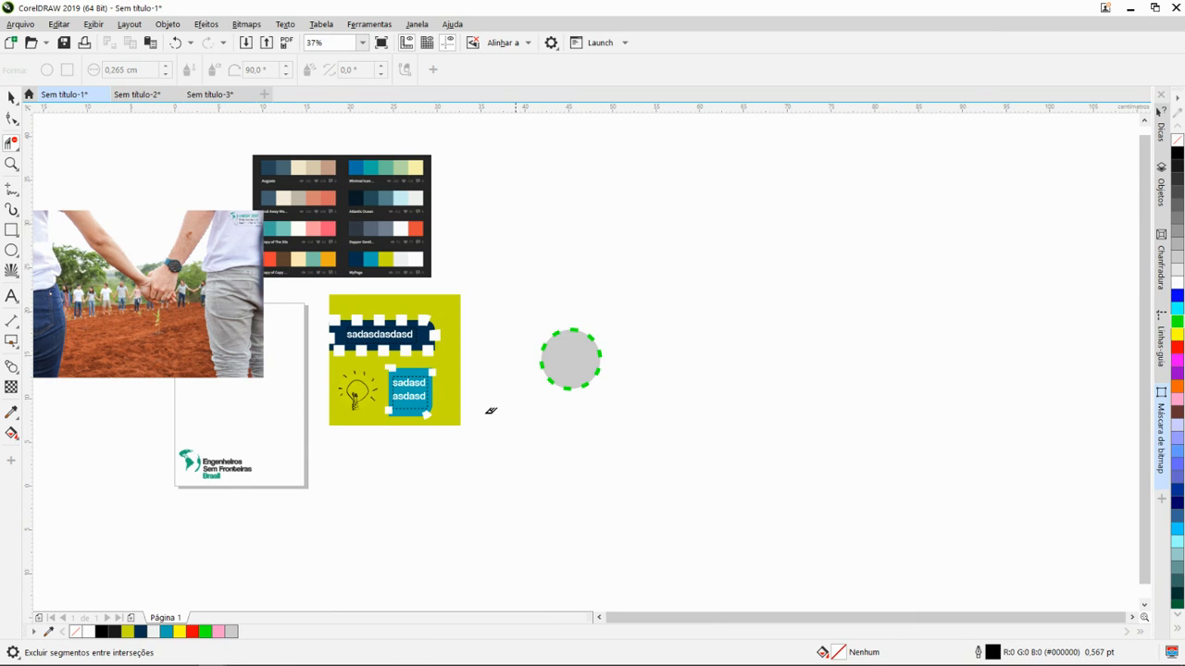
{"action": "scroll", "coordinate": [437, 435], "scroll_direction": "down", "scroll_amount": 1}
{"action": "scroll", "coordinate": [417, 440], "scroll_direction": "up", "scroll_amount": 3}
{"action": "scroll", "coordinate": [611, 259], "scroll_direction": "down", "scroll_amount": 1}
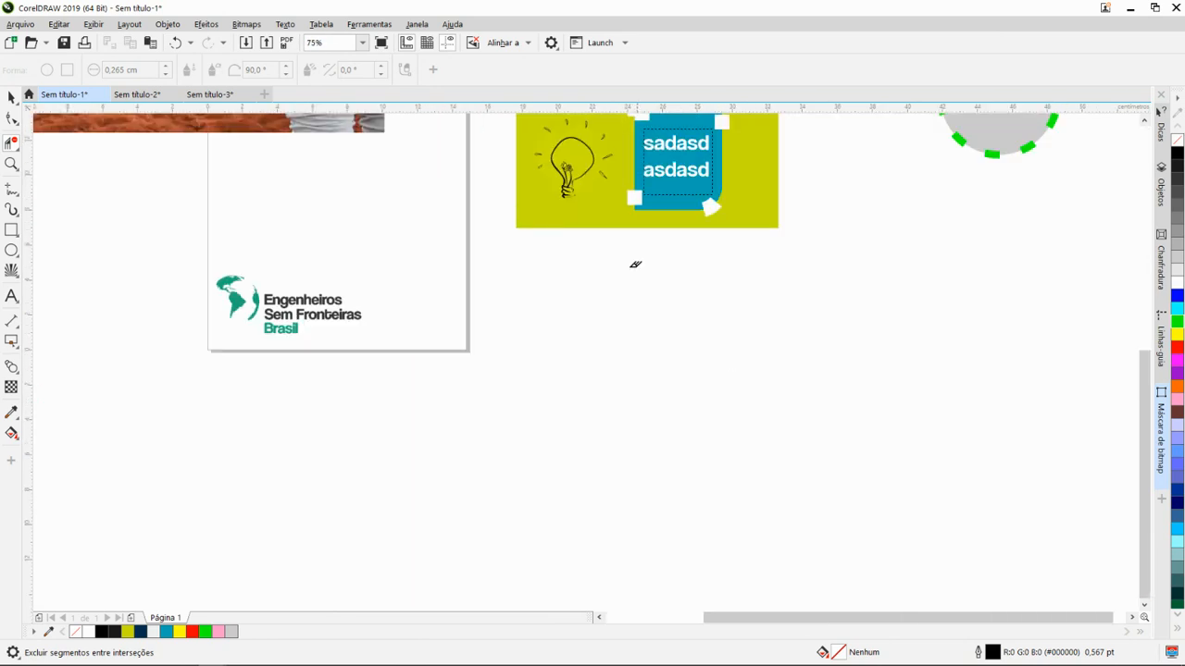
{"action": "scroll", "coordinate": [555, 166], "scroll_direction": "up", "scroll_amount": 3}
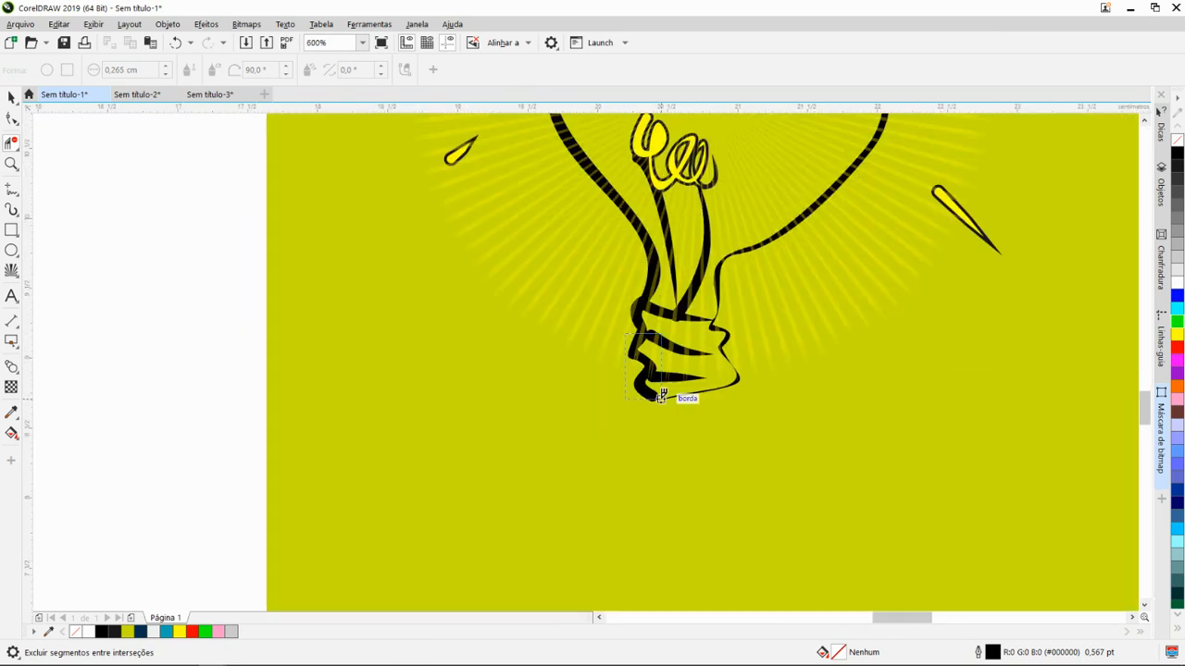
{"action": "left_click", "coordinate": [659, 396]}
{"action": "scroll", "coordinate": [481, 414], "scroll_direction": "down", "scroll_amount": 2}
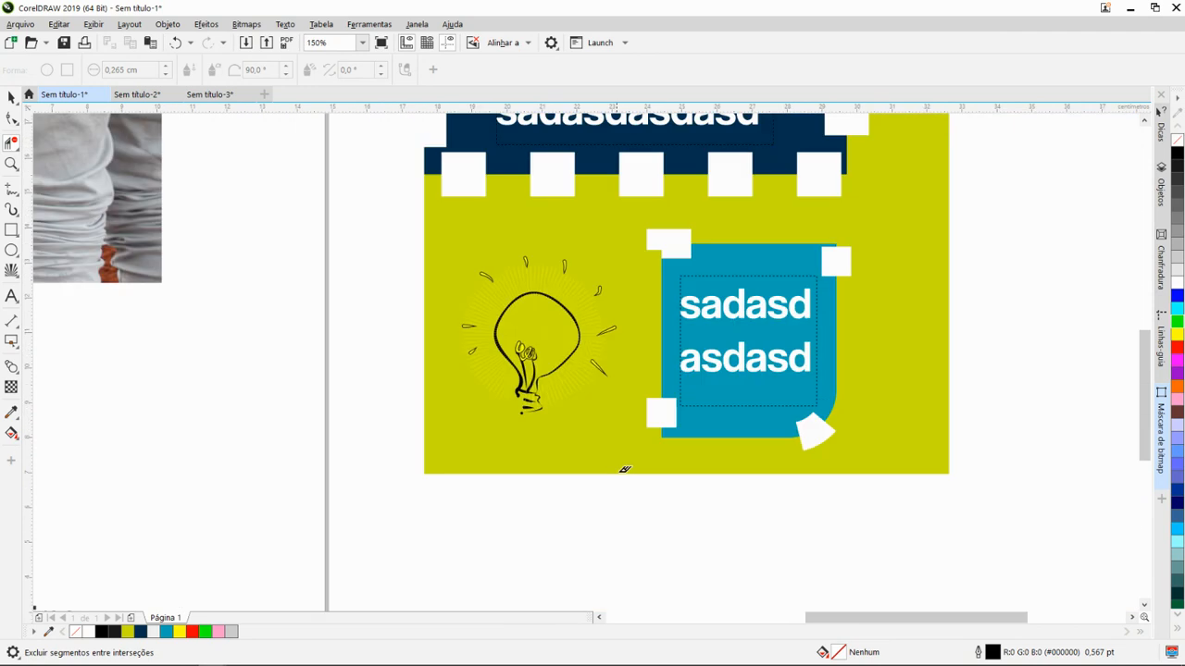
{"action": "key", "text": "ctrl+z"}
{"action": "scroll", "coordinate": [424, 435], "scroll_direction": "down", "scroll_amount": 1}
{"action": "key", "text": "ctrl+z"}
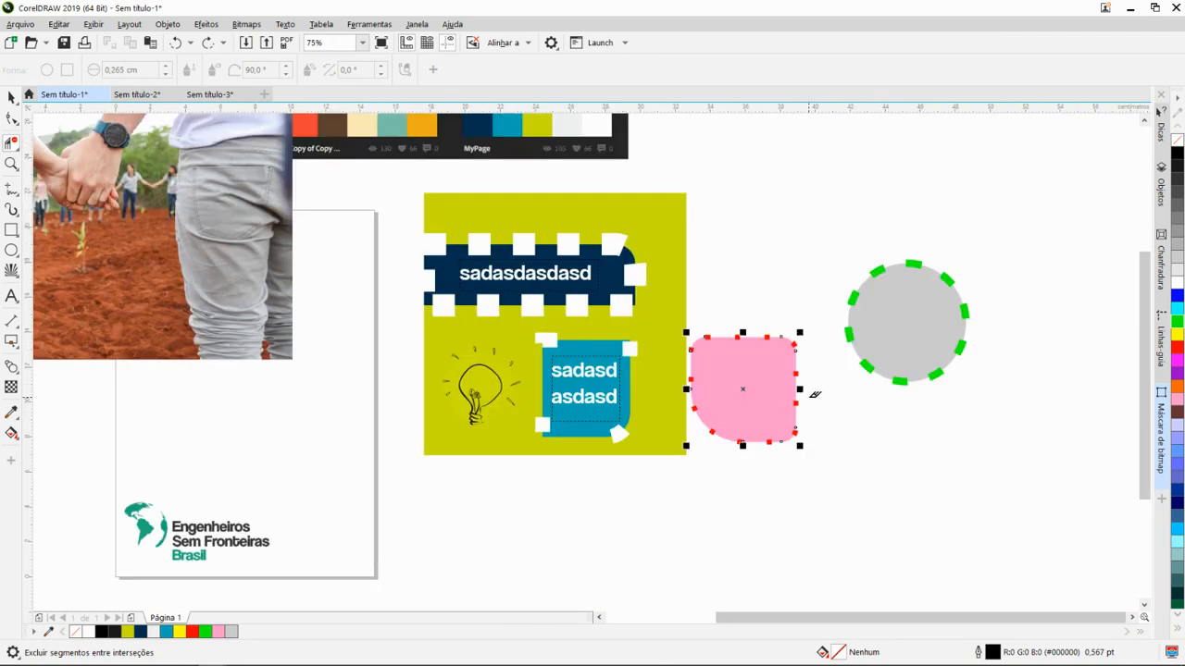
{"action": "key", "text": "space"}
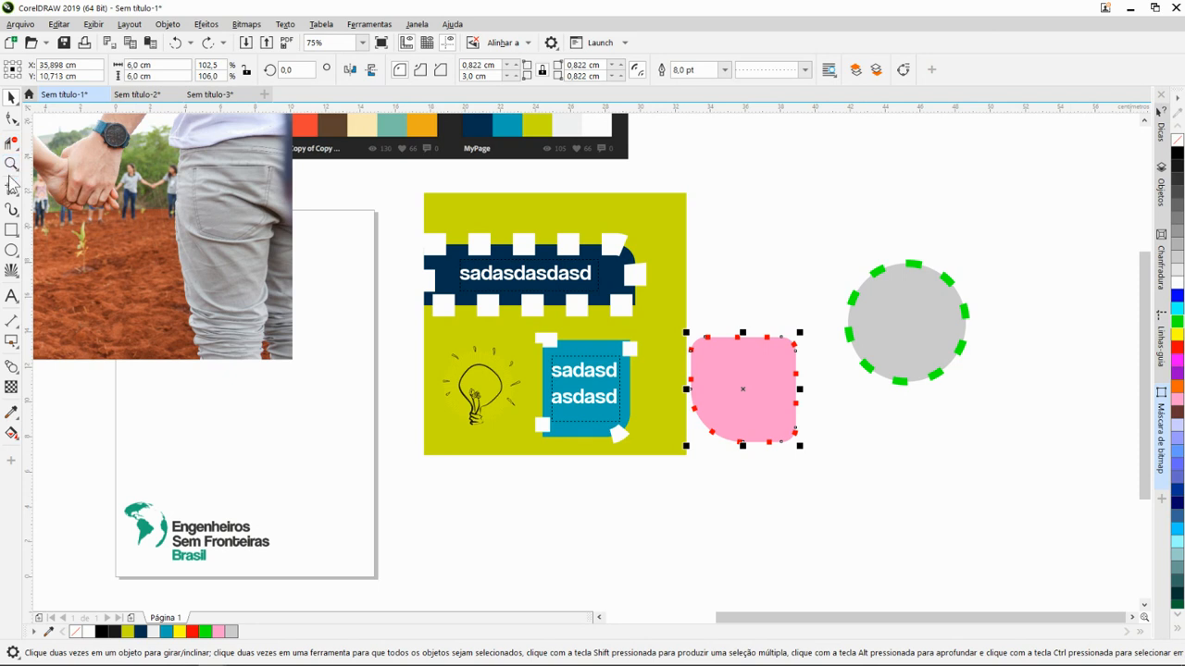
- Magnify a red outline dash on the pink shape's left edge with the Zoom tool, and zoom back out to the whole artwork
{"action": "left_click", "coordinate": [11, 163]}
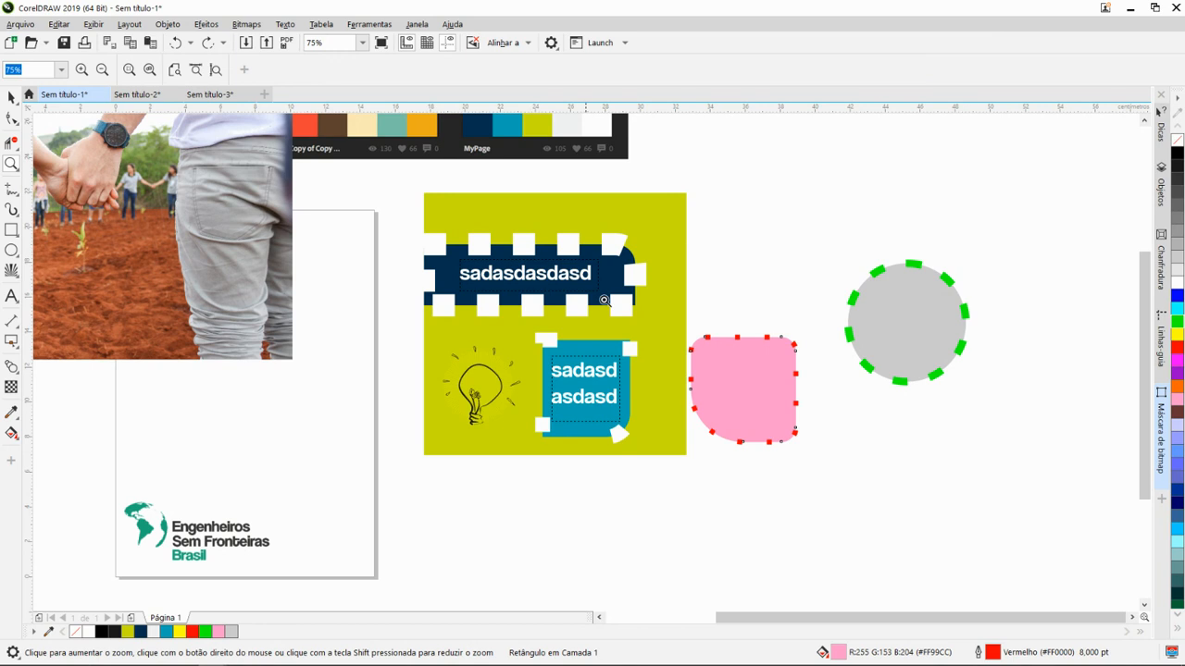
{"action": "left_click_drag", "start_coordinate": [871, 460], "coordinate": [870, 460]}
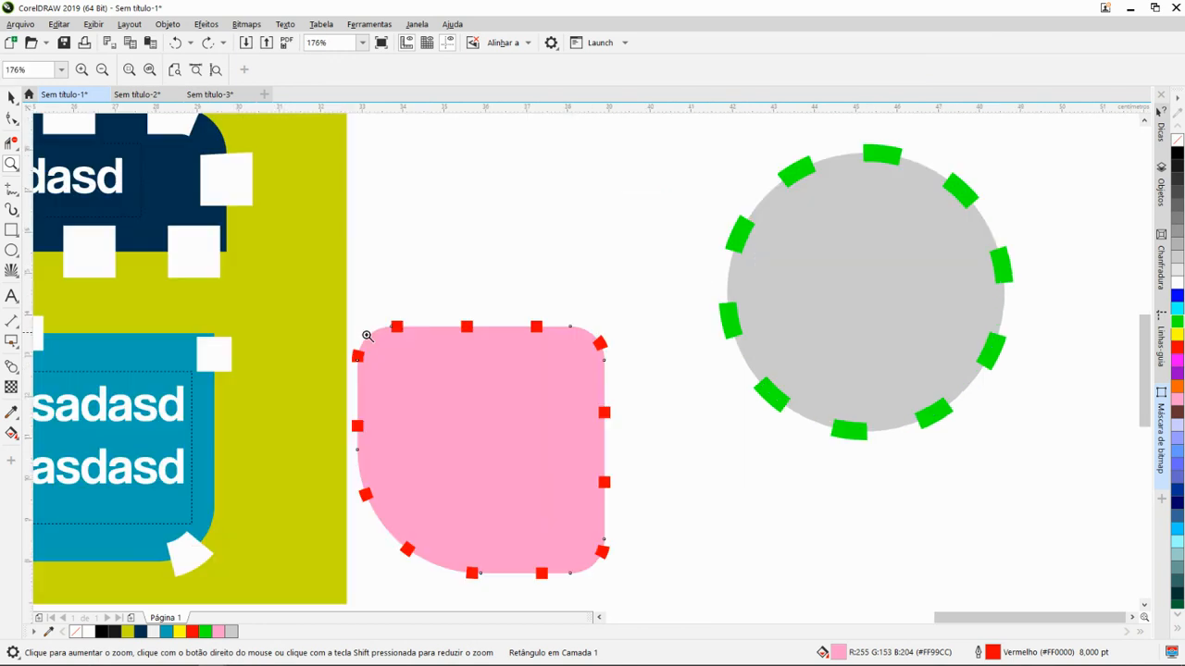
{"action": "left_click_drag", "start_coordinate": [662, 580], "coordinate": [663, 579]}
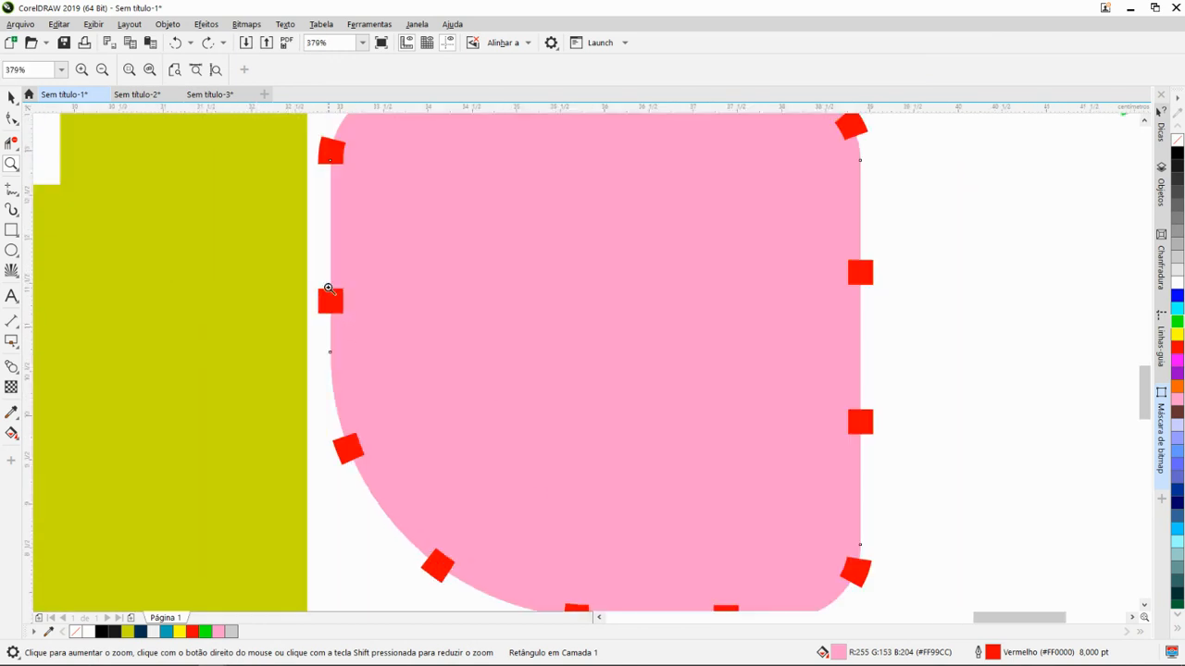
{"action": "left_click_drag", "start_coordinate": [424, 399], "coordinate": [424, 399]}
{"action": "left_click_drag", "start_coordinate": [414, 192], "coordinate": [598, 373]}
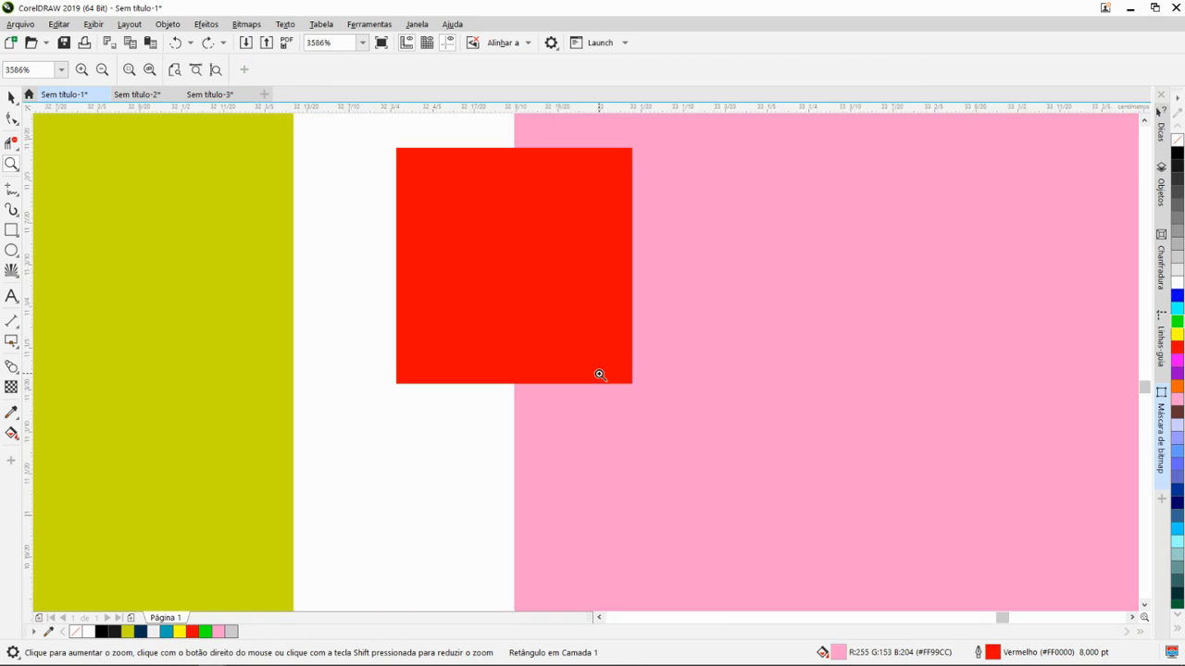
{"action": "scroll", "coordinate": [555, 428], "scroll_direction": "down", "scroll_amount": 3}
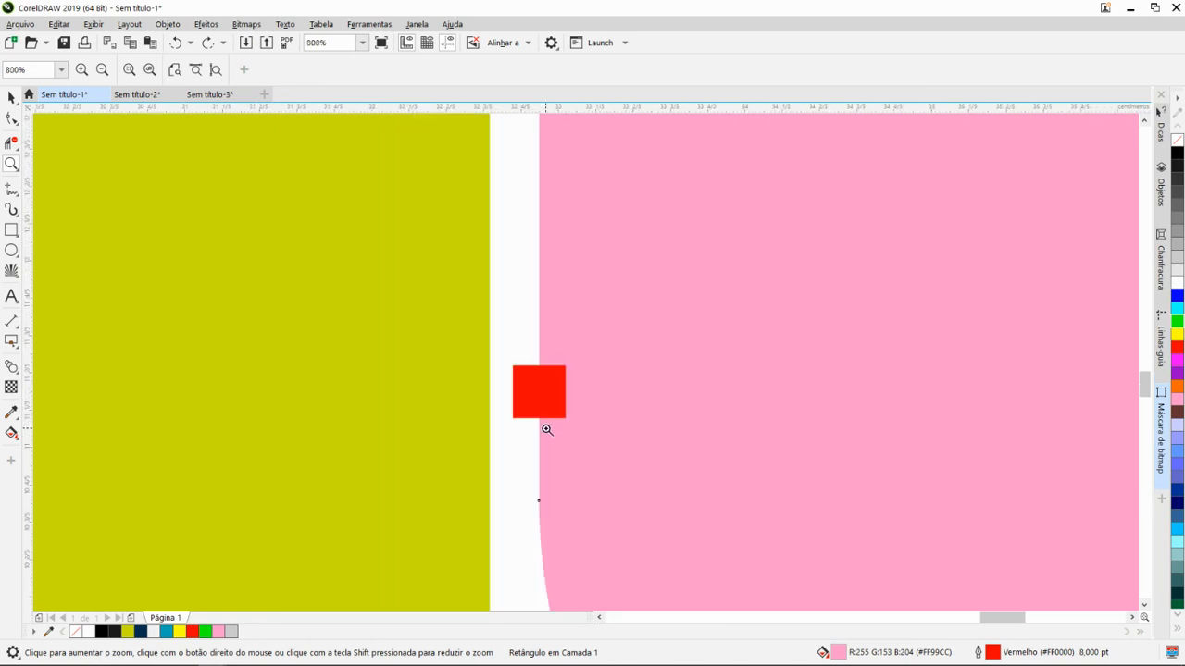
{"action": "scroll", "coordinate": [546, 429], "scroll_direction": "down", "scroll_amount": 2}
{"action": "scroll", "coordinate": [522, 336], "scroll_direction": "down", "scroll_amount": 2}
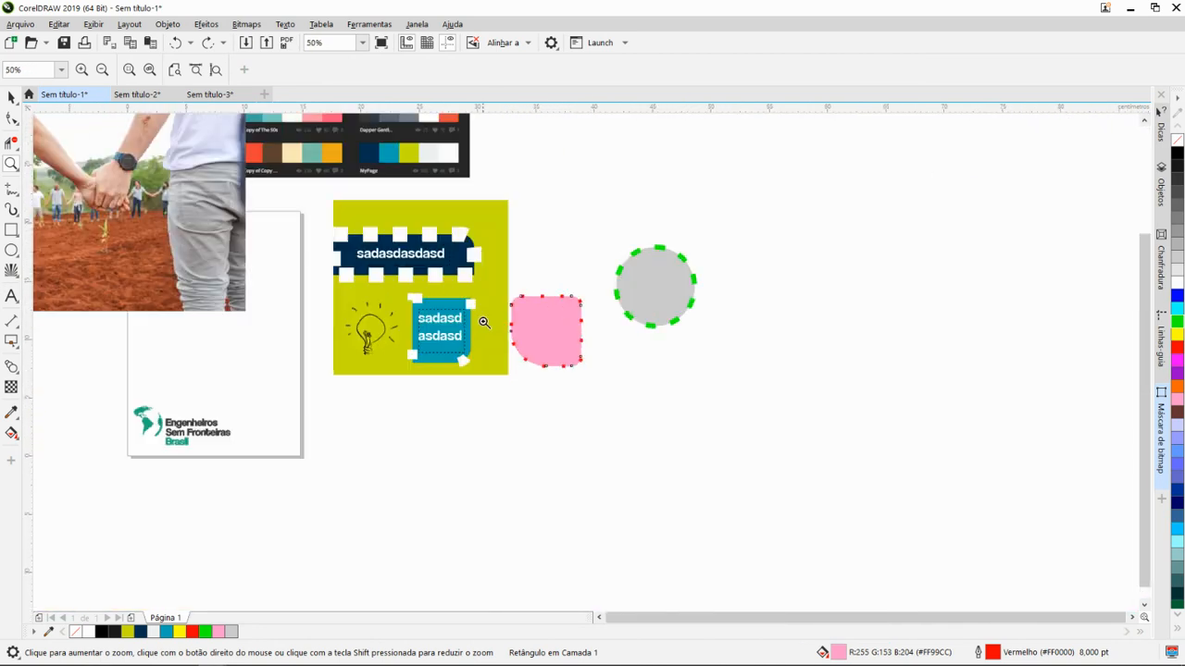
{"action": "scroll", "coordinate": [500, 343], "scroll_direction": "down", "scroll_amount": 1}
{"action": "scroll", "coordinate": [107, 146], "scroll_direction": "up", "scroll_amount": 1}
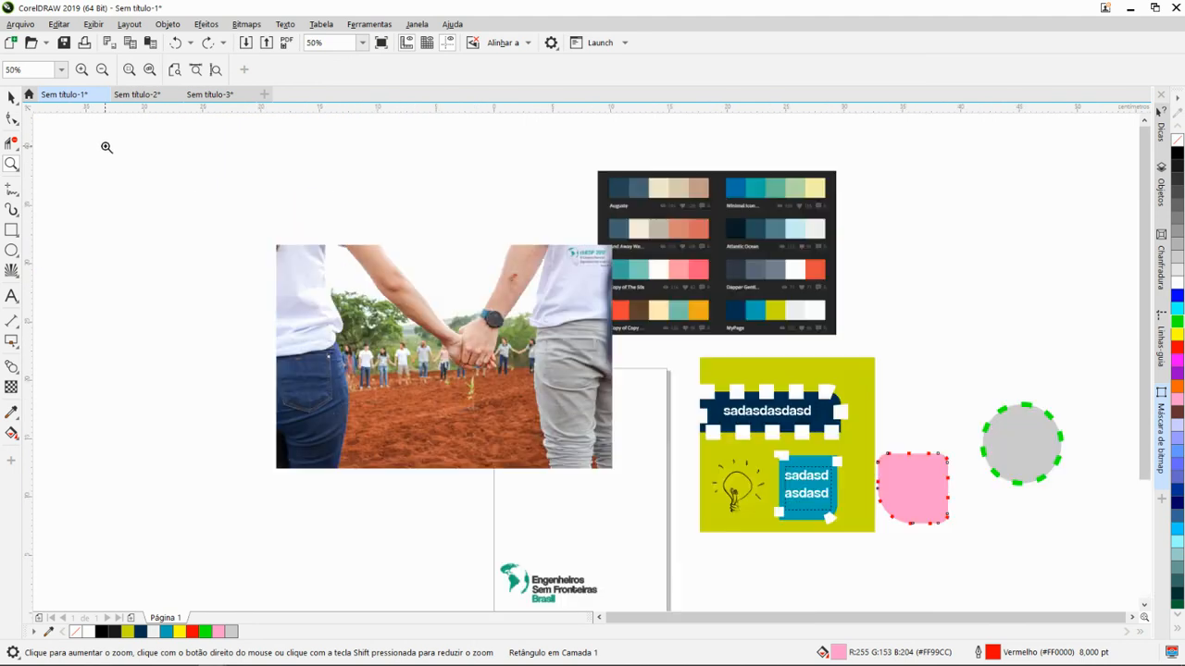
{"action": "scroll", "coordinate": [361, 295], "scroll_direction": "down", "scroll_amount": 1}
{"action": "scroll", "coordinate": [480, 342], "scroll_direction": "up", "scroll_amount": 1}
{"action": "scroll", "coordinate": [480, 338], "scroll_direction": "down", "scroll_amount": 1}
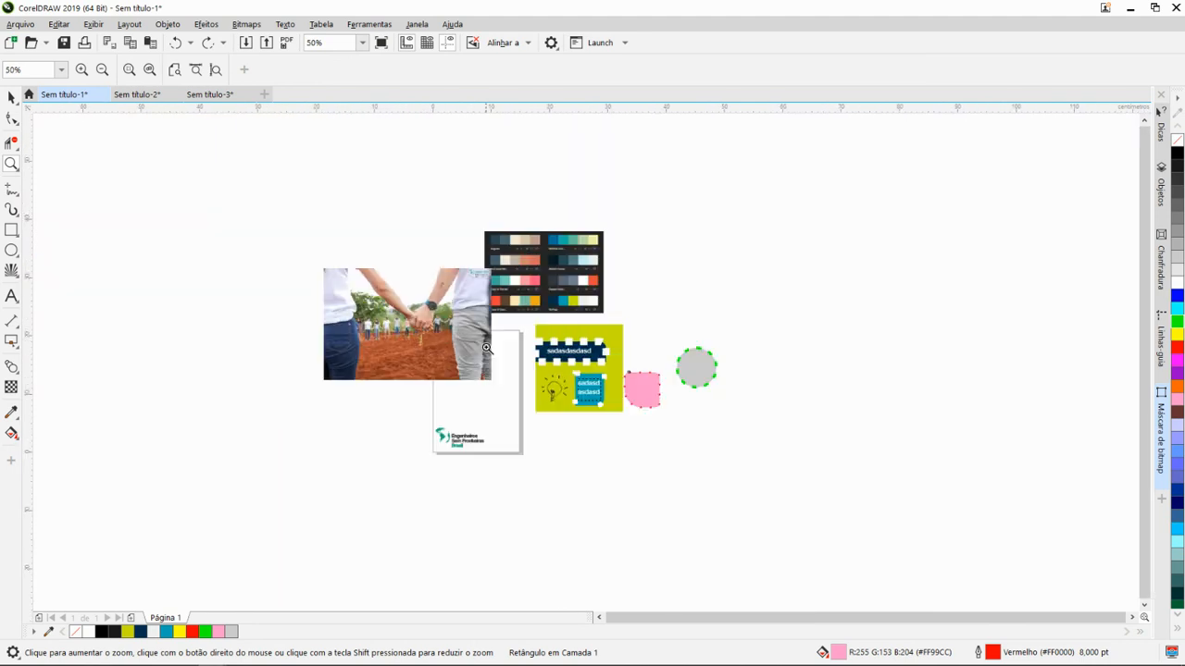
{"action": "scroll", "coordinate": [479, 289], "scroll_direction": "up", "scroll_amount": 1}
{"action": "key", "text": "space"}
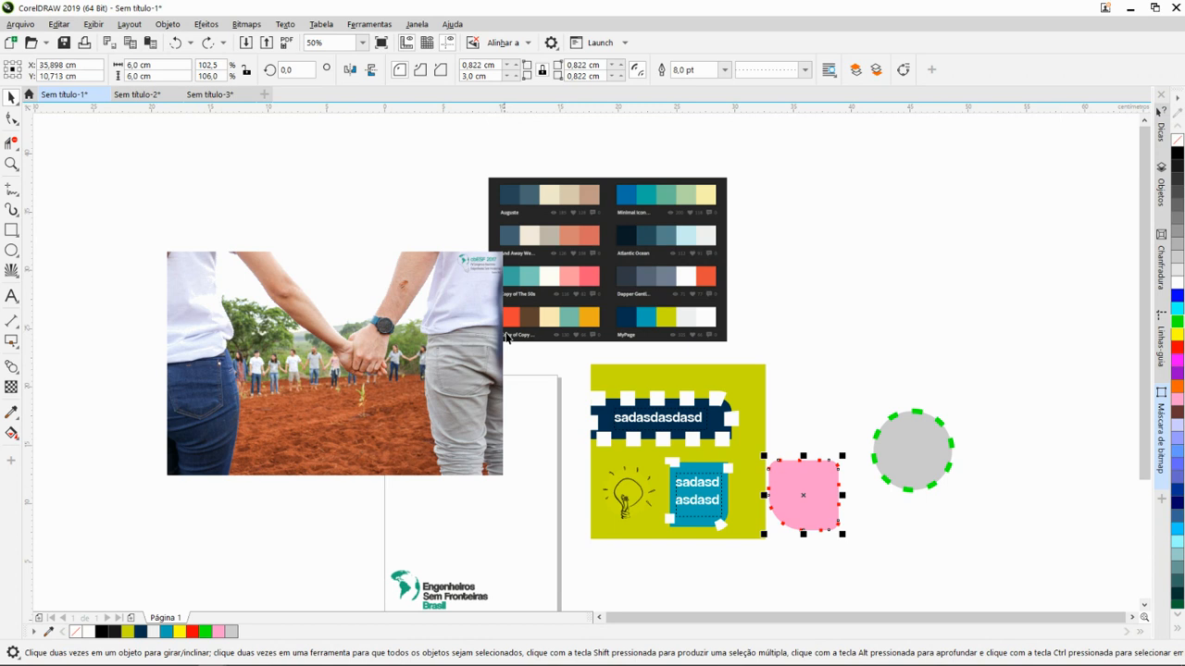
- Zoom in and out around the olive-green artwork to demonstrate magnification with the Pick tool active
{"action": "scroll", "coordinate": [532, 393], "scroll_direction": "down", "scroll_amount": 1}
{"action": "scroll", "coordinate": [600, 410], "scroll_direction": "up", "scroll_amount": 1}
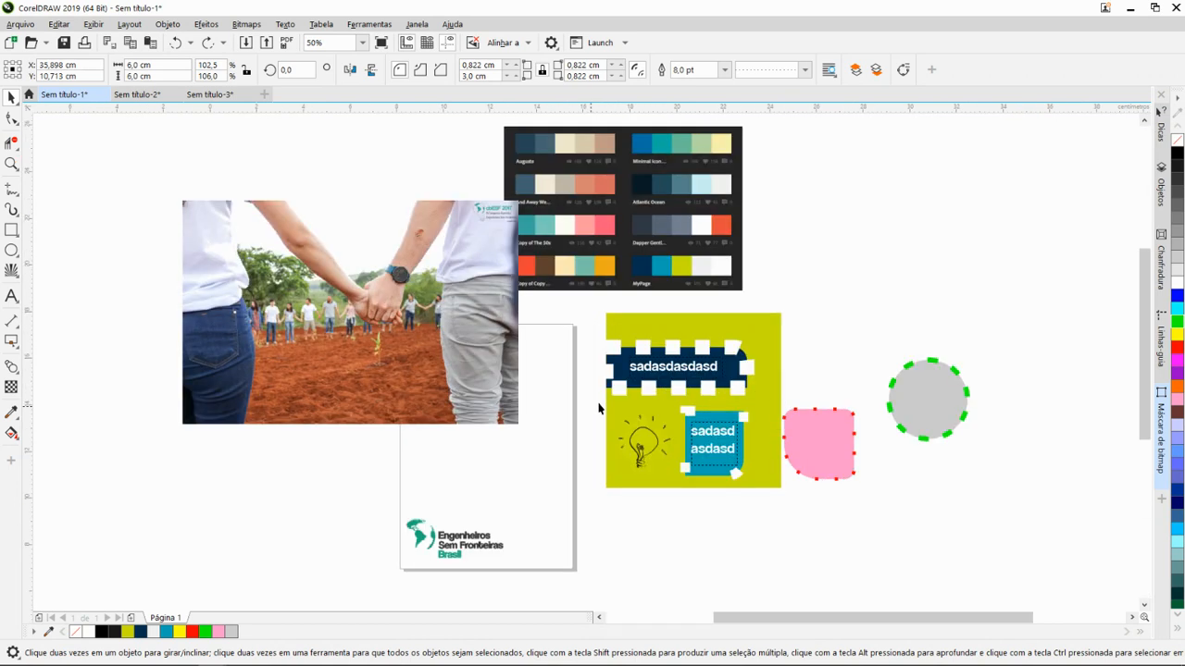
{"action": "scroll", "coordinate": [605, 405], "scroll_direction": "up", "scroll_amount": 2}
{"action": "scroll", "coordinate": [605, 404], "scroll_direction": "down", "scroll_amount": 3}
{"action": "scroll", "coordinate": [607, 405], "scroll_direction": "up", "scroll_amount": 2}
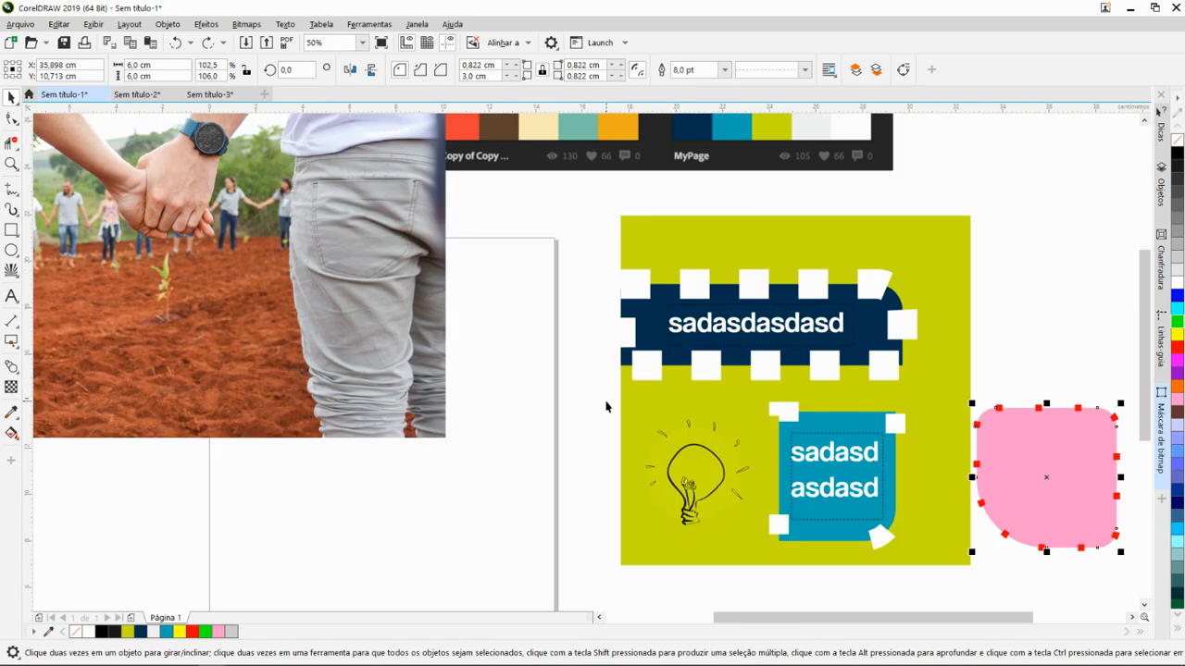
{"action": "scroll", "coordinate": [607, 405], "scroll_direction": "down", "scroll_amount": 2}
{"action": "scroll", "coordinate": [606, 406], "scroll_direction": "up", "scroll_amount": 2}
{"action": "scroll", "coordinate": [607, 405], "scroll_direction": "down", "scroll_amount": 1}
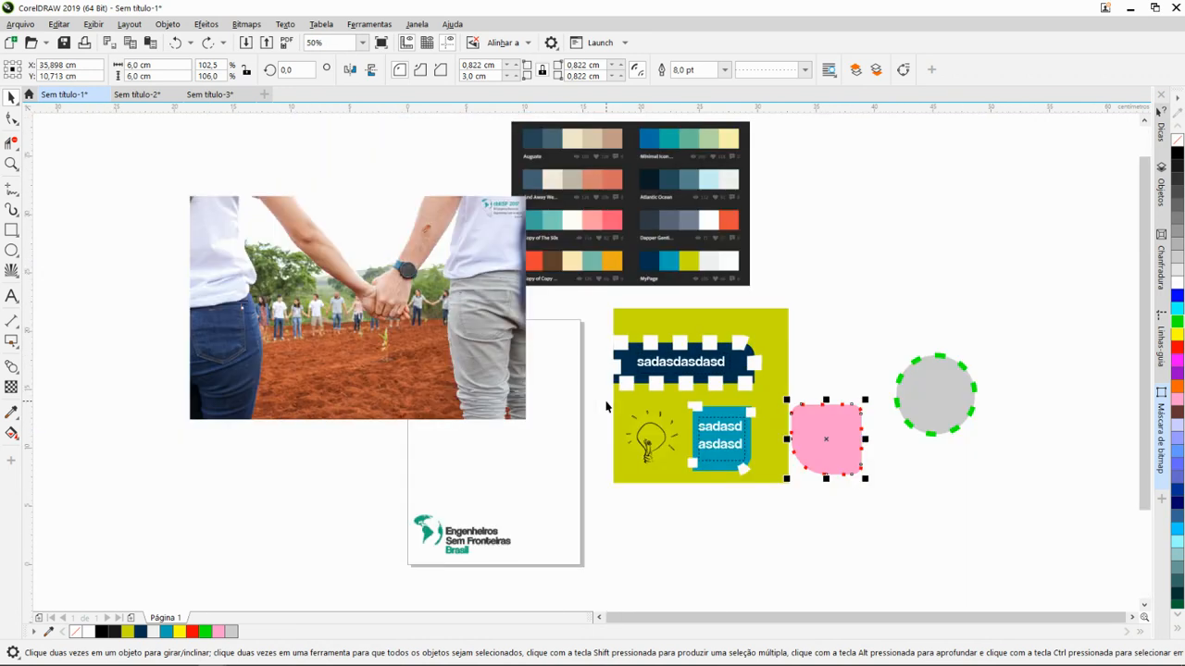
- Scroll the drawing area up and down to demonstrate vertical navigation of the document
{"action": "scroll", "coordinate": [606, 405], "scroll_direction": "down", "scroll_amount": 1}
{"action": "scroll", "coordinate": [607, 405], "scroll_direction": "up", "scroll_amount": 1}
{"action": "scroll", "coordinate": [606, 405], "scroll_direction": "up", "scroll_amount": 2}
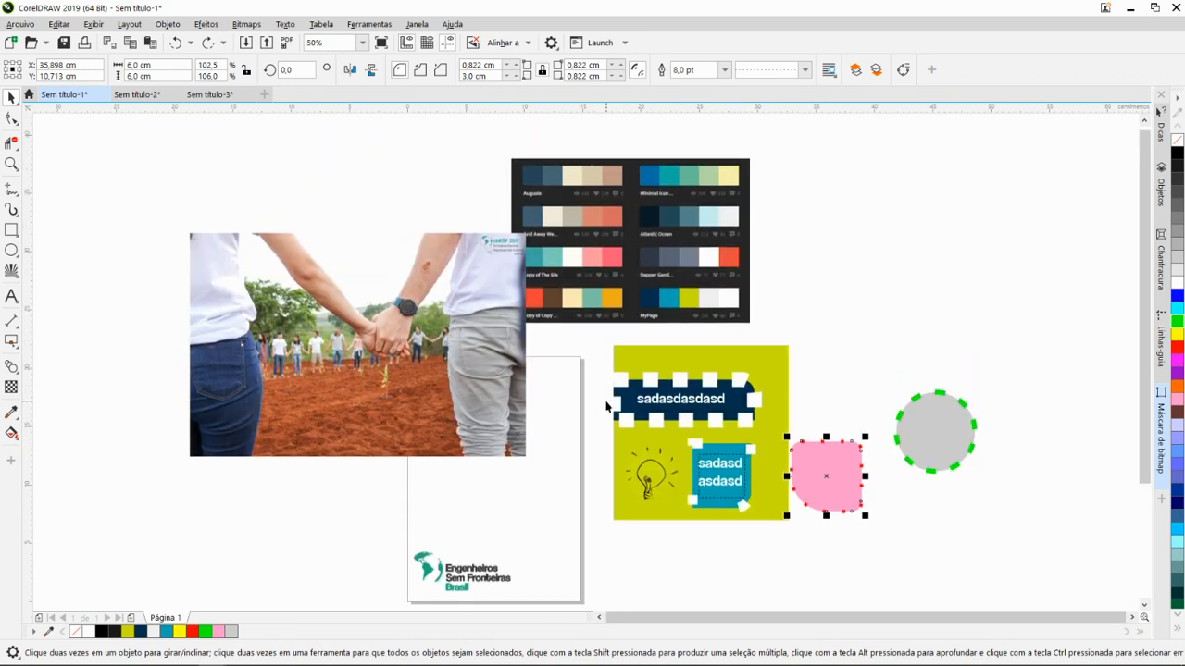
{"action": "scroll", "coordinate": [607, 405], "scroll_direction": "up", "scroll_amount": 1}
{"action": "scroll", "coordinate": [606, 408], "scroll_direction": "down", "scroll_amount": 3}
{"action": "scroll", "coordinate": [608, 416], "scroll_direction": "up", "scroll_amount": 2}
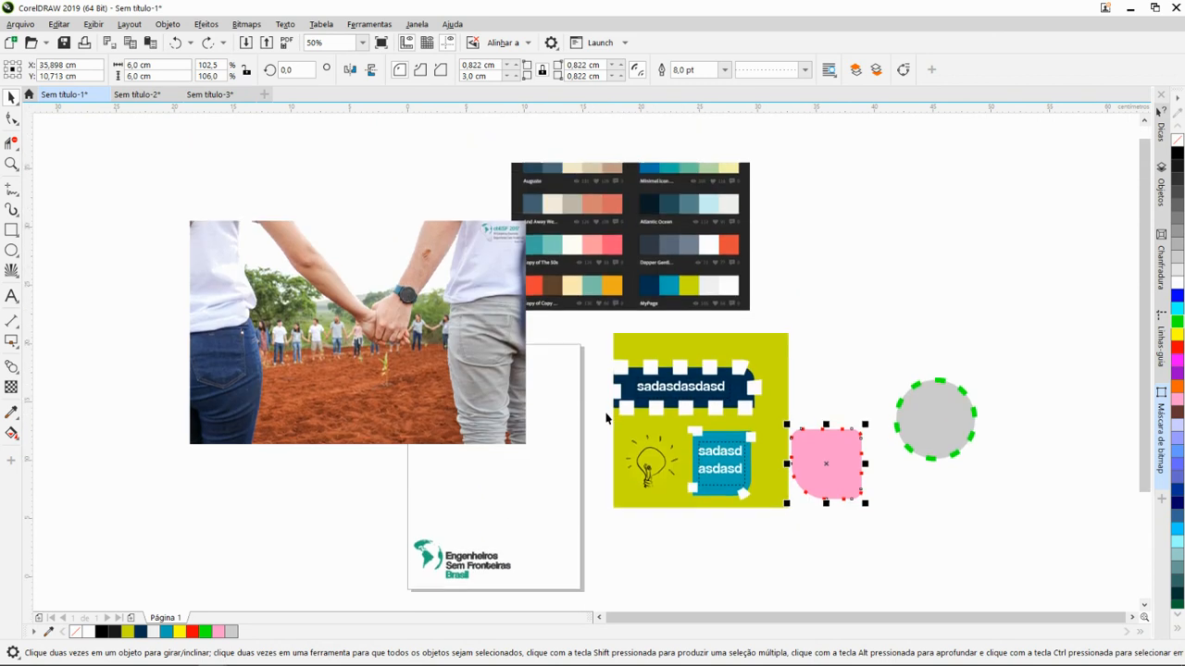
{"action": "scroll", "coordinate": [606, 418], "scroll_direction": "up", "scroll_amount": 1}
{"action": "scroll", "coordinate": [603, 423], "scroll_direction": "down", "scroll_amount": 5}
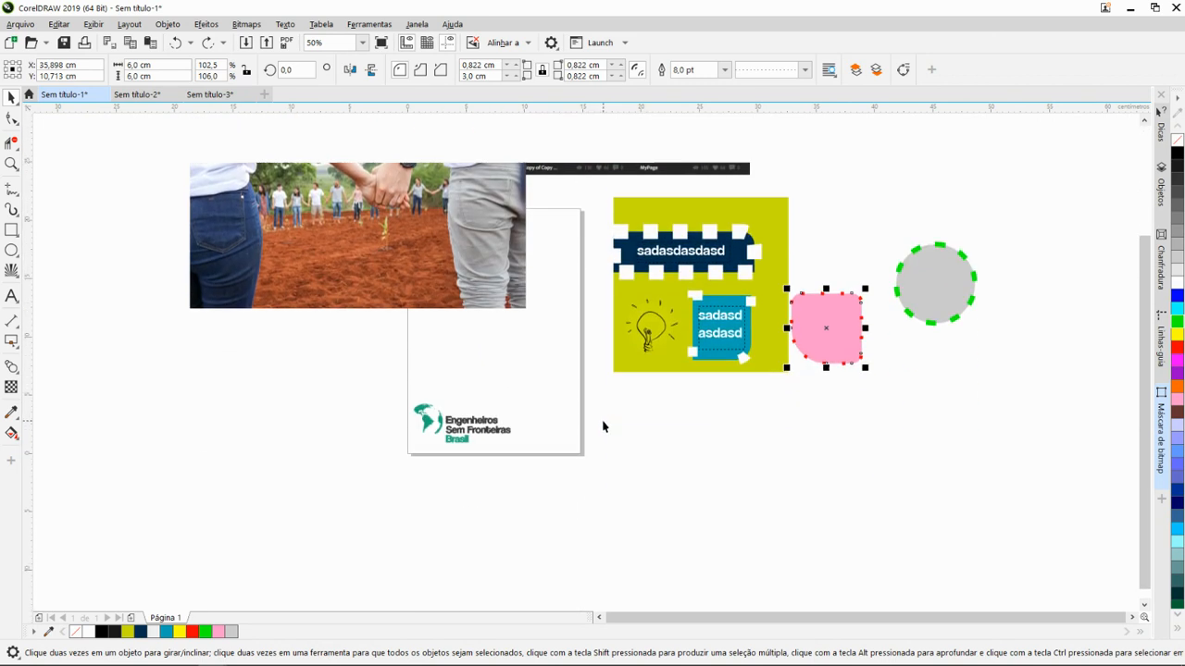
{"action": "scroll", "coordinate": [603, 426], "scroll_direction": "up", "scroll_amount": 5}
{"action": "scroll", "coordinate": [601, 428], "scroll_direction": "down", "scroll_amount": 4}
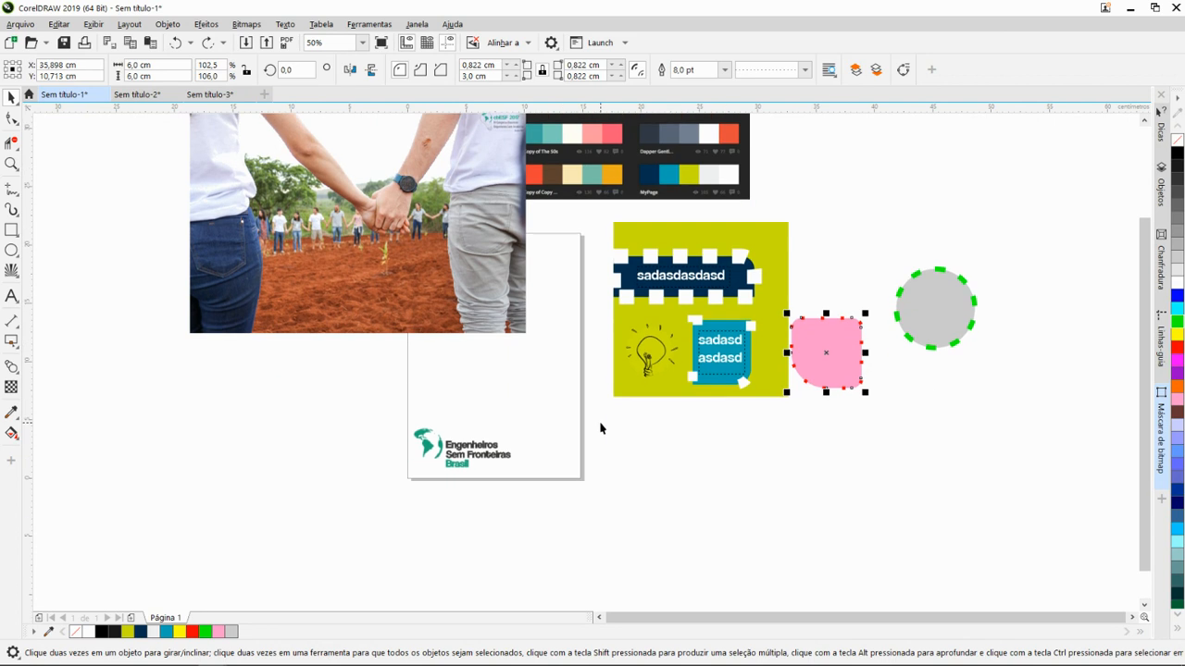
{"action": "scroll", "coordinate": [600, 428], "scroll_direction": "down", "scroll_amount": 1}
{"action": "scroll", "coordinate": [599, 428], "scroll_direction": "up", "scroll_amount": 5}
- Scroll the drawing area sideways in both directions to demonstrate horizontal navigation
{"action": "scroll", "coordinate": [600, 426], "scroll_direction": "right", "scroll_amount": 1}
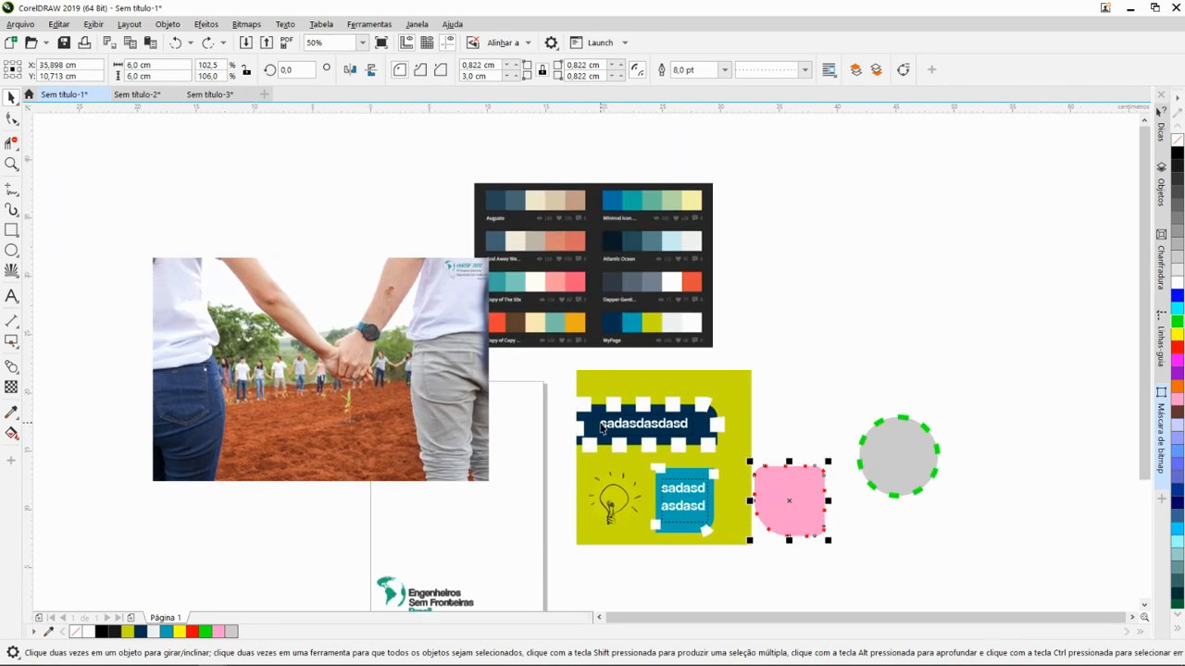
{"action": "scroll", "coordinate": [599, 428], "scroll_direction": "right", "scroll_amount": 2}
{"action": "scroll", "coordinate": [600, 428], "scroll_direction": "left", "scroll_amount": 7}
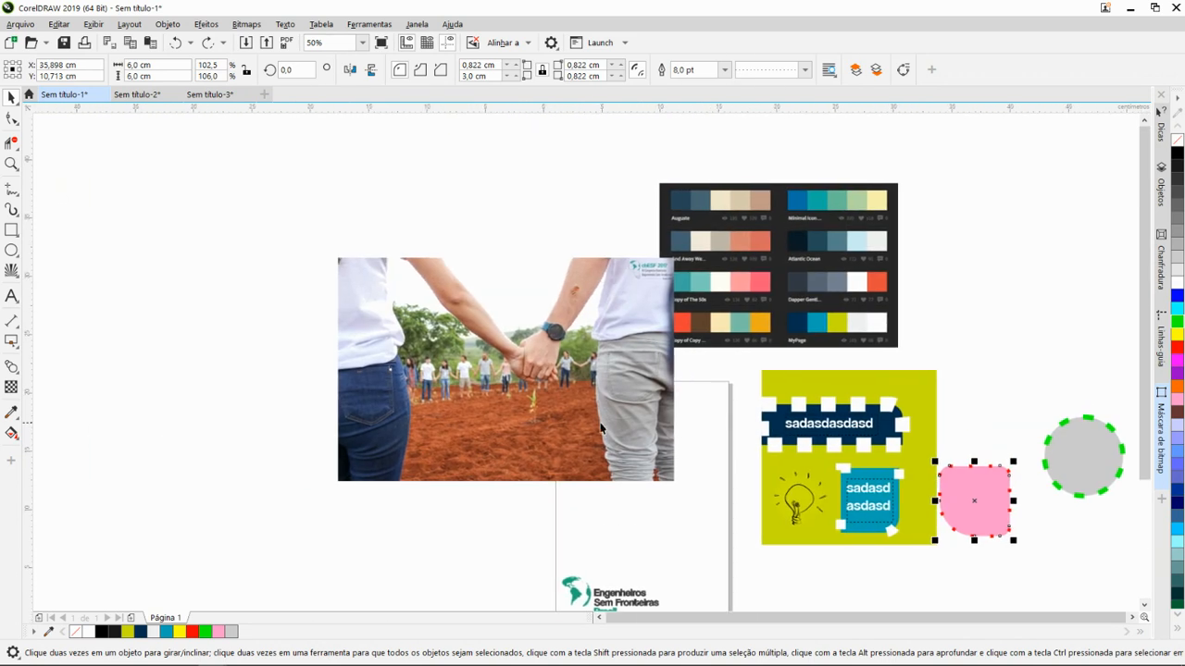
{"action": "scroll", "coordinate": [600, 428], "scroll_direction": "right", "scroll_amount": 7}
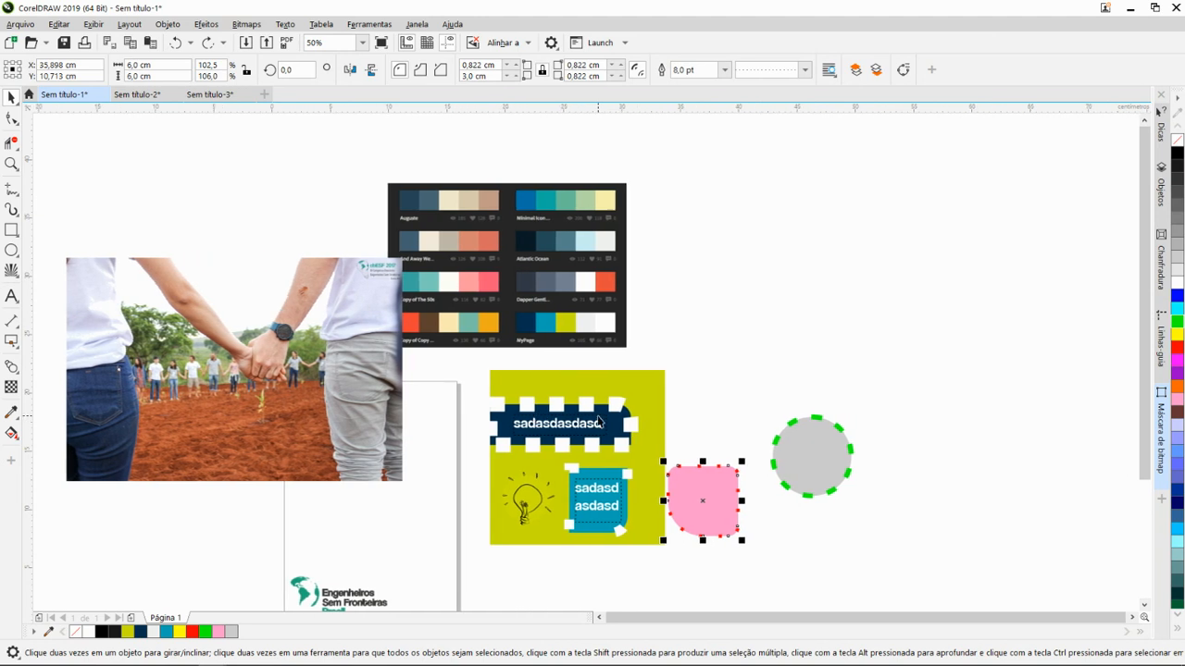
{"action": "scroll", "coordinate": [600, 423], "scroll_direction": "left", "scroll_amount": 4}
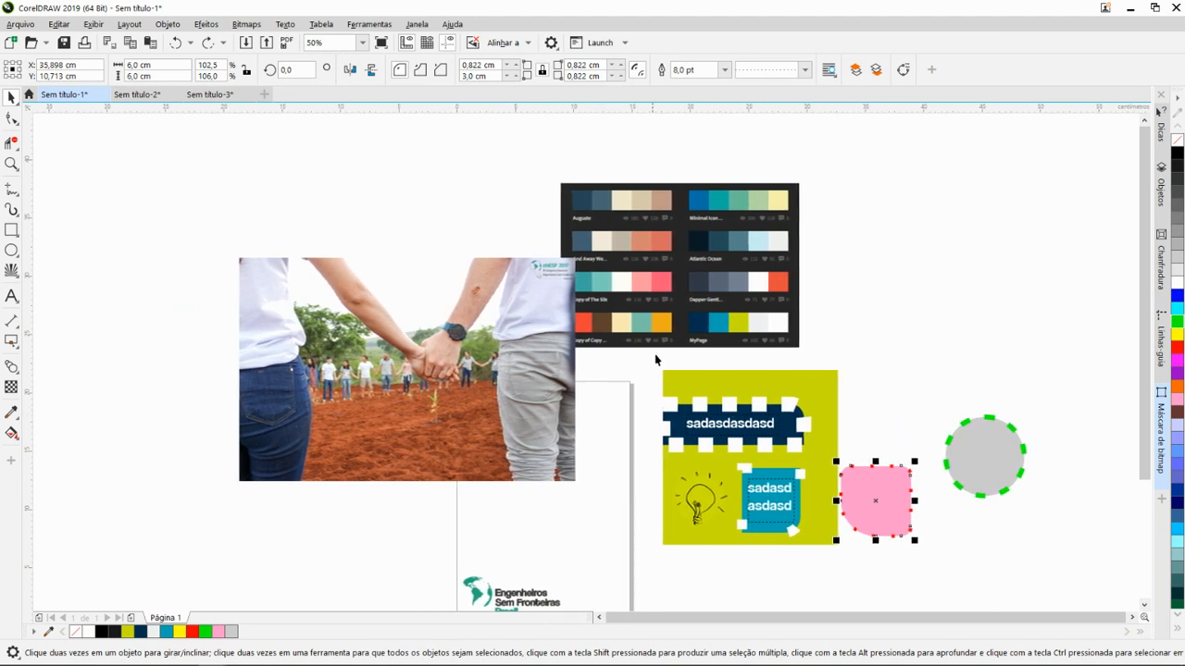
- Magnify the navy label and light bulb area of the olive-green artwork repeatedly, returning to a view of all objects
{"action": "scroll", "coordinate": [714, 483], "scroll_direction": "down", "scroll_amount": 1}
{"action": "scroll", "coordinate": [701, 493], "scroll_direction": "up", "scroll_amount": 8}
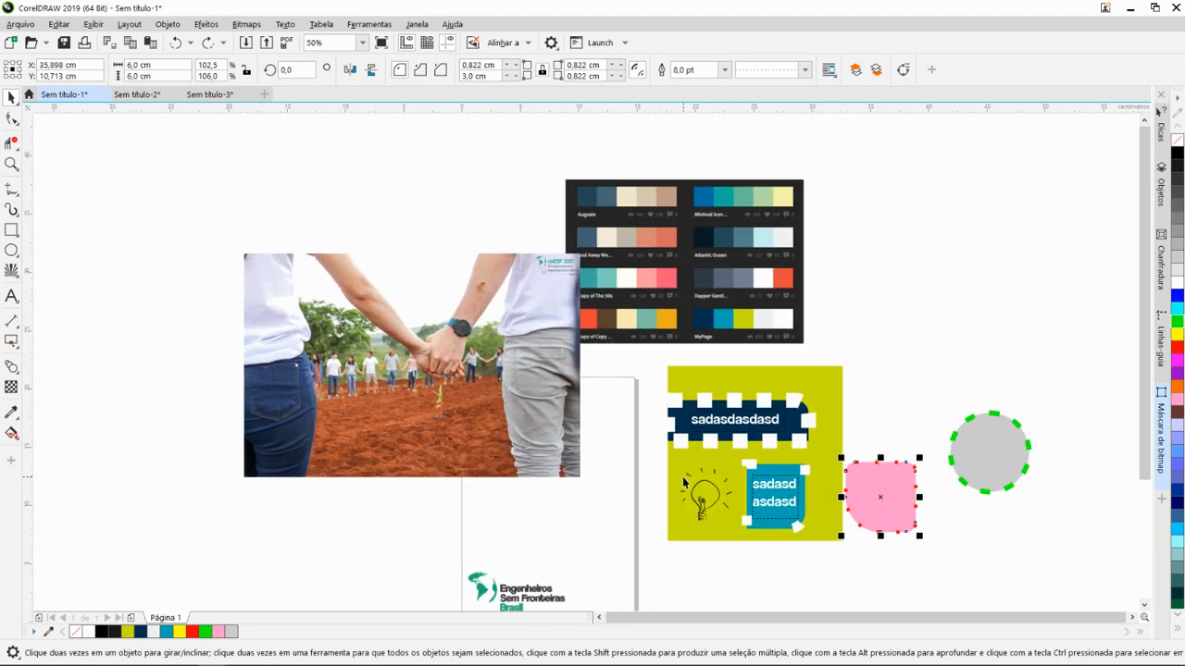
{"action": "scroll", "coordinate": [708, 447], "scroll_direction": "down", "scroll_amount": 8}
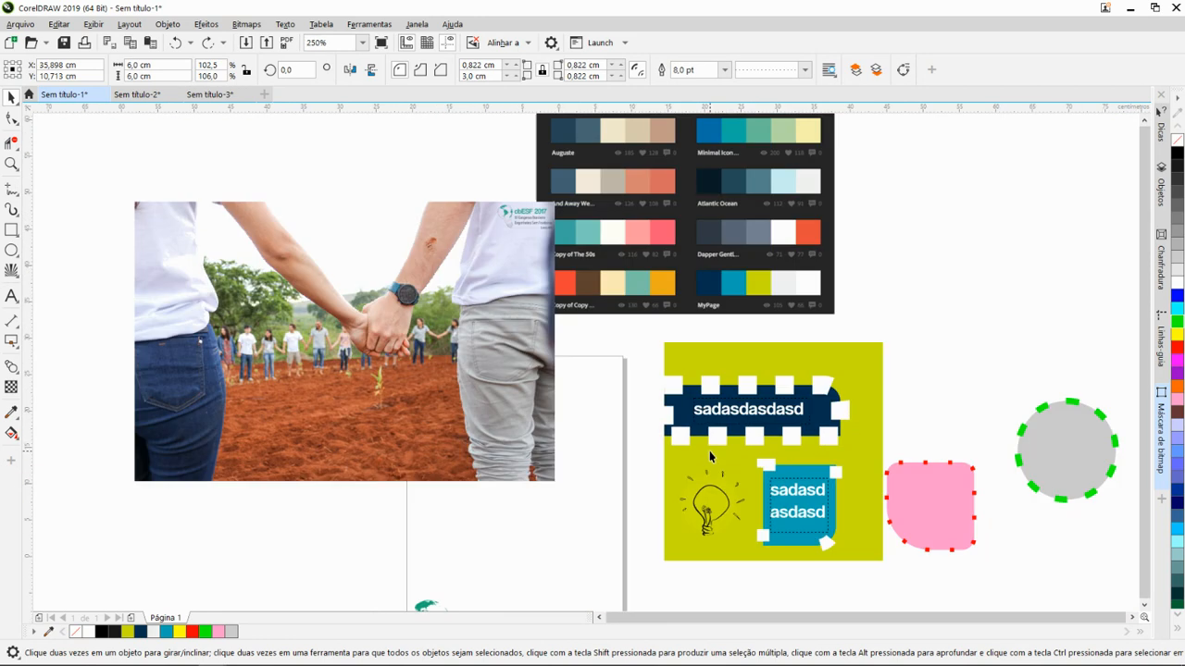
{"action": "scroll", "coordinate": [709, 451], "scroll_direction": "up", "scroll_amount": 8}
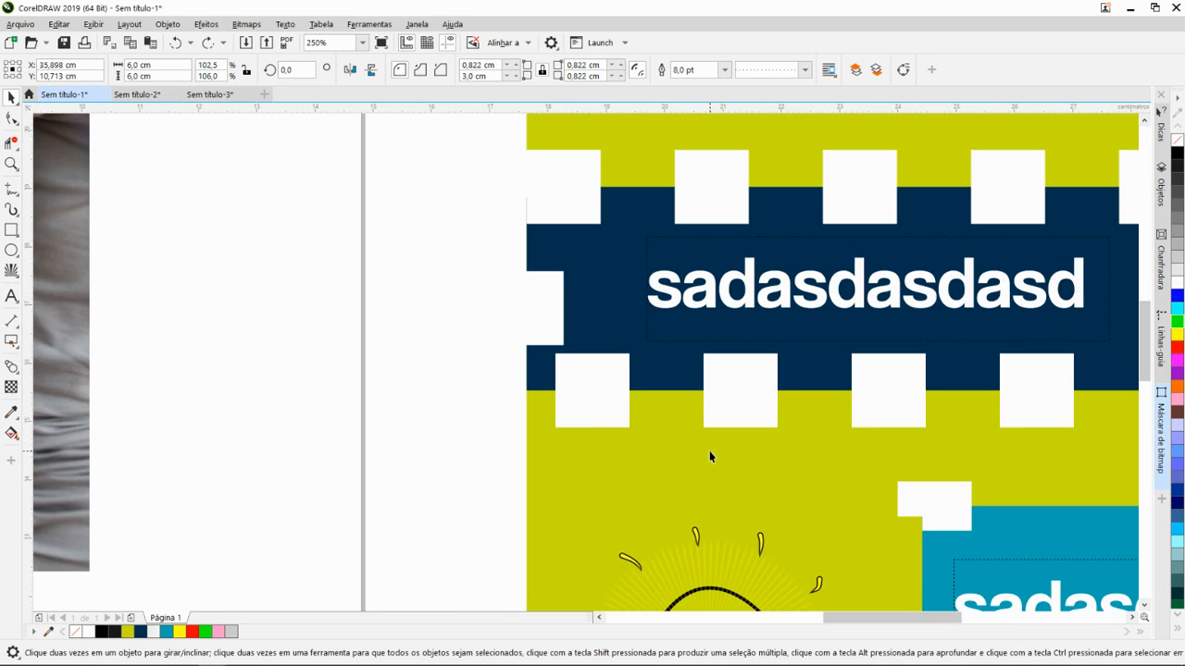
{"action": "scroll", "coordinate": [709, 450], "scroll_direction": "down", "scroll_amount": 3}
{"action": "scroll", "coordinate": [734, 450], "scroll_direction": "down", "scroll_amount": 3}
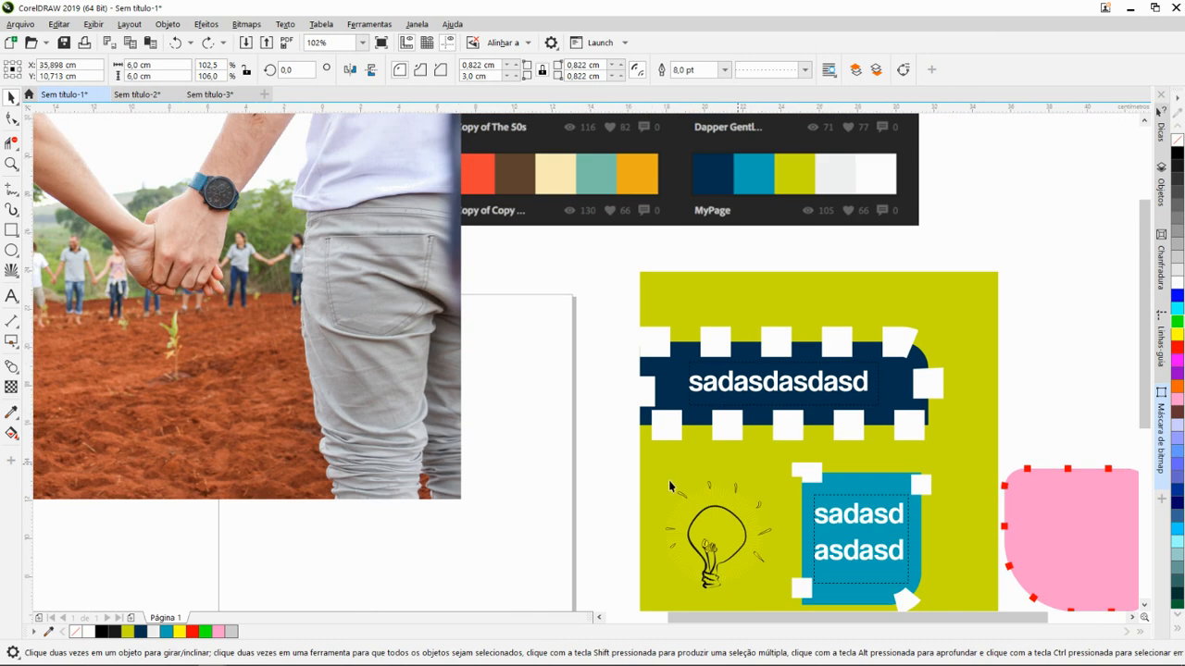
{"action": "scroll", "coordinate": [747, 481], "scroll_direction": "down", "scroll_amount": 1}
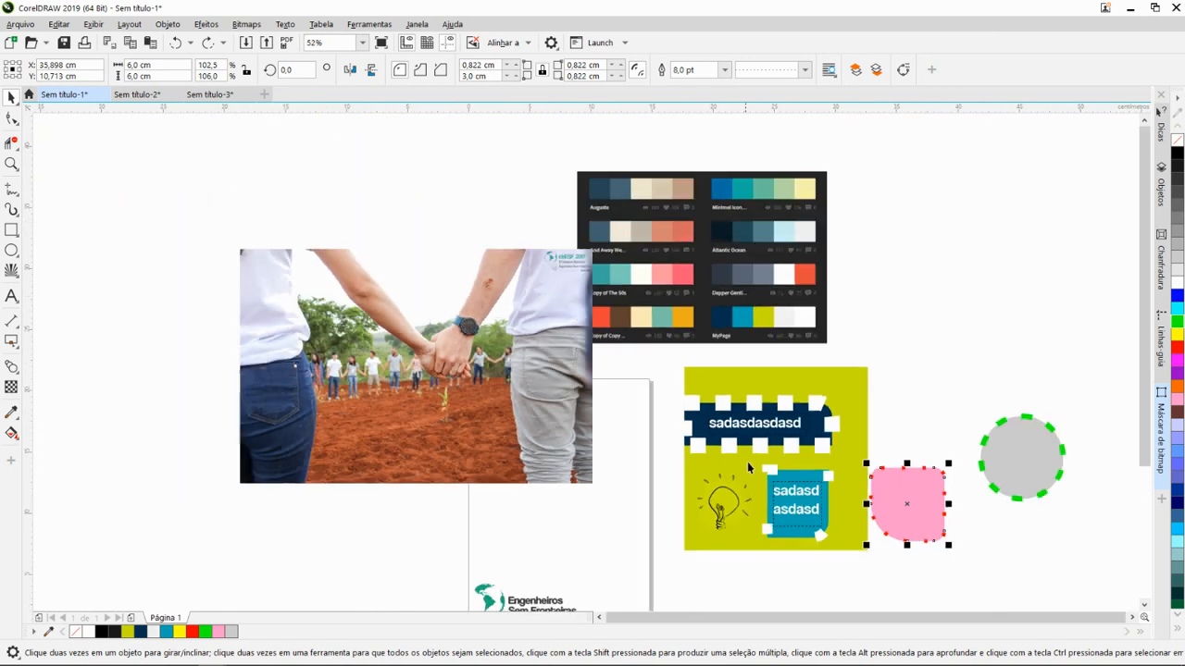
{"action": "scroll", "coordinate": [768, 501], "scroll_direction": "up", "scroll_amount": 2}
{"action": "scroll", "coordinate": [768, 501], "scroll_direction": "up", "scroll_amount": 6}
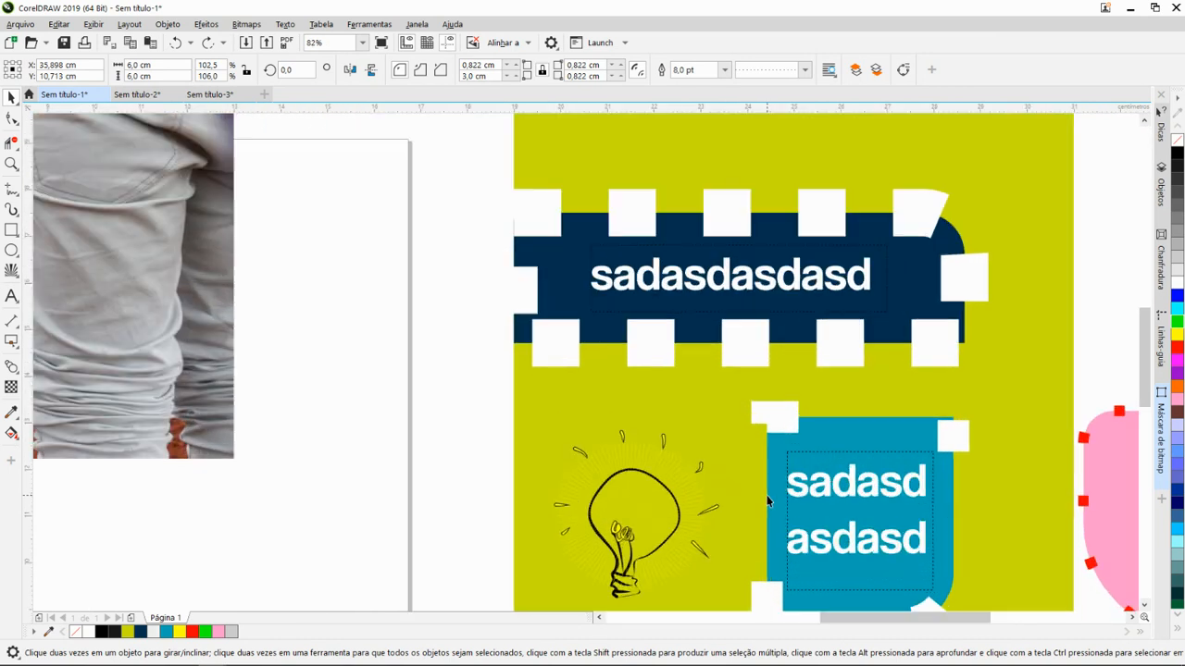
{"action": "scroll", "coordinate": [767, 501], "scroll_direction": "down", "scroll_amount": 12}
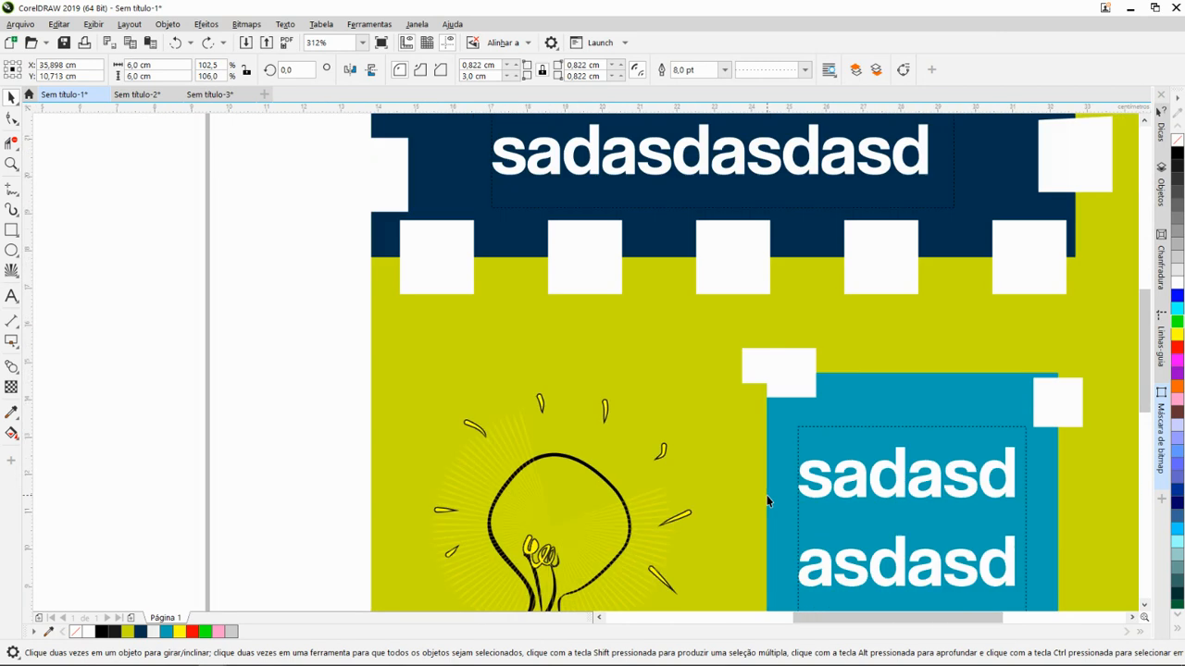
{"action": "scroll", "coordinate": [768, 500], "scroll_direction": "up", "scroll_amount": 15}
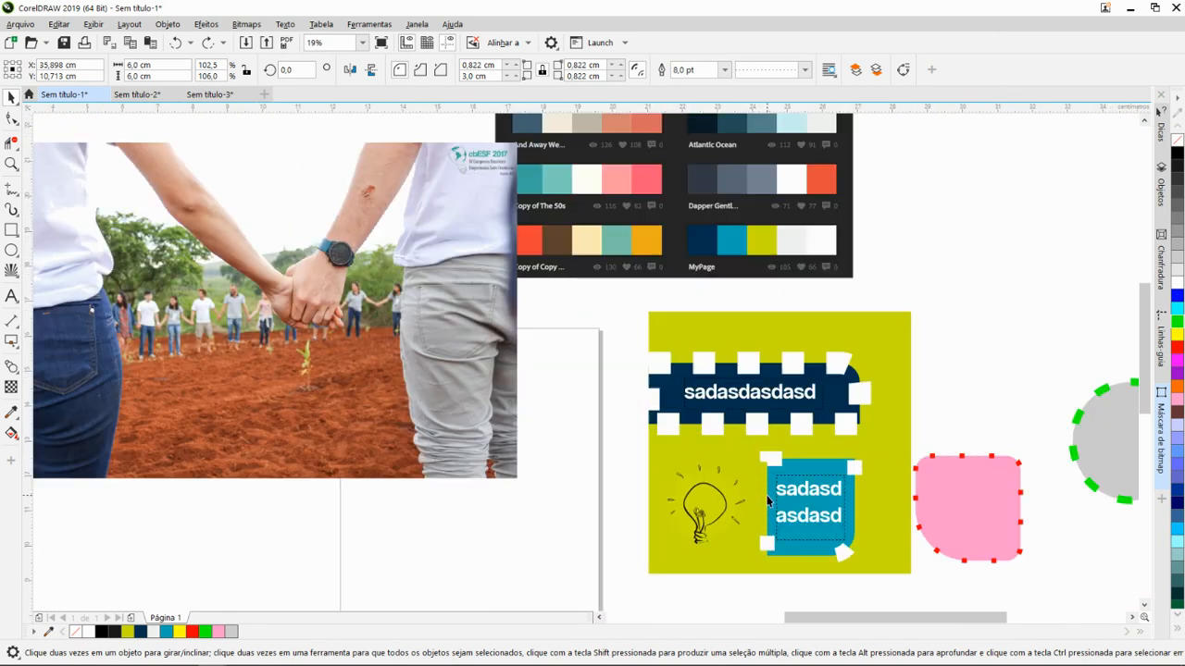
{"action": "scroll", "coordinate": [767, 501], "scroll_direction": "down", "scroll_amount": 6}
{"action": "scroll", "coordinate": [768, 501], "scroll_direction": "down", "scroll_amount": 4}
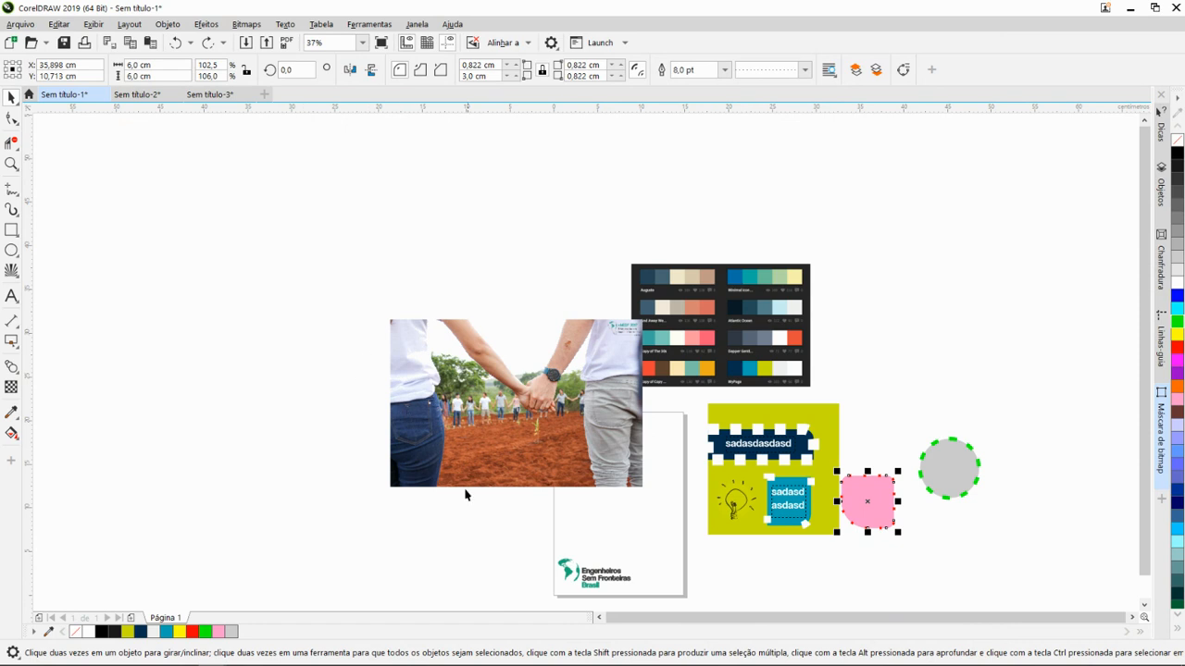
- Place a copy of the joined-hands photo slightly to the right of the original and delete that copy
{"action": "left_click", "coordinate": [350, 436]}
{"action": "scroll", "coordinate": [469, 503], "scroll_direction": "down", "scroll_amount": 2}
{"action": "scroll", "coordinate": [537, 536], "scroll_direction": "up", "scroll_amount": 2}
{"action": "left_click", "coordinate": [421, 389]}
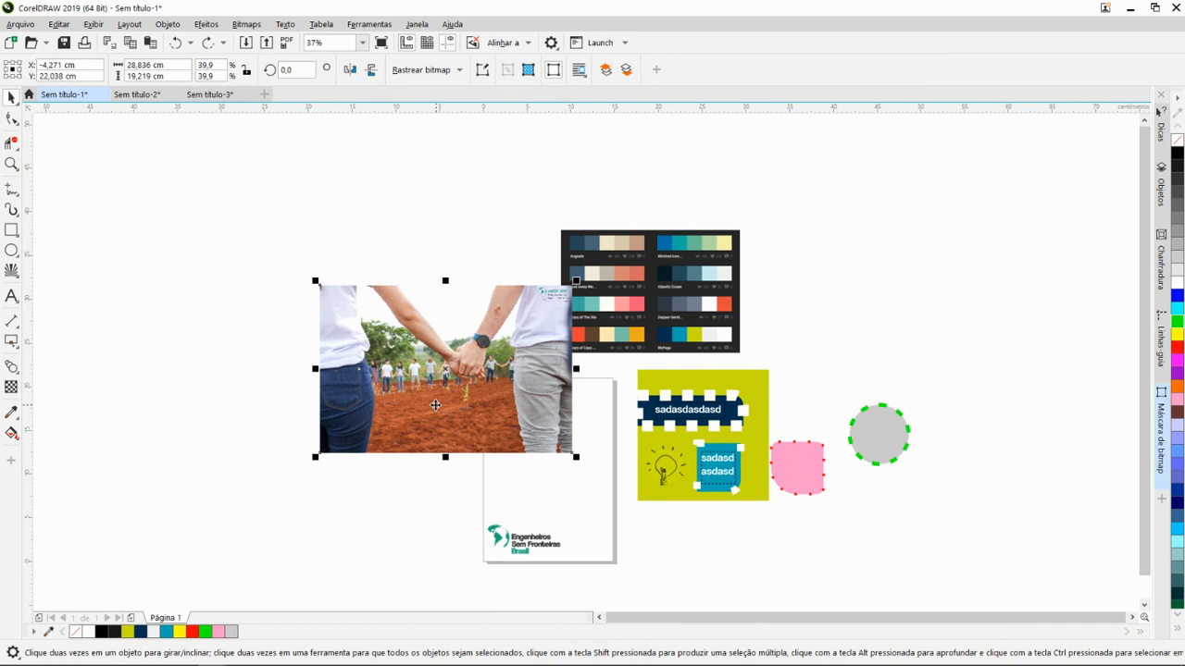
{"action": "left_click_drag", "start_coordinate": [432, 408], "coordinate": [486, 413]}
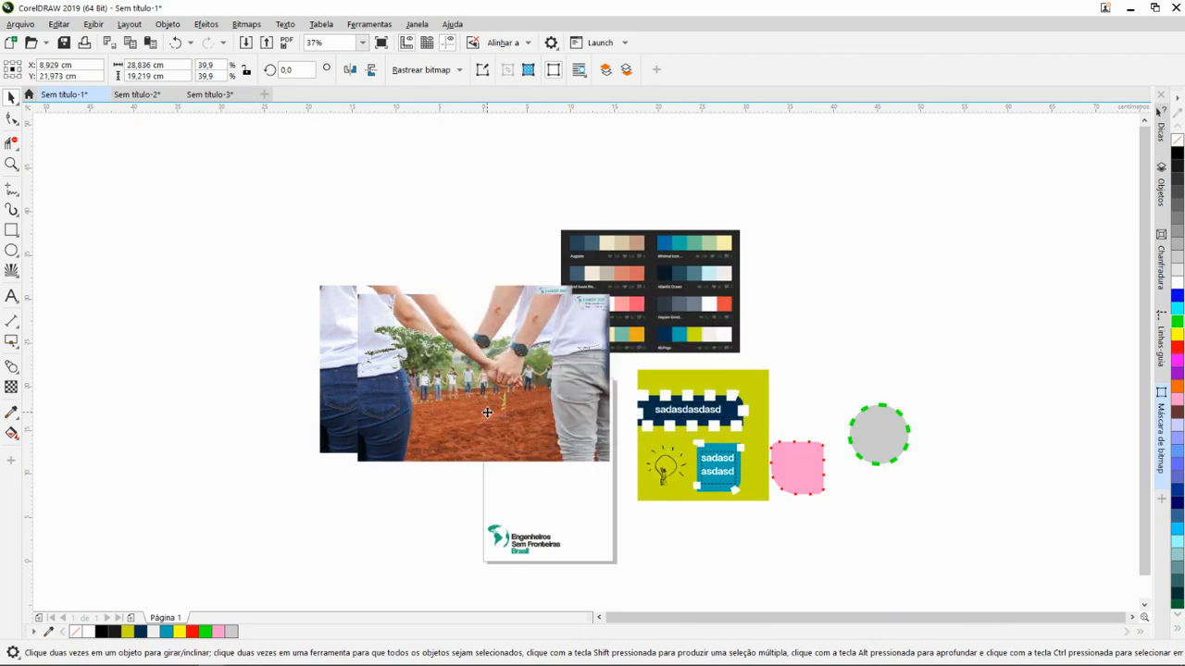
{"action": "key", "text": "Delete"}
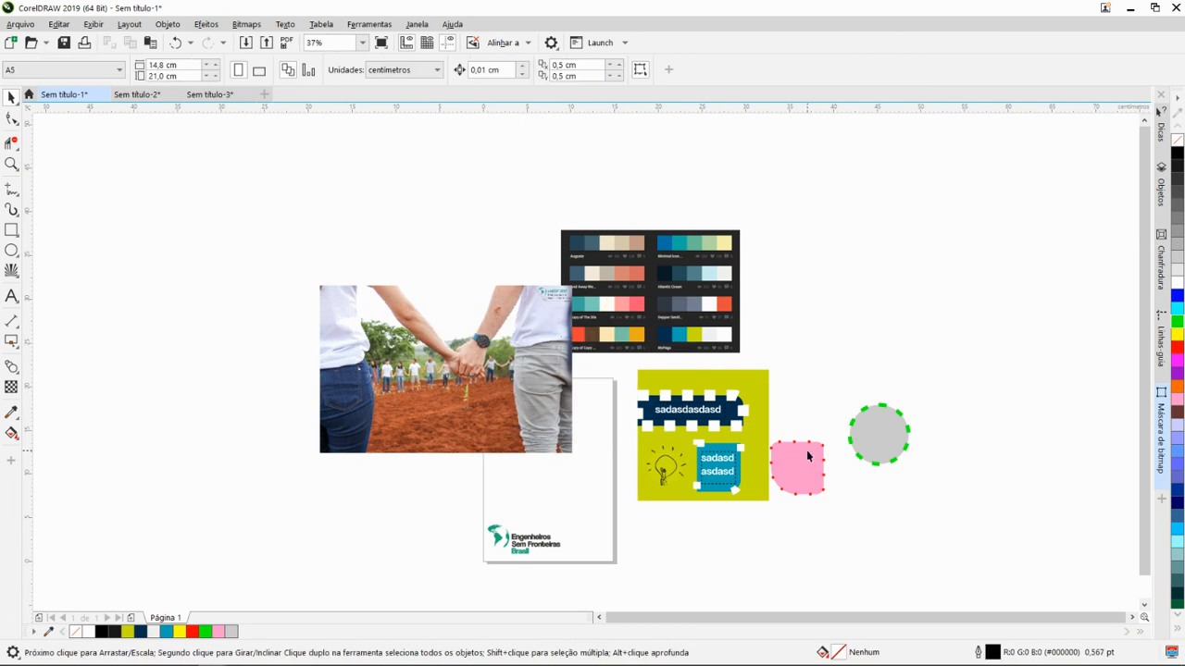
- Copy the gray dashed circle directly above itself and repeat the duplication to build a vertical column of nine circles
{"action": "left_click", "coordinate": [883, 446]}
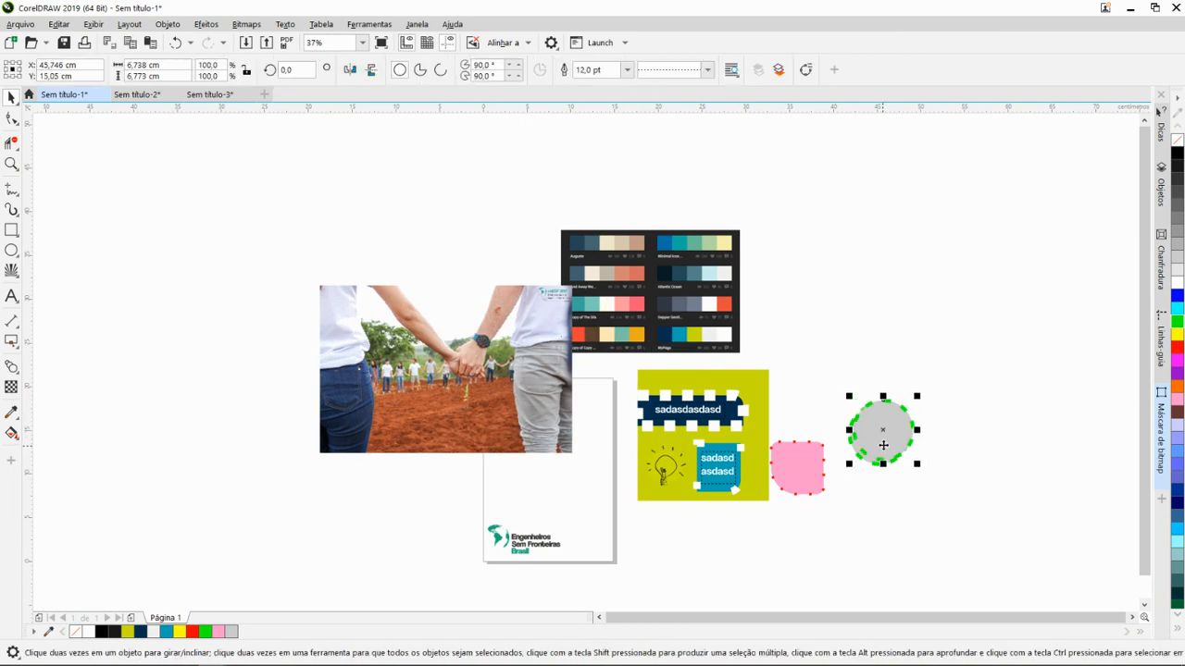
{"action": "left_click_drag", "start_coordinate": [880, 447], "coordinate": [879, 379]}
{"action": "key", "text": "ctrl+d"}
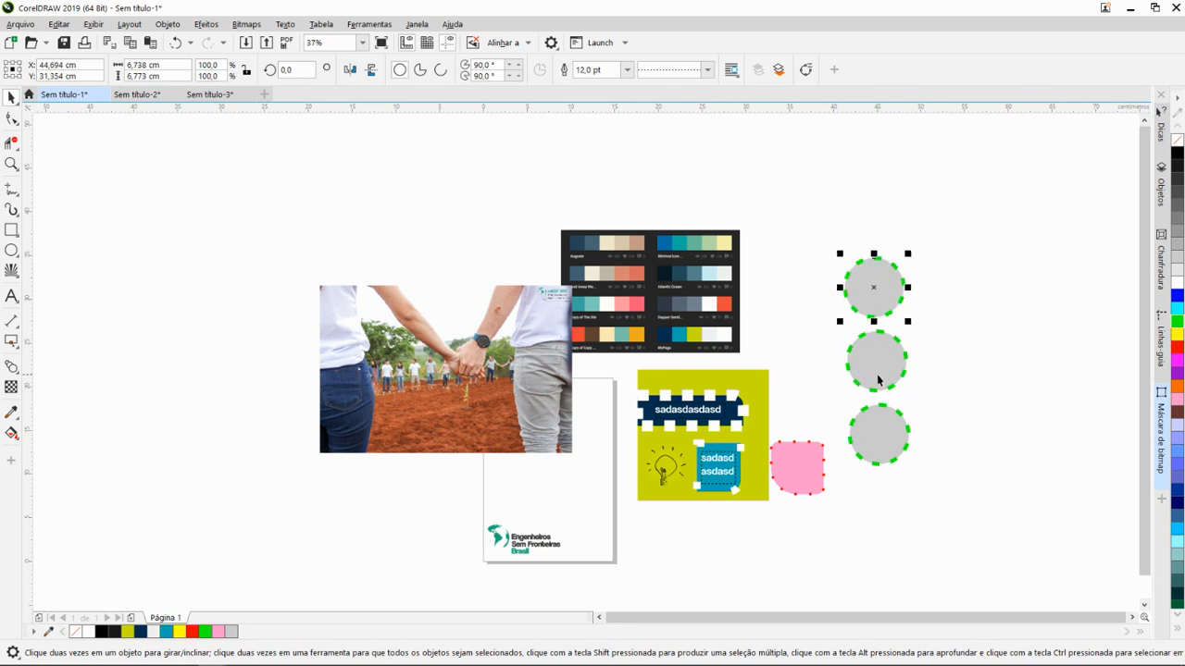
{"action": "key", "text": "ctrl+d"}
{"action": "key", "text": "ctrl+d"}
{"action": "key", "text": "ctrl+d"}
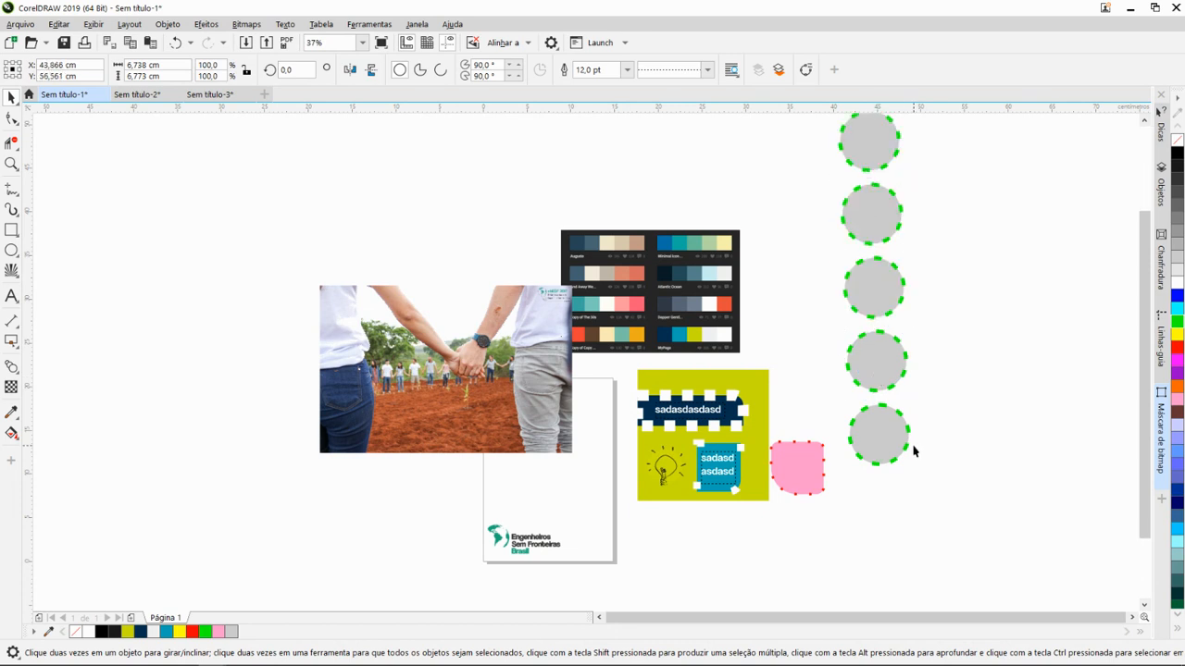
{"action": "scroll", "coordinate": [913, 454], "scroll_direction": "down", "scroll_amount": 2}
{"action": "key", "text": "ctrl+d"}
{"action": "key", "text": "ctrl+d"}
{"action": "key", "text": "ctrl+d"}
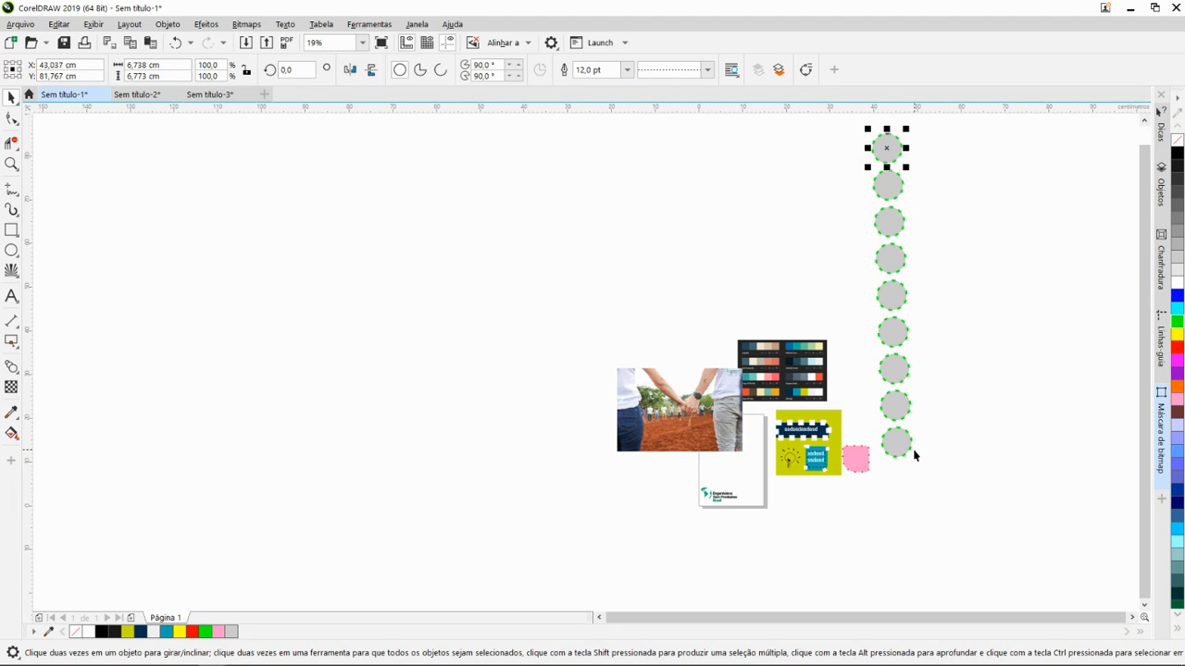
- Undo all the circle duplications so only the original gray circle is left
{"action": "key", "text": "ctrl+z"}
{"action": "key", "text": "ctrl+z"}
{"action": "key", "text": "ctrl+z"}
{"action": "key", "text": "ctrl+z"}
{"action": "key", "text": "ctrl+z"}
{"action": "key", "text": "ctrl+z"}
{"action": "key", "text": "ctrl+z"}
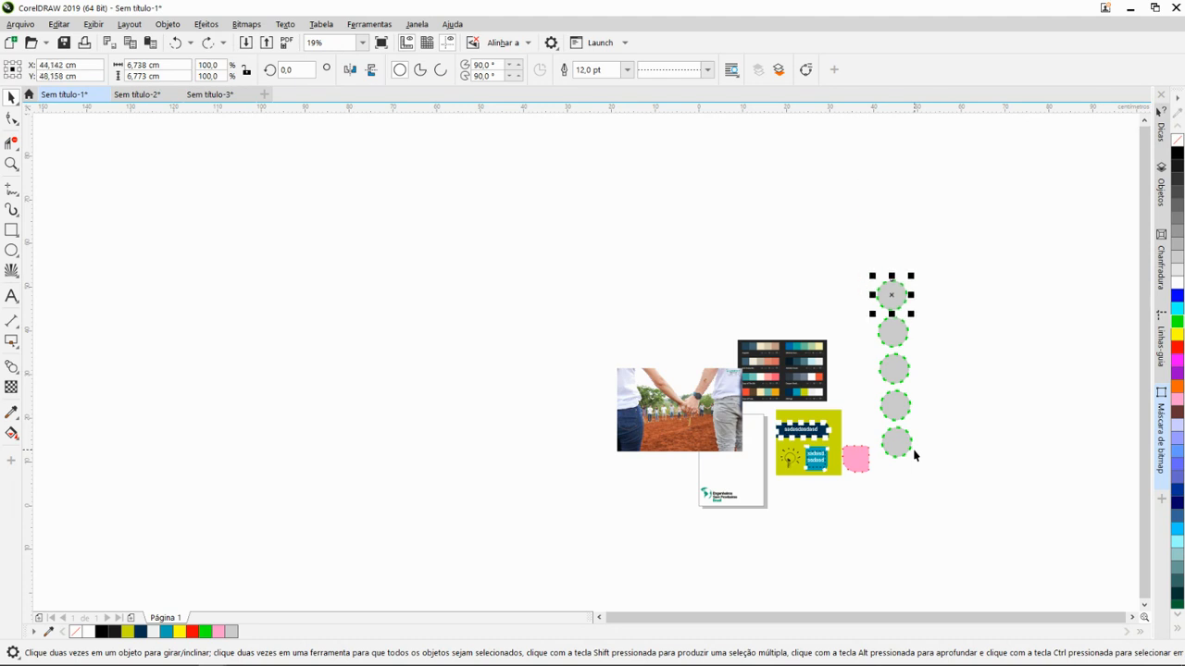
{"action": "key", "text": "ctrl+z"}
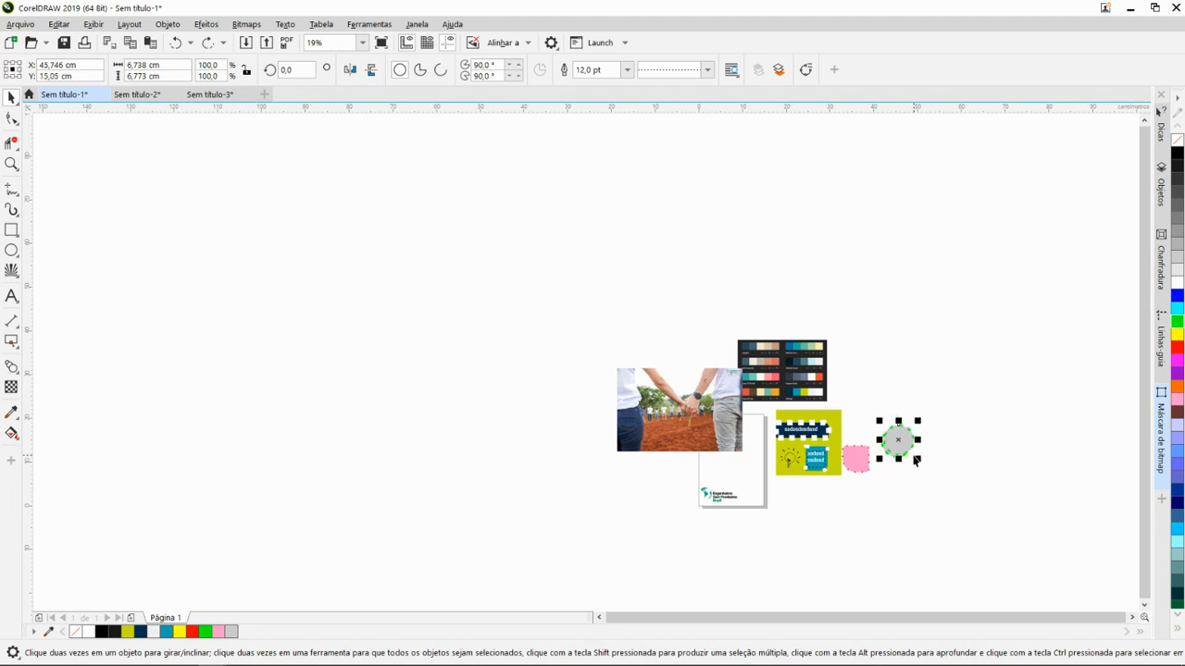
{"action": "scroll", "coordinate": [912, 459], "scroll_direction": "up", "scroll_amount": 6}
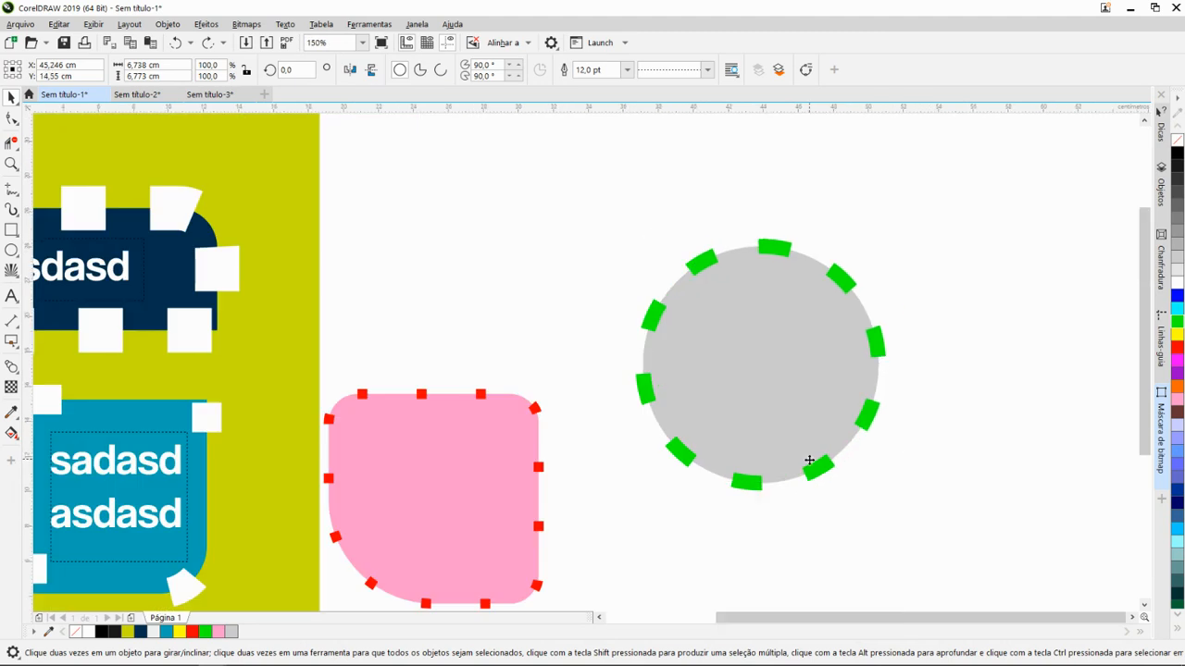
{"action": "scroll", "coordinate": [812, 466], "scroll_direction": "down", "scroll_amount": 4}
- Place a copy of the gray circle diagonally up to its right and repeat that copy three times
{"action": "left_click_drag", "start_coordinate": [779, 462], "coordinate": [821, 416]}
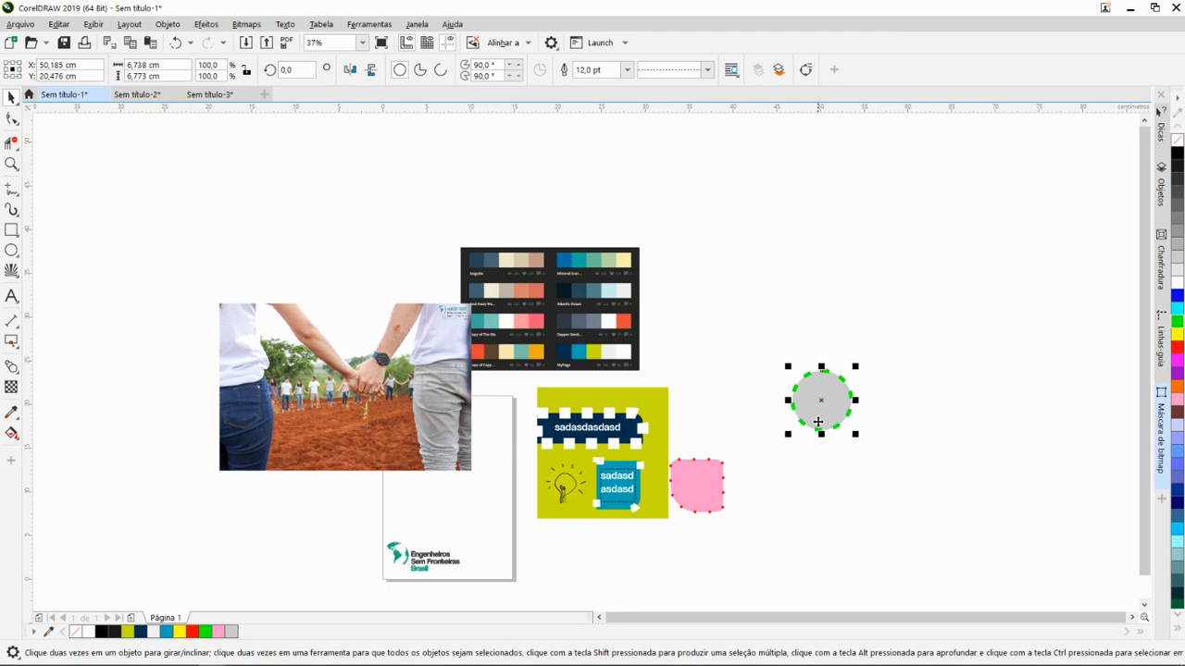
{"action": "key", "text": "ctrl+z"}
{"action": "left_click_drag", "start_coordinate": [783, 455], "coordinate": [829, 407]}
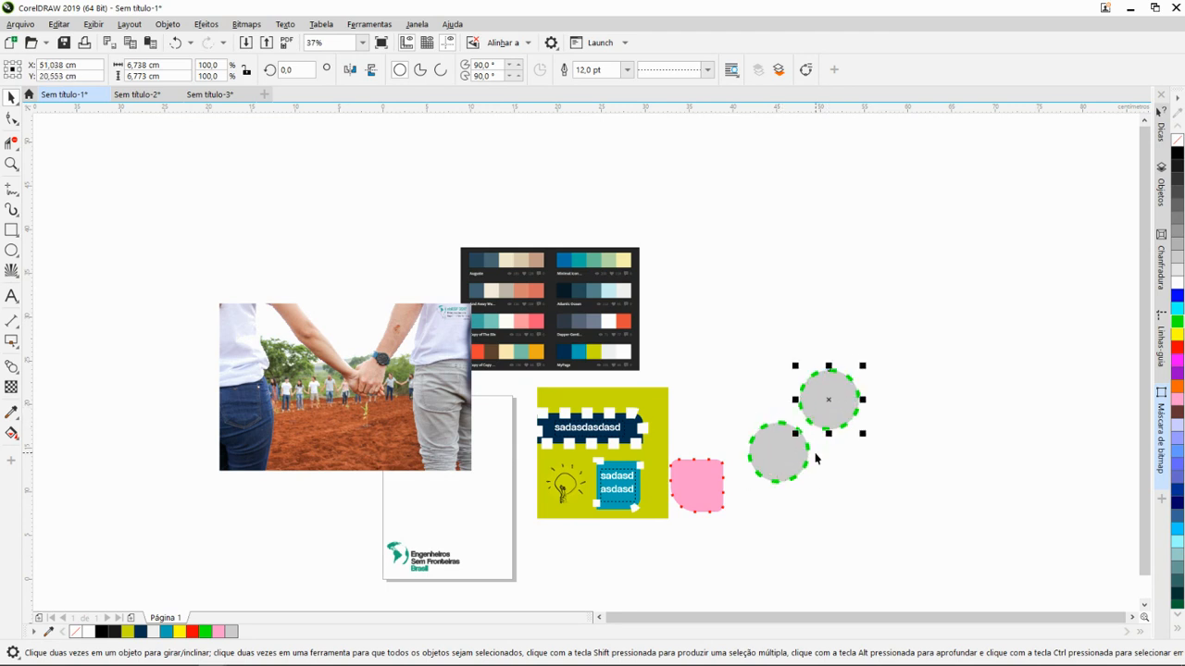
{"action": "key", "text": "ctrl+r"}
{"action": "key", "text": "ctrl+r"}
{"action": "key", "text": "ctrl+r"}
{"action": "scroll", "coordinate": [827, 465], "scroll_direction": "down", "scroll_amount": 2}
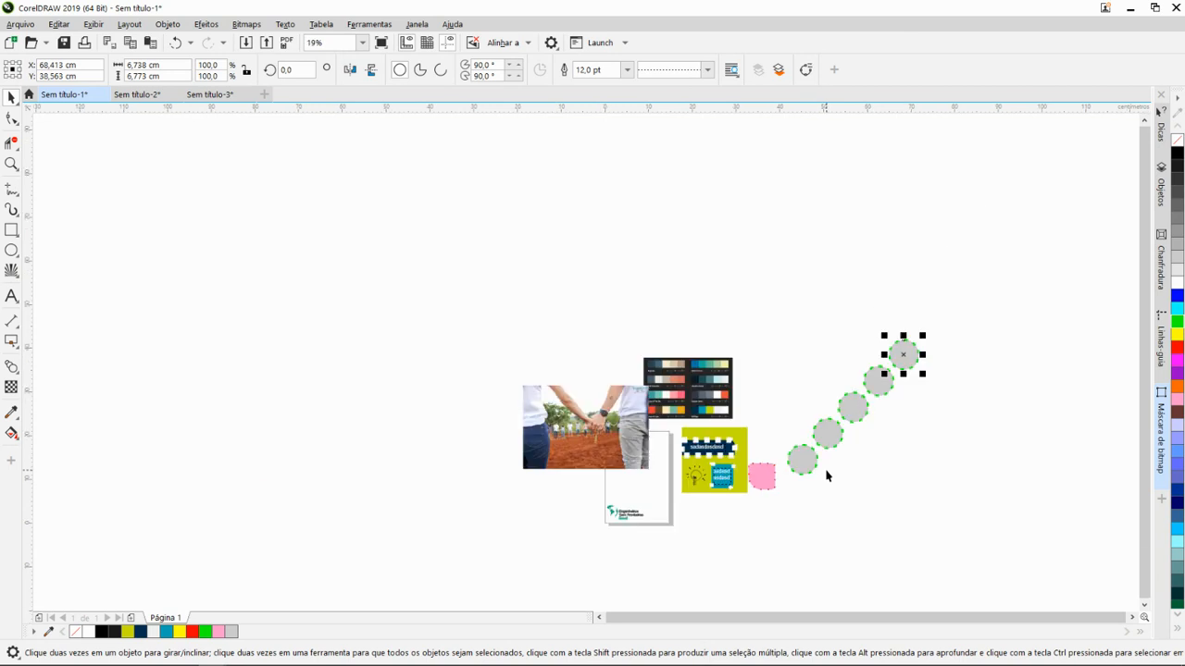
- Select all five gray circles in the diagonal row with a selection marquee, and clear the selection
{"action": "scroll", "coordinate": [832, 465], "scroll_direction": "up", "scroll_amount": 2}
{"action": "left_click_drag", "start_coordinate": [669, 141], "coordinate": [873, 351]}
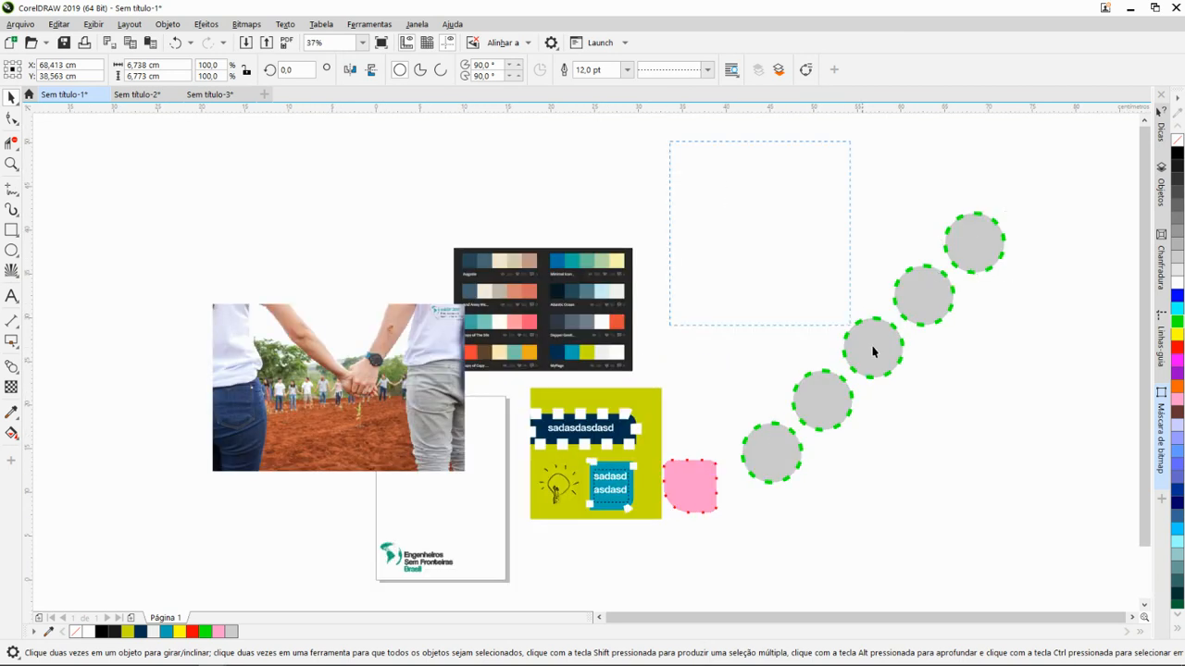
{"action": "left_click_drag", "start_coordinate": [1031, 516], "coordinate": [1045, 532]}
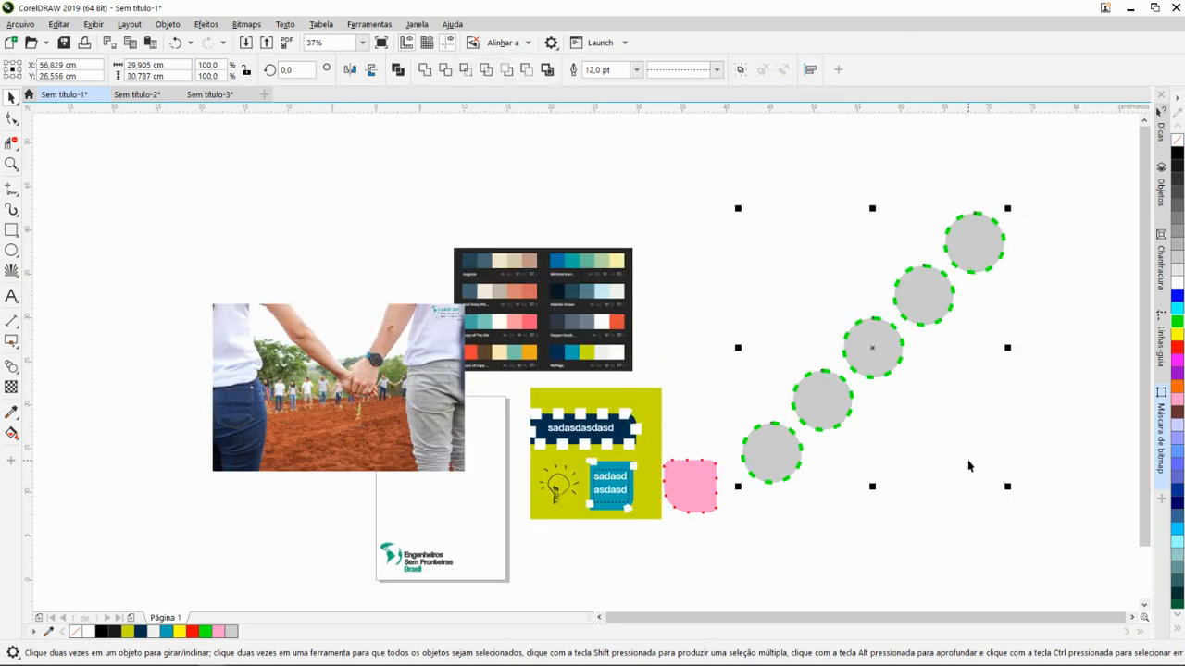
{"action": "left_click", "coordinate": [434, 161]}
{"action": "scroll", "coordinate": [761, 401], "scroll_direction": "down", "scroll_amount": 2}
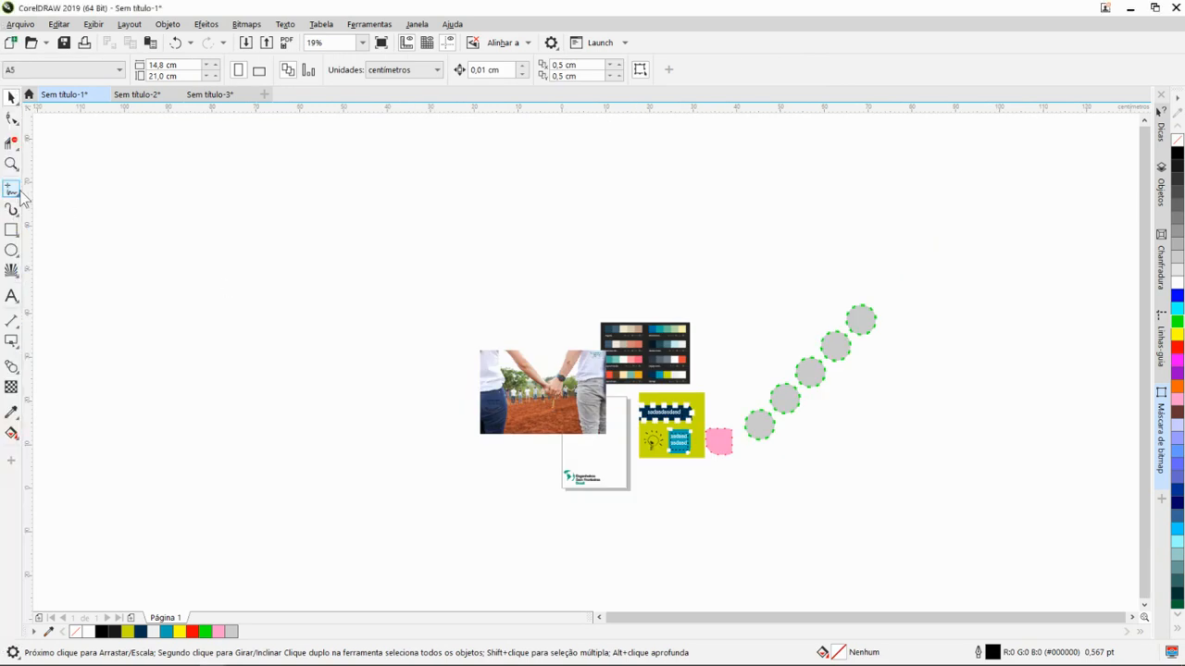
{"action": "left_click", "coordinate": [16, 171]}
{"action": "left_click", "coordinate": [11, 191]}
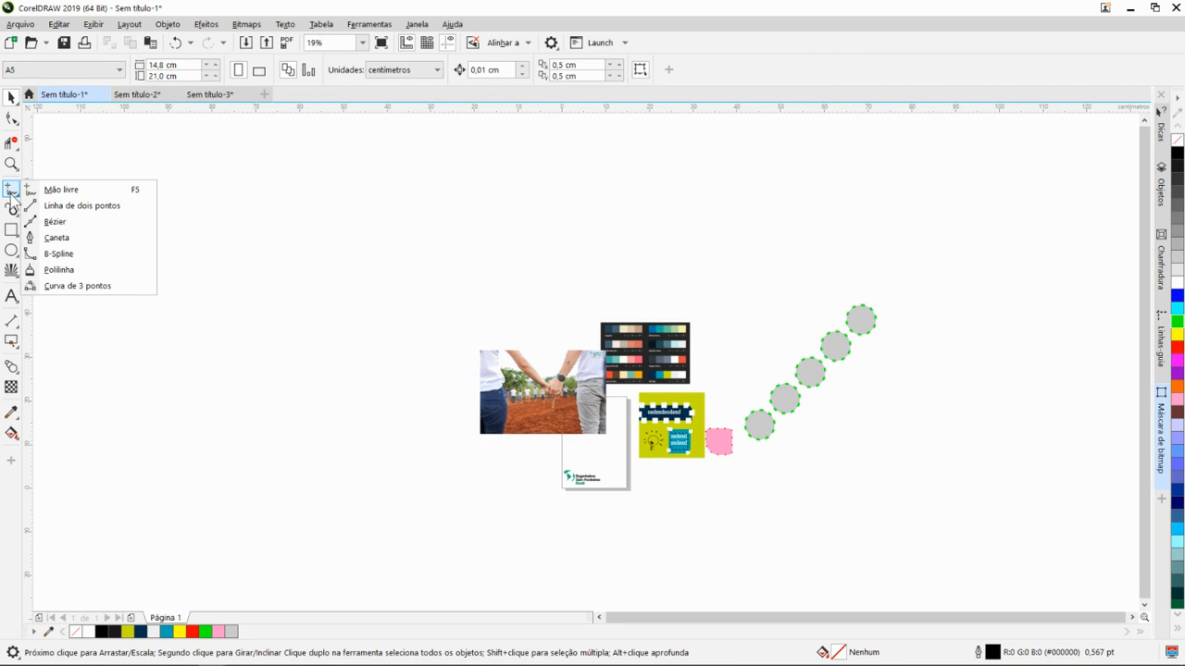
{"action": "left_click", "coordinate": [243, 194]}
- Pan the drawing area by grabbing it to demonstrate free movement around the document
{"action": "left_click_drag", "start_coordinate": [323, 307], "coordinate": [356, 260]}
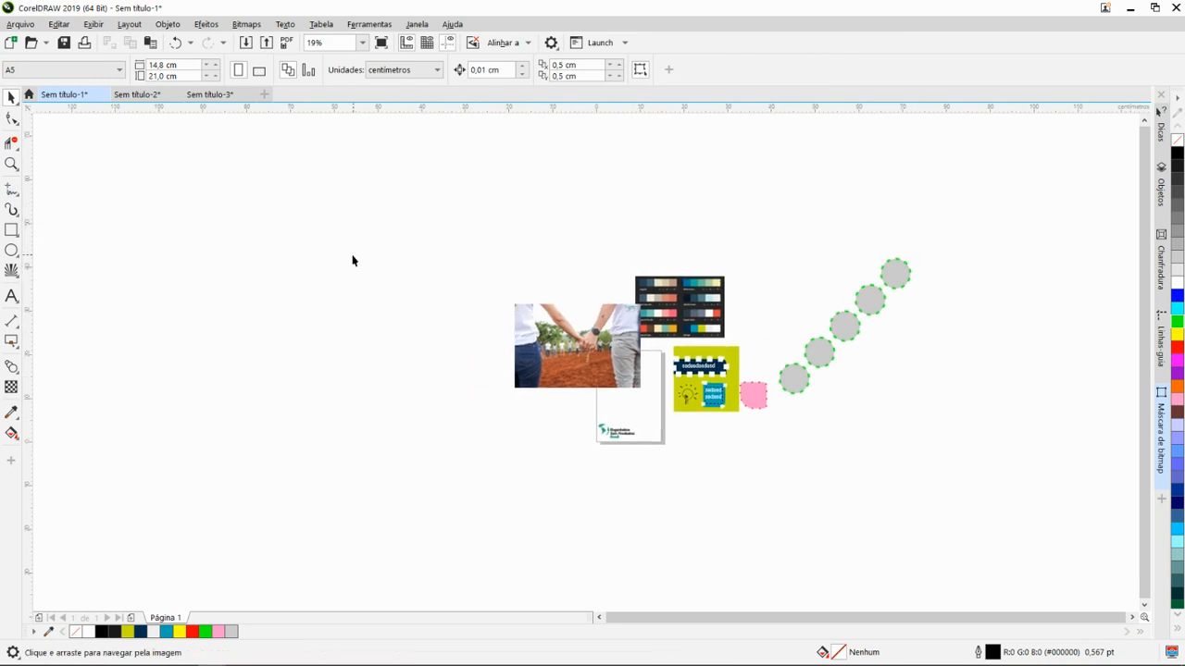
{"action": "left_click_drag", "start_coordinate": [554, 329], "coordinate": [515, 328]}
{"action": "left_click_drag", "start_coordinate": [468, 279], "coordinate": [382, 270]}
- Zoom in and out repeatedly around the photo and the color palette image to demonstrate changing the magnification
{"action": "scroll", "coordinate": [550, 353], "scroll_direction": "up", "scroll_amount": 2}
{"action": "mouse_move", "coordinate": [534, 346]}
{"action": "left_mouse_down"}
{"action": "mouse_move", "coordinate": [477, 318]}
{"action": "mouse_move", "coordinate": [571, 309]}
{"action": "mouse_move", "coordinate": [638, 365]}
{"action": "mouse_move", "coordinate": [630, 338]}
{"action": "mouse_move", "coordinate": [735, 344]}
{"action": "mouse_move", "coordinate": [550, 344]}
{"action": "left_mouse_up"}
{"action": "scroll", "coordinate": [558, 339], "scroll_direction": "down", "scroll_amount": 2}
{"action": "scroll", "coordinate": [546, 309], "scroll_direction": "up", "scroll_amount": 2}
{"action": "scroll", "coordinate": [610, 334], "scroll_direction": "down", "scroll_amount": 2}
{"action": "scroll", "coordinate": [620, 338], "scroll_direction": "up", "scroll_amount": 2}
{"action": "scroll", "coordinate": [553, 372], "scroll_direction": "down", "scroll_amount": 2}
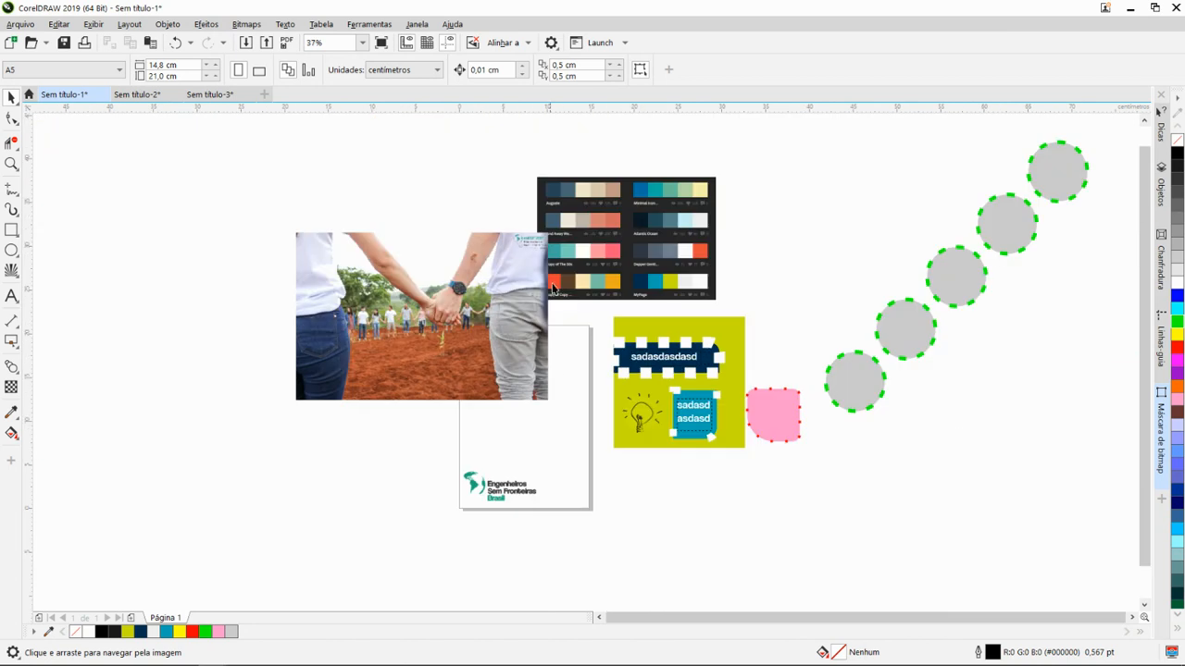
{"action": "scroll", "coordinate": [554, 296], "scroll_direction": "up", "scroll_amount": 2}
{"action": "scroll", "coordinate": [554, 340], "scroll_direction": "down", "scroll_amount": 2}
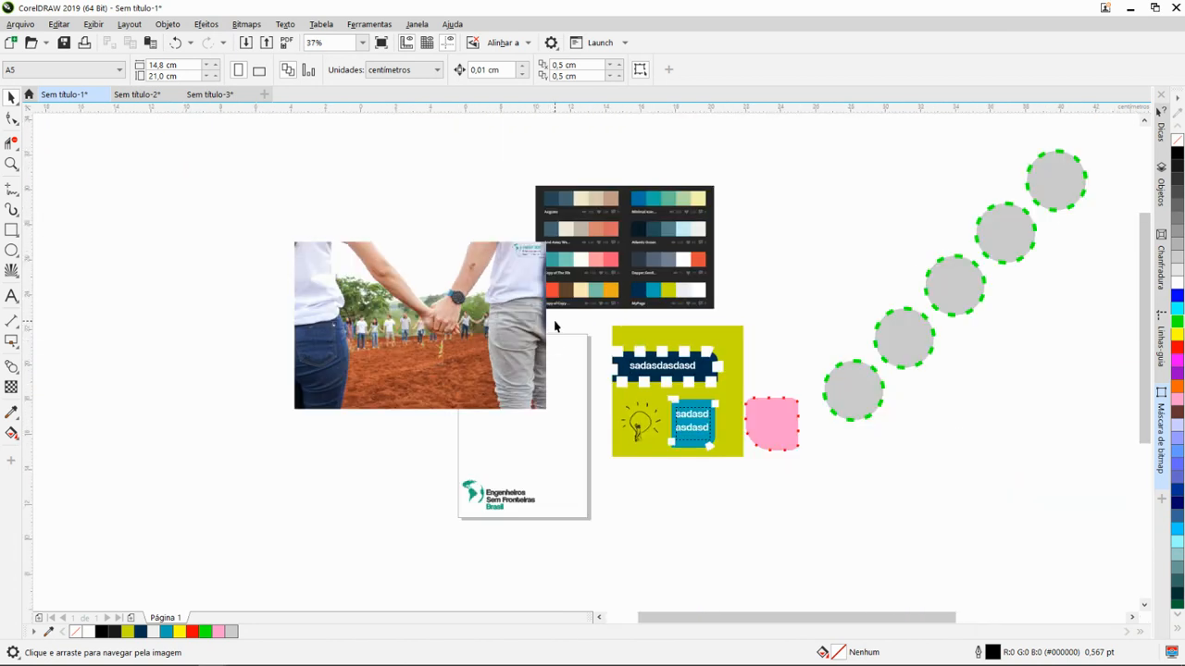
{"action": "scroll", "coordinate": [555, 326], "scroll_direction": "up", "scroll_amount": 2}
{"action": "scroll", "coordinate": [556, 363], "scroll_direction": "down", "scroll_amount": 2}
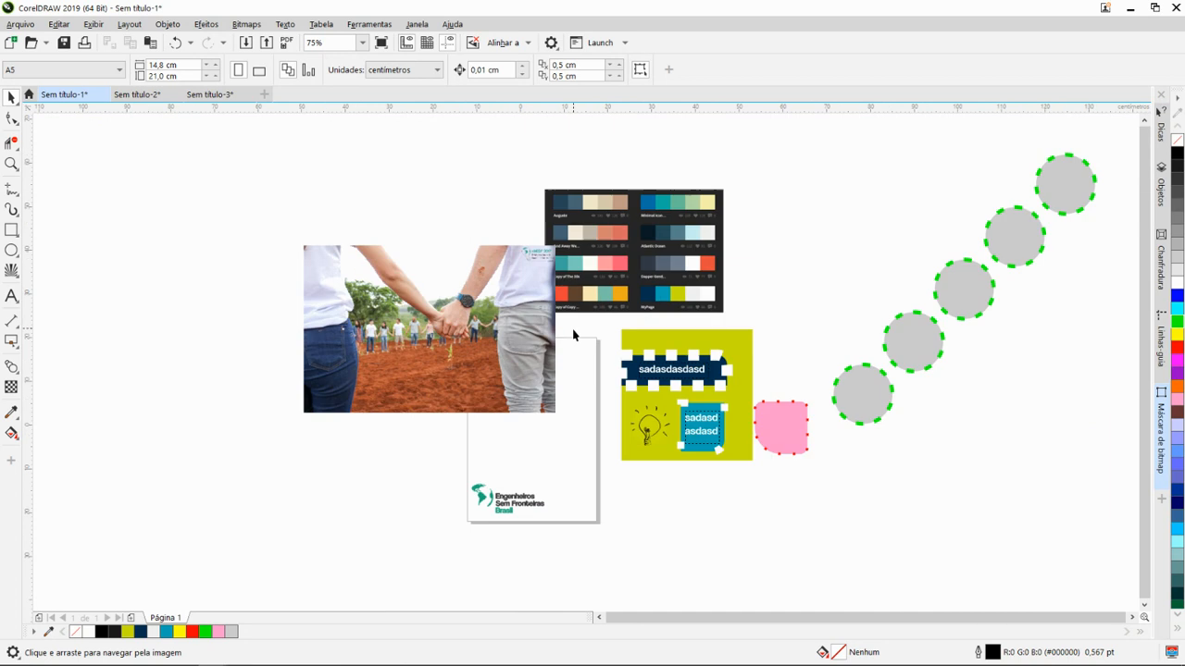
{"action": "scroll", "coordinate": [584, 306], "scroll_direction": "up", "scroll_amount": 2}
{"action": "scroll", "coordinate": [586, 280], "scroll_direction": "down", "scroll_amount": 1}
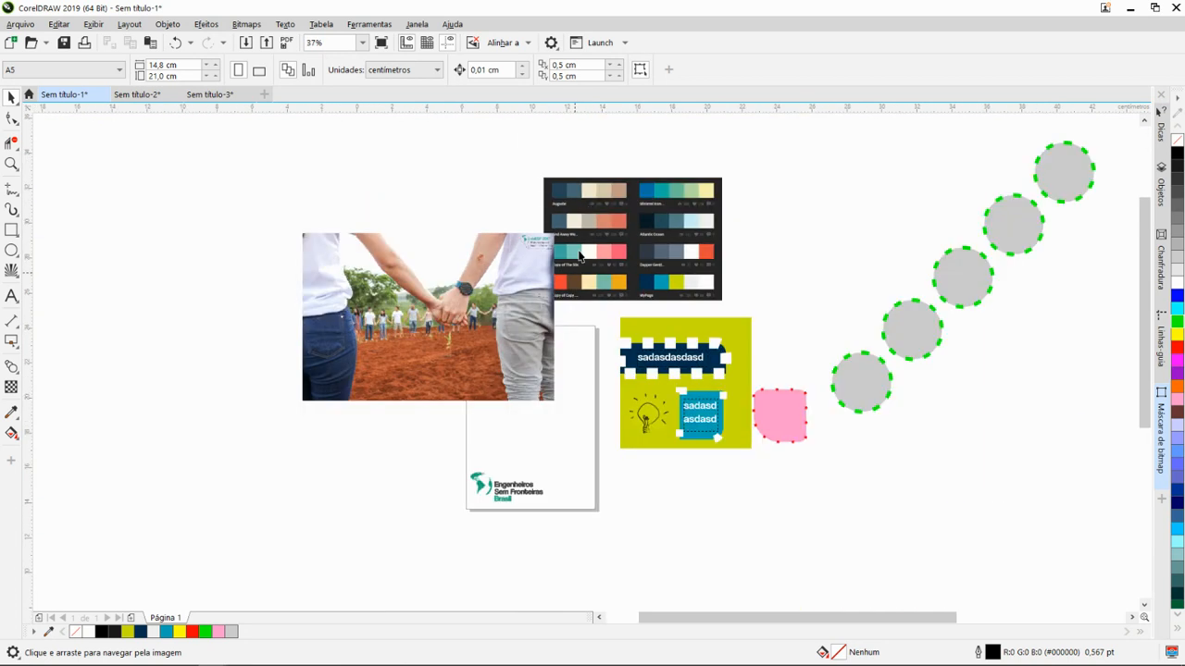
{"action": "scroll", "coordinate": [592, 284], "scroll_direction": "up", "scroll_amount": 1}
- Pan across the document between the color palette image, the olive-green artwork and the diagonal row of circles
{"action": "mouse_move", "coordinate": [597, 291]}
{"action": "left_mouse_down"}
{"action": "mouse_move", "coordinate": [425, 343]}
{"action": "mouse_move", "coordinate": [751, 289]}
{"action": "mouse_move", "coordinate": [610, 356]}
{"action": "mouse_move", "coordinate": [587, 272]}
{"action": "mouse_move", "coordinate": [787, 272]}
{"action": "mouse_move", "coordinate": [676, 272]}
{"action": "left_mouse_up"}
{"action": "scroll", "coordinate": [657, 278], "scroll_direction": "down", "scroll_amount": 2}
{"action": "left_click_drag", "start_coordinate": [662, 332], "coordinate": [386, 344]}
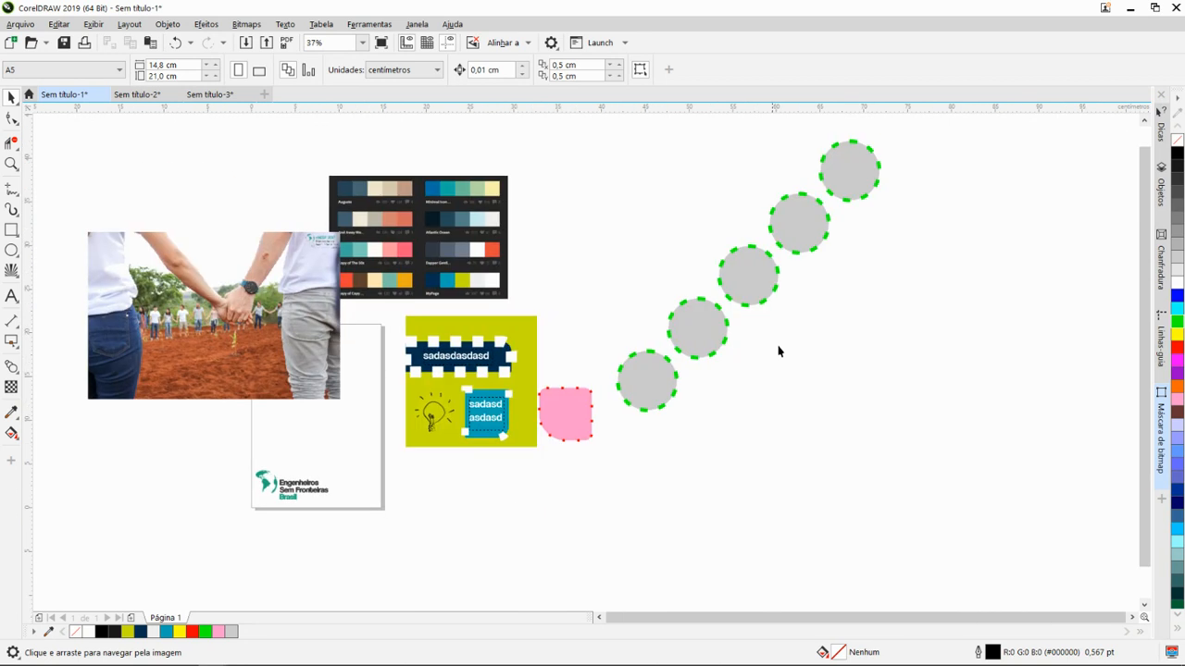
{"action": "left_click_drag", "start_coordinate": [778, 347], "coordinate": [824, 361]}
{"action": "left_click_drag", "start_coordinate": [559, 336], "coordinate": [791, 312]}
{"action": "left_click_drag", "start_coordinate": [460, 335], "coordinate": [330, 329]}
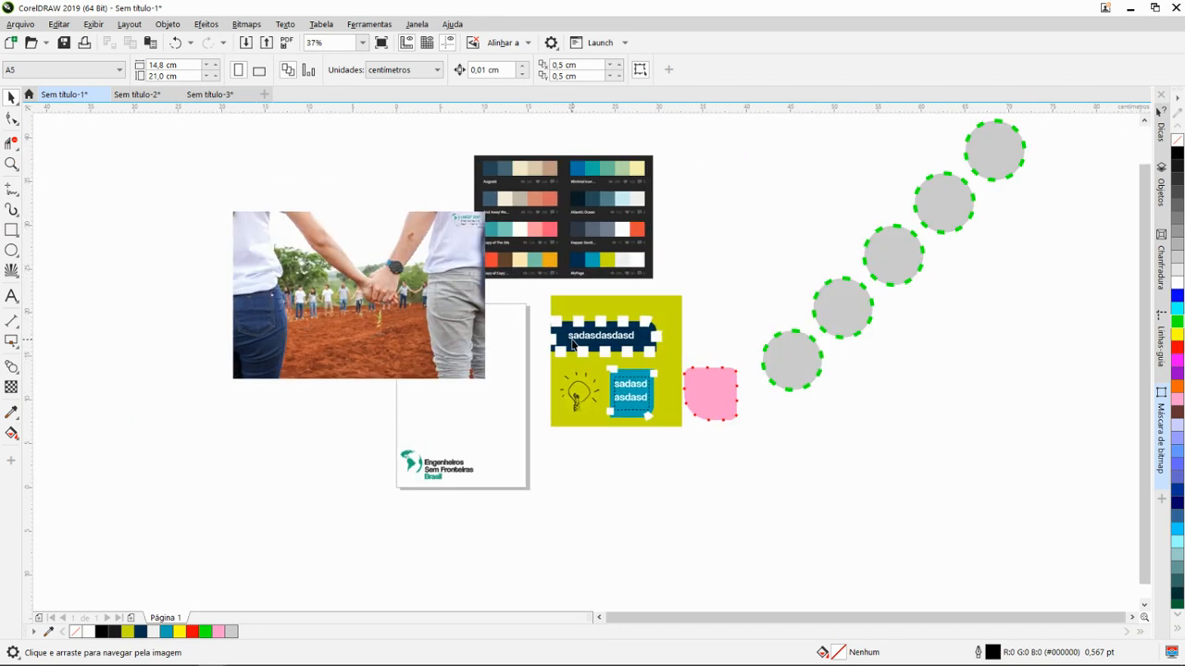
- Activate the Freehand (Mão livre) tool for drawing in the empty area beside the photo
{"action": "scroll", "coordinate": [582, 295], "scroll_direction": "up", "scroll_amount": 2}
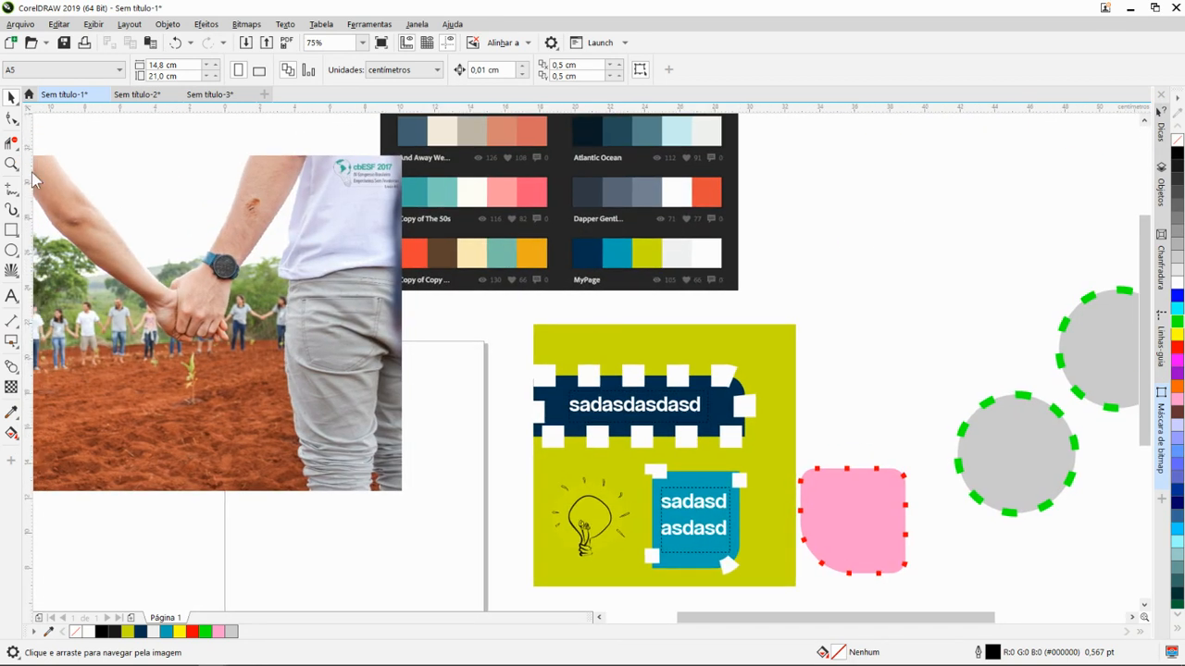
{"action": "left_click", "coordinate": [18, 197]}
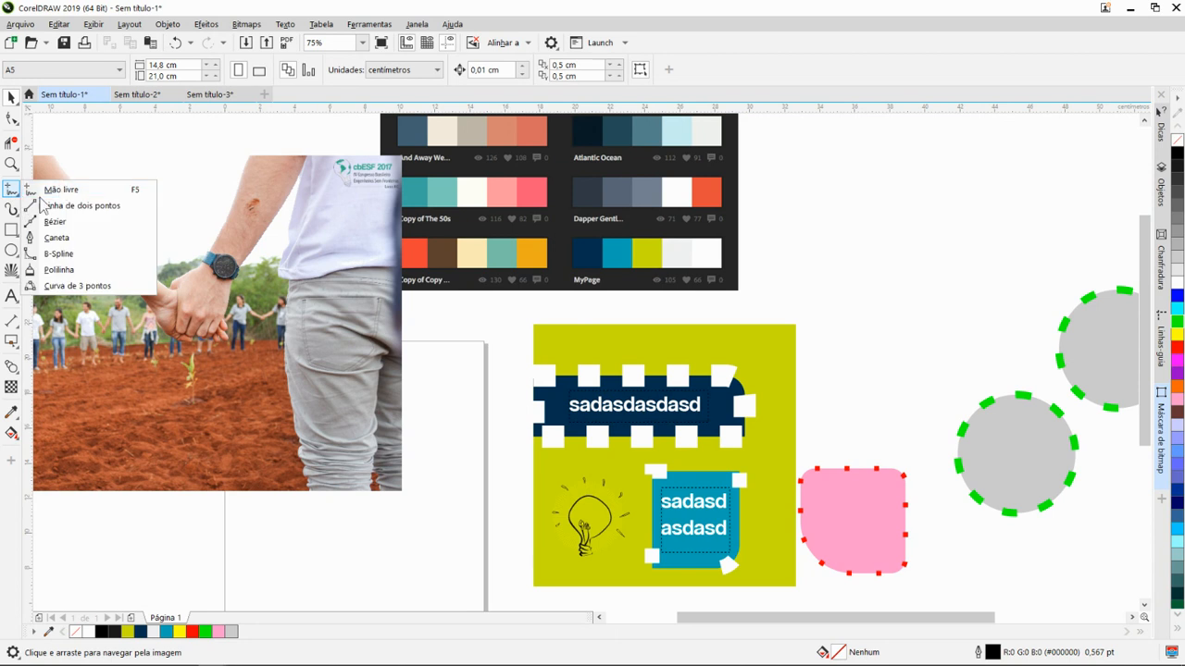
{"action": "left_click", "coordinate": [93, 193]}
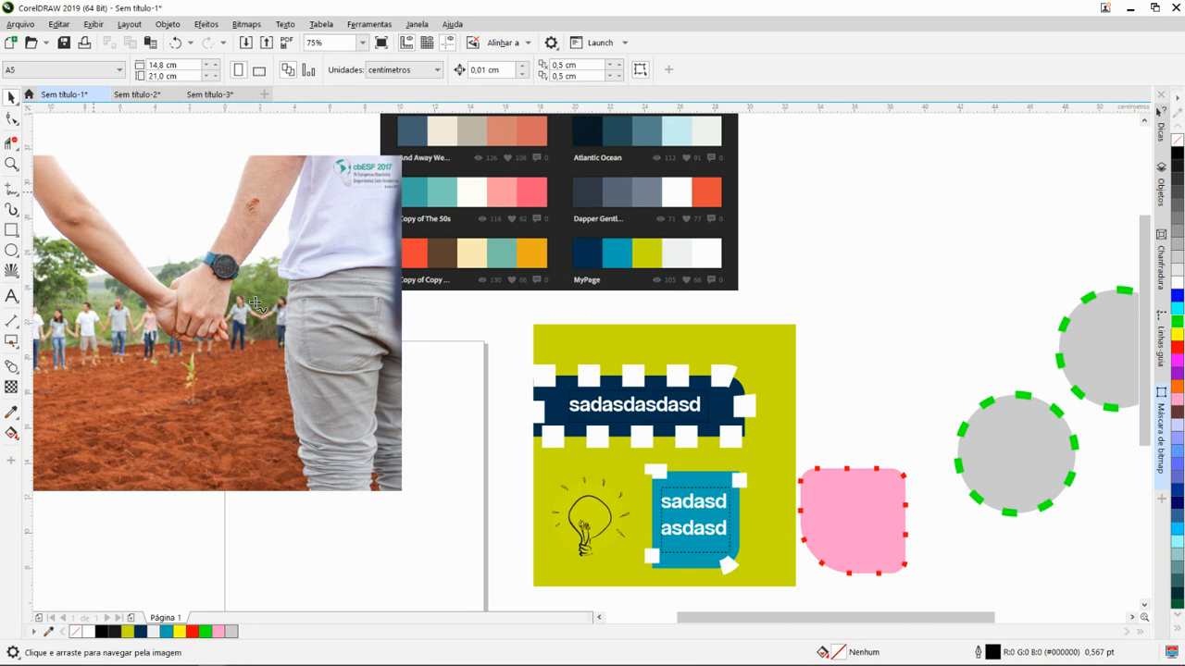
{"action": "scroll", "coordinate": [352, 351], "scroll_direction": "down", "scroll_amount": 3}
{"action": "left_click_drag", "start_coordinate": [309, 306], "coordinate": [472, 351]}
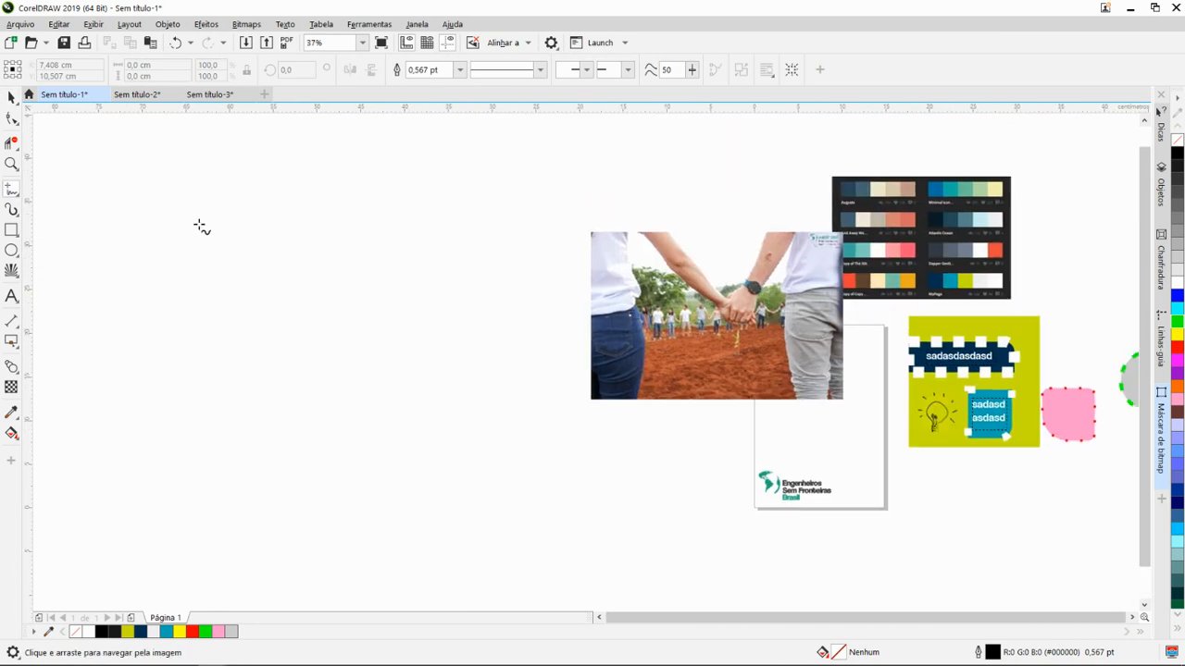
- Check the outline width and the start and end arrowhead options, and set the freehand smoothing to 36
{"action": "left_click", "coordinate": [410, 71]}
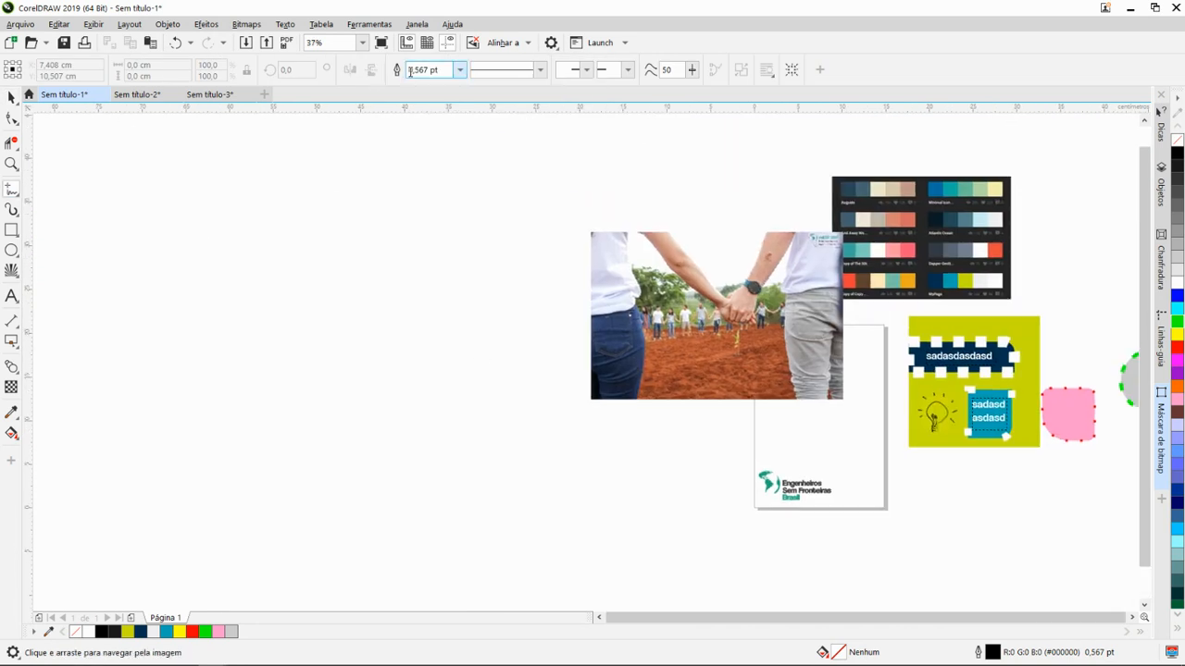
{"action": "left_click", "coordinate": [587, 72]}
{"action": "left_click", "coordinate": [586, 71]}
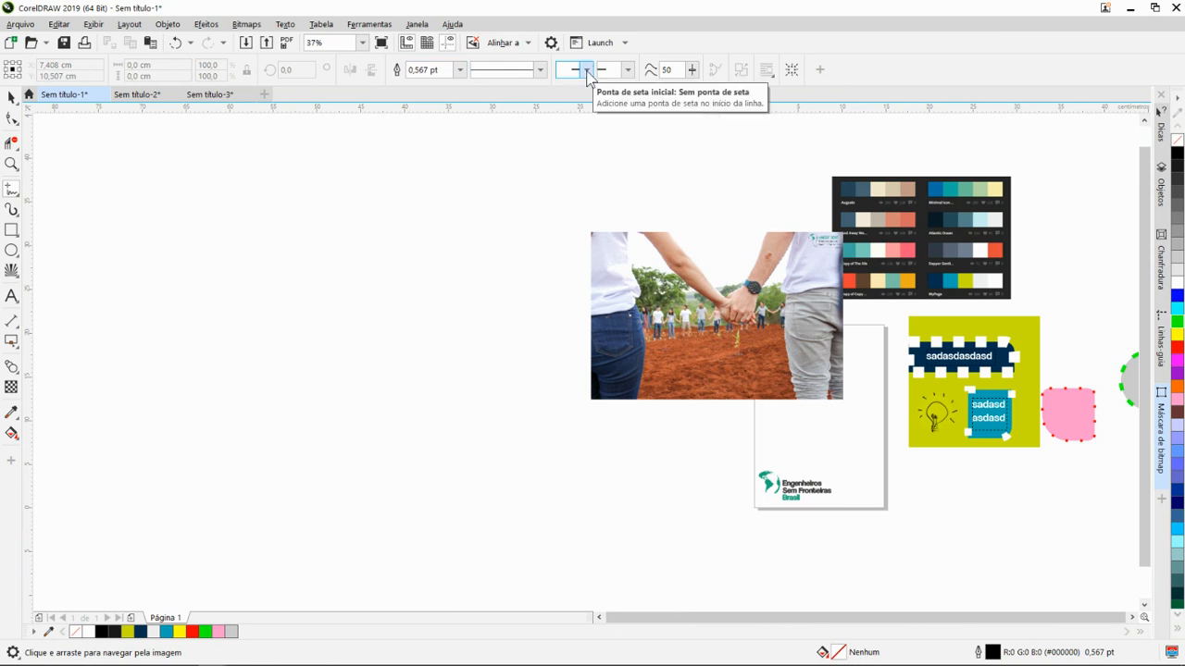
{"action": "left_click", "coordinate": [627, 71]}
{"action": "left_click", "coordinate": [628, 72]}
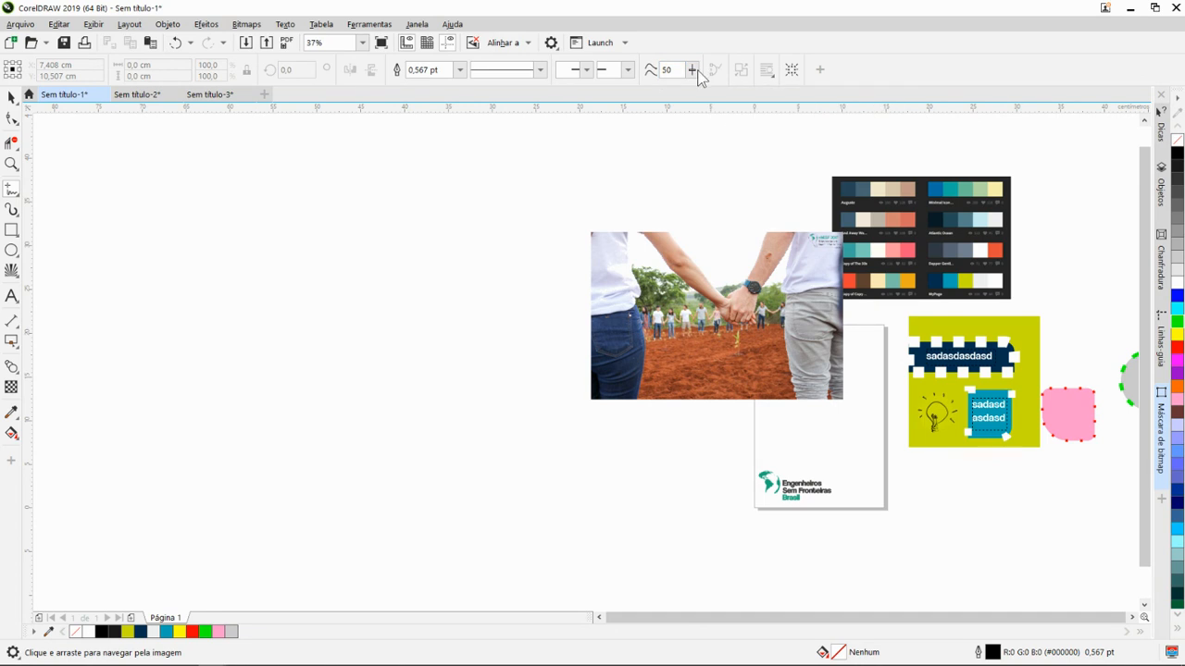
{"action": "left_click", "coordinate": [690, 72]}
{"action": "left_click_drag", "start_coordinate": [681, 93], "coordinate": [680, 96]}
- Draw a short straight line with the Freehand tool in the empty area beside the photo, and undo it
{"action": "left_click", "coordinate": [465, 254]}
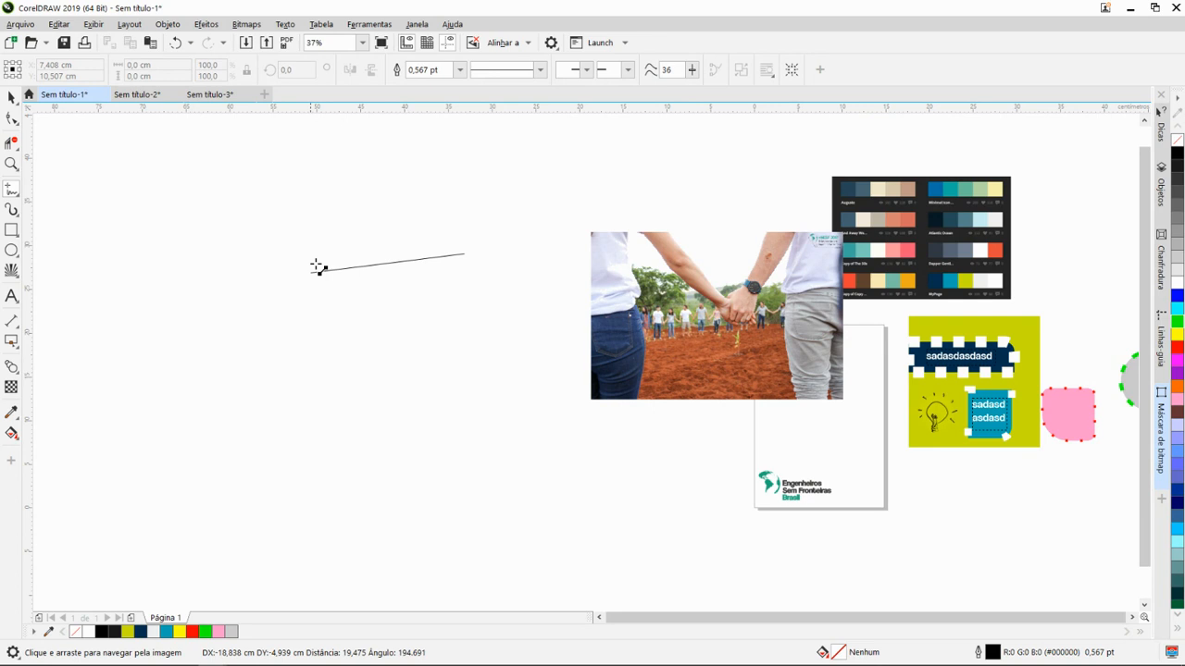
{"action": "left_click", "coordinate": [413, 286]}
{"action": "key", "text": "ctrl+z"}
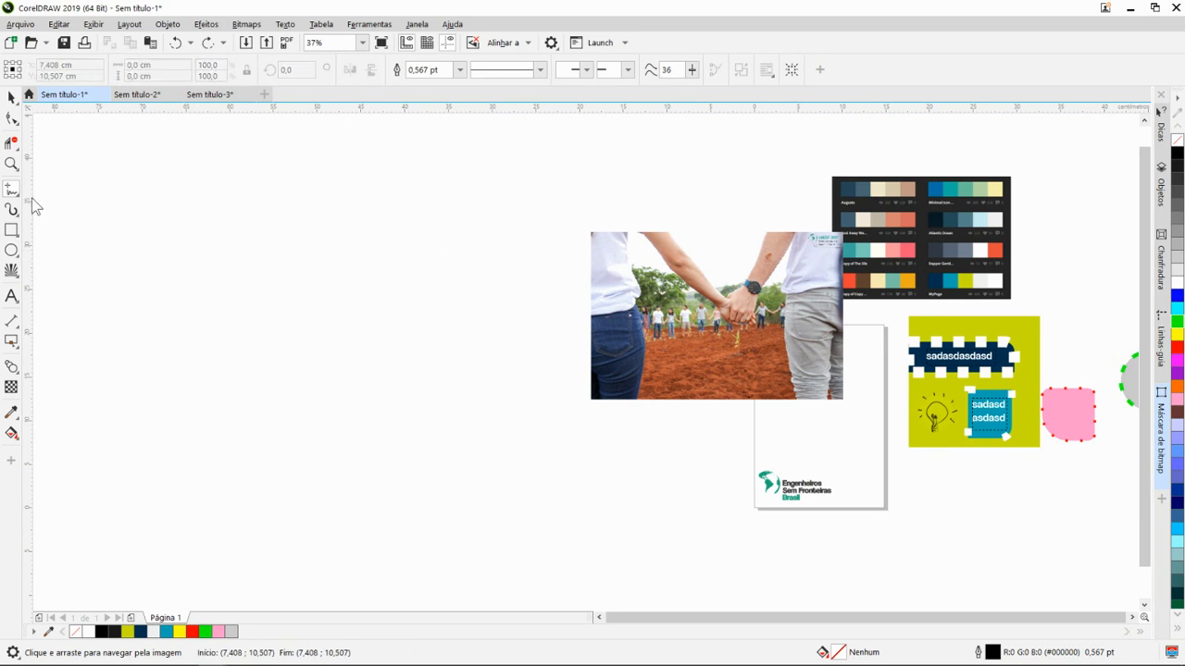
- Review the Freehand/Bézier tool options, close them, and reselect the Freehand tool
{"action": "double_click", "coordinate": [13, 194]}
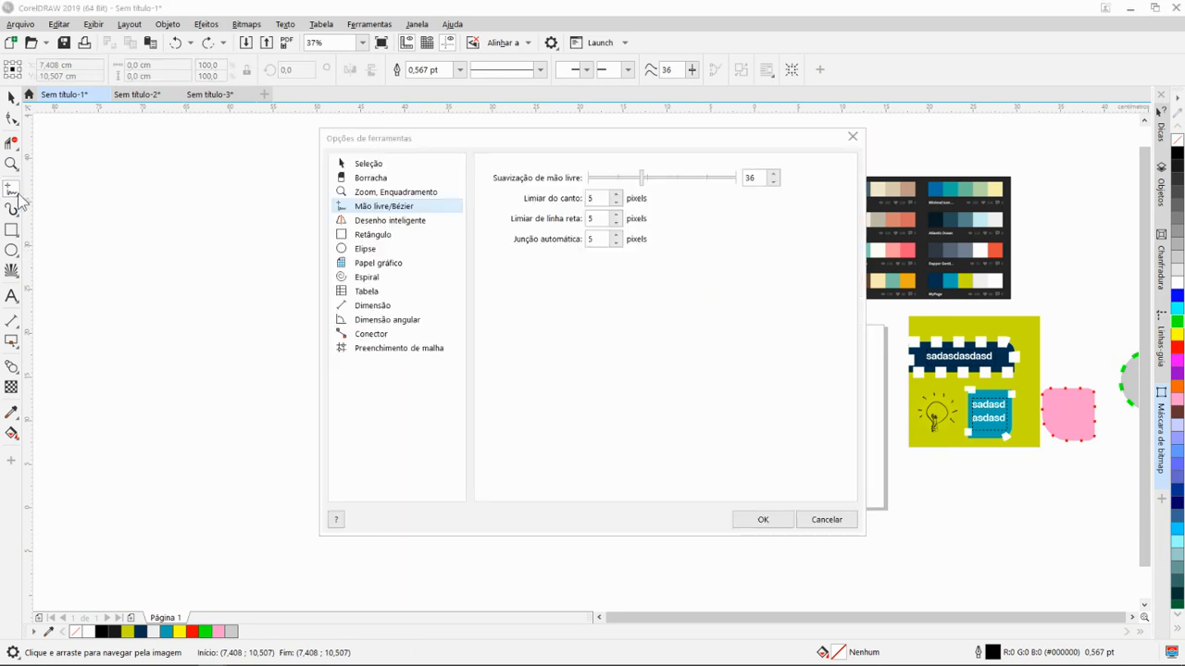
{"action": "left_click", "coordinate": [766, 516]}
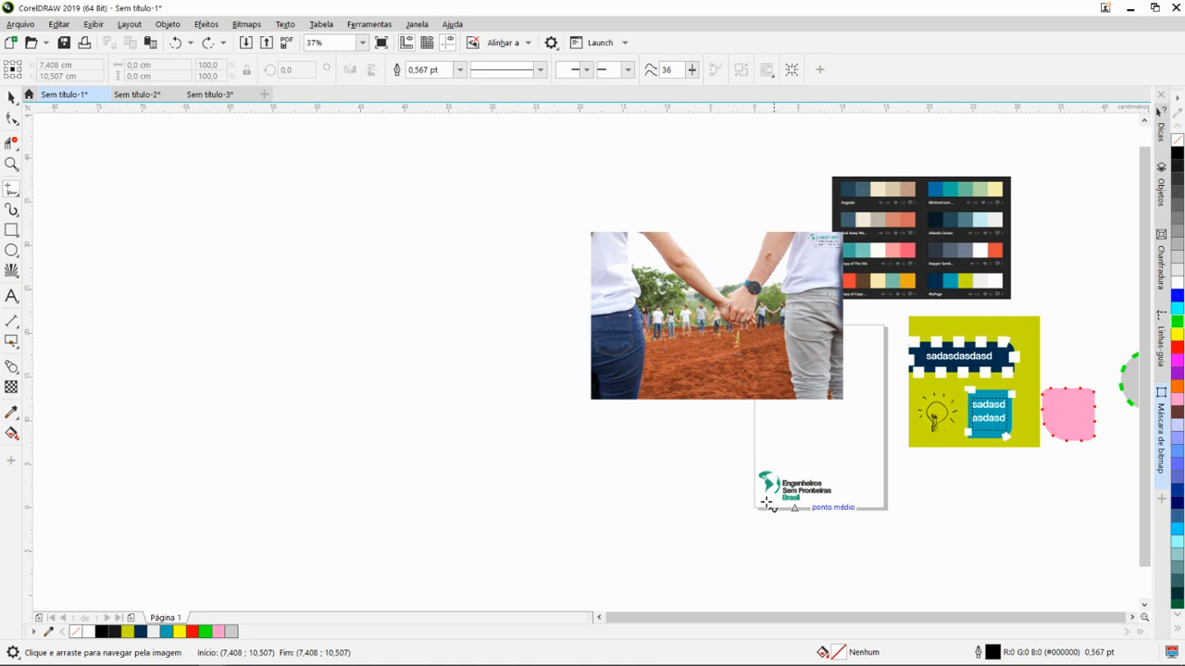
{"action": "left_click", "coordinate": [15, 197]}
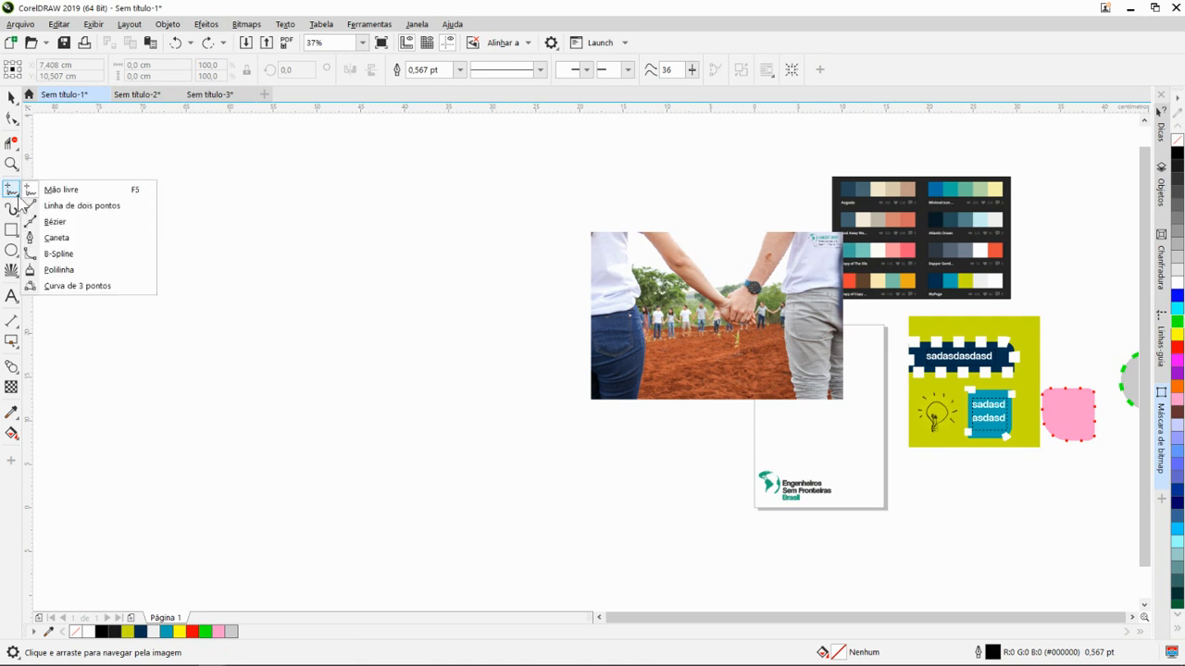
{"action": "left_click", "coordinate": [78, 192]}
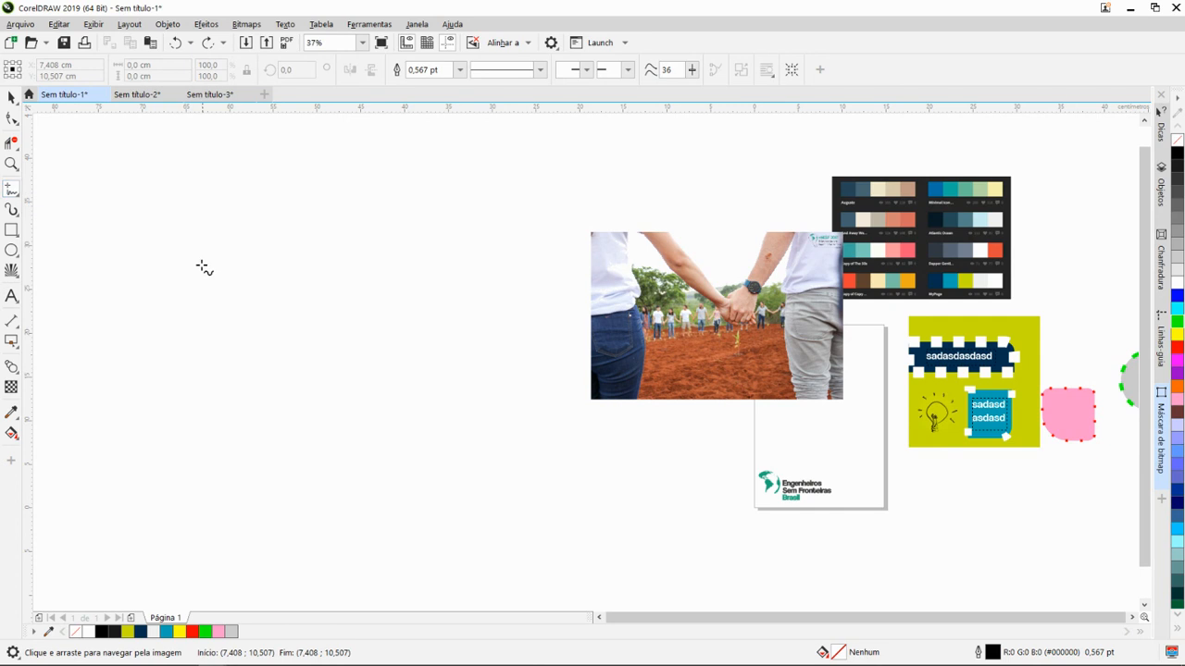
- Draw a vertical two-point line about 19,2 cm long along the photo's left edge, and undo it
{"action": "left_click", "coordinate": [14, 193]}
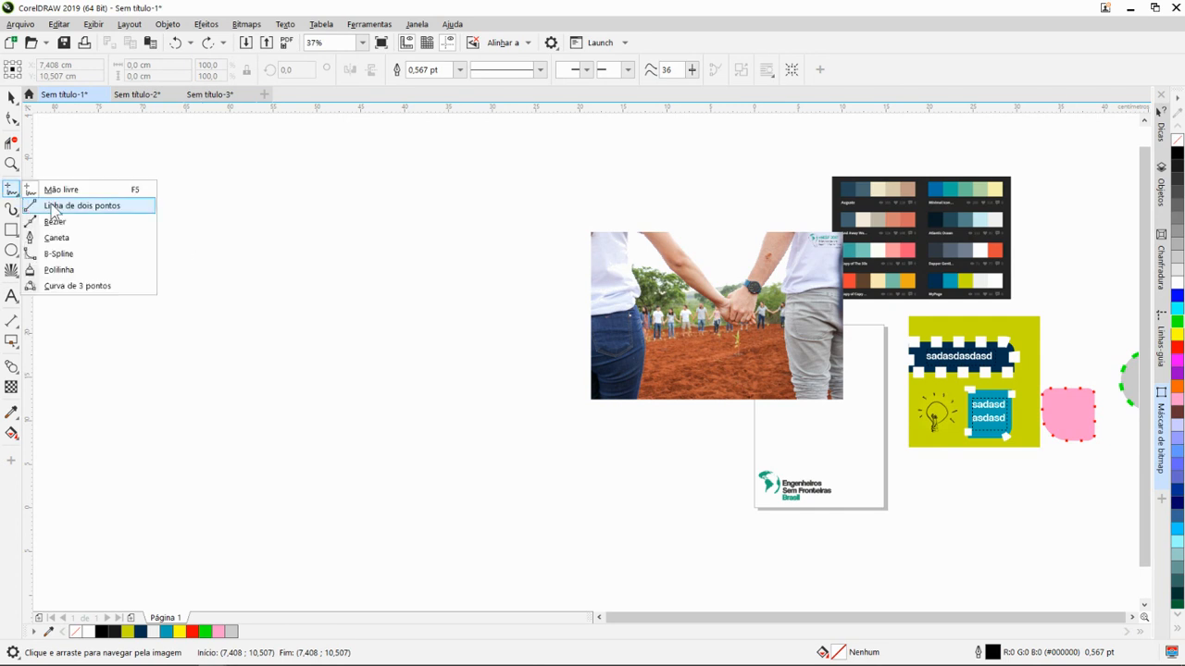
{"action": "left_click", "coordinate": [56, 205]}
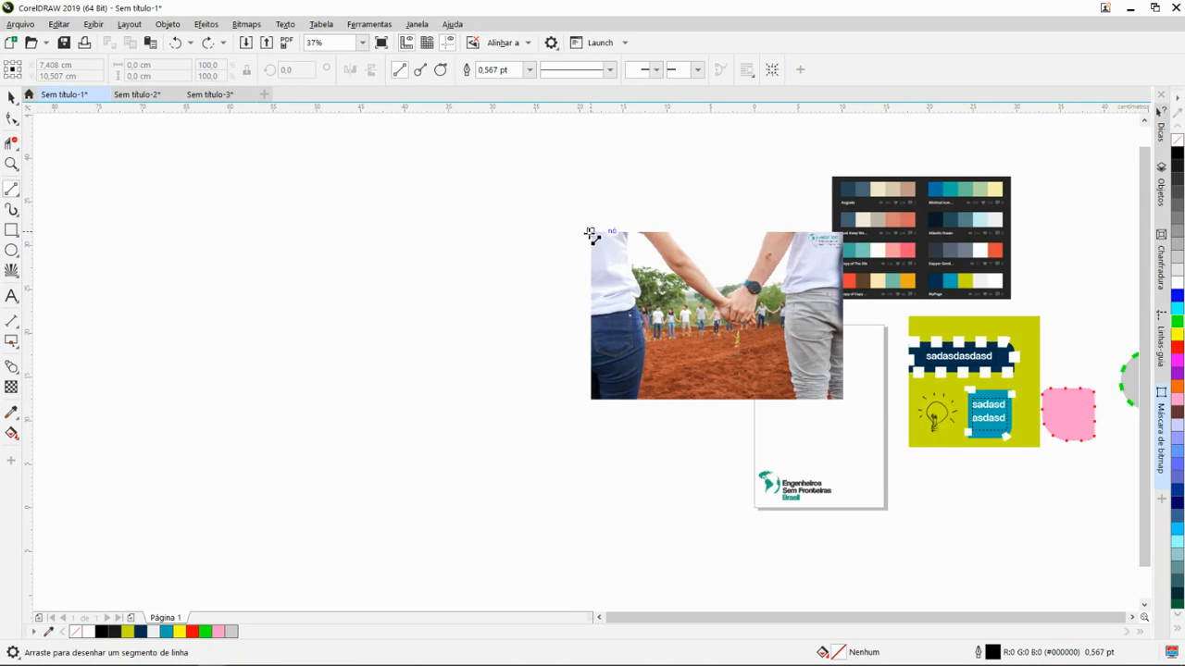
{"action": "mouse_move", "coordinate": [589, 233]}
{"action": "left_mouse_down"}
{"action": "mouse_move", "coordinate": [600, 410]}
{"action": "mouse_move", "coordinate": [591, 399]}
{"action": "left_mouse_up"}
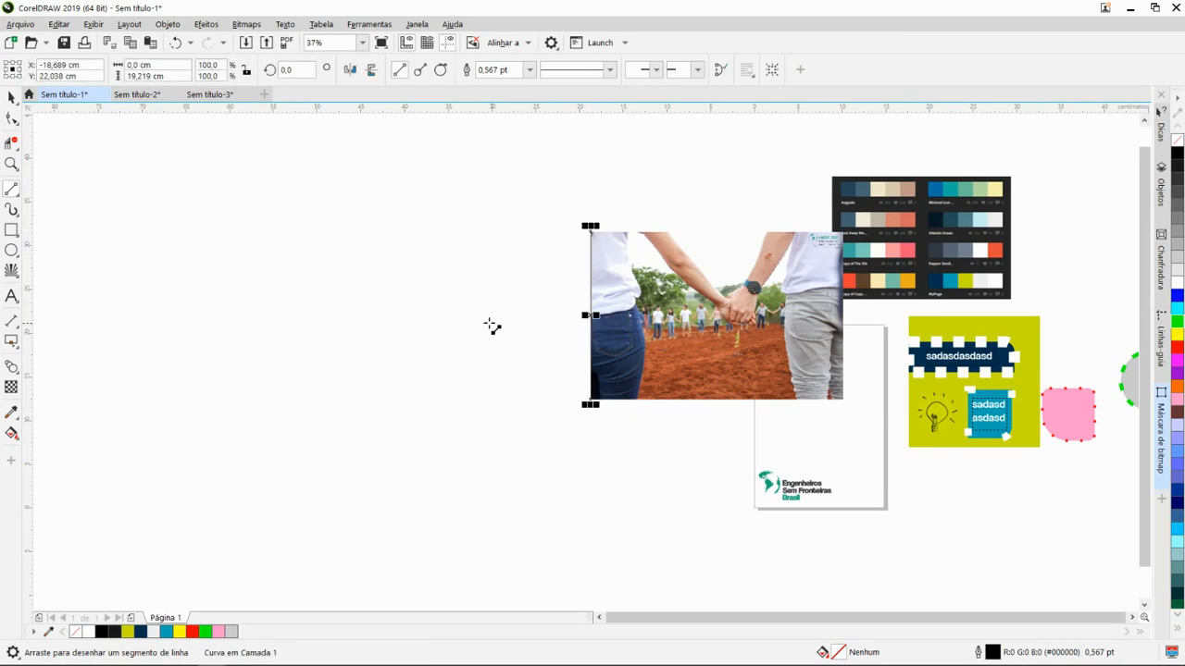
{"action": "key", "text": "ctrl+z"}
- Draw a wavy B-Spline curve about 6,9 cm long through several control points in an empty area, and discard it
{"action": "left_click", "coordinate": [13, 191]}
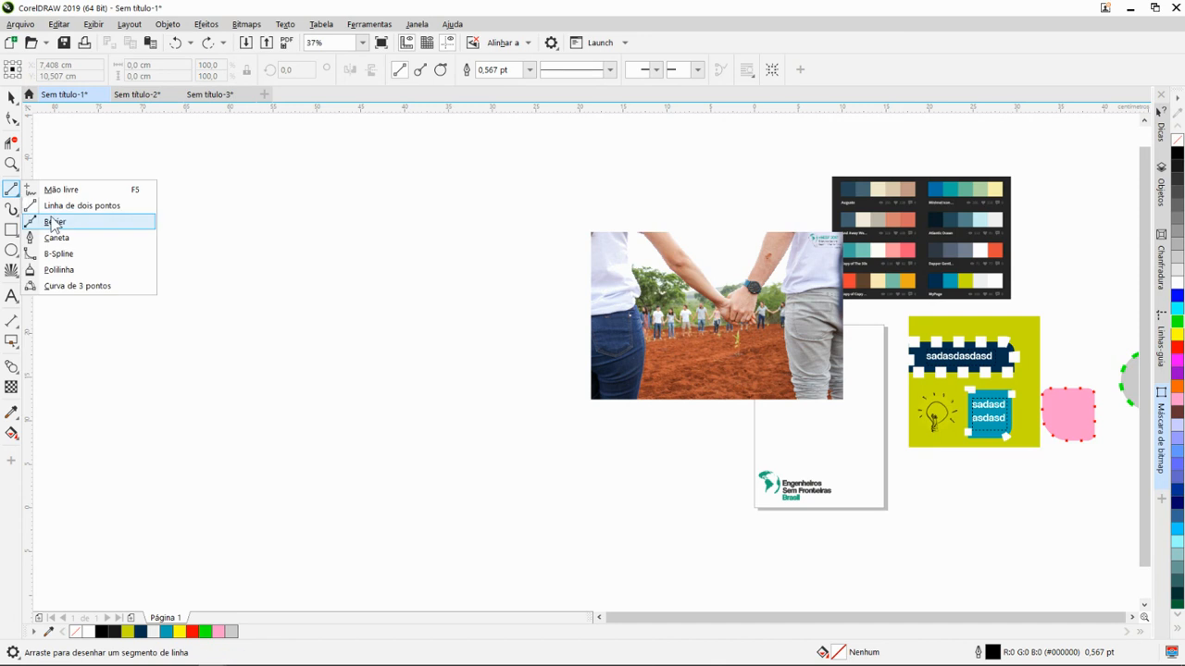
{"action": "left_click", "coordinate": [78, 255]}
{"action": "scroll", "coordinate": [389, 311], "scroll_direction": "up", "scroll_amount": 2}
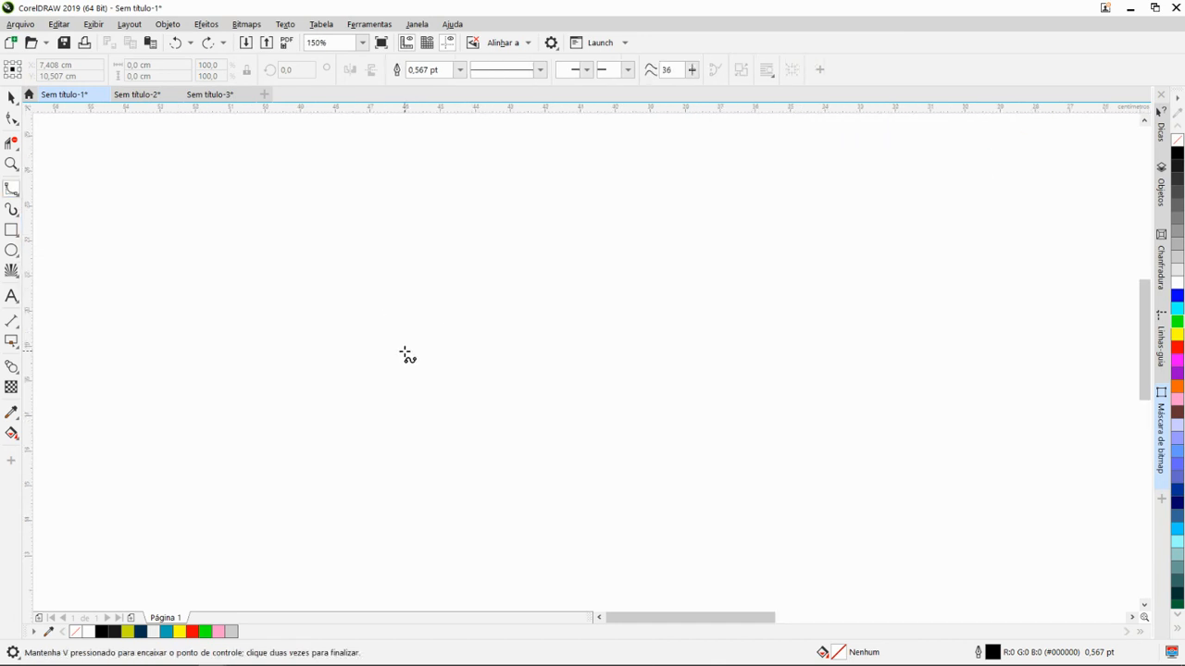
{"action": "left_click", "coordinate": [405, 352]}
{"action": "left_click", "coordinate": [456, 314]}
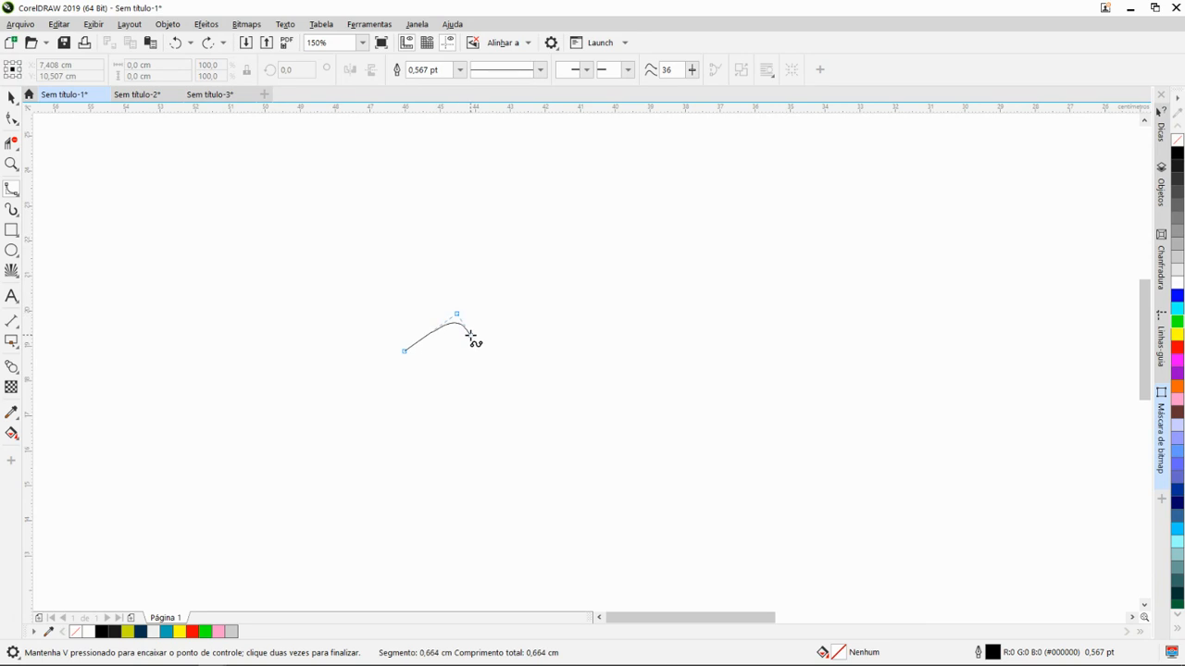
{"action": "left_click", "coordinate": [510, 365]}
{"action": "left_click", "coordinate": [485, 399]}
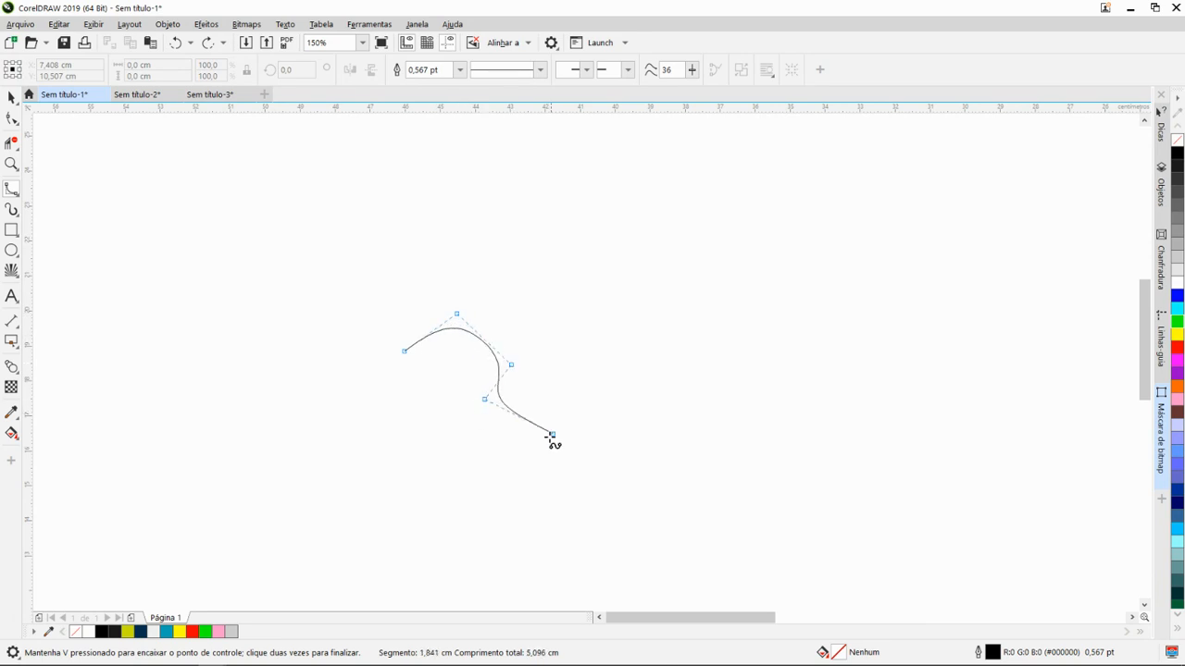
{"action": "left_click", "coordinate": [487, 439]}
{"action": "left_click", "coordinate": [575, 436]}
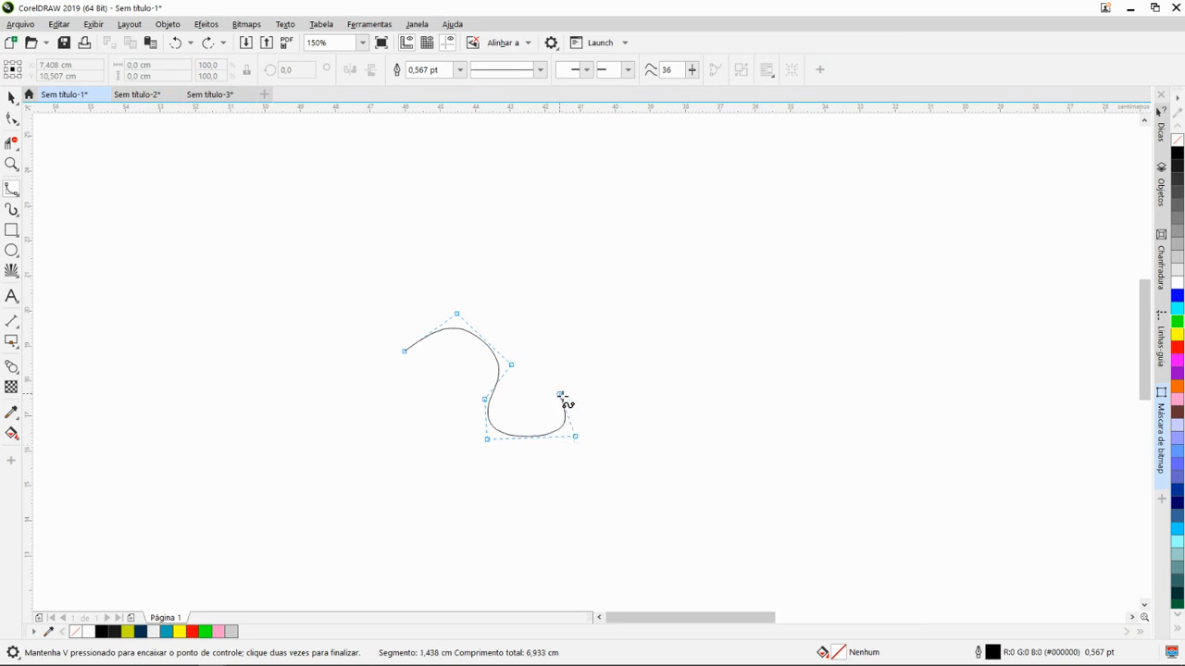
{"action": "key", "text": "Escape"}
- Start tracing the upper edge of the left person's arm with a B-Spline curve, from the photo's top edge past the elbow
{"action": "scroll", "coordinate": [564, 398], "scroll_direction": "down", "scroll_amount": 3}
{"action": "left_click_drag", "start_coordinate": [832, 381], "coordinate": [735, 403]}
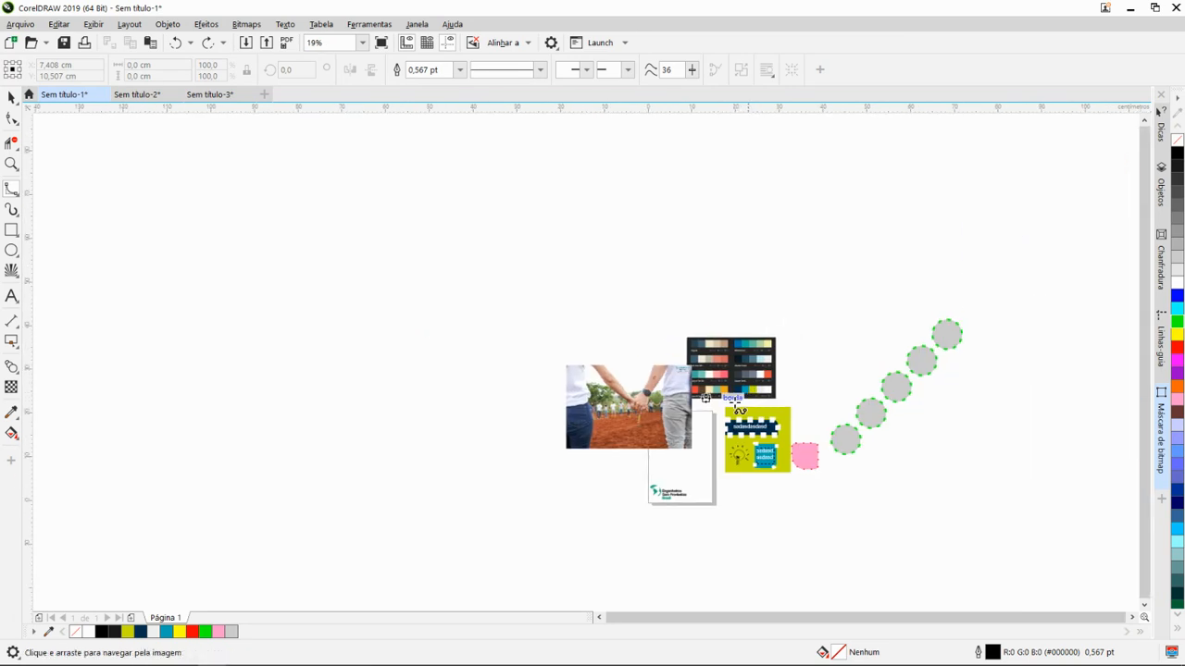
{"action": "scroll", "coordinate": [605, 420], "scroll_direction": "up", "scroll_amount": 3}
{"action": "scroll", "coordinate": [611, 384], "scroll_direction": "down", "scroll_amount": 1}
{"action": "left_click_drag", "start_coordinate": [658, 289], "coordinate": [605, 316]}
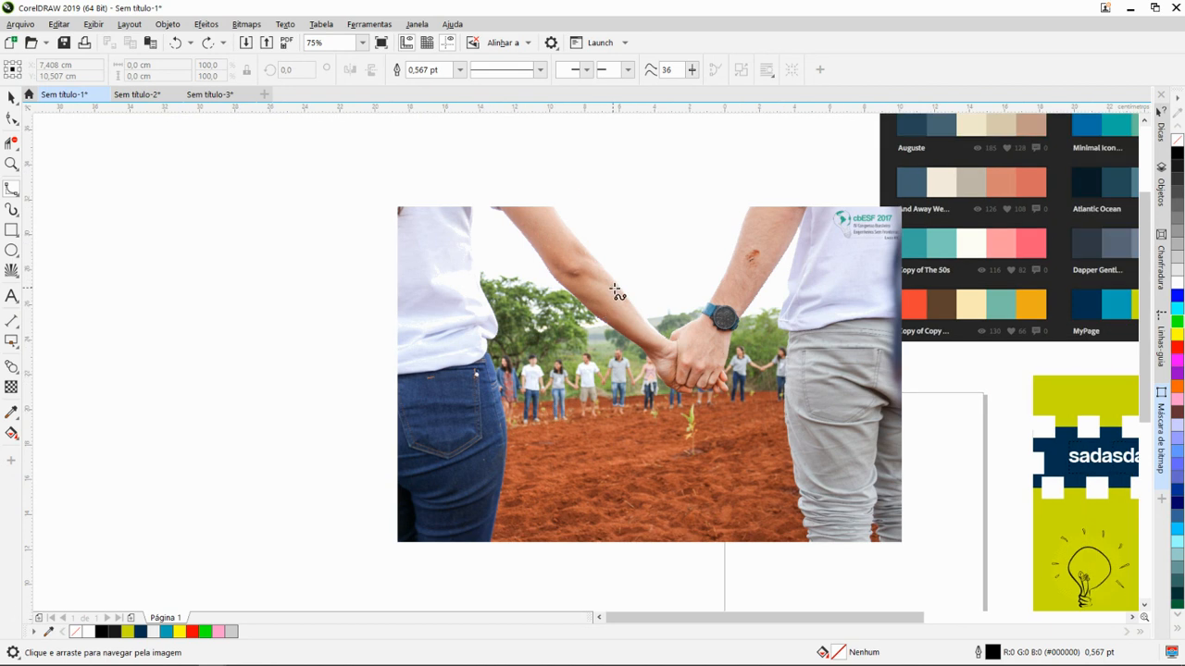
{"action": "scroll", "coordinate": [552, 248], "scroll_direction": "up", "scroll_amount": 1}
{"action": "left_click_drag", "start_coordinate": [550, 248], "coordinate": [492, 219]}
{"action": "scroll", "coordinate": [491, 220], "scroll_direction": "up", "scroll_amount": 1}
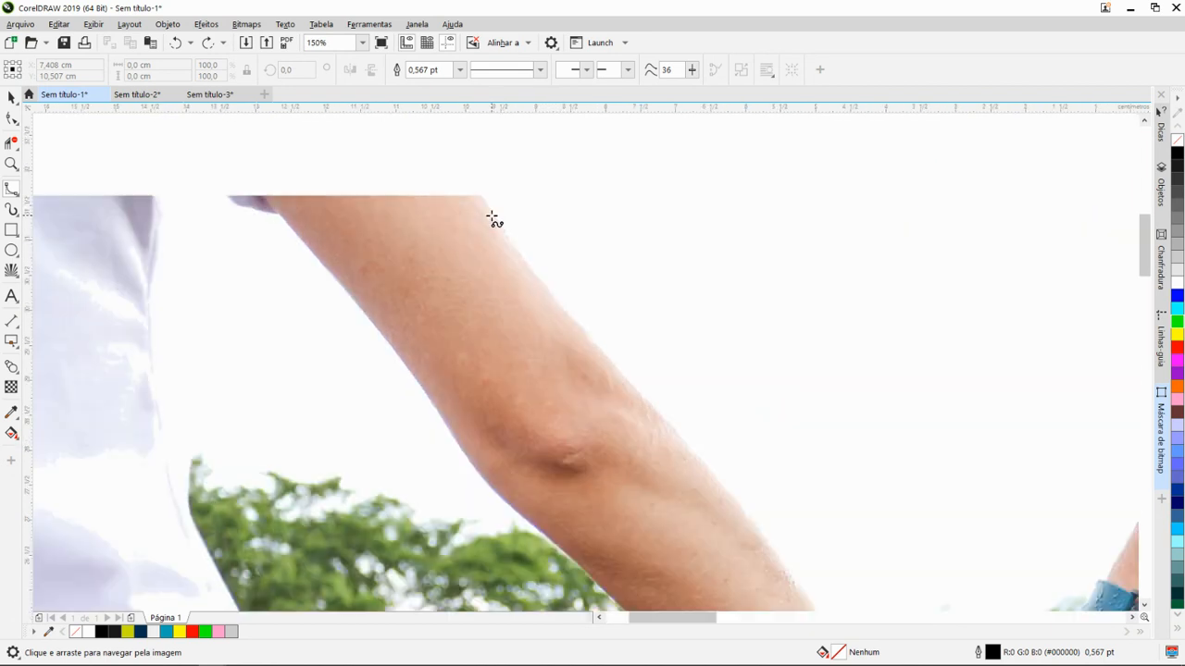
{"action": "left_click", "coordinate": [480, 195]}
{"action": "left_click", "coordinate": [525, 260]}
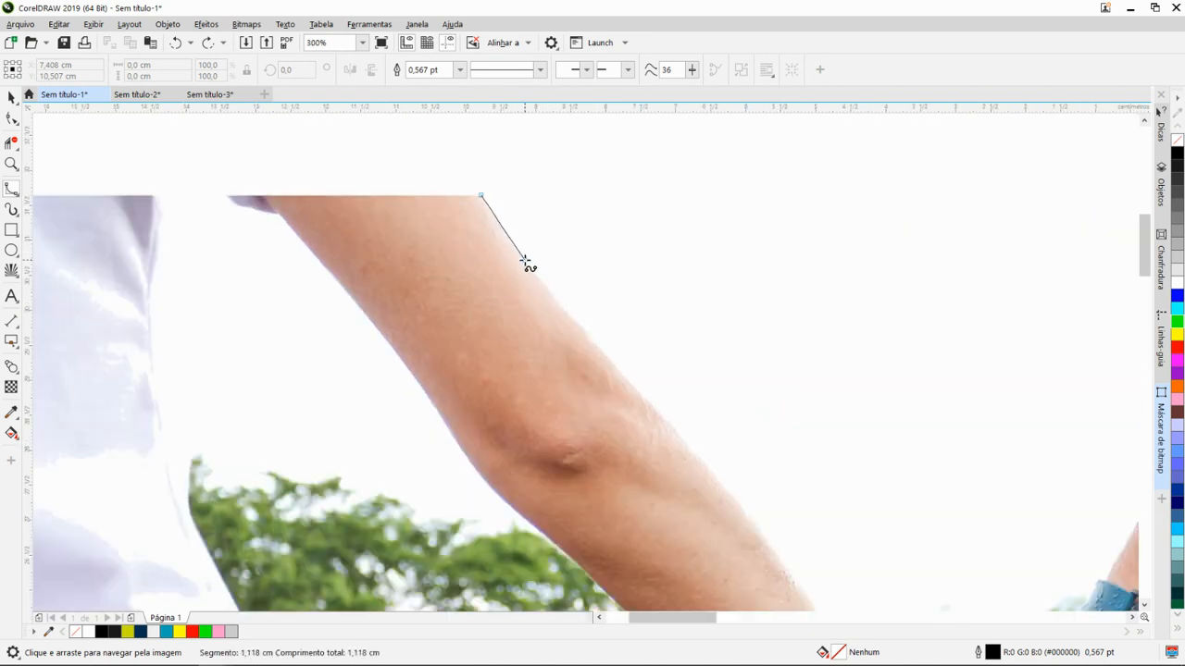
{"action": "left_click", "coordinate": [599, 350]}
{"action": "left_click", "coordinate": [616, 368]}
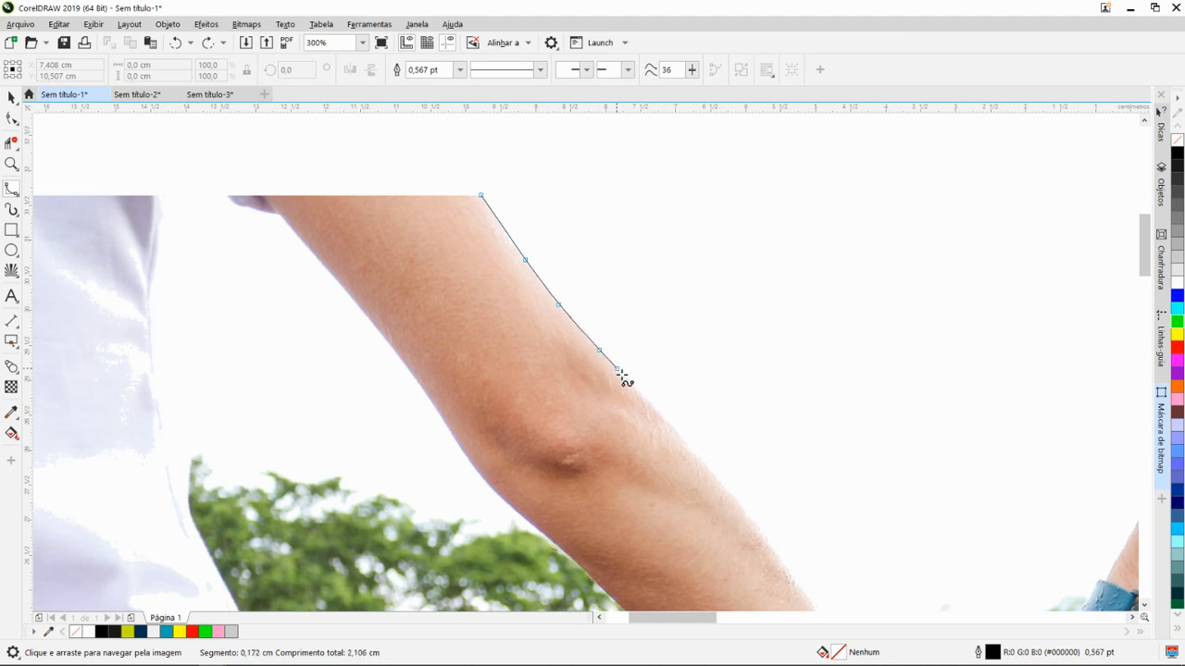
{"action": "left_click", "coordinate": [641, 397]}
- Continue the B-Spline trace along the forearm to the clasped hands and around the thumb, and discard the curve
{"action": "left_click_drag", "start_coordinate": [656, 413], "coordinate": [514, 264]}
{"action": "left_click", "coordinate": [539, 292]}
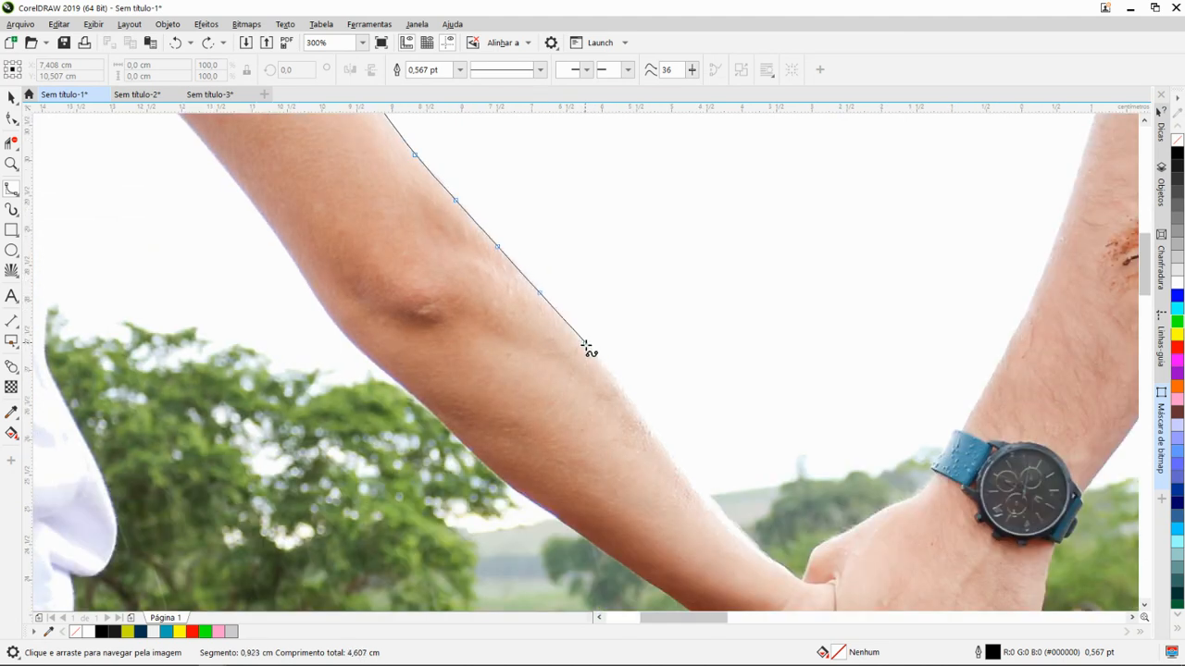
{"action": "left_click", "coordinate": [599, 358]}
{"action": "left_click", "coordinate": [655, 438]}
{"action": "left_click_drag", "start_coordinate": [656, 440], "coordinate": [568, 267]}
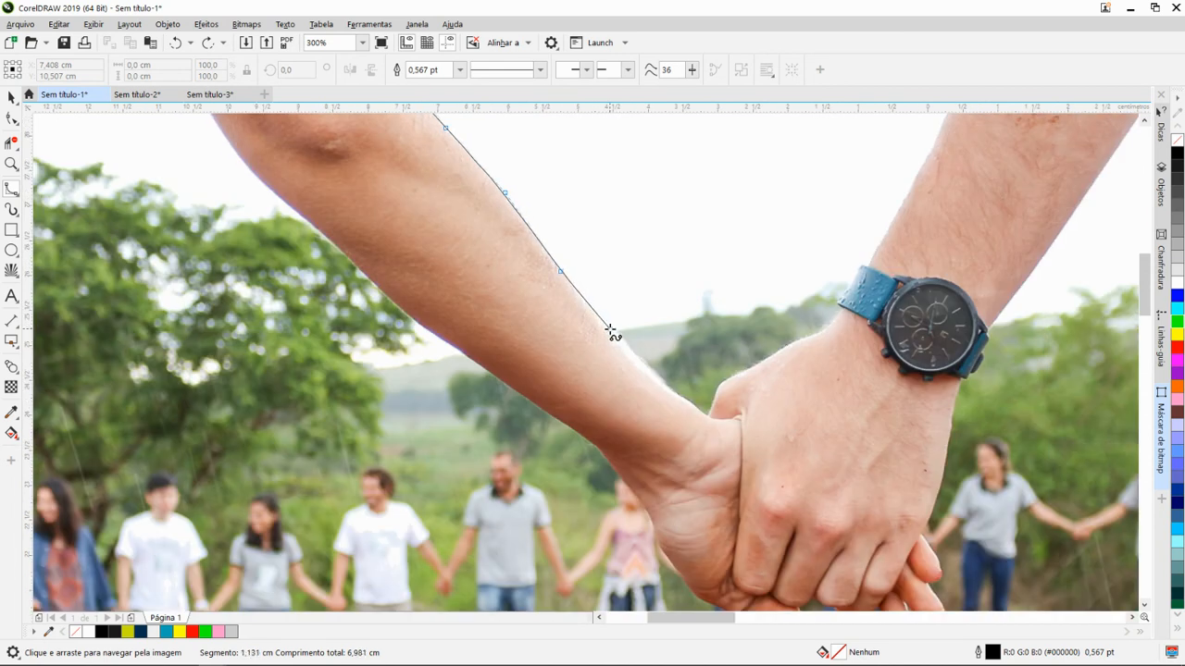
{"action": "left_click", "coordinate": [610, 330]}
{"action": "left_click", "coordinate": [650, 369]}
{"action": "left_click", "coordinate": [711, 403]}
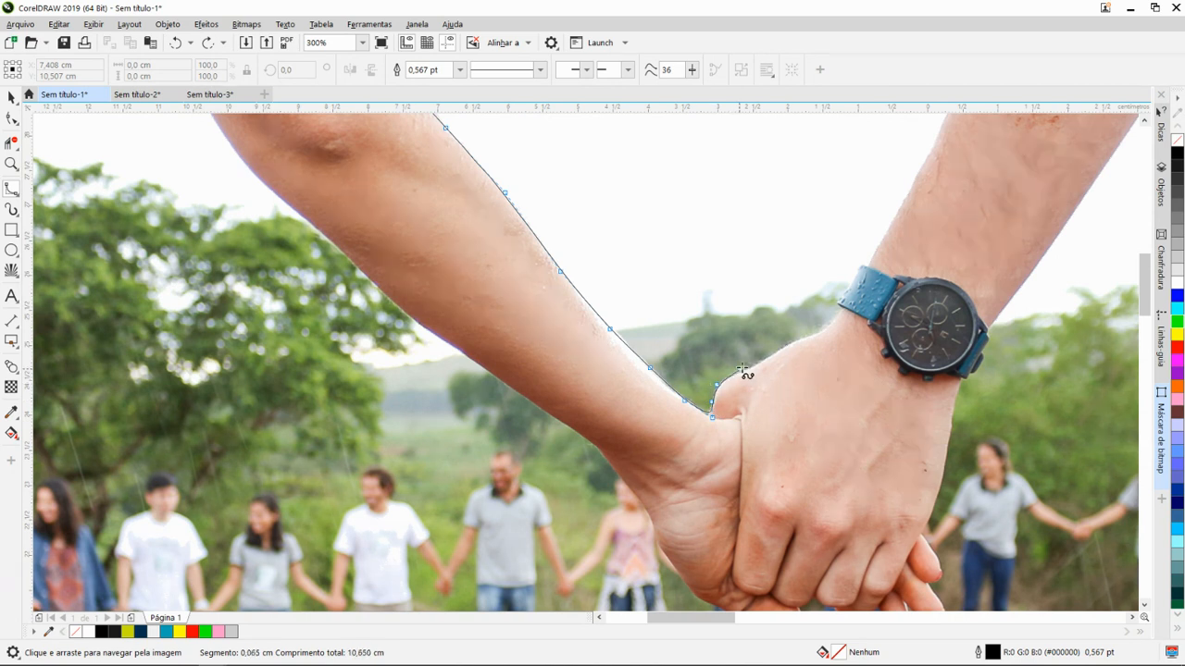
{"action": "scroll", "coordinate": [759, 315], "scroll_direction": "down", "scroll_amount": 10}
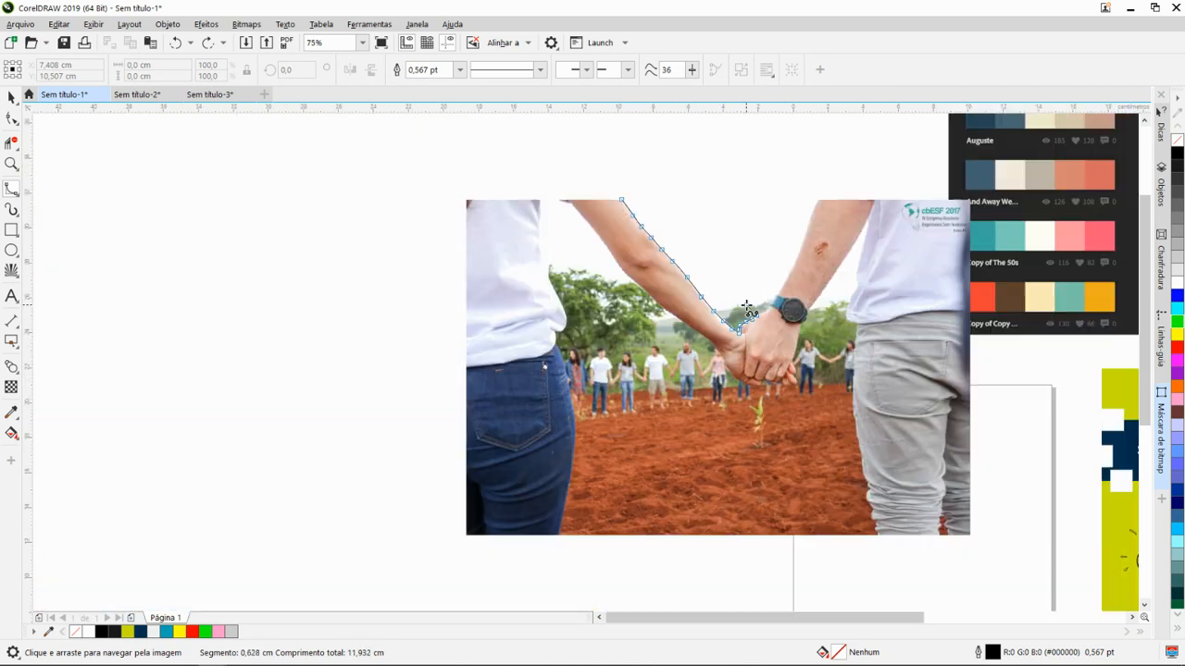
{"action": "scroll", "coordinate": [742, 339], "scroll_direction": "up", "scroll_amount": 5}
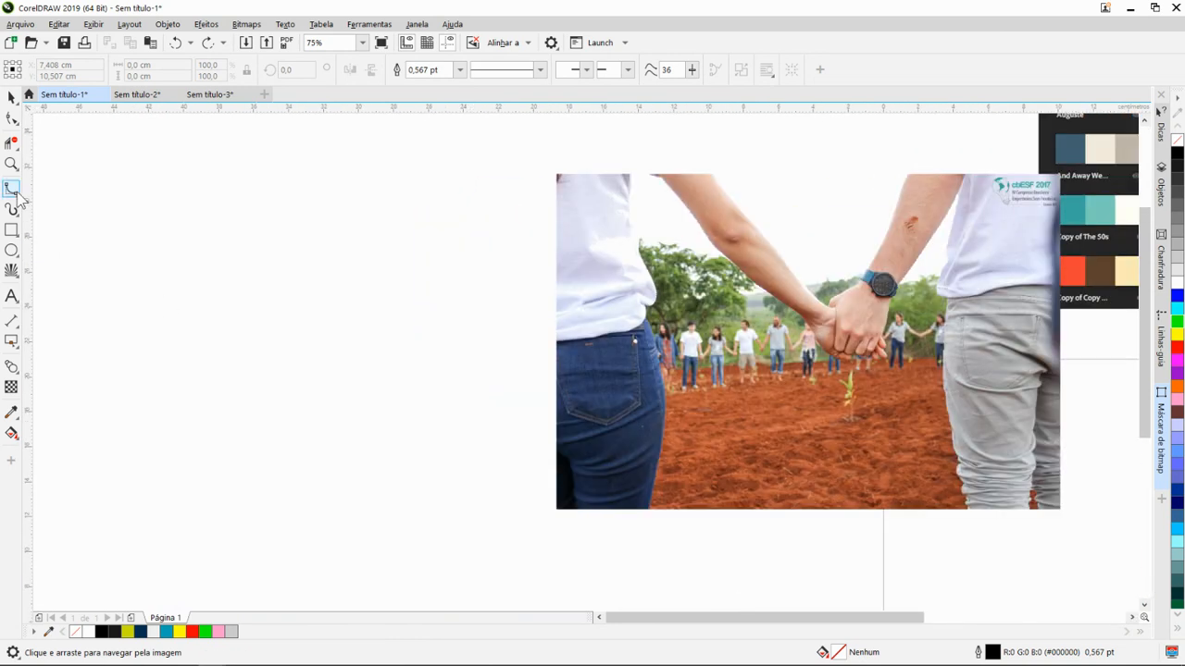
- Draw a small arch about 6,6 cm wide and 3,8 cm high with the 3-Point Curve tool in the empty area left of the photo
{"action": "left_click", "coordinate": [16, 196]}
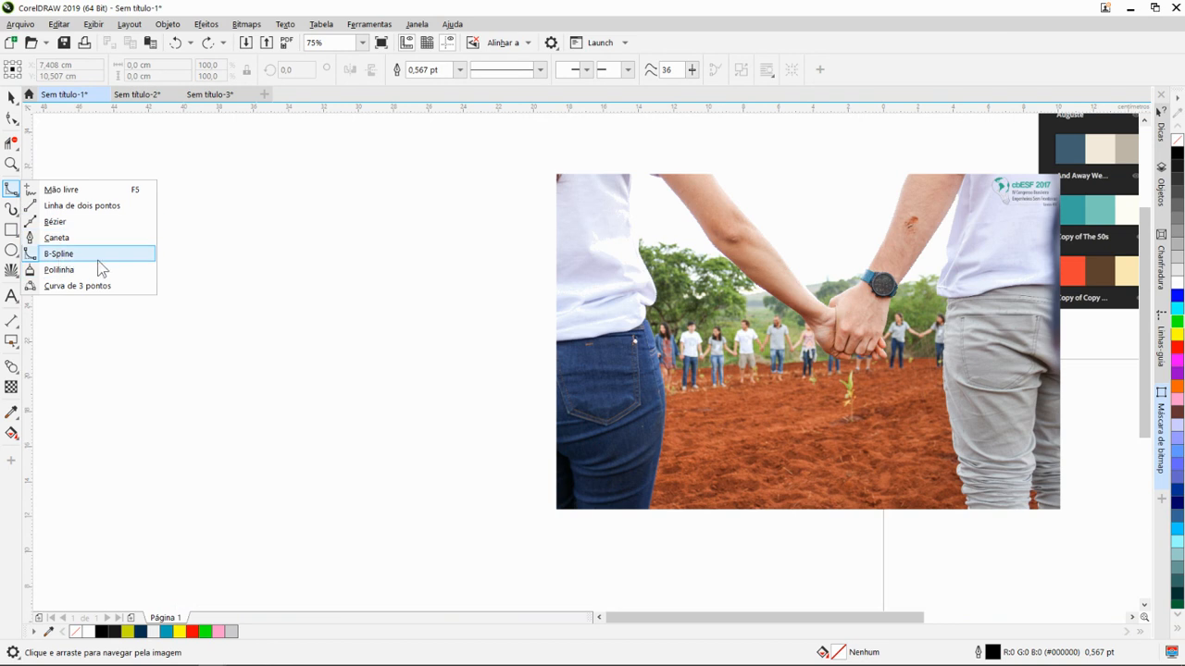
{"action": "left_click", "coordinate": [121, 289]}
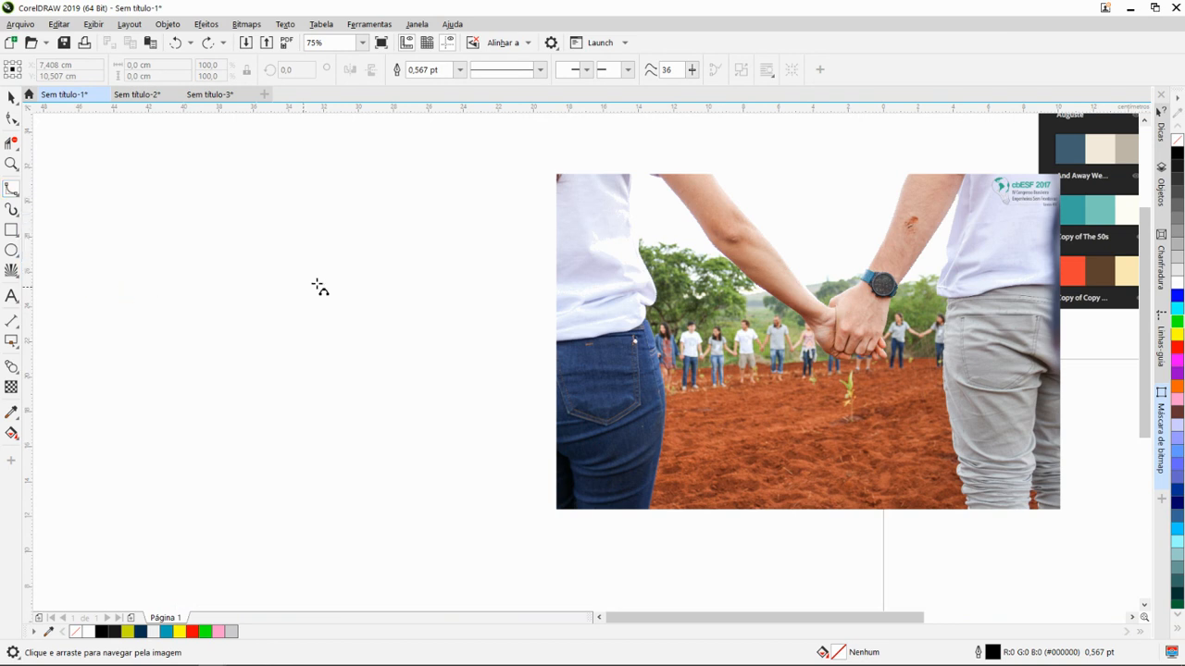
{"action": "scroll", "coordinate": [370, 317], "scroll_direction": "up", "scroll_amount": 3}
{"action": "scroll", "coordinate": [473, 315], "scroll_direction": "down", "scroll_amount": 5}
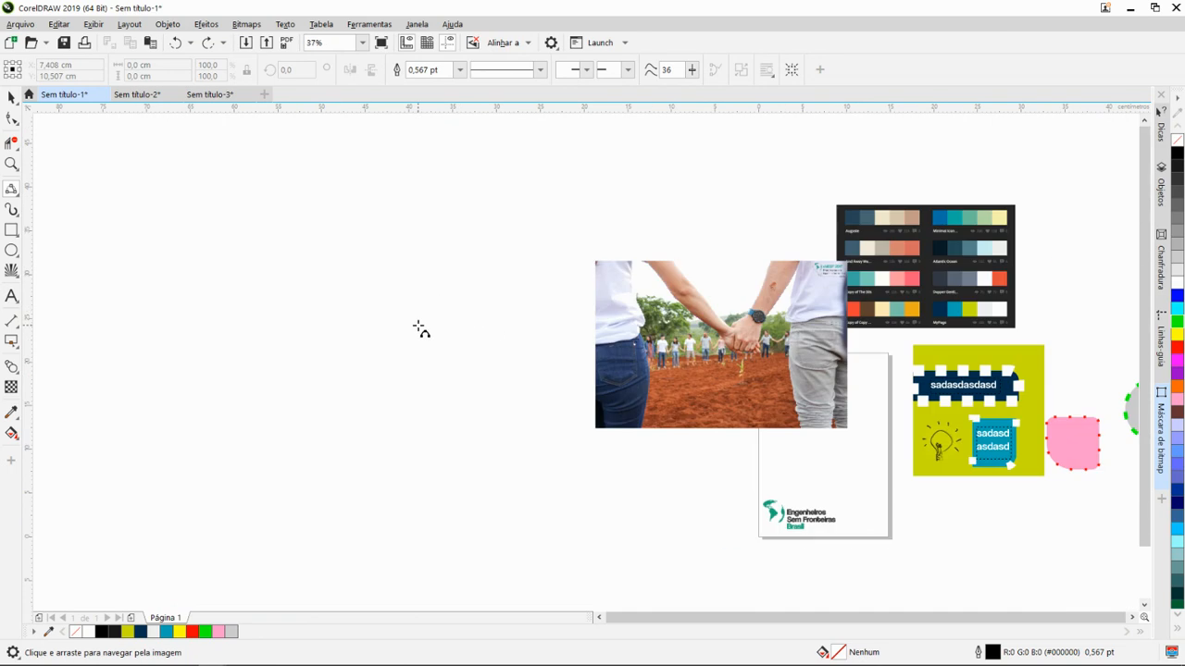
{"action": "left_click_drag", "start_coordinate": [418, 317], "coordinate": [476, 330]}
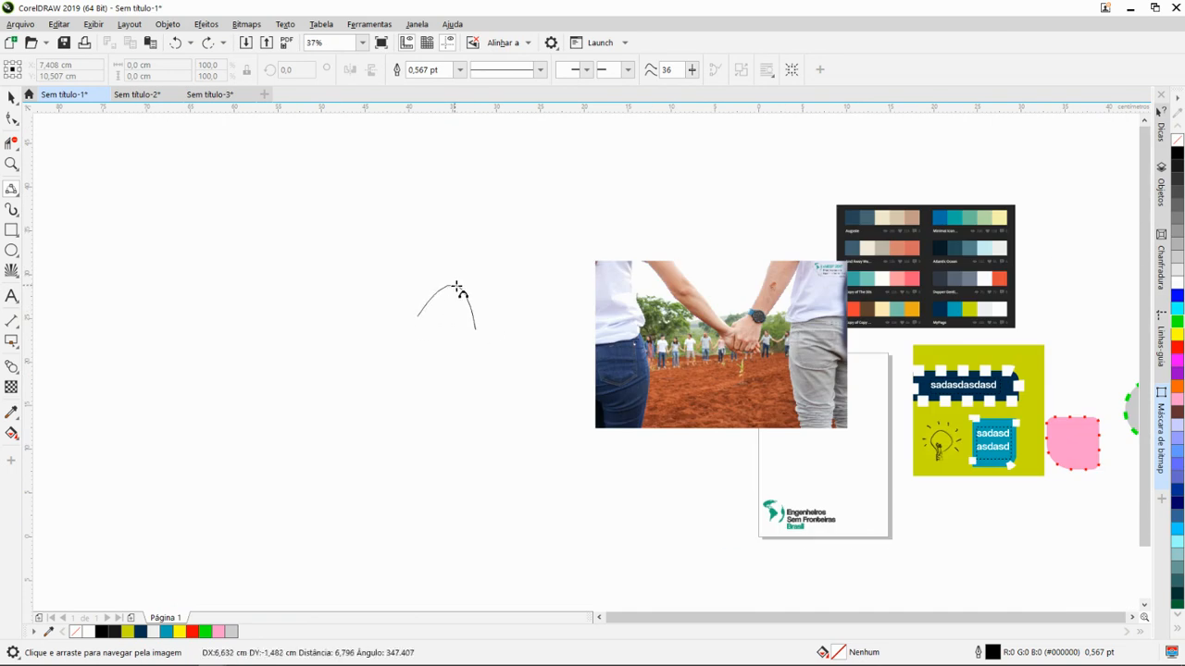
{"action": "left_click", "coordinate": [454, 296]}
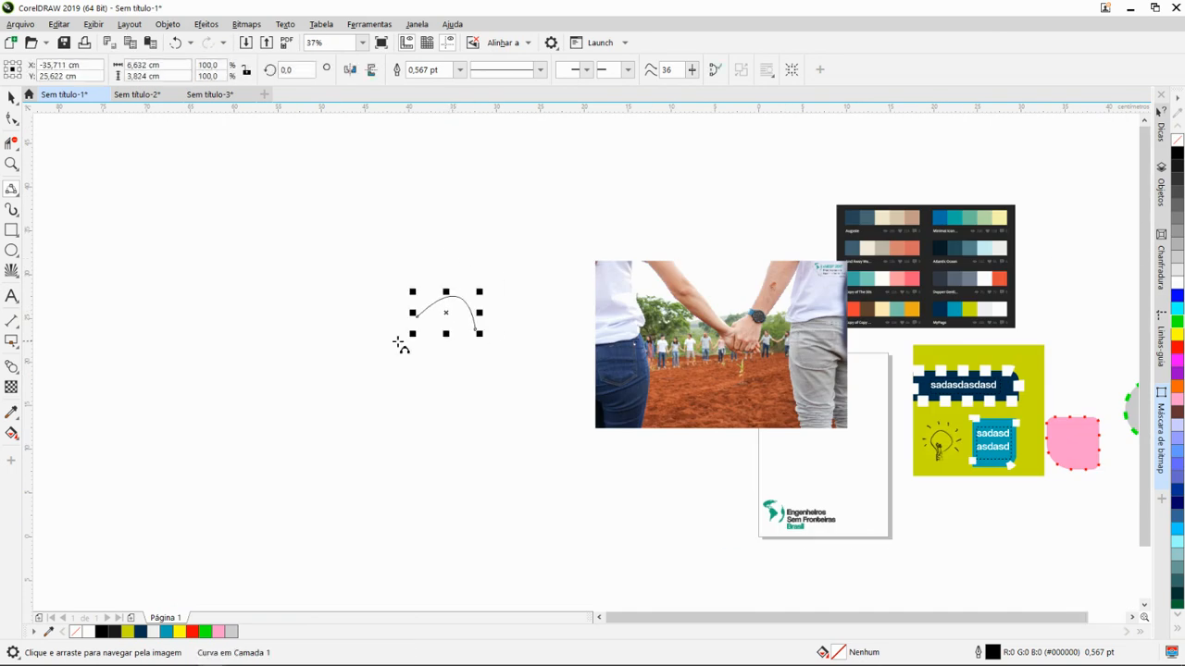
- Draw two larger 3-point curves, about 16,8 by 11,3 cm and 9,7 by 8,5 cm, and remove all three practice curves
{"action": "left_click_drag", "start_coordinate": [368, 365], "coordinate": [491, 444]}
{"action": "left_click", "coordinate": [338, 460]}
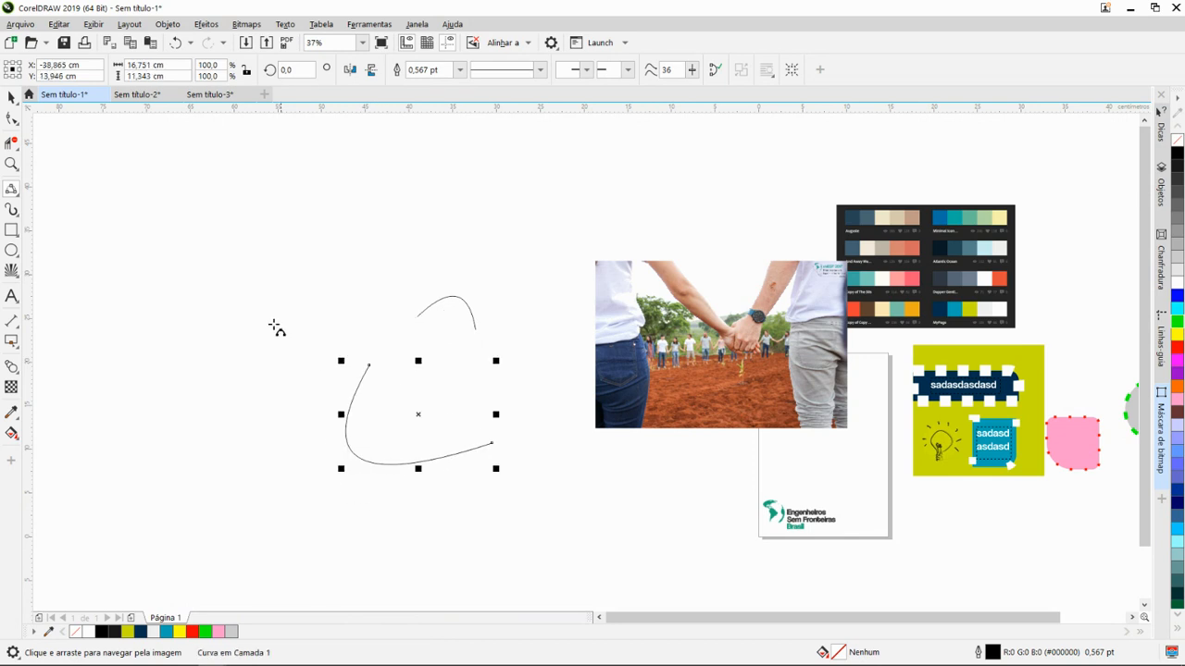
{"action": "left_click_drag", "start_coordinate": [258, 312], "coordinate": [350, 281]}
{"action": "left_click", "coordinate": [282, 241]}
{"action": "scroll", "coordinate": [130, 236], "scroll_direction": "up", "scroll_amount": 2}
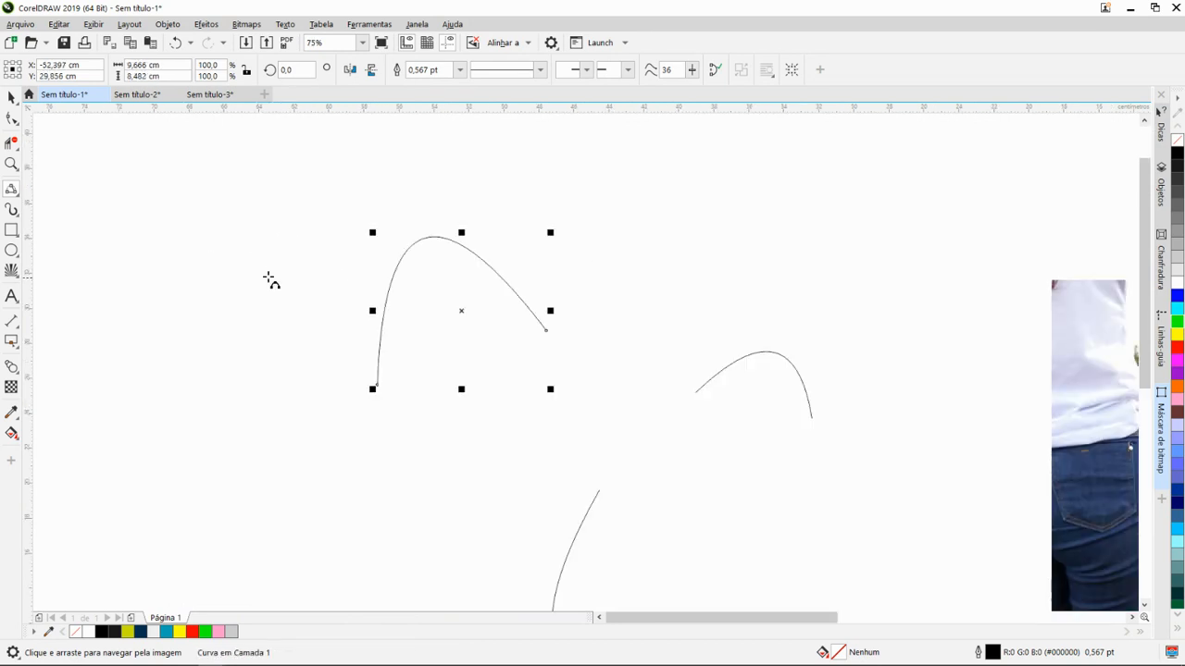
{"action": "scroll", "coordinate": [333, 292], "scroll_direction": "down", "scroll_amount": 2}
{"action": "key", "text": "Delete"}
{"action": "key", "text": "ctrl+z"}
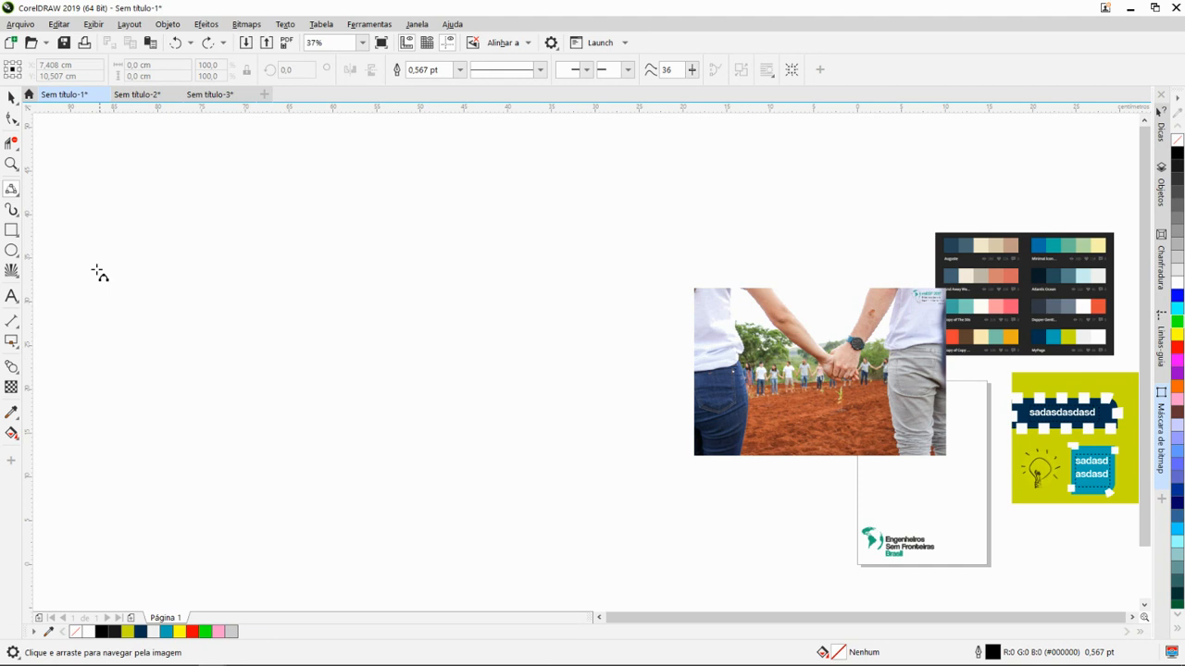
- Activate the Artistic Media tool for drawing freehand strokes
{"action": "left_click", "coordinate": [16, 219]}
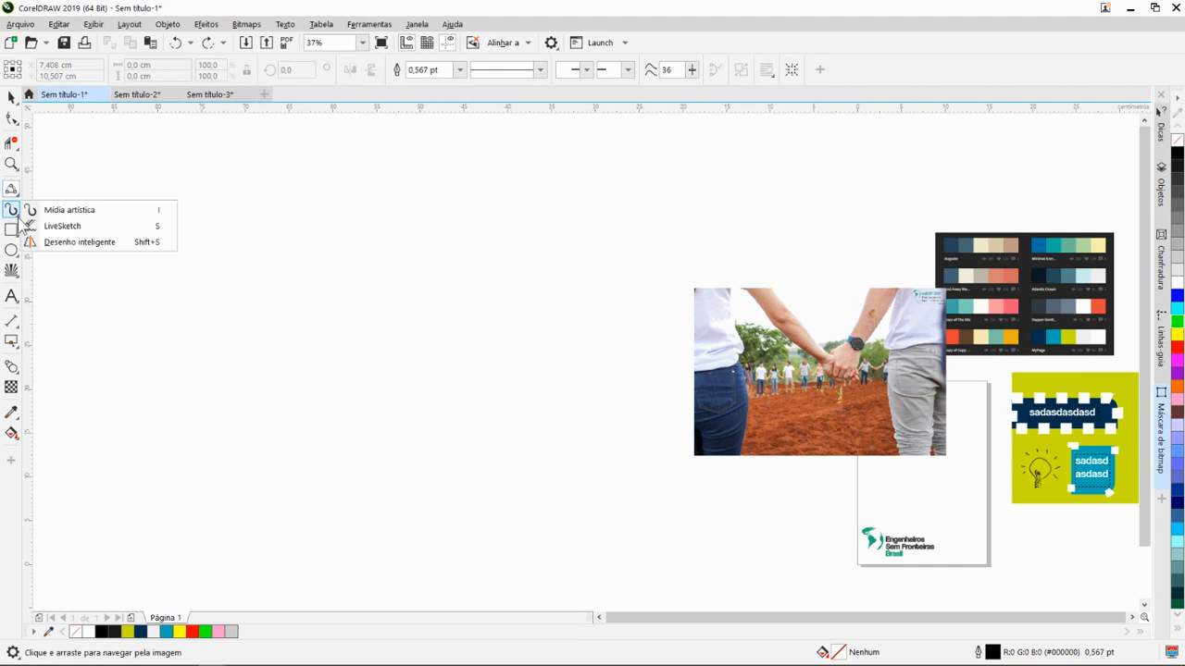
{"action": "left_click", "coordinate": [64, 216]}
{"action": "scroll", "coordinate": [272, 283], "scroll_direction": "down", "scroll_amount": 1}
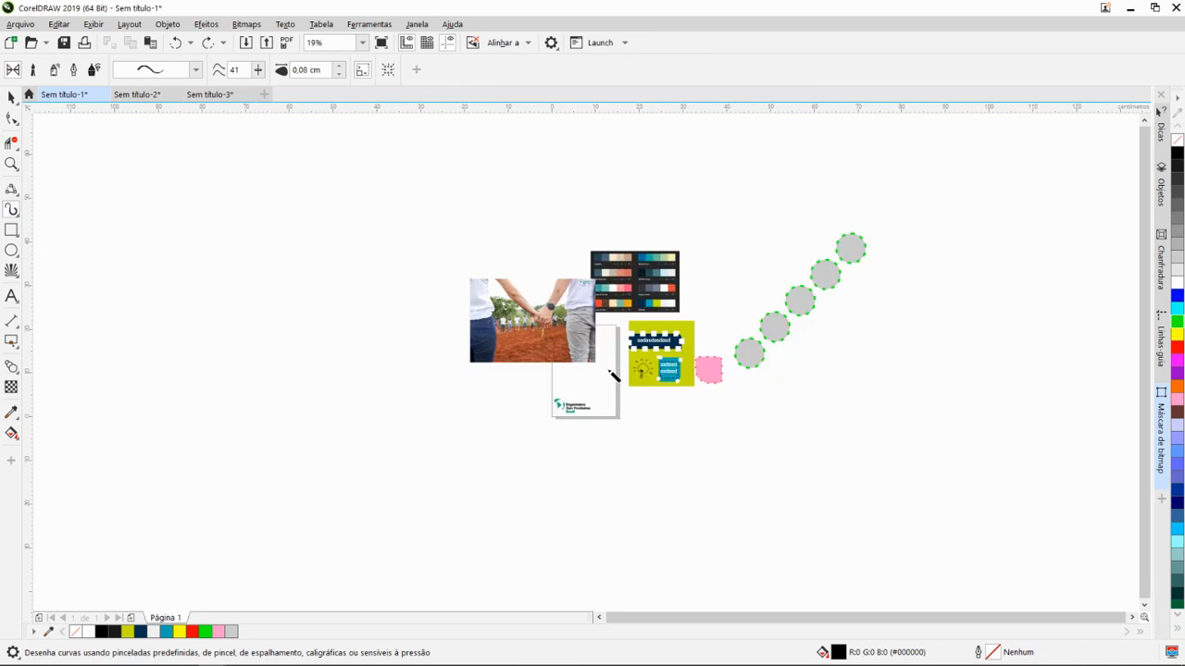
- Examine the hand-drawn light bulb and its rays on the yellow-green card up close
{"action": "left_click_drag", "start_coordinate": [608, 368], "coordinate": [507, 393]}
{"action": "scroll", "coordinate": [550, 361], "scroll_direction": "up", "scroll_amount": 4}
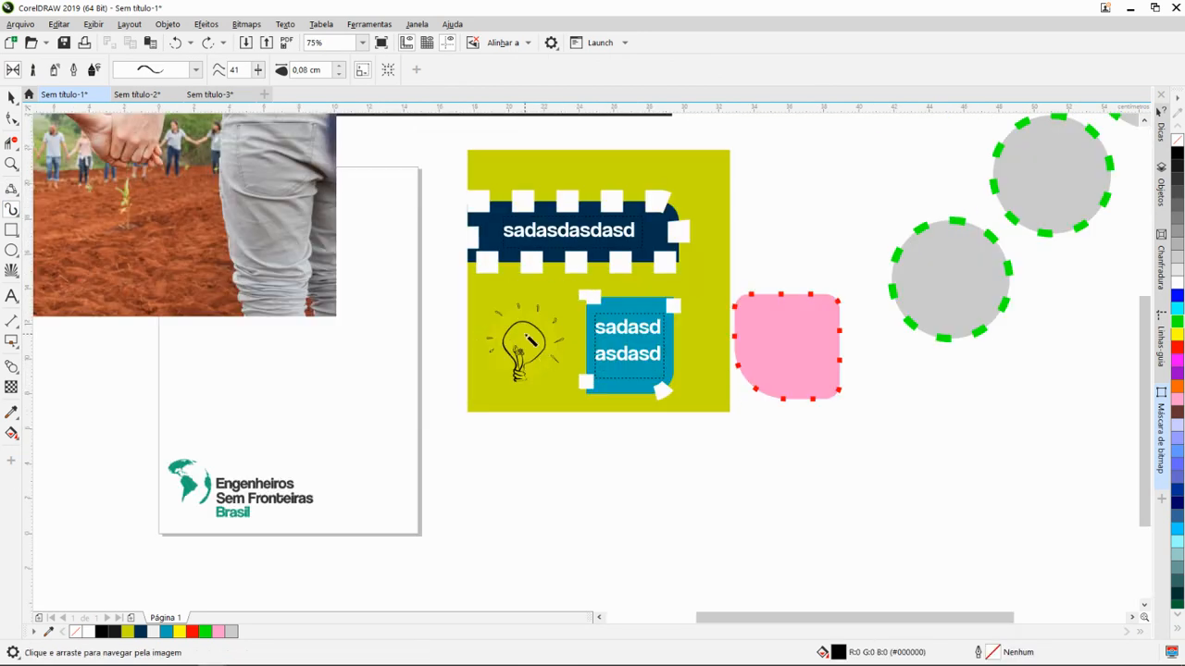
{"action": "scroll", "coordinate": [530, 342], "scroll_direction": "up", "scroll_amount": 2}
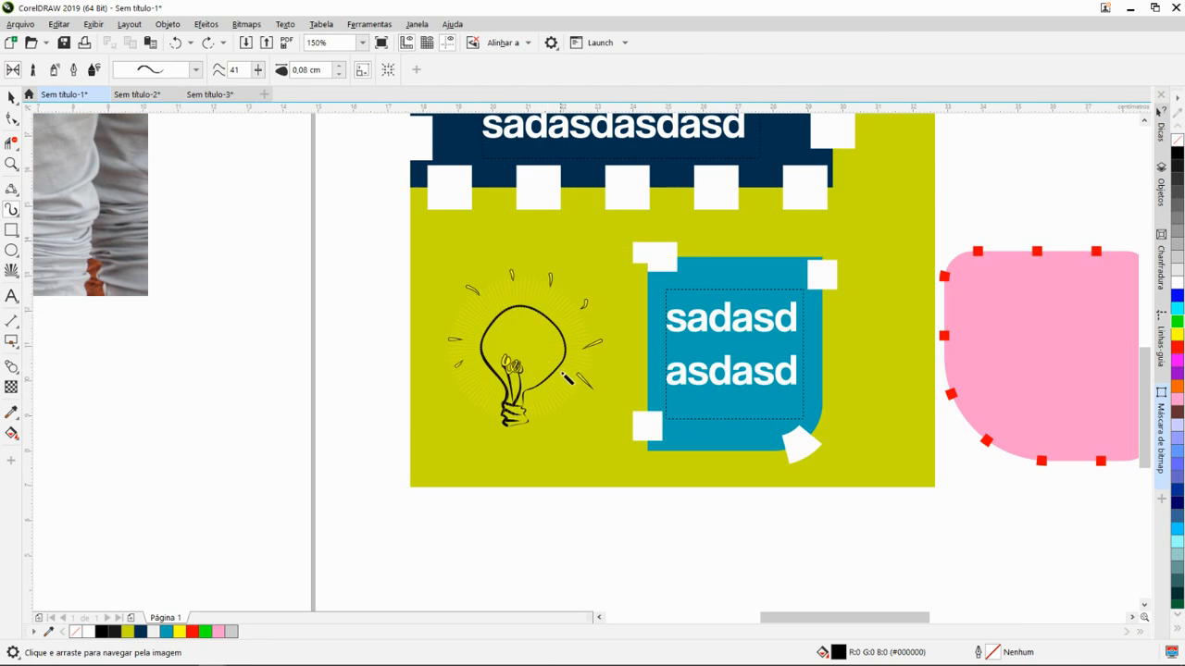
{"action": "scroll", "coordinate": [566, 377], "scroll_direction": "down", "scroll_amount": 2}
{"action": "scroll", "coordinate": [524, 402], "scroll_direction": "up", "scroll_amount": 2}
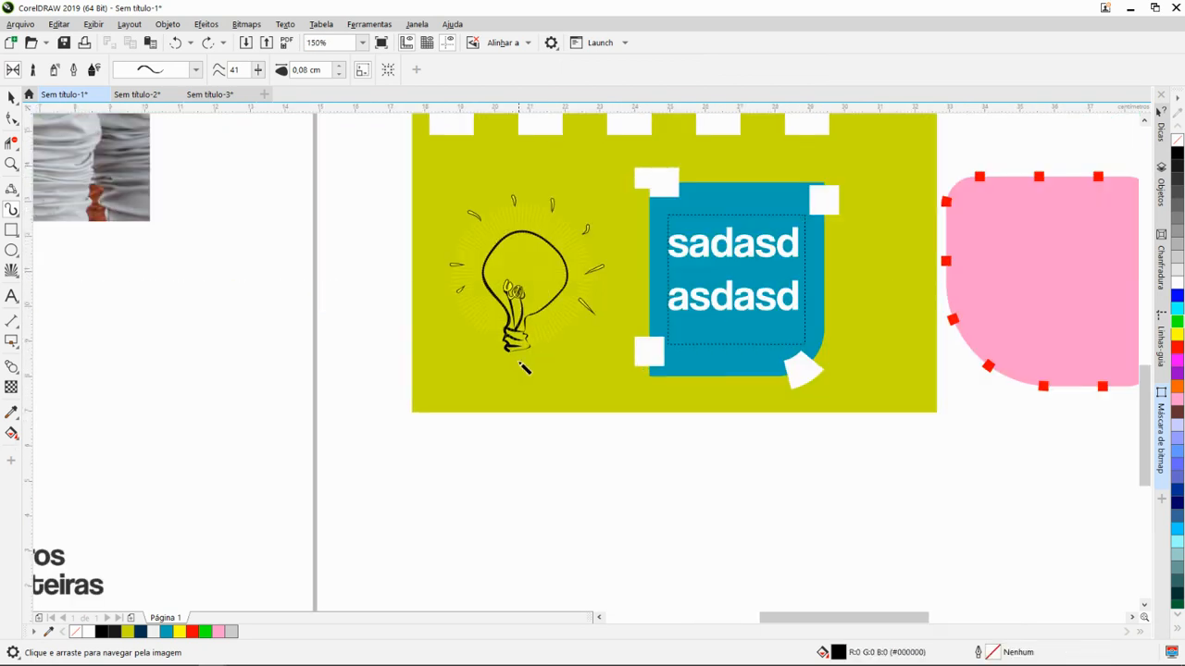
{"action": "left_click_drag", "start_coordinate": [535, 347], "coordinate": [513, 359]}
{"action": "scroll", "coordinate": [535, 422], "scroll_direction": "down", "scroll_amount": 2}
{"action": "scroll", "coordinate": [547, 387], "scroll_direction": "up", "scroll_amount": 2}
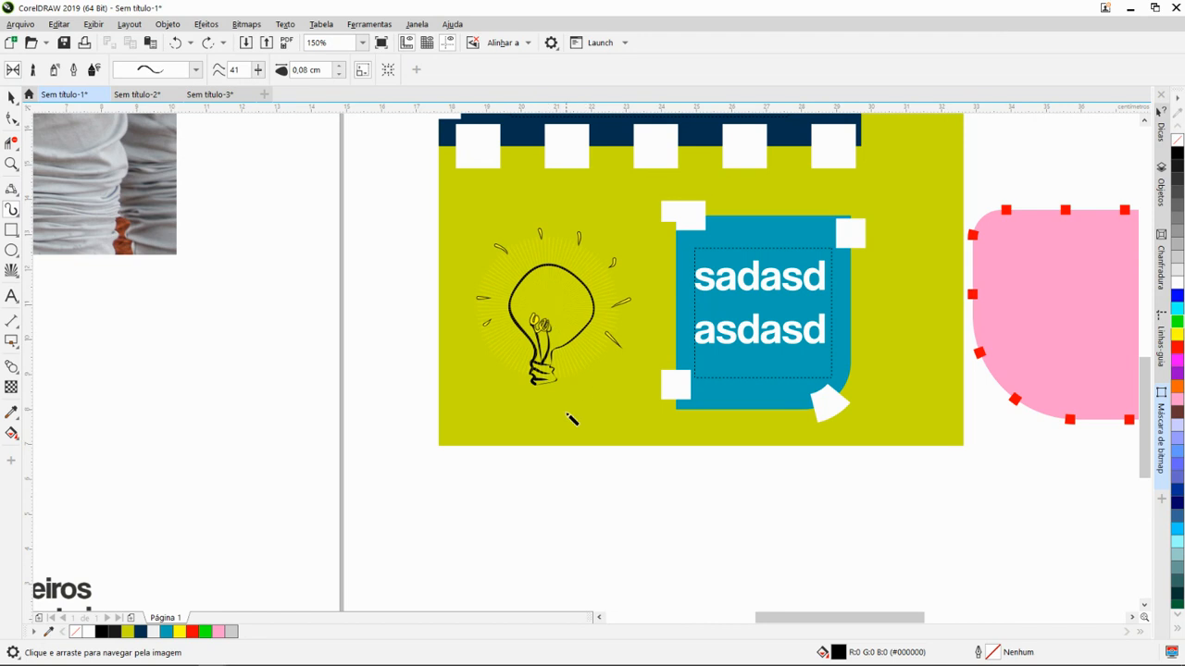
{"action": "left_click_drag", "start_coordinate": [566, 443], "coordinate": [621, 376]}
{"action": "left_click_drag", "start_coordinate": [626, 419], "coordinate": [644, 345]}
- Sketch a flower with a small round centre and long petals around it in the empty area below the yellow-green card
{"action": "scroll", "coordinate": [607, 394], "scroll_direction": "down", "scroll_amount": 1}
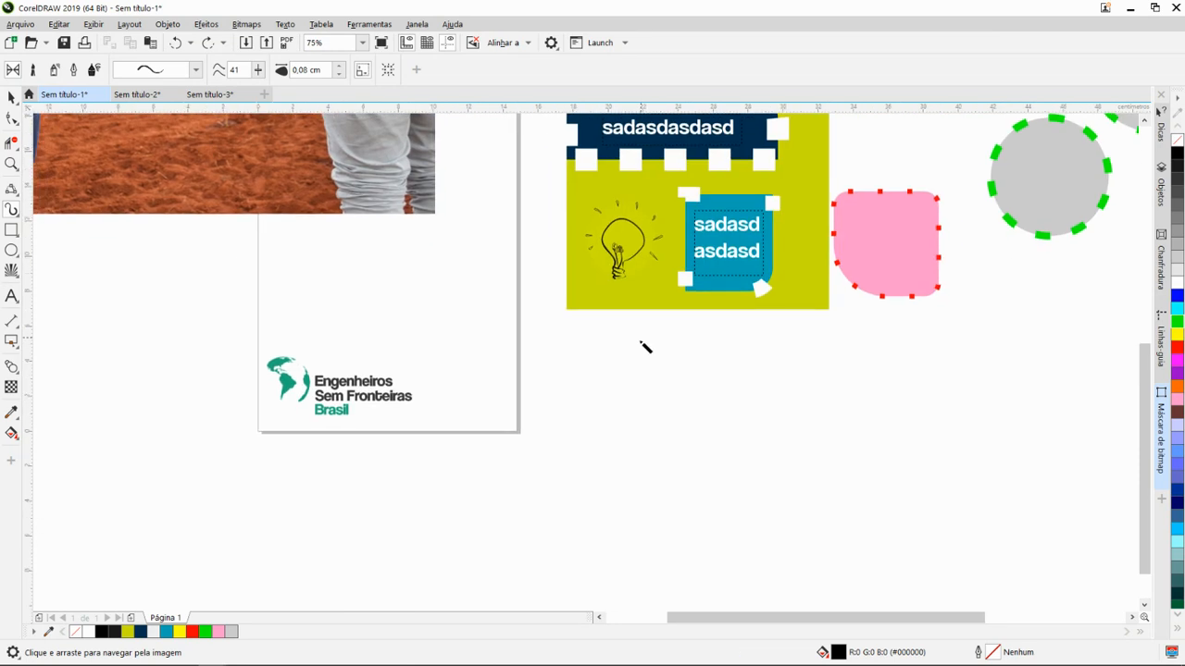
{"action": "scroll", "coordinate": [659, 436], "scroll_direction": "up", "scroll_amount": 1}
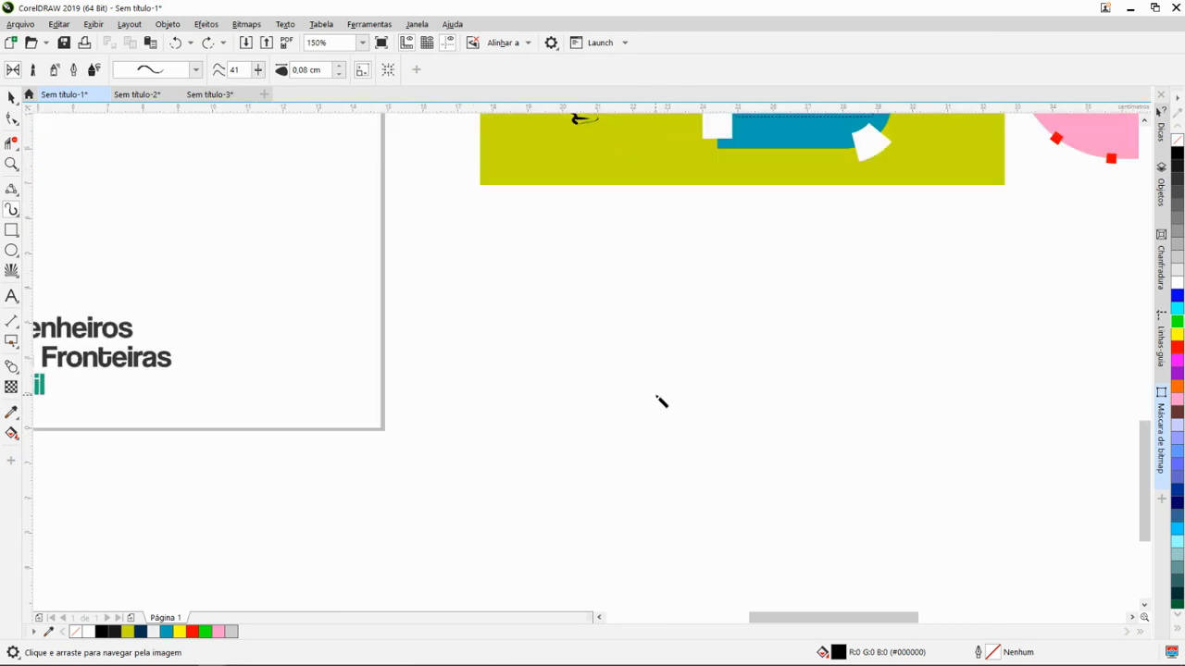
{"action": "scroll", "coordinate": [635, 373], "scroll_direction": "down", "scroll_amount": 1}
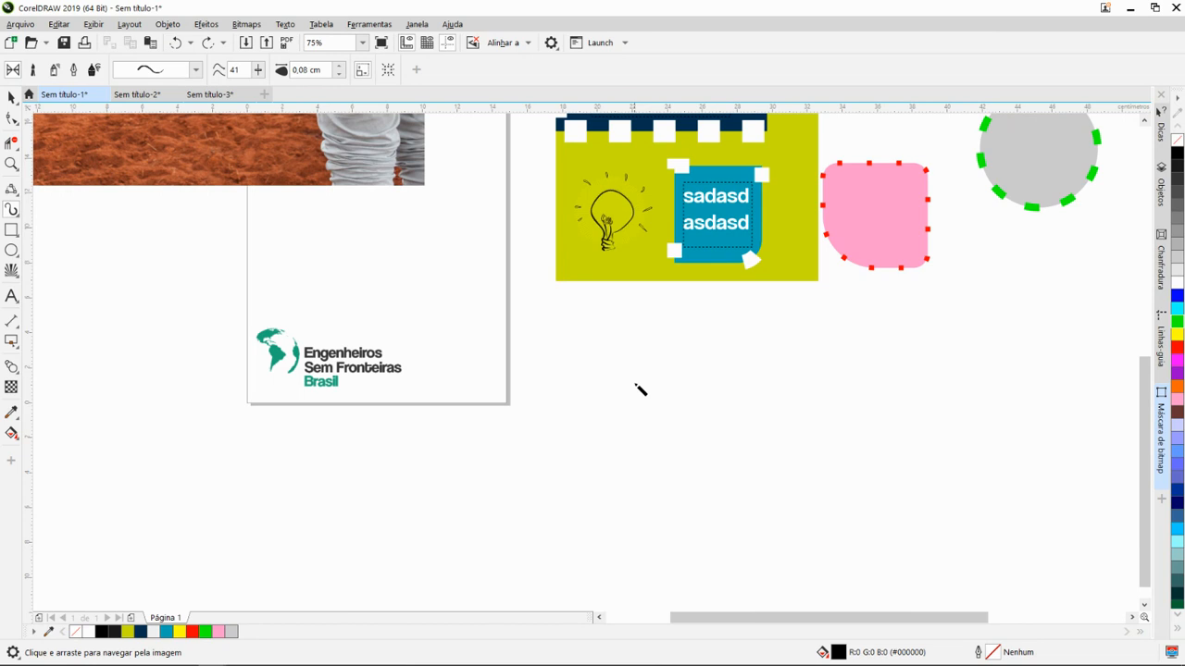
{"action": "scroll", "coordinate": [658, 384], "scroll_direction": "up", "scroll_amount": 1}
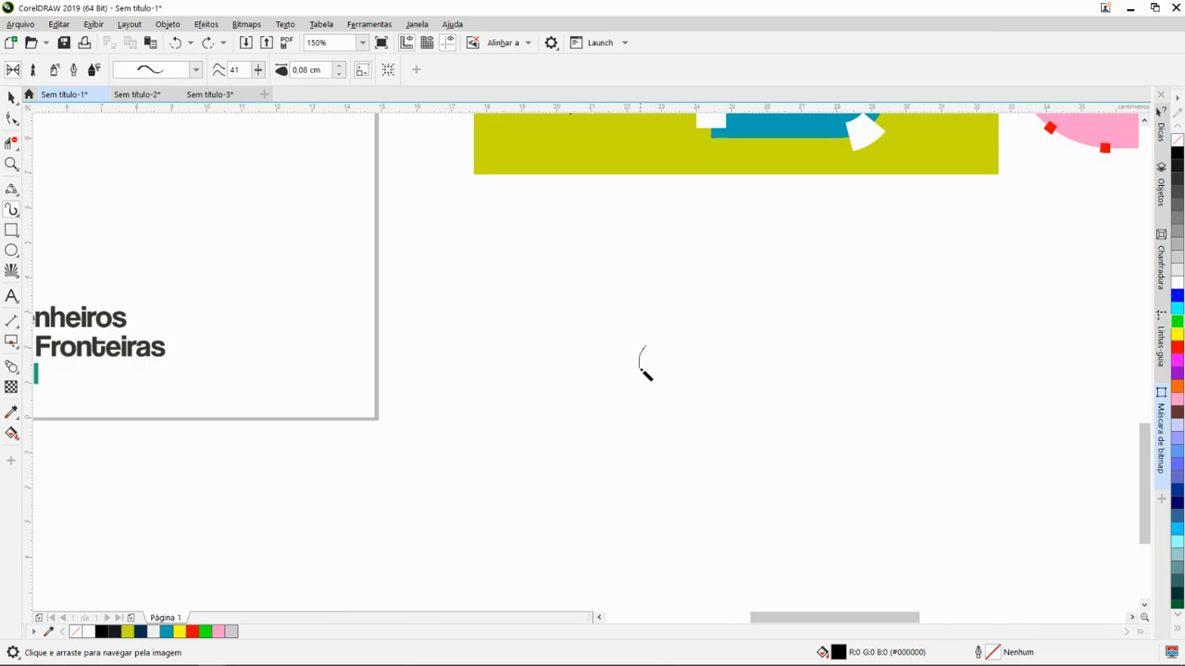
{"action": "mouse_move", "coordinate": [651, 353]}
{"action": "left_mouse_down"}
{"action": "mouse_move", "coordinate": [660, 268]}
{"action": "mouse_move", "coordinate": [703, 229]}
{"action": "mouse_move", "coordinate": [675, 315]}
{"action": "mouse_move", "coordinate": [803, 331]}
{"action": "mouse_move", "coordinate": [715, 350]}
{"action": "mouse_move", "coordinate": [633, 337]}
{"action": "mouse_move", "coordinate": [500, 292]}
{"action": "mouse_move", "coordinate": [514, 325]}
{"action": "mouse_move", "coordinate": [644, 350]}
{"action": "left_mouse_up"}
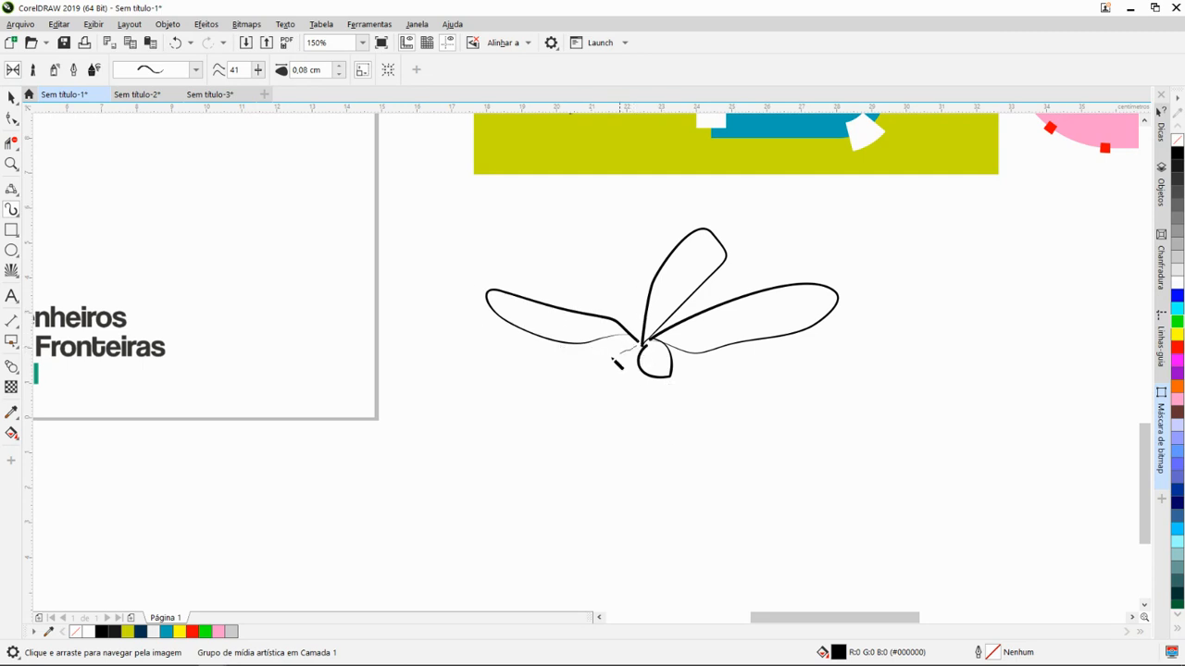
{"action": "mouse_move", "coordinate": [618, 359]}
{"action": "left_mouse_down"}
{"action": "mouse_move", "coordinate": [578, 425]}
{"action": "mouse_move", "coordinate": [621, 385]}
{"action": "mouse_move", "coordinate": [646, 490]}
{"action": "mouse_move", "coordinate": [670, 446]}
{"action": "mouse_move", "coordinate": [645, 397]}
{"action": "mouse_move", "coordinate": [793, 412]}
{"action": "mouse_move", "coordinate": [648, 422]}
{"action": "mouse_move", "coordinate": [642, 383]}
{"action": "mouse_move", "coordinate": [847, 368]}
{"action": "mouse_move", "coordinate": [668, 366]}
{"action": "left_mouse_up"}
- Undo all the strokes of the flower sketch
{"action": "scroll", "coordinate": [692, 375], "scroll_direction": "down", "scroll_amount": 4}
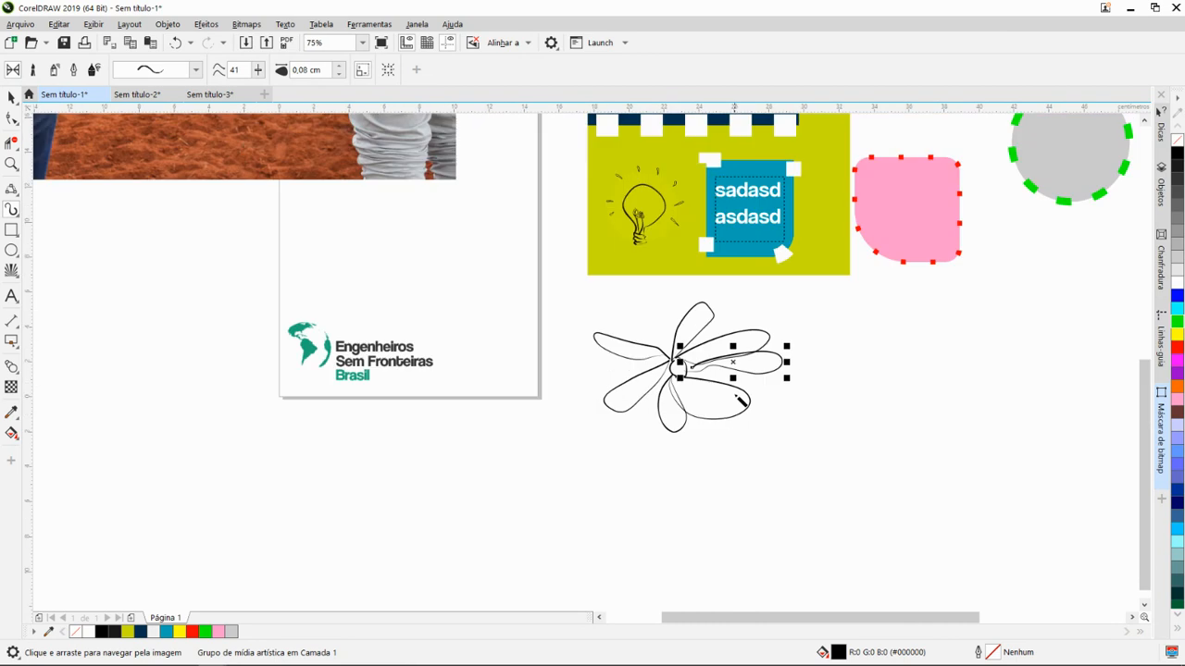
{"action": "key", "text": "ctrl+z"}
{"action": "key", "text": "ctrl+z"}
{"action": "key", "text": "ctrl+z"}
{"action": "key", "text": "ctrl+z"}
{"action": "key", "text": "ctrl+z"}
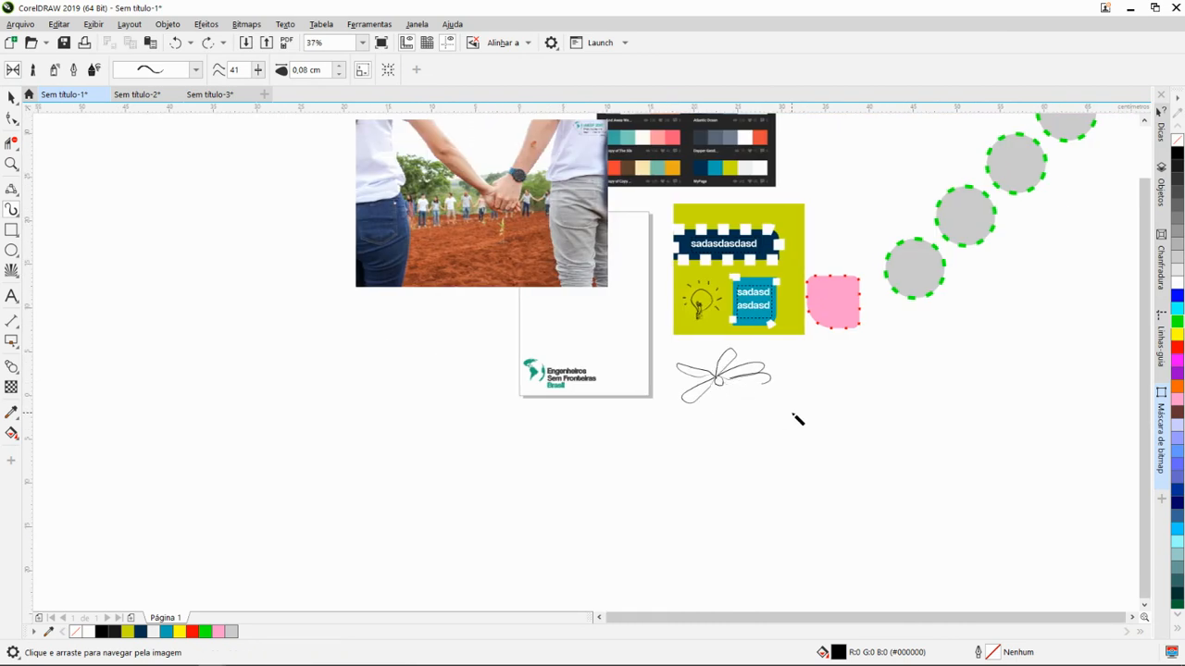
{"action": "scroll", "coordinate": [759, 413], "scroll_direction": "up", "scroll_amount": 2}
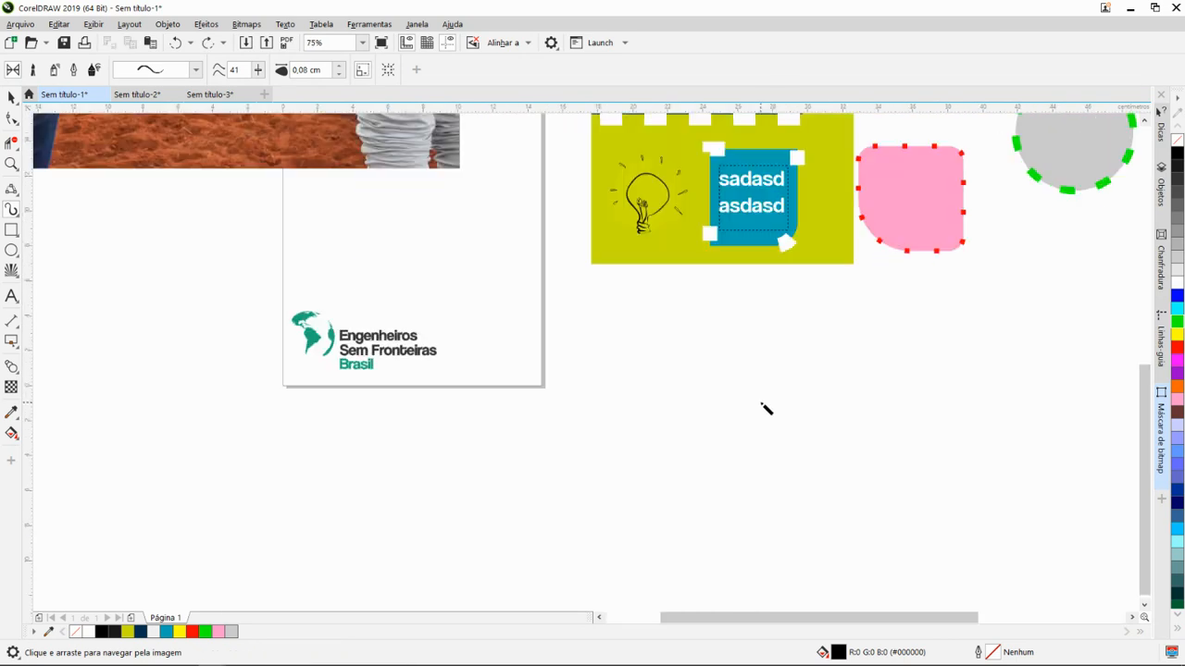
- Draw a crescent outline about 7 cm wide from two curved preset strokes below the yellow-green card
{"action": "scroll", "coordinate": [752, 390], "scroll_direction": "up", "scroll_amount": 2}
{"action": "scroll", "coordinate": [689, 379], "scroll_direction": "down", "scroll_amount": 2}
{"action": "scroll", "coordinate": [622, 350], "scroll_direction": "up", "scroll_amount": 2}
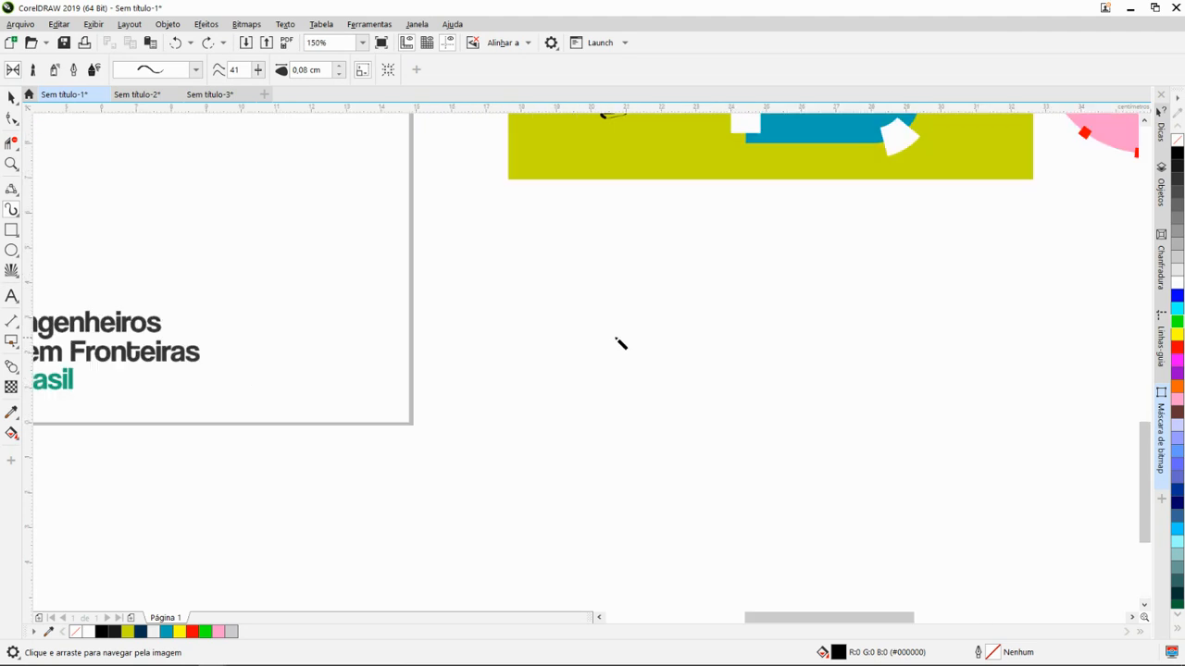
{"action": "left_click_drag", "start_coordinate": [588, 305], "coordinate": [838, 290]}
{"action": "mouse_move", "coordinate": [583, 305]}
{"action": "left_mouse_down"}
{"action": "mouse_move", "coordinate": [746, 436]}
{"action": "mouse_move", "coordinate": [859, 427]}
{"action": "mouse_move", "coordinate": [833, 288]}
{"action": "left_mouse_up"}
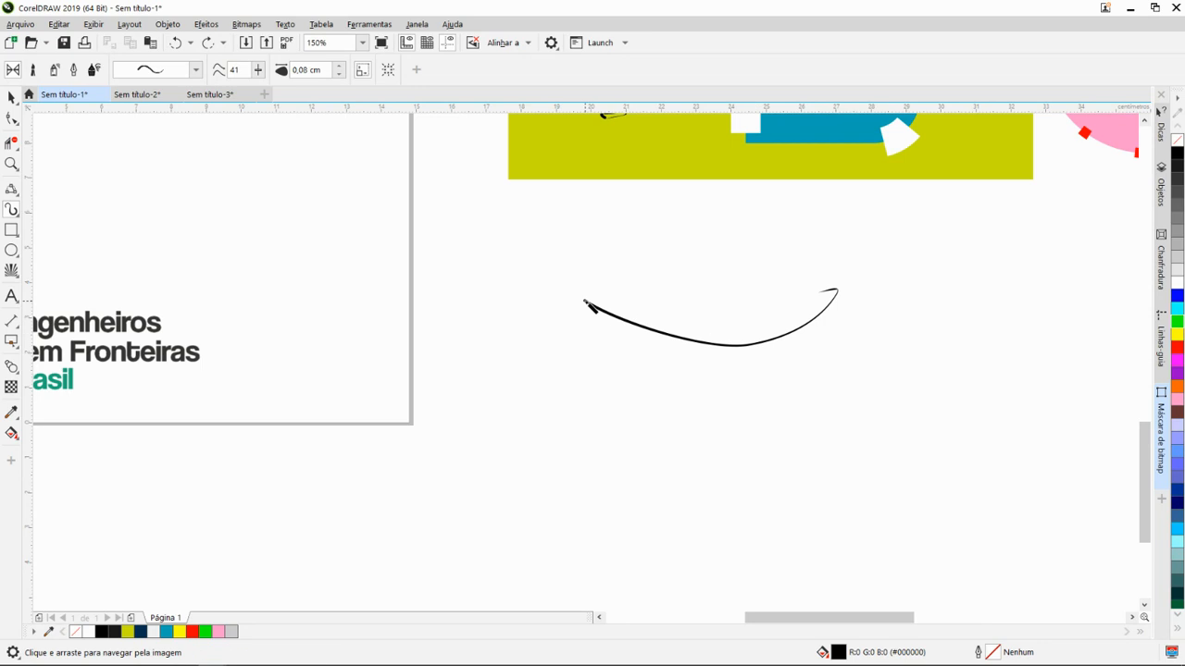
{"action": "mouse_move", "coordinate": [587, 305]}
{"action": "left_mouse_down"}
{"action": "mouse_move", "coordinate": [634, 354]}
{"action": "mouse_move", "coordinate": [723, 379]}
{"action": "mouse_move", "coordinate": [840, 294]}
{"action": "left_mouse_up"}
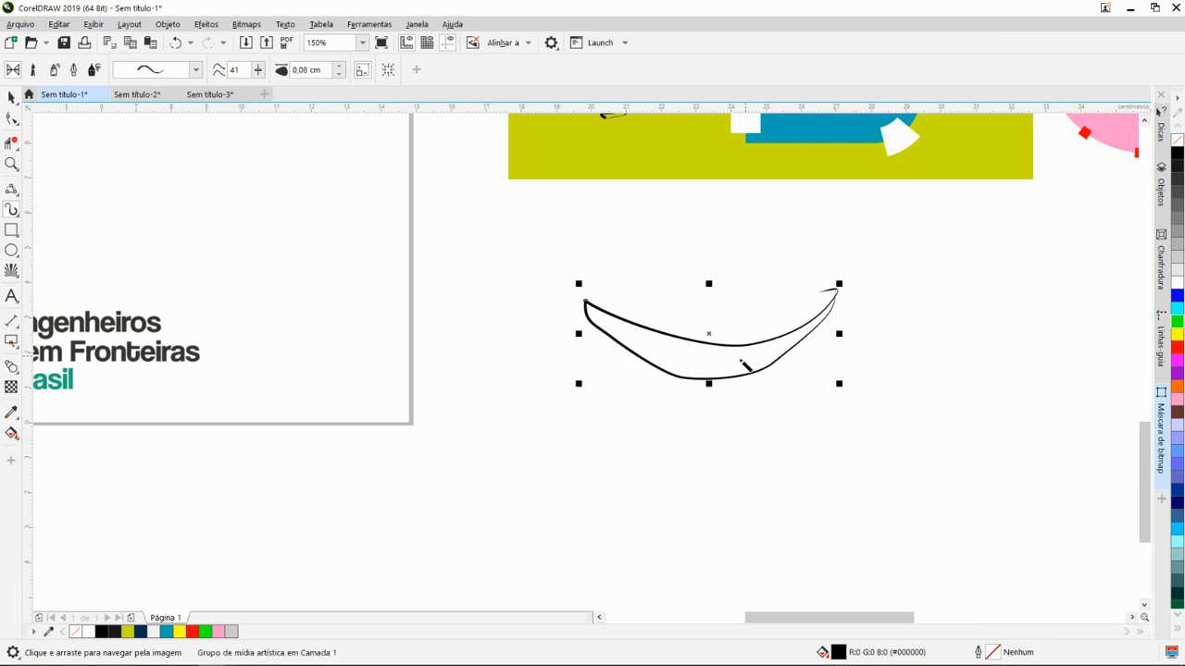
- Apply the preset stroke that tapers at both ends to the crescent's lower curve, and draw a wave about 5 cm wide above the crescent
{"action": "scroll", "coordinate": [746, 366], "scroll_direction": "down", "scroll_amount": 2}
{"action": "scroll", "coordinate": [750, 356], "scroll_direction": "up", "scroll_amount": 2}
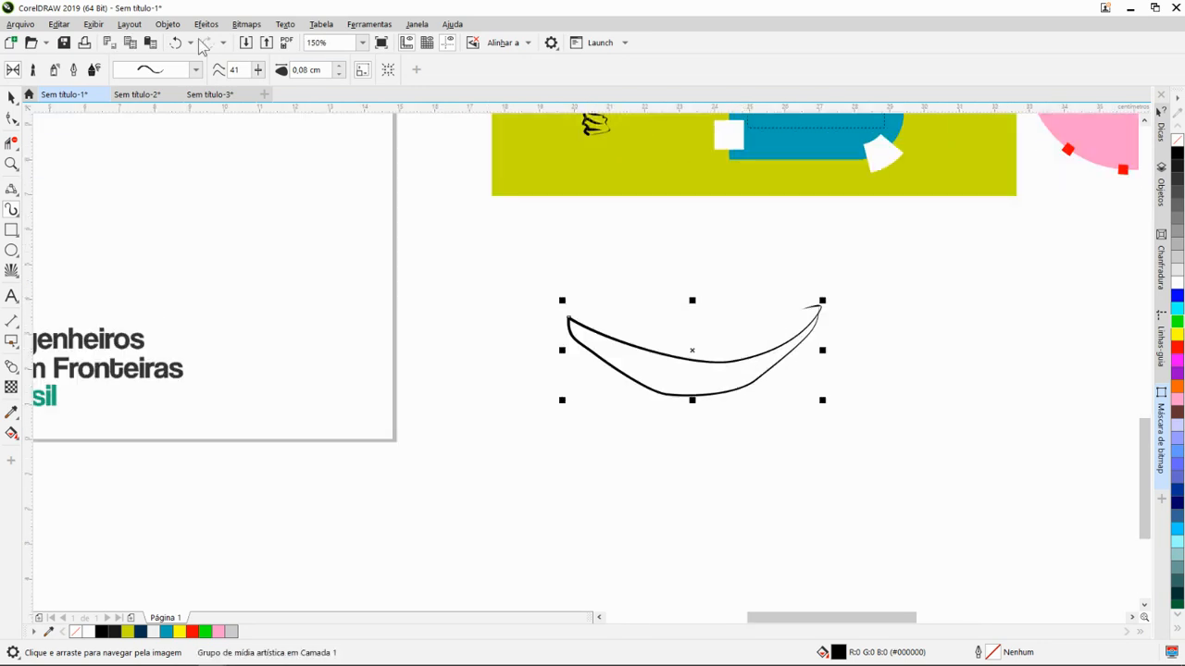
{"action": "left_click", "coordinate": [196, 70]}
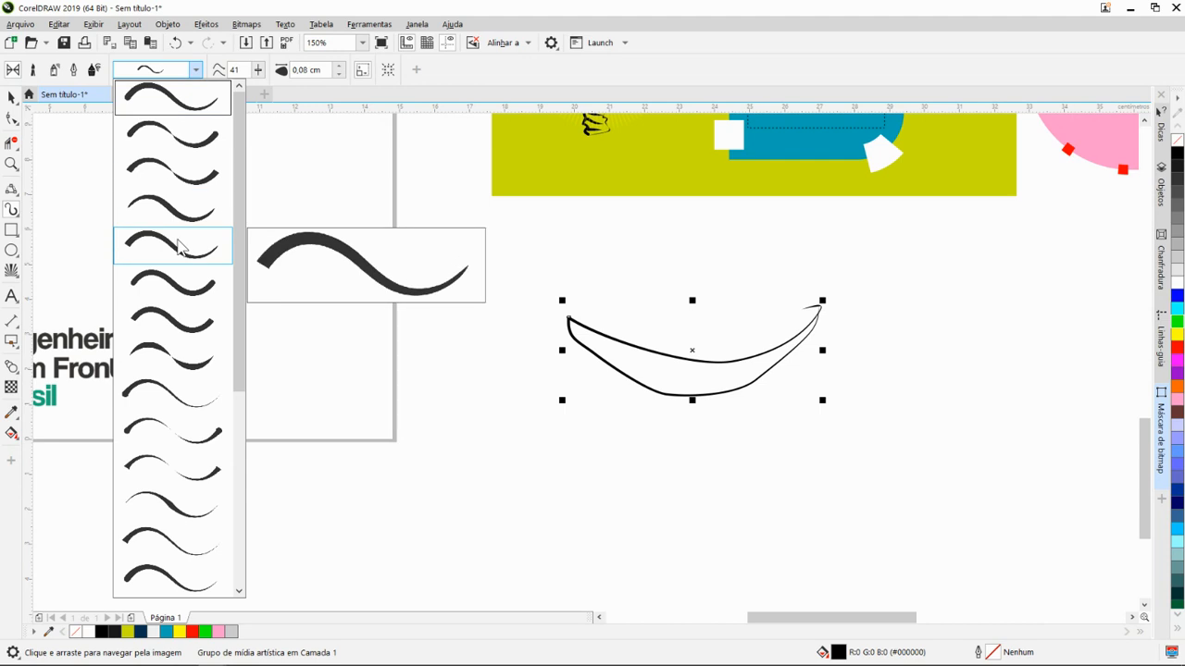
{"action": "left_click", "coordinate": [154, 503]}
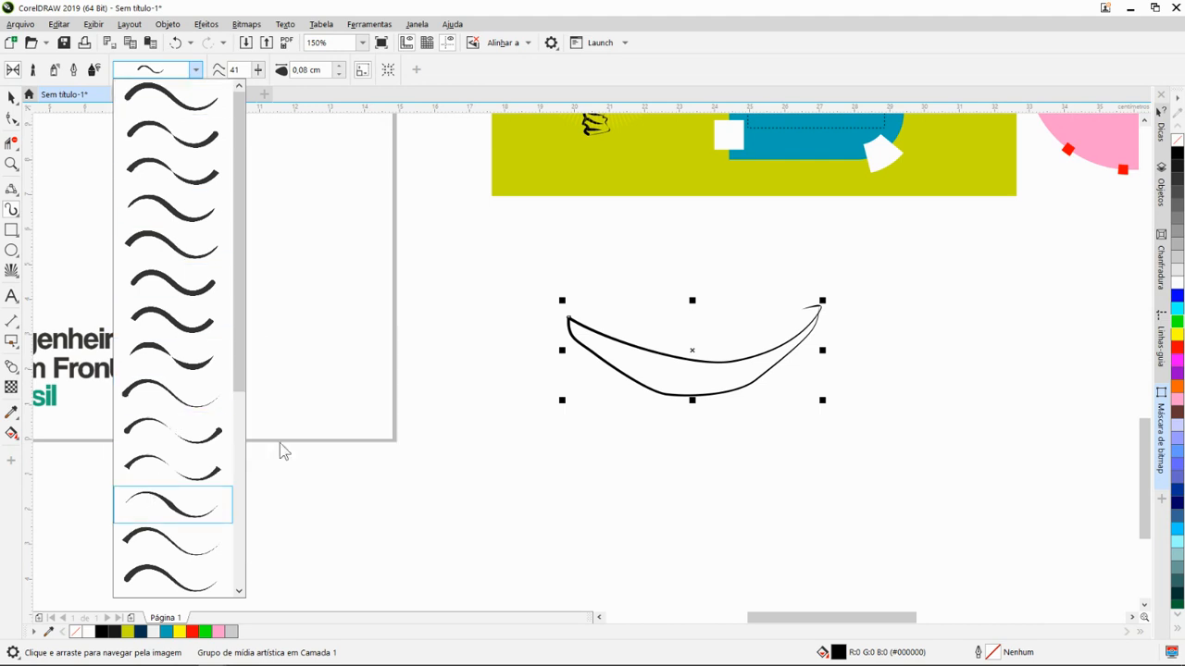
{"action": "mouse_move", "coordinate": [535, 271]}
{"action": "left_mouse_down"}
{"action": "mouse_move", "coordinate": [577, 258]}
{"action": "mouse_move", "coordinate": [645, 295]}
{"action": "mouse_move", "coordinate": [690, 288]}
{"action": "left_mouse_up"}
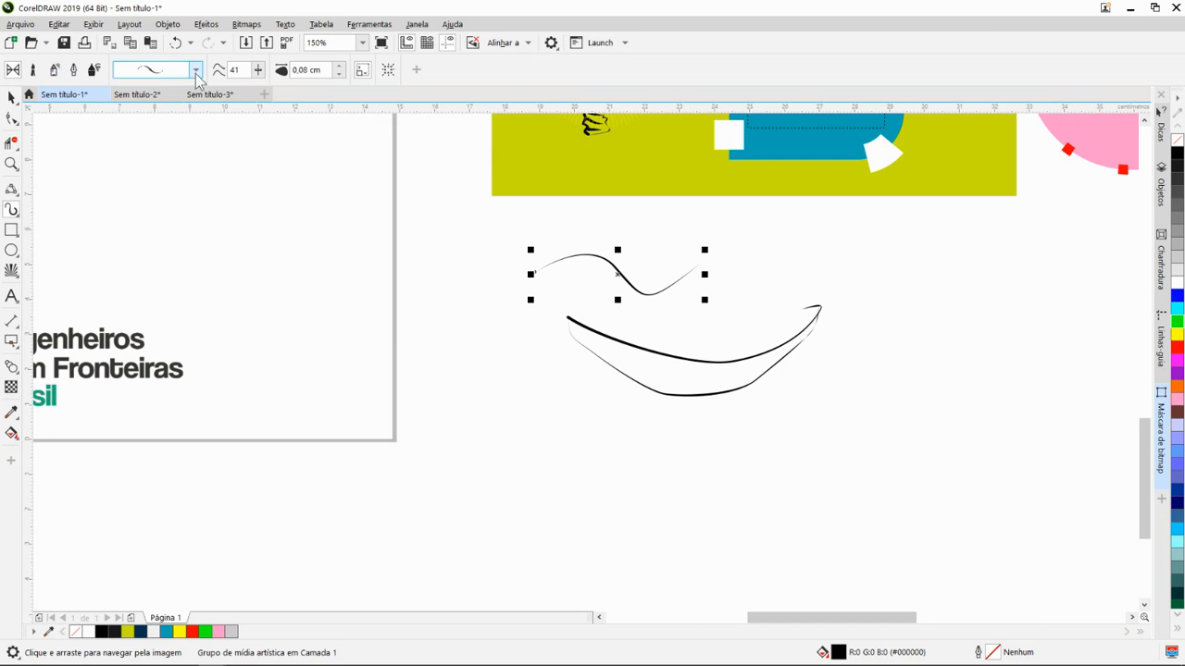
- Switch Artistic Media to Brush mode with the cross-hatched Artístico brush, and draw a wavy stroke about 6 cm wide below the crescent
{"action": "left_click", "coordinate": [34, 72]}
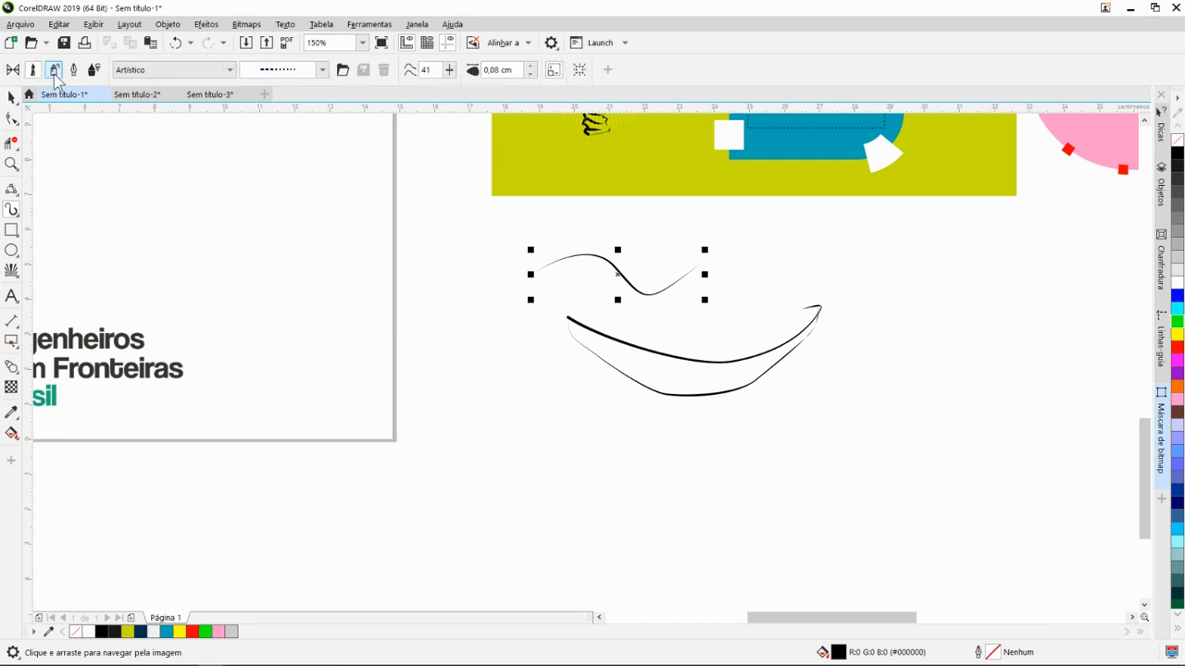
{"action": "left_click", "coordinate": [324, 69]}
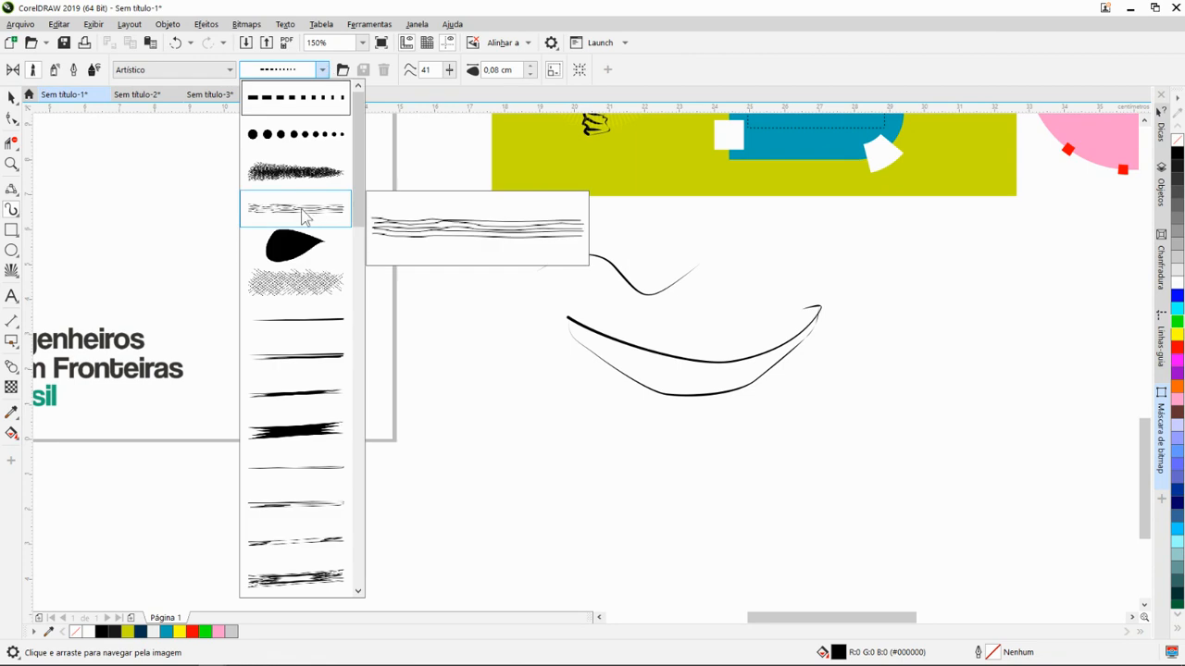
{"action": "left_click", "coordinate": [293, 286]}
{"action": "mouse_move", "coordinate": [528, 431]}
{"action": "left_mouse_down"}
{"action": "mouse_move", "coordinate": [622, 501]}
{"action": "mouse_move", "coordinate": [749, 465]}
{"action": "left_mouse_up"}
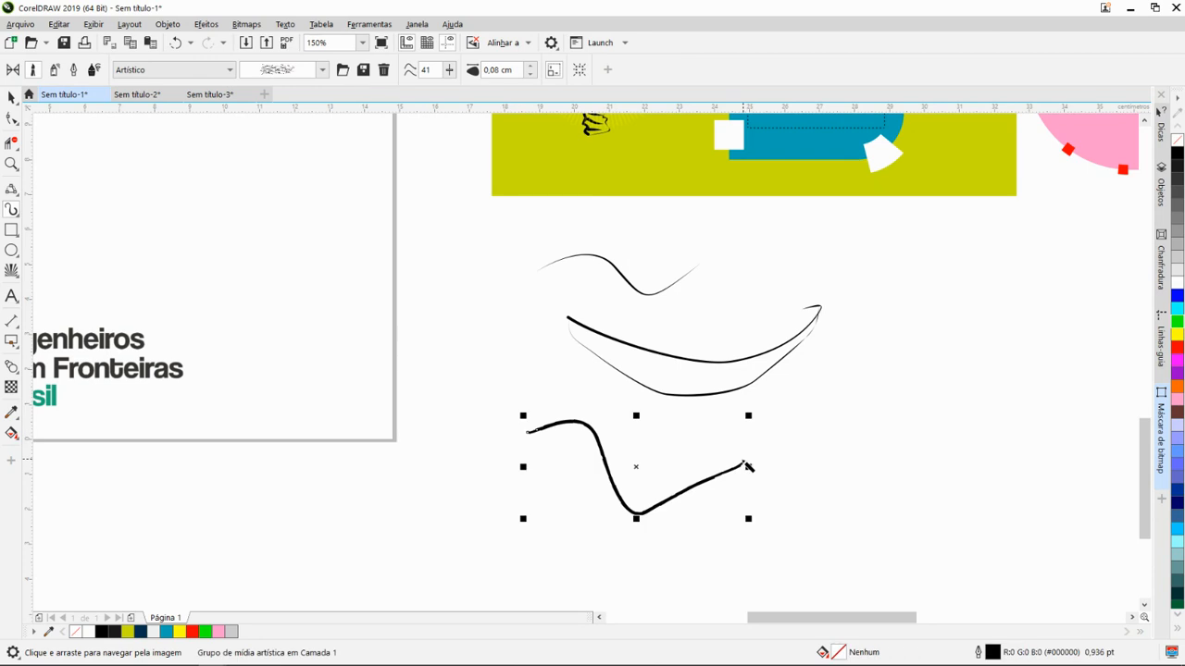
- Change the lower wavy stroke to the dense, tapering scribble brush, and draw a partial heart shape about 3,5 cm wide to its right
{"action": "left_click", "coordinate": [291, 70]}
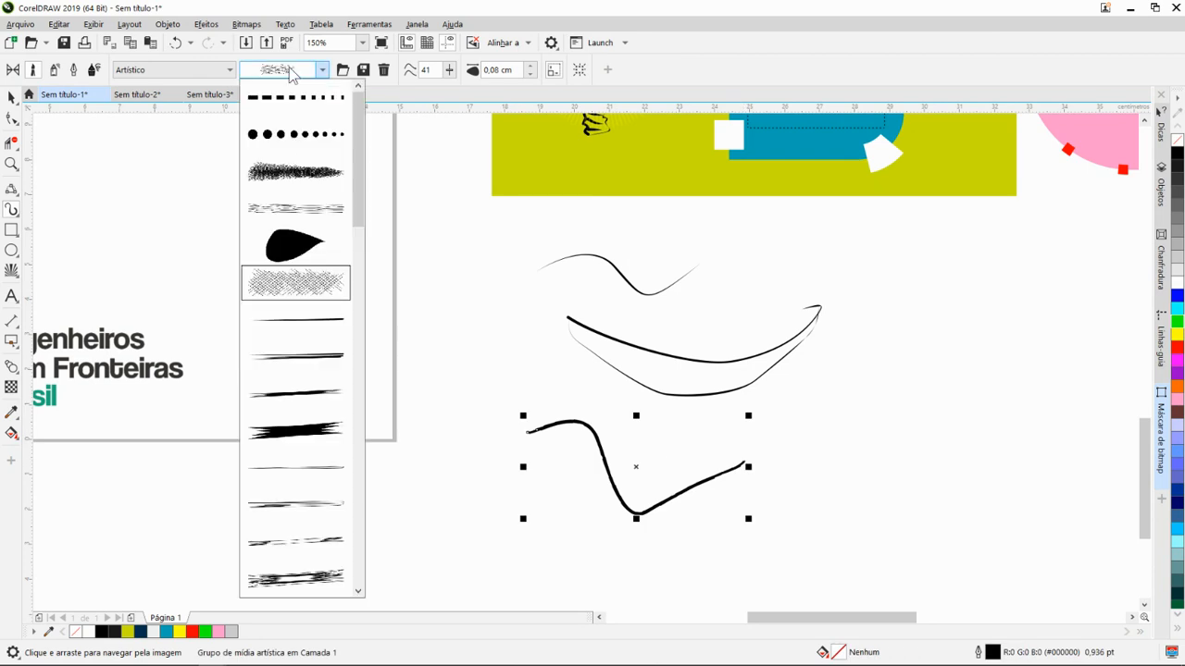
{"action": "left_click", "coordinate": [296, 172]}
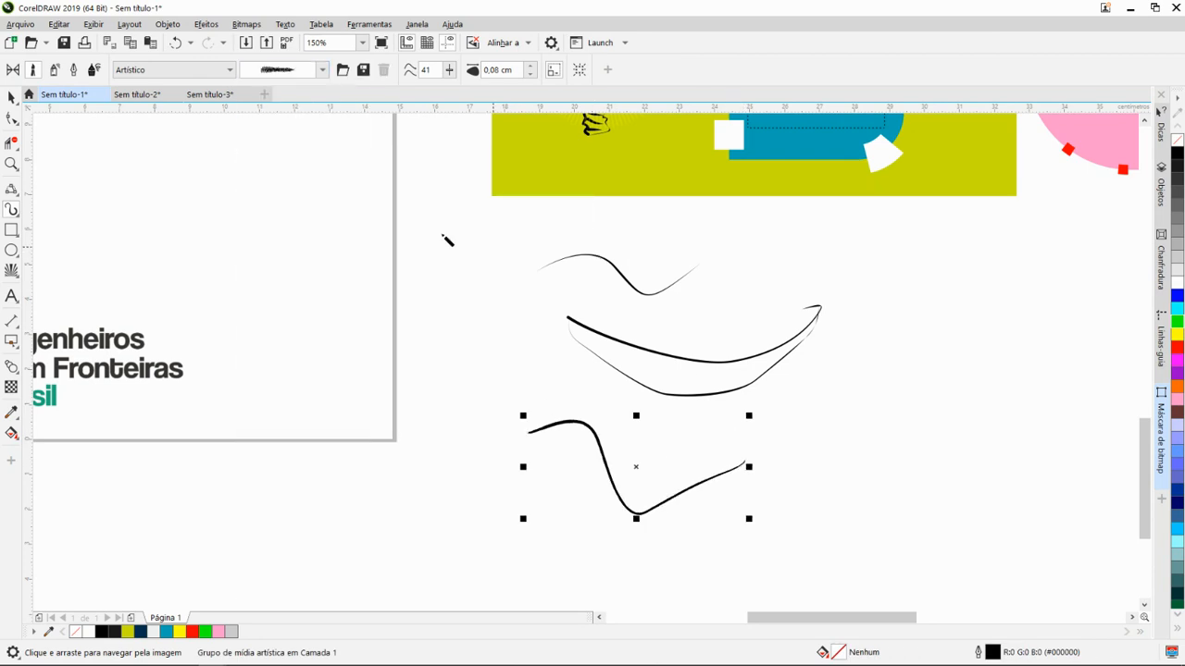
{"action": "mouse_move", "coordinate": [959, 436]}
{"action": "left_mouse_down"}
{"action": "mouse_move", "coordinate": [901, 488]}
{"action": "mouse_move", "coordinate": [873, 386]}
{"action": "left_mouse_up"}
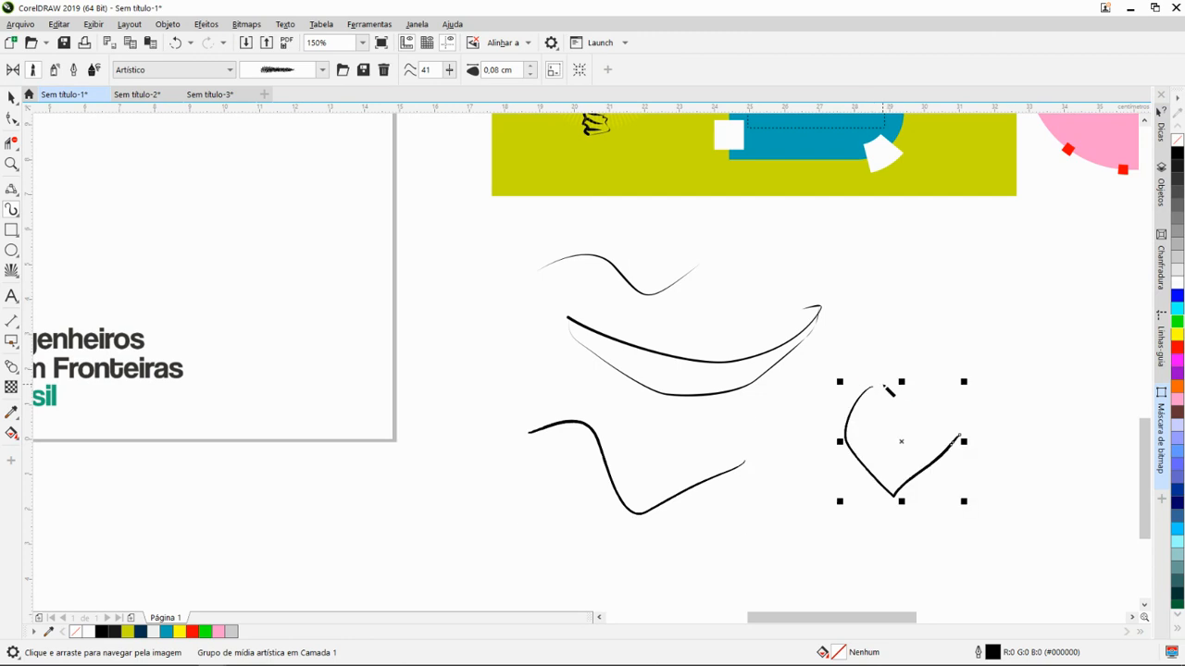
- Apply the Objetos bubble brush to the partial heart, and draw a curved stroke about 3,5 cm tall beside the lower wavy stroke's left end
{"action": "left_click", "coordinate": [230, 70]}
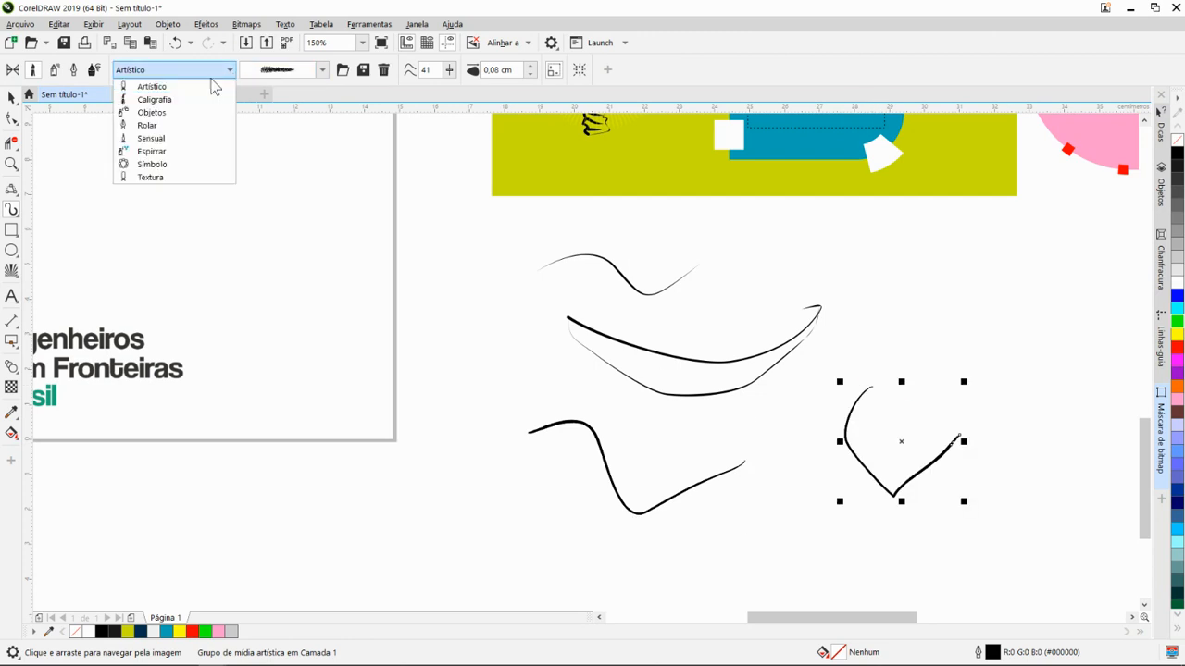
{"action": "left_click", "coordinate": [169, 113]}
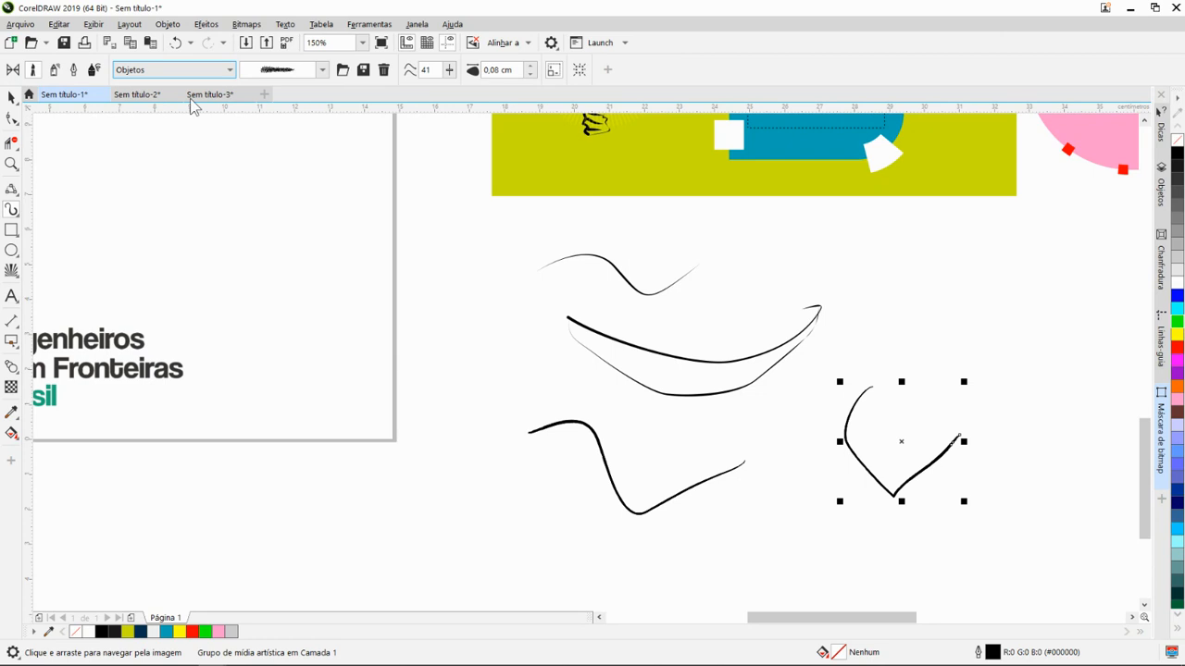
{"action": "left_click", "coordinate": [322, 71]}
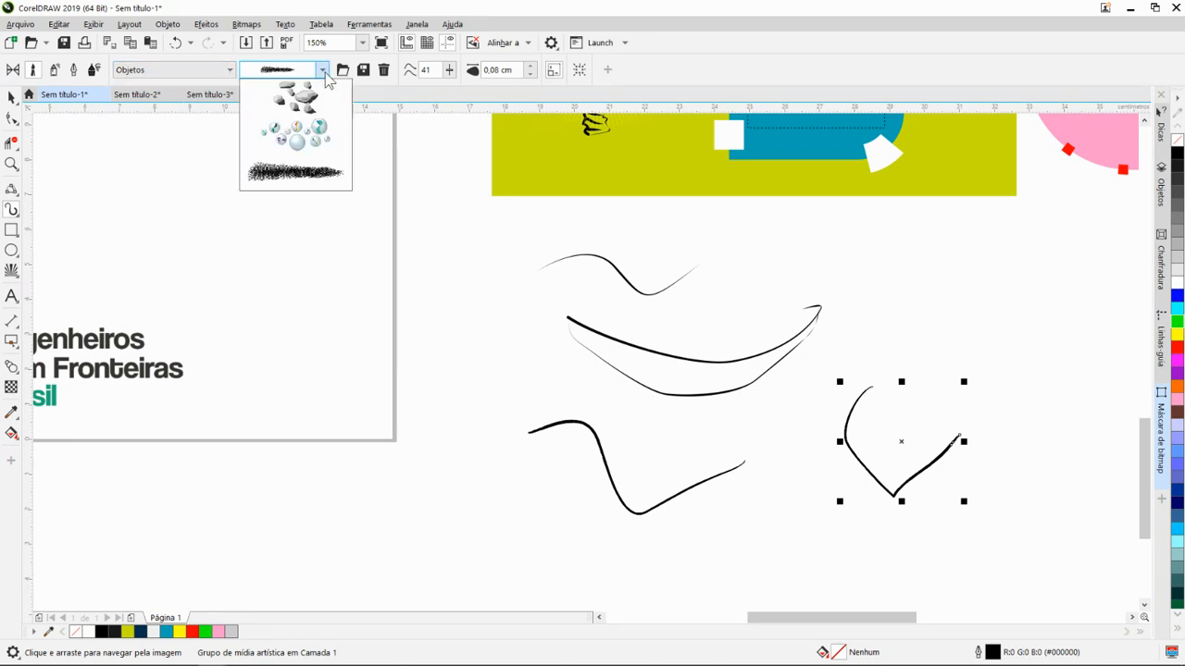
{"action": "left_click", "coordinate": [299, 132]}
{"action": "left_click_drag", "start_coordinate": [468, 377], "coordinate": [494, 492]}
{"action": "scroll", "coordinate": [497, 469], "scroll_direction": "up", "scroll_amount": 4}
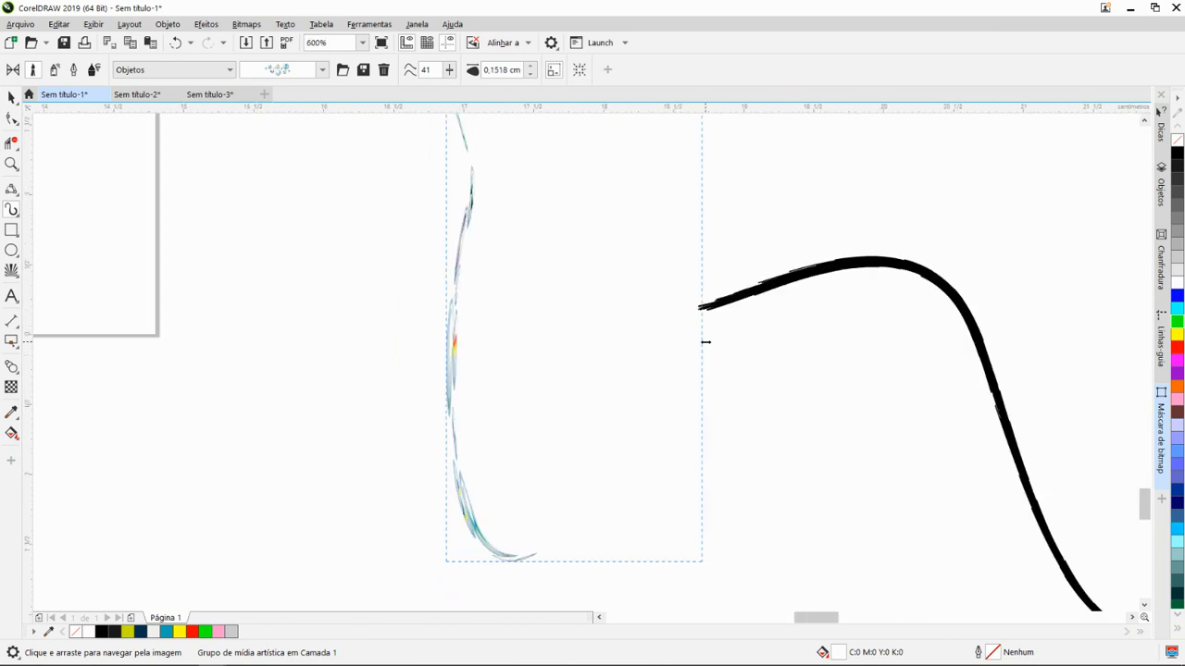
{"action": "scroll", "coordinate": [703, 338], "scroll_direction": "down", "scroll_amount": 6}
{"action": "scroll", "coordinate": [701, 396], "scroll_direction": "up", "scroll_amount": 4}
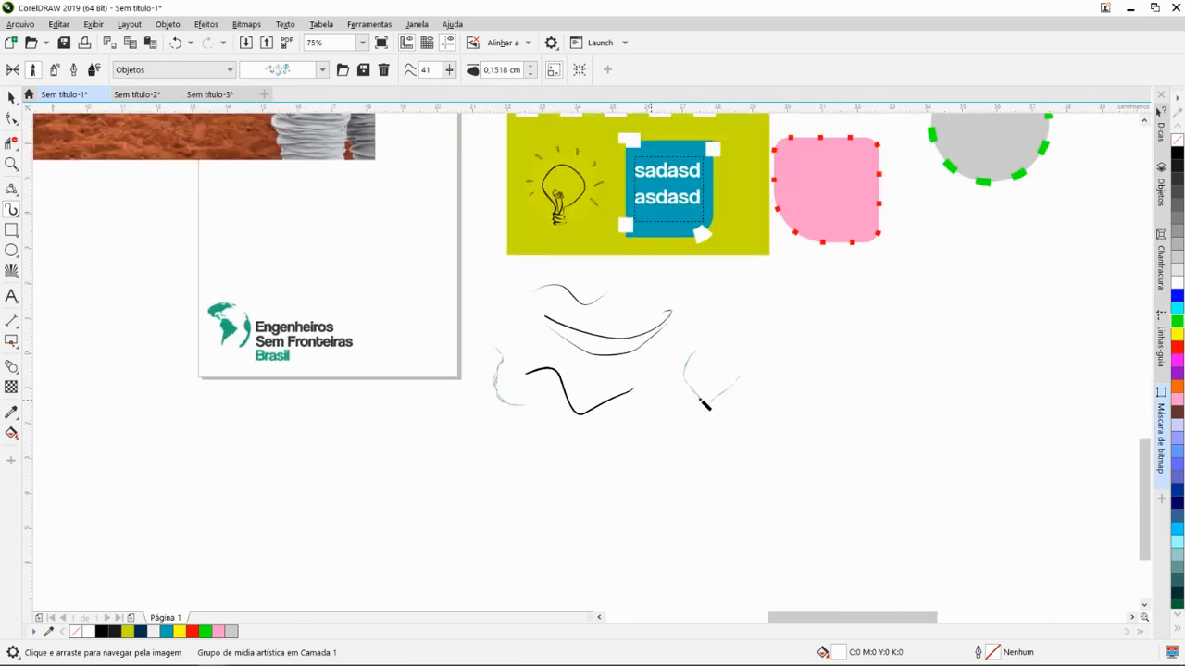
{"action": "scroll", "coordinate": [781, 408], "scroll_direction": "down", "scroll_amount": 2}
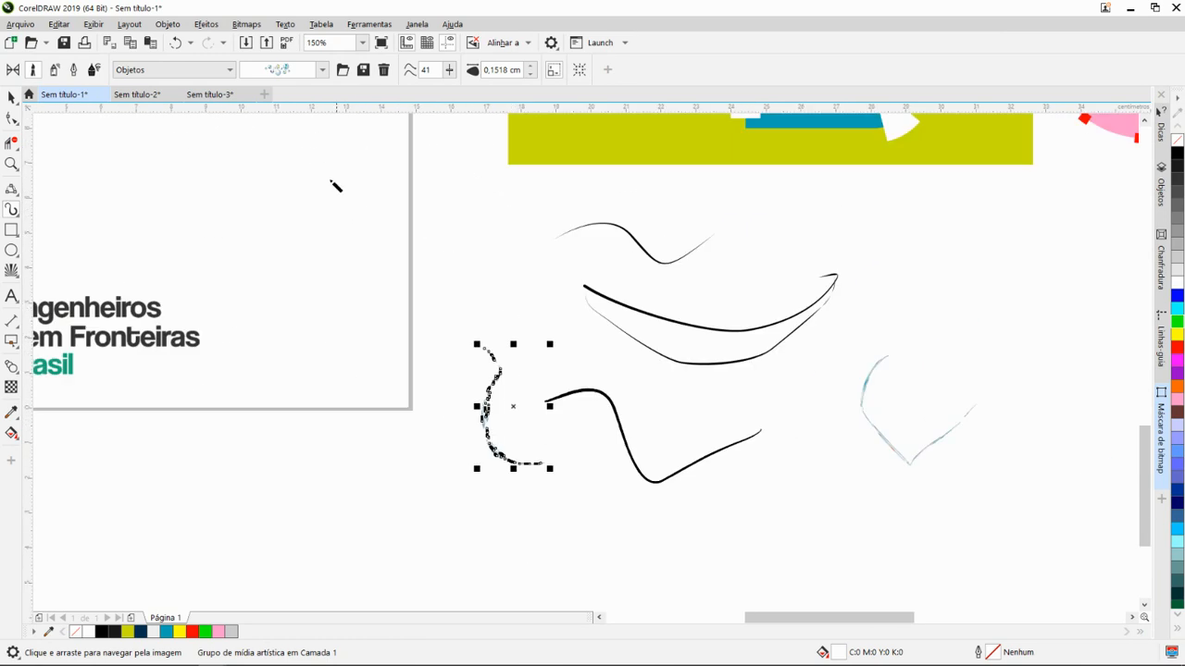
- Switch Artistic Media from Brush mode to Sprayer mode
{"action": "left_click", "coordinate": [230, 73]}
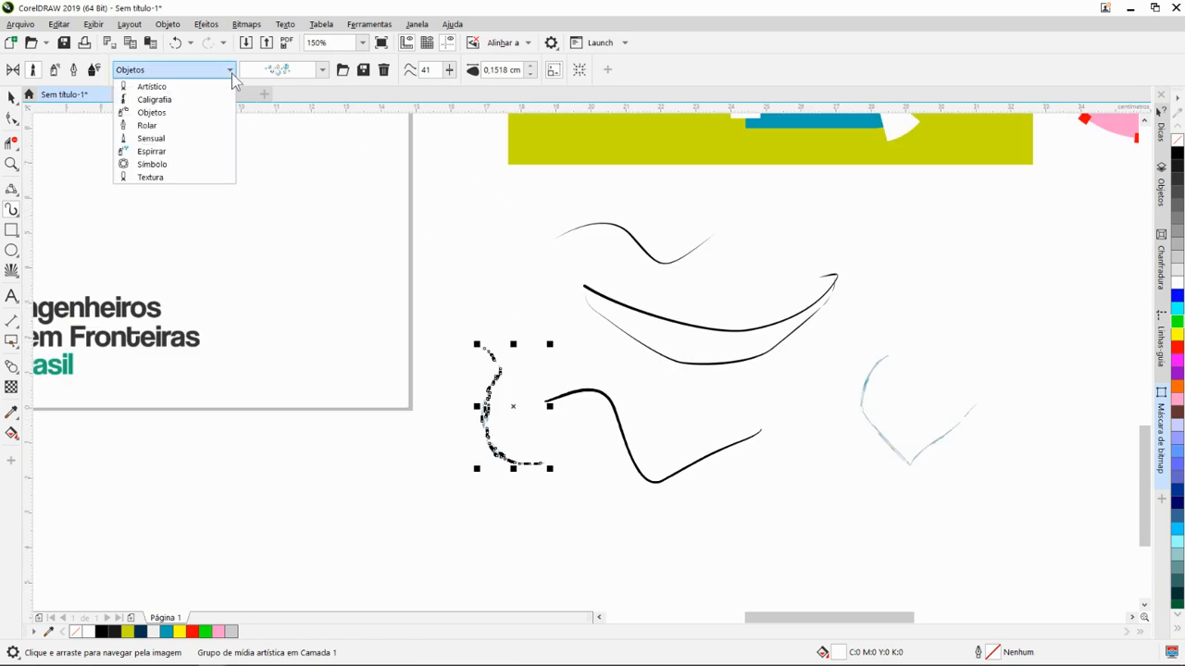
{"action": "left_click", "coordinate": [58, 74]}
{"action": "left_click", "coordinate": [58, 74]}
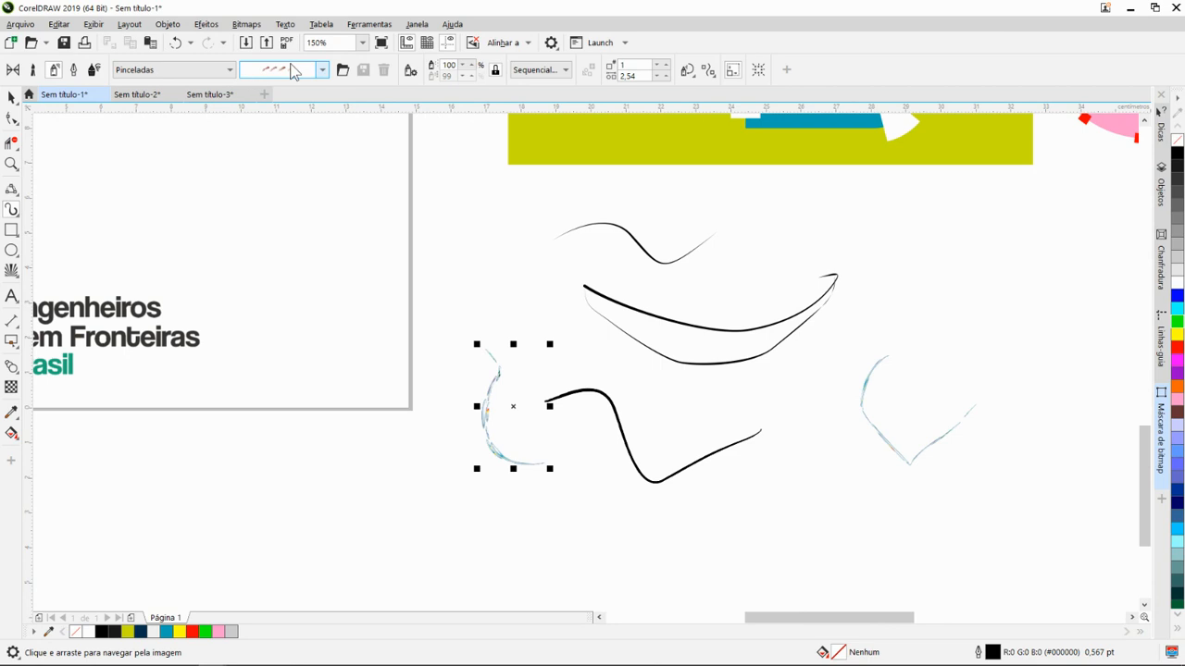
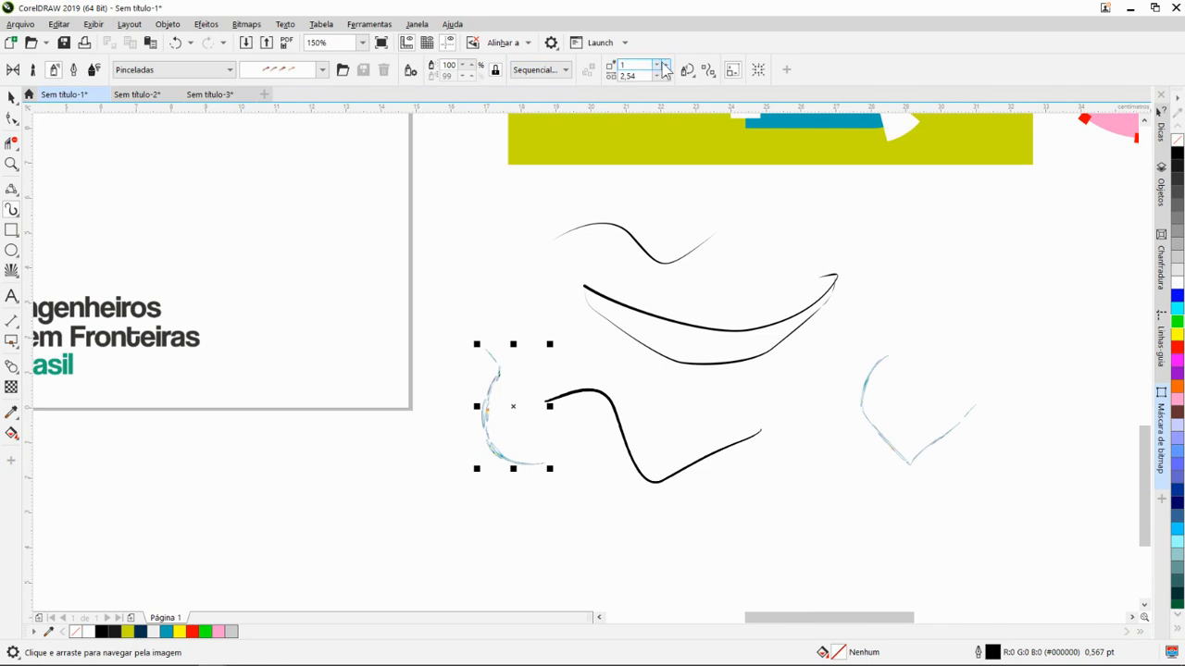
- Spray a short Pinceladas stroke with Artistic Media below the lower wavy stroke, forming painted smears about 8 cm wide, and deselect it
{"action": "scroll", "coordinate": [611, 189], "scroll_direction": "down", "scroll_amount": 2}
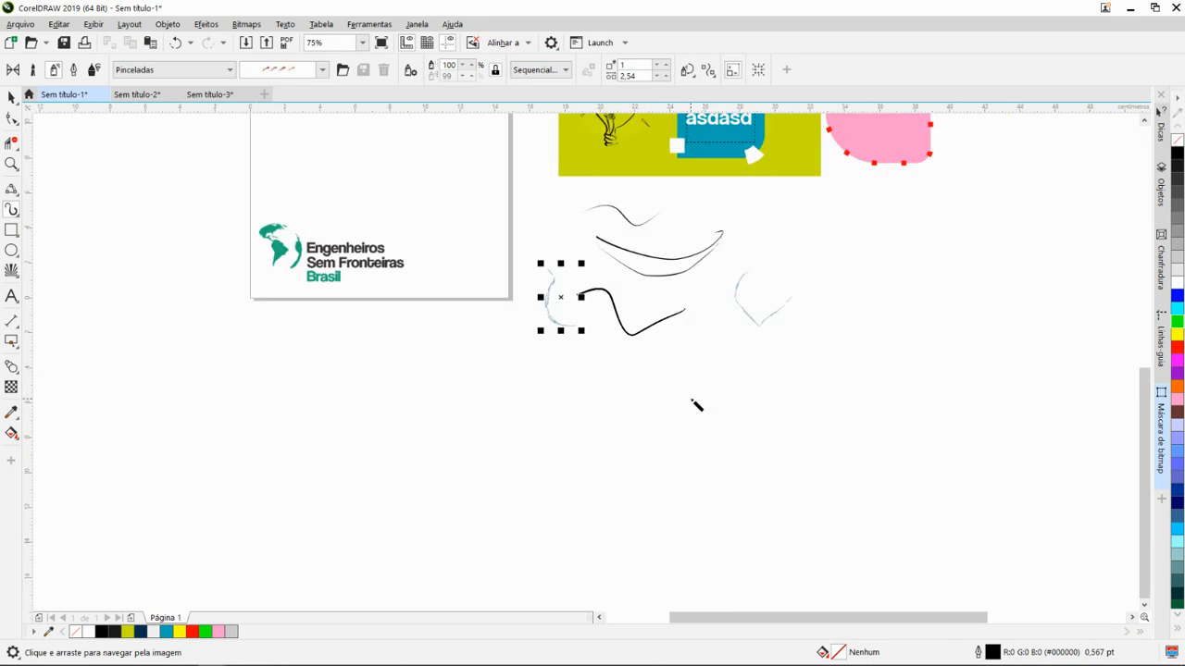
{"action": "mouse_move", "coordinate": [691, 400]}
{"action": "left_mouse_down"}
{"action": "mouse_move", "coordinate": [749, 385]}
{"action": "mouse_move", "coordinate": [695, 410]}
{"action": "left_mouse_up"}
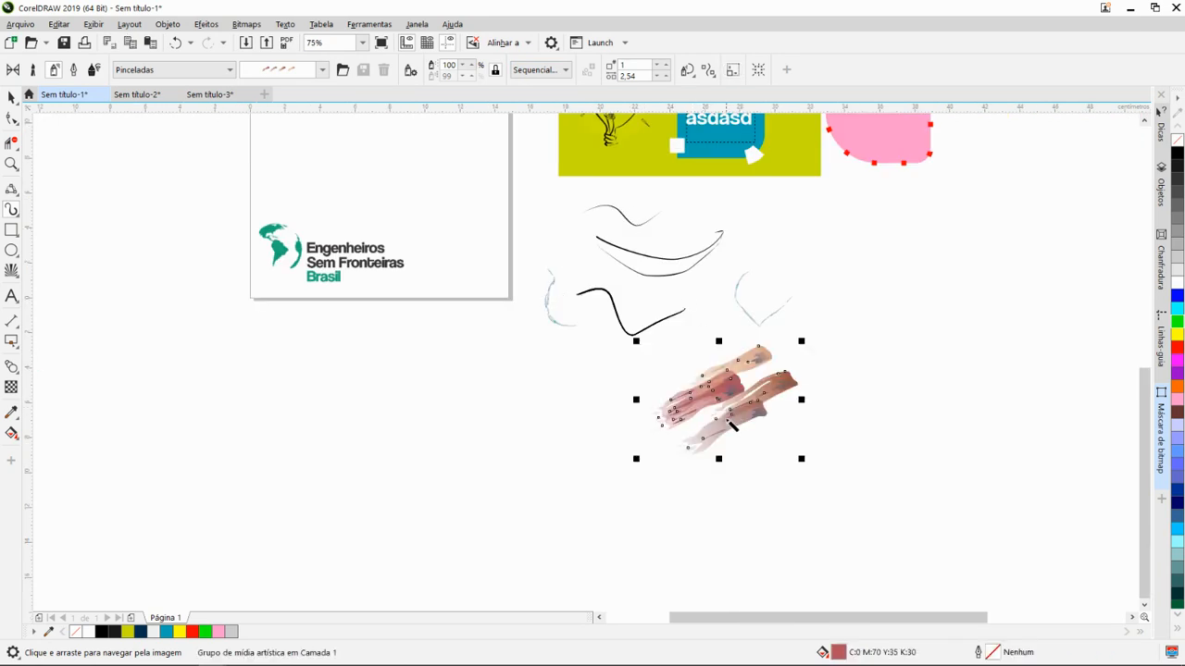
{"action": "scroll", "coordinate": [736, 424], "scroll_direction": "up", "scroll_amount": 2}
{"action": "scroll", "coordinate": [753, 391], "scroll_direction": "up", "scroll_amount": 2}
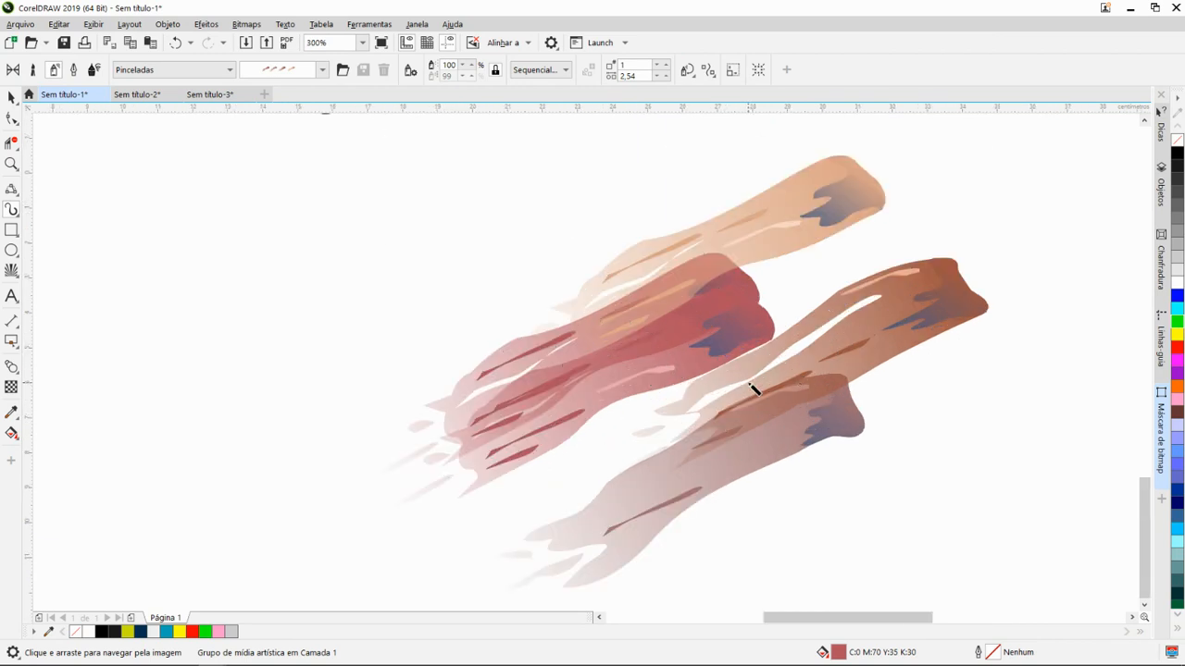
{"action": "scroll", "coordinate": [753, 392], "scroll_direction": "down", "scroll_amount": 6}
{"action": "left_click_drag", "start_coordinate": [699, 326], "coordinate": [686, 359]}
{"action": "key", "text": "Escape"}
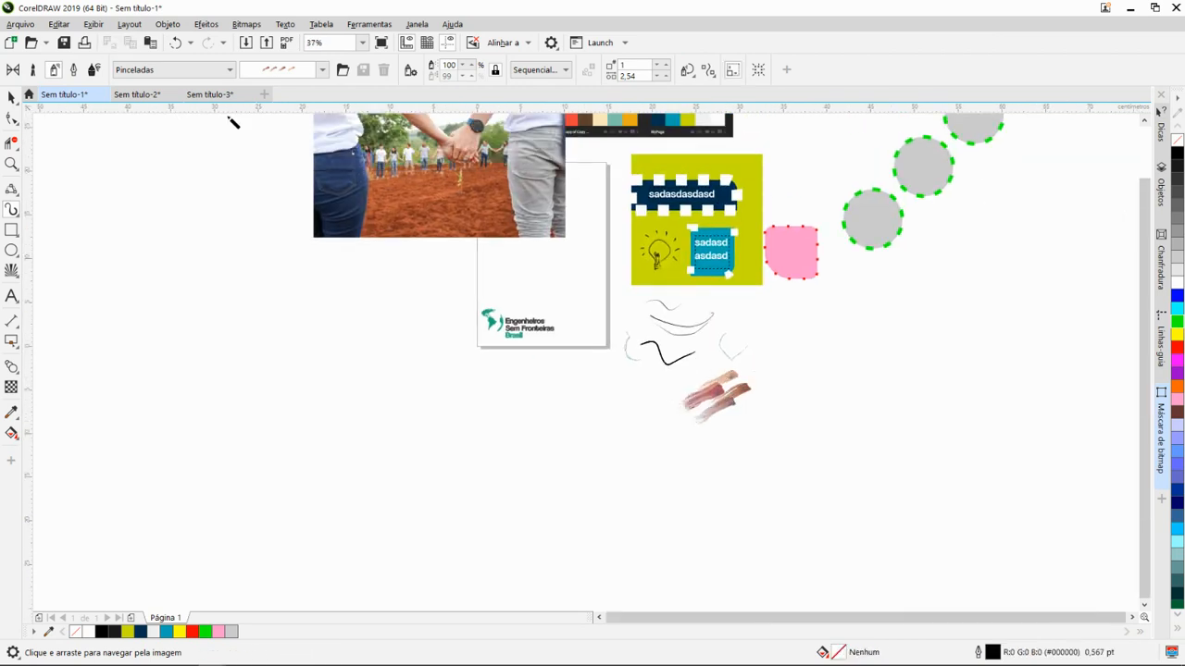
- Look through the Calligraphic, Brush and Preset modes of Artistic Media and the list of preset strokes
{"action": "left_click", "coordinate": [73, 70]}
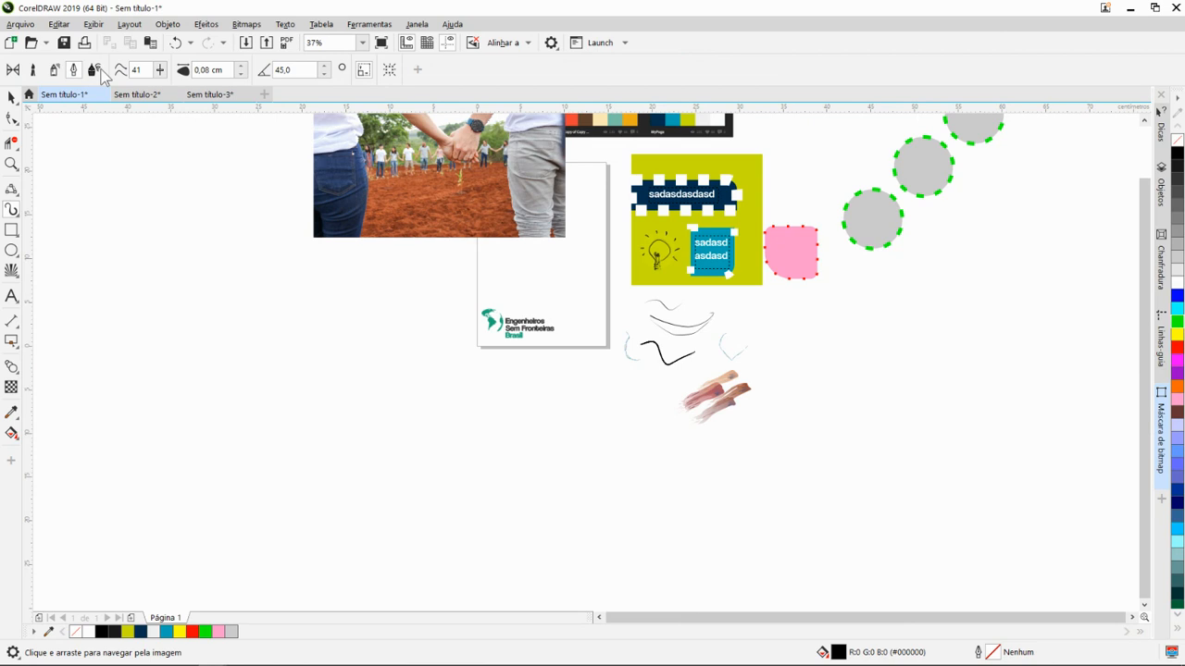
{"action": "left_click", "coordinate": [33, 71]}
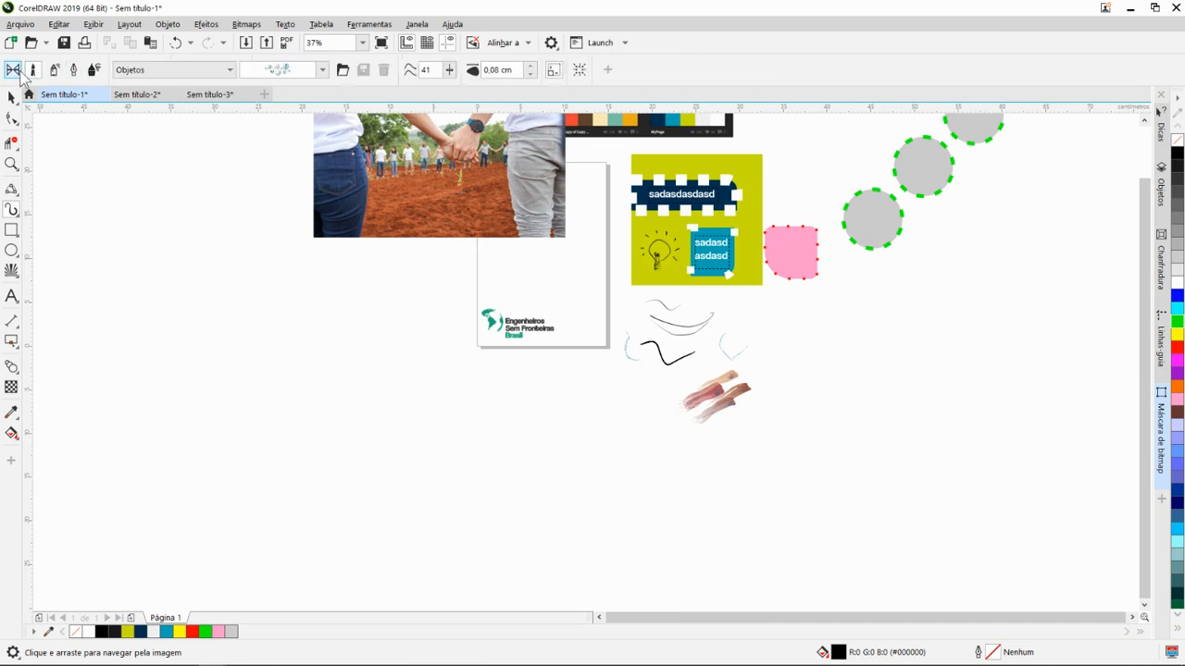
{"action": "left_click", "coordinate": [191, 71]}
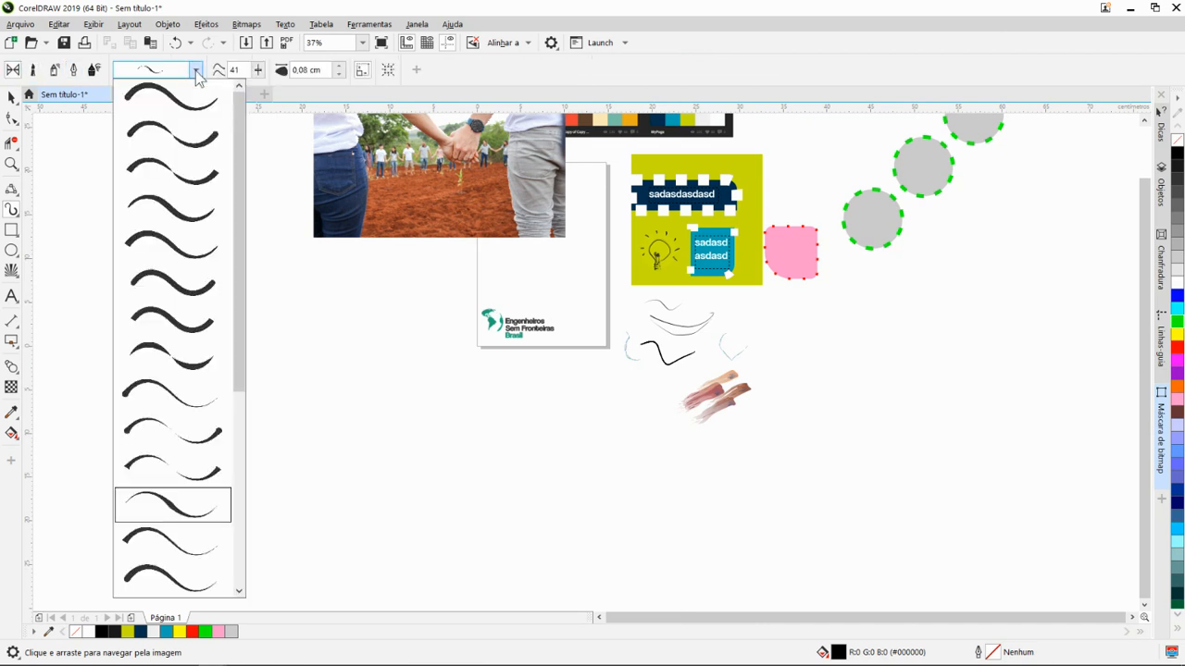
{"action": "left_click", "coordinate": [191, 71]}
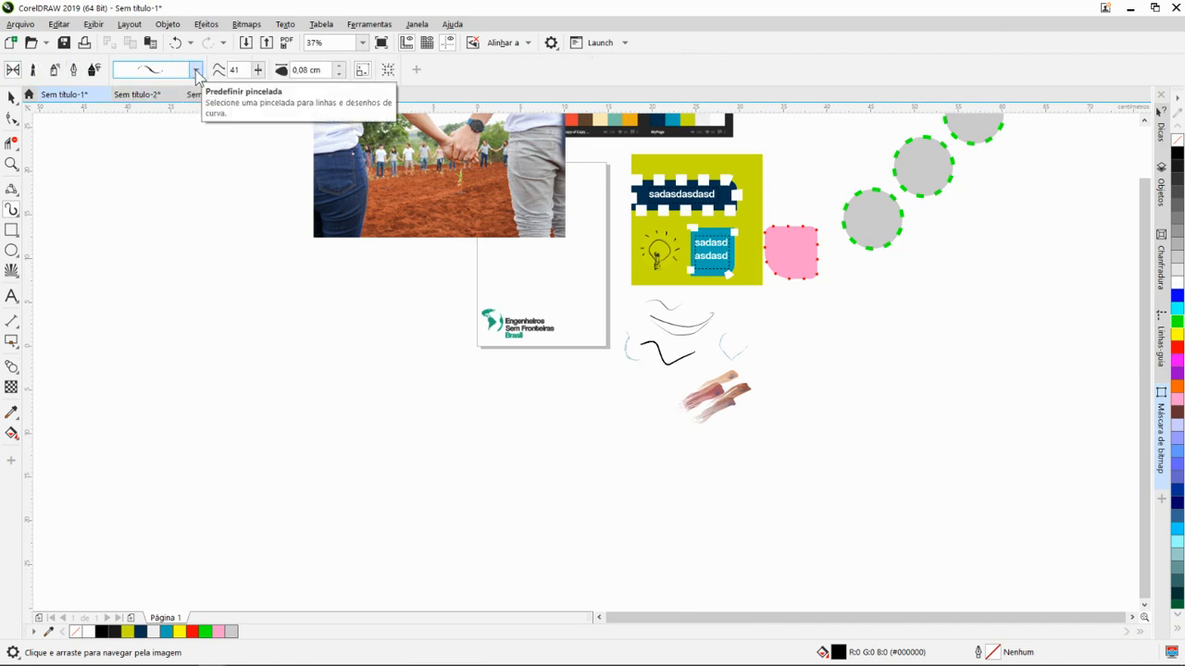
- With the LiveSketch tool, draw a wavy stroke about 5 cm wide beside the painted smears
{"action": "left_click", "coordinate": [19, 215]}
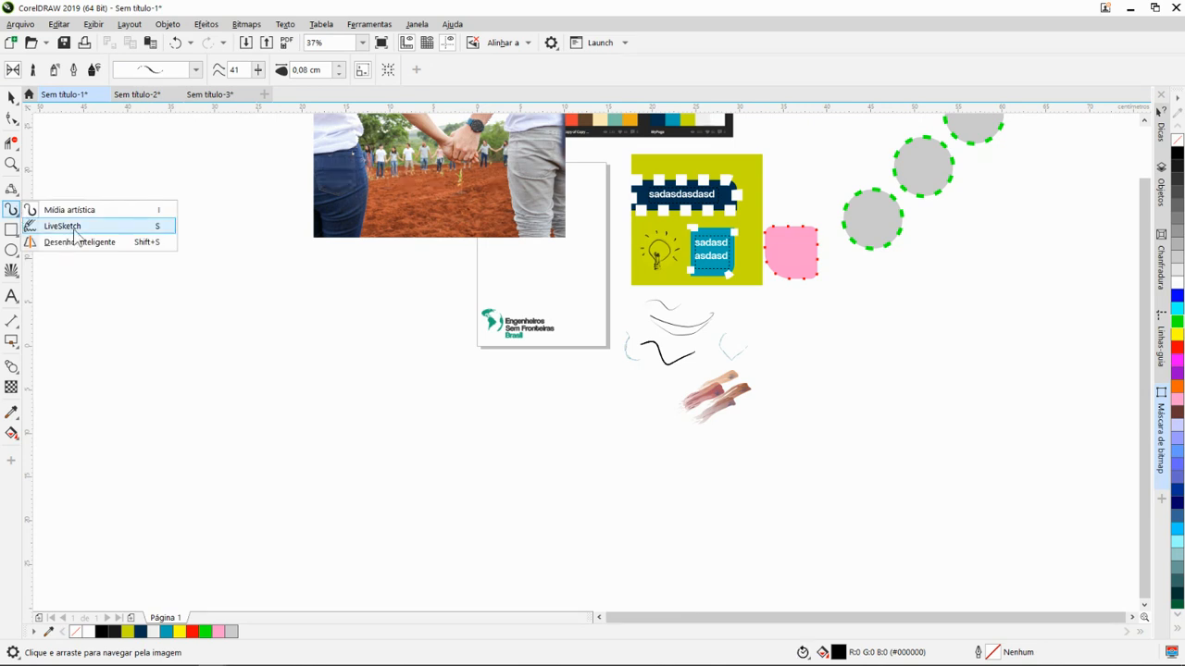
{"action": "left_click", "coordinate": [104, 228]}
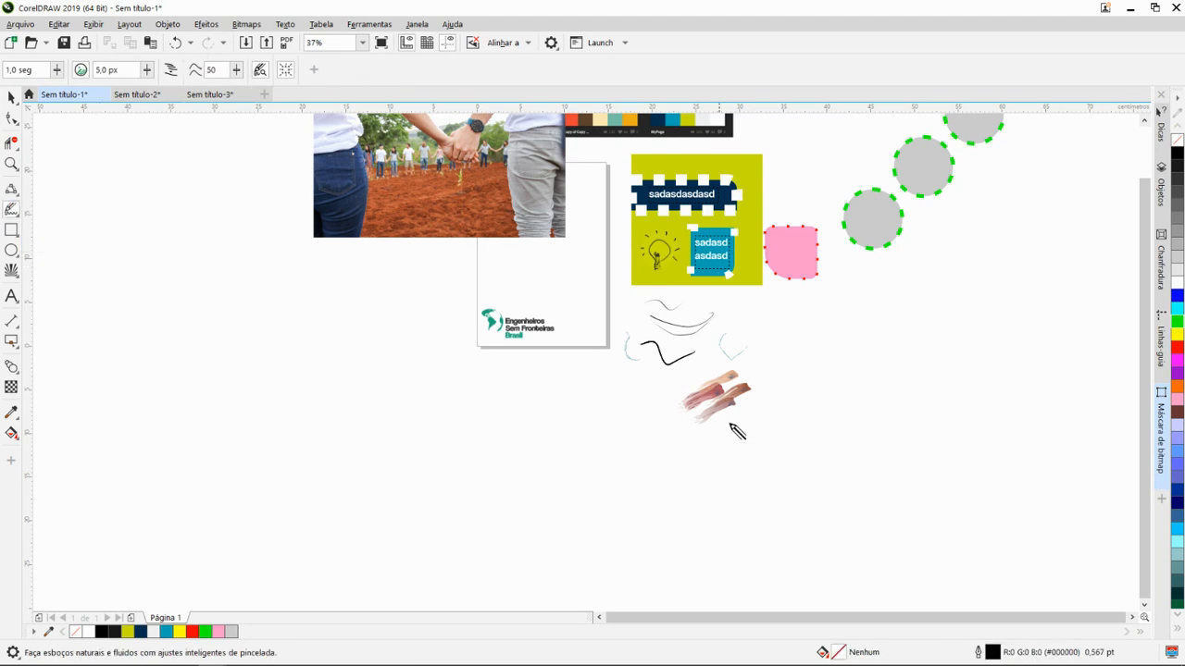
{"action": "scroll", "coordinate": [657, 406], "scroll_direction": "up", "scroll_amount": 4}
{"action": "scroll", "coordinate": [587, 336], "scroll_direction": "down", "scroll_amount": 2}
{"action": "left_click_drag", "start_coordinate": [628, 337], "coordinate": [687, 423]}
{"action": "left_click_drag", "start_coordinate": [516, 372], "coordinate": [696, 350]}
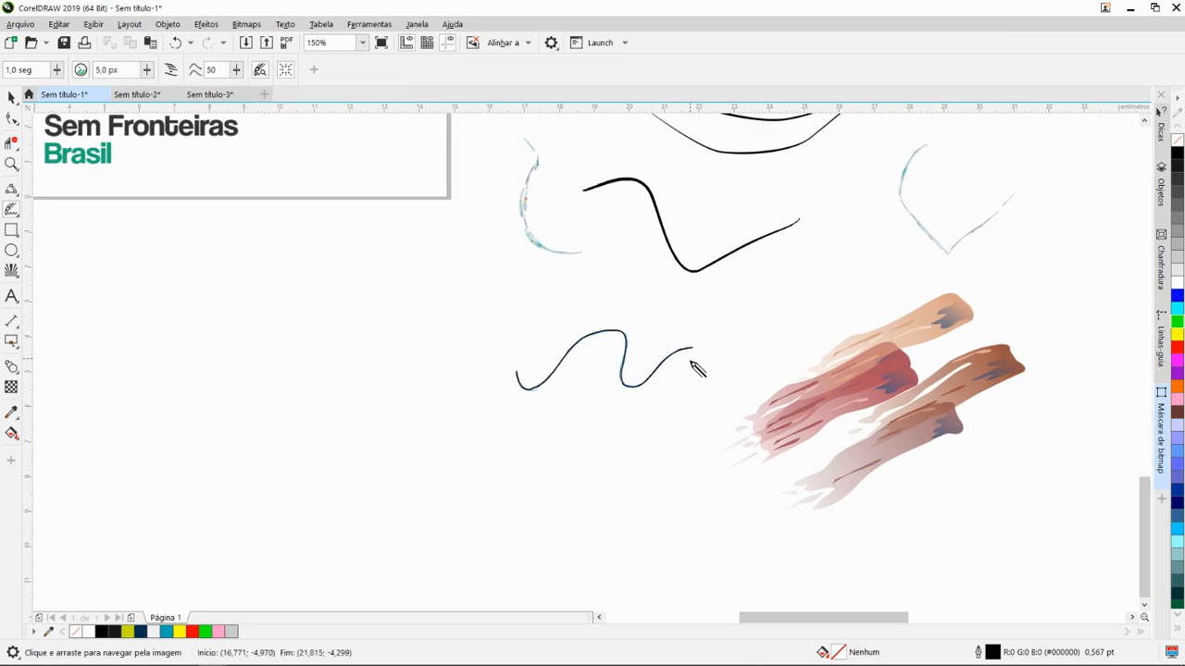
- Sketch a second LiveSketch wavy stroke about 7 cm wide below the first one
{"action": "scroll", "coordinate": [675, 315], "scroll_direction": "up", "scroll_amount": 4}
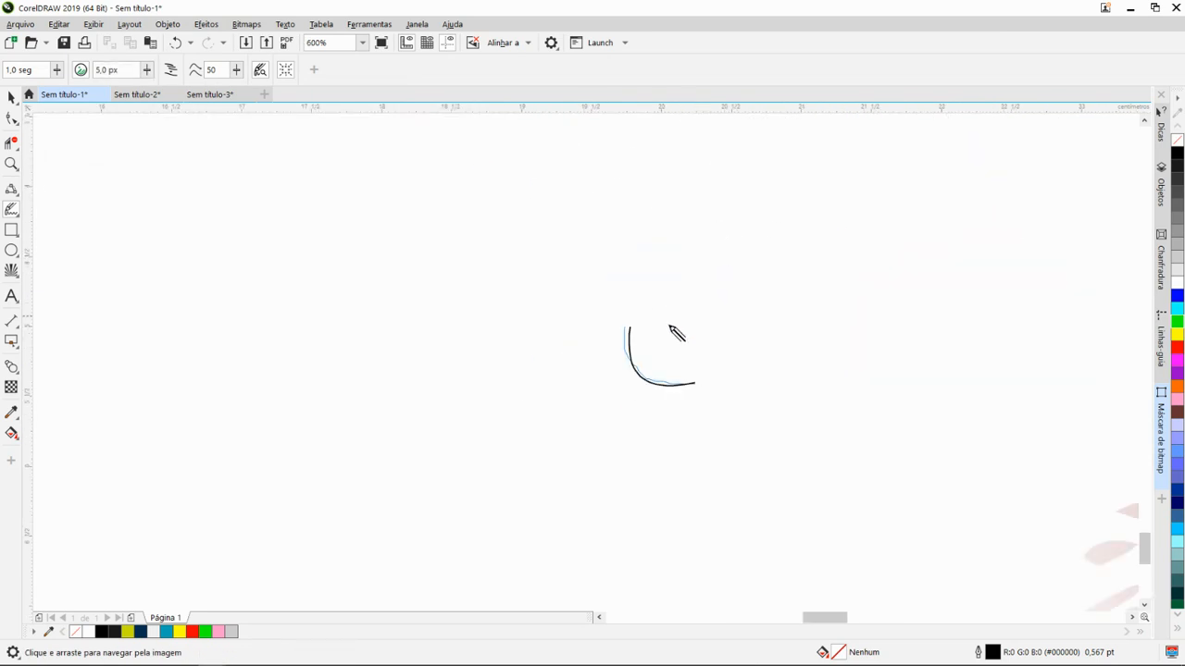
{"action": "scroll", "coordinate": [666, 357], "scroll_direction": "down", "scroll_amount": 2}
{"action": "scroll", "coordinate": [648, 396], "scroll_direction": "up", "scroll_amount": 2}
{"action": "scroll", "coordinate": [691, 358], "scroll_direction": "down", "scroll_amount": 2}
{"action": "scroll", "coordinate": [704, 322], "scroll_direction": "up", "scroll_amount": 2}
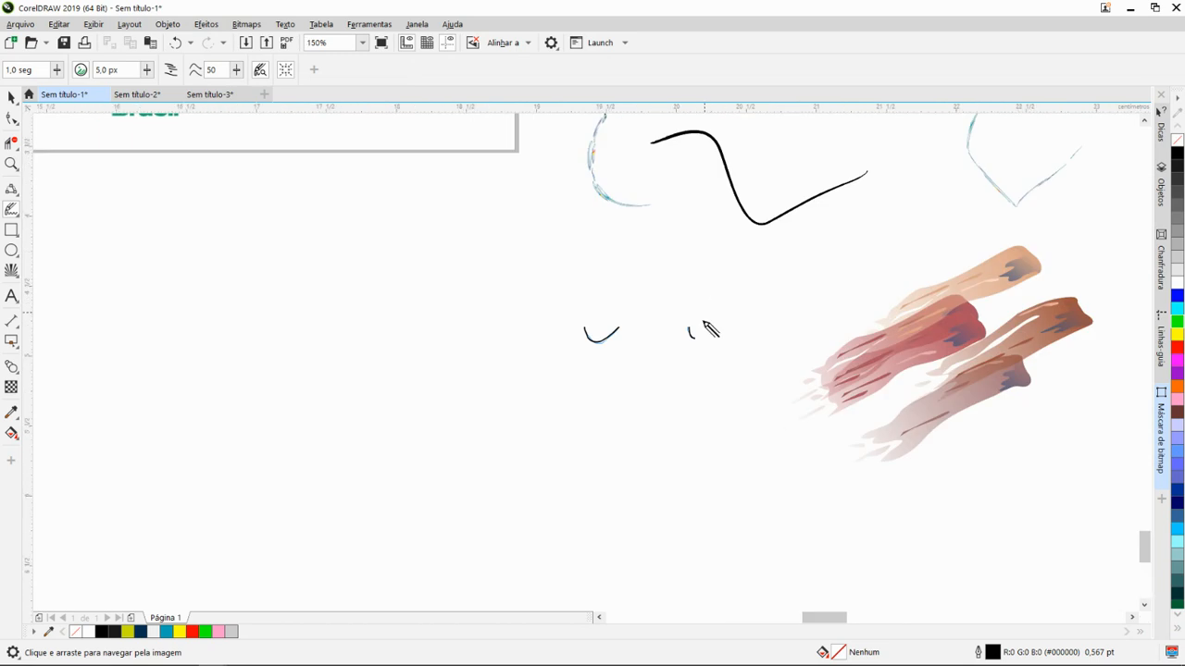
{"action": "scroll", "coordinate": [695, 352], "scroll_direction": "up", "scroll_amount": 3}
{"action": "scroll", "coordinate": [616, 392], "scroll_direction": "down", "scroll_amount": 4}
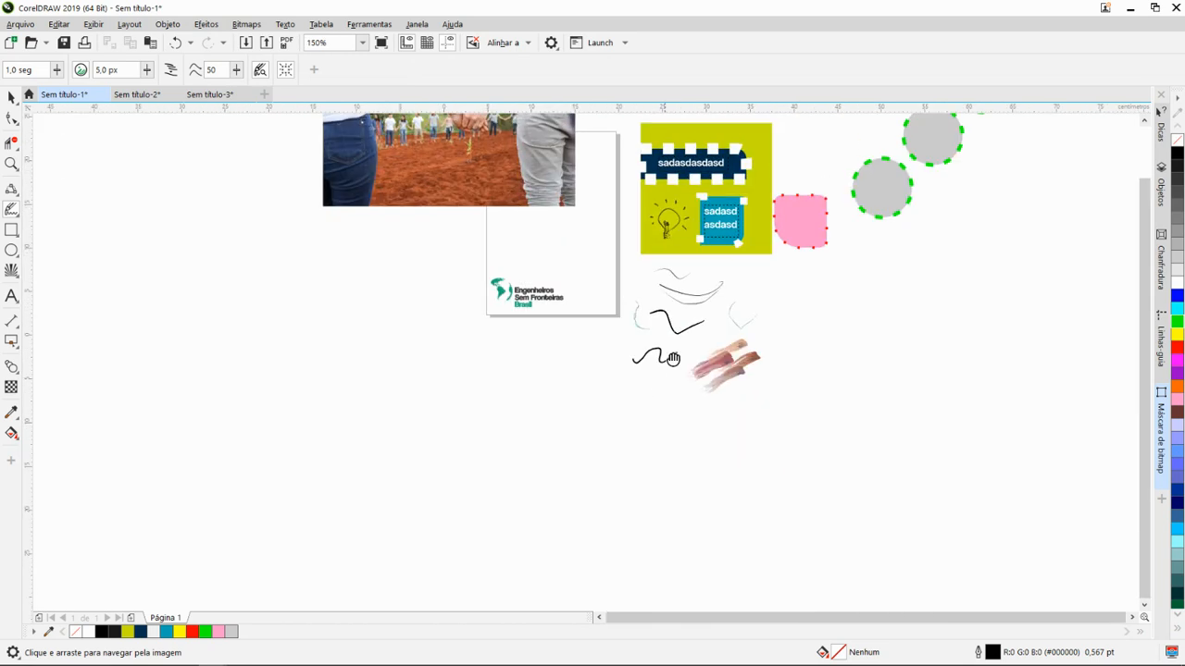
{"action": "scroll", "coordinate": [672, 363], "scroll_direction": "up", "scroll_amount": 3}
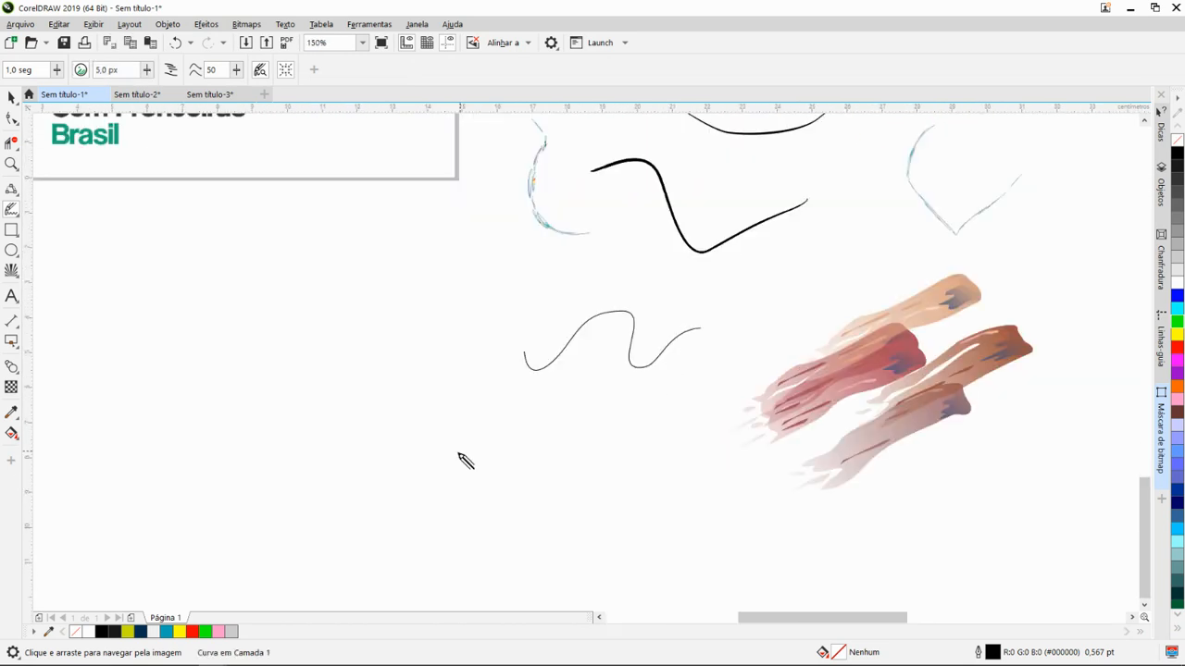
{"action": "left_click_drag", "start_coordinate": [460, 438], "coordinate": [713, 460]}
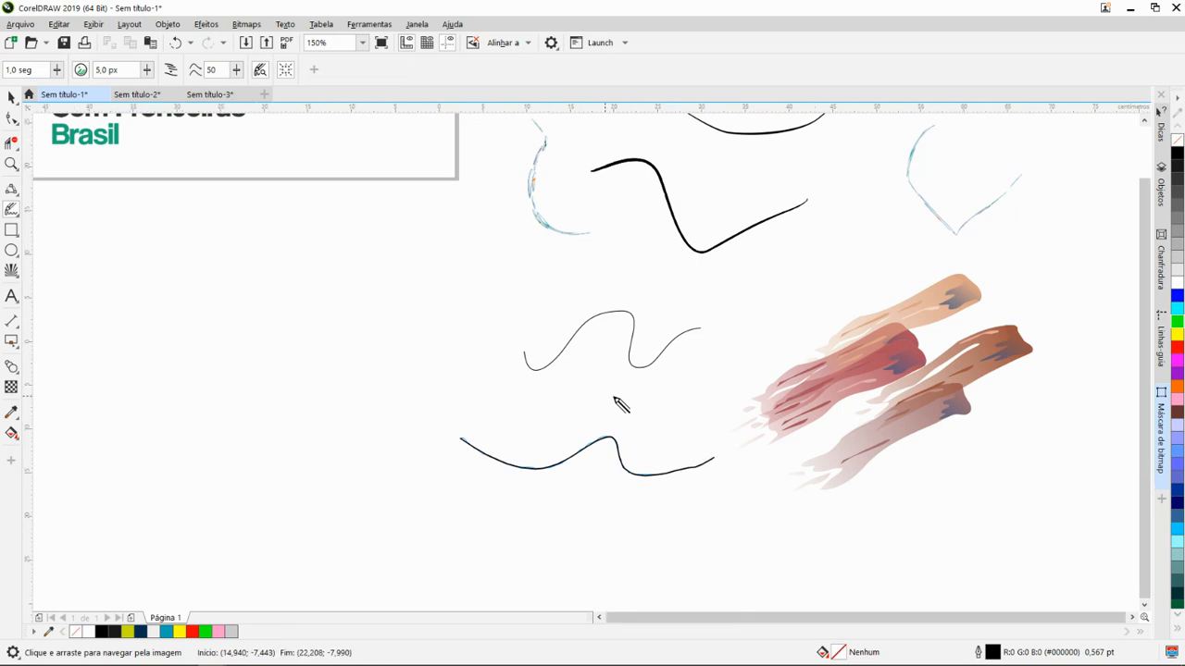
- Sketch a question-mark-shaped LiveSketch curve about 11 cm tall in the empty area below the pink shape
{"action": "scroll", "coordinate": [620, 405], "scroll_direction": "down", "scroll_amount": 4}
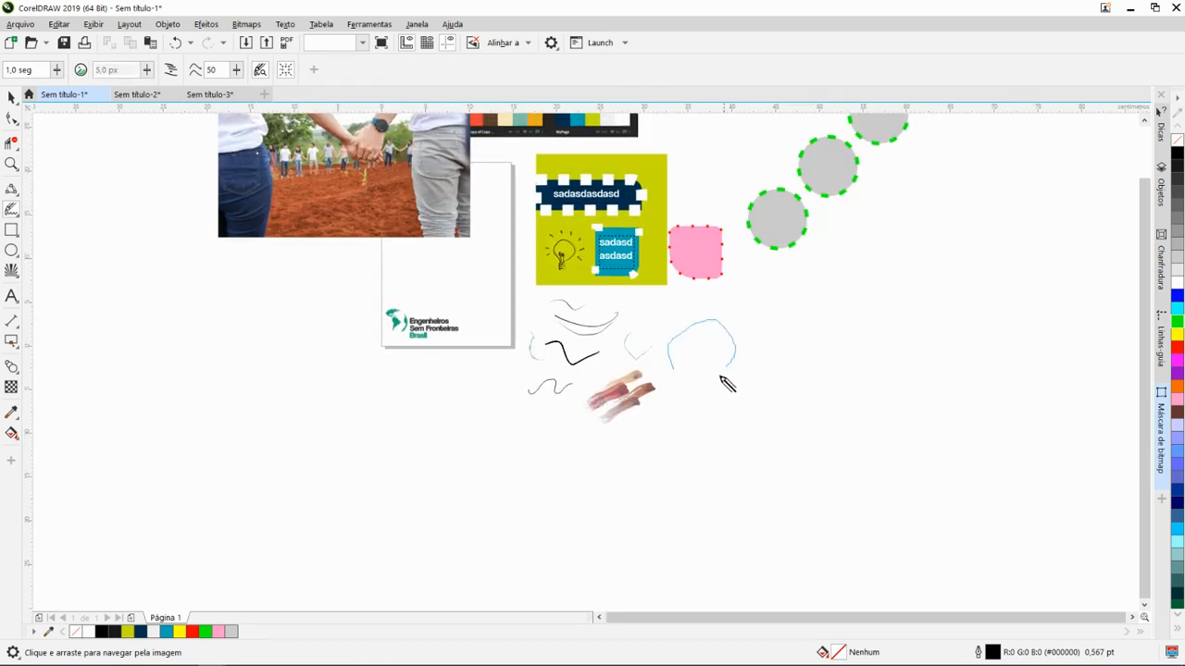
{"action": "left_click_drag", "start_coordinate": [721, 376], "coordinate": [695, 412]}
{"action": "scroll", "coordinate": [701, 379], "scroll_direction": "up", "scroll_amount": 2}
{"action": "scroll", "coordinate": [653, 405], "scroll_direction": "down", "scroll_amount": 2}
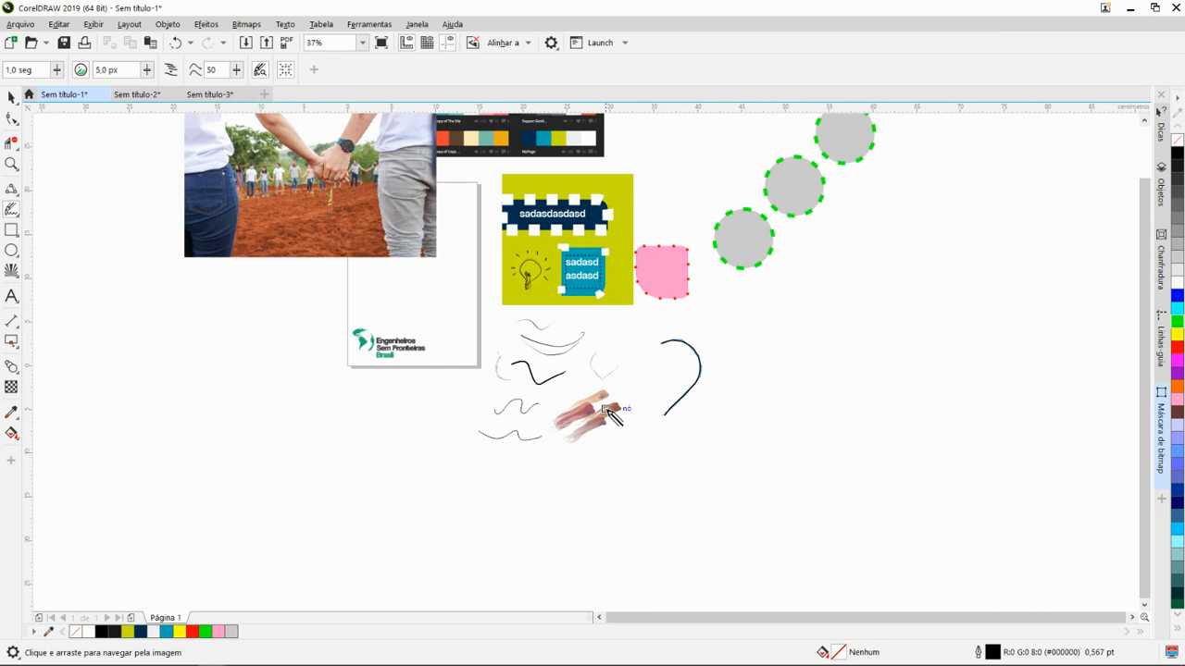
{"action": "left_click_drag", "start_coordinate": [592, 417], "coordinate": [698, 413]}
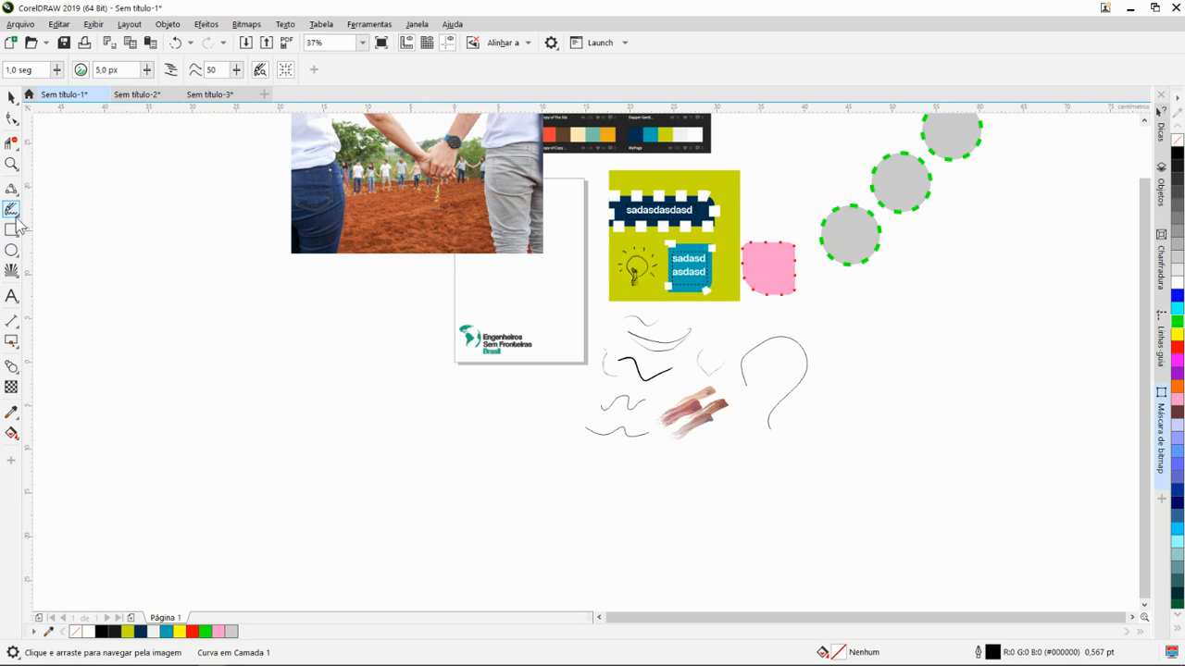
- With the Impact tool (Ferramenta de impacto) in Radial style, draw a burst about 2.5 cm wide between the page edge and the light bulb panel
{"action": "left_click", "coordinate": [18, 237]}
{"action": "mouse_move", "coordinate": [12, 251]}
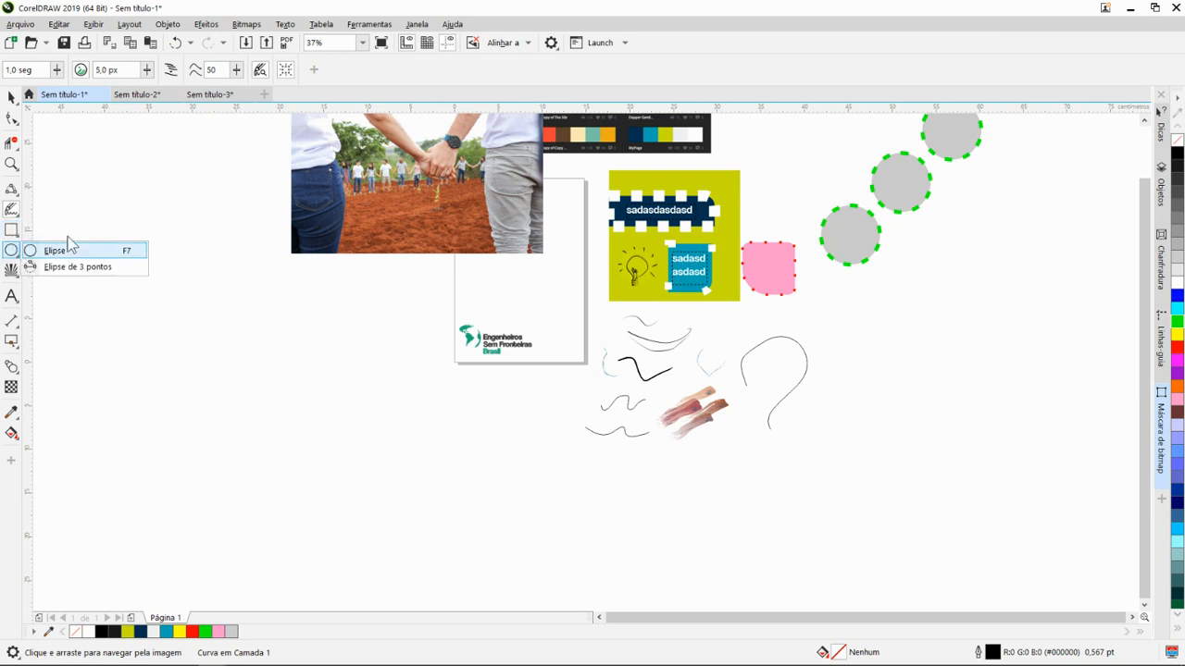
{"action": "mouse_move", "coordinate": [10, 273]}
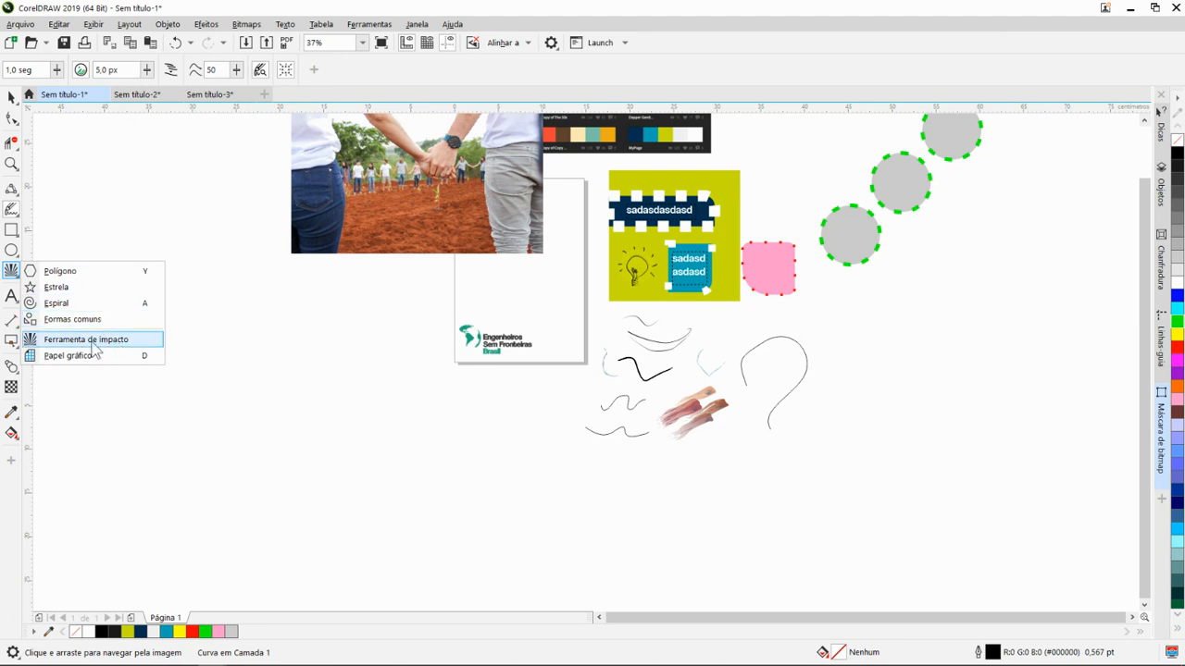
{"action": "left_click", "coordinate": [86, 339]}
{"action": "scroll", "coordinate": [636, 269], "scroll_direction": "up", "scroll_amount": 4}
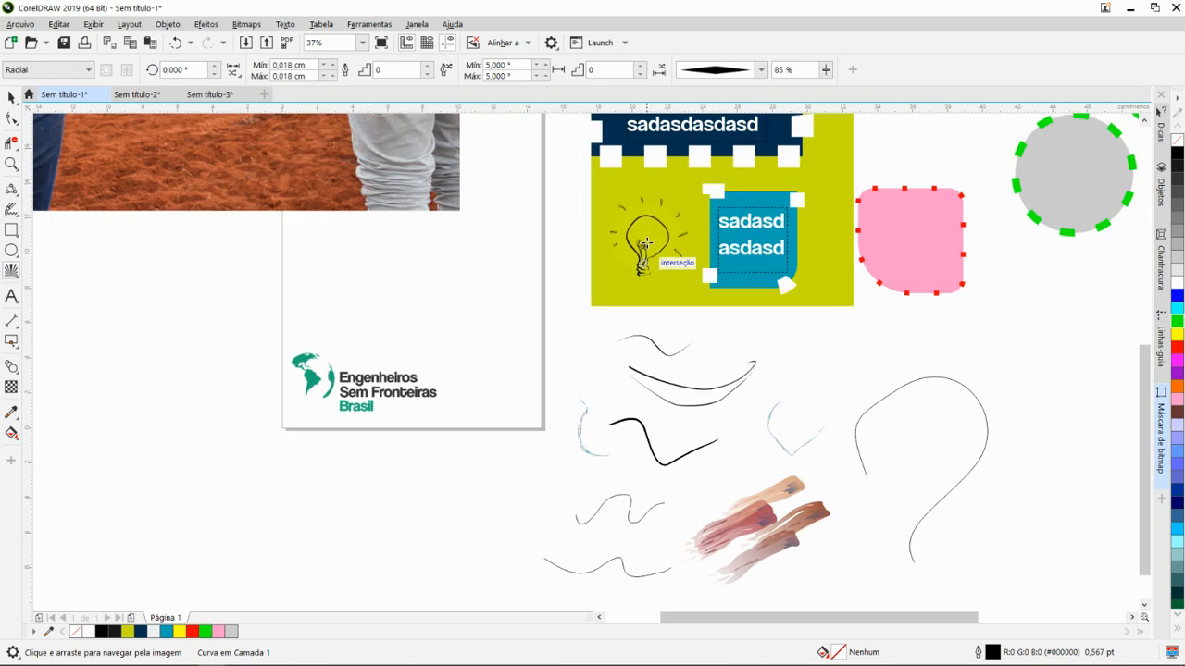
{"action": "scroll", "coordinate": [649, 227], "scroll_direction": "up", "scroll_amount": 4}
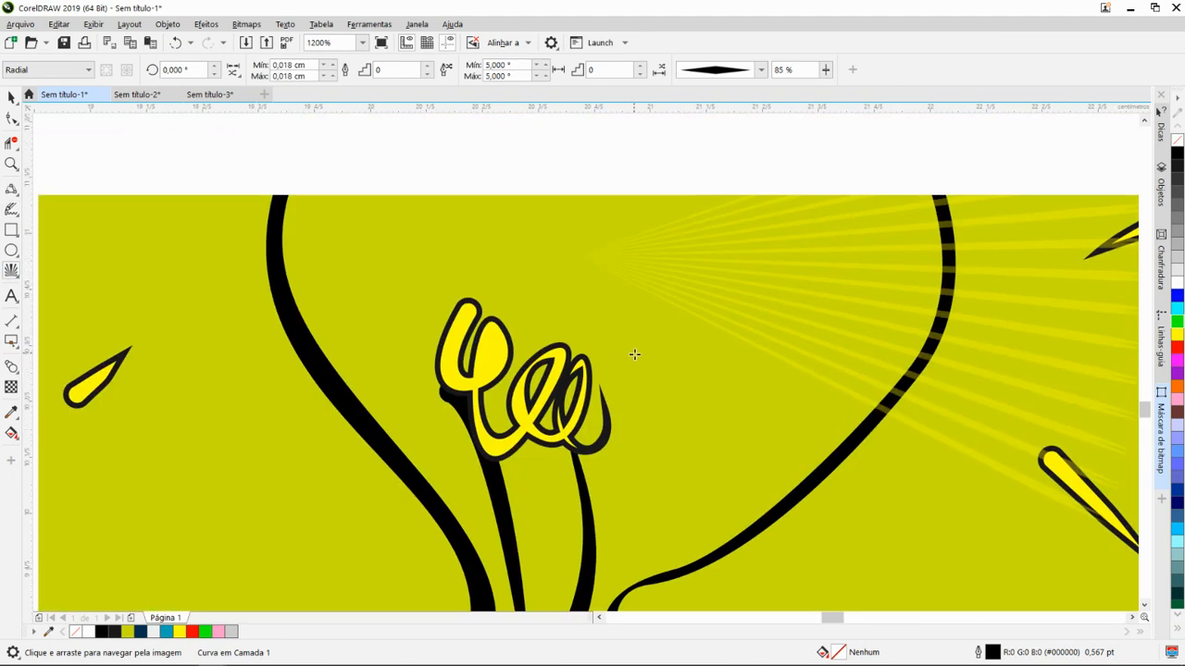
{"action": "scroll", "coordinate": [636, 343], "scroll_direction": "down", "scroll_amount": 4}
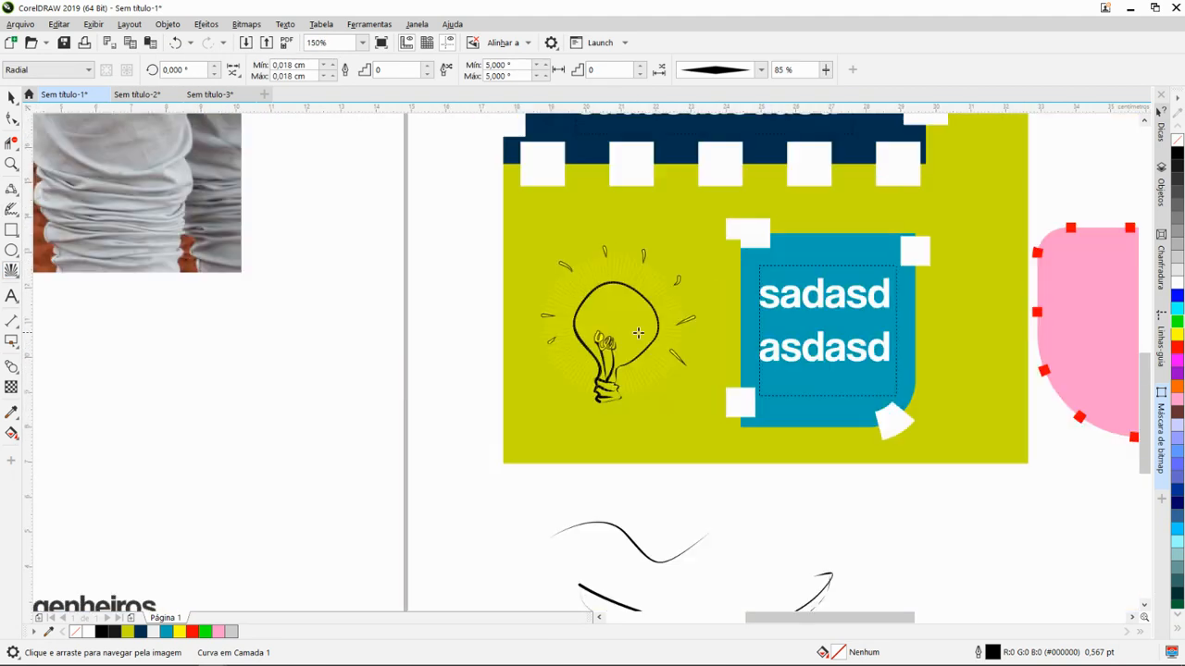
{"action": "scroll", "coordinate": [635, 338], "scroll_direction": "up", "scroll_amount": 2}
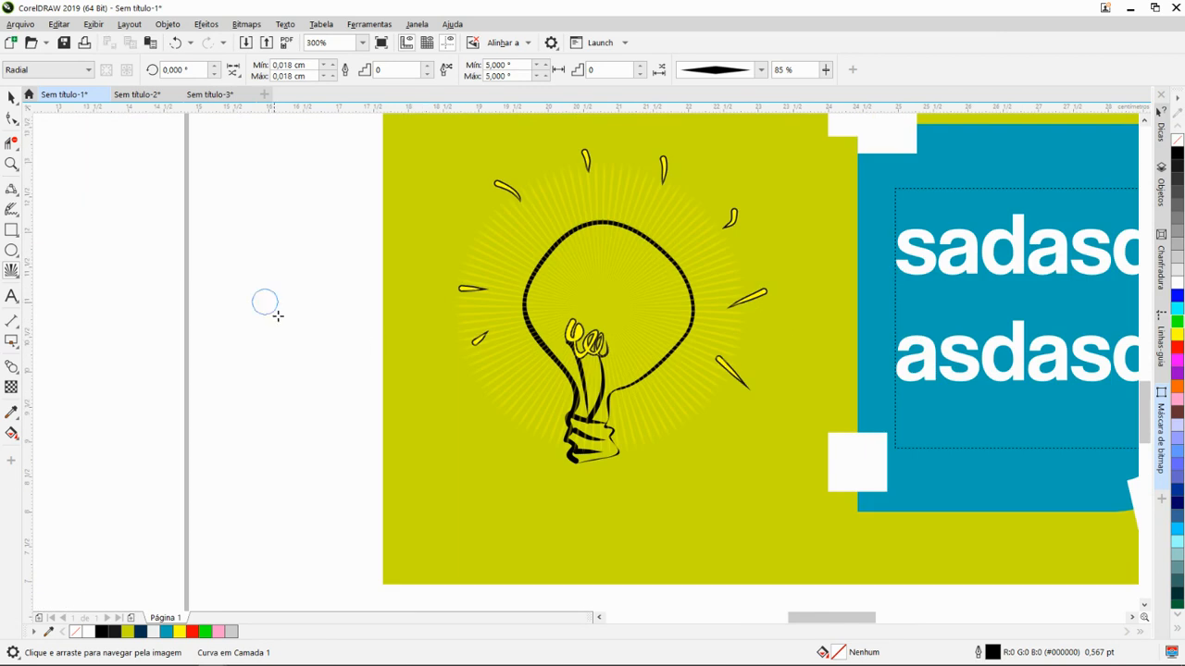
{"action": "left_click_drag", "start_coordinate": [266, 300], "coordinate": [312, 375]}
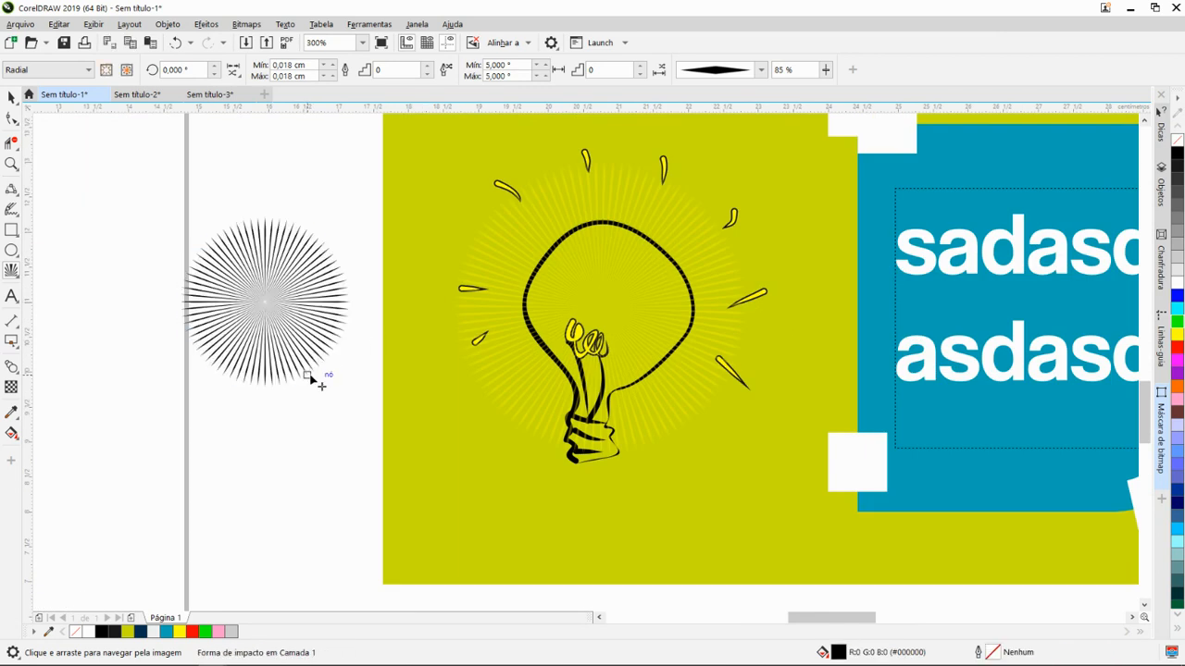
- Colour the radial burst yellow, and change its fill and outline to red
{"action": "key", "text": "space"}
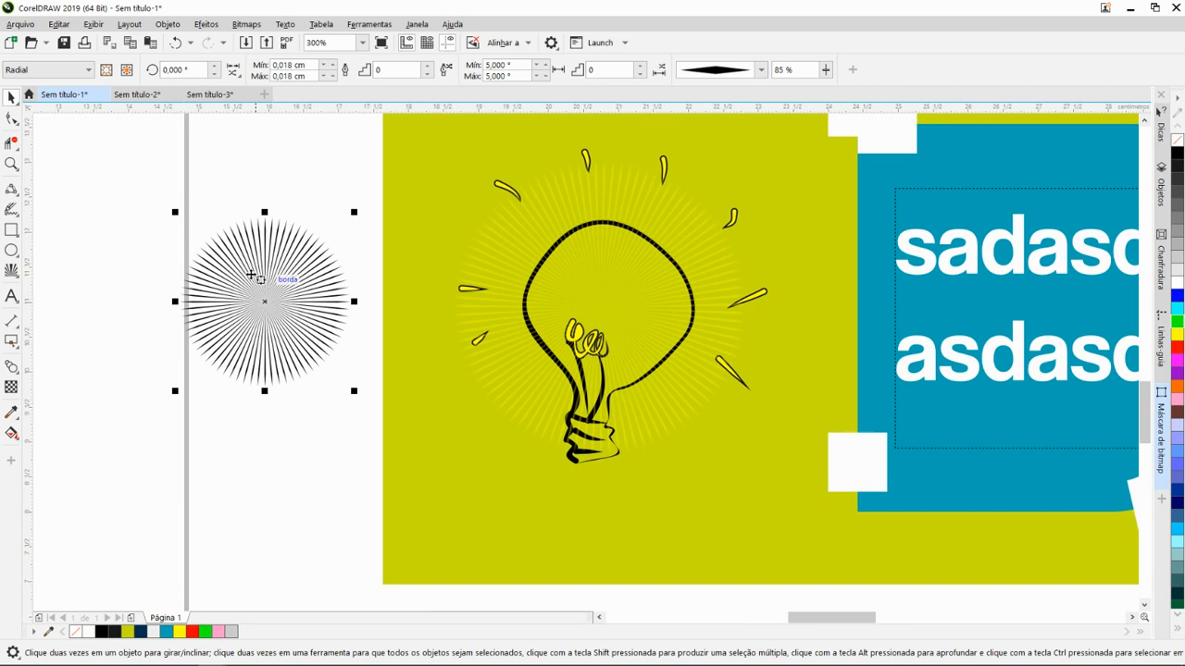
{"action": "left_click", "coordinate": [180, 632]}
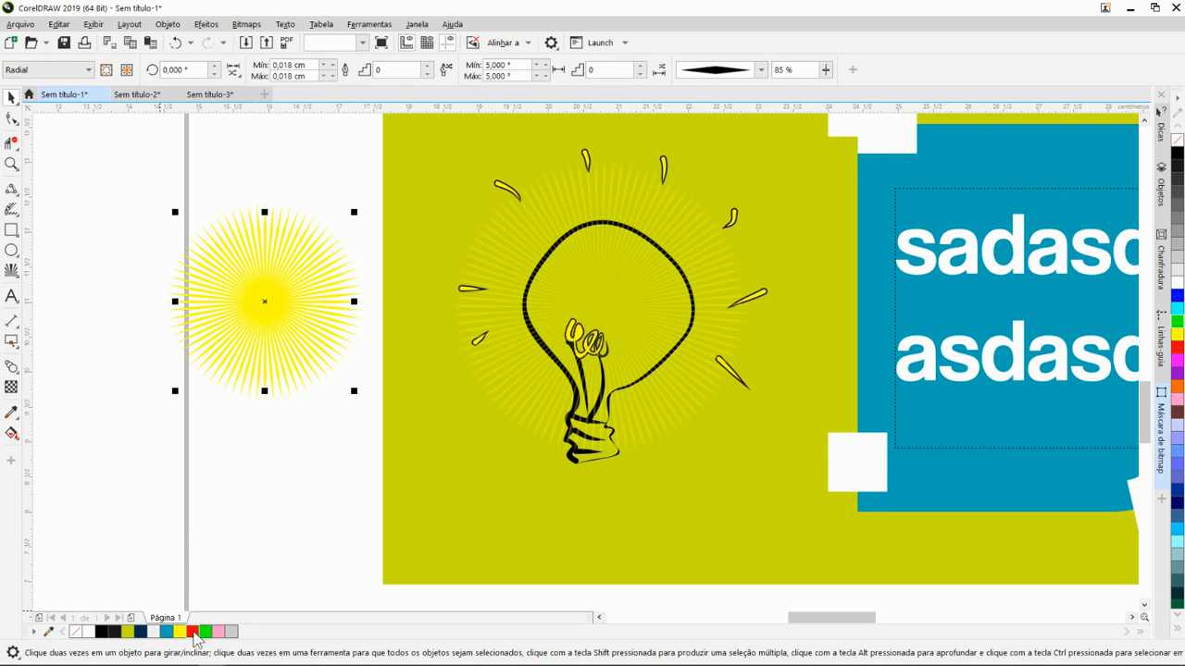
{"action": "double_click", "coordinate": [193, 632]}
{"action": "left_click", "coordinate": [734, 501]}
{"action": "left_click", "coordinate": [192, 633]}
{"action": "scroll", "coordinate": [287, 320], "scroll_direction": "down", "scroll_amount": 2}
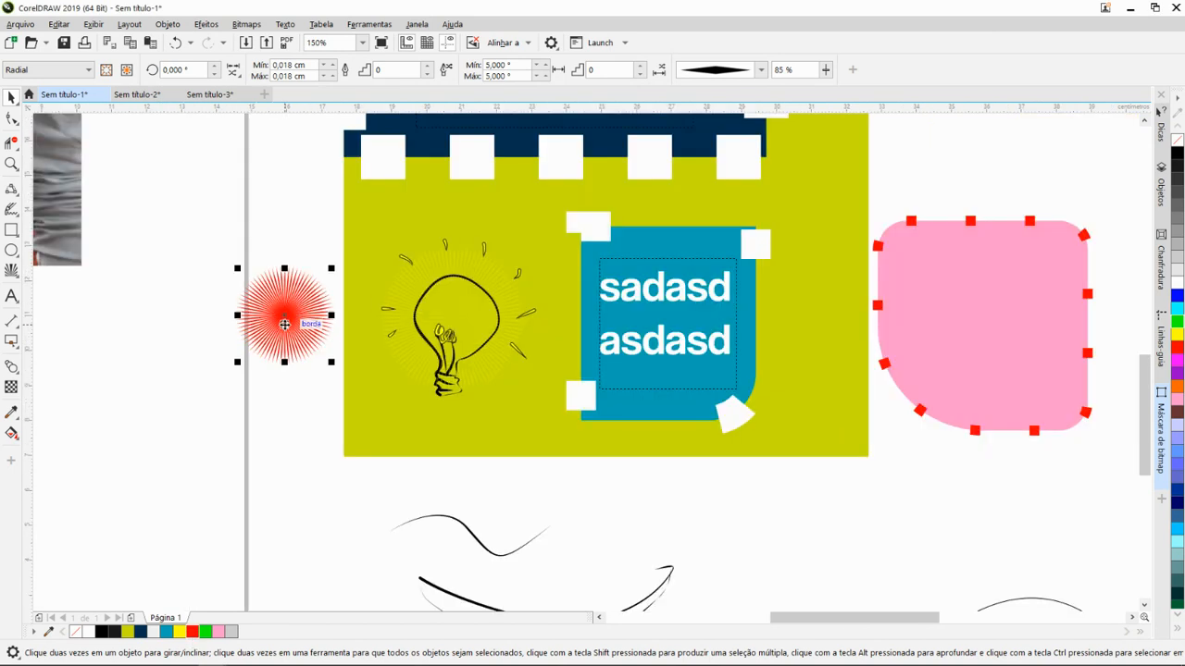
- Set the red burst's minimum and maximum line spacing to 7°
{"action": "scroll", "coordinate": [282, 328], "scroll_direction": "up", "scroll_amount": 2}
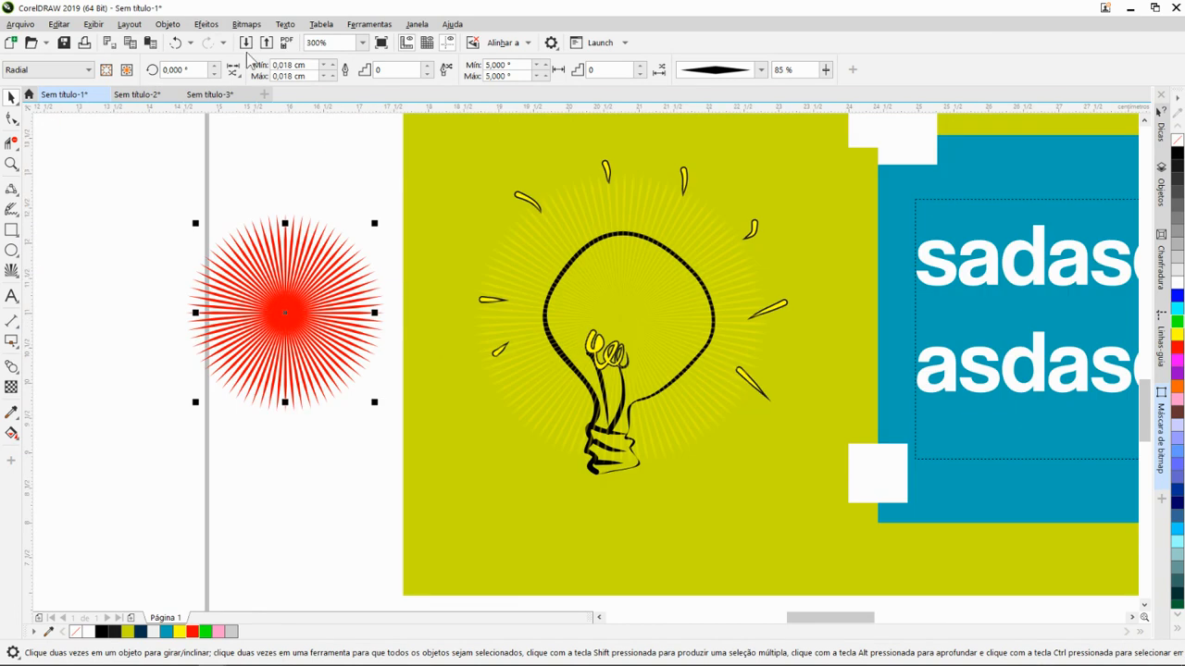
{"action": "left_click", "coordinate": [546, 67]}
{"action": "left_click", "coordinate": [546, 66]}
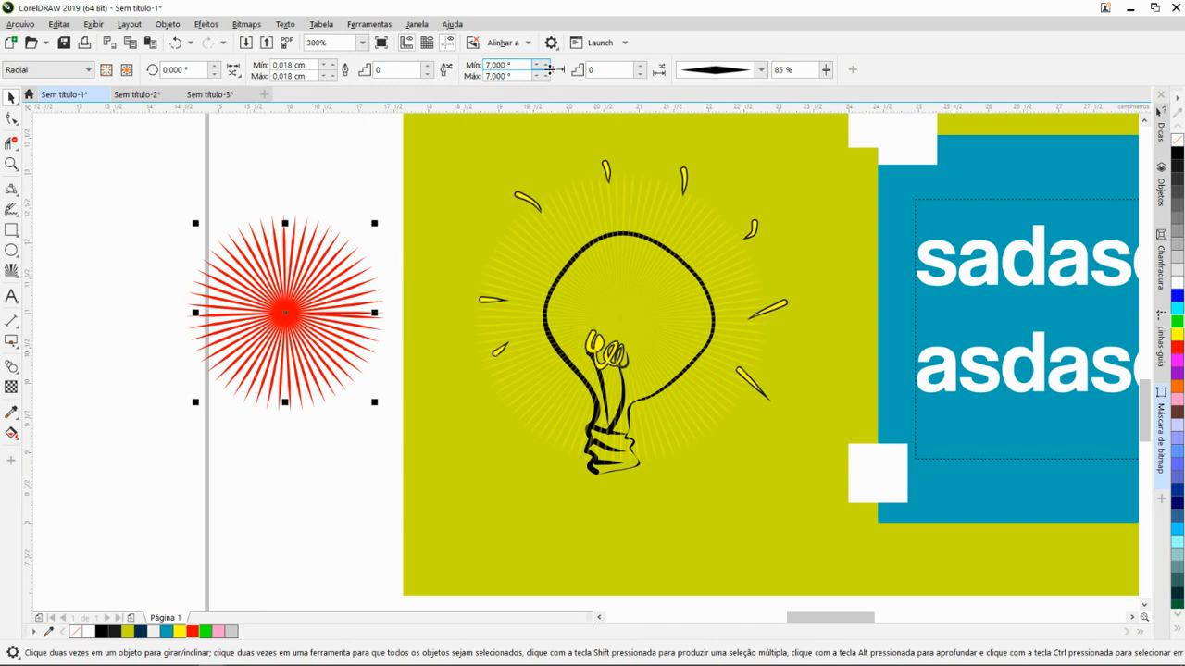
- View the line style options for the red burst, keep the diamond style, and set its widest point to 91 %
{"action": "left_click", "coordinate": [761, 70]}
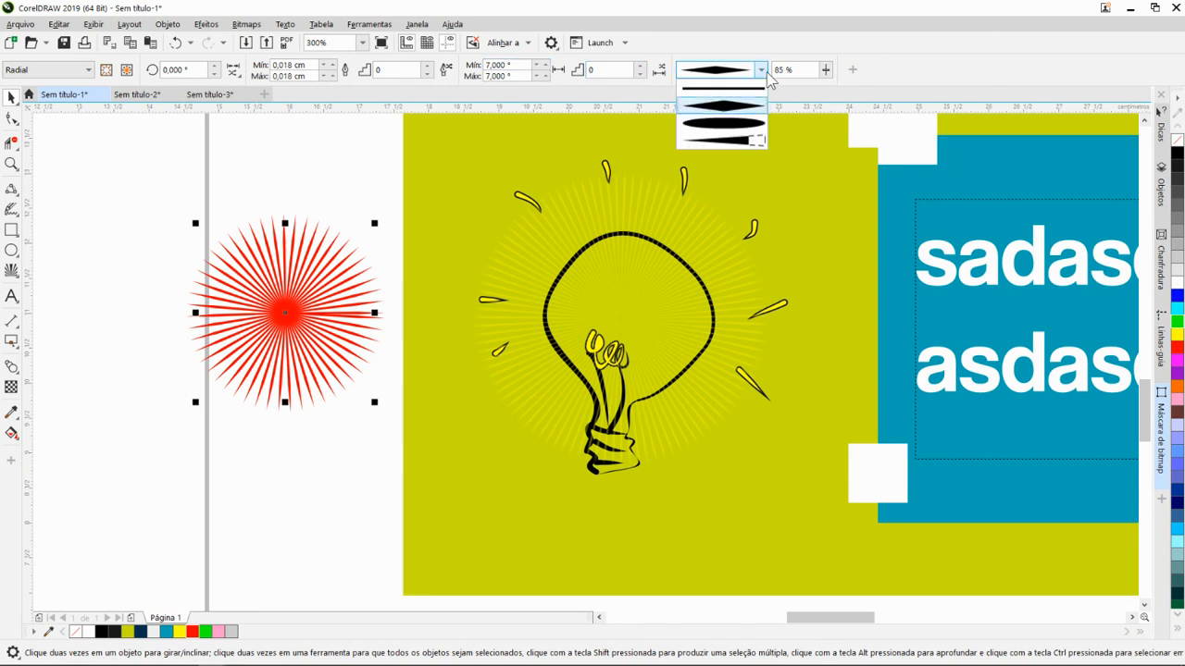
{"action": "left_click", "coordinate": [763, 73]}
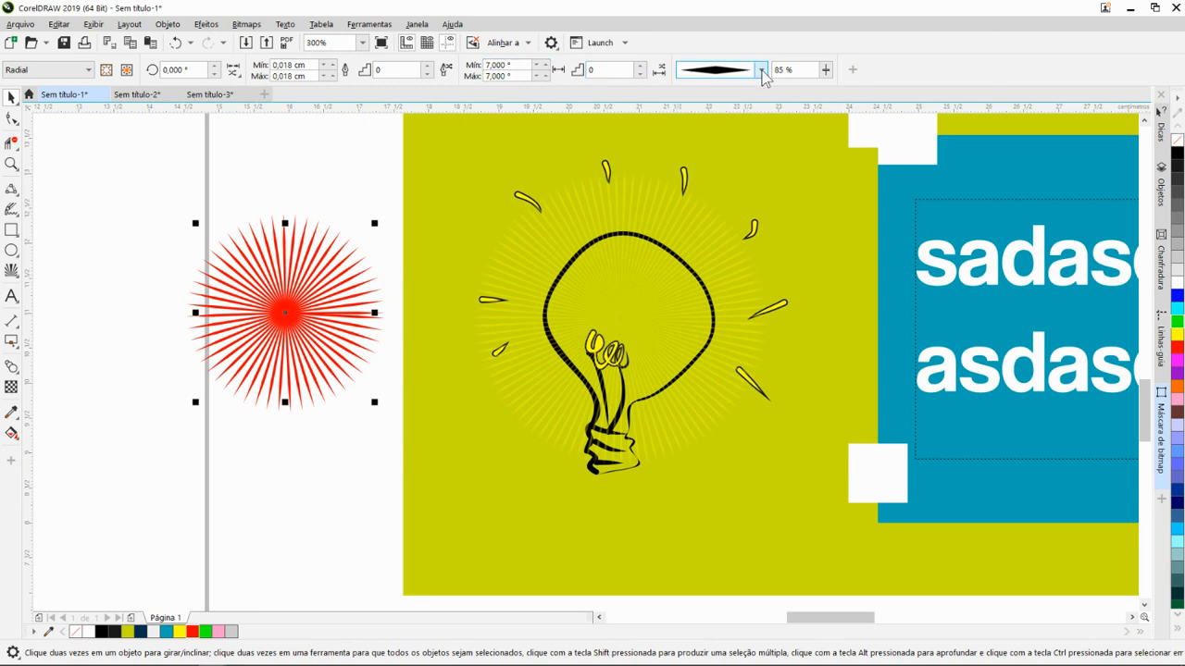
{"action": "left_click", "coordinate": [763, 72]}
{"action": "left_click", "coordinate": [761, 72]}
{"action": "left_click", "coordinate": [825, 71]}
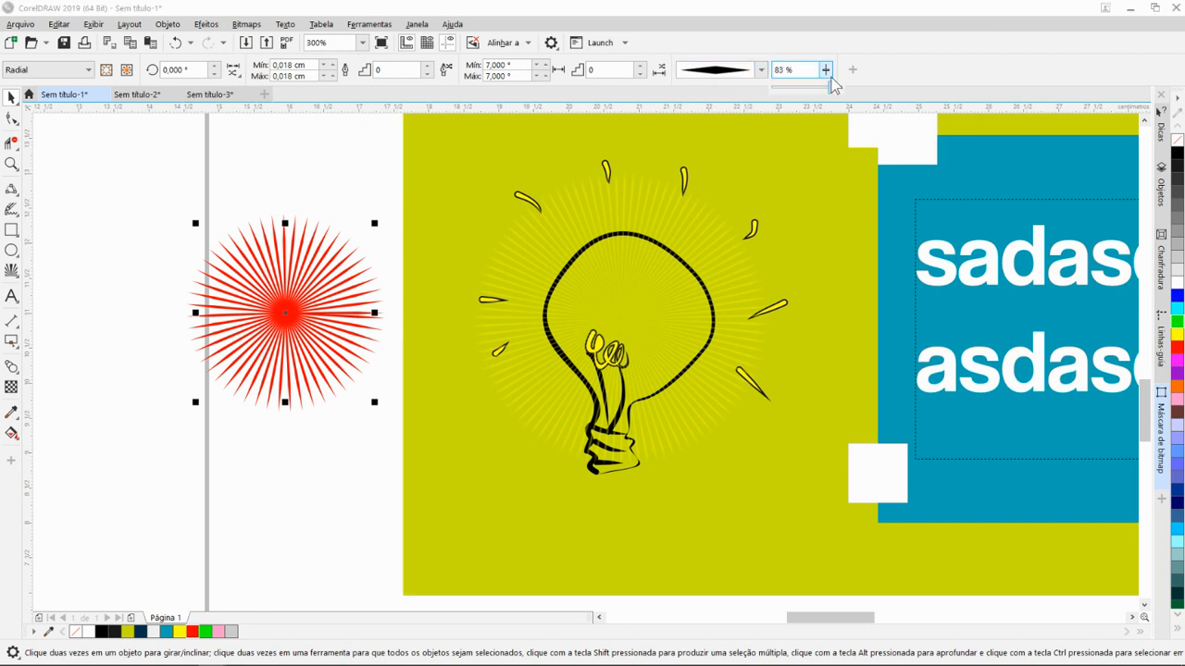
{"action": "mouse_move", "coordinate": [831, 87]}
{"action": "left_mouse_down"}
{"action": "mouse_move", "coordinate": [814, 91]}
{"action": "mouse_move", "coordinate": [856, 96]}
{"action": "left_mouse_up"}
{"action": "left_click", "coordinate": [826, 71]}
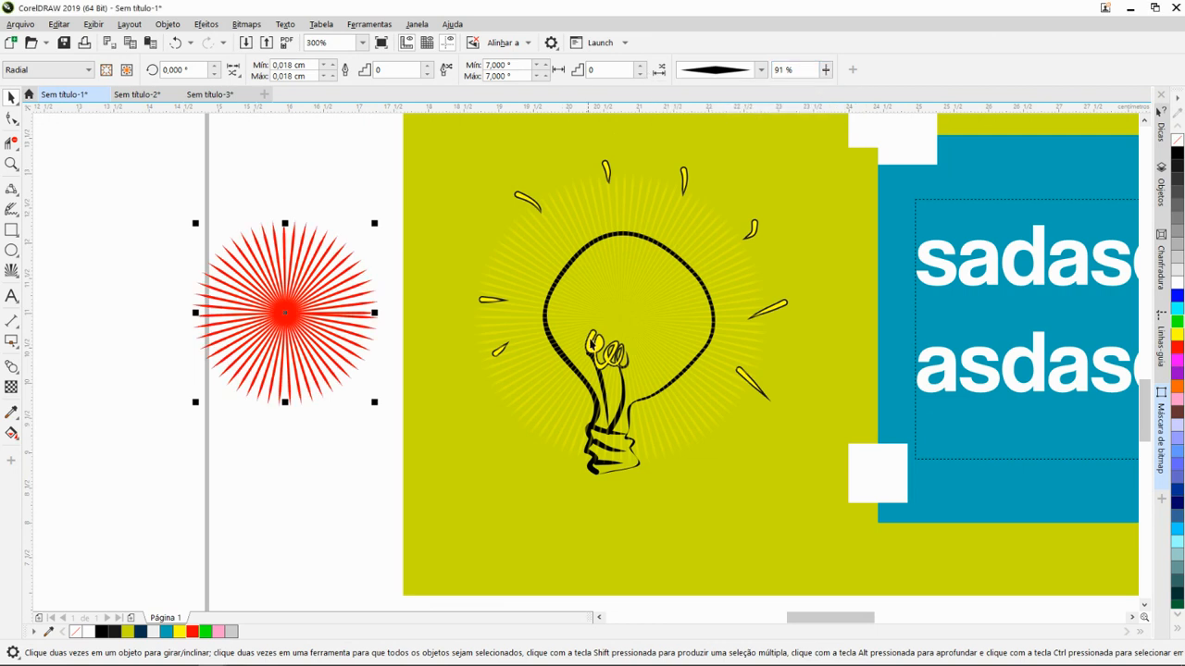
- Apply uniform transparency of 35 to the red radial burst and 21 to the blue text panel
{"action": "left_click", "coordinate": [612, 308]}
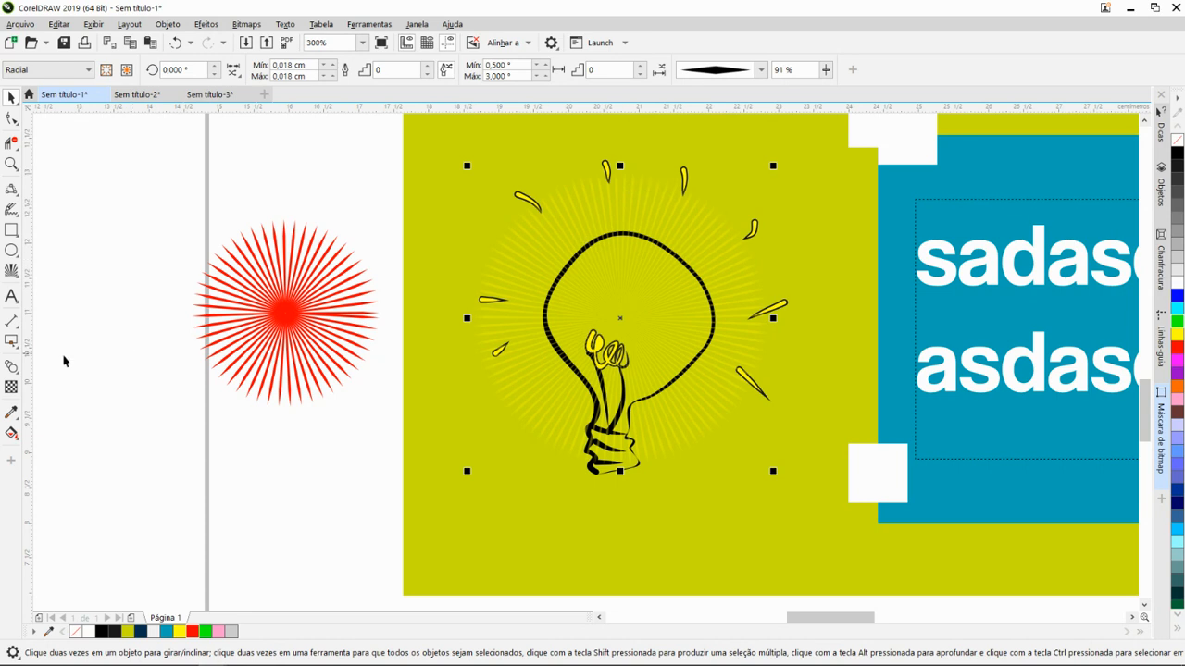
{"action": "left_click", "coordinate": [11, 389]}
{"action": "left_click", "coordinate": [296, 326]}
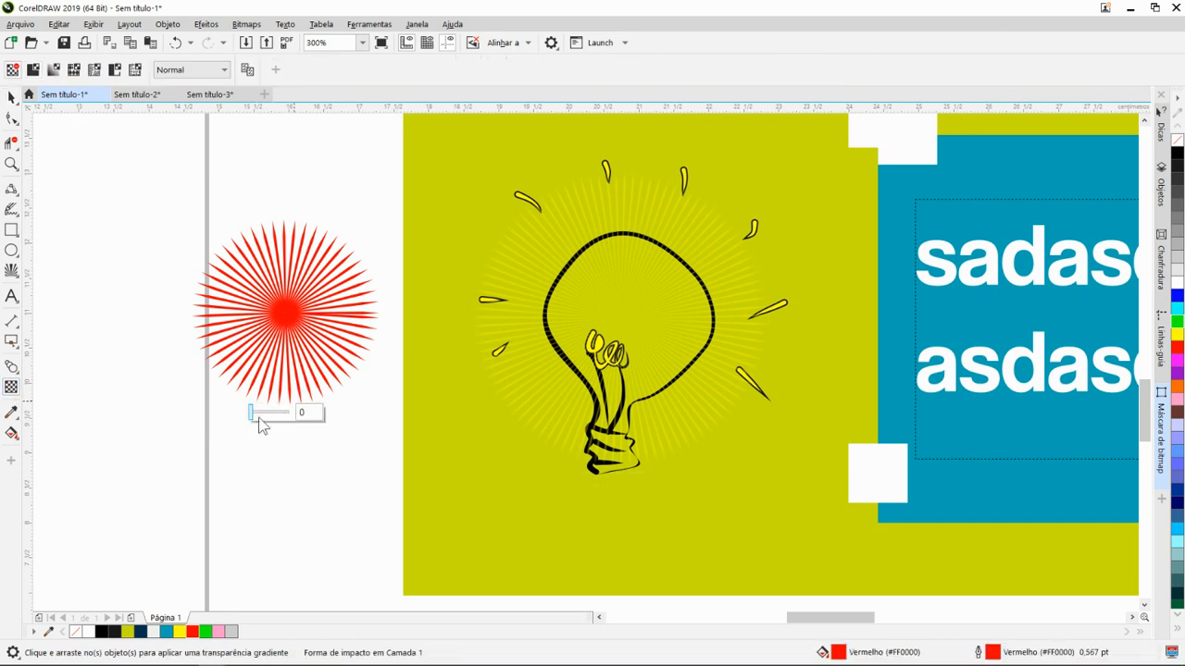
{"action": "mouse_move", "coordinate": [255, 410]}
{"action": "left_mouse_down"}
{"action": "mouse_move", "coordinate": [275, 414]}
{"action": "mouse_move", "coordinate": [264, 414]}
{"action": "left_mouse_up"}
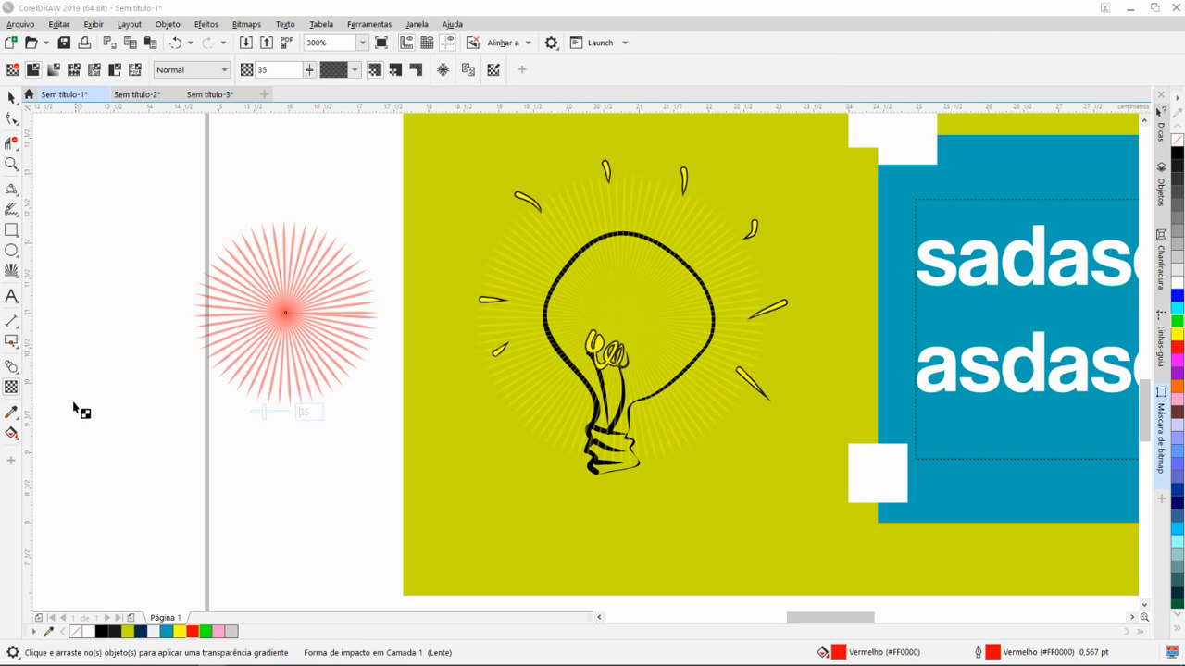
{"action": "left_click", "coordinate": [941, 493]}
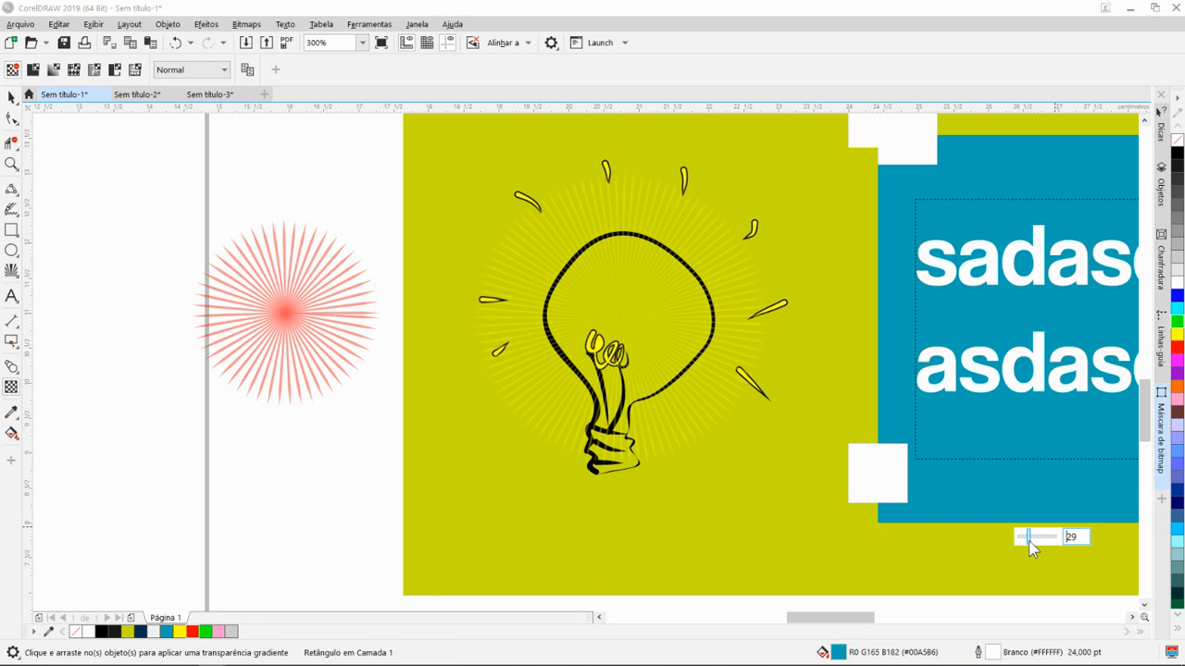
{"action": "mouse_move", "coordinate": [1032, 548]}
{"action": "left_mouse_down"}
{"action": "mouse_move", "coordinate": [1049, 547]}
{"action": "mouse_move", "coordinate": [1026, 542]}
{"action": "left_mouse_up"}
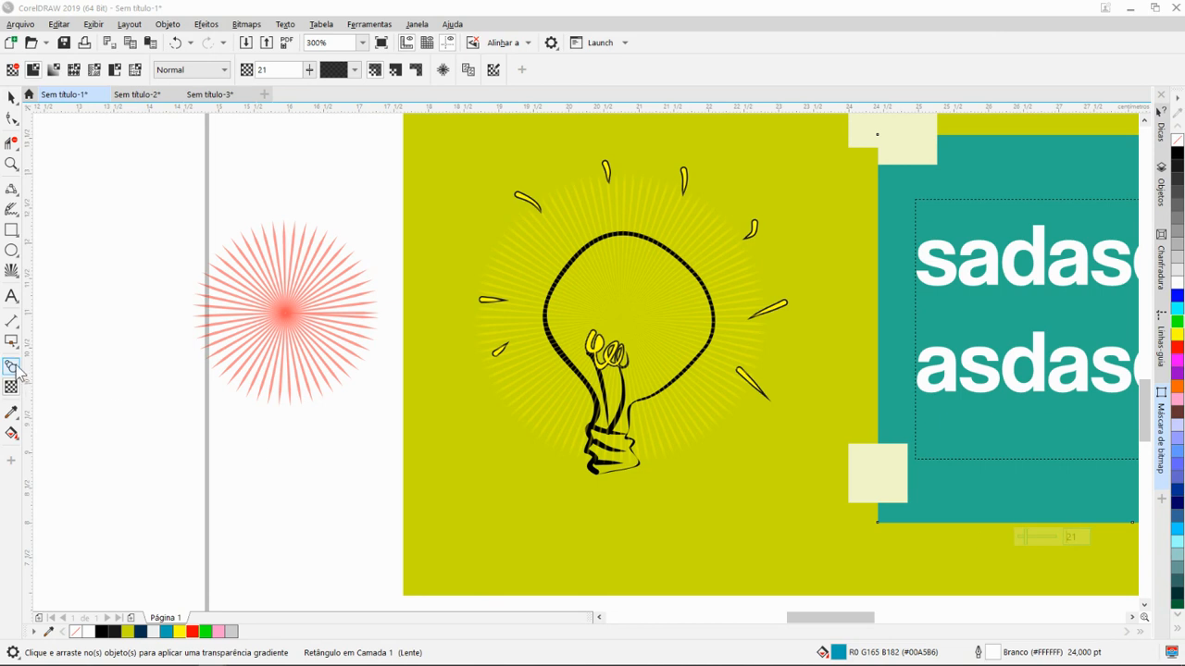
- Draw a circle about 13.1 cm in diameter in the empty area left of the planting photo
{"action": "scroll", "coordinate": [117, 412], "scroll_direction": "down", "scroll_amount": 1}
{"action": "scroll", "coordinate": [118, 412], "scroll_direction": "down", "scroll_amount": 1}
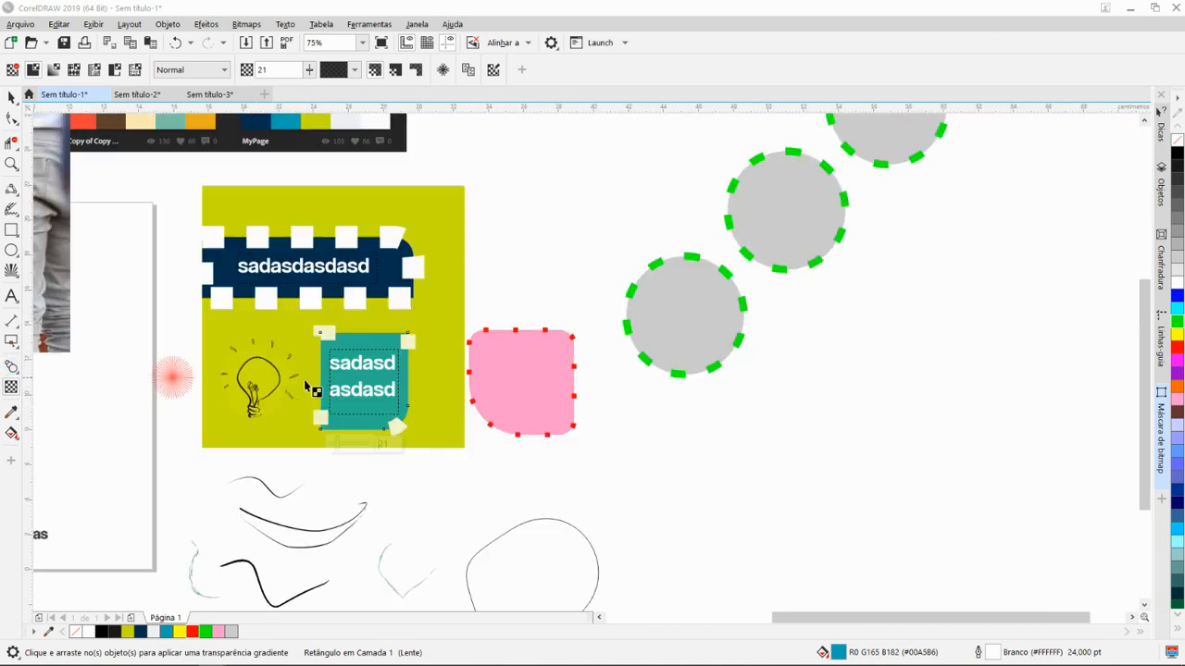
{"action": "scroll", "coordinate": [352, 375], "scroll_direction": "down", "scroll_amount": 1}
{"action": "scroll", "coordinate": [428, 391], "scroll_direction": "down", "scroll_amount": 1}
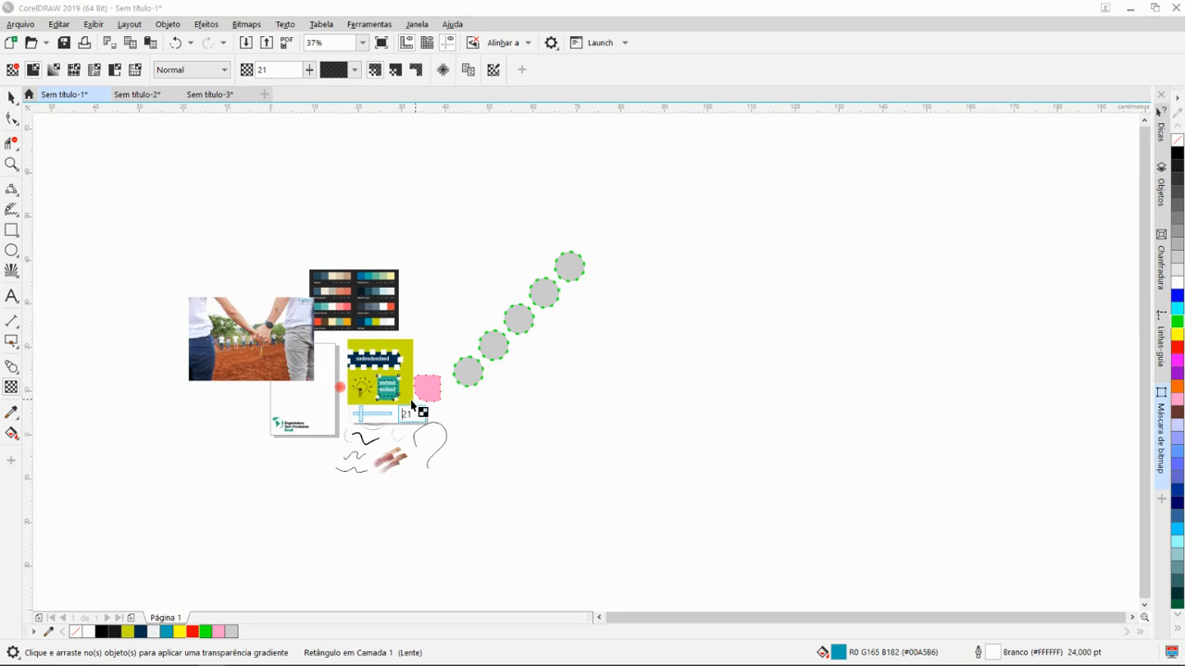
{"action": "left_click_drag", "start_coordinate": [420, 416], "coordinate": [833, 352]}
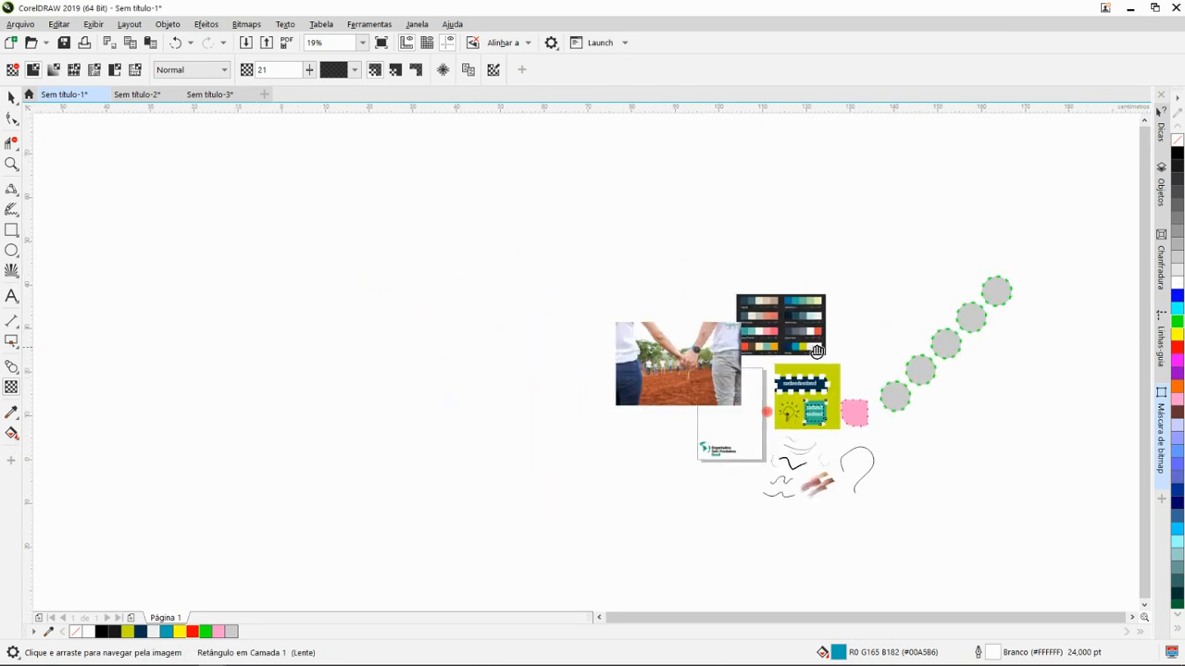
{"action": "left_click_drag", "start_coordinate": [759, 379], "coordinate": [814, 381]}
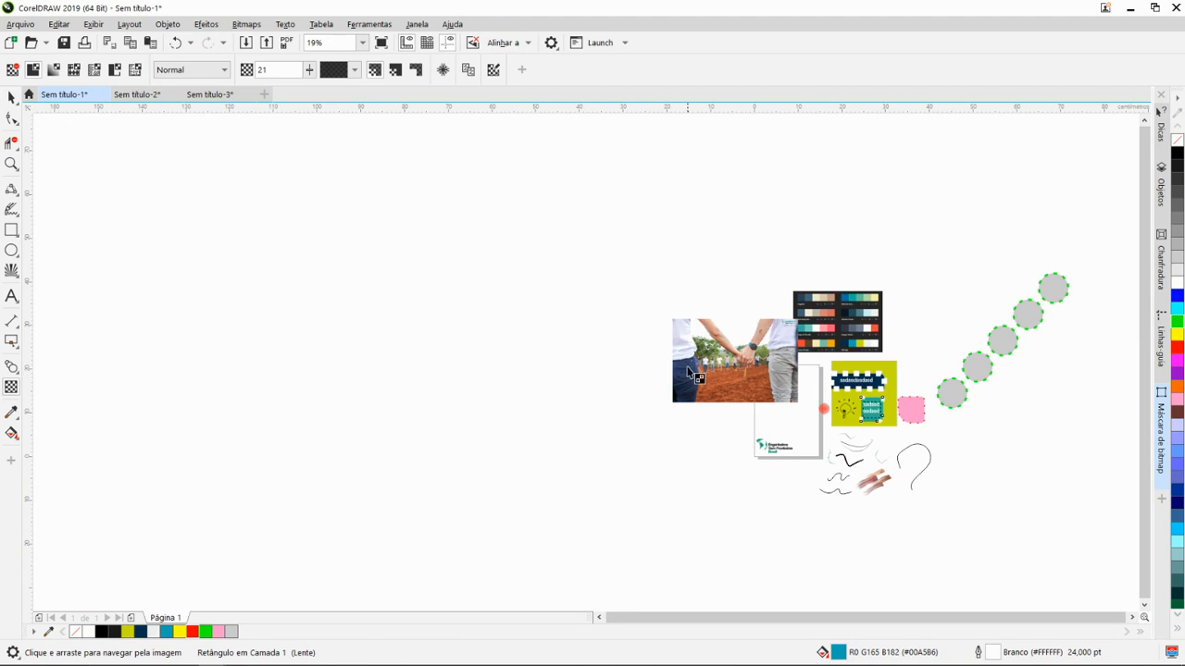
{"action": "scroll", "coordinate": [692, 370], "scroll_direction": "up", "scroll_amount": 1}
{"action": "left_click", "coordinate": [11, 251]}
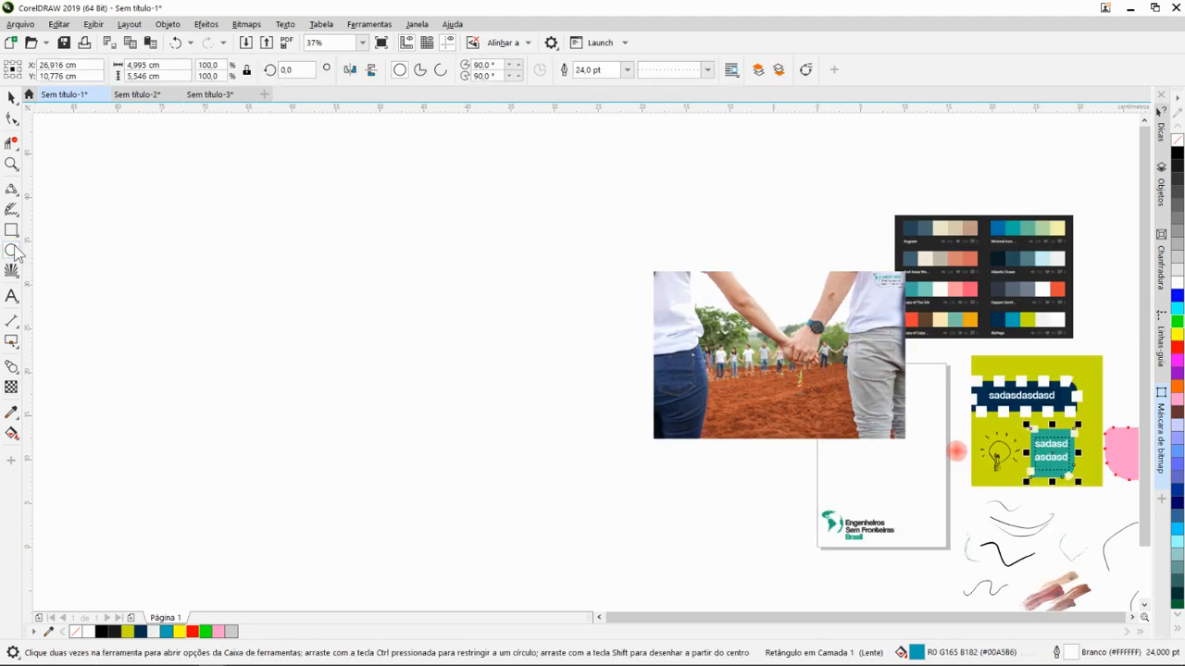
{"action": "left_click_drag", "start_coordinate": [407, 305], "coordinate": [497, 421]}
{"action": "scroll", "coordinate": [479, 377], "scroll_direction": "up", "scroll_amount": 3}
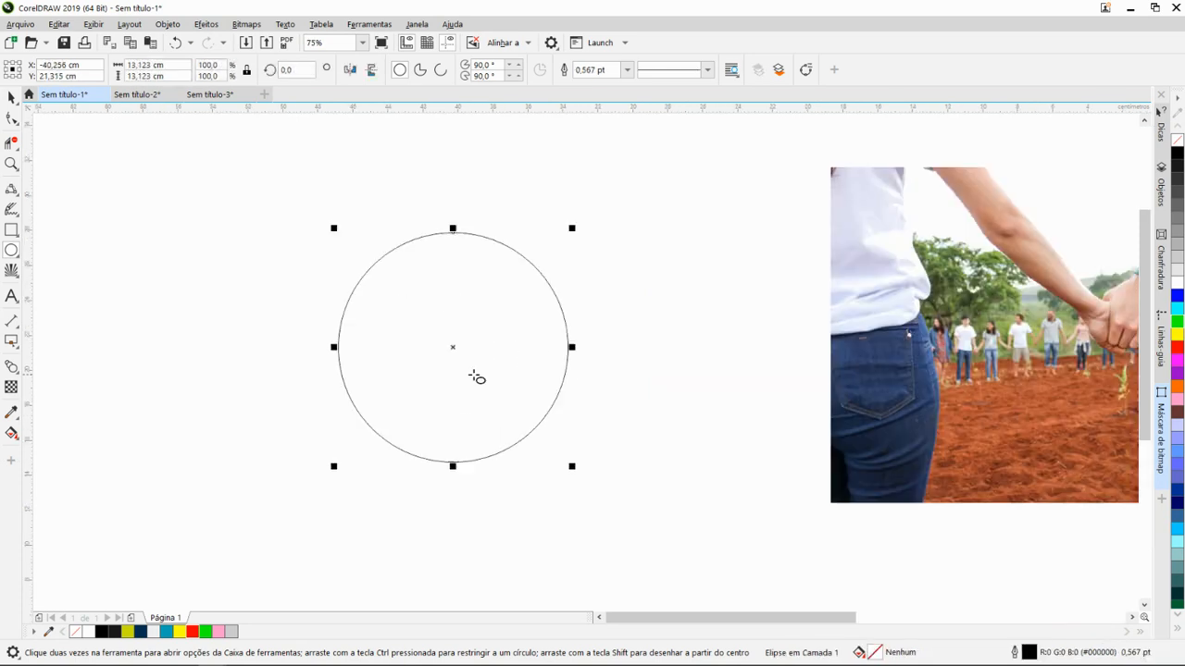
{"action": "scroll", "coordinate": [453, 370], "scroll_direction": "down", "scroll_amount": 3}
{"action": "left_click_drag", "start_coordinate": [244, 283], "coordinate": [393, 438]}
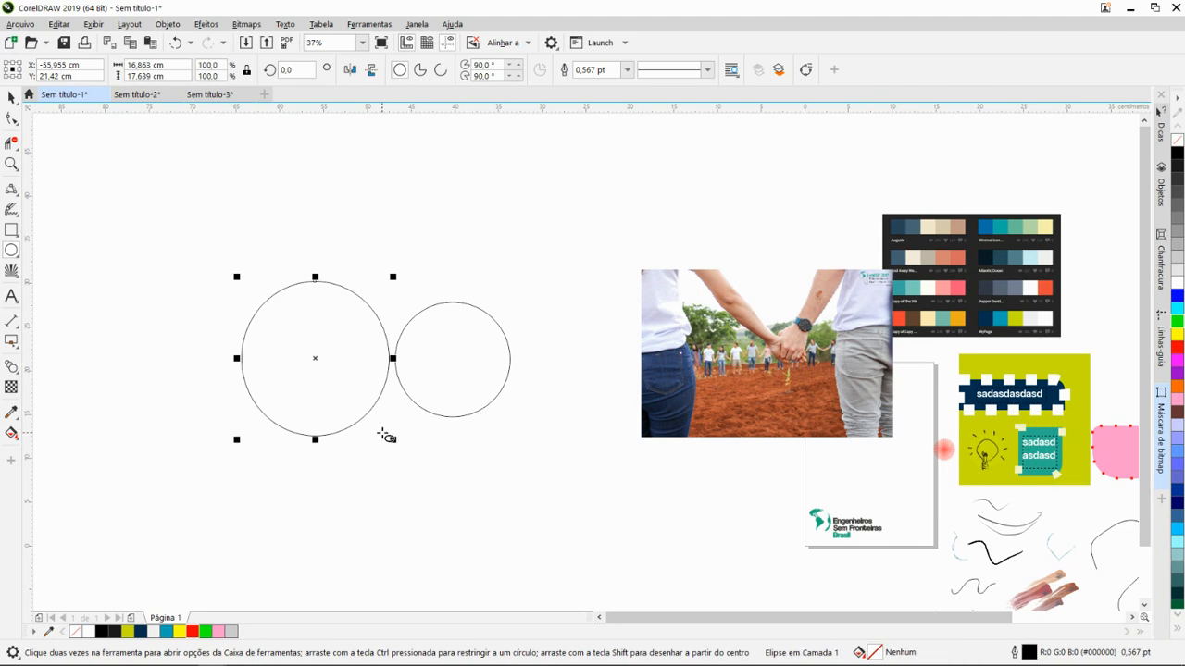
{"action": "key", "text": "ctrl+z"}
- Enlarge the unfilled circle proportionally to about 50.4 cm in diameter, extending it up and to the left
{"action": "scroll", "coordinate": [467, 357], "scroll_direction": "up", "scroll_amount": 2}
{"action": "key", "text": "space"}
{"action": "left_click", "coordinate": [334, 405]}
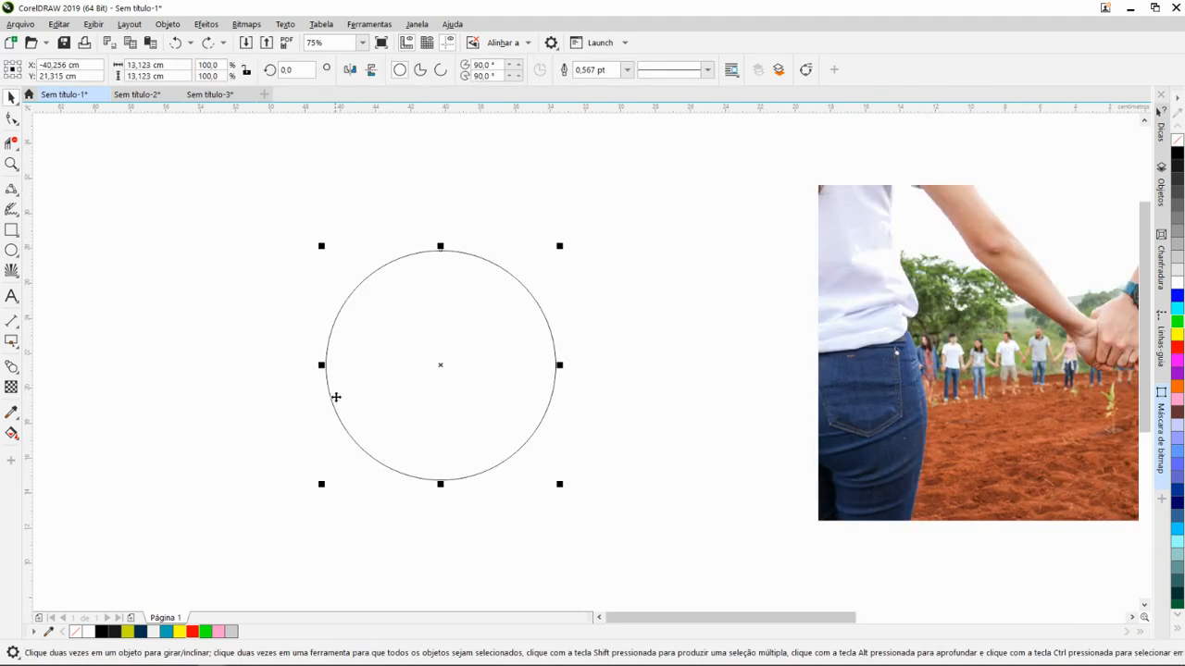
{"action": "scroll", "coordinate": [407, 362], "scroll_direction": "down", "scroll_amount": 4}
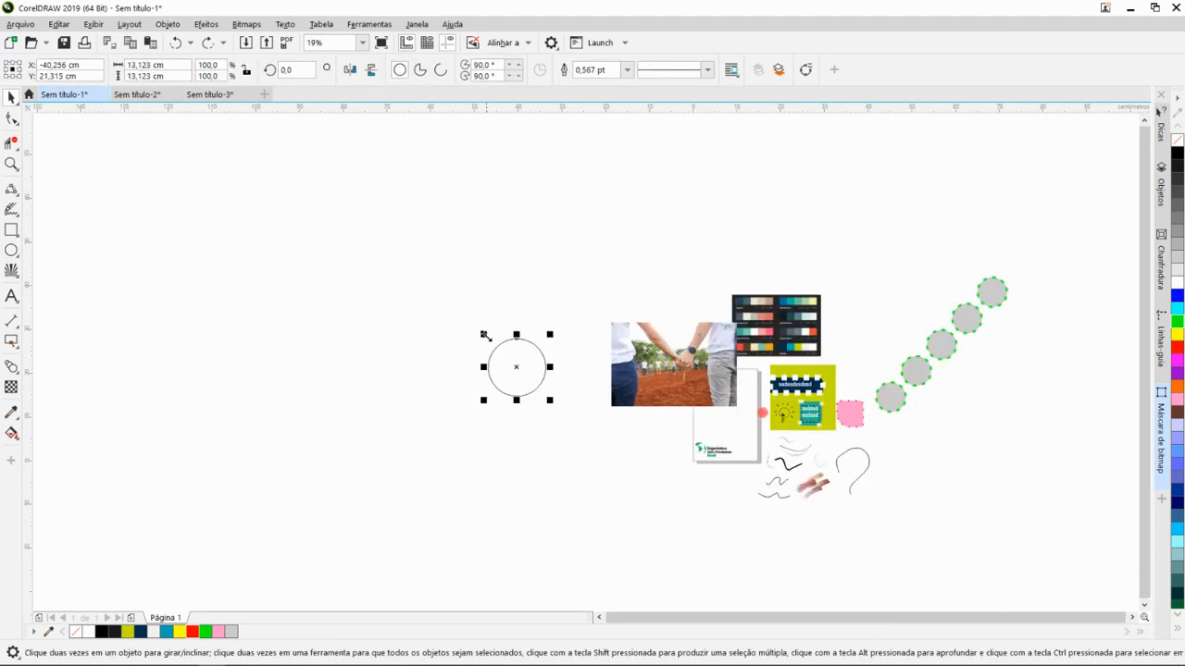
{"action": "left_click_drag", "start_coordinate": [484, 335], "coordinate": [241, 174]}
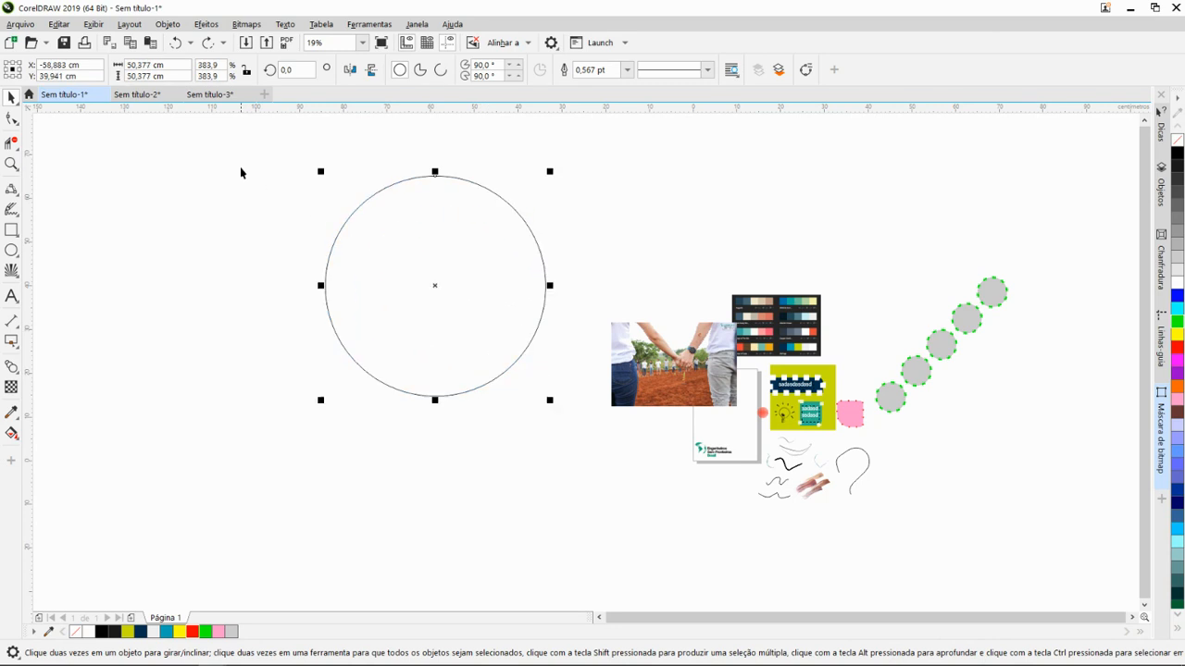
- Move the uppermost grey circle of the diagonal row to the empty area above the colour palette image
{"action": "left_click", "coordinate": [921, 305]}
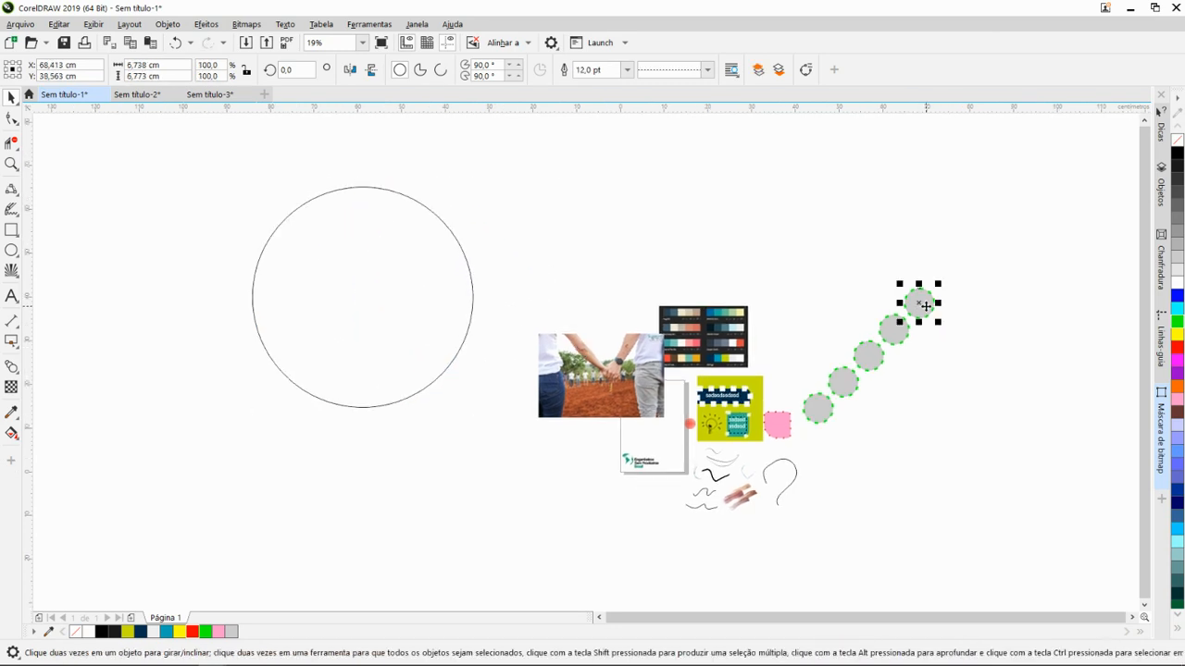
{"action": "left_click_drag", "start_coordinate": [919, 304], "coordinate": [694, 247]}
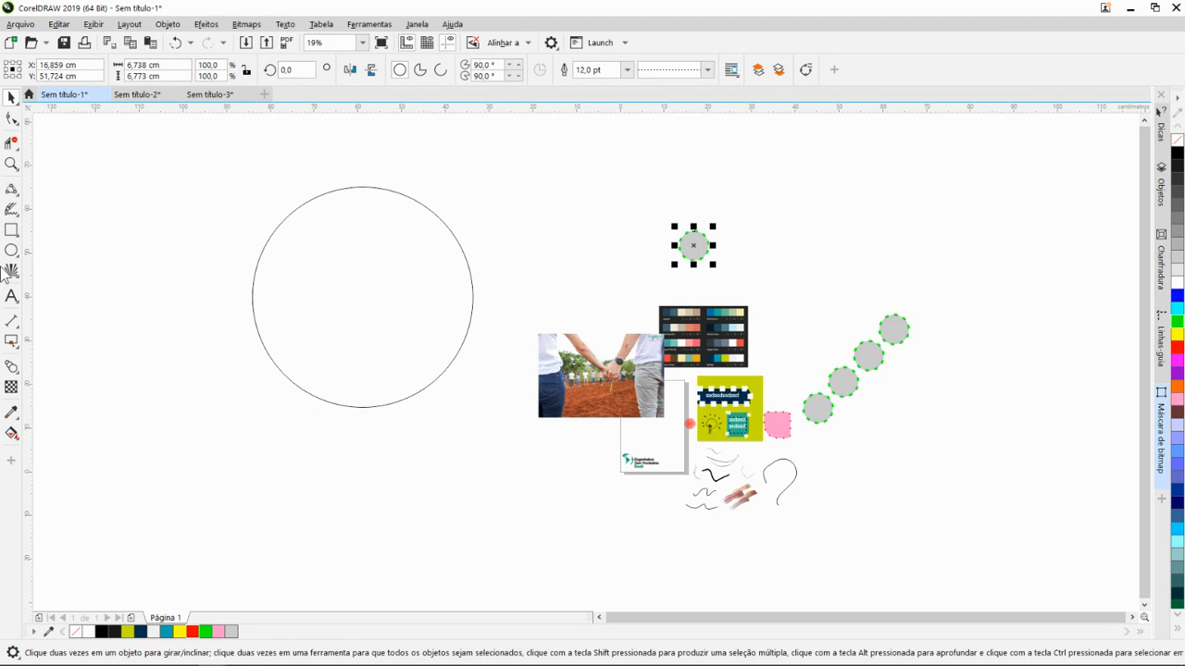
- With the Freehand tool (Mão livre), draw a long wavy curve rising from left to right beside the large unfilled circle
{"action": "left_click", "coordinate": [20, 195]}
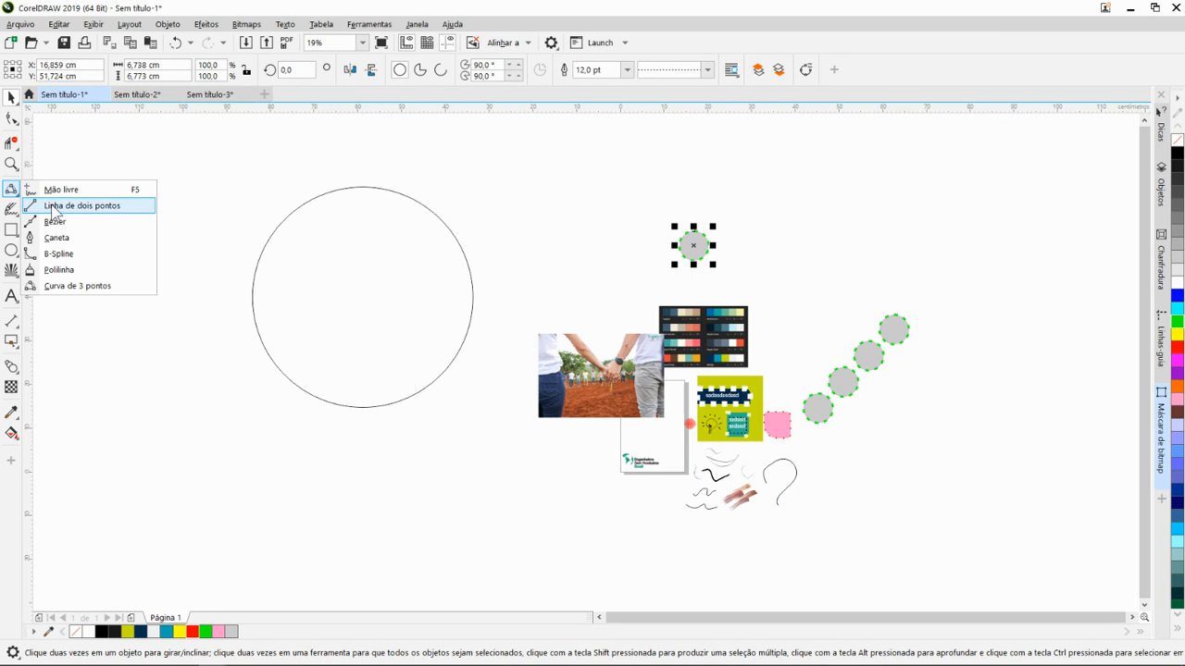
{"action": "left_click", "coordinate": [54, 207]}
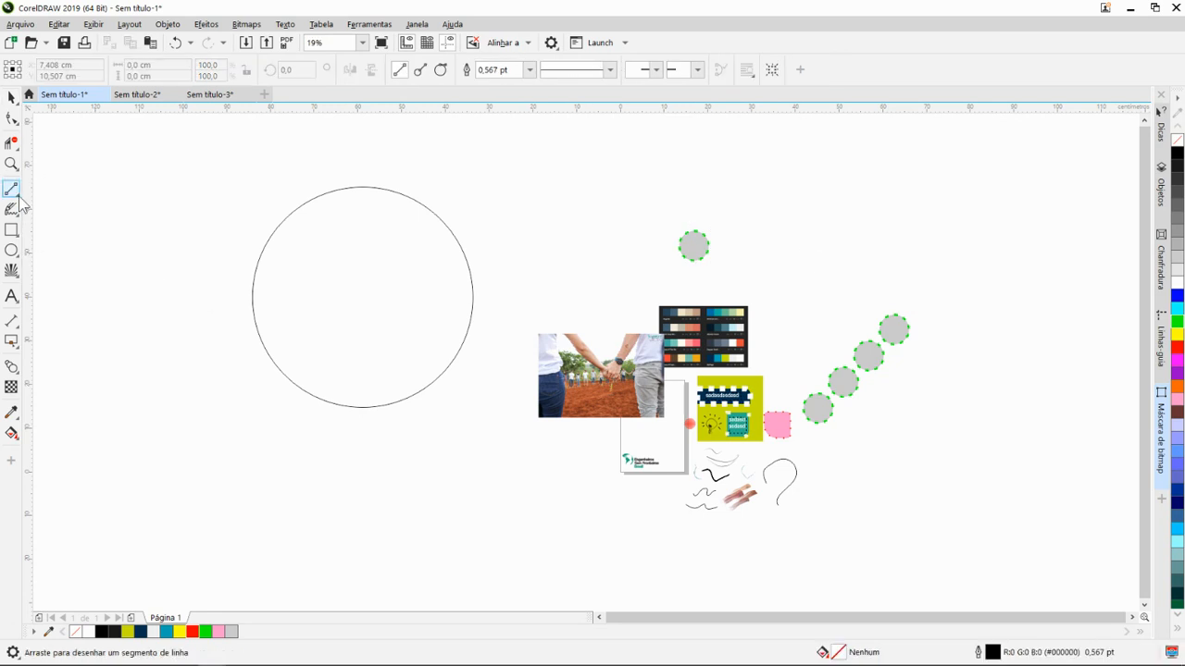
{"action": "left_click", "coordinate": [20, 195]}
{"action": "left_click", "coordinate": [54, 192]}
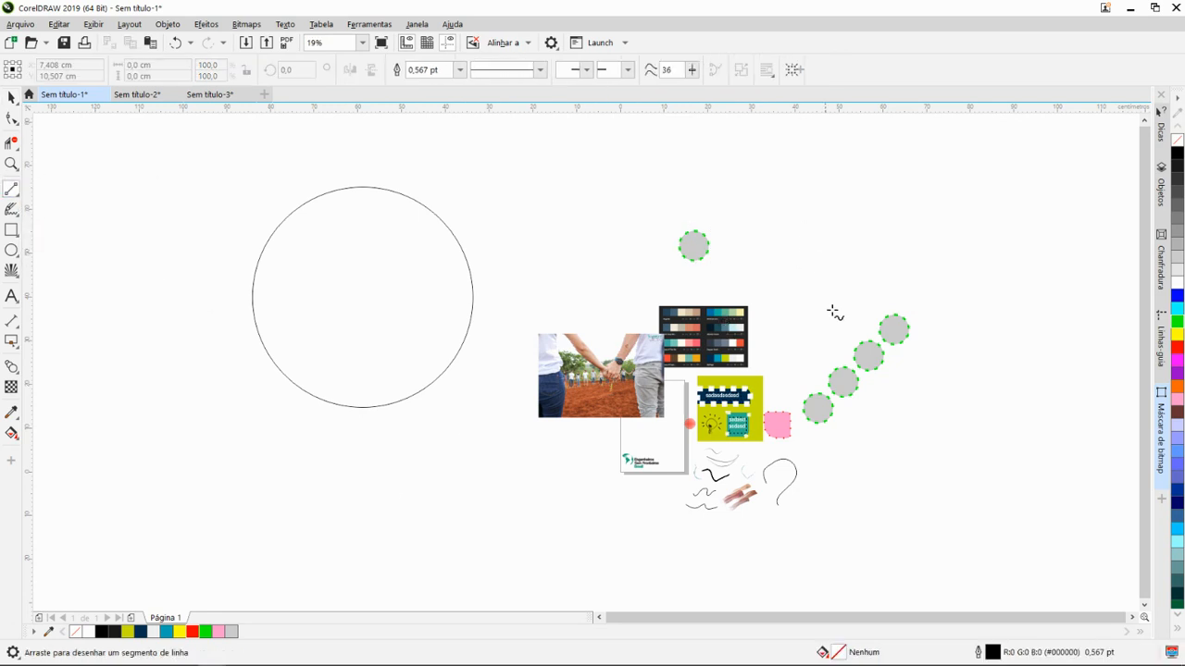
{"action": "left_click_drag", "start_coordinate": [774, 271], "coordinate": [957, 205]}
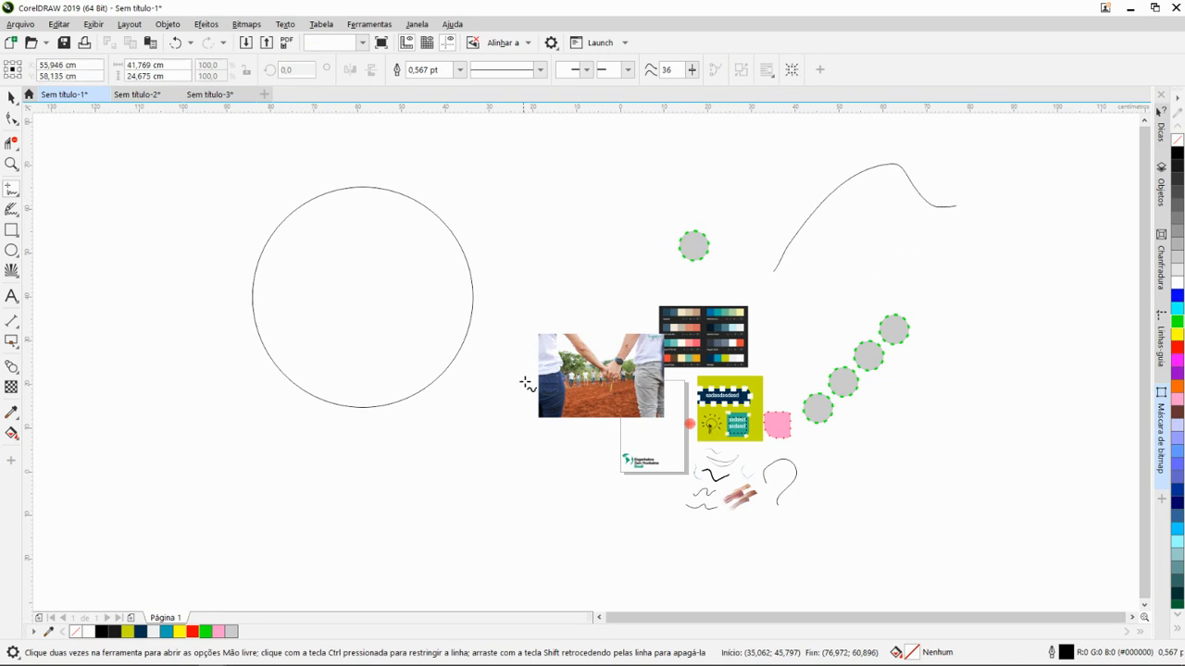
{"action": "left_click_drag", "start_coordinate": [182, 422], "coordinate": [544, 386]}
{"action": "mouse_move", "coordinate": [192, 350]}
{"action": "left_mouse_down"}
{"action": "mouse_move", "coordinate": [229, 334]}
{"action": "mouse_move", "coordinate": [277, 355]}
{"action": "mouse_move", "coordinate": [352, 324]}
{"action": "mouse_move", "coordinate": [408, 325]}
{"action": "mouse_move", "coordinate": [458, 285]}
{"action": "mouse_move", "coordinate": [489, 220]}
{"action": "mouse_move", "coordinate": [533, 177]}
{"action": "left_mouse_up"}
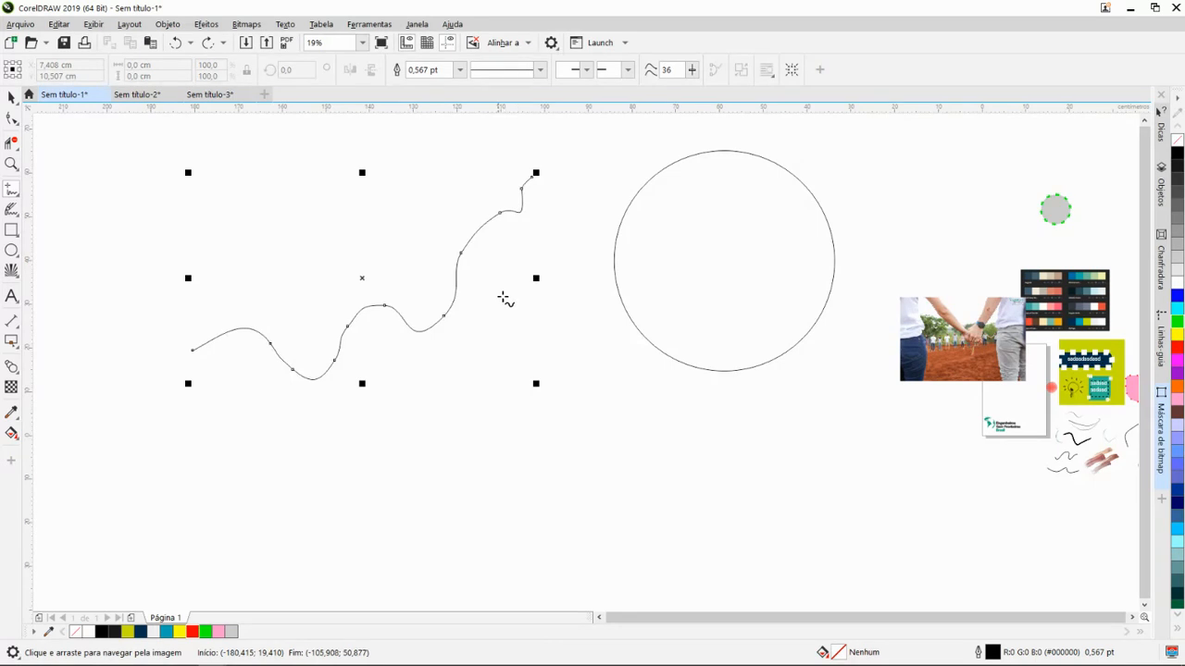
- Move the separated grey circle onto the start of the wavy curve and place a copy of it at the curve's upper end
{"action": "mouse_move", "coordinate": [519, 312]}
{"action": "left_mouse_down"}
{"action": "mouse_move", "coordinate": [574, 315]}
{"action": "mouse_move", "coordinate": [509, 313]}
{"action": "left_mouse_up"}
{"action": "key", "text": "space"}
{"action": "left_click", "coordinate": [1042, 213]}
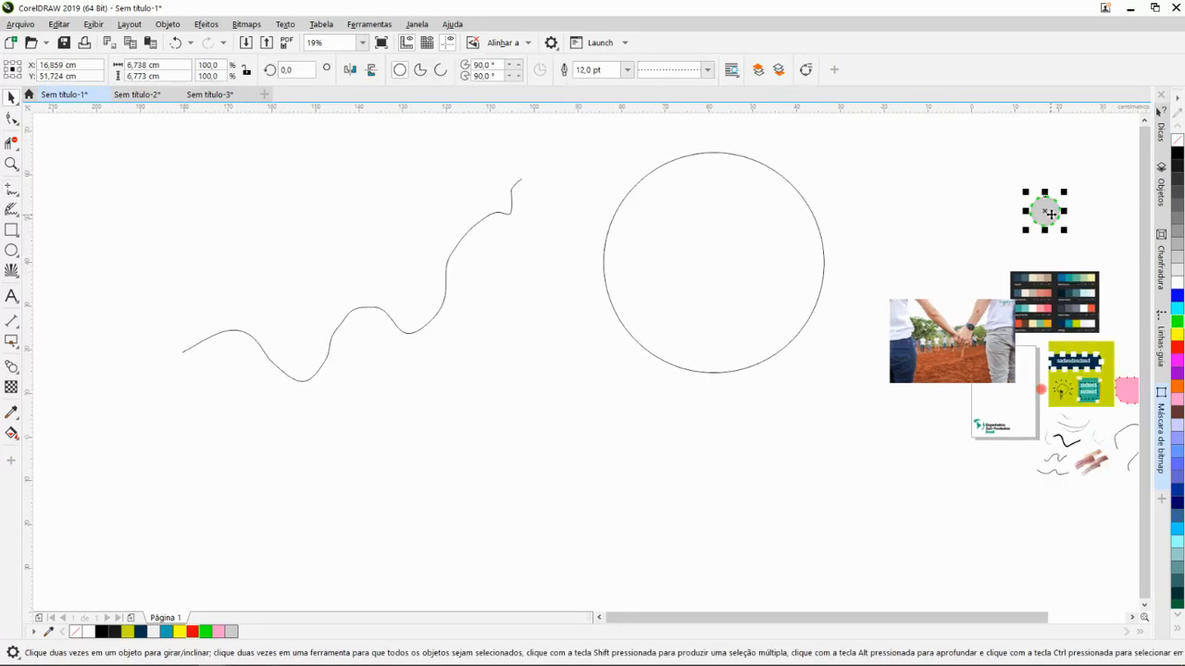
{"action": "left_click_drag", "start_coordinate": [188, 347], "coordinate": [185, 353]}
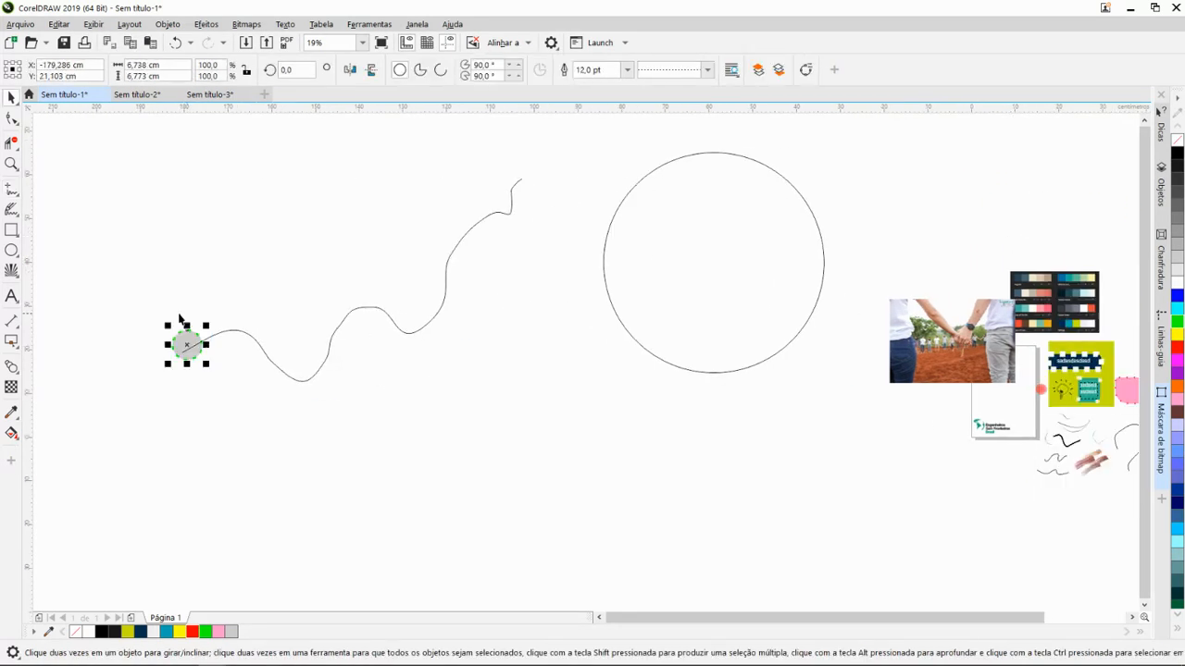
{"action": "left_click_drag", "start_coordinate": [227, 298], "coordinate": [312, 356]}
{"action": "left_click_drag", "start_coordinate": [267, 396], "coordinate": [604, 242]}
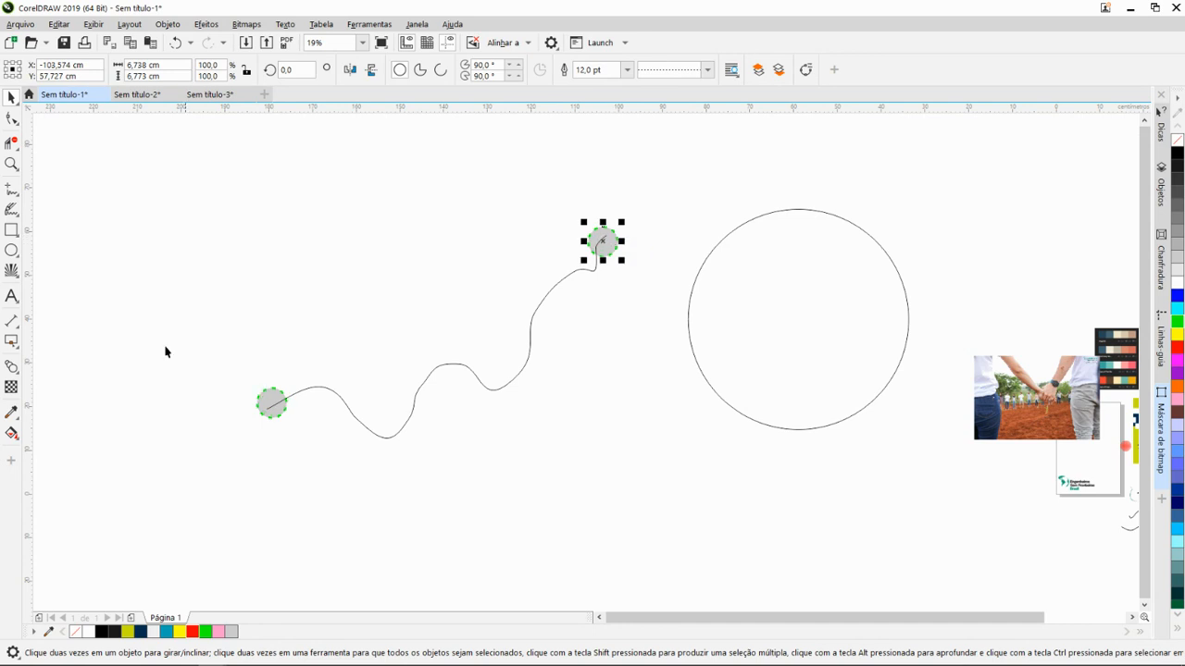
- Blend the two grey circles at the curve's ends in a straight line with the Blend tool (Misturar)
{"action": "left_click", "coordinate": [273, 408]}
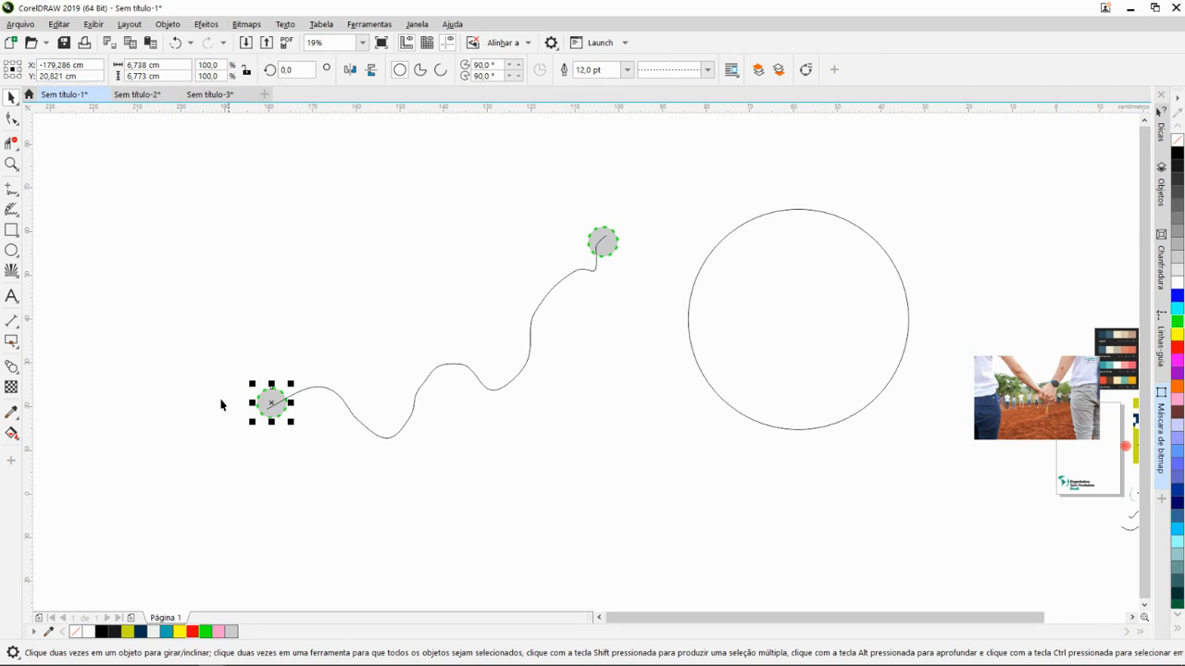
{"action": "left_click", "coordinate": [11, 367]}
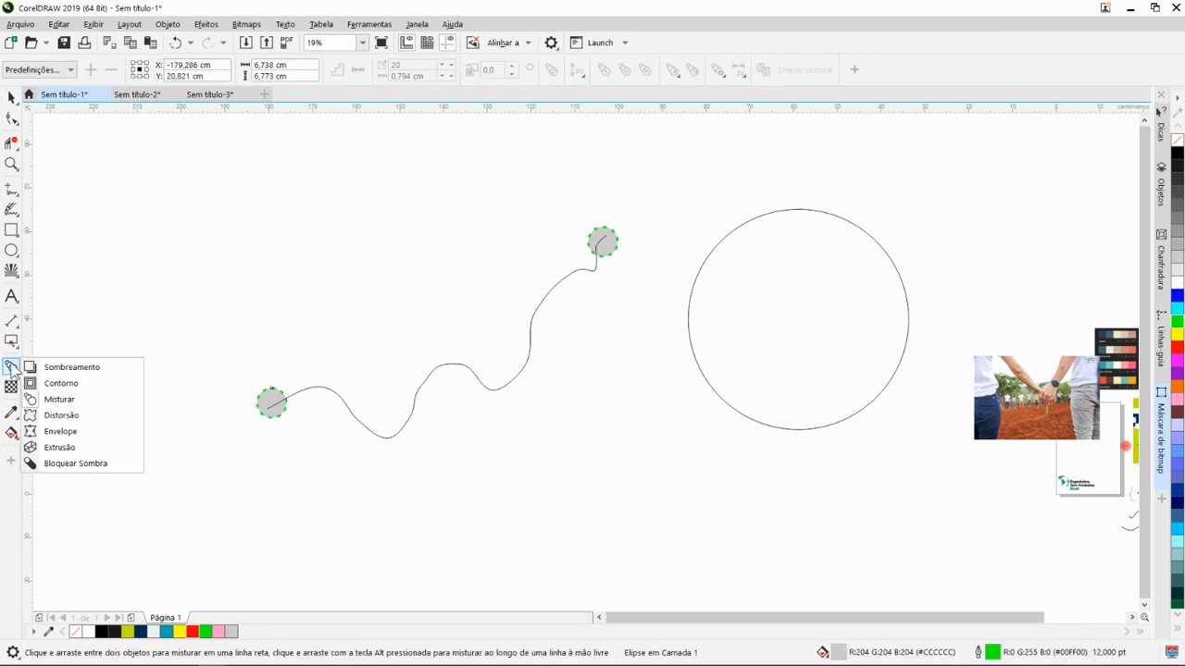
{"action": "left_click", "coordinate": [58, 399]}
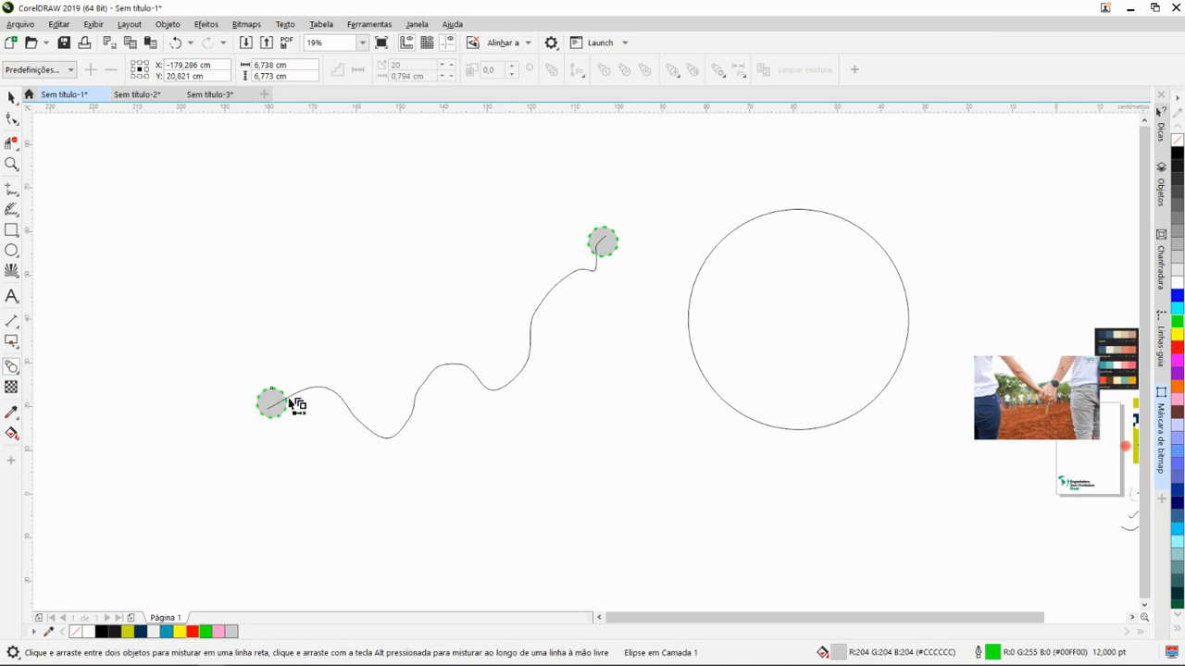
{"action": "left_click_drag", "start_coordinate": [276, 401], "coordinate": [610, 246]}
- Set the number of intermediate objects in the circle blend to 13
{"action": "scroll", "coordinate": [412, 356], "scroll_direction": "up", "scroll_amount": 3}
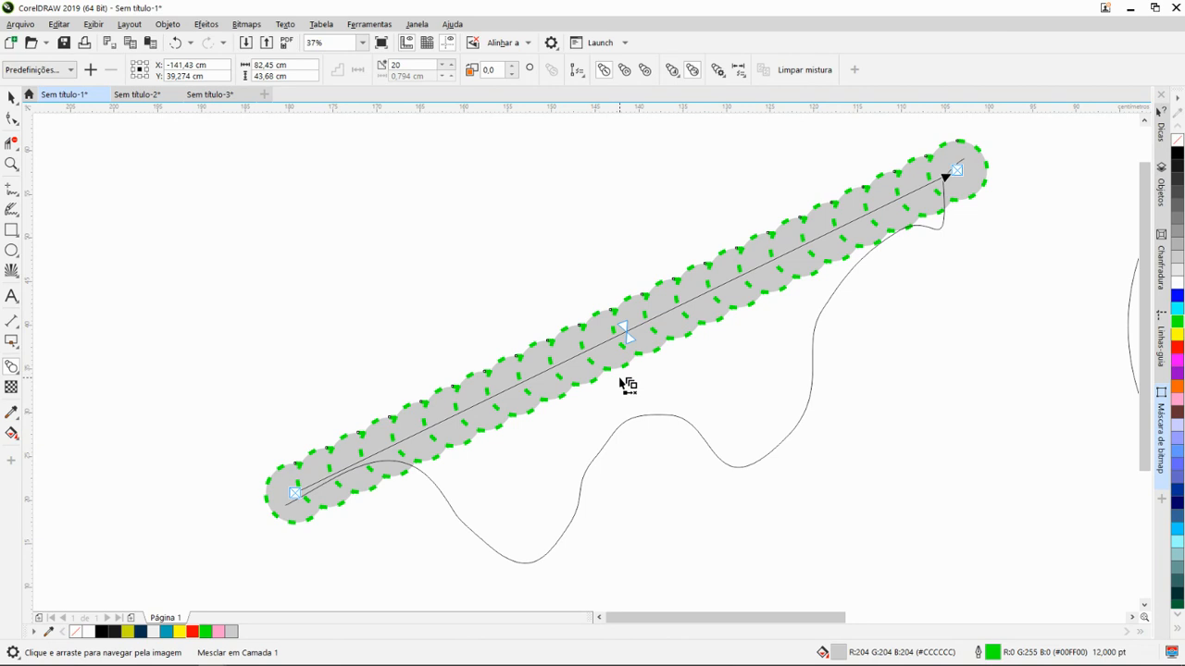
{"action": "scroll", "coordinate": [626, 386], "scroll_direction": "down", "scroll_amount": 3}
{"action": "scroll", "coordinate": [624, 360], "scroll_direction": "up", "scroll_amount": 3}
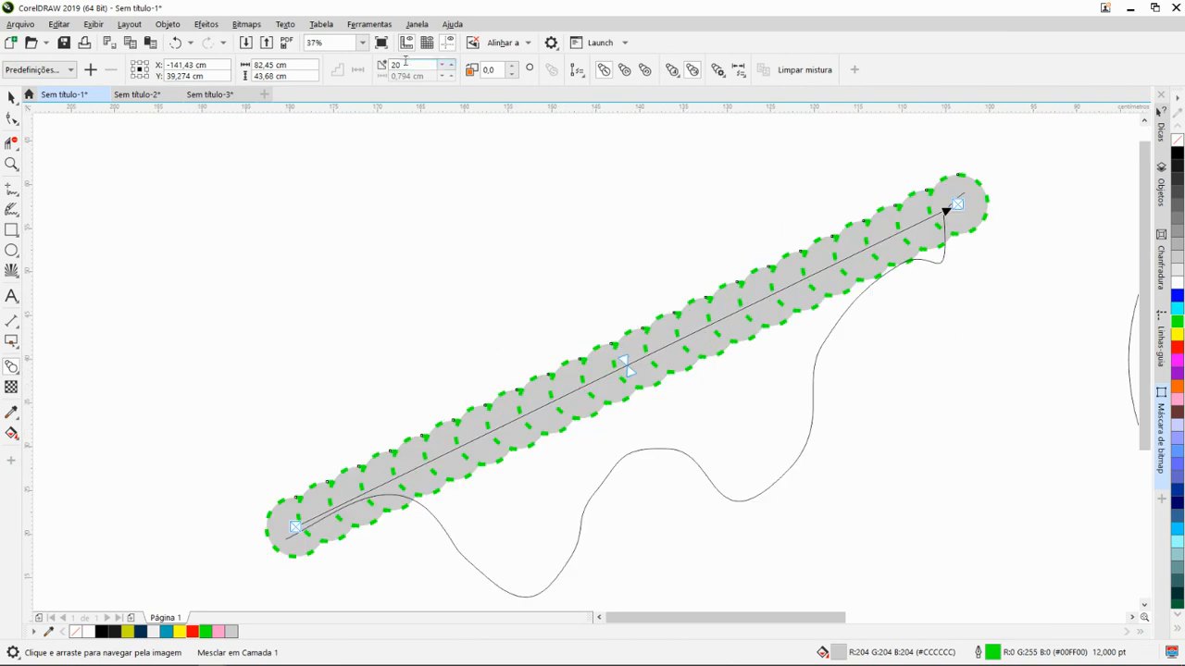
{"action": "left_click_drag", "start_coordinate": [421, 64], "coordinate": [377, 76]}
{"action": "type", "text": "13"}
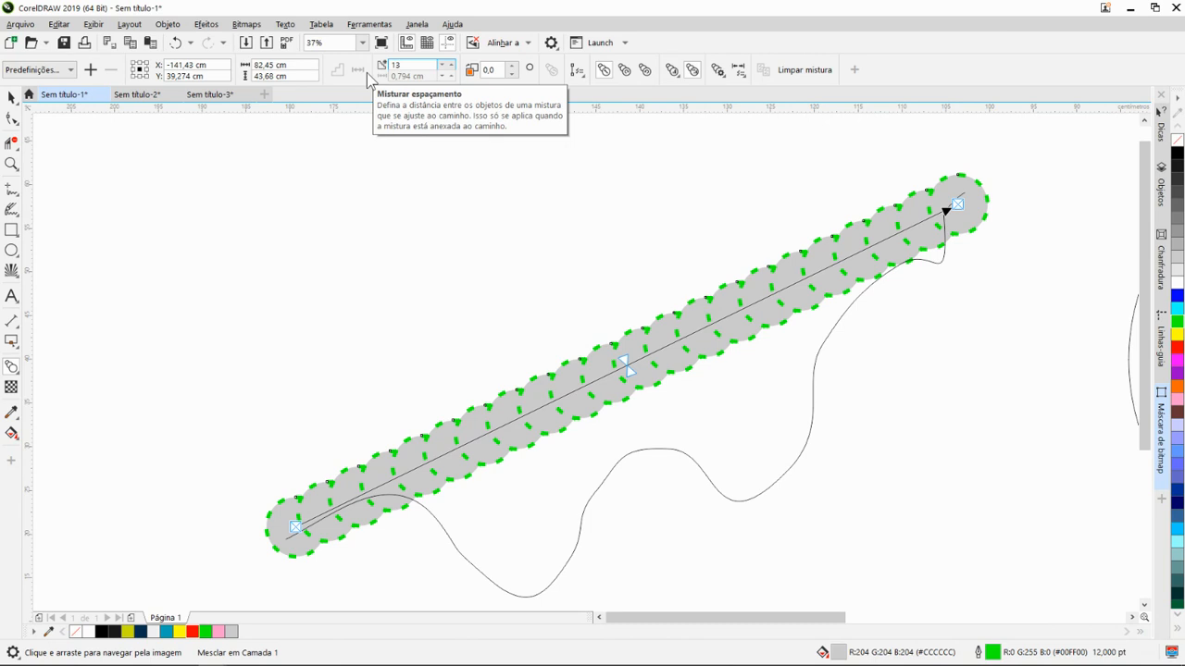
{"action": "key", "text": "Return"}
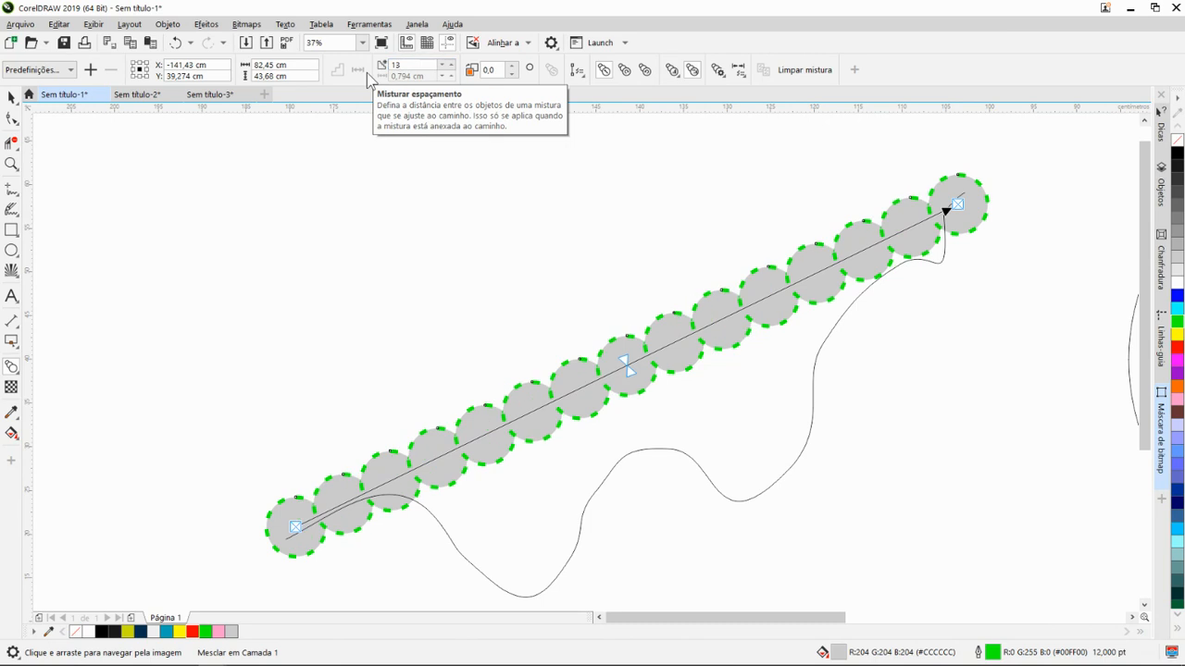
- Set the number of intermediate objects in the circle blend to 8
{"action": "left_click_drag", "start_coordinate": [415, 64], "coordinate": [388, 72]}
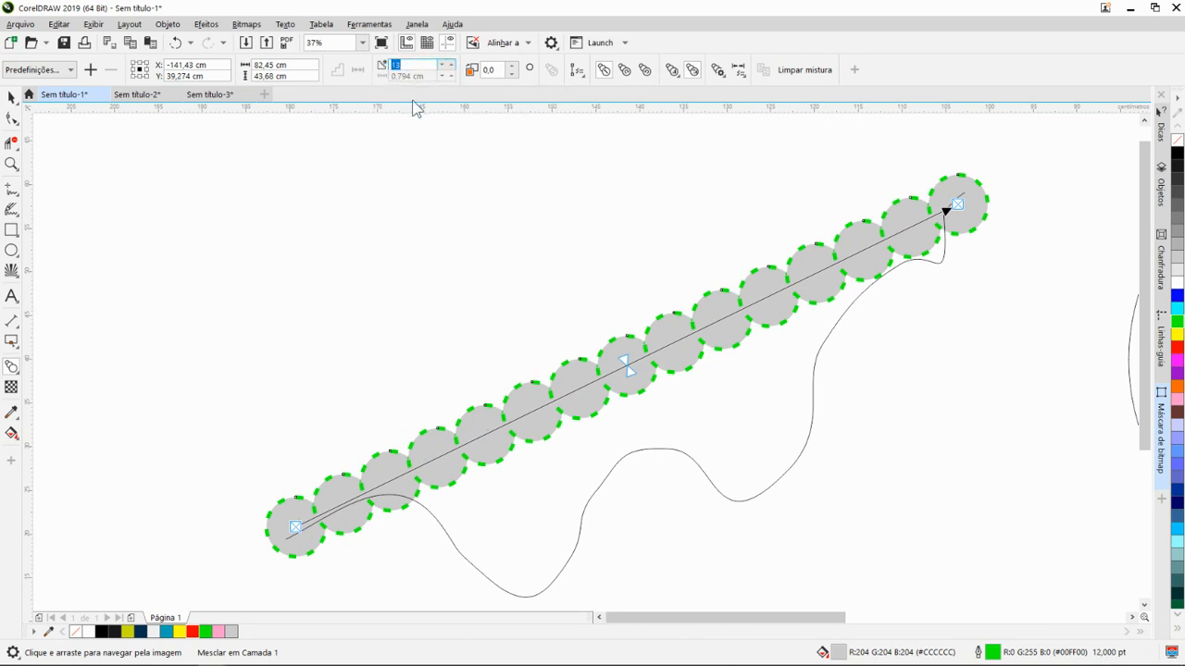
{"action": "type", "text": "8"}
{"action": "key", "text": "Return"}
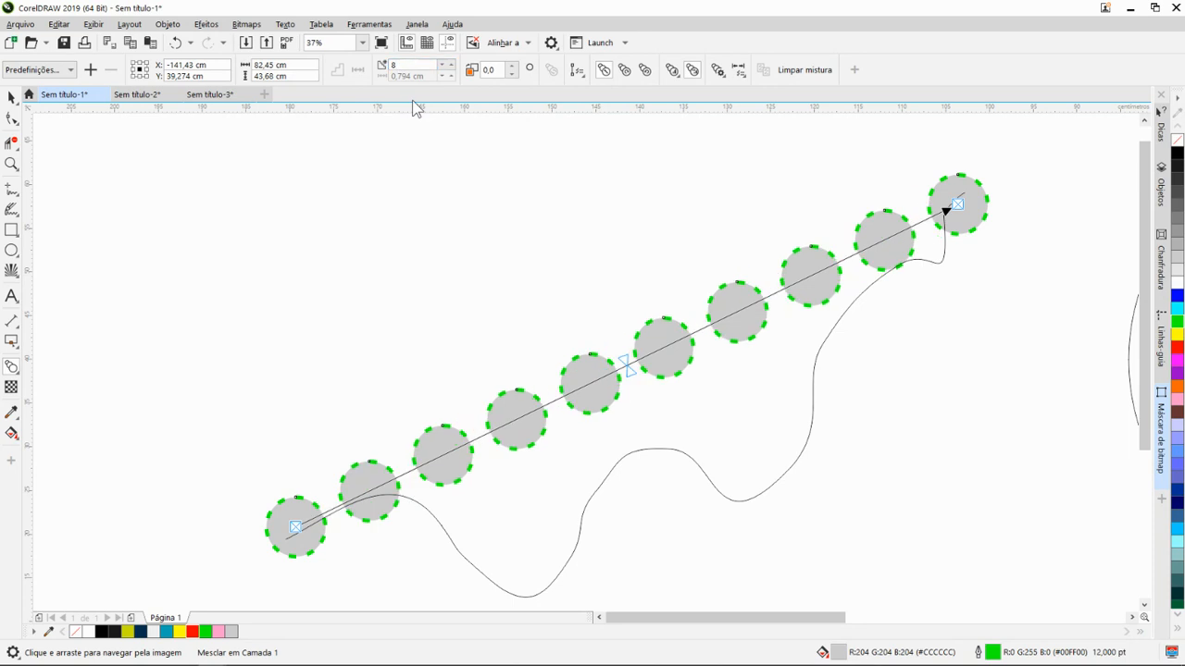
{"action": "scroll", "coordinate": [674, 274], "scroll_direction": "down", "scroll_amount": 2}
{"action": "left_click_drag", "start_coordinate": [700, 365], "coordinate": [637, 402]}
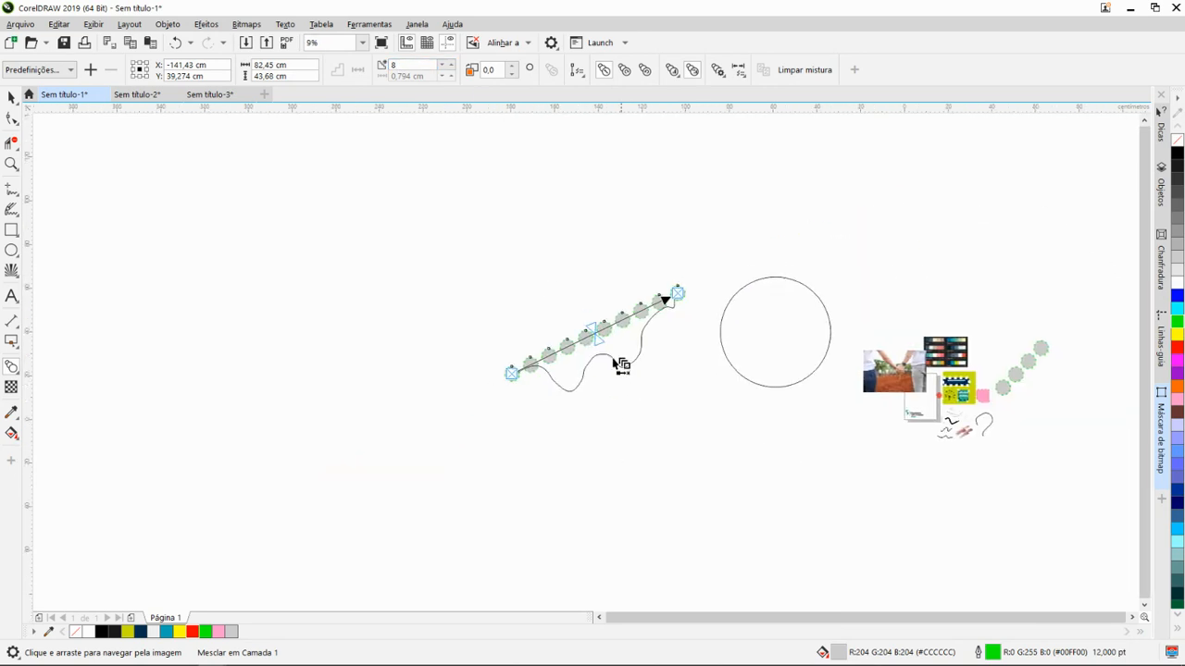
- Open the Ajustar objetos ao caminho settings for the blended circles and clear the selection
{"action": "left_click_drag", "start_coordinate": [598, 324], "coordinate": [618, 300]}
{"action": "scroll", "coordinate": [619, 341], "scroll_direction": "up", "scroll_amount": 2}
{"action": "scroll", "coordinate": [625, 347], "scroll_direction": "down", "scroll_amount": 1}
{"action": "left_click_drag", "start_coordinate": [569, 361], "coordinate": [526, 367]}
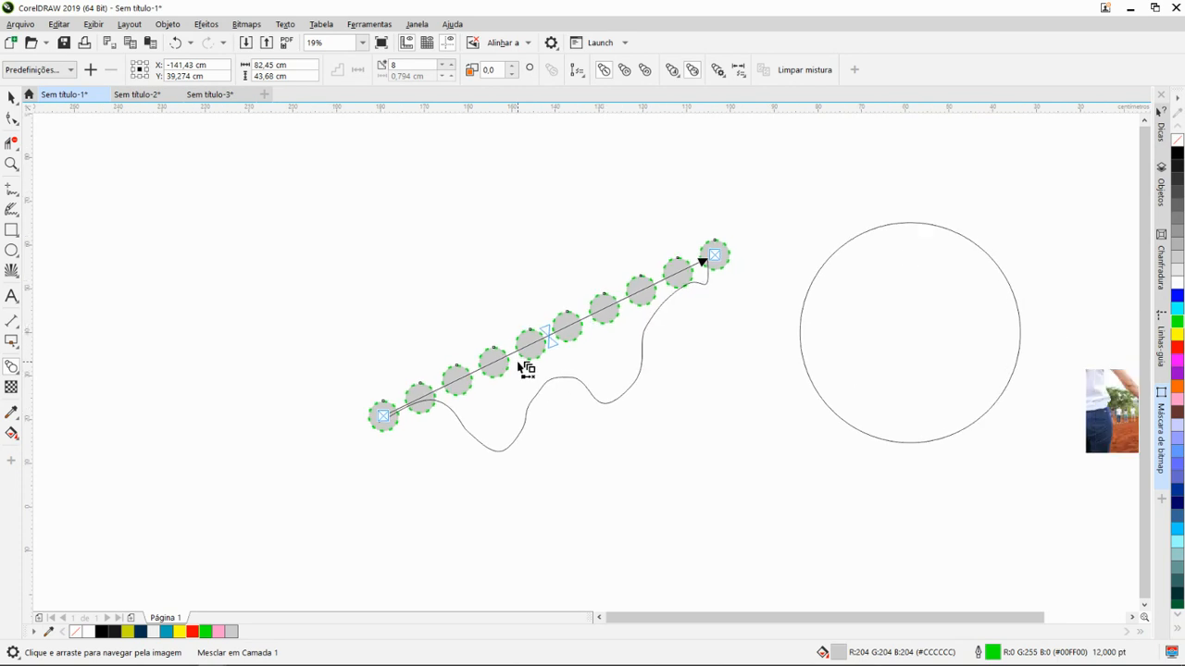
{"action": "key", "text": "space"}
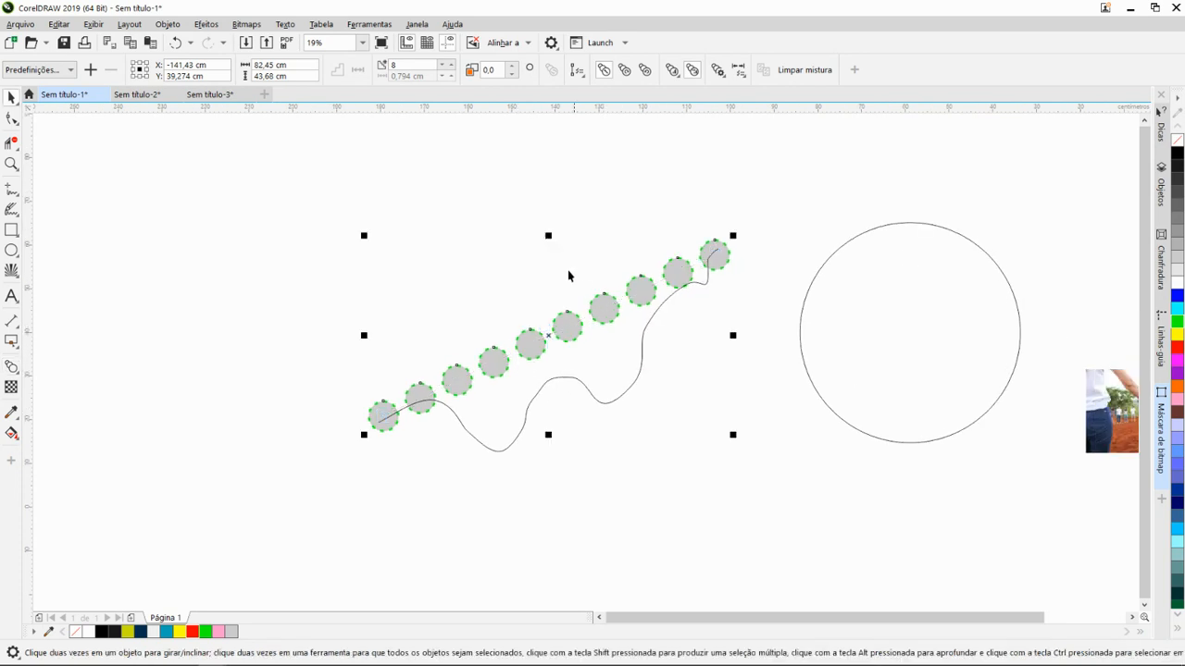
{"action": "left_click", "coordinate": [168, 24]}
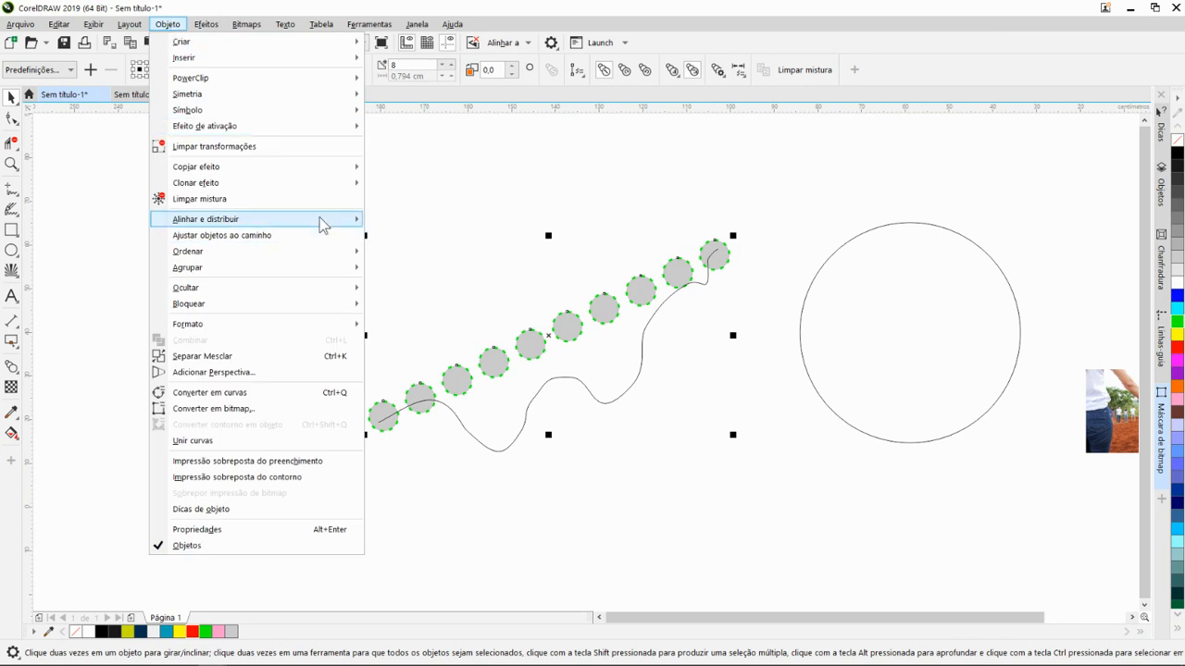
{"action": "left_click", "coordinate": [320, 233]}
{"action": "left_click", "coordinate": [588, 391]}
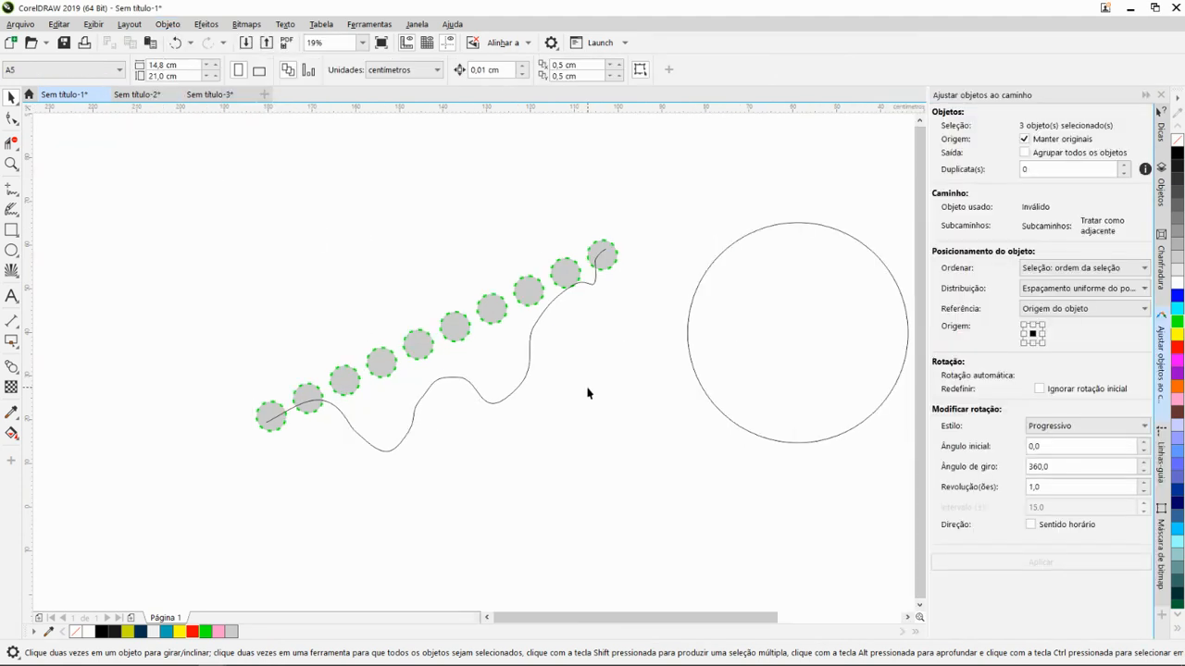
- Select the wavy curve as the path and collapse the Ajustar objetos ao caminho settings
{"action": "left_click_drag", "start_coordinate": [668, 356], "coordinate": [639, 378]}
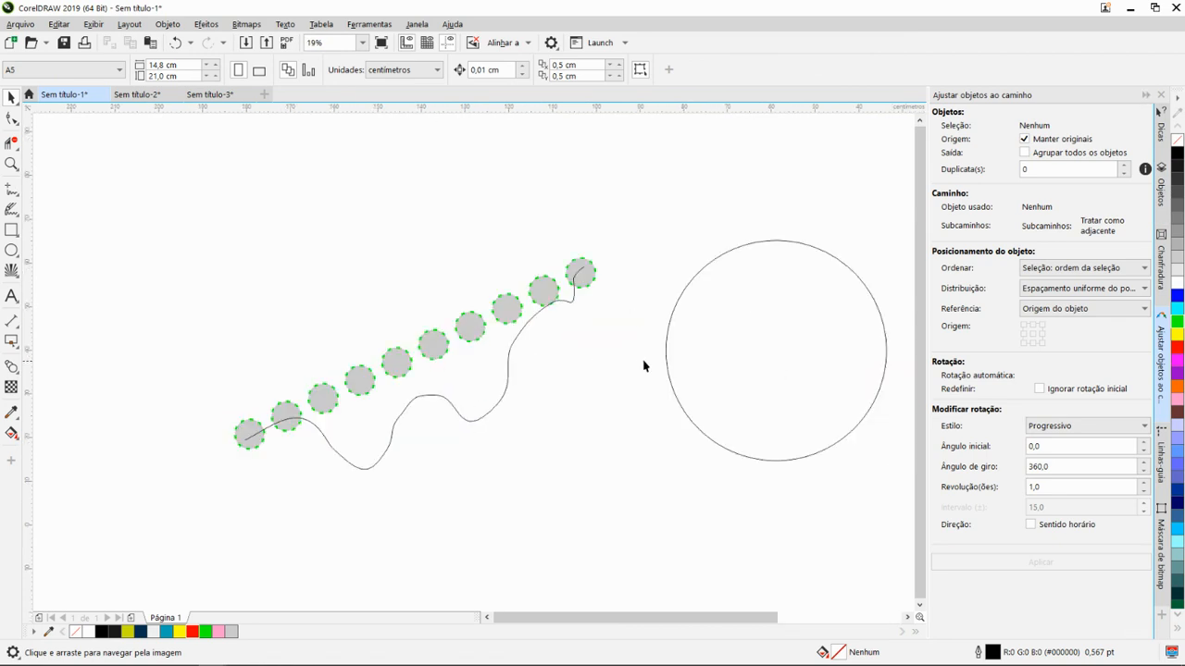
{"action": "left_click_drag", "start_coordinate": [642, 365], "coordinate": [810, 400]}
{"action": "left_click", "coordinate": [669, 394]}
{"action": "left_click_drag", "start_coordinate": [669, 393], "coordinate": [624, 359]}
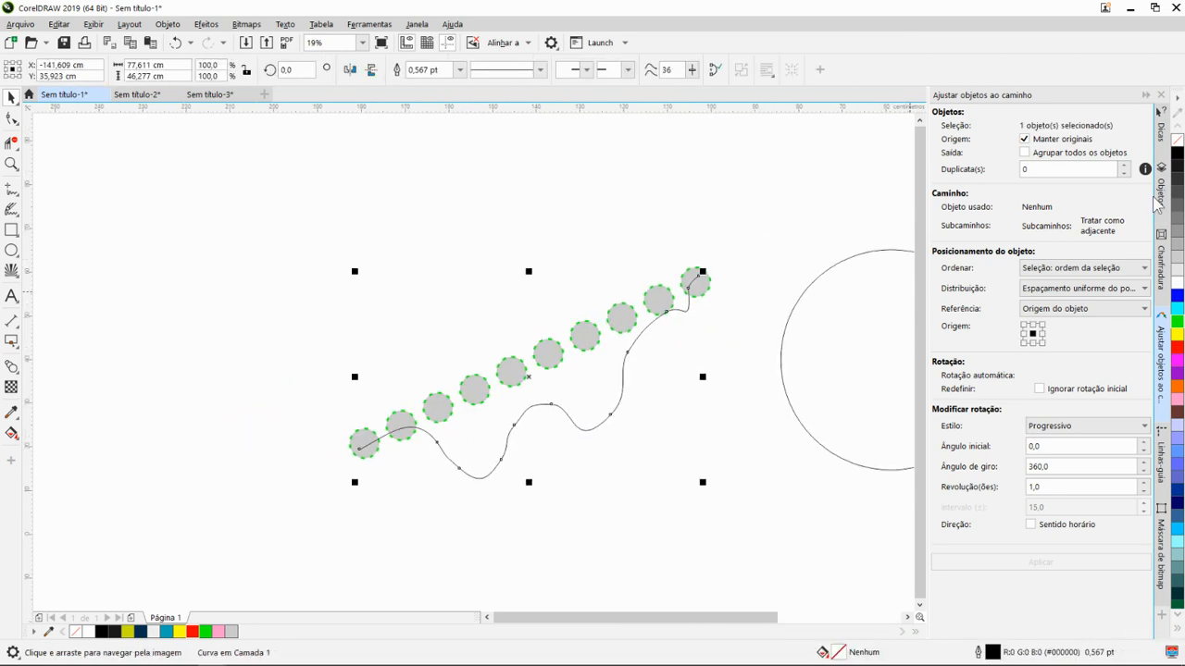
{"action": "left_click", "coordinate": [1146, 95]}
{"action": "left_click_drag", "start_coordinate": [860, 328], "coordinate": [901, 304]}
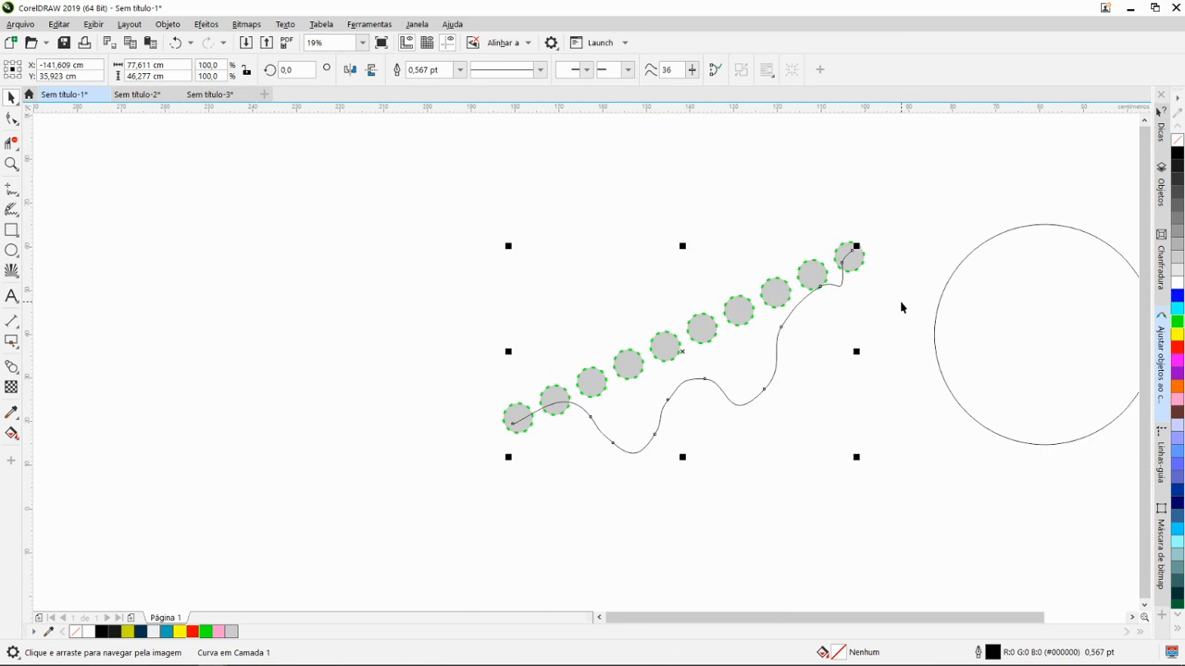
- Undo the straight-line blend between the two grey circles and select the wavy curve
{"action": "key", "text": "ctrl+z"}
{"action": "key", "text": "ctrl+z"}
{"action": "key", "text": "ctrl+z"}
{"action": "key", "text": "ctrl+z"}
{"action": "left_click_drag", "start_coordinate": [841, 360], "coordinate": [786, 330]}
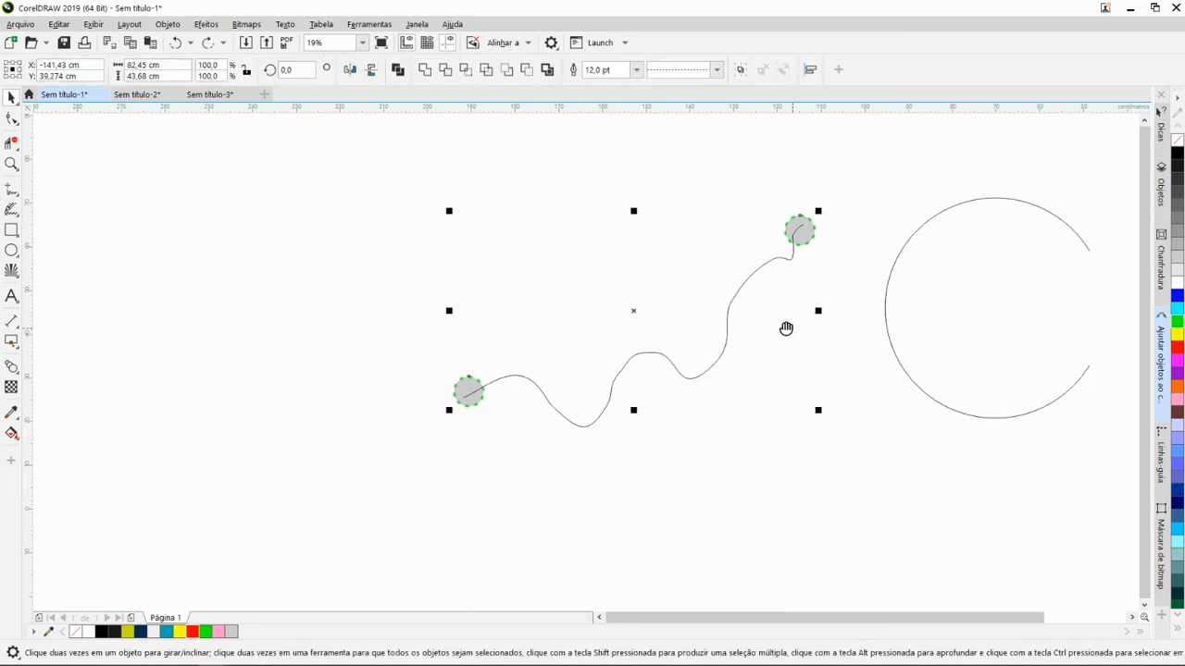
{"action": "scroll", "coordinate": [655, 374], "scroll_direction": "up", "scroll_amount": 2}
{"action": "left_click", "coordinate": [584, 384]}
{"action": "scroll", "coordinate": [624, 404], "scroll_direction": "down", "scroll_amount": 2}
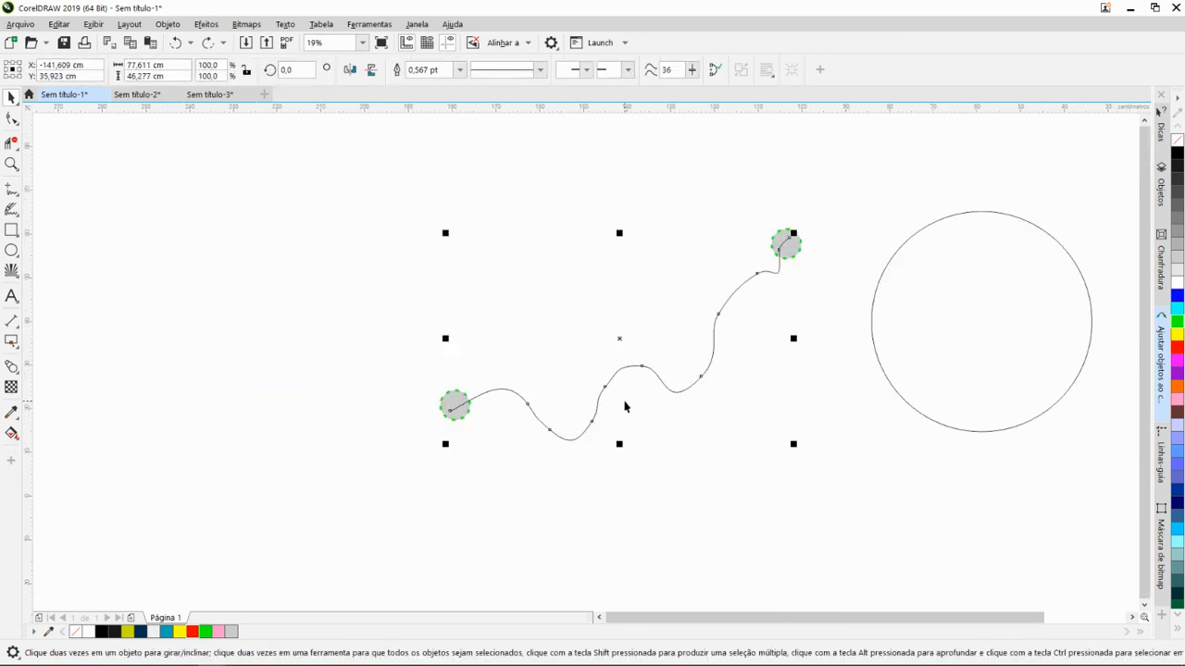
{"action": "left_click_drag", "start_coordinate": [624, 404], "coordinate": [693, 409]}
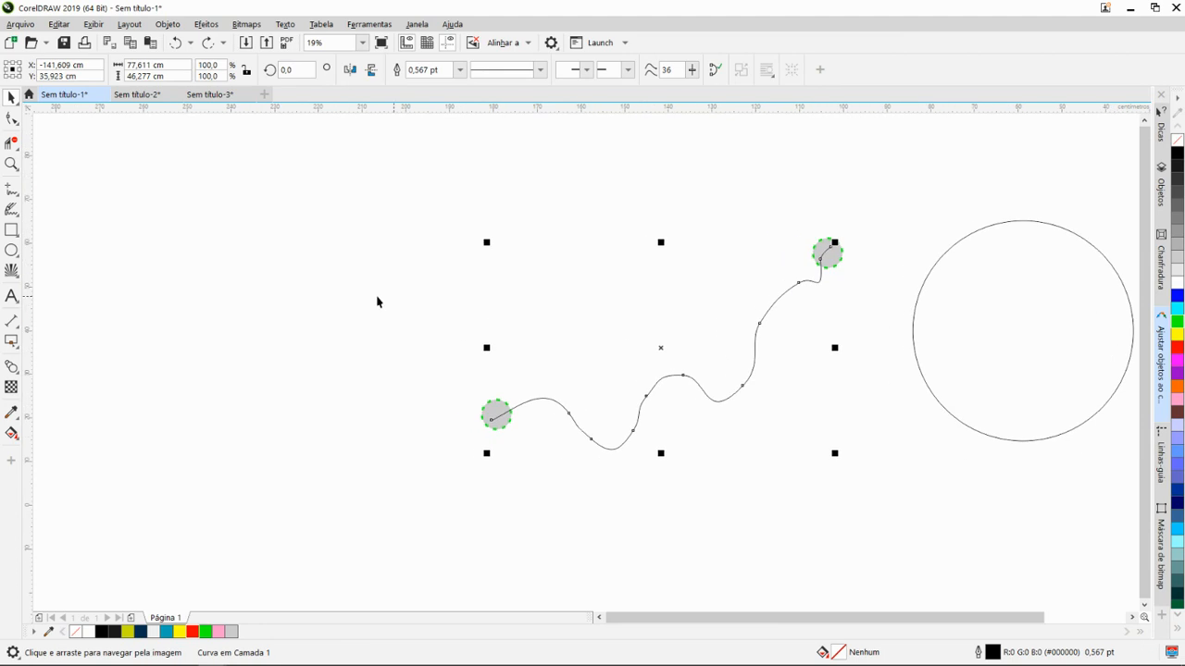
{"action": "left_click_drag", "start_coordinate": [250, 277], "coordinate": [178, 284]}
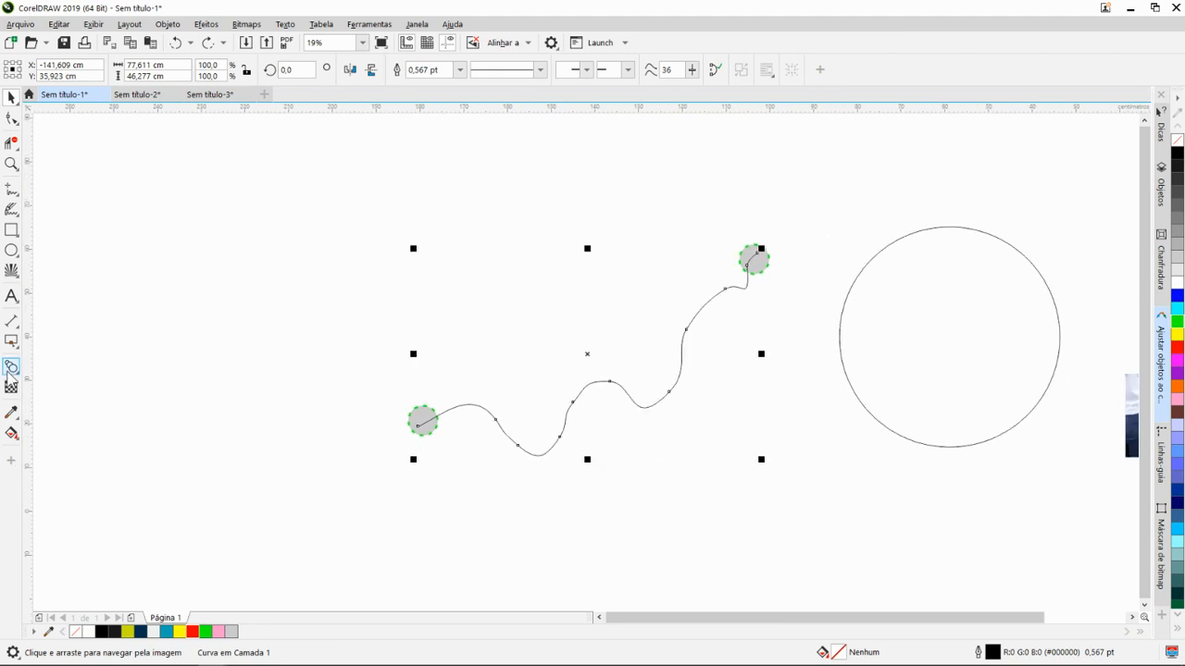
{"action": "left_click", "coordinate": [19, 346]}
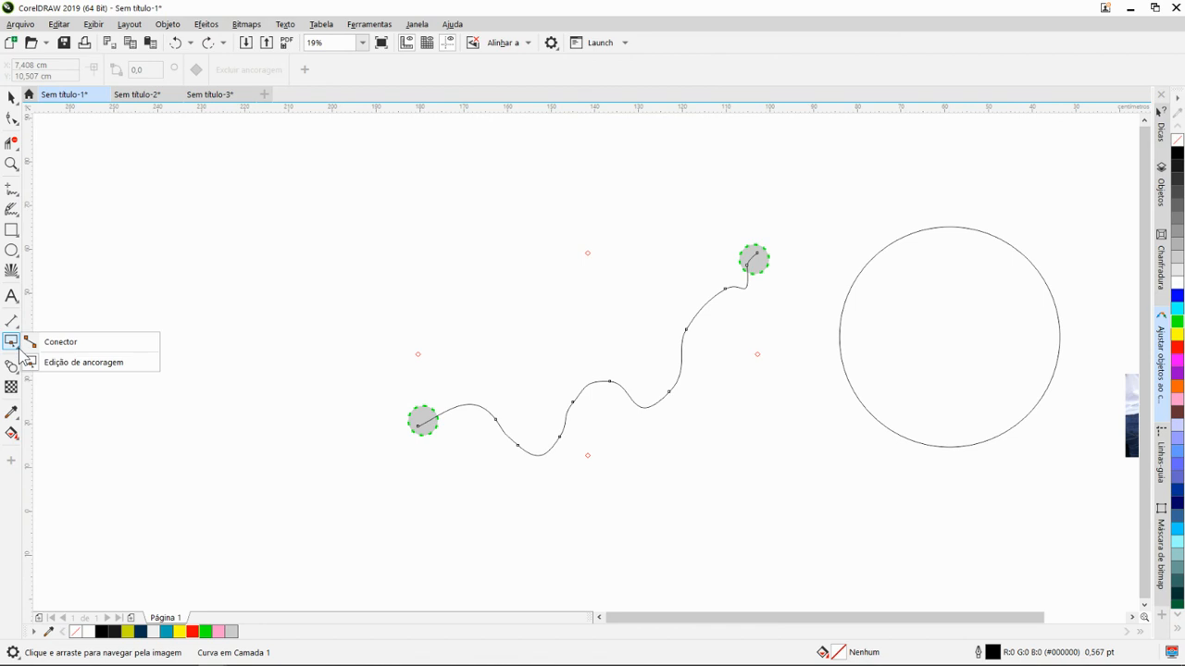
{"action": "left_click", "coordinate": [20, 349]}
{"action": "left_click", "coordinate": [20, 349]}
{"action": "left_click", "coordinate": [20, 349]}
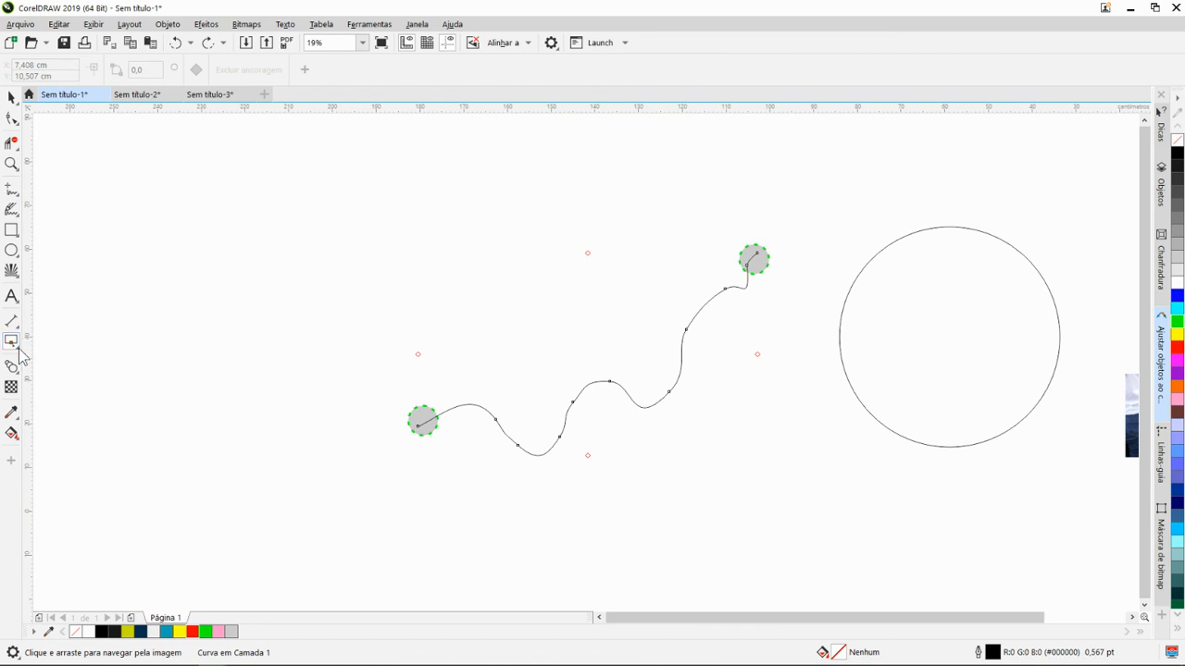
{"action": "left_click", "coordinate": [20, 372]}
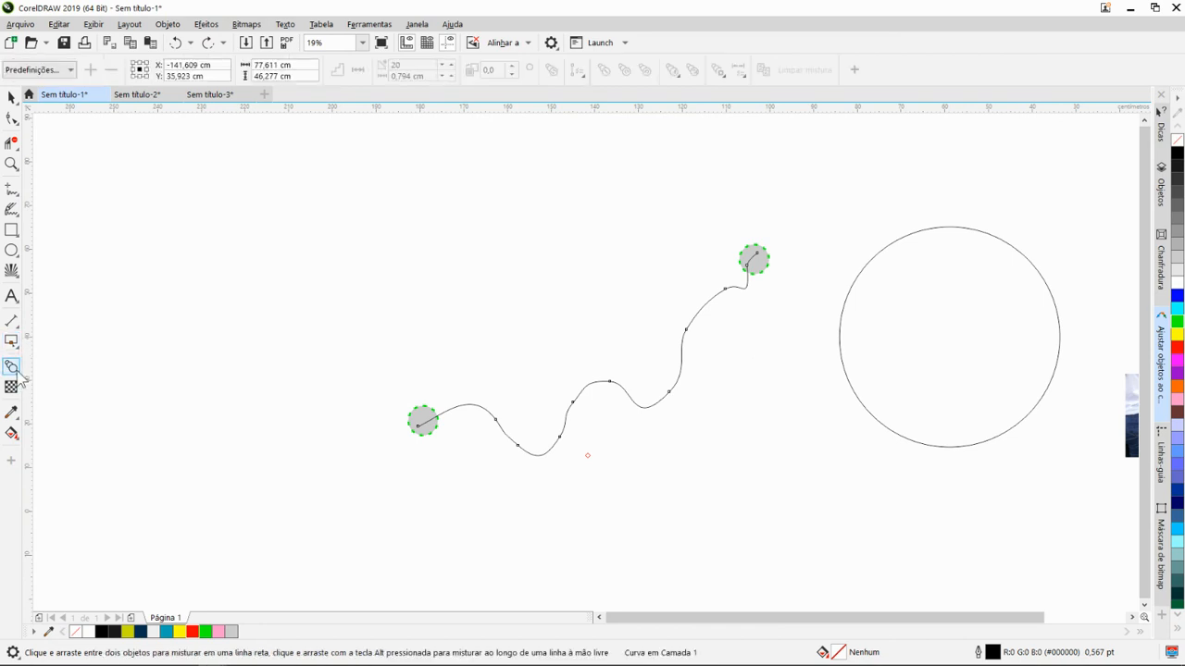
{"action": "left_click", "coordinate": [18, 374]}
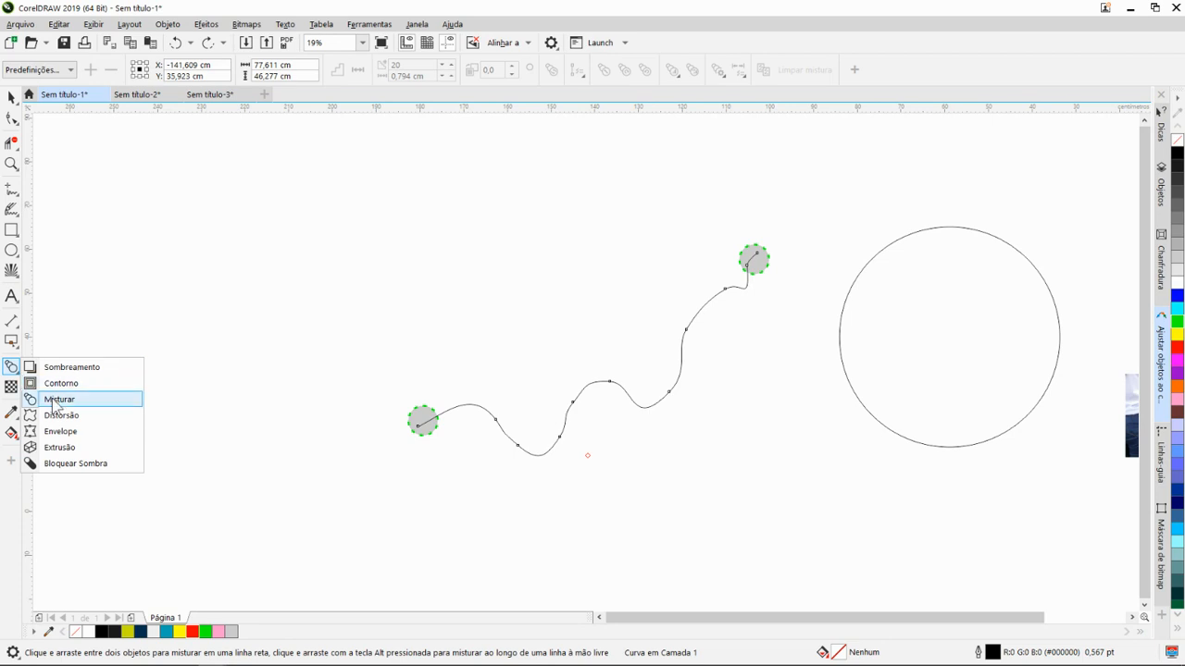
{"action": "left_click", "coordinate": [56, 399]}
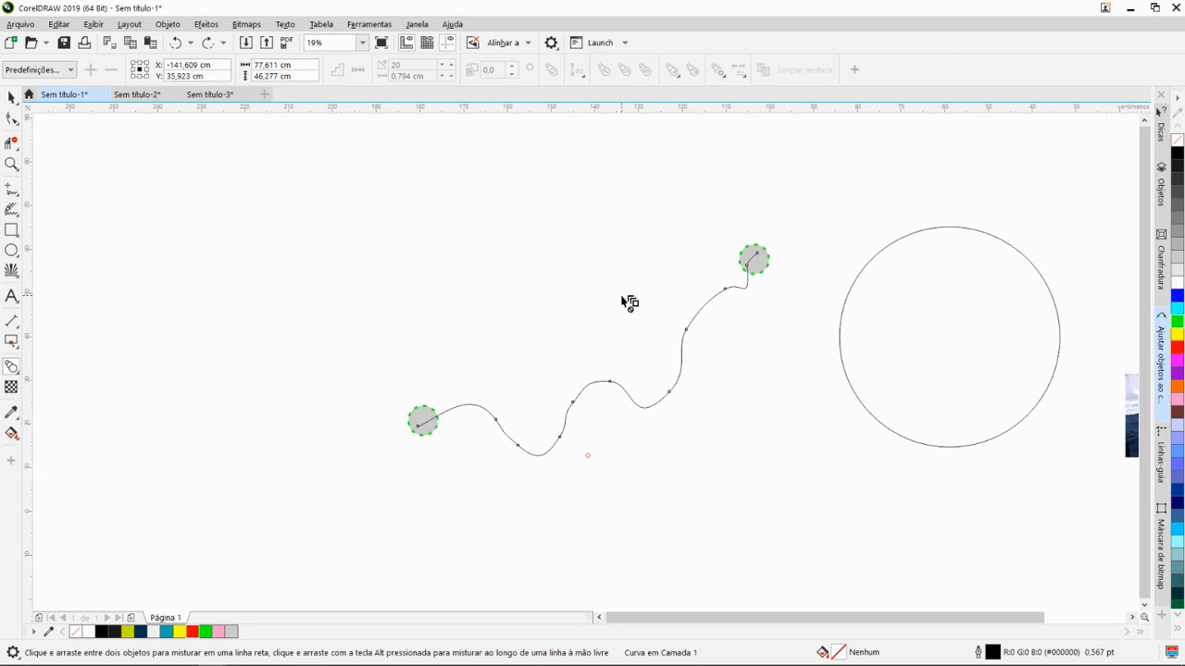
- Undo the circle copy at the wavy curve's upper end and return to the Pick tool
{"action": "key", "text": "ctrl+z"}
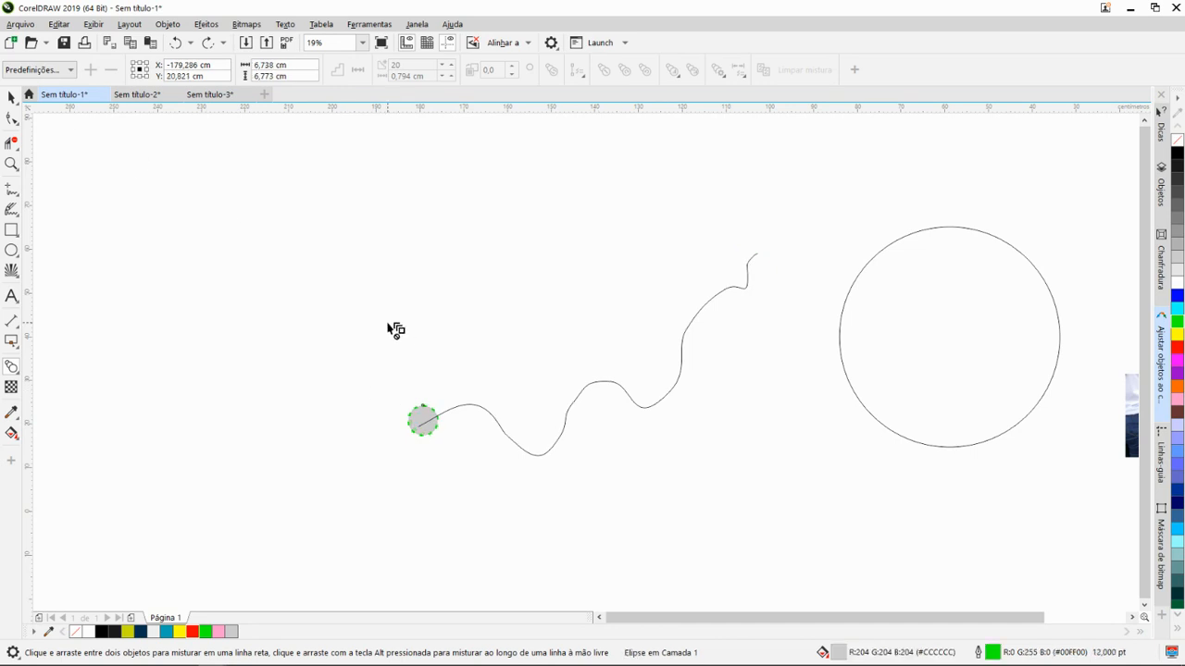
{"action": "scroll", "coordinate": [396, 331], "scroll_direction": "down", "scroll_amount": 2}
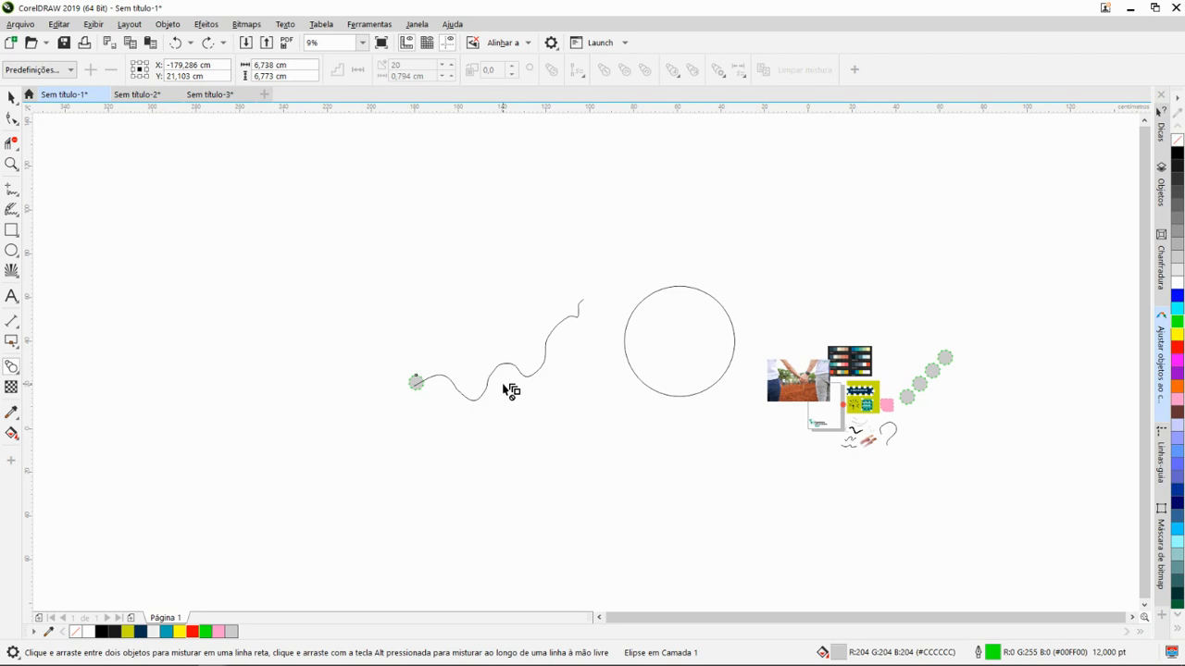
{"action": "left_click", "coordinate": [11, 97]}
{"action": "left_click_drag", "start_coordinate": [490, 349], "coordinate": [539, 336]}
{"action": "scroll", "coordinate": [598, 349], "scroll_direction": "up", "scroll_amount": 2}
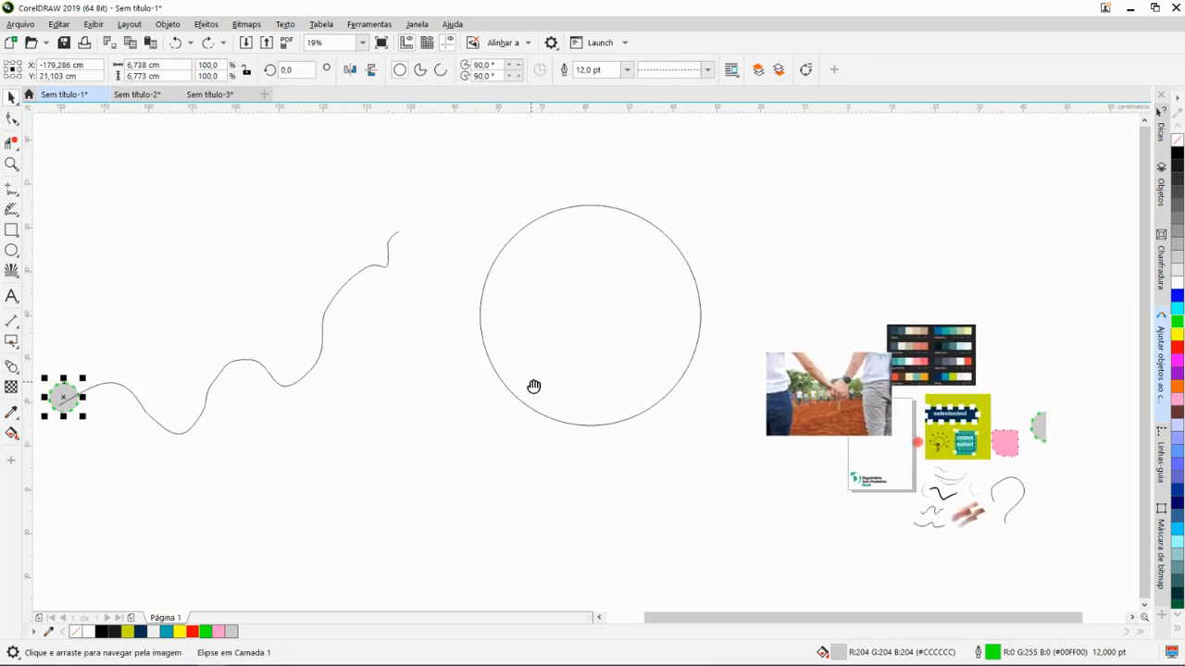
{"action": "left_click_drag", "start_coordinate": [534, 387], "coordinate": [415, 305]}
{"action": "left_click_drag", "start_coordinate": [637, 340], "coordinate": [783, 369]}
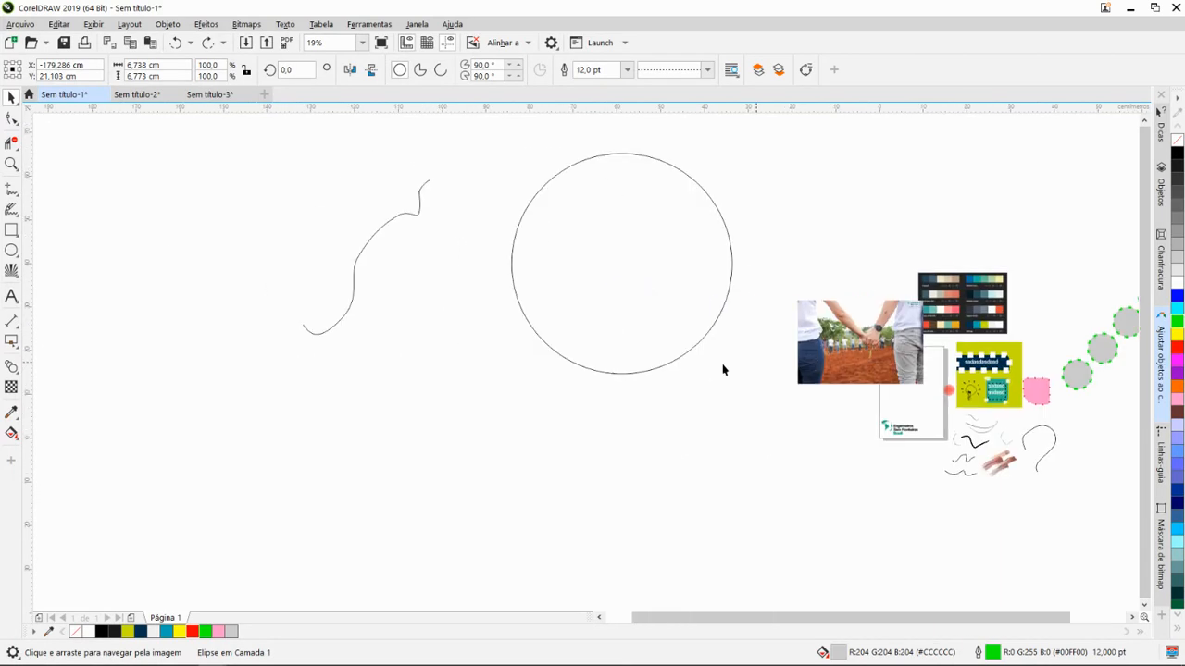
{"action": "mouse_move", "coordinate": [515, 354]}
{"action": "left_mouse_down"}
{"action": "mouse_move", "coordinate": [720, 402]}
{"action": "mouse_move", "coordinate": [563, 426]}
{"action": "left_mouse_up"}
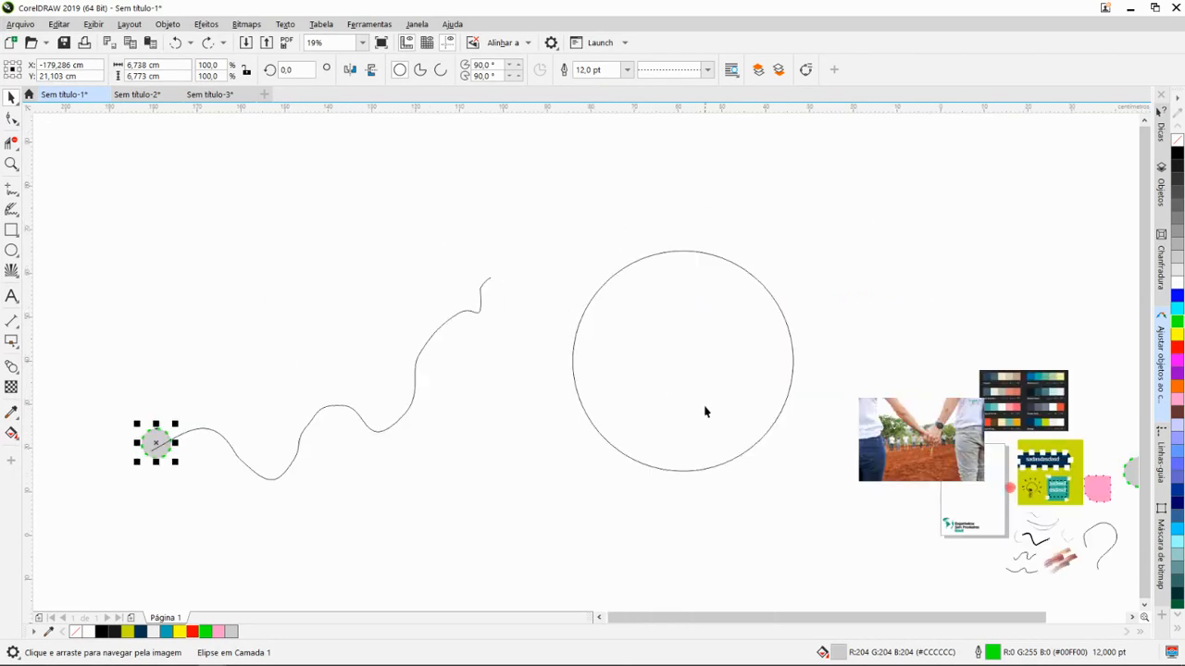
{"action": "scroll", "coordinate": [704, 411], "scroll_direction": "down", "scroll_amount": 2}
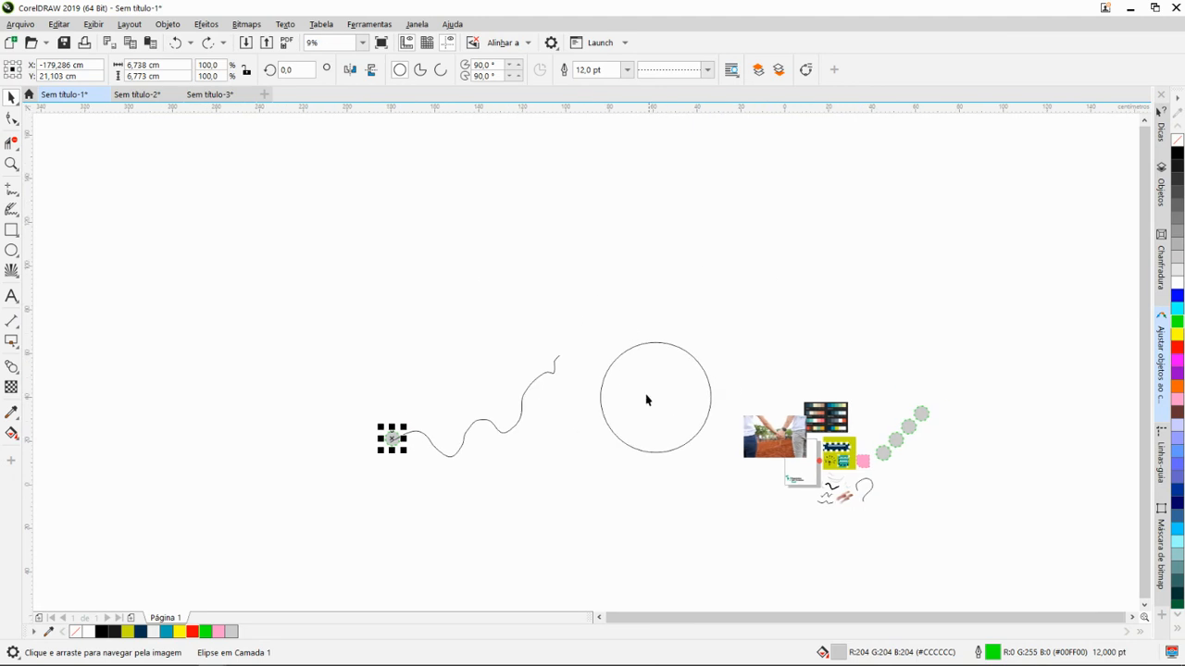
{"action": "left_click_drag", "start_coordinate": [648, 400], "coordinate": [588, 356]}
{"action": "scroll", "coordinate": [569, 375], "scroll_direction": "up", "scroll_amount": 1}
{"action": "left_click_drag", "start_coordinate": [472, 362], "coordinate": [780, 378]}
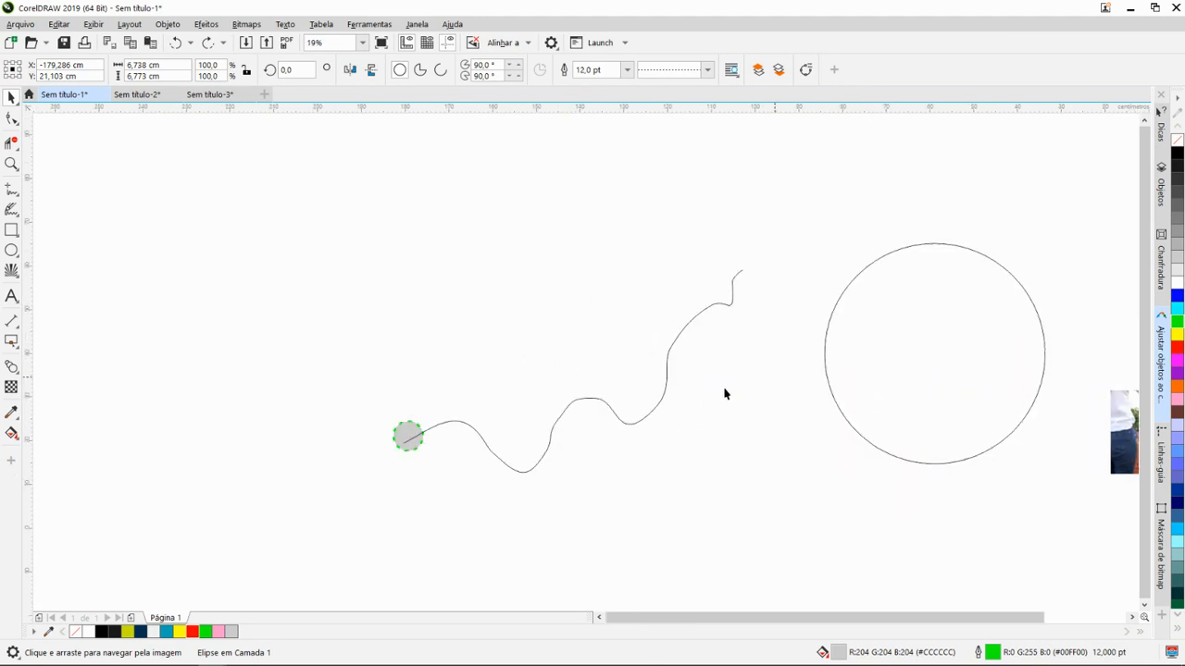
{"action": "left_click_drag", "start_coordinate": [598, 415], "coordinate": [643, 417]}
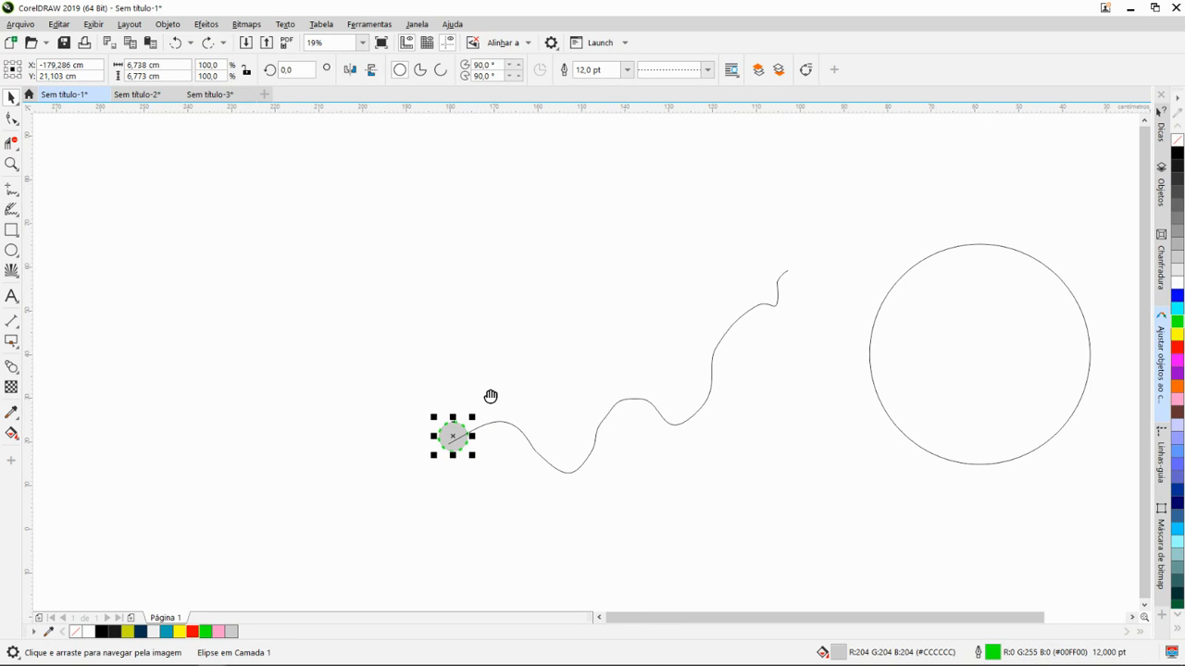
- Place a copy of the grey circle from the wavy curve's start onto its upper end
{"action": "left_click_drag", "start_coordinate": [491, 397], "coordinate": [517, 359]}
{"action": "key", "text": "Escape"}
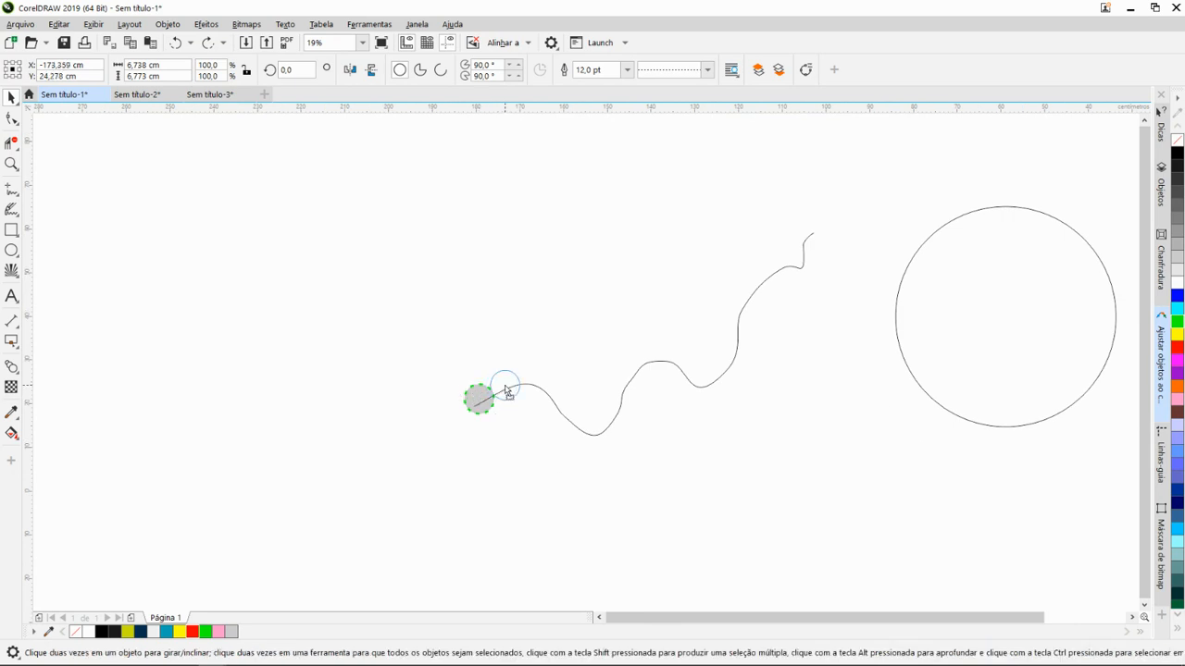
{"action": "left_click", "coordinate": [465, 393]}
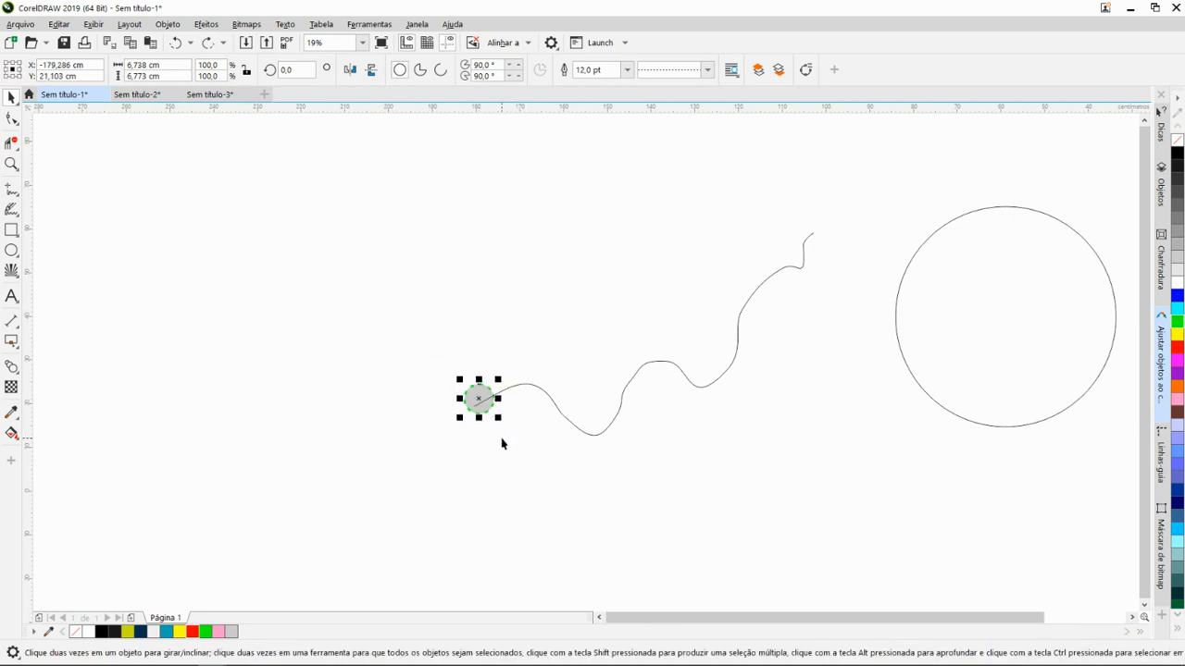
{"action": "left_click_drag", "start_coordinate": [480, 398], "coordinate": [808, 237]}
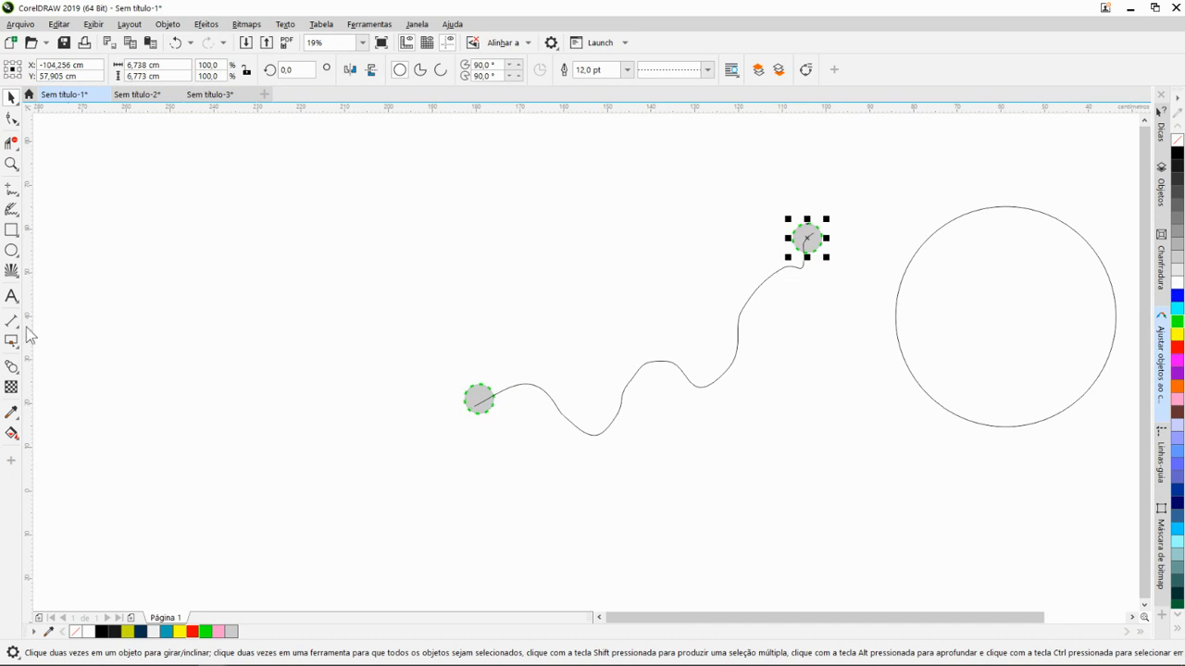
- Switch to the Google Meet call in Chrome to check on the meeting, and return to CorelDRAW
{"action": "key", "text": "alt+Tab"}
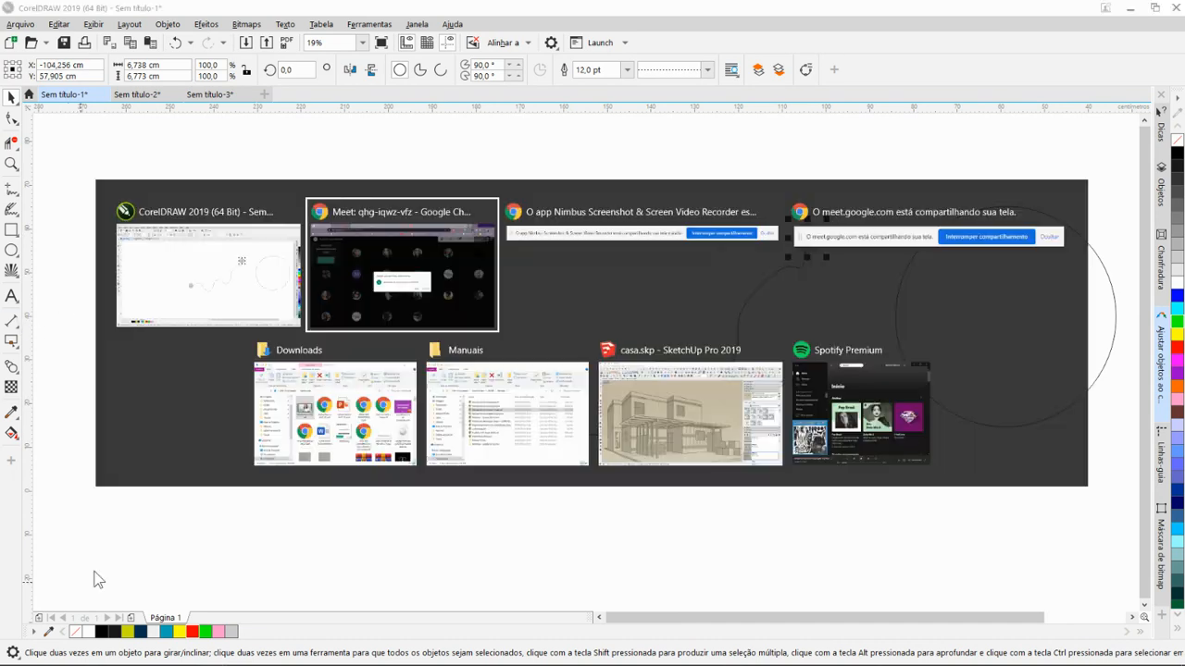
{"action": "left_click", "coordinate": [733, 422]}
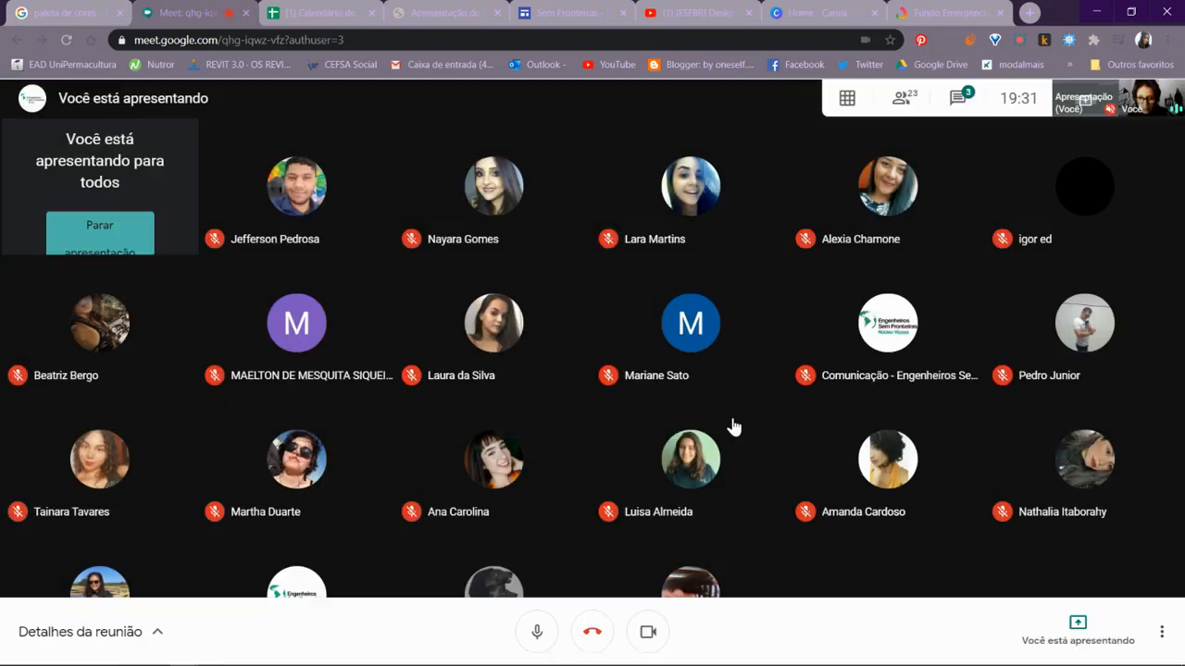
{"action": "key", "text": "alt+Tab"}
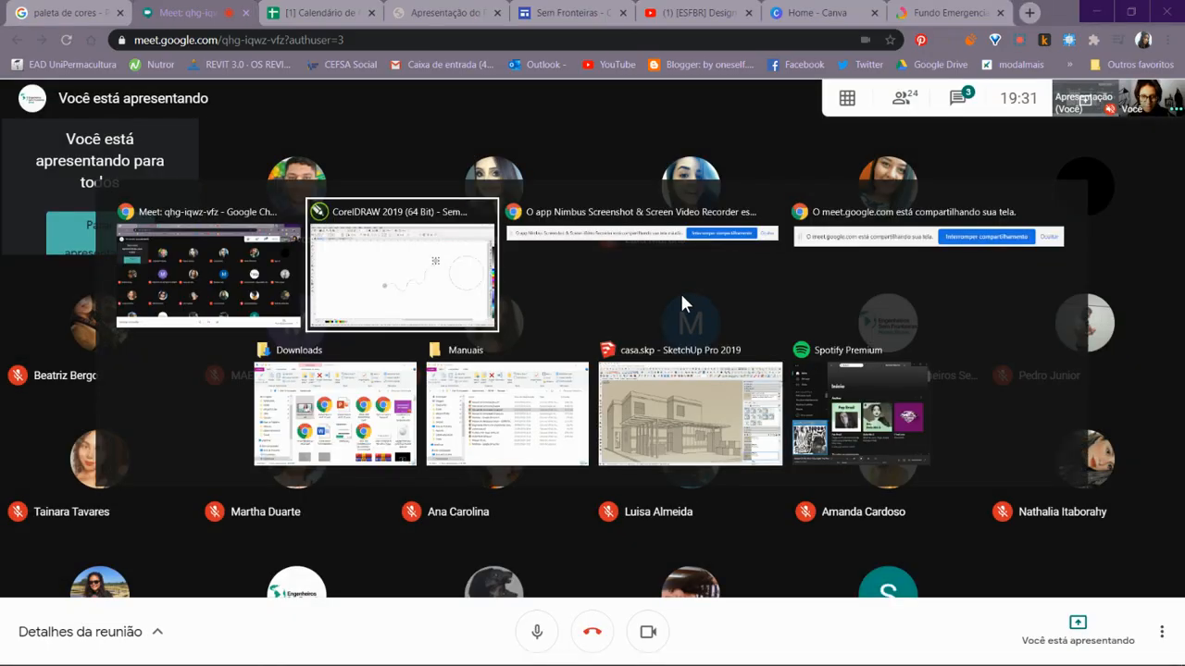
- Blend the grey circle at the wavy curve's start with the one at its upper end, using 8 steps
{"action": "mouse_move", "coordinate": [405, 343]}
{"action": "left_mouse_down"}
{"action": "mouse_move", "coordinate": [447, 365]}
{"action": "mouse_move", "coordinate": [471, 341]}
{"action": "mouse_move", "coordinate": [412, 320]}
{"action": "left_mouse_up"}
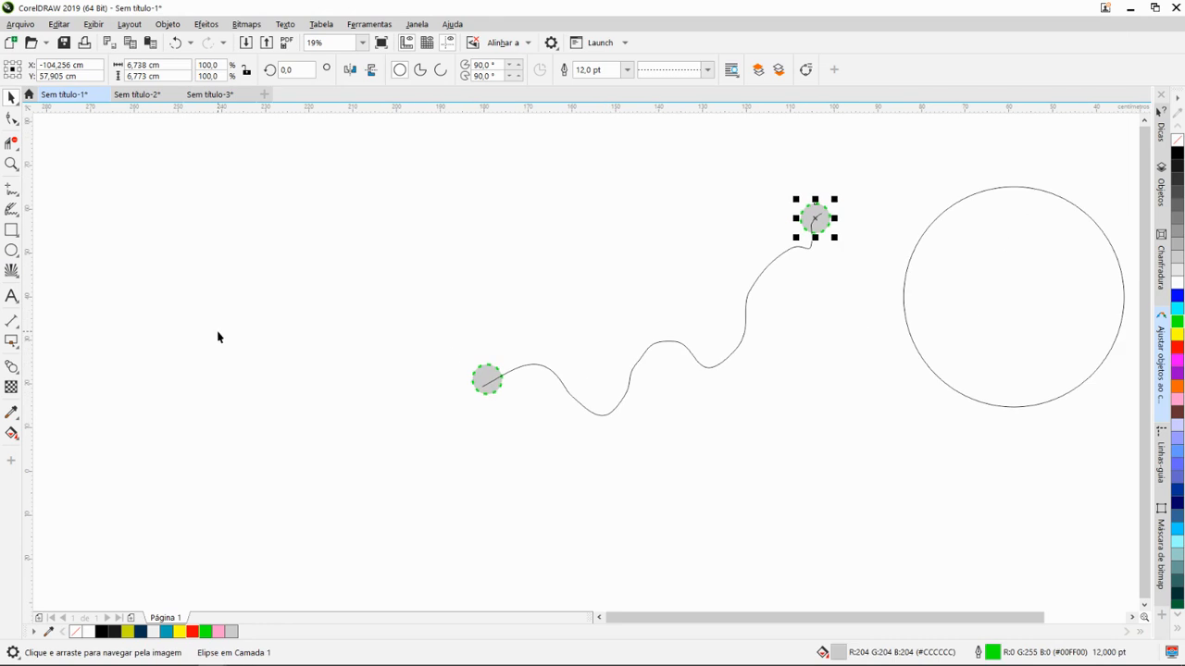
{"action": "left_click", "coordinate": [15, 371]}
{"action": "left_click", "coordinate": [371, 345]}
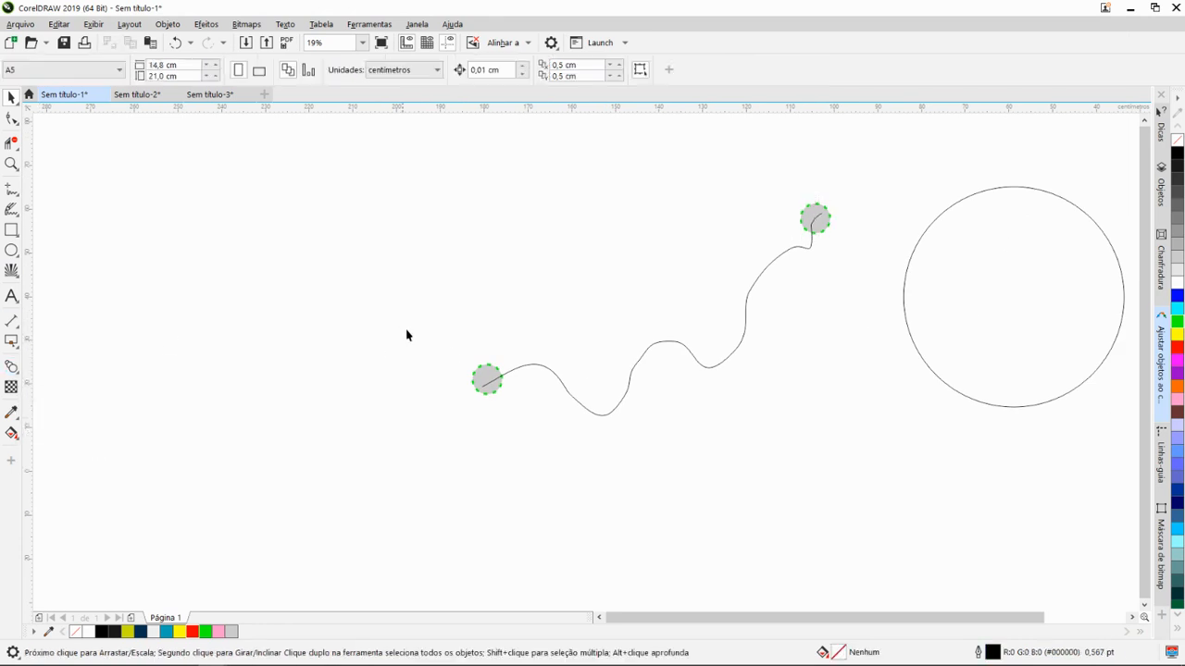
{"action": "left_click", "coordinate": [497, 373]}
{"action": "left_click_drag", "start_coordinate": [512, 319], "coordinate": [413, 349]}
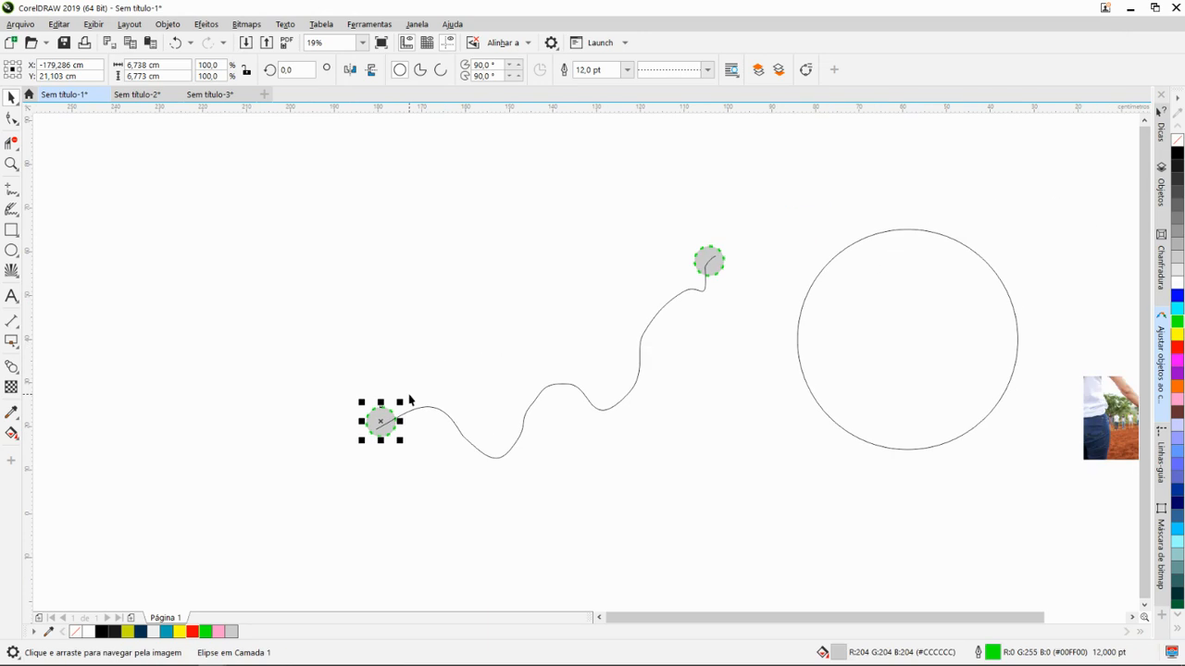
{"action": "left_click", "coordinate": [15, 374]}
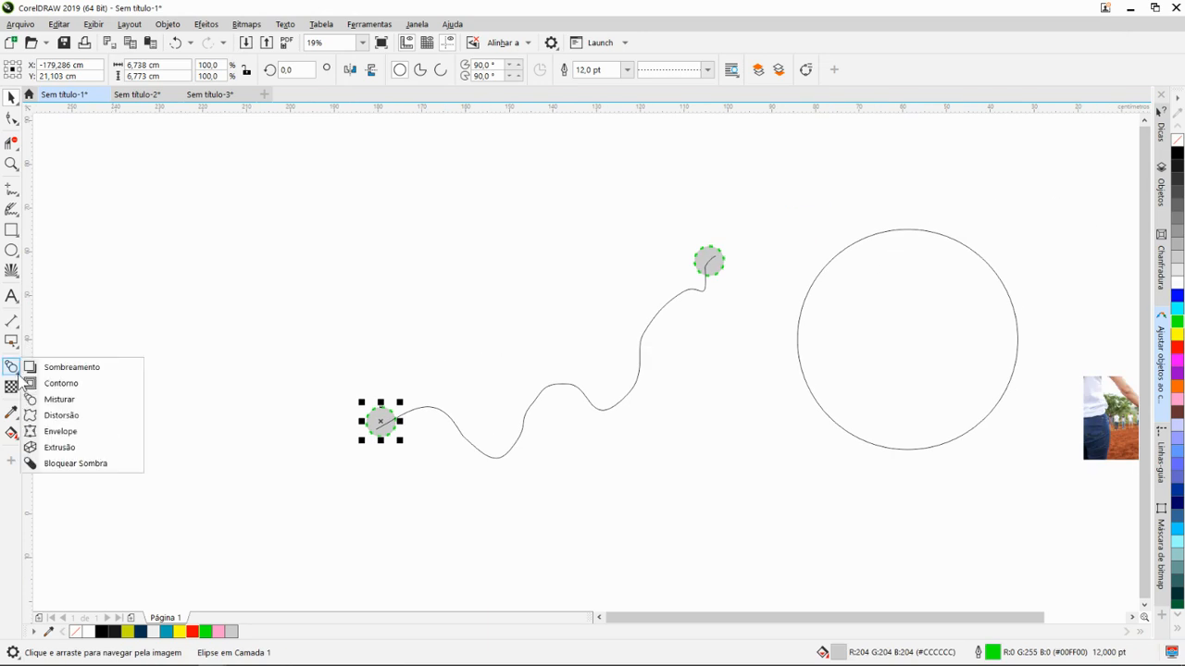
{"action": "left_click", "coordinate": [57, 398]}
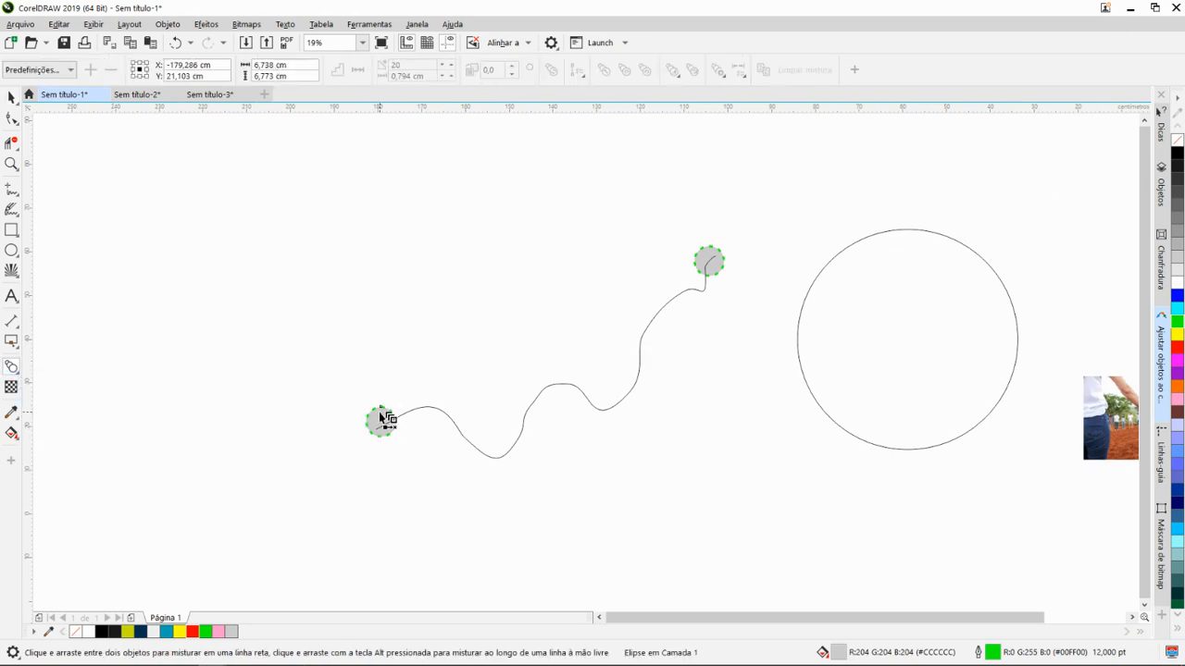
{"action": "left_click_drag", "start_coordinate": [382, 419], "coordinate": [709, 262]}
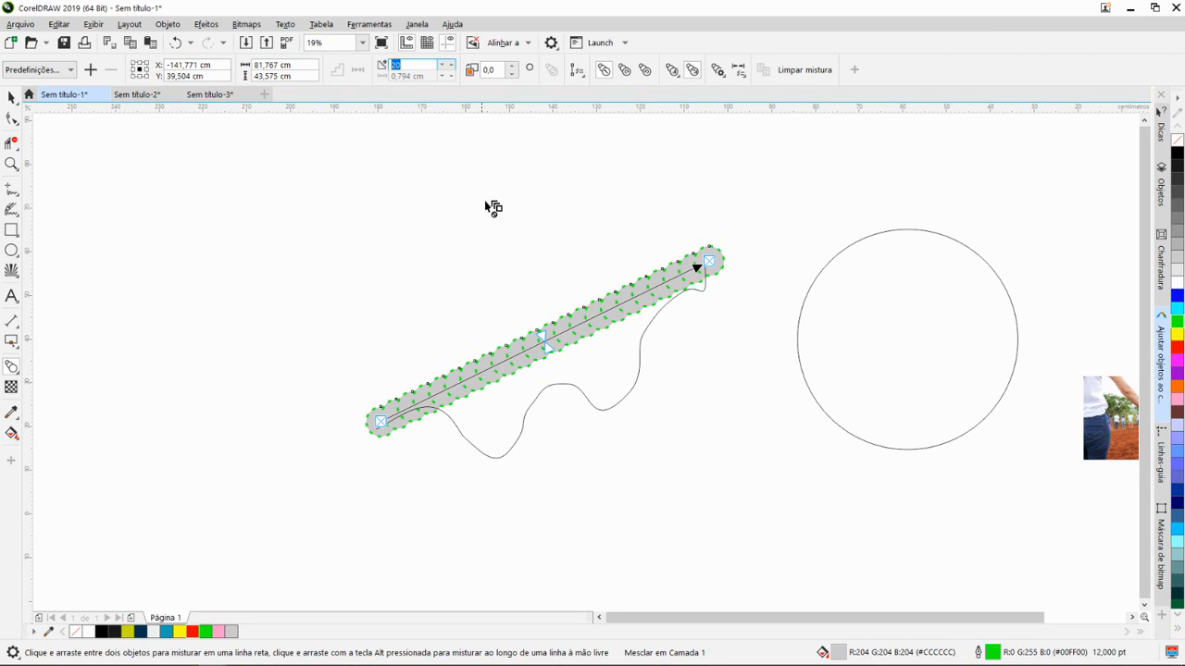
{"action": "type", "text": "8"}
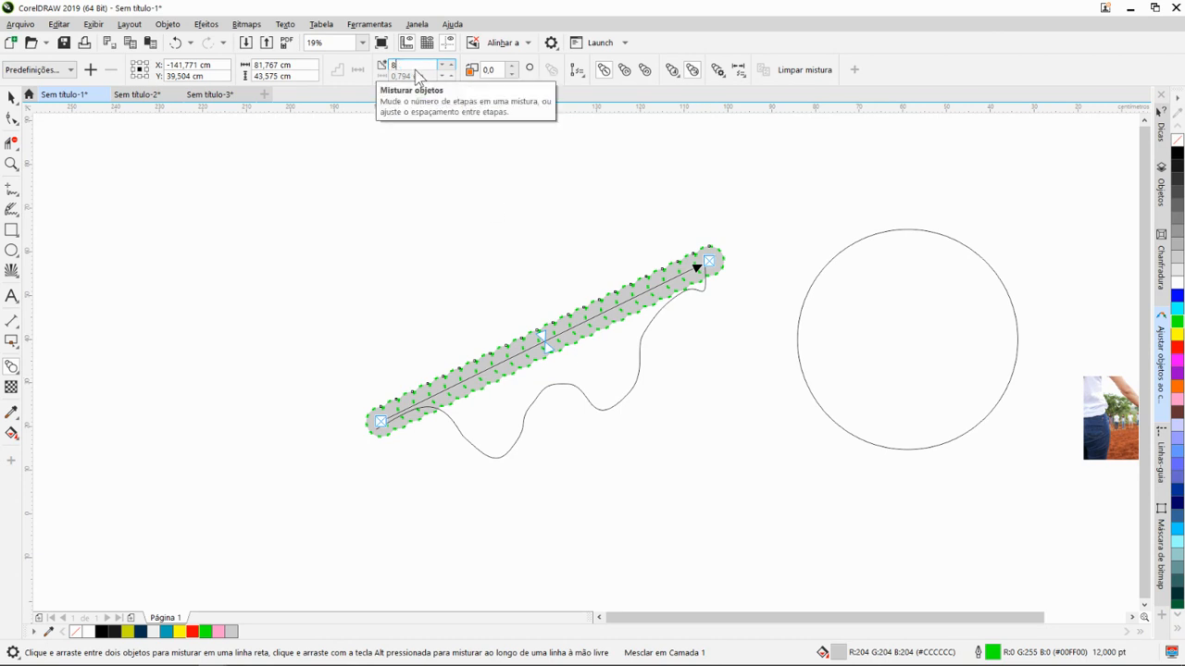
{"action": "key", "text": "Return"}
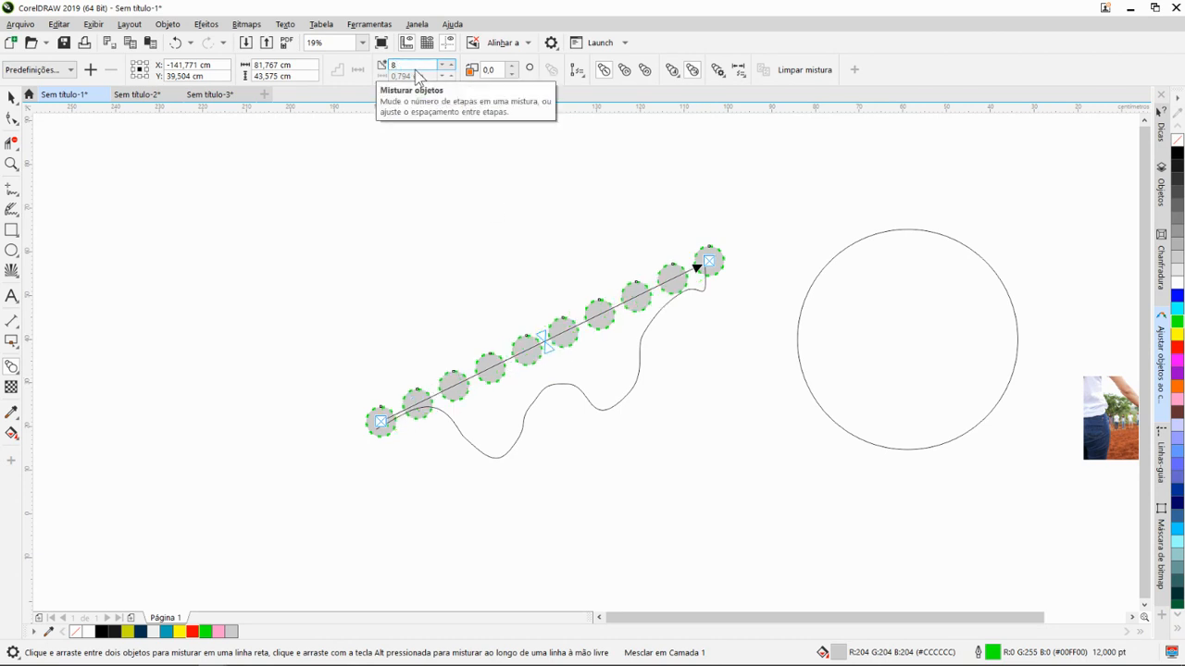
- Assign the wavy curve as the new path for the blend between the two grey circles
{"action": "left_click", "coordinate": [584, 82]}
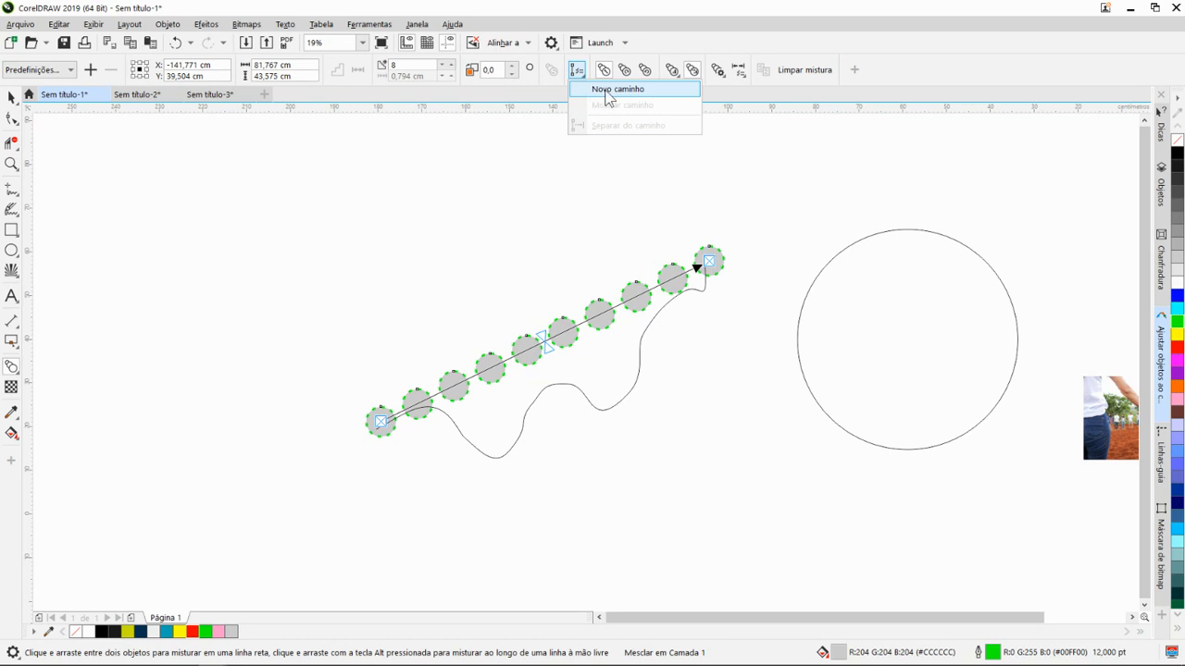
{"action": "left_click", "coordinate": [608, 89]}
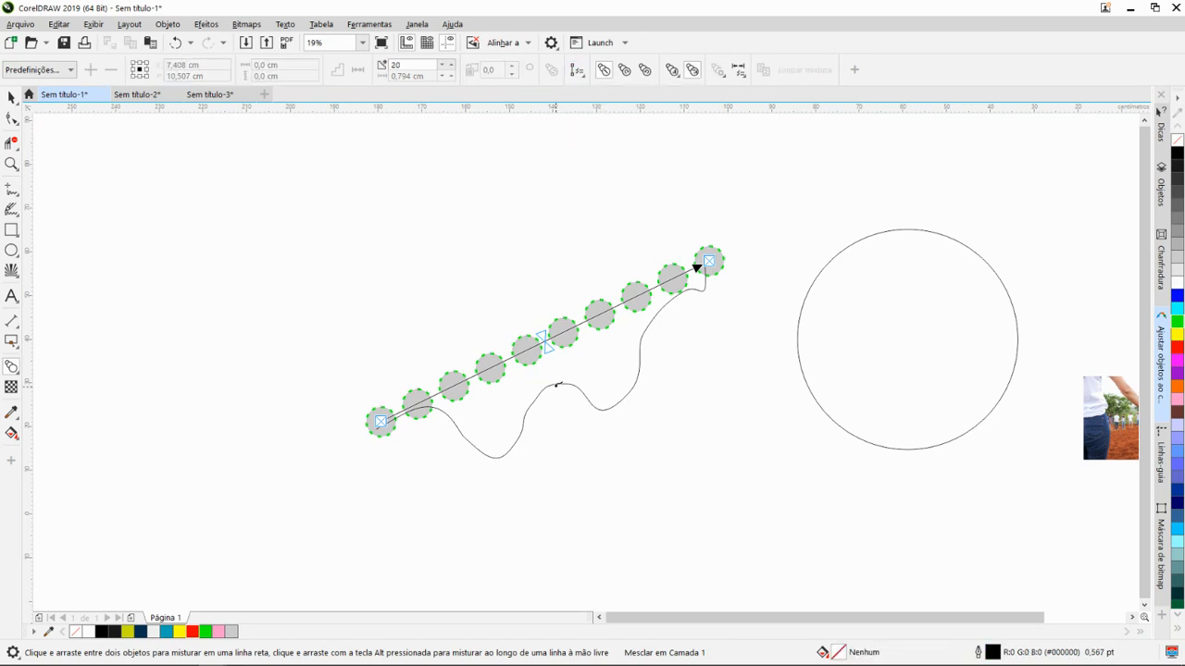
{"action": "left_click", "coordinate": [557, 384]}
{"action": "mouse_move", "coordinate": [666, 393]}
{"action": "left_mouse_down"}
{"action": "mouse_move", "coordinate": [620, 347]}
{"action": "mouse_move", "coordinate": [552, 336]}
{"action": "mouse_move", "coordinate": [537, 349]}
{"action": "mouse_move", "coordinate": [589, 366]}
{"action": "left_mouse_up"}
{"action": "scroll", "coordinate": [496, 362], "scroll_direction": "up", "scroll_amount": 1}
{"action": "scroll", "coordinate": [501, 352], "scroll_direction": "down", "scroll_amount": 2}
{"action": "scroll", "coordinate": [601, 365], "scroll_direction": "up", "scroll_amount": 1}
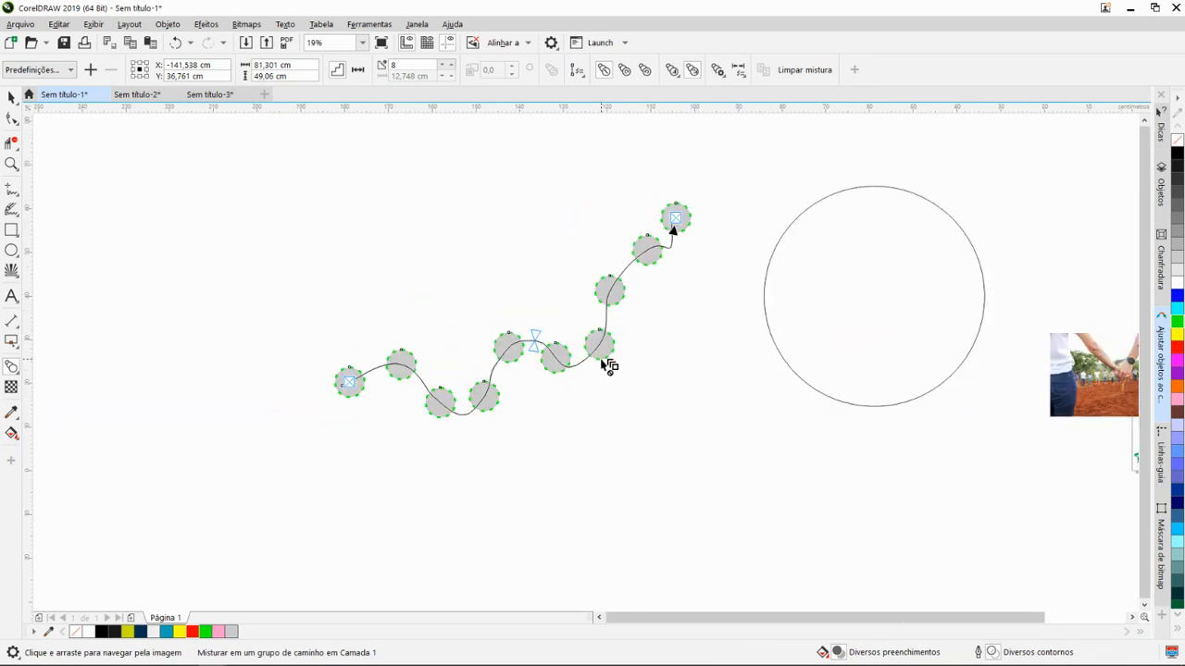
{"action": "scroll", "coordinate": [608, 365], "scroll_direction": "up", "scroll_amount": 1}
{"action": "left_click_drag", "start_coordinate": [621, 327], "coordinate": [600, 341]}
{"action": "scroll", "coordinate": [659, 365], "scroll_direction": "down", "scroll_amount": 1}
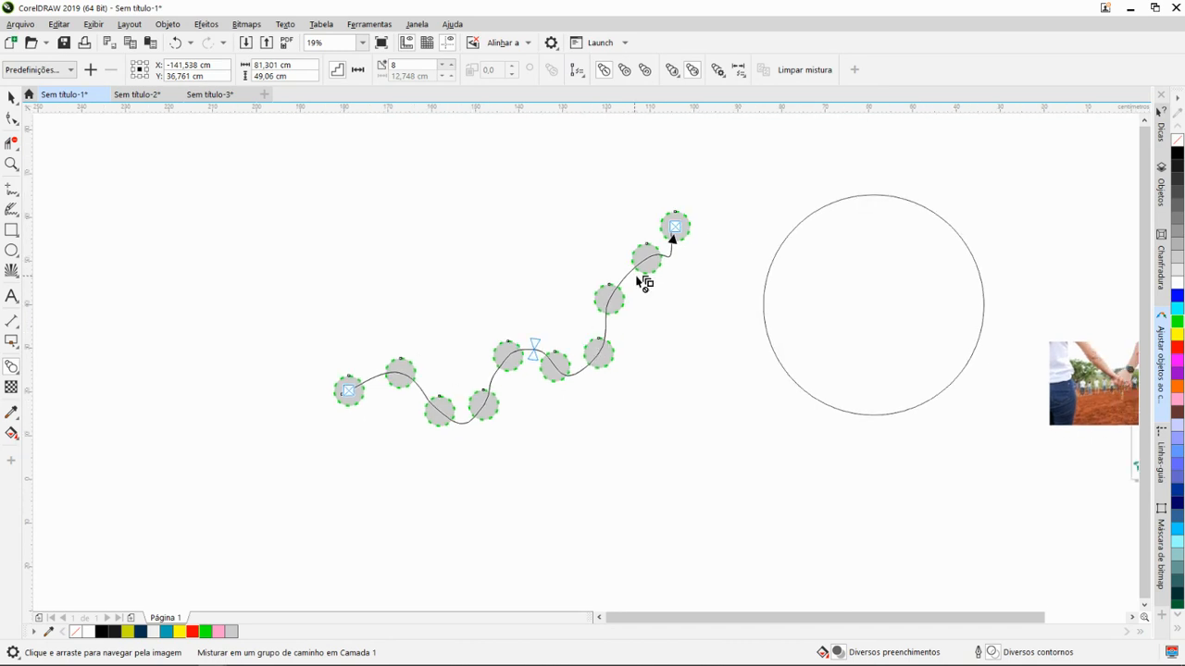
- Vary the number of steps in the wavy curve's blend, going up to 14 and back down to 5
{"action": "left_click", "coordinate": [410, 66]}
{"action": "key", "text": "Return"}
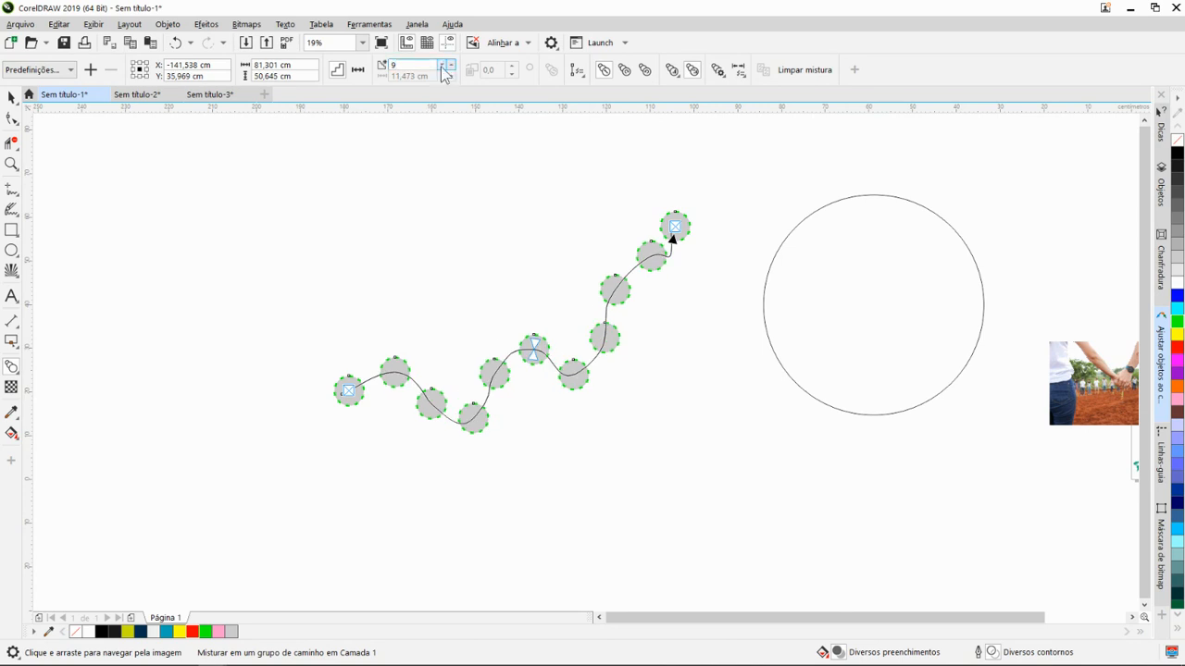
{"action": "left_click", "coordinate": [452, 66]}
{"action": "left_click", "coordinate": [452, 65]}
{"action": "left_click", "coordinate": [451, 66]}
{"action": "left_click", "coordinate": [452, 66]}
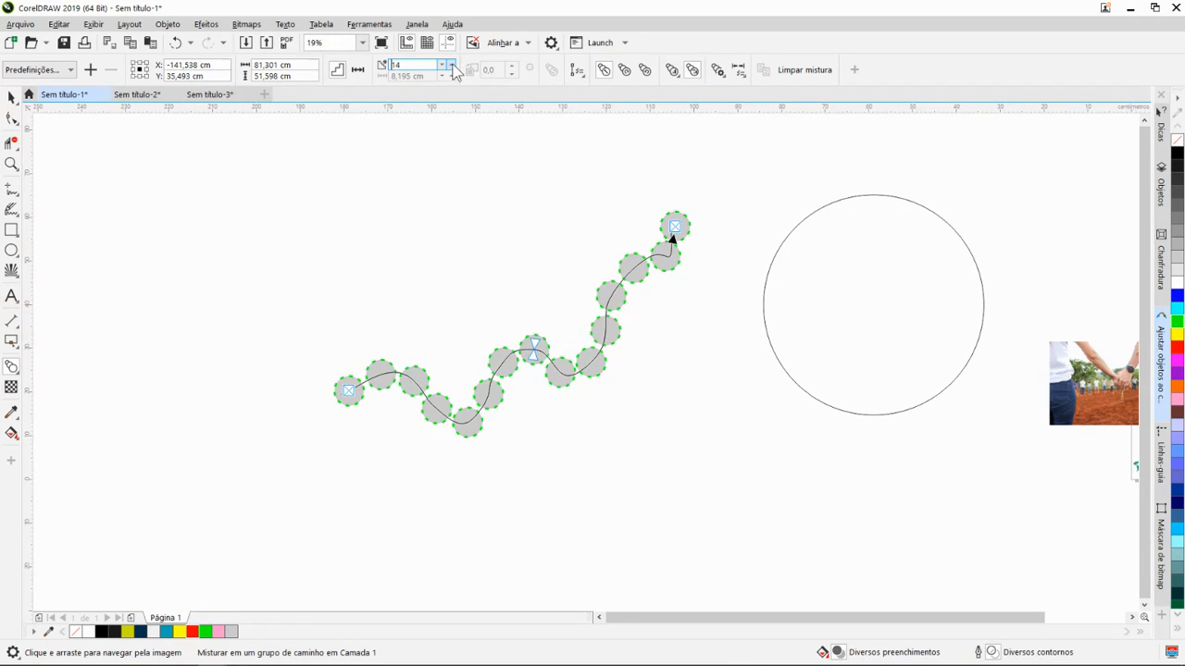
{"action": "left_click", "coordinate": [443, 66]}
{"action": "left_click", "coordinate": [443, 66]}
{"action": "left_click", "coordinate": [443, 65]}
{"action": "left_click", "coordinate": [442, 65]}
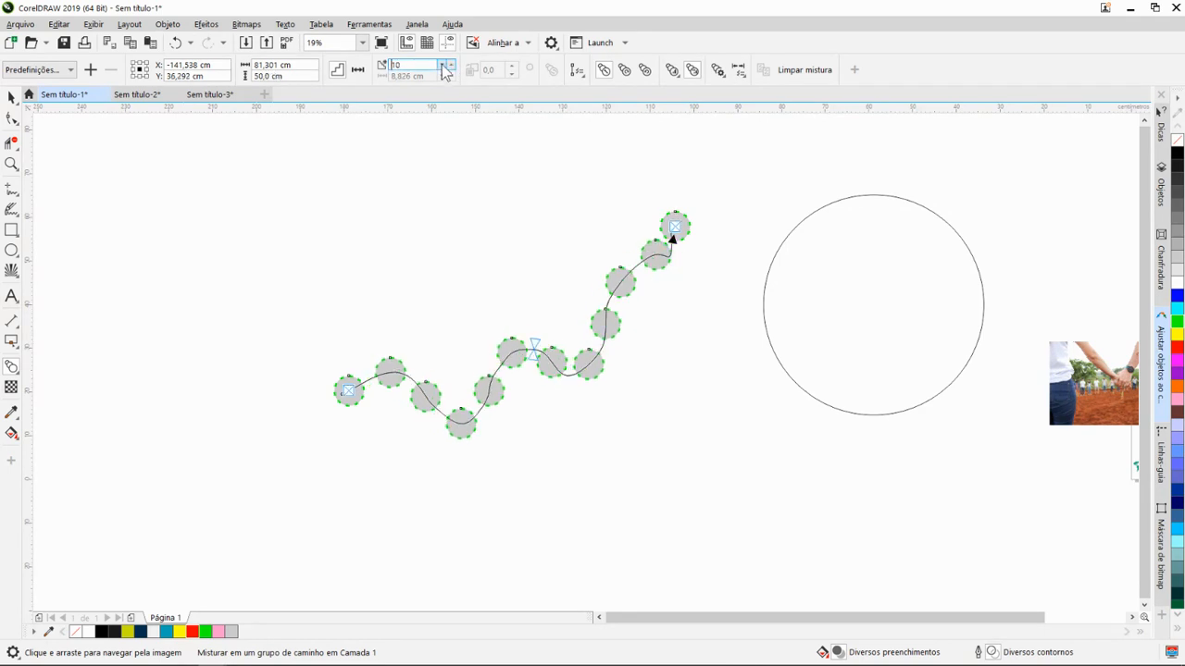
{"action": "left_click", "coordinate": [442, 66]}
{"action": "left_click", "coordinate": [443, 66]}
{"action": "left_click", "coordinate": [443, 66]}
{"action": "left_click", "coordinate": [443, 66]}
{"action": "left_click", "coordinate": [443, 66]}
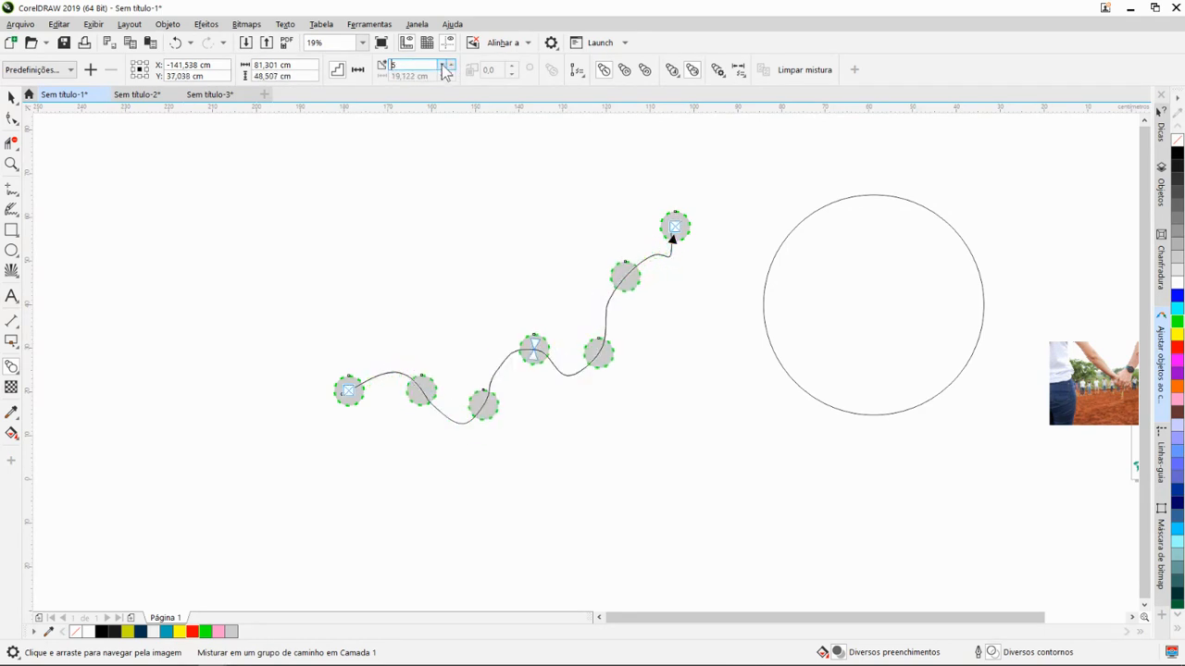
- Place a copy of the grey circle from the wavy curve's upper end onto the large circle's upper-left outline
{"action": "left_click_drag", "start_coordinate": [647, 299], "coordinate": [443, 312]}
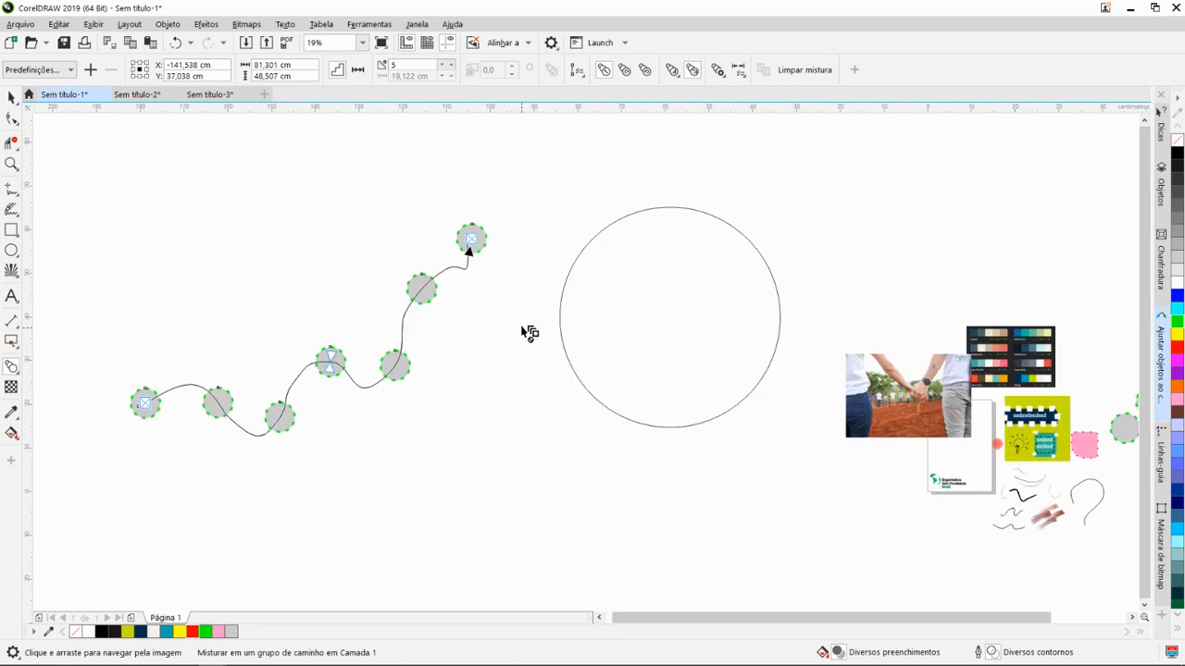
{"action": "key", "text": "space"}
{"action": "left_click", "coordinate": [559, 311]}
{"action": "left_click", "coordinate": [473, 237]}
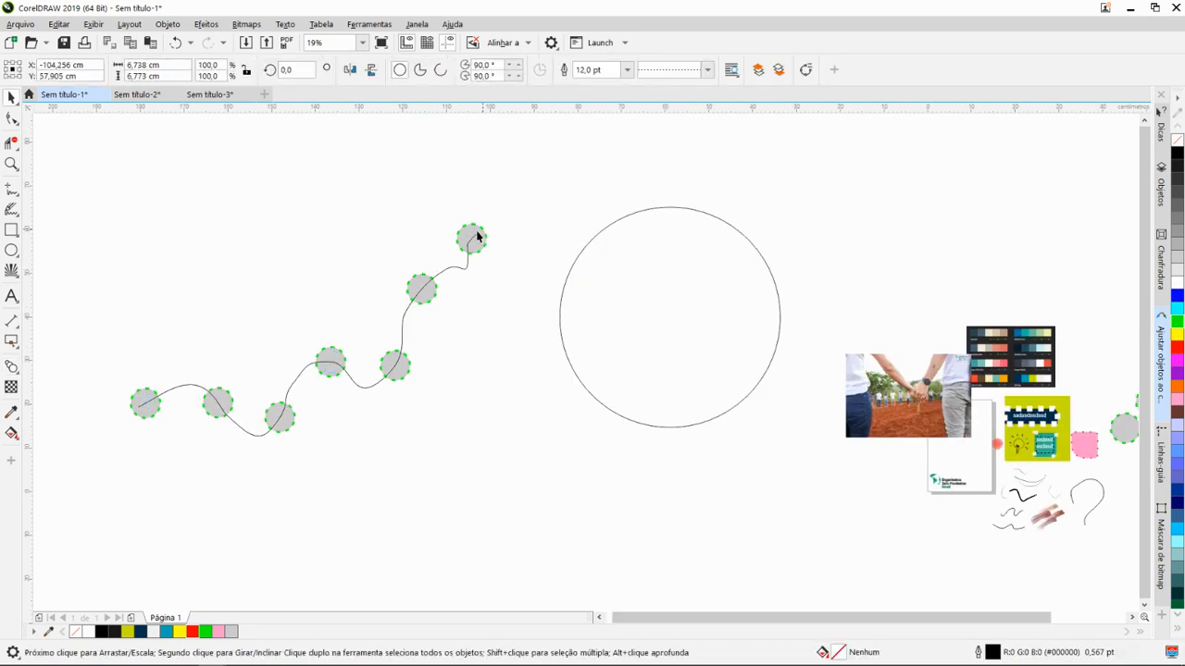
{"action": "left_click", "coordinate": [478, 241]}
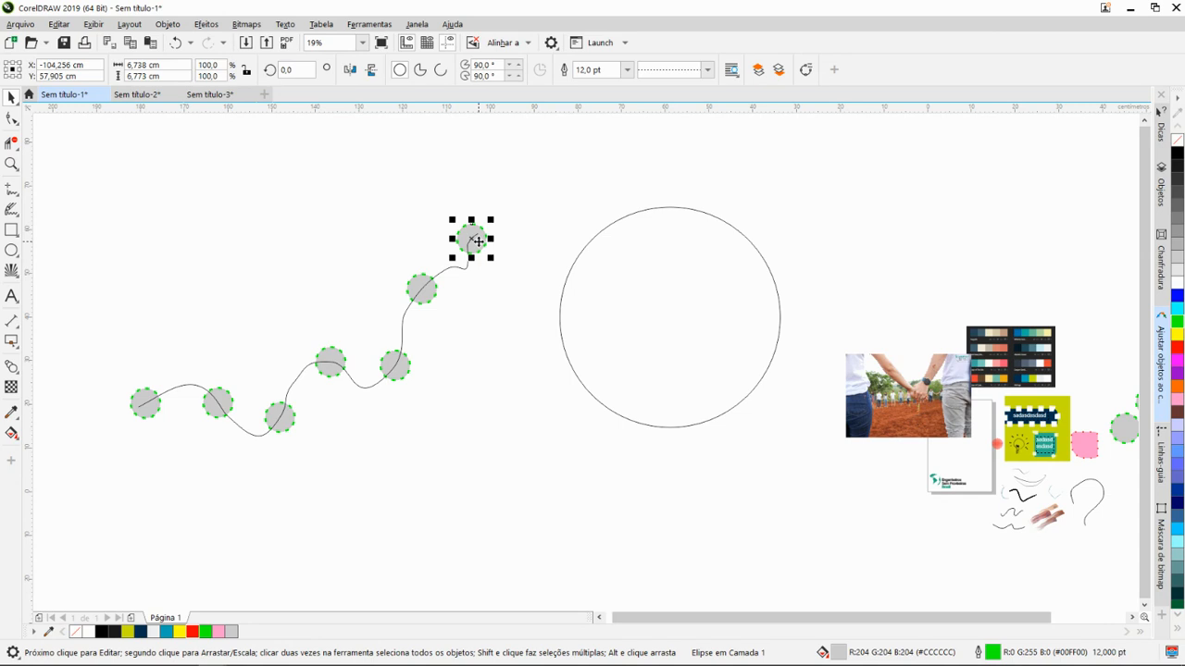
{"action": "left_click_drag", "start_coordinate": [478, 242], "coordinate": [591, 242]}
{"action": "left_click_drag", "start_coordinate": [639, 275], "coordinate": [507, 266]}
{"action": "key", "text": "ctrl+z"}
- Duplicate the copied grey circle and place the duplicate beside it on the large circle's outline
{"action": "key", "text": "ctrl+d"}
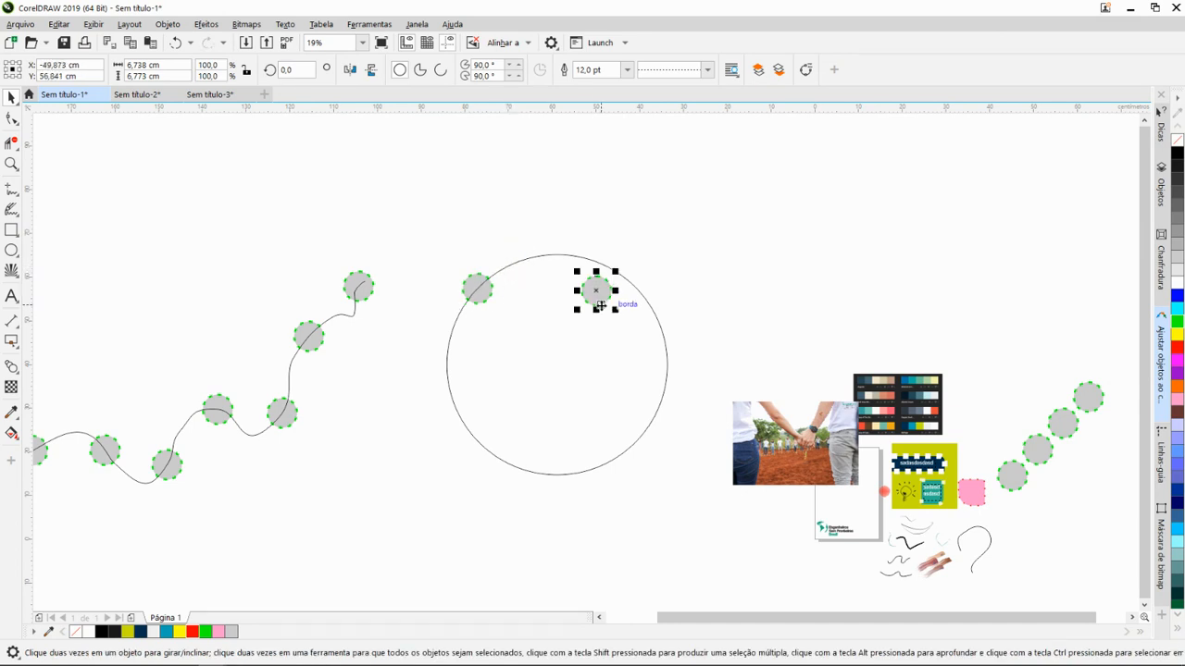
{"action": "left_click_drag", "start_coordinate": [601, 305], "coordinate": [514, 279]}
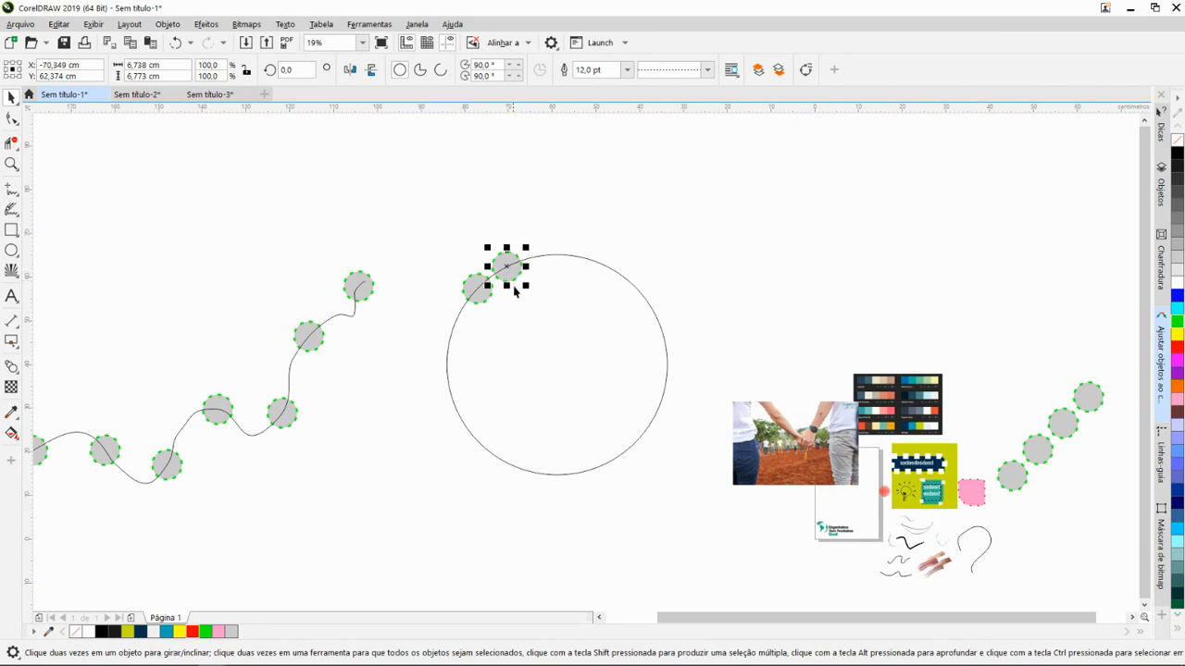
{"action": "left_click_drag", "start_coordinate": [572, 302], "coordinate": [603, 302]}
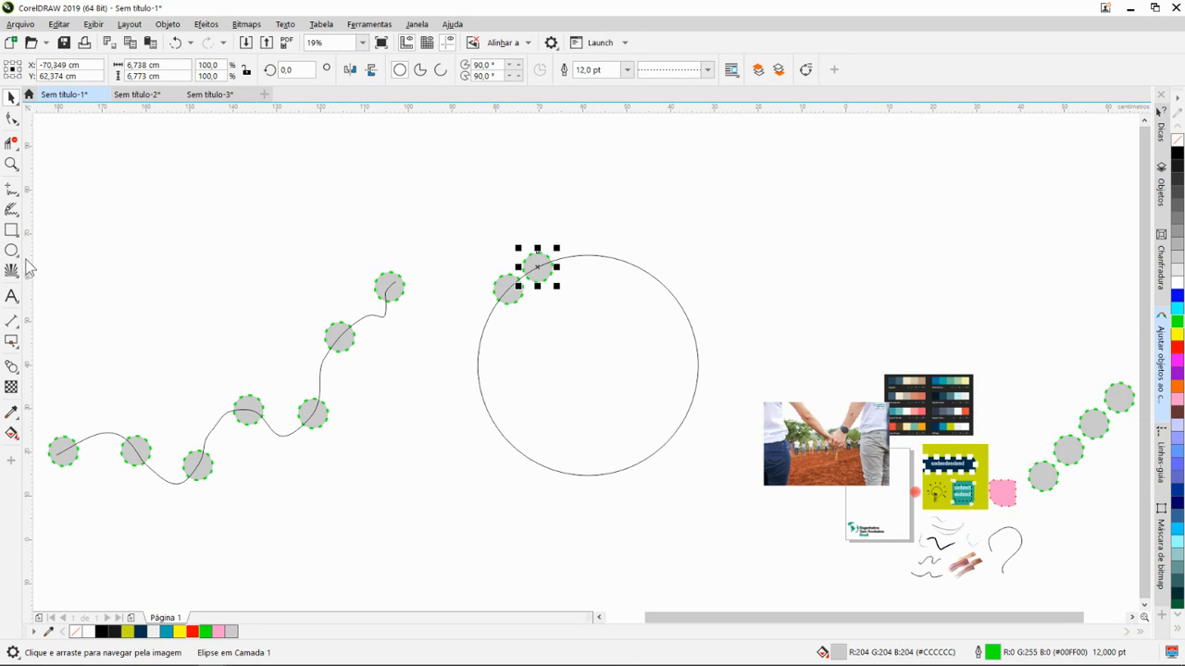
- Blend the two neighbouring grey circles on the large circle's outline, using 3 steps
{"action": "left_click", "coordinate": [13, 369]}
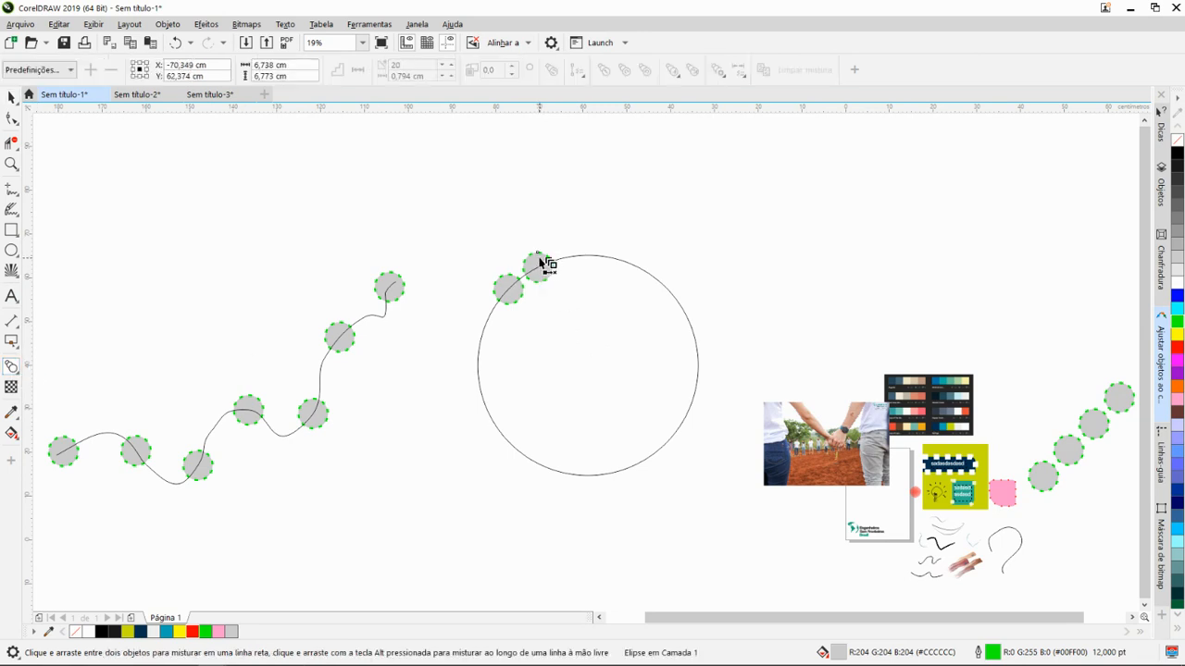
{"action": "mouse_move", "coordinate": [542, 267]}
{"action": "left_mouse_down"}
{"action": "mouse_move", "coordinate": [602, 263]}
{"action": "mouse_move", "coordinate": [556, 294]}
{"action": "mouse_move", "coordinate": [515, 294]}
{"action": "mouse_move", "coordinate": [543, 275]}
{"action": "mouse_move", "coordinate": [540, 285]}
{"action": "left_mouse_up"}
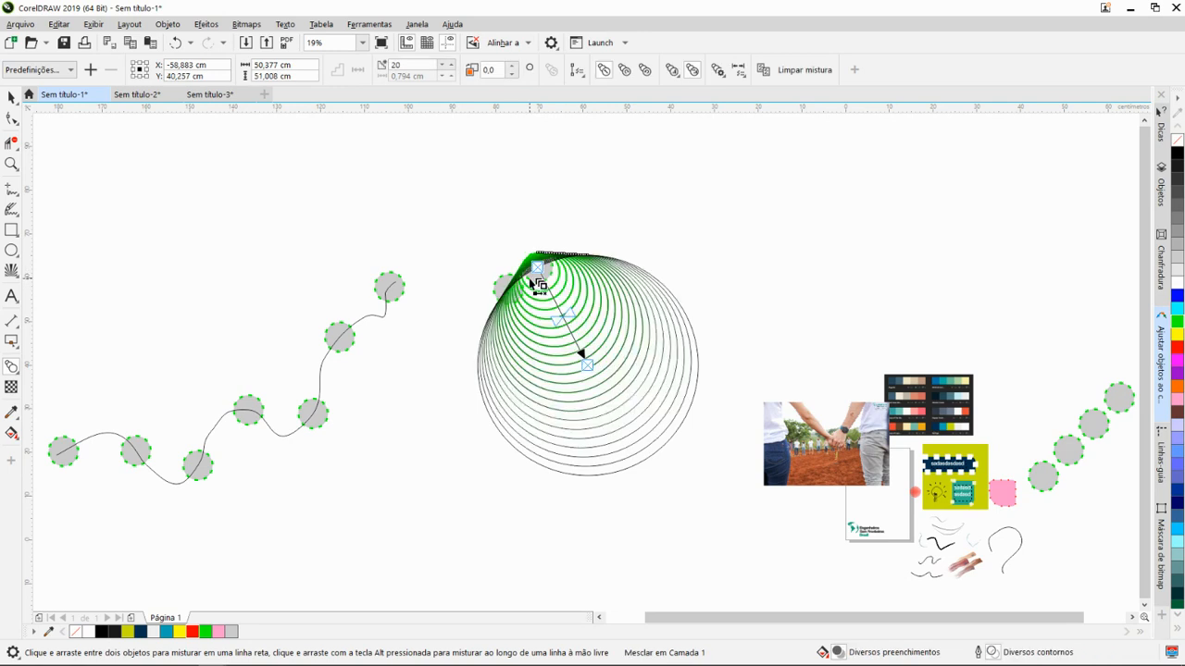
{"action": "key", "text": "ctrl+z"}
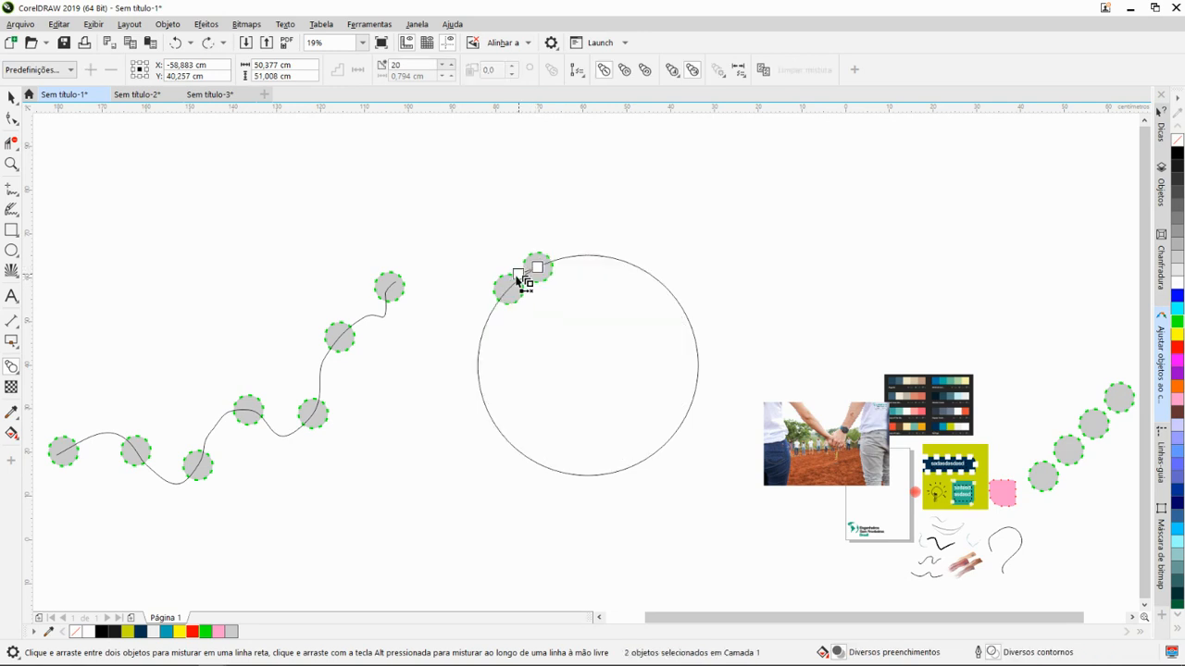
{"action": "key", "text": "ctrl+shift+z"}
{"action": "scroll", "coordinate": [524, 296], "scroll_direction": "up", "scroll_amount": 5}
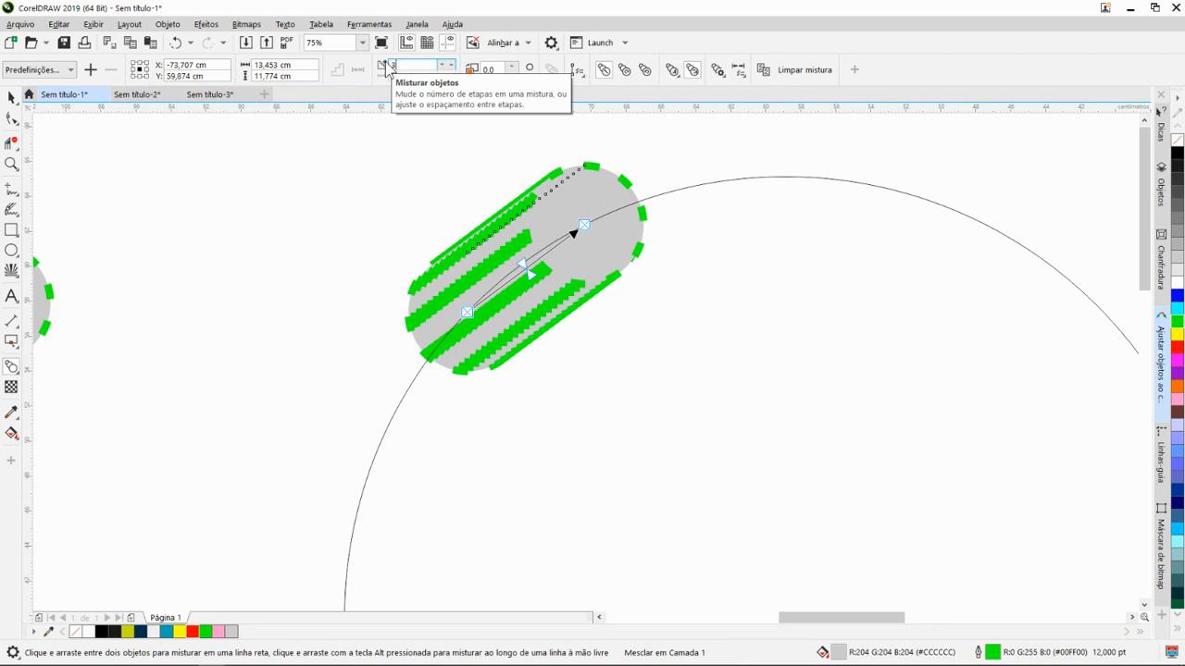
{"action": "key", "text": "Return"}
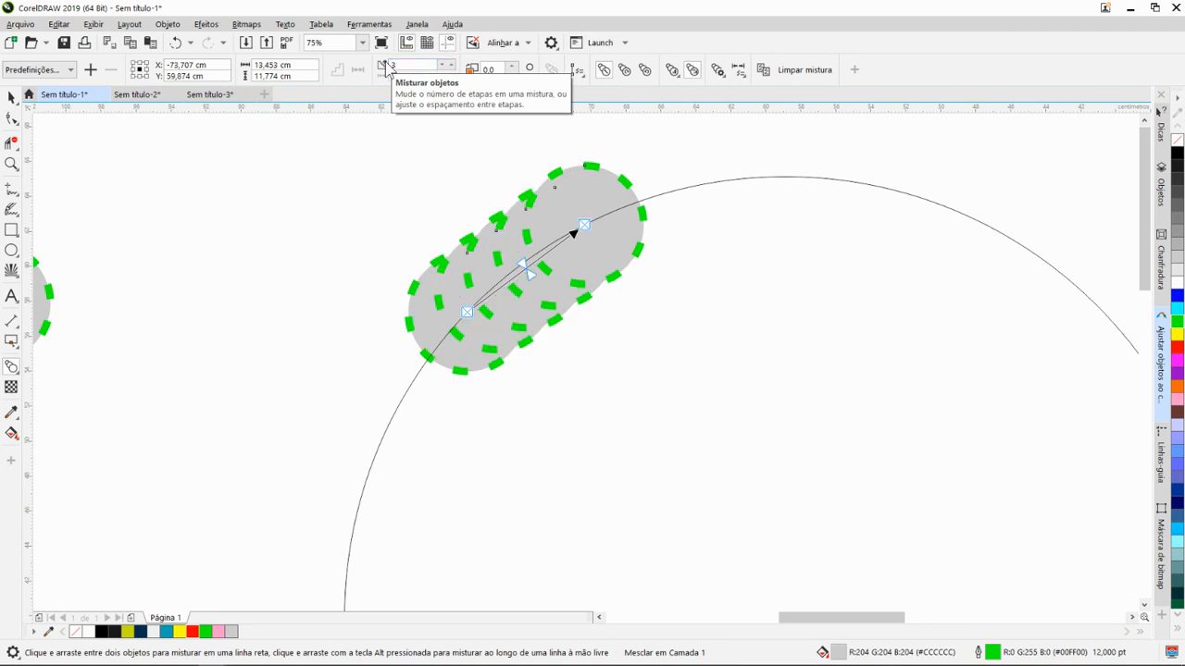
- Assign the large circle as the new path for the 3-step blend
{"action": "left_click", "coordinate": [577, 70]}
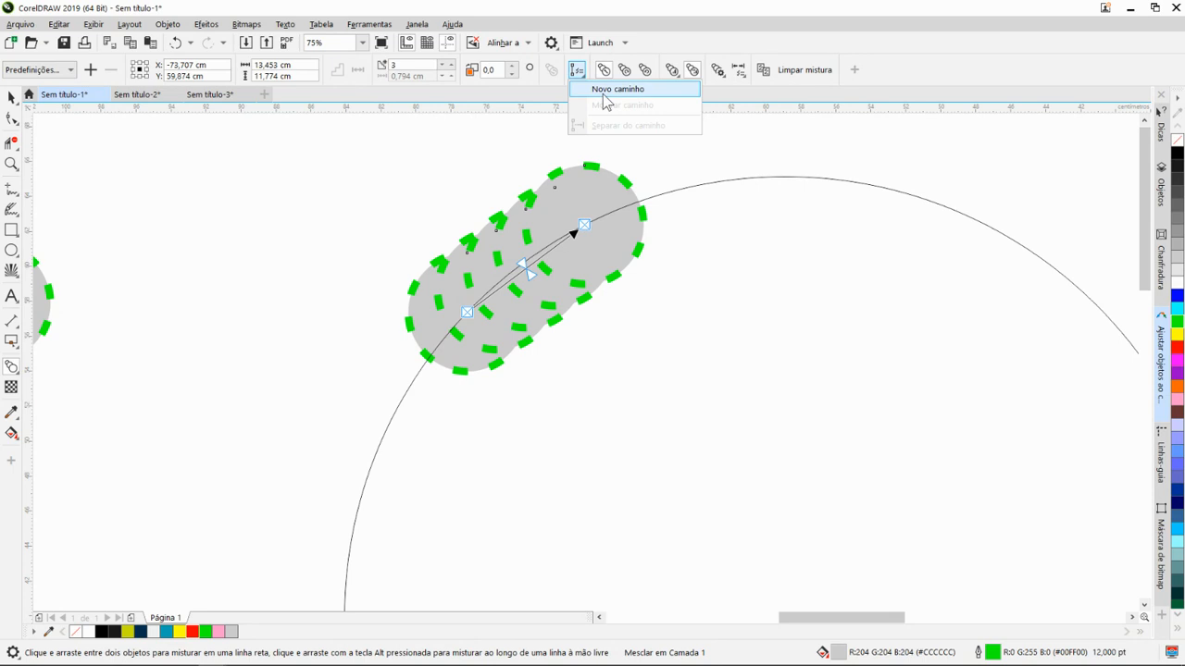
{"action": "left_click", "coordinate": [604, 95]}
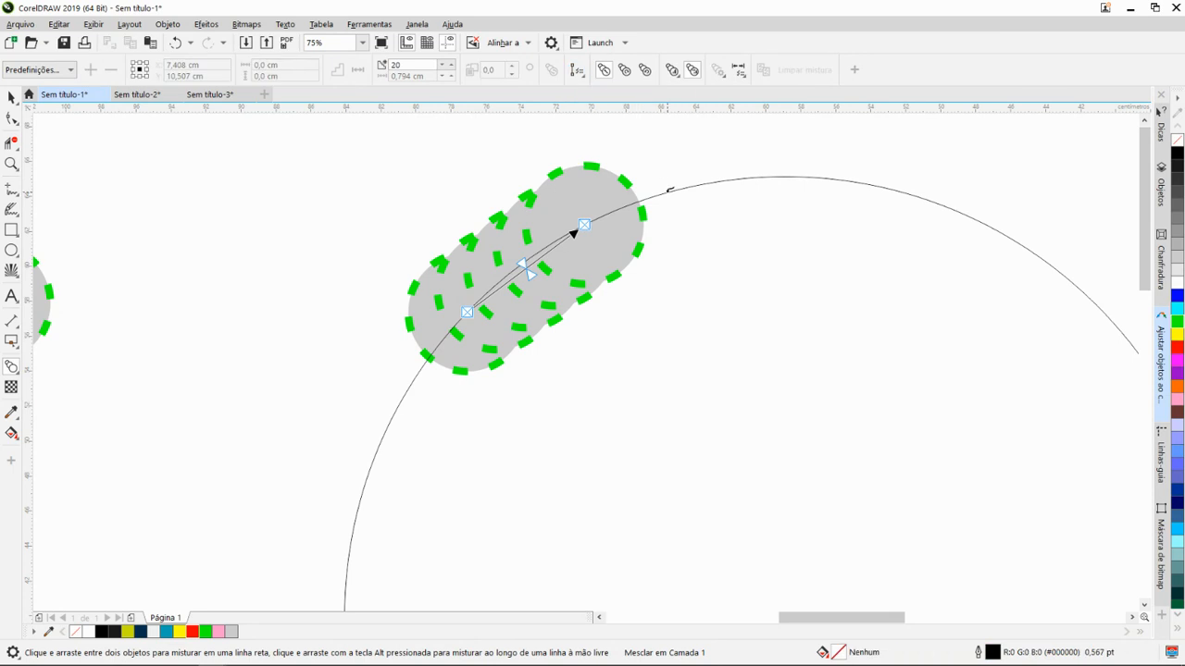
{"action": "left_click", "coordinate": [668, 191]}
{"action": "scroll", "coordinate": [668, 191], "scroll_direction": "down", "scroll_amount": 1}
- Slide the blend's start circle around the large circle's outline until it sits at the upper right, near the end circle
{"action": "left_click_drag", "start_coordinate": [576, 248], "coordinate": [496, 356]}
{"action": "left_click_drag", "start_coordinate": [568, 359], "coordinate": [562, 206]}
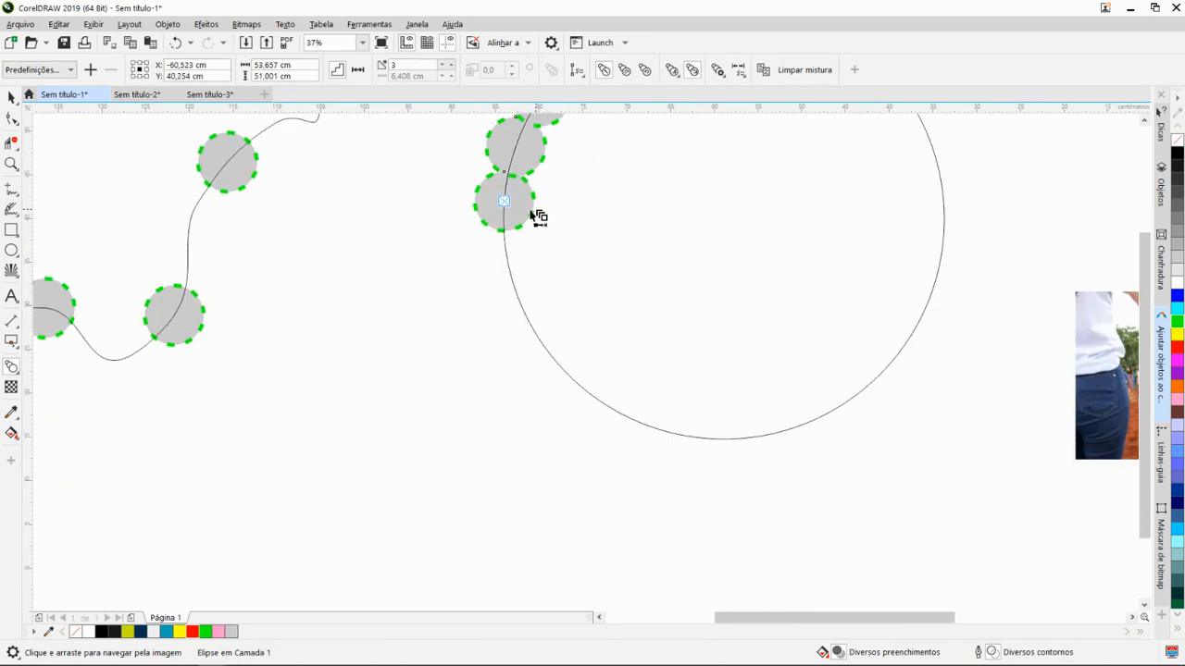
{"action": "scroll", "coordinate": [595, 215], "scroll_direction": "down", "scroll_amount": 1}
{"action": "left_click_drag", "start_coordinate": [506, 275], "coordinate": [484, 306]}
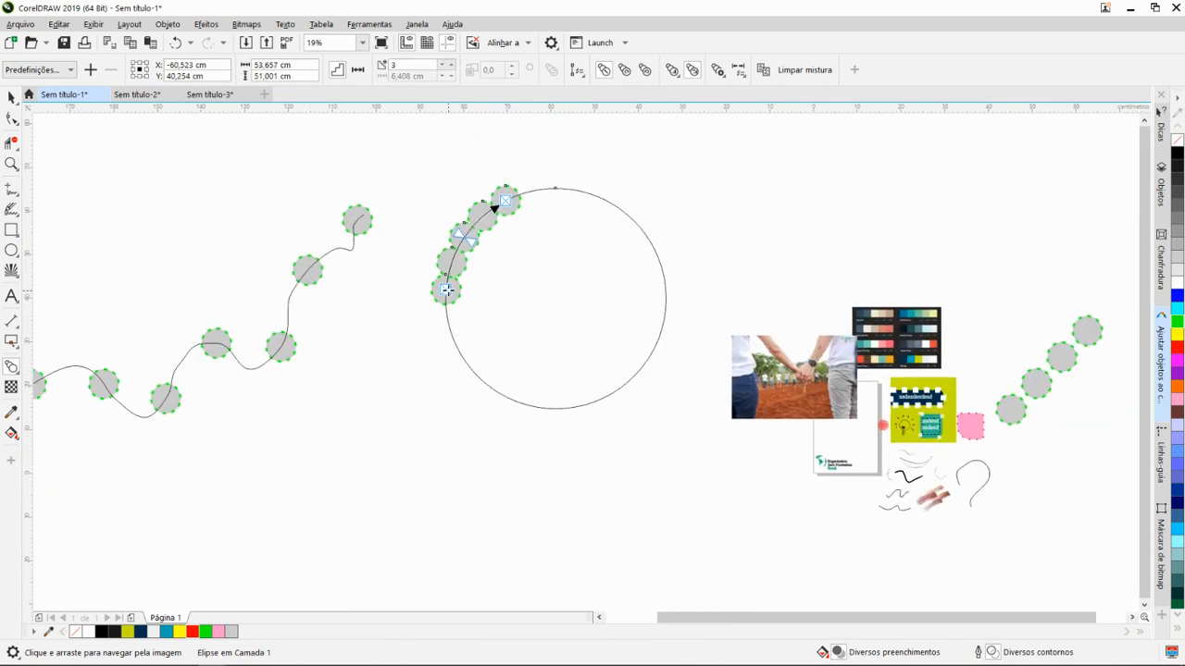
{"action": "left_click_drag", "start_coordinate": [521, 405], "coordinate": [555, 408]}
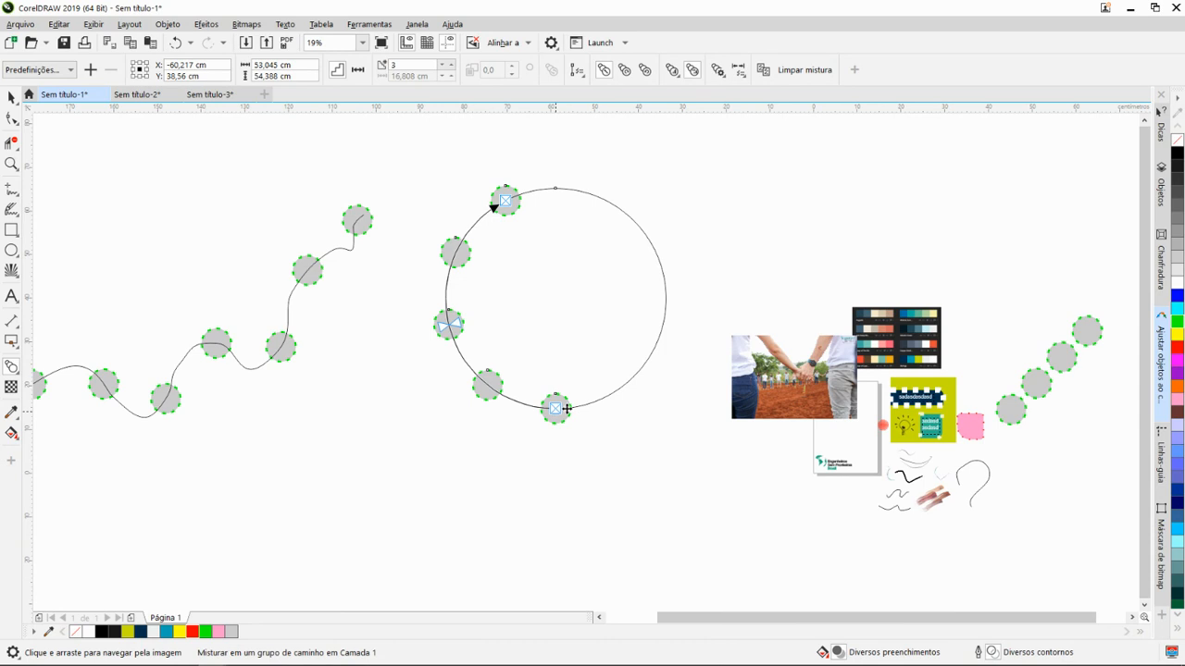
{"action": "left_click_drag", "start_coordinate": [630, 224], "coordinate": [580, 192]}
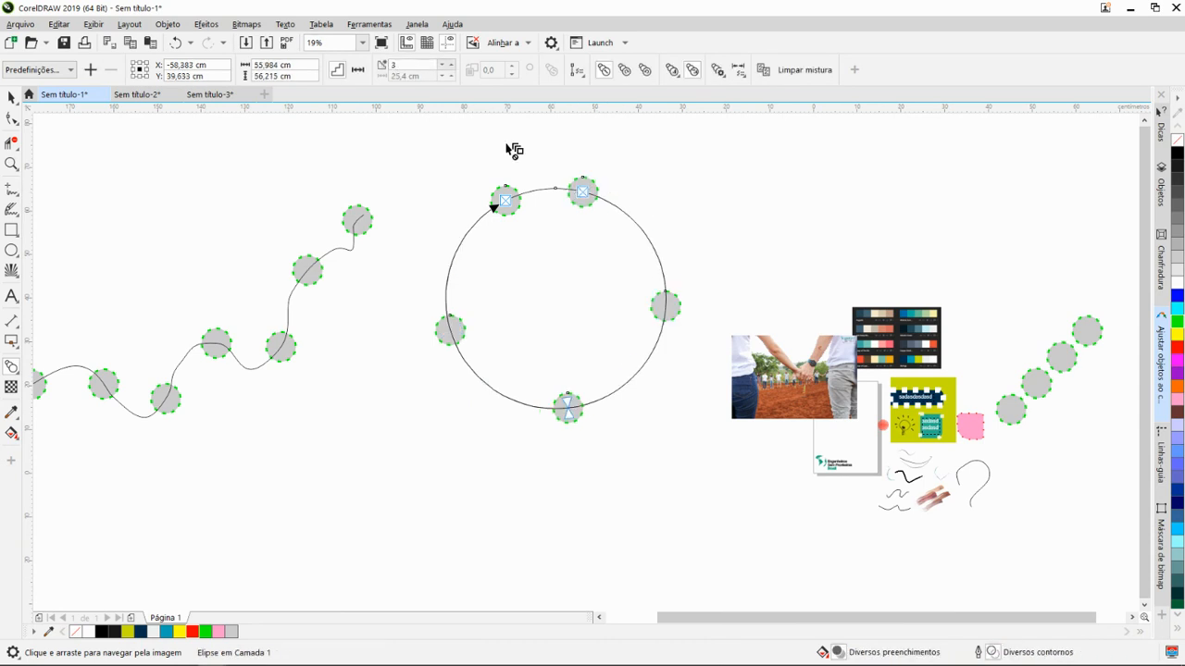
- Set the number of steps in the large circle's blend to 10
{"action": "left_click", "coordinate": [453, 66]}
{"action": "left_click", "coordinate": [453, 66]}
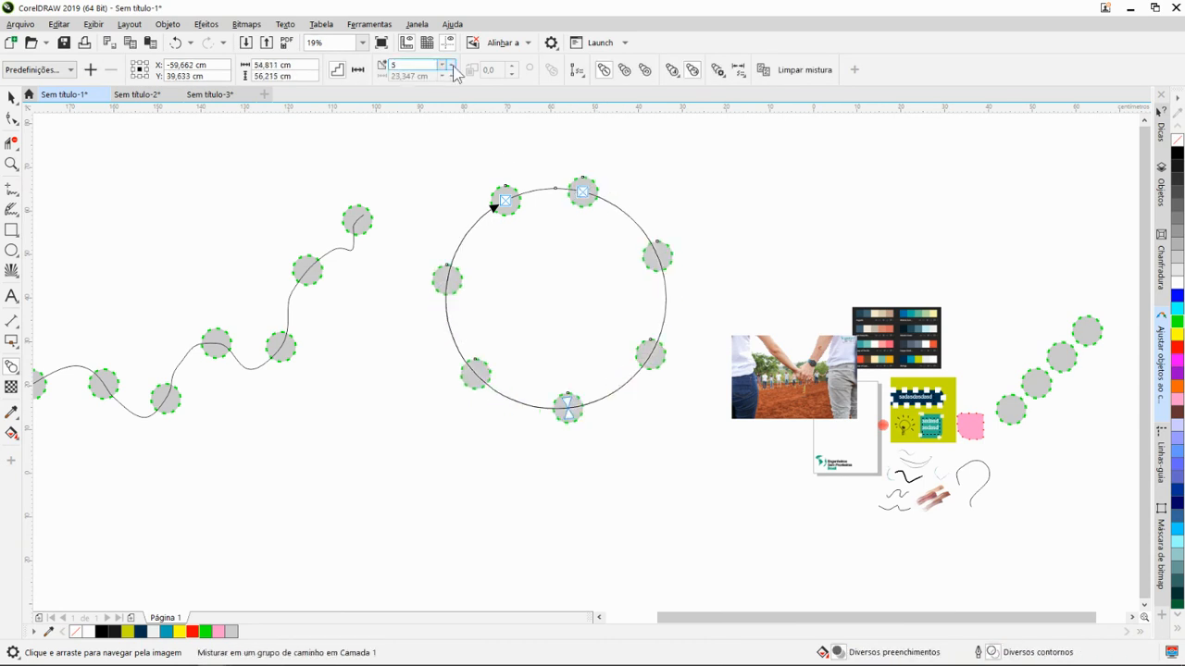
{"action": "left_click", "coordinate": [453, 66]}
{"action": "left_click", "coordinate": [453, 66]}
{"action": "left_click", "coordinate": [453, 65]}
{"action": "left_click", "coordinate": [453, 65]}
{"action": "left_click", "coordinate": [453, 66]}
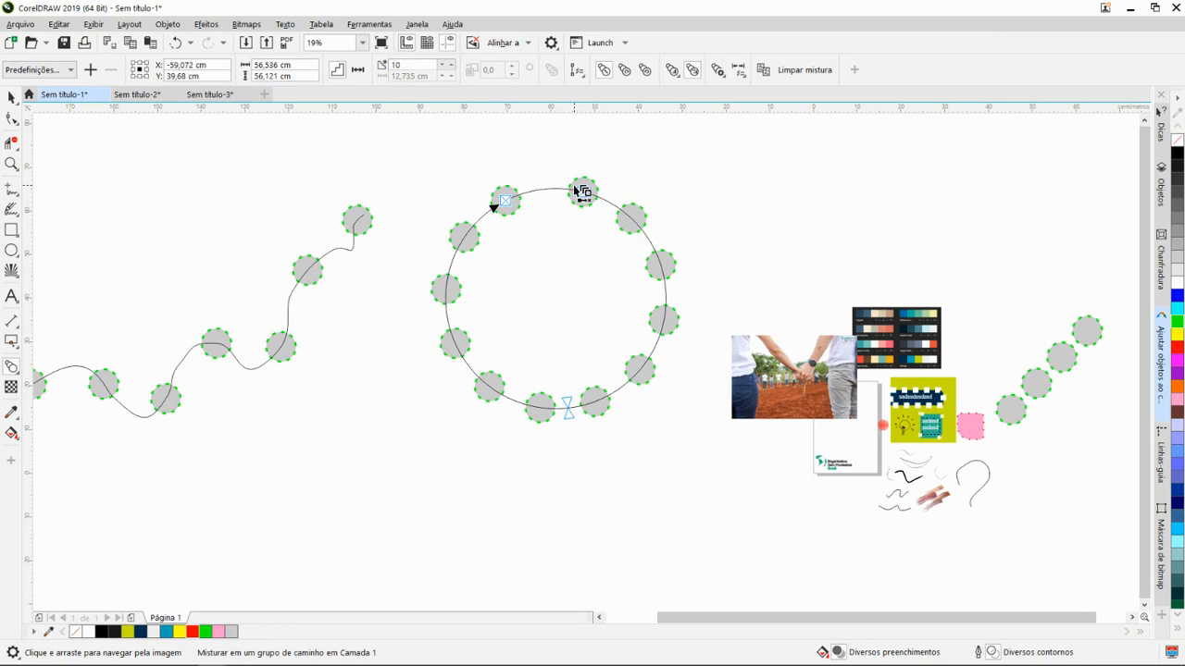
- Try to slide the blend's upper-right control circle along the large circle's outline toward the other control circle, and undo the move
{"action": "left_click_drag", "start_coordinate": [580, 192], "coordinate": [541, 187]}
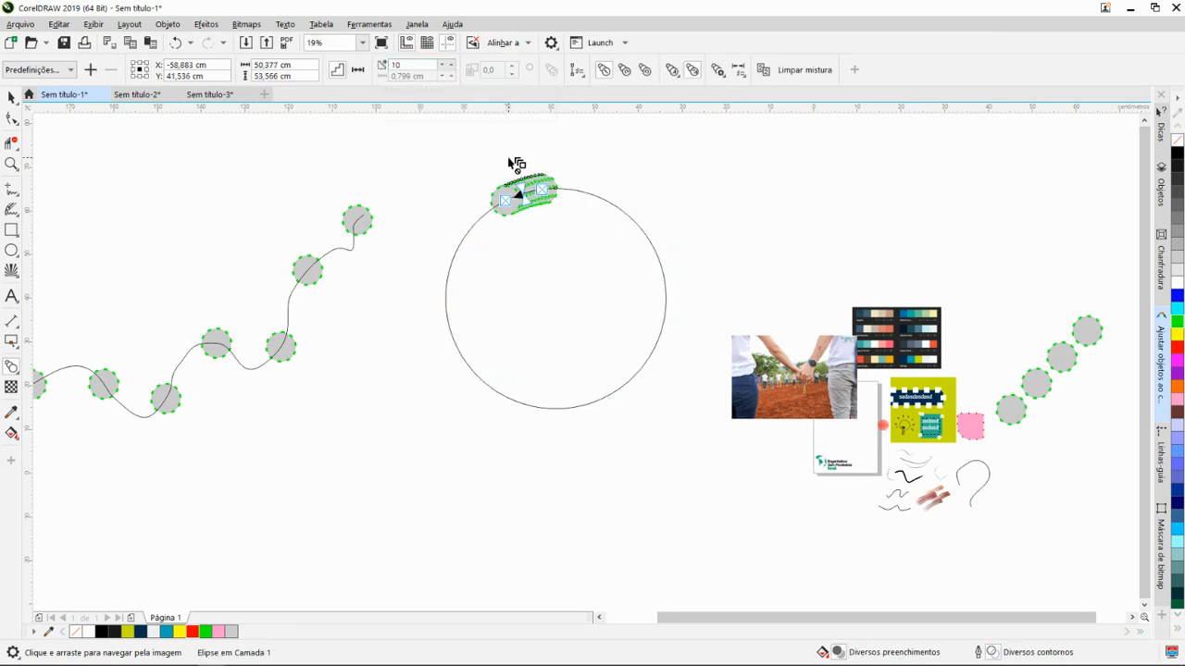
{"action": "key", "text": "ctrl+z"}
{"action": "left_click", "coordinate": [579, 192]}
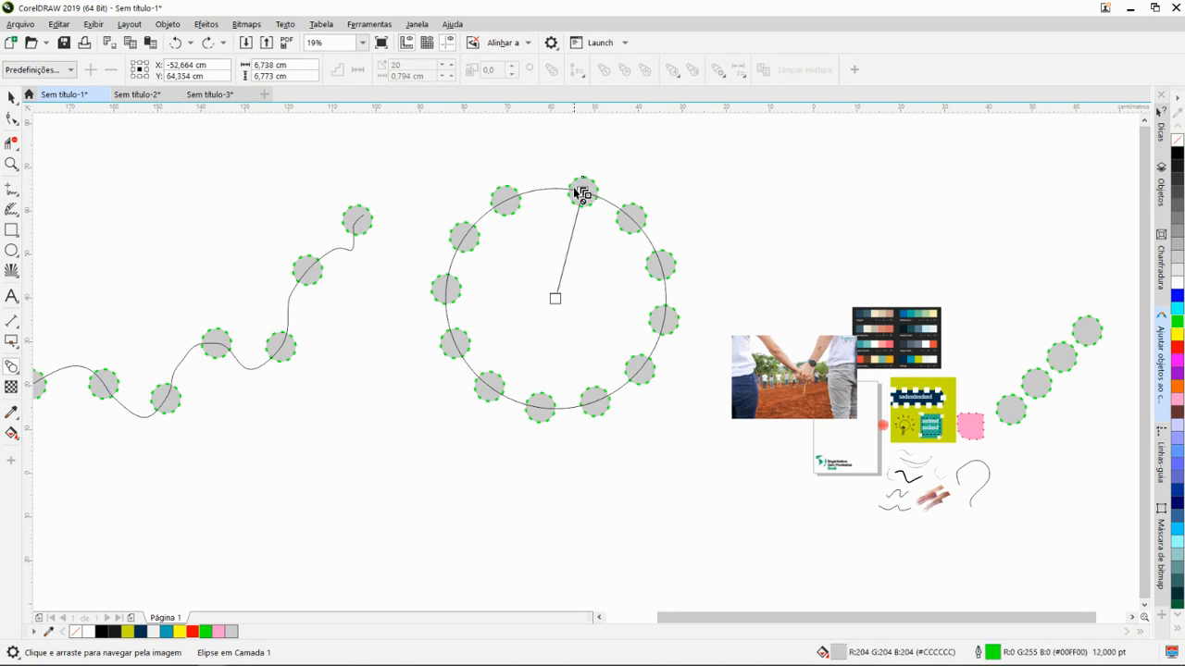
{"action": "left_click", "coordinate": [585, 209]}
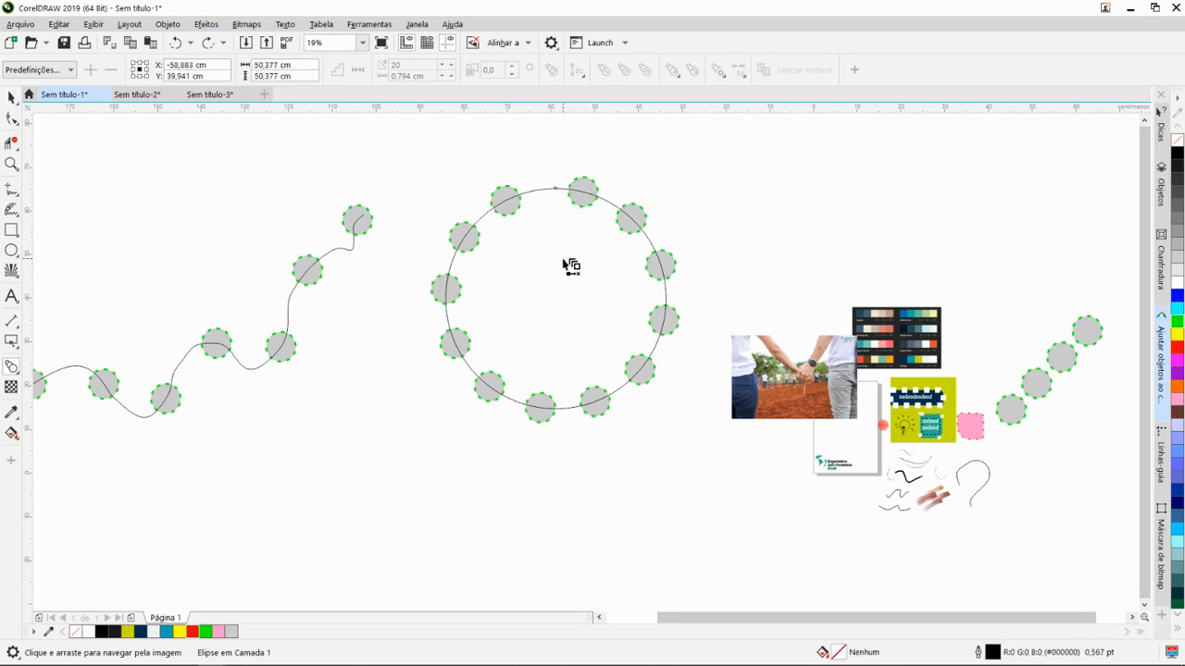
{"action": "left_click", "coordinate": [579, 208]}
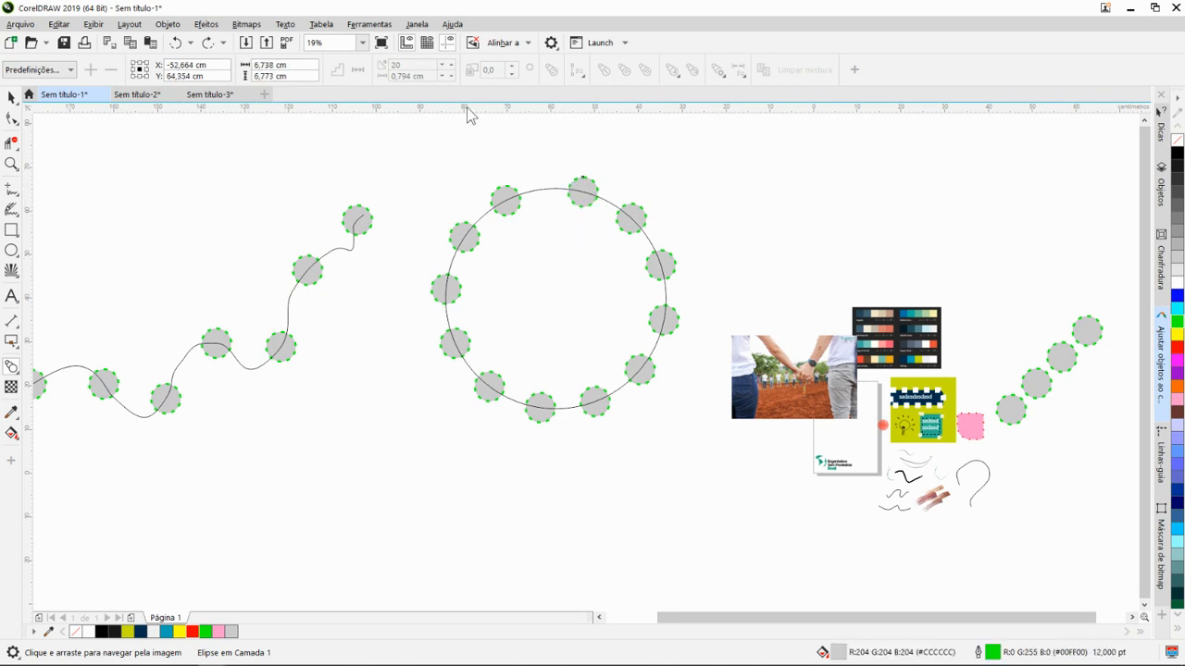
{"action": "left_click", "coordinate": [519, 205]}
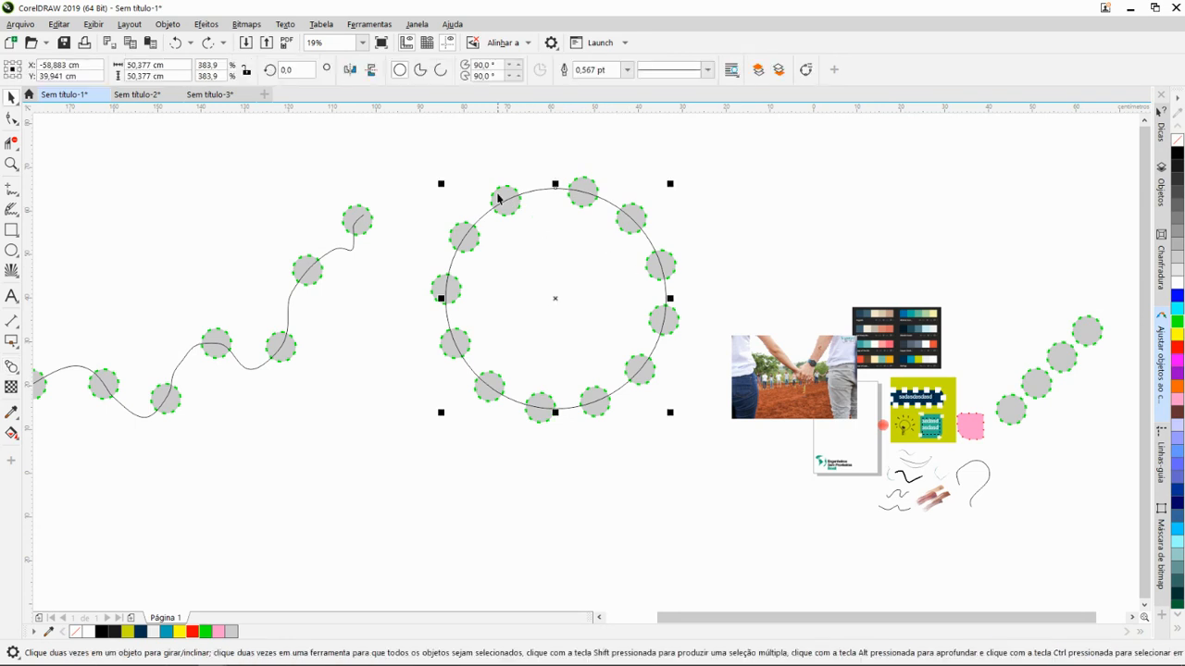
{"action": "left_click", "coordinate": [11, 367]}
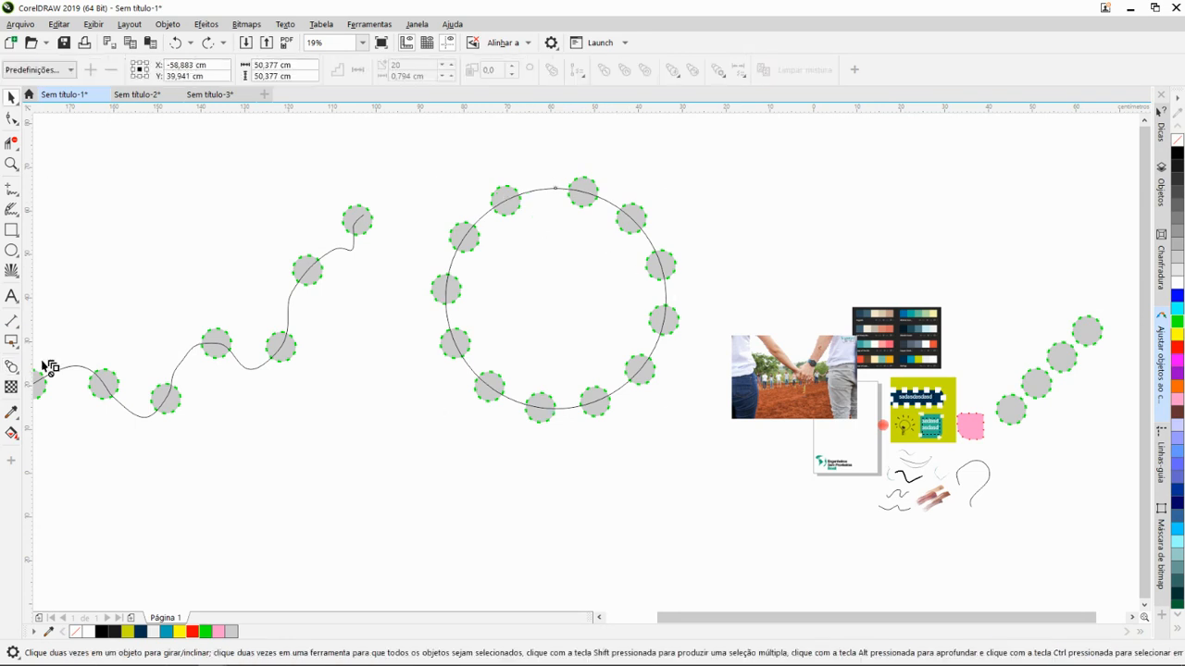
{"action": "key", "text": "space"}
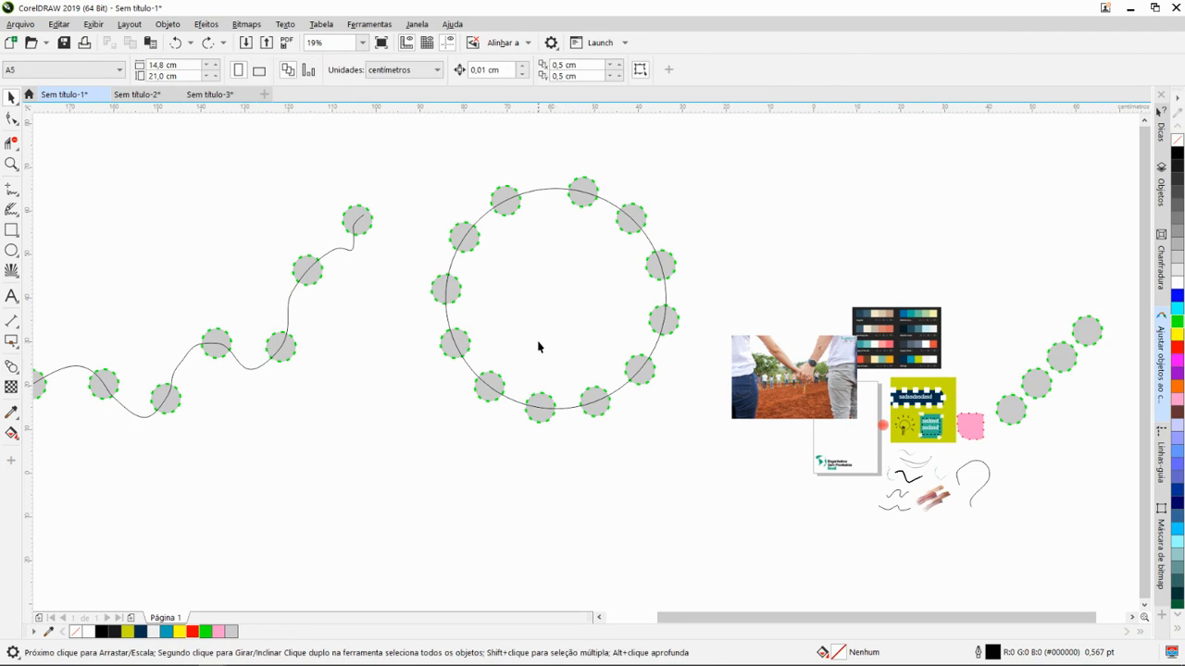
- Set the number of steps in the large circle's blend to 13
{"action": "key", "text": "ctrl+z"}
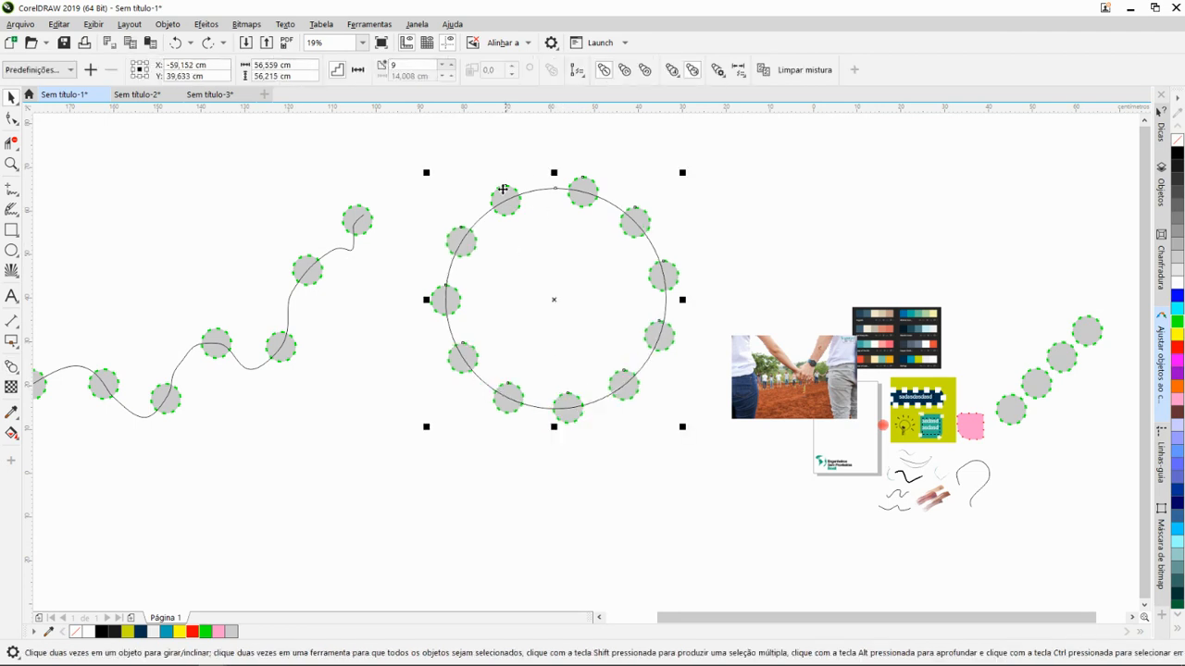
{"action": "left_click", "coordinate": [450, 66]}
{"action": "left_click", "coordinate": [451, 65]}
{"action": "left_click", "coordinate": [451, 66]}
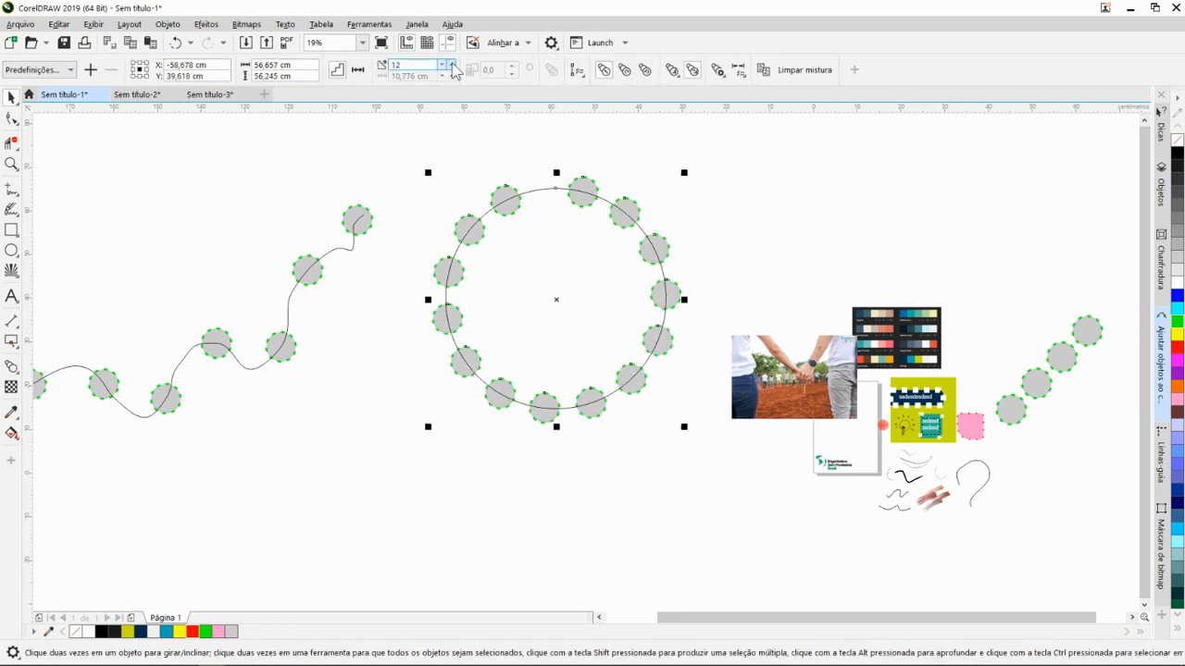
{"action": "left_click", "coordinate": [451, 65]}
{"action": "mouse_move", "coordinate": [582, 191]}
{"action": "left_mouse_down"}
{"action": "mouse_move", "coordinate": [572, 194]}
{"action": "mouse_move", "coordinate": [582, 191]}
{"action": "left_mouse_up"}
{"action": "scroll", "coordinate": [601, 301], "scroll_direction": "down", "scroll_amount": 2}
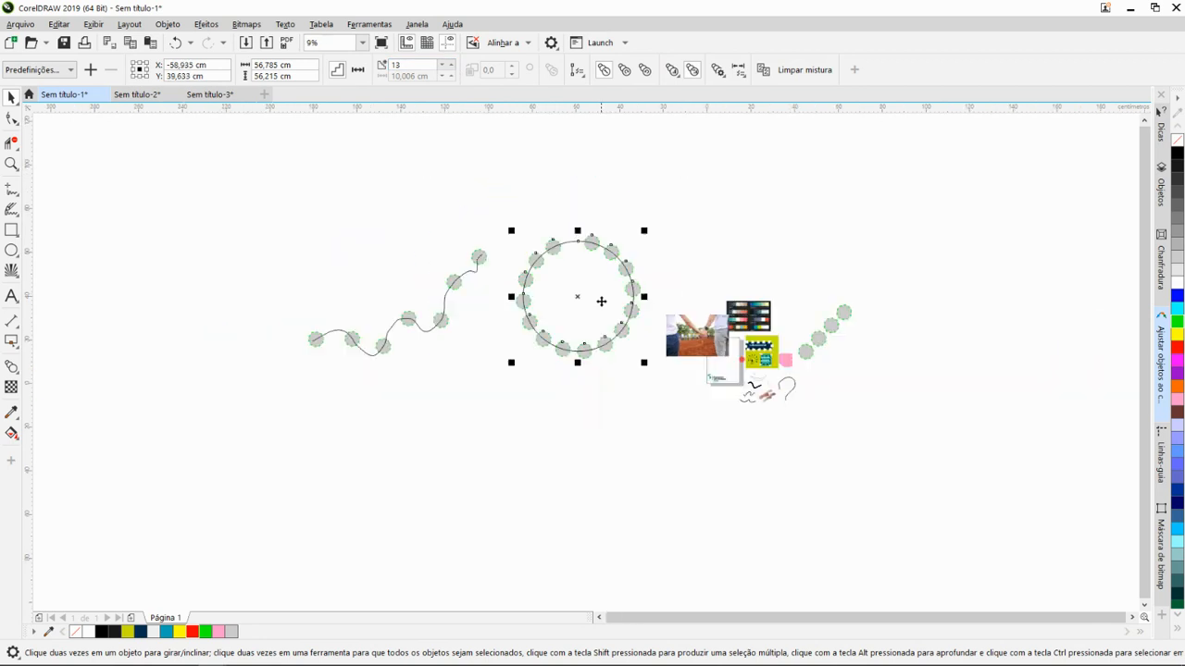
{"action": "left_click_drag", "start_coordinate": [655, 338], "coordinate": [615, 354]}
{"action": "scroll", "coordinate": [522, 328], "scroll_direction": "down", "scroll_amount": 1}
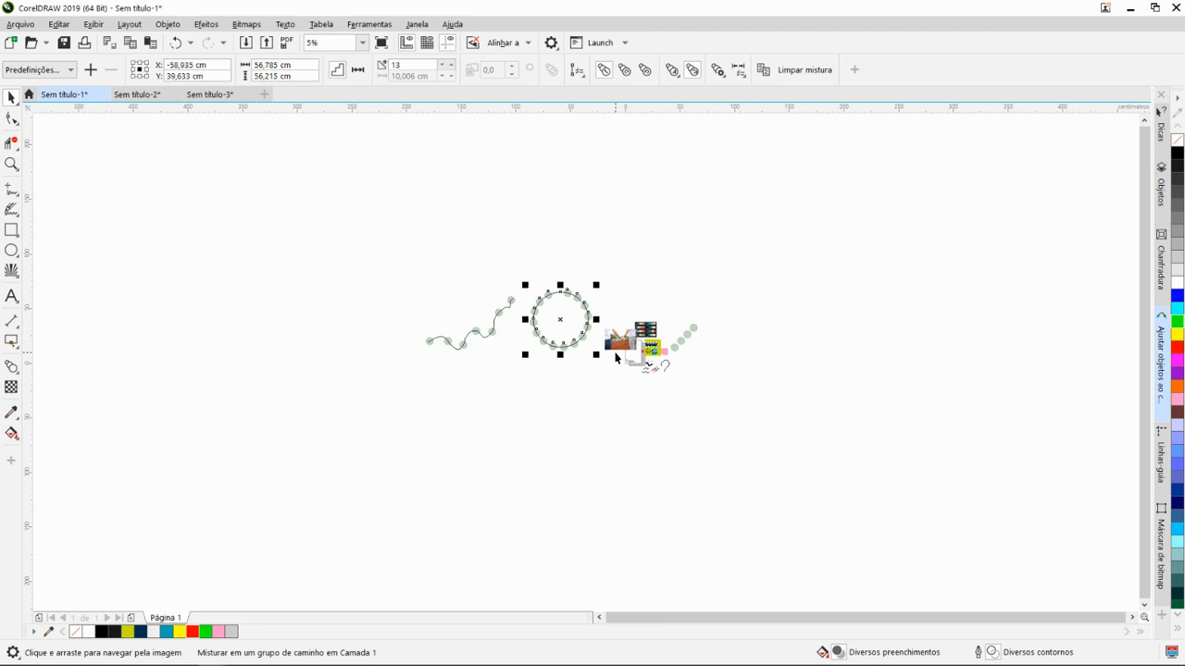
{"action": "scroll", "coordinate": [499, 328], "scroll_direction": "up", "scroll_amount": 1}
{"action": "left_click_drag", "start_coordinate": [710, 344], "coordinate": [606, 339]}
{"action": "left_click_drag", "start_coordinate": [467, 306], "coordinate": [629, 359]}
{"action": "scroll", "coordinate": [505, 373], "scroll_direction": "up", "scroll_amount": 1}
{"action": "left_click_drag", "start_coordinate": [738, 341], "coordinate": [506, 358]}
{"action": "left_click_drag", "start_coordinate": [629, 403], "coordinate": [661, 373]}
{"action": "scroll", "coordinate": [510, 390], "scroll_direction": "down", "scroll_amount": 1}
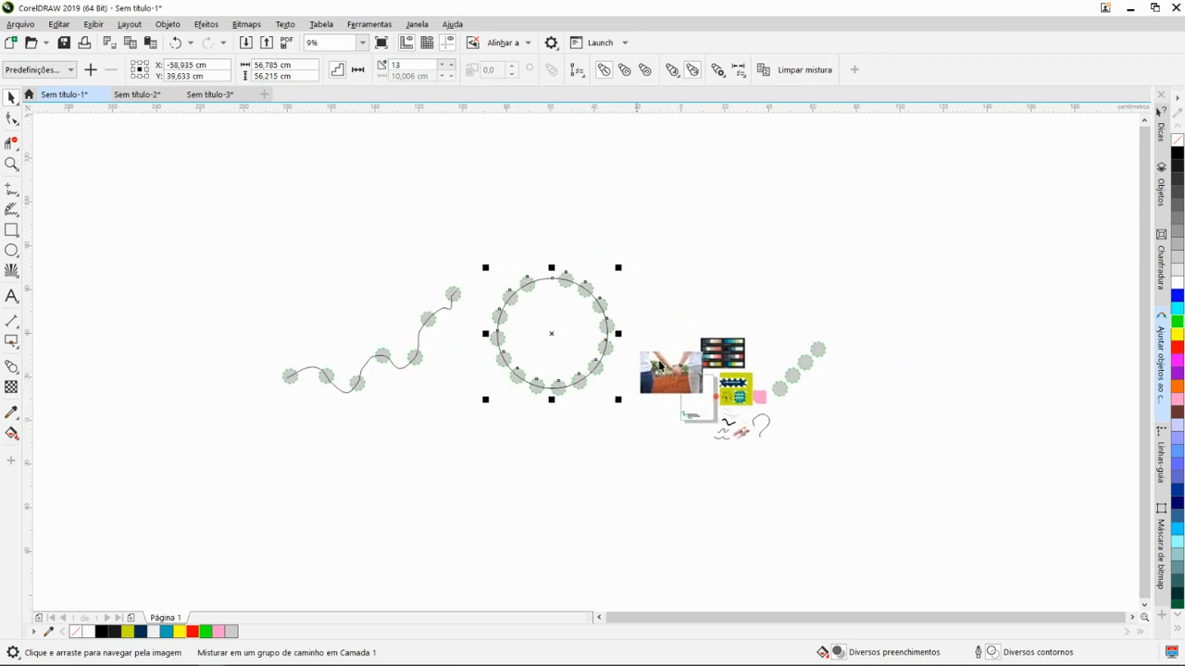
{"action": "left_click_drag", "start_coordinate": [660, 366], "coordinate": [569, 360]}
- Select the photo of the two people holding hands beside the page
{"action": "scroll", "coordinate": [606, 380], "scroll_direction": "up", "scroll_amount": 4}
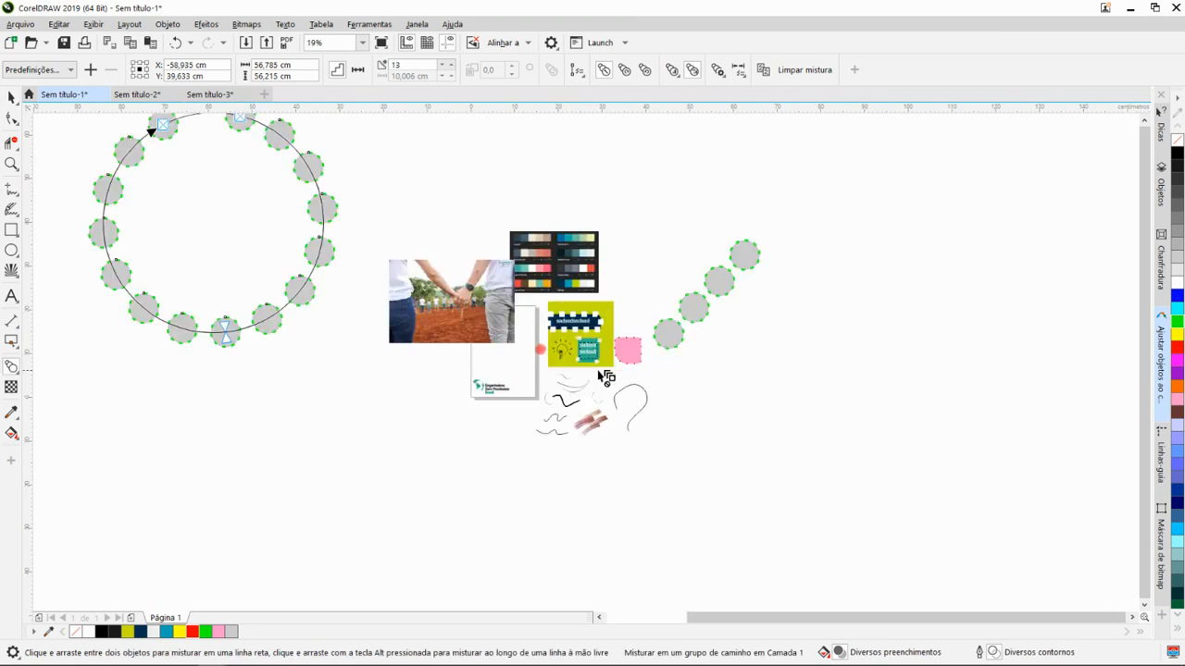
{"action": "left_click_drag", "start_coordinate": [615, 372], "coordinate": [708, 436]}
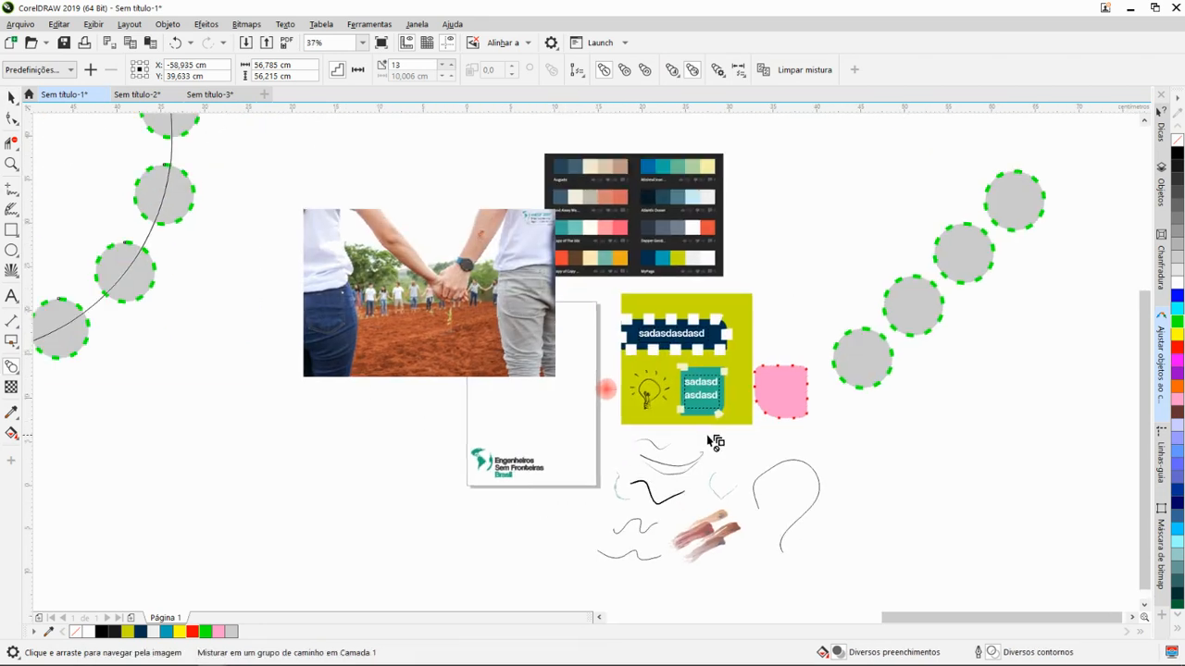
{"action": "left_click_drag", "start_coordinate": [478, 365], "coordinate": [645, 435]}
{"action": "scroll", "coordinate": [601, 319], "scroll_direction": "up", "scroll_amount": 2}
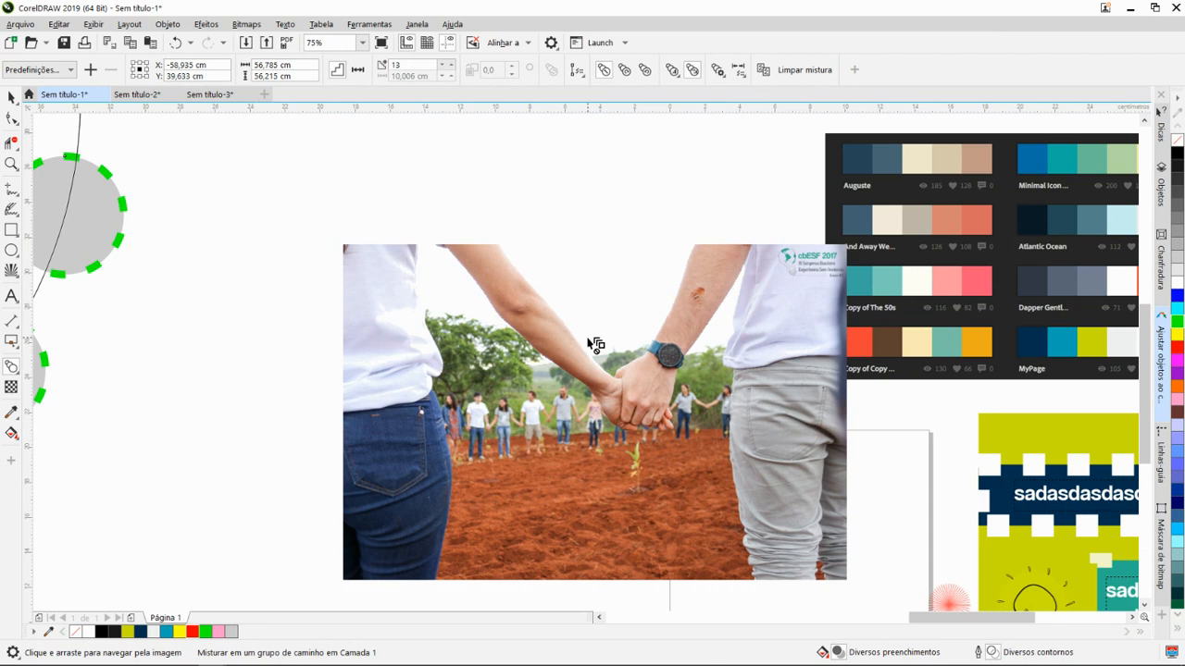
{"action": "key", "text": "space"}
{"action": "left_click", "coordinate": [564, 389]}
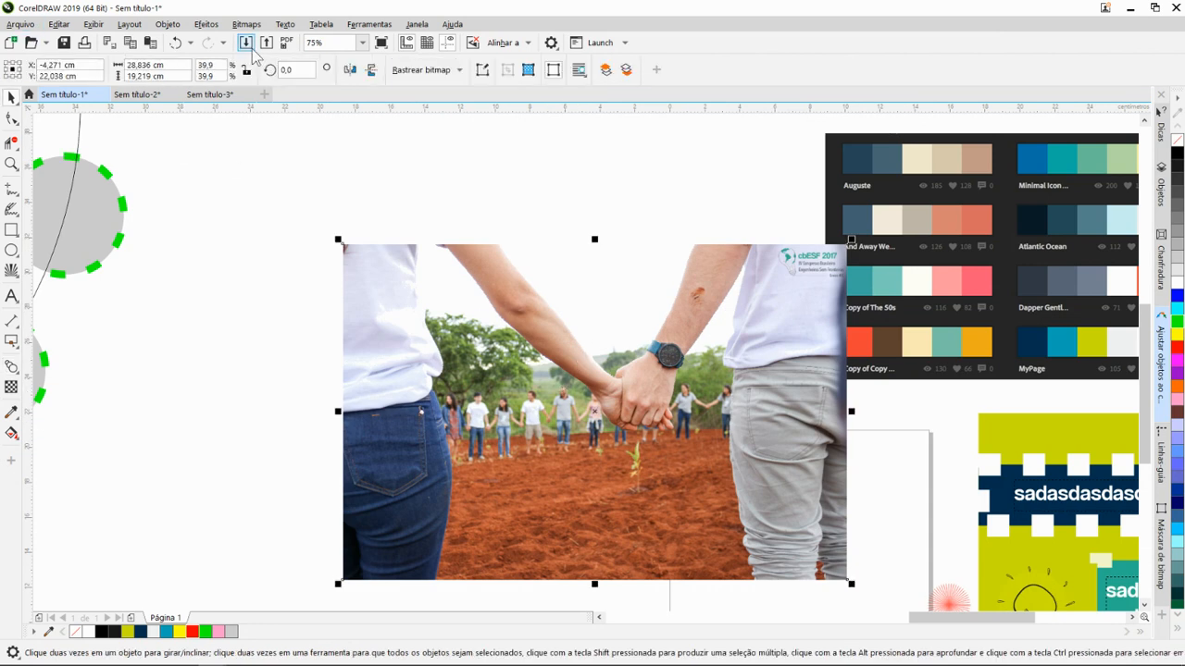
- Start an image import and browse to the Artes 2020 folder inside ESFBR > DP COMUNICAÇÃO
{"action": "scroll", "coordinate": [437, 264], "scroll_direction": "down", "scroll_amount": 2}
{"action": "left_click_drag", "start_coordinate": [788, 358], "coordinate": [561, 319]}
{"action": "scroll", "coordinate": [575, 317], "scroll_direction": "down", "scroll_amount": 1}
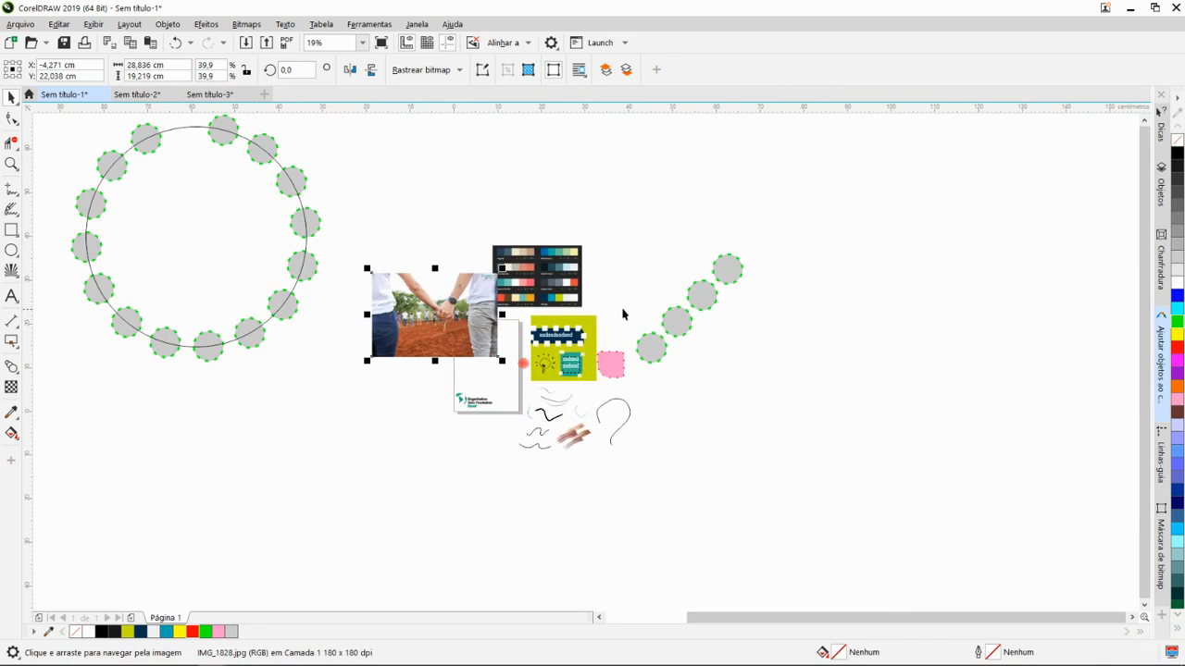
{"action": "left_click_drag", "start_coordinate": [633, 316], "coordinate": [471, 301]}
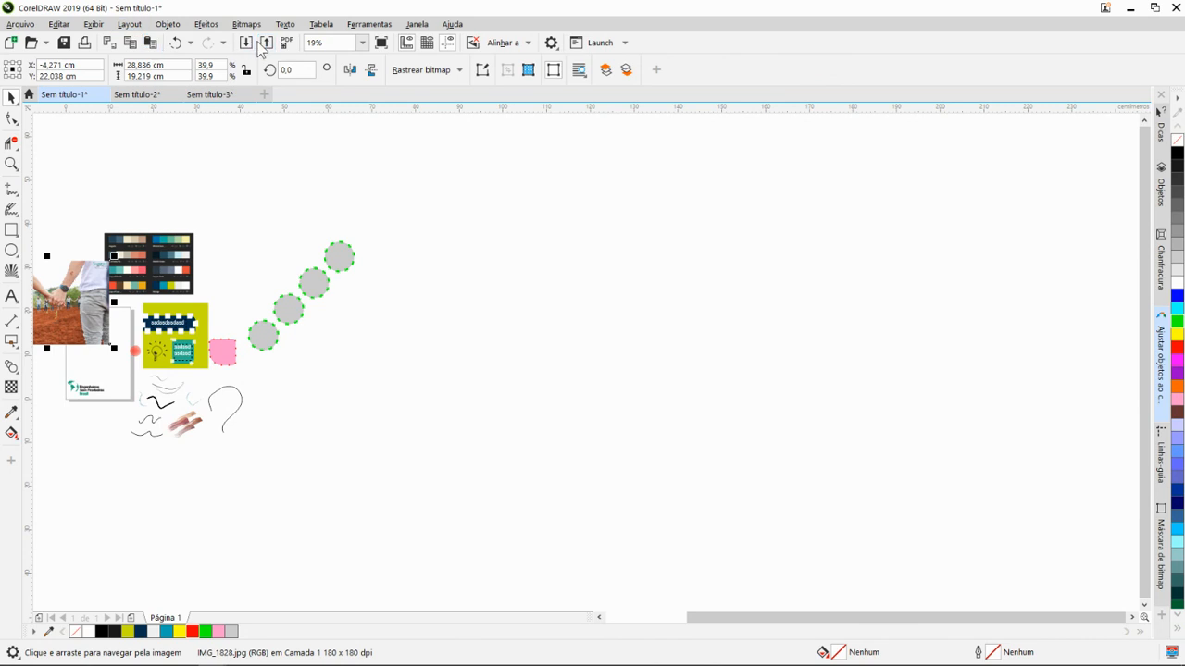
{"action": "left_click", "coordinate": [246, 45]}
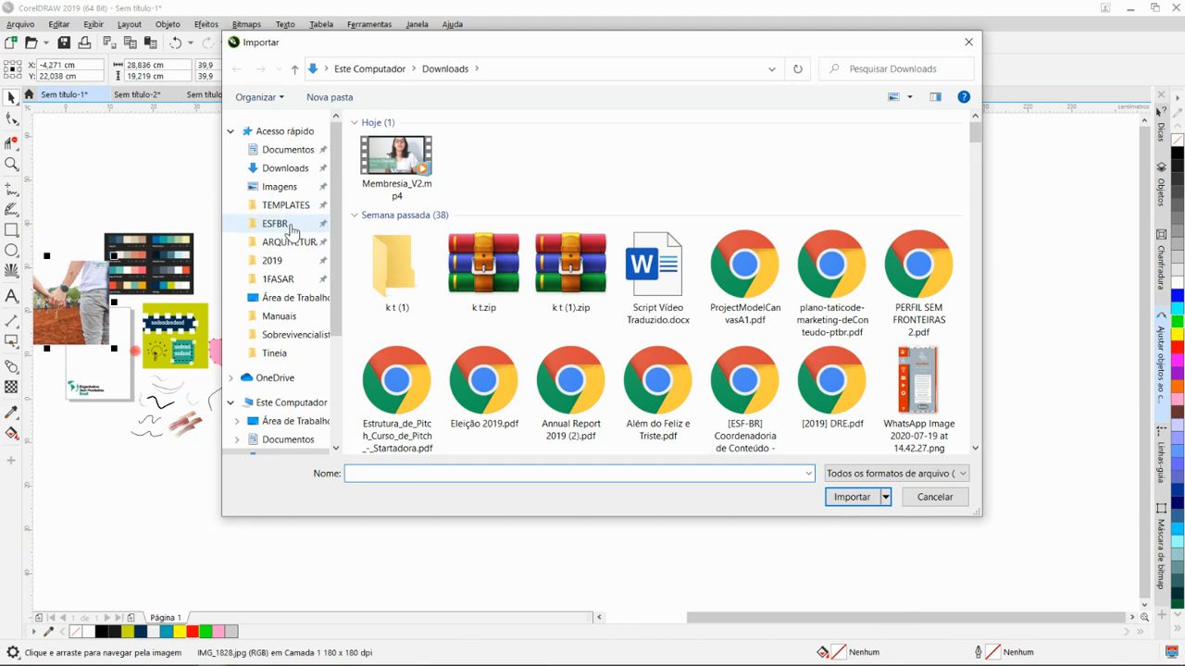
{"action": "left_click", "coordinate": [275, 224]}
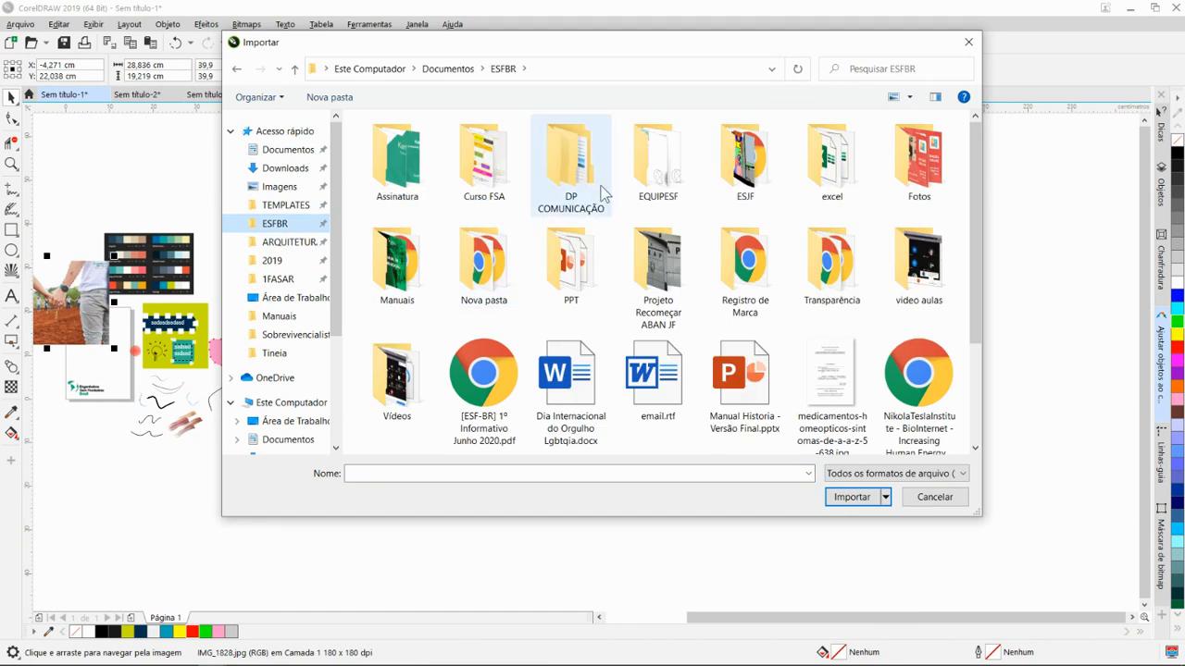
{"action": "double_click", "coordinate": [542, 148]}
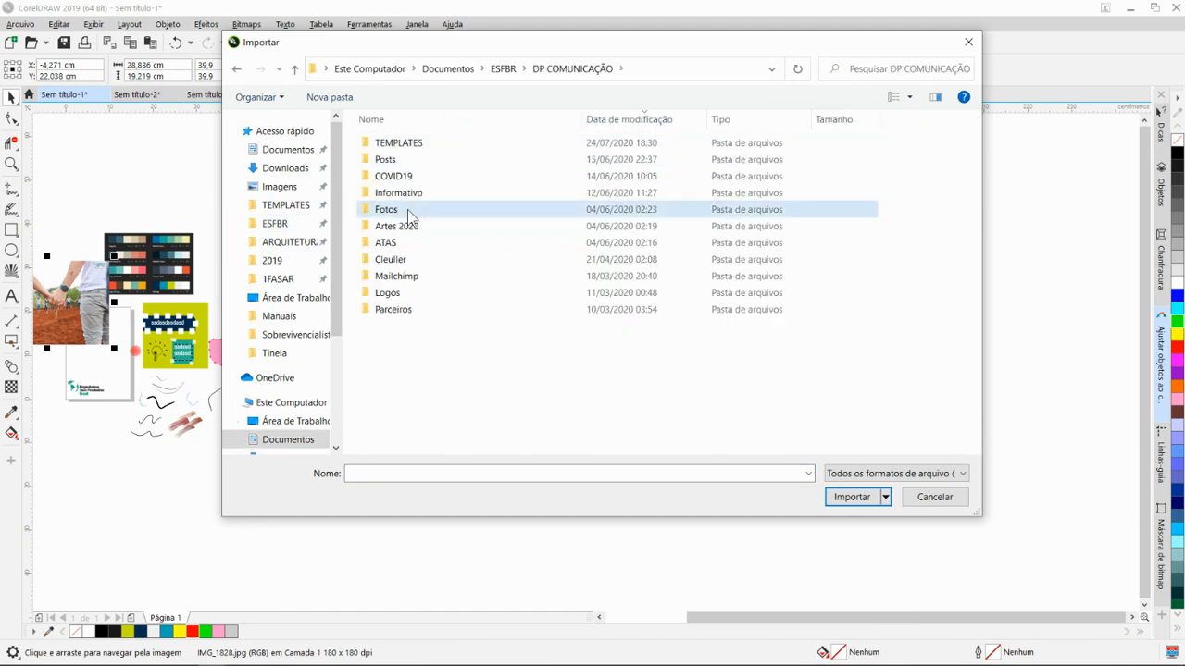
{"action": "double_click", "coordinate": [435, 209]}
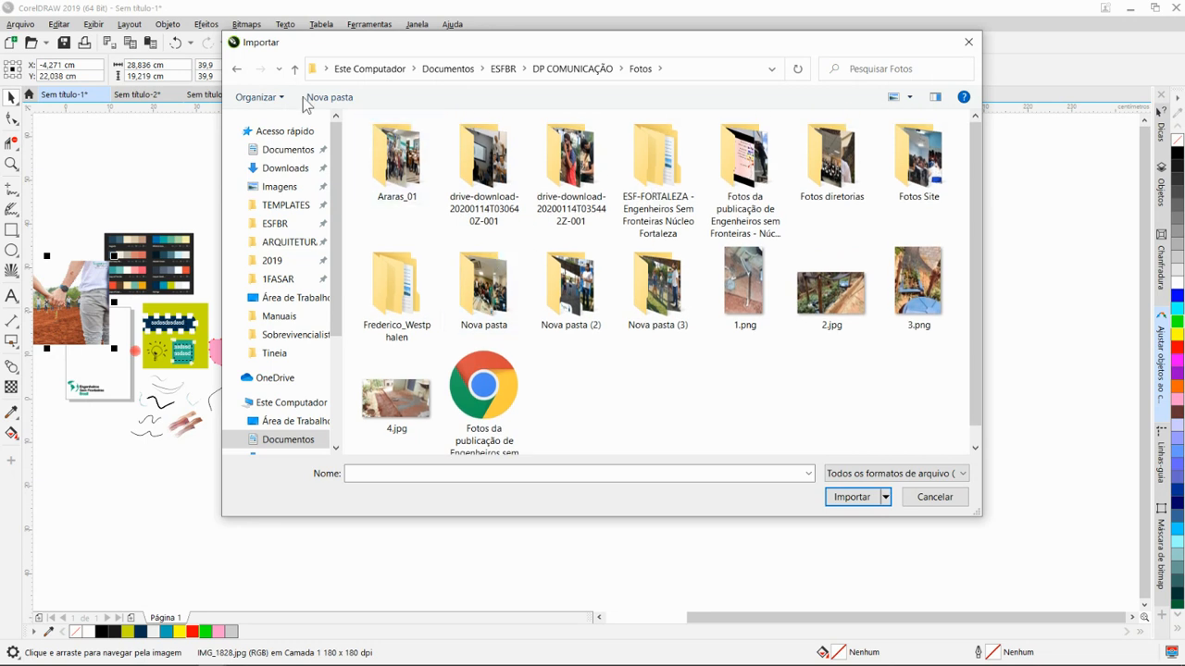
{"action": "left_click", "coordinate": [237, 69]}
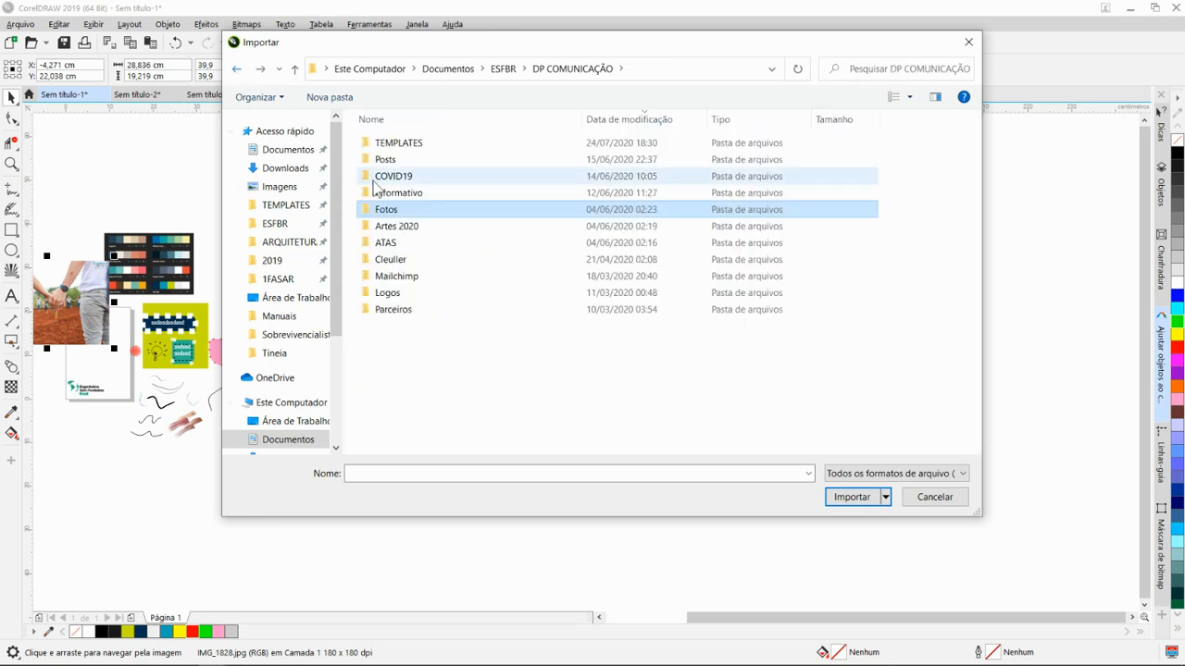
{"action": "double_click", "coordinate": [404, 228]}
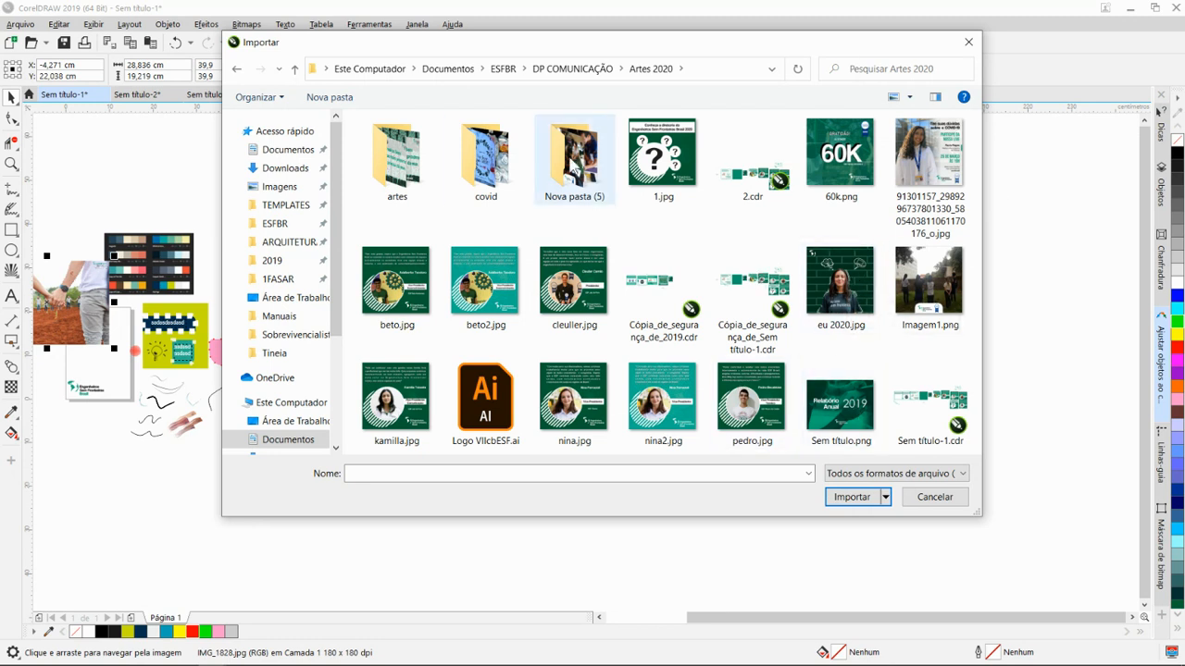
- Import eu 2020.jpg and place it about 41.6 cm wide in the empty area to the right of the four grey circles
{"action": "left_click", "coordinate": [836, 284]}
{"action": "double_click", "coordinate": [836, 284]}
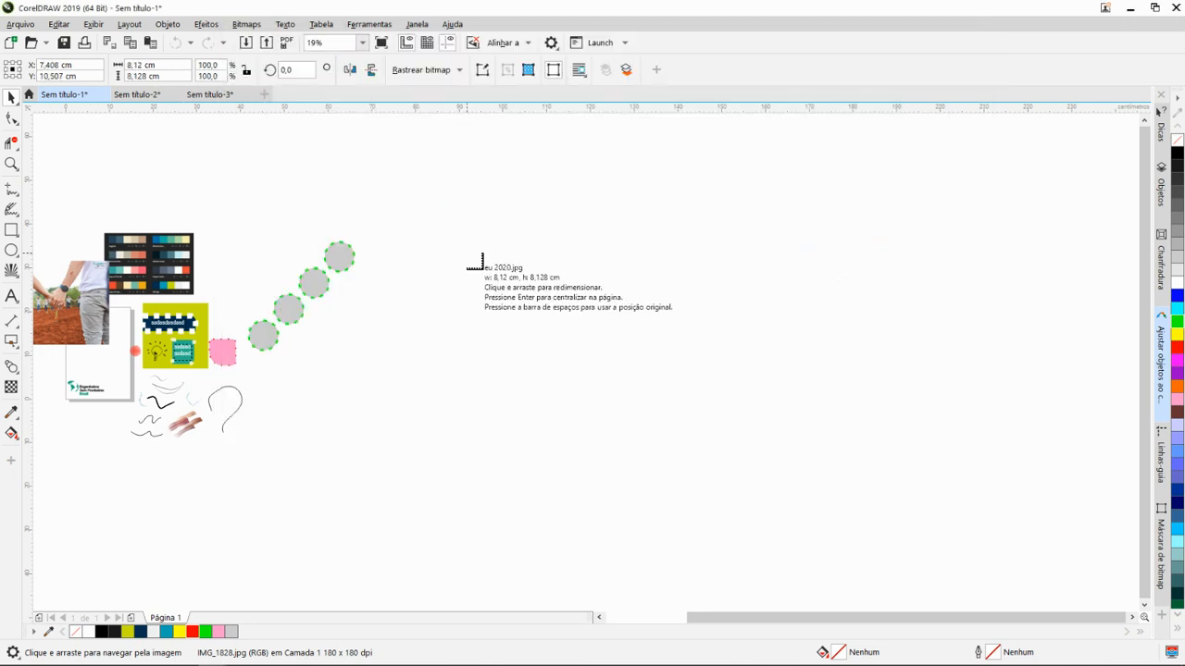
{"action": "left_click", "coordinate": [656, 467]}
- Examine the imported eu 2020.jpg image up close, including its brick background and white line drawings
{"action": "scroll", "coordinate": [589, 371], "scroll_direction": "up", "scroll_amount": 3}
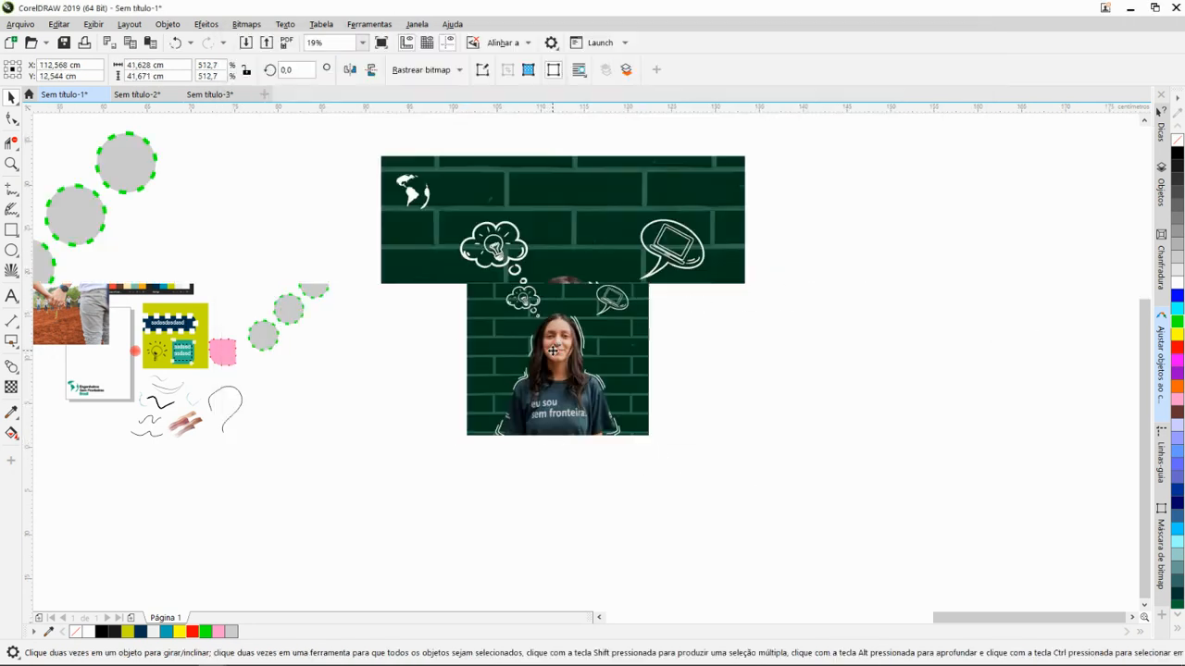
{"action": "scroll", "coordinate": [589, 372], "scroll_direction": "down", "scroll_amount": 1}
{"action": "scroll", "coordinate": [574, 357], "scroll_direction": "up", "scroll_amount": 1}
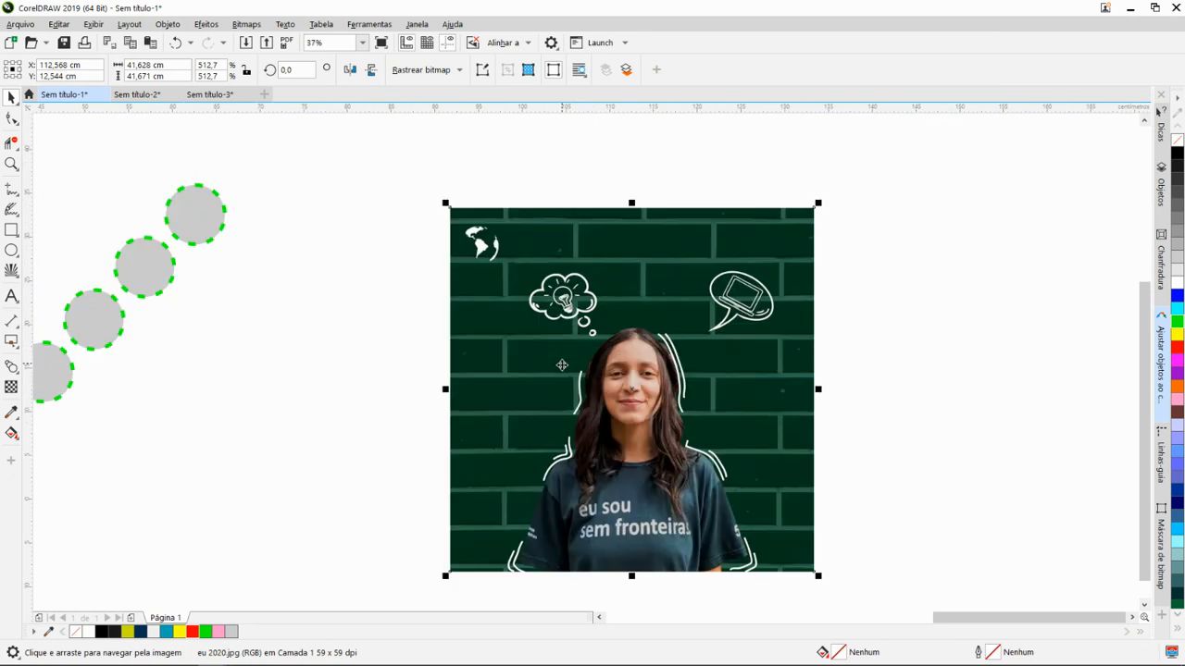
{"action": "scroll", "coordinate": [562, 376], "scroll_direction": "down", "scroll_amount": 1}
{"action": "scroll", "coordinate": [548, 392], "scroll_direction": "up", "scroll_amount": 1}
{"action": "left_click_drag", "start_coordinate": [583, 412], "coordinate": [615, 394]}
{"action": "scroll", "coordinate": [621, 404], "scroll_direction": "down", "scroll_amount": 1}
{"action": "scroll", "coordinate": [586, 385], "scroll_direction": "up", "scroll_amount": 1}
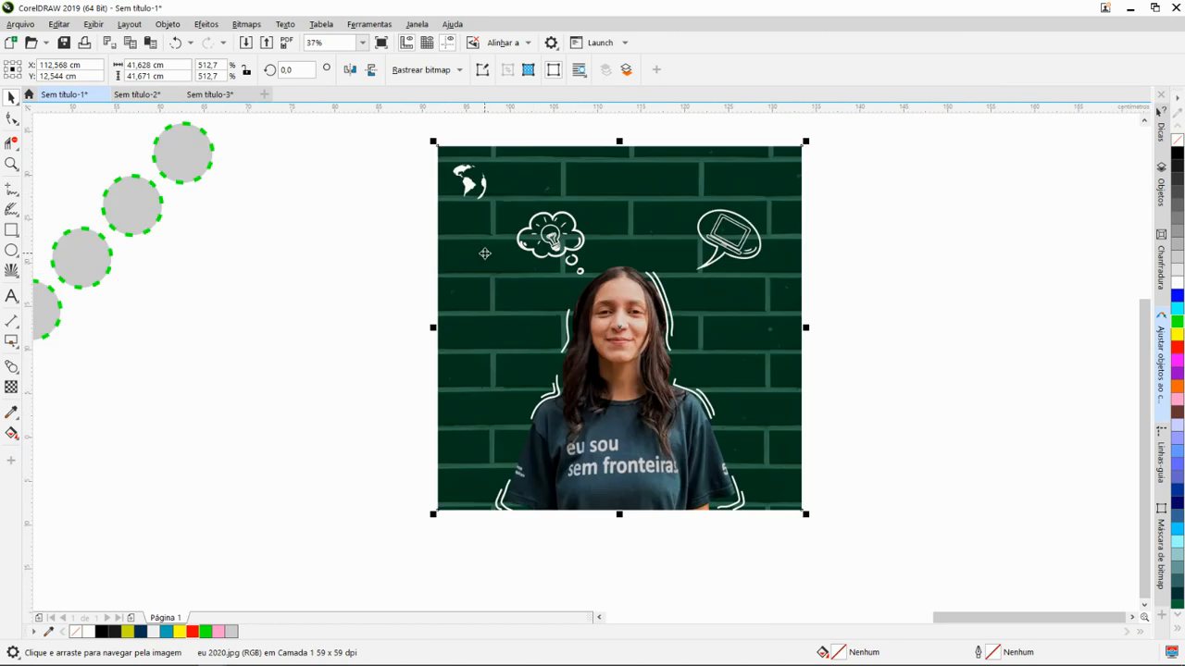
{"action": "scroll", "coordinate": [484, 299], "scroll_direction": "down", "scroll_amount": 1}
{"action": "left_click_drag", "start_coordinate": [482, 311], "coordinate": [520, 331]}
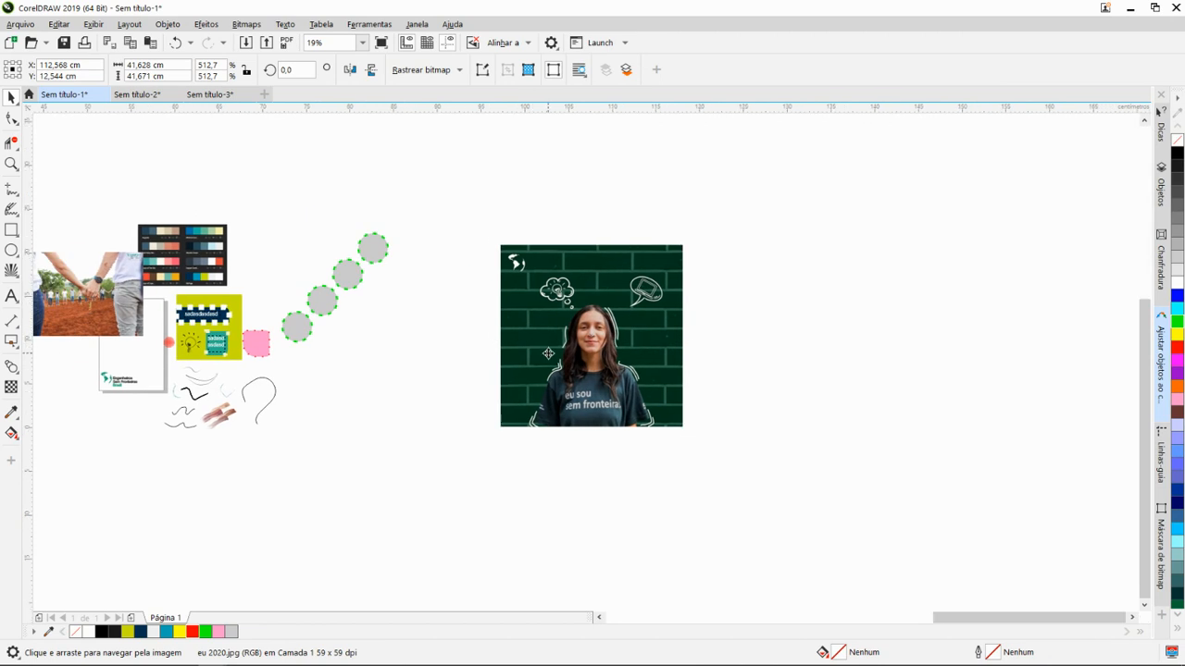
{"action": "scroll", "coordinate": [548, 354], "scroll_direction": "up", "scroll_amount": 1}
{"action": "left_click_drag", "start_coordinate": [593, 302], "coordinate": [497, 338]}
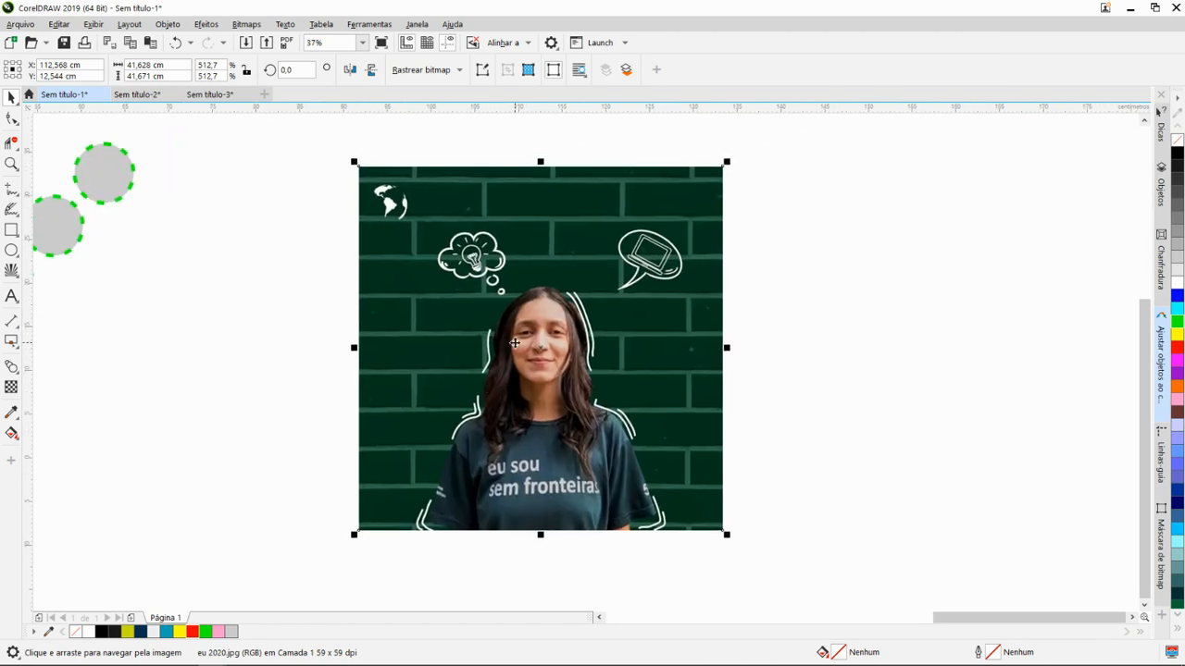
- Select the imported image and display the Bitmap Mask (Máscara de bitmap) settings
{"action": "left_click", "coordinate": [582, 285]}
{"action": "left_click", "coordinate": [785, 345]}
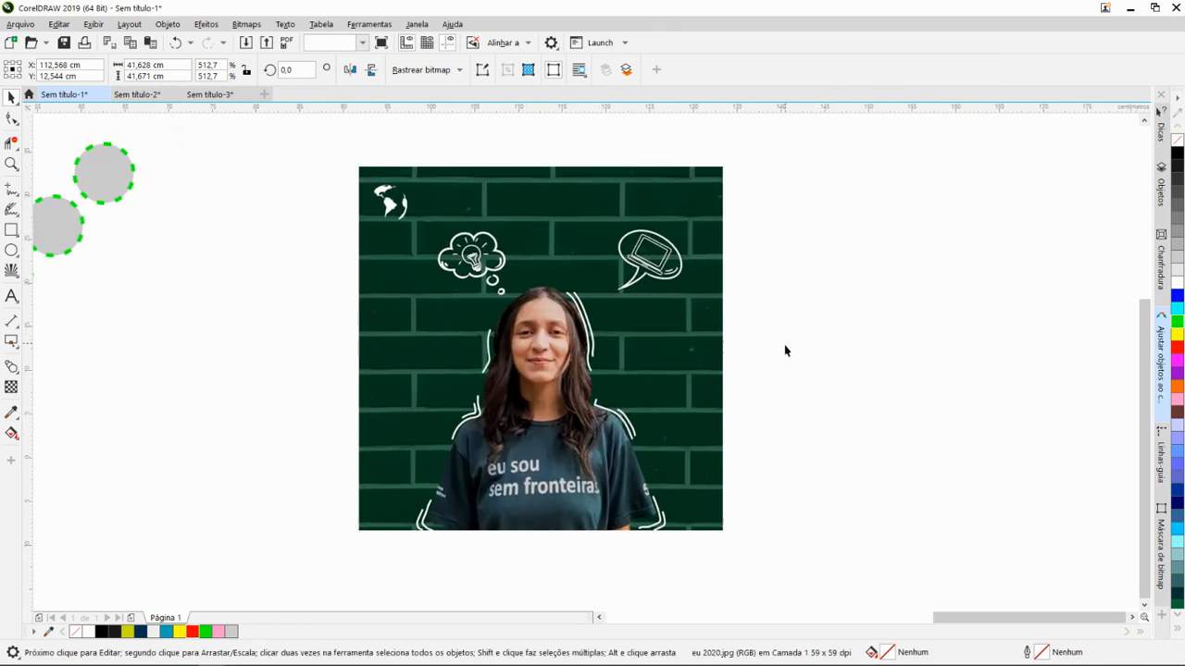
{"action": "left_click", "coordinate": [627, 278]}
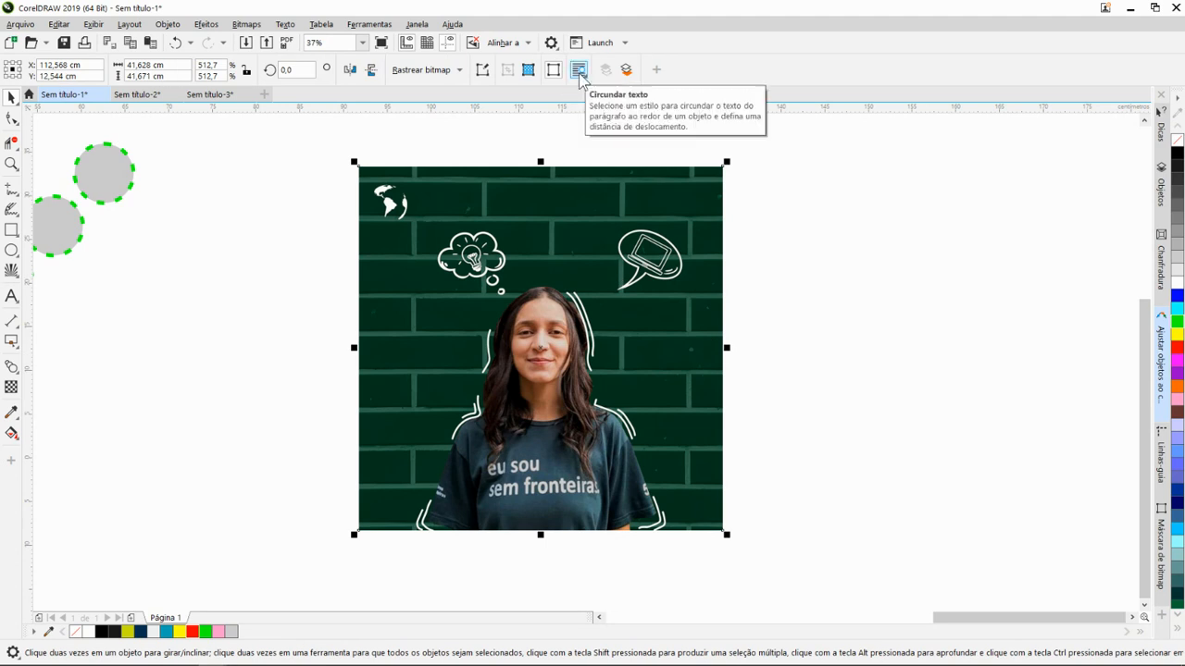
{"action": "left_click", "coordinate": [246, 24]}
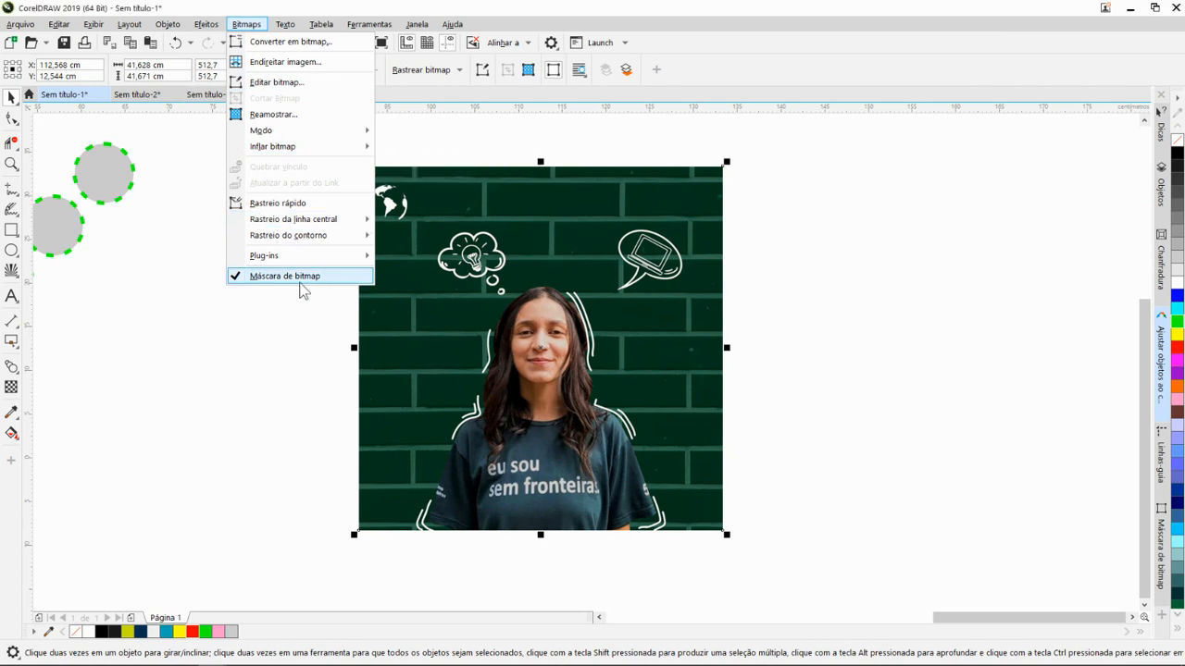
{"action": "left_click", "coordinate": [297, 279]}
{"action": "left_click", "coordinate": [247, 24]}
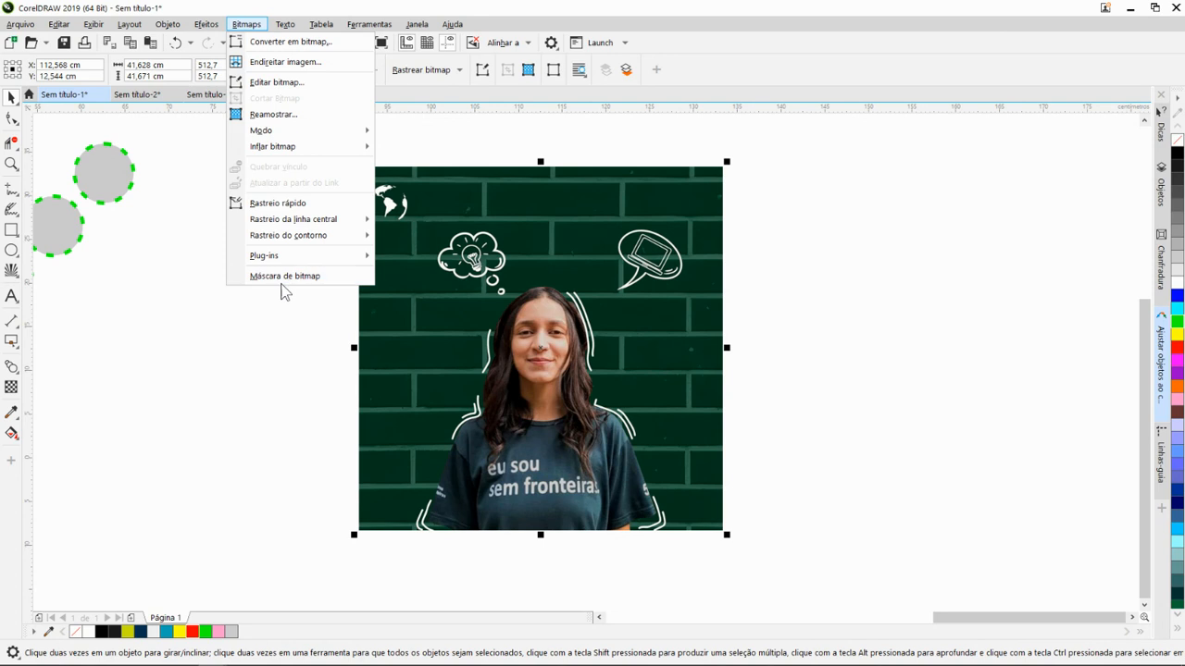
{"action": "left_click", "coordinate": [282, 277]}
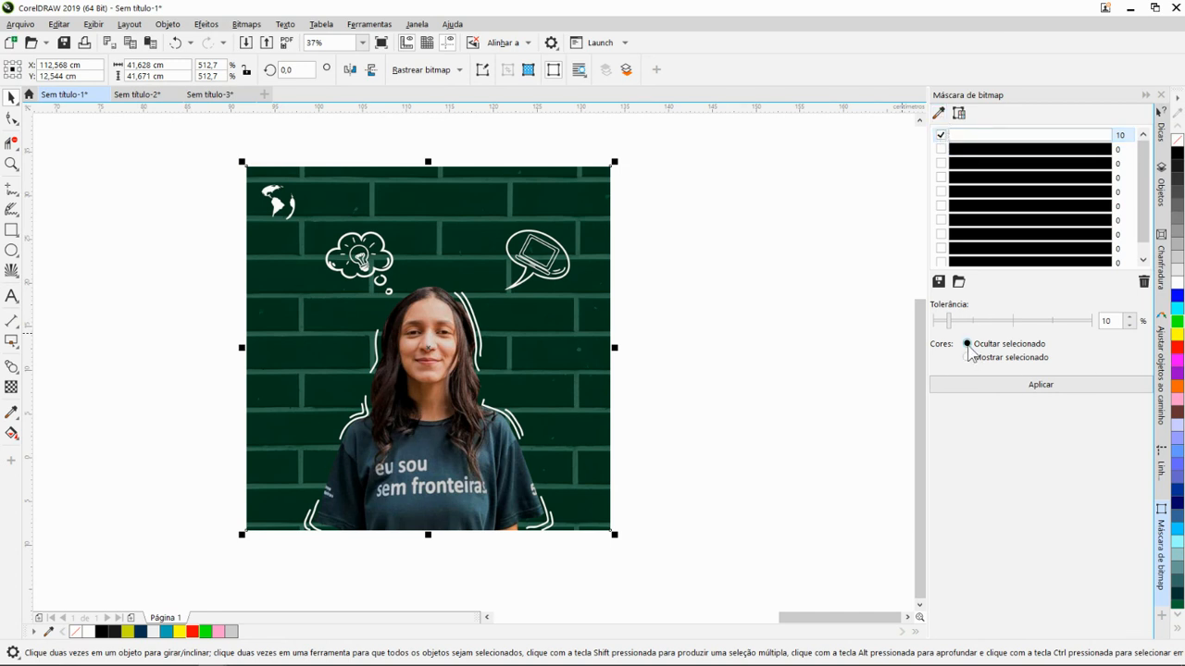
- Sample two dark greens and the lighter mortar green from the brick background into the first three mask colour slots
{"action": "left_click", "coordinate": [938, 114]}
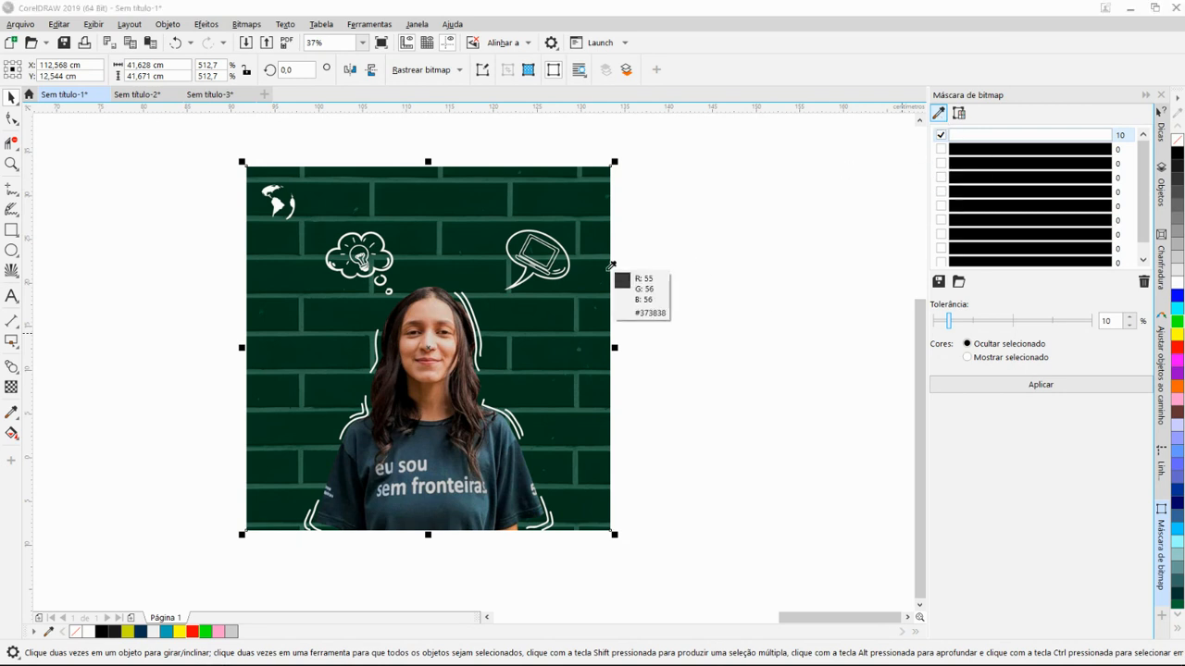
{"action": "left_click", "coordinate": [591, 313]}
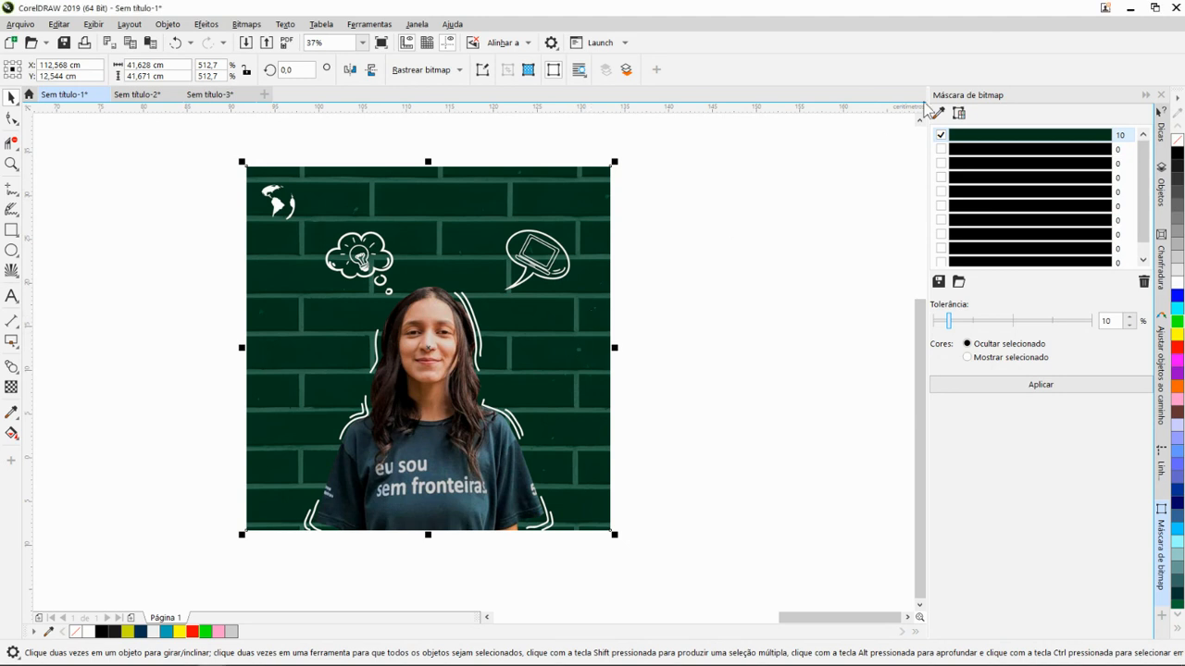
{"action": "left_click", "coordinate": [942, 150]}
{"action": "left_click", "coordinate": [939, 114]}
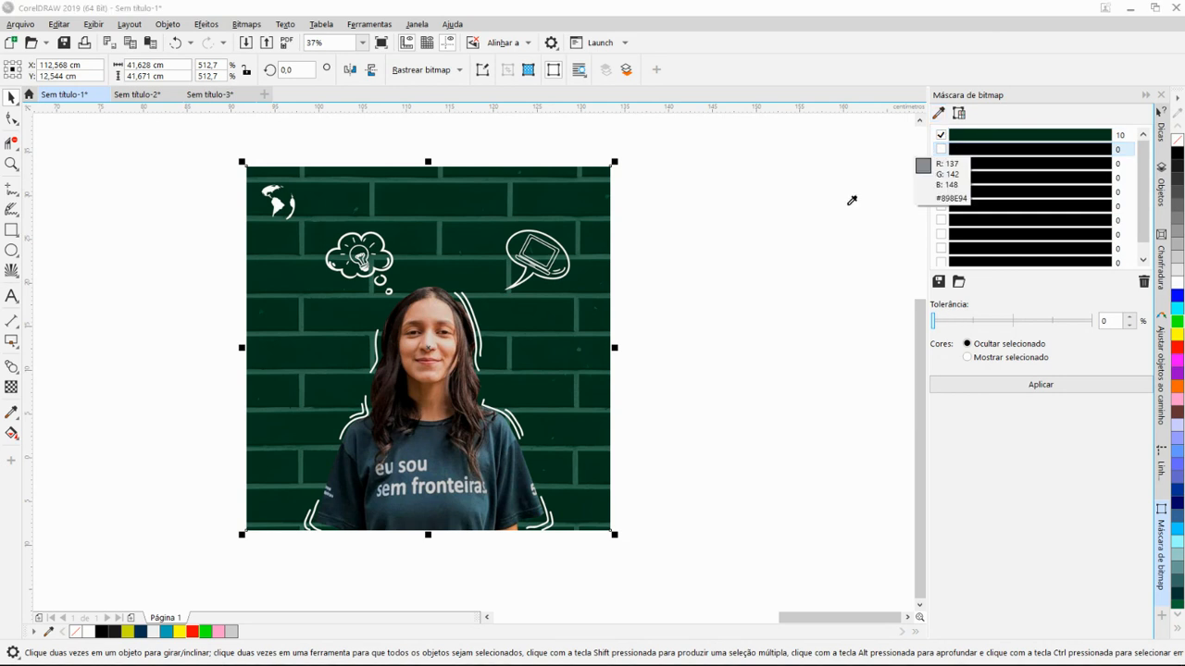
{"action": "left_click", "coordinate": [579, 320]}
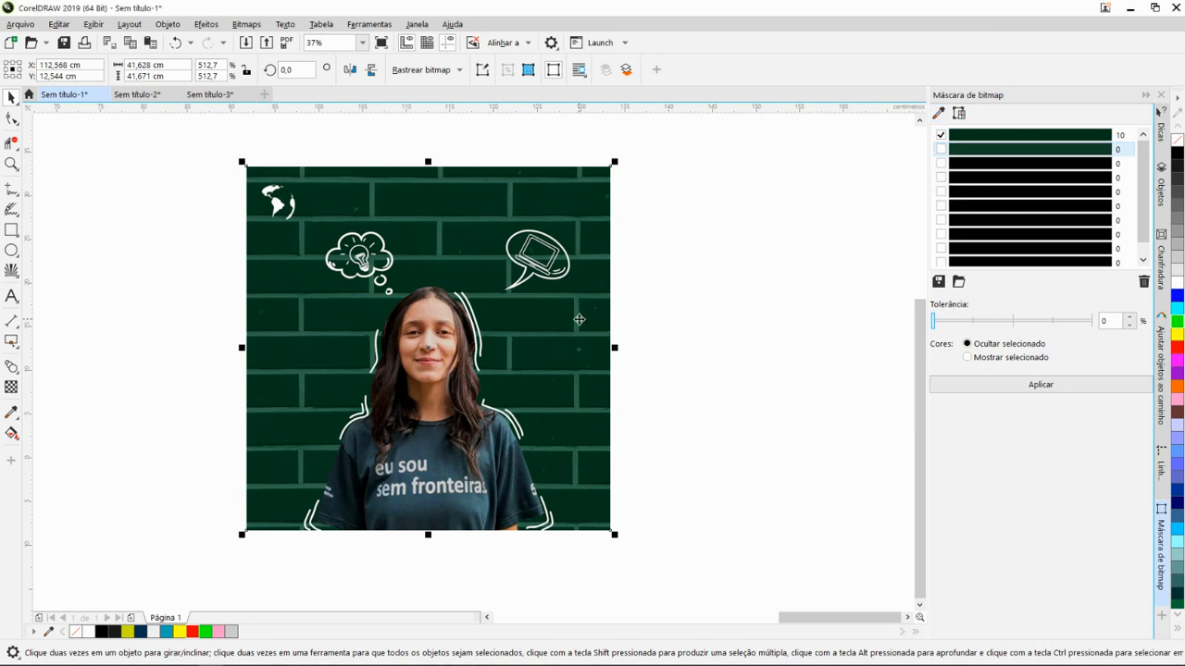
{"action": "left_click", "coordinate": [944, 164]}
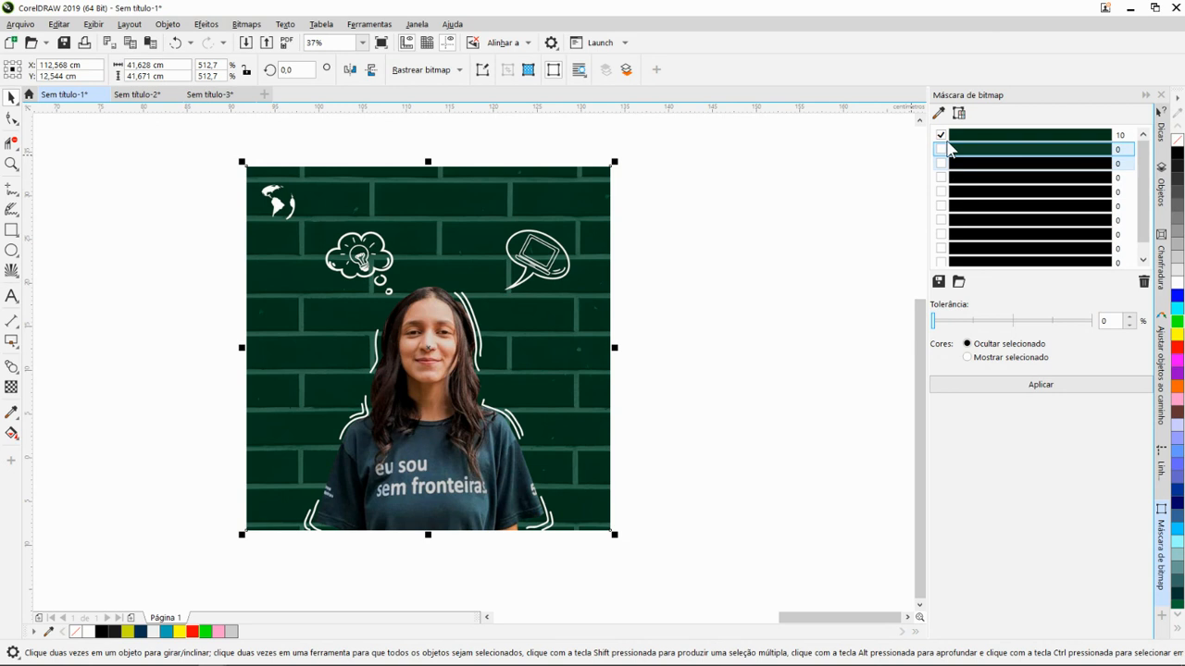
{"action": "left_click", "coordinate": [939, 113]}
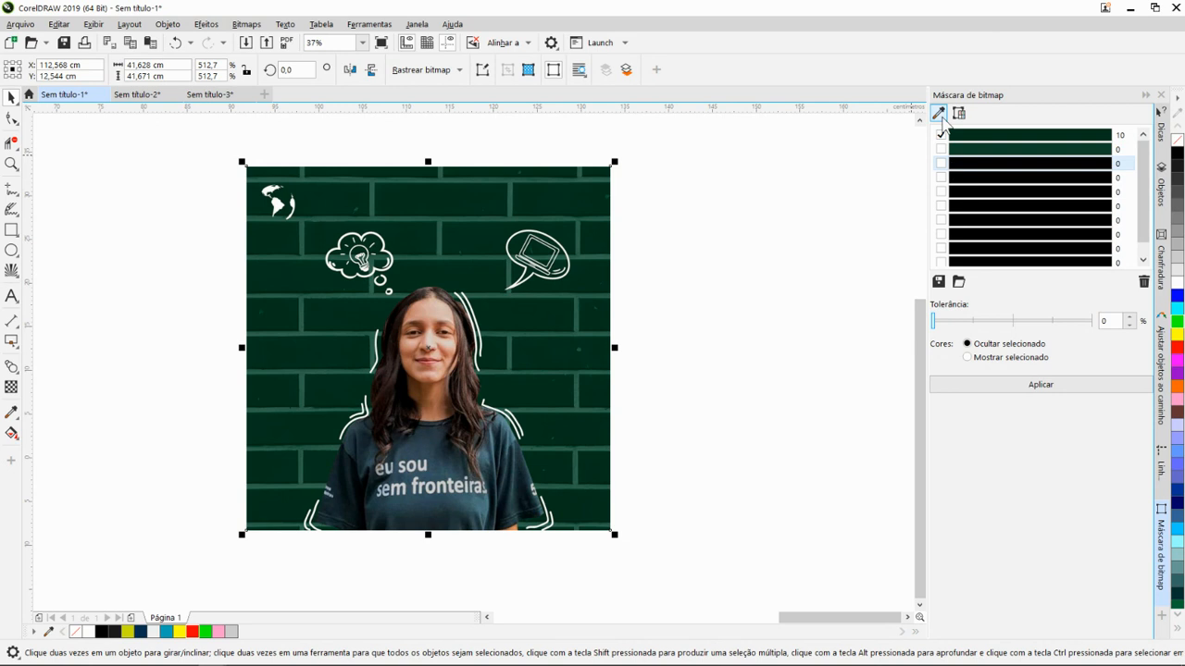
{"action": "left_click", "coordinate": [513, 355]}
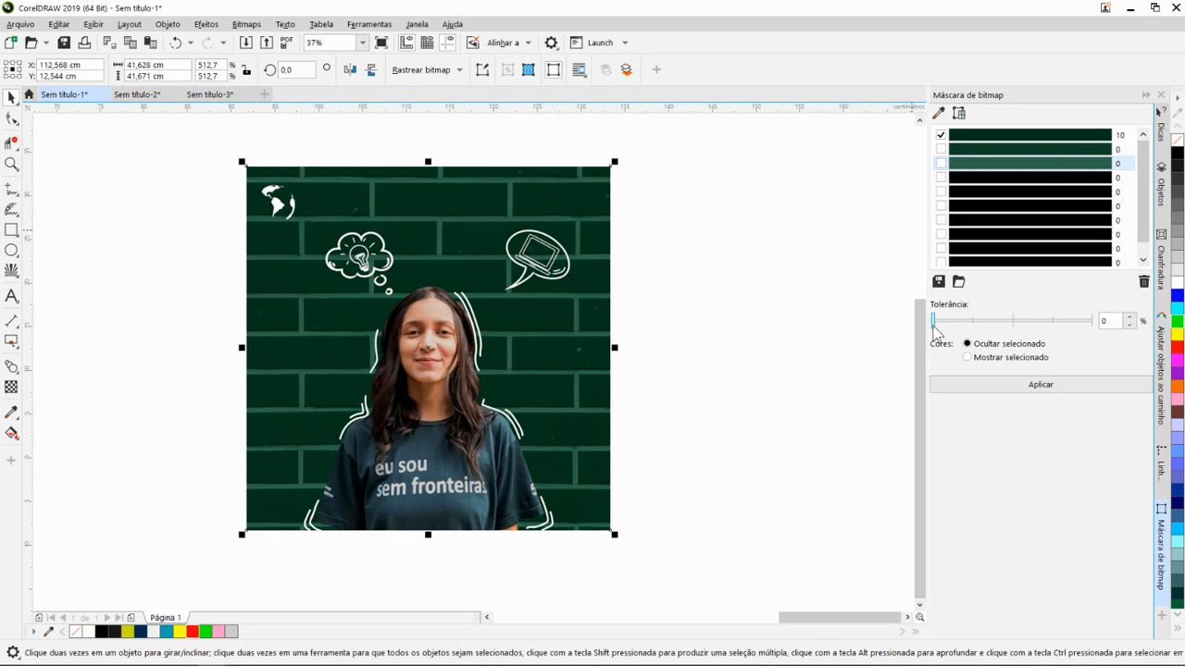
- Set the tolerance of the third mask colour to 12% and enable the second and third colours
{"action": "left_click_drag", "start_coordinate": [933, 326], "coordinate": [951, 329]}
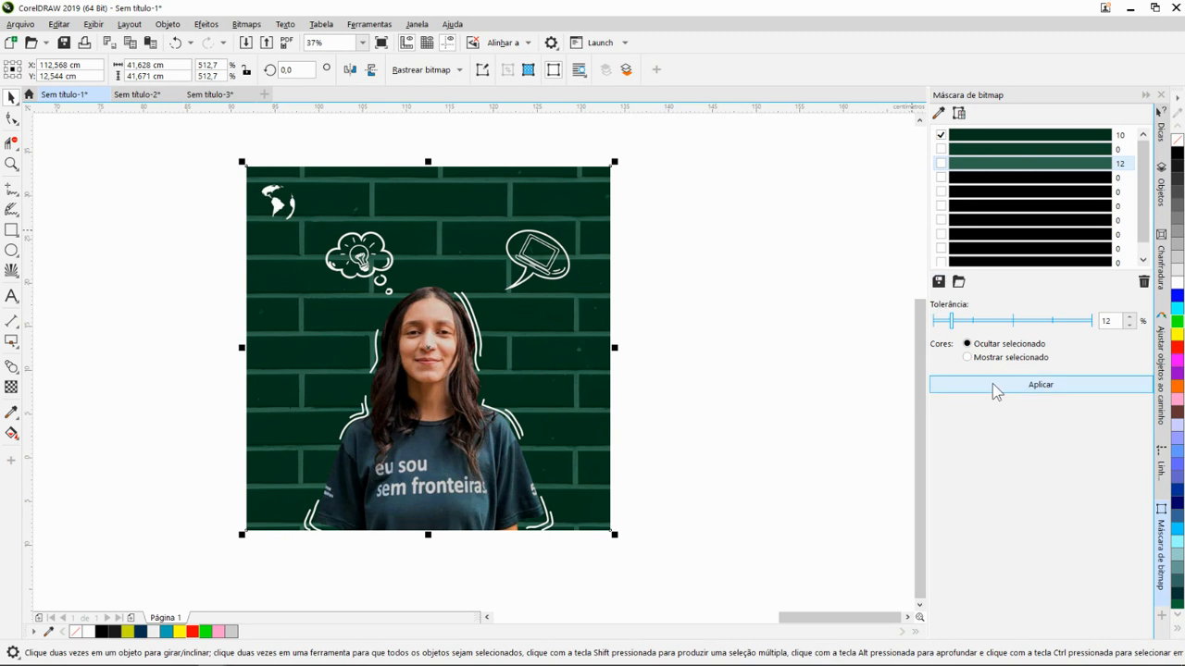
{"action": "left_click", "coordinate": [940, 150]}
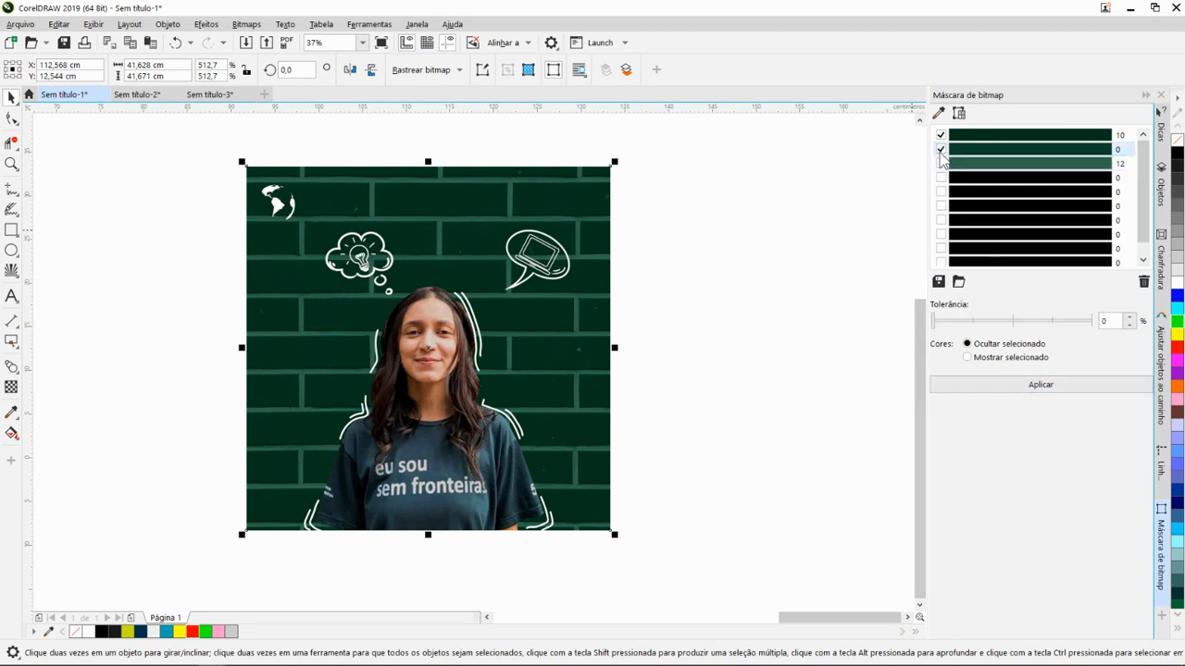
{"action": "left_click", "coordinate": [942, 164]}
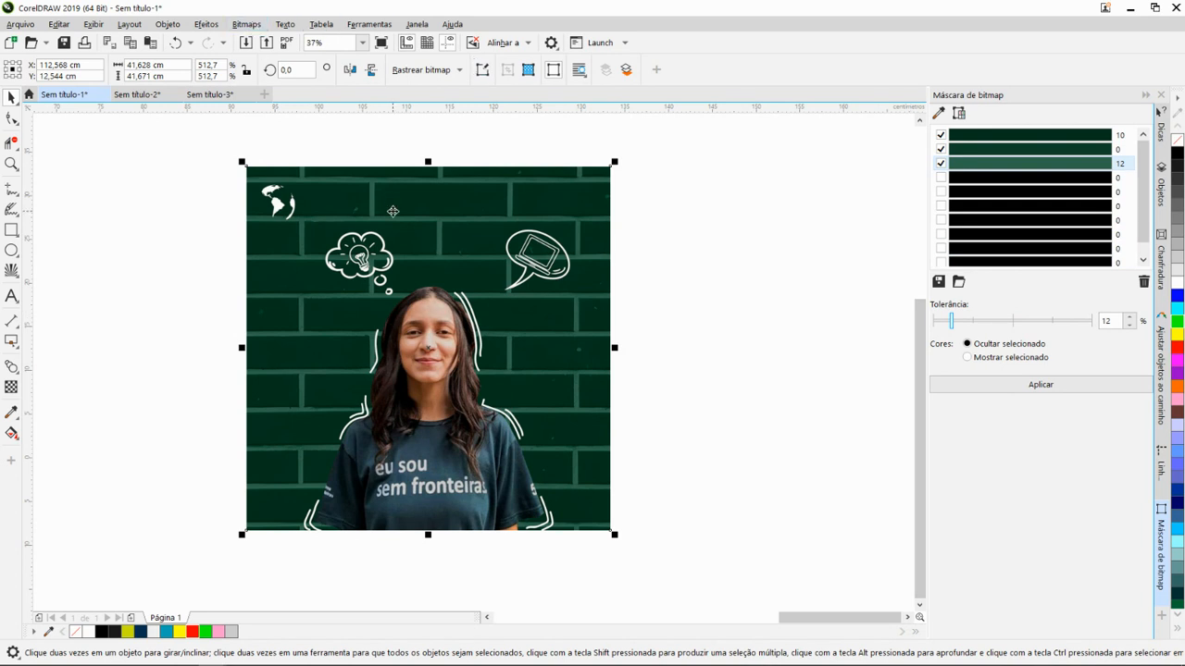
{"action": "left_click", "coordinate": [246, 25]}
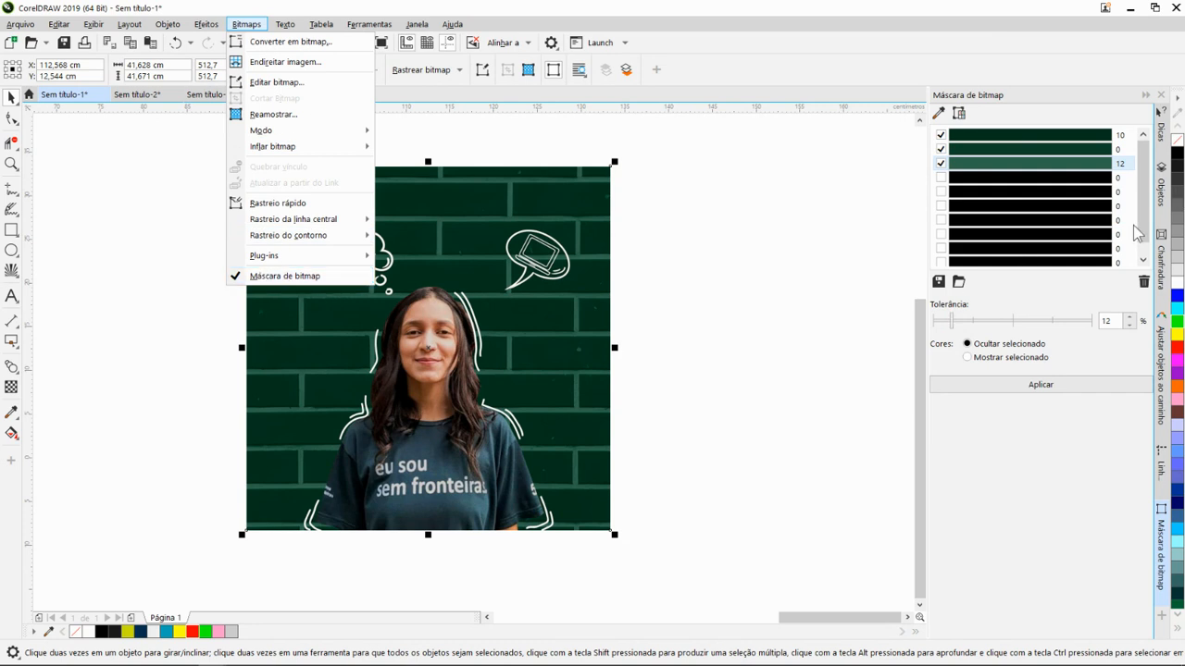
{"action": "left_click", "coordinate": [1032, 458]}
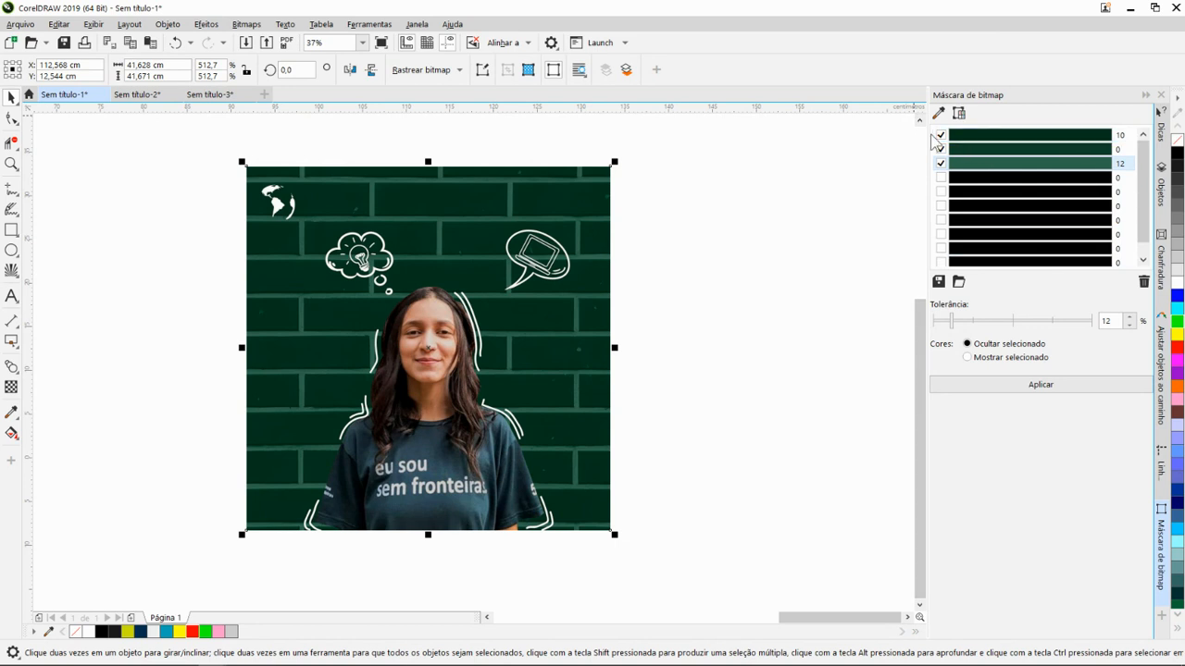
- Apply the bitmap mask to hide the selected greens and examine the remaining brick outlines
{"action": "left_click", "coordinate": [972, 135]}
{"action": "left_click", "coordinate": [1014, 392]}
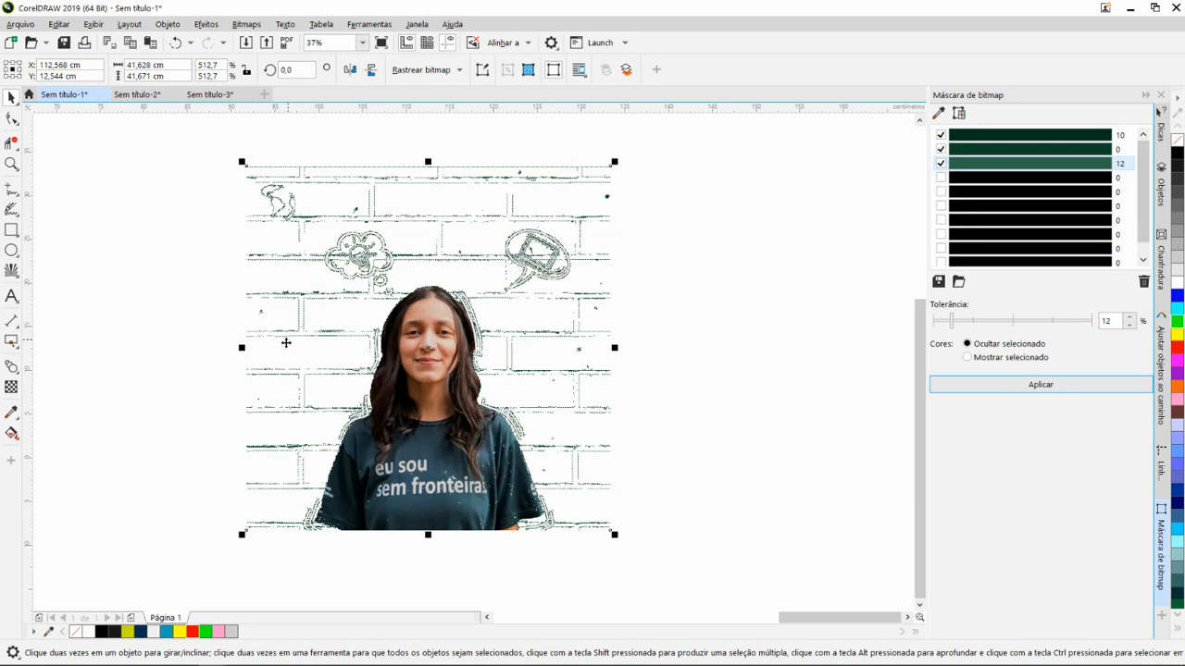
{"action": "scroll", "coordinate": [286, 343], "scroll_direction": "up", "scroll_amount": 8}
{"action": "scroll", "coordinate": [362, 333], "scroll_direction": "down", "scroll_amount": 3}
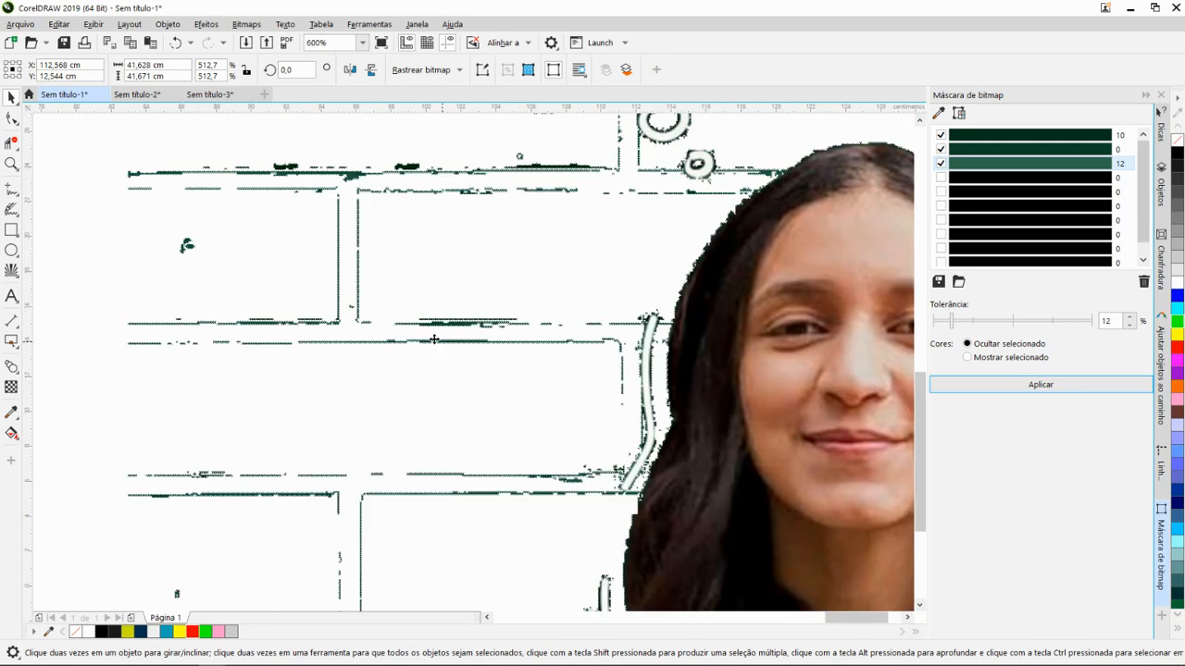
{"action": "scroll", "coordinate": [433, 340], "scroll_direction": "down", "scroll_amount": 7}
{"action": "scroll", "coordinate": [416, 328], "scroll_direction": "up", "scroll_amount": 2}
{"action": "scroll", "coordinate": [481, 328], "scroll_direction": "down", "scroll_amount": 2}
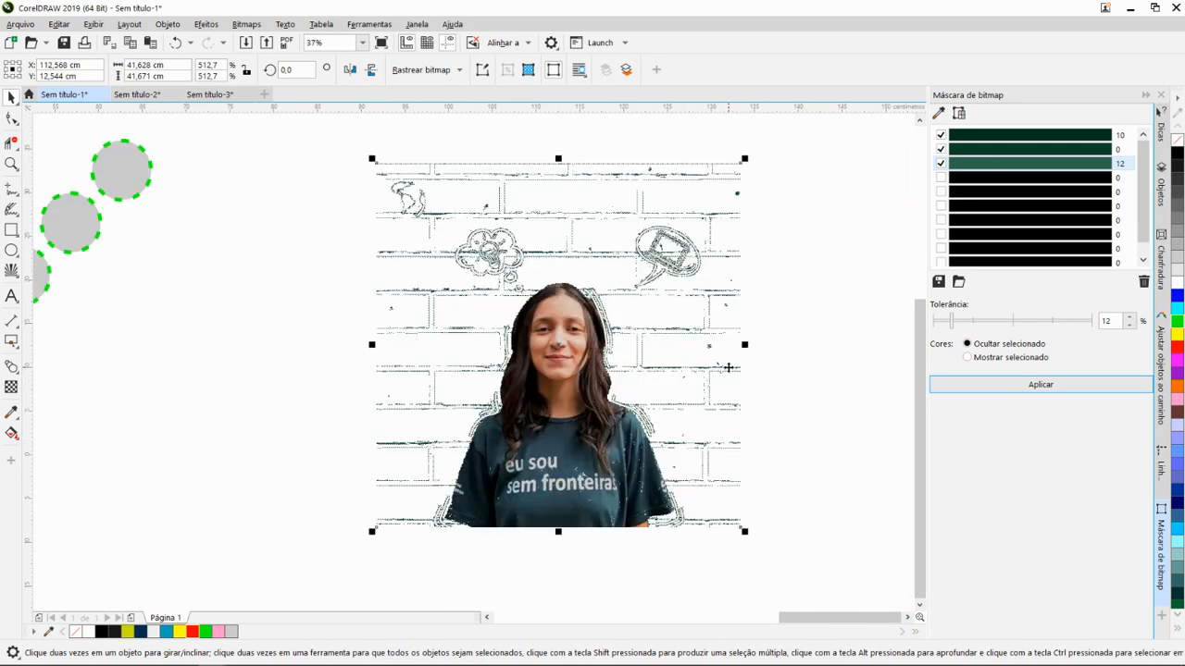
- Sample a leftover dark green from the outlines near the laptop drawing into the fourth mask colour slot
{"action": "scroll", "coordinate": [693, 253], "scroll_direction": "up", "scroll_amount": 4}
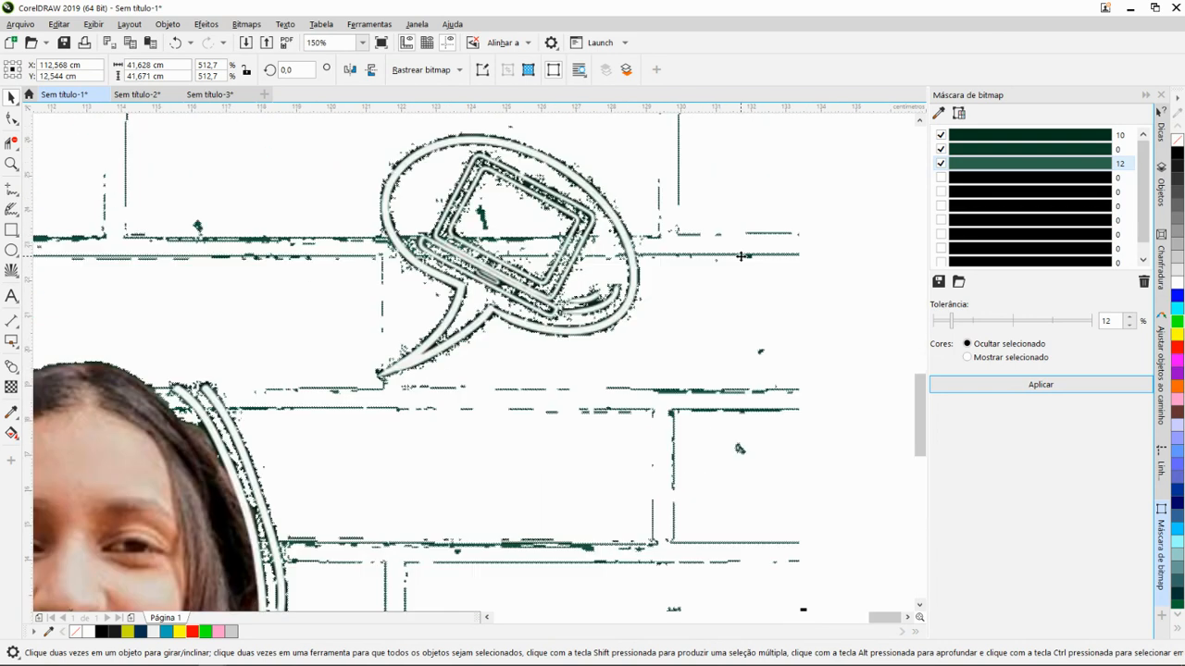
{"action": "left_click", "coordinate": [962, 176]}
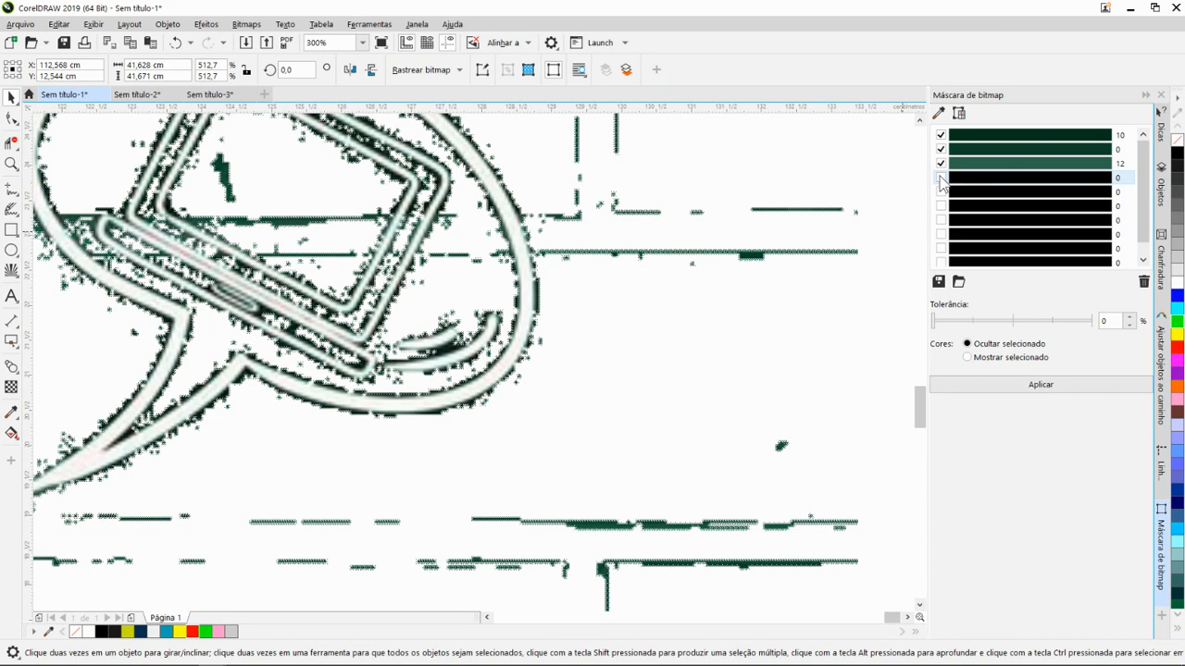
{"action": "left_click", "coordinate": [938, 113]}
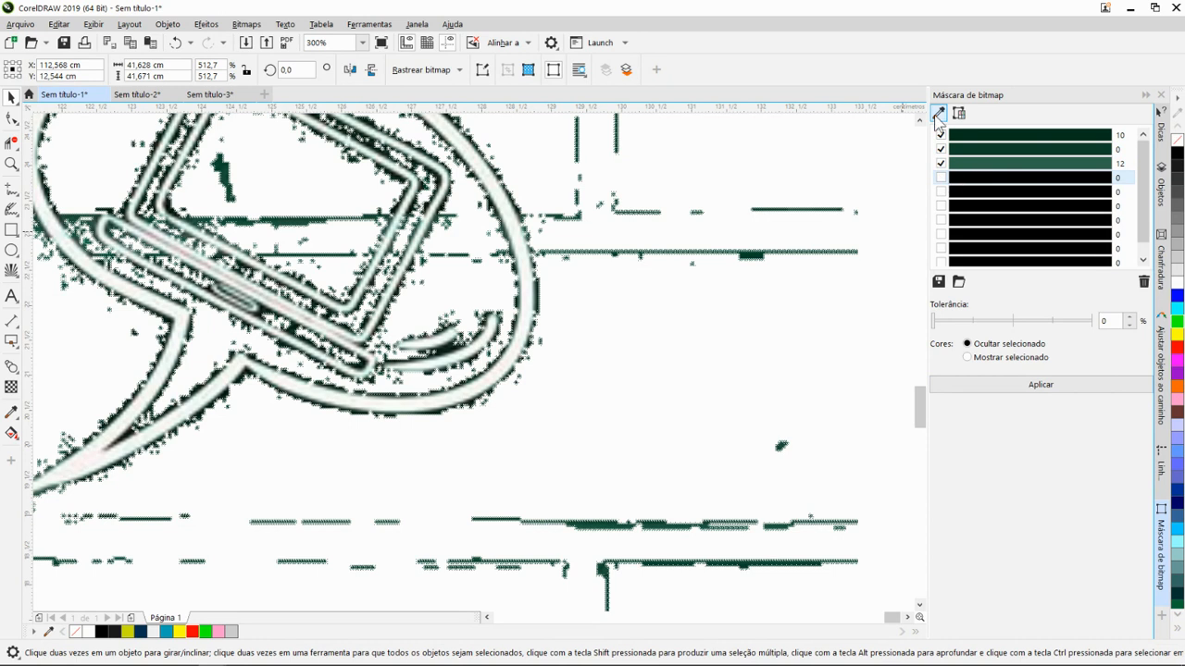
{"action": "left_click", "coordinate": [782, 209]}
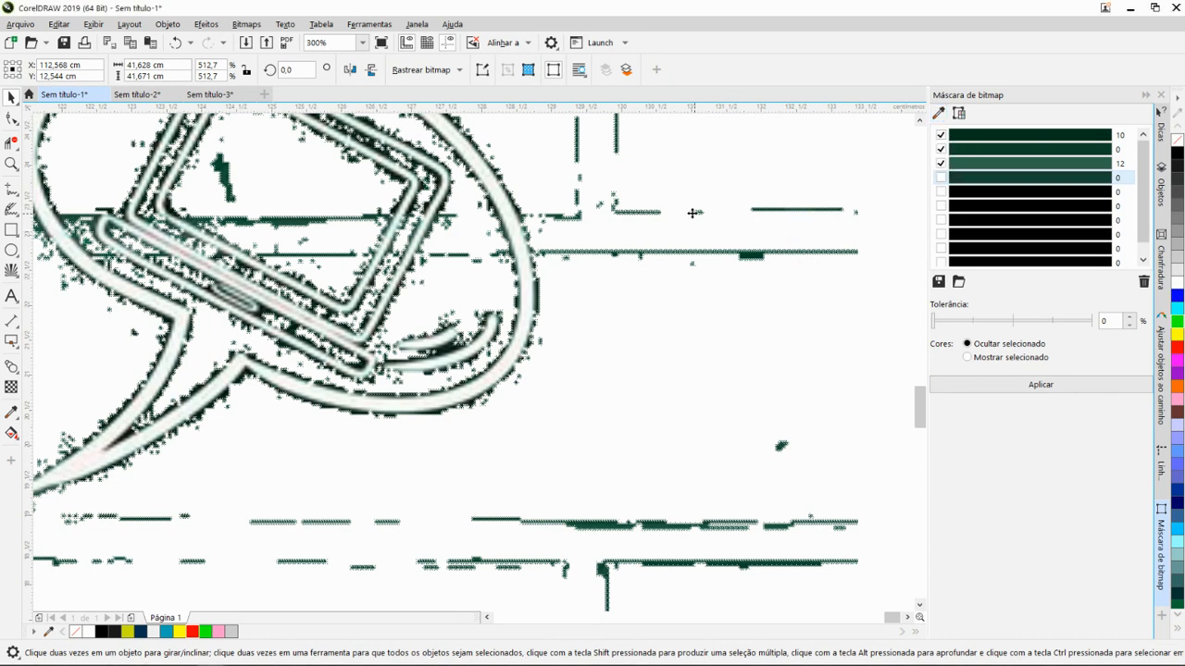
{"action": "left_click", "coordinate": [937, 113]}
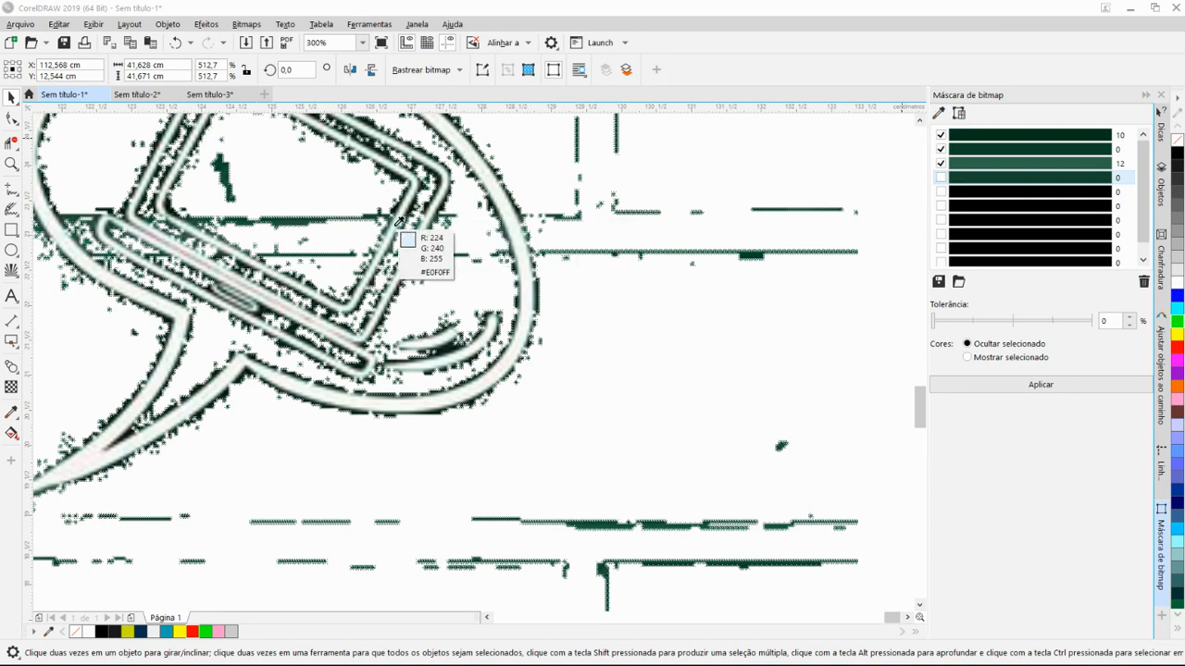
{"action": "scroll", "coordinate": [408, 210], "scroll_direction": "down", "scroll_amount": 5}
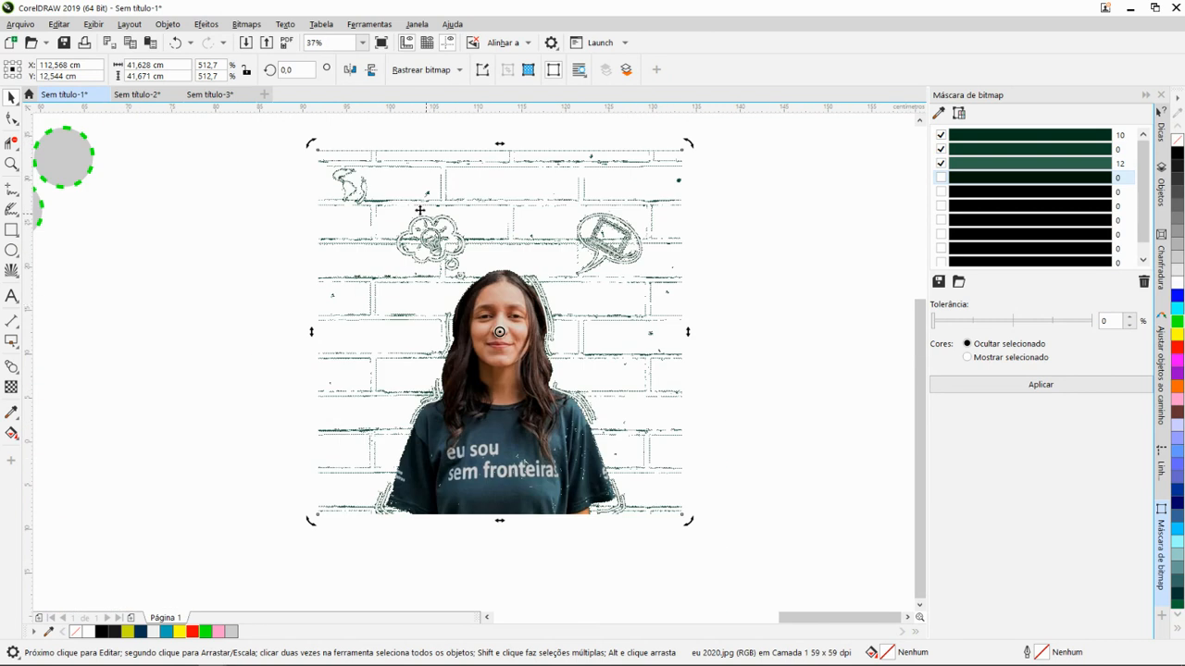
- Reapply the mask with the fourth and fifth colours enabled and the fifth colour's tolerance set to 3%
{"action": "left_click", "coordinate": [942, 178]}
{"action": "left_click", "coordinate": [941, 191]}
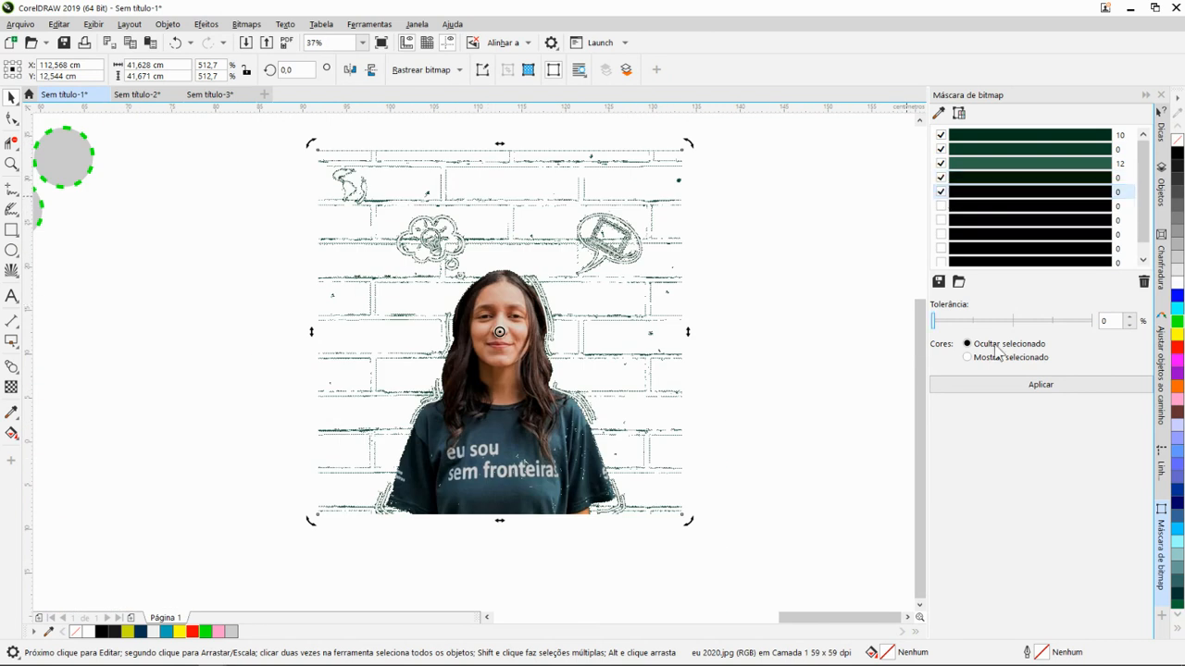
{"action": "left_click", "coordinate": [941, 321]}
{"action": "left_click_drag", "start_coordinate": [942, 324], "coordinate": [939, 324]}
{"action": "left_click", "coordinate": [979, 391]}
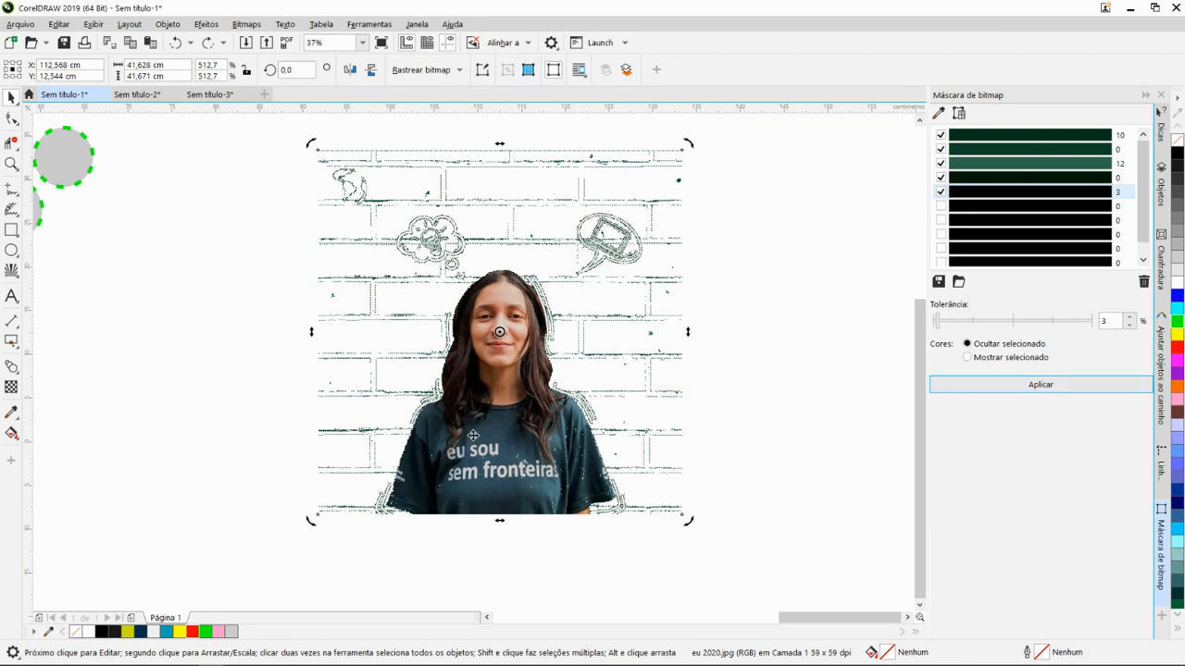
{"action": "scroll", "coordinate": [547, 474], "scroll_direction": "up", "scroll_amount": 5}
{"action": "scroll", "coordinate": [611, 334], "scroll_direction": "down", "scroll_amount": 3}
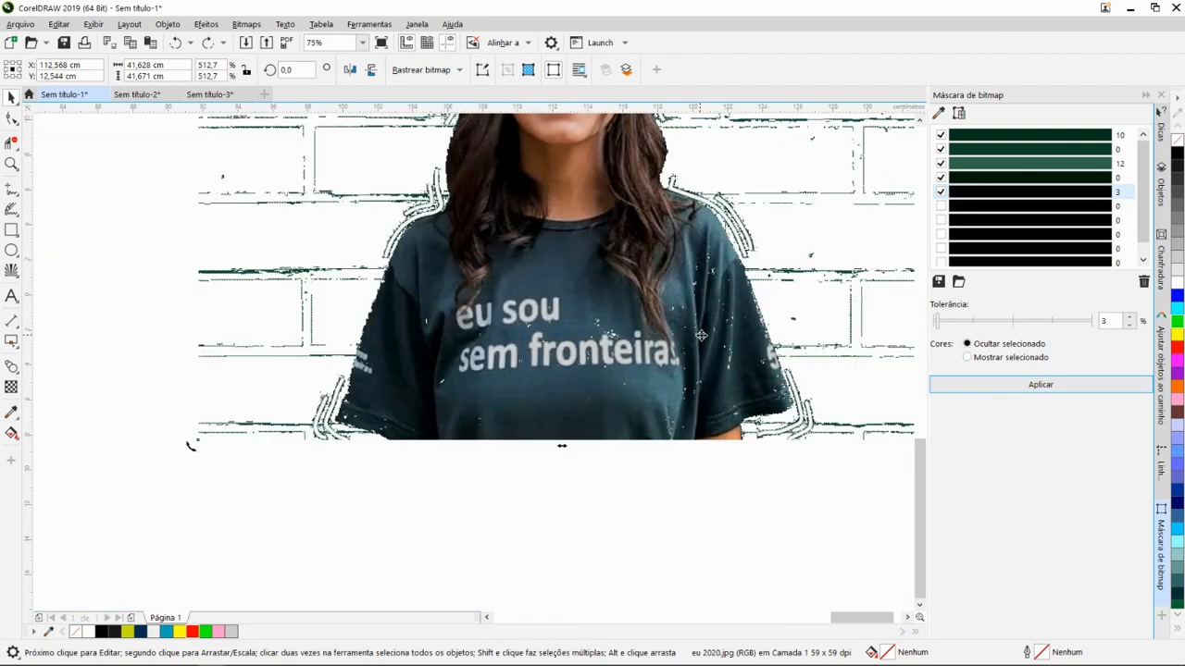
- Undo the bitmap mask on the brick wall image and examine its background and white drawings up close
{"action": "scroll", "coordinate": [592, 257], "scroll_direction": "down", "scroll_amount": 2}
{"action": "left_click_drag", "start_coordinate": [571, 177], "coordinate": [620, 286]}
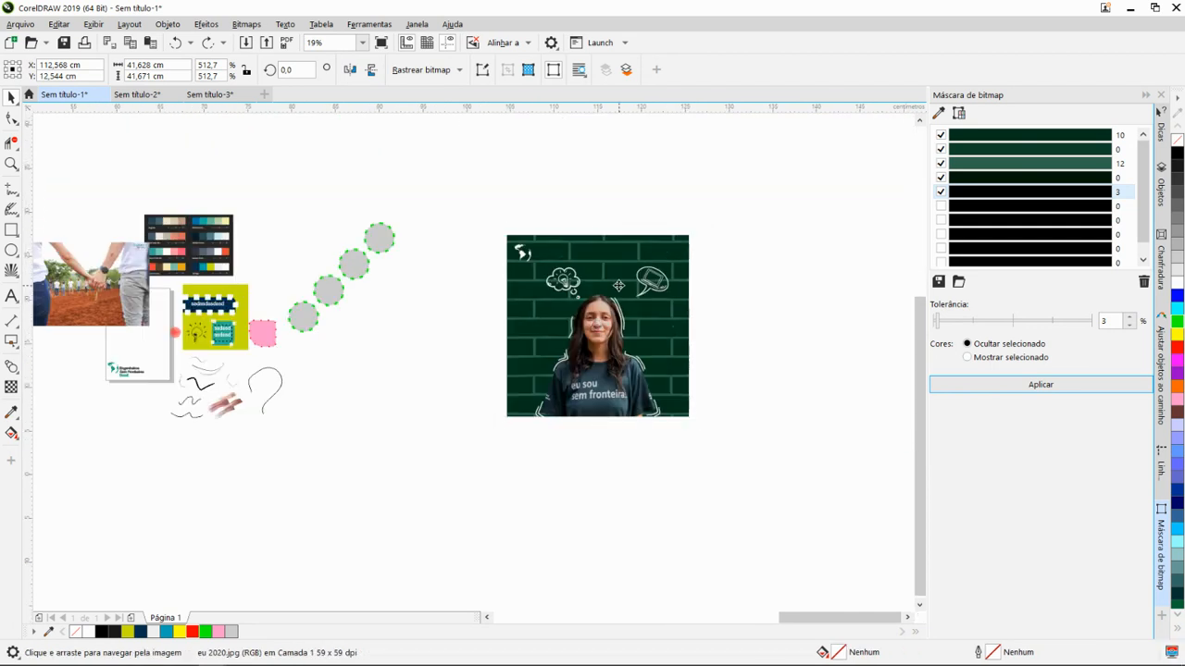
{"action": "scroll", "coordinate": [621, 285], "scroll_direction": "up", "scroll_amount": 1}
{"action": "scroll", "coordinate": [620, 280], "scroll_direction": "up", "scroll_amount": 2}
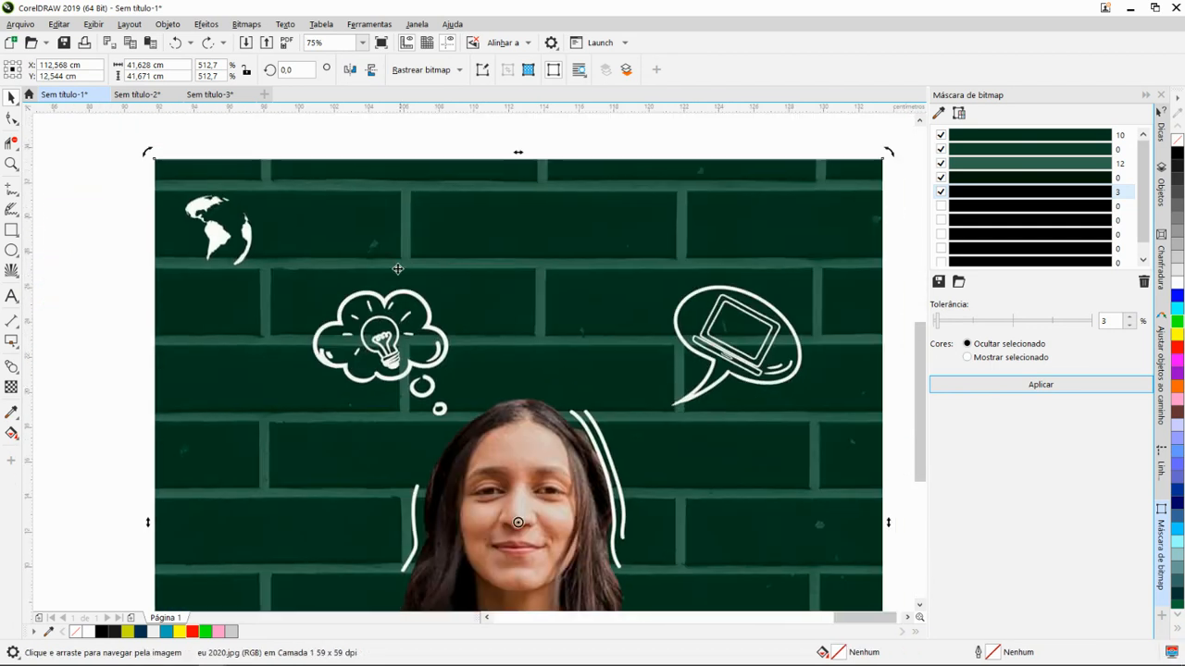
{"action": "scroll", "coordinate": [393, 258], "scroll_direction": "up", "scroll_amount": 2}
{"action": "scroll", "coordinate": [392, 259], "scroll_direction": "up", "scroll_amount": 2}
{"action": "scroll", "coordinate": [433, 271], "scroll_direction": "down", "scroll_amount": 3}
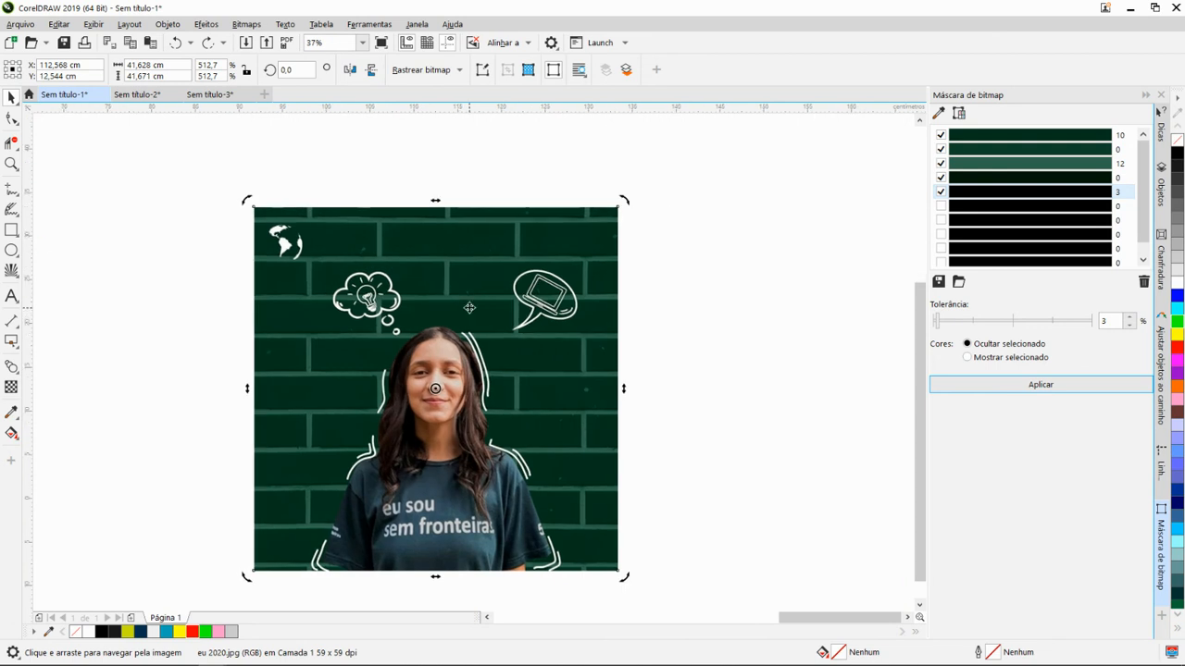
{"action": "scroll", "coordinate": [497, 313], "scroll_direction": "up", "scroll_amount": 2}
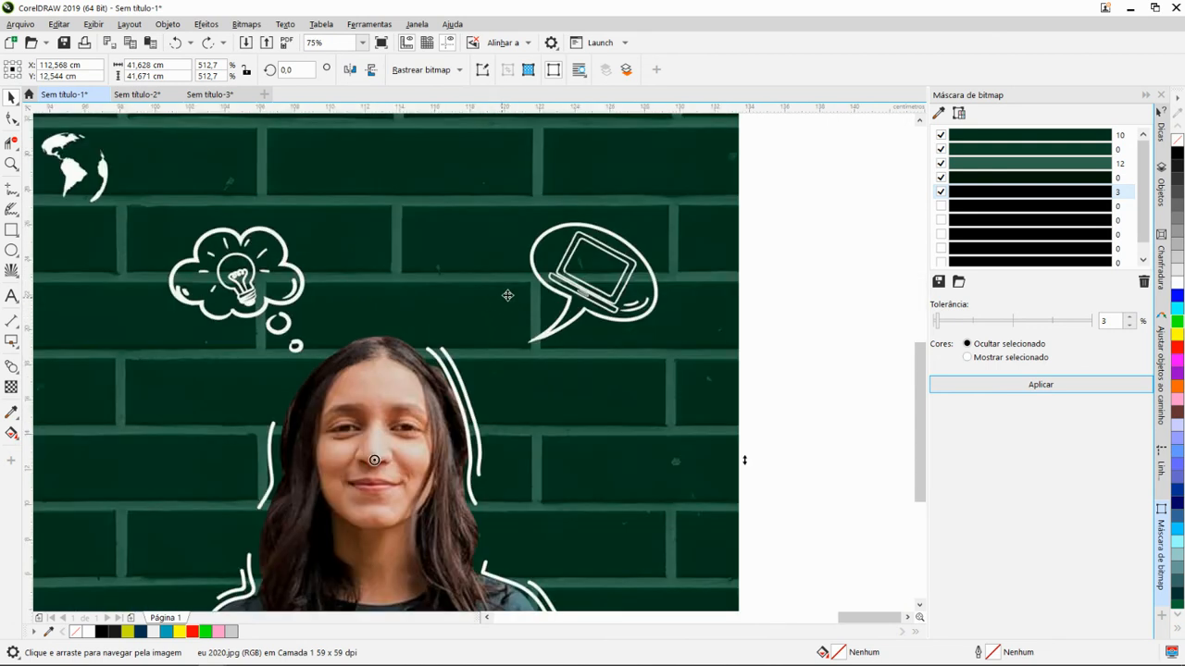
{"action": "scroll", "coordinate": [507, 296], "scroll_direction": "down", "scroll_amount": 2}
{"action": "scroll", "coordinate": [454, 319], "scroll_direction": "down", "scroll_amount": 3}
- Move the photo of people holding hands over the colour palette image, at X 17.309 cm and Y 25.928 cm, to check its masked sky
{"action": "scroll", "coordinate": [513, 295], "scroll_direction": "up", "scroll_amount": 6}
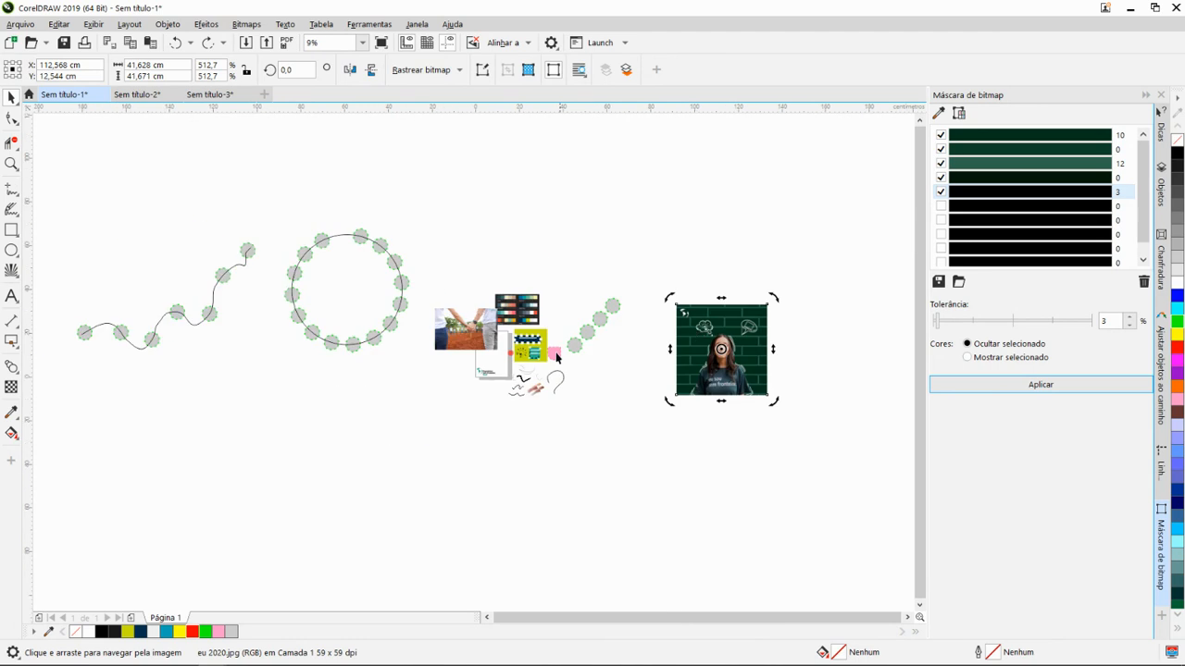
{"action": "left_click_drag", "start_coordinate": [513, 295], "coordinate": [799, 419]}
{"action": "scroll", "coordinate": [576, 263], "scroll_direction": "up", "scroll_amount": 1}
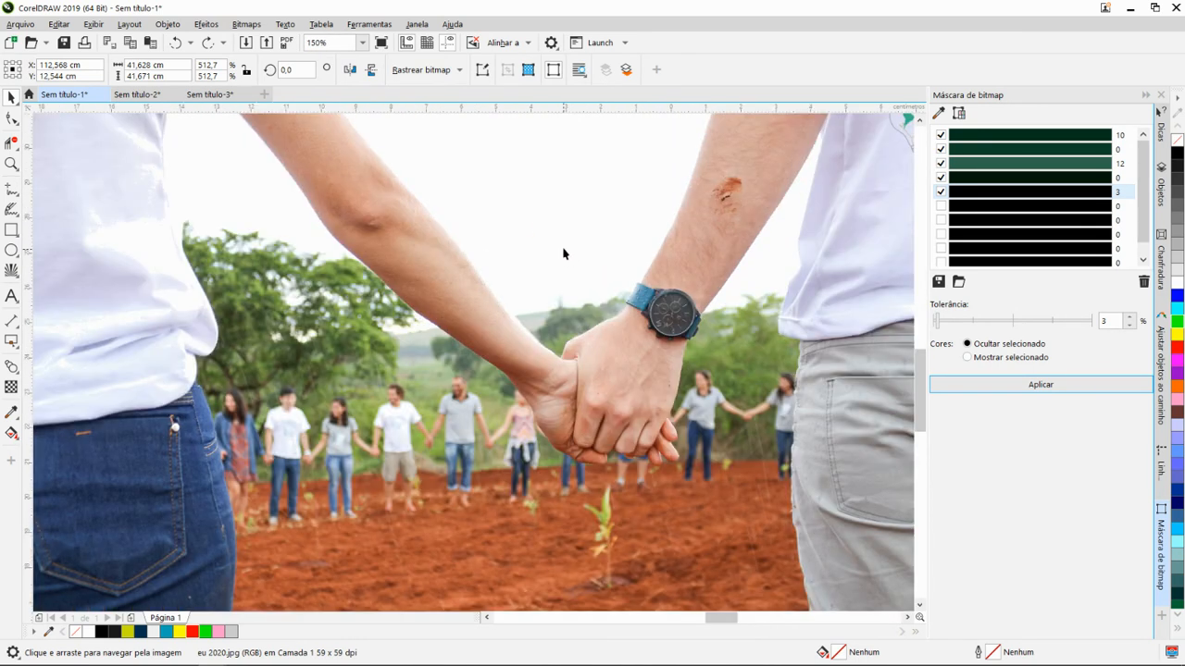
{"action": "left_click", "coordinate": [576, 262]}
{"action": "scroll", "coordinate": [588, 280], "scroll_direction": "down", "scroll_amount": 2}
{"action": "left_click_drag", "start_coordinate": [589, 281], "coordinate": [793, 275]}
{"action": "scroll", "coordinate": [806, 259], "scroll_direction": "up", "scroll_amount": 3}
{"action": "scroll", "coordinate": [804, 223], "scroll_direction": "up", "scroll_amount": 1}
{"action": "key", "text": "alt+Tab"}
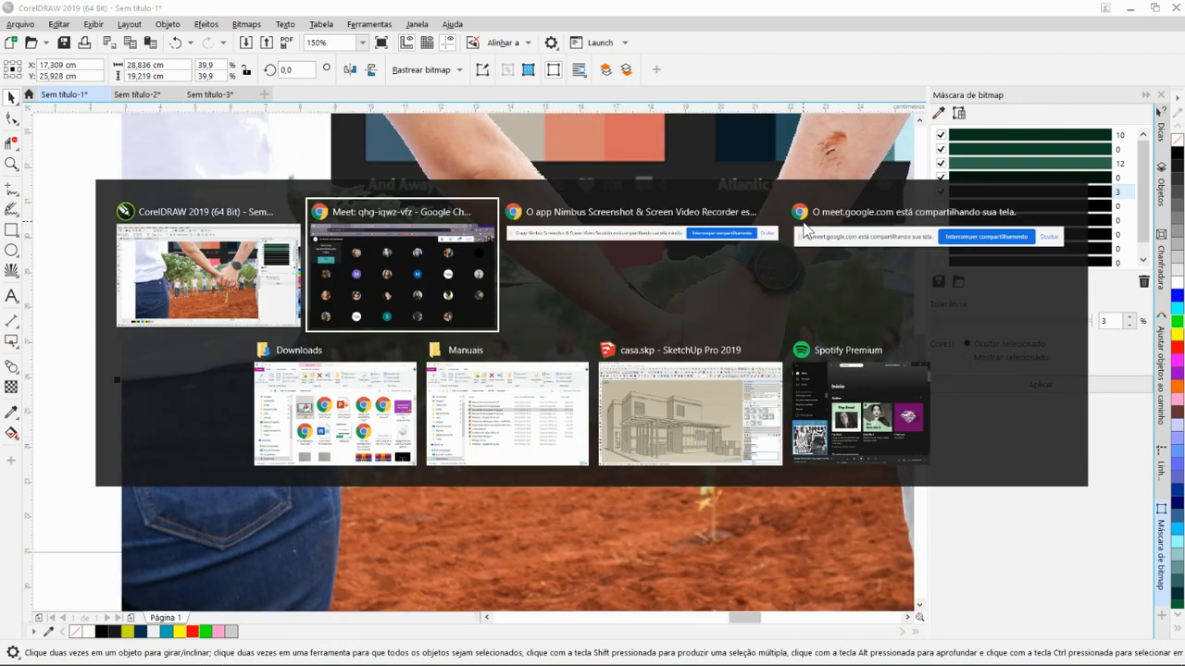
{"action": "key", "text": "alt+Tab"}
{"action": "scroll", "coordinate": [619, 326], "scroll_direction": "down", "scroll_amount": 3}
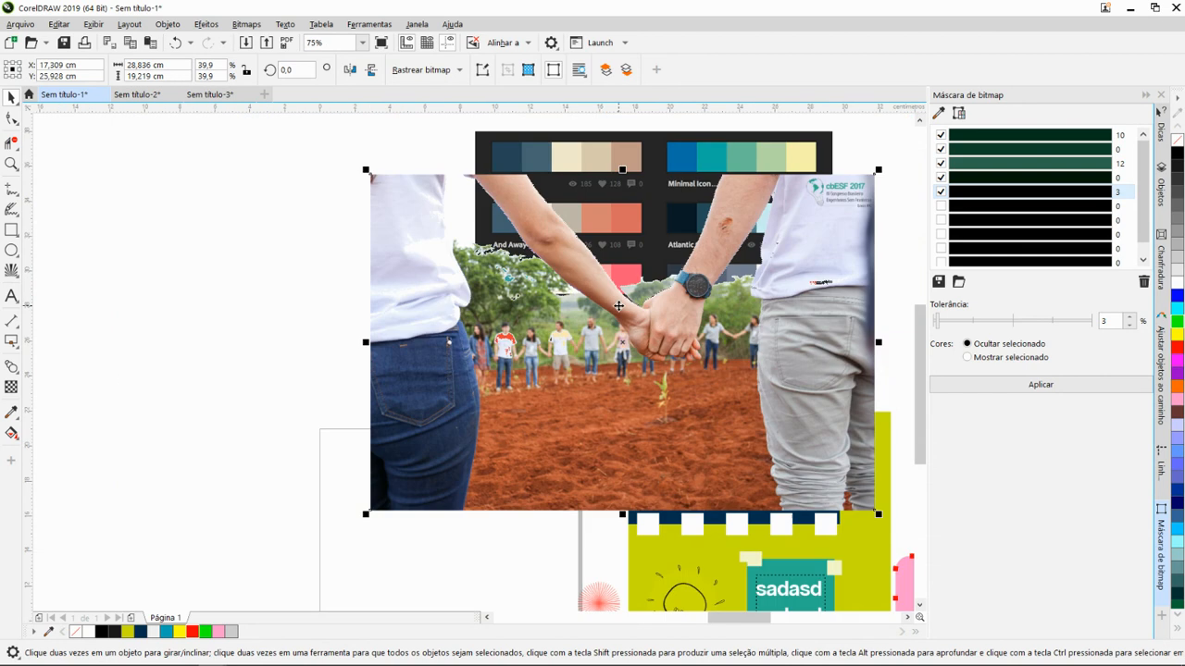
{"action": "scroll", "coordinate": [619, 326], "scroll_direction": "up", "scroll_amount": 1}
- Move the holding-hands photo off the palette to overlap the page's left edge, at X -7.597 cm and Y 16.614 cm
{"action": "left_click_drag", "start_coordinate": [619, 326], "coordinate": [401, 405]}
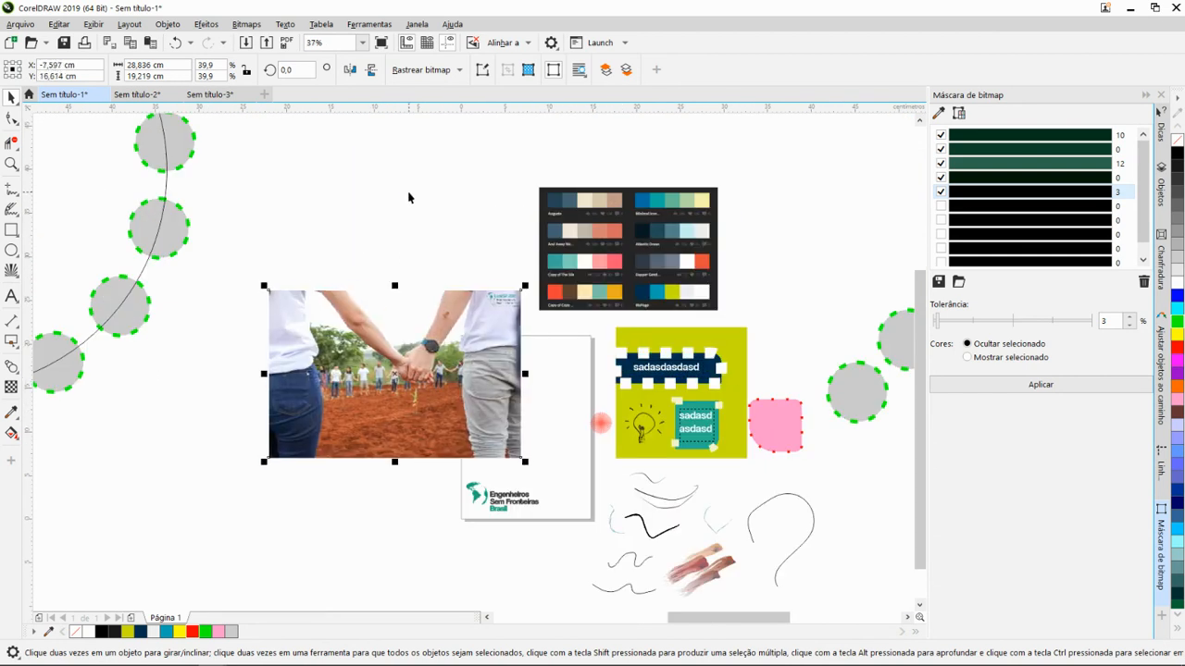
{"action": "key", "text": "h"}
{"action": "left_click_drag", "start_coordinate": [447, 262], "coordinate": [570, 259]}
{"action": "scroll", "coordinate": [516, 306], "scroll_direction": "up", "scroll_amount": 2}
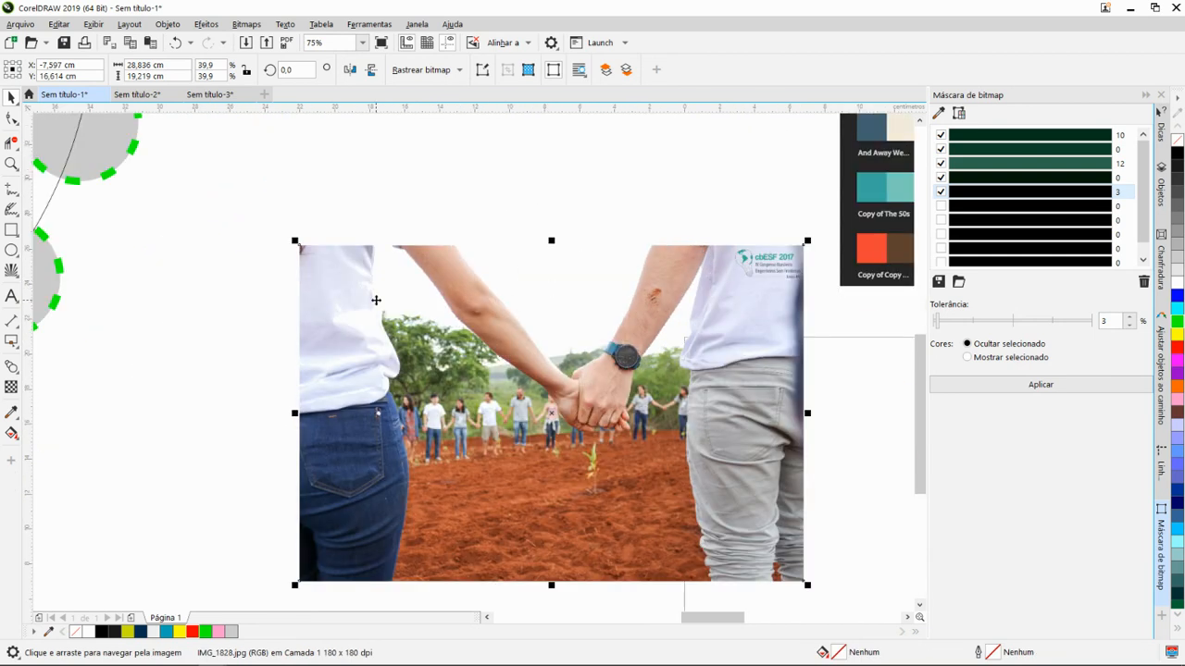
{"action": "left_click_drag", "start_coordinate": [579, 327], "coordinate": [526, 331]}
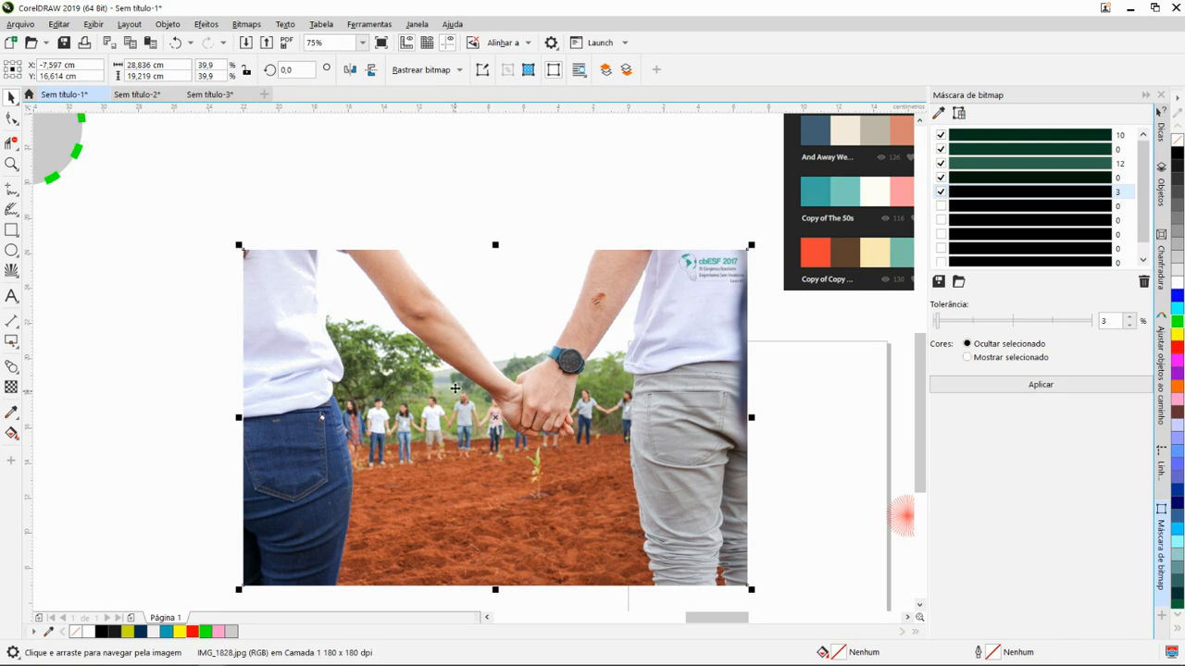
- Move the holding-hands photo slightly up and to the right, to X -6.703 cm and Y 18.679 cm
{"action": "scroll", "coordinate": [453, 389], "scroll_direction": "down", "scroll_amount": 1}
{"action": "left_click_drag", "start_coordinate": [501, 408], "coordinate": [413, 362]}
{"action": "scroll", "coordinate": [639, 349], "scroll_direction": "up", "scroll_amount": 1}
{"action": "scroll", "coordinate": [448, 377], "scroll_direction": "down", "scroll_amount": 1}
{"action": "scroll", "coordinate": [413, 362], "scroll_direction": "up", "scroll_amount": 2}
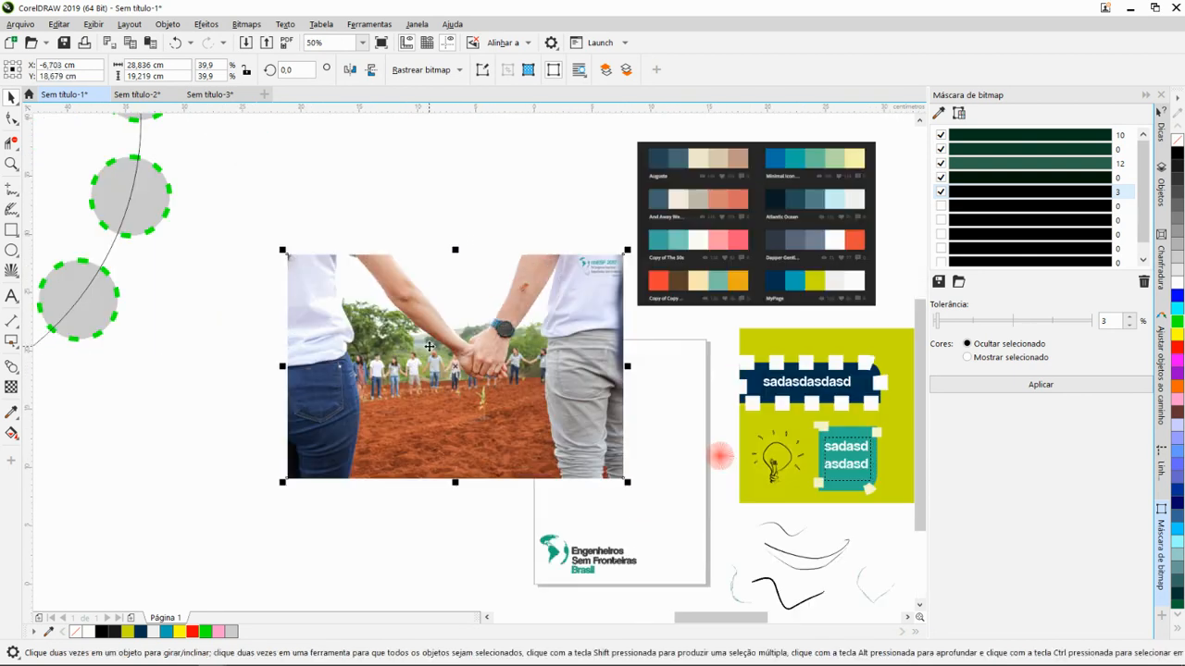
- Start exporting only the selected holding-hands photo, with PNG - Portable Network Graphics as the file type
{"action": "key", "text": "ctrl+e"}
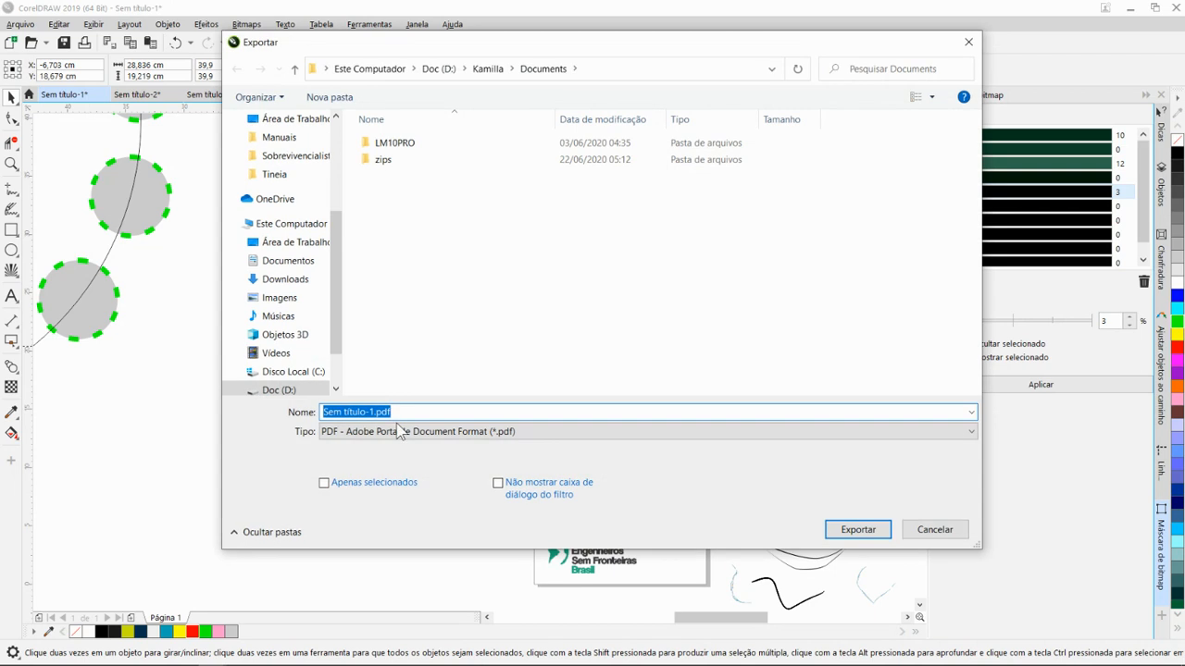
{"action": "left_click", "coordinate": [324, 482]}
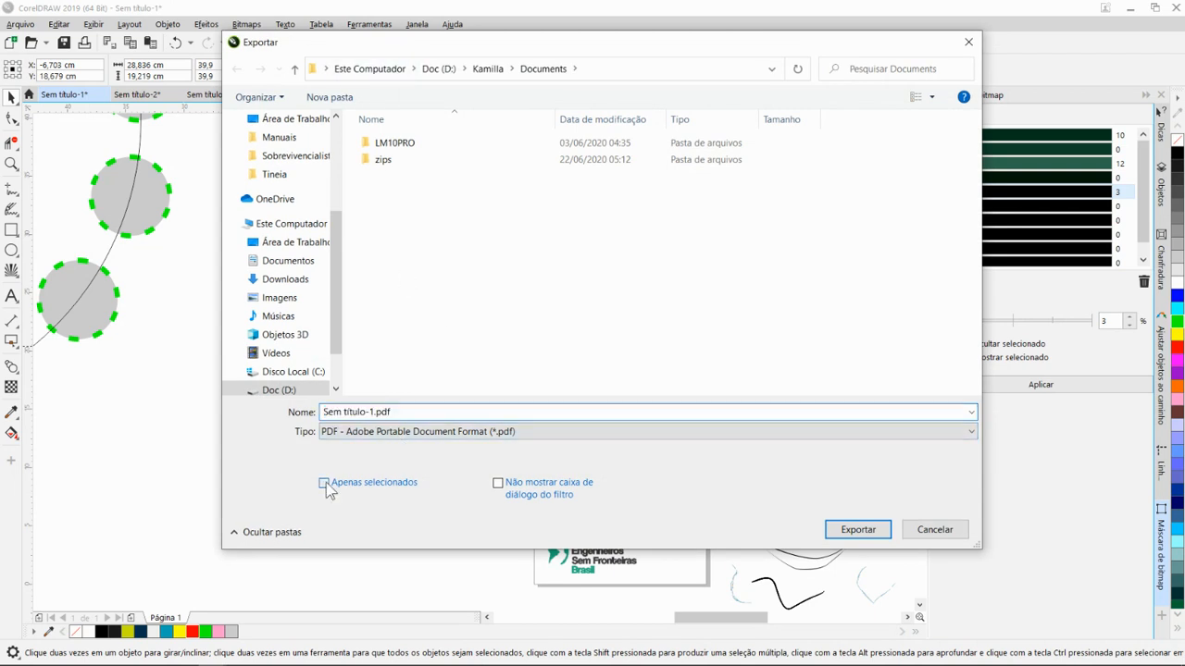
{"action": "left_click_drag", "start_coordinate": [431, 58], "coordinate": [454, 127]}
{"action": "left_click", "coordinate": [504, 496]}
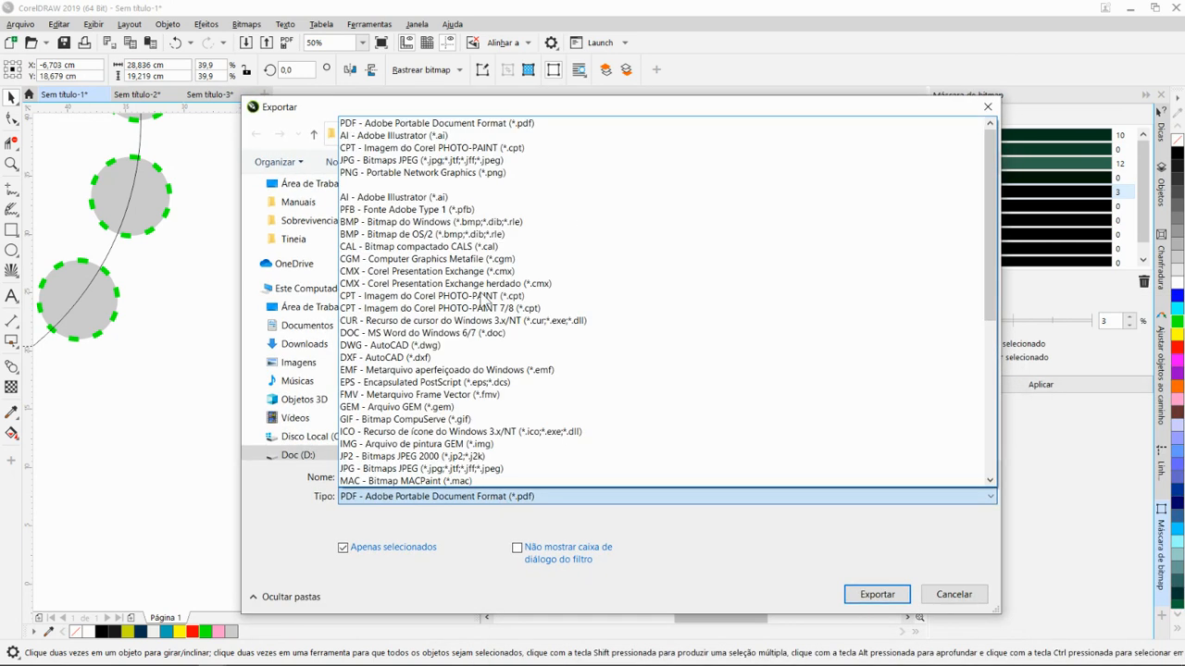
{"action": "left_click", "coordinate": [424, 172]}
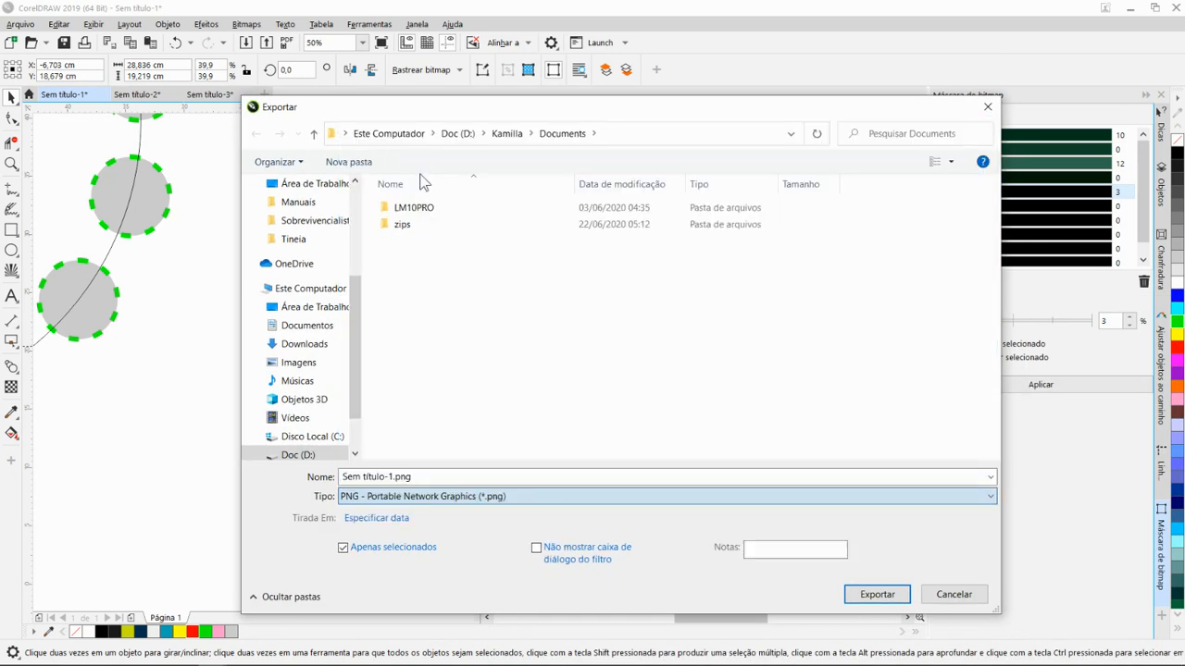
- Export the photo as Sem título-1.png to the ESFBR folder, with 24-bit RGB colour and transparency enabled
{"action": "left_click_drag", "start_coordinate": [474, 106], "coordinate": [434, 105]}
{"action": "scroll", "coordinate": [312, 222], "scroll_direction": "up", "scroll_amount": 6}
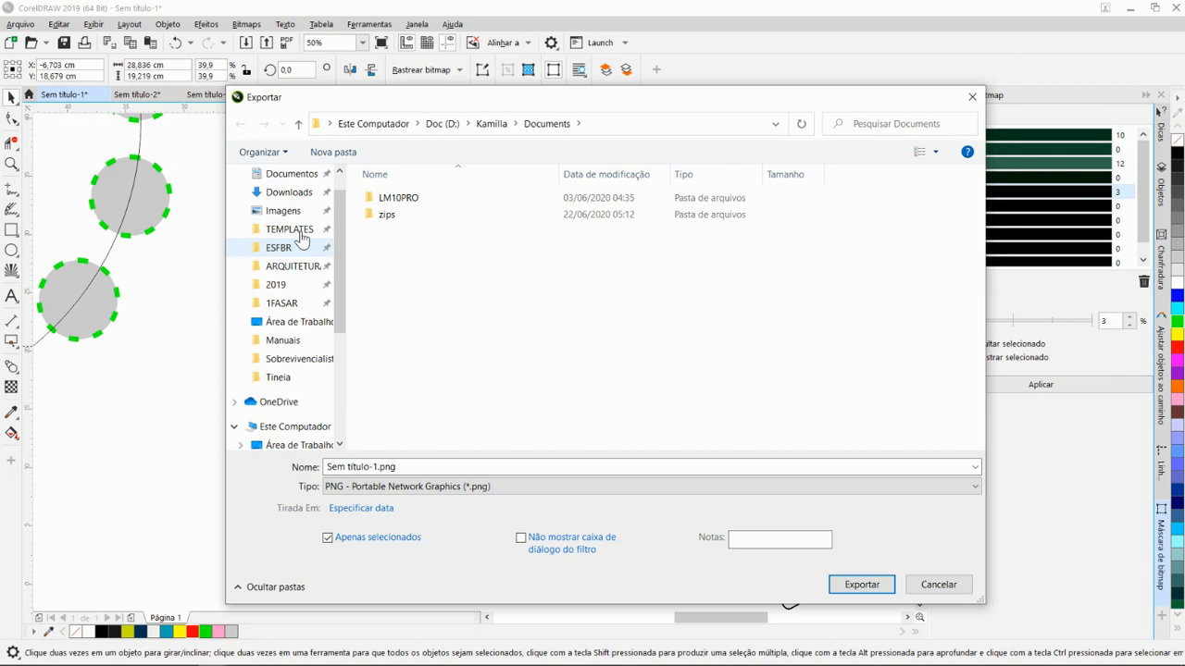
{"action": "left_click", "coordinate": [292, 250]}
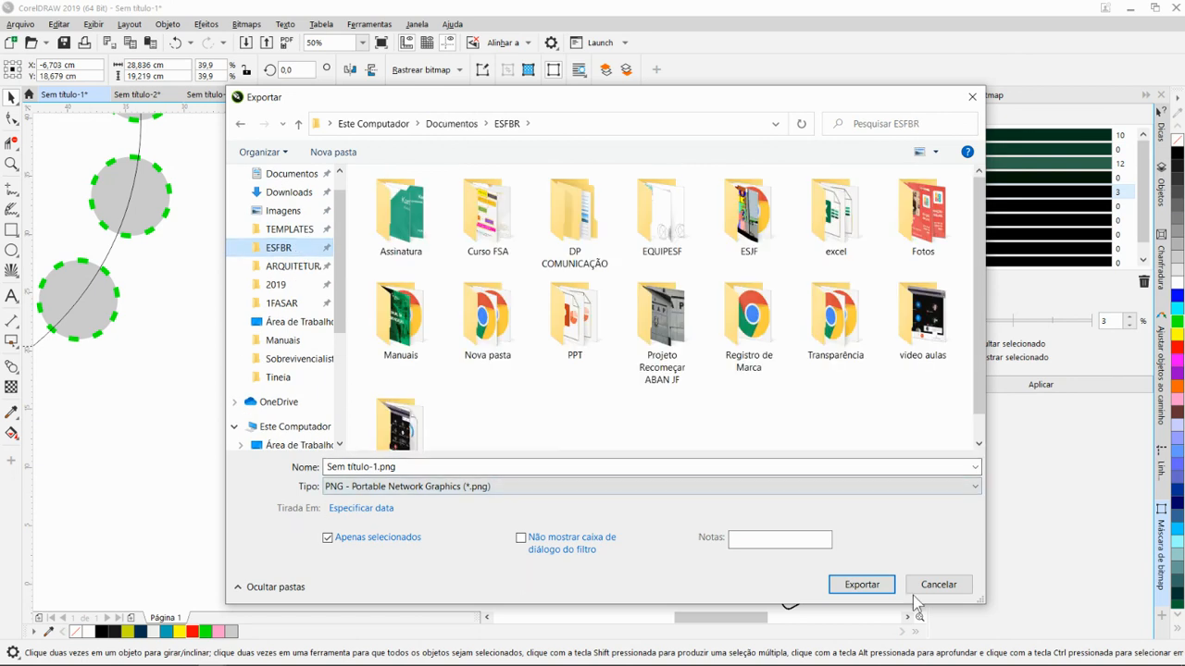
{"action": "left_click", "coordinate": [863, 586]}
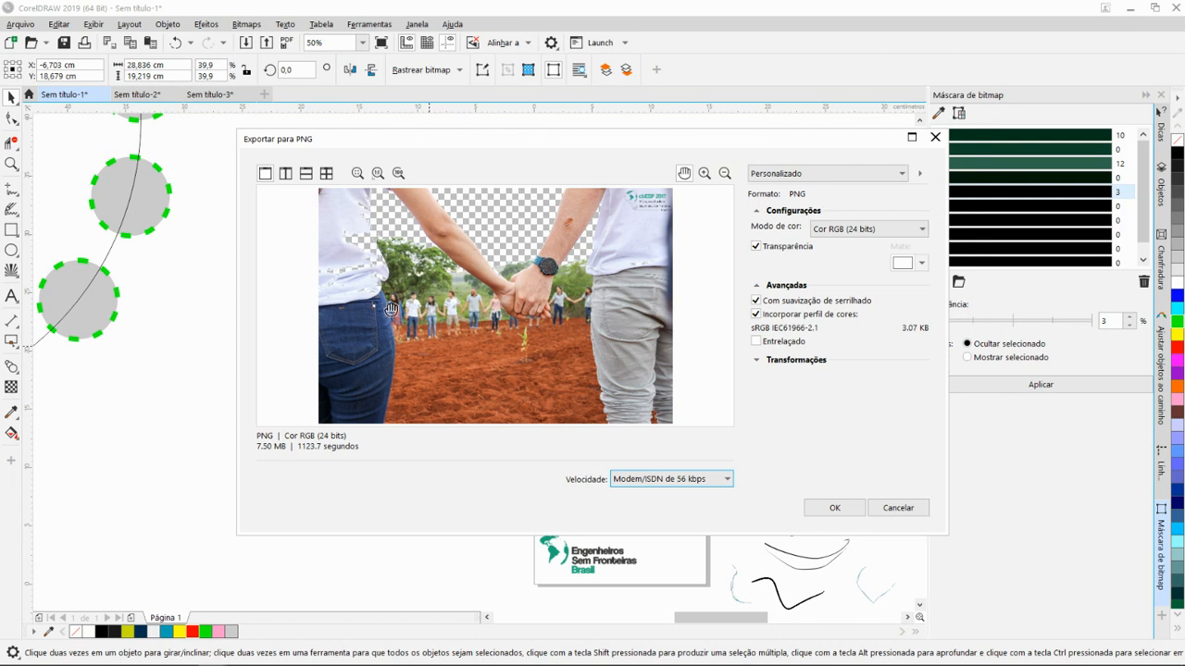
{"action": "mouse_move", "coordinate": [525, 146]}
{"action": "left_mouse_down"}
{"action": "mouse_move", "coordinate": [513, 127]}
{"action": "mouse_move", "coordinate": [505, 140]}
{"action": "left_mouse_up"}
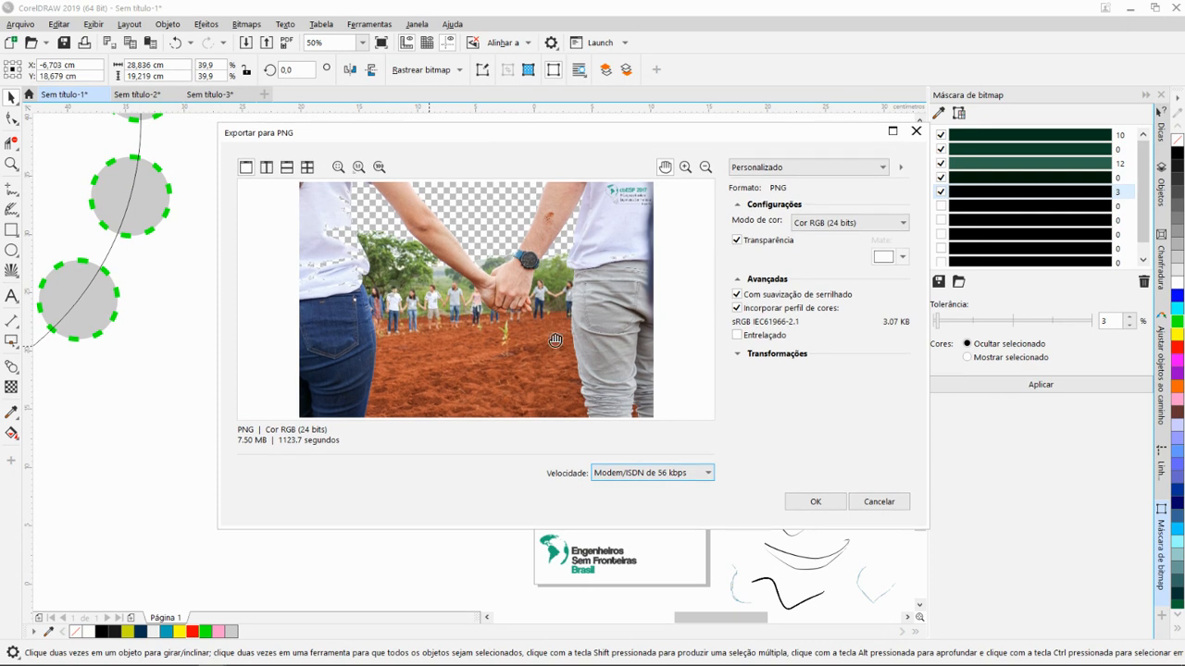
{"action": "left_click_drag", "start_coordinate": [558, 145], "coordinate": [543, 156]}
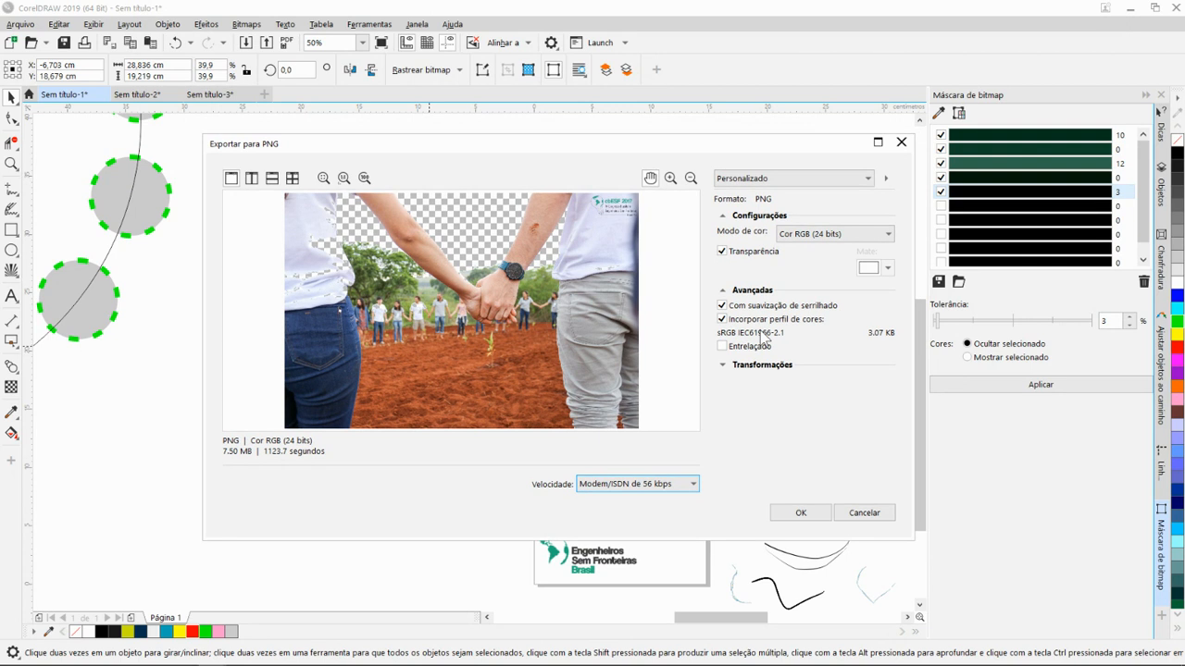
{"action": "left_click", "coordinate": [802, 514]}
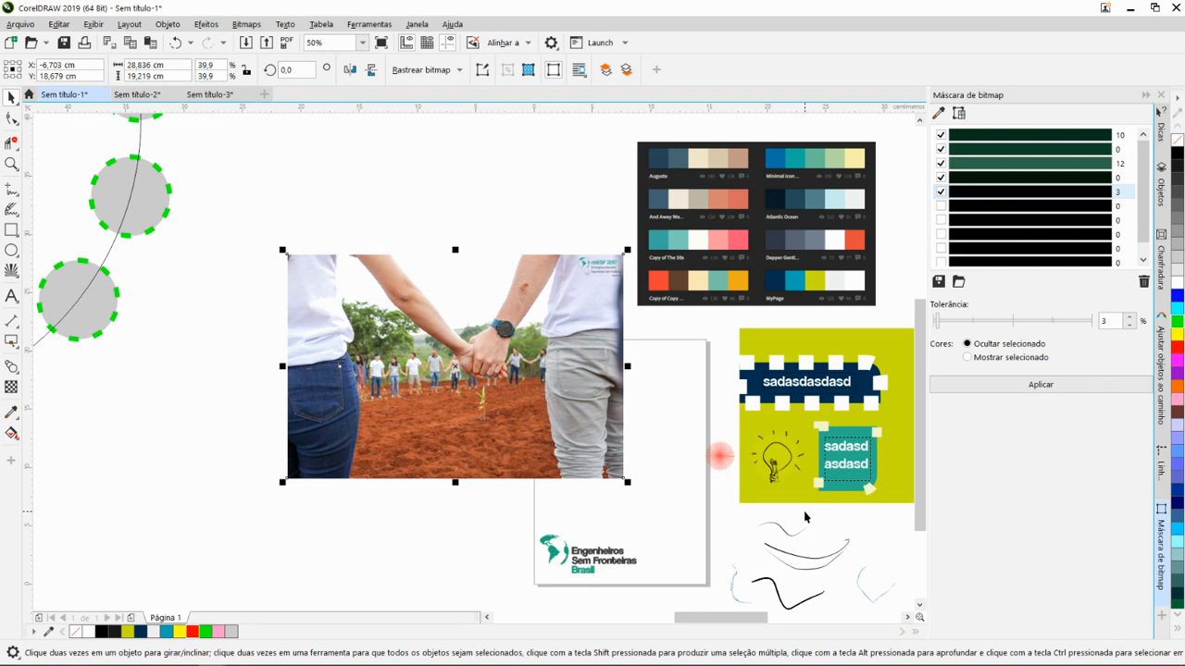
{"action": "scroll", "coordinate": [386, 338], "scroll_direction": "down", "scroll_amount": 2}
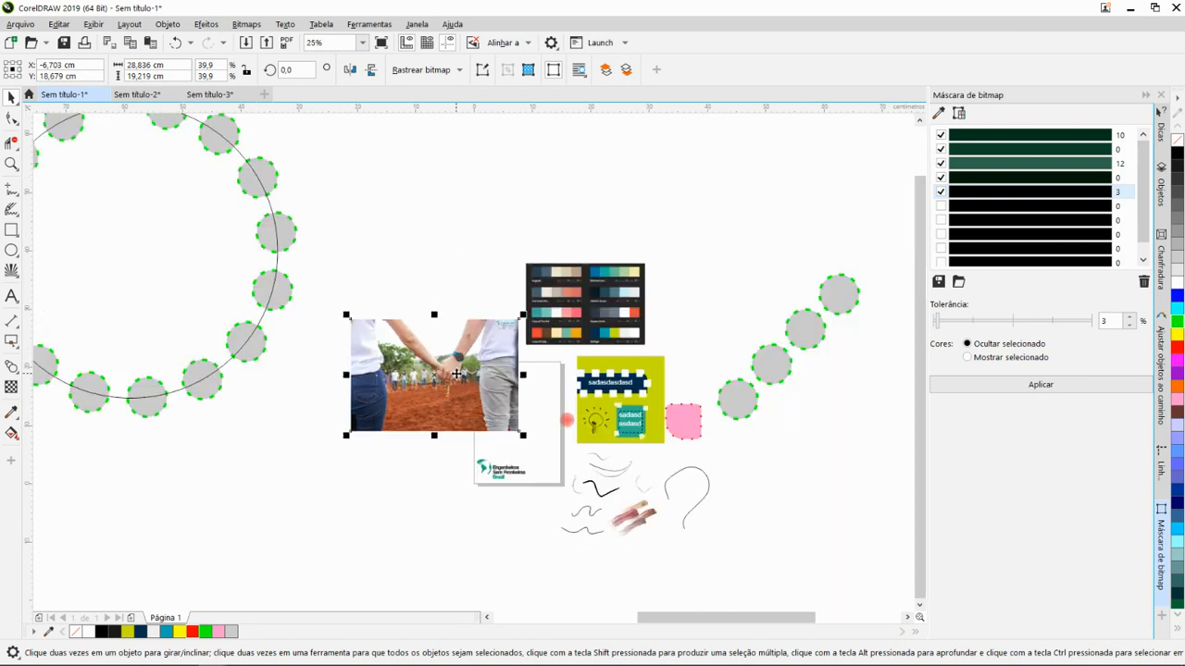
{"action": "scroll", "coordinate": [447, 373], "scroll_direction": "up", "scroll_amount": 2}
{"action": "left_click_drag", "start_coordinate": [558, 440], "coordinate": [483, 430]}
{"action": "scroll", "coordinate": [493, 437], "scroll_direction": "down", "scroll_amount": 1}
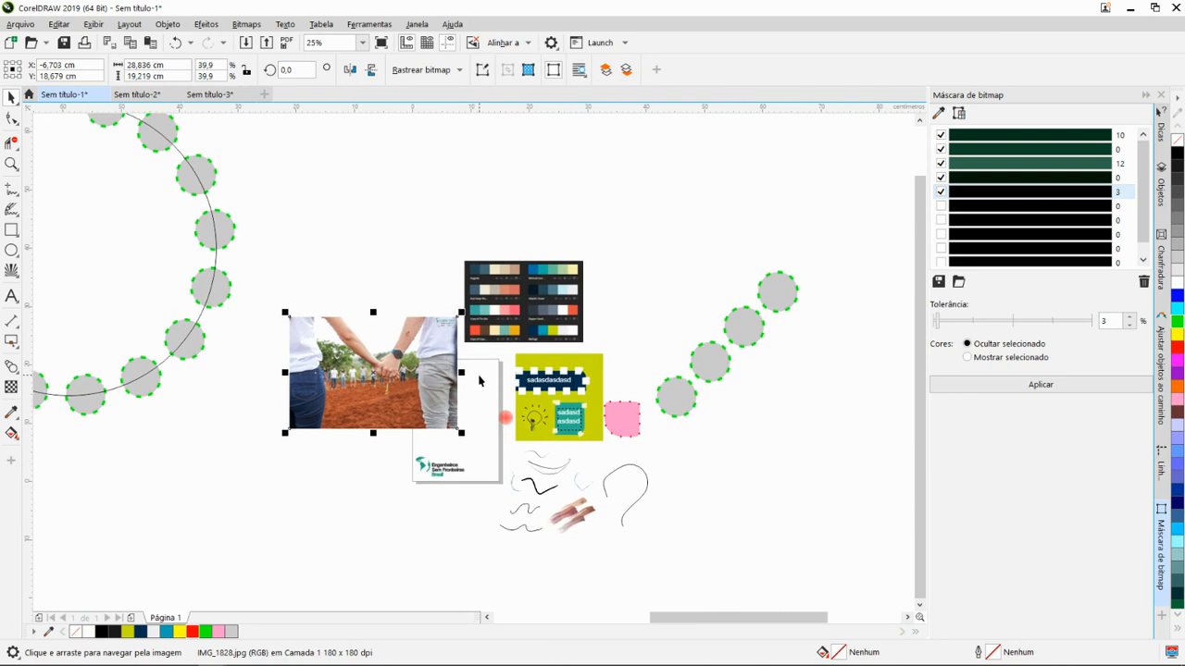
{"action": "left_click_drag", "start_coordinate": [479, 379], "coordinate": [669, 459]}
{"action": "scroll", "coordinate": [497, 336], "scroll_direction": "down", "scroll_amount": 1}
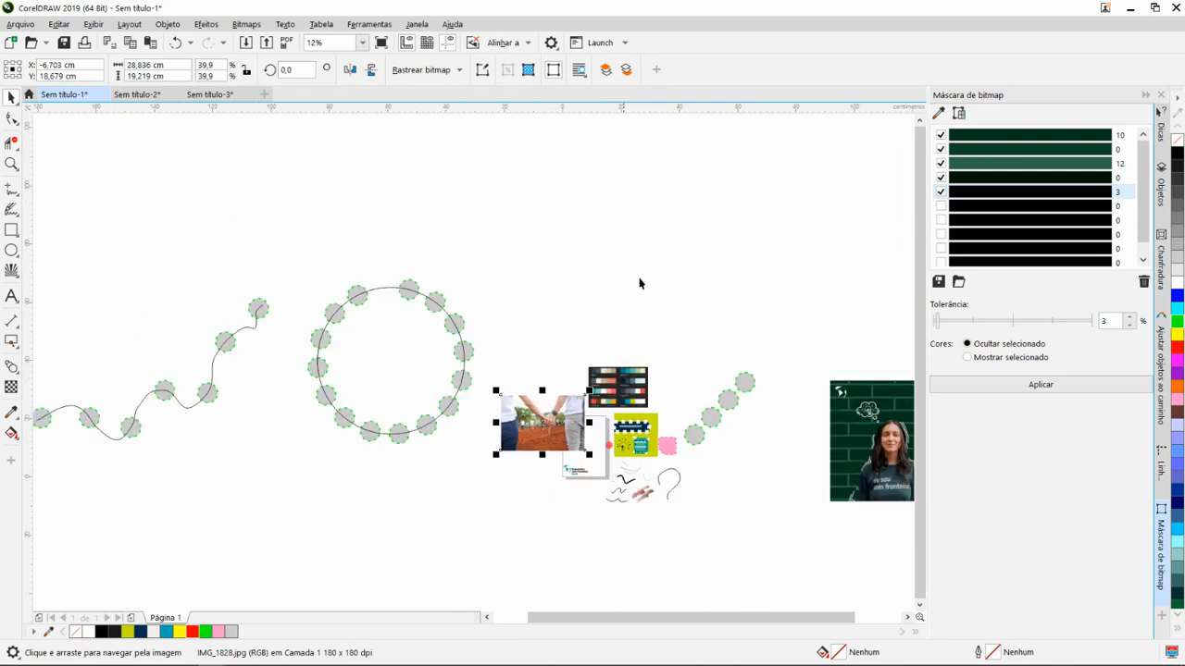
{"action": "left_click_drag", "start_coordinate": [801, 442], "coordinate": [764, 379]}
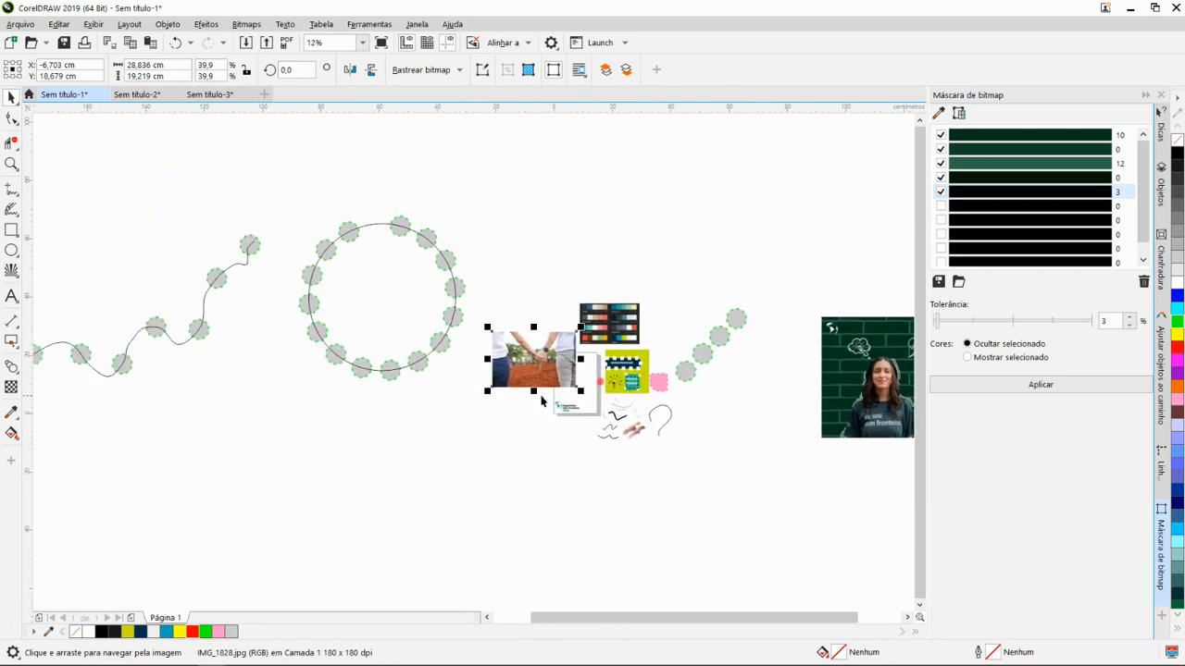
- Move the Engenheiros Sem Fronteiras Brasil logo off the page to above the holding-hands photo, at X -7.492 cm and Y 39.73 cm
{"action": "scroll", "coordinate": [546, 393], "scroll_direction": "up", "scroll_amount": 2}
{"action": "left_click_drag", "start_coordinate": [679, 382], "coordinate": [619, 451]}
{"action": "scroll", "coordinate": [607, 492], "scroll_direction": "down", "scroll_amount": 1}
{"action": "left_click", "coordinate": [553, 514]}
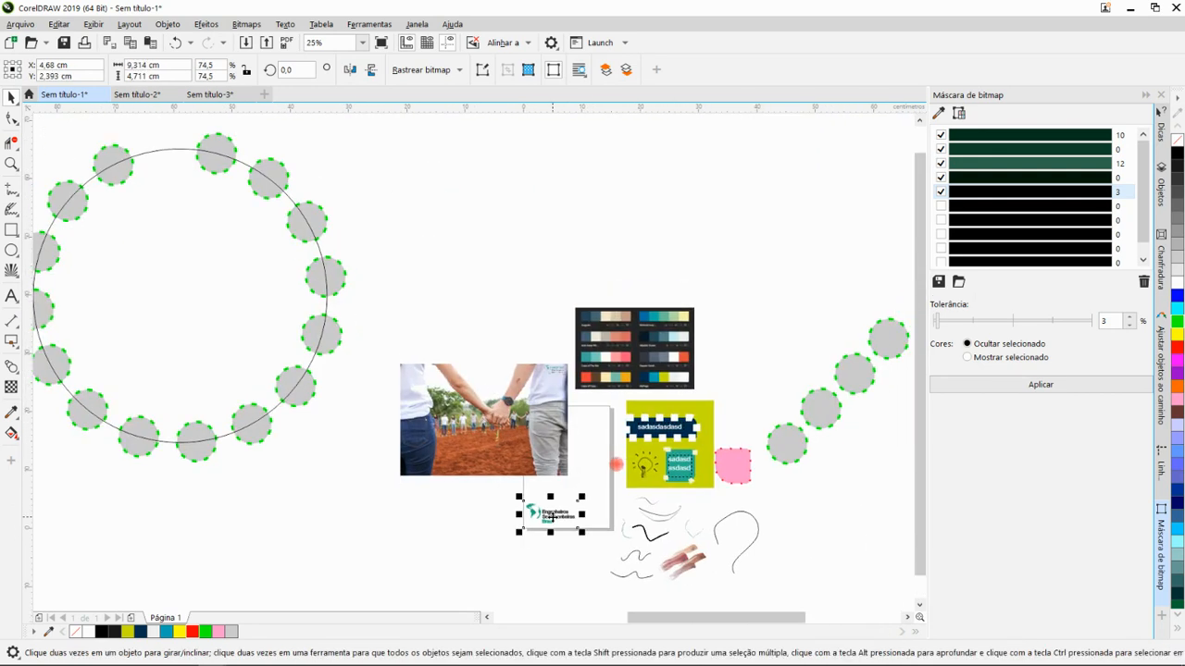
{"action": "left_click_drag", "start_coordinate": [552, 514], "coordinate": [485, 293]}
{"action": "scroll", "coordinate": [472, 287], "scroll_direction": "up", "scroll_amount": 3}
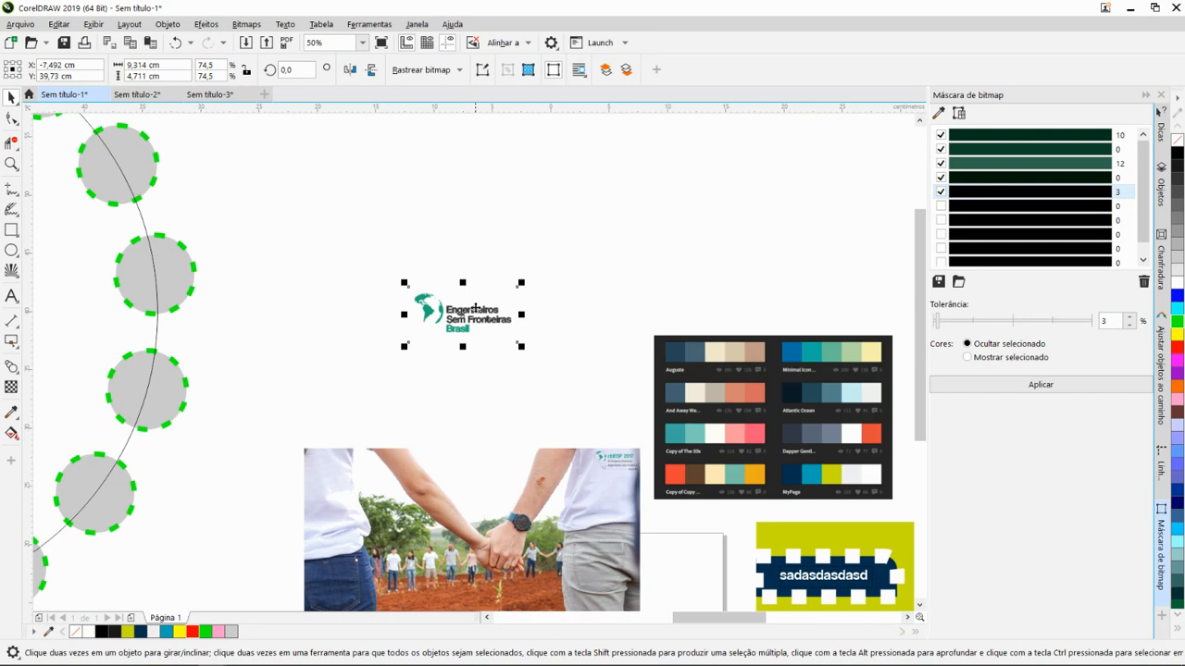
- Select the colour palette image and examine its swatches alongside the lime-green layout below it
{"action": "scroll", "coordinate": [569, 375], "scroll_direction": "down", "scroll_amount": 1}
{"action": "scroll", "coordinate": [583, 389], "scroll_direction": "down", "scroll_amount": 1}
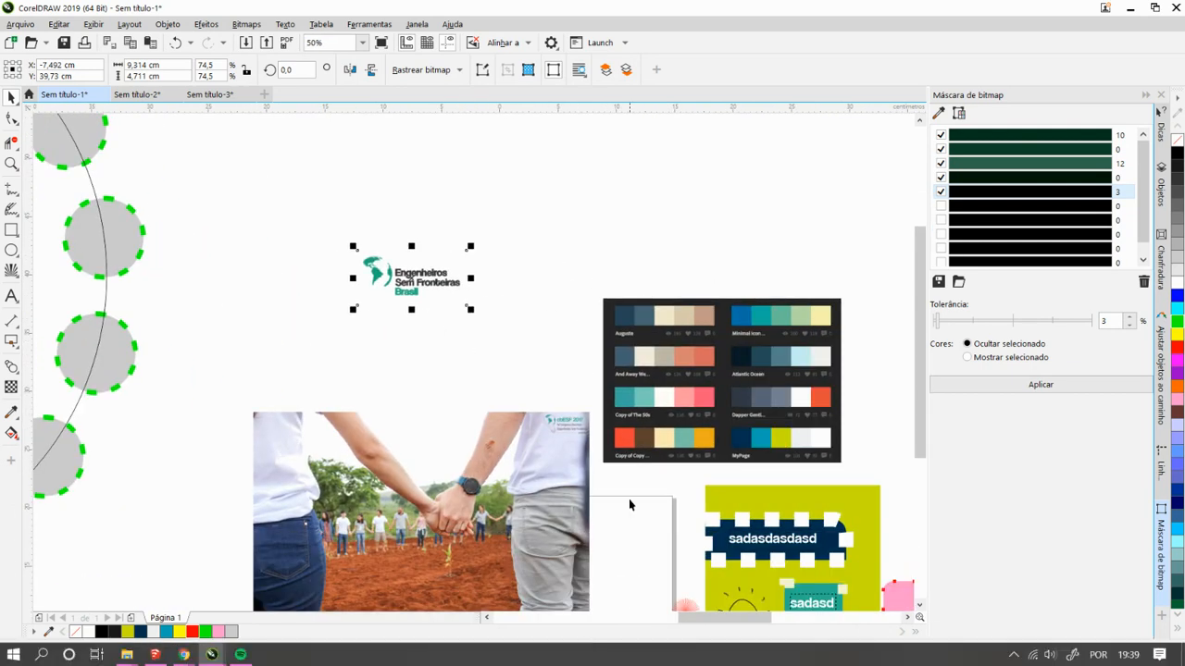
{"action": "left_click_drag", "start_coordinate": [597, 393], "coordinate": [465, 251]}
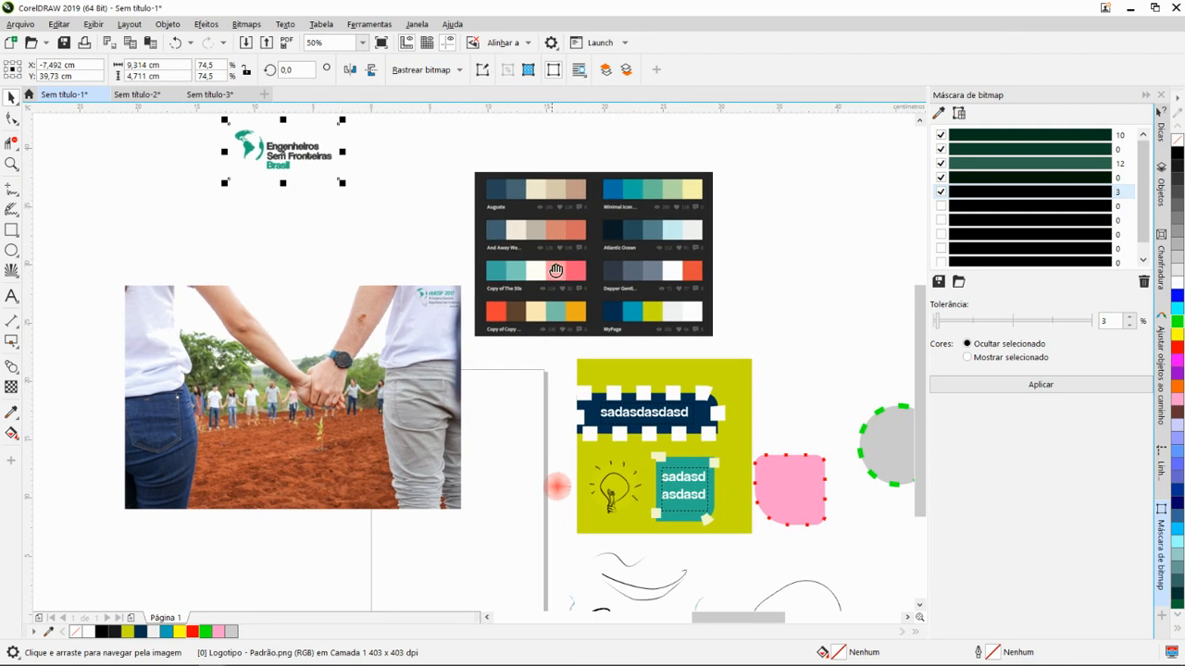
{"action": "left_click_drag", "start_coordinate": [555, 269], "coordinate": [572, 299]}
{"action": "scroll", "coordinate": [598, 312], "scroll_direction": "down", "scroll_amount": 1}
{"action": "scroll", "coordinate": [598, 350], "scroll_direction": "up", "scroll_amount": 2}
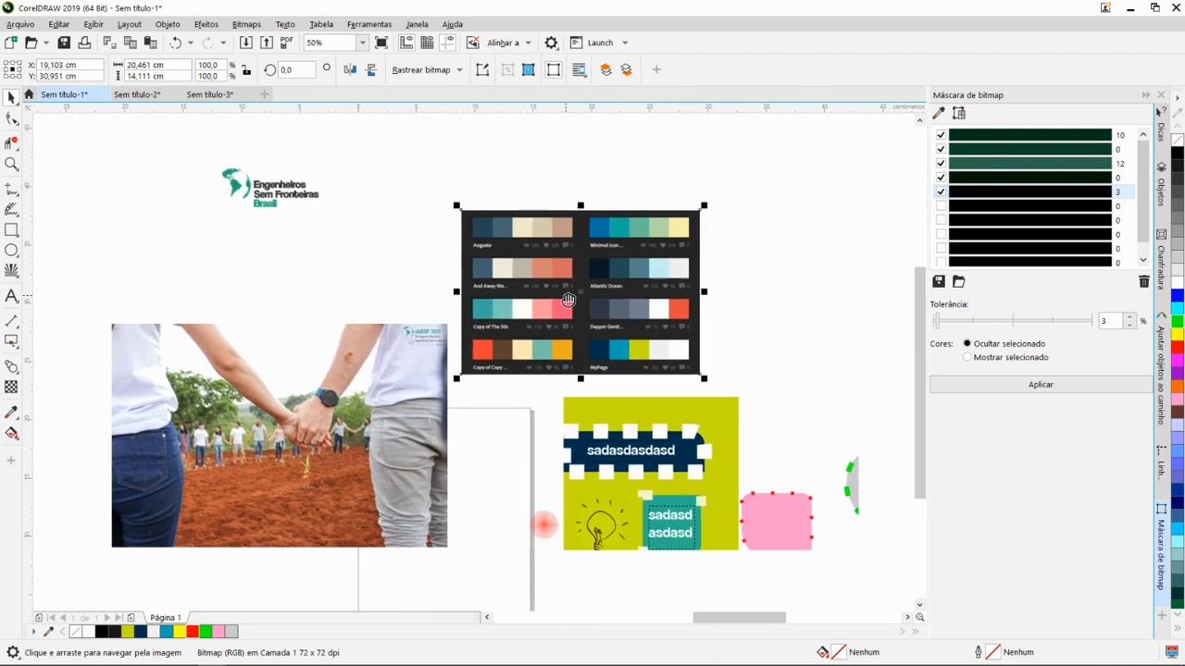
{"action": "mouse_move", "coordinate": [621, 396]}
{"action": "left_mouse_down"}
{"action": "mouse_move", "coordinate": [590, 344]}
{"action": "mouse_move", "coordinate": [617, 386]}
{"action": "left_mouse_up"}
{"action": "left_click_drag", "start_coordinate": [656, 432], "coordinate": [682, 439]}
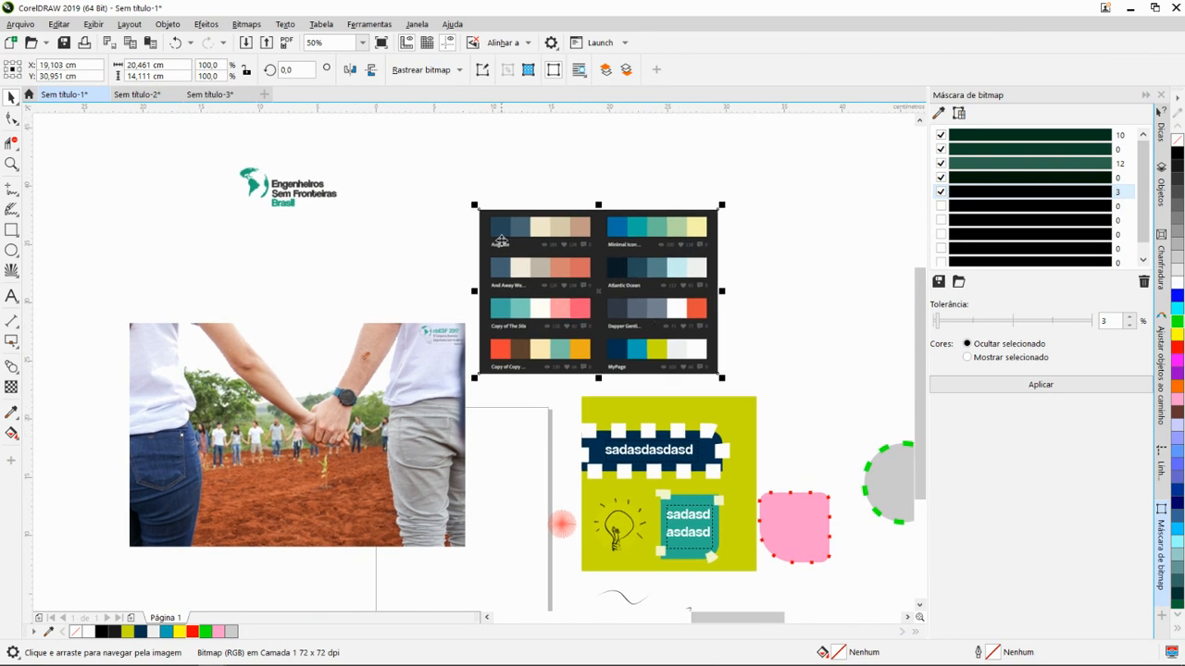
{"action": "left_click_drag", "start_coordinate": [695, 465], "coordinate": [651, 399]}
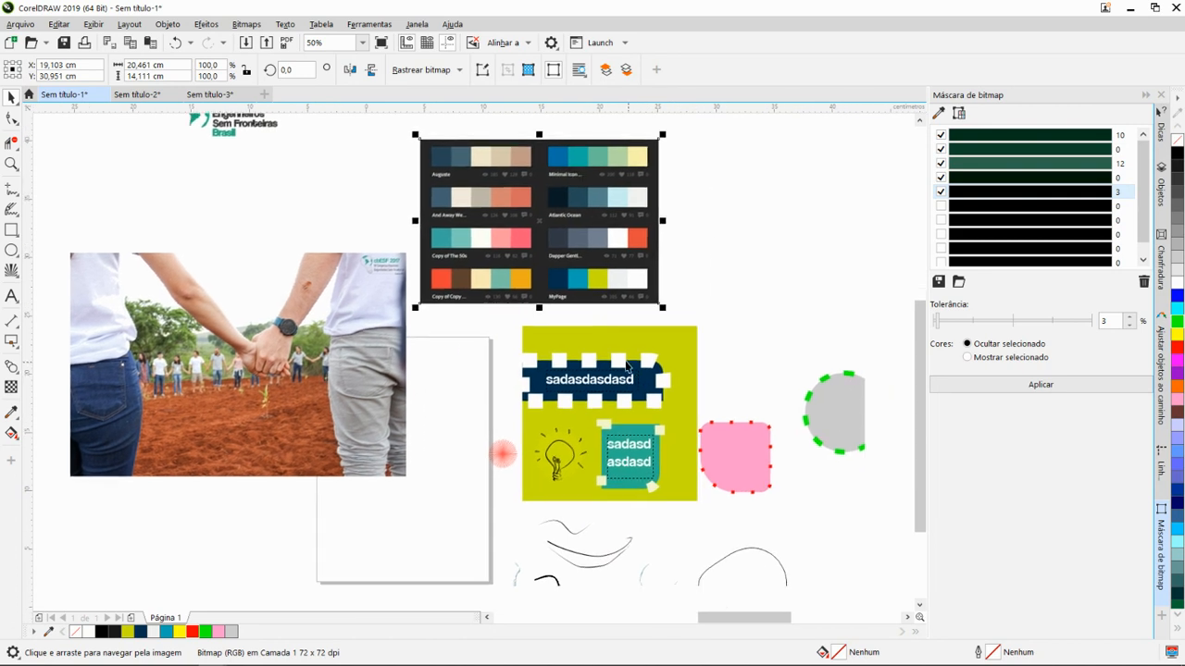
{"action": "scroll", "coordinate": [649, 424], "scroll_direction": "up", "scroll_amount": 2}
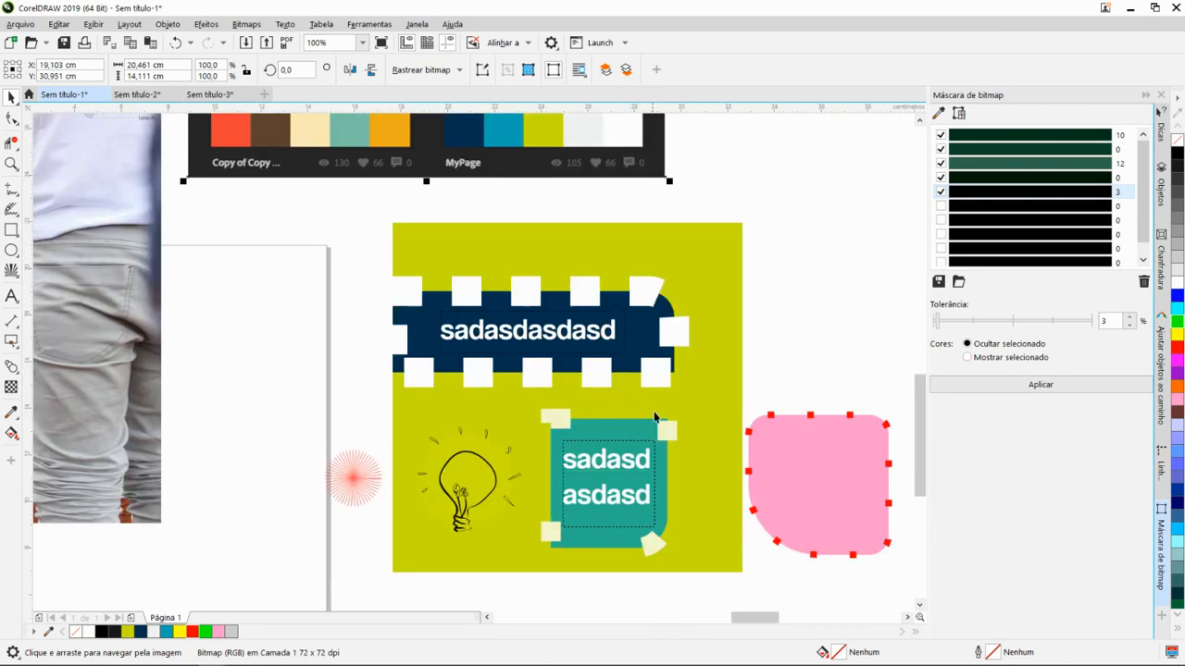
- Select the paragraph text in the teal rectangle and look over the layout with the nearby palette, photo and logo
{"action": "left_click", "coordinate": [628, 484]}
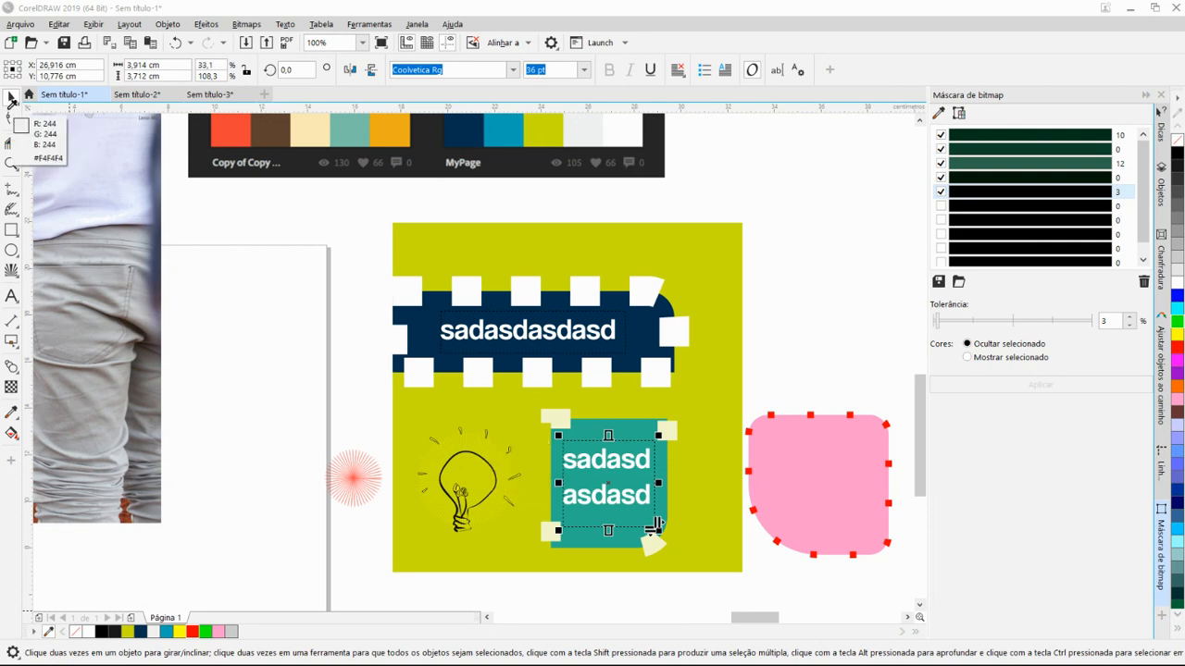
{"action": "left_click", "coordinate": [11, 98]}
{"action": "scroll", "coordinate": [450, 395], "scroll_direction": "down", "scroll_amount": 1}
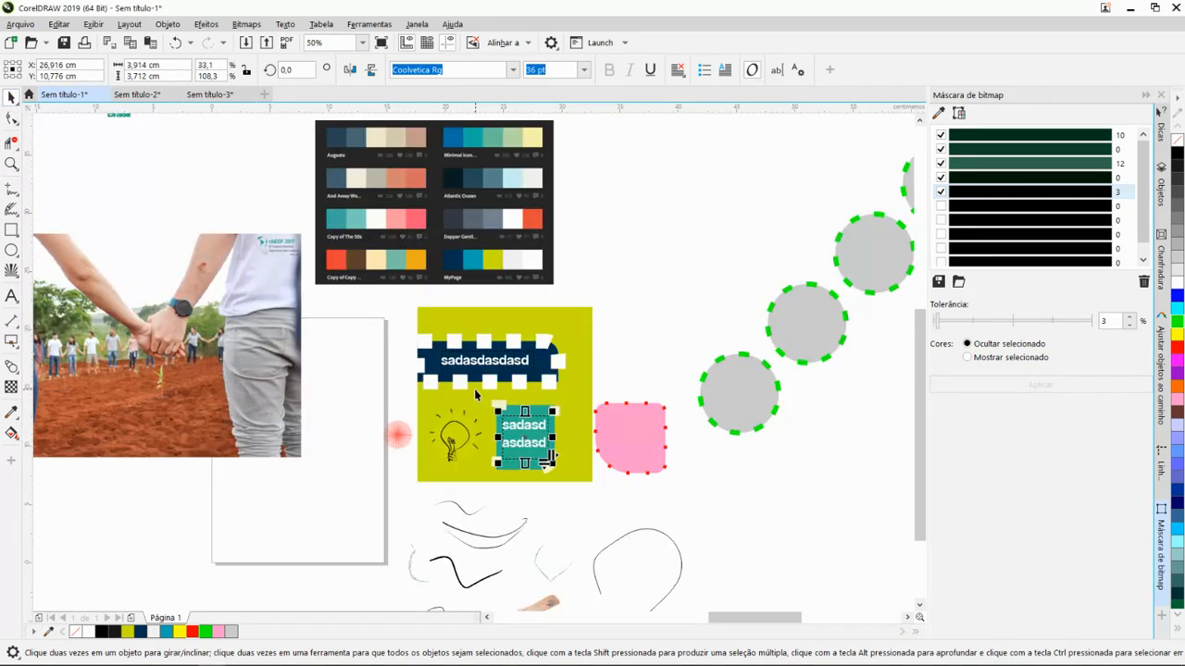
{"action": "left_click_drag", "start_coordinate": [482, 370], "coordinate": [626, 428]}
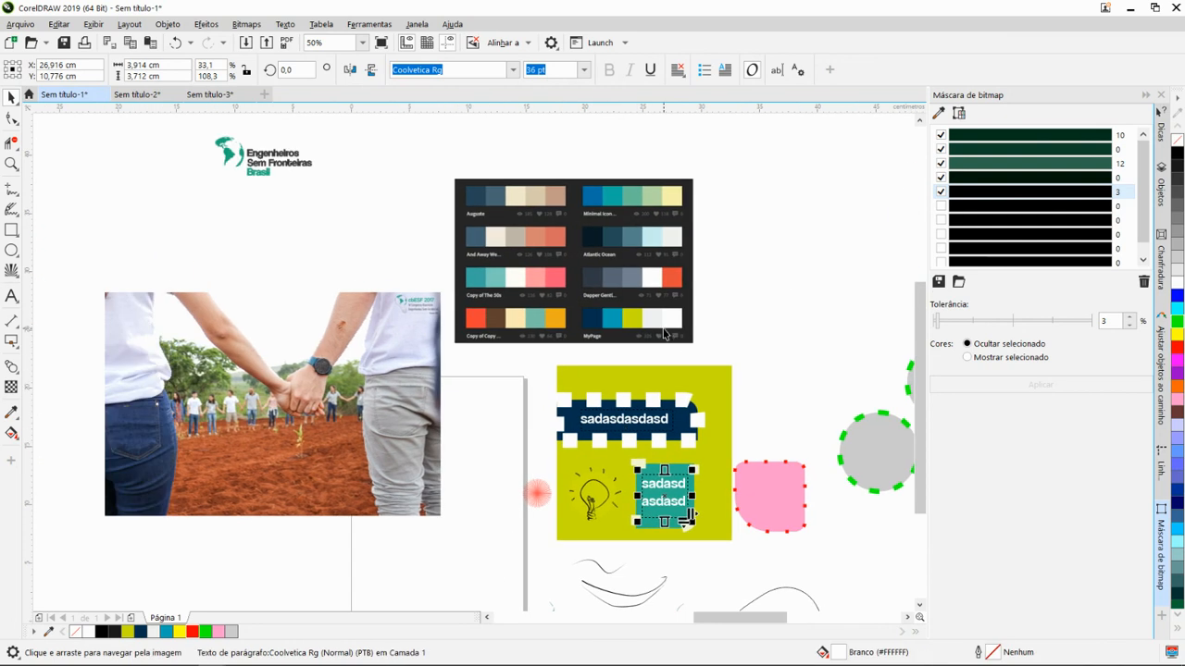
{"action": "scroll", "coordinate": [683, 363], "scroll_direction": "down", "scroll_amount": 1}
{"action": "scroll", "coordinate": [629, 336], "scroll_direction": "up", "scroll_amount": 1}
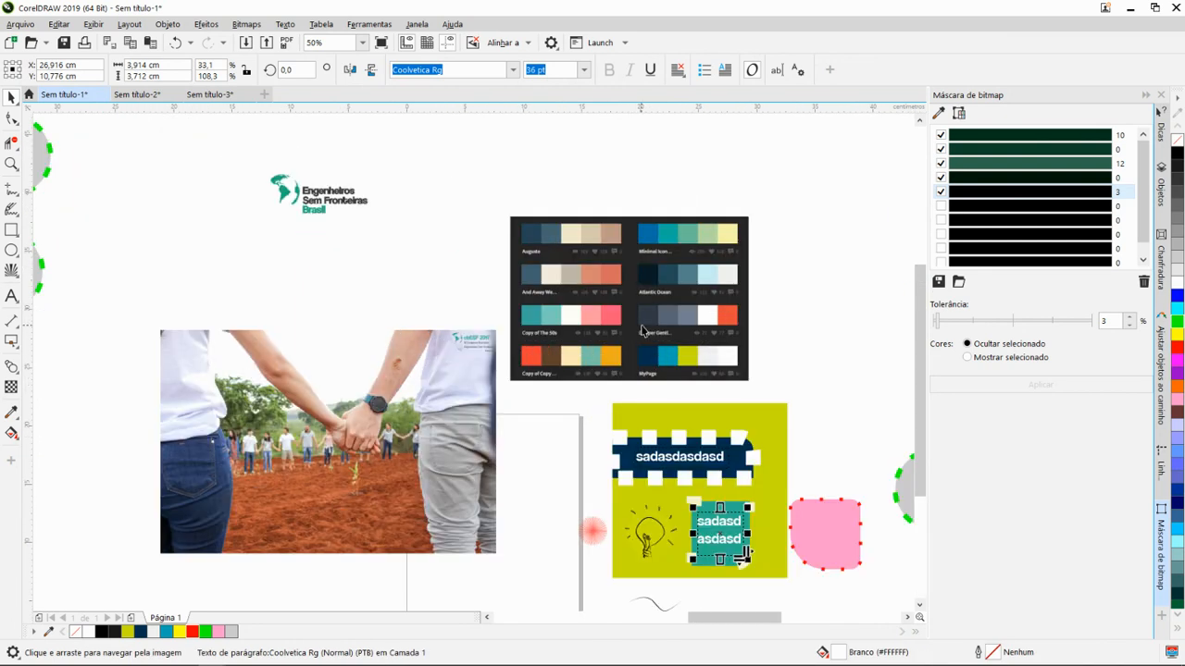
{"action": "left_click_drag", "start_coordinate": [642, 331], "coordinate": [545, 305]}
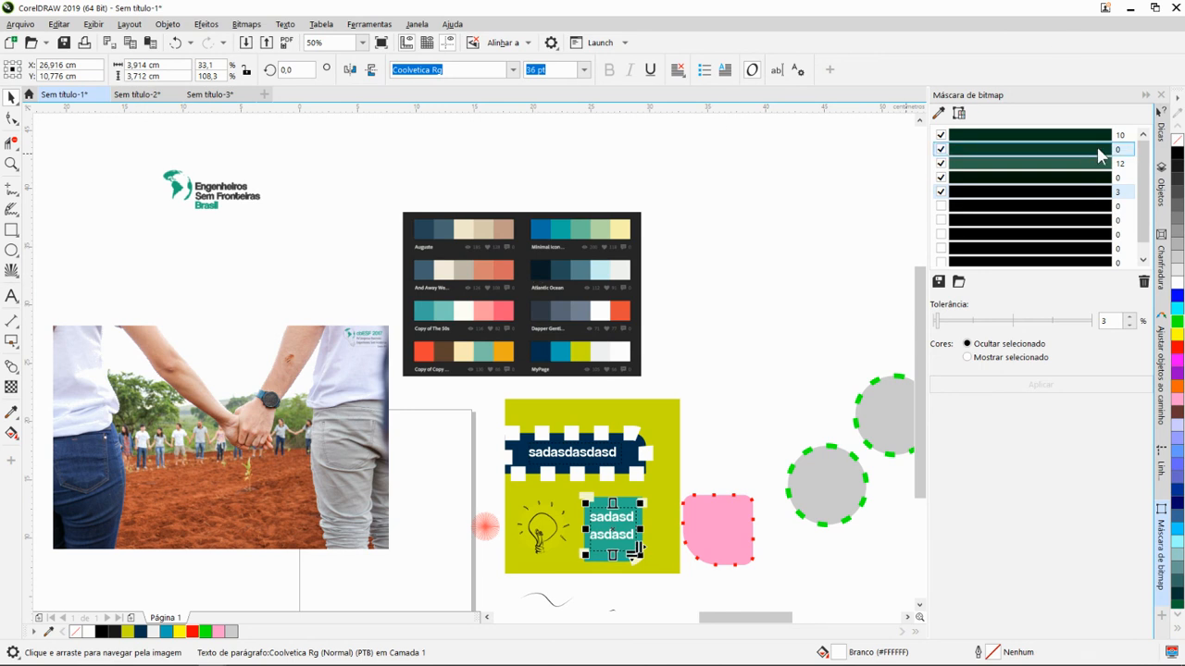
- Show the Objects list and look through the stacking order of the items on Camada 1
{"action": "left_click", "coordinate": [1163, 202]}
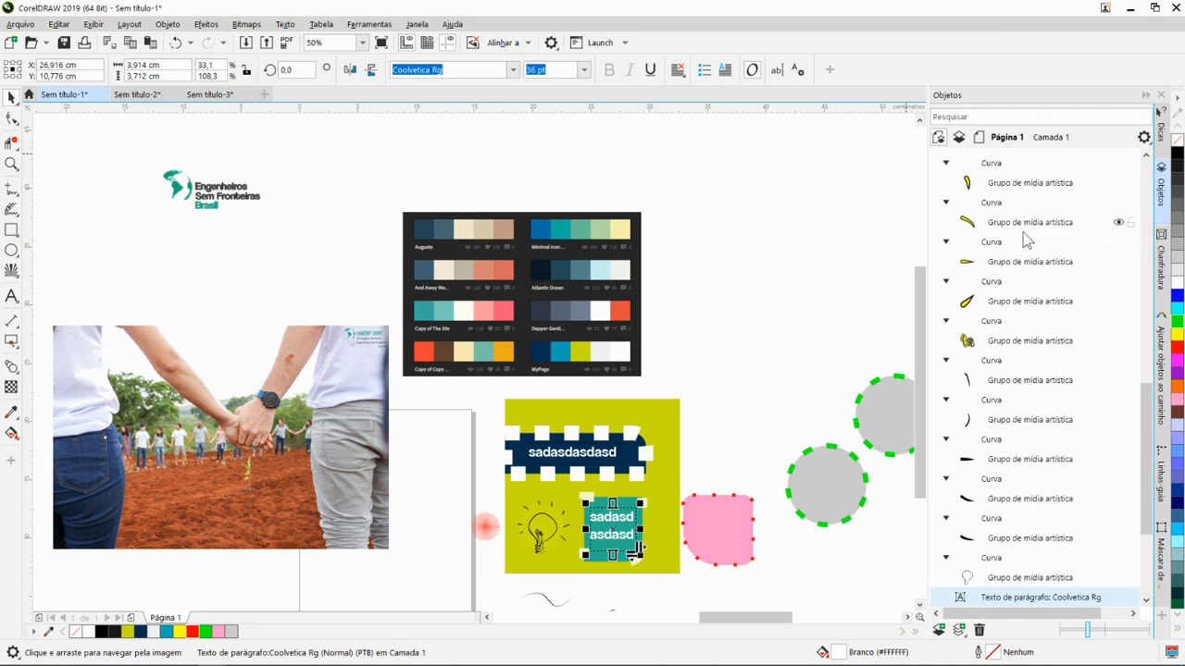
{"action": "scroll", "coordinate": [972, 435], "scroll_direction": "down", "scroll_amount": 4}
{"action": "scroll", "coordinate": [1027, 467], "scroll_direction": "up", "scroll_amount": 10}
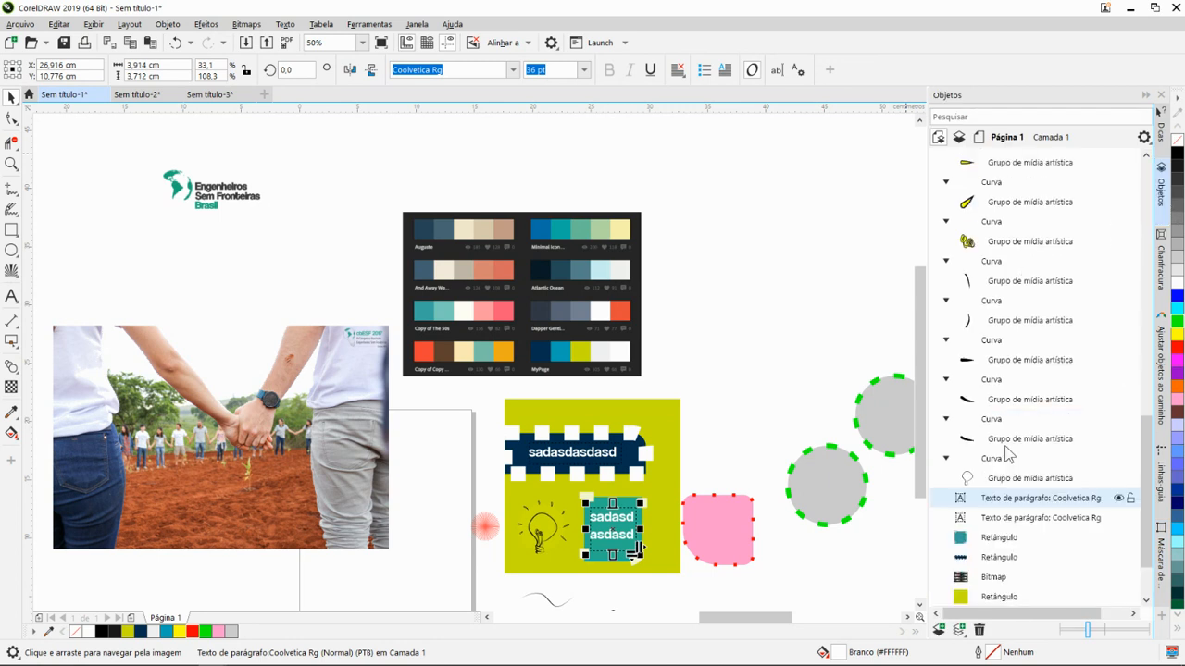
{"action": "scroll", "coordinate": [967, 287], "scroll_direction": "up", "scroll_amount": 10}
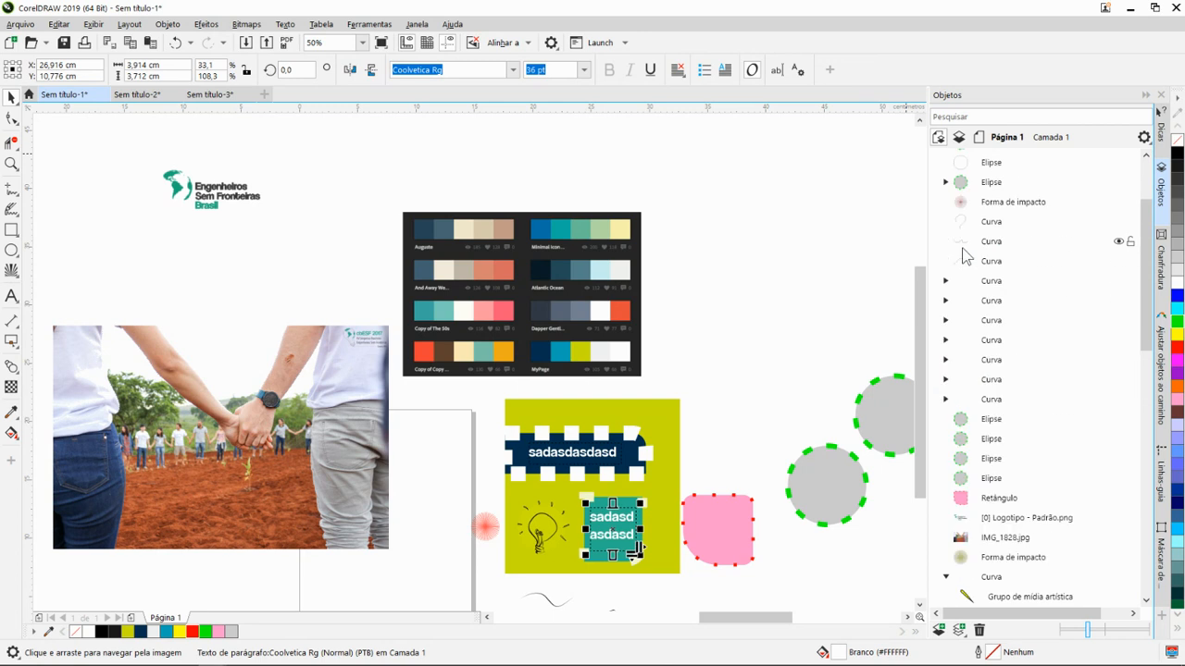
{"action": "scroll", "coordinate": [1006, 310], "scroll_direction": "down", "scroll_amount": 10}
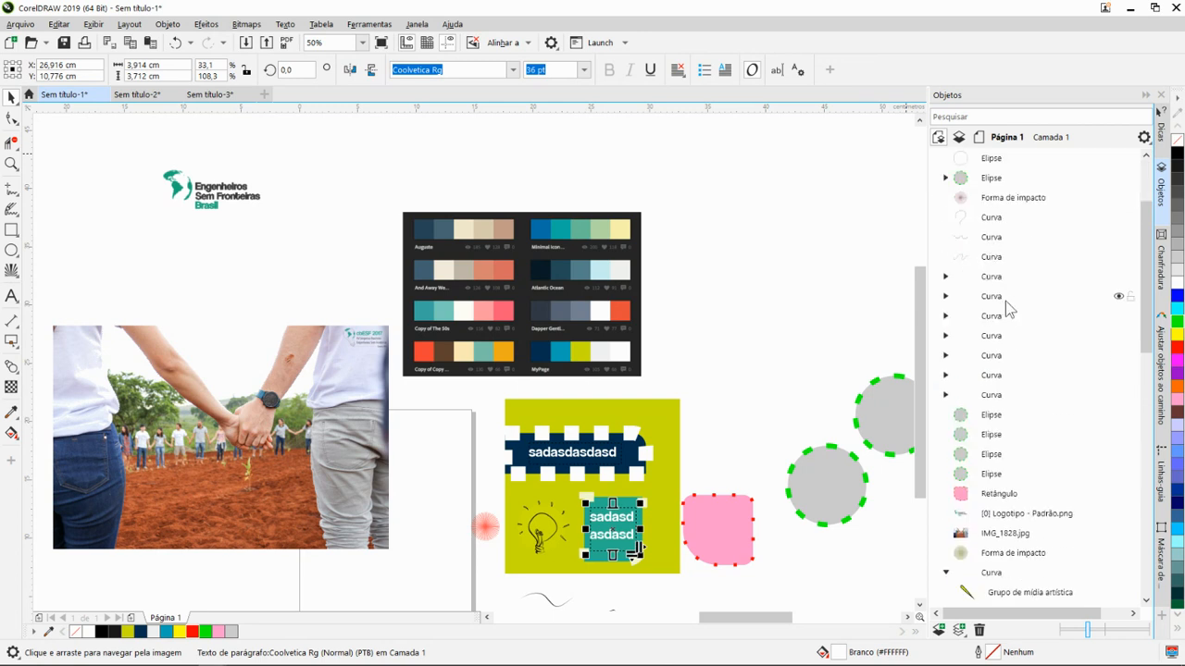
{"action": "scroll", "coordinate": [1015, 310], "scroll_direction": "down", "scroll_amount": 4}
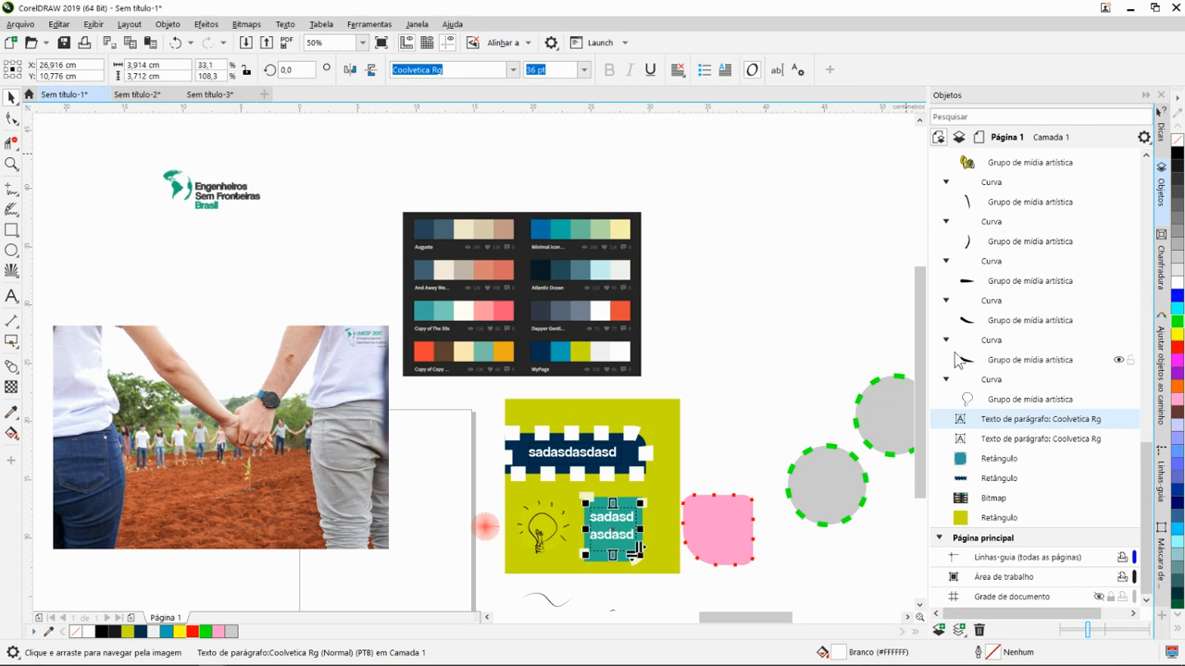
- Collapse the expanded Curva groups on Camada 1 in the Objects list and return to the start of the list
{"action": "left_click", "coordinate": [946, 380]}
{"action": "left_click", "coordinate": [946, 360]}
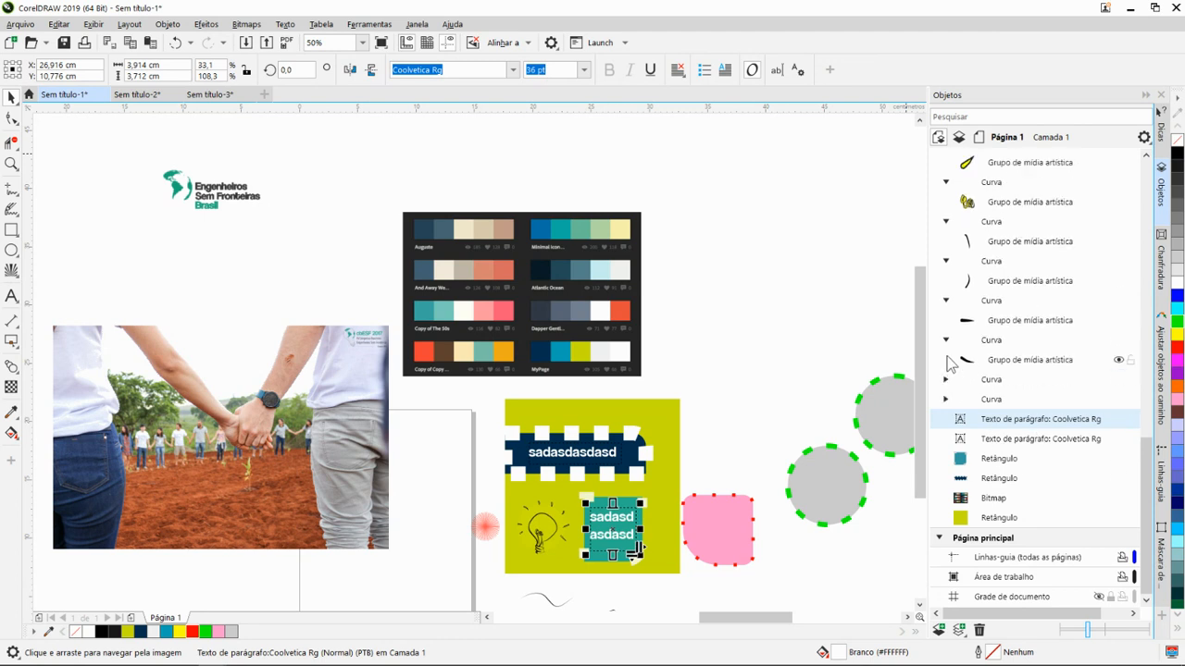
{"action": "left_click", "coordinate": [947, 341]}
{"action": "left_click", "coordinate": [947, 323]}
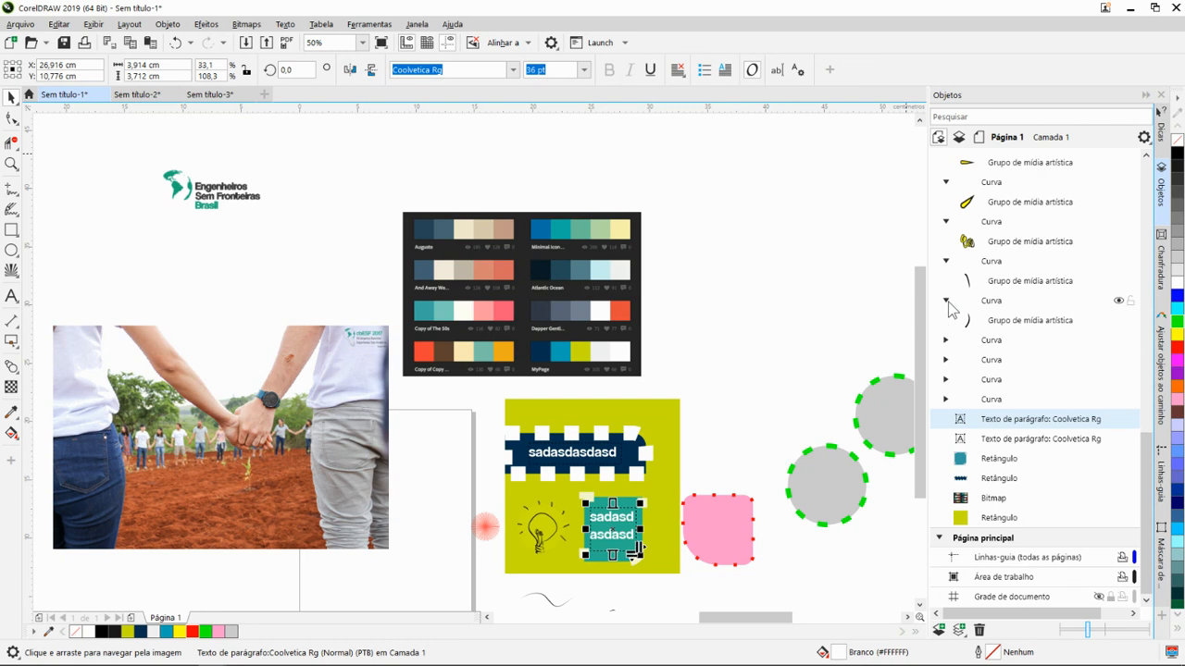
{"action": "left_click", "coordinate": [946, 301]}
{"action": "left_click", "coordinate": [946, 282]}
{"action": "left_click", "coordinate": [947, 263]}
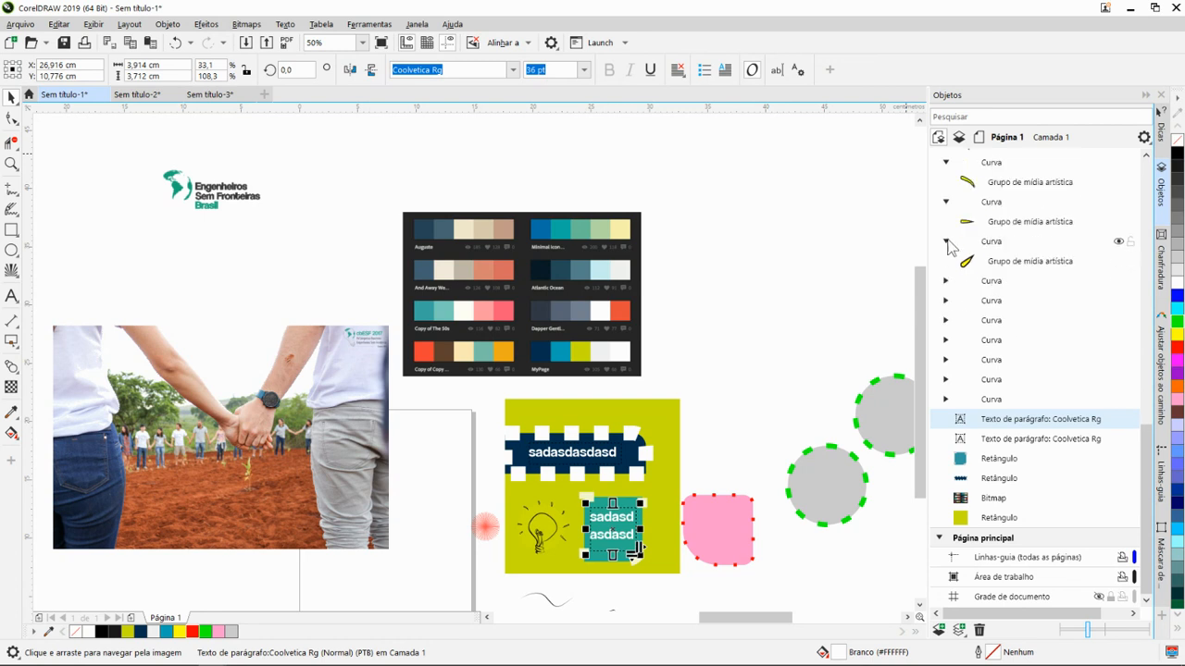
{"action": "left_click", "coordinate": [947, 242]}
{"action": "left_click", "coordinate": [947, 222]}
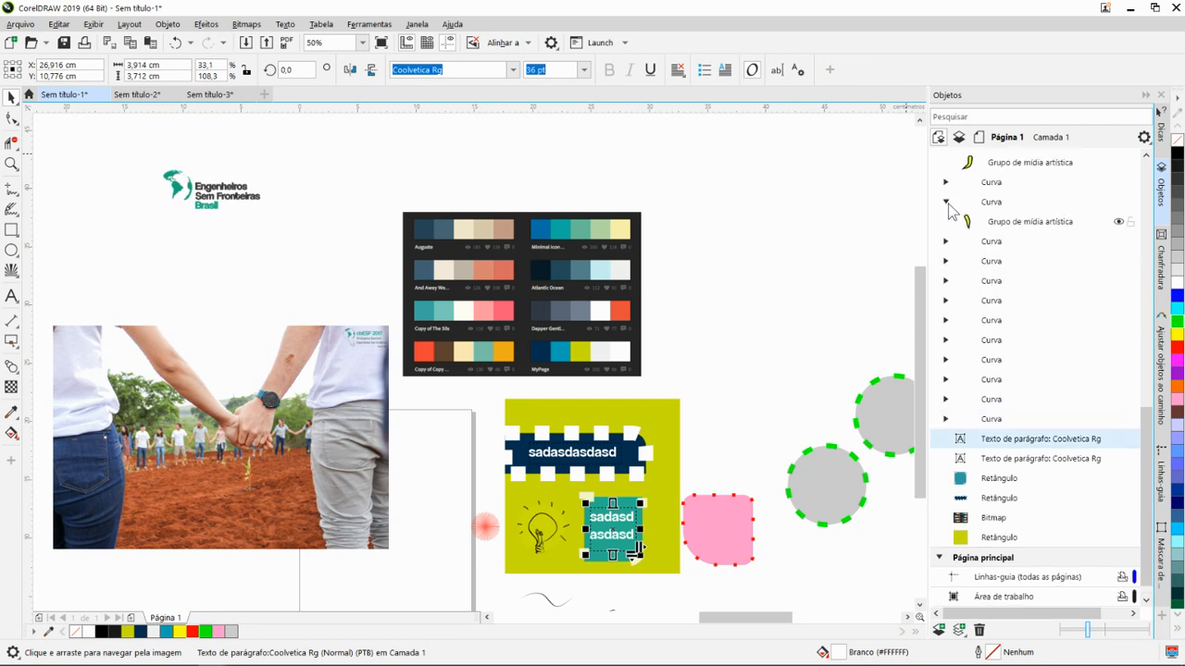
{"action": "left_click", "coordinate": [945, 210]}
{"action": "left_click", "coordinate": [946, 202]}
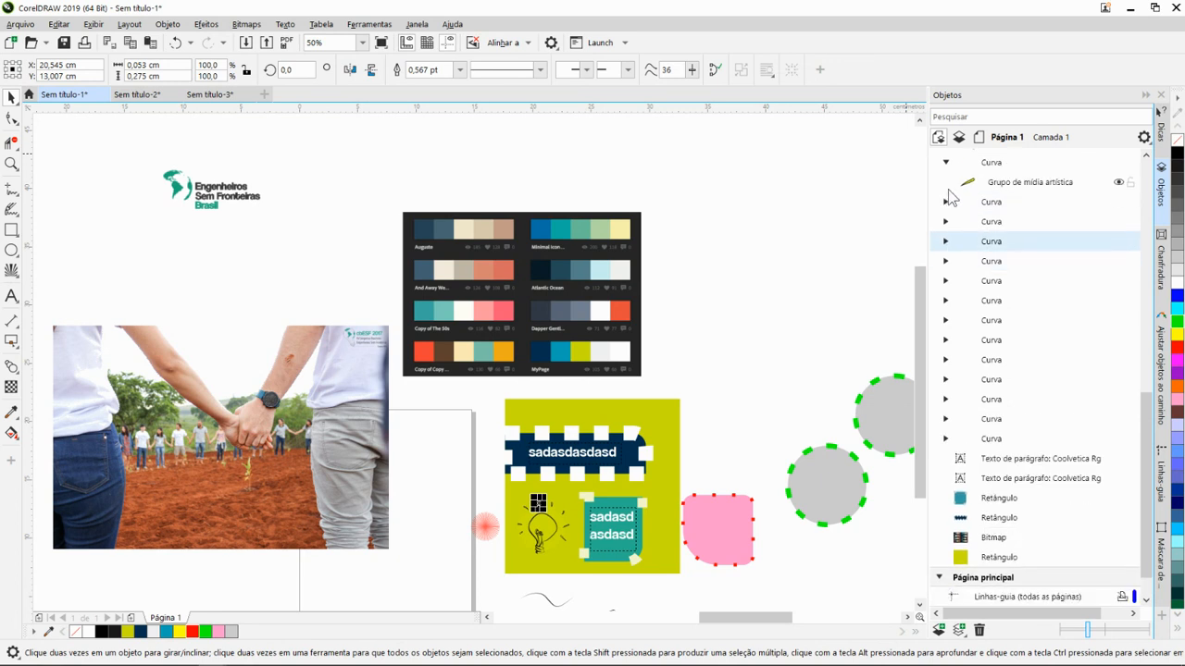
{"action": "left_click", "coordinate": [945, 162]}
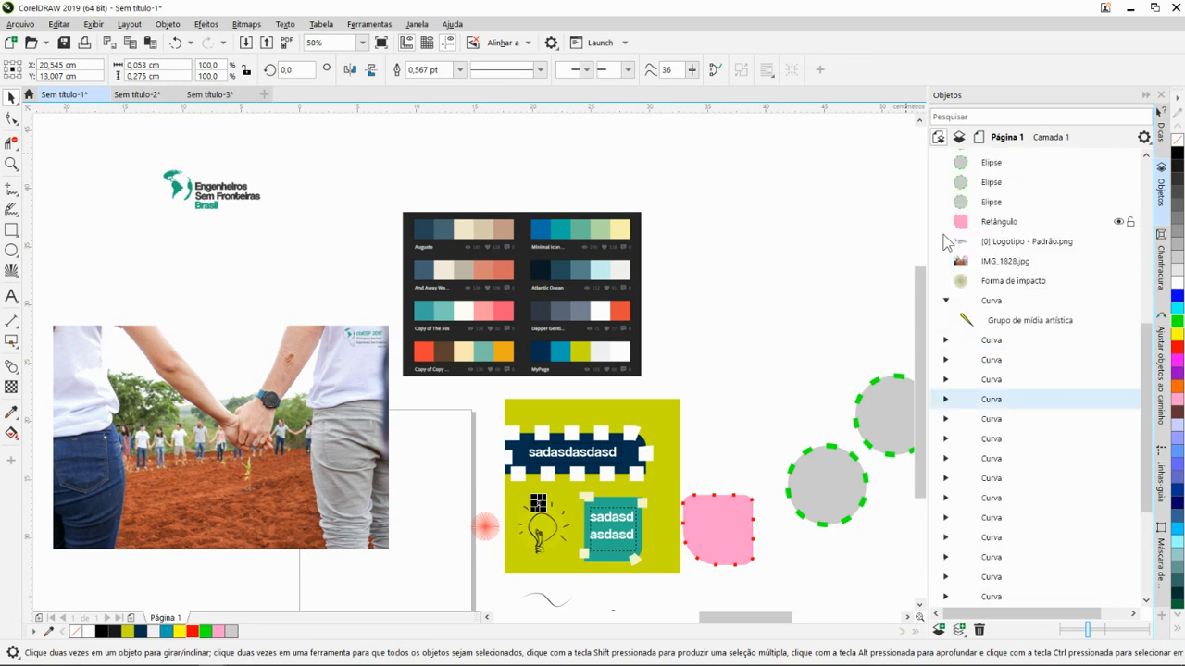
{"action": "left_click", "coordinate": [946, 299]}
{"action": "scroll", "coordinate": [957, 278], "scroll_direction": "up", "scroll_amount": 6}
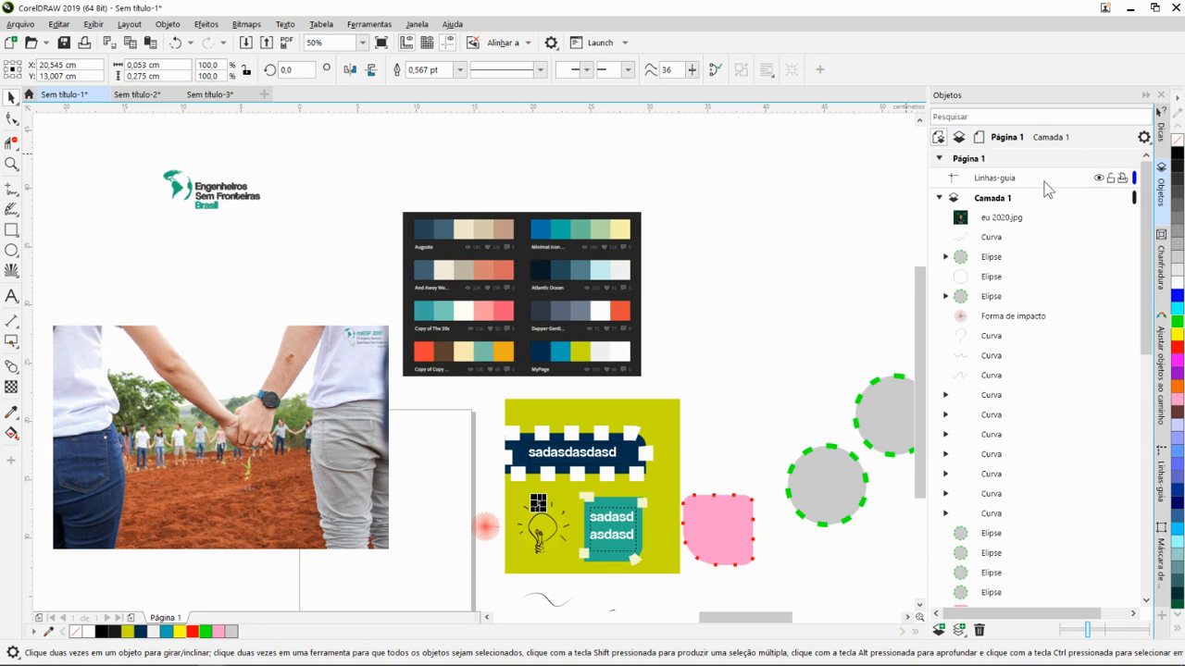
- Open the Chanfradura settings and cut the Engenheiros Sem Fronteiras Brasil logo from above the holding-hands photo
{"action": "left_click", "coordinate": [1158, 276]}
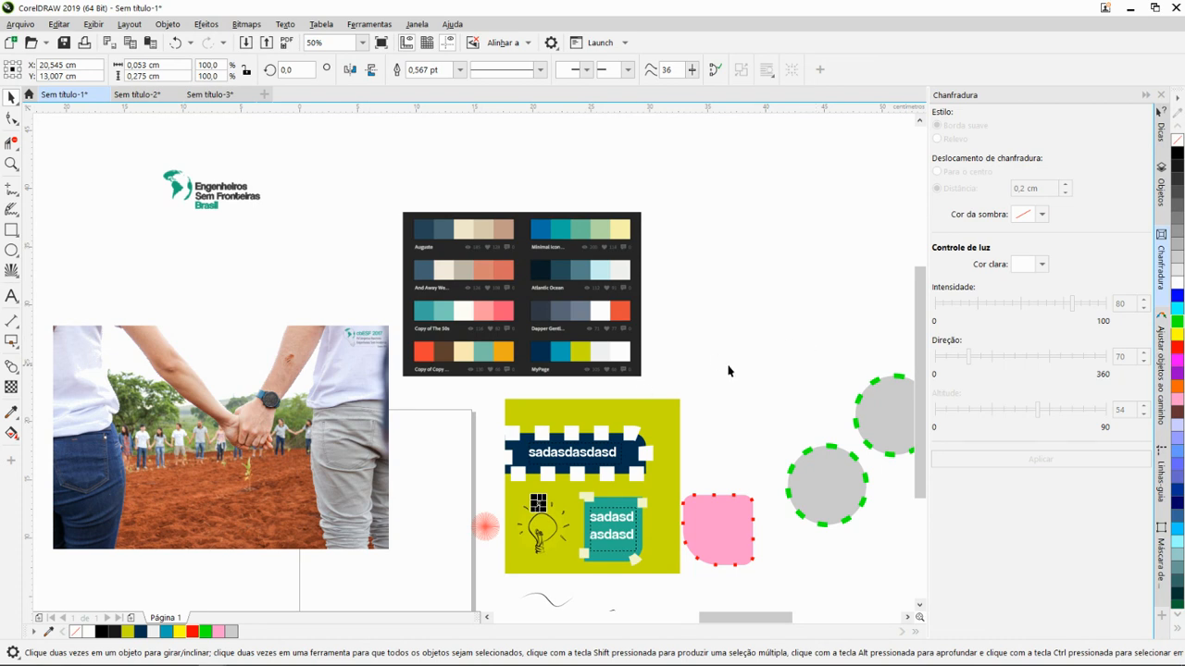
{"action": "scroll", "coordinate": [728, 370], "scroll_direction": "down", "scroll_amount": 2}
{"action": "left_click_drag", "start_coordinate": [709, 389], "coordinate": [770, 411]}
{"action": "scroll", "coordinate": [511, 303], "scroll_direction": "up", "scroll_amount": 1}
{"action": "scroll", "coordinate": [550, 313], "scroll_direction": "down", "scroll_amount": 2}
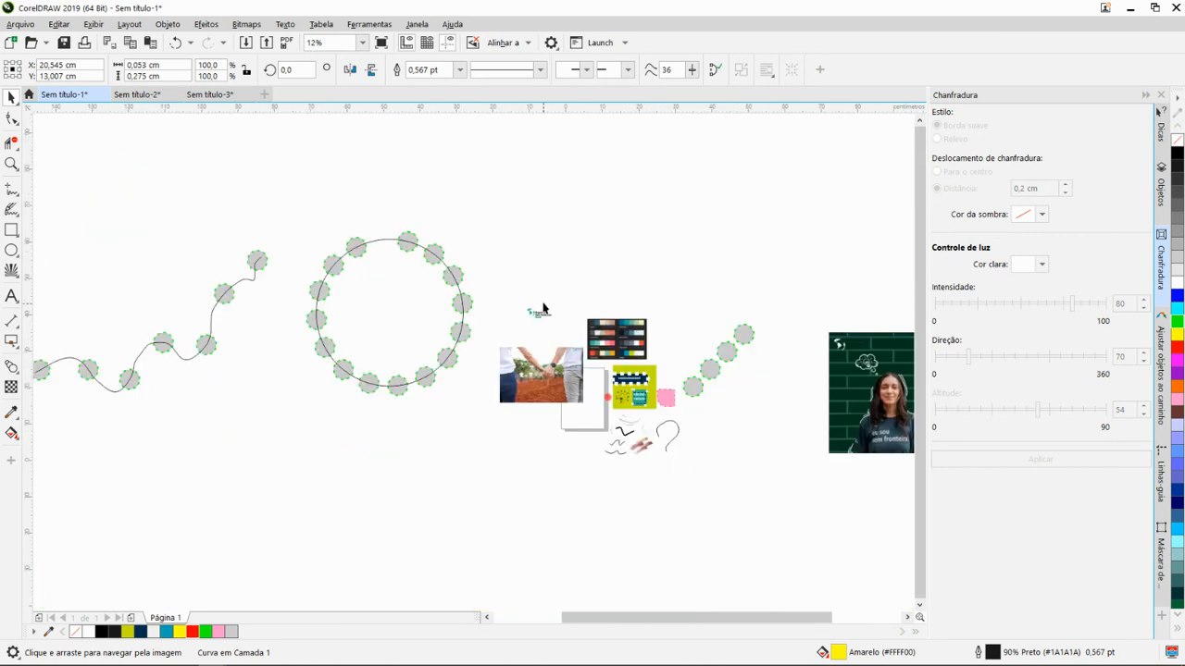
{"action": "scroll", "coordinate": [544, 308], "scroll_direction": "up", "scroll_amount": 3}
{"action": "left_click", "coordinate": [532, 309]}
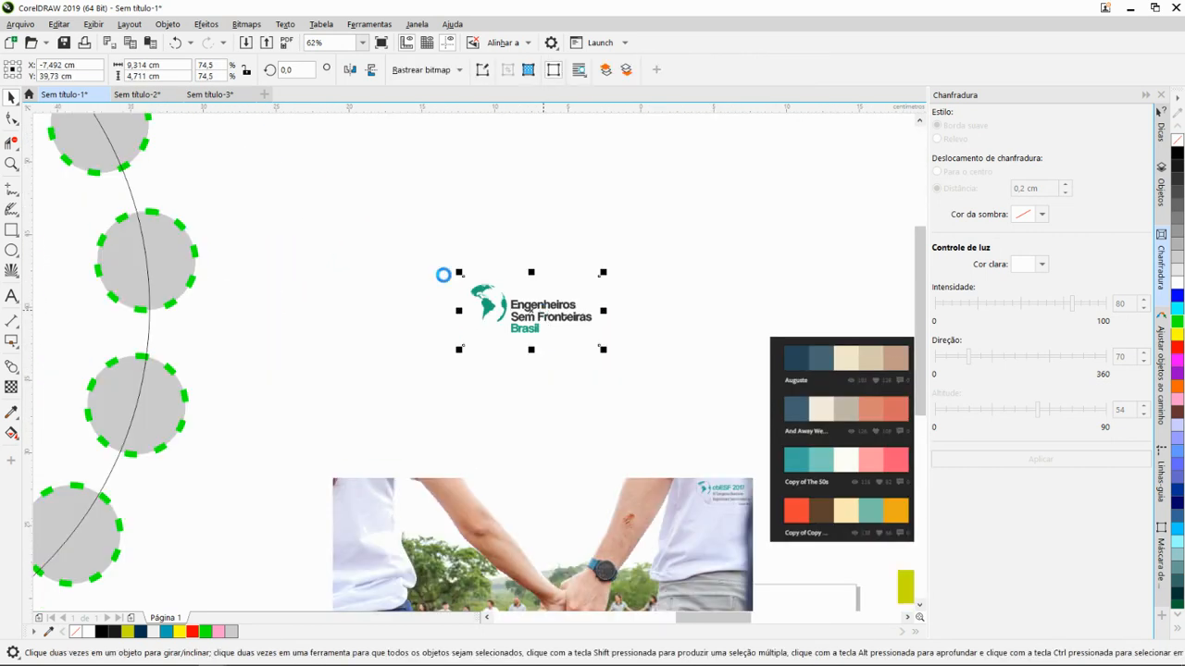
{"action": "key", "text": "Delete"}
- Paste the logo into the document Sem título-3 and place it on the page at X 15,908 cm and Y 20,694 cm
{"action": "left_click", "coordinate": [209, 94]}
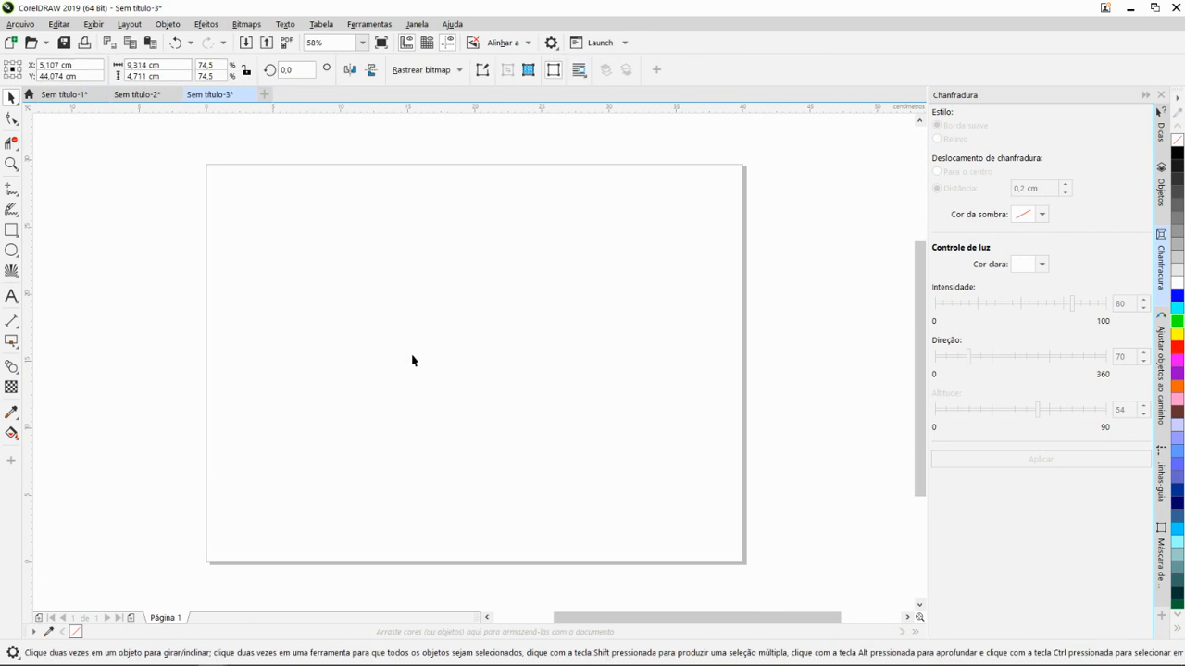
{"action": "scroll", "coordinate": [393, 298], "scroll_direction": "down", "scroll_amount": 3}
{"action": "left_click_drag", "start_coordinate": [386, 257], "coordinate": [413, 319]}
{"action": "scroll", "coordinate": [412, 318], "scroll_direction": "up", "scroll_amount": 2}
{"action": "scroll", "coordinate": [413, 318], "scroll_direction": "up", "scroll_amount": 4}
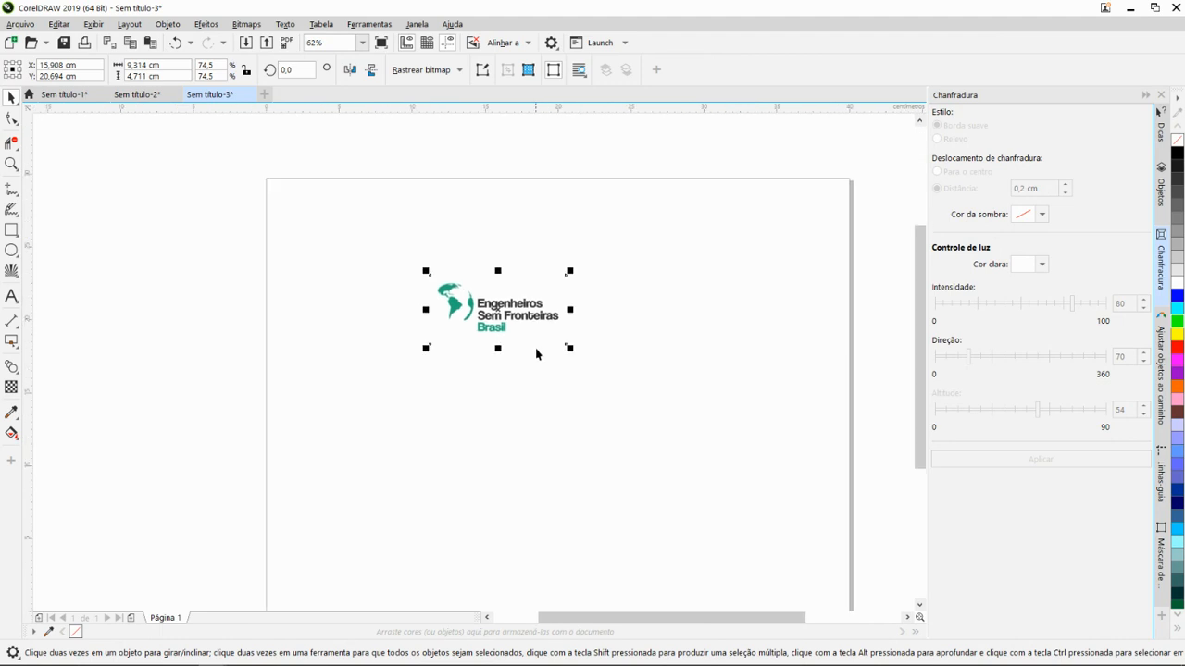
- Switch to the browser and look through the Manual de Identidade Visual PDF's pages on brand identity, logo construction and núcleo naming
{"action": "key", "text": "alt+Tab"}
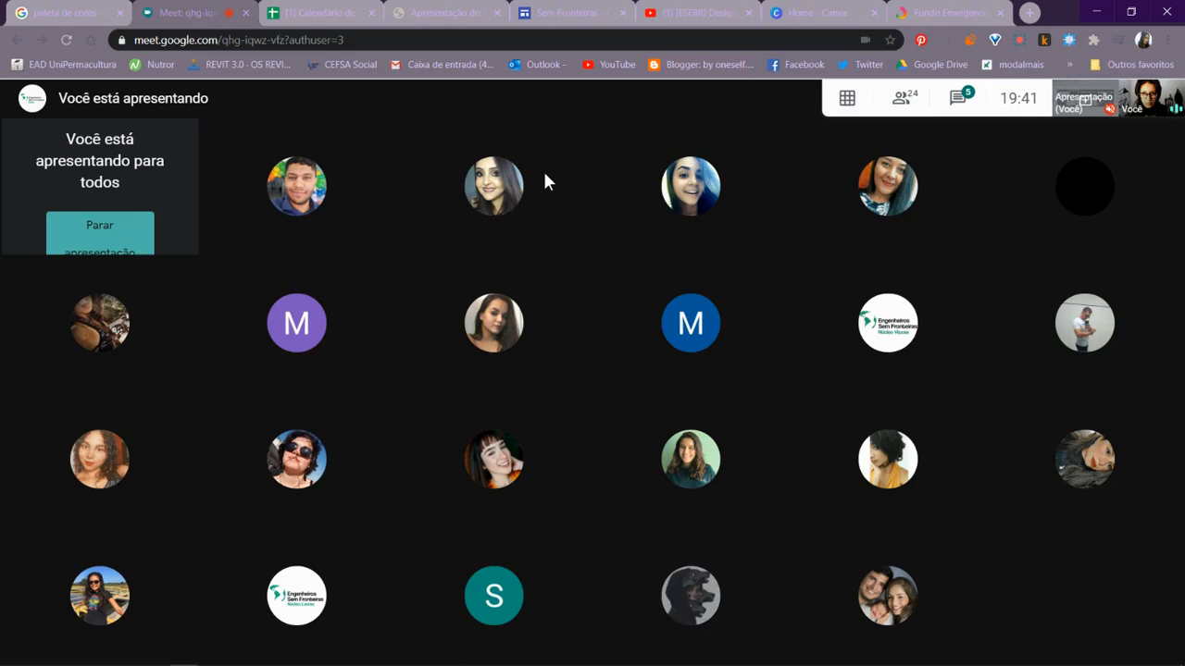
{"action": "left_click", "coordinate": [426, 10]}
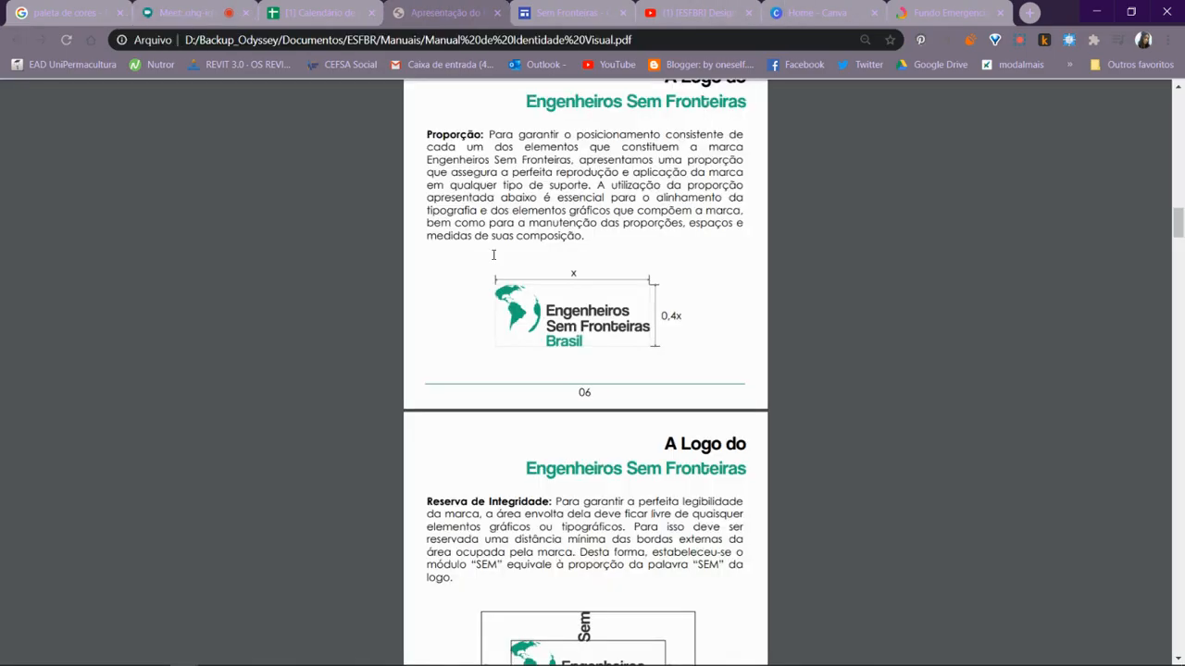
{"action": "scroll", "coordinate": [575, 373], "scroll_direction": "up", "scroll_amount": 2}
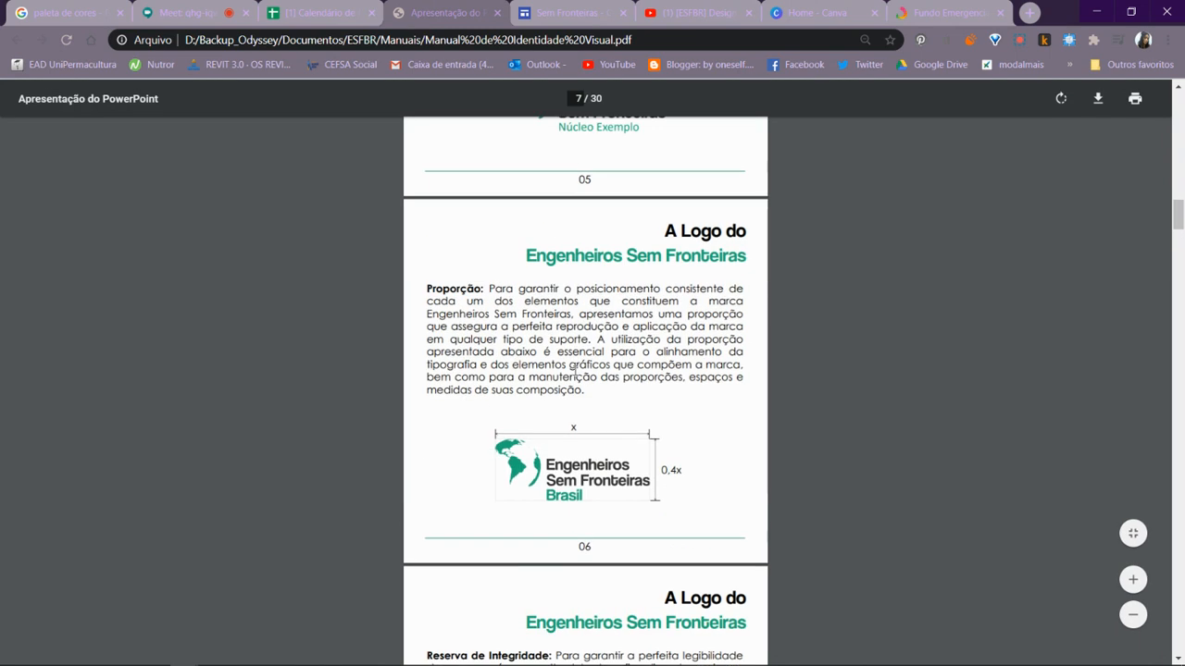
{"action": "scroll", "coordinate": [575, 373], "scroll_direction": "up", "scroll_amount": 6}
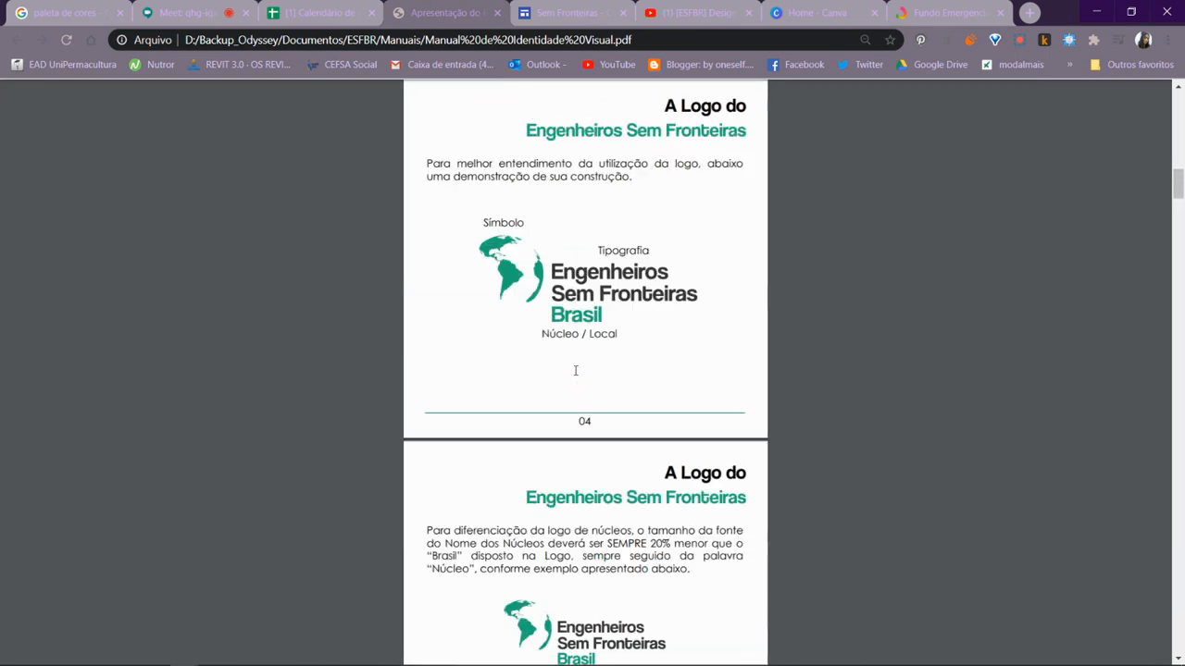
{"action": "scroll", "coordinate": [575, 370], "scroll_direction": "up", "scroll_amount": 4}
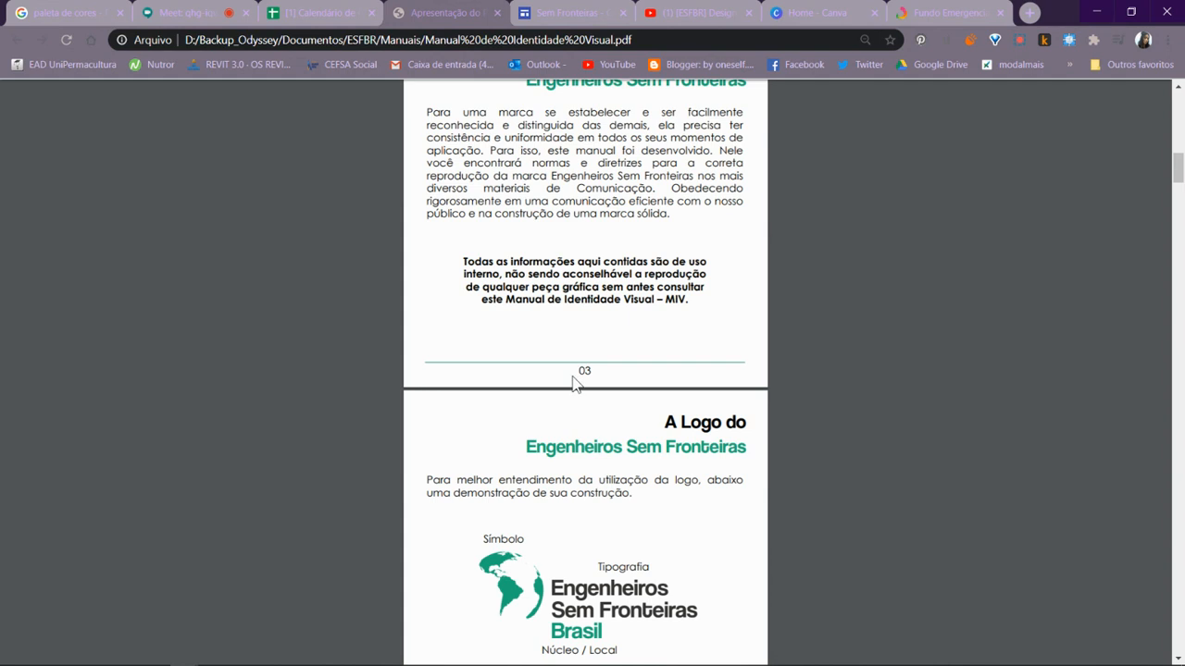
{"action": "scroll", "coordinate": [609, 396], "scroll_direction": "up", "scroll_amount": 6}
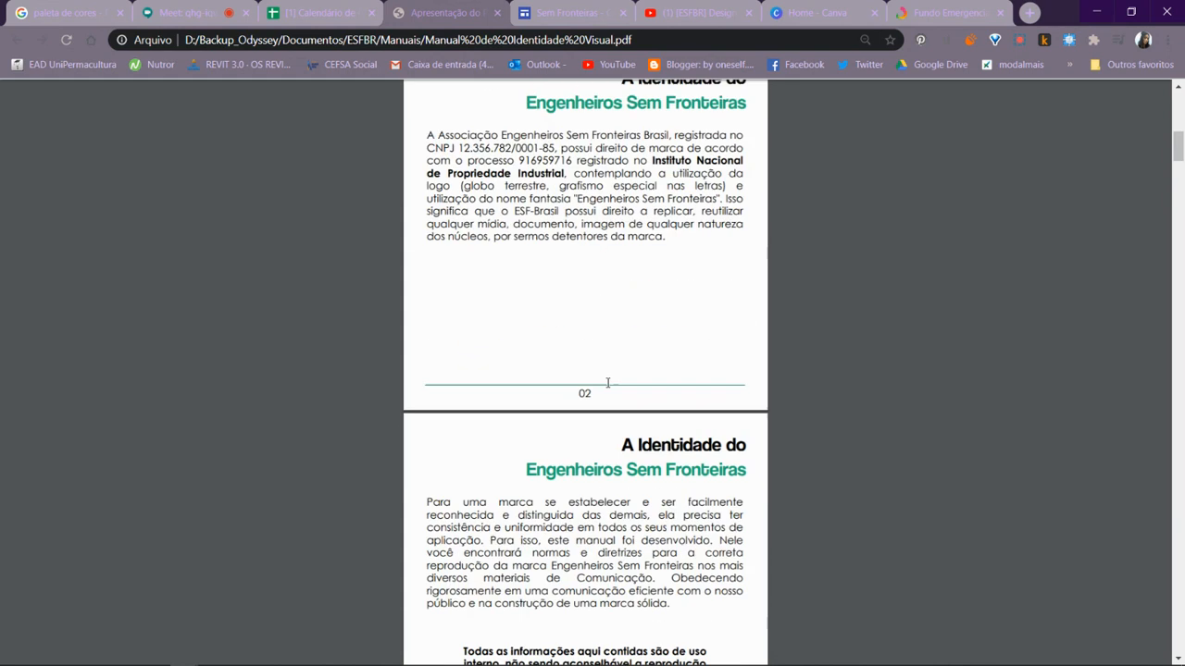
{"action": "scroll", "coordinate": [607, 381], "scroll_direction": "down", "scroll_amount": 10}
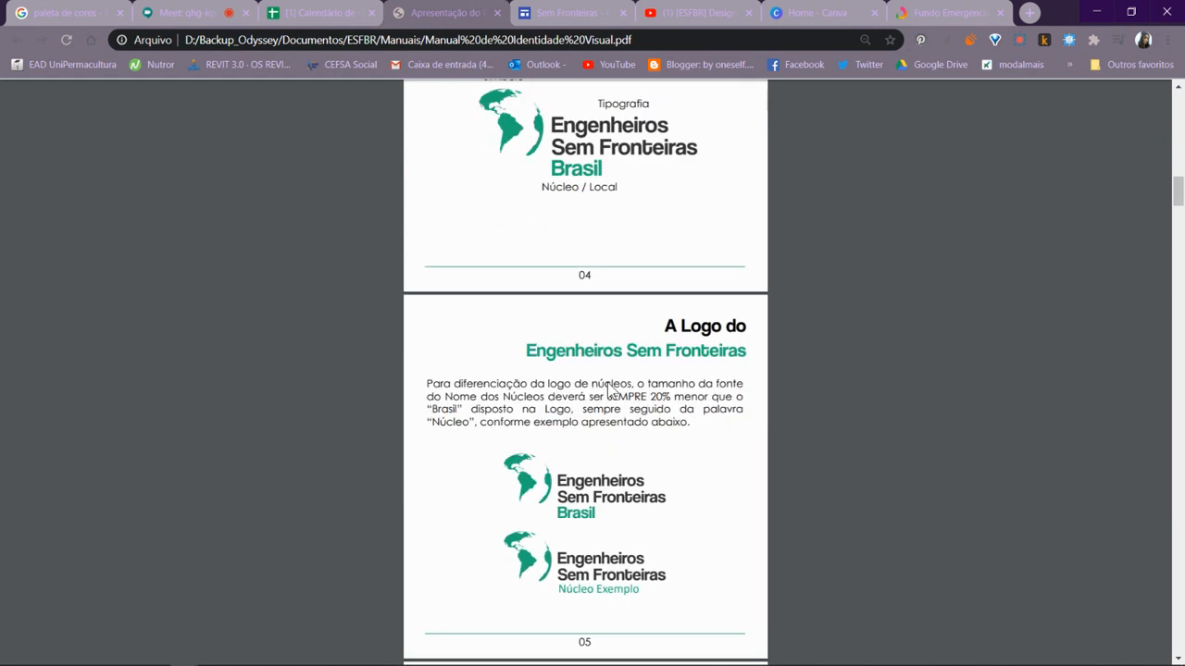
{"action": "scroll", "coordinate": [611, 390], "scroll_direction": "up", "scroll_amount": 1}
{"action": "scroll", "coordinate": [611, 389], "scroll_direction": "down", "scroll_amount": 5}
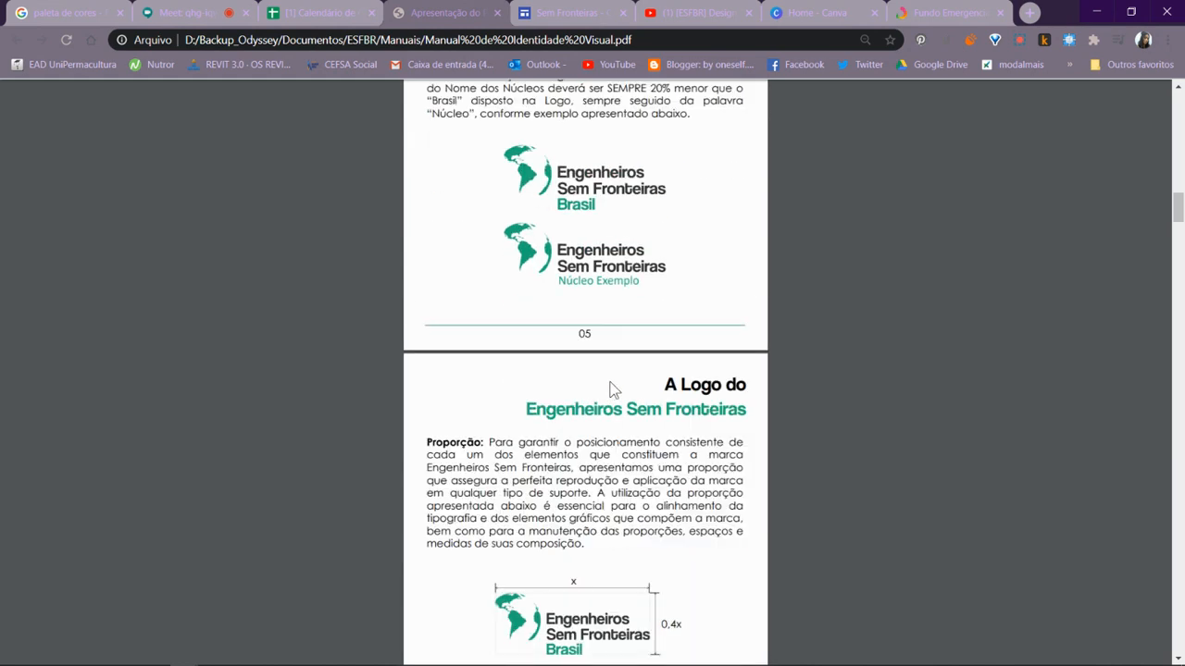
- Examine the manual's Proporção and Reserva de Integridade pages for the logo's proportions and clear-space rule
{"action": "scroll", "coordinate": [611, 390], "scroll_direction": "down", "scroll_amount": 4}
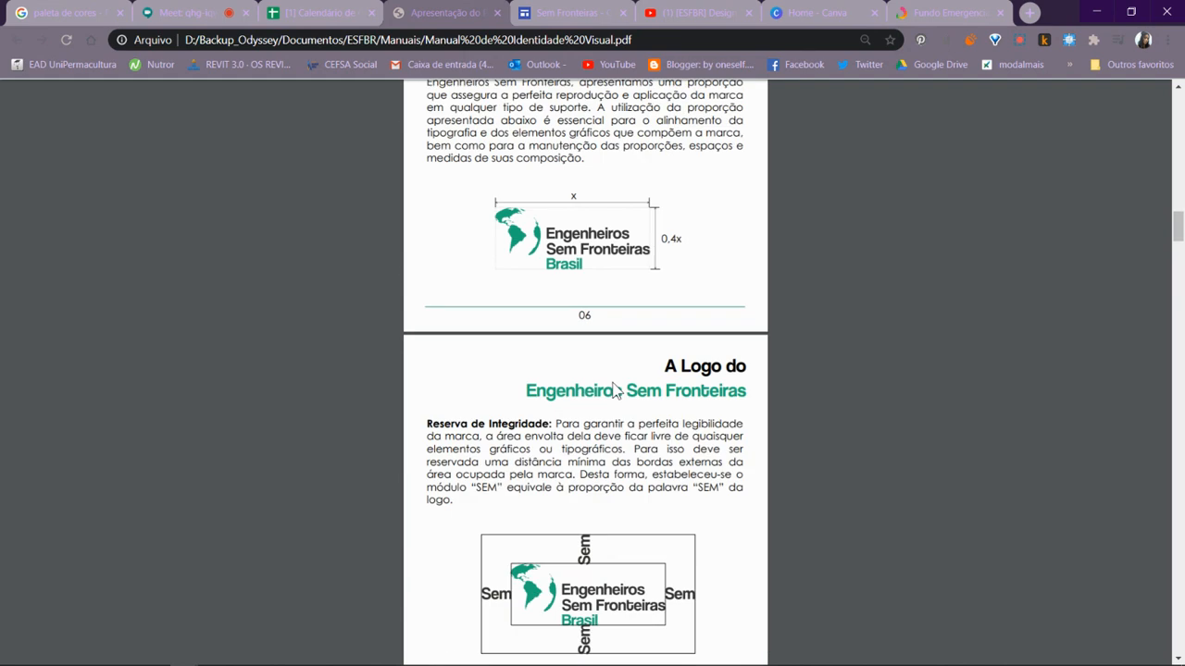
{"action": "scroll", "coordinate": [633, 374], "scroll_direction": "down", "scroll_amount": 1}
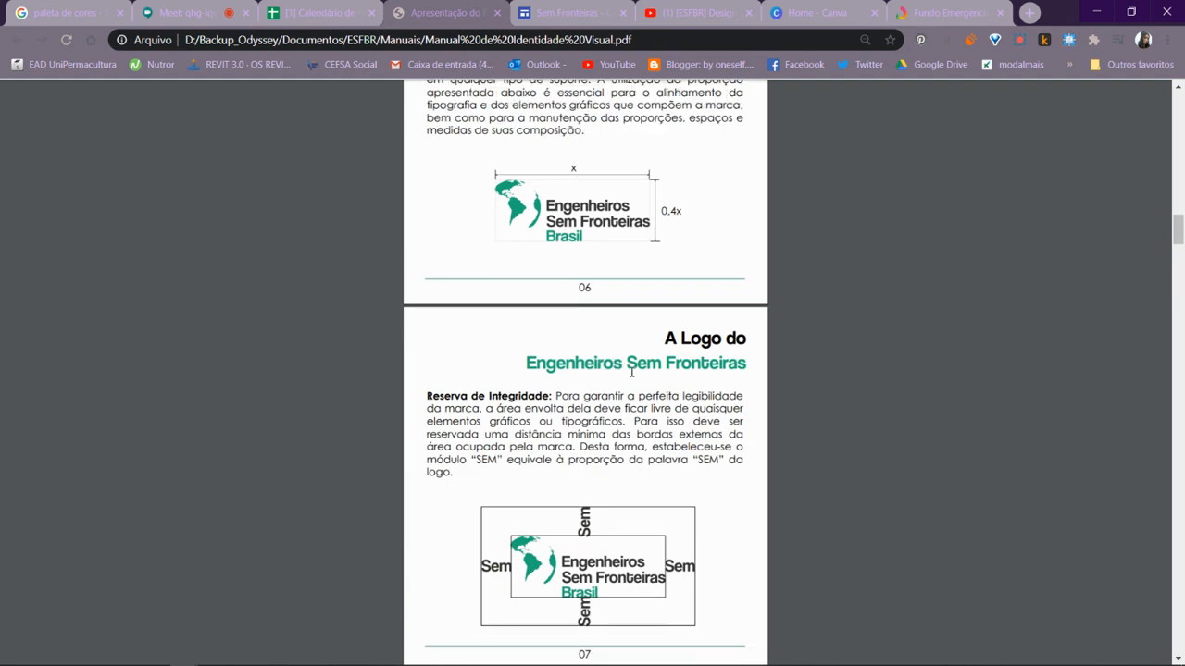
{"action": "scroll", "coordinate": [643, 384], "scroll_direction": "down", "scroll_amount": 2}
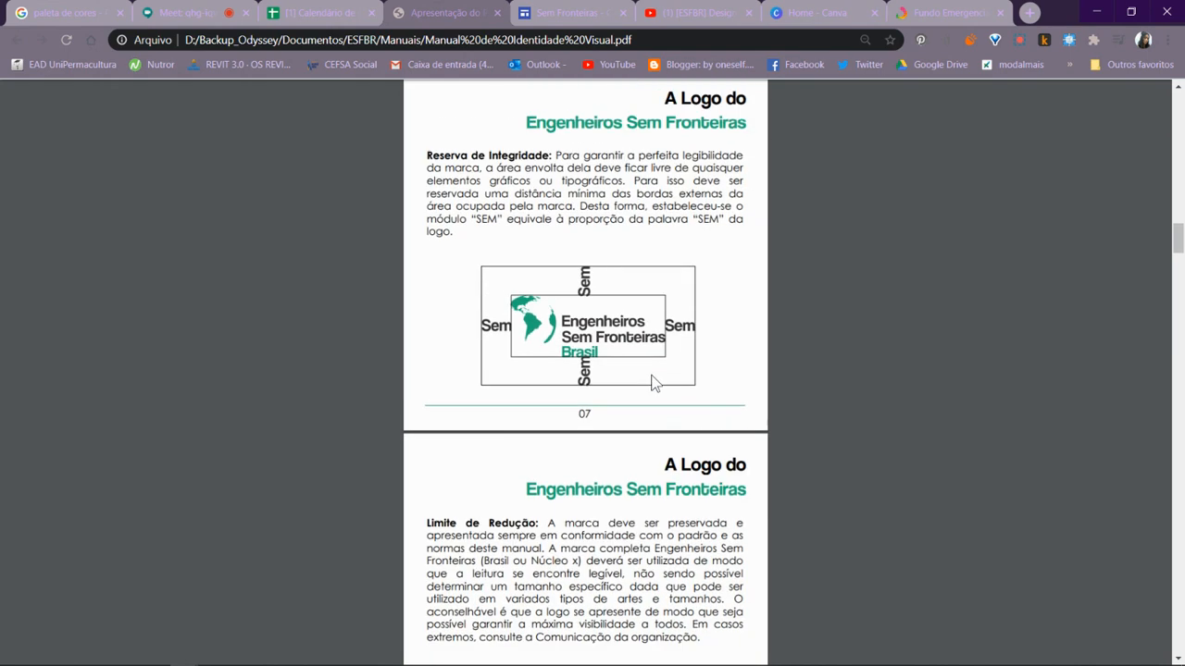
{"action": "scroll", "coordinate": [653, 384], "scroll_direction": "up", "scroll_amount": 2}
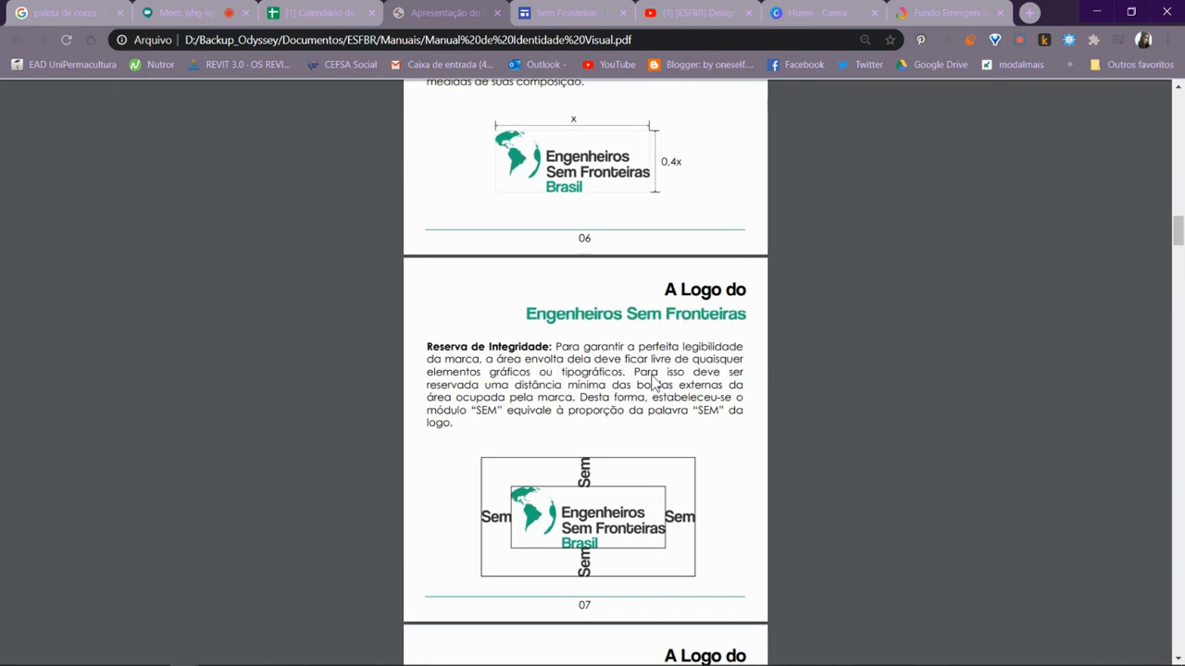
{"action": "scroll", "coordinate": [653, 384], "scroll_direction": "up", "scroll_amount": 2}
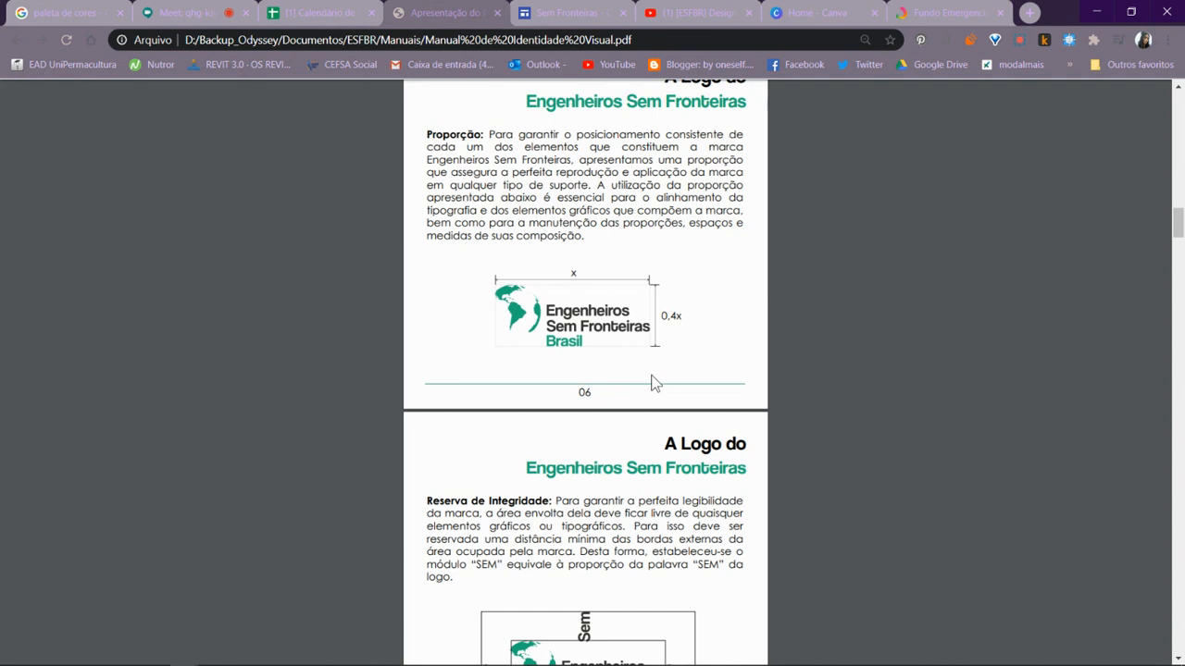
{"action": "scroll", "coordinate": [655, 364], "scroll_direction": "down", "scroll_amount": 1}
{"action": "scroll", "coordinate": [629, 343], "scroll_direction": "up", "scroll_amount": 3}
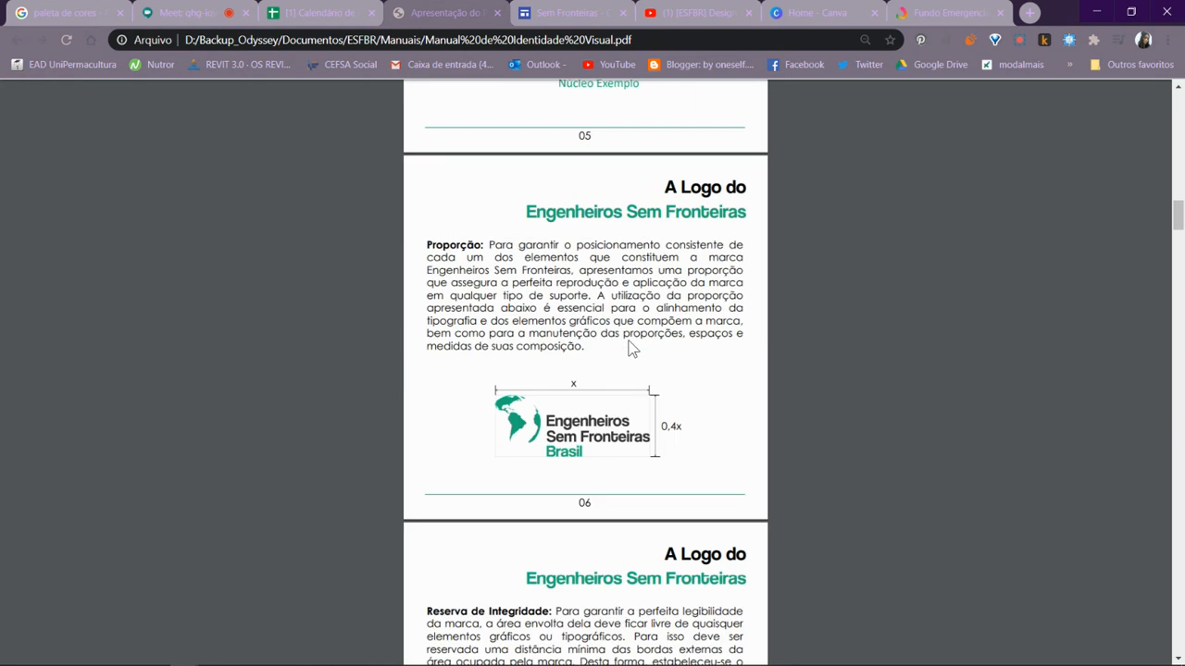
{"action": "scroll", "coordinate": [629, 352], "scroll_direction": "down", "scroll_amount": 4}
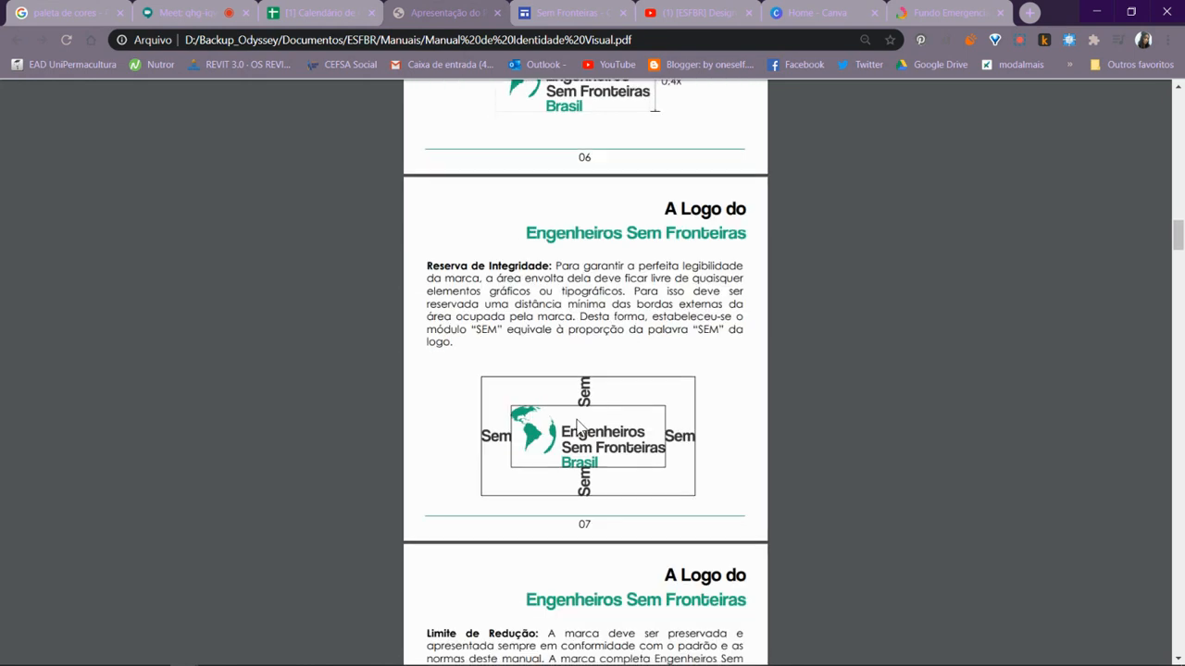
{"action": "scroll", "coordinate": [611, 370], "scroll_direction": "down", "scroll_amount": 1}
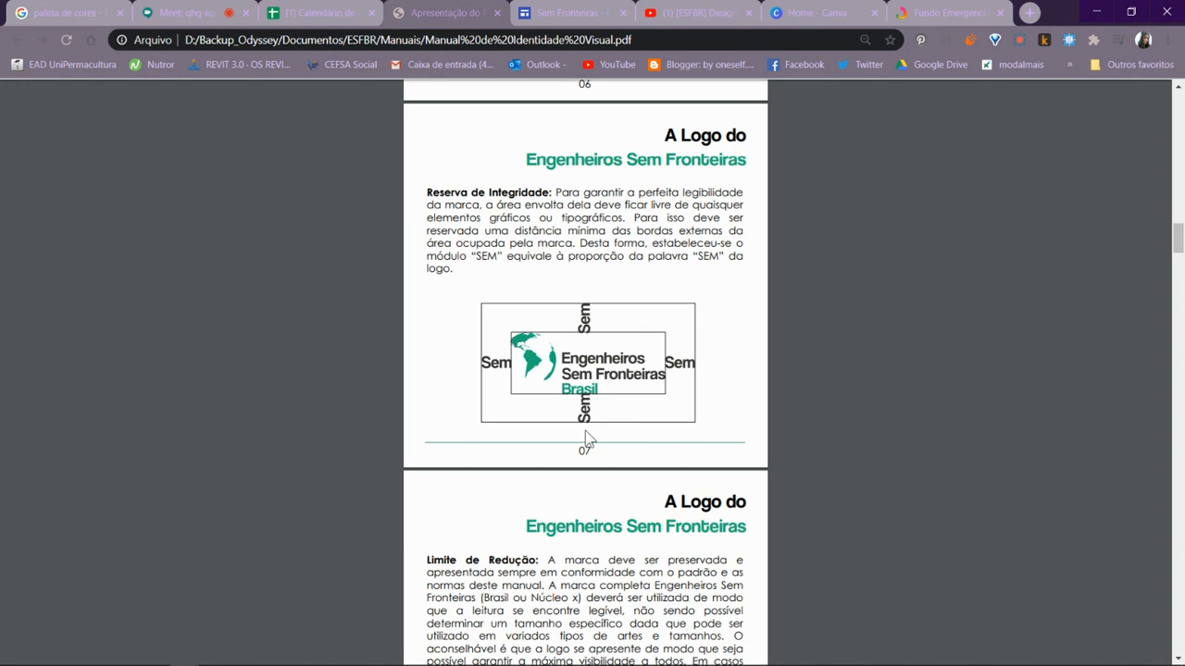
- Review the manual's Limite de Redução text and recheck the Reserva de Integridade and Proporção diagrams
{"action": "scroll", "coordinate": [591, 368], "scroll_direction": "down", "scroll_amount": 1}
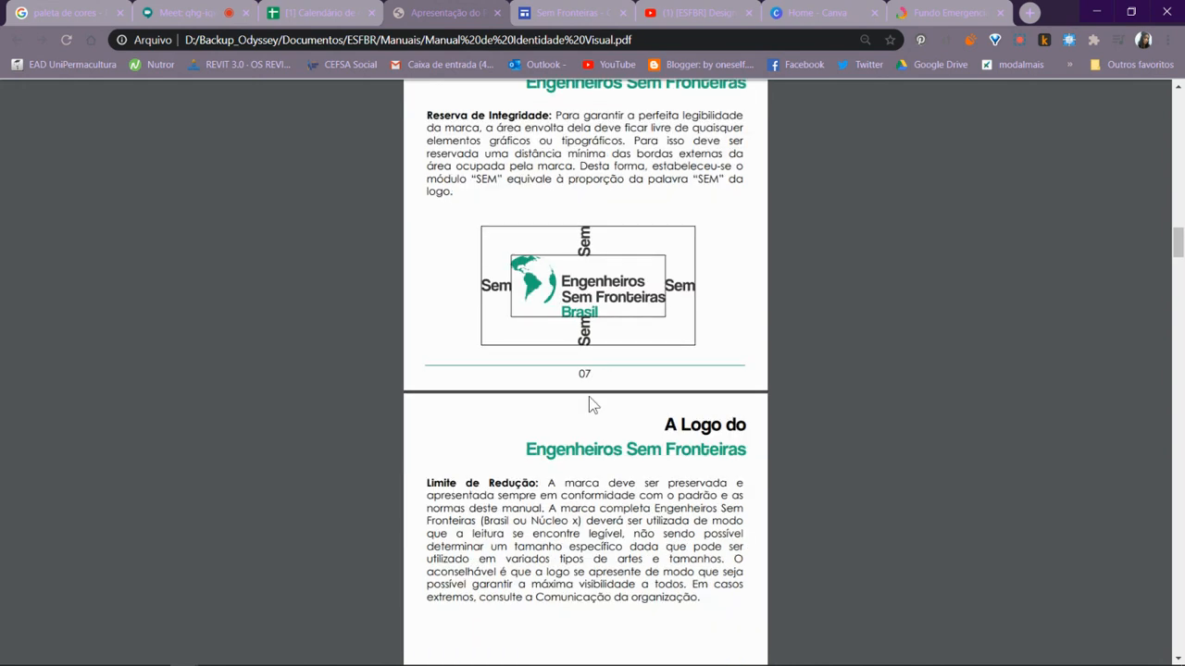
{"action": "scroll", "coordinate": [587, 396], "scroll_direction": "up", "scroll_amount": 1}
{"action": "scroll", "coordinate": [578, 419], "scroll_direction": "up", "scroll_amount": 1}
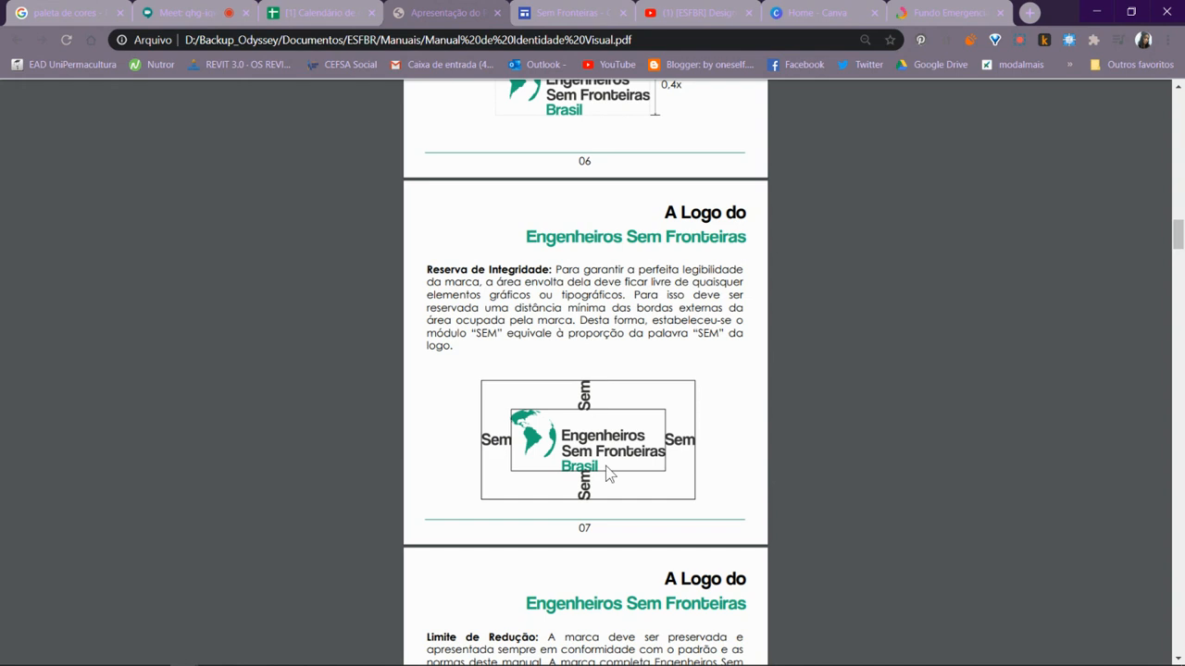
{"action": "scroll", "coordinate": [608, 473], "scroll_direction": "up", "scroll_amount": 2}
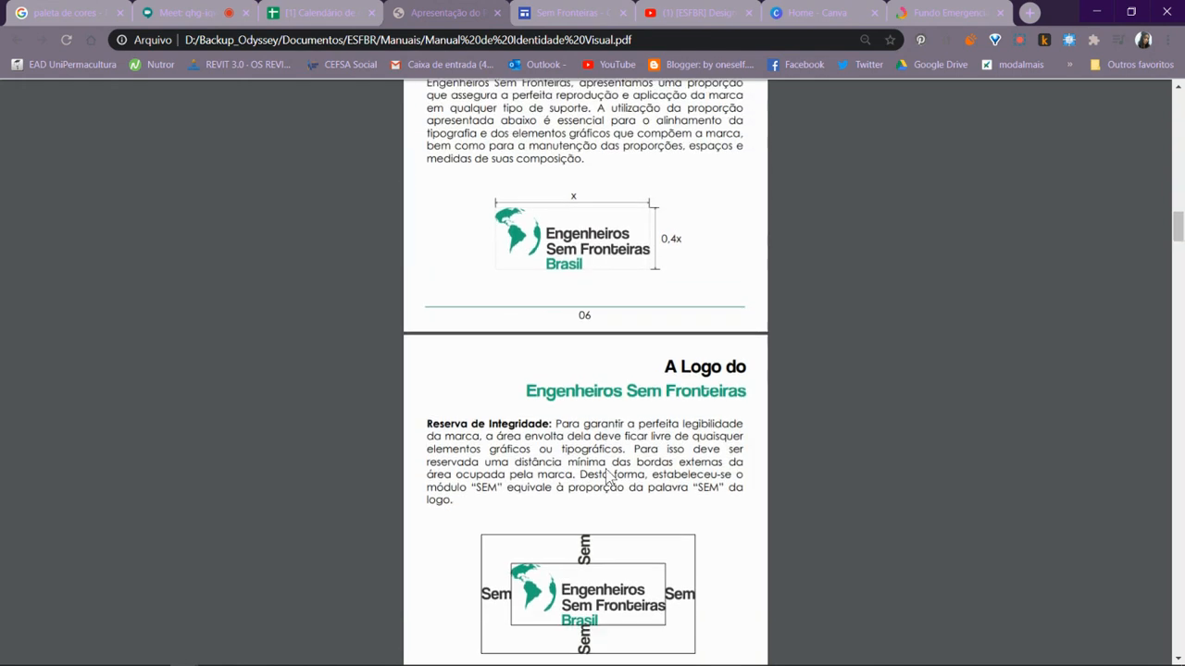
{"action": "scroll", "coordinate": [608, 474], "scroll_direction": "down", "scroll_amount": 2}
- Switch back to CorelDRAW, duplicate the logo and place the copy beside the original at X 26,704 cm and Y 20,381 cm
{"action": "key", "text": "alt+Tab"}
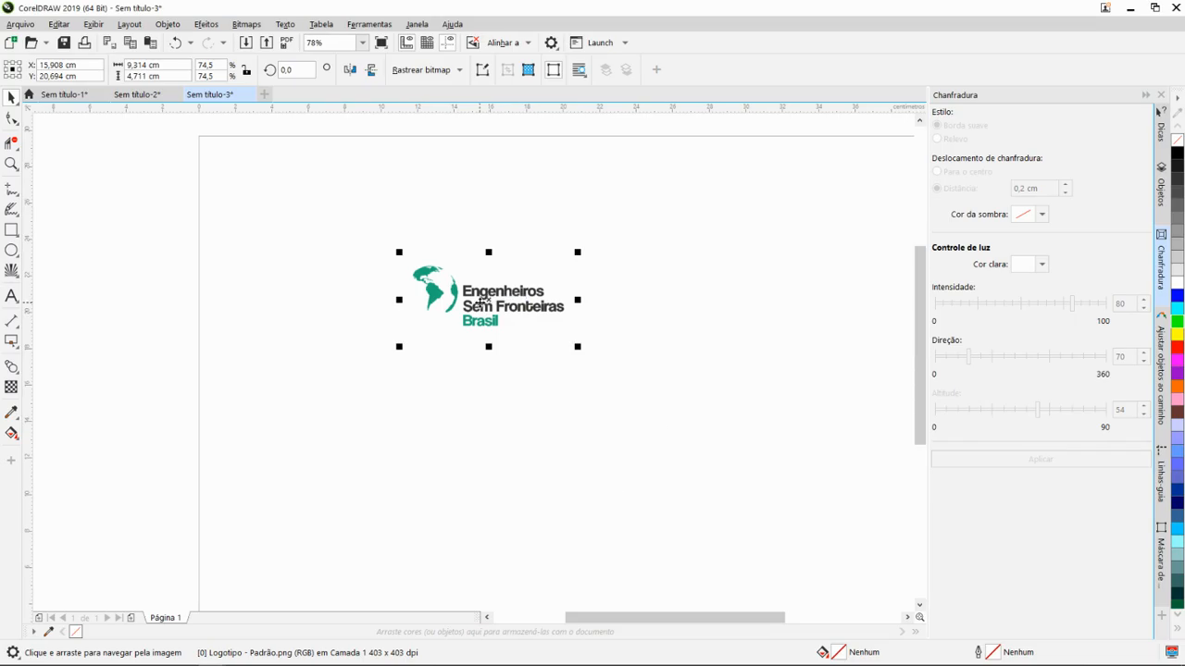
{"action": "key", "text": "ctrl+d"}
{"action": "left_click_drag", "start_coordinate": [493, 291], "coordinate": [680, 305]}
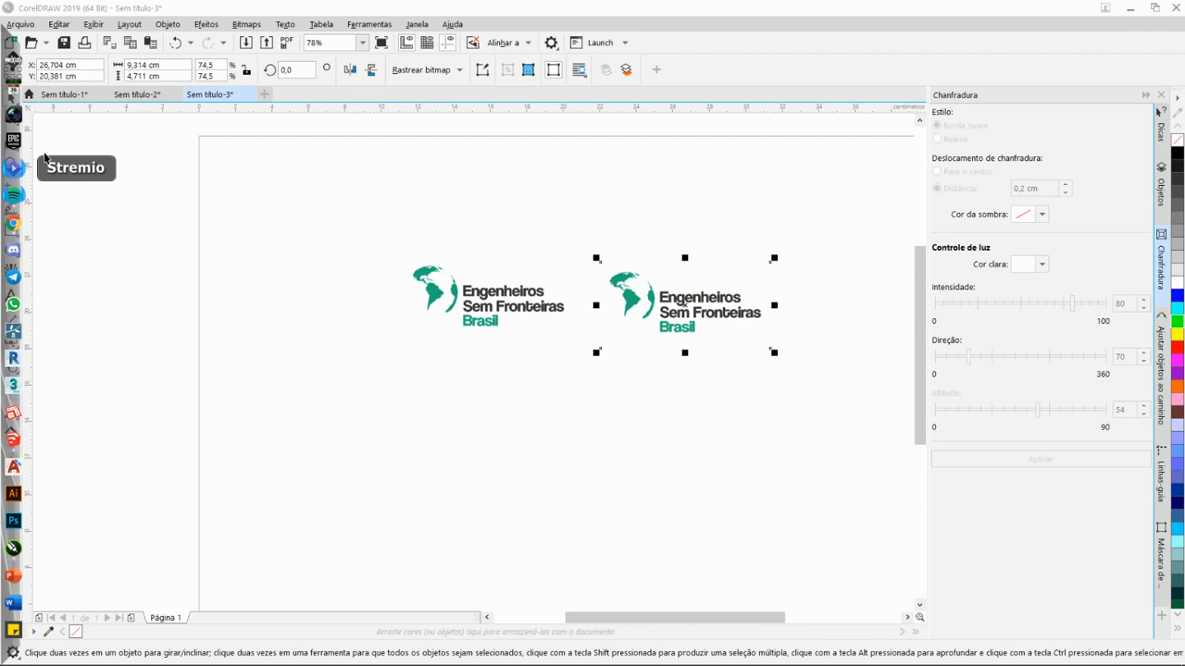
- Crop the duplicated logo down to the word "Sem", with a crop area of about 1,57 by 0,873 cm
{"action": "left_click", "coordinate": [13, 144]}
{"action": "left_click", "coordinate": [17, 148]}
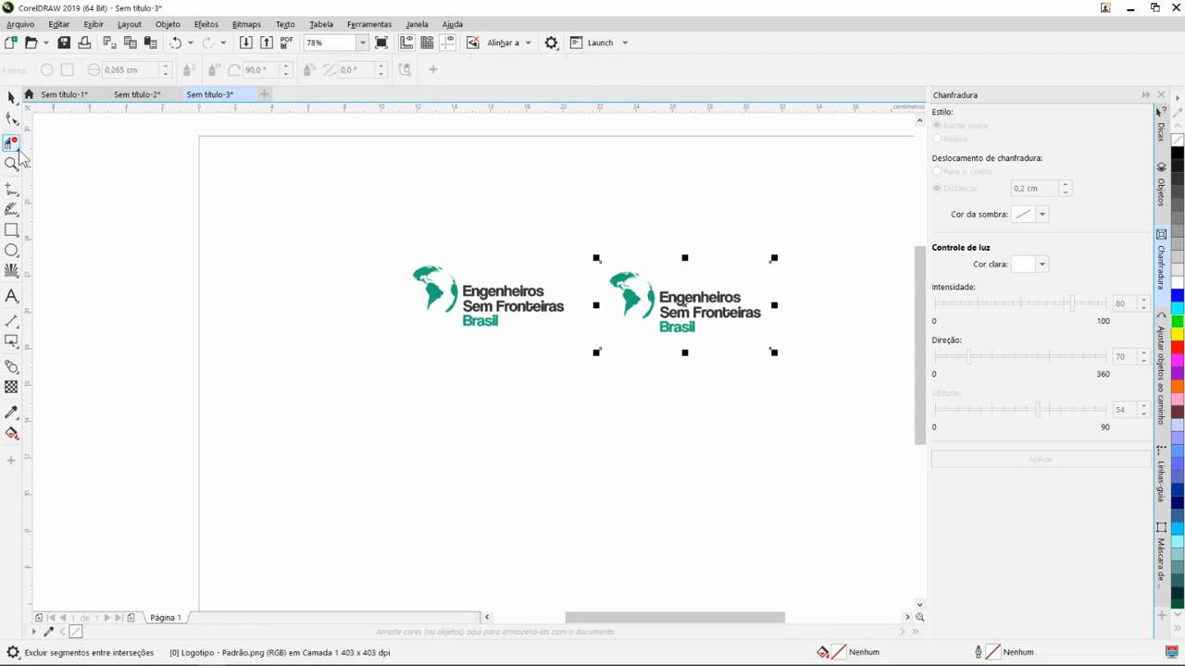
{"action": "left_click", "coordinate": [54, 144]}
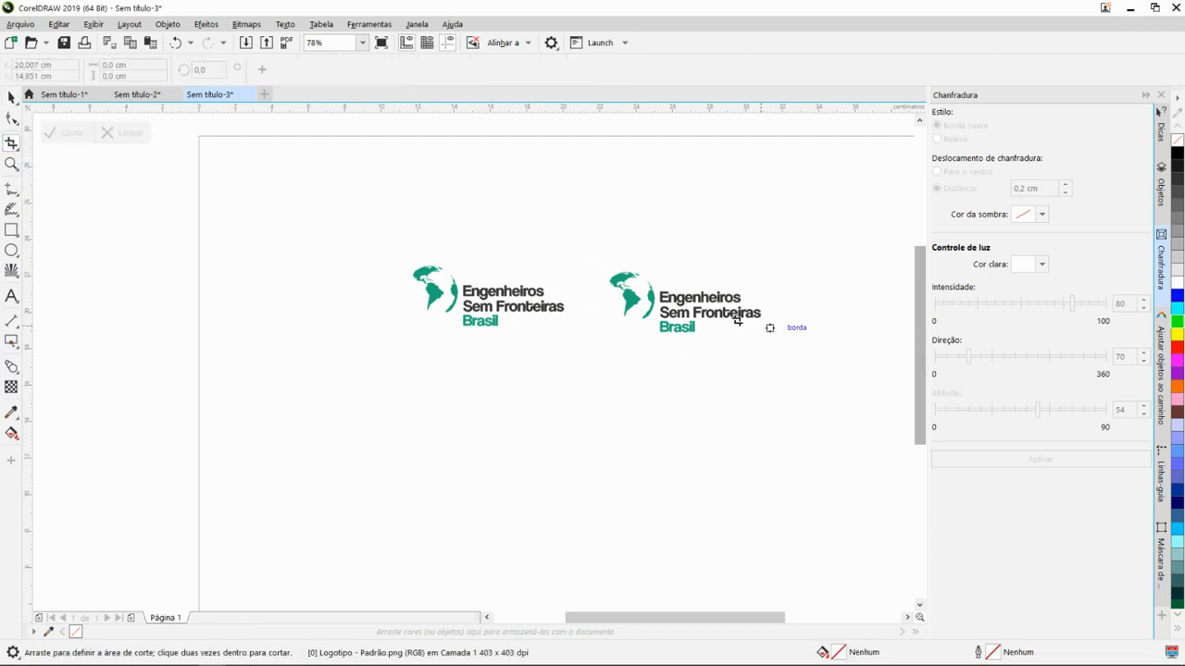
{"action": "scroll", "coordinate": [662, 301], "scroll_direction": "up", "scroll_amount": 2}
{"action": "scroll", "coordinate": [657, 310], "scroll_direction": "up", "scroll_amount": 2}
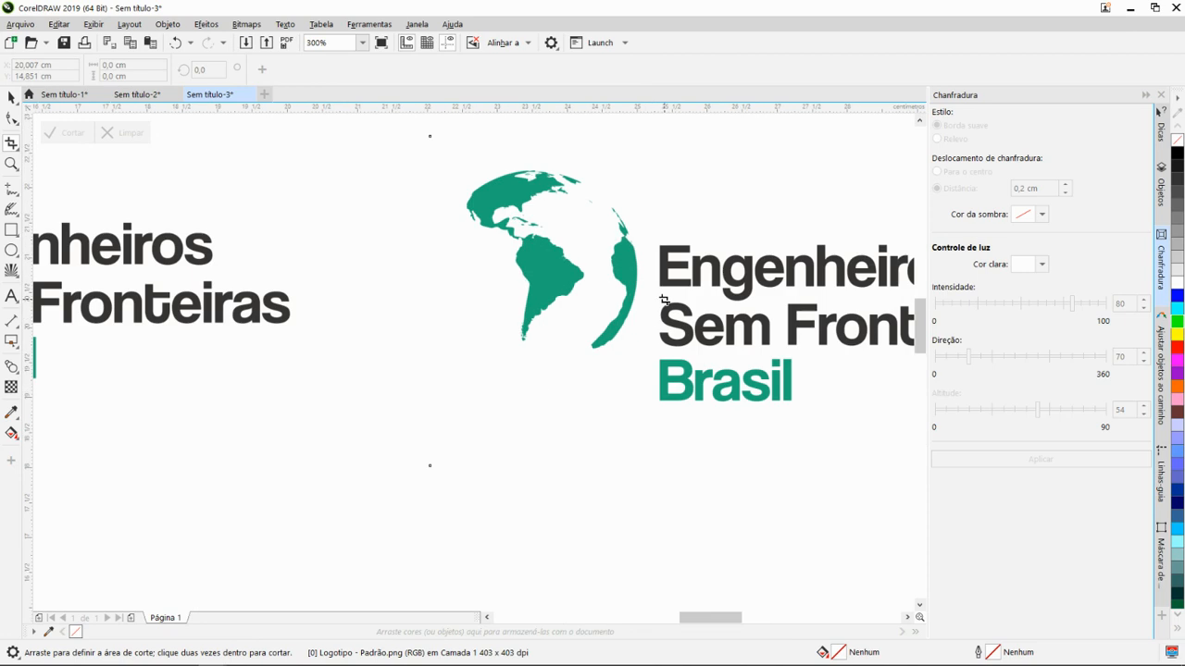
{"action": "left_click_drag", "start_coordinate": [663, 299], "coordinate": [770, 355]}
{"action": "left_click_drag", "start_coordinate": [659, 326], "coordinate": [664, 329]}
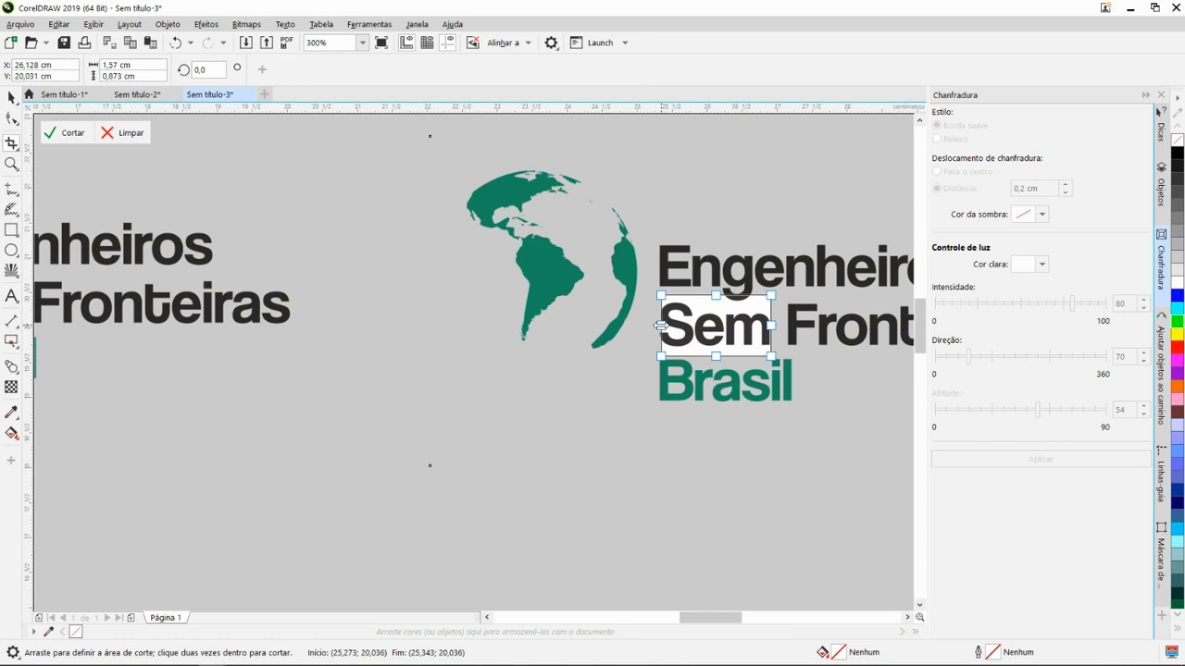
{"action": "left_click", "coordinate": [73, 133]}
{"action": "scroll", "coordinate": [728, 415], "scroll_direction": "down", "scroll_amount": 2}
{"action": "scroll", "coordinate": [730, 383], "scroll_direction": "down", "scroll_amount": 1}
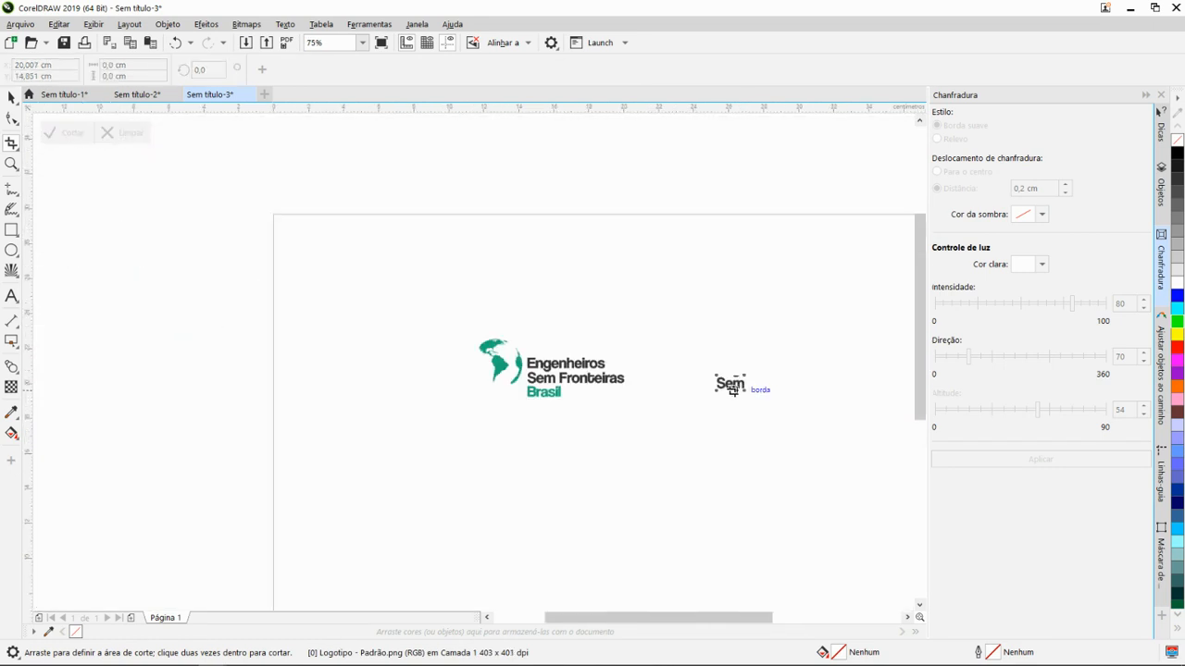
- Place the cropped "Sem" directly after "Fronteiras" and put a duplicate above the logo at X 17,2 cm and Y 23,464 cm
{"action": "scroll", "coordinate": [730, 384], "scroll_direction": "up", "scroll_amount": 1}
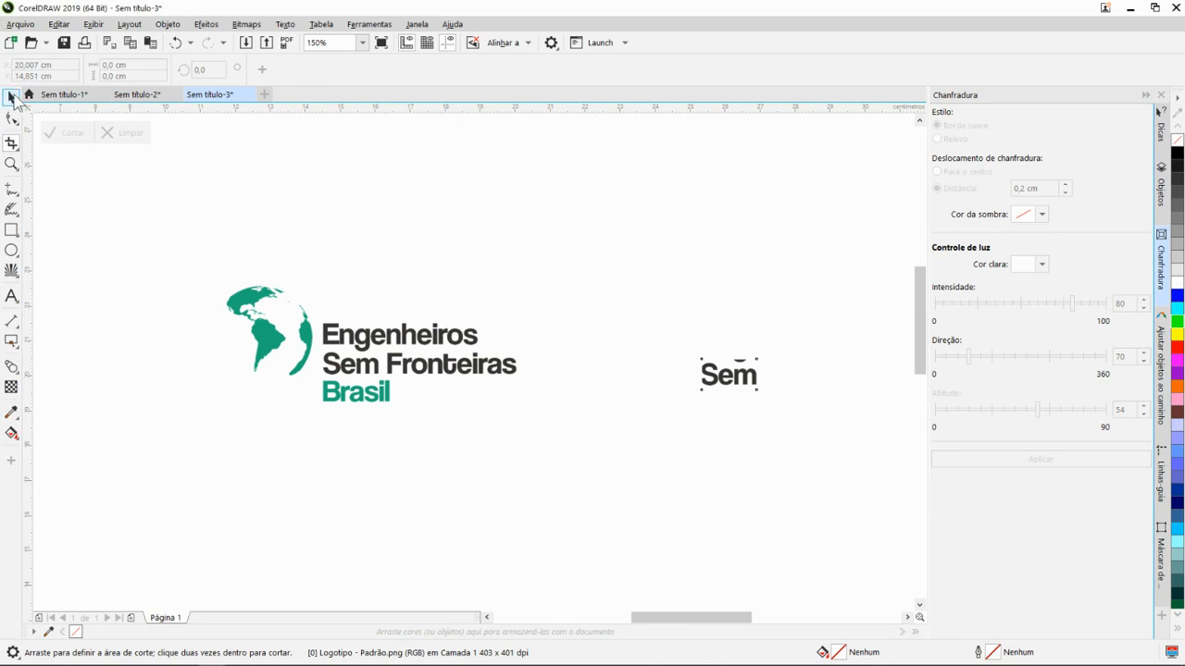
{"action": "left_click", "coordinate": [12, 97]}
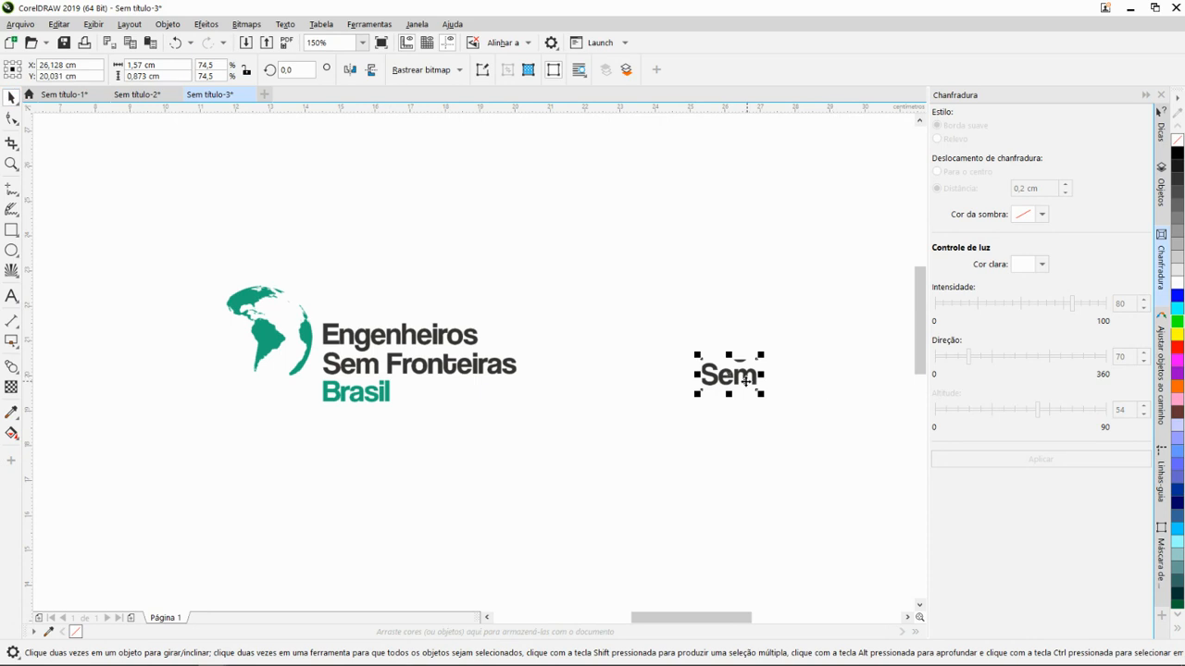
{"action": "left_click_drag", "start_coordinate": [732, 382], "coordinate": [545, 367]}
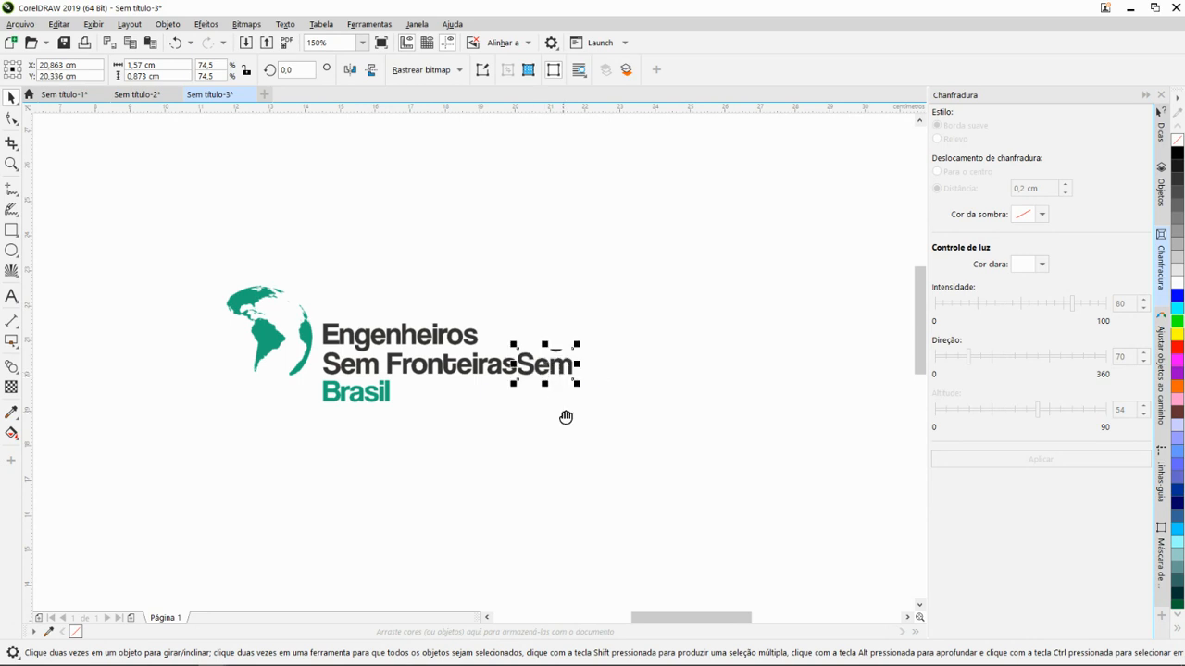
{"action": "left_click_drag", "start_coordinate": [566, 417], "coordinate": [673, 425]}
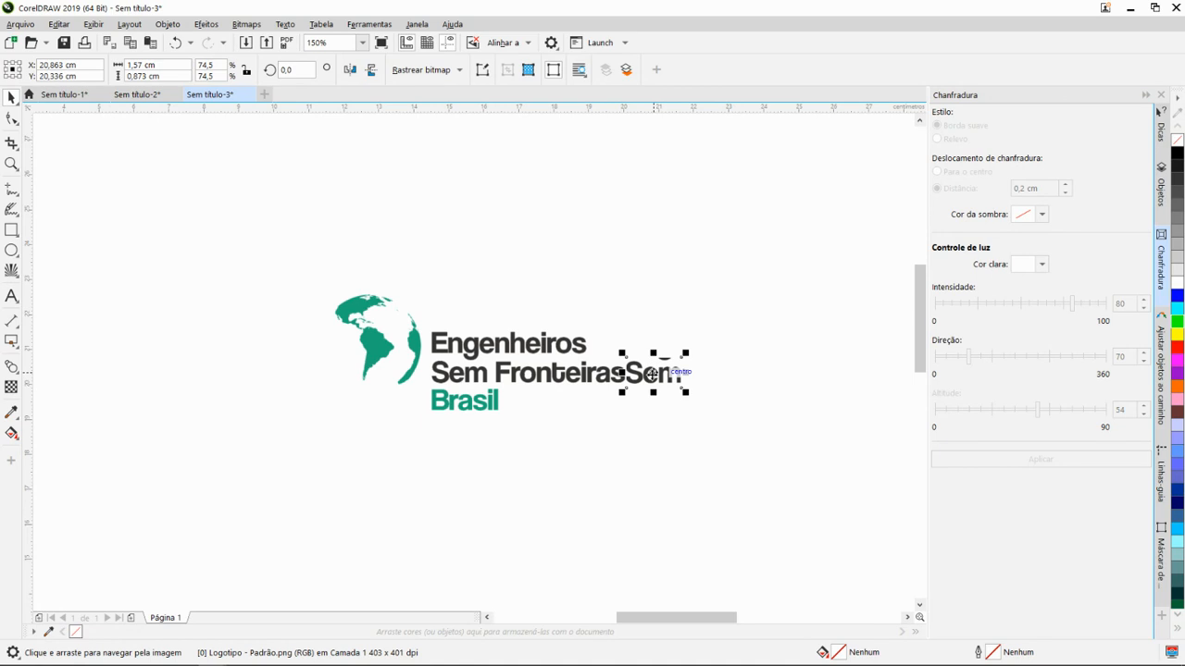
{"action": "key", "text": "ctrl+d"}
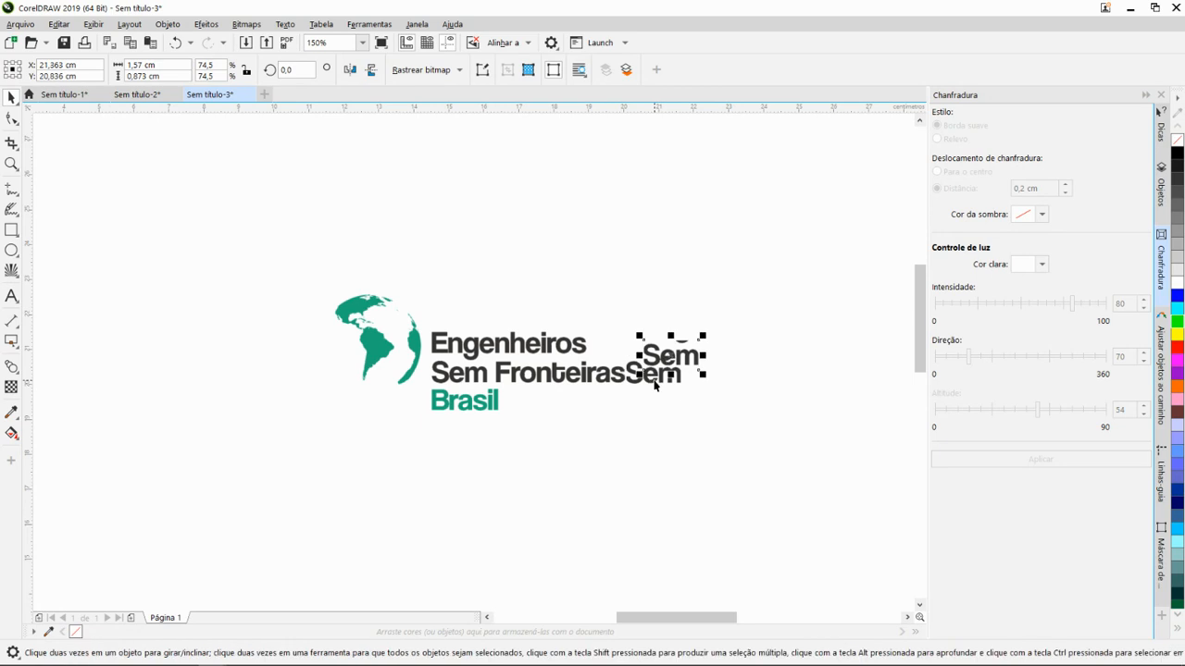
{"action": "left_click_drag", "start_coordinate": [675, 351], "coordinate": [524, 262]}
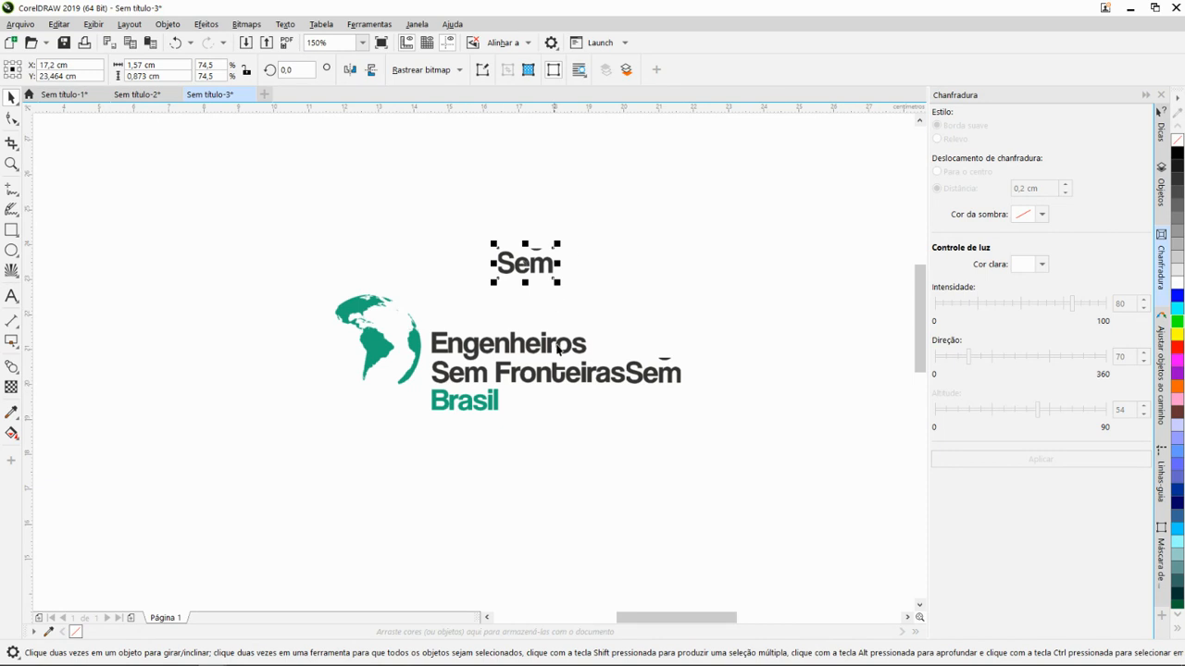
- Frame the logo with guidelines: horizontal at Y 22,558 and 19,207 cm, vertical at X 11,691 and 20,078 cm
{"action": "scroll", "coordinate": [586, 377], "scroll_direction": "down", "scroll_amount": 1}
{"action": "scroll", "coordinate": [591, 367], "scroll_direction": "up", "scroll_amount": 1}
{"action": "scroll", "coordinate": [452, 288], "scroll_direction": "down", "scroll_amount": 2}
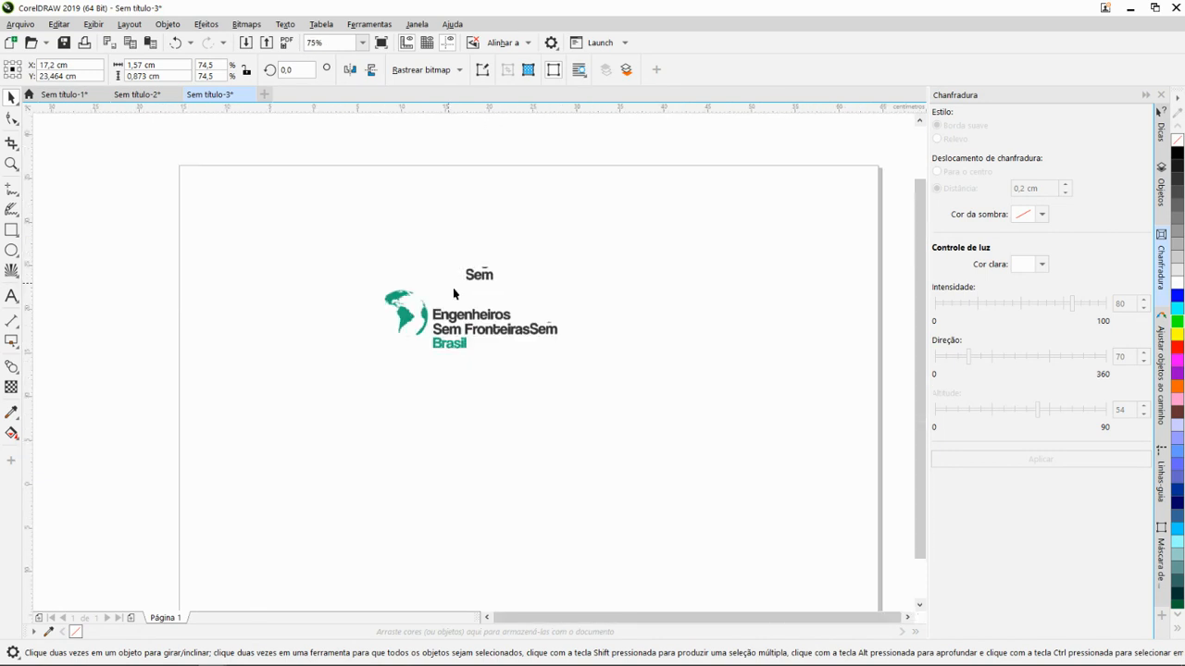
{"action": "scroll", "coordinate": [475, 336], "scroll_direction": "up", "scroll_amount": 1}
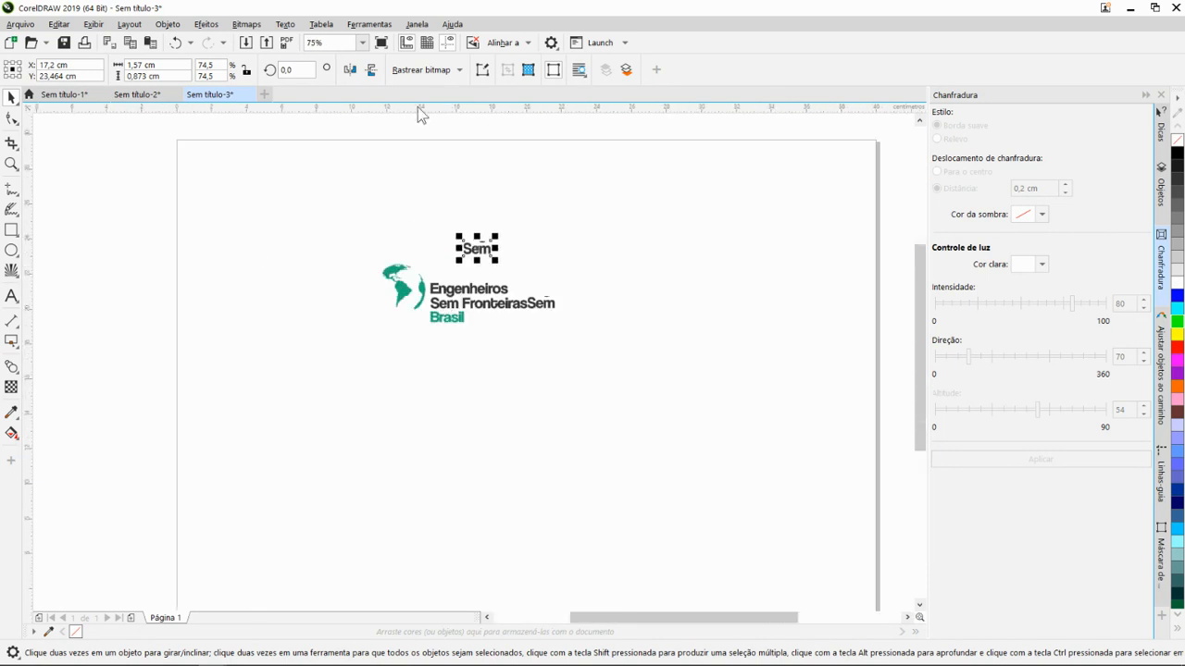
{"action": "left_click_drag", "start_coordinate": [441, 109], "coordinate": [455, 265]}
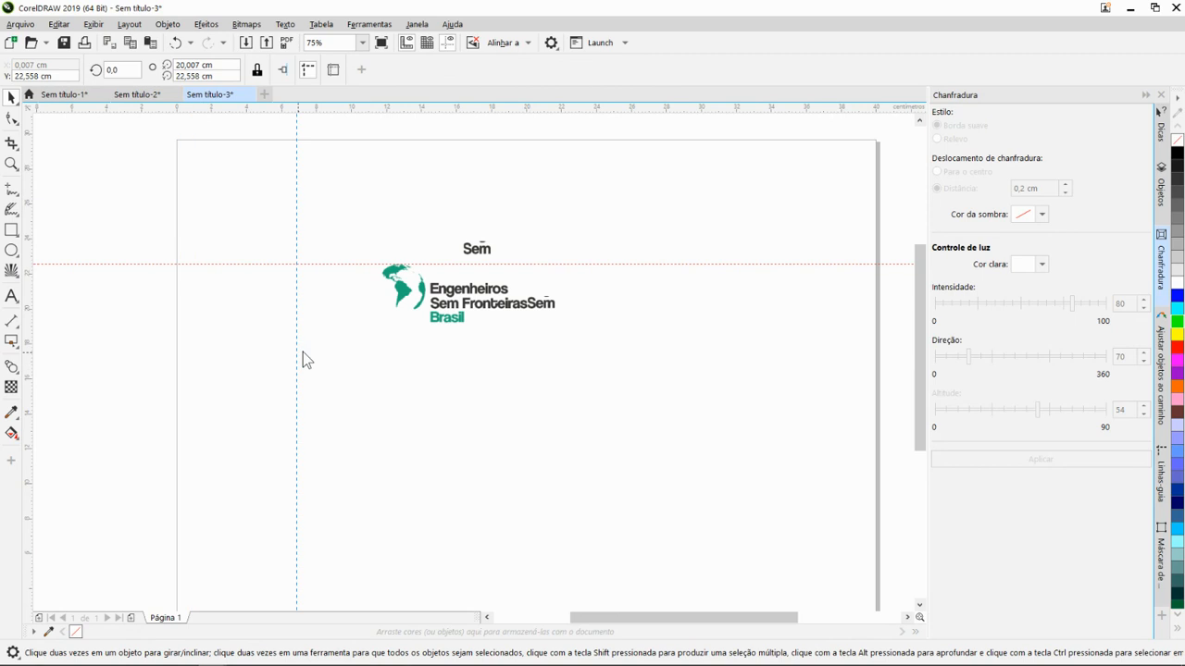
{"action": "left_click_drag", "start_coordinate": [303, 351], "coordinate": [382, 327]}
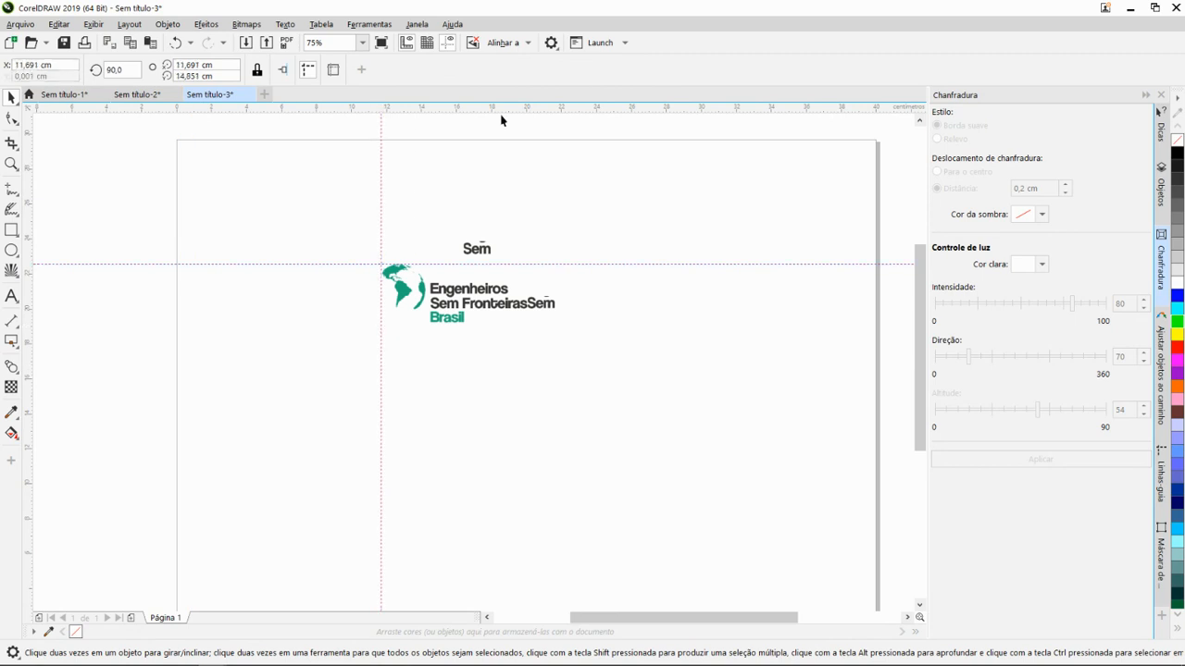
{"action": "left_click_drag", "start_coordinate": [479, 214], "coordinate": [461, 323]}
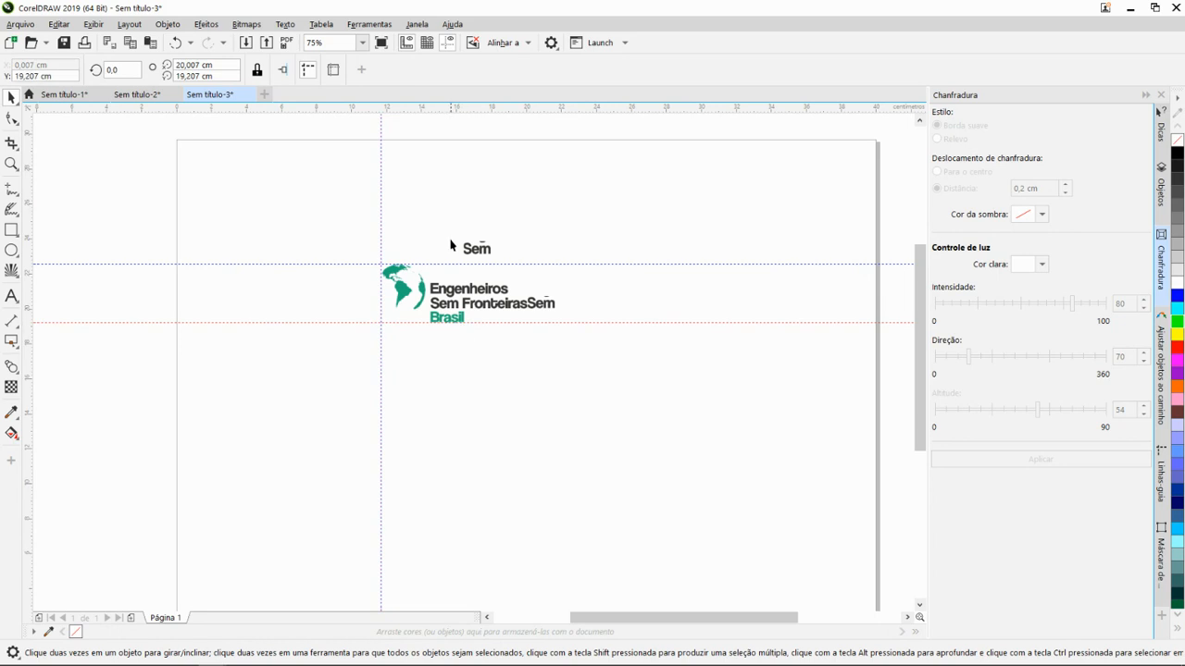
{"action": "left_click_drag", "start_coordinate": [30, 285], "coordinate": [528, 313]}
{"action": "scroll", "coordinate": [463, 326], "scroll_direction": "up", "scroll_amount": 1}
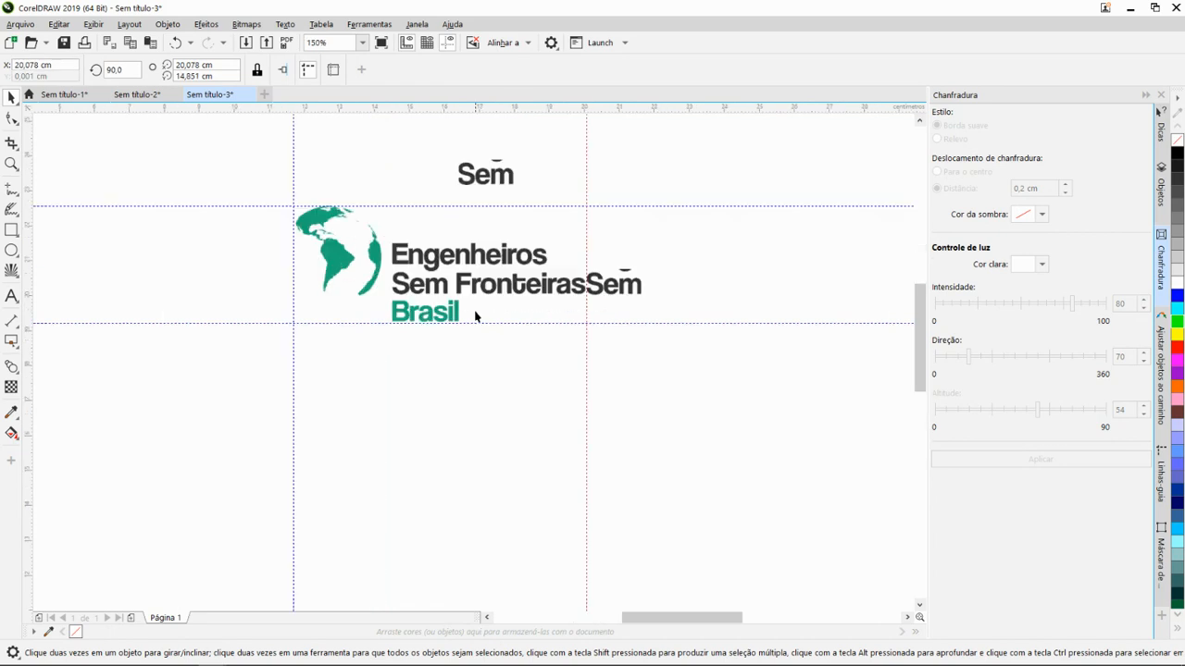
{"action": "left_click_drag", "start_coordinate": [536, 365], "coordinate": [597, 433]}
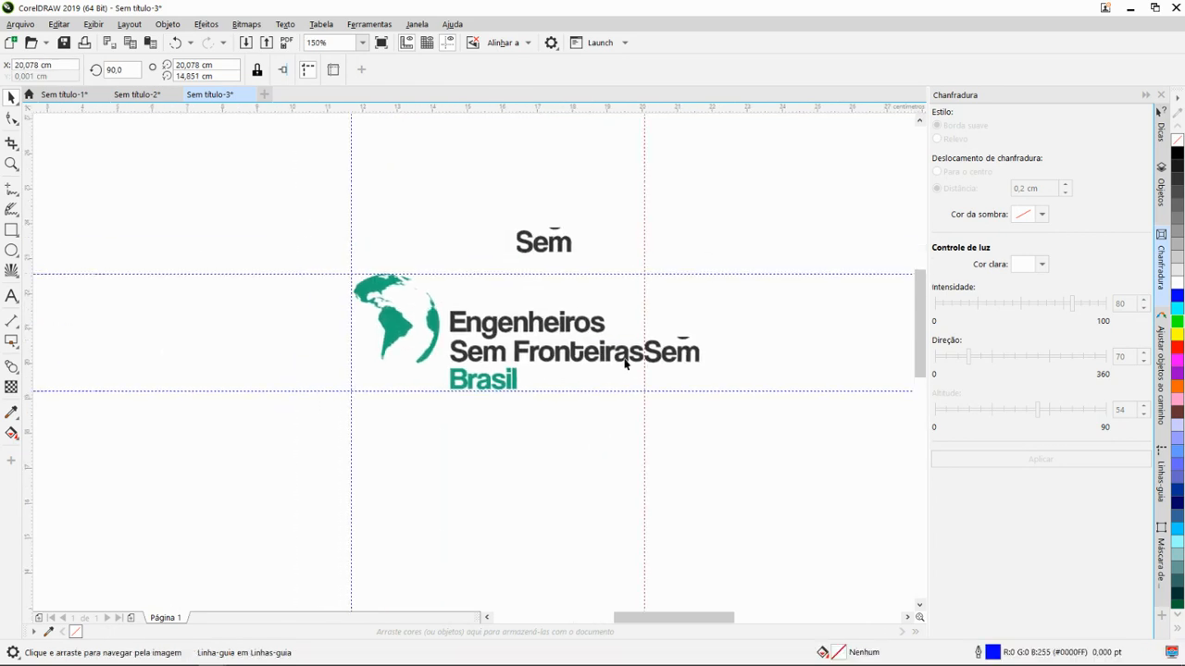
{"action": "left_click", "coordinate": [673, 373]}
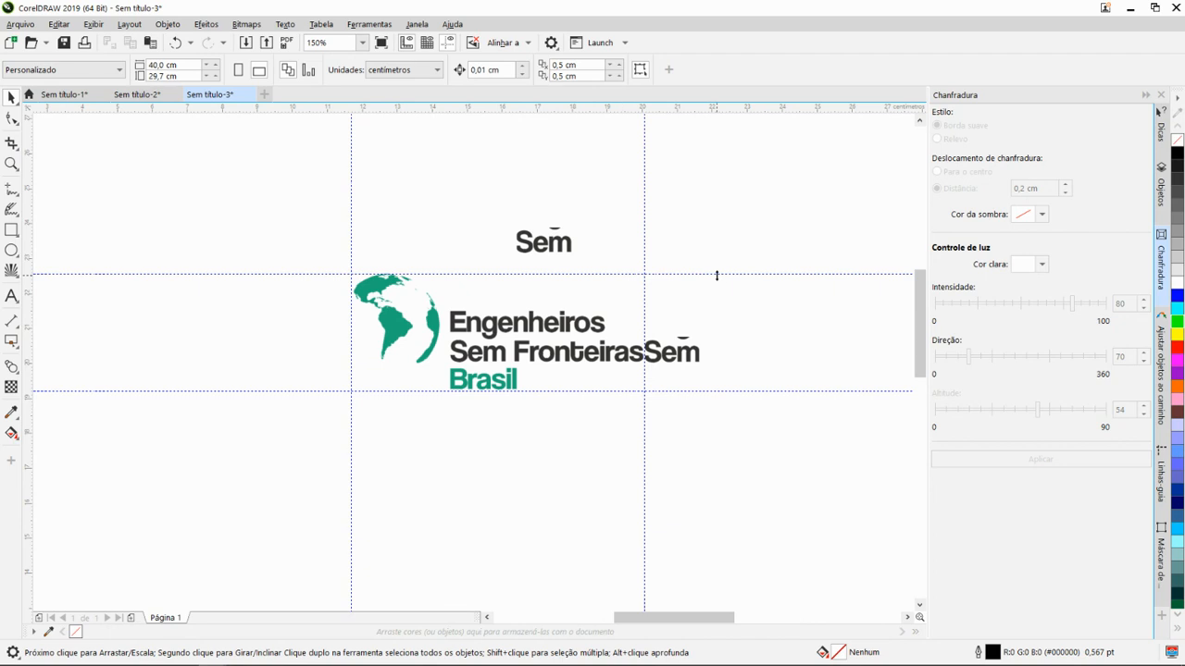
{"action": "mouse_move", "coordinate": [716, 275]}
{"action": "left_mouse_down"}
{"action": "mouse_move", "coordinate": [691, 290]}
{"action": "mouse_move", "coordinate": [701, 282]}
{"action": "left_mouse_up"}
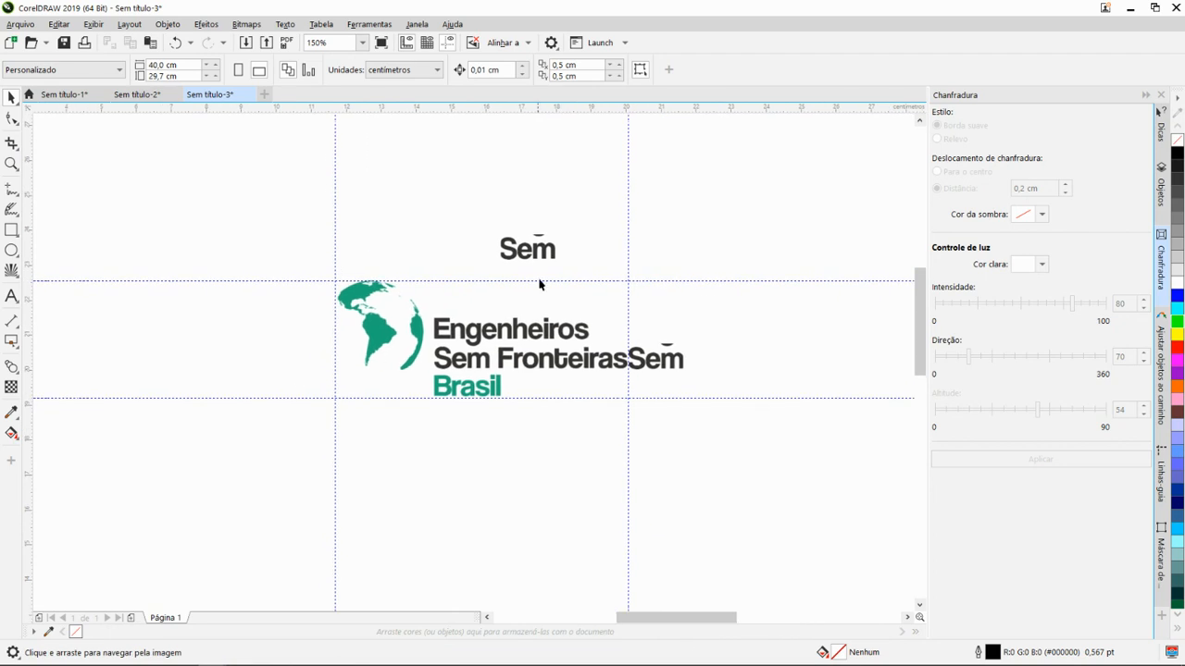
- Move the "Sem" copy from above the logo to the page's bottom-left corner at X 0,79 cm and Y 0,448 cm
{"action": "left_click", "coordinate": [529, 248]}
{"action": "left_click_drag", "start_coordinate": [526, 249], "coordinate": [360, 267]}
{"action": "scroll", "coordinate": [310, 274], "scroll_direction": "down", "scroll_amount": 1}
{"action": "scroll", "coordinate": [242, 540], "scroll_direction": "up", "scroll_amount": 1}
{"action": "left_click_drag", "start_coordinate": [244, 538], "coordinate": [385, 347]}
{"action": "scroll", "coordinate": [385, 347], "scroll_direction": "down", "scroll_amount": 1}
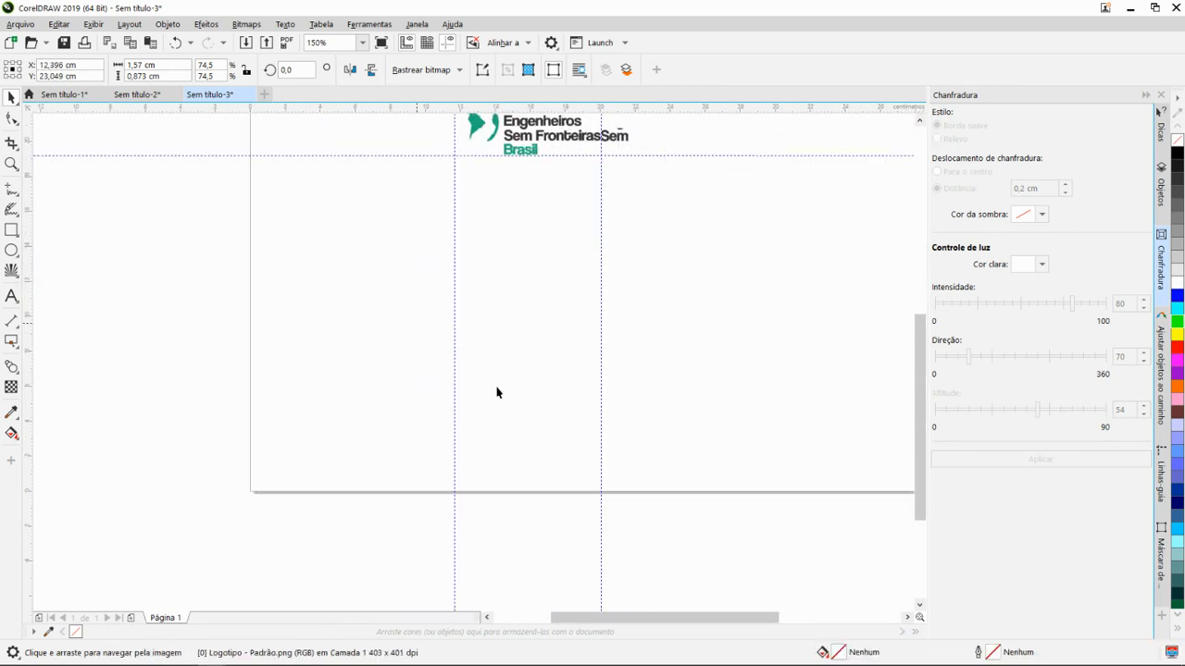
{"action": "scroll", "coordinate": [497, 392], "scroll_direction": "down", "scroll_amount": 1}
{"action": "left_click_drag", "start_coordinate": [484, 241], "coordinate": [526, 396]}
{"action": "left_click_drag", "start_coordinate": [493, 410], "coordinate": [388, 434]}
{"action": "scroll", "coordinate": [388, 434], "scroll_direction": "up", "scroll_amount": 3}
{"action": "scroll", "coordinate": [388, 434], "scroll_direction": "up", "scroll_amount": 2}
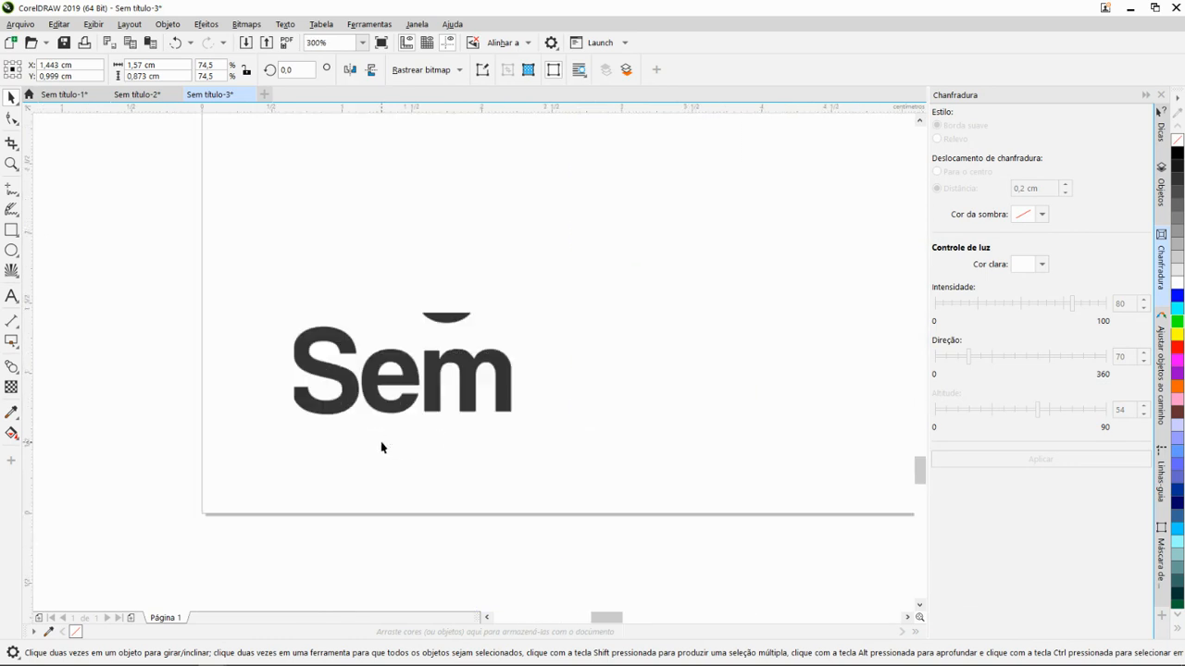
{"action": "scroll", "coordinate": [386, 450], "scroll_direction": "down", "scroll_amount": 2}
{"action": "left_click_drag", "start_coordinate": [389, 418], "coordinate": [341, 452]}
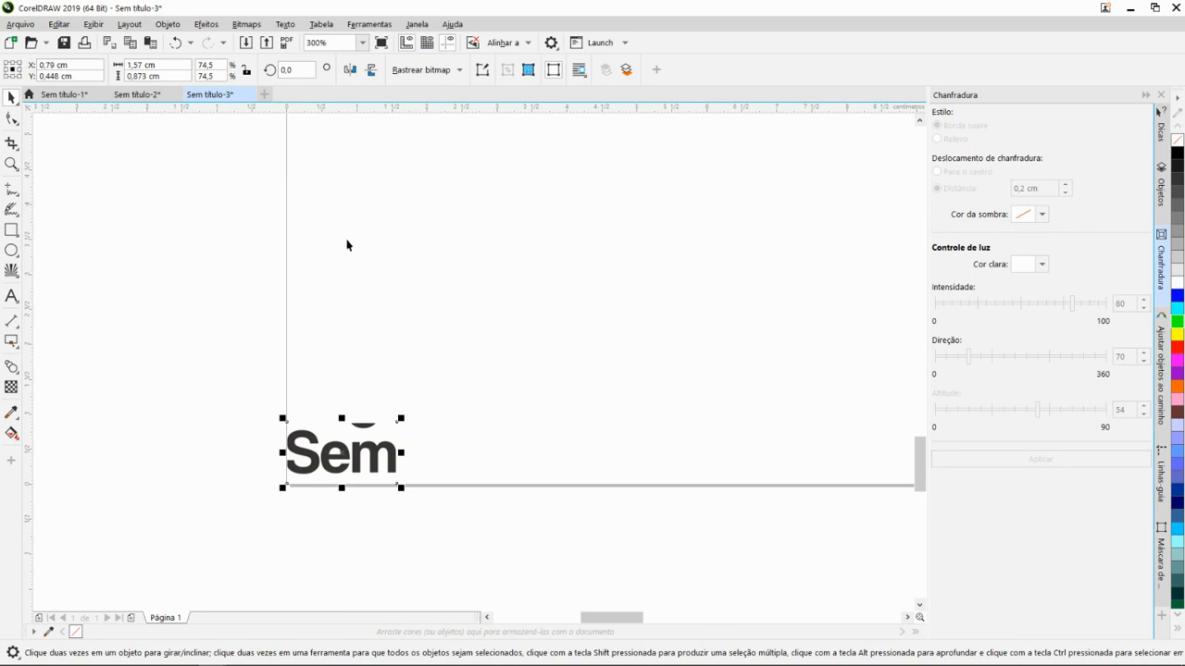
- Add guidelines at Y 0,792 cm and X 1,575 cm around the corner "Sem" and shift it to X 0,799 cm, Y 0,386 cm
{"action": "left_click_drag", "start_coordinate": [401, 111], "coordinate": [397, 429]}
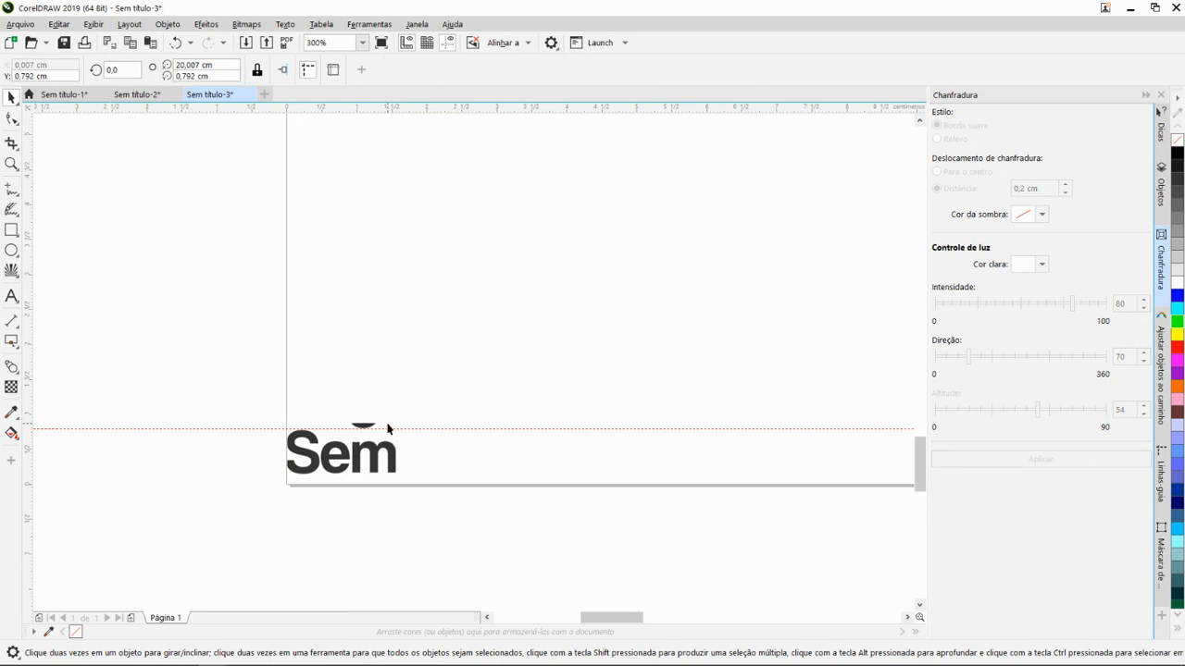
{"action": "left_click_drag", "start_coordinate": [30, 515], "coordinate": [398, 482]}
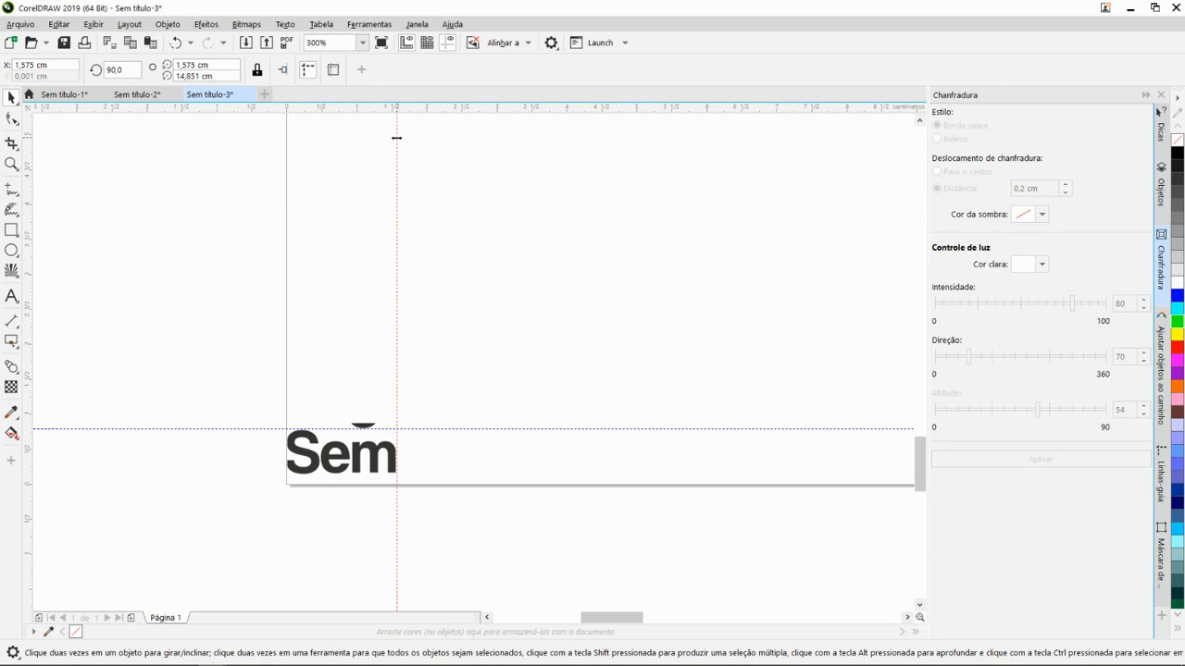
{"action": "left_click", "coordinate": [310, 463]}
{"action": "left_click_drag", "start_coordinate": [309, 458], "coordinate": [313, 468]}
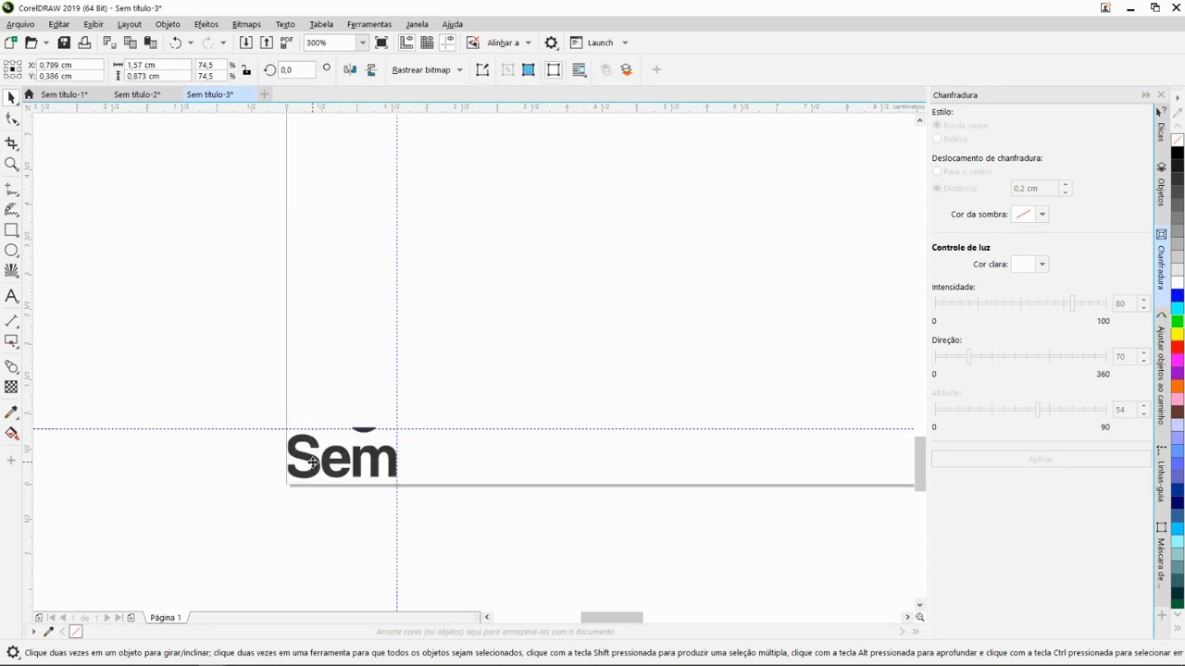
{"action": "left_click", "coordinate": [439, 371]}
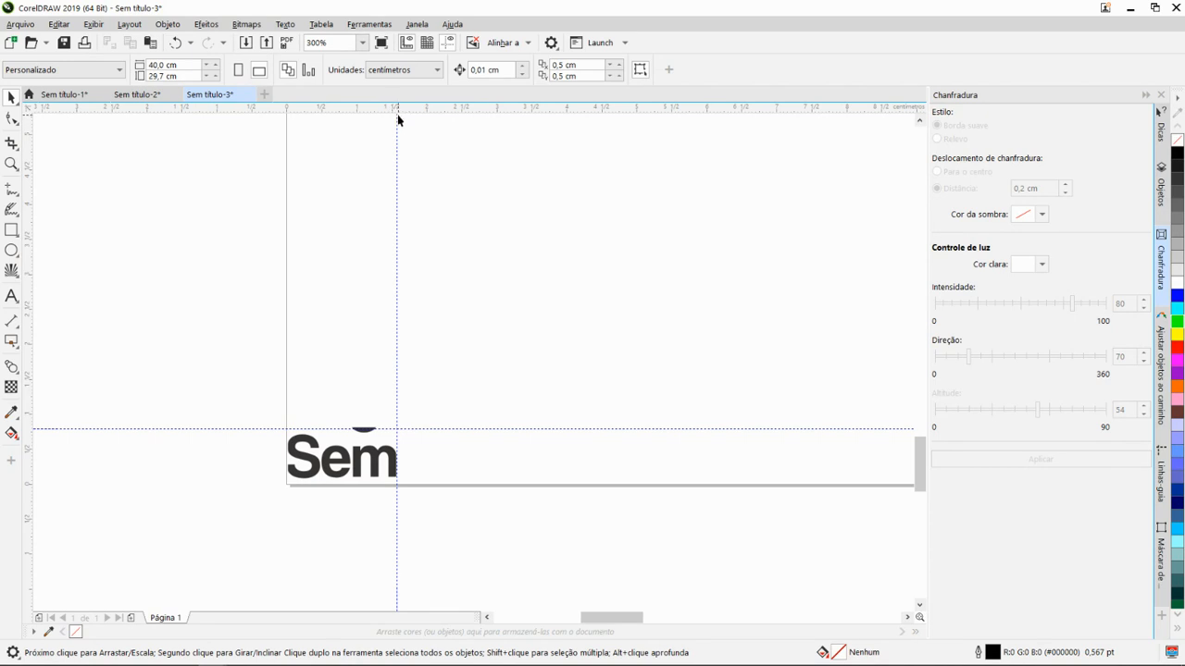
{"action": "scroll", "coordinate": [416, 352], "scroll_direction": "down", "scroll_amount": 4}
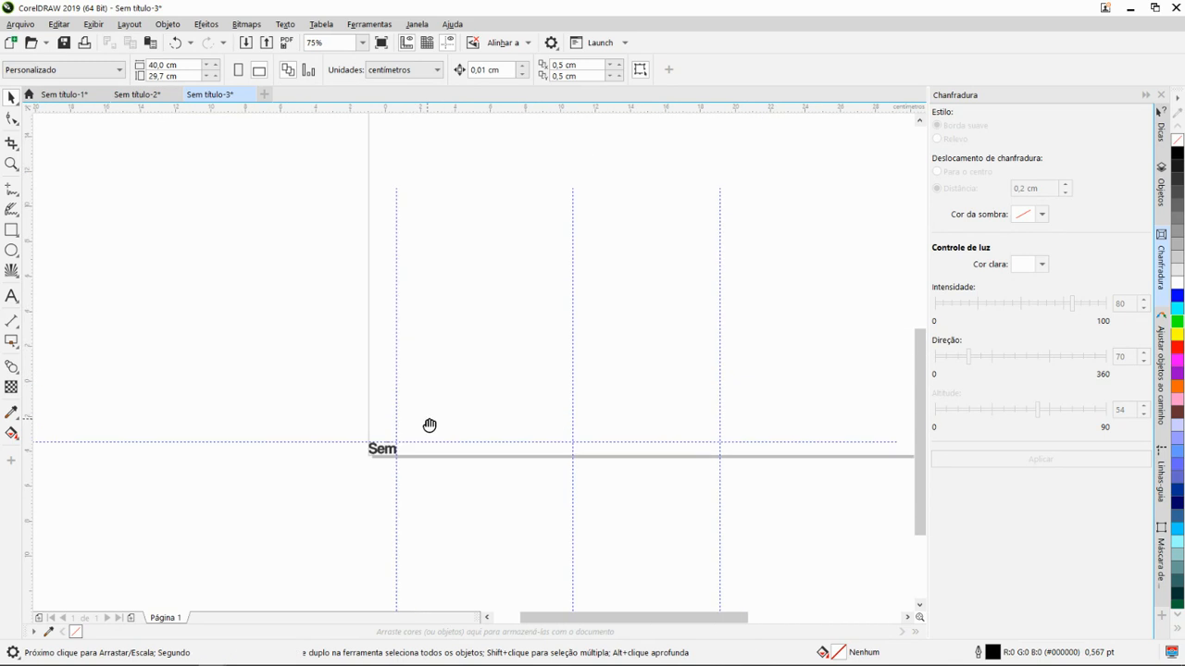
{"action": "scroll", "coordinate": [395, 445], "scroll_direction": "up", "scroll_amount": 2}
{"action": "scroll", "coordinate": [339, 441], "scroll_direction": "up", "scroll_amount": 2}
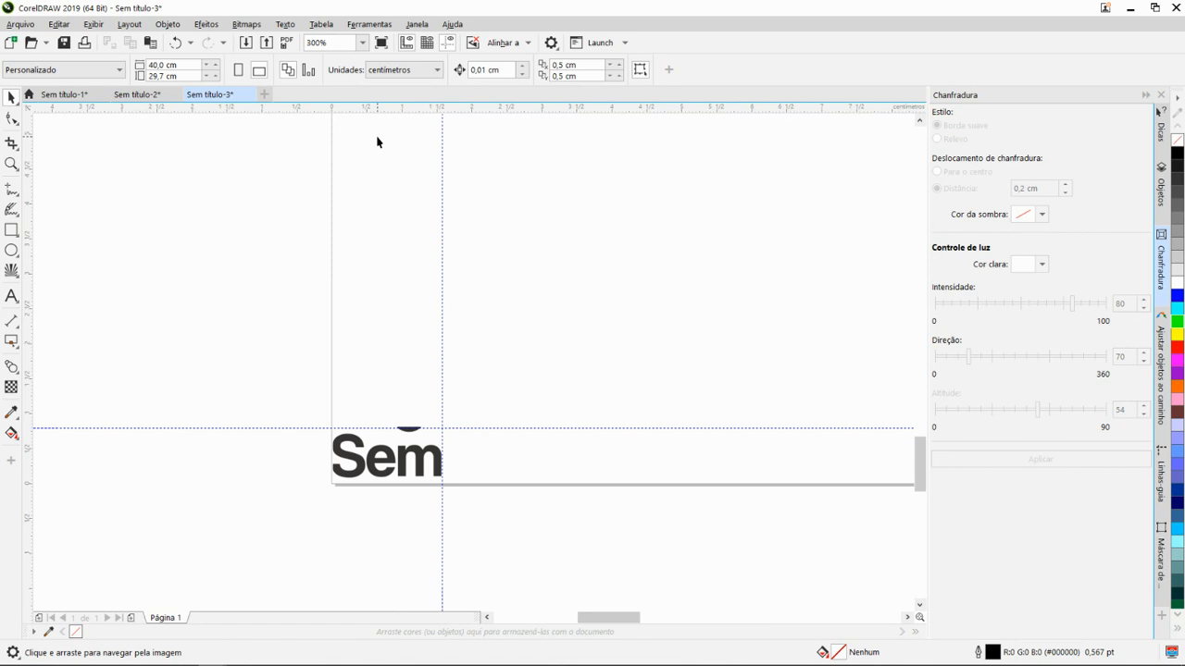
{"action": "scroll", "coordinate": [490, 487], "scroll_direction": "down", "scroll_amount": 6}
{"action": "left_click_drag", "start_coordinate": [653, 201], "coordinate": [502, 384]}
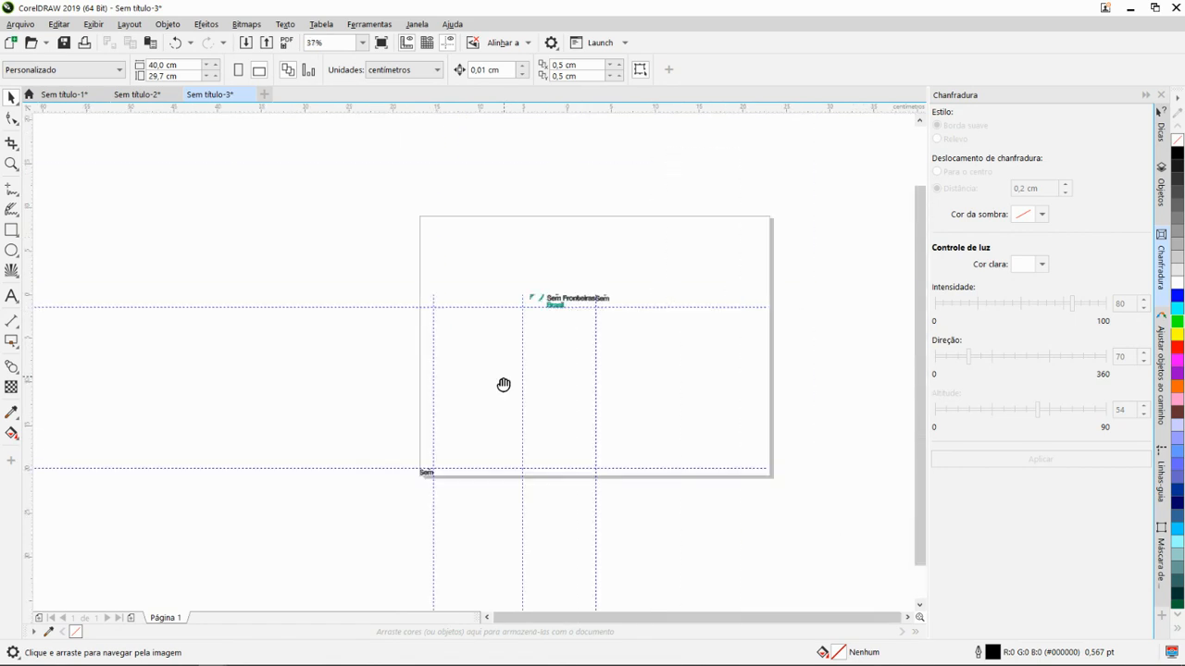
- Select the vertical guideline at the end of "Fronteiras", close the bevel settings and show the guideline settings
{"action": "scroll", "coordinate": [560, 319], "scroll_direction": "up", "scroll_amount": 4}
{"action": "scroll", "coordinate": [572, 335], "scroll_direction": "down", "scroll_amount": 2}
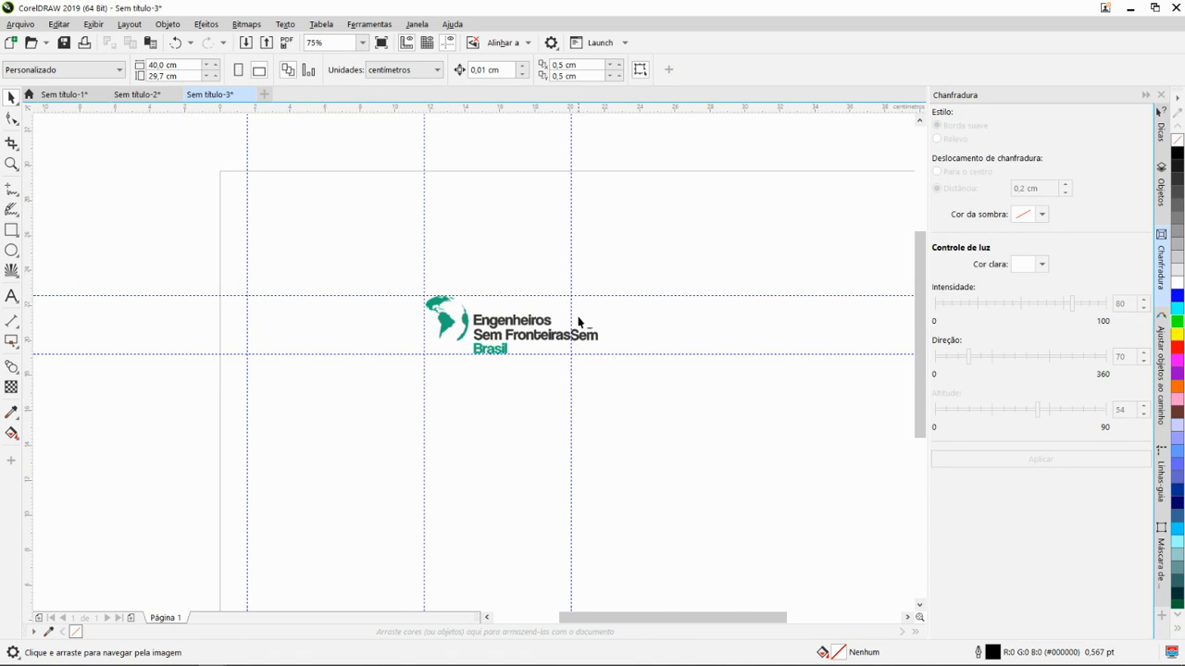
{"action": "scroll", "coordinate": [577, 321], "scroll_direction": "up", "scroll_amount": 2}
{"action": "left_click", "coordinate": [564, 320]}
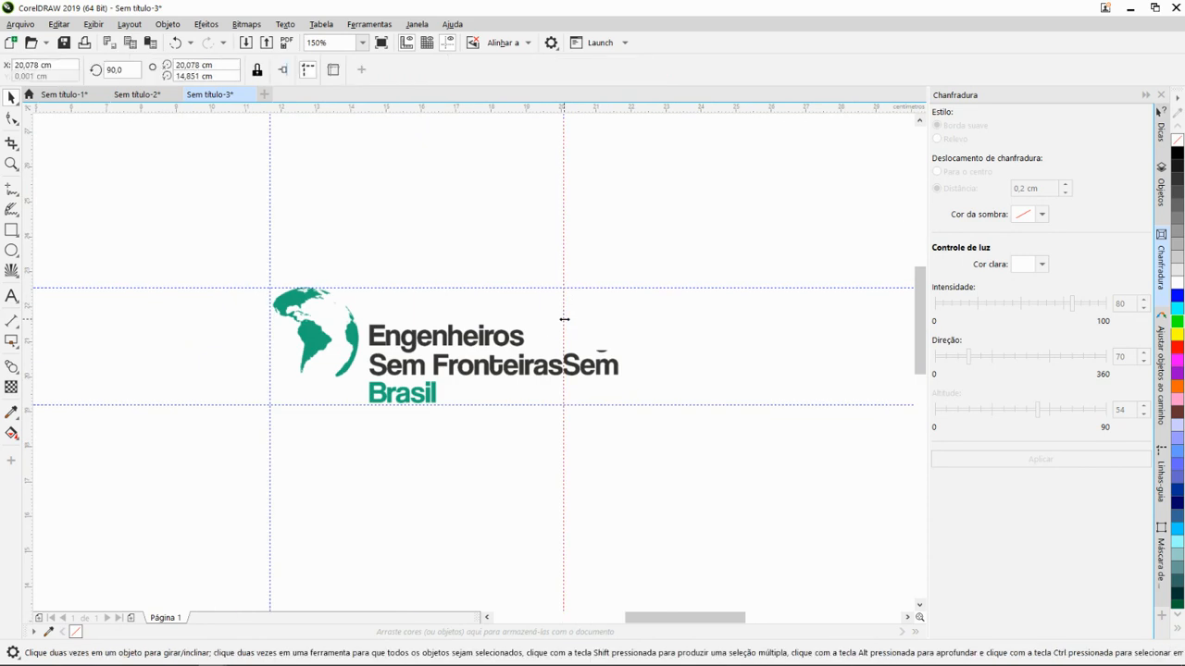
{"action": "left_click", "coordinate": [1160, 94]}
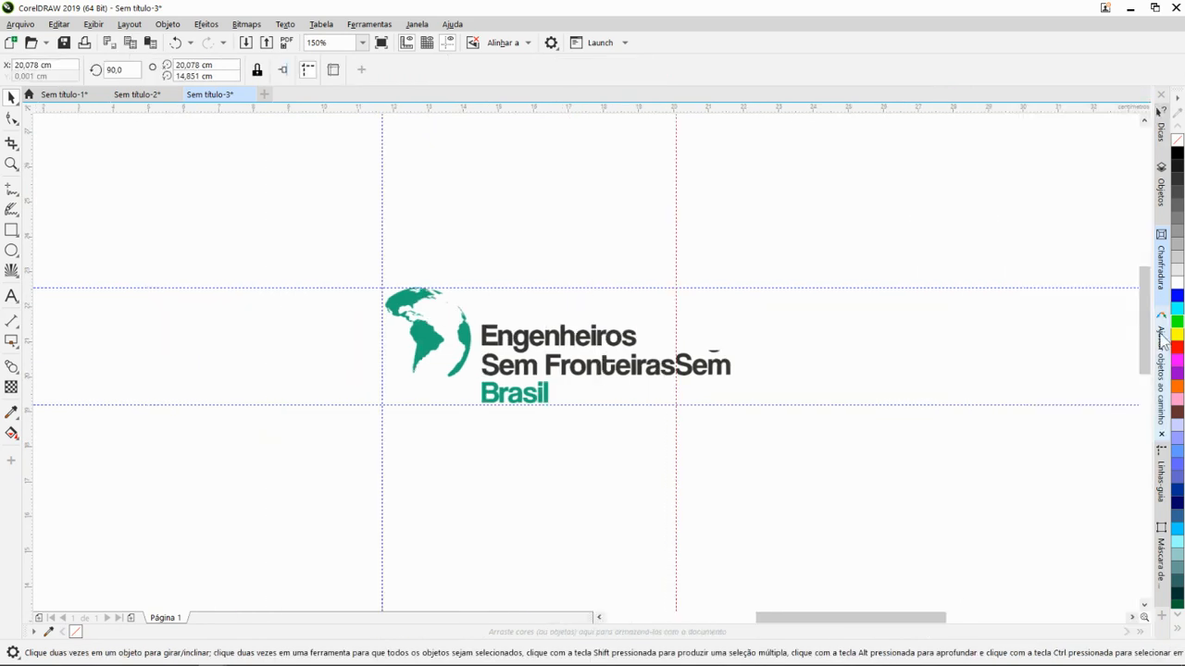
{"action": "left_click", "coordinate": [1165, 475]}
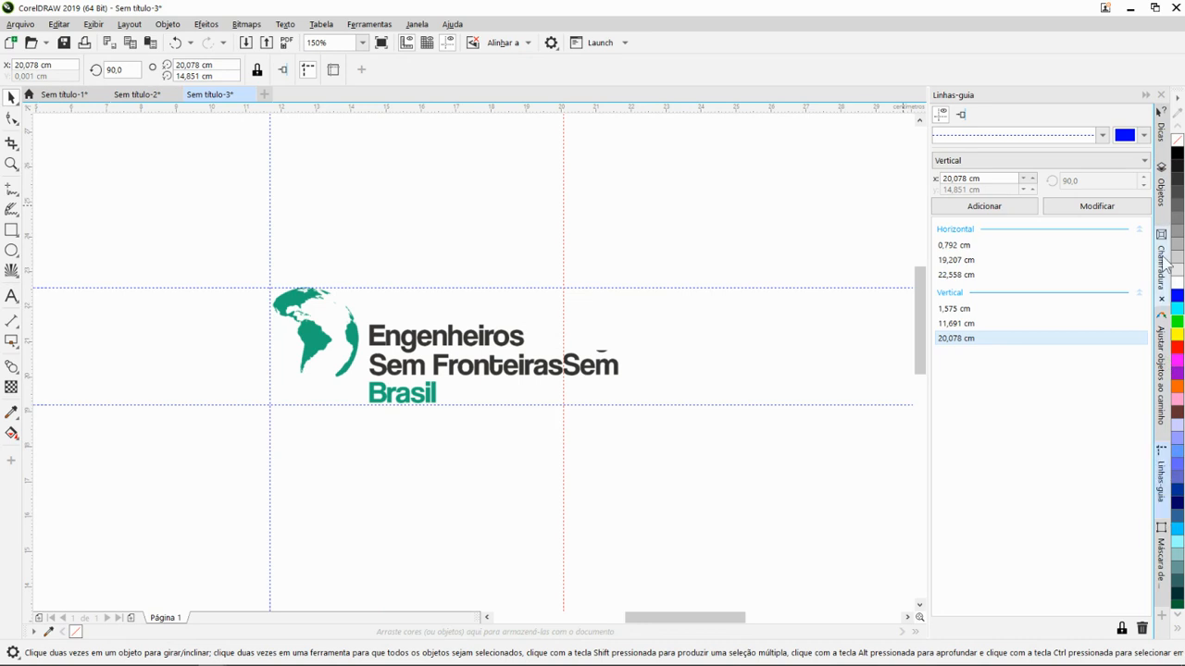
- Add a vertical guideline at X 21,678 cm, just past the "Sem" module beside "Fronteiras"
{"action": "left_click", "coordinate": [430, 346]}
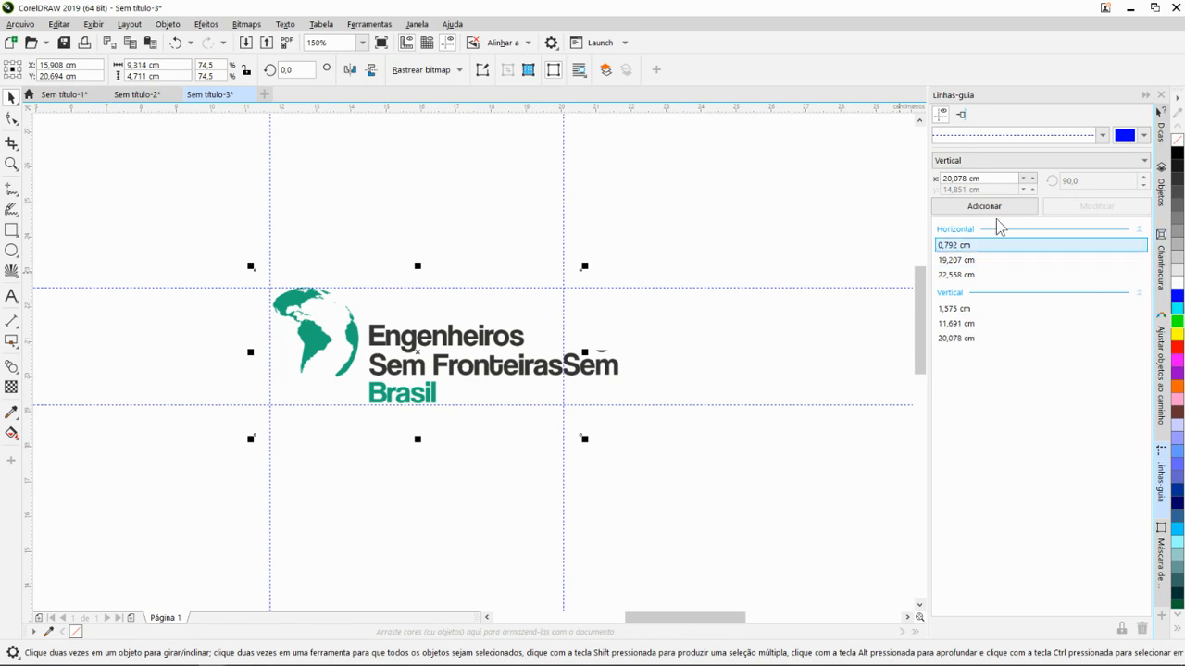
{"action": "left_click", "coordinate": [563, 335]}
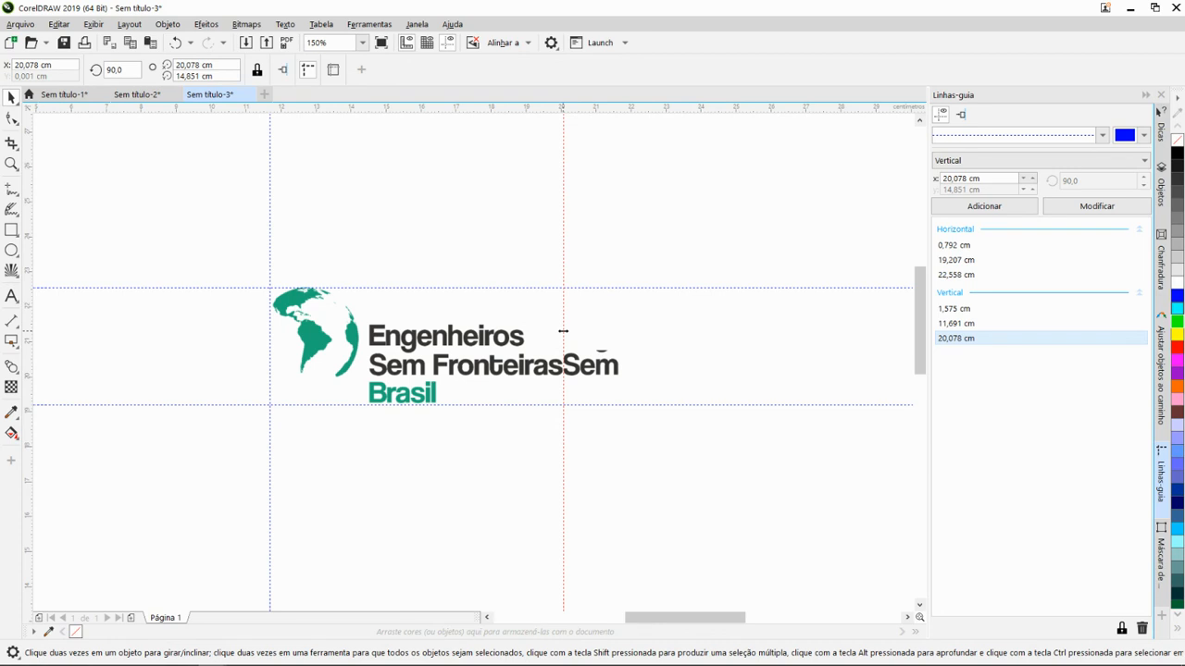
{"action": "left_click", "coordinate": [966, 178]}
{"action": "left_click_drag", "start_coordinate": [952, 178], "coordinate": [948, 178]}
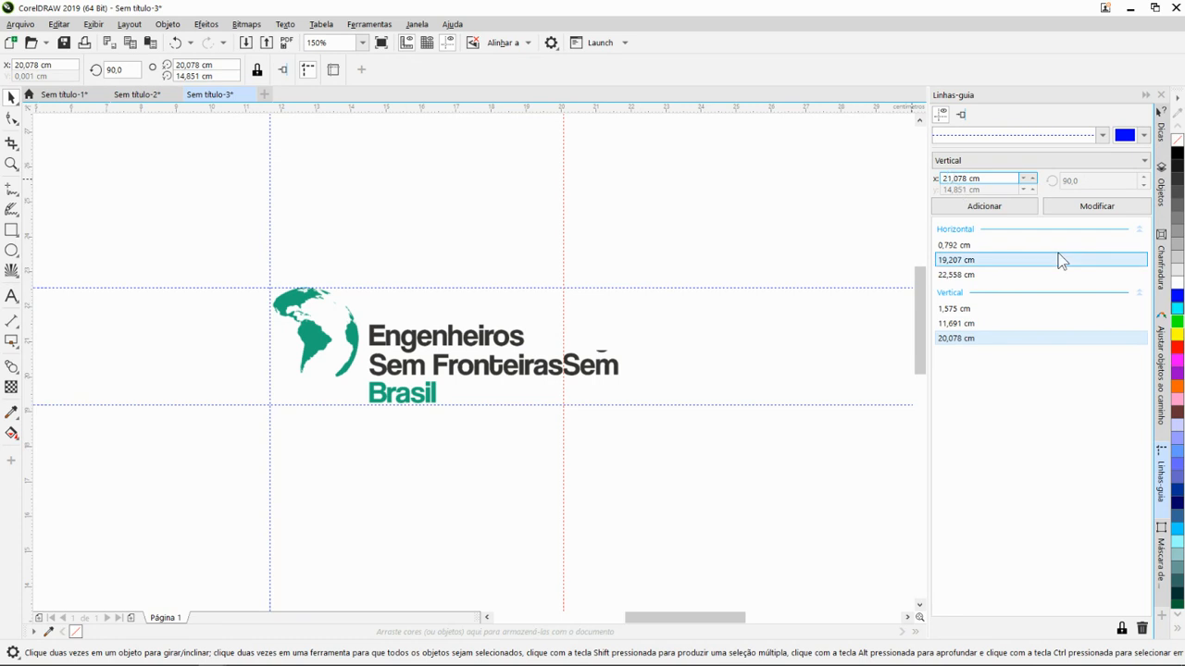
{"action": "key", "text": "BackSpace"}
{"action": "type", "text": "6"}
{"action": "left_click", "coordinate": [994, 210]}
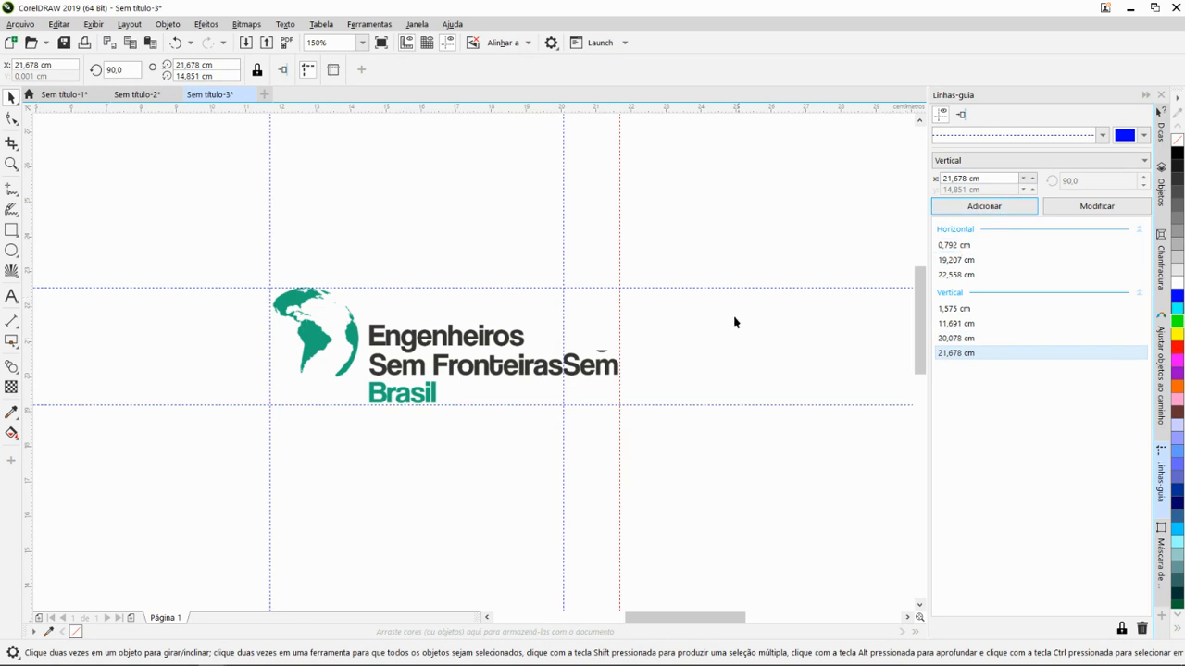
- Delete the extra "Sem" module that follows "Fronteiras" in the logo
{"action": "left_click", "coordinate": [589, 367]}
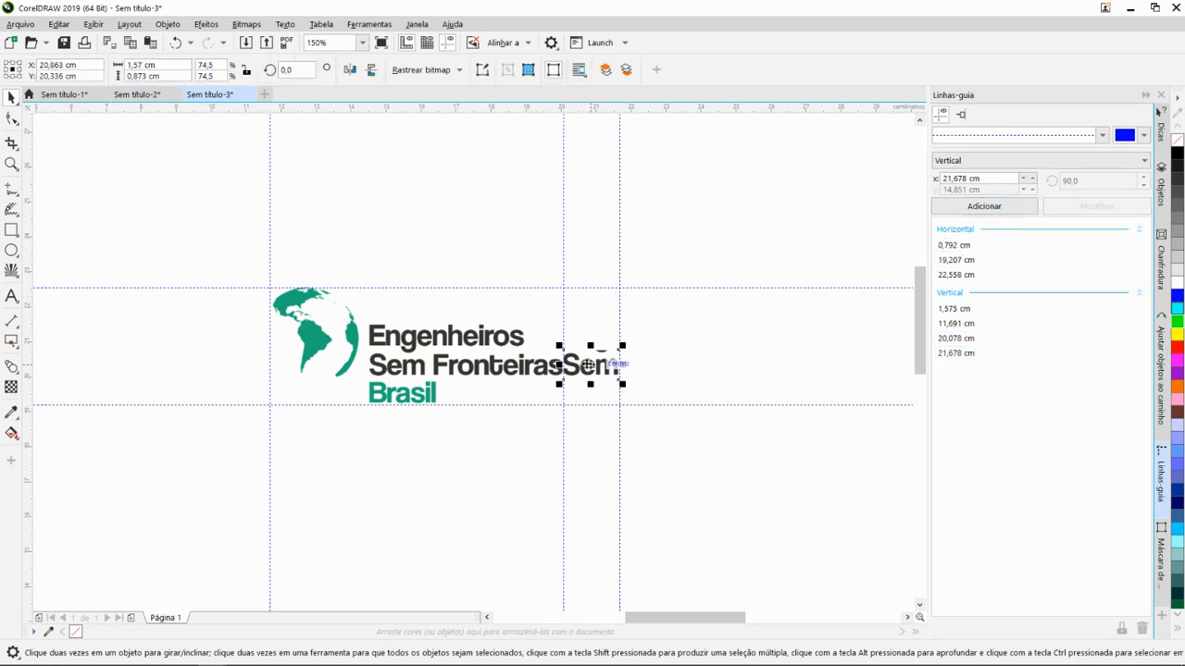
{"action": "key", "text": "Delete"}
{"action": "scroll", "coordinate": [602, 416], "scroll_direction": "down", "scroll_amount": 2}
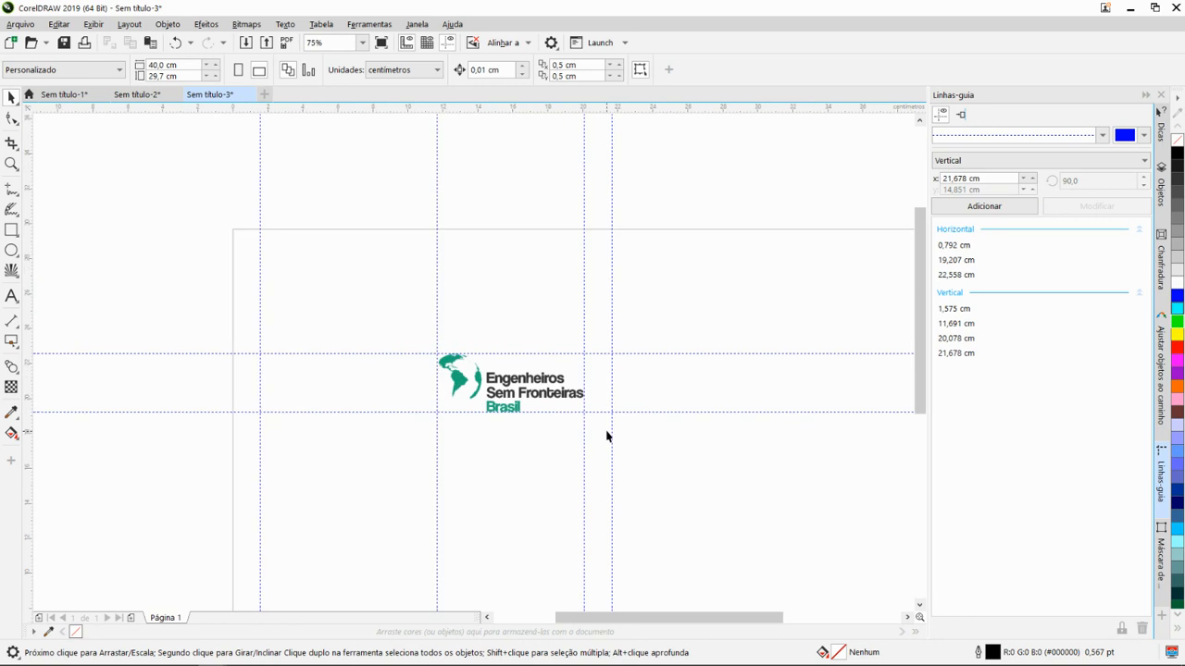
{"action": "scroll", "coordinate": [665, 390], "scroll_direction": "up", "scroll_amount": 2}
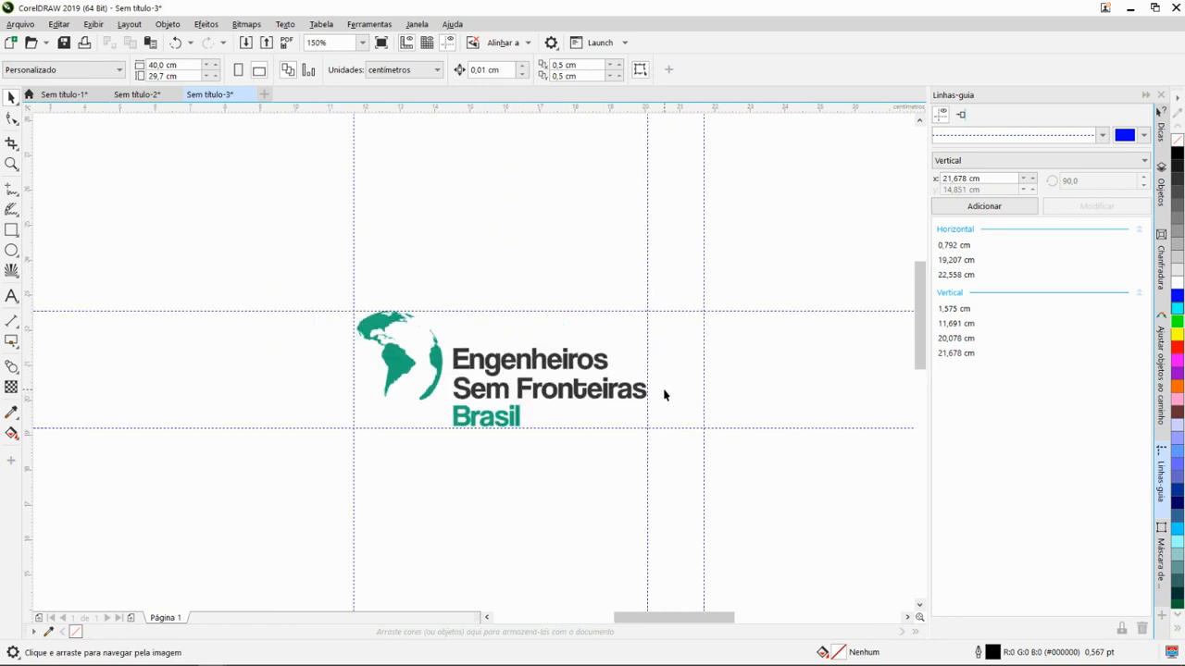
{"action": "left_click", "coordinate": [354, 383]}
{"action": "left_click_drag", "start_coordinate": [353, 383], "coordinate": [357, 383]}
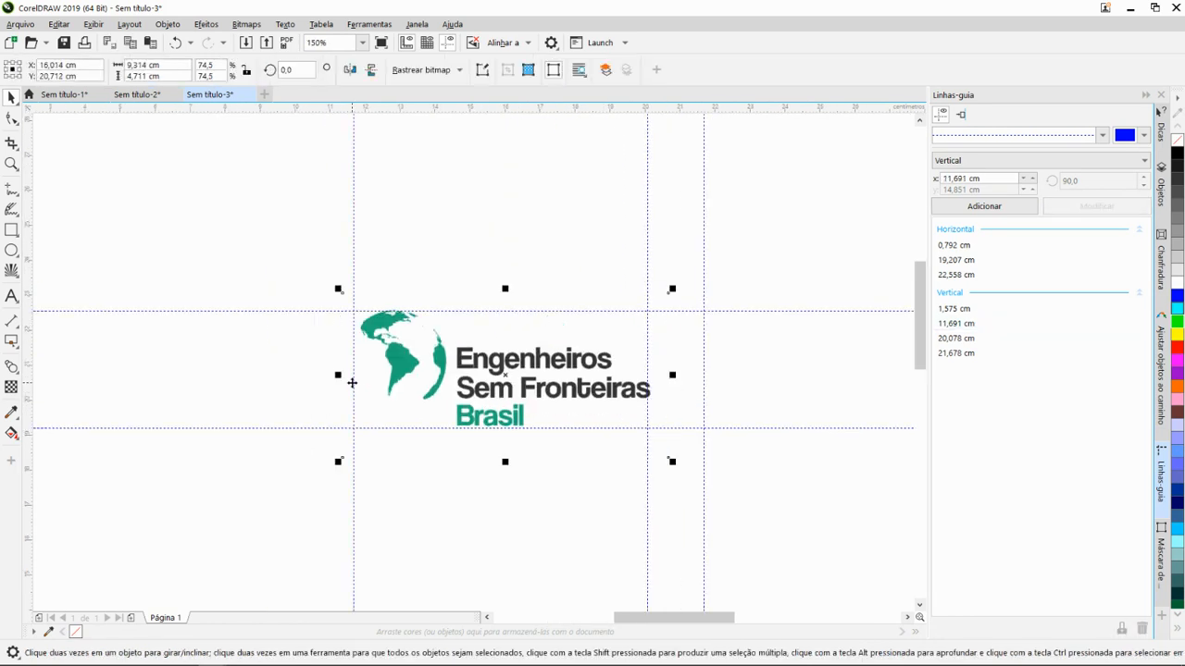
{"action": "key", "text": "ctrl+z"}
- Move the vertical guideline beside the globe to X 11,753 cm so it touches the globe's left edge
{"action": "left_click", "coordinate": [350, 389]}
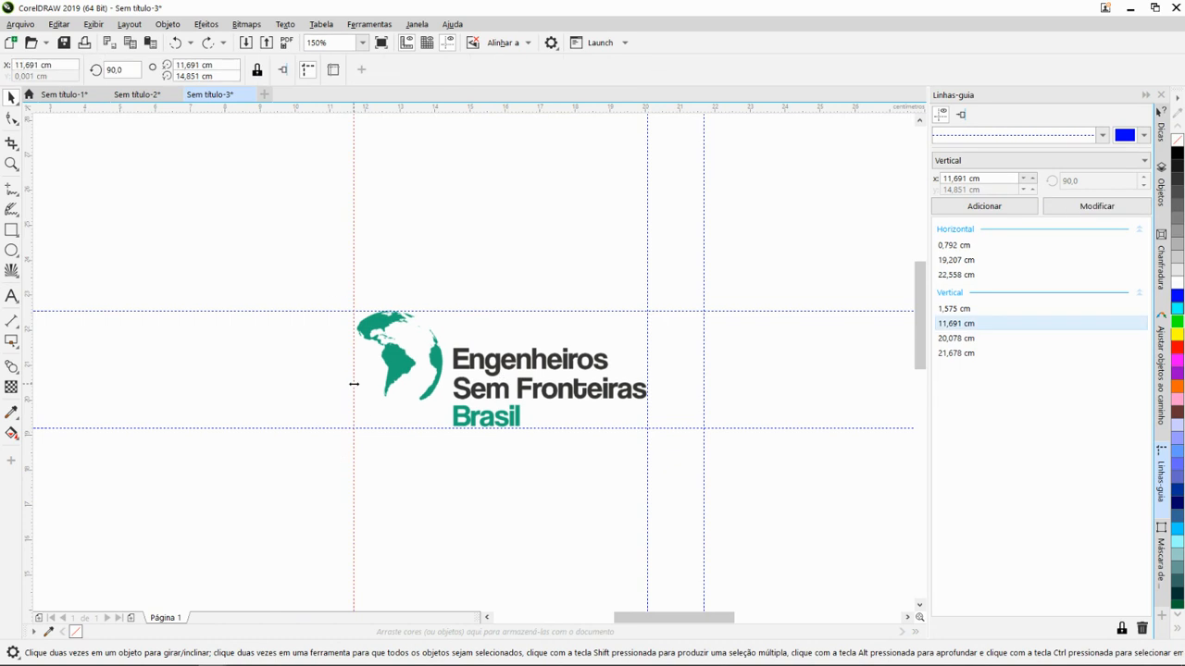
{"action": "left_click_drag", "start_coordinate": [354, 383], "coordinate": [359, 394]}
{"action": "left_click", "coordinate": [389, 479]}
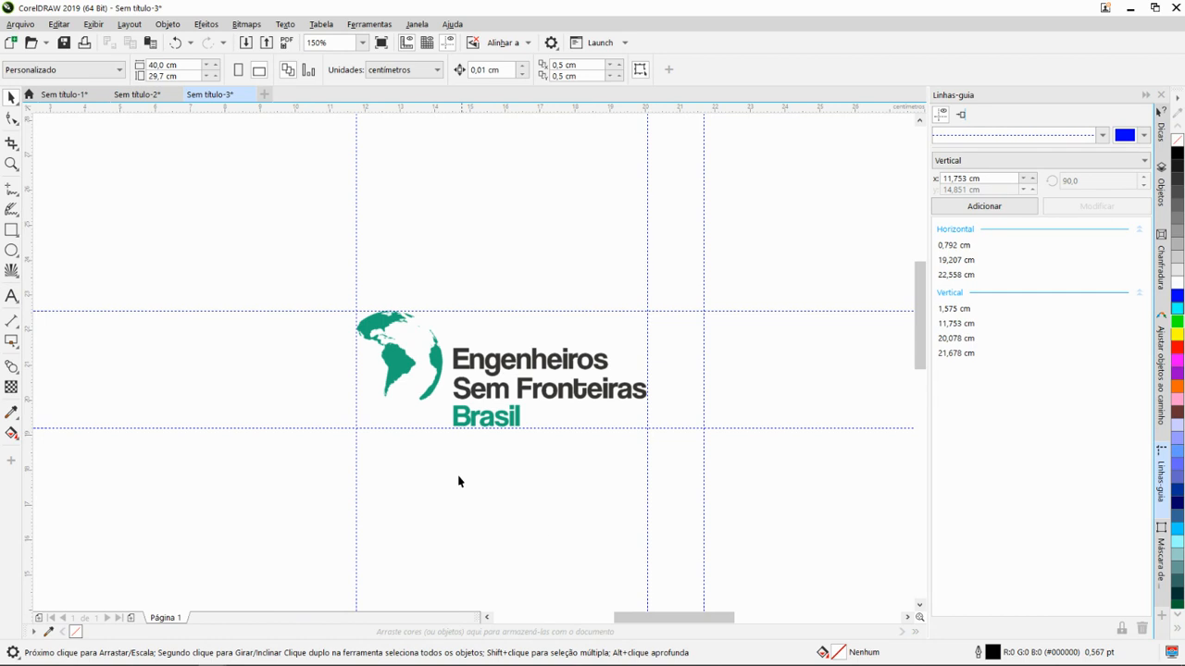
- Add a vertical guideline at X 10,153 cm, to the left of the globe, as the logo's left clear-space limit
{"action": "left_click", "coordinate": [355, 383]}
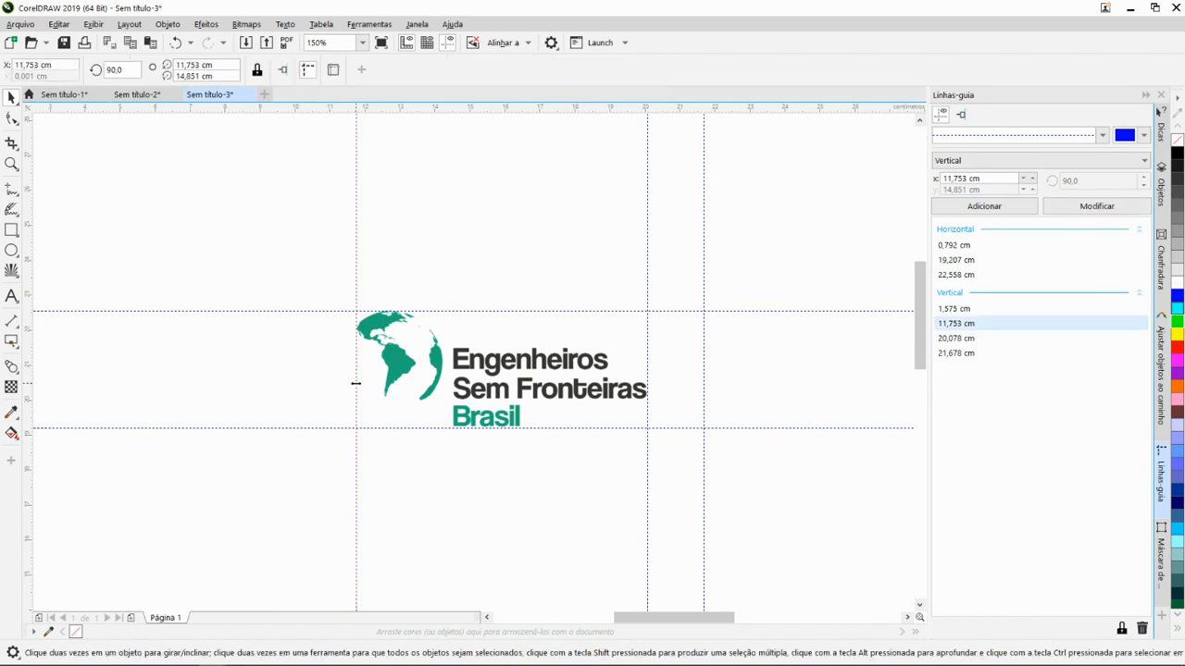
{"action": "left_click", "coordinate": [486, 388]}
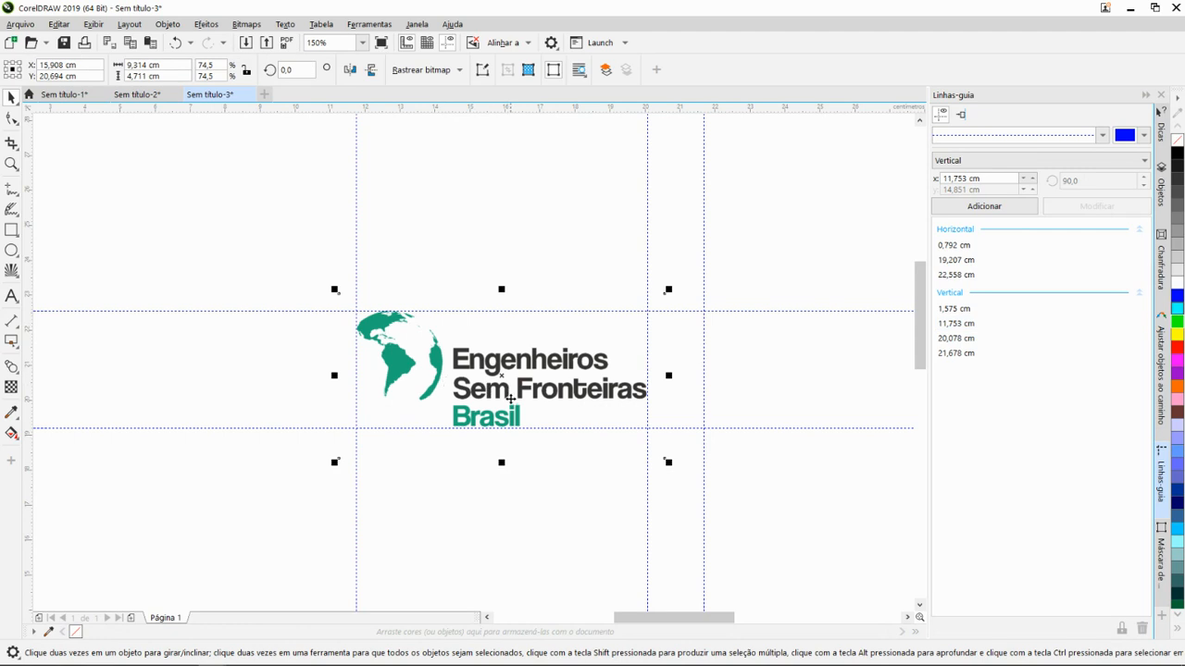
{"action": "left_click", "coordinate": [356, 503]}
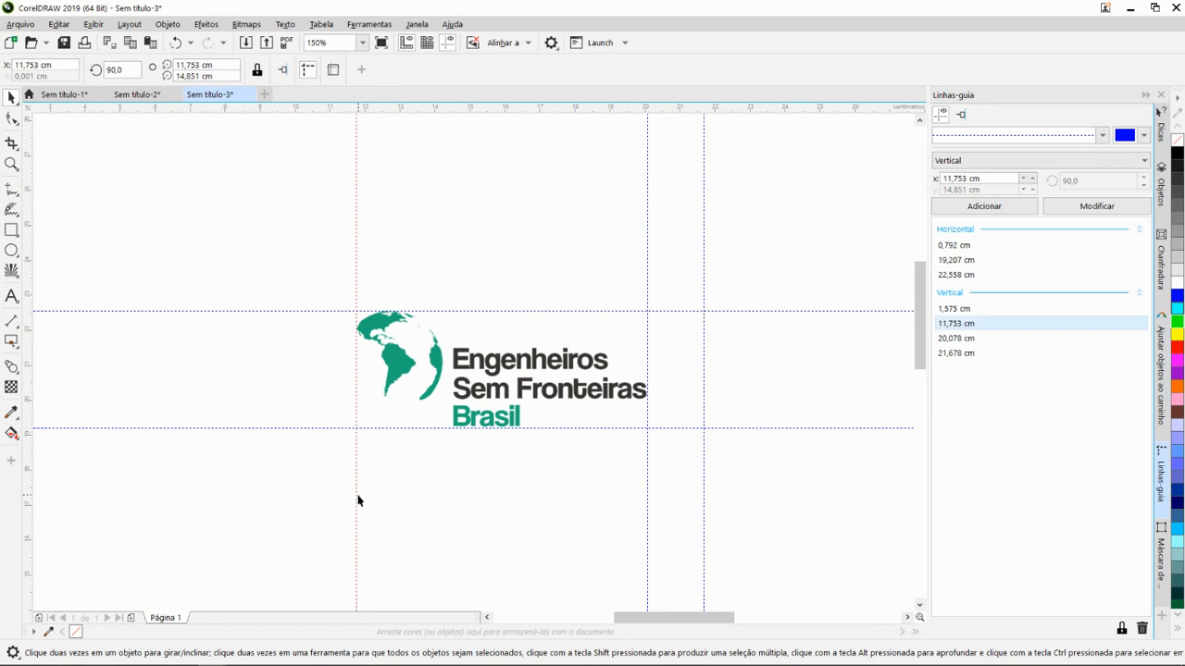
{"action": "left_click", "coordinate": [367, 505]}
{"action": "left_click", "coordinate": [354, 500]}
{"action": "left_click", "coordinate": [950, 179]}
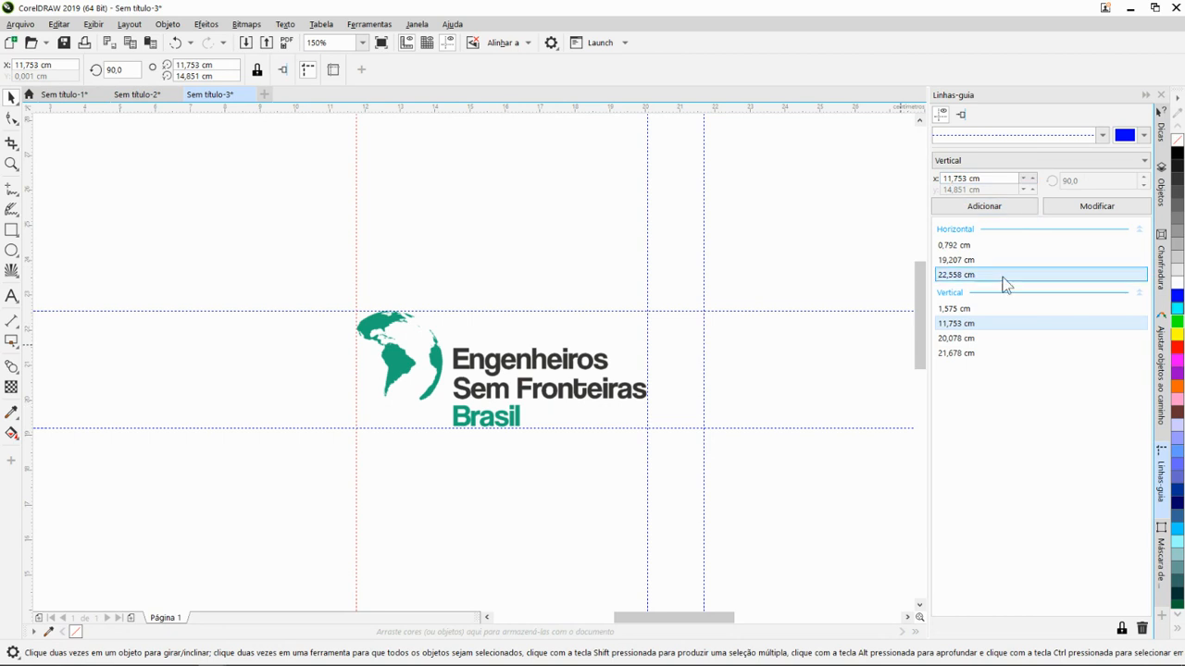
{"action": "left_click", "coordinate": [949, 178]}
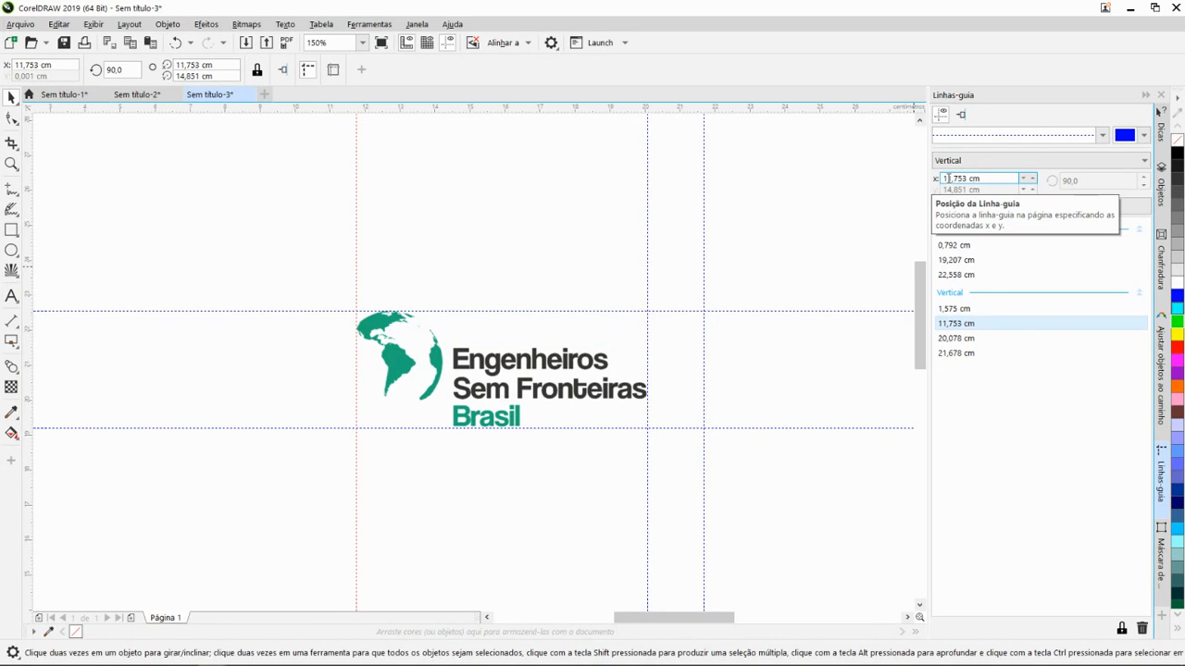
{"action": "left_click_drag", "start_coordinate": [949, 179], "coordinate": [952, 179]}
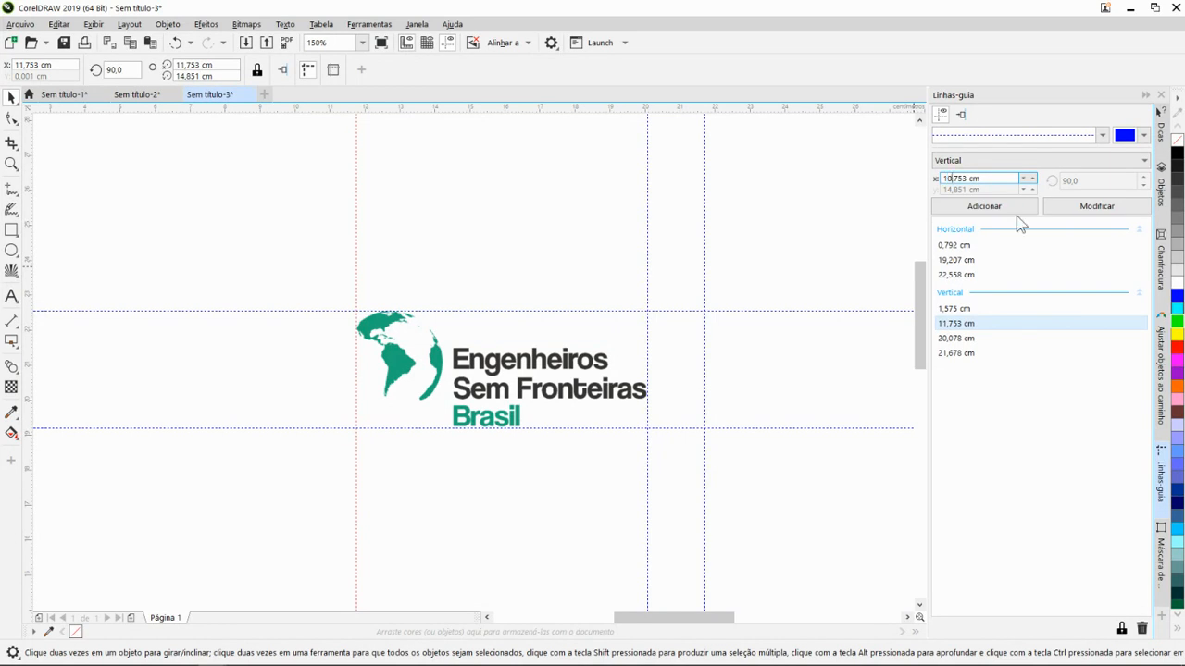
{"action": "key", "text": "BackSpace"}
{"action": "type", "text": "1"}
{"action": "left_click", "coordinate": [993, 212]}
{"action": "scroll", "coordinate": [611, 394], "scroll_direction": "down", "scroll_amount": 2}
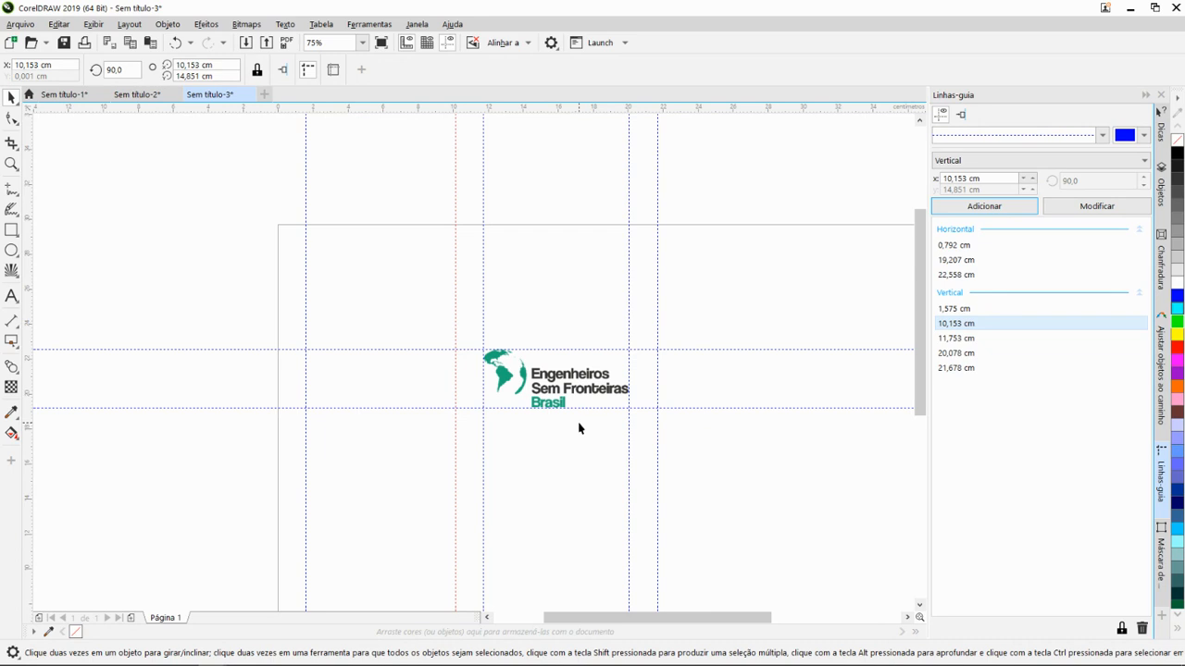
- Add a horizontal guideline at Y 18,107 cm, below the guideline under "Brasil"
{"action": "scroll", "coordinate": [566, 396], "scroll_direction": "up", "scroll_amount": 2}
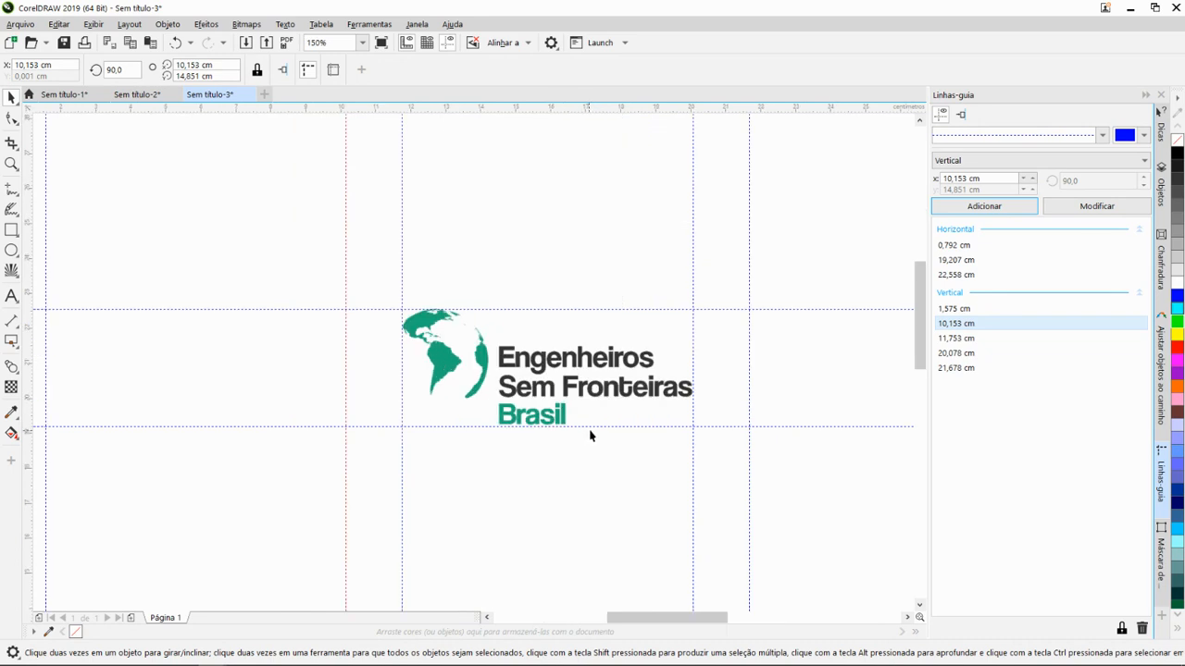
{"action": "left_click", "coordinate": [591, 426]}
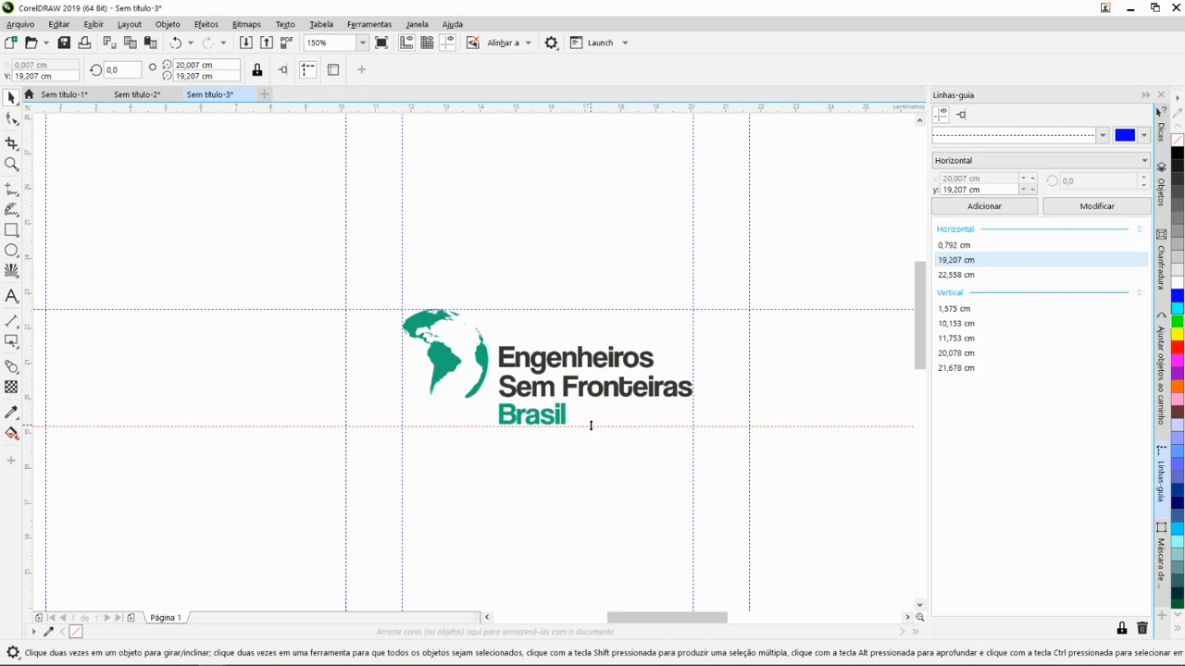
{"action": "left_click", "coordinate": [952, 188]}
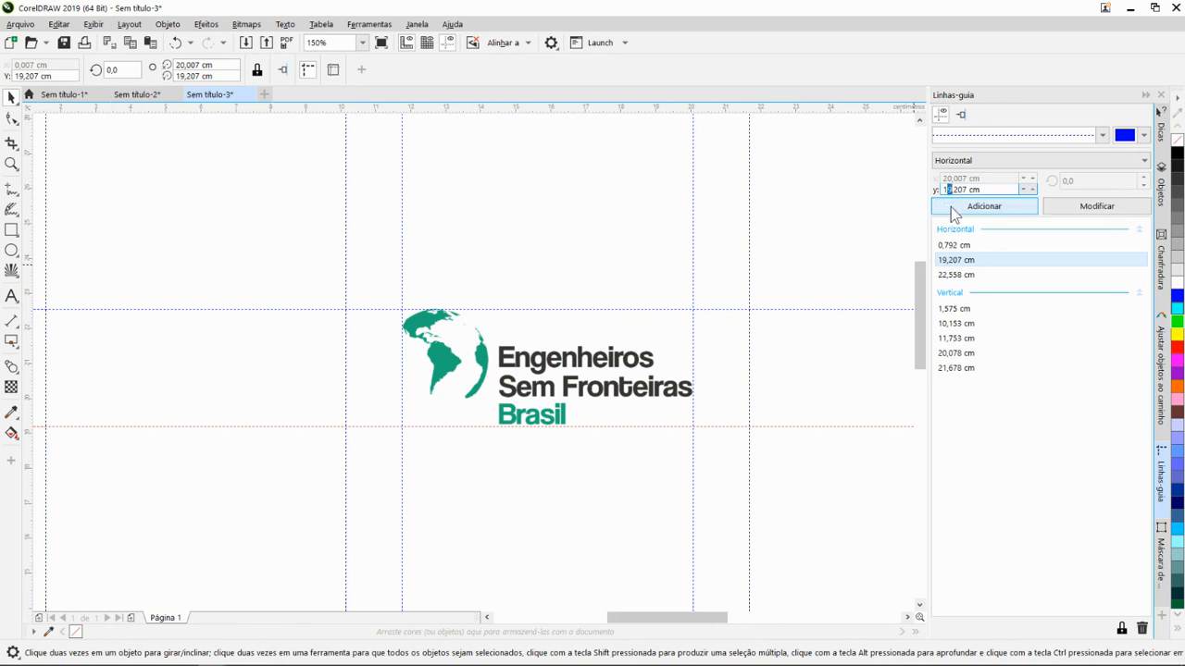
{"action": "type", "text": "8"}
{"action": "left_click", "coordinate": [967, 207]}
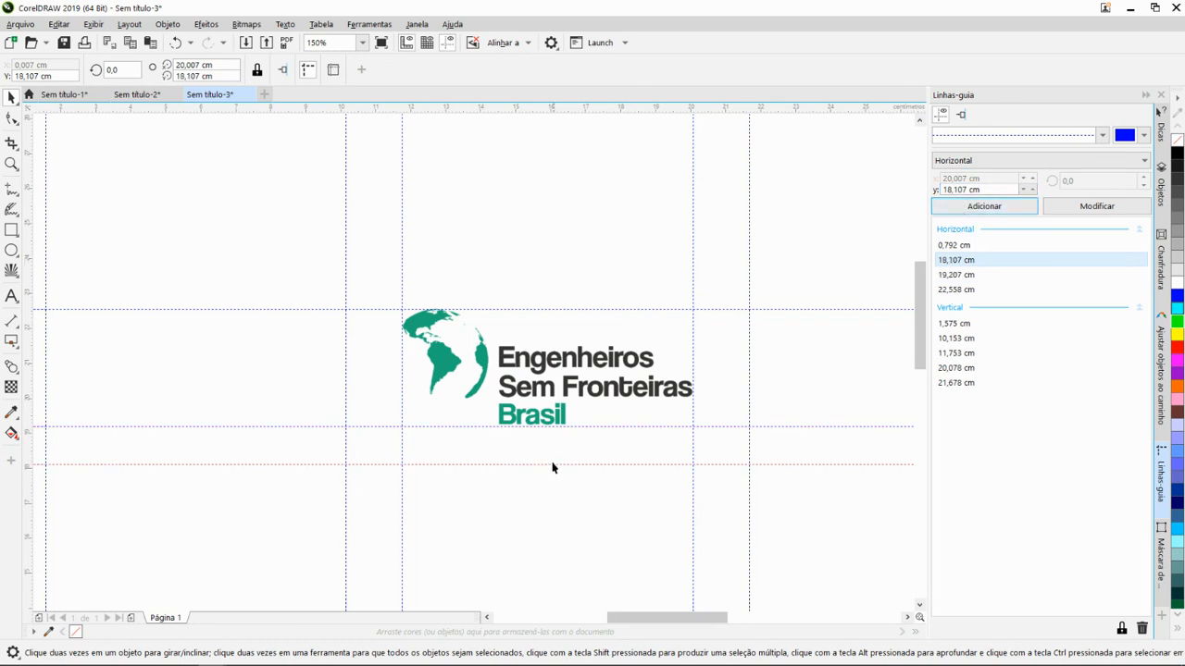
- Try a horizontal guideline at Y 24,158 cm above the logo and remove it again
{"action": "left_click", "coordinate": [625, 308]}
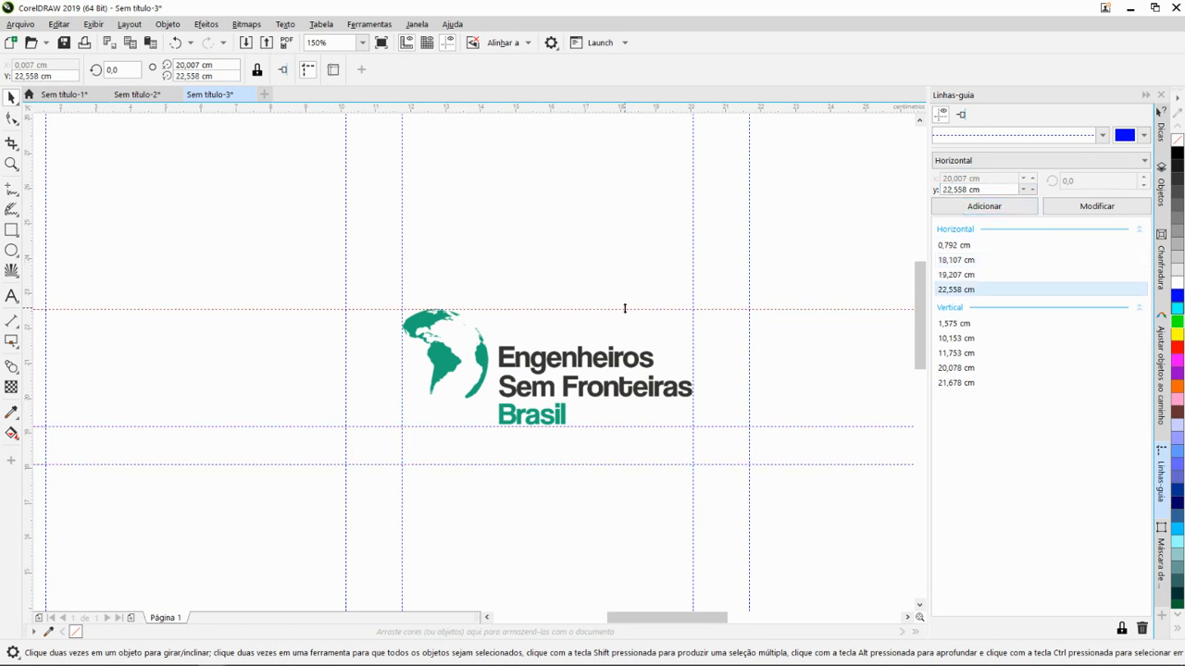
{"action": "left_click", "coordinate": [947, 189]}
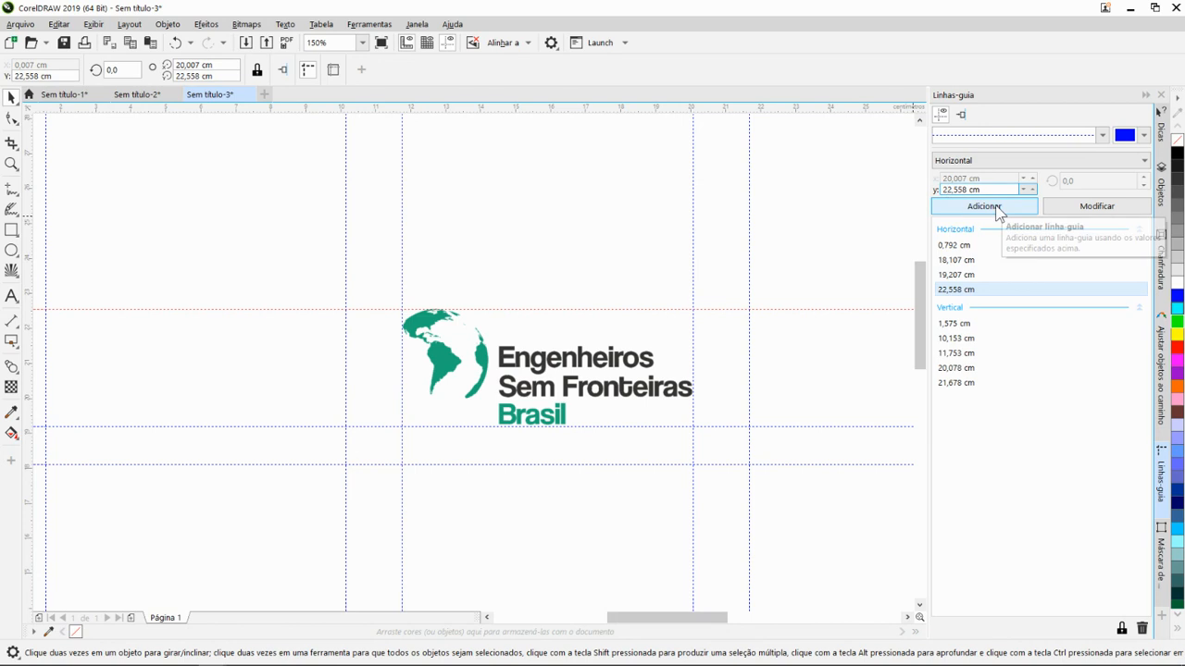
{"action": "type", "text": "3"}
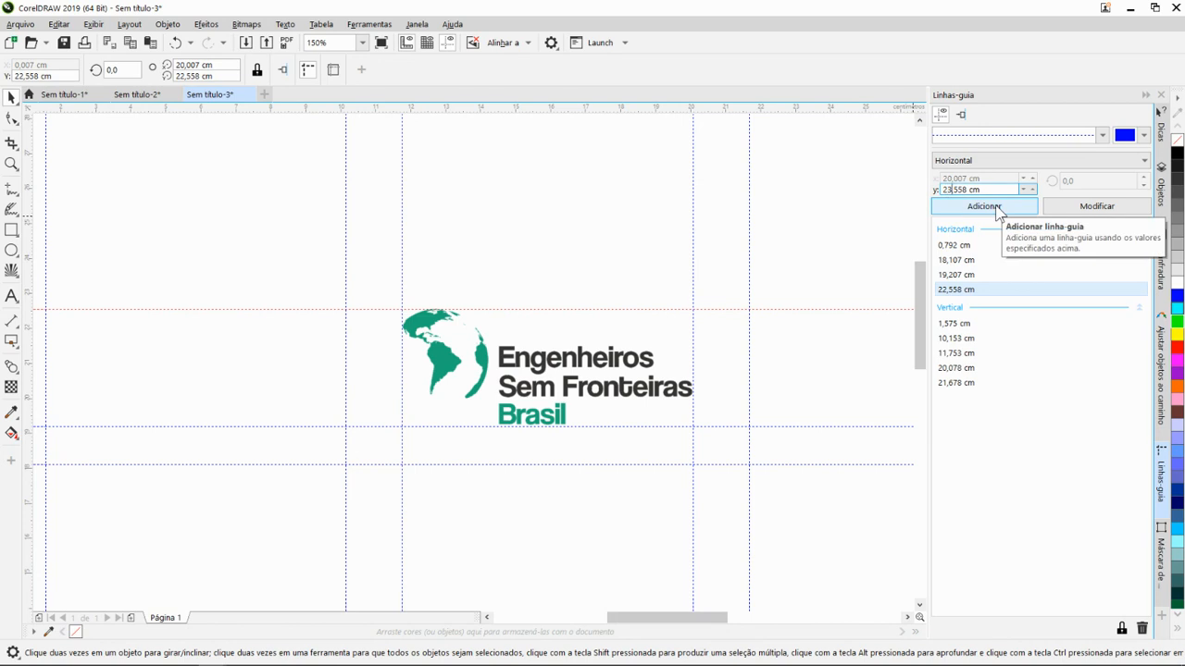
{"action": "key", "text": "BackSpace"}
{"action": "type", "text": "4"}
{"action": "key", "text": "BackSpace"}
{"action": "type", "text": "1"}
{"action": "left_click", "coordinate": [1000, 208]}
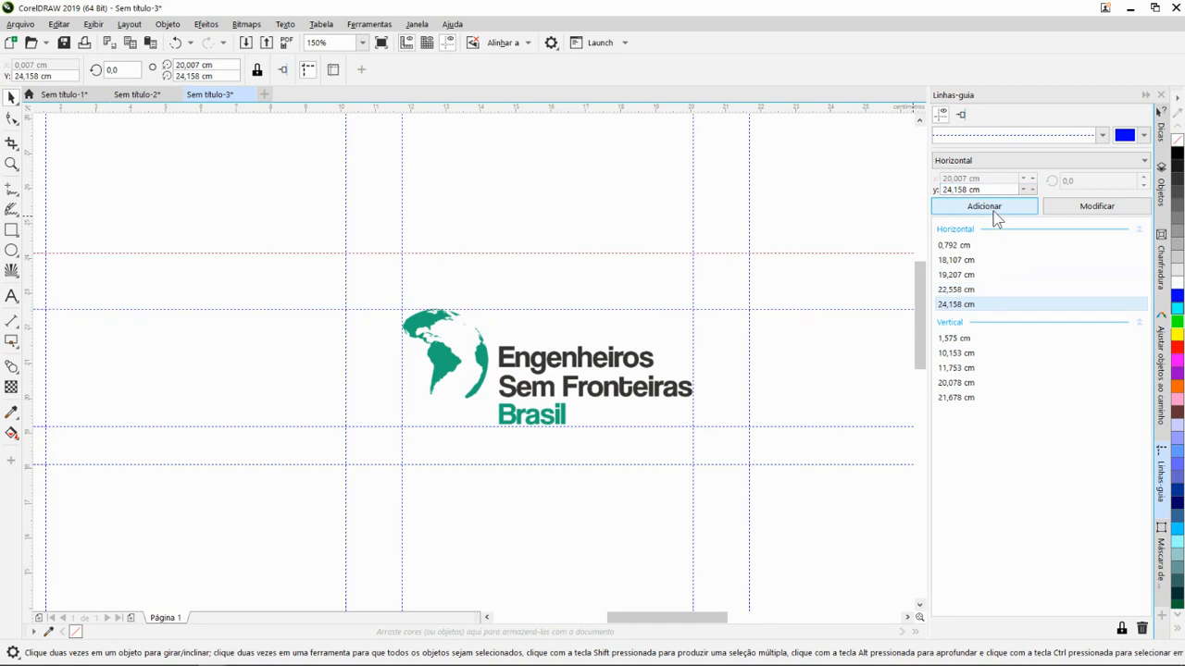
{"action": "left_click_drag", "start_coordinate": [714, 415], "coordinate": [700, 386]}
{"action": "key", "text": "Delete"}
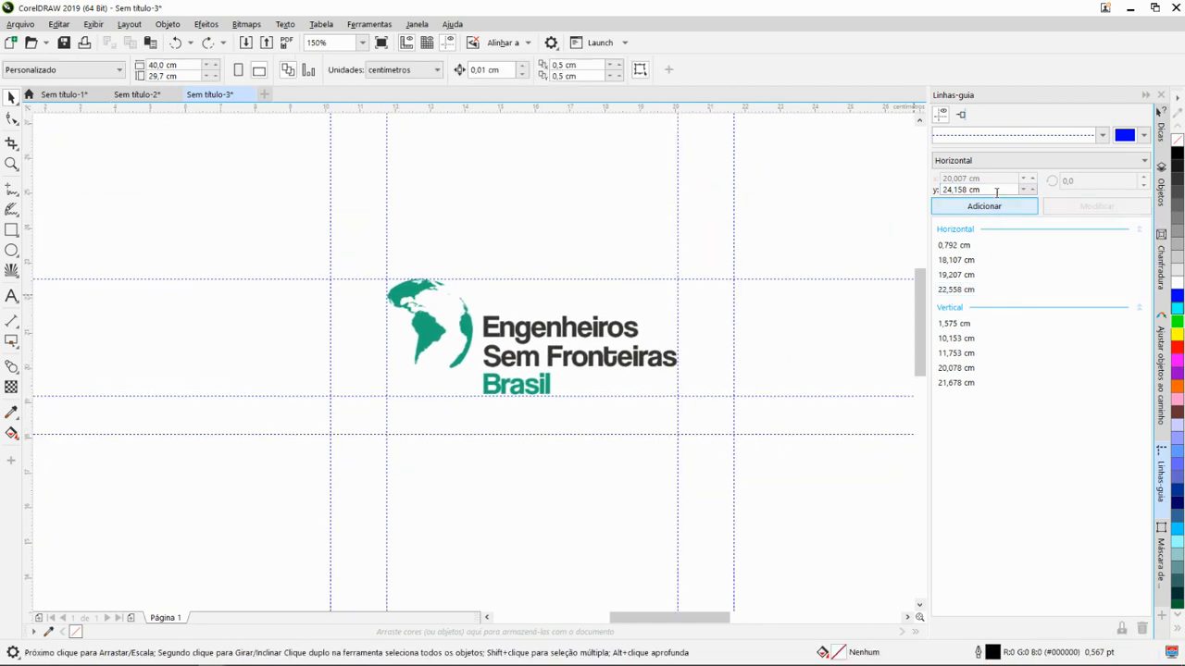
- Select the horizontal guideline touching the globe's top and open the Windows Calculator
{"action": "left_click", "coordinate": [631, 278]}
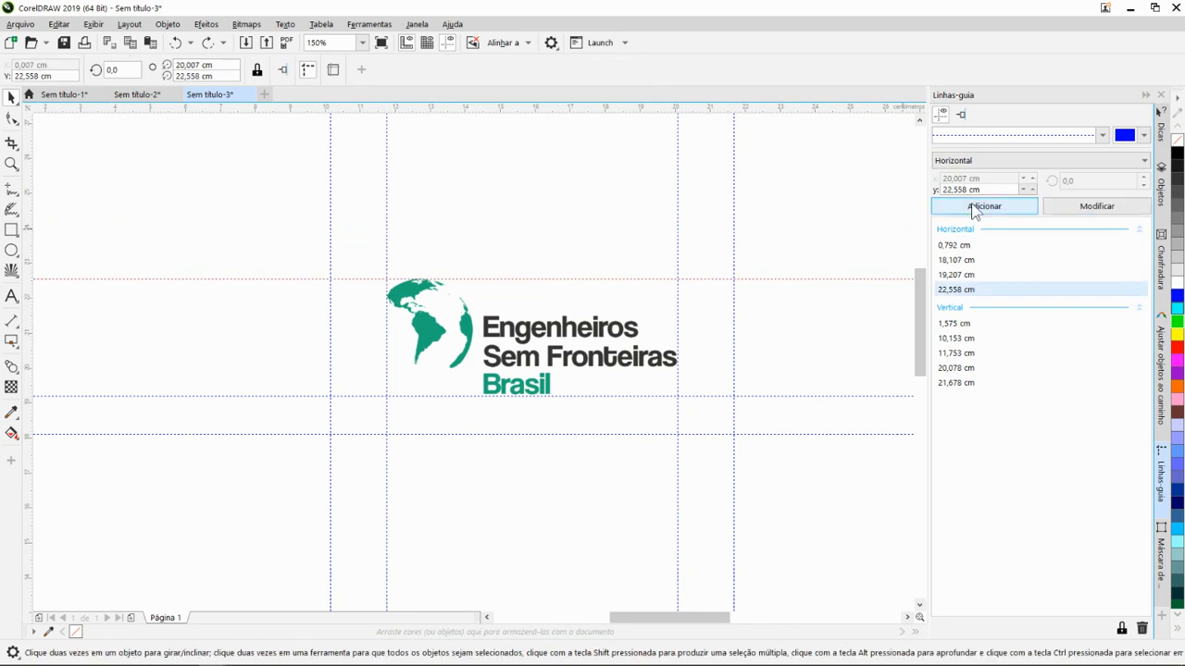
{"action": "left_click", "coordinate": [949, 192]}
{"action": "left_click", "coordinate": [43, 656]}
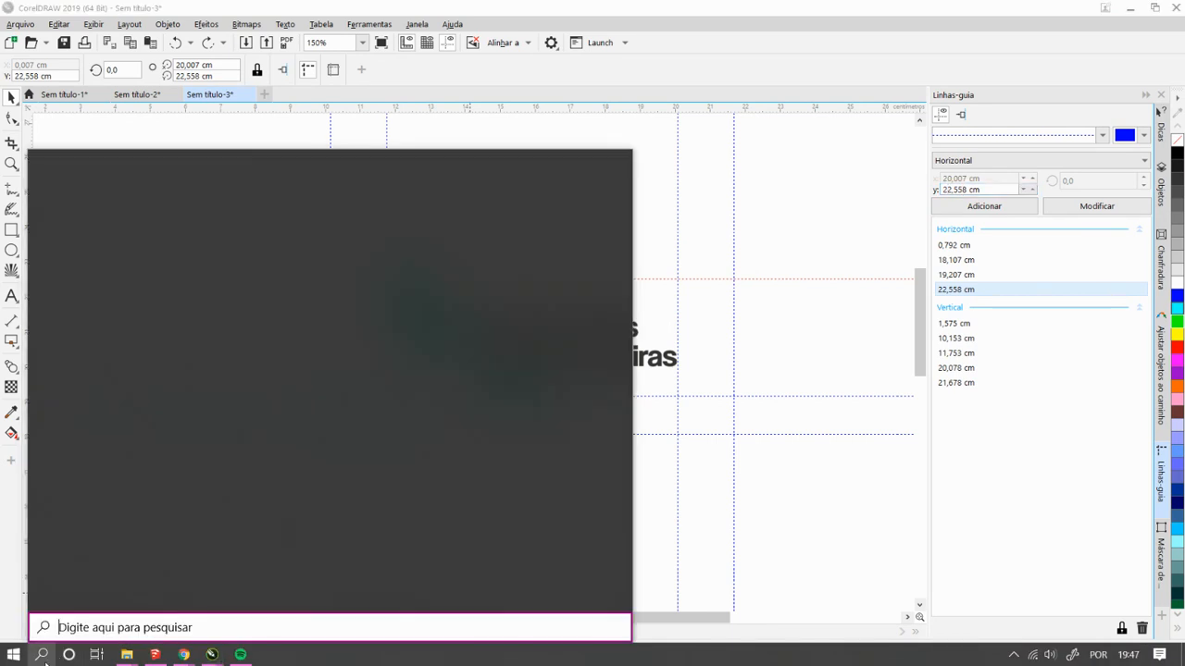
{"action": "type", "text": "cal"}
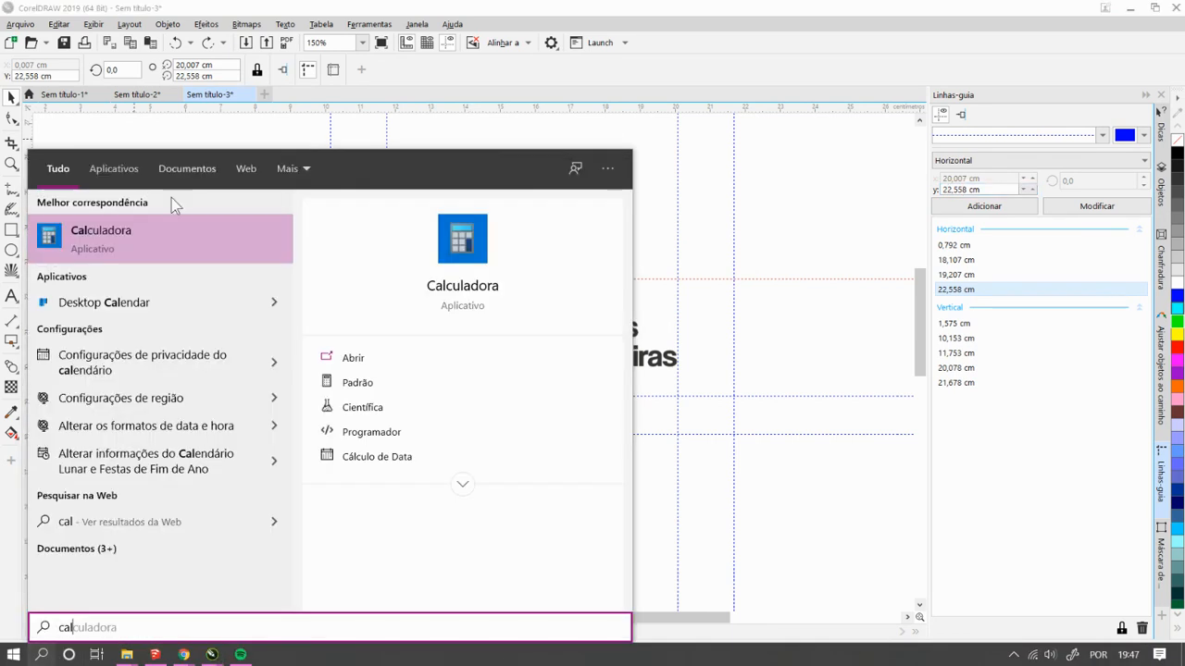
{"action": "left_click", "coordinate": [171, 230]}
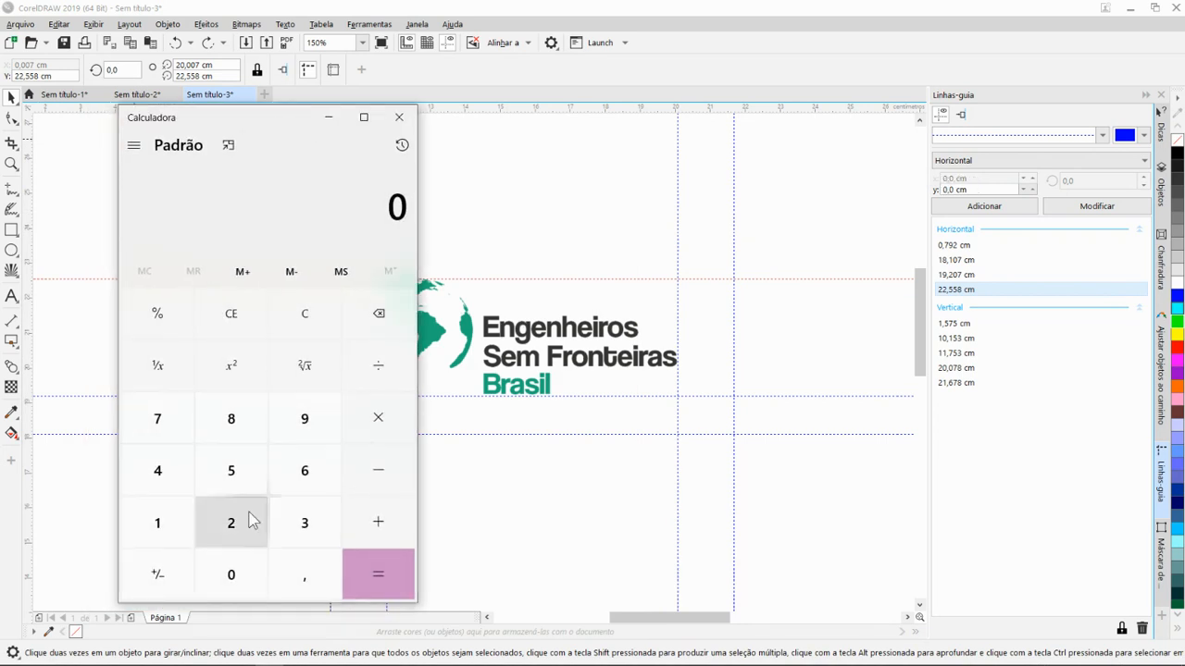
- Reselect the guideline along the globe's top and calculate 22,6 + 1,6 in the Calculator
{"action": "left_click", "coordinate": [578, 277]}
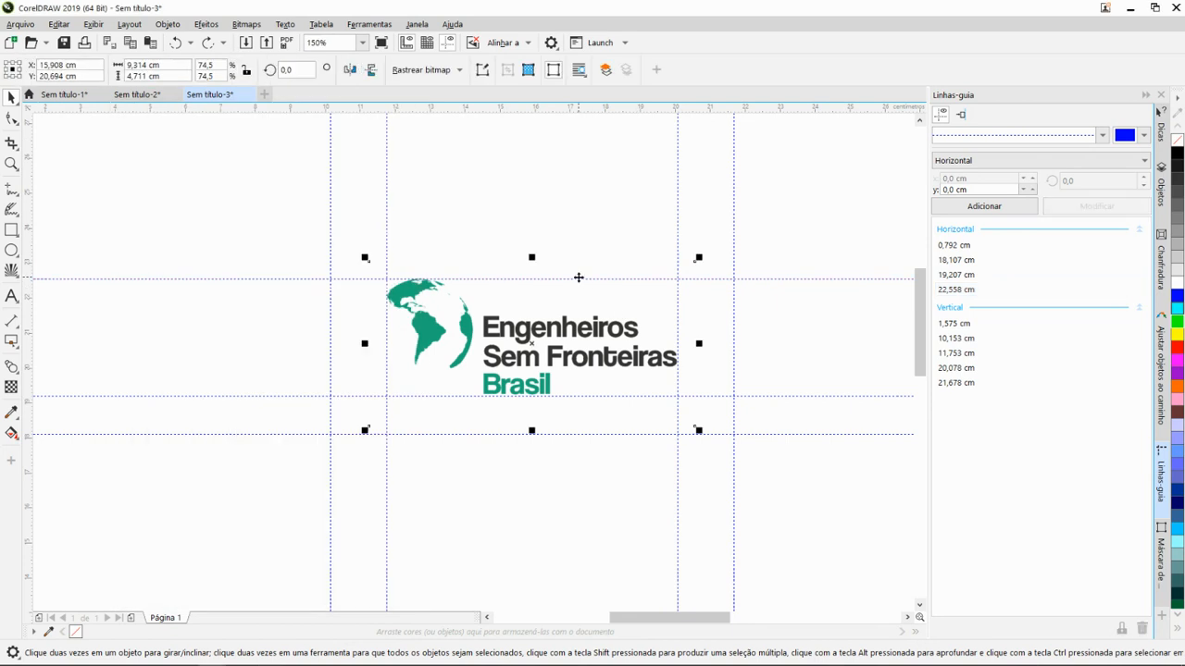
{"action": "left_click", "coordinate": [767, 277]}
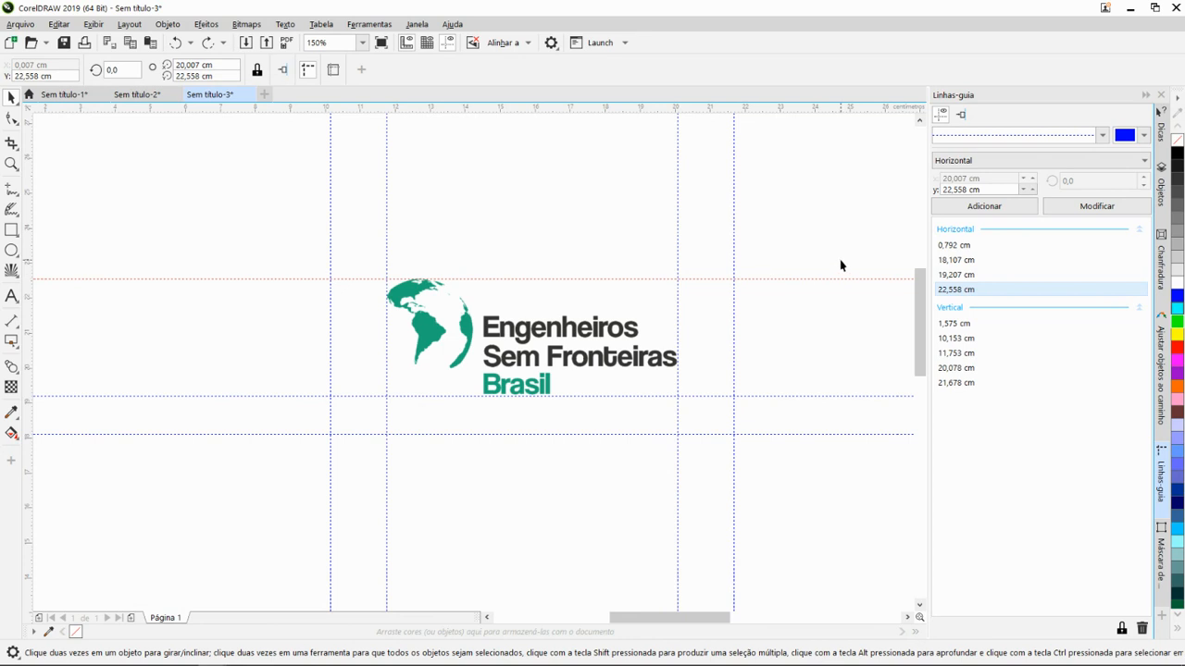
{"action": "key", "text": "alt+Tab"}
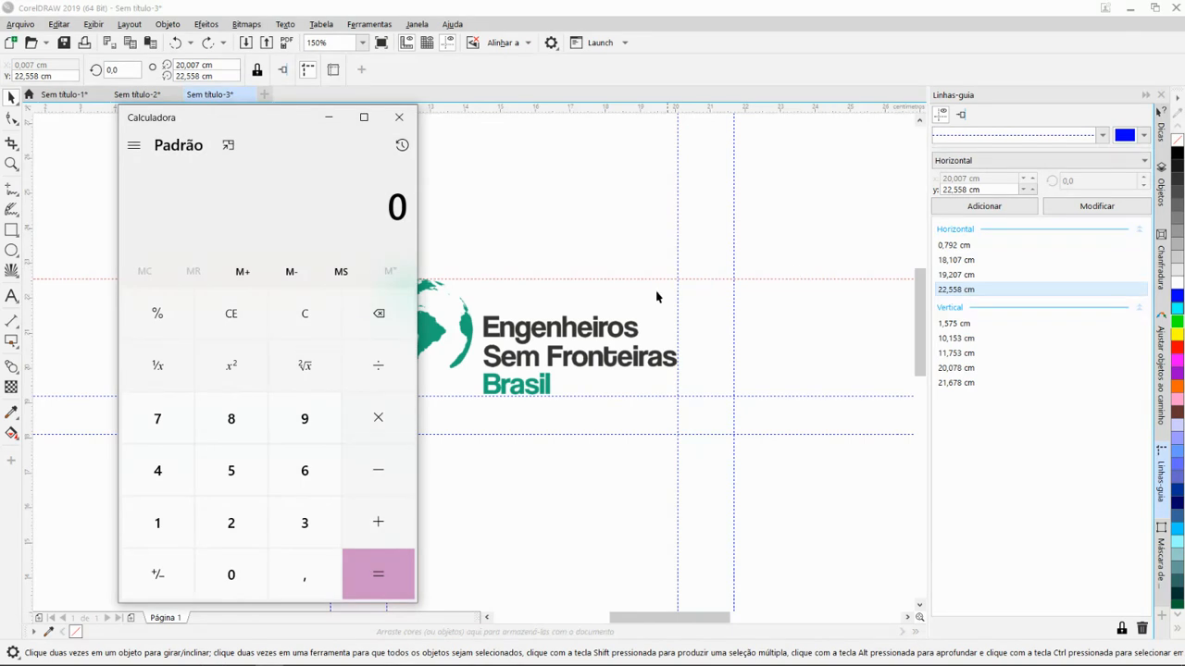
{"action": "type", "text": "22,6 + "}
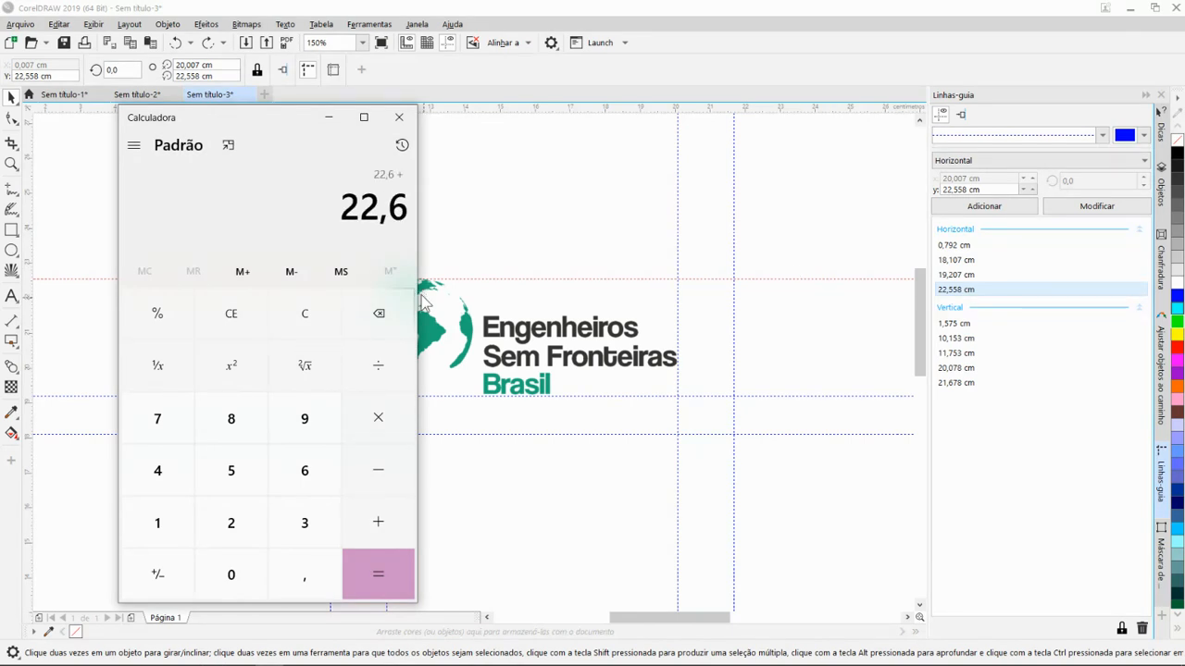
{"action": "type", "text": "1,6"}
{"action": "key", "text": "Return"}
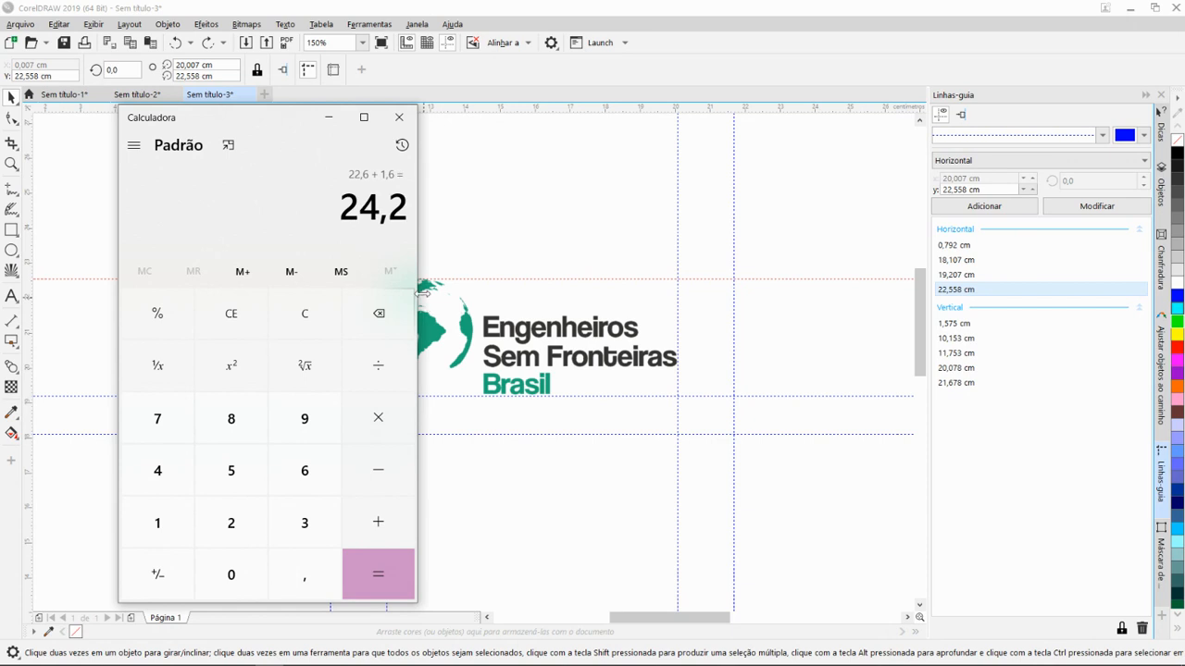
- Add a horizontal guideline at Y 24,258 cm above the logo
{"action": "left_click", "coordinate": [948, 189]}
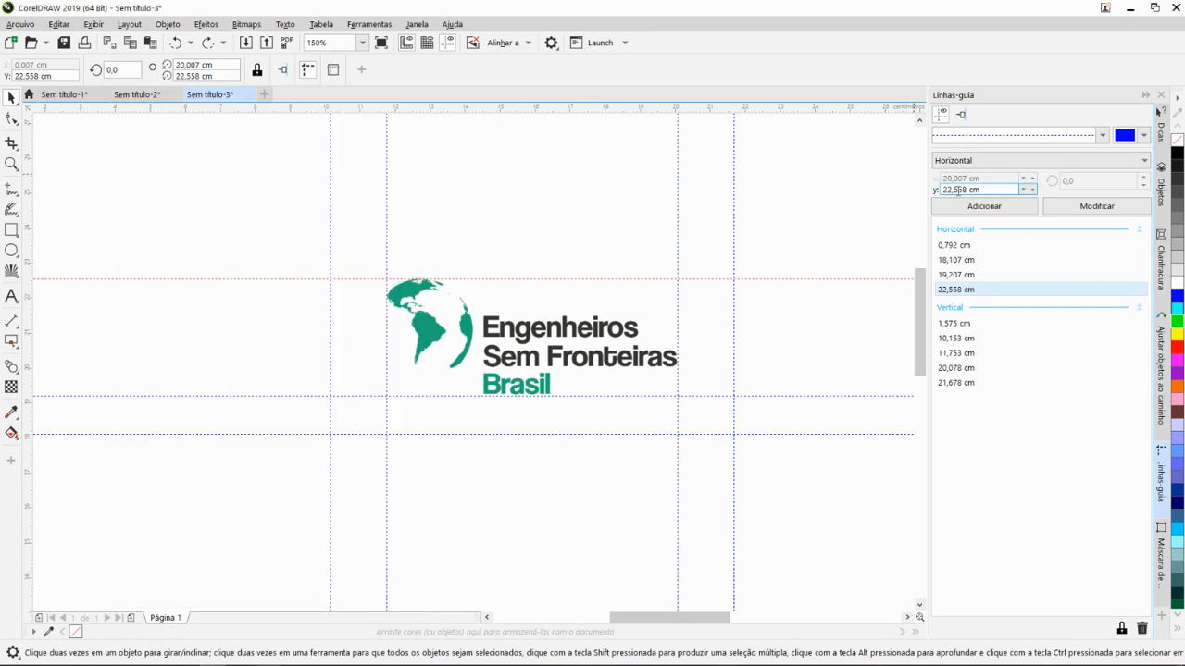
{"action": "key", "text": "BackSpace"}
{"action": "type", "text": "4,"}
{"action": "left_click", "coordinate": [959, 204]}
- Move the new upper guideline down to Y 23,784 cm and deselect it
{"action": "scroll", "coordinate": [713, 312], "scroll_direction": "down", "scroll_amount": 1}
{"action": "left_click_drag", "start_coordinate": [604, 358], "coordinate": [561, 346]}
{"action": "scroll", "coordinate": [600, 300], "scroll_direction": "up", "scroll_amount": 1}
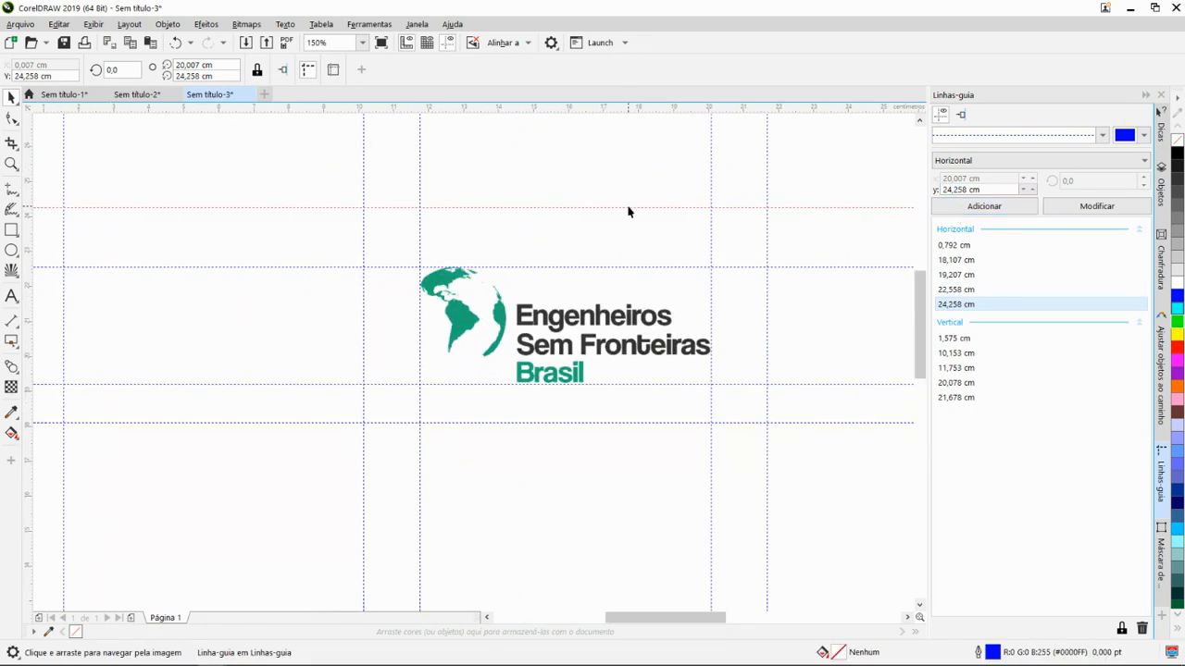
{"action": "mouse_move", "coordinate": [626, 208]}
{"action": "left_mouse_down"}
{"action": "mouse_move", "coordinate": [627, 235]}
{"action": "mouse_move", "coordinate": [624, 225]}
{"action": "left_mouse_up"}
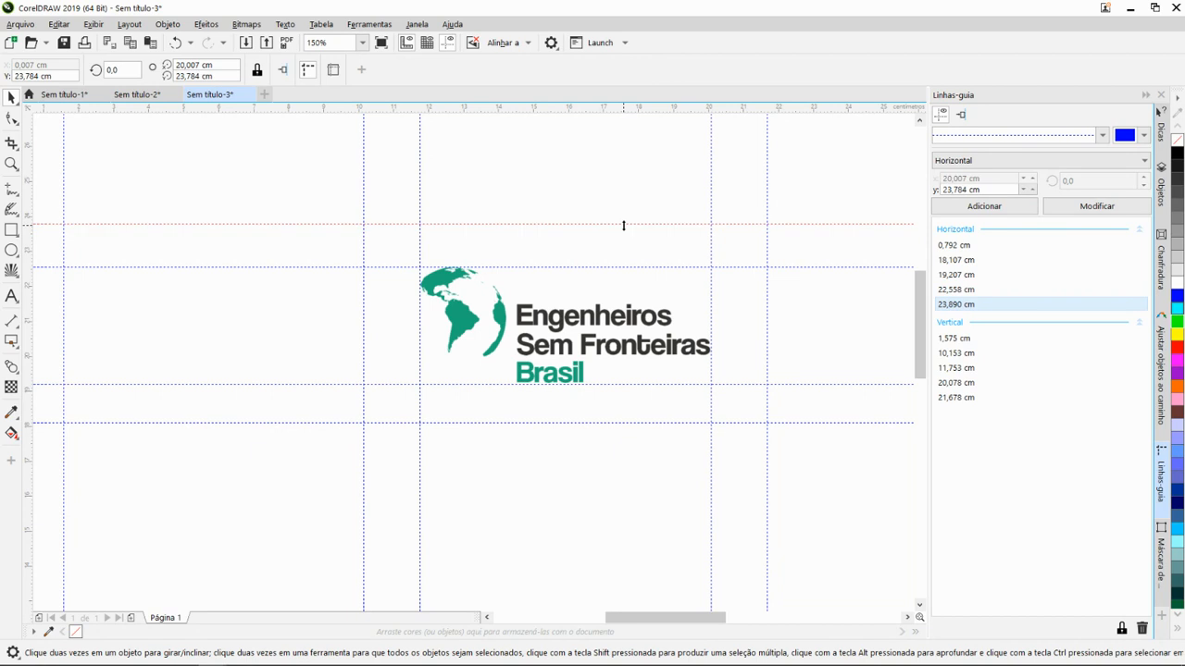
{"action": "left_click", "coordinate": [669, 399]}
{"action": "left_click", "coordinate": [637, 480]}
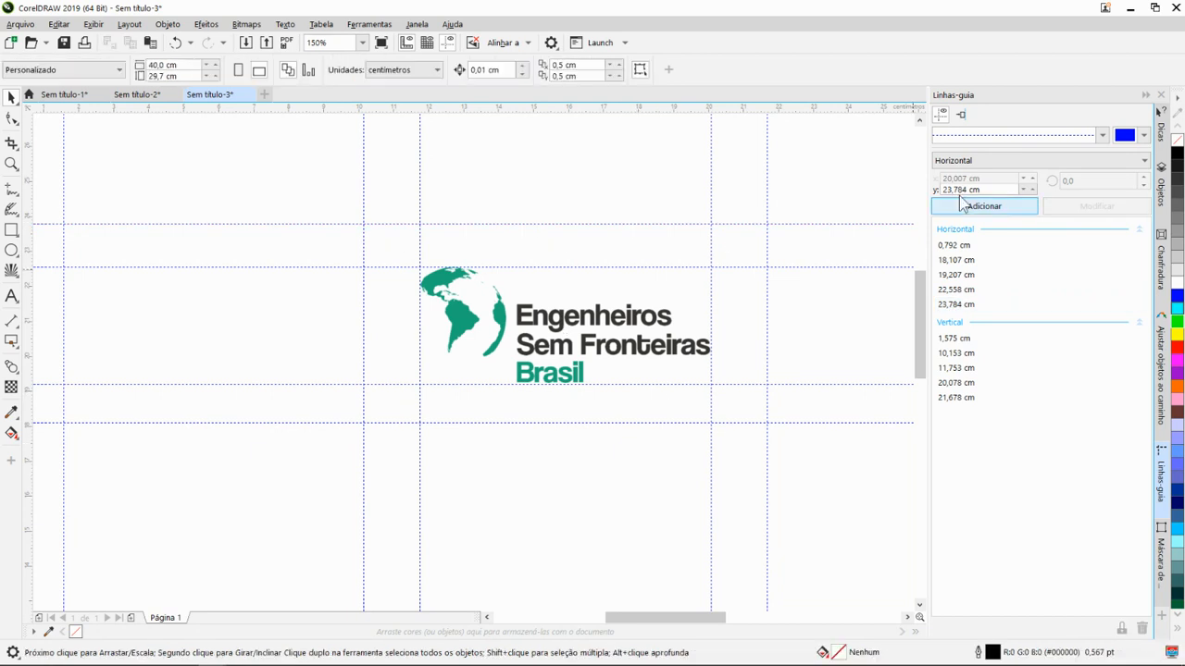
- Select the logo and examine the clear space marked by the guidelines around it
{"action": "scroll", "coordinate": [764, 327], "scroll_direction": "down", "scroll_amount": 2}
{"action": "scroll", "coordinate": [698, 390], "scroll_direction": "down", "scroll_amount": 1}
{"action": "left_click_drag", "start_coordinate": [709, 382], "coordinate": [616, 318]}
{"action": "scroll", "coordinate": [644, 338], "scroll_direction": "up", "scroll_amount": 2}
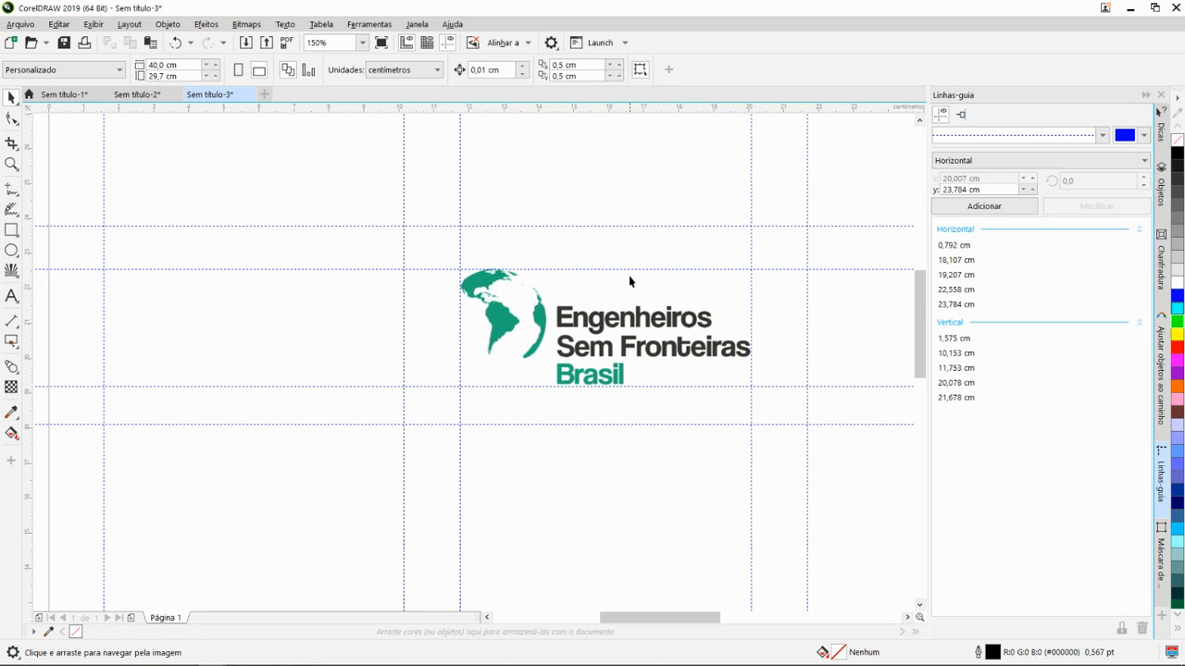
{"action": "left_click", "coordinate": [604, 352]}
{"action": "scroll", "coordinate": [593, 356], "scroll_direction": "down", "scroll_amount": 1}
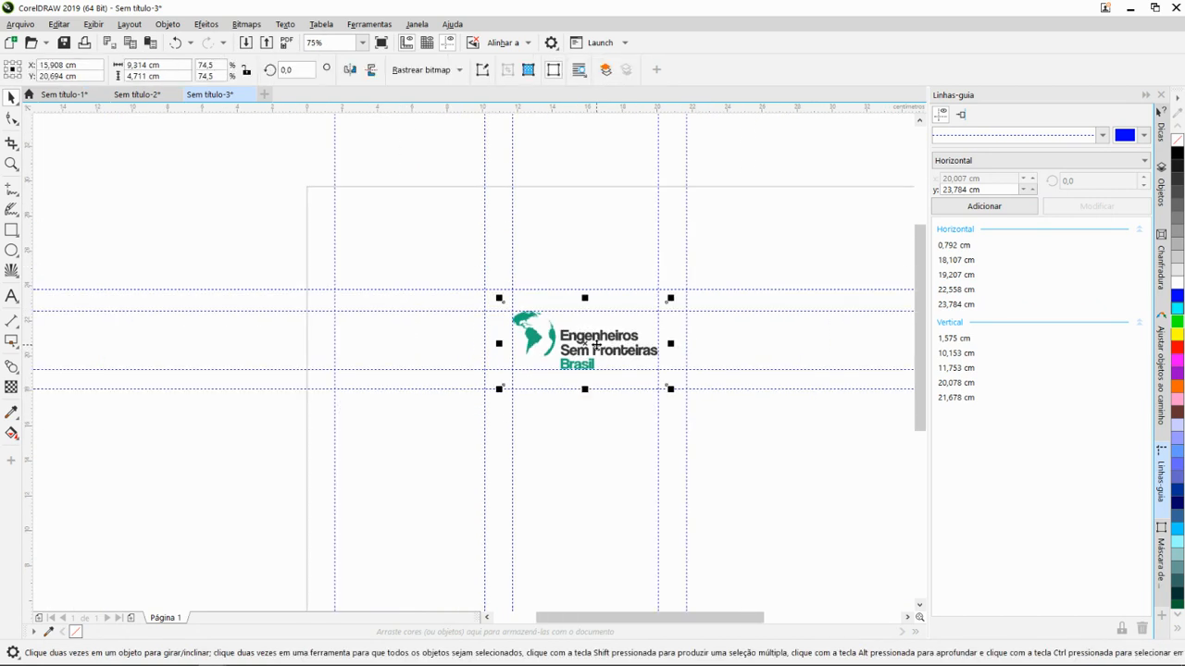
{"action": "scroll", "coordinate": [464, 364], "scroll_direction": "up", "scroll_amount": 1}
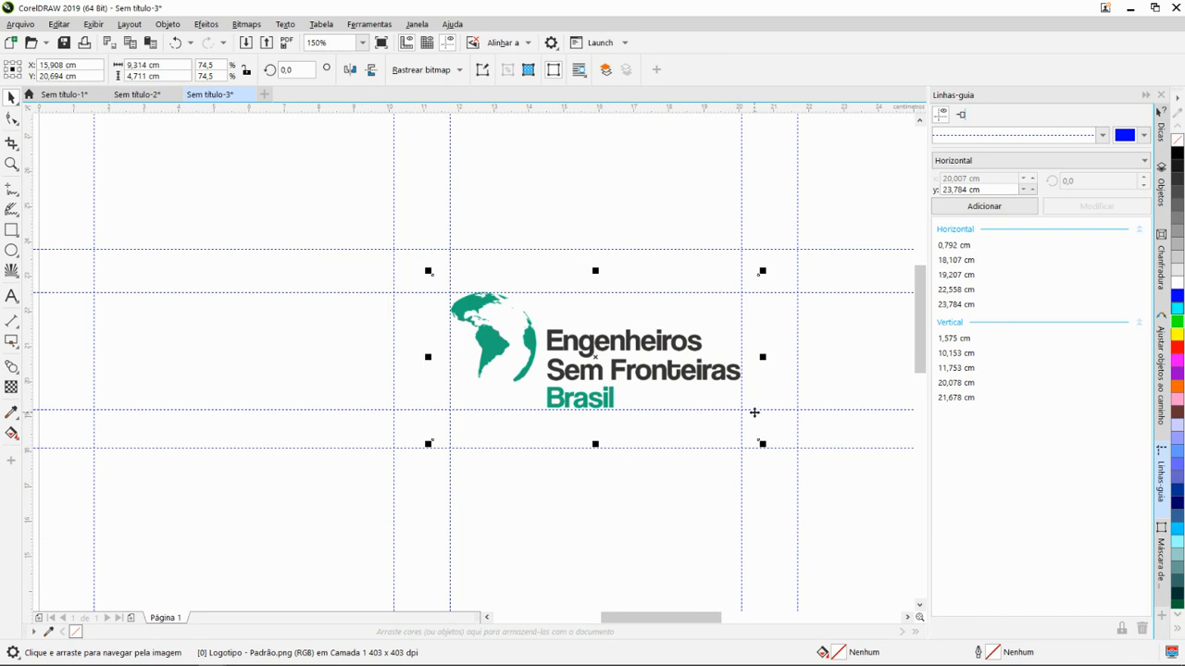
{"action": "scroll", "coordinate": [467, 302], "scroll_direction": "down", "scroll_amount": 1}
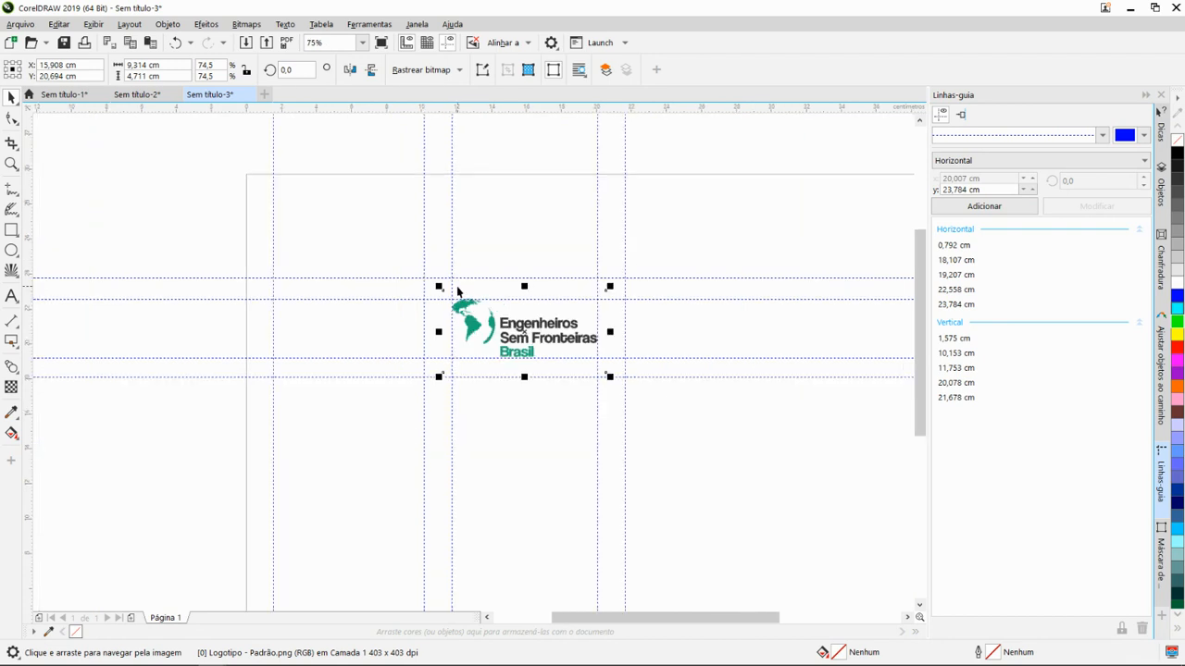
{"action": "scroll", "coordinate": [452, 290], "scroll_direction": "up", "scroll_amount": 1}
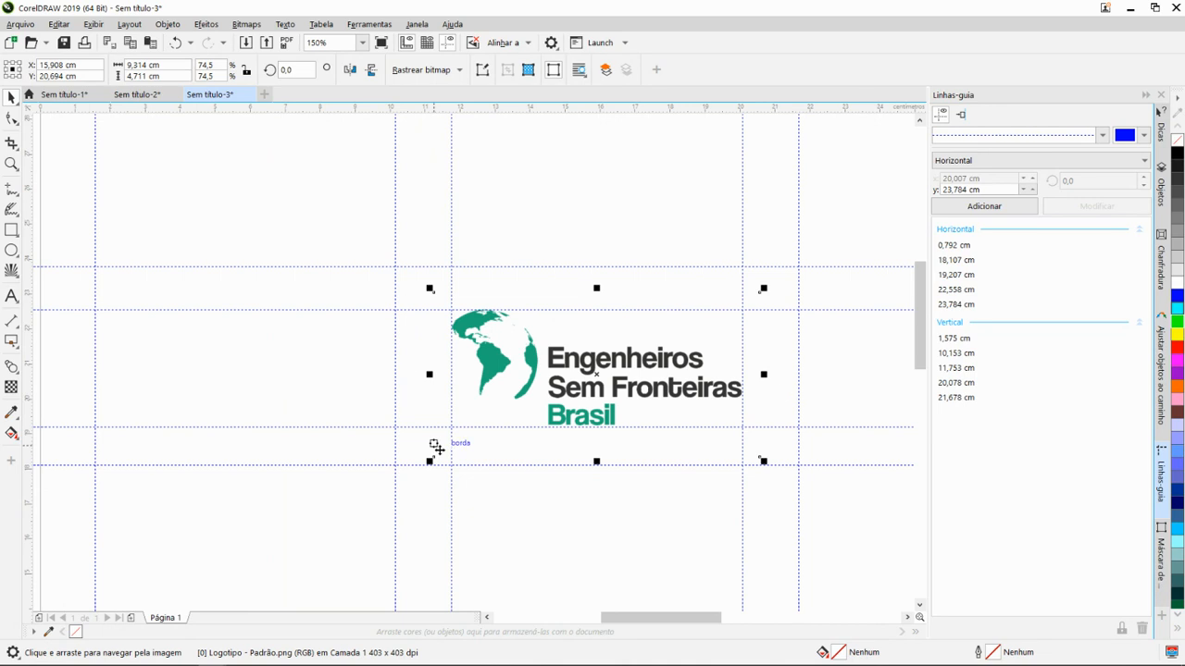
- Switch to the visual identity manual PDF in Chrome and look through its clear-space, colour standard and typography pages
{"action": "key", "text": "alt+Tab"}
{"action": "key", "text": "alt+Tab"}
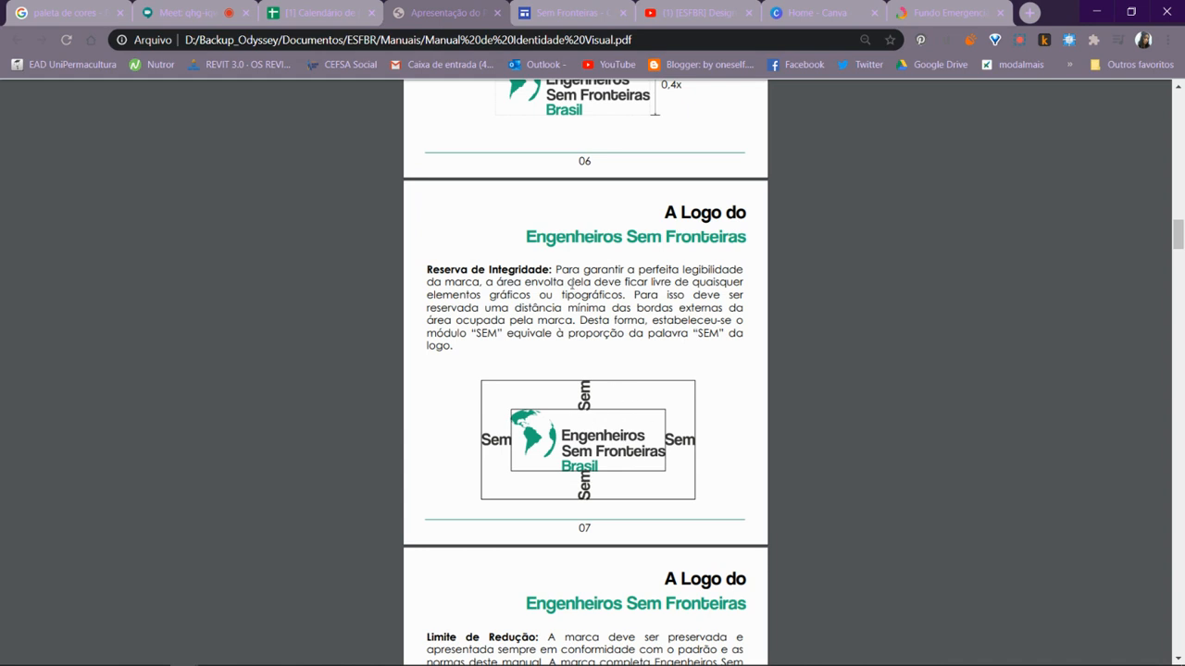
{"action": "scroll", "coordinate": [571, 287], "scroll_direction": "up", "scroll_amount": 2}
{"action": "scroll", "coordinate": [593, 324], "scroll_direction": "up", "scroll_amount": 2}
{"action": "scroll", "coordinate": [608, 338], "scroll_direction": "down", "scroll_amount": 6}
{"action": "scroll", "coordinate": [611, 343], "scroll_direction": "down", "scroll_amount": 8}
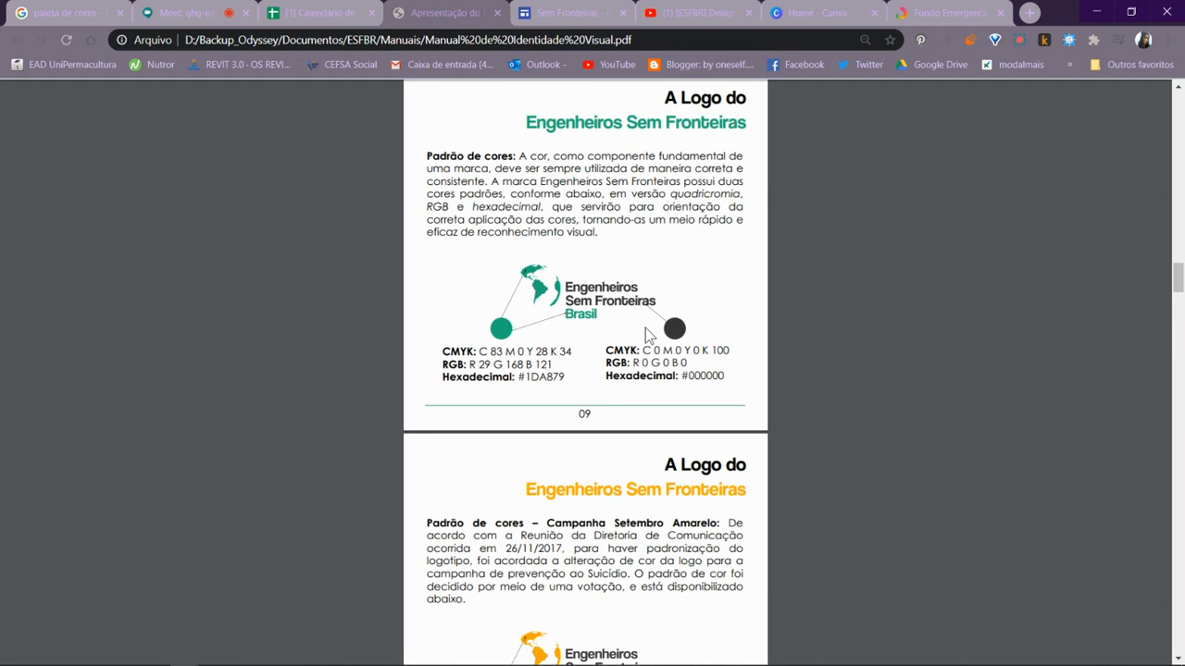
{"action": "scroll", "coordinate": [648, 345], "scroll_direction": "down", "scroll_amount": 7}
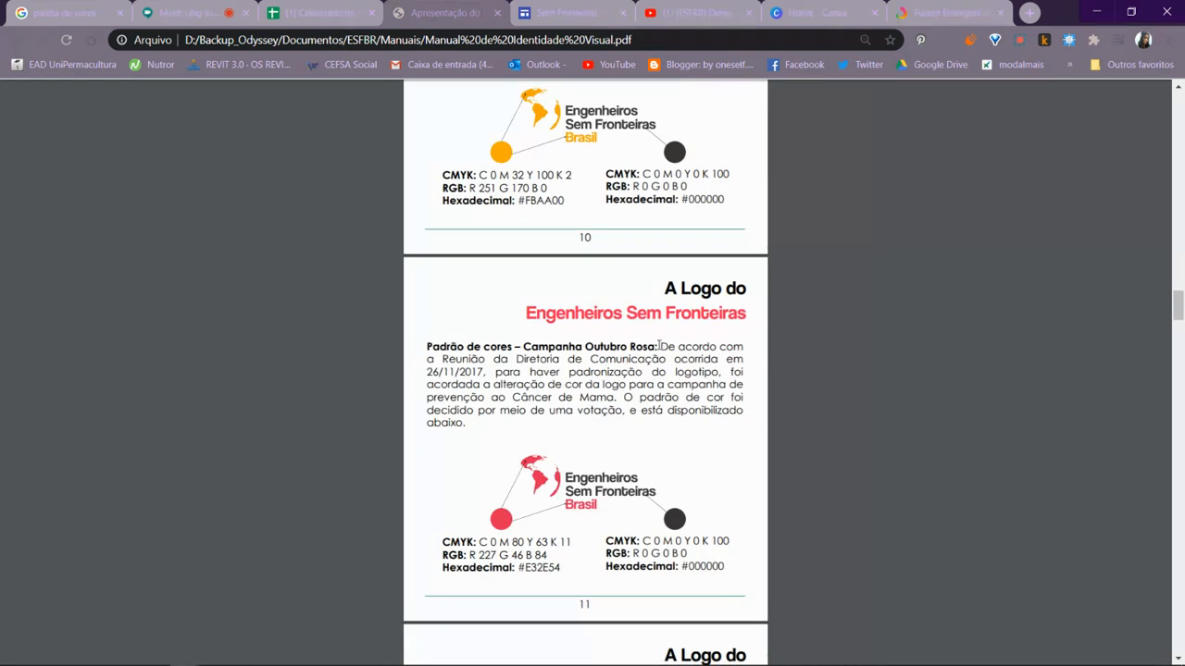
{"action": "scroll", "coordinate": [660, 345], "scroll_direction": "down", "scroll_amount": 11}
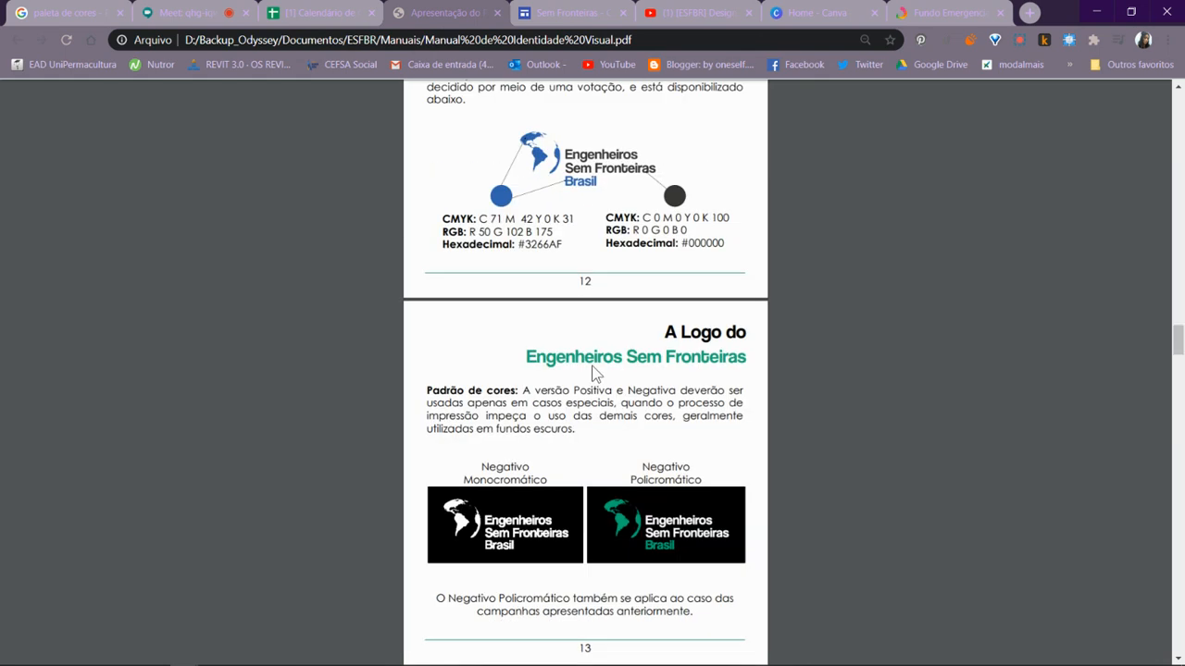
{"action": "scroll", "coordinate": [585, 348], "scroll_direction": "down", "scroll_amount": 12}
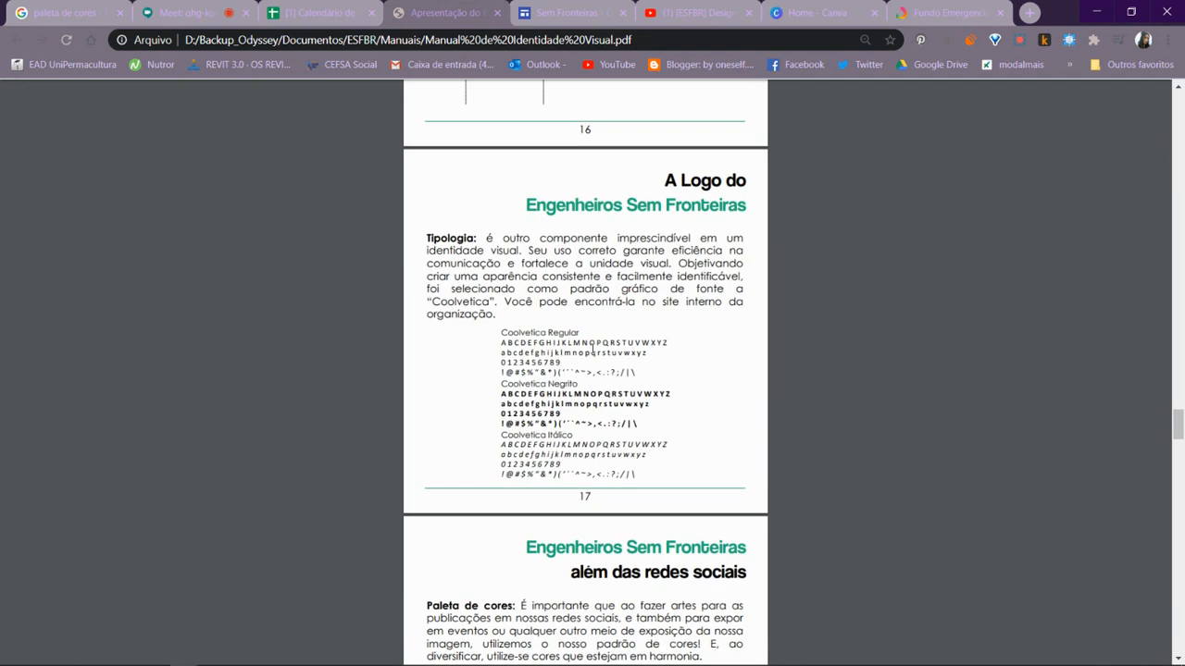
- Go back to the manual's campaign colour pages and examine the Outubro Rosa and Novembro Azul colour codes
{"action": "scroll", "coordinate": [593, 342], "scroll_direction": "up", "scroll_amount": 11}
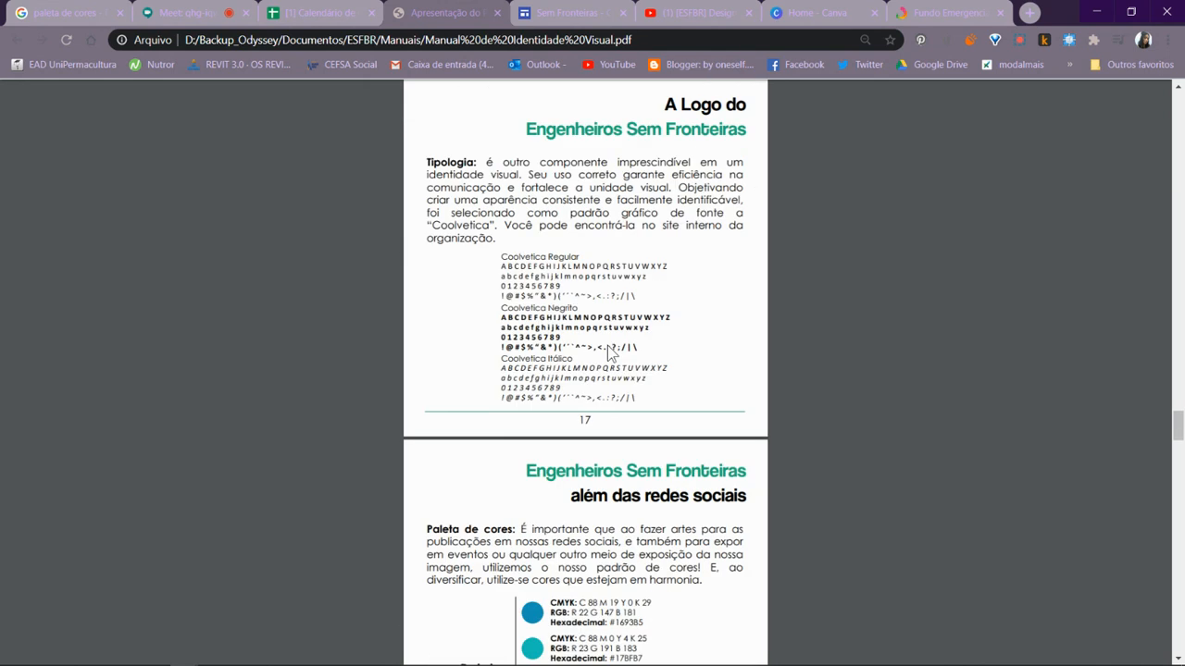
{"action": "scroll", "coordinate": [618, 341], "scroll_direction": "up", "scroll_amount": 20}
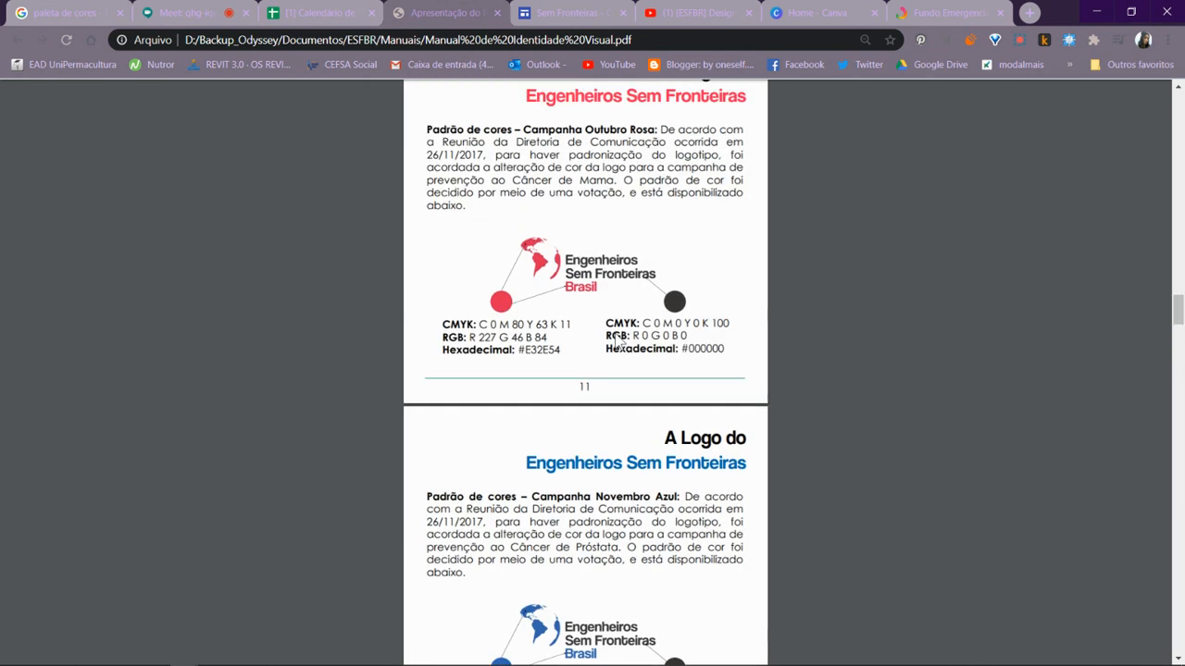
{"action": "scroll", "coordinate": [617, 335], "scroll_direction": "down", "scroll_amount": 2}
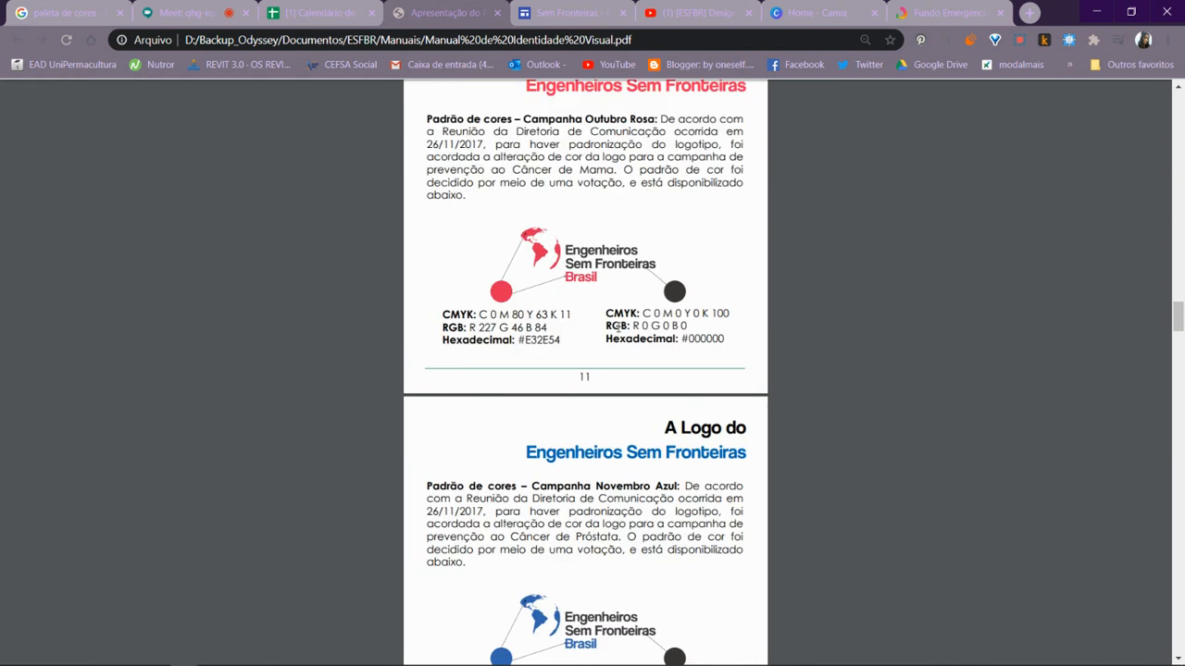
{"action": "scroll", "coordinate": [607, 387], "scroll_direction": "up", "scroll_amount": 1}
{"action": "scroll", "coordinate": [602, 393], "scroll_direction": "down", "scroll_amount": 1}
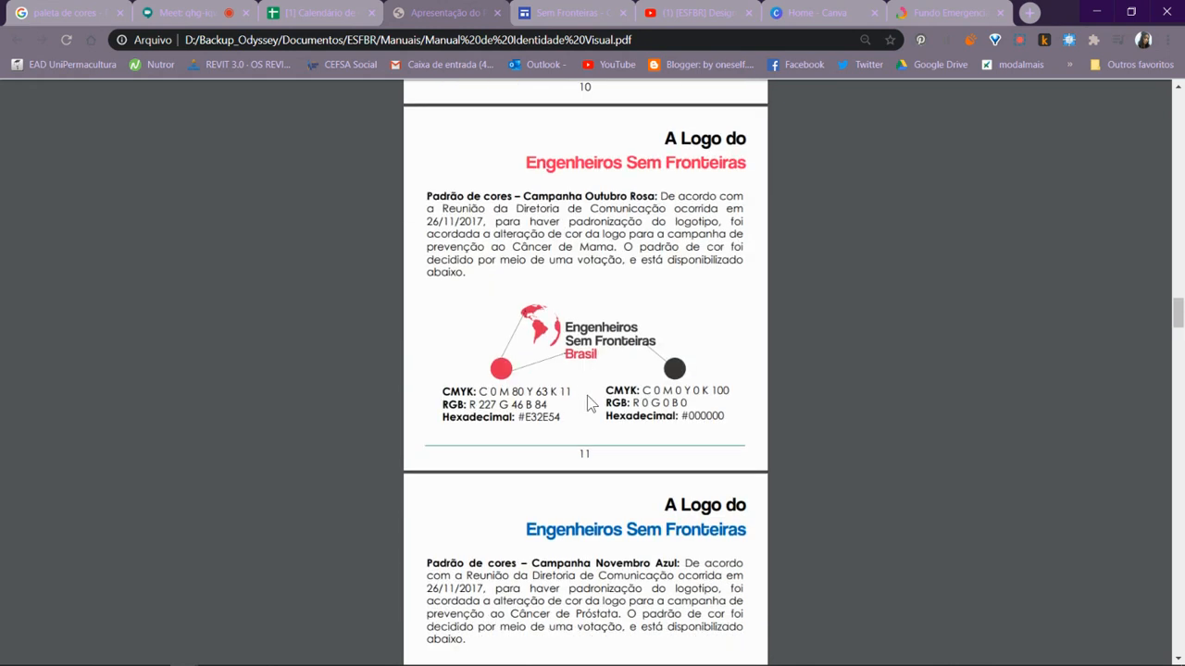
{"action": "scroll", "coordinate": [590, 403], "scroll_direction": "up", "scroll_amount": 1}
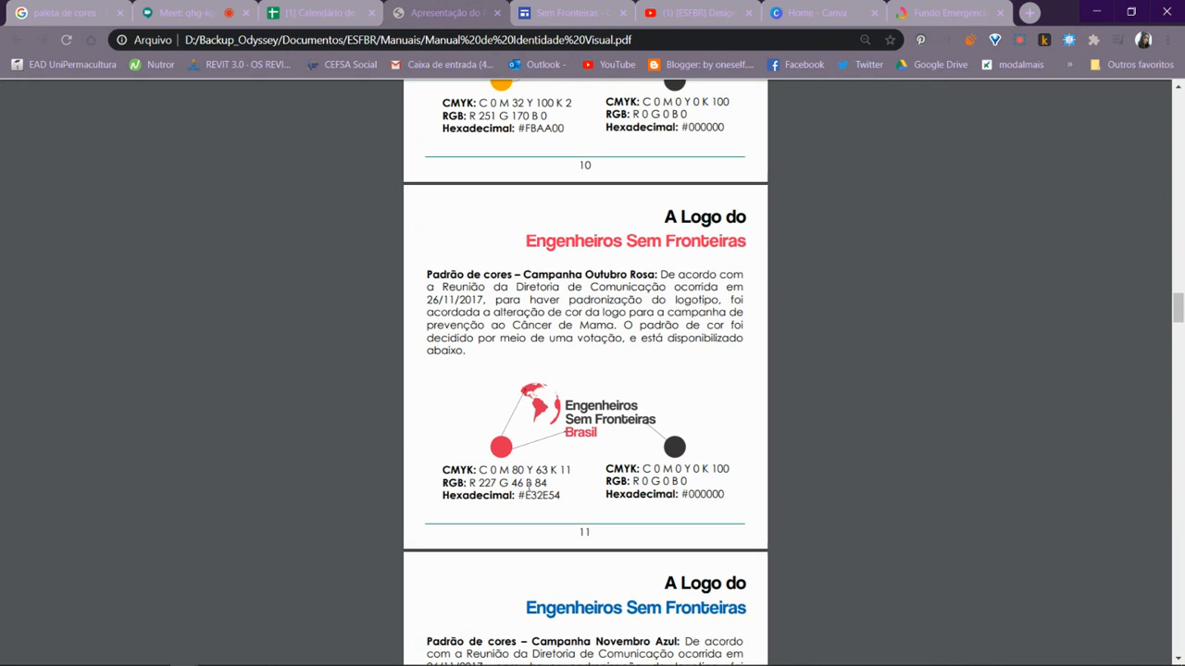
{"action": "scroll", "coordinate": [505, 504], "scroll_direction": "up", "scroll_amount": 1}
{"action": "scroll", "coordinate": [528, 559], "scroll_direction": "down", "scroll_amount": 2}
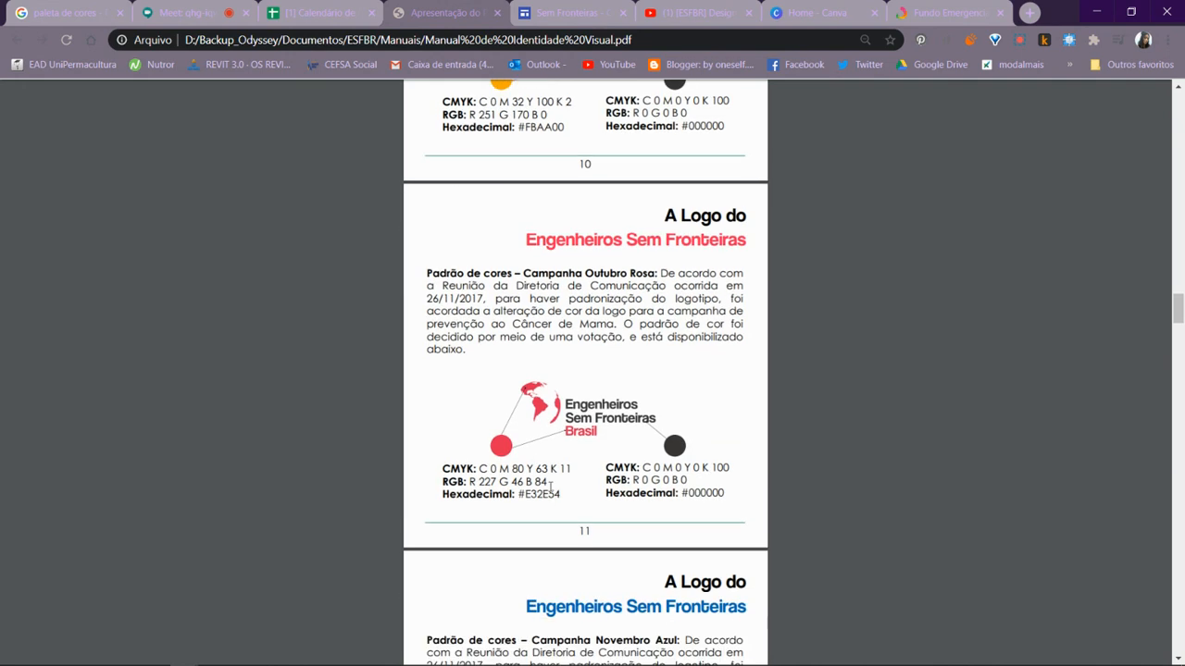
{"action": "scroll", "coordinate": [562, 400], "scroll_direction": "up", "scroll_amount": 1}
{"action": "scroll", "coordinate": [561, 398], "scroll_direction": "up", "scroll_amount": 1}
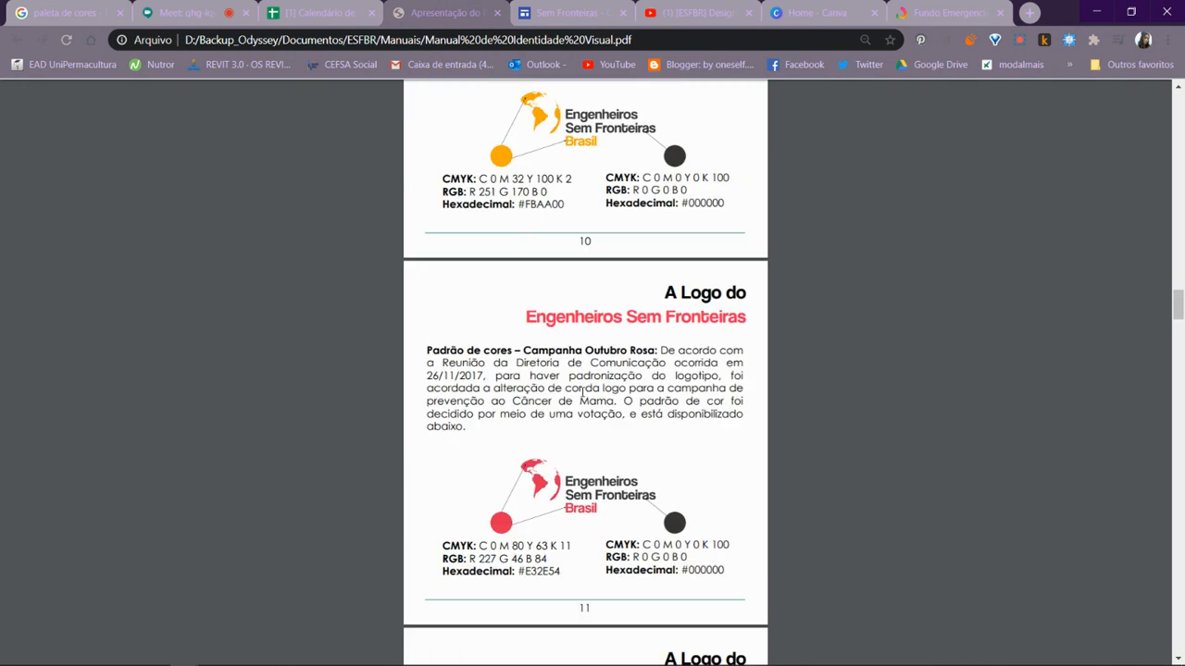
{"action": "scroll", "coordinate": [564, 412], "scroll_direction": "down", "scroll_amount": 2}
{"action": "scroll", "coordinate": [567, 421], "scroll_direction": "down", "scroll_amount": 4}
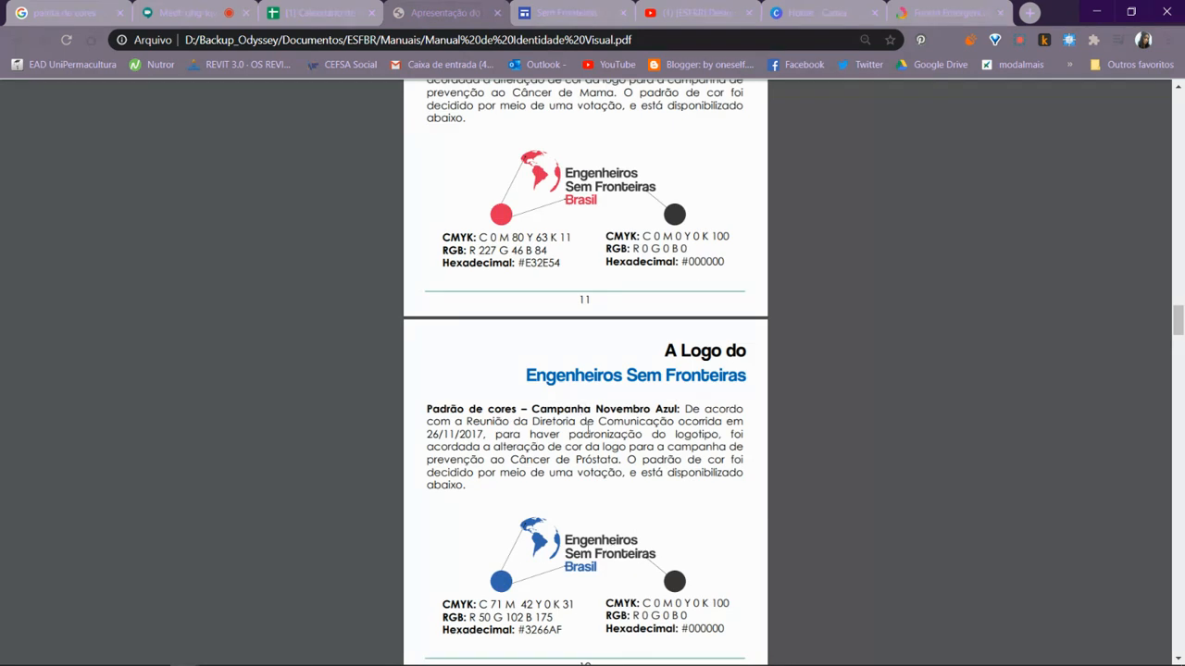
{"action": "key", "text": "alt+Tab"}
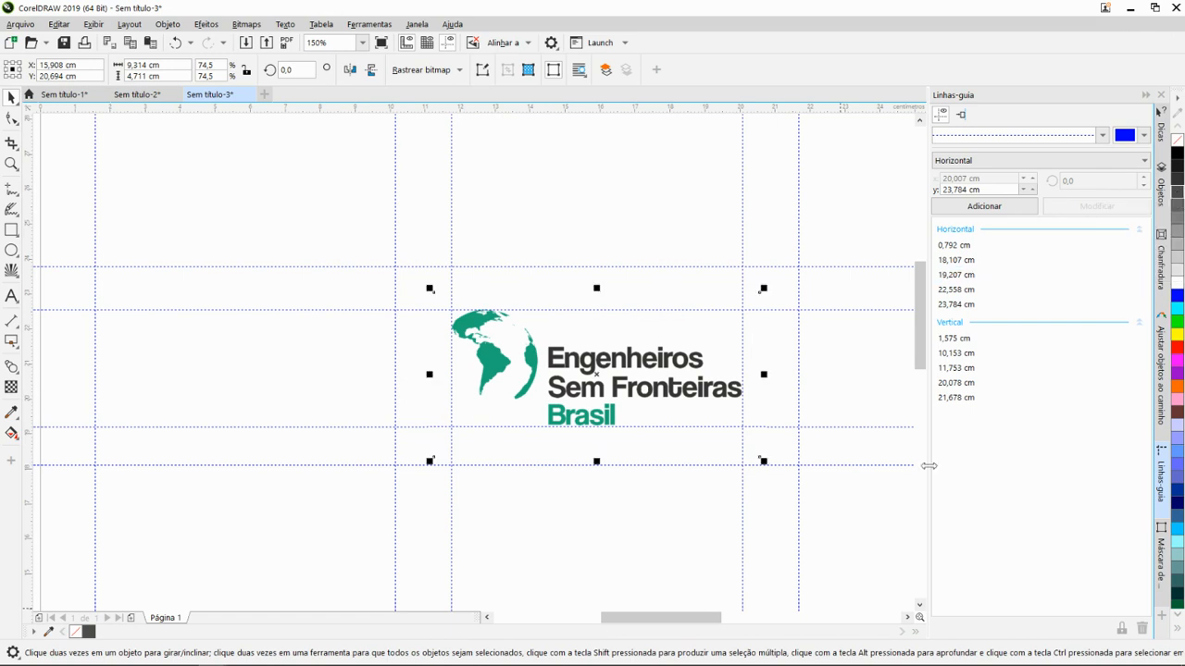
{"action": "scroll", "coordinate": [677, 543], "scroll_direction": "up", "scroll_amount": 1}
{"action": "scroll", "coordinate": [415, 506], "scroll_direction": "down", "scroll_amount": 1}
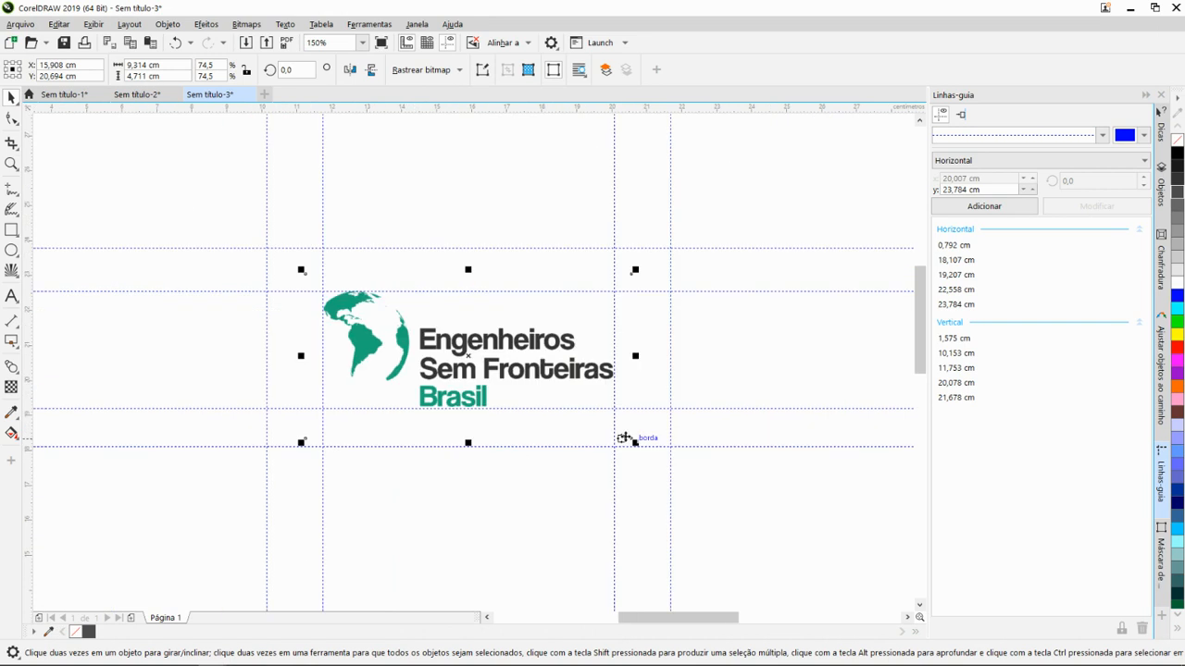
- Switch to the identity manual in Chrome and enlarge the Novembro Azul logo with its colour codes
{"action": "key", "text": "alt+Tab"}
{"action": "scroll", "coordinate": [701, 413], "scroll_direction": "up", "scroll_amount": 3}
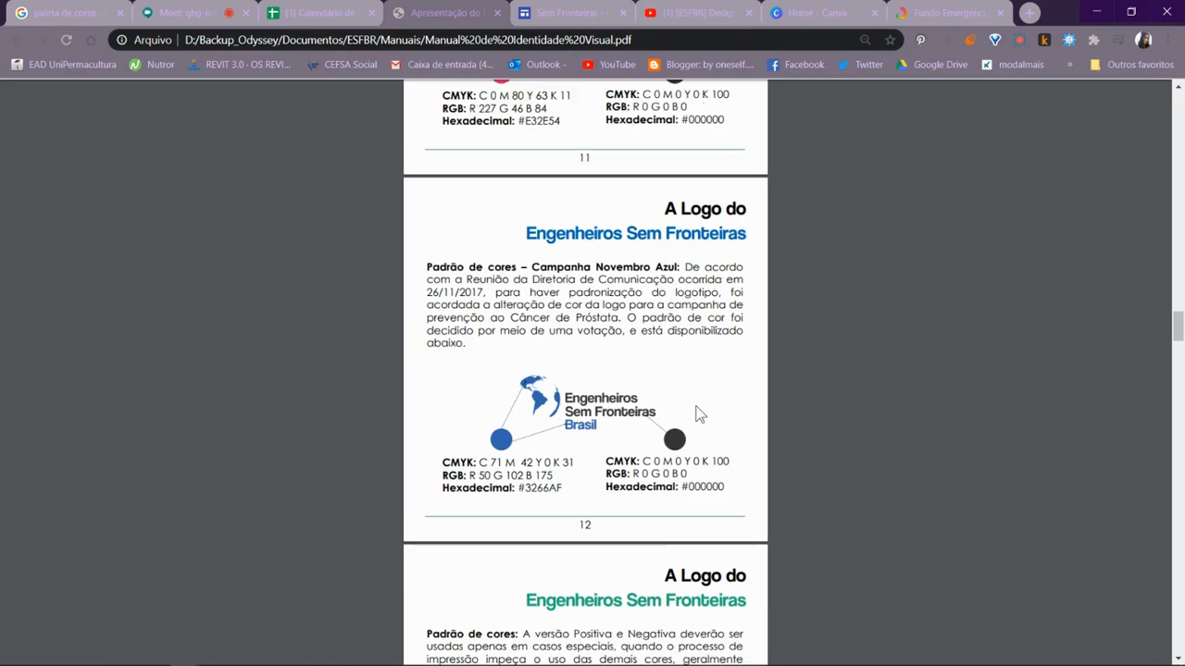
{"action": "scroll", "coordinate": [548, 477], "scroll_direction": "down", "scroll_amount": 3}
{"action": "scroll", "coordinate": [533, 479], "scroll_direction": "up", "scroll_amount": 1}
{"action": "scroll", "coordinate": [533, 476], "scroll_direction": "up", "scroll_amount": 3}
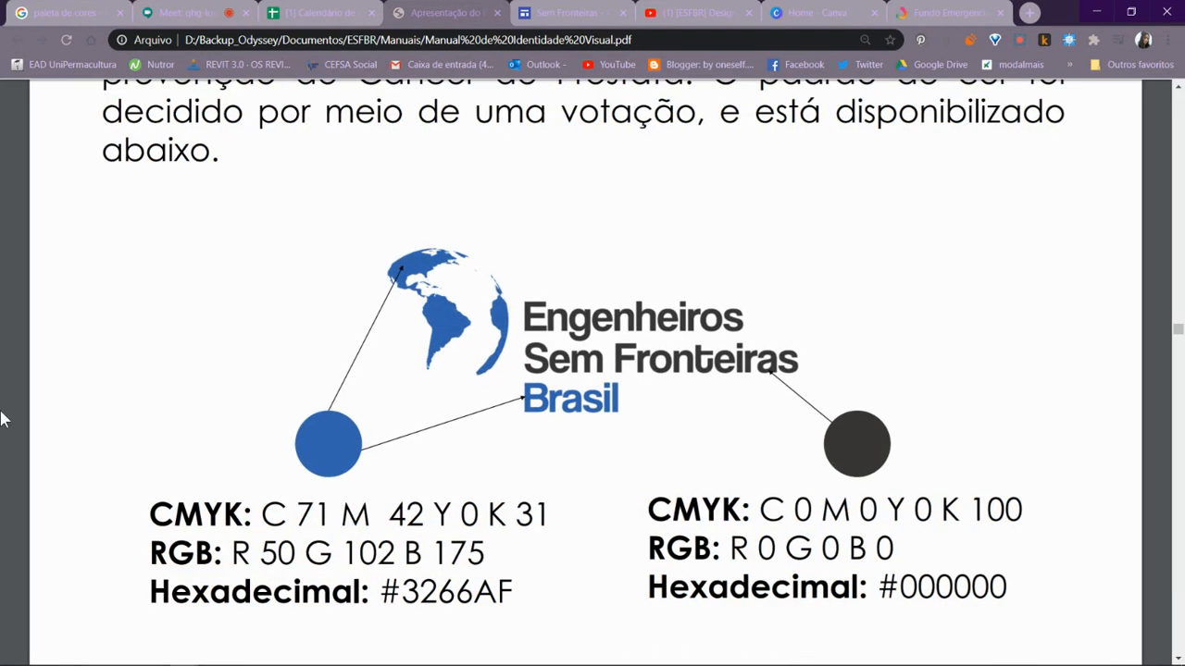
- Switch from the manual's Novembro Azul colour codes to the Sem título-3 document in CorelDRAW
{"action": "scroll", "coordinate": [172, 352], "scroll_direction": "down", "scroll_amount": 1}
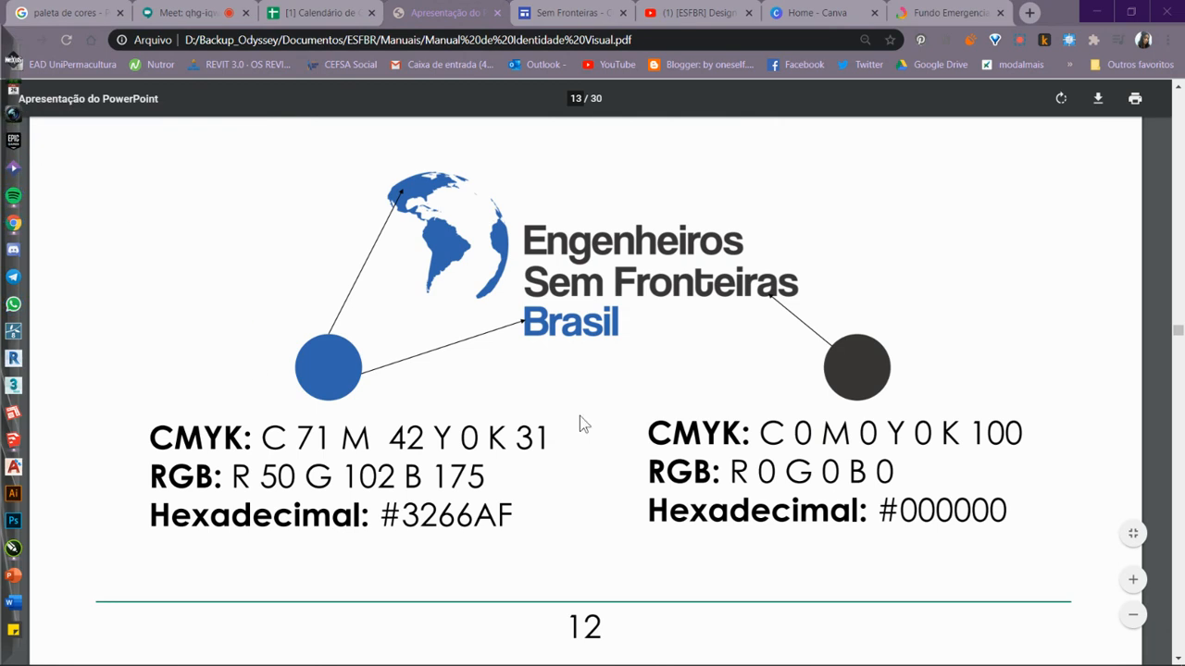
{"action": "scroll", "coordinate": [579, 416], "scroll_direction": "down", "scroll_amount": 1}
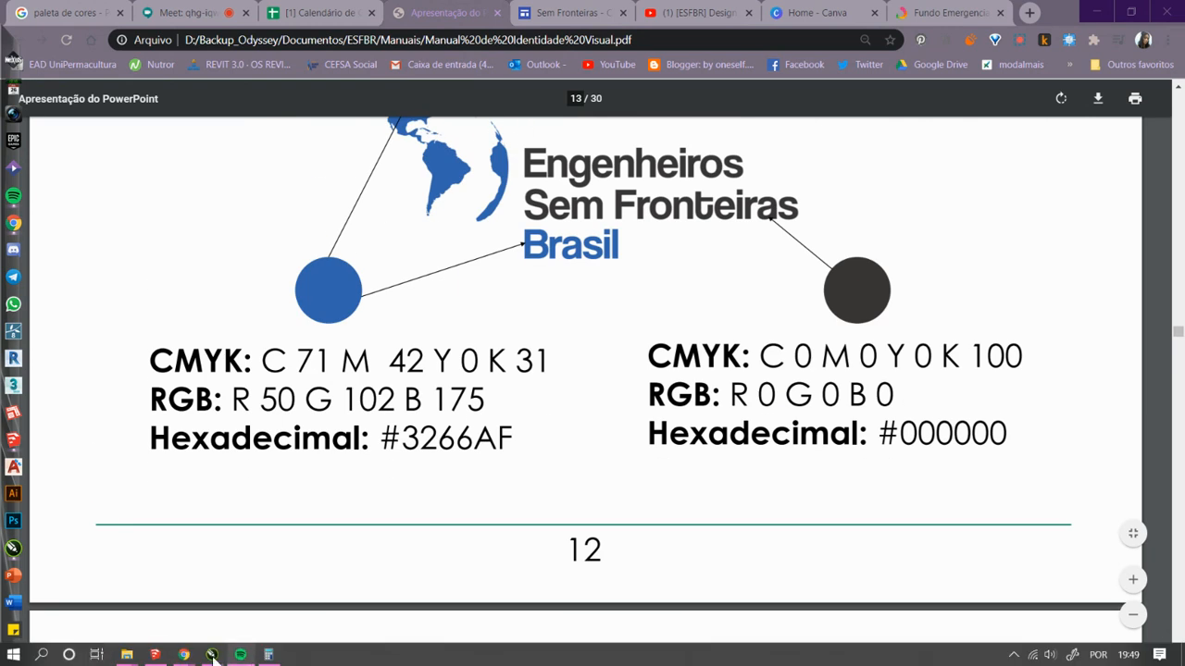
{"action": "mouse_move", "coordinate": [212, 654]}
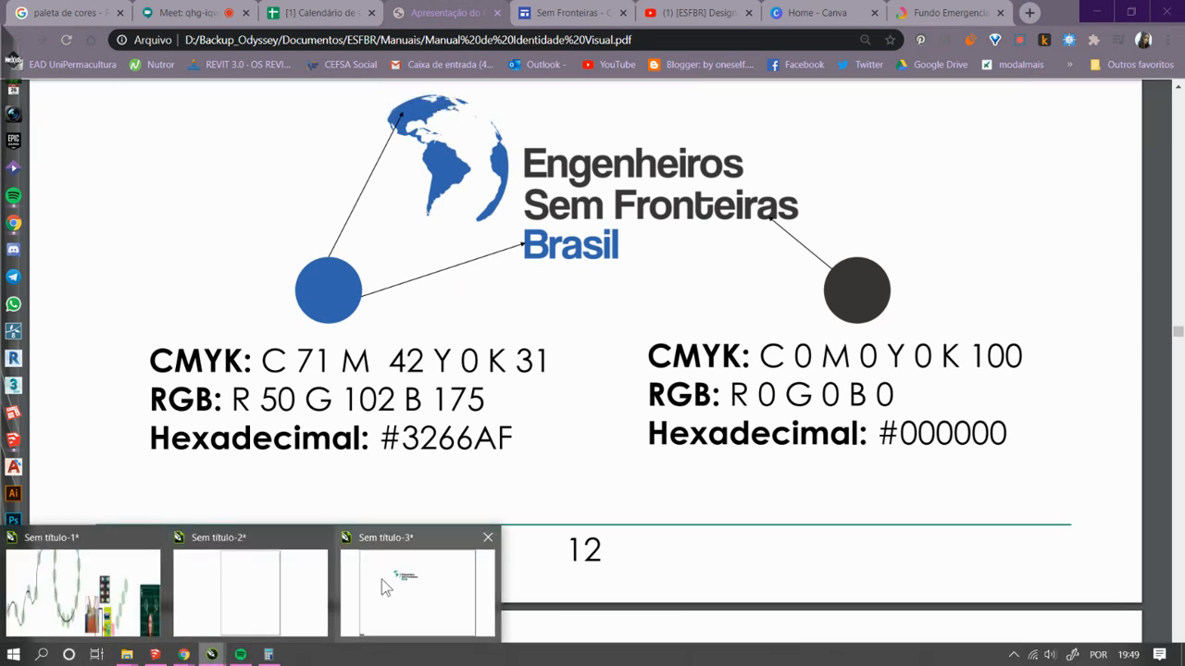
{"action": "mouse_move", "coordinate": [250, 589]}
{"action": "left_click", "coordinate": [412, 589]}
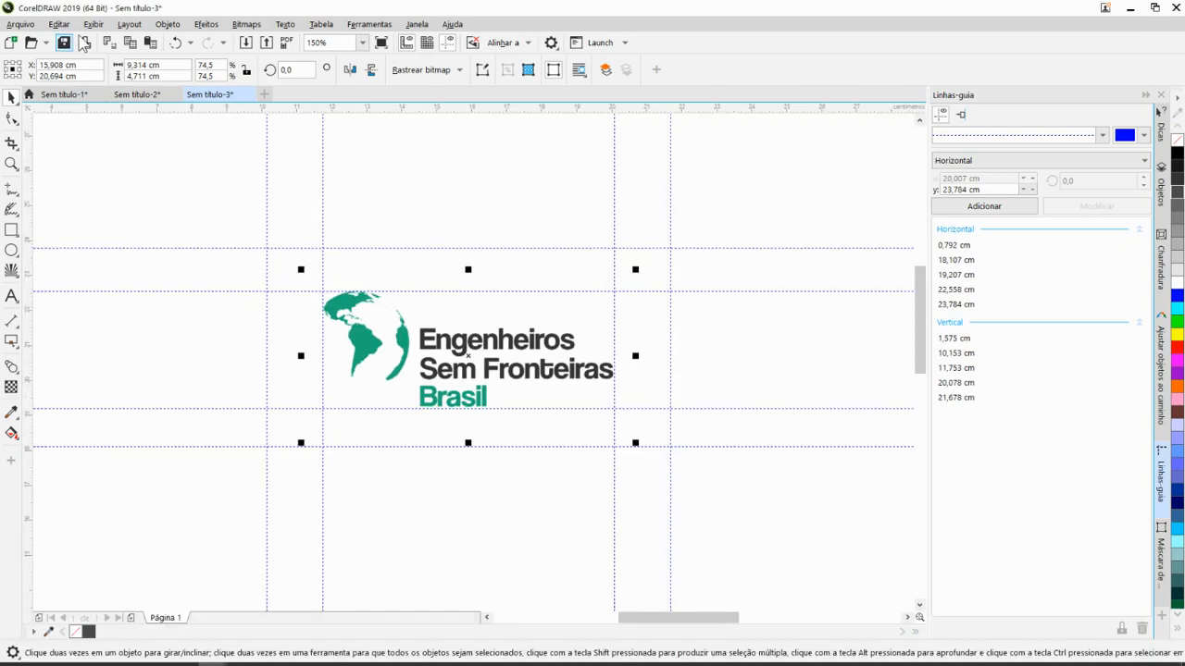
{"action": "left_click", "coordinate": [245, 42]}
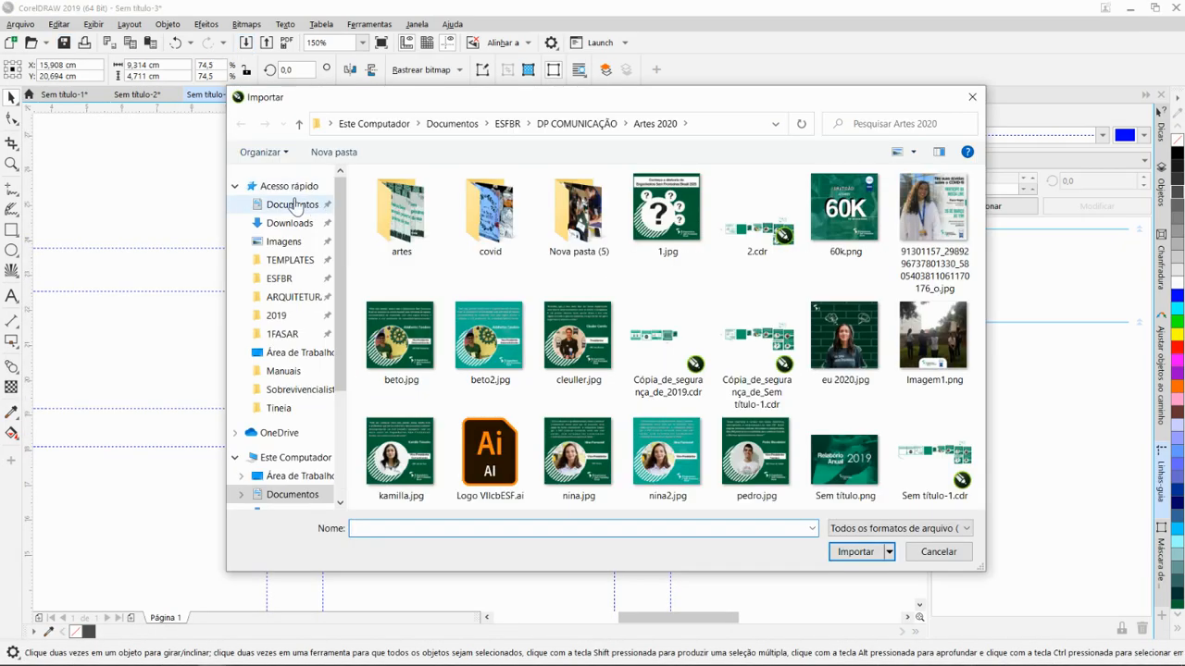
{"action": "left_click", "coordinate": [297, 353]}
{"action": "left_click", "coordinate": [417, 243]}
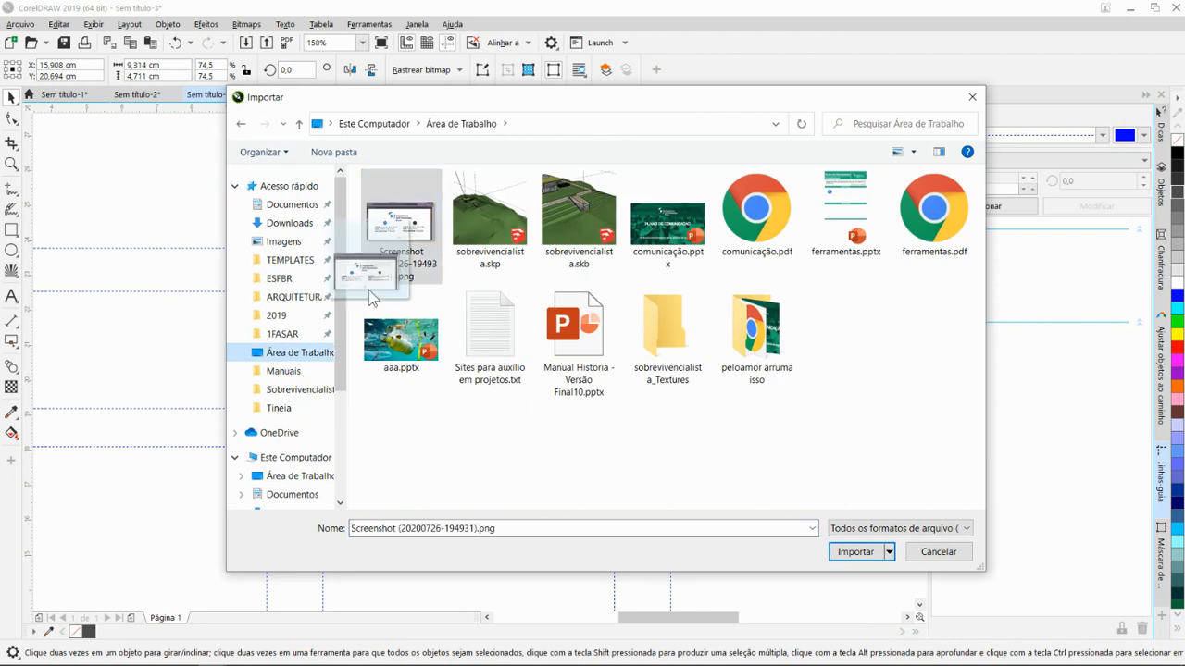
{"action": "left_click", "coordinate": [856, 551]}
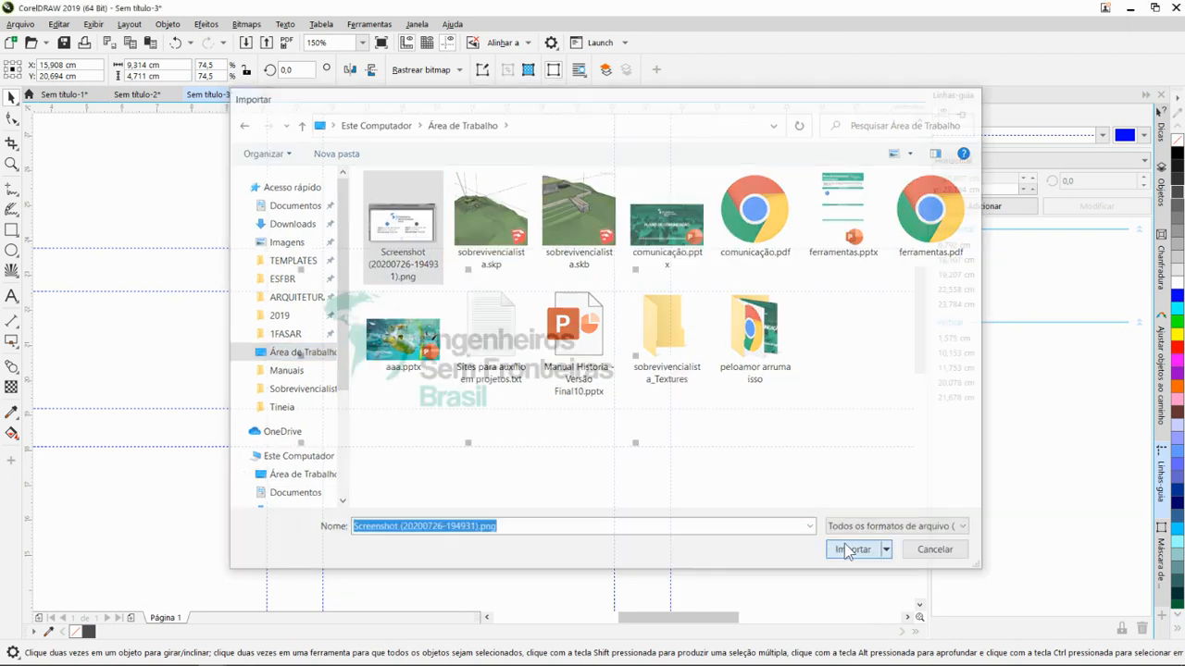
{"action": "scroll", "coordinate": [567, 380], "scroll_direction": "down", "scroll_amount": 5}
{"action": "left_click_drag", "start_coordinate": [583, 214], "coordinate": [687, 337]}
{"action": "scroll", "coordinate": [615, 278], "scroll_direction": "up", "scroll_amount": 5}
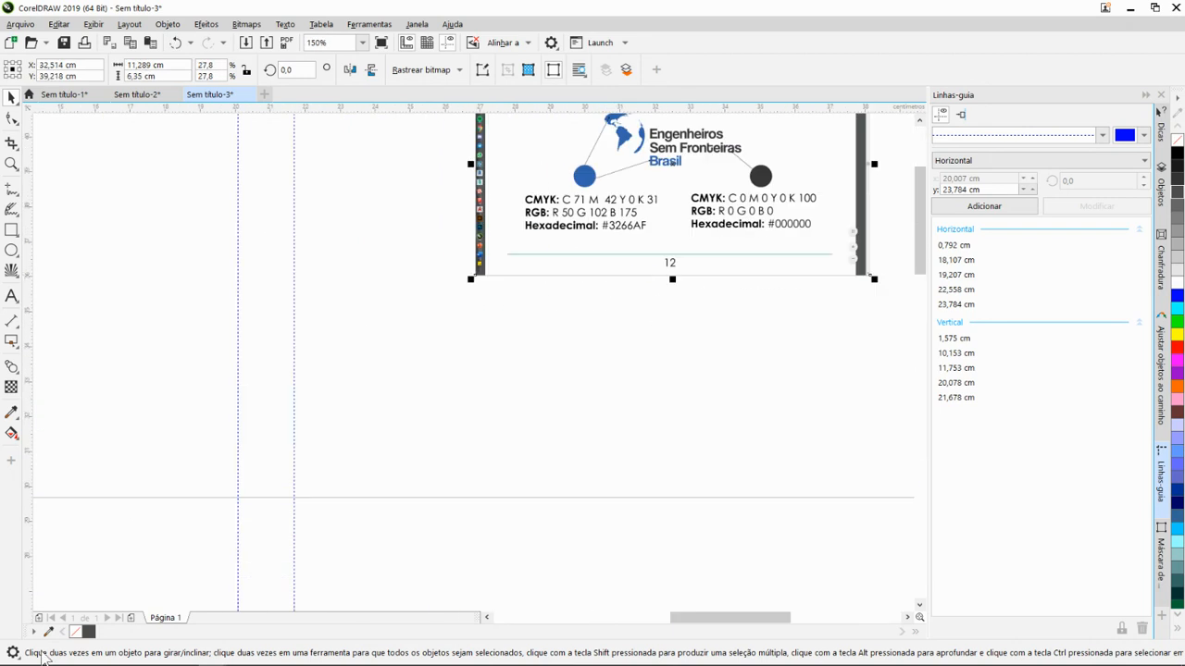
- Sample the blue circle in the imported screenshot into the document palette with the eyedropper
{"action": "left_click", "coordinate": [49, 631]}
{"action": "left_click", "coordinate": [584, 177]}
{"action": "scroll", "coordinate": [451, 358], "scroll_direction": "down", "scroll_amount": 2}
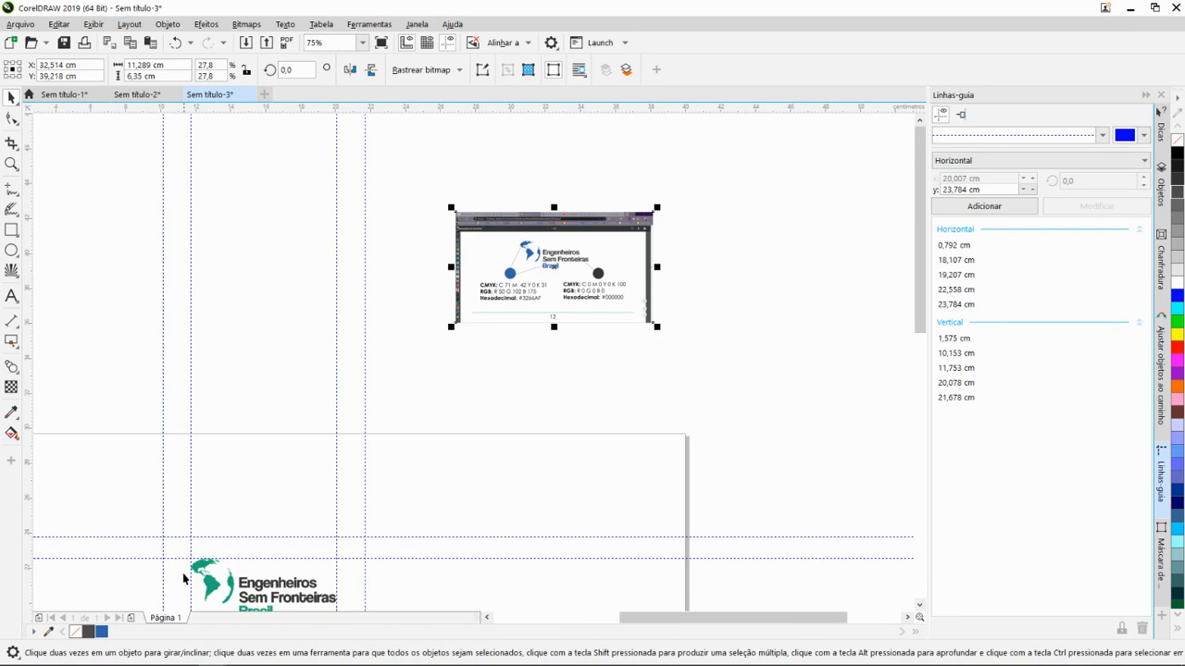
- Open the sampled blue in the palette editor, examine its hexadecimal code, and close the editor without changes
{"action": "double_click", "coordinate": [101, 633]}
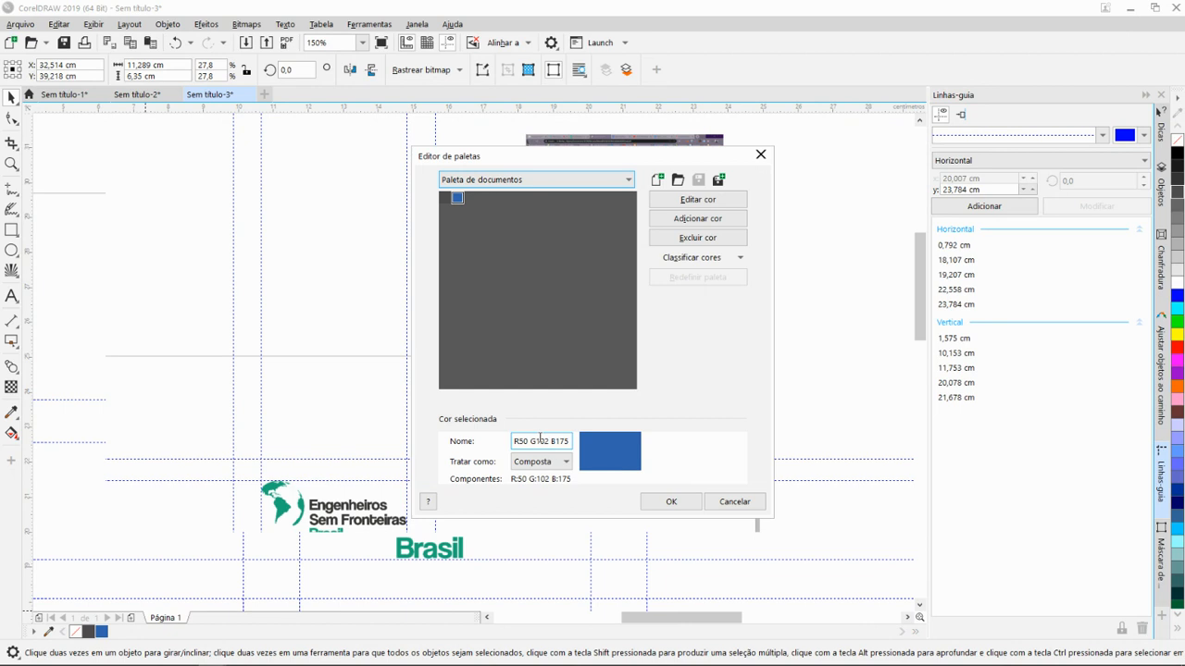
{"action": "left_click", "coordinate": [699, 199]}
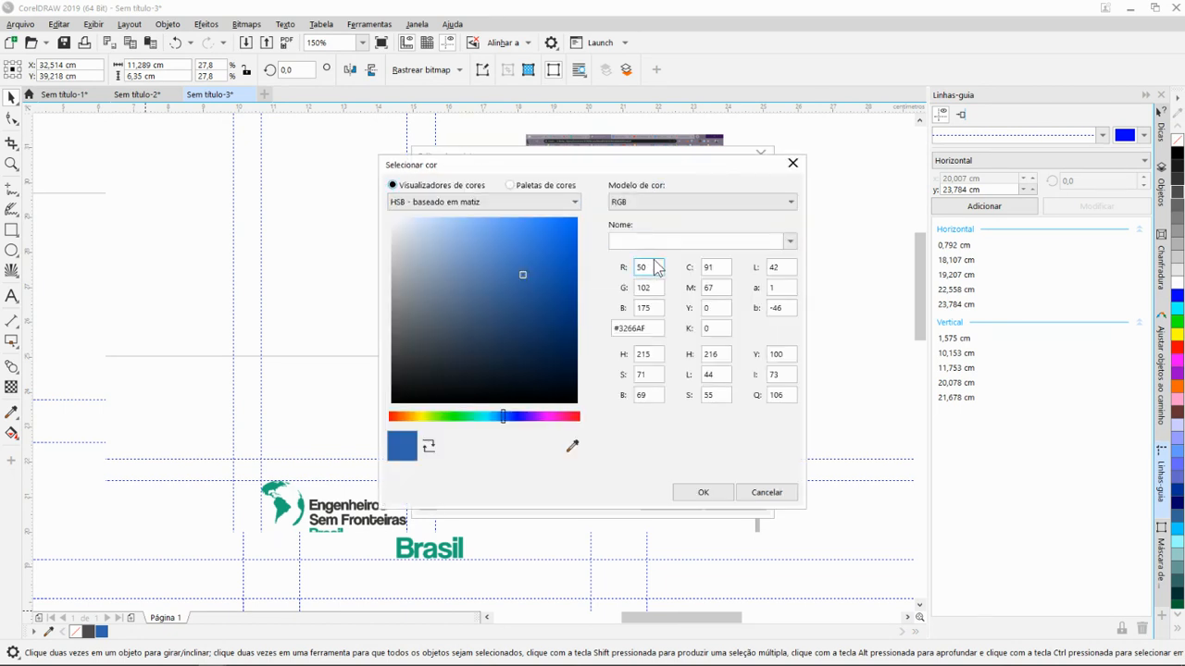
{"action": "left_click", "coordinate": [652, 326]}
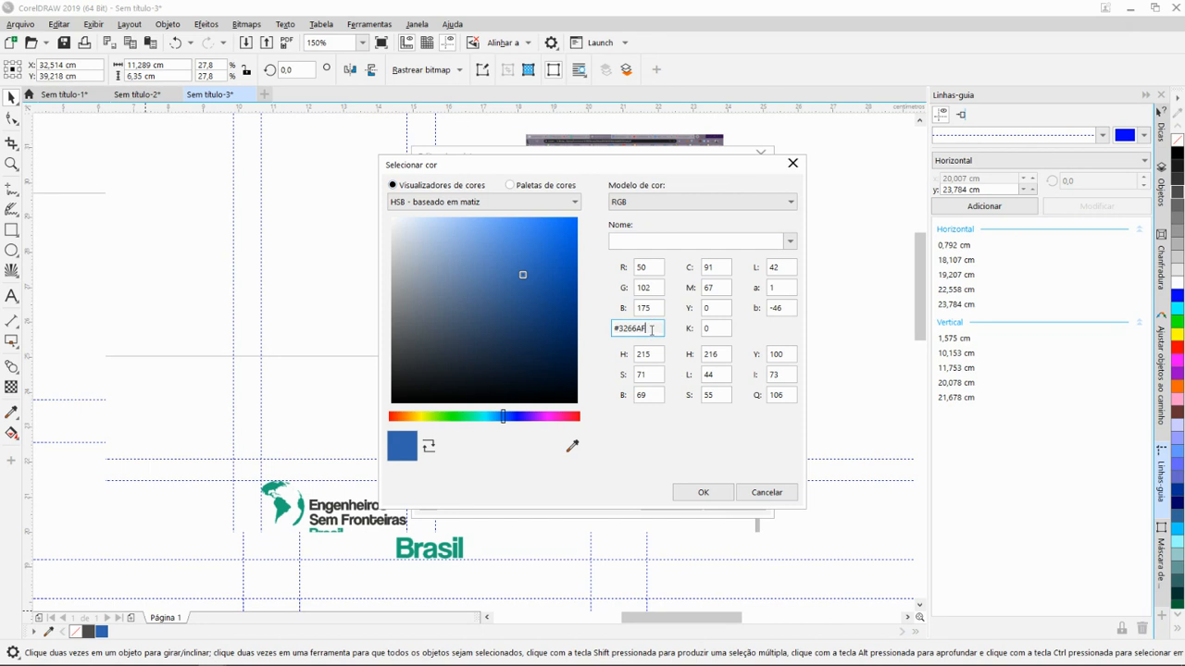
{"action": "double_click", "coordinate": [652, 328]}
{"action": "left_click", "coordinate": [662, 329]}
{"action": "double_click", "coordinate": [651, 326]}
{"action": "key", "text": "alt+Tab"}
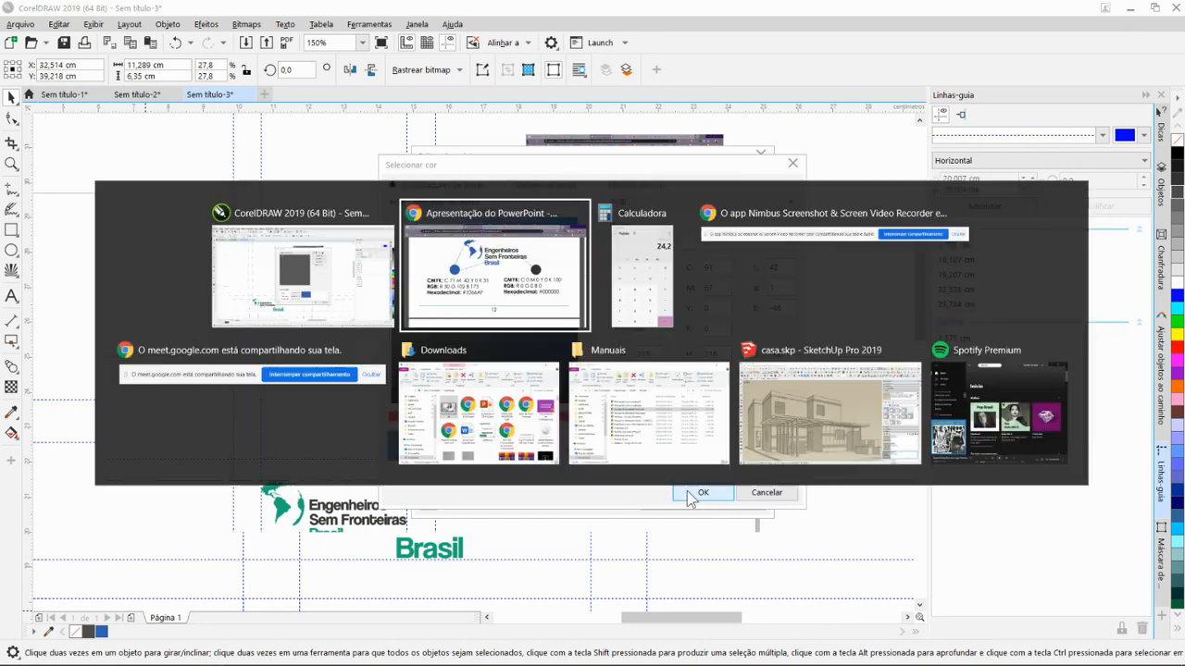
{"action": "key", "text": "alt+Tab"}
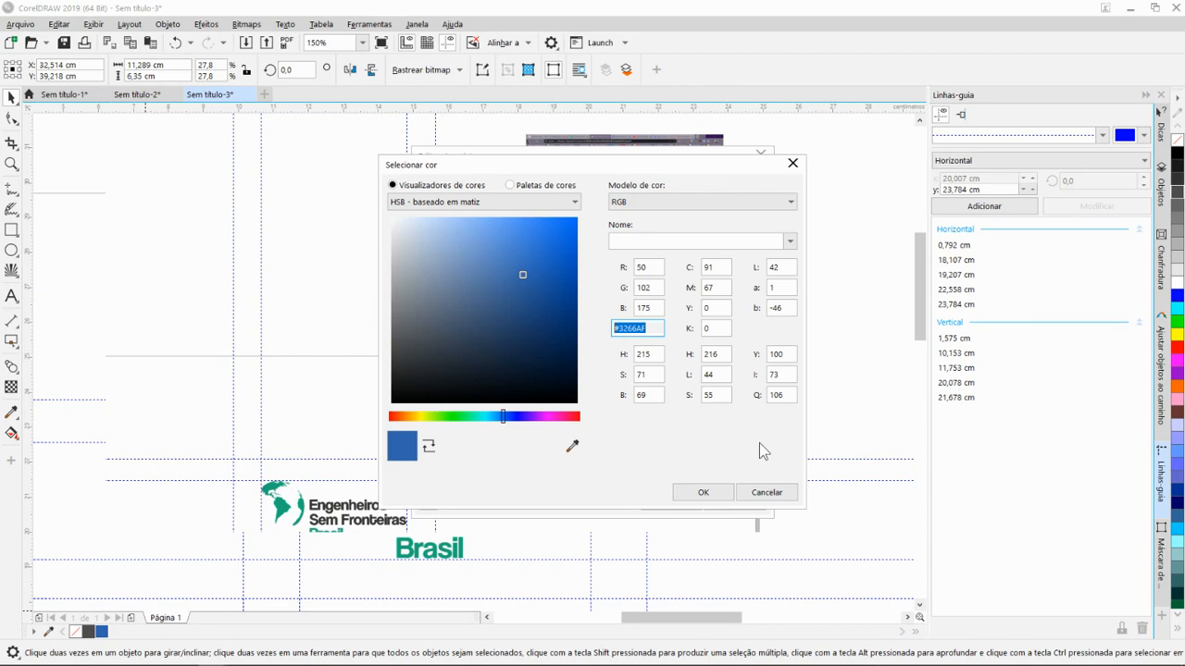
{"action": "left_click", "coordinate": [764, 497]}
{"action": "left_click", "coordinate": [727, 501]}
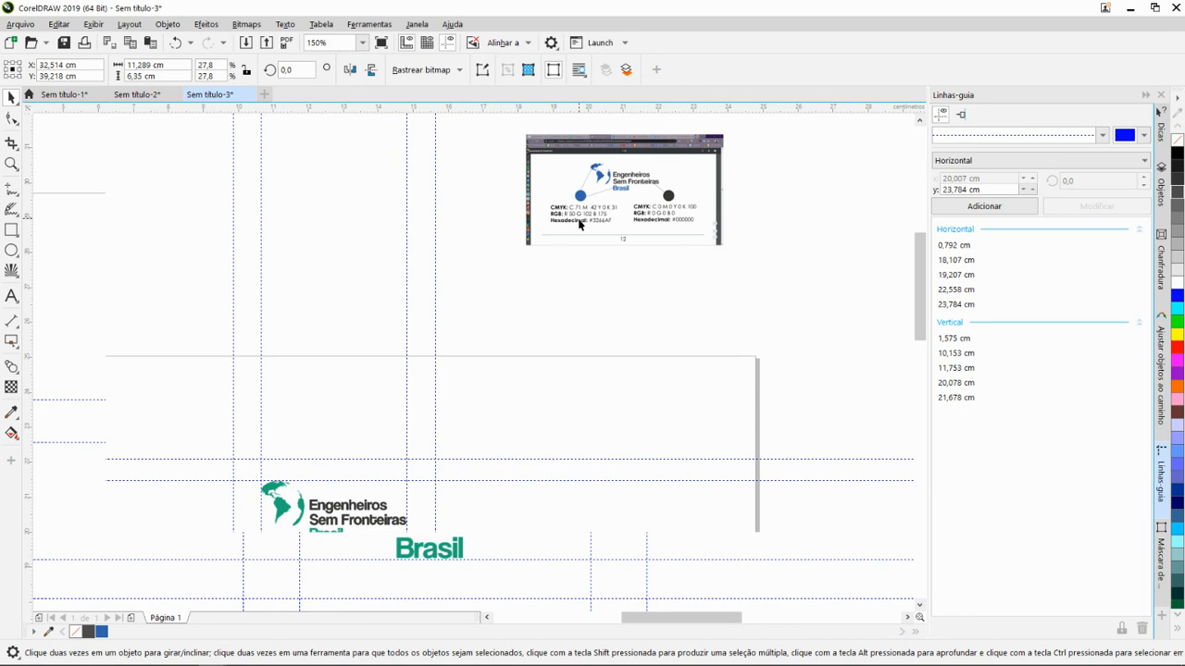
{"action": "key", "text": "Escape"}
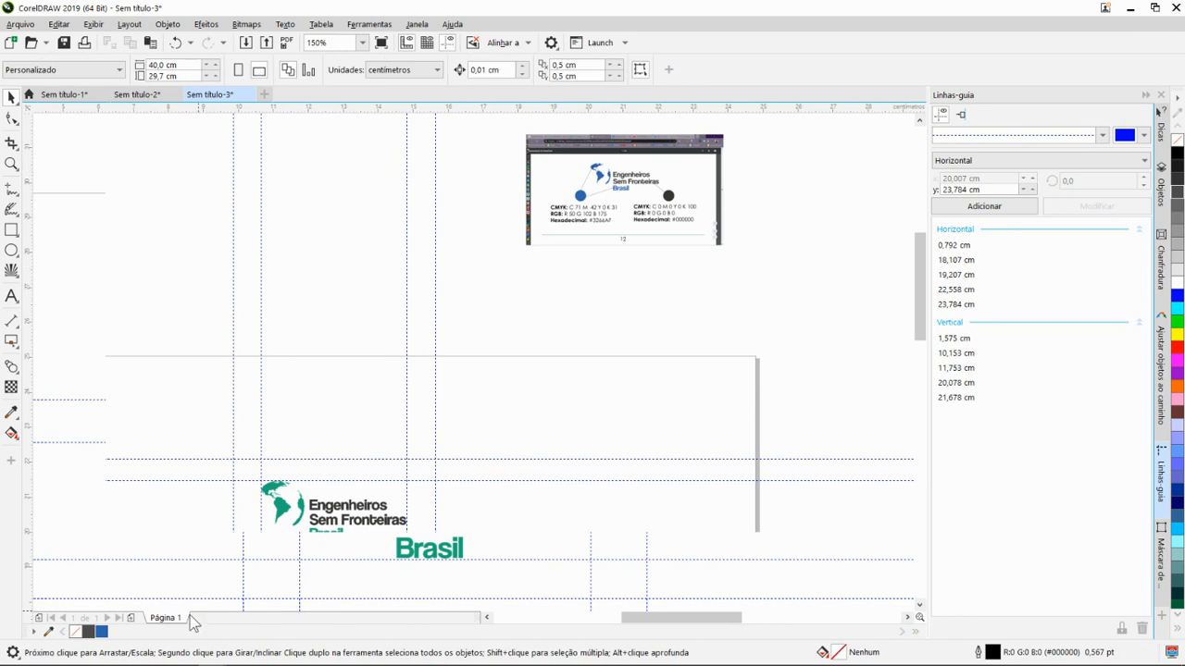
- Start adding a colour to the document palette and copy the Outubro Rosa code #E32E54 from the manual in Chrome
{"action": "double_click", "coordinate": [93, 635]}
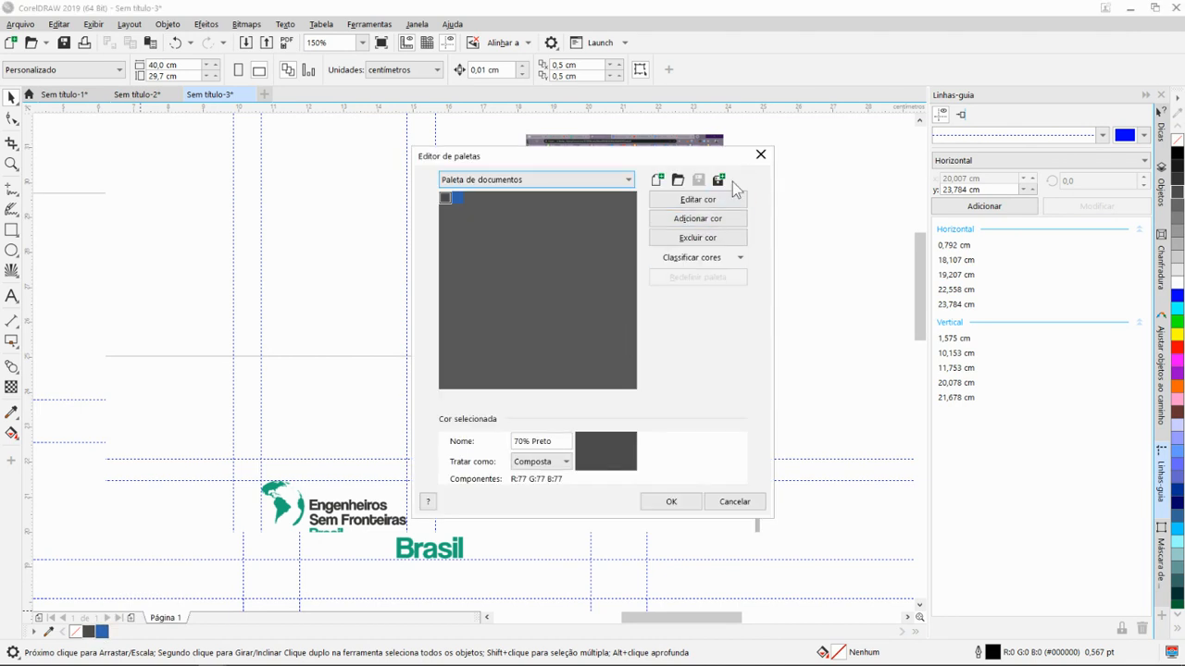
{"action": "left_click", "coordinate": [708, 221]}
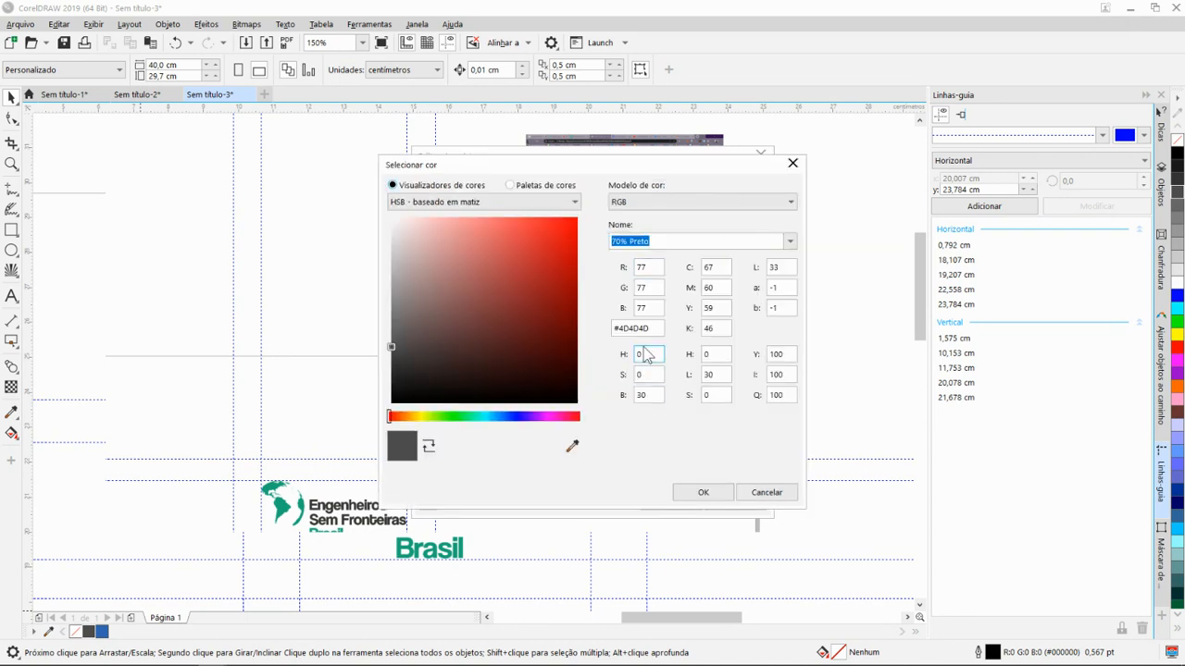
{"action": "key", "text": "alt+Tab"}
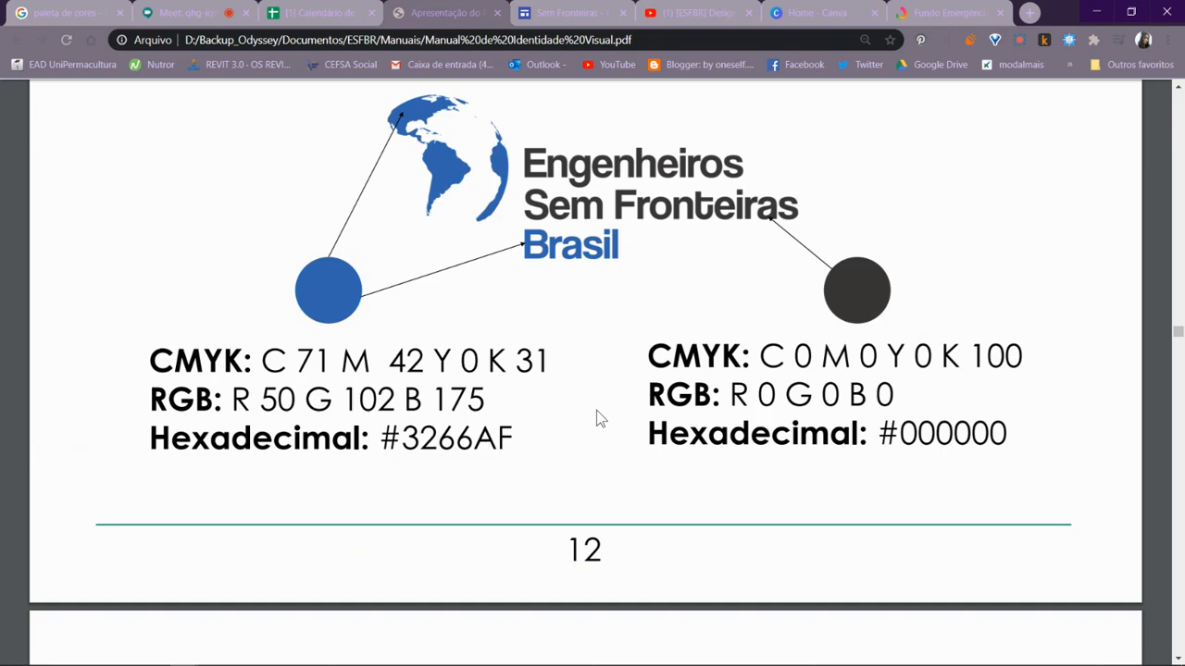
{"action": "scroll", "coordinate": [597, 419], "scroll_direction": "down", "scroll_amount": 5}
{"action": "scroll", "coordinate": [587, 365], "scroll_direction": "up", "scroll_amount": 5}
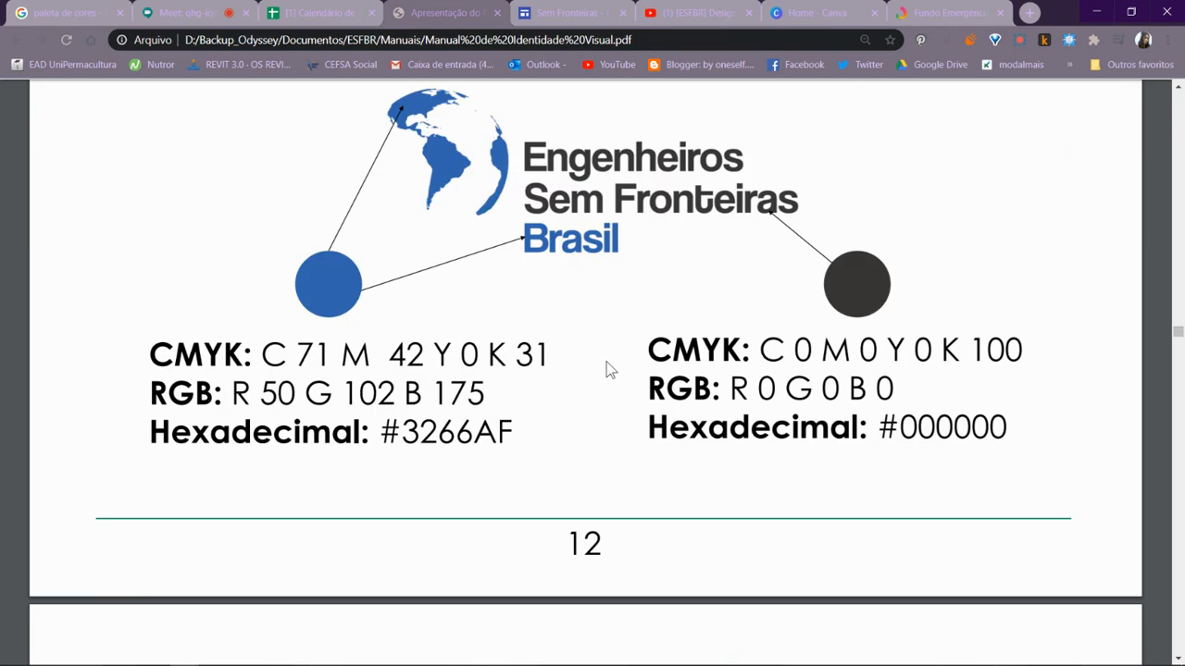
{"action": "scroll", "coordinate": [602, 361], "scroll_direction": "up", "scroll_amount": 7}
{"action": "scroll", "coordinate": [537, 418], "scroll_direction": "down", "scroll_amount": 2}
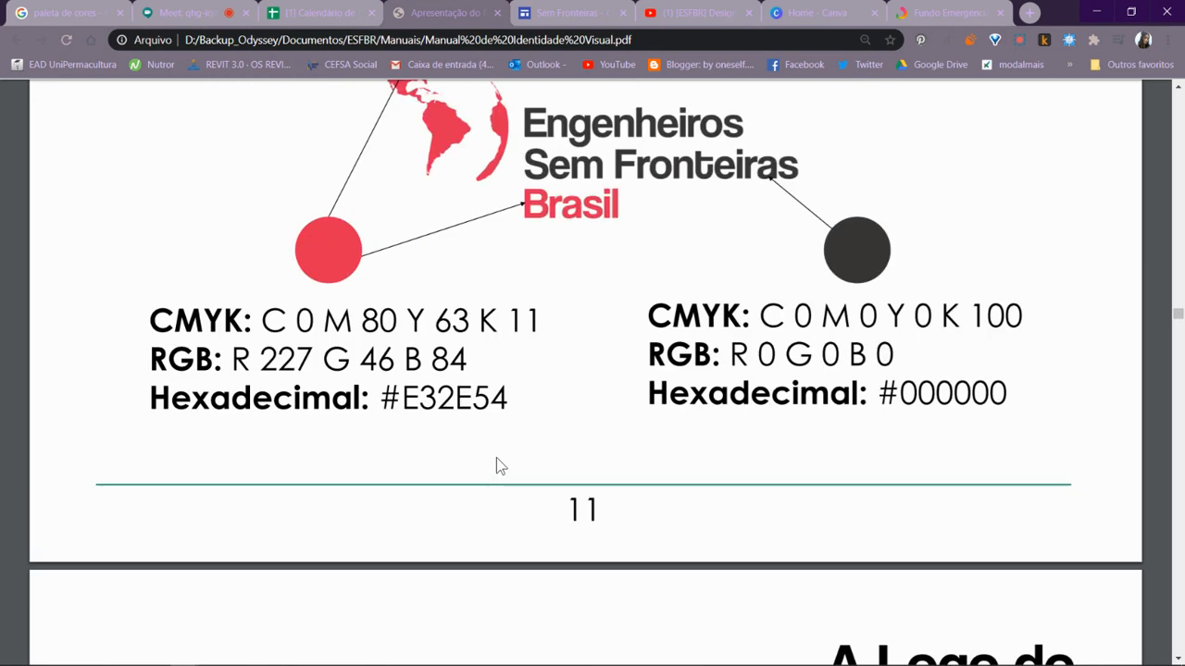
{"action": "left_click_drag", "start_coordinate": [509, 398], "coordinate": [387, 408]}
{"action": "key", "text": "ctrl+c"}
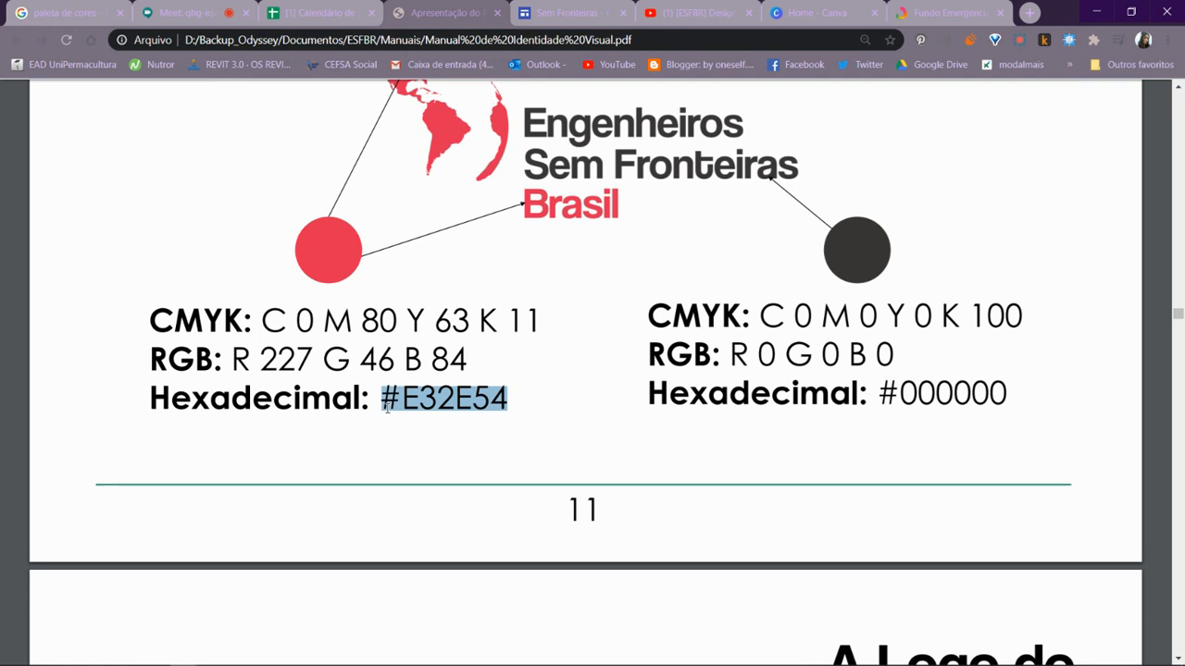
- Return to CorelDRAW, set the new colour's hexadecimal code to #E32E54, and add it to the document palette
{"action": "key", "text": "alt+Tab"}
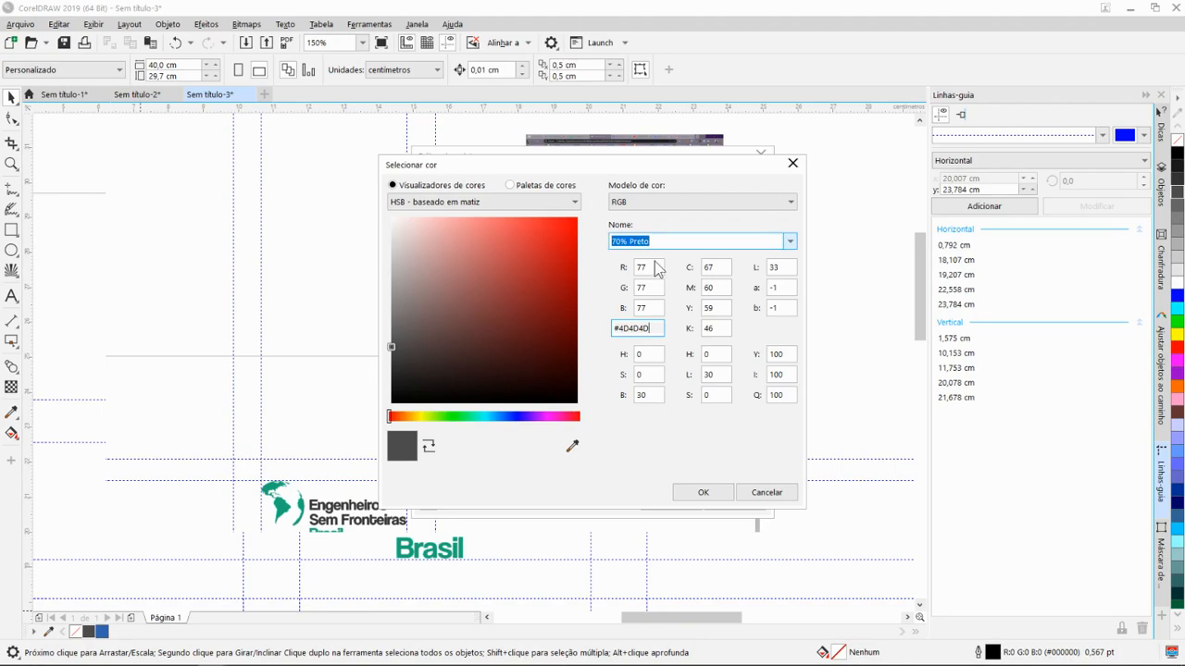
{"action": "left_click", "coordinate": [651, 329]}
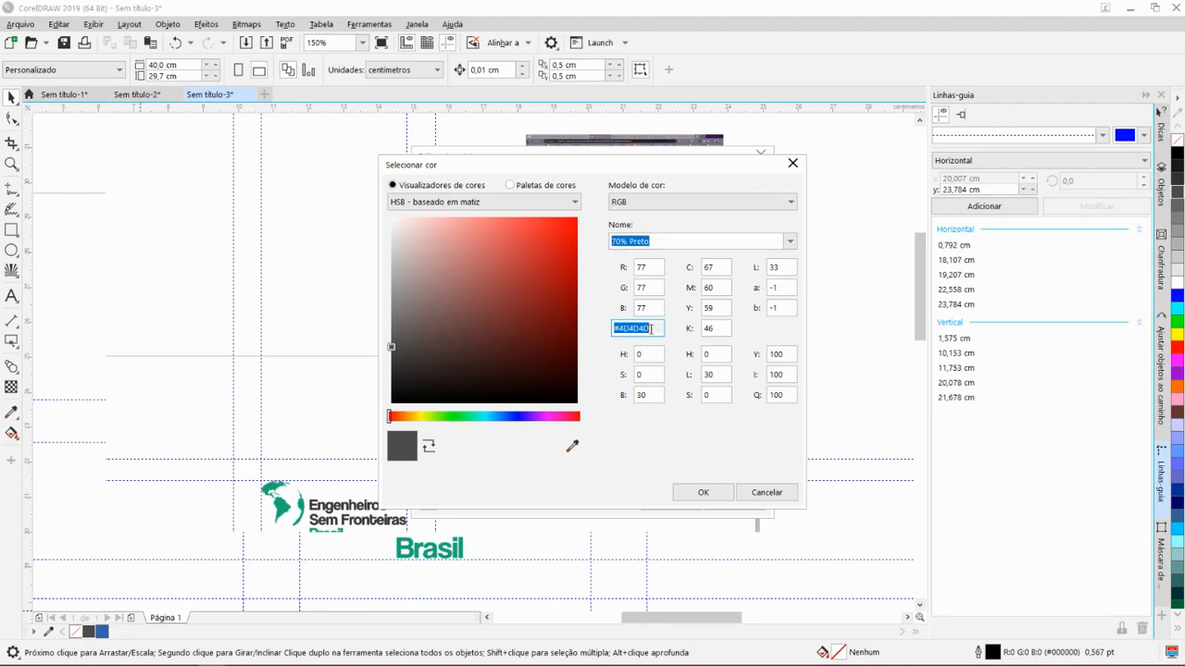
{"action": "key", "text": "ctrl+v"}
{"action": "left_click", "coordinate": [704, 493]}
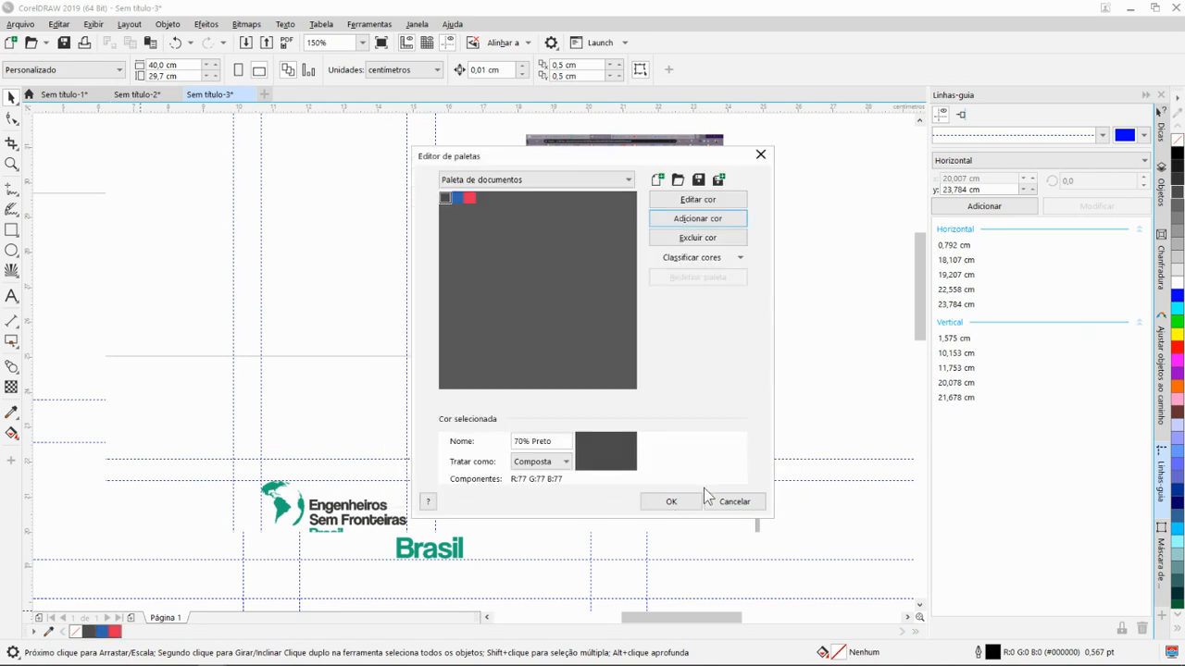
{"action": "left_click", "coordinate": [469, 199]}
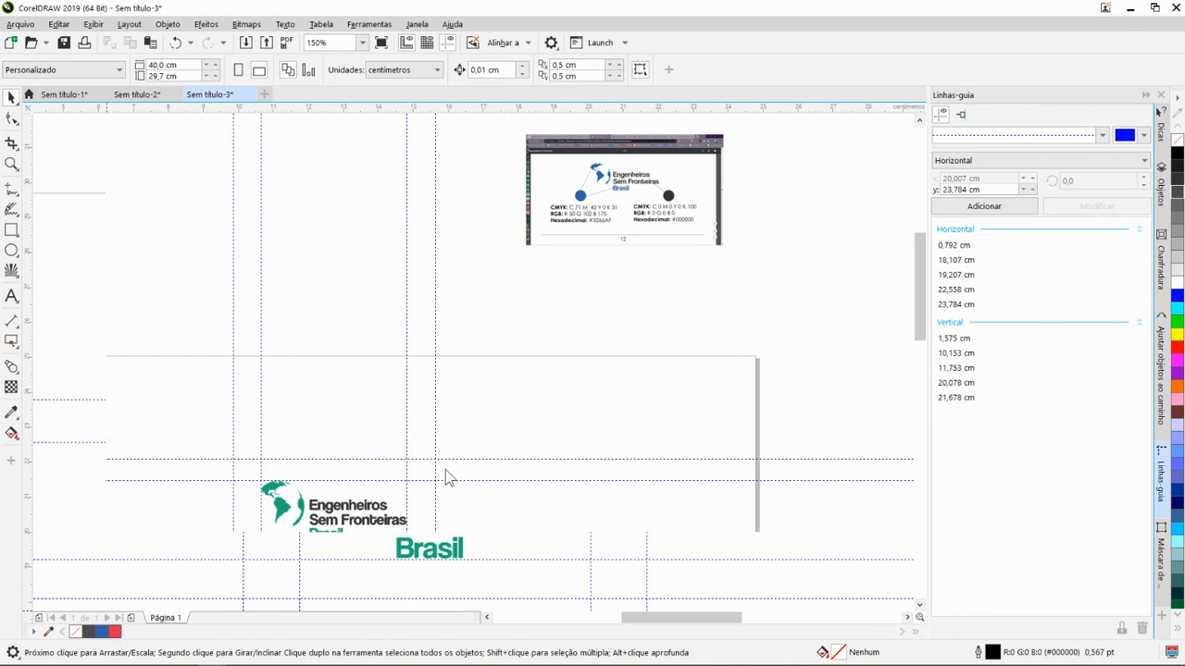
{"action": "key", "text": "shift+F11"}
{"action": "left_click", "coordinate": [684, 423]}
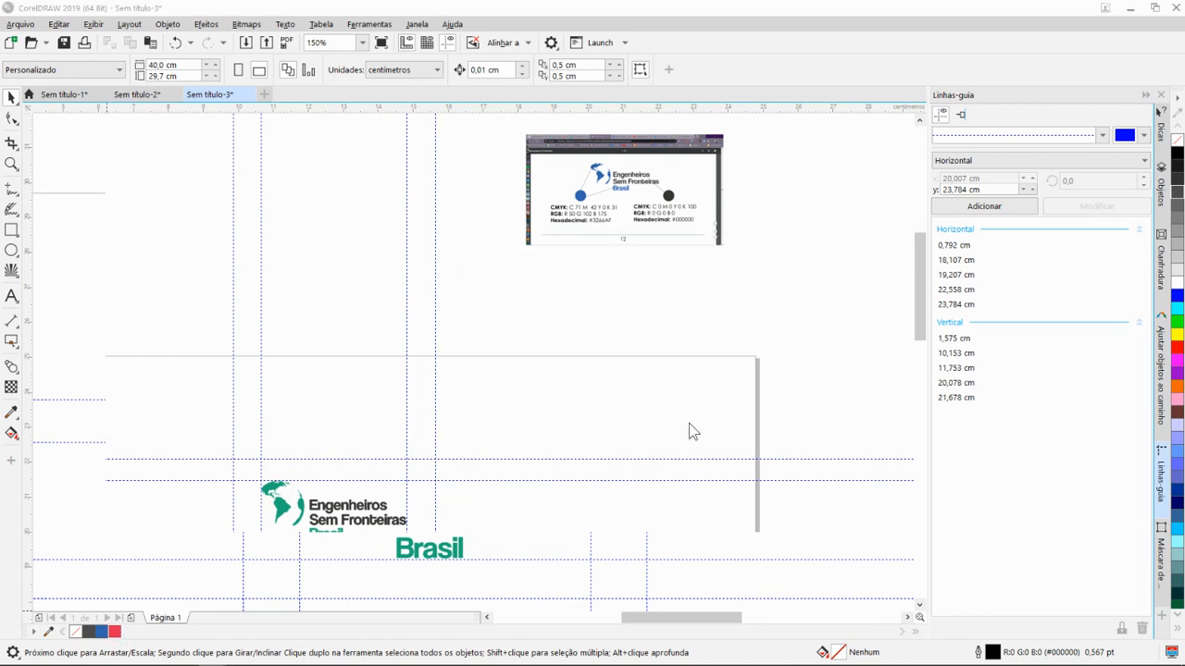
{"action": "left_click_drag", "start_coordinate": [552, 512], "coordinate": [636, 429]}
{"action": "scroll", "coordinate": [417, 440], "scroll_direction": "up", "scroll_amount": 5}
{"action": "scroll", "coordinate": [532, 444], "scroll_direction": "down", "scroll_amount": 8}
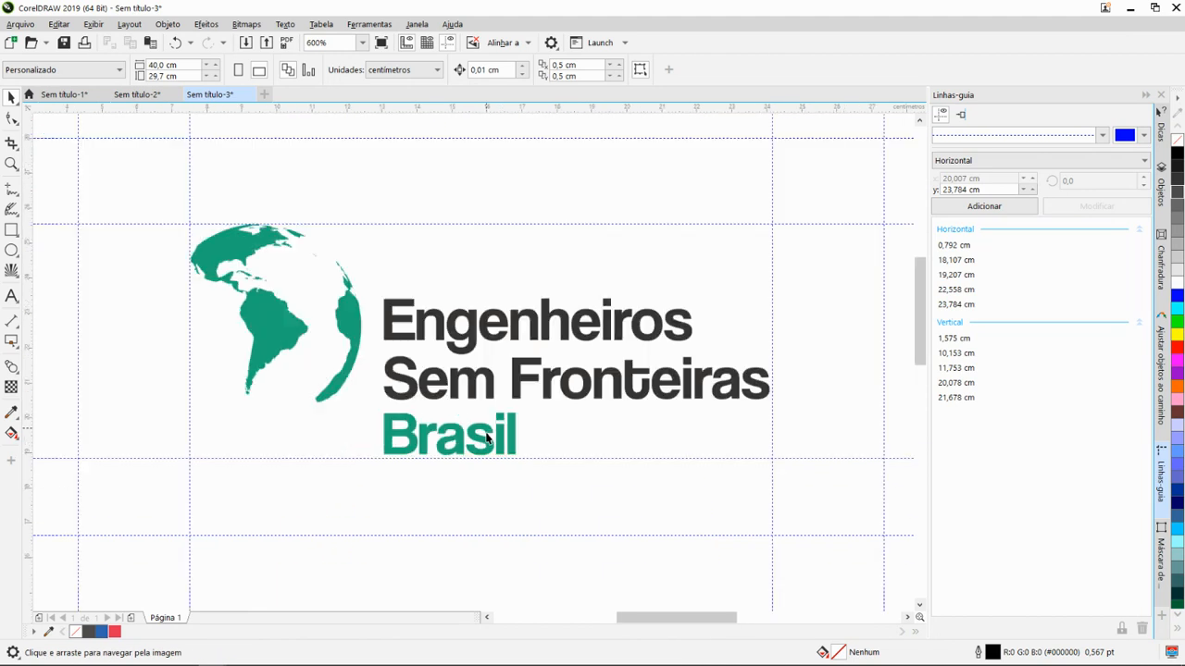
{"action": "scroll", "coordinate": [519, 409], "scroll_direction": "up", "scroll_amount": 3}
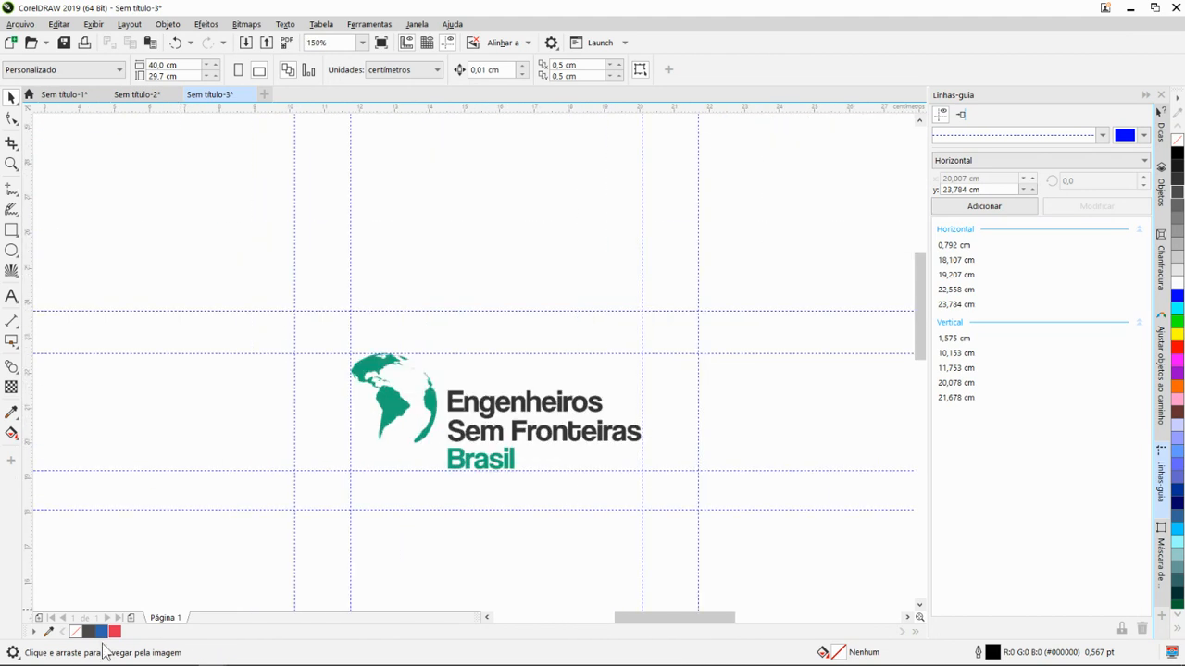
- Switch to the identity manual in Chrome and look through the Novembro Azul, negative logo versions and coloured background pages
{"action": "key", "text": "alt+Tab"}
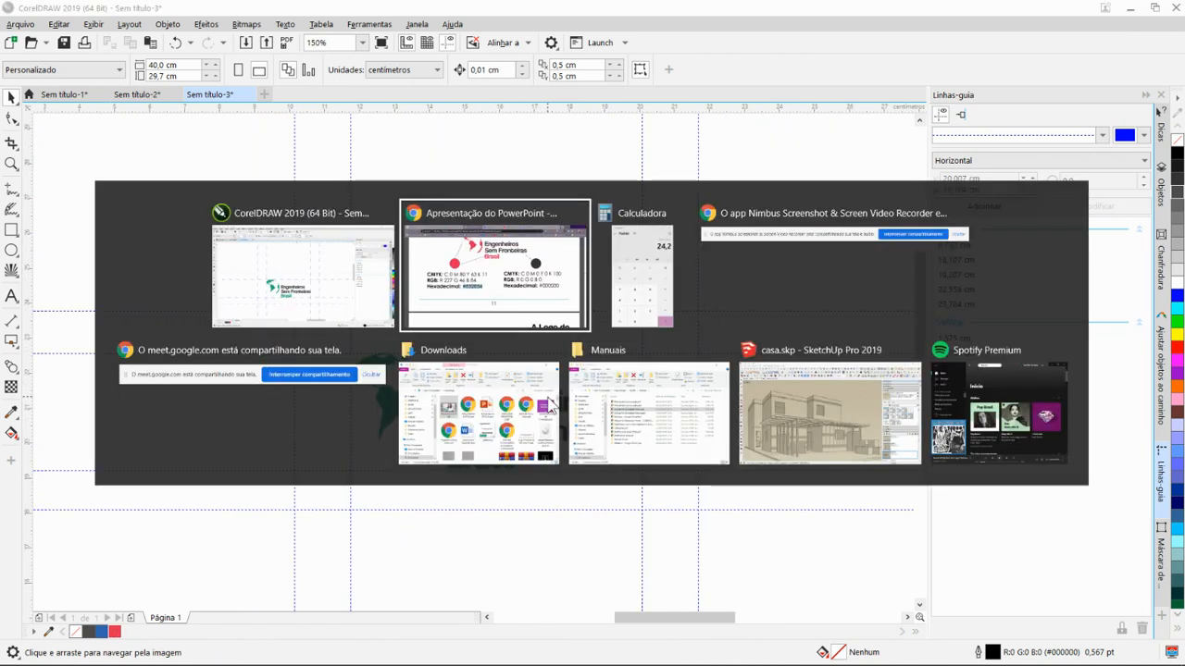
{"action": "scroll", "coordinate": [589, 305], "scroll_direction": "down", "scroll_amount": 2}
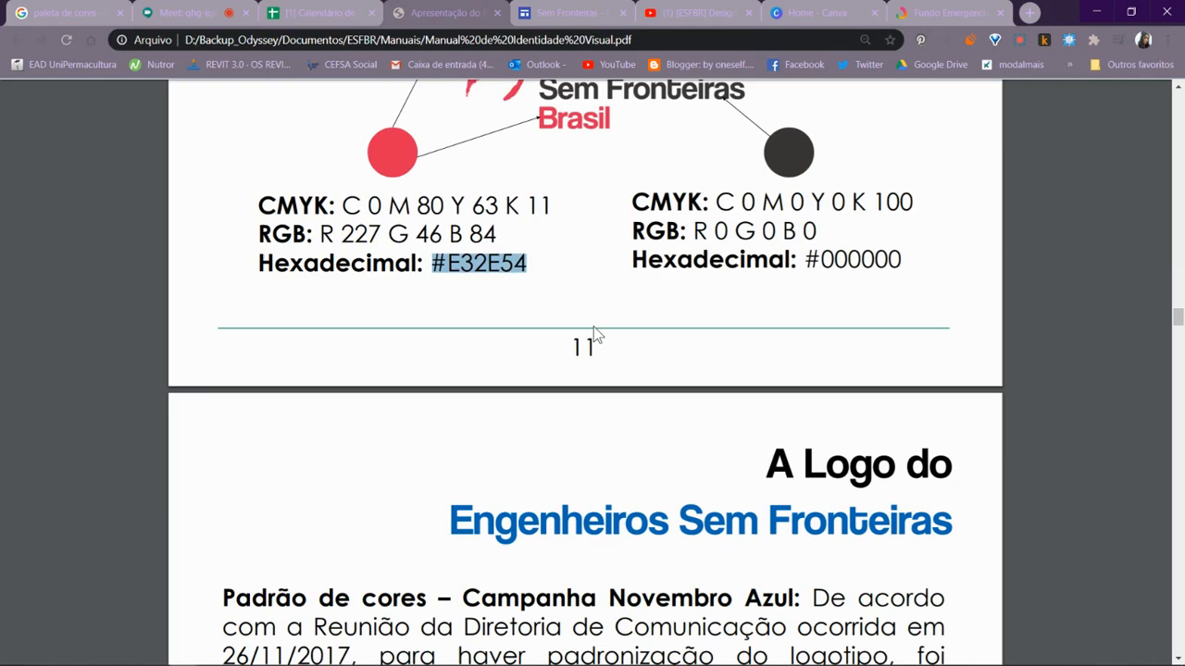
{"action": "scroll", "coordinate": [638, 278], "scroll_direction": "down", "scroll_amount": 5}
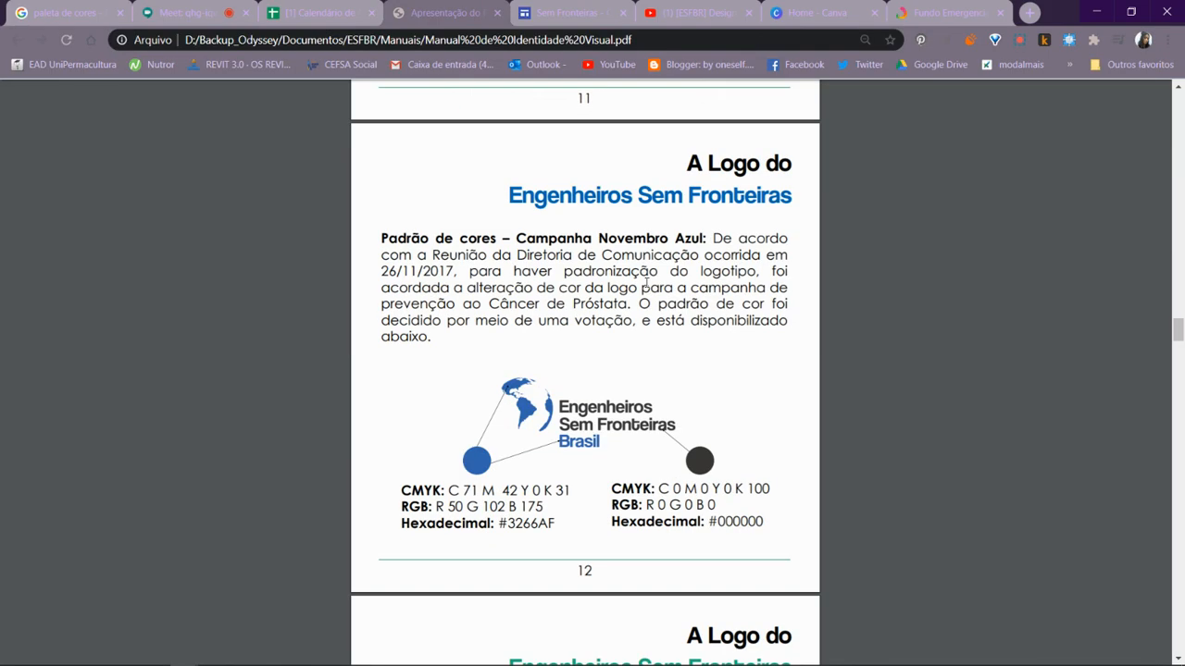
{"action": "scroll", "coordinate": [663, 281], "scroll_direction": "down", "scroll_amount": 3}
{"action": "scroll", "coordinate": [488, 376], "scroll_direction": "up", "scroll_amount": 4}
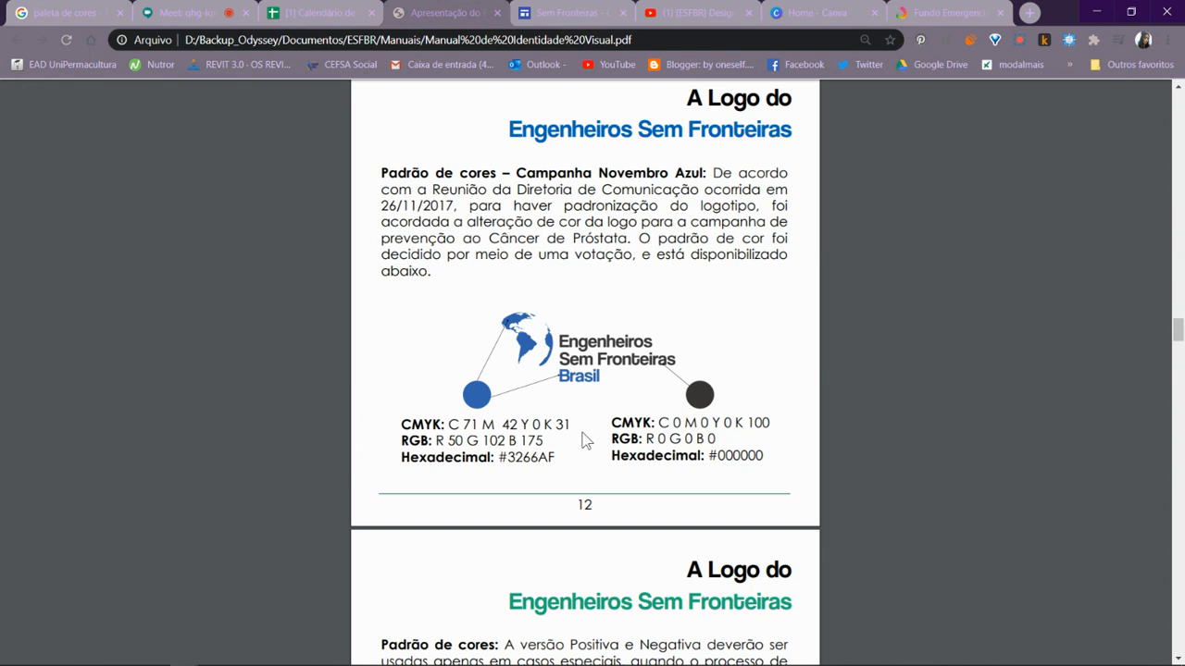
{"action": "scroll", "coordinate": [583, 442], "scroll_direction": "down", "scroll_amount": 4}
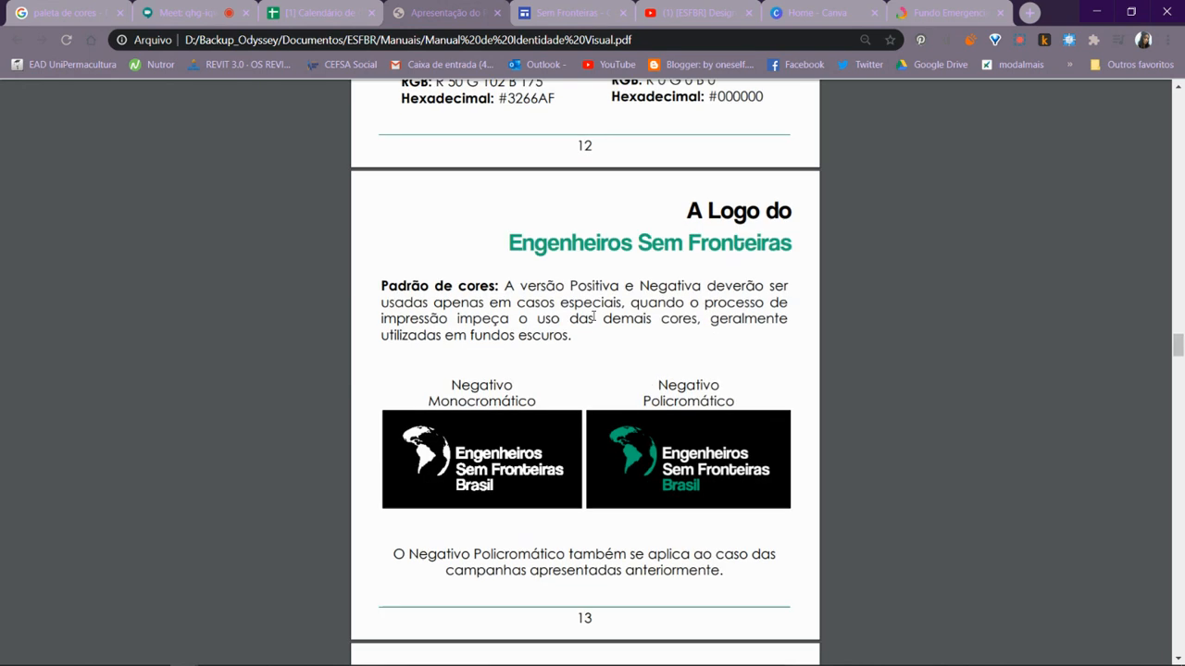
{"action": "scroll", "coordinate": [594, 320], "scroll_direction": "down", "scroll_amount": 2}
{"action": "scroll", "coordinate": [597, 324], "scroll_direction": "down", "scroll_amount": 5}
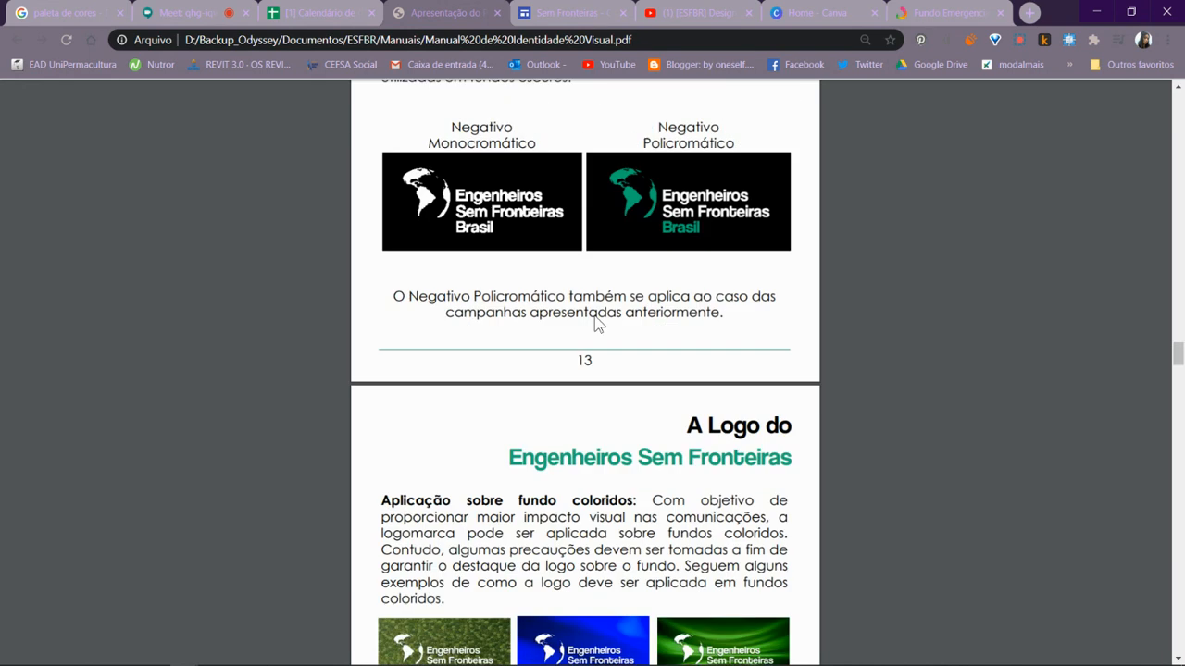
- Look through the identity manual's pages on incorrect logo use, placement with other logos, typography and the first suggested colour palettes
{"action": "scroll", "coordinate": [597, 324], "scroll_direction": "down", "scroll_amount": 5}
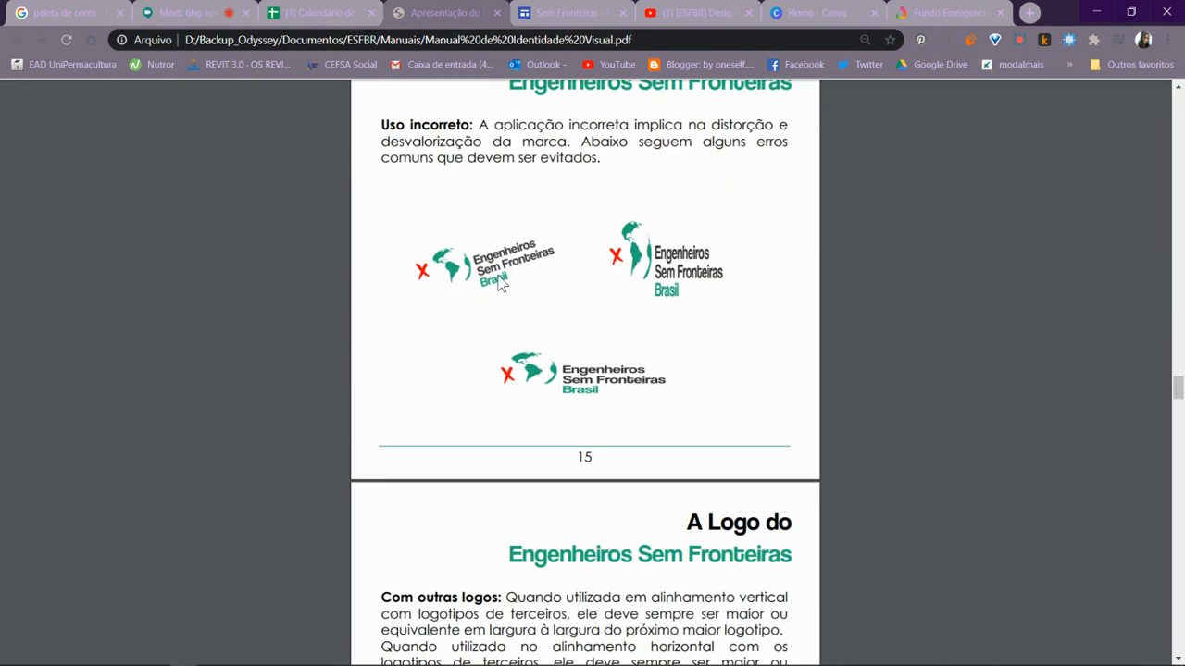
{"action": "scroll", "coordinate": [623, 339], "scroll_direction": "up", "scroll_amount": 1}
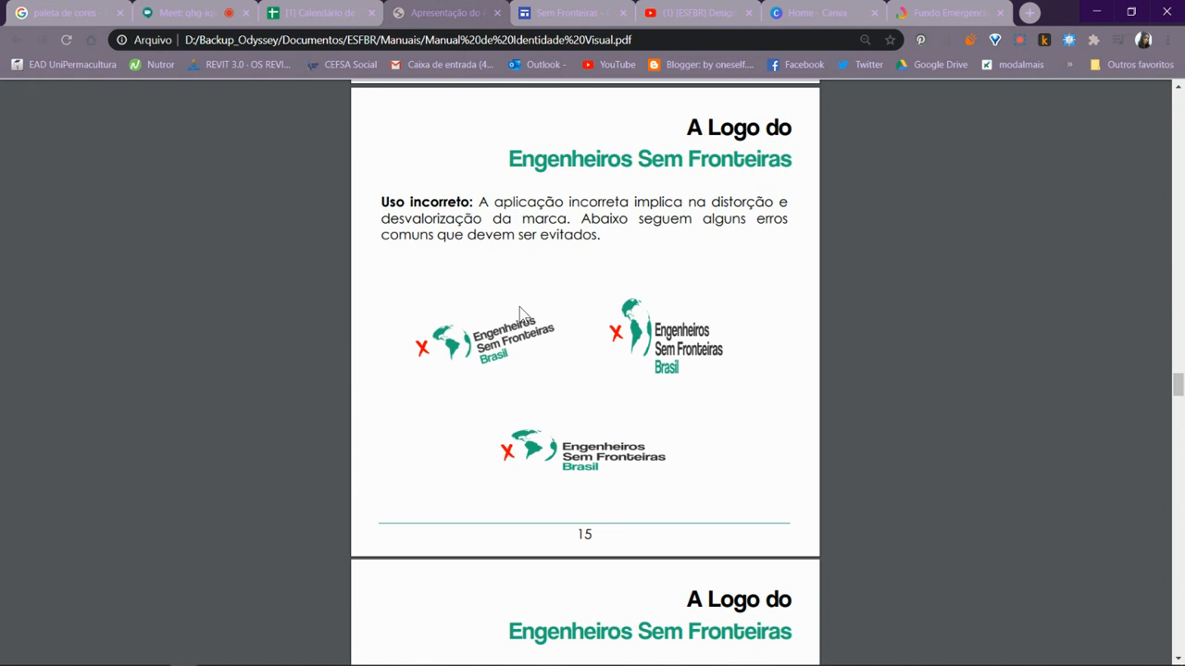
{"action": "scroll", "coordinate": [682, 418], "scroll_direction": "down", "scroll_amount": 4}
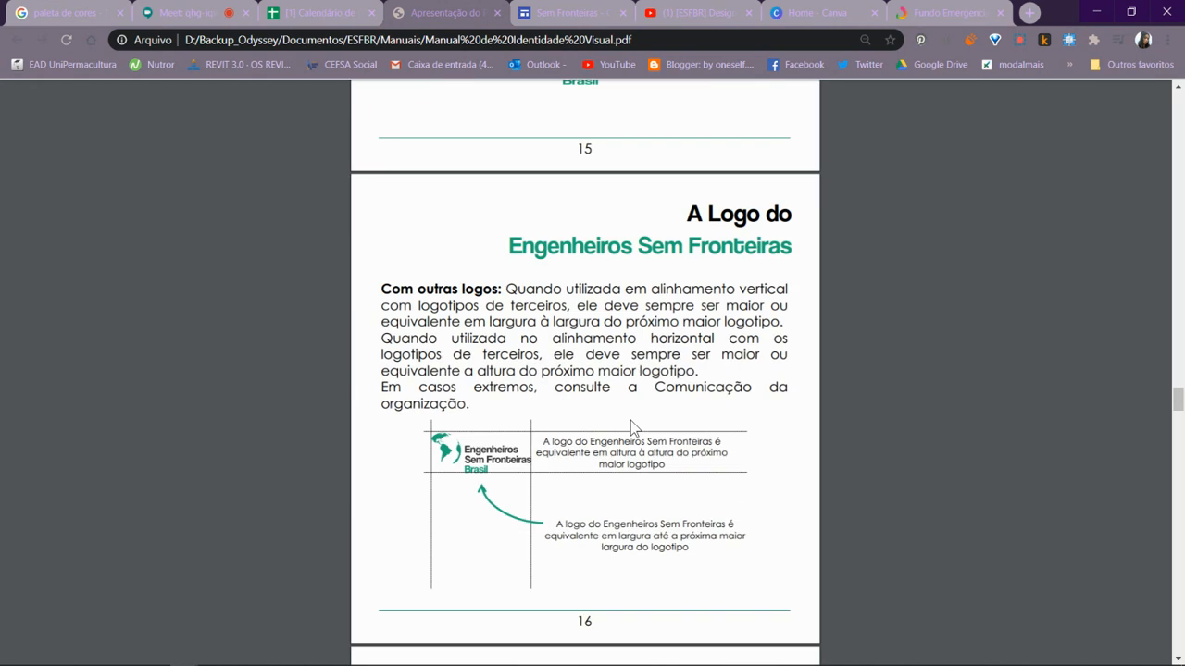
{"action": "scroll", "coordinate": [631, 422], "scroll_direction": "down", "scroll_amount": 2}
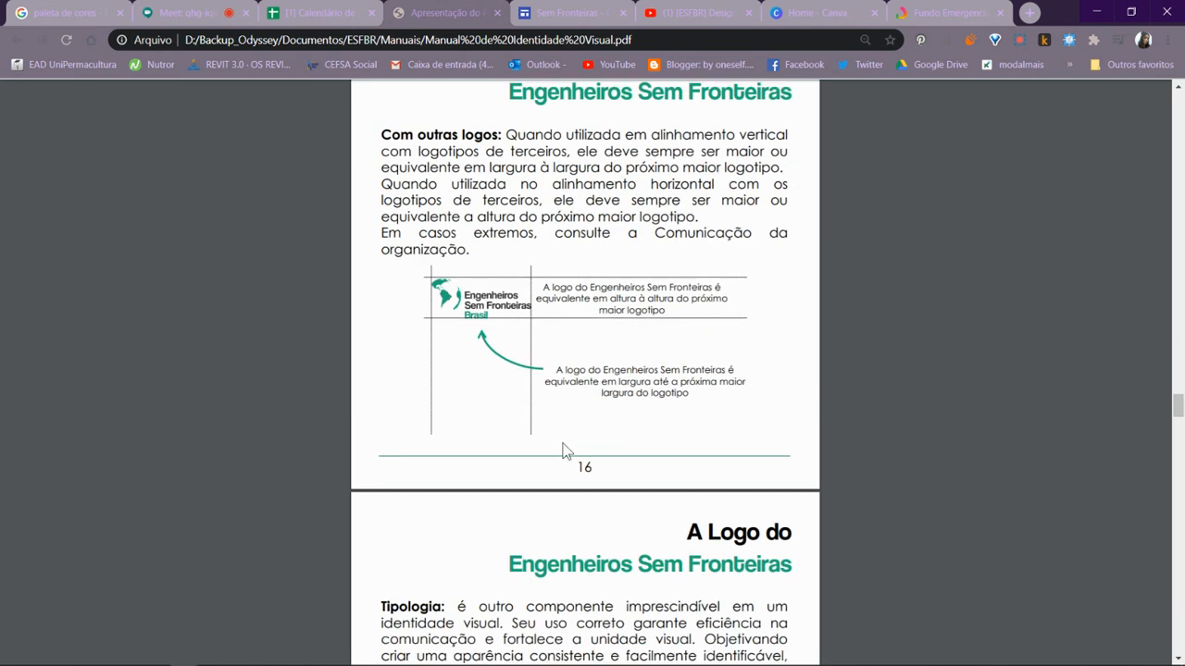
{"action": "scroll", "coordinate": [582, 450], "scroll_direction": "down", "scroll_amount": 10}
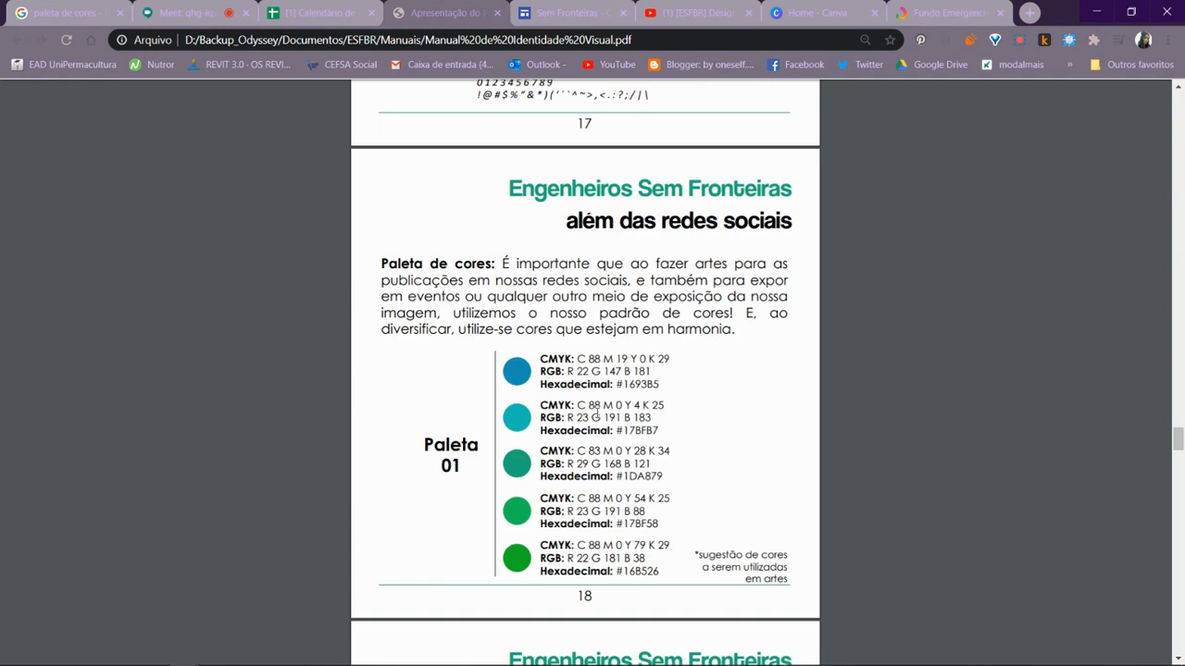
{"action": "scroll", "coordinate": [596, 412], "scroll_direction": "down", "scroll_amount": 12}
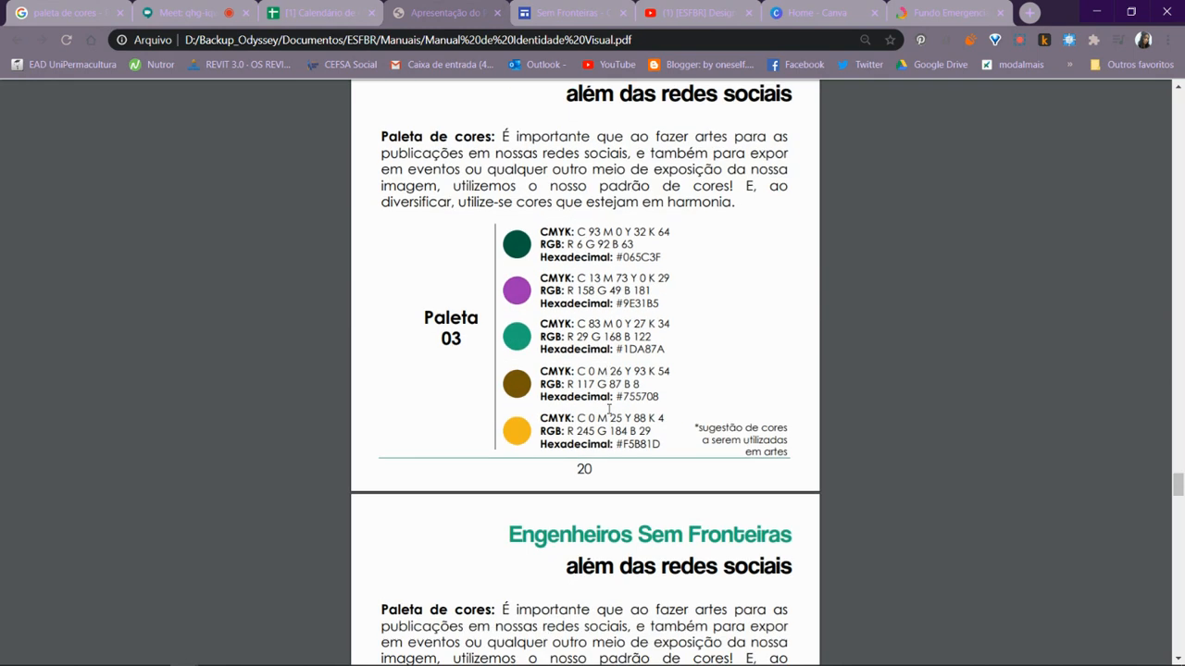
{"action": "scroll", "coordinate": [608, 408], "scroll_direction": "down", "scroll_amount": 7}
{"action": "scroll", "coordinate": [974, 333], "scroll_direction": "up", "scroll_amount": 14}
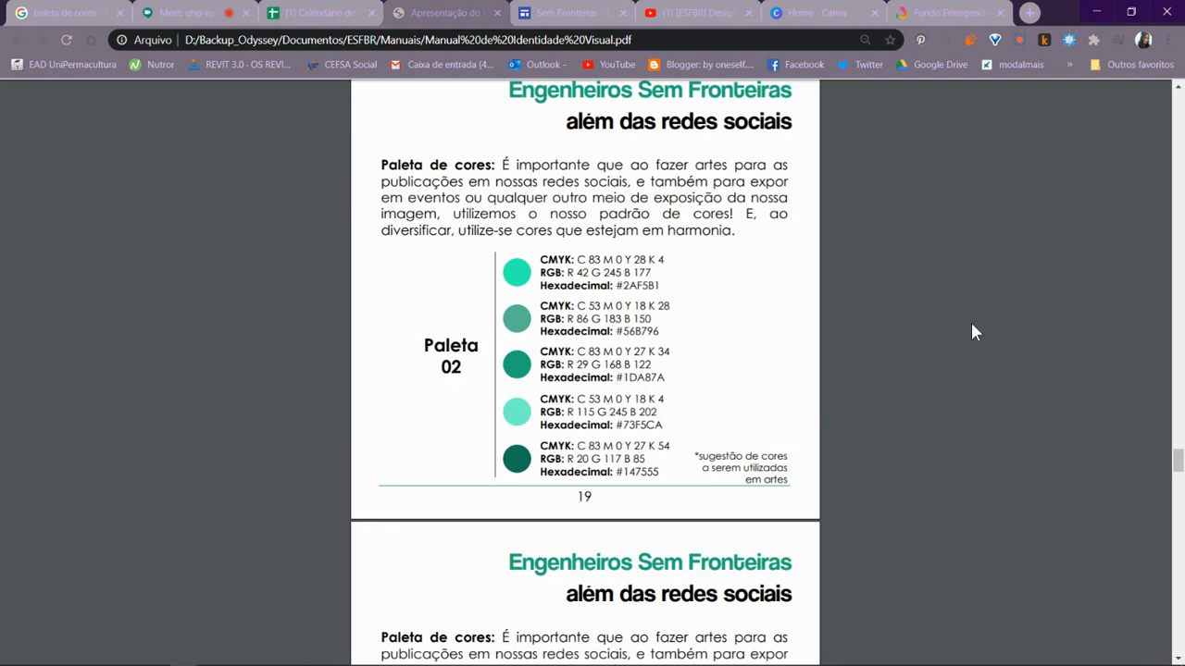
- Revisit the logo proportion diagram on page 06 of the manual and go back to the Paleta 01 page
{"action": "left_click_drag", "start_coordinate": [1177, 463], "coordinate": [1168, 232]}
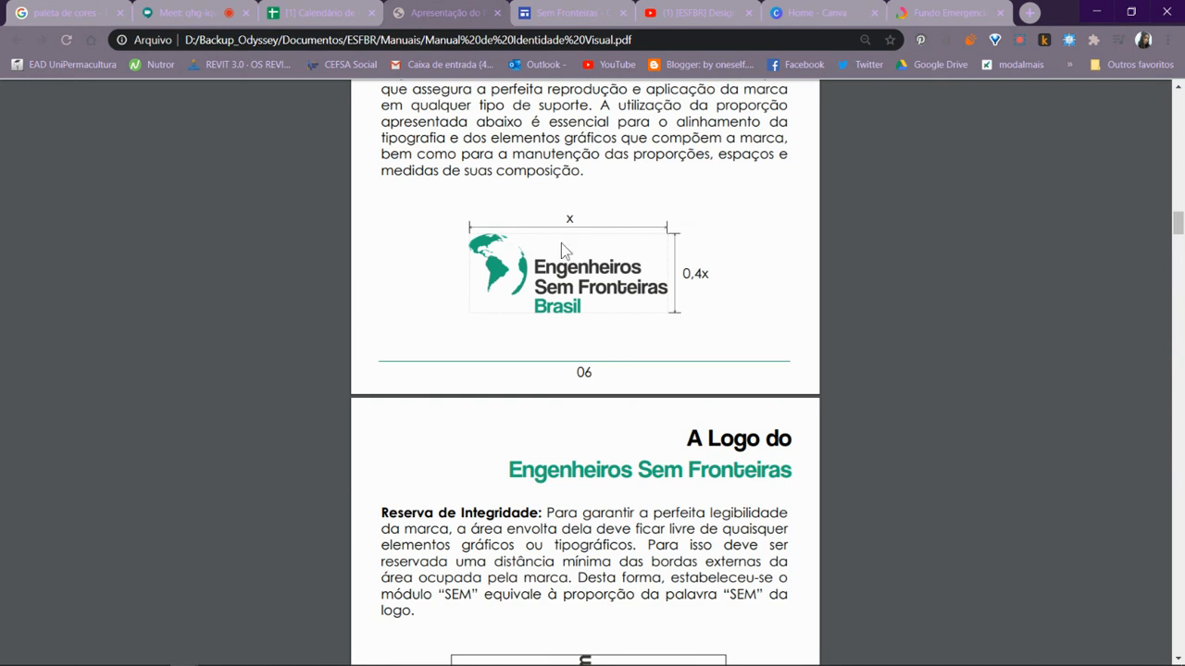
{"action": "scroll", "coordinate": [725, 296], "scroll_direction": "down", "scroll_amount": 10}
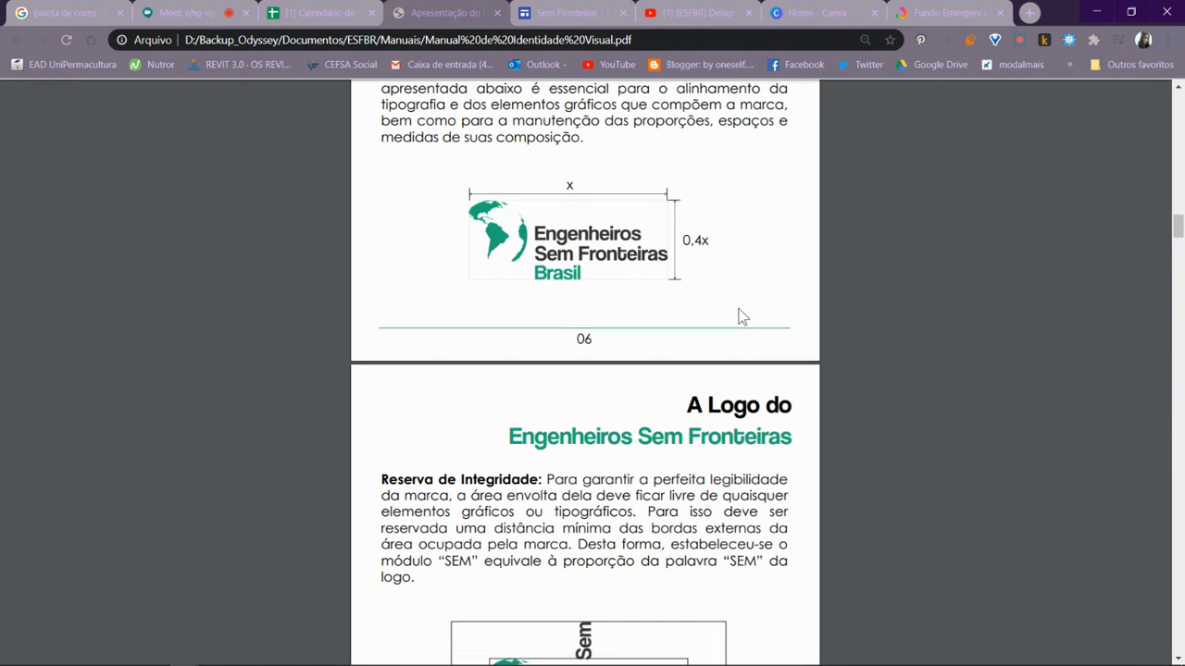
{"action": "left_click_drag", "start_coordinate": [1174, 280], "coordinate": [1127, 455]}
{"action": "scroll", "coordinate": [865, 334], "scroll_direction": "up", "scroll_amount": 3}
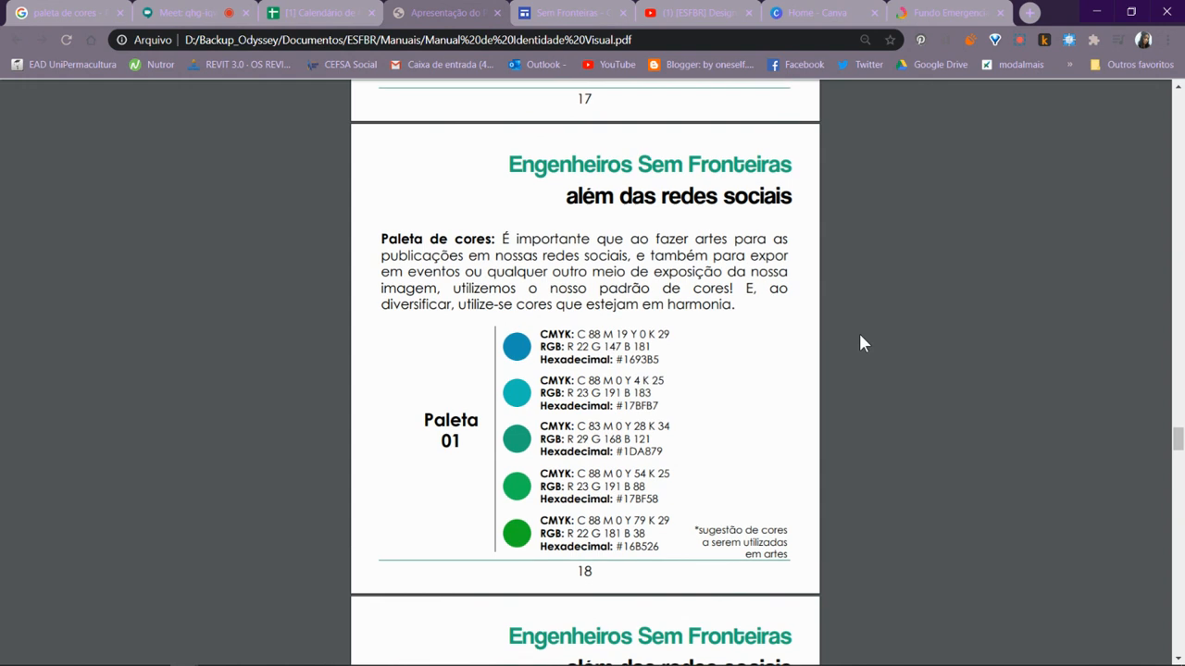
- Examine the suggested social media colour palettes, Paleta 01 to Paleta 06, and their colour codes in the manual
{"action": "scroll", "coordinate": [830, 354], "scroll_direction": "down", "scroll_amount": 2}
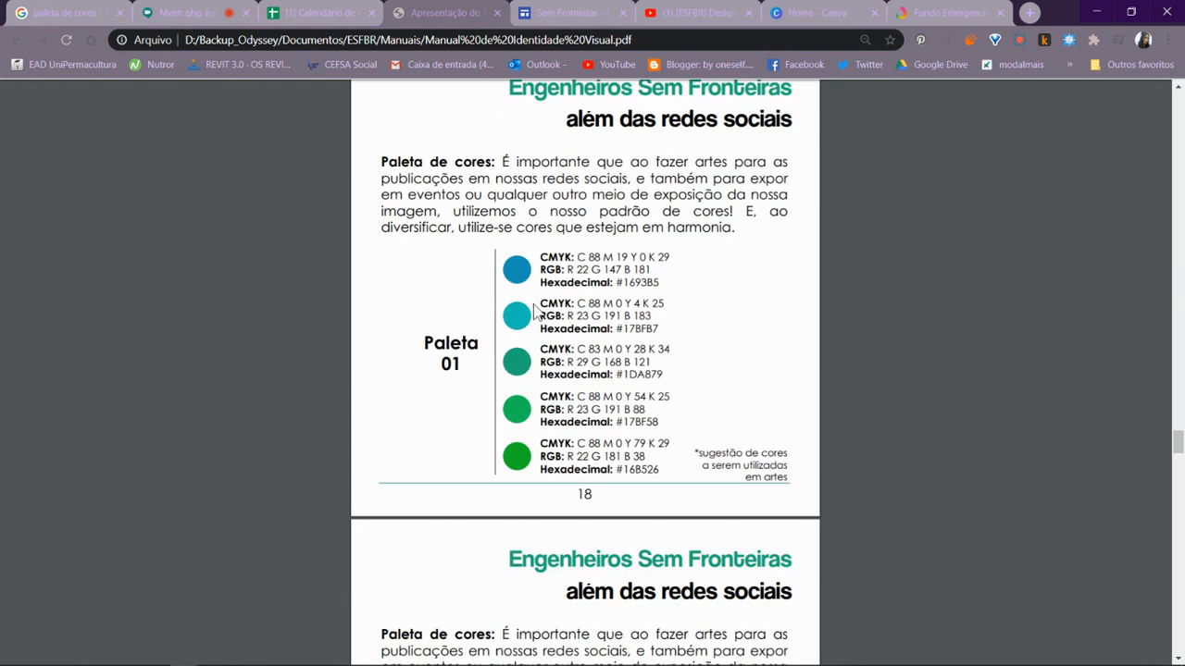
{"action": "scroll", "coordinate": [489, 243], "scroll_direction": "down", "scroll_amount": 1}
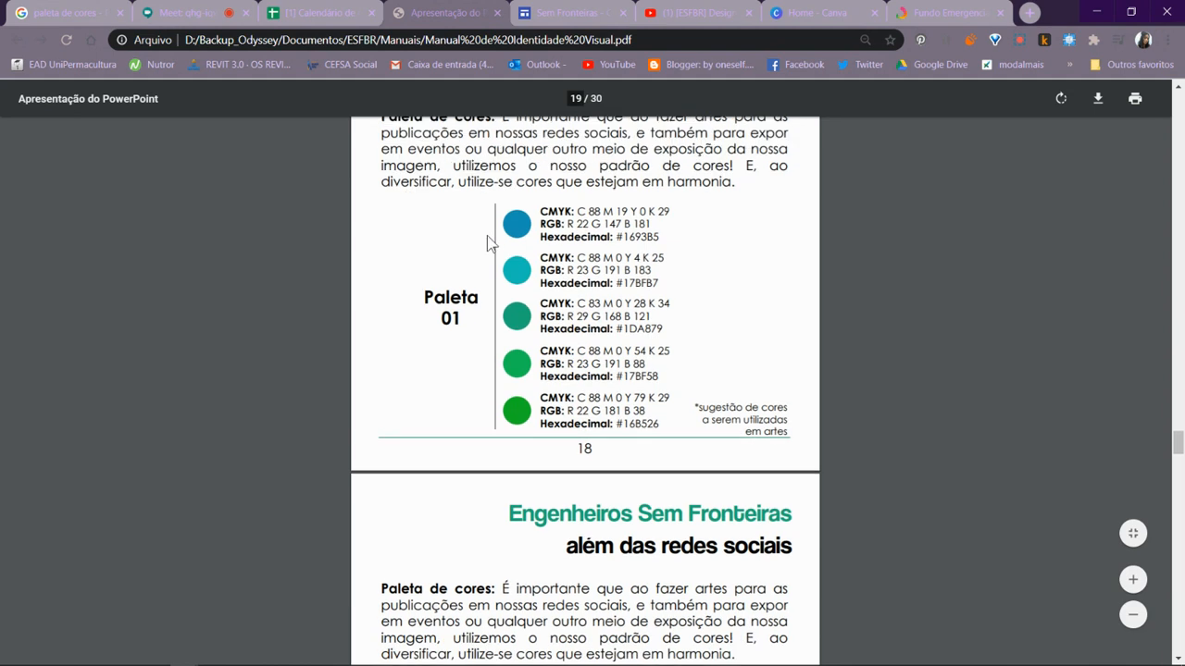
{"action": "scroll", "coordinate": [489, 242], "scroll_direction": "up", "scroll_amount": 1}
{"action": "scroll", "coordinate": [500, 268], "scroll_direction": "down", "scroll_amount": 2}
{"action": "scroll", "coordinate": [509, 245], "scroll_direction": "up", "scroll_amount": 1}
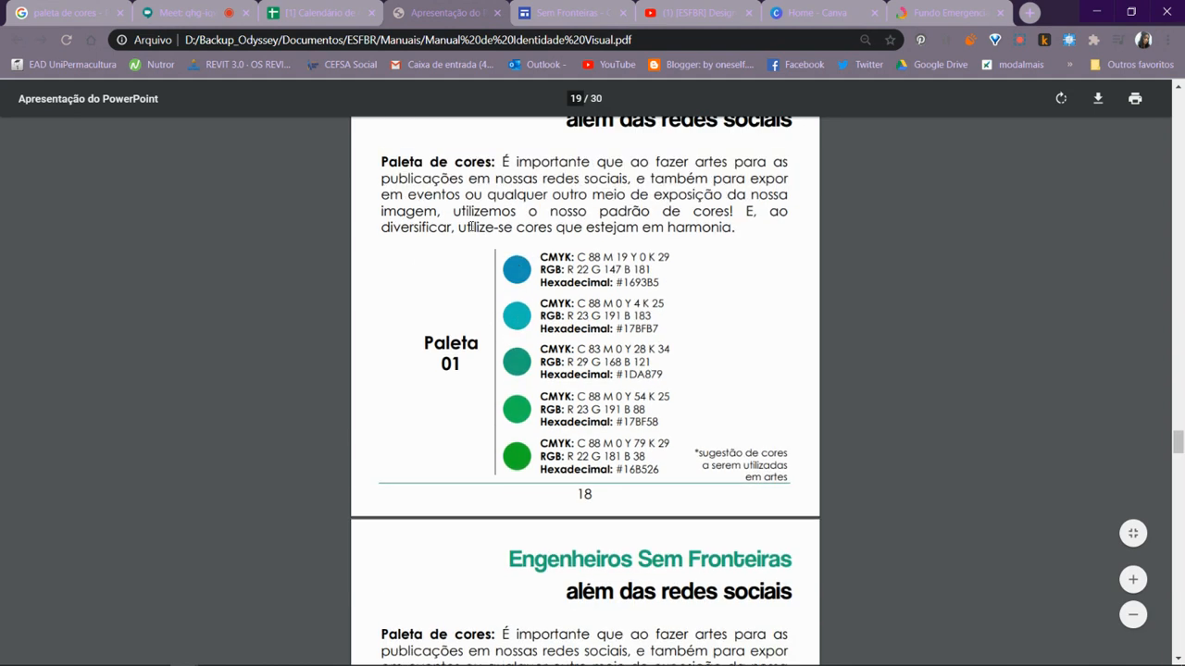
{"action": "scroll", "coordinate": [468, 213], "scroll_direction": "down", "scroll_amount": 1}
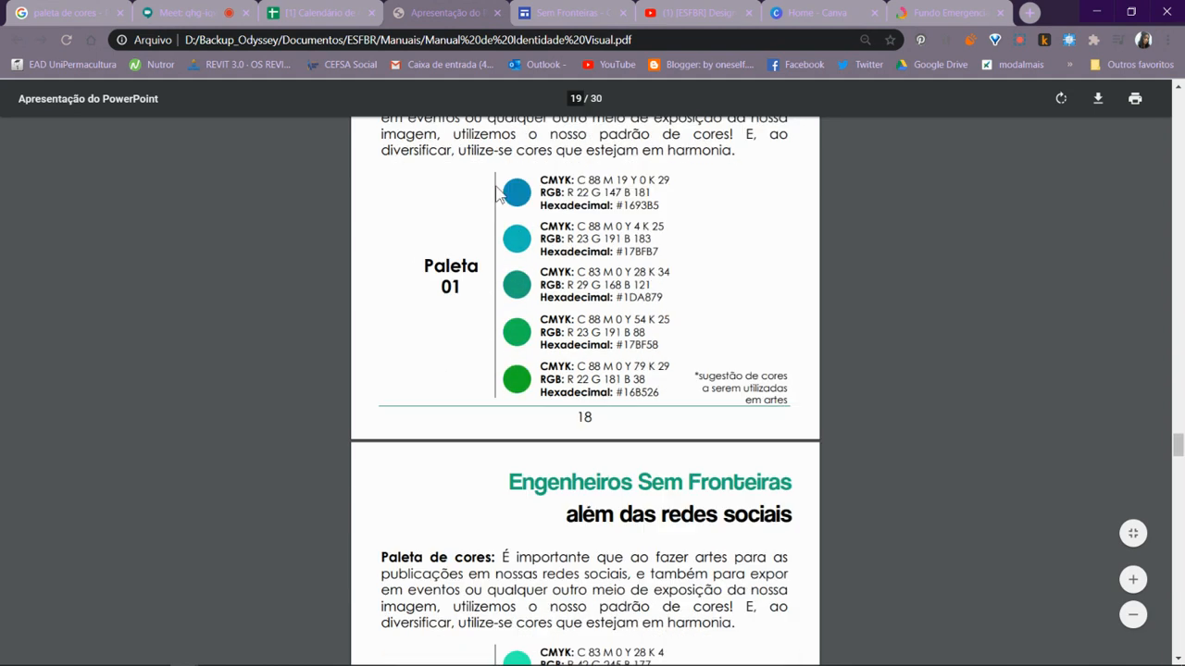
{"action": "scroll", "coordinate": [521, 349], "scroll_direction": "down", "scroll_amount": 8}
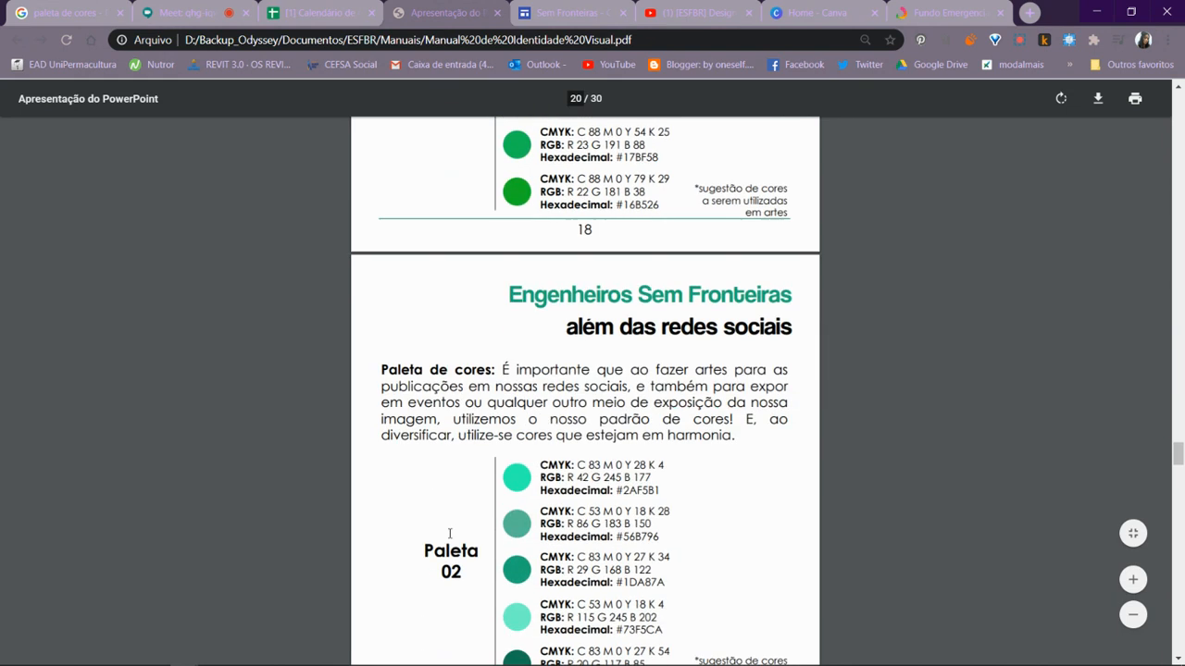
{"action": "scroll", "coordinate": [512, 363], "scroll_direction": "down", "scroll_amount": 16}
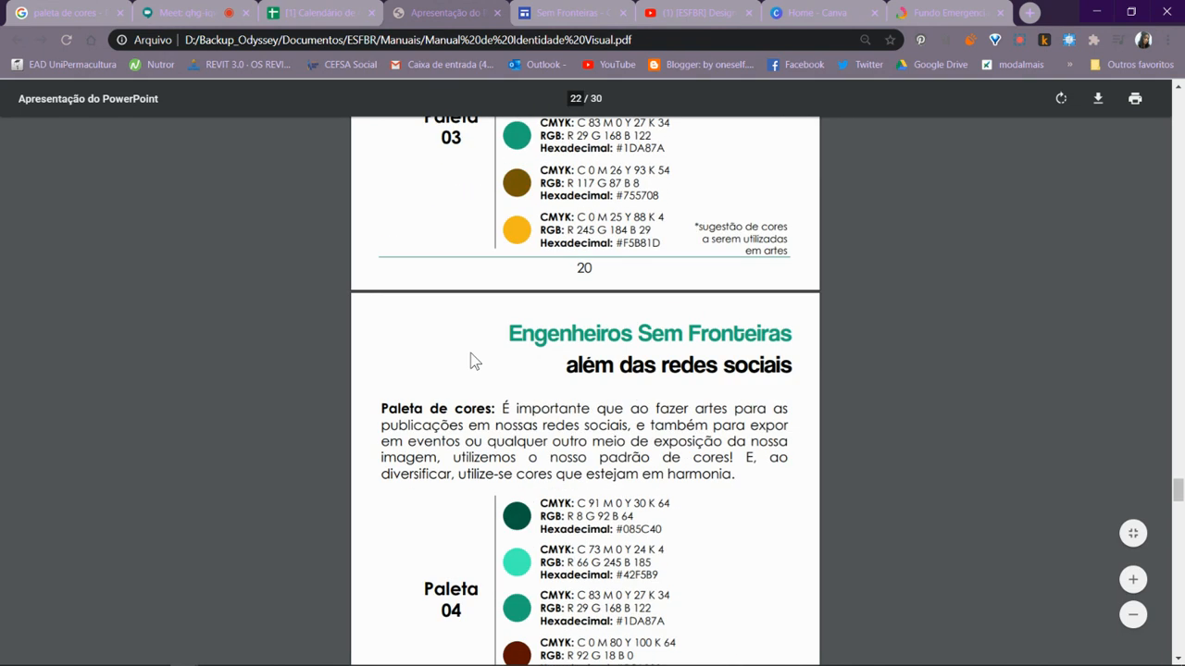
{"action": "scroll", "coordinate": [491, 380], "scroll_direction": "down", "scroll_amount": 11}
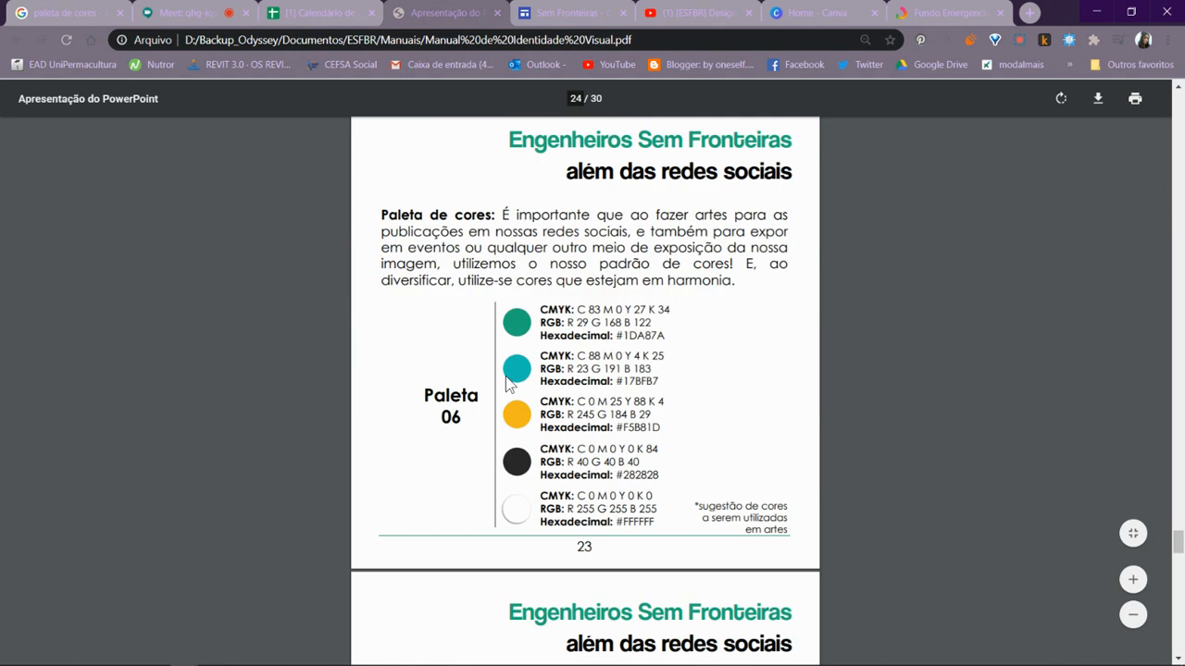
{"action": "scroll", "coordinate": [509, 366], "scroll_direction": "up", "scroll_amount": 3}
{"action": "scroll", "coordinate": [527, 350], "scroll_direction": "up", "scroll_amount": 14}
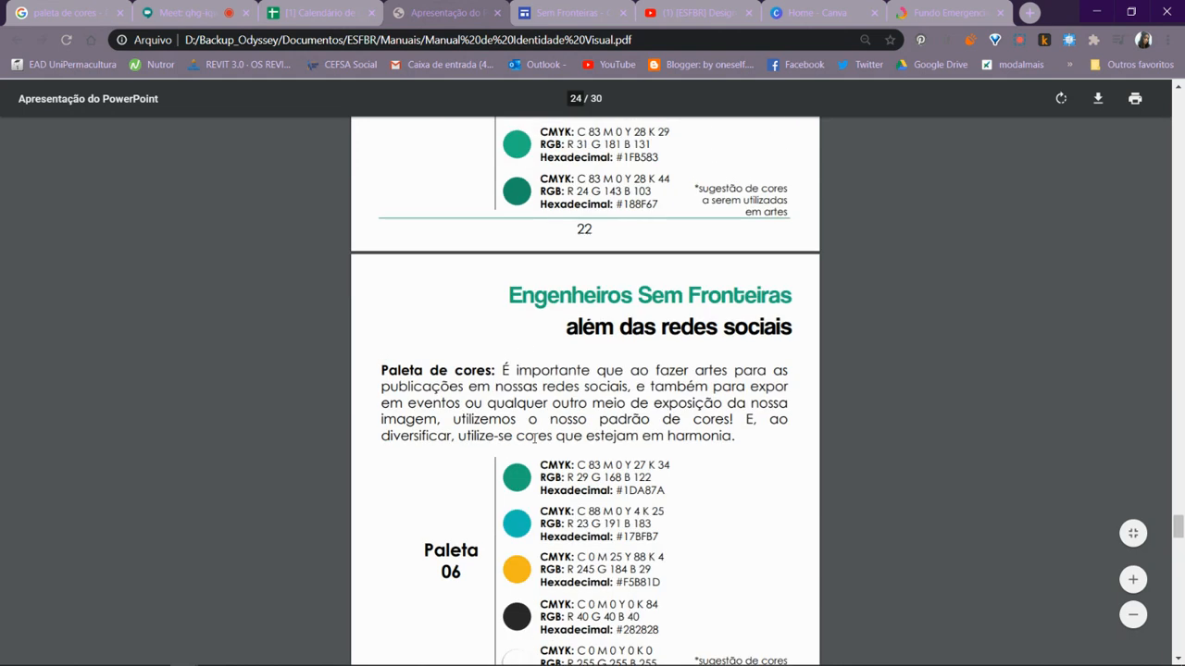
{"action": "scroll", "coordinate": [546, 347], "scroll_direction": "up", "scroll_amount": 10}
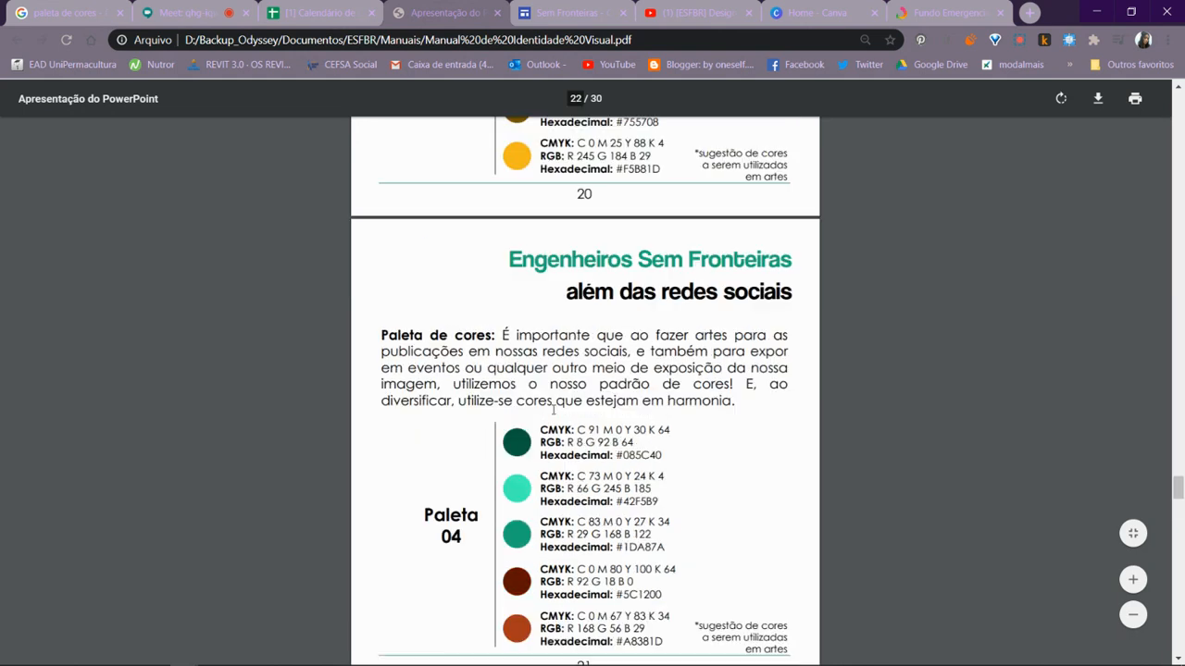
{"action": "scroll", "coordinate": [536, 311], "scroll_direction": "up", "scroll_amount": 6}
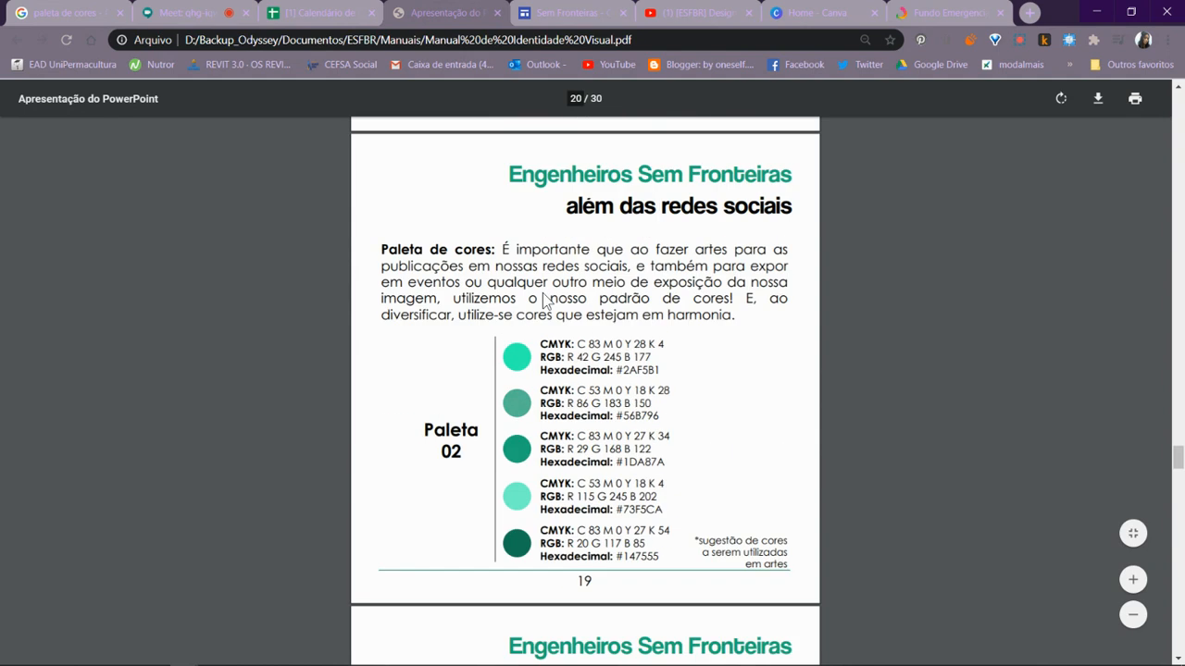
{"action": "scroll", "coordinate": [551, 297], "scroll_direction": "down", "scroll_amount": 17}
{"action": "scroll", "coordinate": [560, 279], "scroll_direction": "down", "scroll_amount": 16}
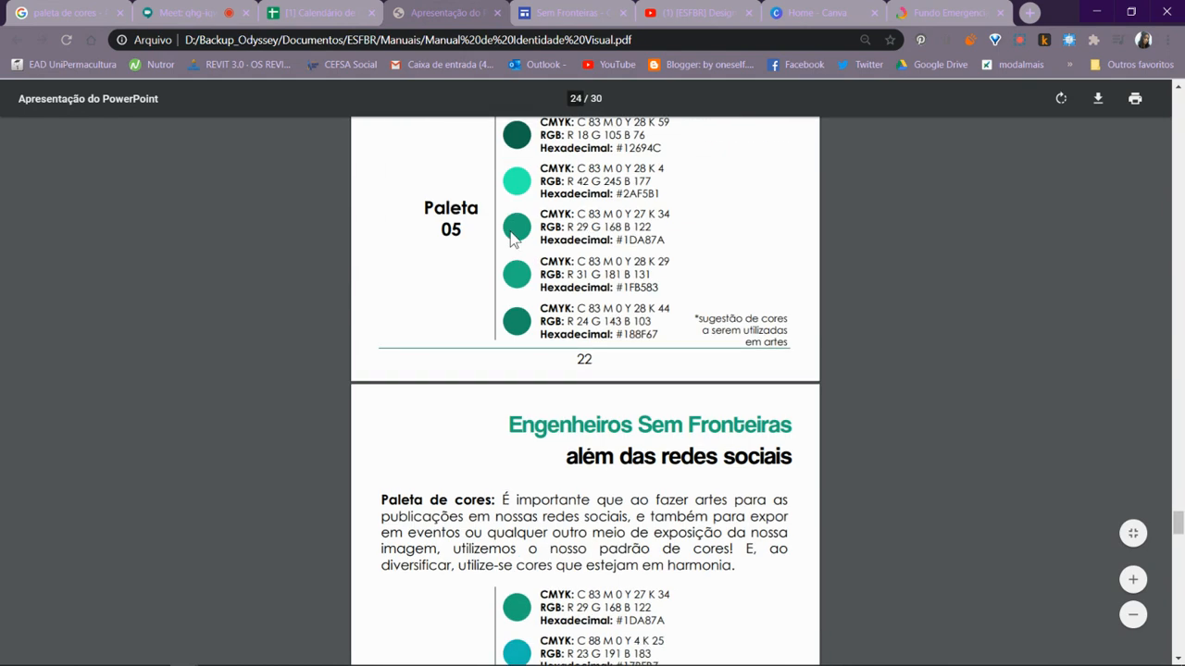
{"action": "key", "text": "alt+Tab"}
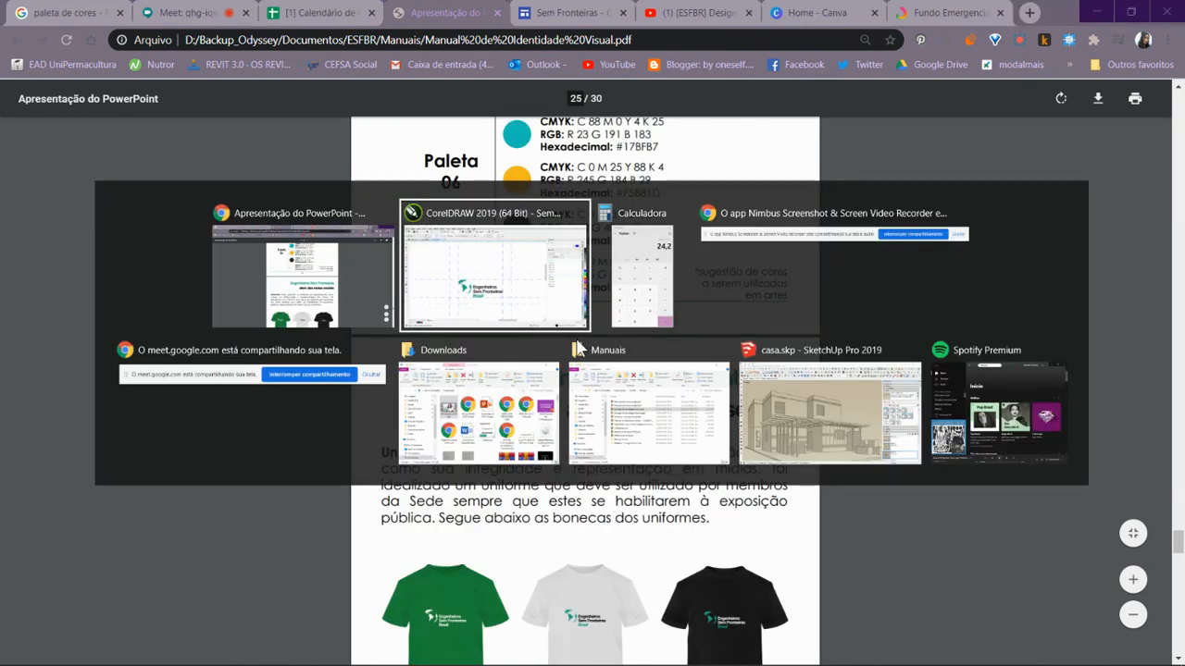
{"action": "scroll", "coordinate": [384, 349], "scroll_direction": "down", "scroll_amount": 3}
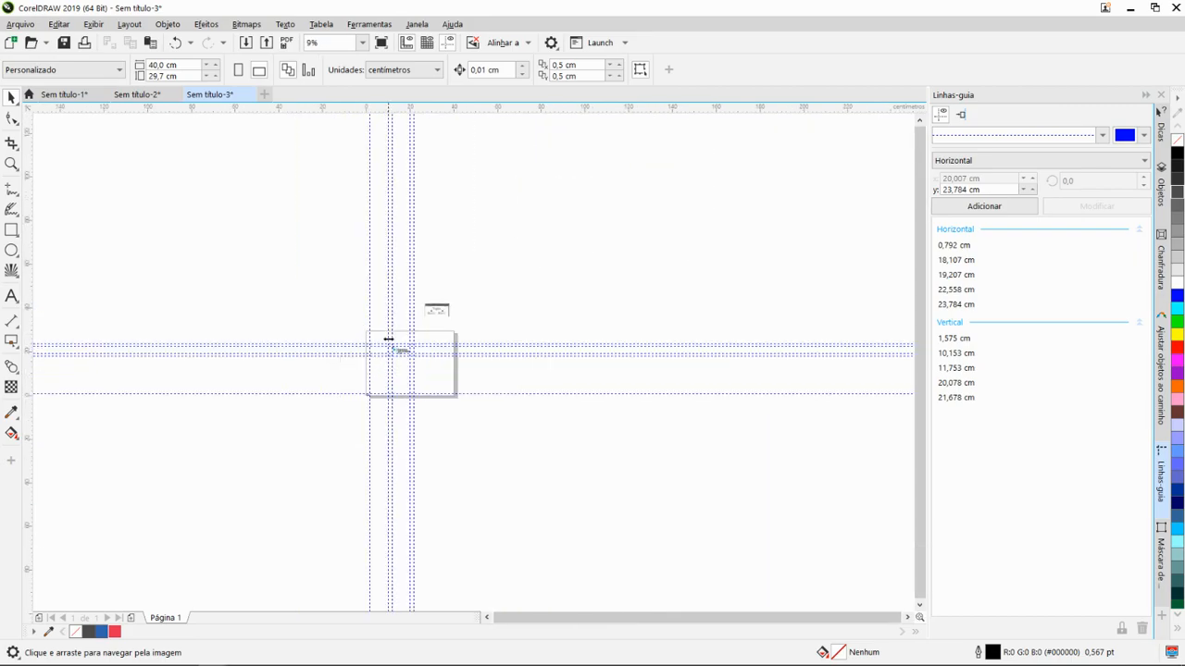
{"action": "left_click_drag", "start_coordinate": [397, 350], "coordinate": [484, 391]}
{"action": "scroll", "coordinate": [465, 368], "scroll_direction": "up", "scroll_amount": 1}
{"action": "key", "text": "c"}
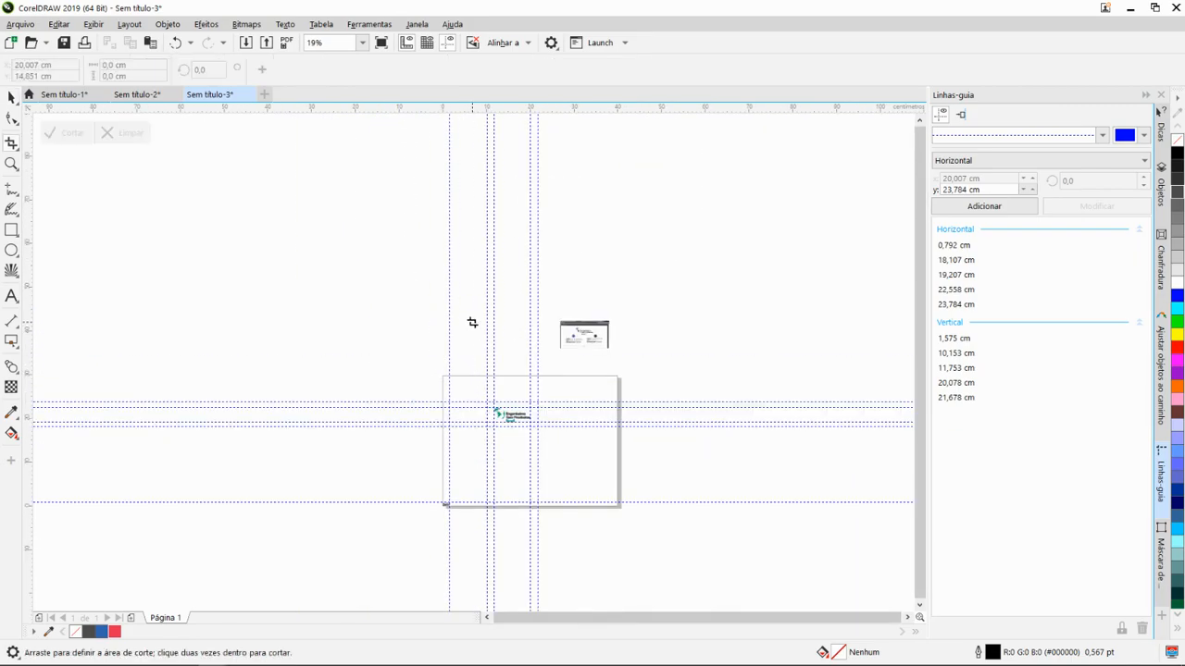
{"action": "key", "text": "space"}
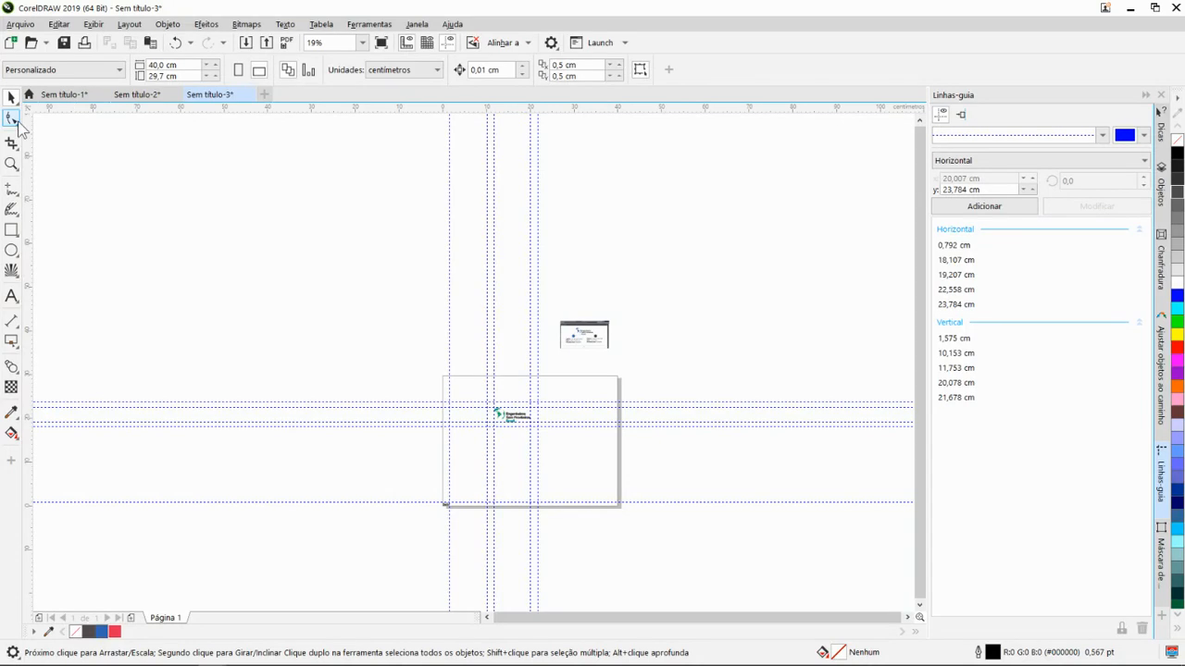
{"action": "scroll", "coordinate": [469, 424], "scroll_direction": "down", "scroll_amount": 1}
{"action": "left_click_drag", "start_coordinate": [500, 413], "coordinate": [459, 406]}
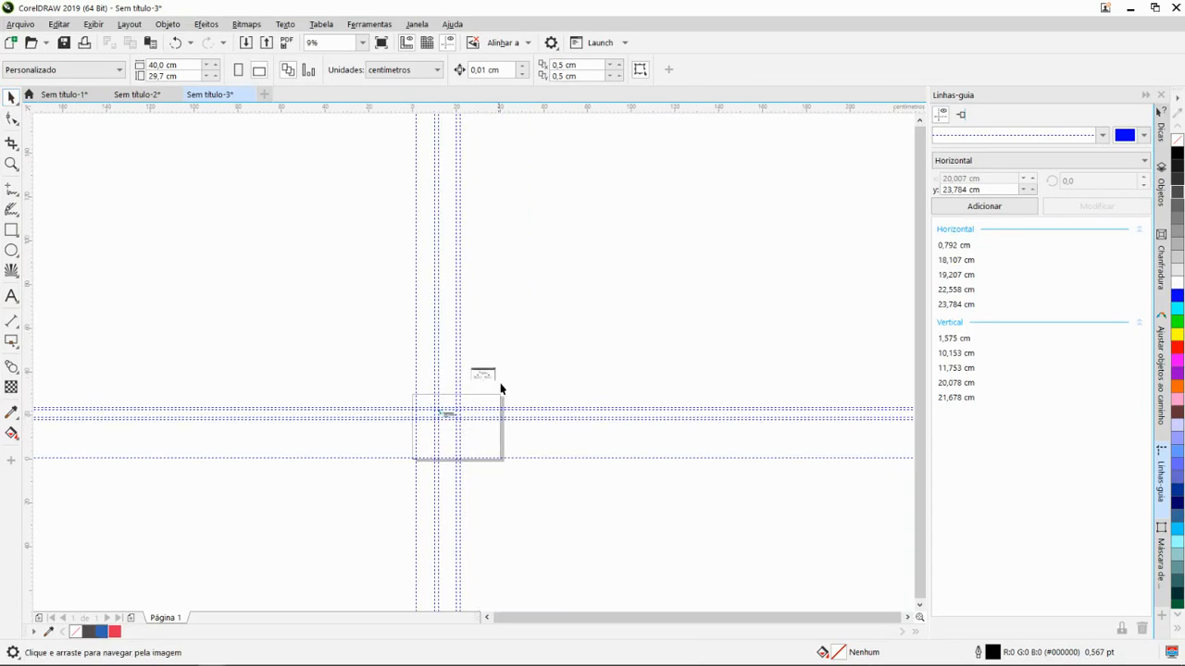
{"action": "scroll", "coordinate": [506, 383], "scroll_direction": "up", "scroll_amount": 2}
{"action": "left_click_drag", "start_coordinate": [533, 343], "coordinate": [517, 365]}
{"action": "left_click_drag", "start_coordinate": [481, 404], "coordinate": [529, 378]}
- In a new Chrome tab, search Google for "desenho zé gotinha" and show the image results
{"action": "key", "text": "alt+Tab"}
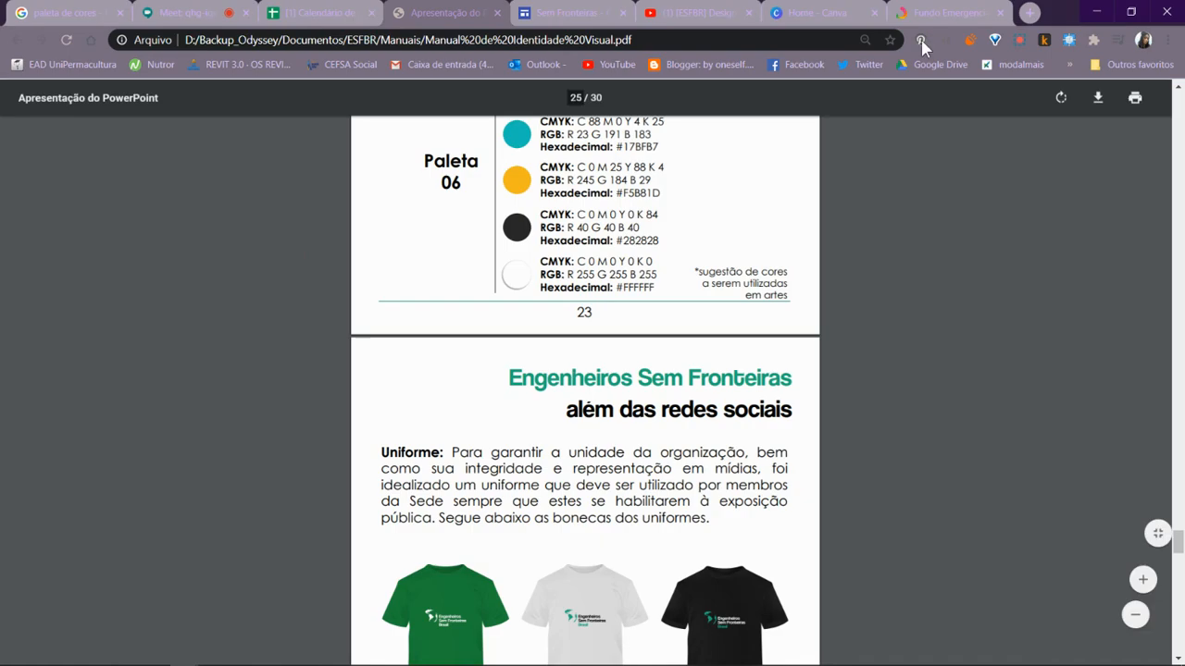
{"action": "left_click", "coordinate": [1030, 12]}
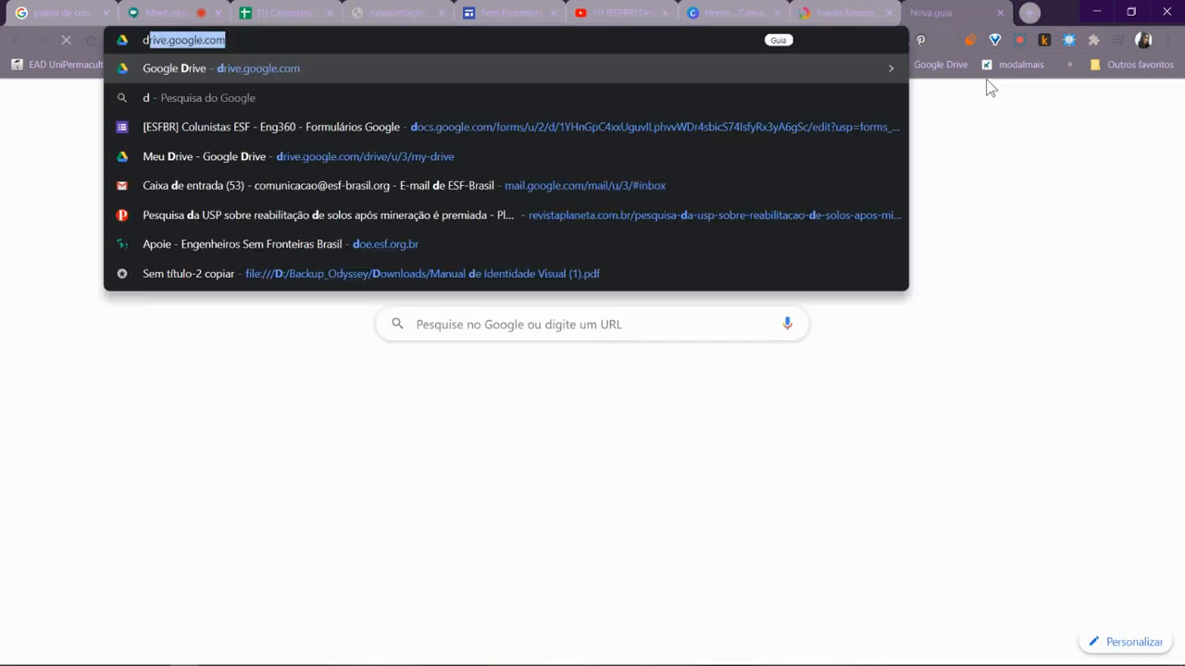
{"action": "type", "text": "desenho"}
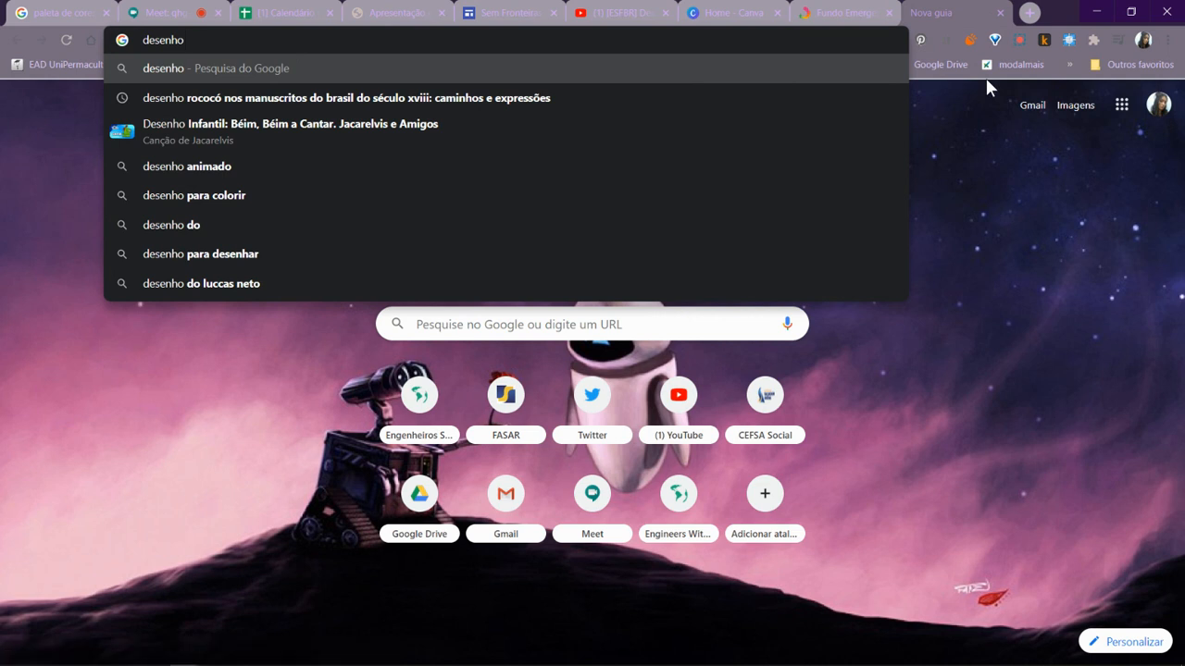
{"action": "type", "text": " zé gotin"}
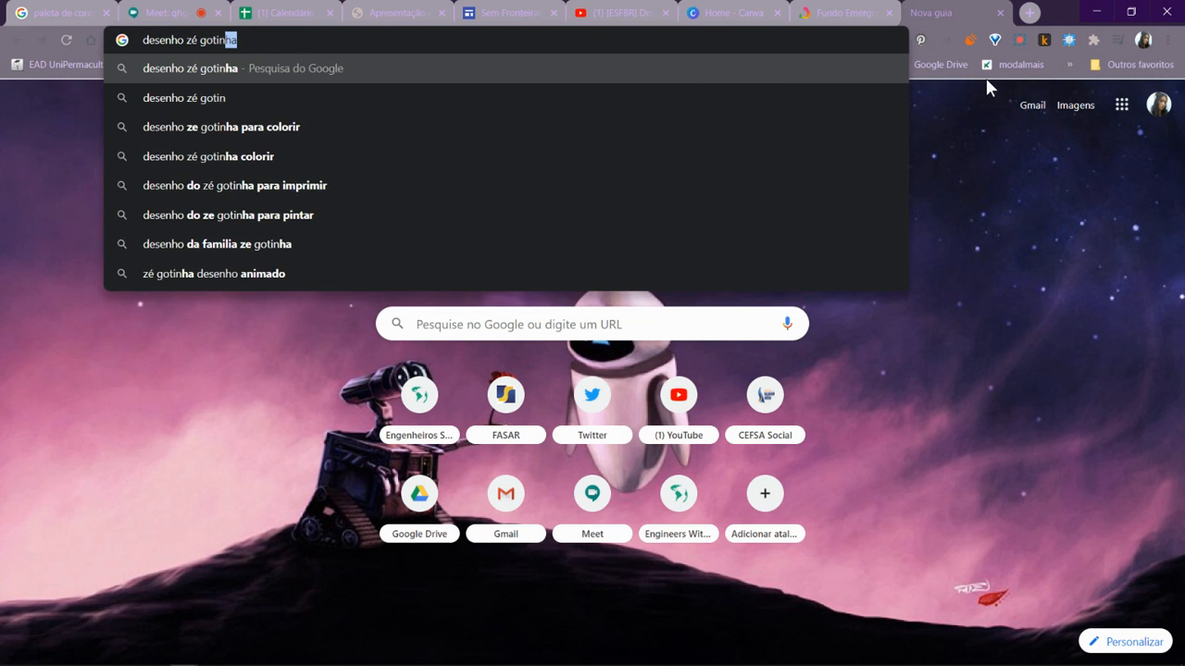
{"action": "key", "text": "Return"}
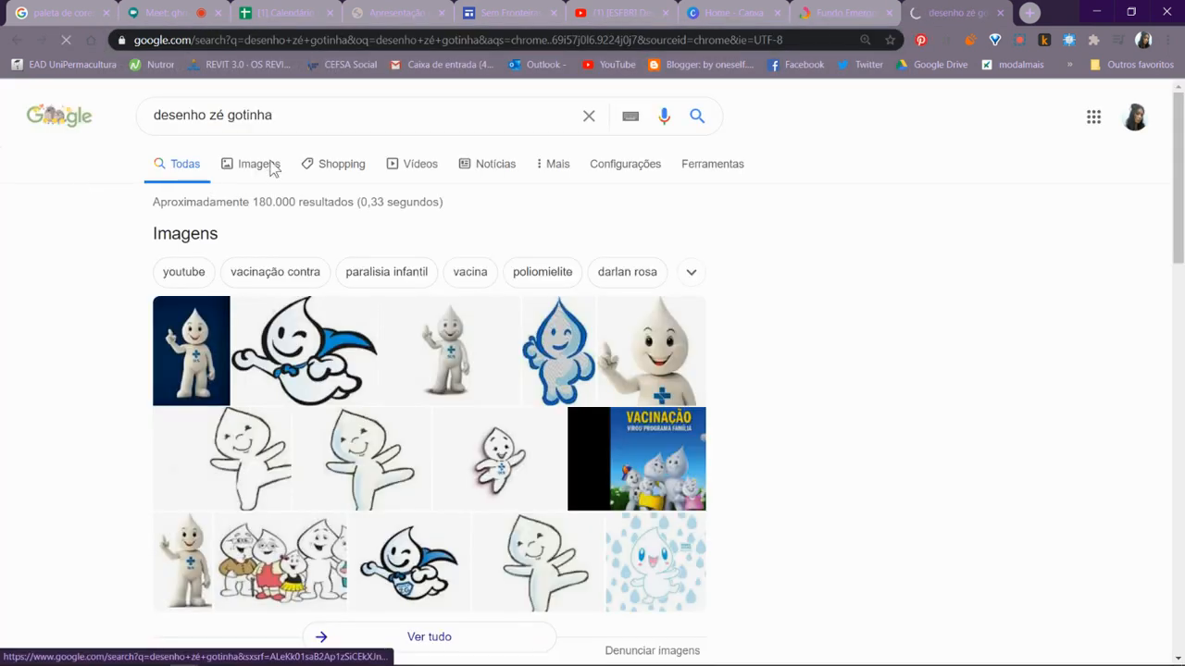
{"action": "left_click", "coordinate": [267, 166]}
- Browse the Zé Gotinha image results and open the preview of the purple "Vetor do Zé Gotinha" drawing from Pinterest
{"action": "scroll", "coordinate": [356, 285], "scroll_direction": "down", "scroll_amount": 1}
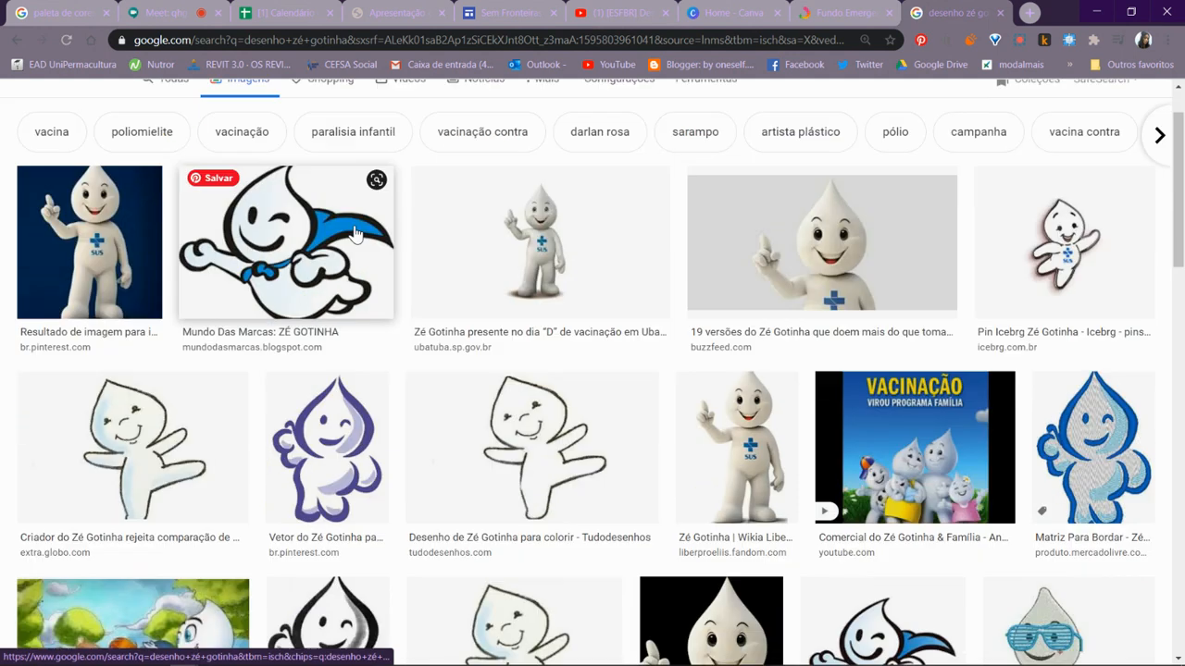
{"action": "scroll", "coordinate": [240, 371], "scroll_direction": "down", "scroll_amount": 1}
{"action": "scroll", "coordinate": [364, 390], "scroll_direction": "down", "scroll_amount": 1}
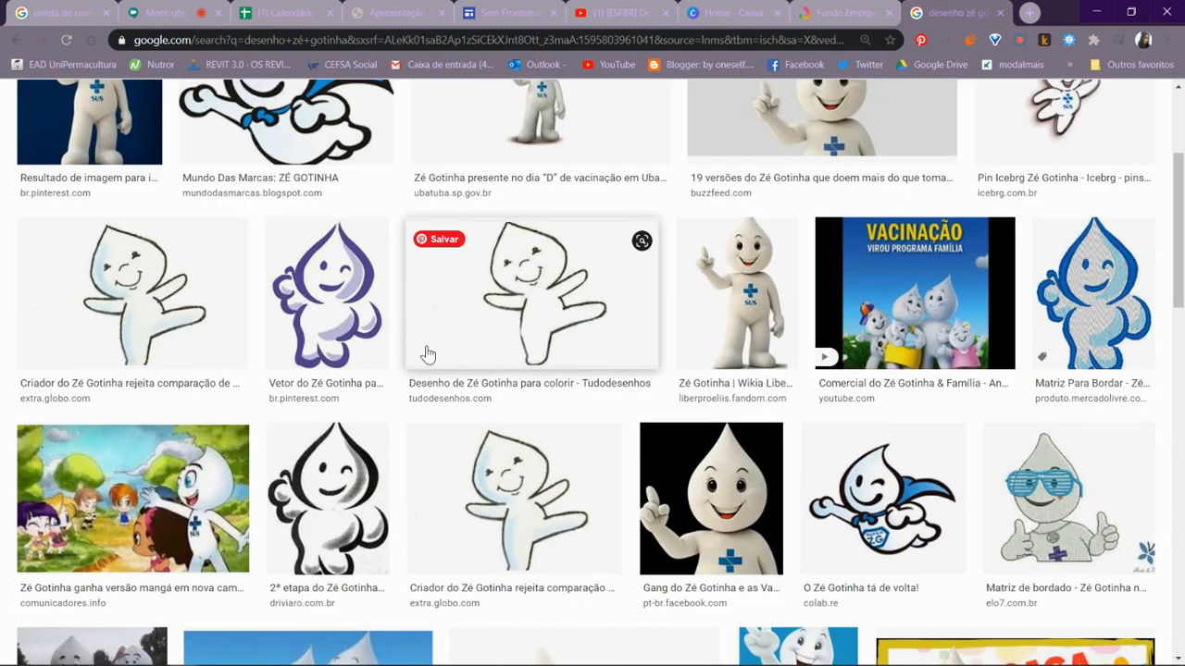
{"action": "scroll", "coordinate": [450, 305], "scroll_direction": "up", "scroll_amount": 3}
{"action": "scroll", "coordinate": [440, 370], "scroll_direction": "down", "scroll_amount": 1}
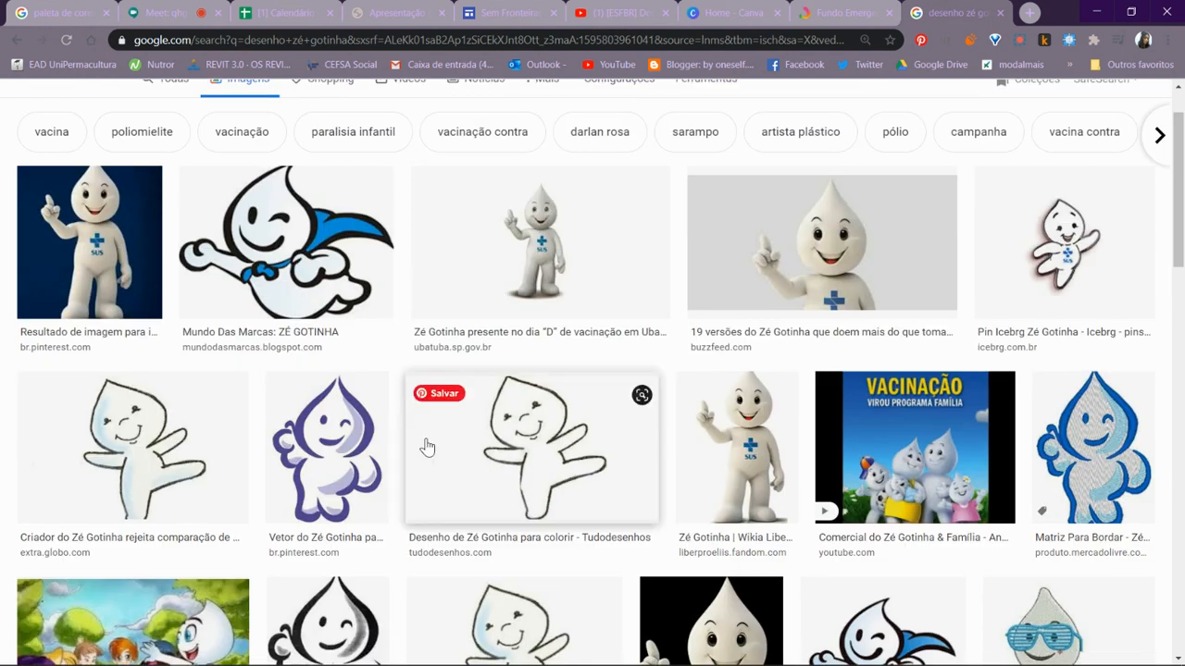
{"action": "left_click", "coordinate": [358, 456]}
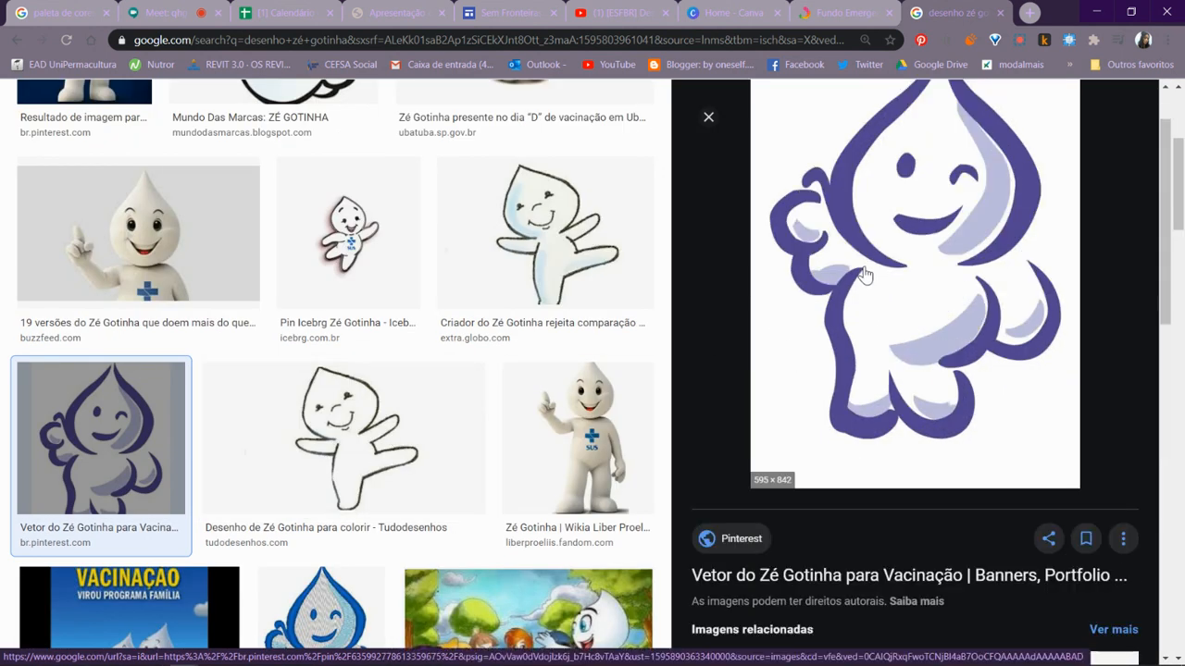
- Copy the Zé Gotinha image from the preview, paste it into the CorelDRAW document Sem título-3, and move it outside the page beside the colour screenshot
{"action": "right_click", "coordinate": [843, 304]}
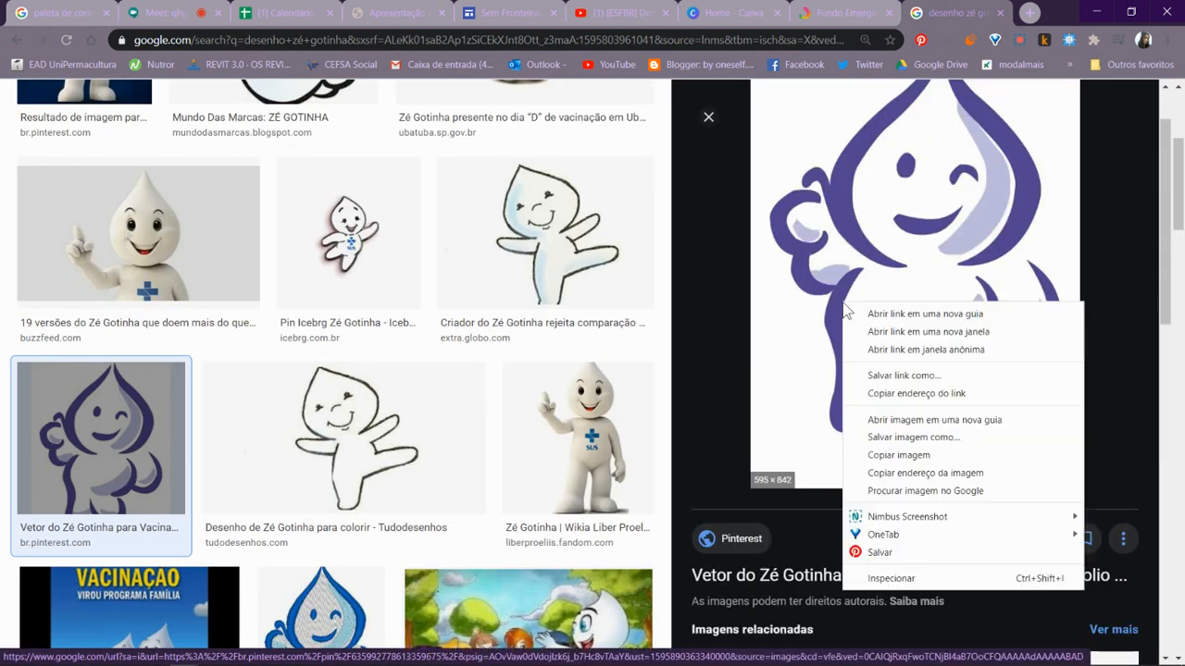
{"action": "left_click", "coordinate": [896, 455]}
{"action": "key", "text": "alt+Tab"}
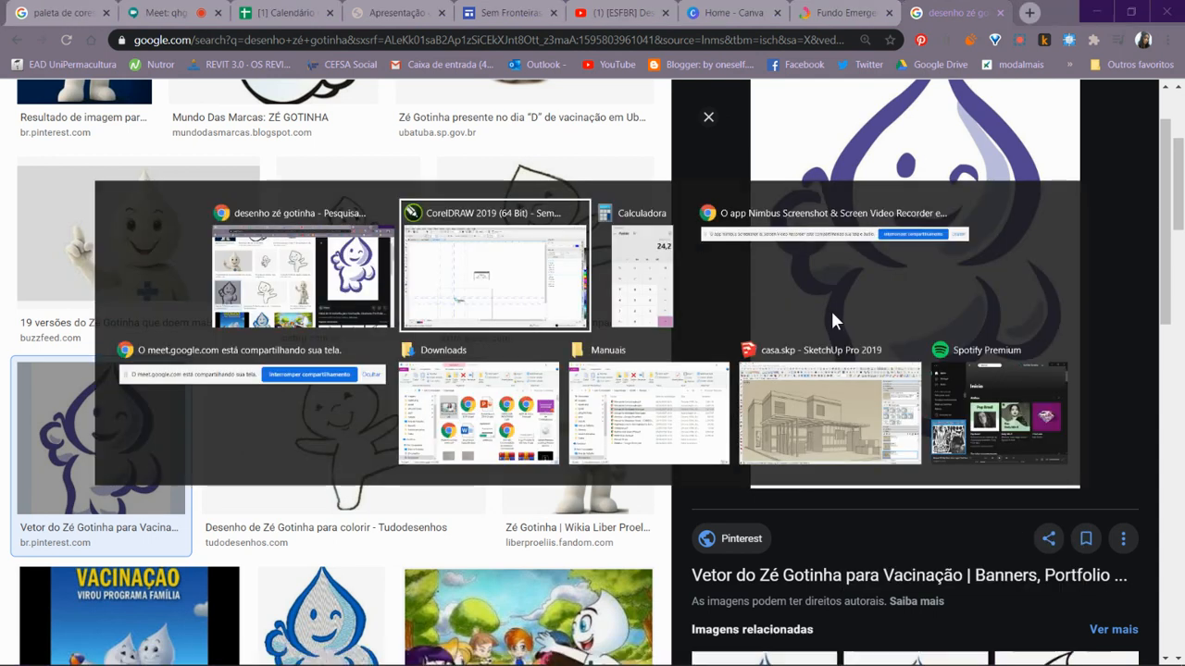
{"action": "key", "text": "ctrl+v"}
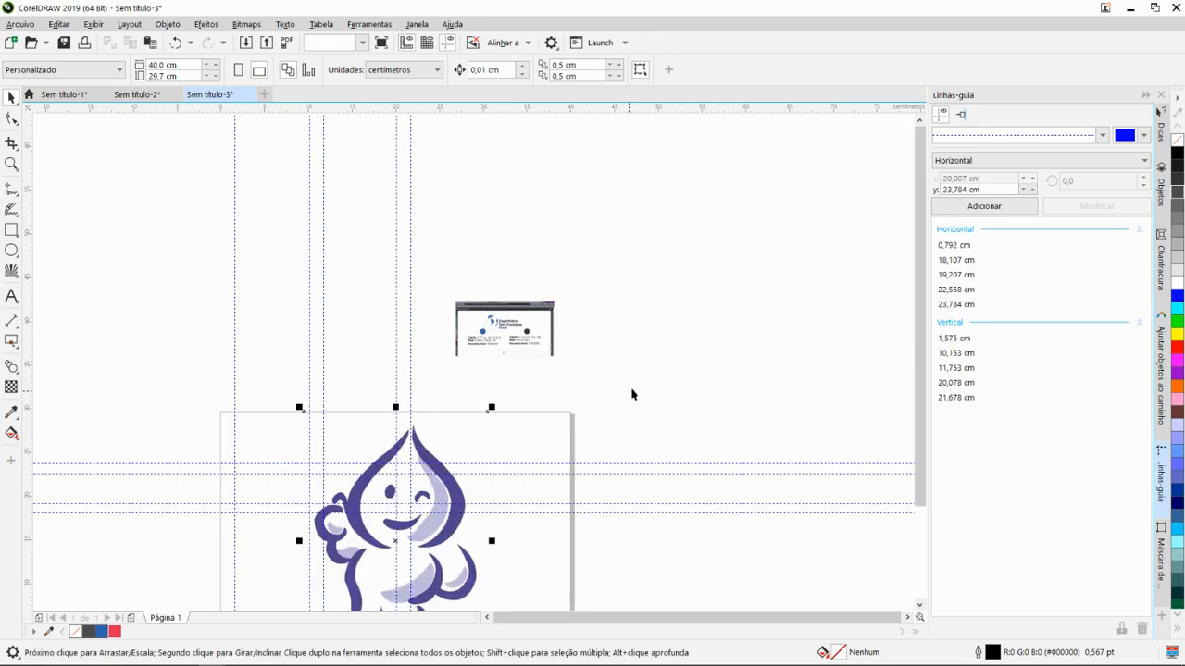
{"action": "left_click_drag", "start_coordinate": [414, 493], "coordinate": [723, 267]}
- Examine the edges of the pasted Zé Gotinha bitmap up close and at full view to judge its pixel quality
{"action": "scroll", "coordinate": [725, 268], "scroll_direction": "up", "scroll_amount": 3}
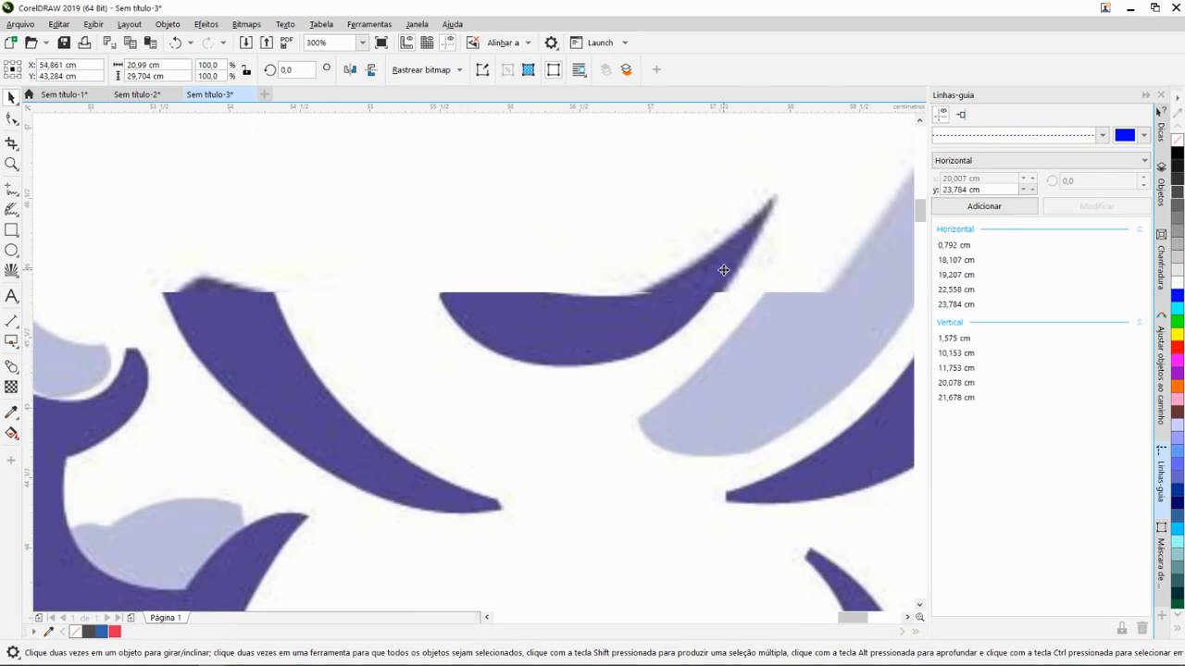
{"action": "scroll", "coordinate": [727, 270], "scroll_direction": "down", "scroll_amount": 3}
{"action": "scroll", "coordinate": [722, 267], "scroll_direction": "up", "scroll_amount": 3}
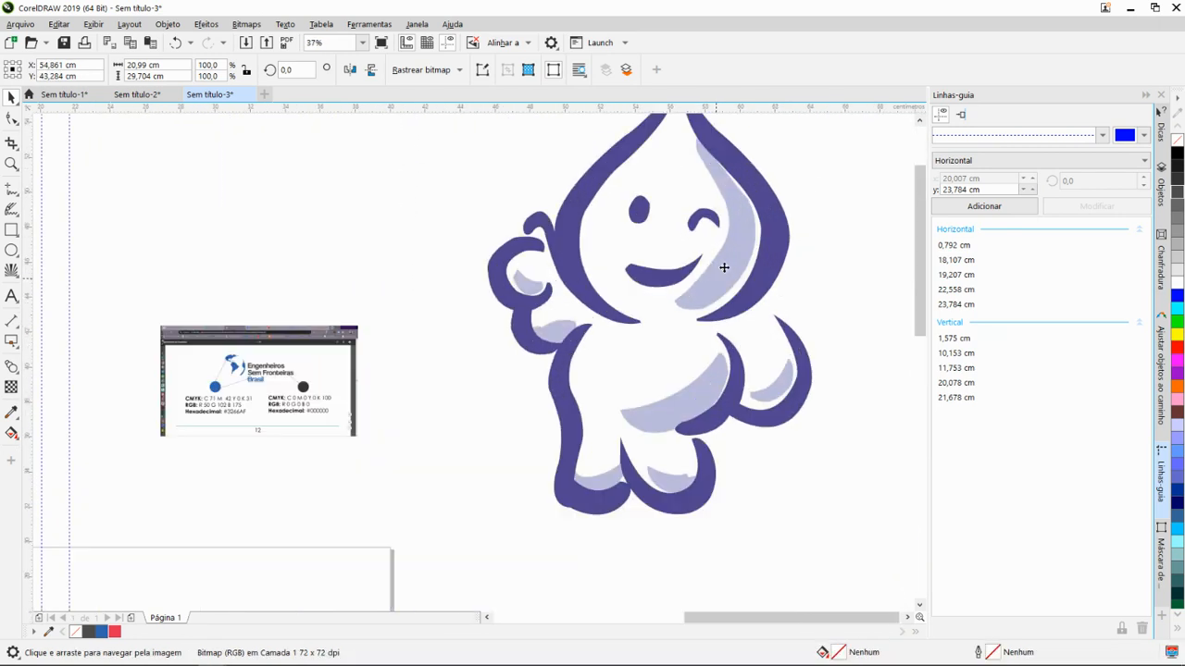
{"action": "scroll", "coordinate": [843, 274], "scroll_direction": "down", "scroll_amount": 3}
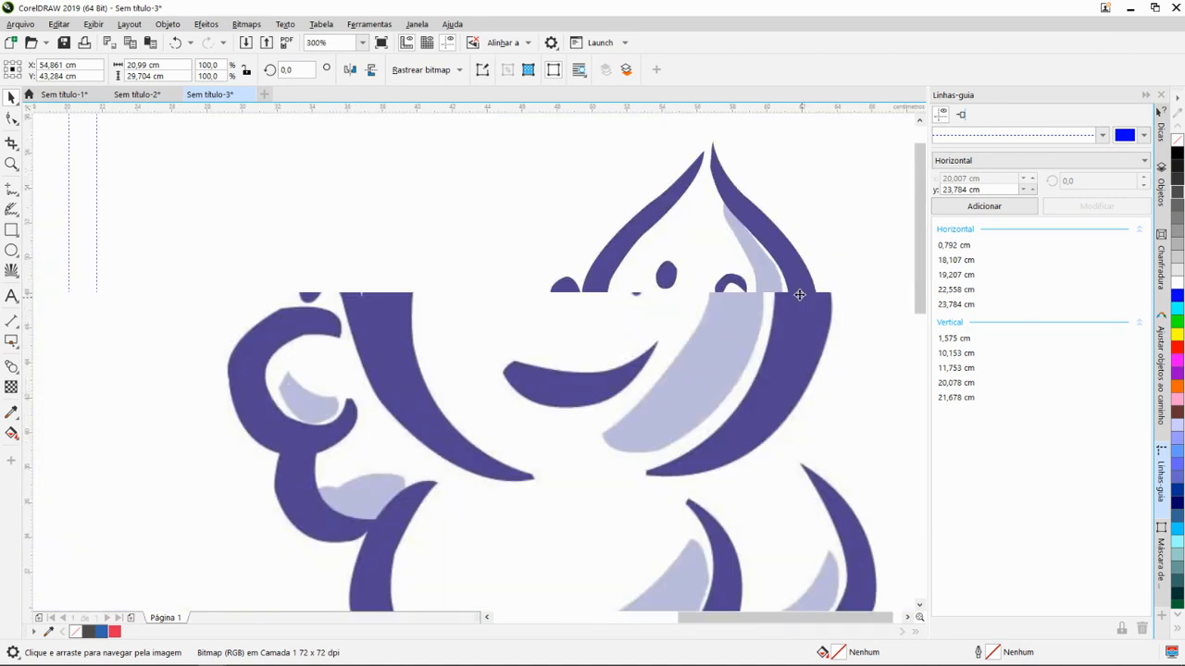
{"action": "scroll", "coordinate": [731, 243], "scroll_direction": "up", "scroll_amount": 1}
{"action": "scroll", "coordinate": [730, 243], "scroll_direction": "up", "scroll_amount": 2}
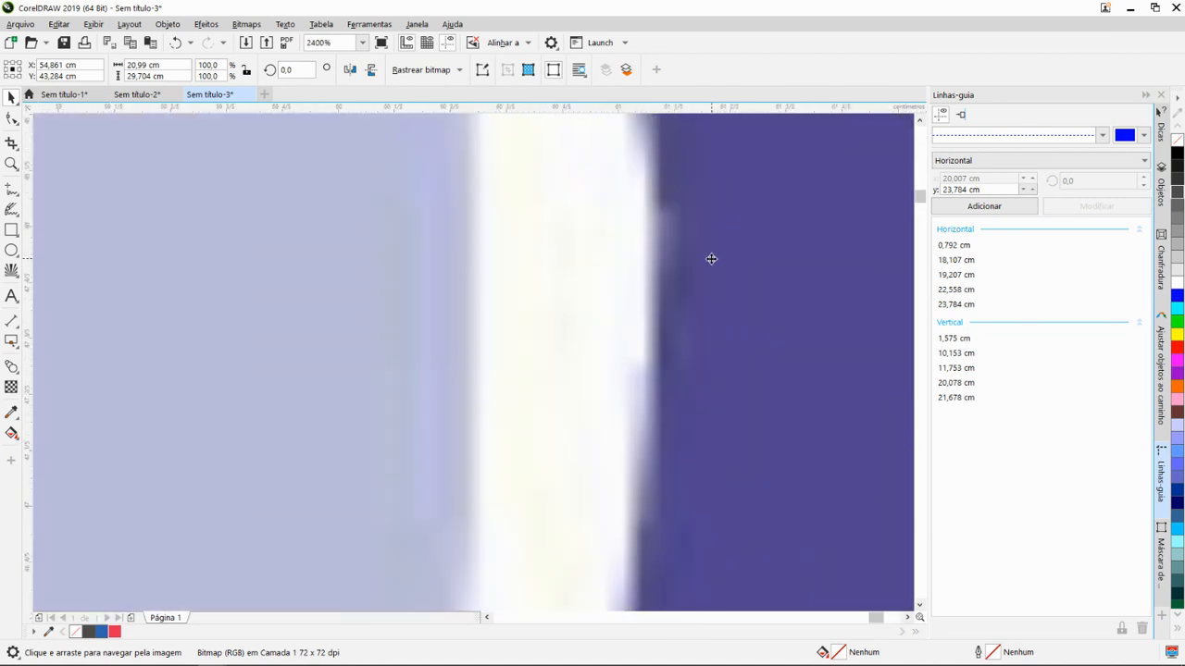
{"action": "scroll", "coordinate": [709, 258], "scroll_direction": "down", "scroll_amount": 4}
{"action": "left_click_drag", "start_coordinate": [659, 309], "coordinate": [722, 267]}
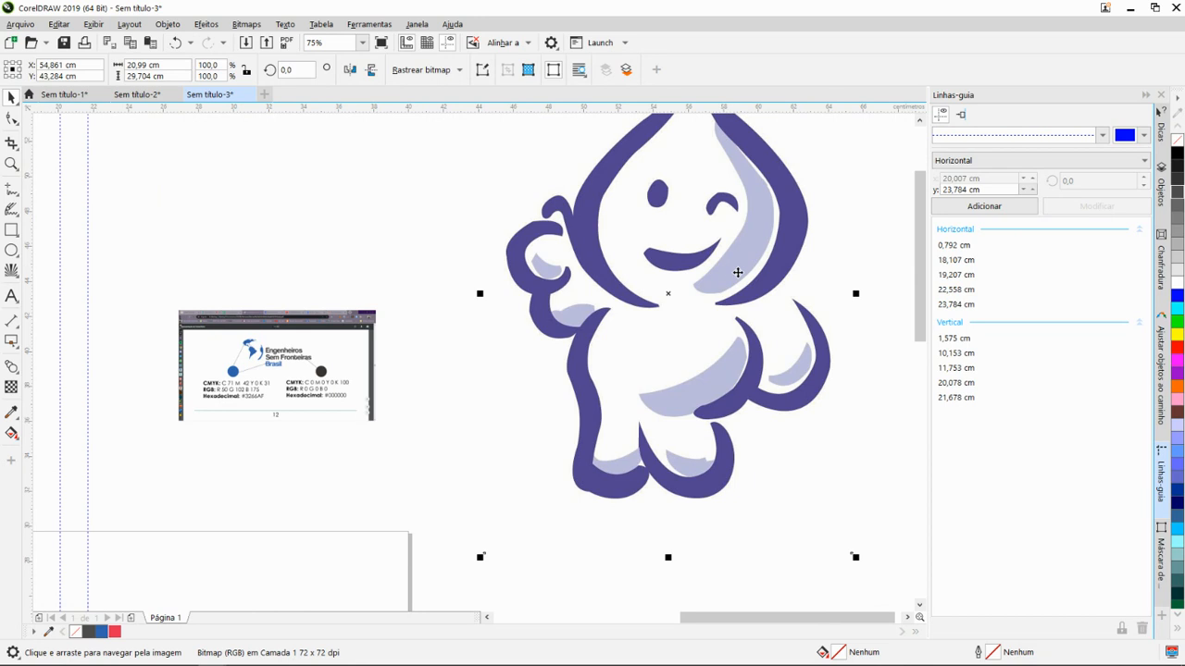
{"action": "scroll", "coordinate": [677, 312], "scroll_direction": "down", "scroll_amount": 2}
{"action": "scroll", "coordinate": [711, 283], "scroll_direction": "up", "scroll_amount": 2}
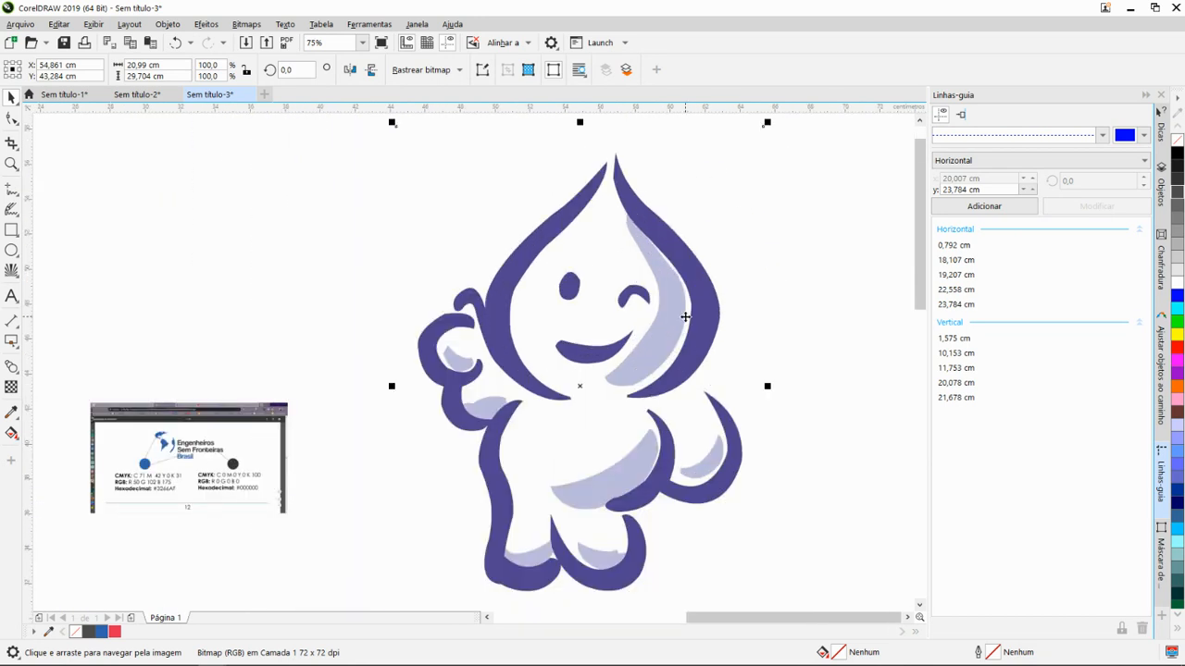
{"action": "scroll", "coordinate": [685, 317], "scroll_direction": "down", "scroll_amount": 2}
{"action": "scroll", "coordinate": [637, 300], "scroll_direction": "up", "scroll_amount": 2}
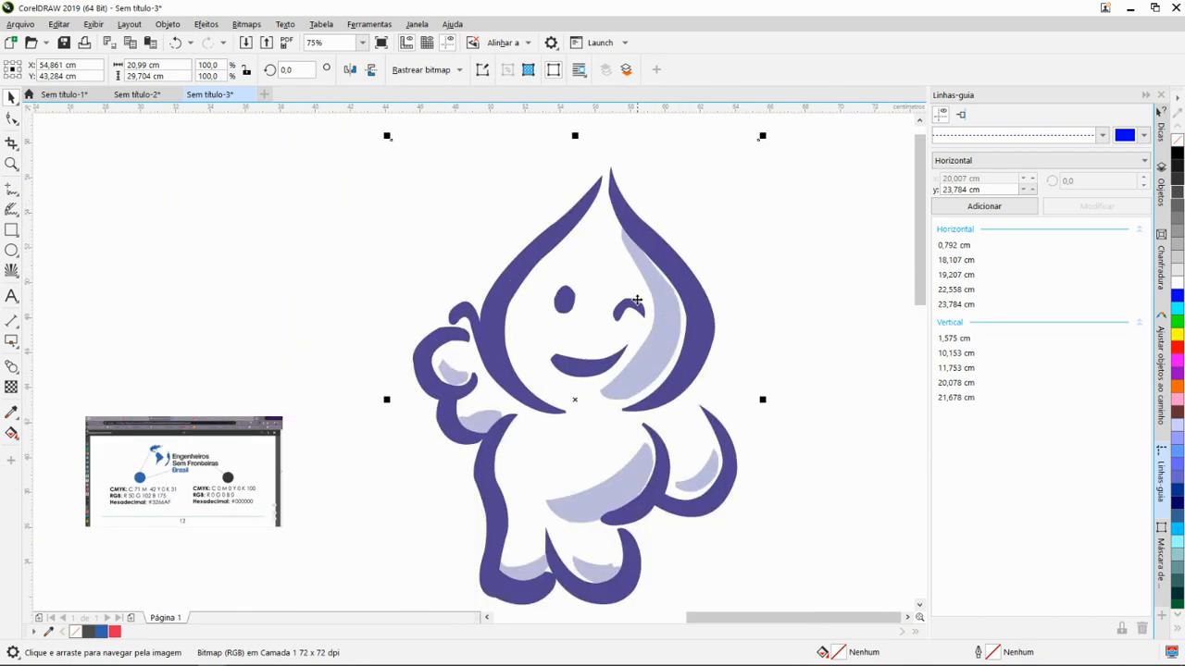
- Convert the selected Zé Gotinha bitmap to vector curves with Rastreio rápido
{"action": "left_click", "coordinate": [459, 71]}
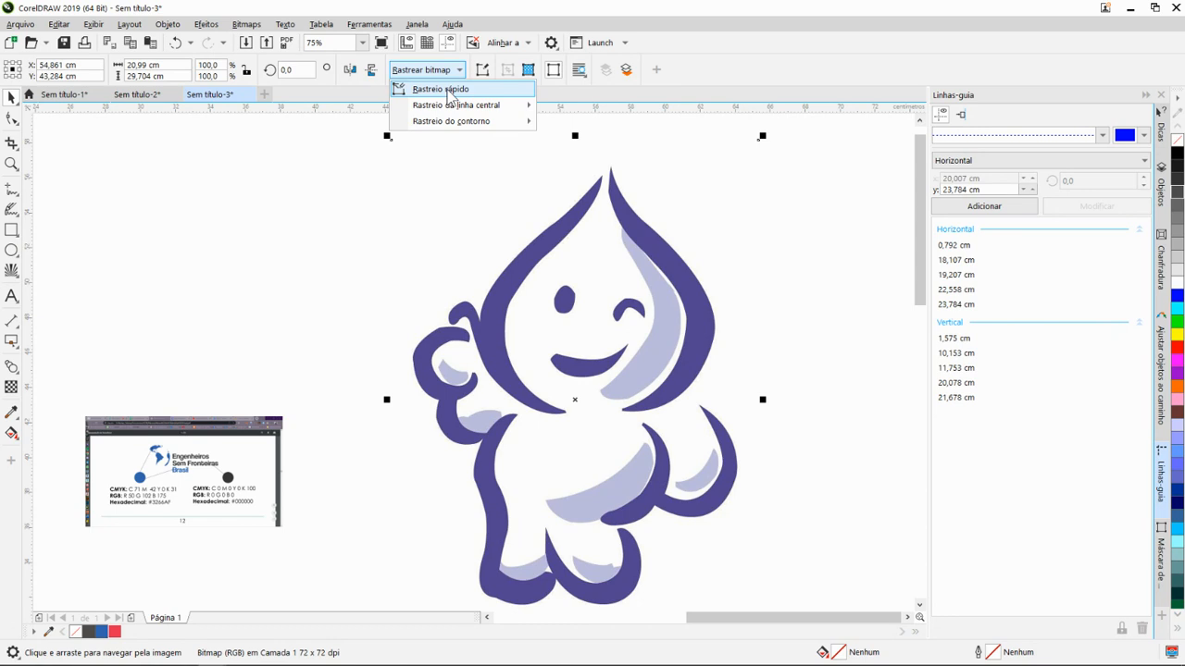
{"action": "left_click", "coordinate": [448, 91]}
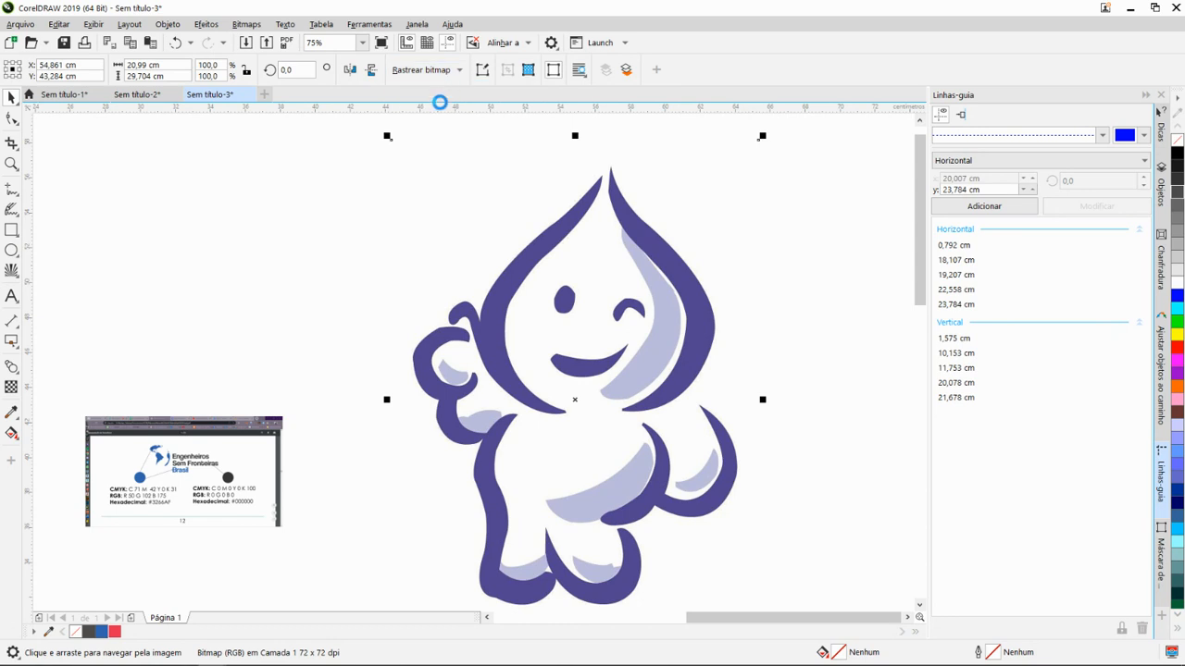
{"action": "scroll", "coordinate": [490, 221], "scroll_direction": "down", "scroll_amount": 1}
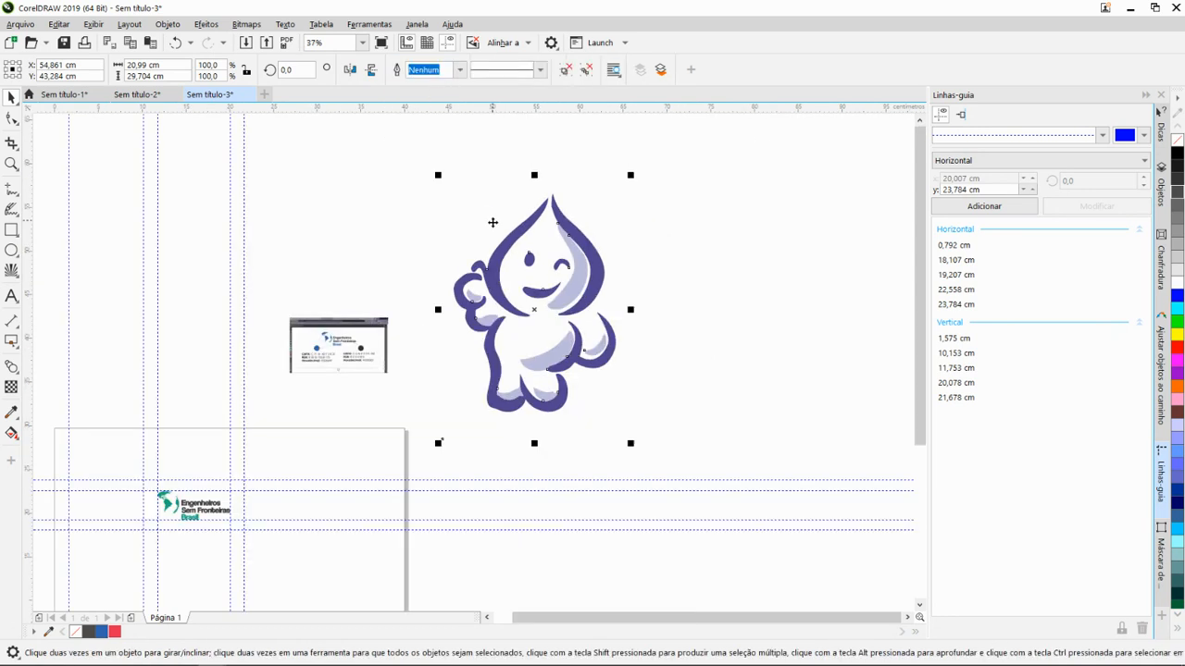
- Examine the traced Zé Gotinha's face, belly and feet up close to check the curve edges
{"action": "scroll", "coordinate": [619, 265], "scroll_direction": "up", "scroll_amount": 4}
{"action": "scroll", "coordinate": [571, 277], "scroll_direction": "down", "scroll_amount": 4}
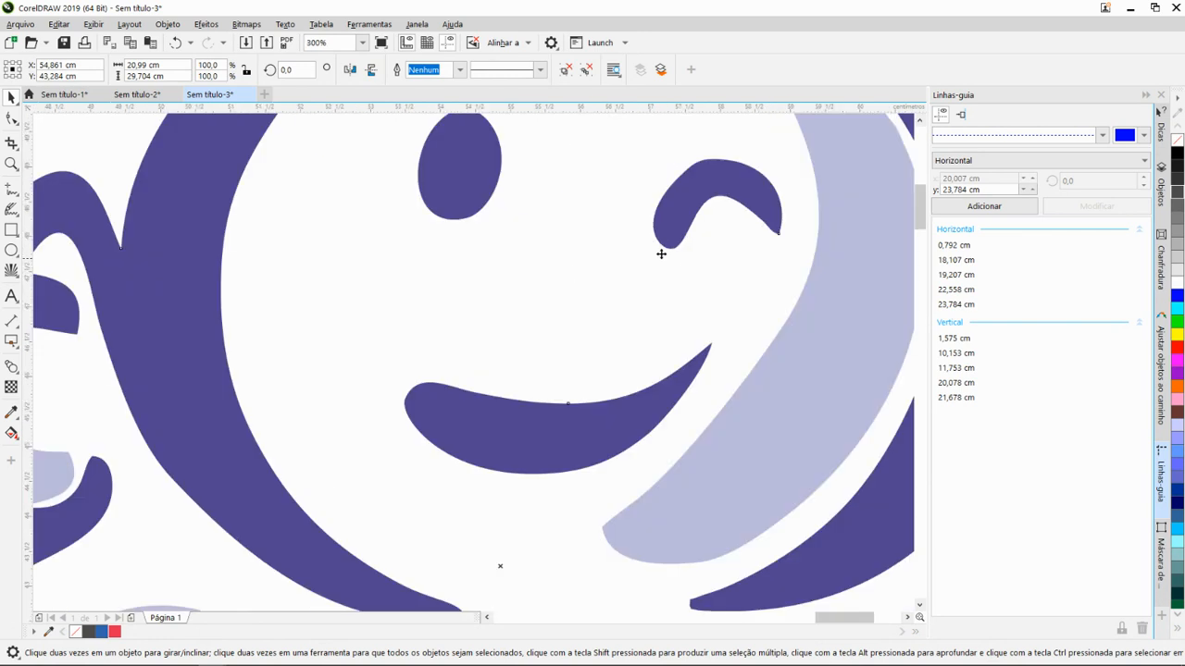
{"action": "scroll", "coordinate": [593, 436], "scroll_direction": "up", "scroll_amount": 4}
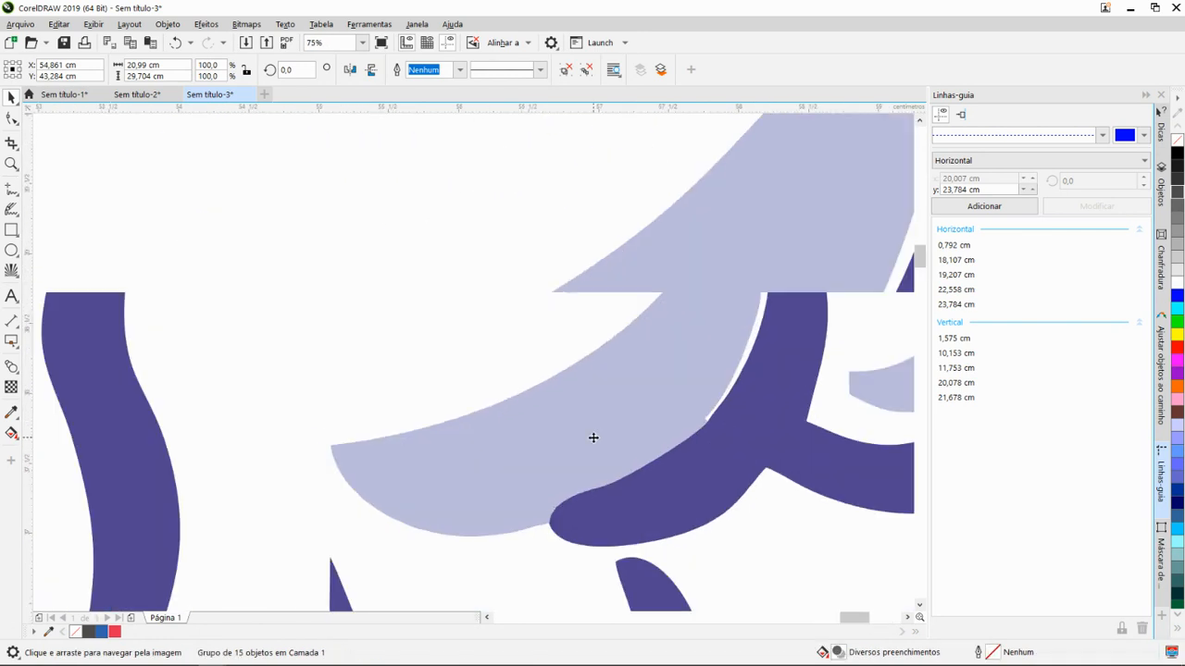
{"action": "scroll", "coordinate": [616, 416], "scroll_direction": "down", "scroll_amount": 1}
{"action": "scroll", "coordinate": [624, 457], "scroll_direction": "up", "scroll_amount": 2}
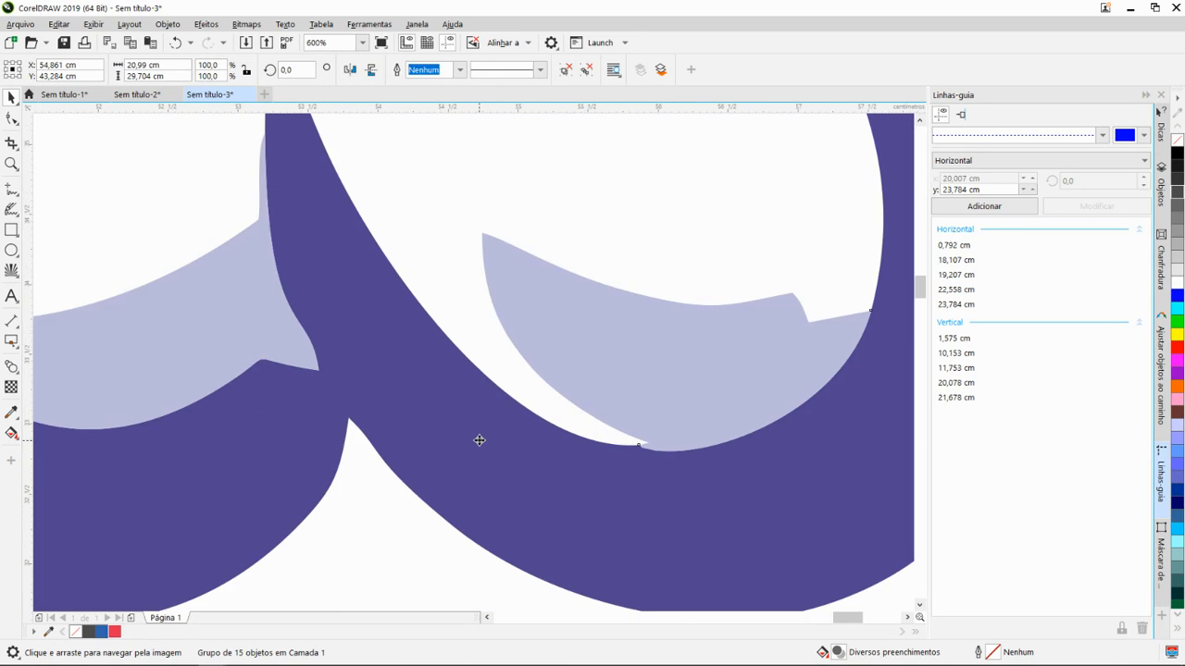
{"action": "scroll", "coordinate": [555, 380], "scroll_direction": "down", "scroll_amount": 4}
{"action": "left_click_drag", "start_coordinate": [612, 313], "coordinate": [564, 426]}
{"action": "scroll", "coordinate": [593, 296], "scroll_direction": "up", "scroll_amount": 1}
{"action": "scroll", "coordinate": [583, 324], "scroll_direction": "down", "scroll_amount": 2}
{"action": "scroll", "coordinate": [586, 310], "scroll_direction": "down", "scroll_amount": 4}
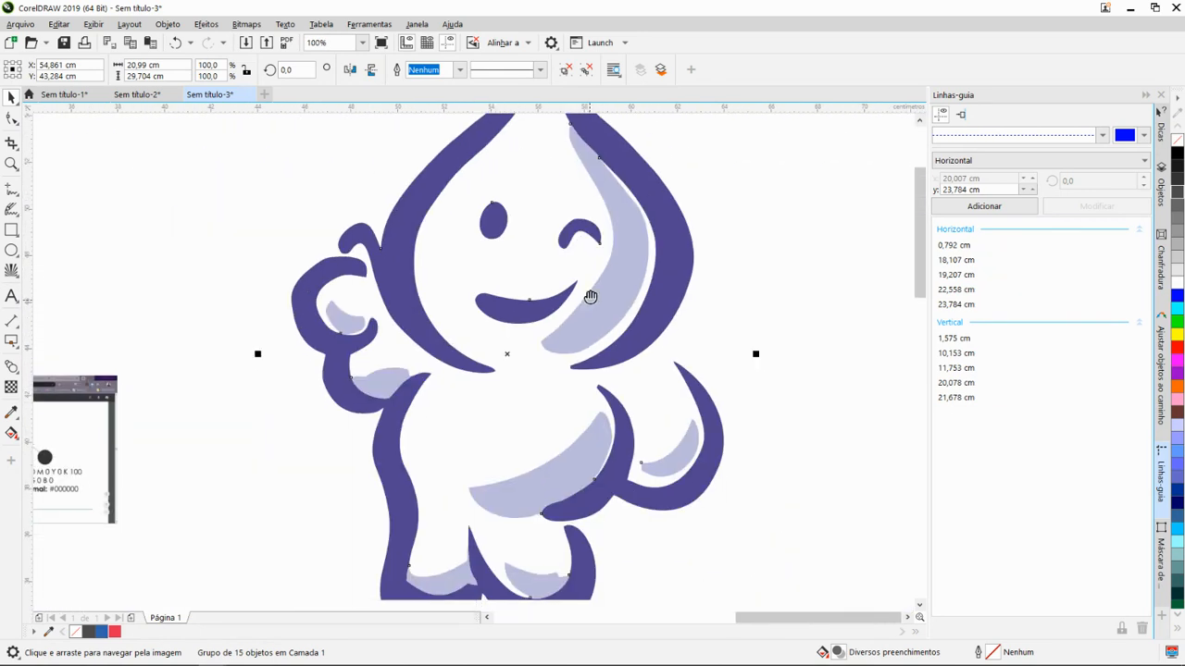
- Move the traced Zé Gotinha group off the original bitmap and place it to the right of it
{"action": "left_click_drag", "start_coordinate": [538, 307], "coordinate": [720, 295]}
{"action": "right_click", "coordinate": [720, 295]}
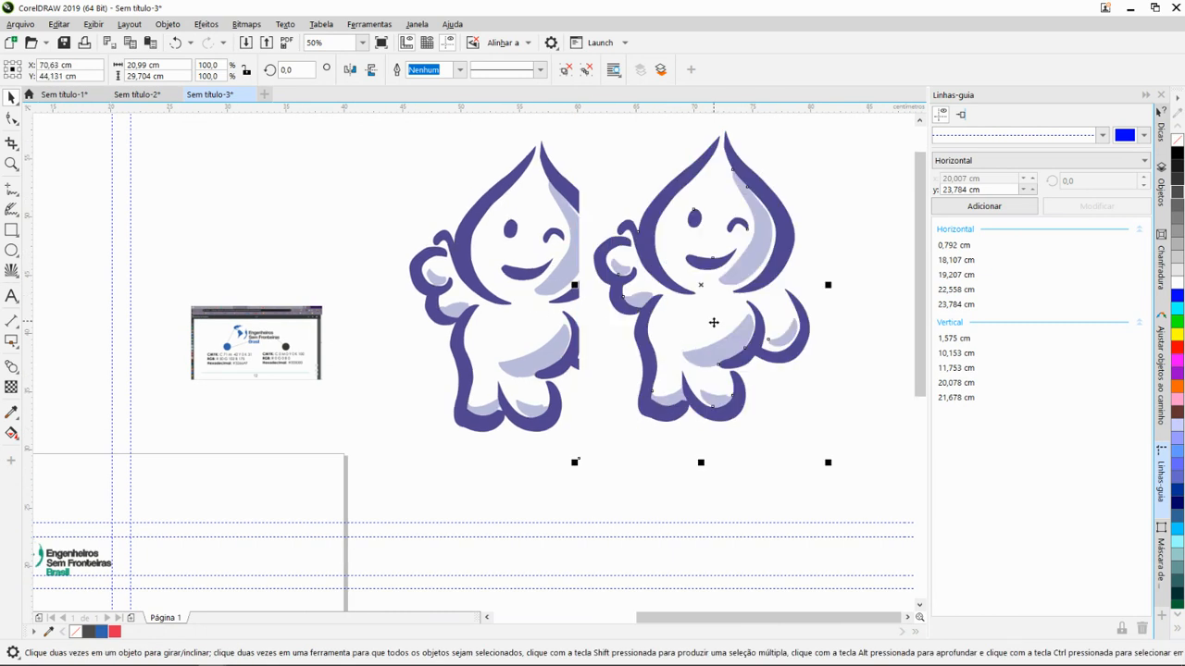
{"action": "left_click_drag", "start_coordinate": [666, 324], "coordinate": [736, 342]}
{"action": "left_click_drag", "start_coordinate": [783, 290], "coordinate": [769, 264]}
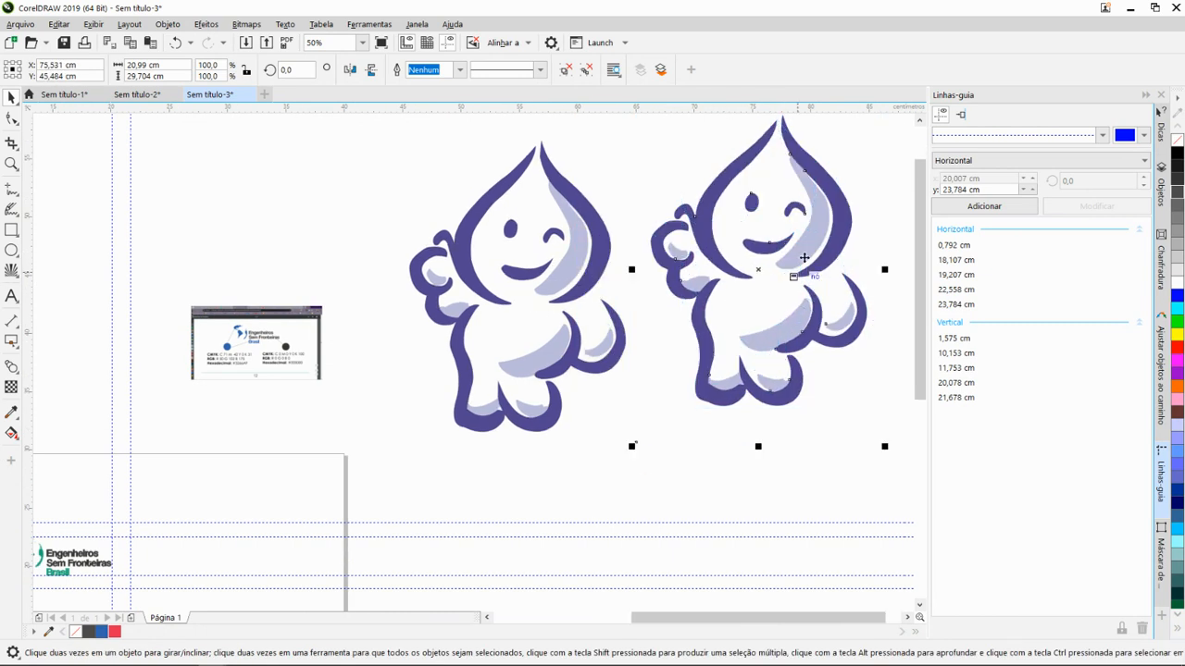
- Compare the traced drawing with the original bitmap and ungroup the traced drawing into individual objects
{"action": "left_click", "coordinate": [493, 246]}
{"action": "left_click_drag", "start_coordinate": [493, 240], "coordinate": [535, 229]}
{"action": "left_click", "coordinate": [741, 232]}
{"action": "left_click_drag", "start_coordinate": [757, 242], "coordinate": [526, 238]}
{"action": "scroll", "coordinate": [462, 272], "scroll_direction": "up", "scroll_amount": 2}
{"action": "scroll", "coordinate": [459, 277], "scroll_direction": "down", "scroll_amount": 1}
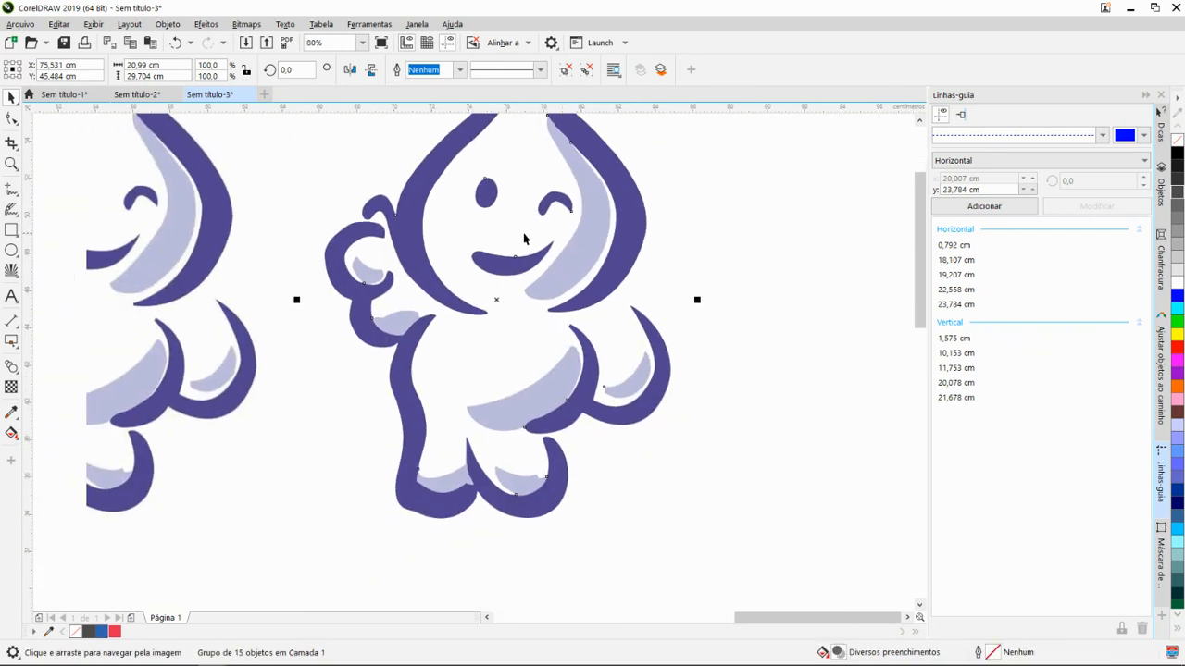
{"action": "left_click", "coordinate": [564, 71]}
{"action": "left_click", "coordinate": [827, 236]}
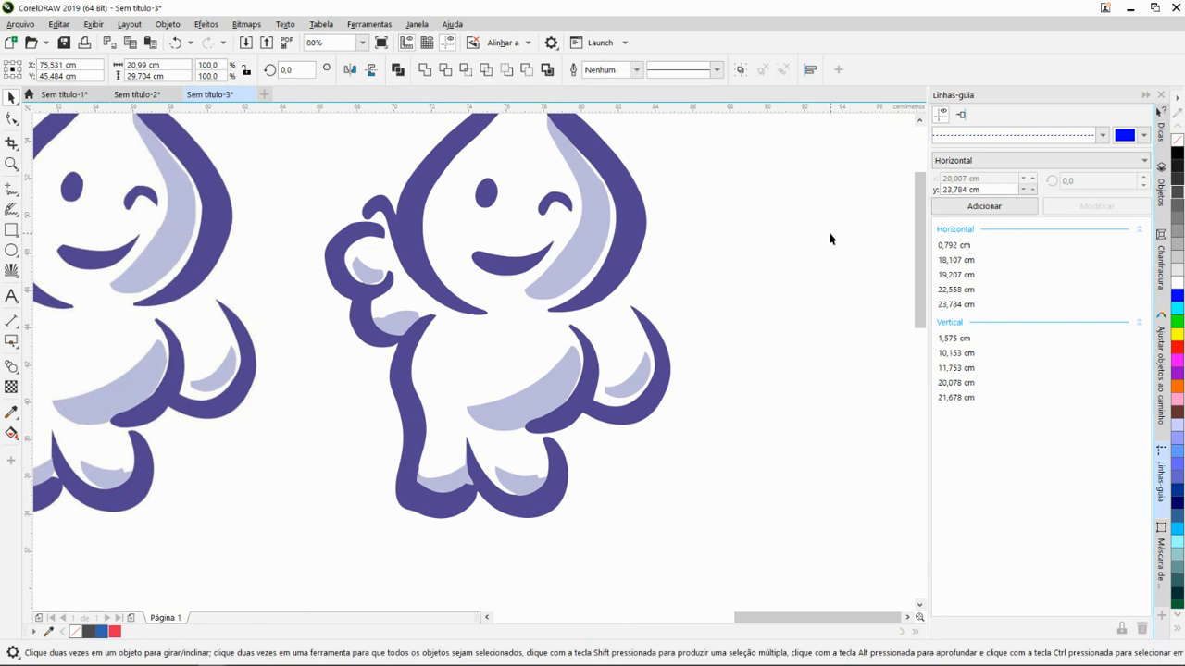
- Separate the white background shape from the ungrouped Zé Gotinha drawing and delete it
{"action": "scroll", "coordinate": [756, 246], "scroll_direction": "down", "scroll_amount": 3}
{"action": "left_click", "coordinate": [751, 260]}
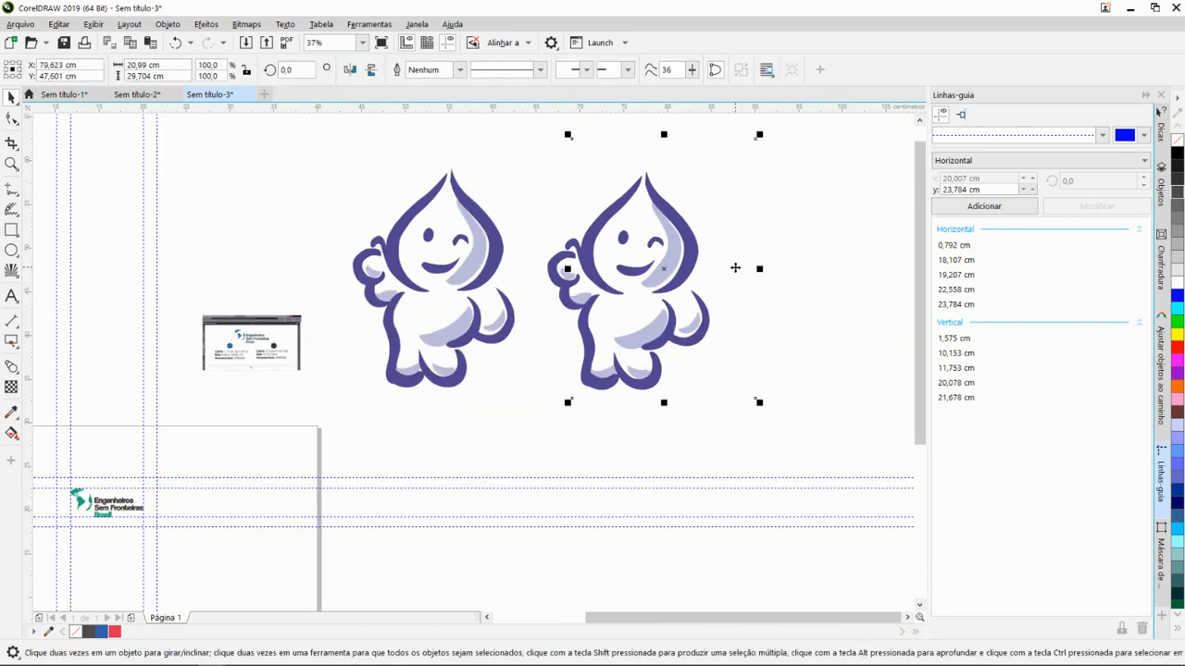
{"action": "left_click", "coordinate": [750, 266]}
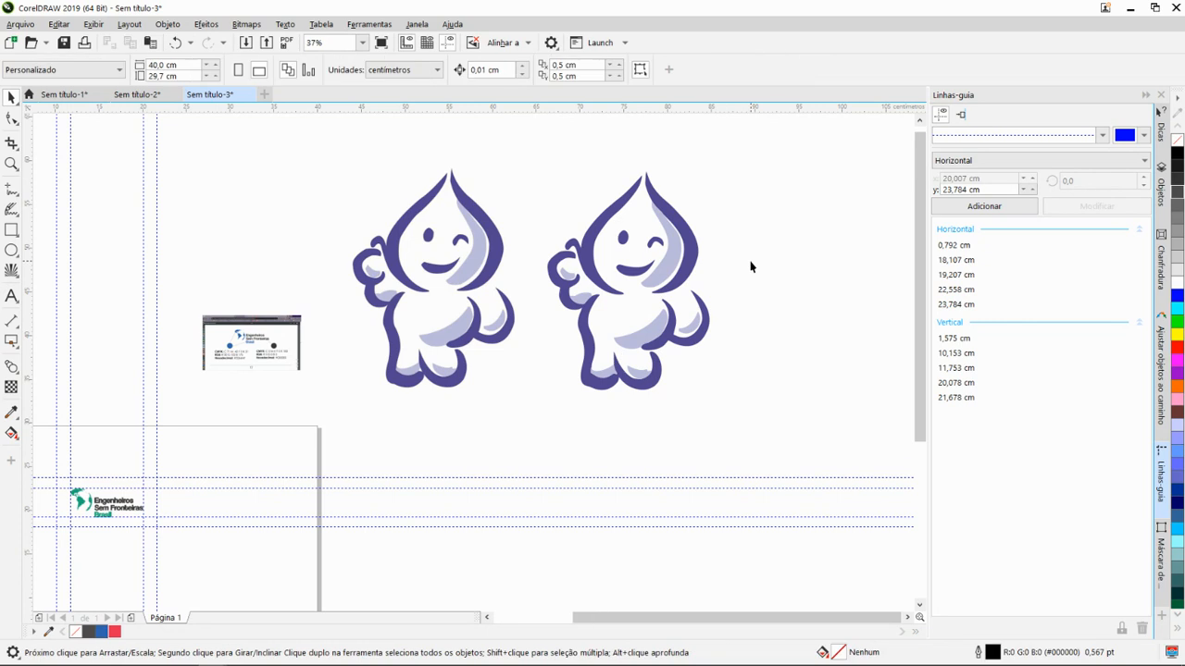
- Select all the pieces of the traced Zé Gotinha and move them onto the page, to the right of the Engenheiros Sem Fronteiras logo
{"action": "left_click_drag", "start_coordinate": [767, 436], "coordinate": [765, 437]}
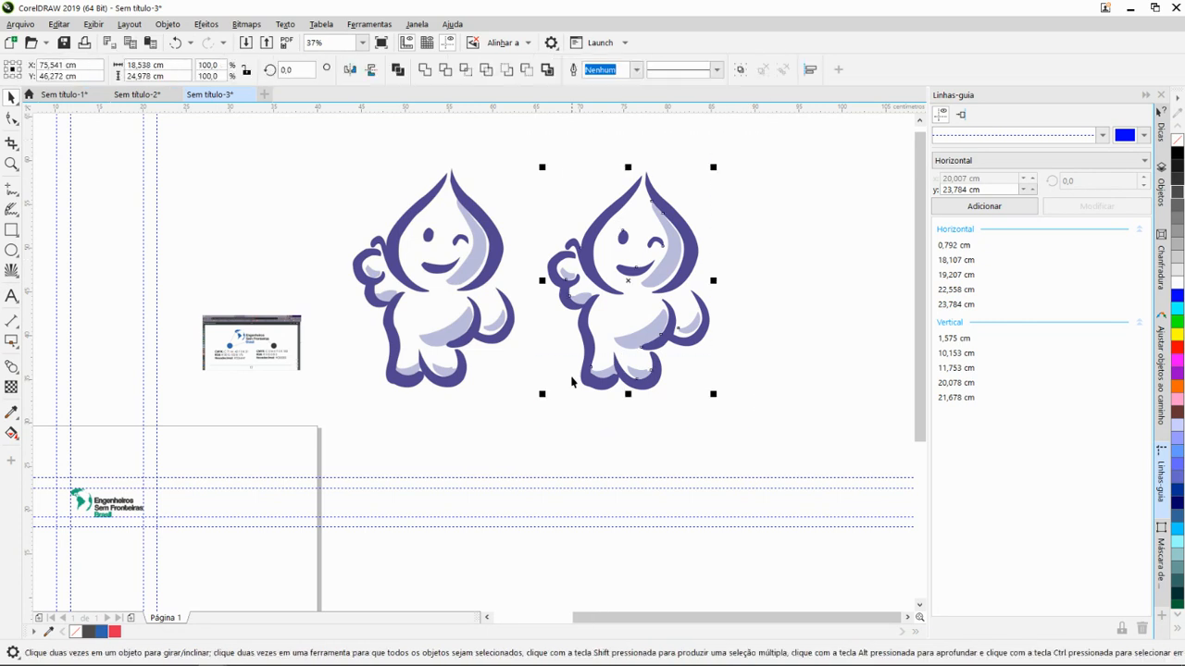
{"action": "left_click_drag", "start_coordinate": [648, 274], "coordinate": [320, 488]}
{"action": "left_click_drag", "start_coordinate": [389, 447], "coordinate": [688, 228]}
{"action": "scroll", "coordinate": [572, 278], "scroll_direction": "up", "scroll_amount": 1}
{"action": "mouse_move", "coordinate": [584, 285]}
{"action": "left_mouse_down"}
{"action": "mouse_move", "coordinate": [516, 317]}
{"action": "mouse_move", "coordinate": [598, 283]}
{"action": "left_mouse_up"}
{"action": "scroll", "coordinate": [517, 318], "scroll_direction": "up", "scroll_amount": 9}
{"action": "scroll", "coordinate": [548, 350], "scroll_direction": "down", "scroll_amount": 6}
{"action": "key", "text": "c"}
{"action": "key", "text": "space"}
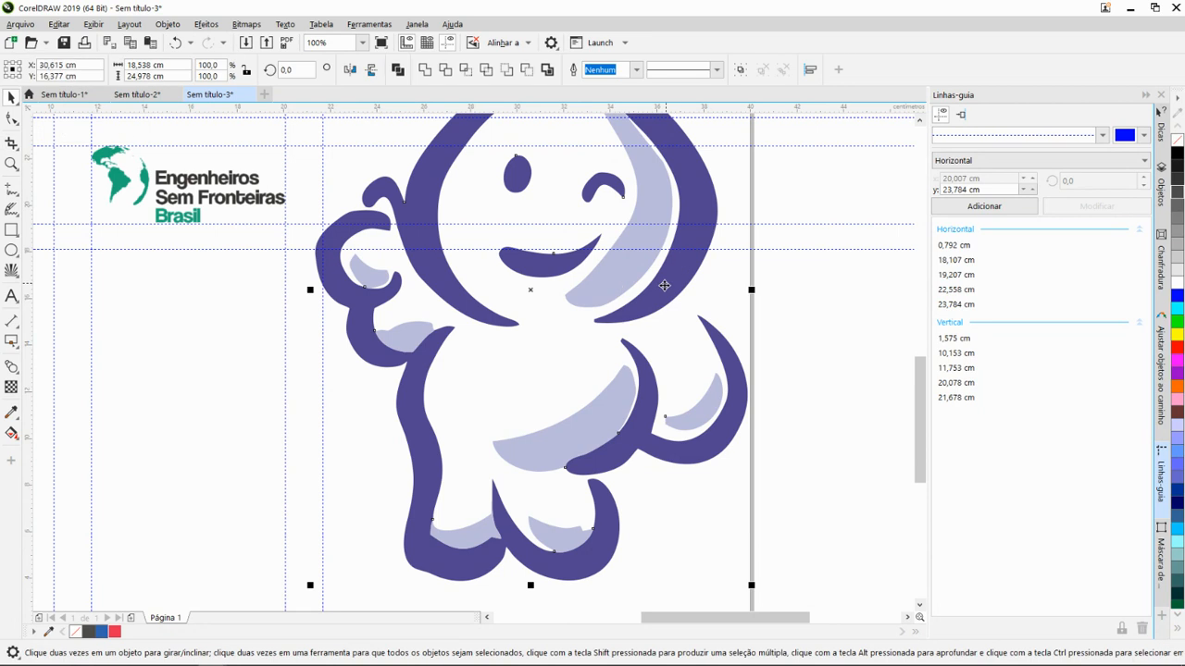
{"action": "key", "text": "space"}
{"action": "key", "text": "space"}
- Fill the light shadow shape on the traced Zé Gotinha's head with green (Verde, #00FF00)
{"action": "left_click", "coordinate": [614, 273]}
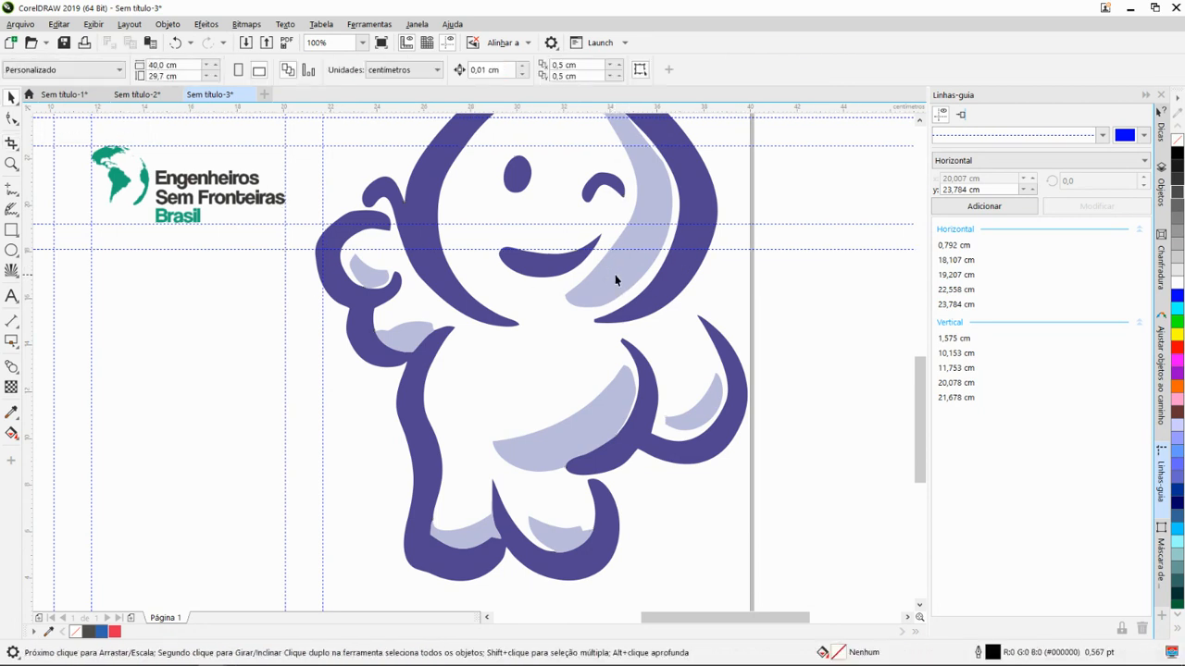
{"action": "scroll", "coordinate": [666, 248], "scroll_direction": "down", "scroll_amount": 3}
{"action": "left_click_drag", "start_coordinate": [666, 248], "coordinate": [619, 321]}
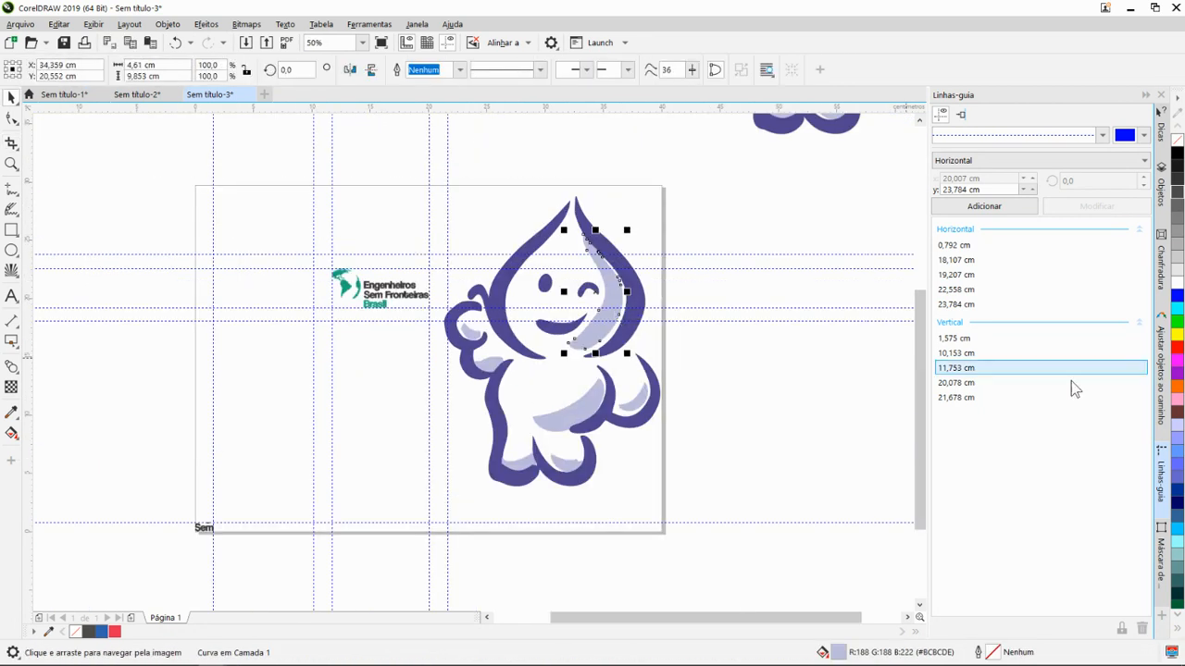
{"action": "left_click", "coordinate": [1178, 326]}
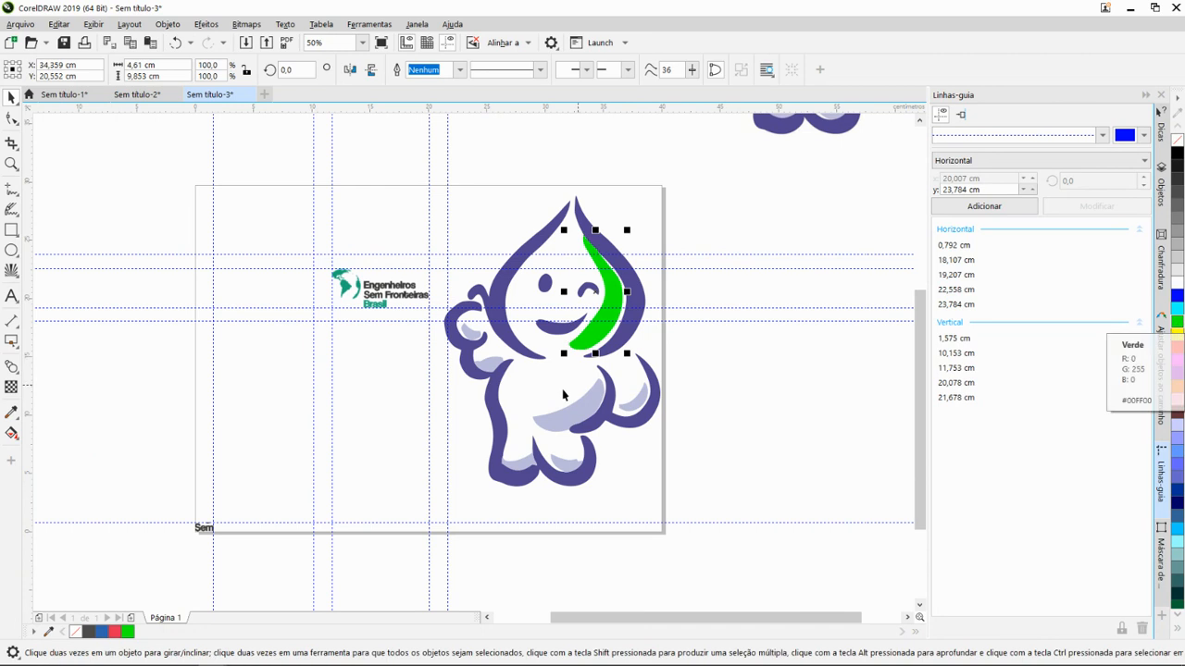
- Try yellow (Amarelo, #FFFF00) as the fill of the waving arm and body outline, and undo that fill
{"action": "left_click_drag", "start_coordinate": [561, 389], "coordinate": [639, 348]}
{"action": "left_click", "coordinate": [571, 358]}
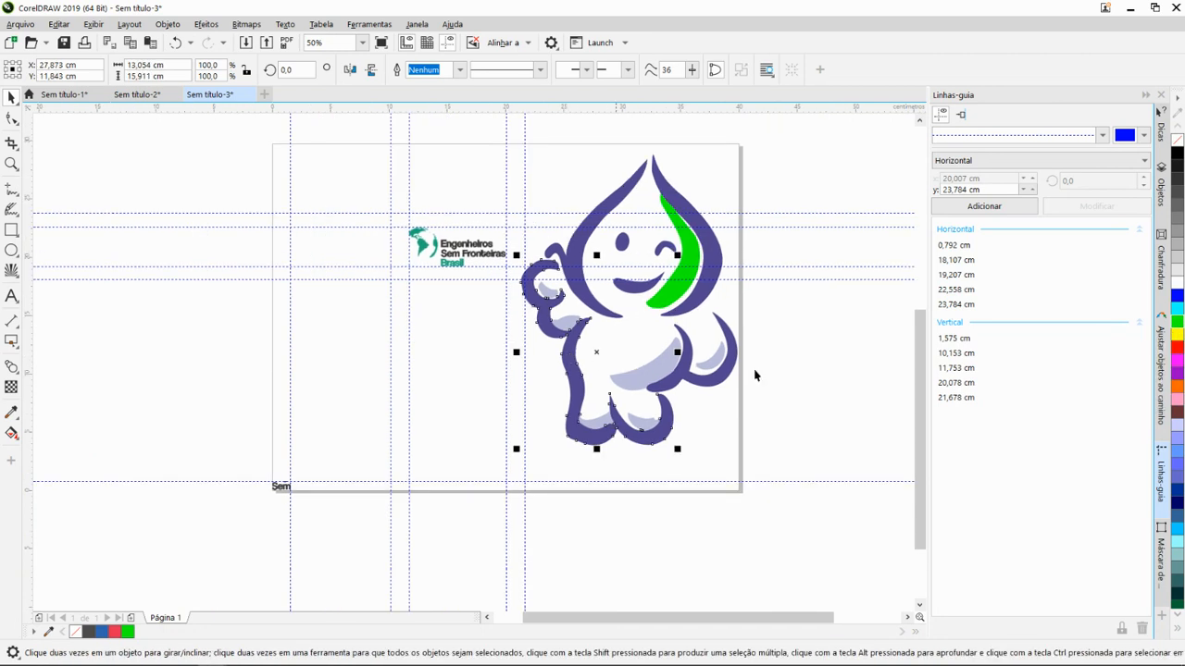
{"action": "left_click", "coordinate": [1178, 337]}
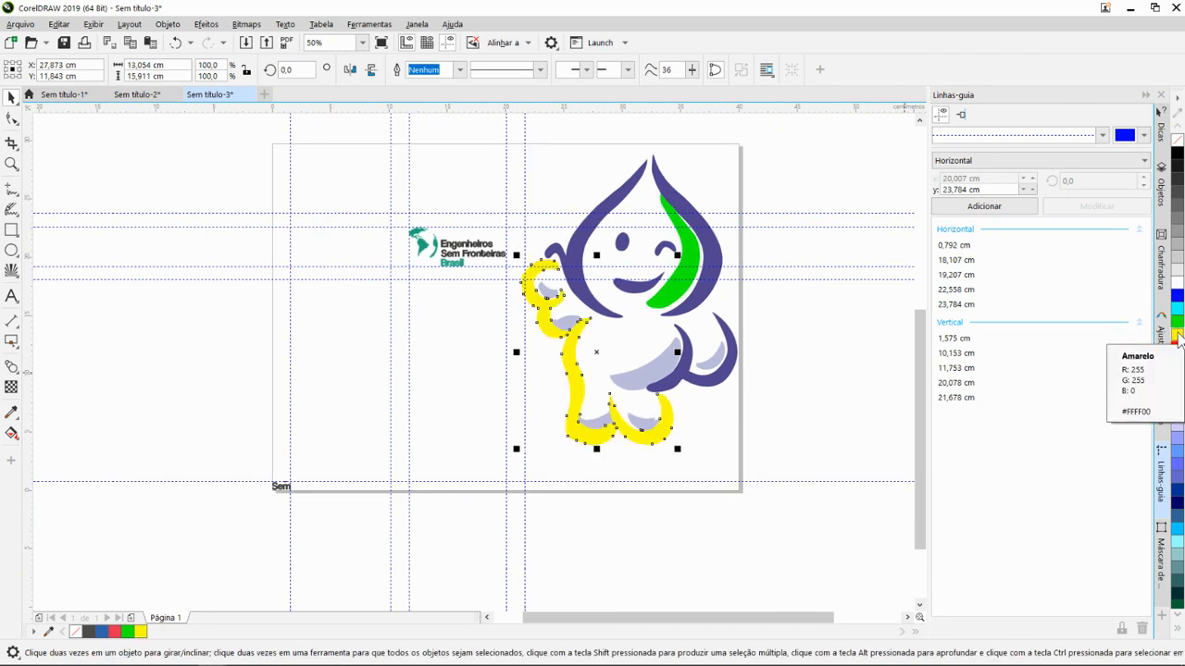
{"action": "key", "text": "ctrl+z"}
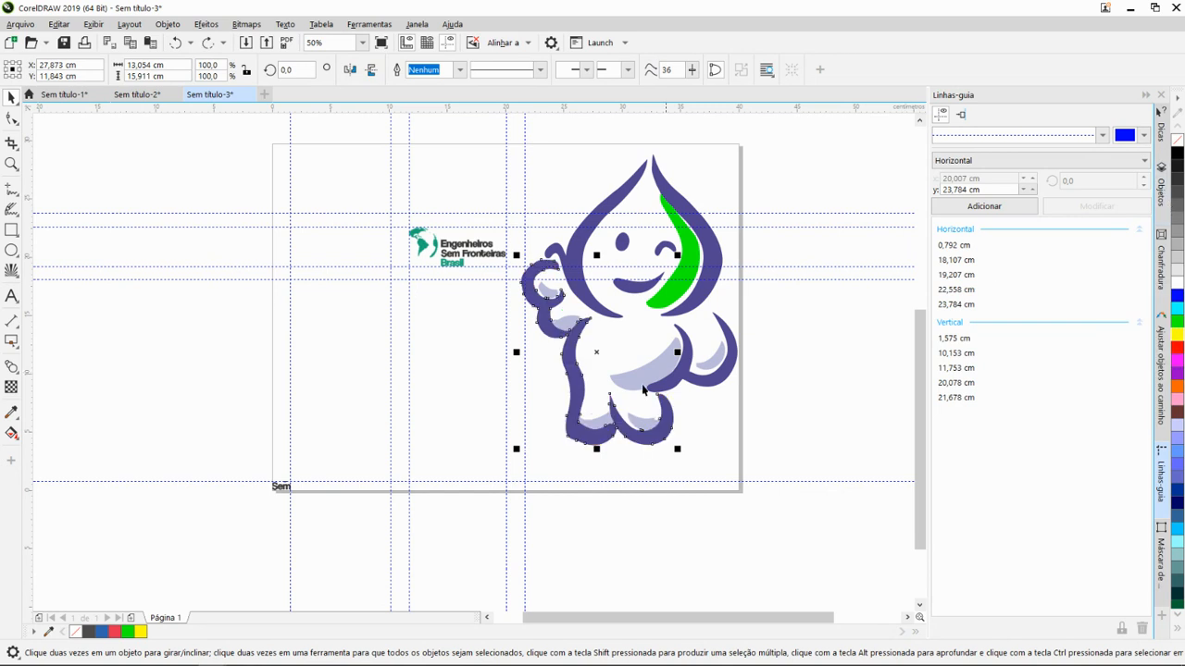
- Compare the partly recoloured vector Zé Gotinha on the page with the original bitmap outside it
{"action": "scroll", "coordinate": [677, 294], "scroll_direction": "up", "scroll_amount": 5}
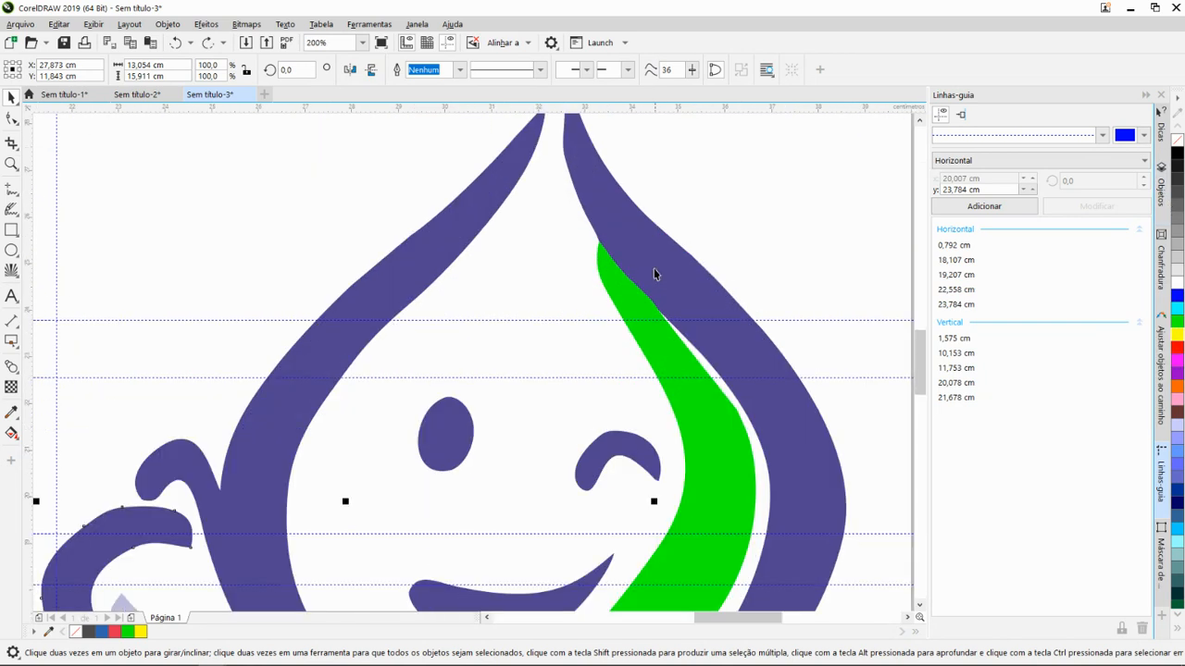
{"action": "scroll", "coordinate": [614, 287], "scroll_direction": "down", "scroll_amount": 5}
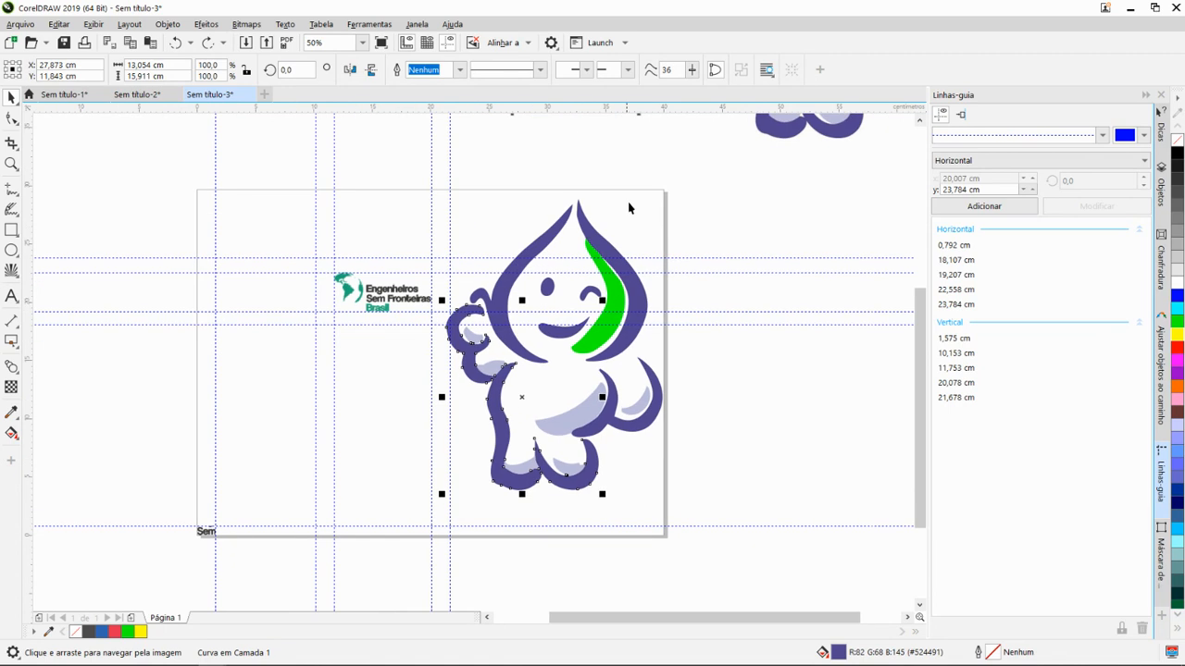
{"action": "scroll", "coordinate": [638, 222], "scroll_direction": "up", "scroll_amount": 1}
{"action": "left_click_drag", "start_coordinate": [644, 284], "coordinate": [569, 416]}
{"action": "left_click_drag", "start_coordinate": [610, 272], "coordinate": [578, 330]}
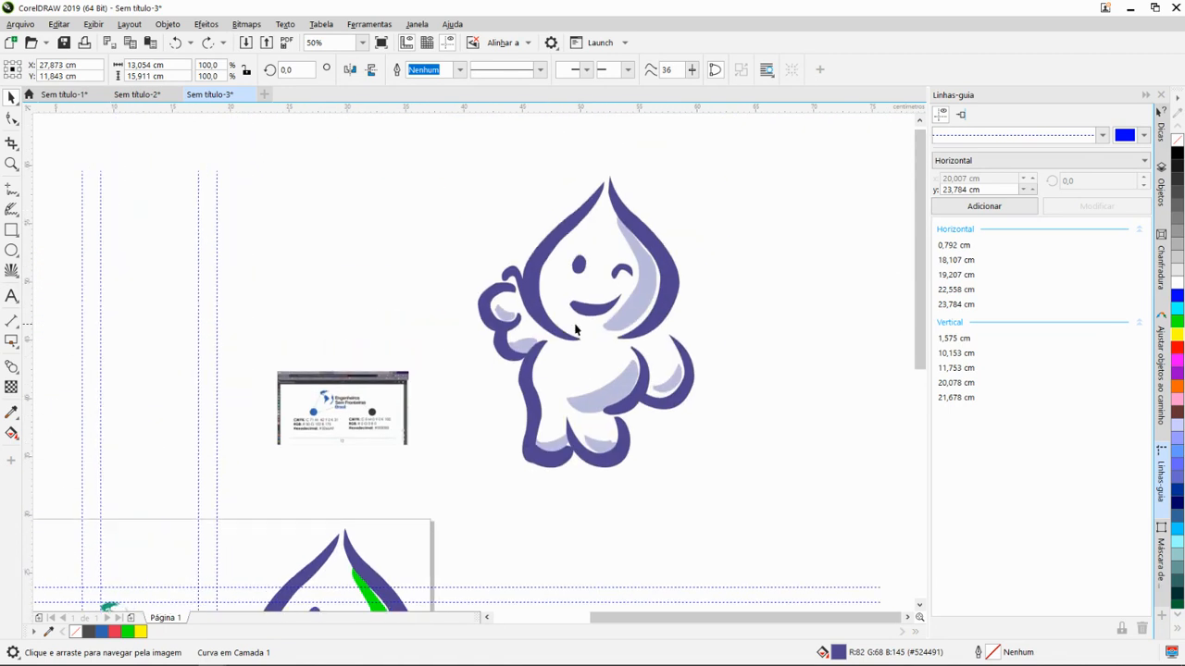
{"action": "scroll", "coordinate": [584, 315], "scroll_direction": "up", "scroll_amount": 1}
{"action": "scroll", "coordinate": [597, 298], "scroll_direction": "up", "scroll_amount": 1}
{"action": "scroll", "coordinate": [592, 315], "scroll_direction": "down", "scroll_amount": 3}
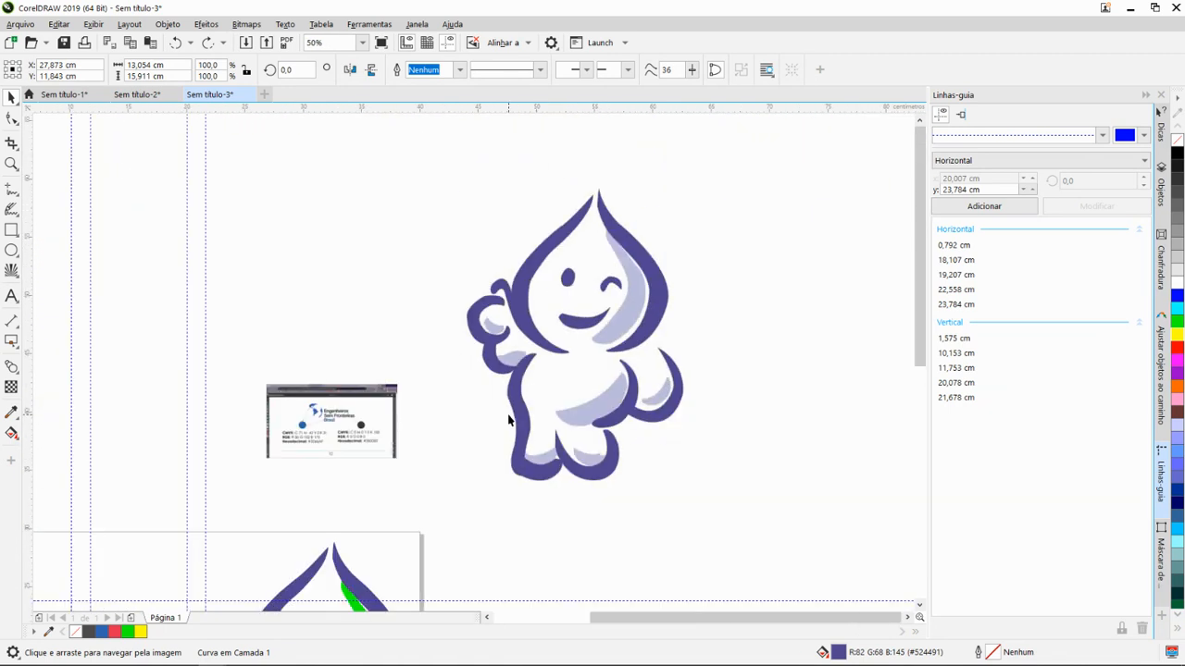
- Select the pieces of the traced Zé Gotinha on the page and examine the edges of their curves up close
{"action": "left_click_drag", "start_coordinate": [510, 415], "coordinate": [679, 244]}
{"action": "left_click_drag", "start_coordinate": [600, 368], "coordinate": [702, 245]}
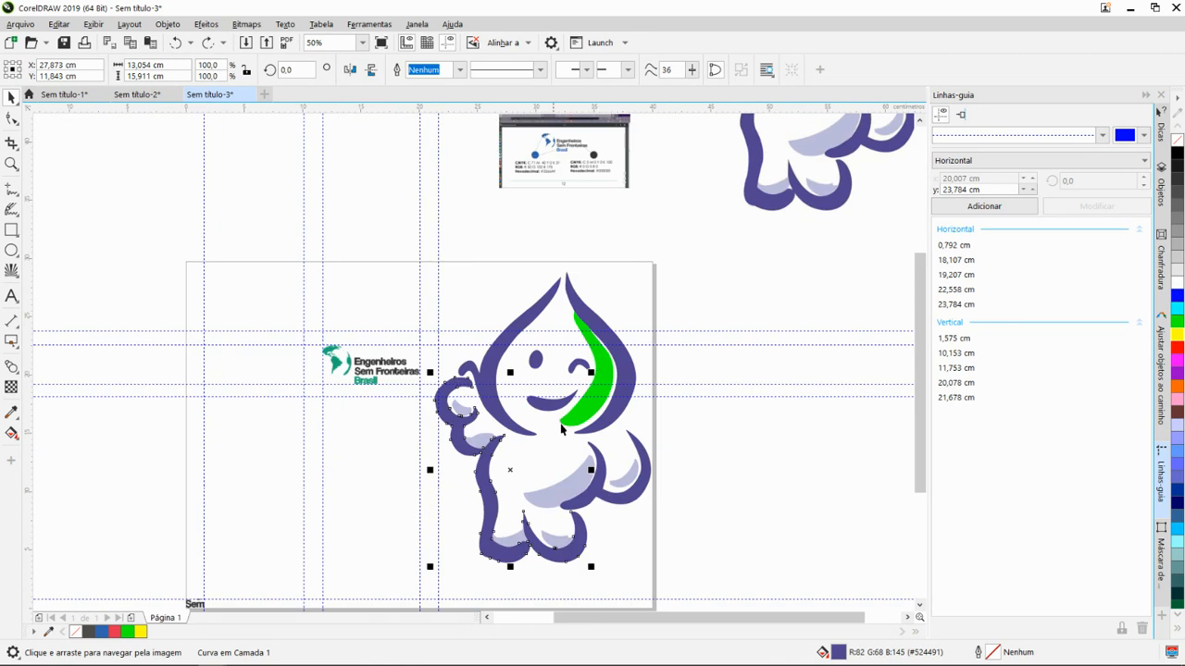
{"action": "left_click_drag", "start_coordinate": [561, 426], "coordinate": [607, 372]}
{"action": "scroll", "coordinate": [629, 384], "scroll_direction": "up", "scroll_amount": 1}
{"action": "scroll", "coordinate": [657, 297], "scroll_direction": "down", "scroll_amount": 2}
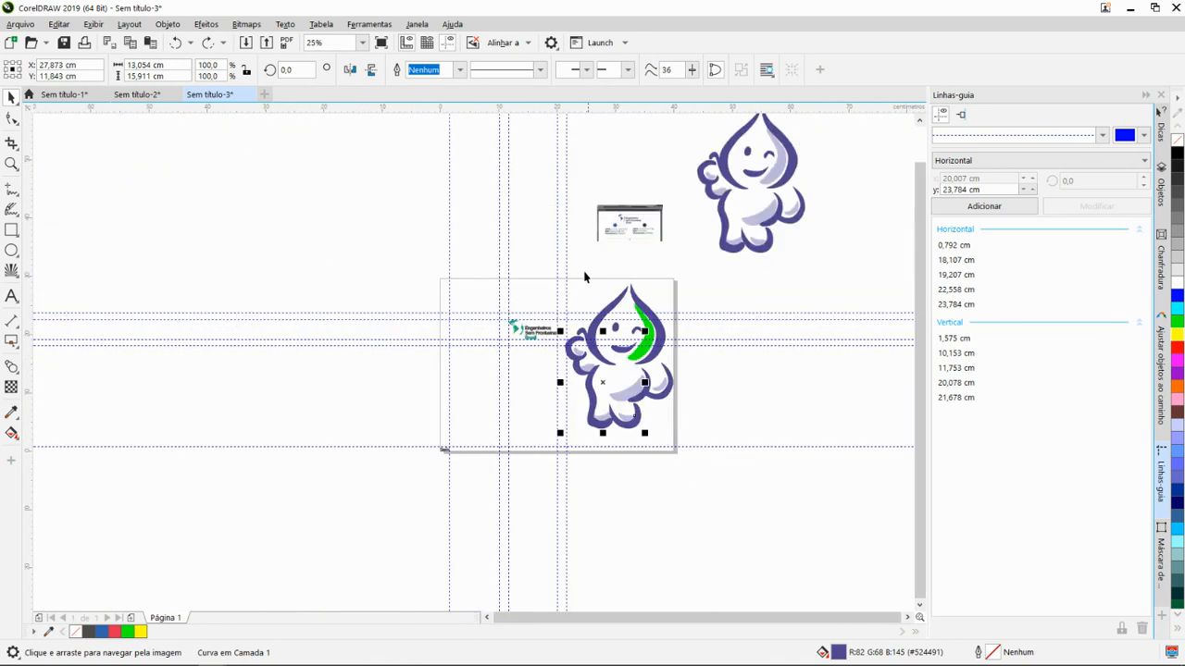
{"action": "left_click_drag", "start_coordinate": [677, 450], "coordinate": [706, 481]}
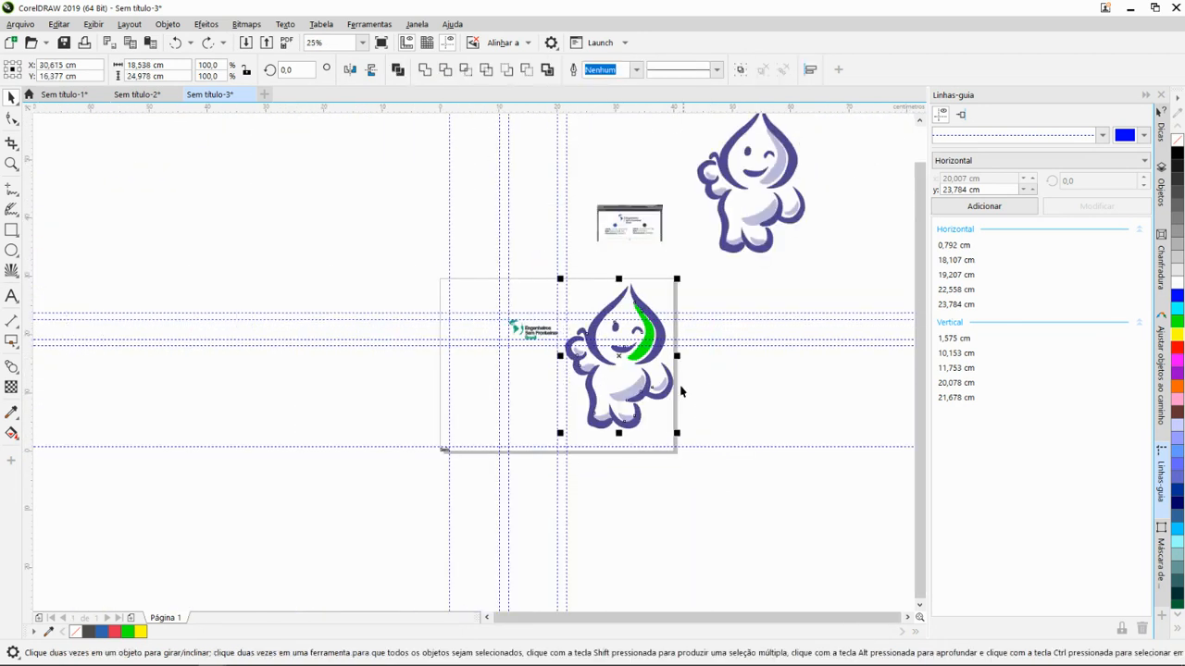
{"action": "scroll", "coordinate": [651, 359], "scroll_direction": "up", "scroll_amount": 2}
{"action": "scroll", "coordinate": [602, 323], "scroll_direction": "up", "scroll_amount": 1}
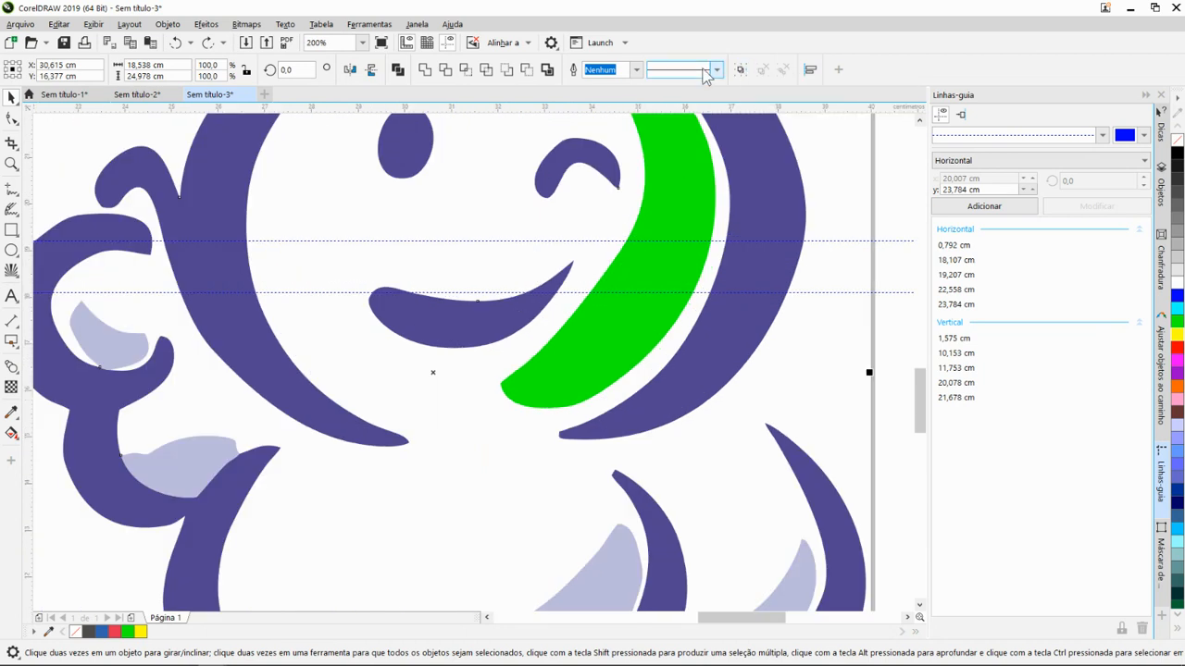
{"action": "scroll", "coordinate": [661, 210], "scroll_direction": "down", "scroll_amount": 2}
- Select the purple outline beside the green shadow on the traced Zé Gotinha's head and set its freehand smoothing to 73
{"action": "left_click", "coordinate": [685, 232]}
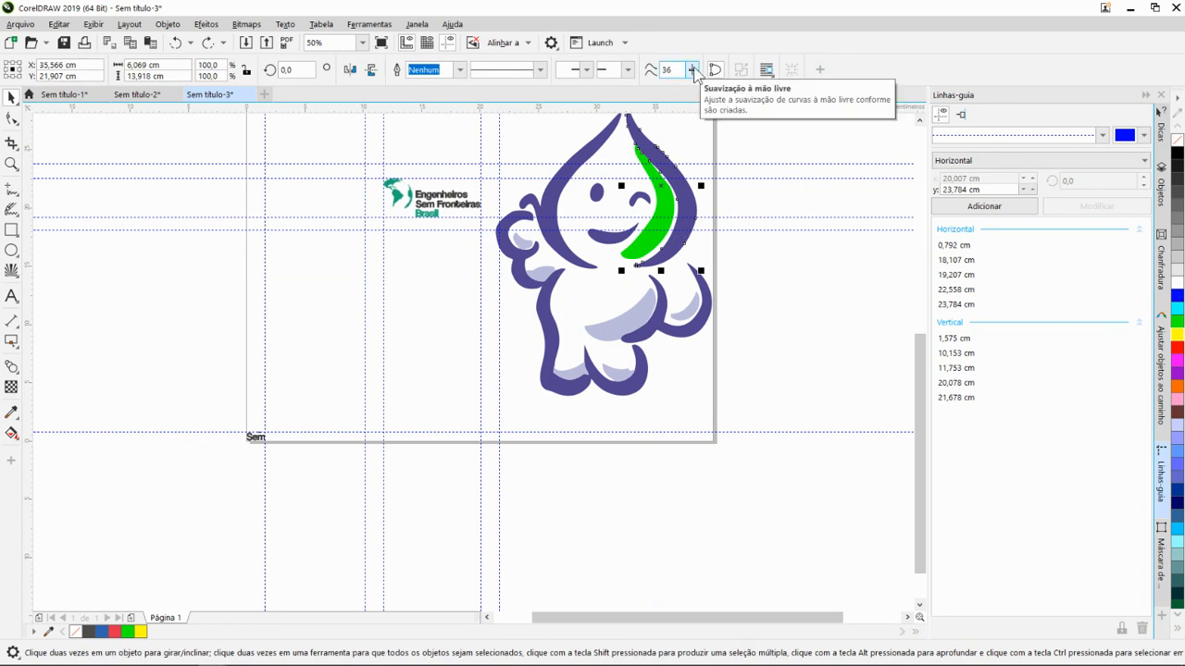
{"action": "scroll", "coordinate": [681, 223], "scroll_direction": "up", "scroll_amount": 2}
{"action": "mouse_move", "coordinate": [679, 242]}
{"action": "left_mouse_down"}
{"action": "mouse_move", "coordinate": [687, 286]}
{"action": "mouse_move", "coordinate": [658, 352]}
{"action": "mouse_move", "coordinate": [626, 308]}
{"action": "left_mouse_up"}
{"action": "scroll", "coordinate": [659, 356], "scroll_direction": "down", "scroll_amount": 1}
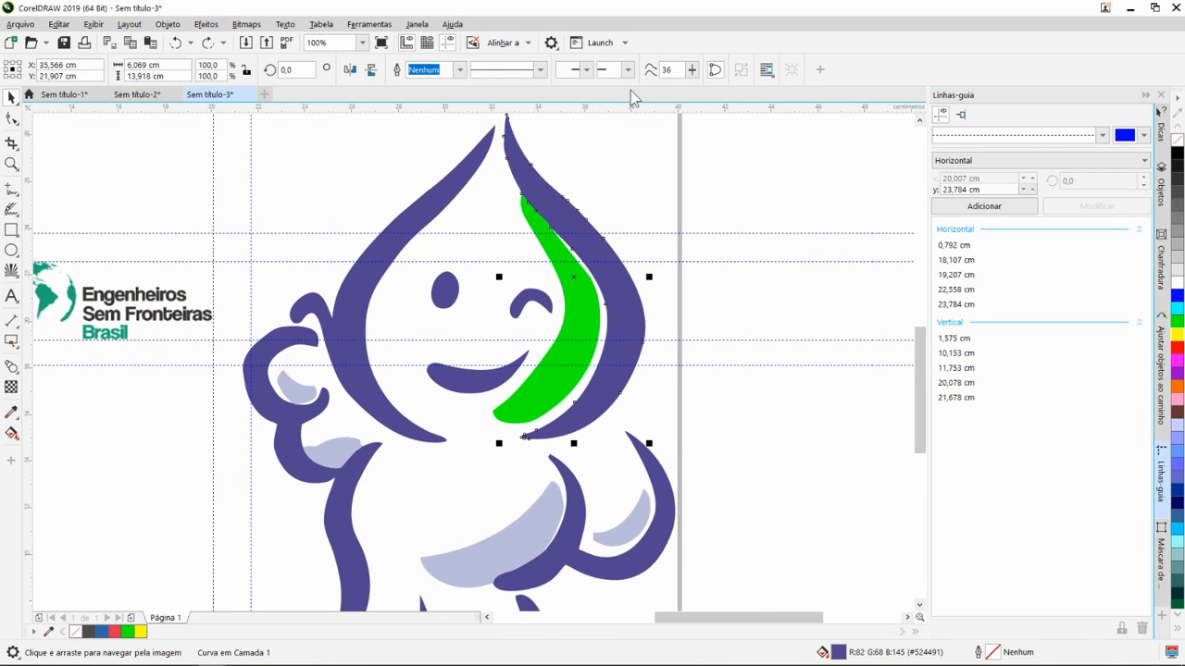
{"action": "left_click", "coordinate": [692, 73]}
{"action": "mouse_move", "coordinate": [695, 85]}
{"action": "left_mouse_down"}
{"action": "mouse_move", "coordinate": [714, 100]}
{"action": "mouse_move", "coordinate": [692, 75]}
{"action": "mouse_move", "coordinate": [713, 89]}
{"action": "mouse_move", "coordinate": [610, 81]}
{"action": "left_mouse_up"}
{"action": "left_click_drag", "start_coordinate": [693, 71], "coordinate": [742, 88]}
- Review the page with the logo and traced Zé Gotinha alongside the source images placed outside it
{"action": "scroll", "coordinate": [653, 271], "scroll_direction": "down", "scroll_amount": 5}
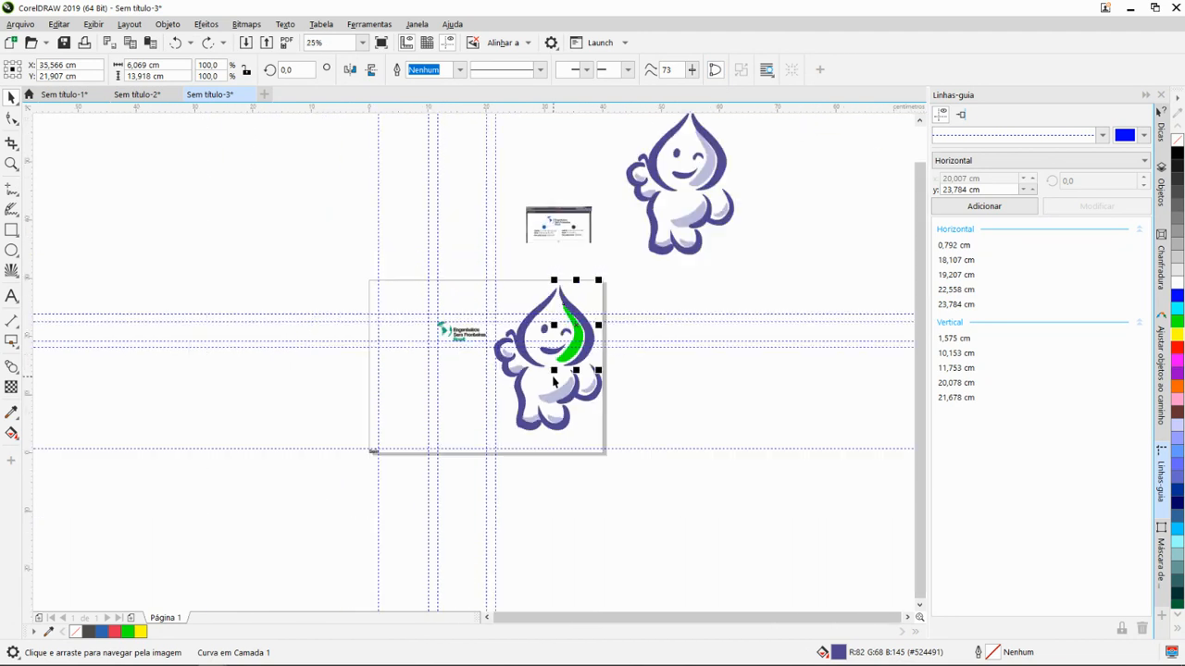
{"action": "scroll", "coordinate": [555, 375], "scroll_direction": "up", "scroll_amount": 3}
{"action": "scroll", "coordinate": [569, 339], "scroll_direction": "down", "scroll_amount": 2}
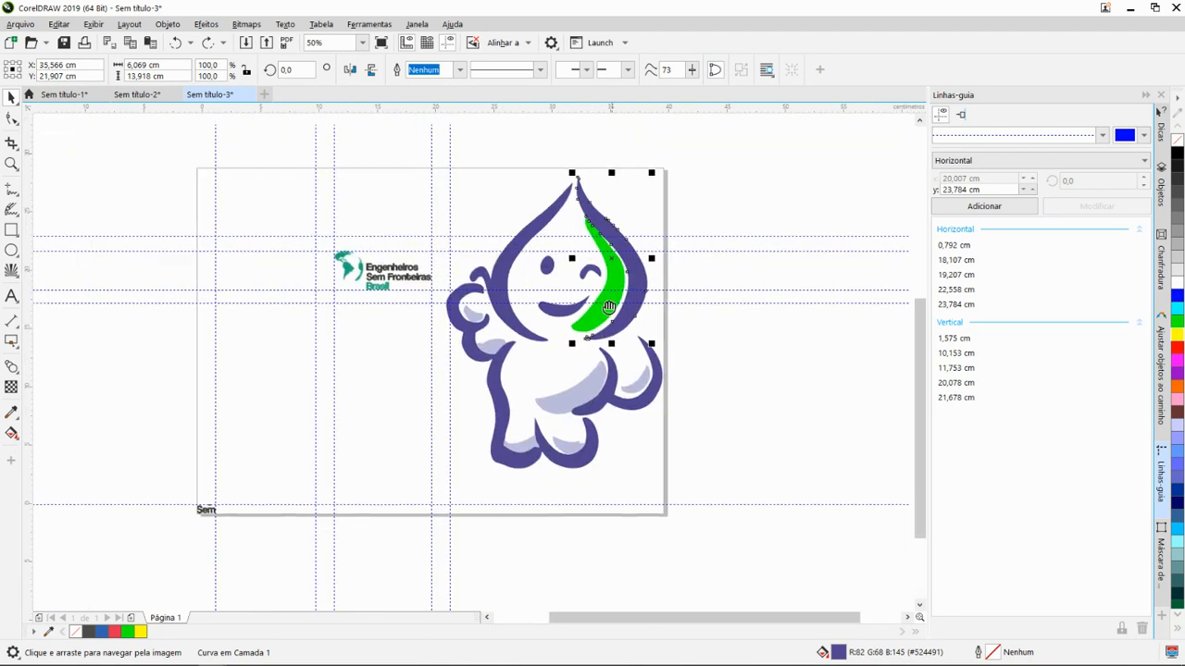
{"action": "left_click_drag", "start_coordinate": [608, 308], "coordinate": [530, 424]}
{"action": "scroll", "coordinate": [534, 376], "scroll_direction": "down", "scroll_amount": 1}
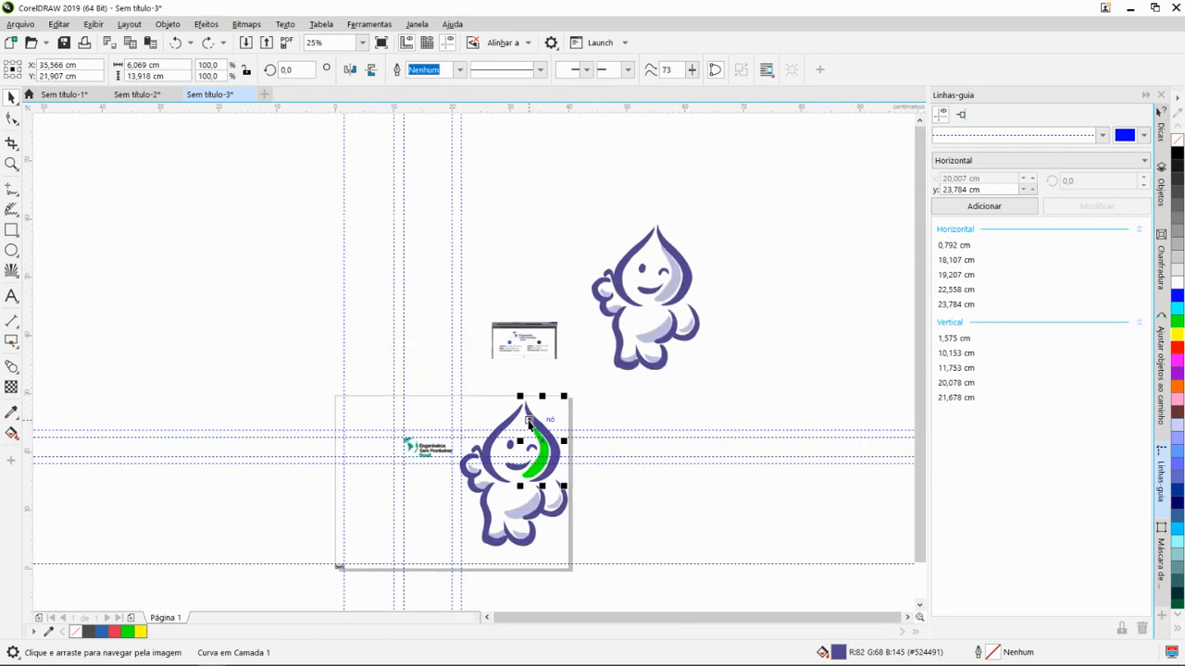
{"action": "left_click_drag", "start_coordinate": [618, 379], "coordinate": [558, 340]}
{"action": "scroll", "coordinate": [553, 322], "scroll_direction": "up", "scroll_amount": 1}
{"action": "scroll", "coordinate": [548, 325], "scroll_direction": "down", "scroll_amount": 1}
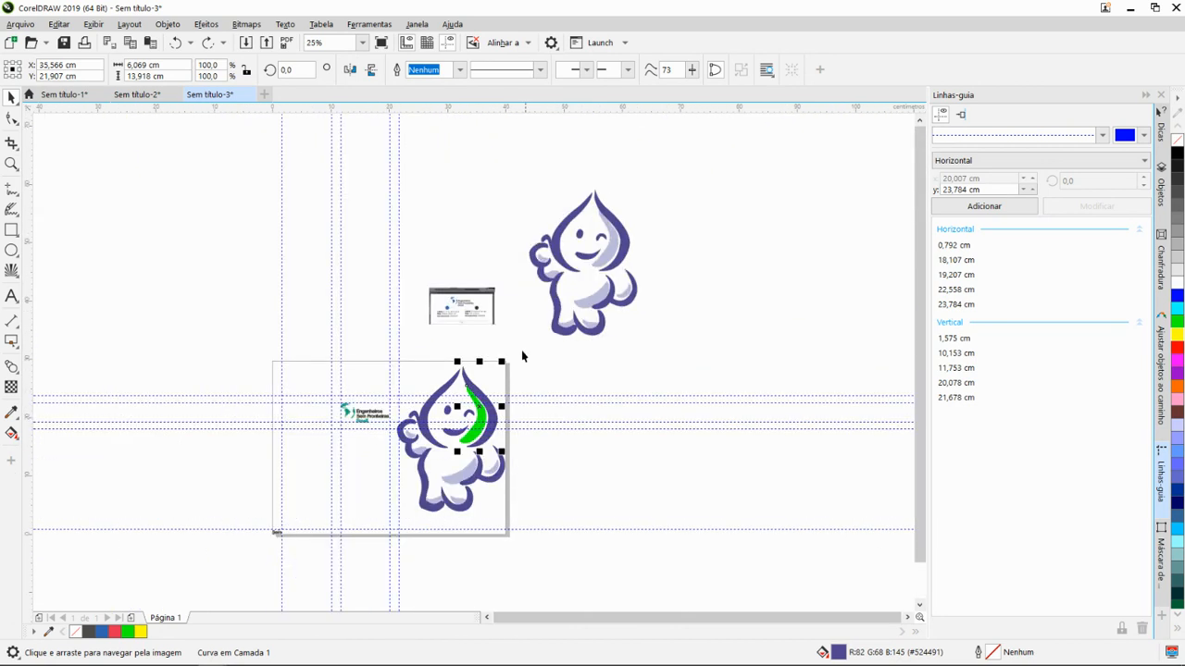
{"action": "left_click_drag", "start_coordinate": [517, 377], "coordinate": [639, 251]}
{"action": "scroll", "coordinate": [624, 285], "scroll_direction": "up", "scroll_amount": 1}
{"action": "scroll", "coordinate": [594, 340], "scroll_direction": "down", "scroll_amount": 1}
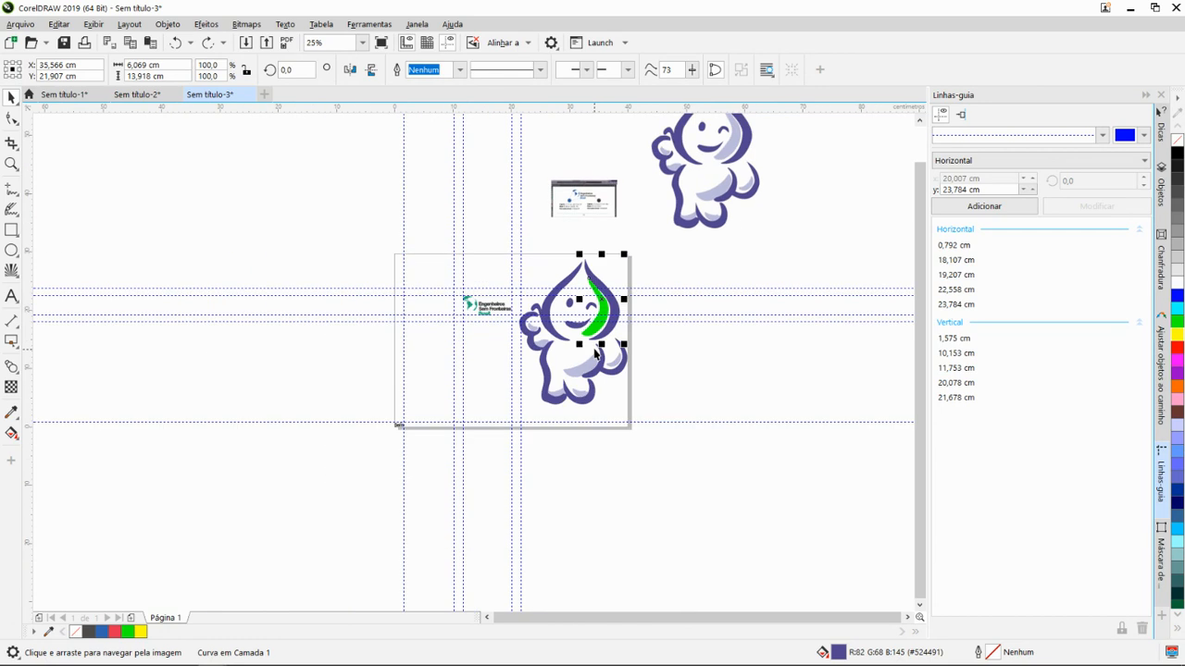
{"action": "scroll", "coordinate": [634, 347], "scroll_direction": "down", "scroll_amount": 1}
{"action": "scroll", "coordinate": [633, 356], "scroll_direction": "up", "scroll_amount": 1}
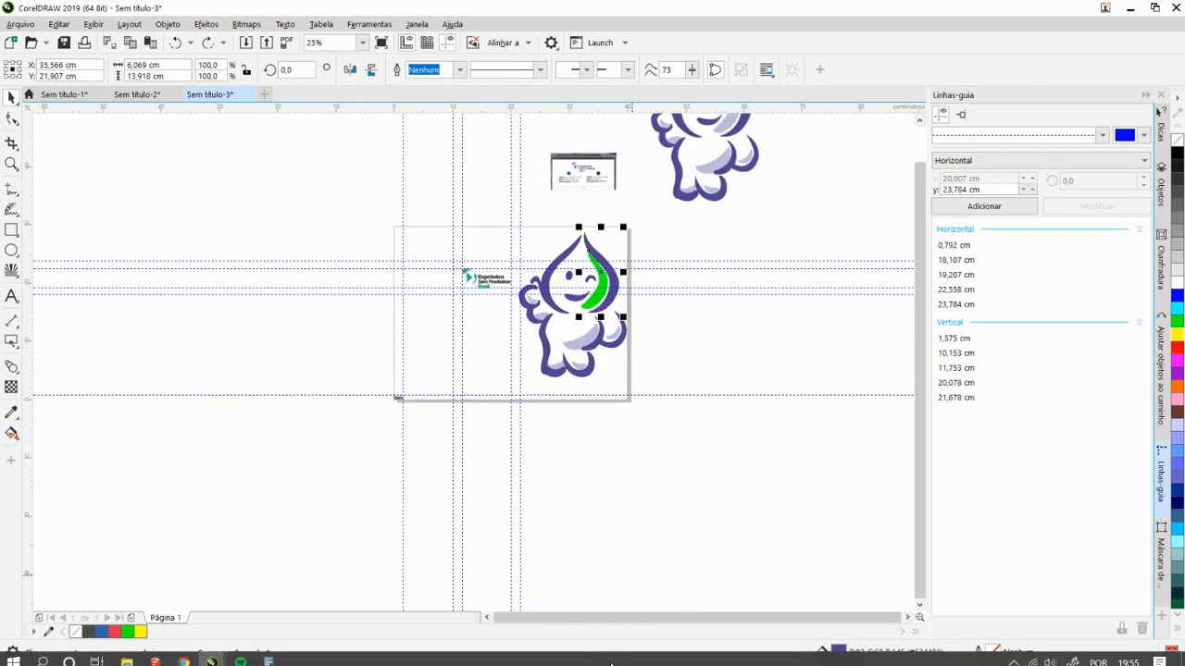
{"action": "scroll", "coordinate": [678, 328], "scroll_direction": "down", "scroll_amount": 1}
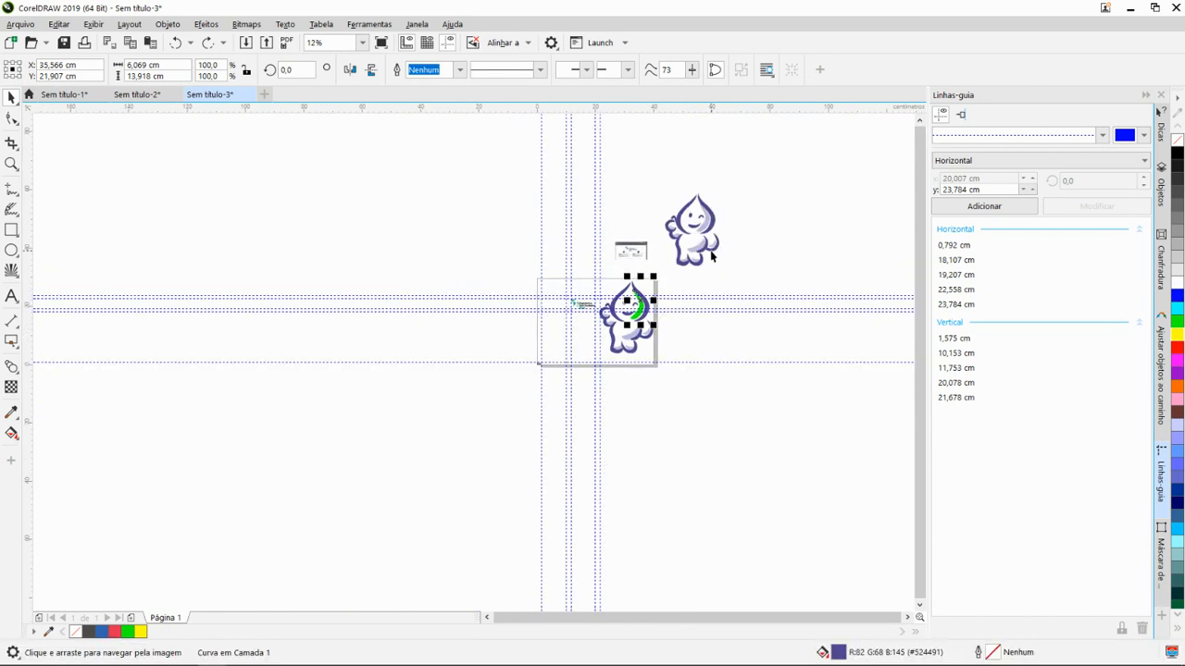
{"action": "left_click_drag", "start_coordinate": [710, 250], "coordinate": [592, 296]}
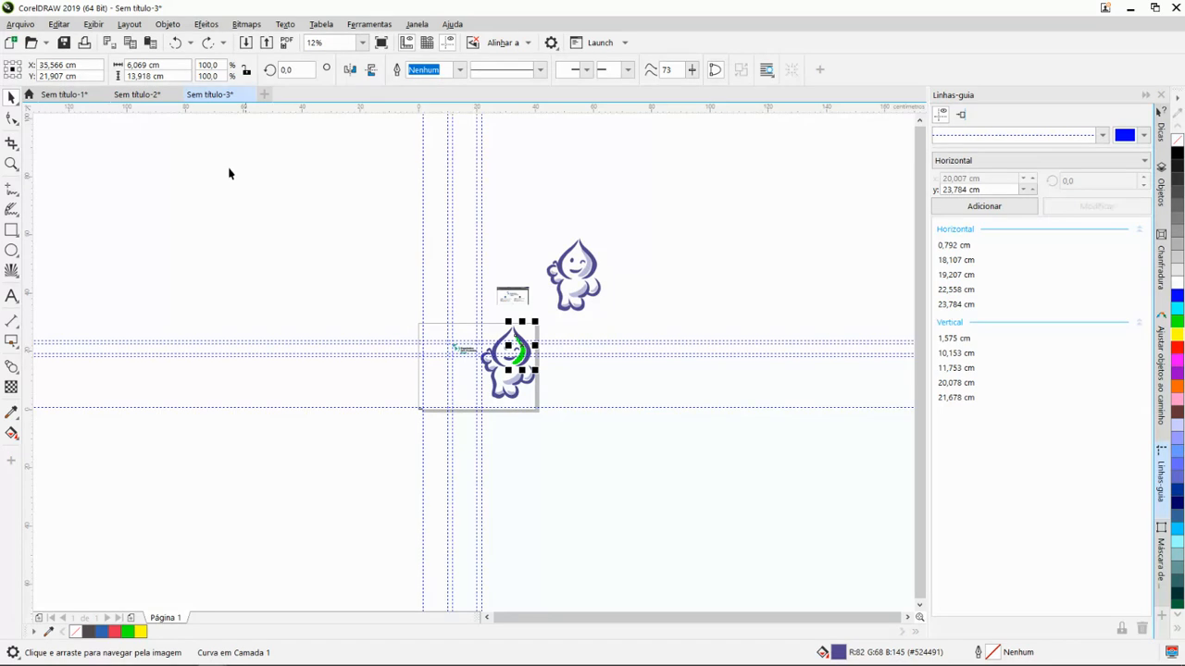
- Switch to the document Sem título-1 and look over its dotted paths, photos and colour palette images
{"action": "left_click", "coordinate": [78, 97]}
{"action": "scroll", "coordinate": [500, 331], "scroll_direction": "down", "scroll_amount": 2}
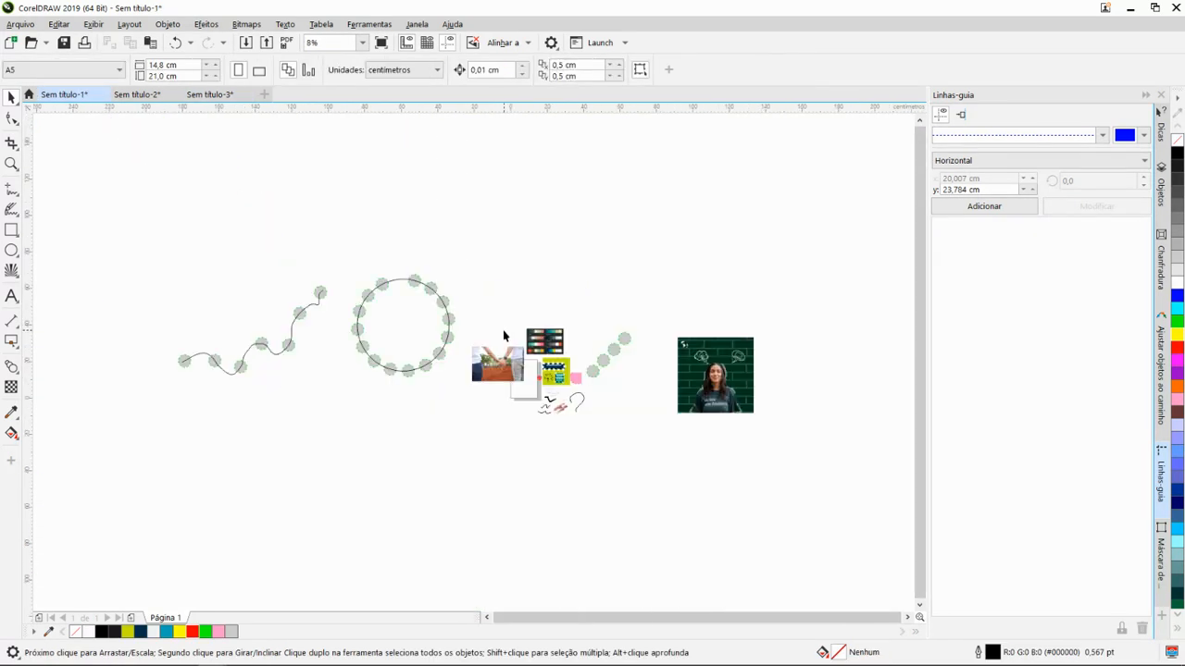
{"action": "scroll", "coordinate": [375, 298], "scroll_direction": "up", "scroll_amount": 2}
{"action": "scroll", "coordinate": [510, 255], "scroll_direction": "down", "scroll_amount": 1}
{"action": "left_click_drag", "start_coordinate": [597, 222], "coordinate": [424, 356]}
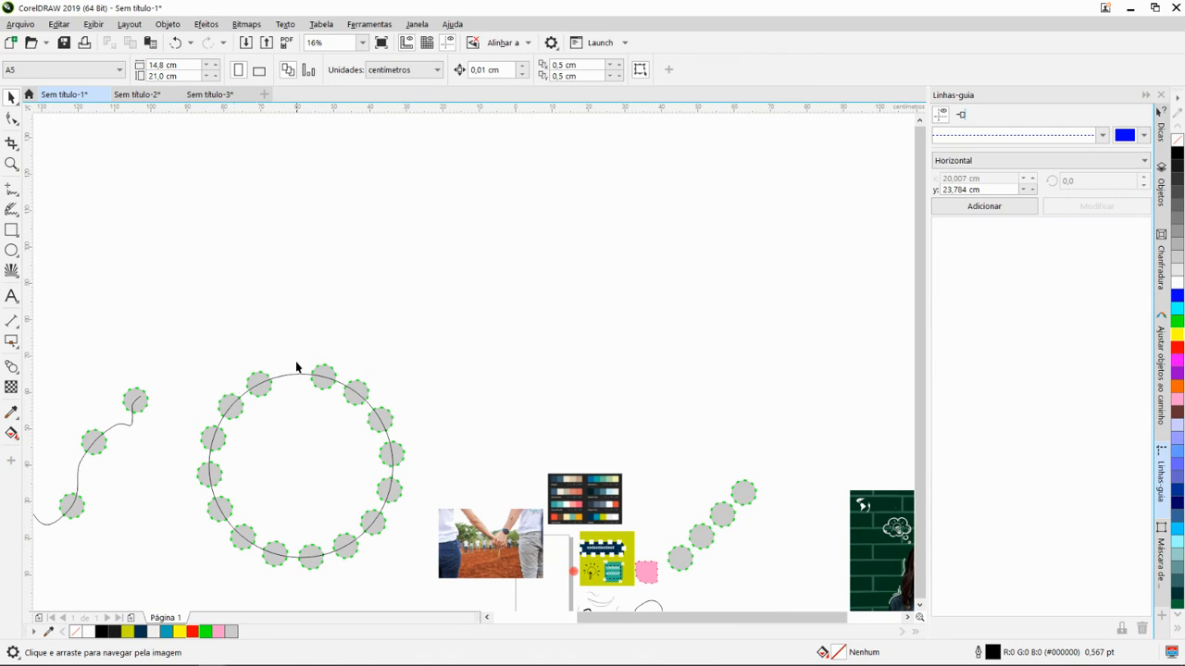
- Remove the outline from the dashed grey circles distributed along the large circular path
{"action": "left_click_drag", "start_coordinate": [296, 367], "coordinate": [369, 241]}
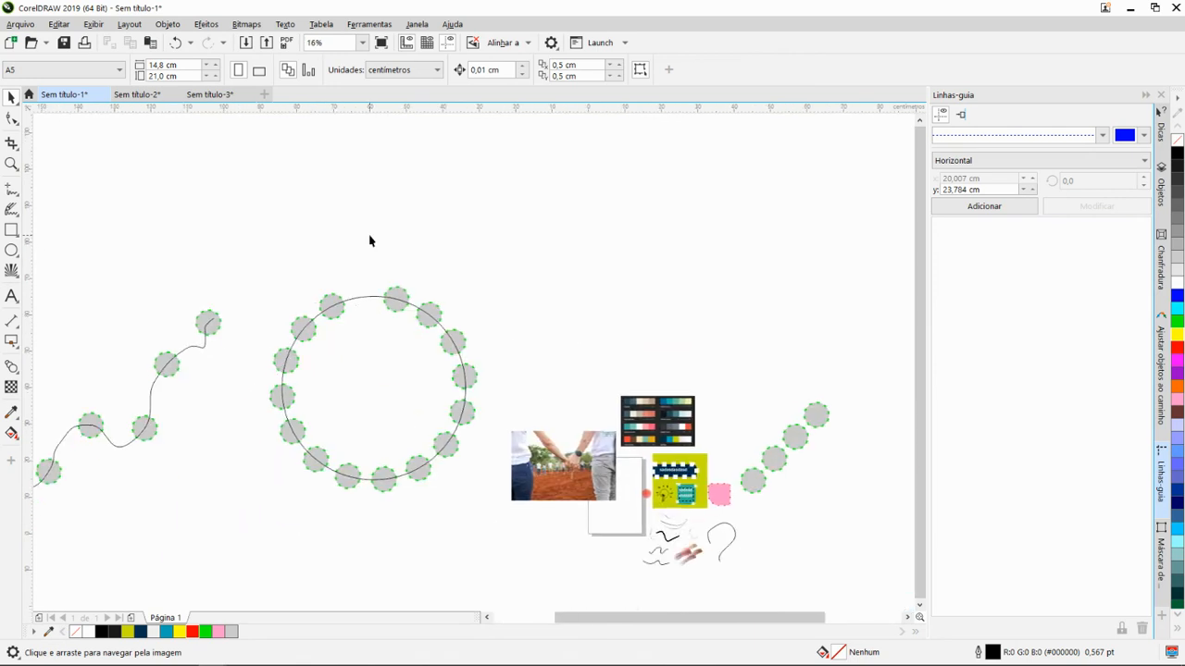
{"action": "left_click", "coordinate": [350, 299]}
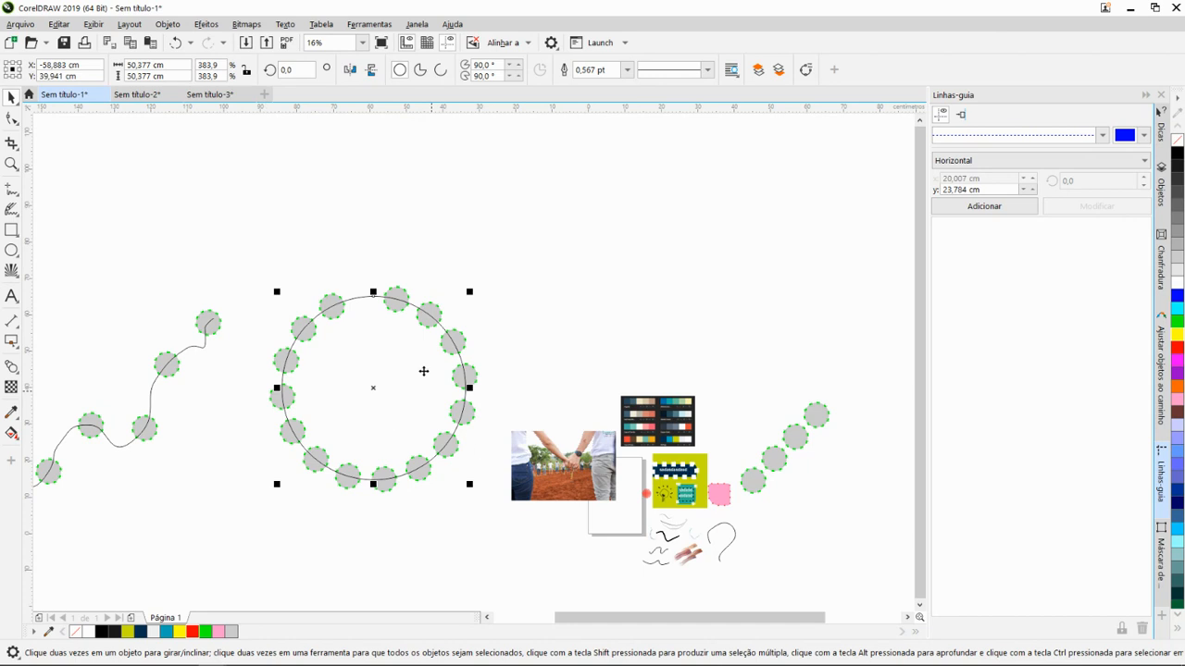
{"action": "scroll", "coordinate": [396, 301], "scroll_direction": "up", "scroll_amount": 5}
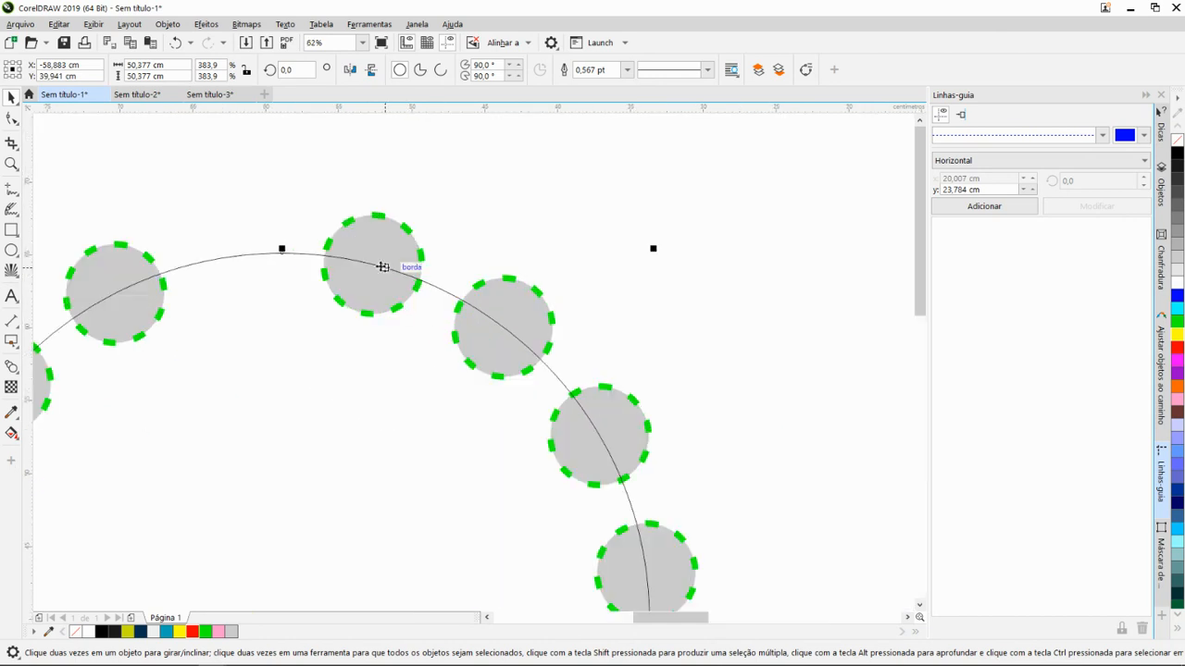
{"action": "scroll", "coordinate": [384, 250], "scroll_direction": "up", "scroll_amount": 5}
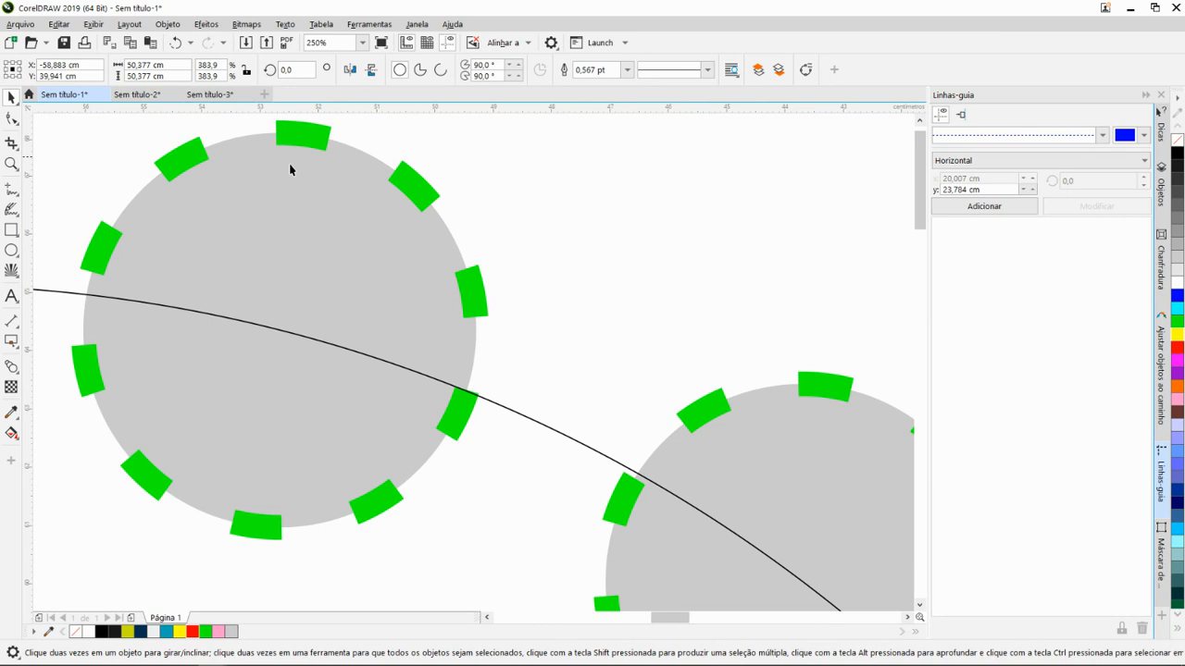
{"action": "scroll", "coordinate": [291, 166], "scroll_direction": "down", "scroll_amount": 3}
{"action": "left_click", "coordinate": [327, 217]}
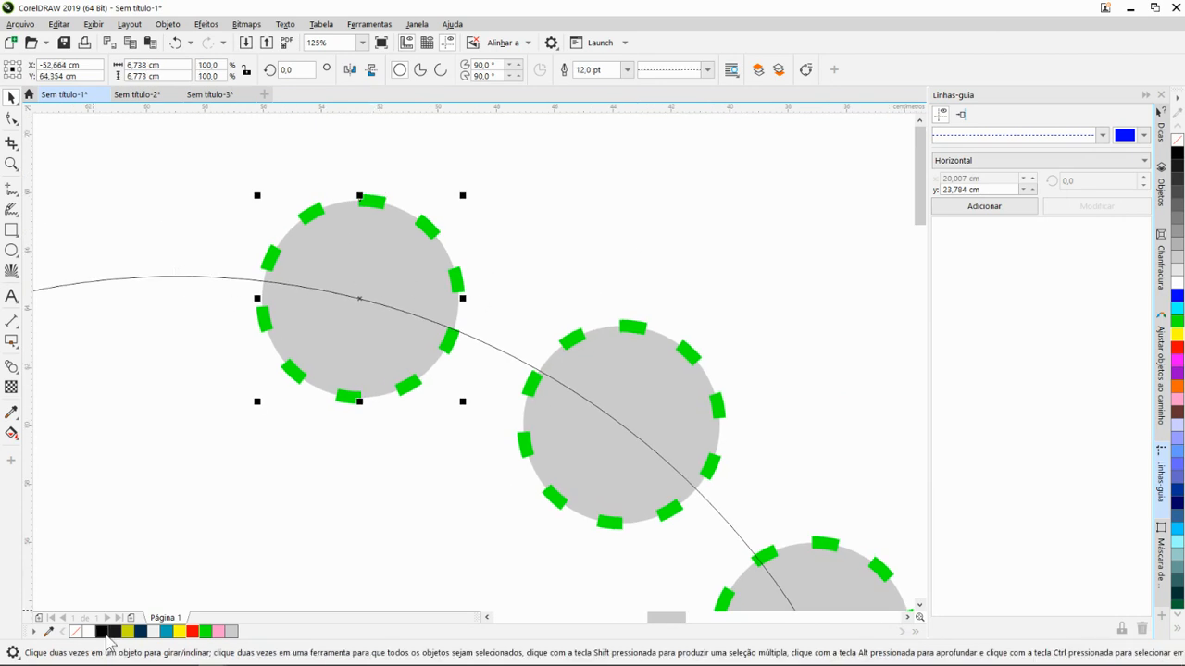
{"action": "right_click", "coordinate": [76, 631]}
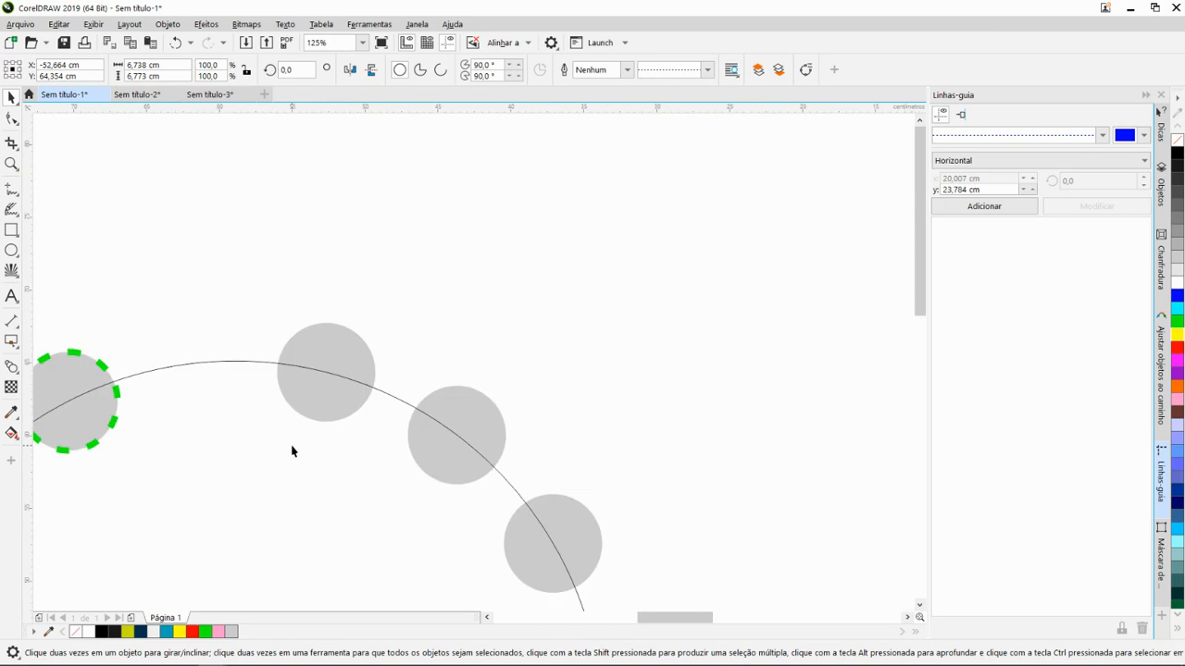
- Look over the circles without their outline and undo the outline removal
{"action": "scroll", "coordinate": [301, 449], "scroll_direction": "down", "scroll_amount": 2}
{"action": "left_click_drag", "start_coordinate": [330, 449], "coordinate": [504, 344]}
{"action": "scroll", "coordinate": [309, 544], "scroll_direction": "up", "scroll_amount": 2}
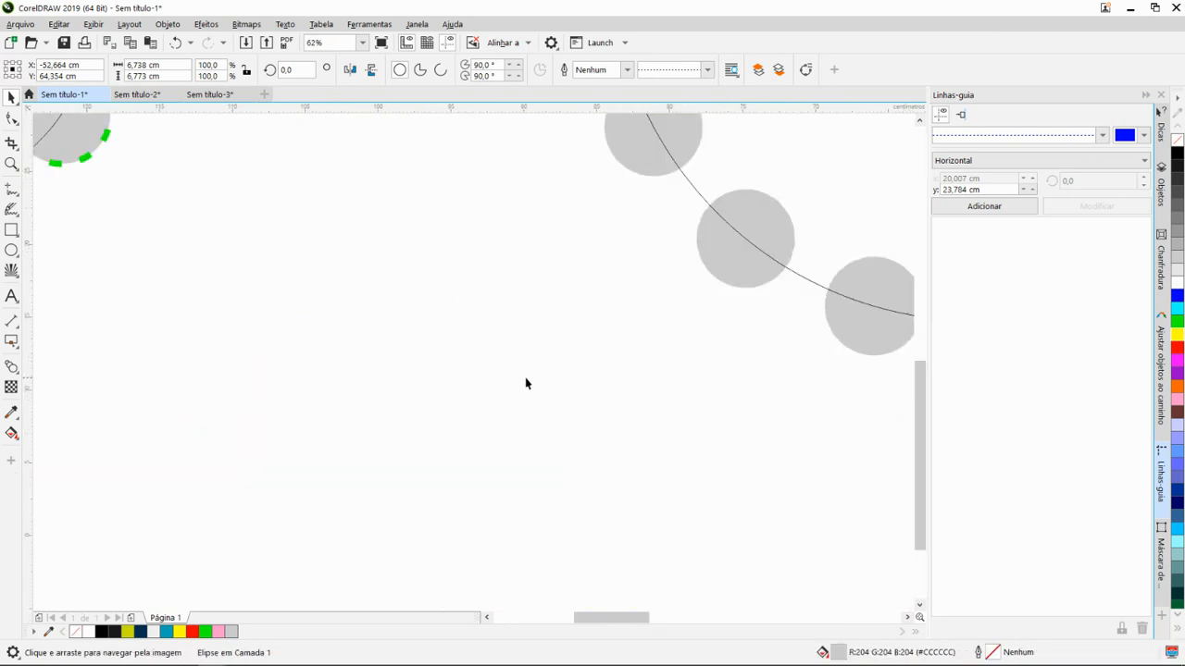
{"action": "scroll", "coordinate": [526, 382], "scroll_direction": "down", "scroll_amount": 2}
{"action": "left_click_drag", "start_coordinate": [434, 439], "coordinate": [255, 565]}
{"action": "left_click_drag", "start_coordinate": [399, 438], "coordinate": [292, 489]}
{"action": "key", "text": "ctrl+z"}
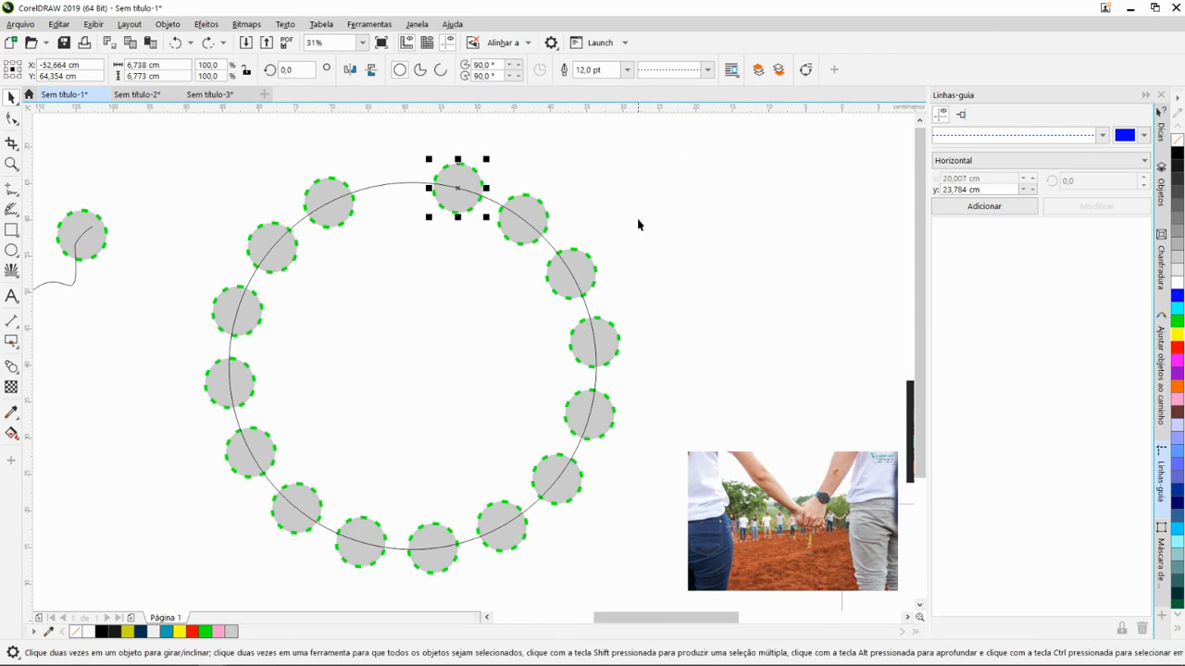
- Show the line style choices for the selected dashed grey circle without changing its style
{"action": "left_click", "coordinate": [707, 70]}
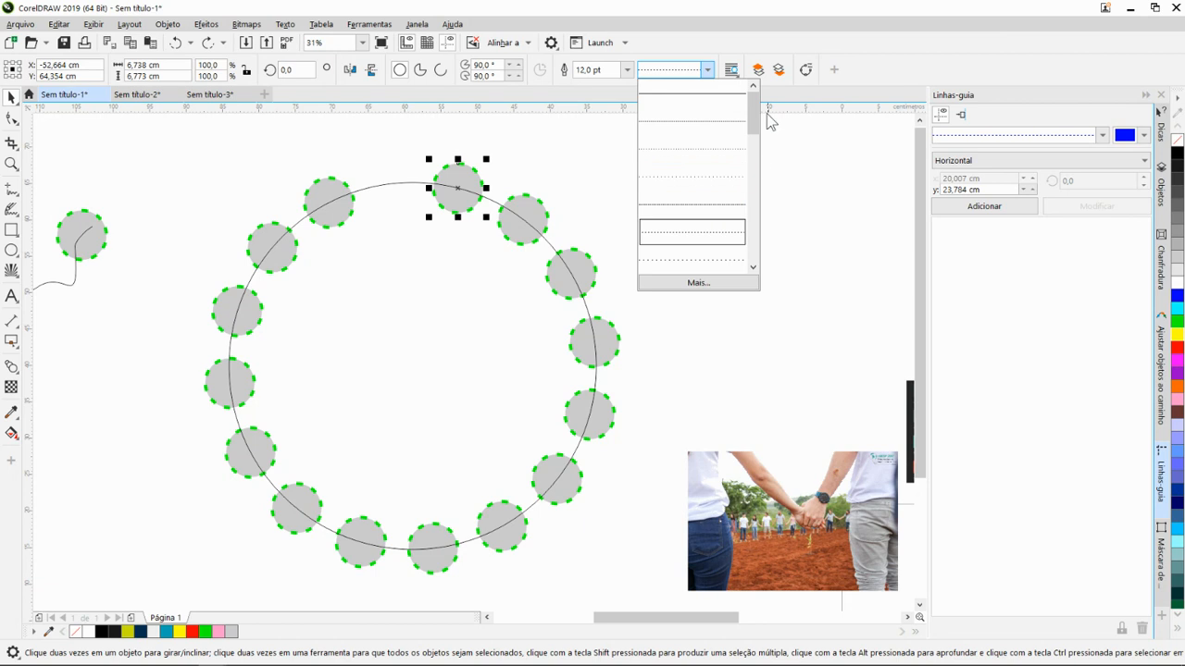
{"action": "left_click_drag", "start_coordinate": [755, 119], "coordinate": [714, 65]}
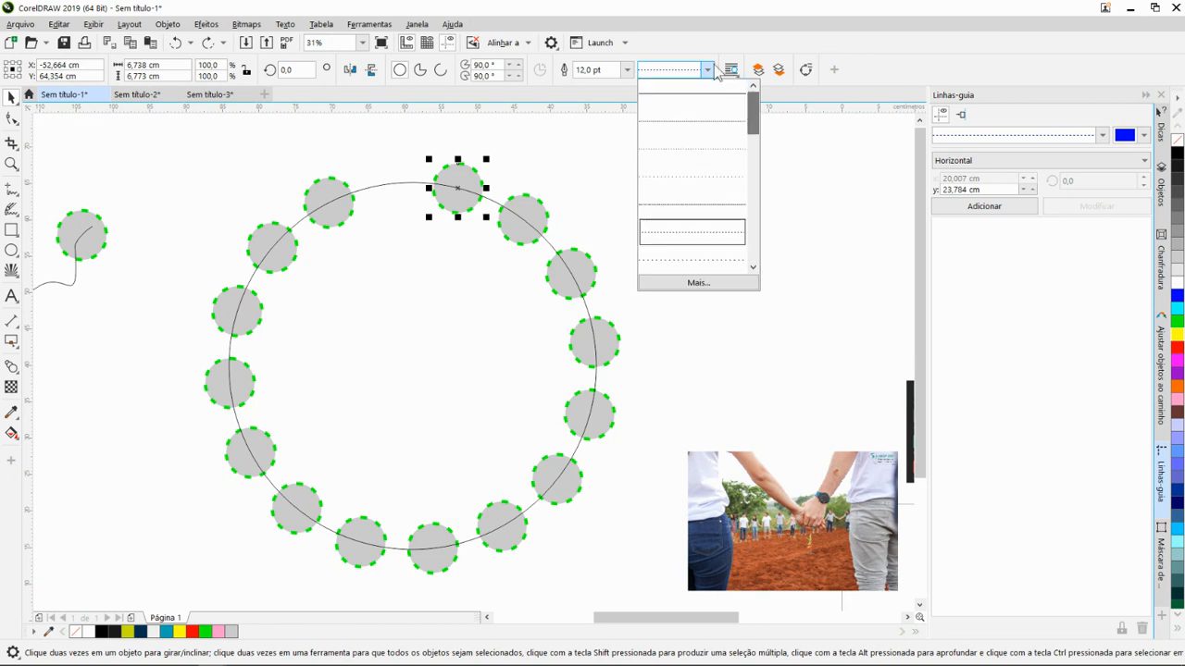
{"action": "left_click", "coordinate": [715, 71]}
- Examine the dashed grey circles distributed along the wavy curve and the large circle
{"action": "scroll", "coordinate": [527, 294], "scroll_direction": "down", "scroll_amount": 3}
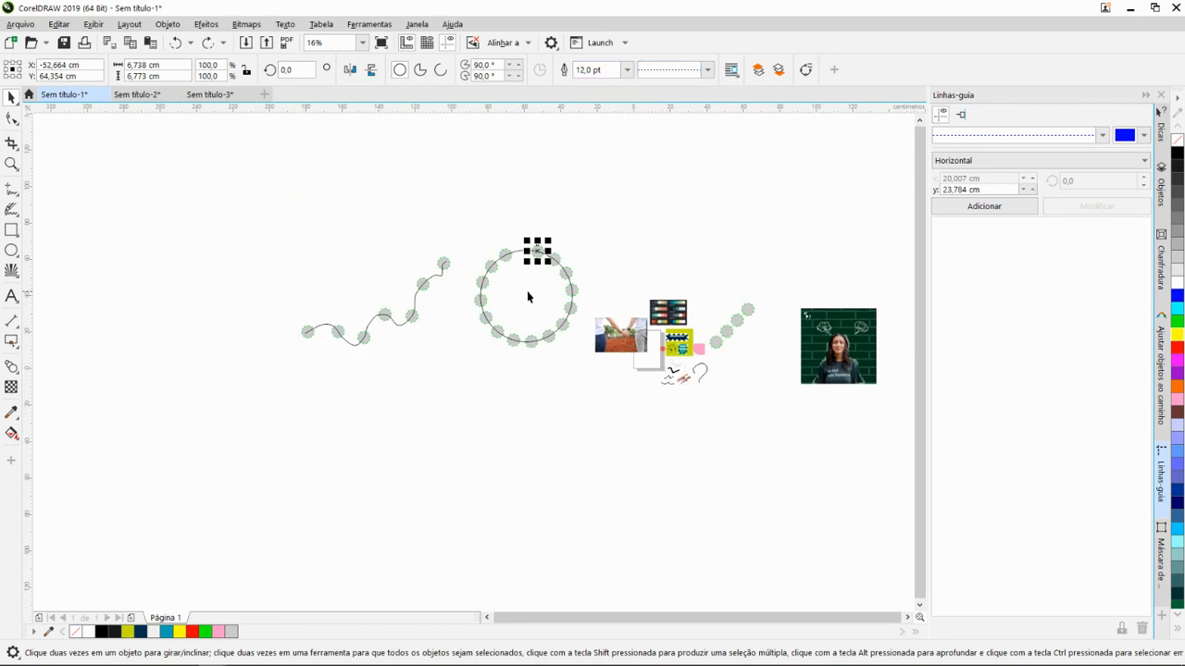
{"action": "left_click_drag", "start_coordinate": [479, 305], "coordinate": [313, 274]}
{"action": "mouse_move", "coordinate": [413, 275]}
{"action": "left_mouse_down"}
{"action": "mouse_move", "coordinate": [548, 241]}
{"action": "mouse_move", "coordinate": [510, 256]}
{"action": "mouse_move", "coordinate": [417, 257]}
{"action": "left_mouse_up"}
{"action": "scroll", "coordinate": [553, 215], "scroll_direction": "up", "scroll_amount": 1}
{"action": "scroll", "coordinate": [444, 296], "scroll_direction": "up", "scroll_amount": 1}
{"action": "left_click_drag", "start_coordinate": [440, 301], "coordinate": [719, 278]}
{"action": "left_click_drag", "start_coordinate": [265, 275], "coordinate": [682, 373]}
{"action": "scroll", "coordinate": [544, 334], "scroll_direction": "down", "scroll_amount": 1}
{"action": "left_click_drag", "start_coordinate": [479, 354], "coordinate": [578, 386]}
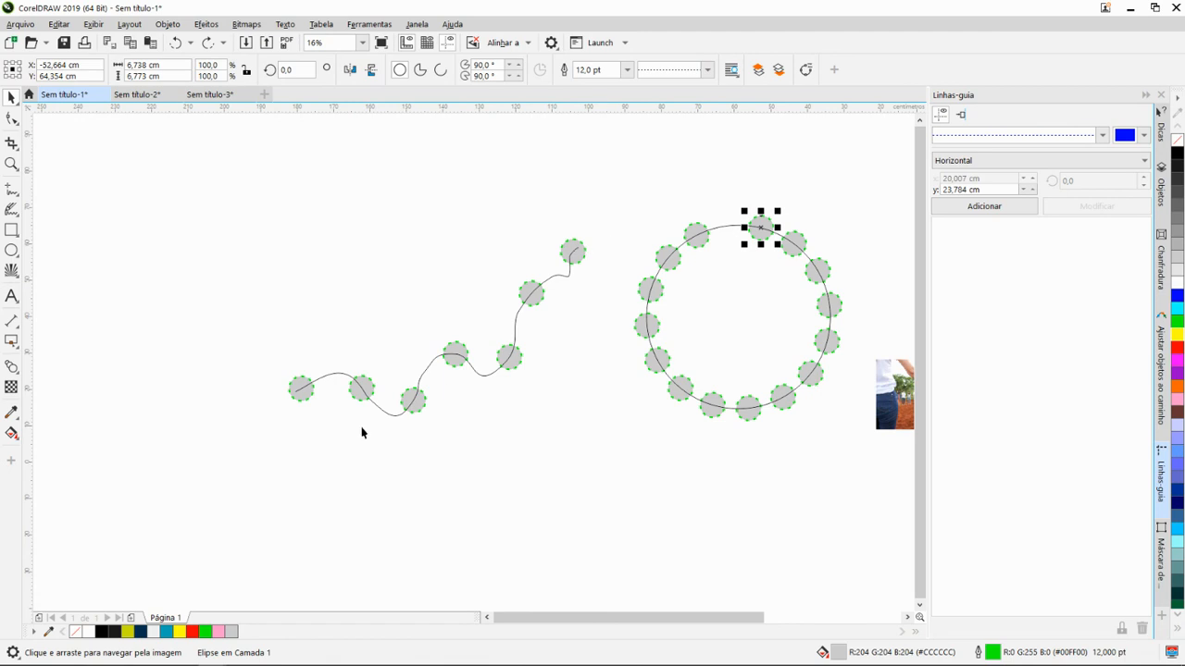
- Draw a looping freehand curve about 133 cm wide and 32 cm tall above the wavy dotted path
{"action": "left_click", "coordinate": [569, 351]}
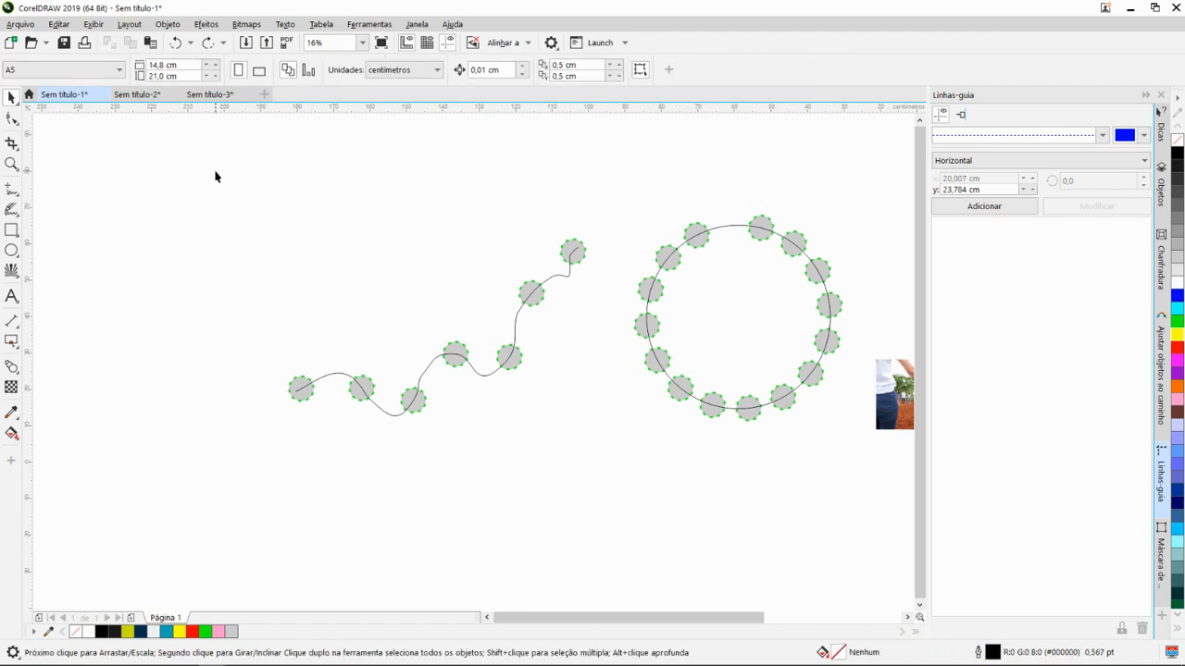
{"action": "left_click", "coordinate": [470, 377]}
{"action": "left_click", "coordinate": [230, 227]}
{"action": "left_click", "coordinate": [14, 190]}
{"action": "mouse_move", "coordinate": [173, 291]}
{"action": "left_mouse_down"}
{"action": "mouse_move", "coordinate": [270, 211]}
{"action": "mouse_move", "coordinate": [373, 208]}
{"action": "mouse_move", "coordinate": [445, 178]}
{"action": "mouse_move", "coordinate": [368, 223]}
{"action": "mouse_move", "coordinate": [501, 228]}
{"action": "mouse_move", "coordinate": [650, 172]}
{"action": "left_mouse_up"}
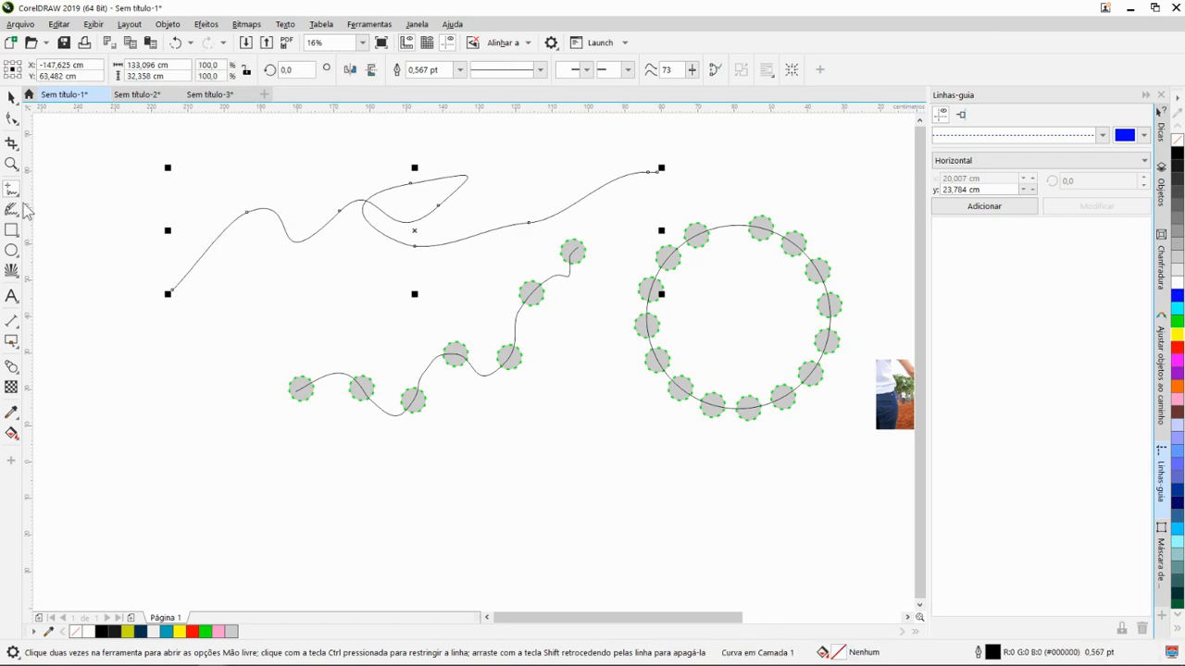
- Place a small rectangle about 6.4 by 5.8 cm at the curve's start and a matching one at its end
{"action": "left_click", "coordinate": [11, 230]}
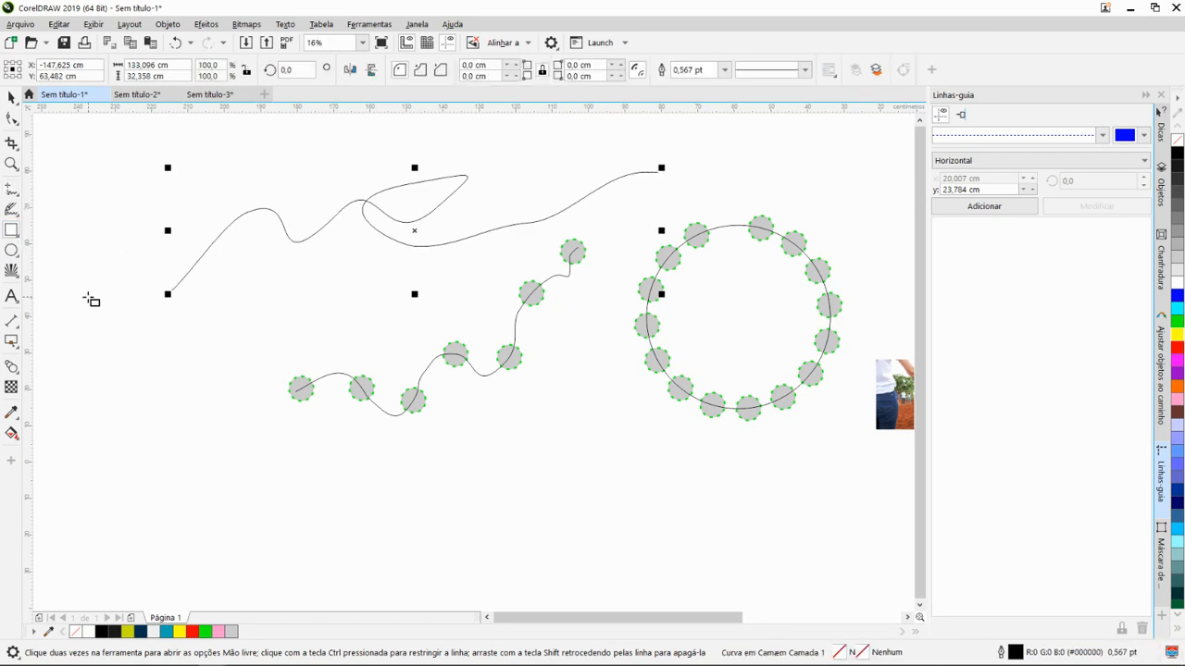
{"action": "left_click_drag", "start_coordinate": [81, 289], "coordinate": [160, 296]}
{"action": "key", "text": "space"}
- Blend the rectangle at the curve's start with the rectangle at its end using 20 steps
{"action": "left_click", "coordinate": [19, 375]}
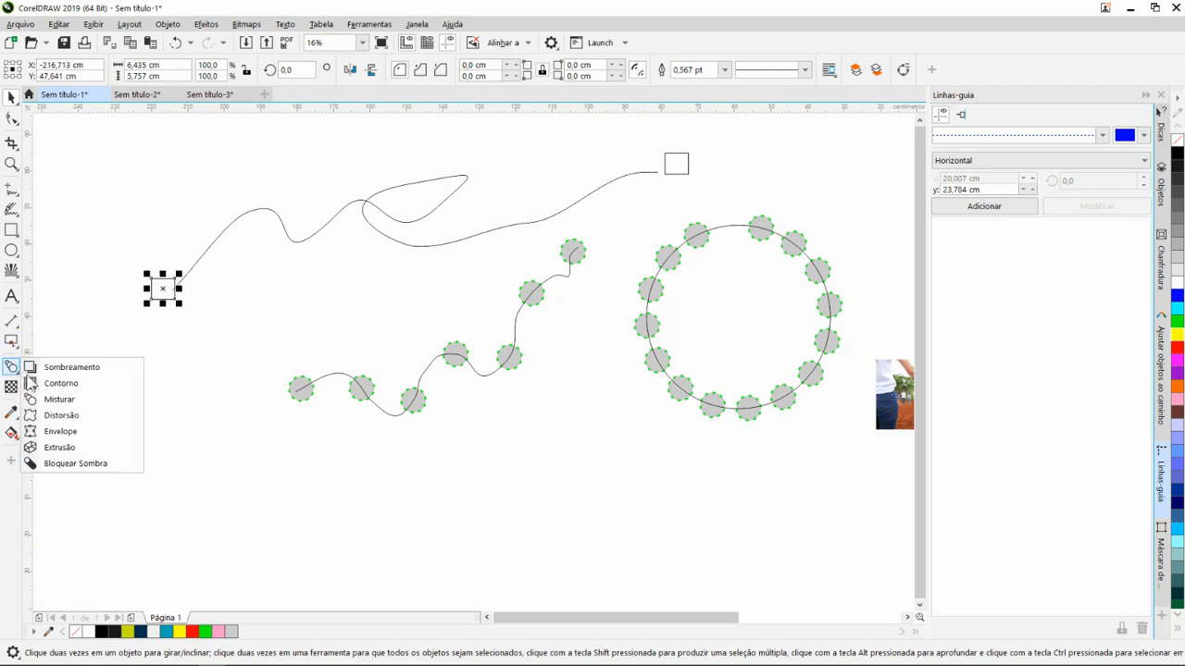
{"action": "left_click", "coordinate": [80, 401]}
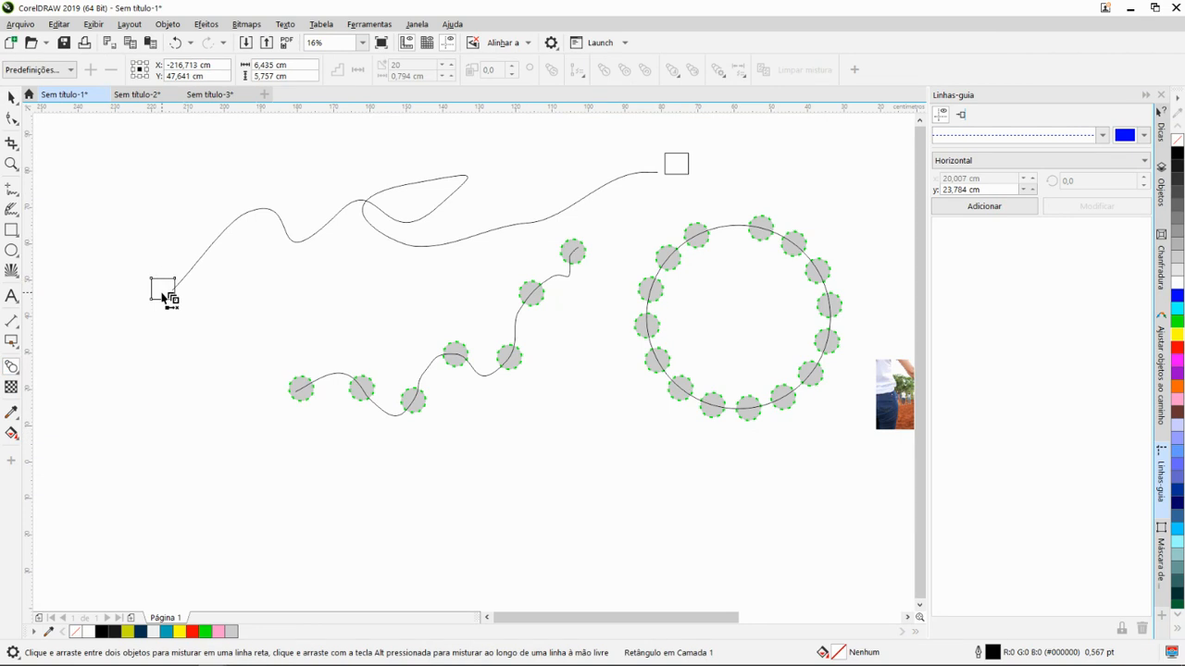
{"action": "left_click_drag", "start_coordinate": [168, 297], "coordinate": [677, 164]}
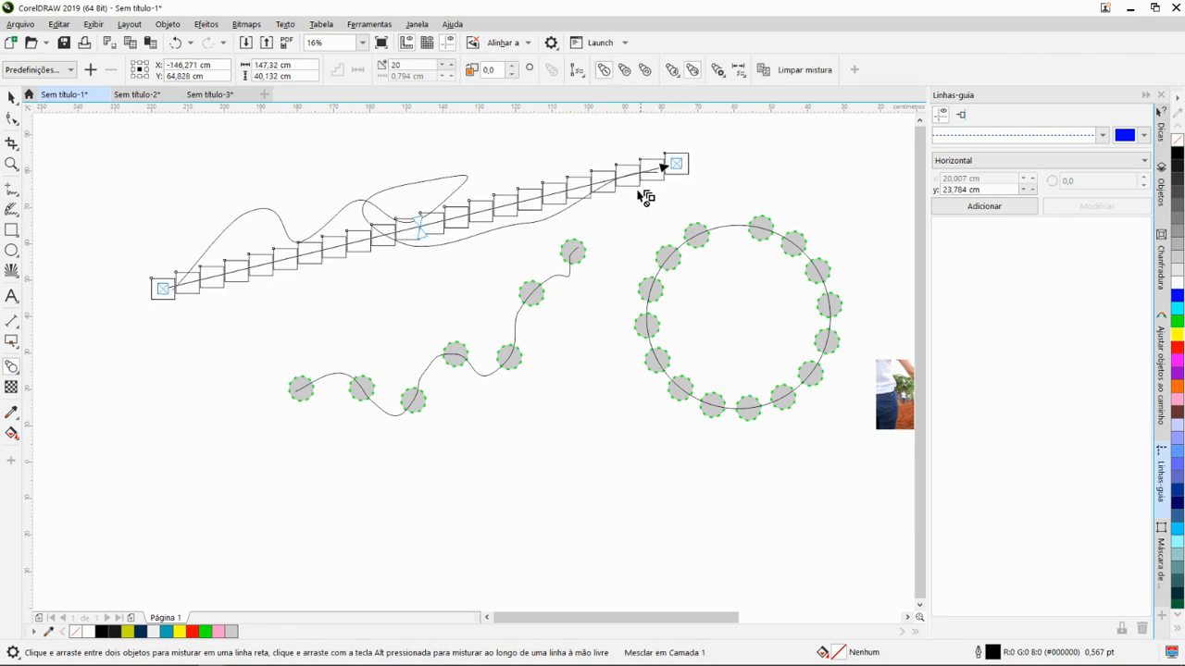
- Reduce the number of intermediate objects in the rectangle blend to 13
{"action": "left_click", "coordinate": [450, 70]}
{"action": "left_click", "coordinate": [450, 69]}
{"action": "left_click", "coordinate": [450, 69]}
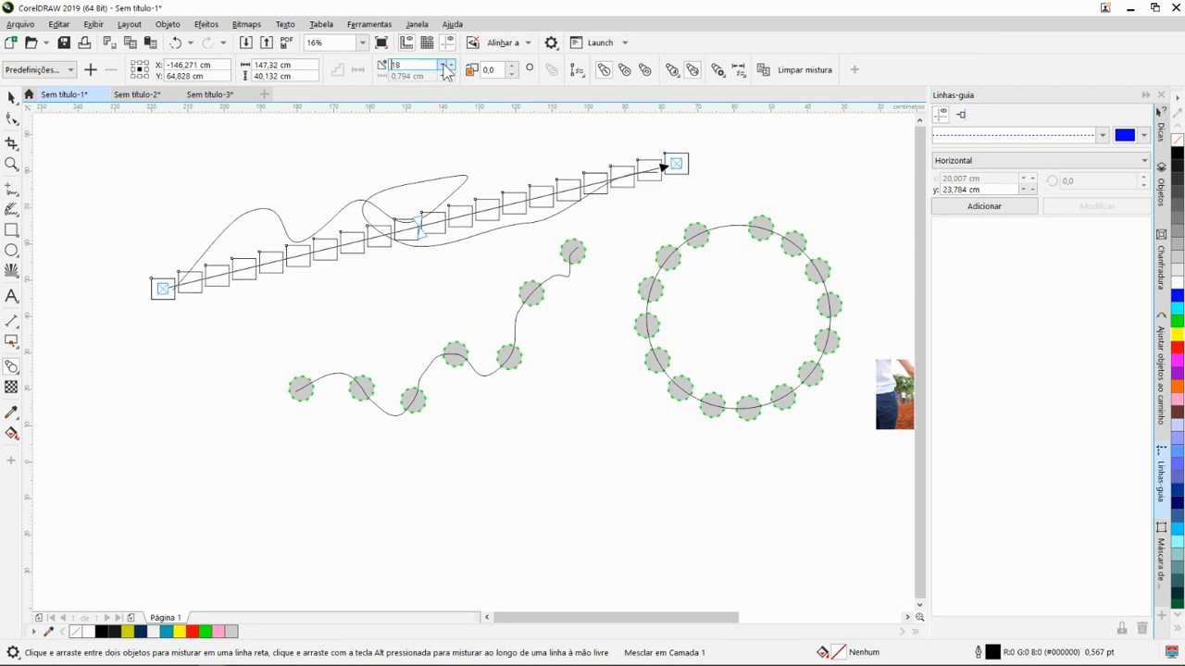
{"action": "left_click", "coordinate": [450, 69]}
{"action": "left_click", "coordinate": [450, 70]}
{"action": "left_click", "coordinate": [450, 70]}
{"action": "left_click", "coordinate": [450, 69]}
{"action": "left_click", "coordinate": [449, 69]}
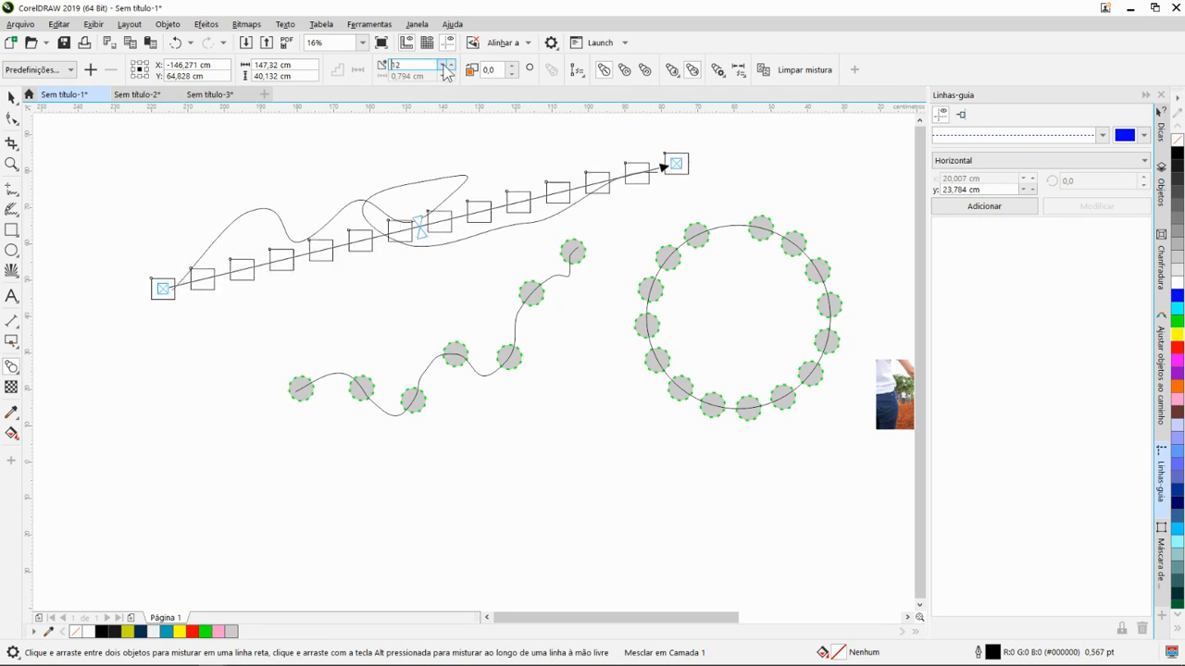
{"action": "left_click", "coordinate": [450, 69]}
{"action": "left_click", "coordinate": [450, 69]}
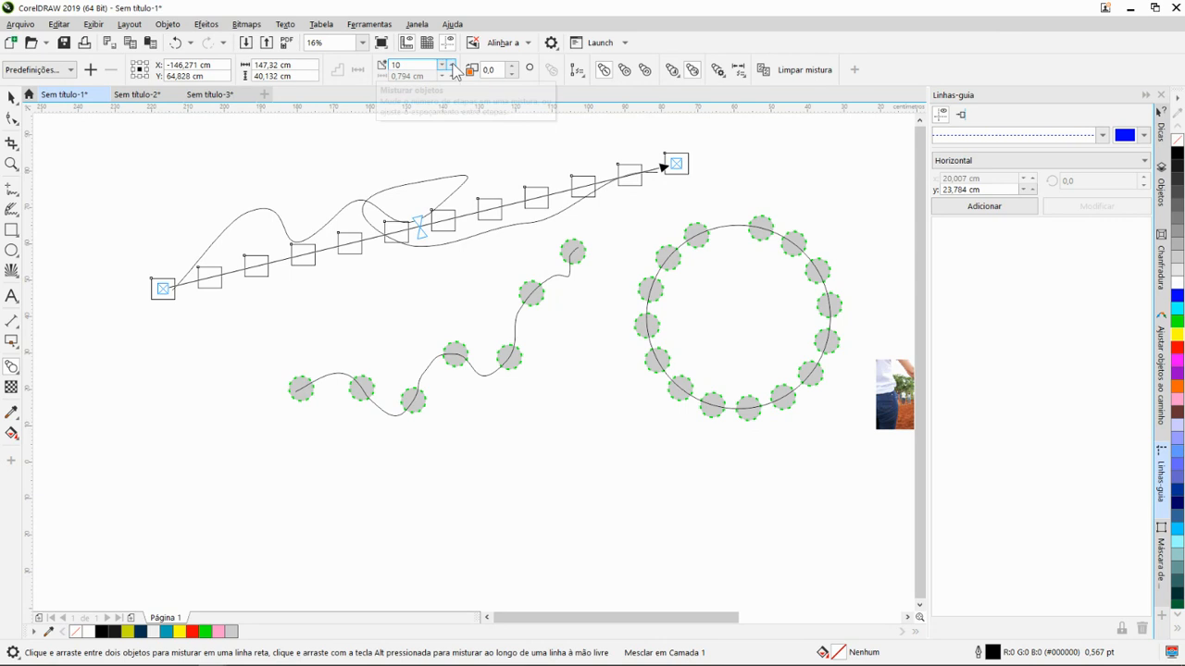
{"action": "left_click", "coordinate": [450, 64]}
{"action": "left_click", "coordinate": [449, 65]}
{"action": "left_click", "coordinate": [450, 65]}
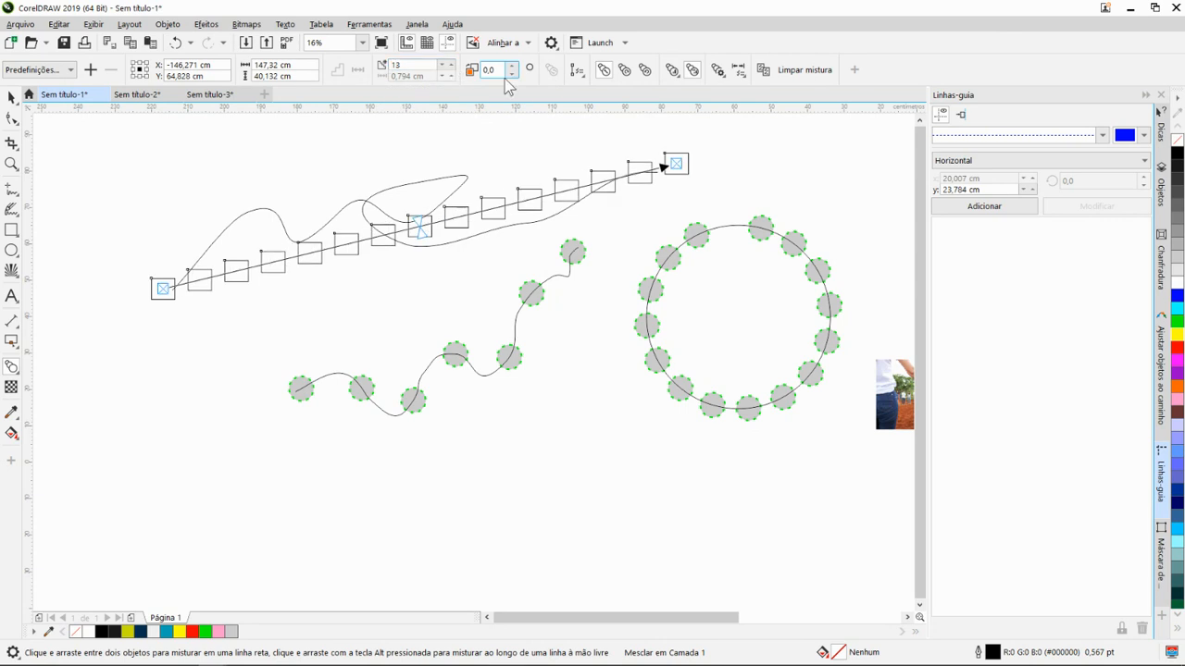
- Assign the looping freehand curve as the new path of the rectangle blend
{"action": "left_click", "coordinate": [583, 78]}
{"action": "left_click", "coordinate": [593, 93]}
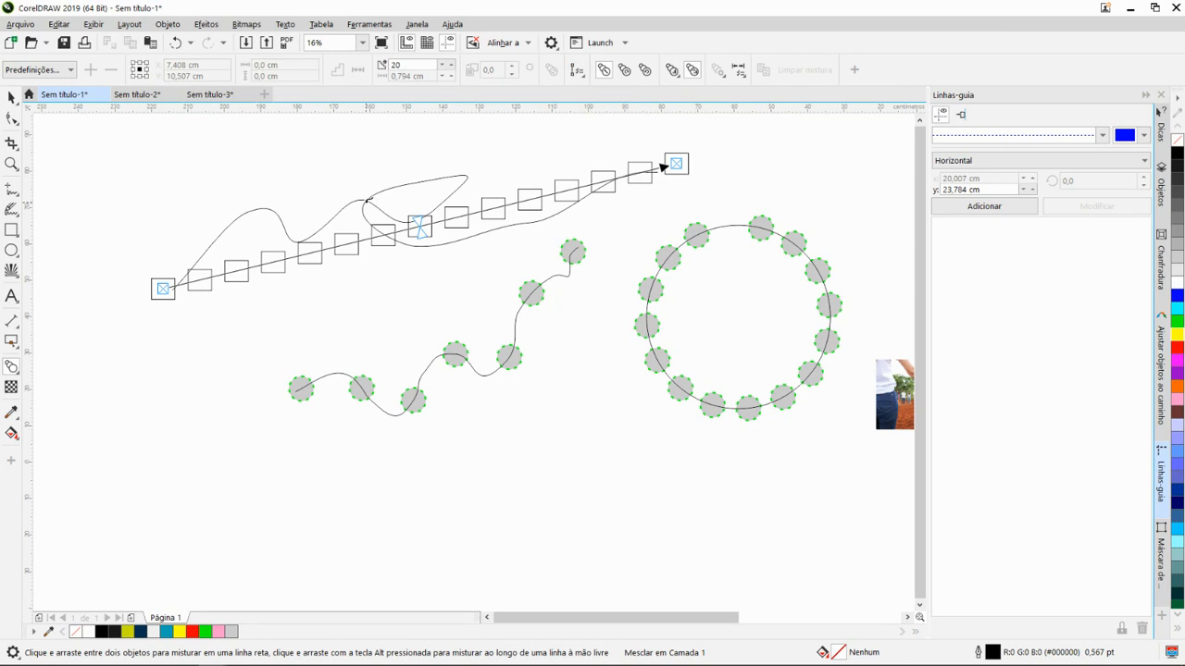
{"action": "left_click", "coordinate": [368, 199]}
- Review the earlier practice objects and examine the light bulb drawing beside the teal text box up close
{"action": "scroll", "coordinate": [436, 321], "scroll_direction": "down", "scroll_amount": 2}
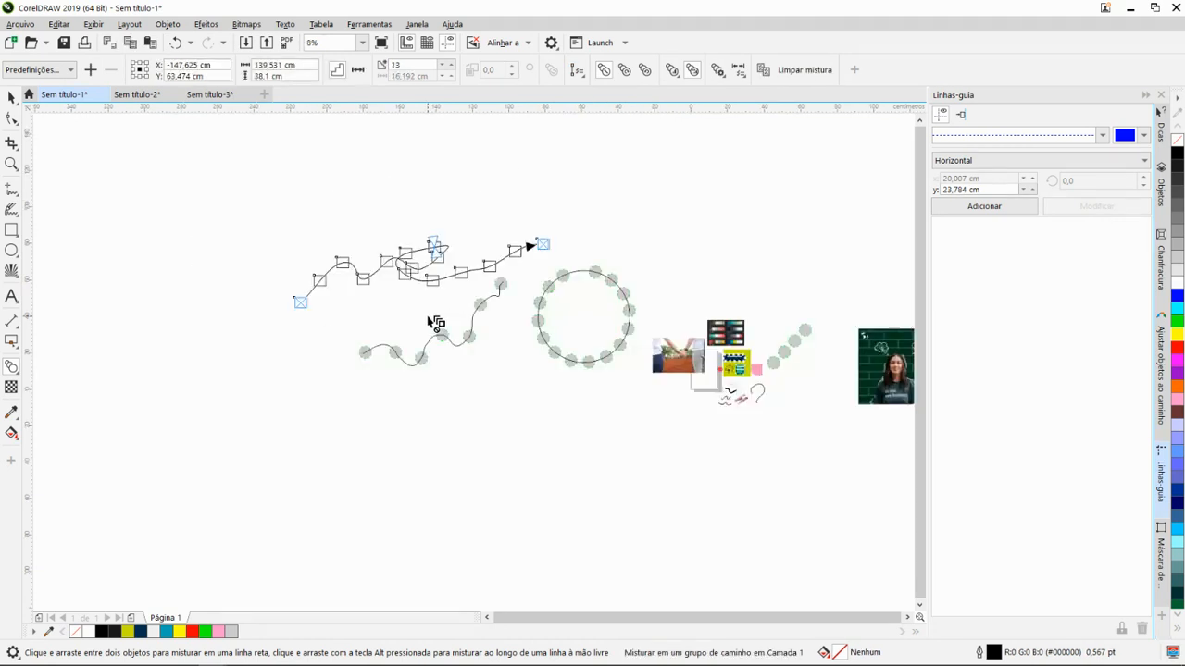
{"action": "scroll", "coordinate": [362, 278], "scroll_direction": "down", "scroll_amount": 1}
{"action": "scroll", "coordinate": [331, 344], "scroll_direction": "down", "scroll_amount": 1}
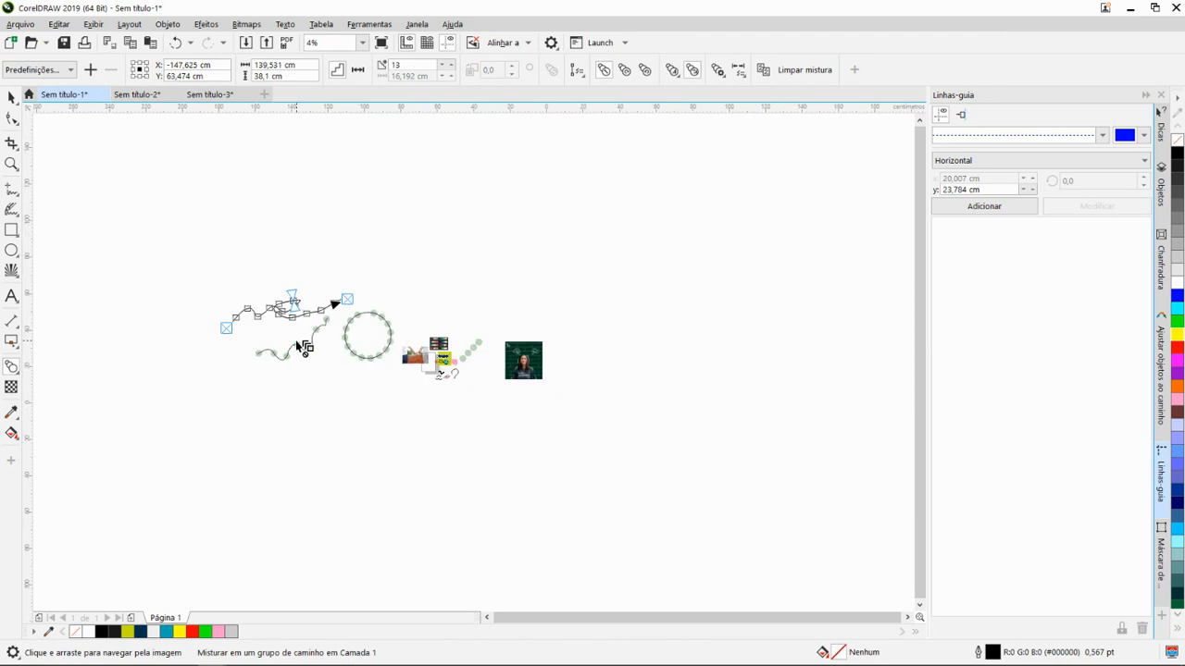
{"action": "scroll", "coordinate": [300, 347], "scroll_direction": "up", "scroll_amount": 2}
{"action": "scroll", "coordinate": [453, 320], "scroll_direction": "down", "scroll_amount": 1}
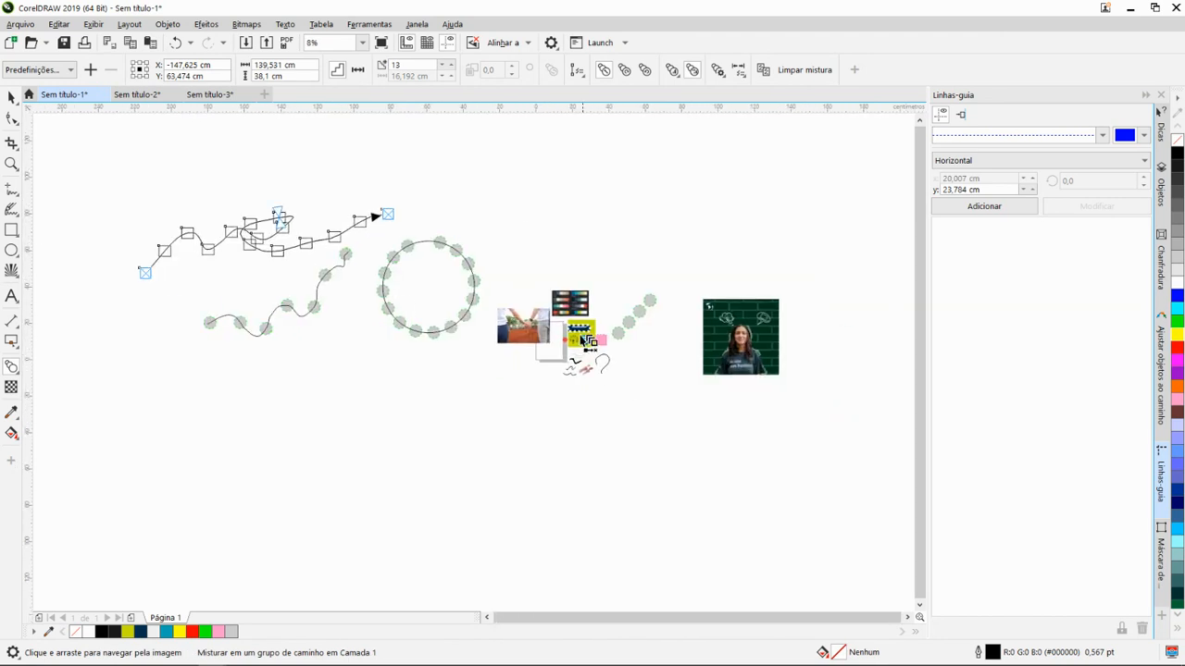
{"action": "scroll", "coordinate": [454, 347], "scroll_direction": "up", "scroll_amount": 2}
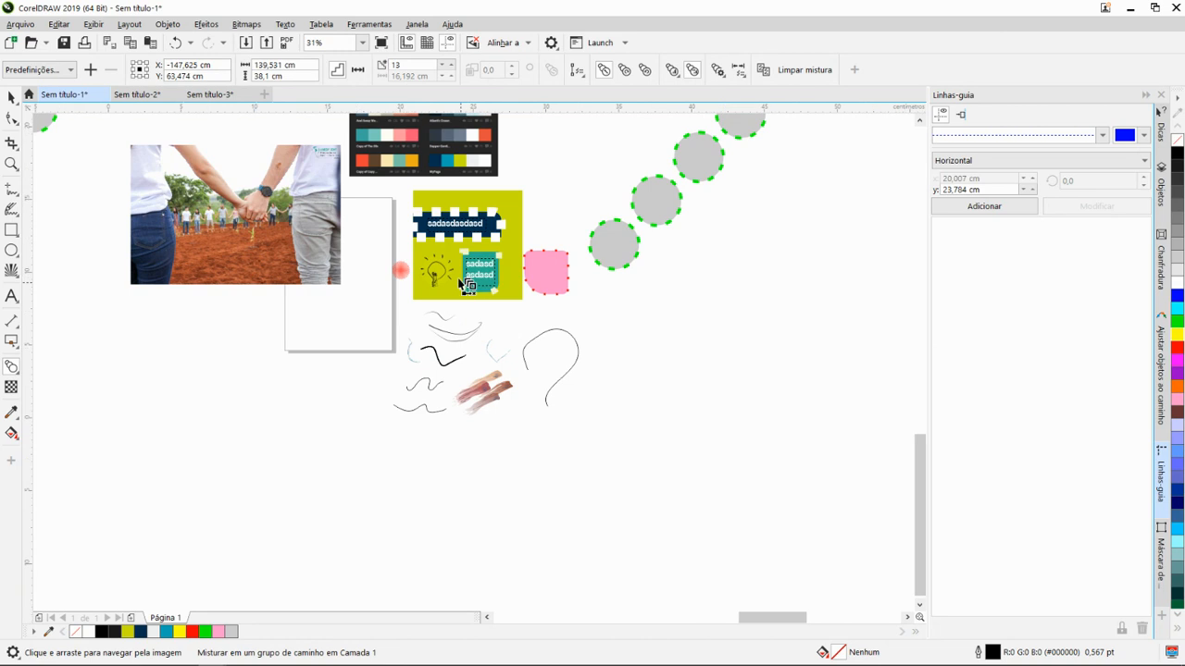
{"action": "scroll", "coordinate": [463, 285], "scroll_direction": "up", "scroll_amount": 1}
{"action": "scroll", "coordinate": [441, 307], "scroll_direction": "up", "scroll_amount": 1}
{"action": "scroll", "coordinate": [423, 304], "scroll_direction": "down", "scroll_amount": 1}
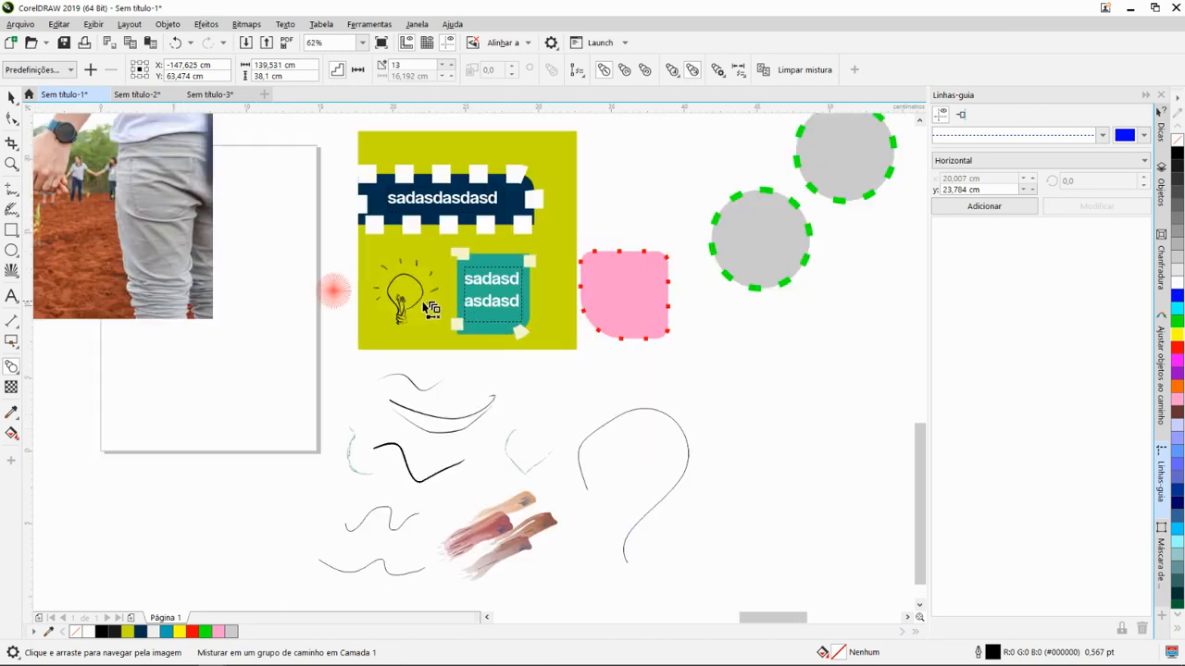
{"action": "scroll", "coordinate": [404, 309], "scroll_direction": "up", "scroll_amount": 1}
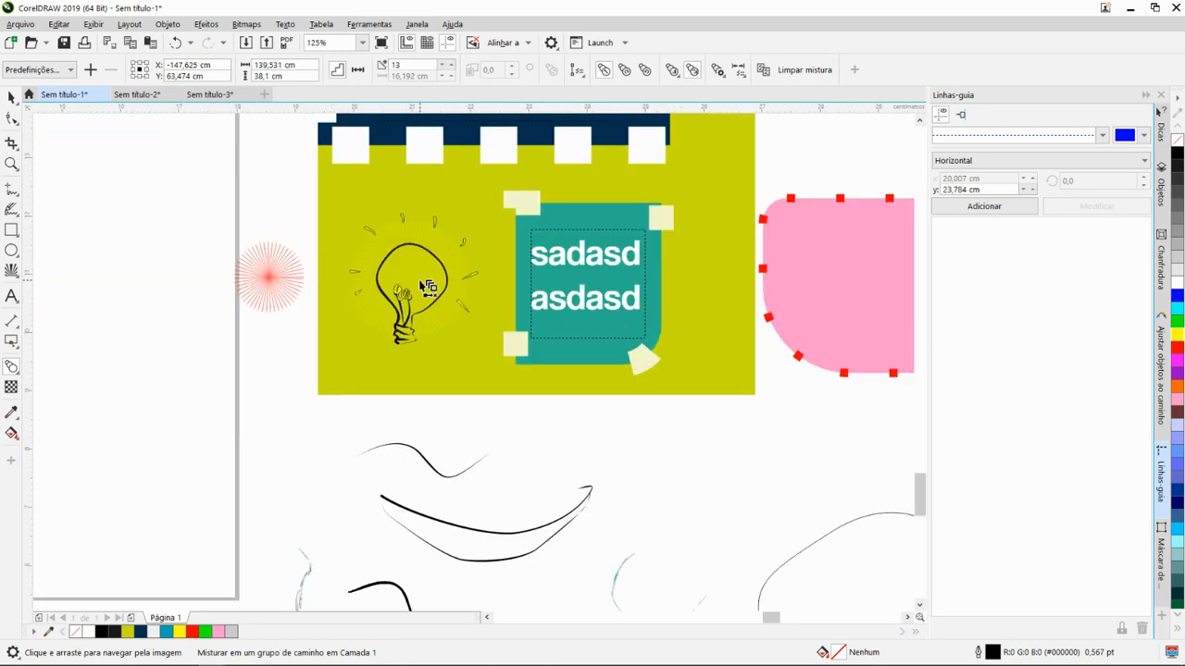
{"action": "scroll", "coordinate": [403, 309], "scroll_direction": "up", "scroll_amount": 1}
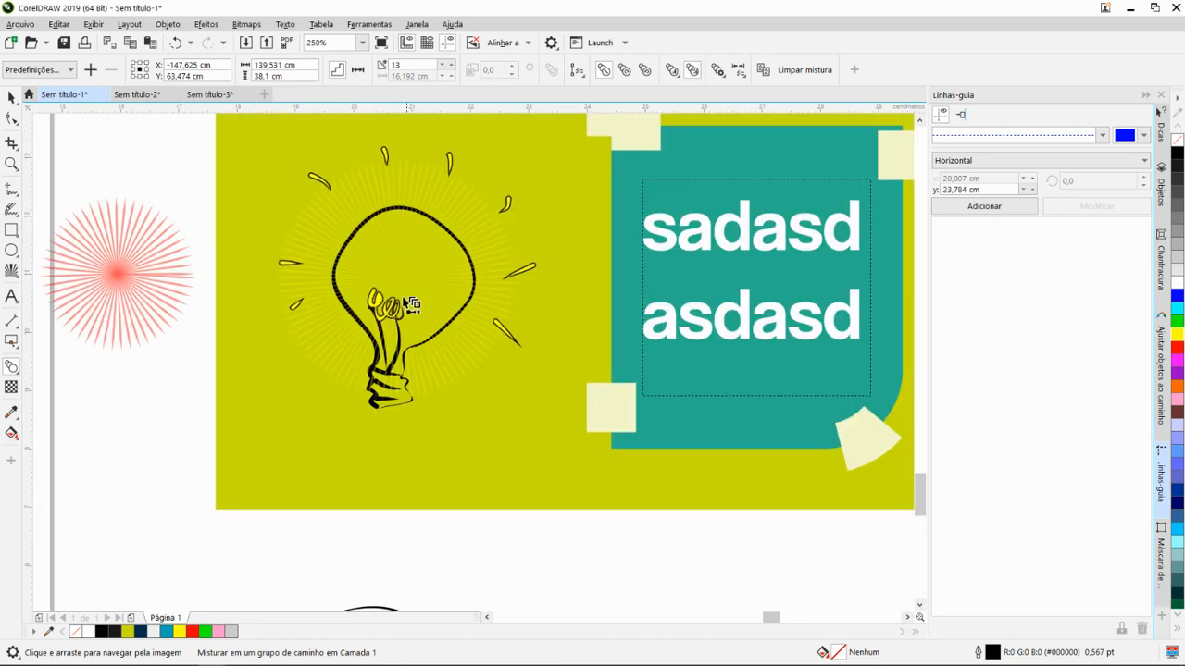
- Draw one wavy and one looping Artistic Media preset stroke, 0,08 cm wide, in the blank area below the olive and pink shapes
{"action": "left_click", "coordinate": [18, 216]}
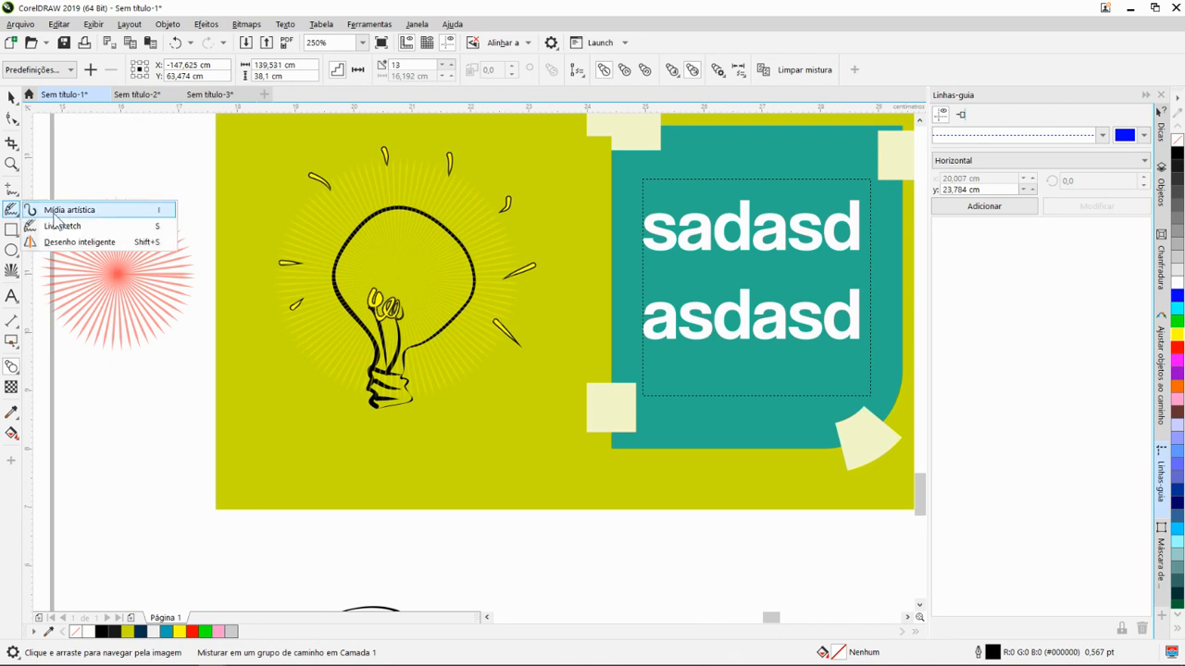
{"action": "left_click", "coordinate": [55, 211]}
{"action": "scroll", "coordinate": [404, 346], "scroll_direction": "down", "scroll_amount": 2}
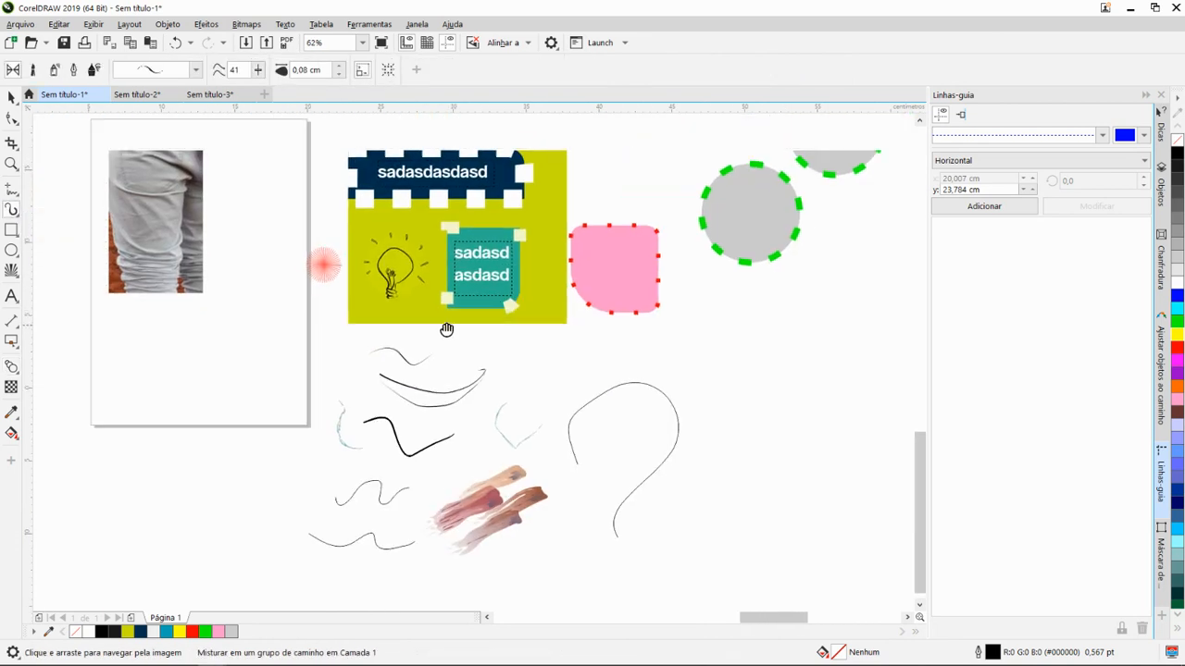
{"action": "scroll", "coordinate": [447, 329], "scroll_direction": "up", "scroll_amount": 8}
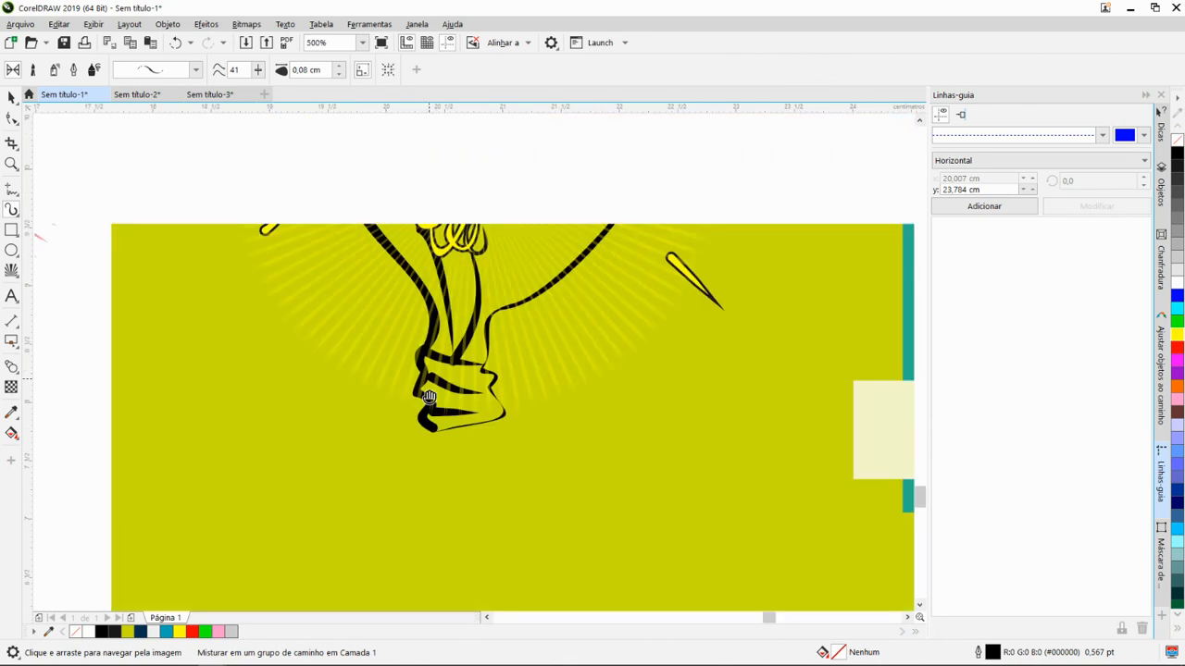
{"action": "left_click_drag", "start_coordinate": [429, 397], "coordinate": [420, 436]}
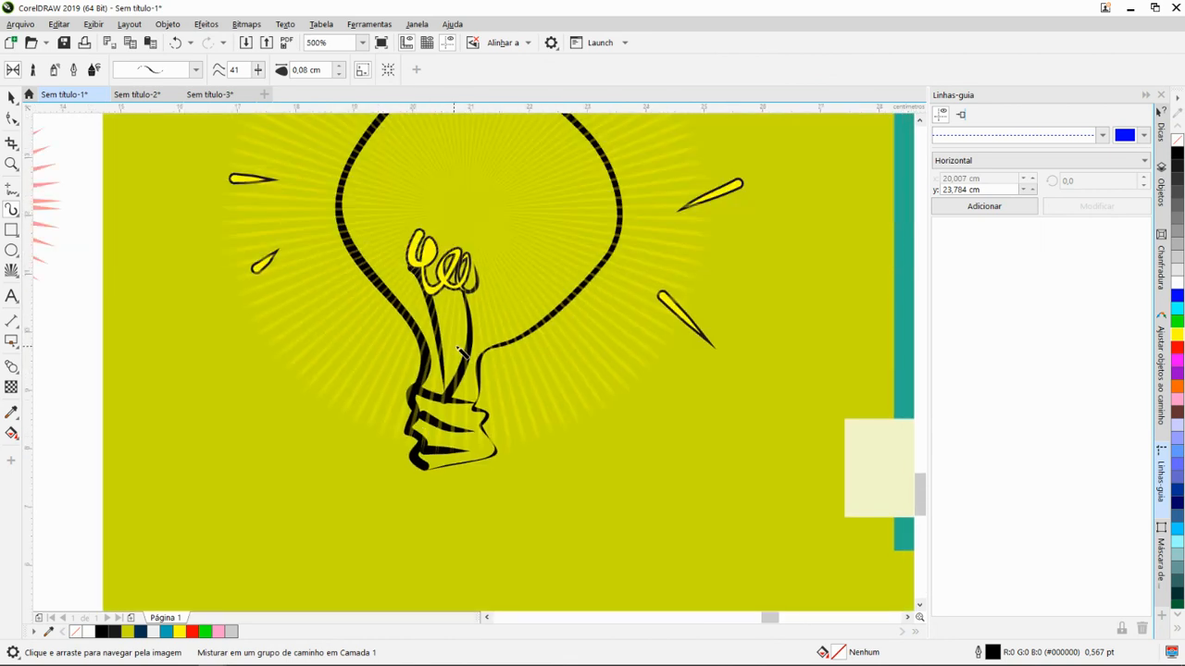
{"action": "scroll", "coordinate": [448, 333], "scroll_direction": "down", "scroll_amount": 4}
{"action": "mouse_move", "coordinate": [628, 312]}
{"action": "left_mouse_down"}
{"action": "mouse_move", "coordinate": [595, 312]}
{"action": "mouse_move", "coordinate": [537, 353]}
{"action": "left_mouse_up"}
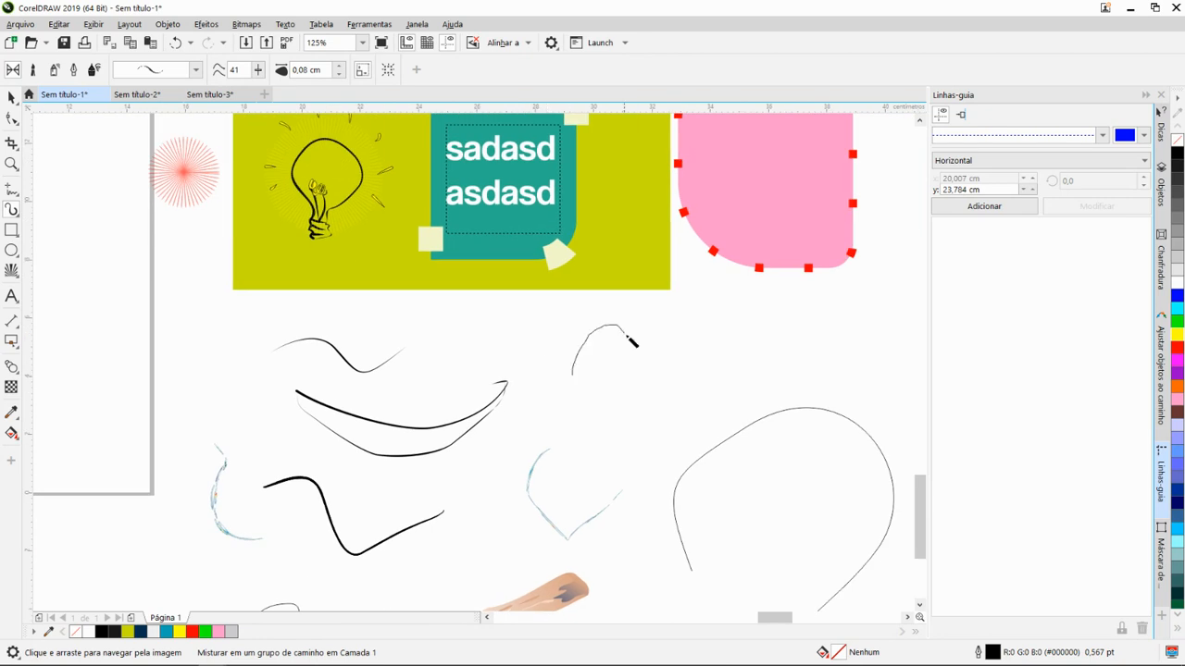
{"action": "left_click_drag", "start_coordinate": [629, 340], "coordinate": [730, 311]}
{"action": "scroll", "coordinate": [685, 375], "scroll_direction": "up", "scroll_amount": 2}
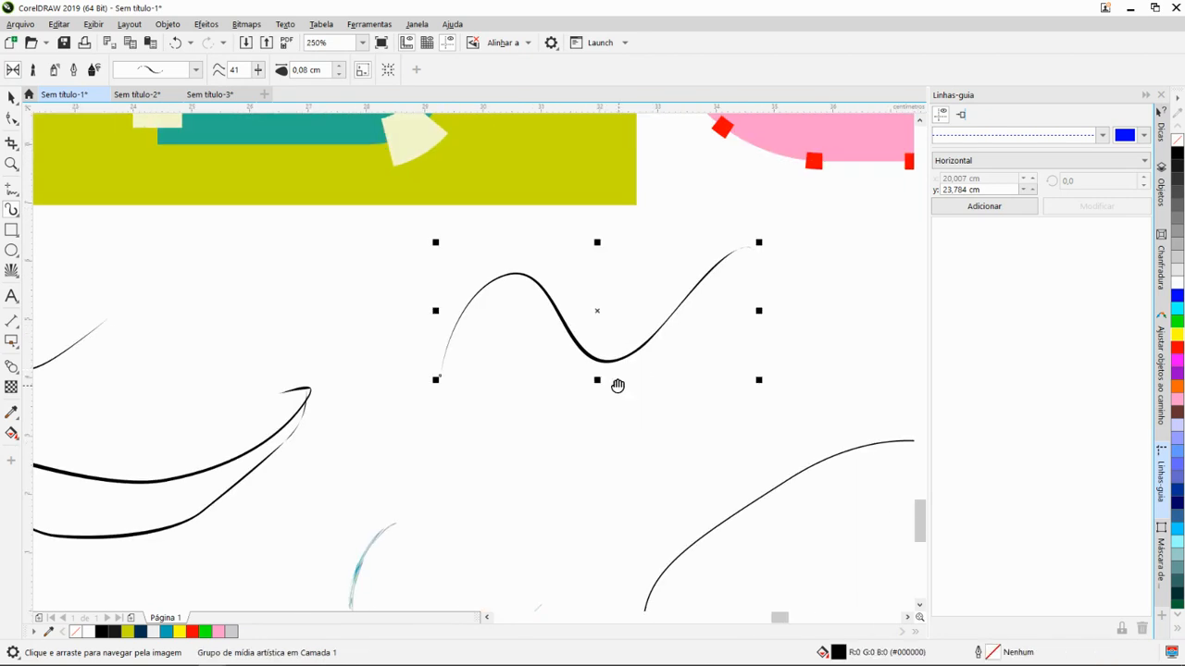
{"action": "scroll", "coordinate": [617, 385], "scroll_direction": "down", "scroll_amount": 2}
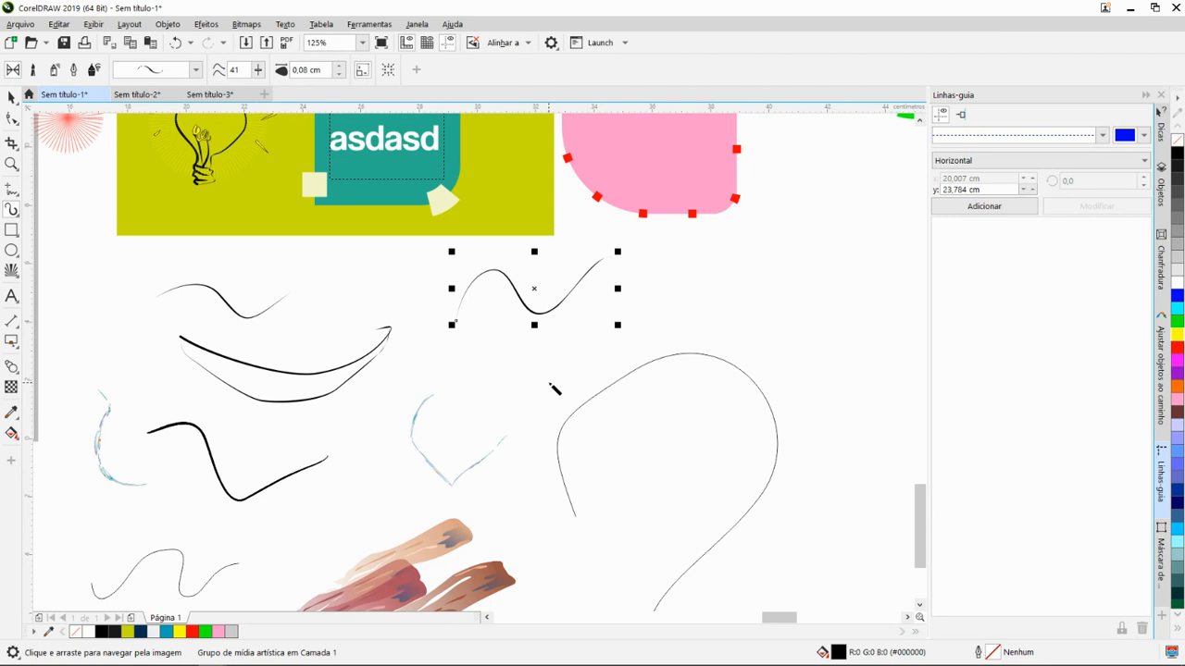
{"action": "mouse_move", "coordinate": [523, 392]}
{"action": "left_mouse_down"}
{"action": "mouse_move", "coordinate": [699, 301]}
{"action": "mouse_move", "coordinate": [758, 302]}
{"action": "mouse_move", "coordinate": [665, 316]}
{"action": "left_mouse_up"}
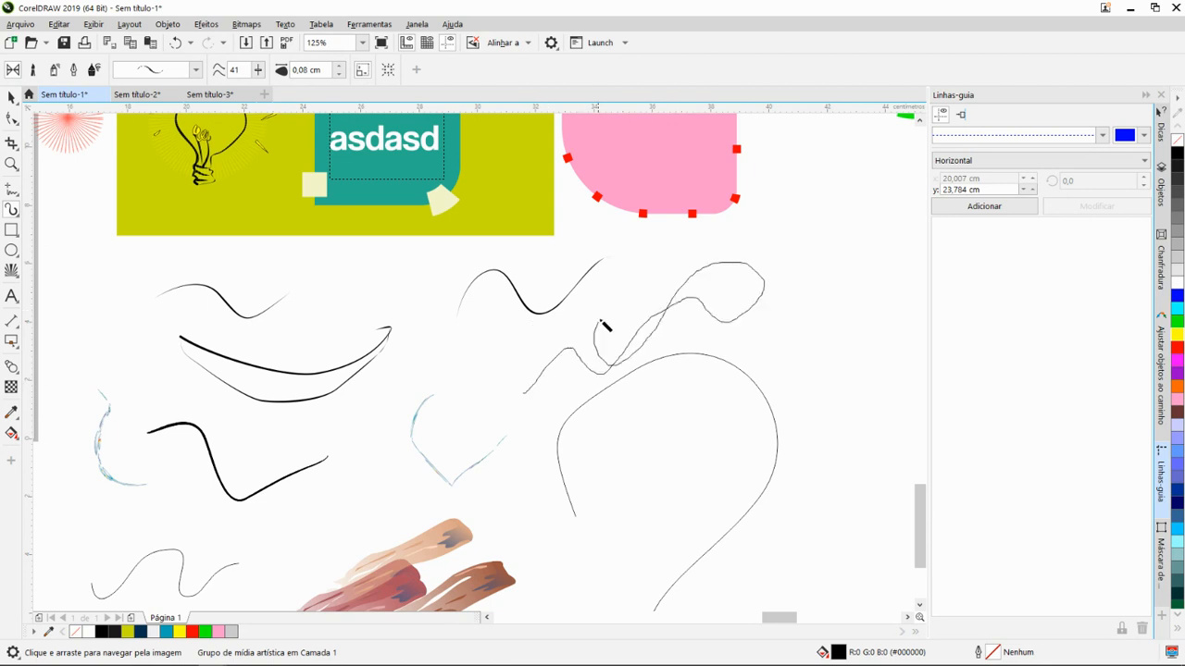
{"action": "left_click_drag", "start_coordinate": [788, 318], "coordinate": [643, 379]}
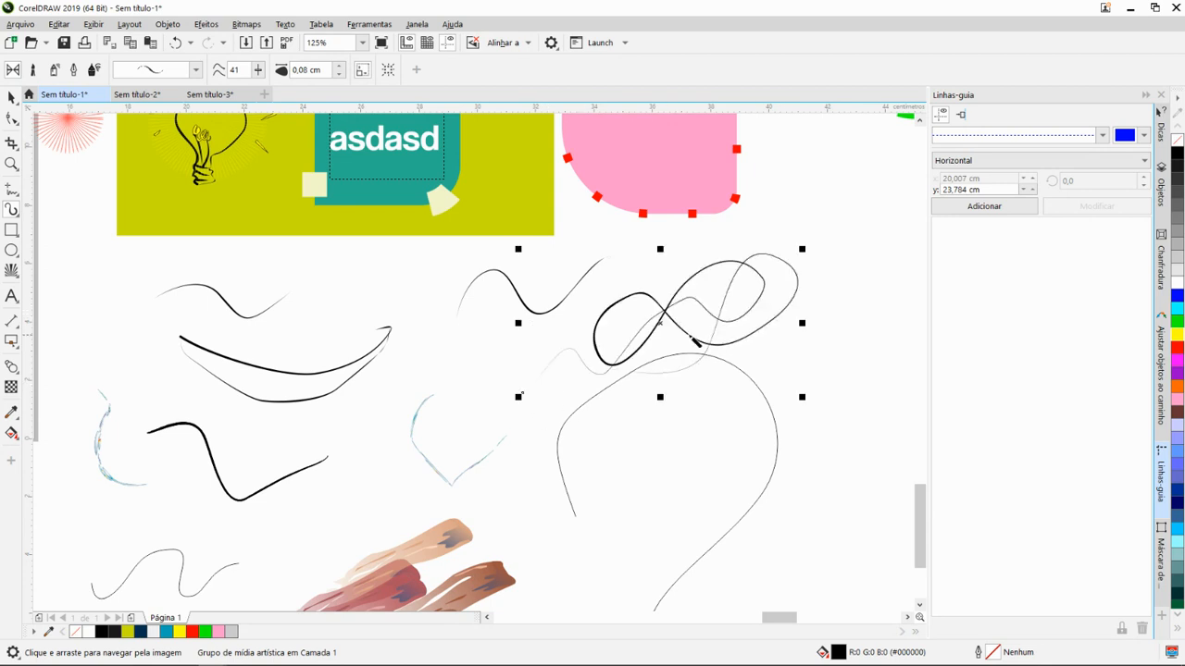
- Compare the light bulb drawing's line work up close with the newly drawn artistic strokes
{"action": "scroll", "coordinate": [696, 341], "scroll_direction": "down", "scroll_amount": 2}
{"action": "left_click_drag", "start_coordinate": [576, 316], "coordinate": [638, 357]}
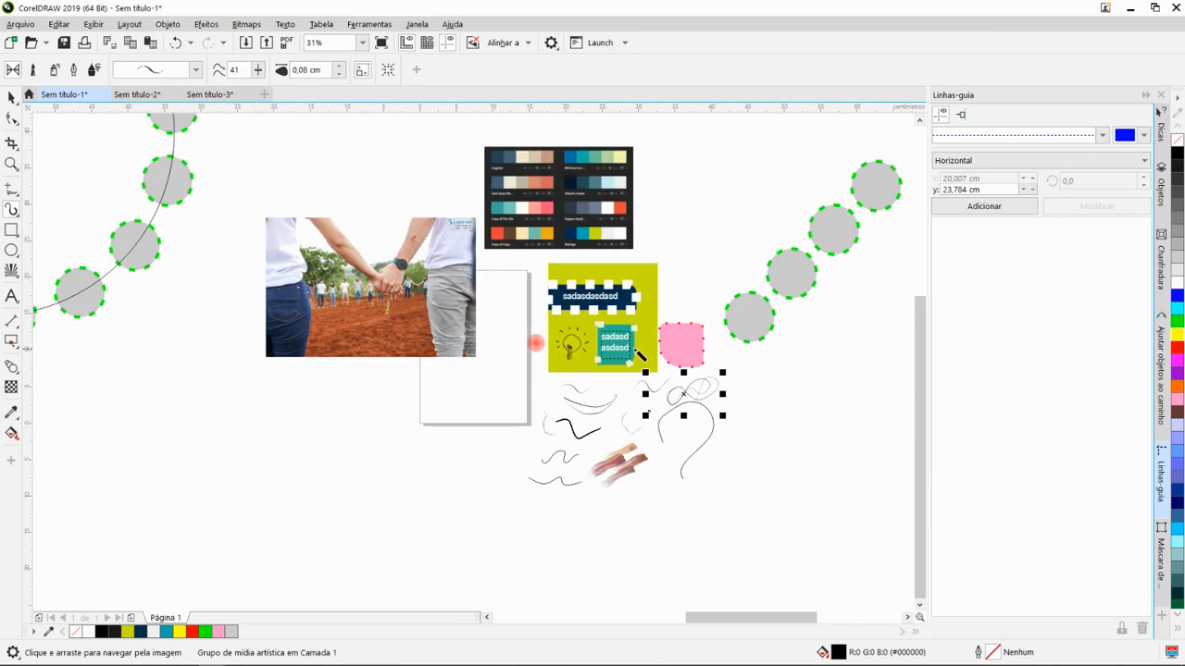
{"action": "scroll", "coordinate": [558, 366], "scroll_direction": "up", "scroll_amount": 2}
{"action": "scroll", "coordinate": [429, 364], "scroll_direction": "up", "scroll_amount": 1}
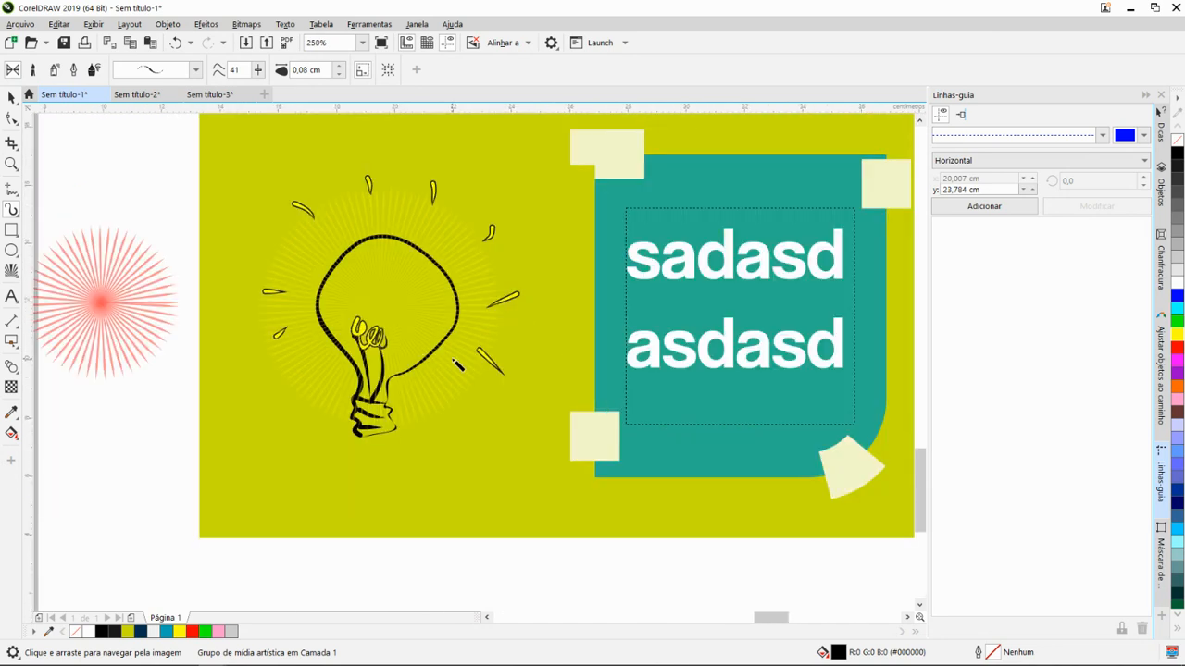
{"action": "scroll", "coordinate": [458, 337], "scroll_direction": "down", "scroll_amount": 1}
{"action": "key", "text": "space"}
{"action": "scroll", "coordinate": [459, 335], "scroll_direction": "up", "scroll_amount": 1}
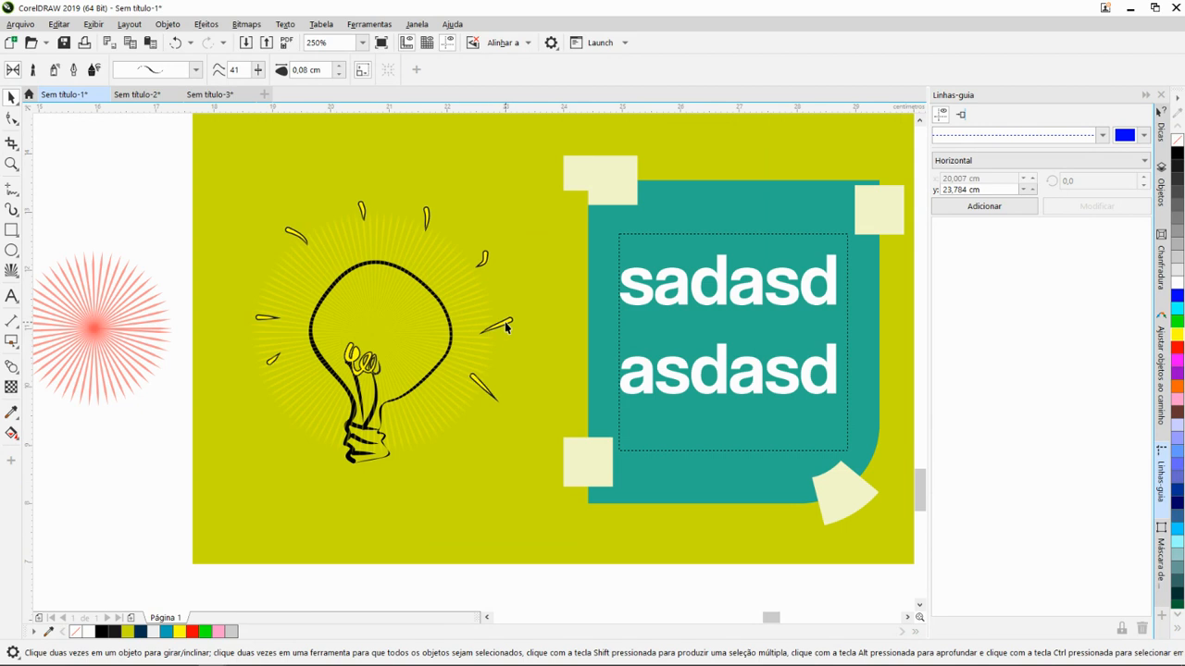
{"action": "scroll", "coordinate": [563, 341], "scroll_direction": "down", "scroll_amount": 1}
{"action": "left_click_drag", "start_coordinate": [584, 388], "coordinate": [464, 336]}
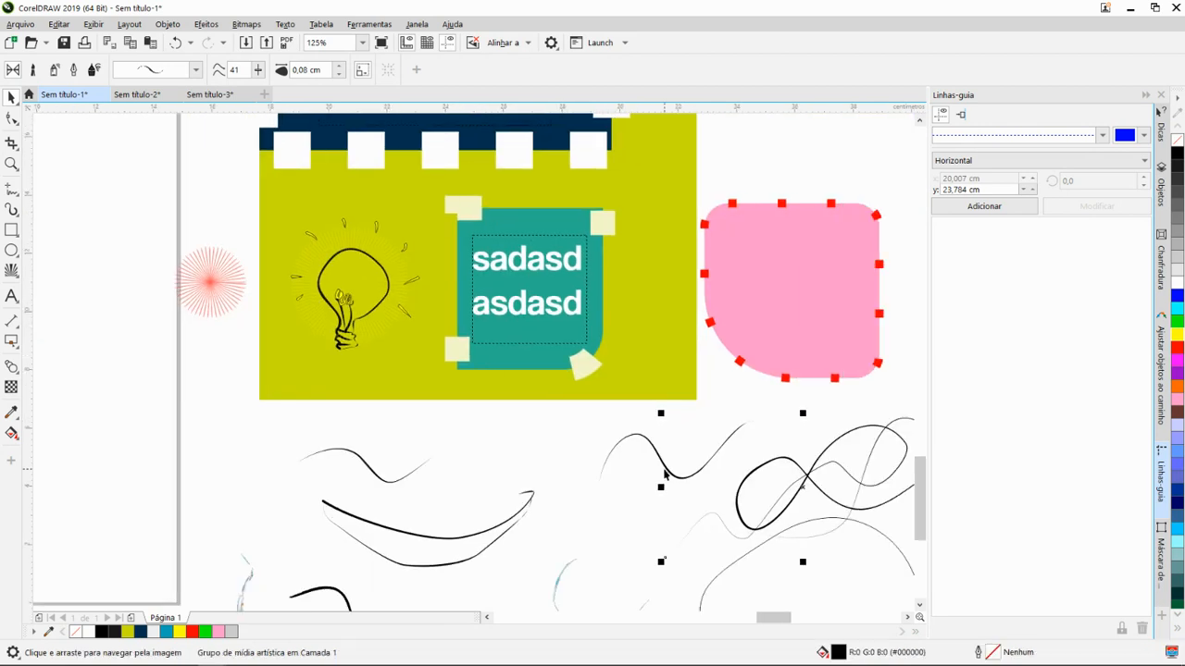
- Give the looping artistic stroke a red outline and an olive green fill
{"action": "left_click_drag", "start_coordinate": [644, 425], "coordinate": [583, 393]}
{"action": "scroll", "coordinate": [648, 463], "scroll_direction": "up", "scroll_amount": 1}
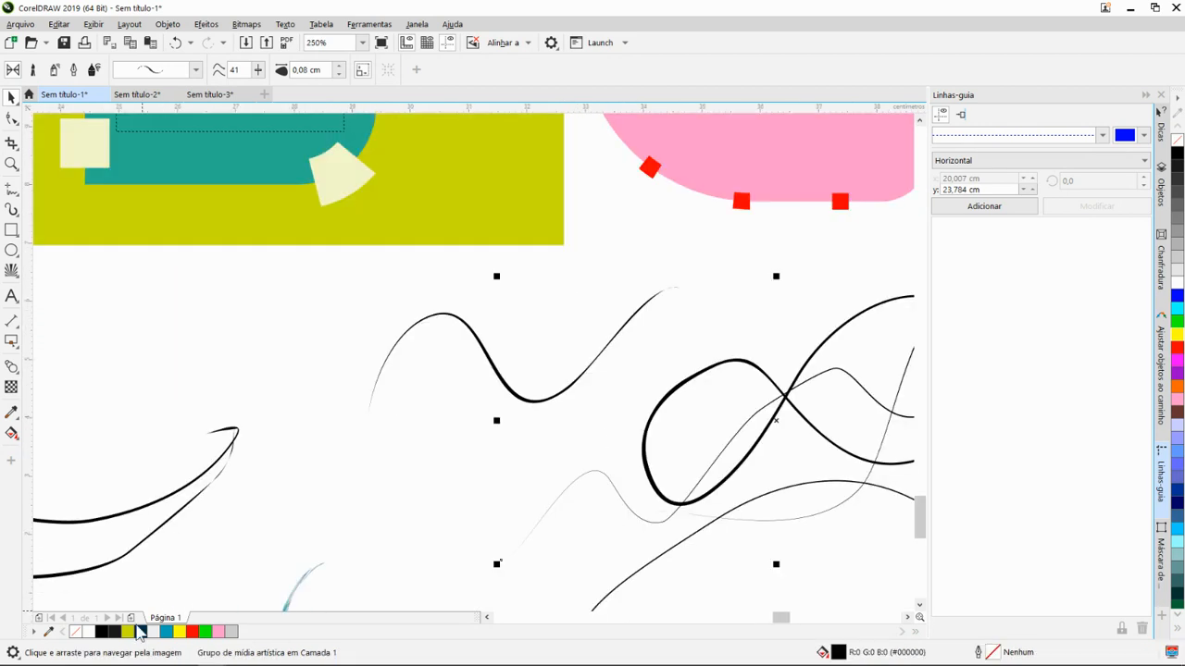
{"action": "right_click", "coordinate": [192, 632]}
{"action": "left_click_drag", "start_coordinate": [605, 431], "coordinate": [317, 399]}
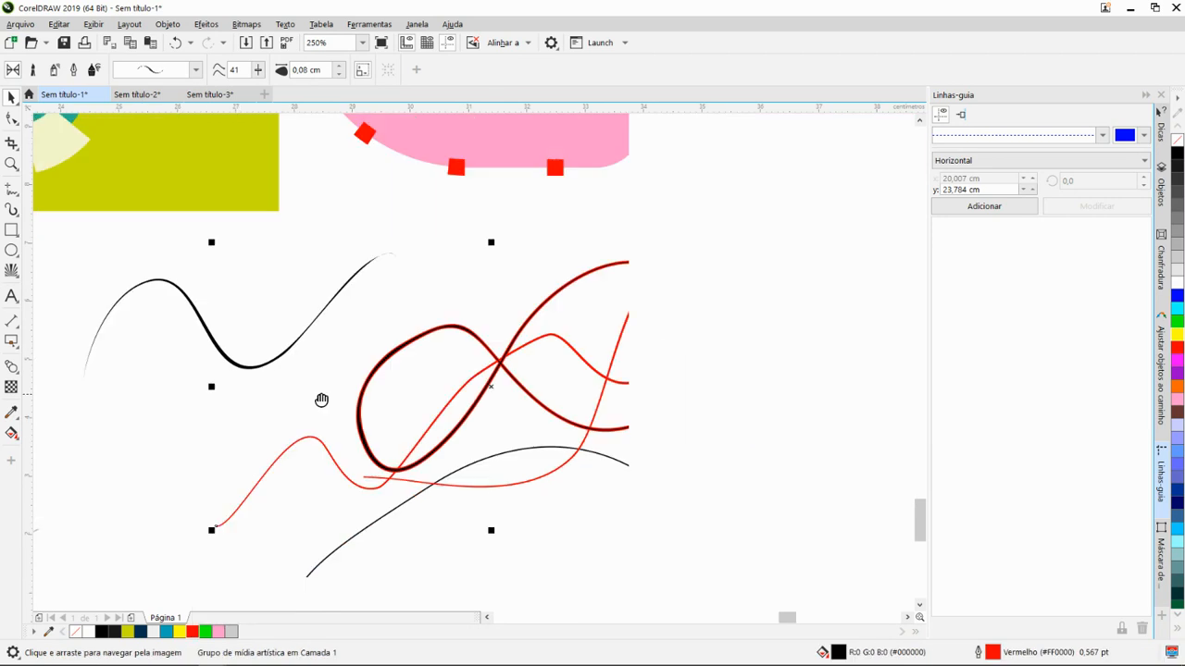
{"action": "scroll", "coordinate": [565, 390], "scroll_direction": "up", "scroll_amount": 1}
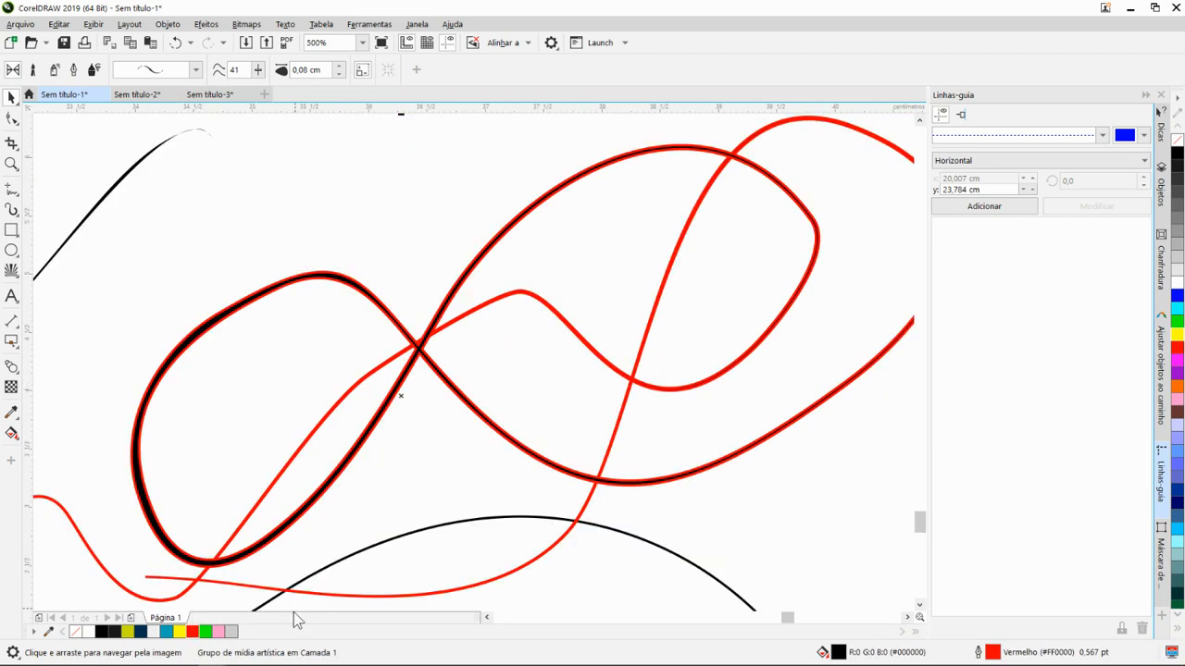
{"action": "left_click", "coordinate": [126, 631]}
- Examine the outline and fill of the looping stroke up close, and review the surrounding practice objects
{"action": "scroll", "coordinate": [423, 455], "scroll_direction": "down", "scroll_amount": 2}
{"action": "left_click_drag", "start_coordinate": [501, 433], "coordinate": [653, 389]}
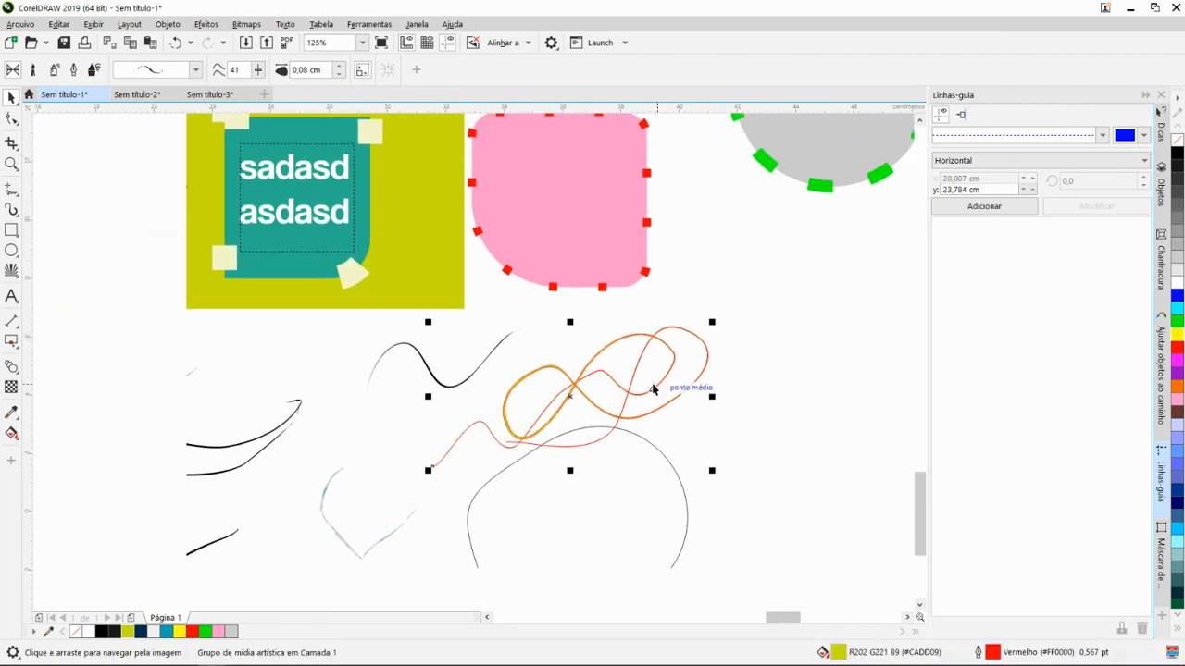
{"action": "scroll", "coordinate": [607, 405], "scroll_direction": "up", "scroll_amount": 2}
{"action": "scroll", "coordinate": [502, 373], "scroll_direction": "up", "scroll_amount": 1}
{"action": "scroll", "coordinate": [489, 372], "scroll_direction": "down", "scroll_amount": 2}
{"action": "scroll", "coordinate": [524, 410], "scroll_direction": "down", "scroll_amount": 1}
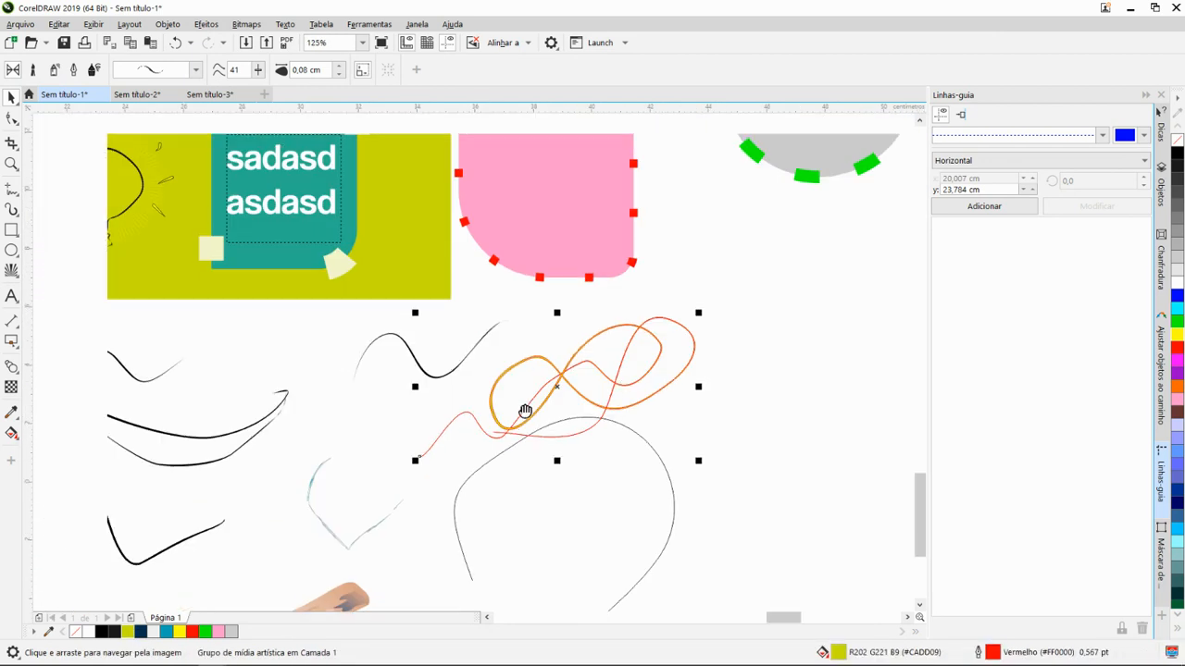
{"action": "scroll", "coordinate": [703, 415], "scroll_direction": "up", "scroll_amount": 4}
{"action": "scroll", "coordinate": [556, 375], "scroll_direction": "down", "scroll_amount": 4}
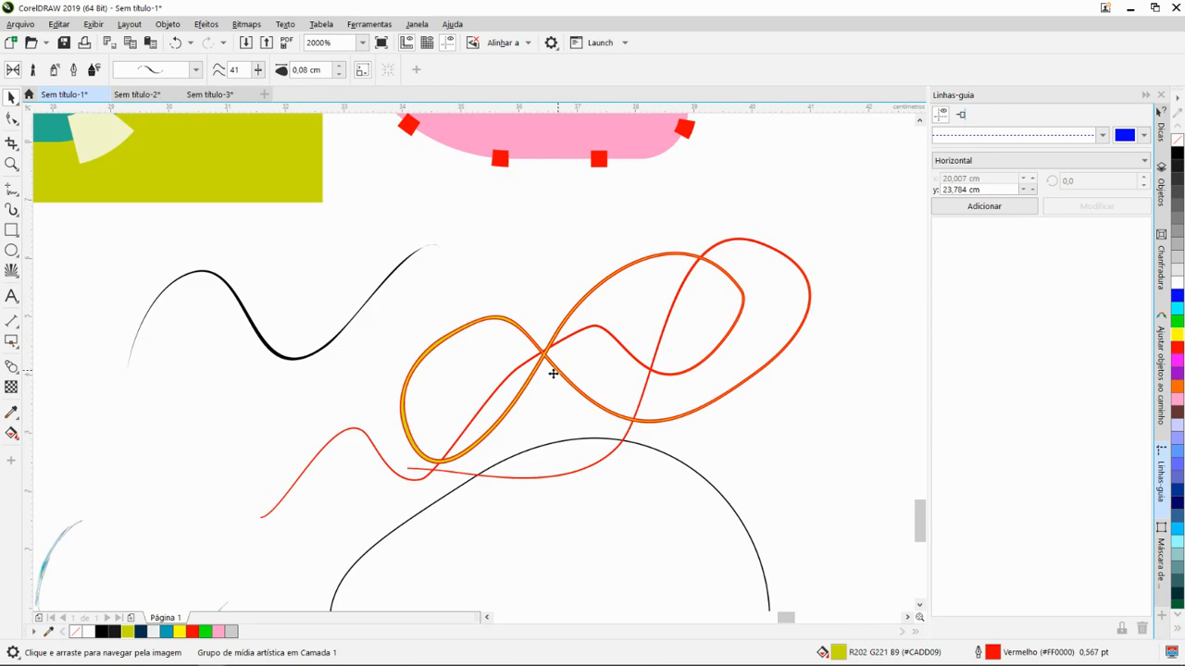
{"action": "scroll", "coordinate": [509, 426], "scroll_direction": "up", "scroll_amount": 3}
{"action": "scroll", "coordinate": [500, 440], "scroll_direction": "up", "scroll_amount": 1}
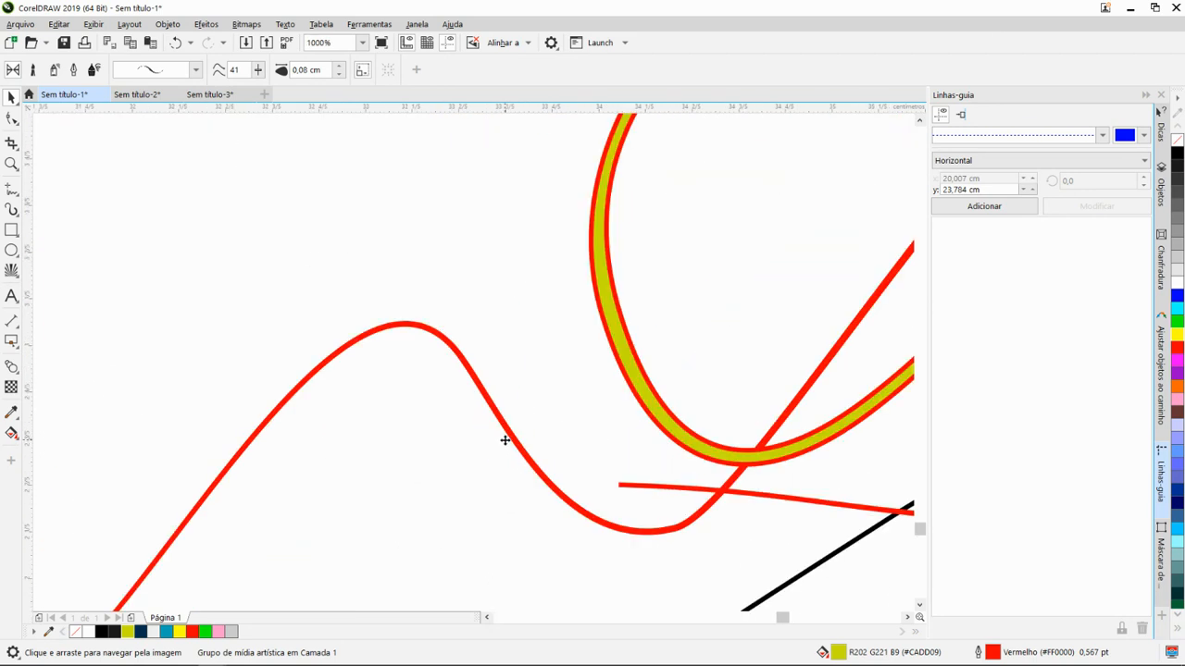
{"action": "scroll", "coordinate": [619, 370], "scroll_direction": "down", "scroll_amount": 4}
{"action": "scroll", "coordinate": [470, 398], "scroll_direction": "down", "scroll_amount": 2}
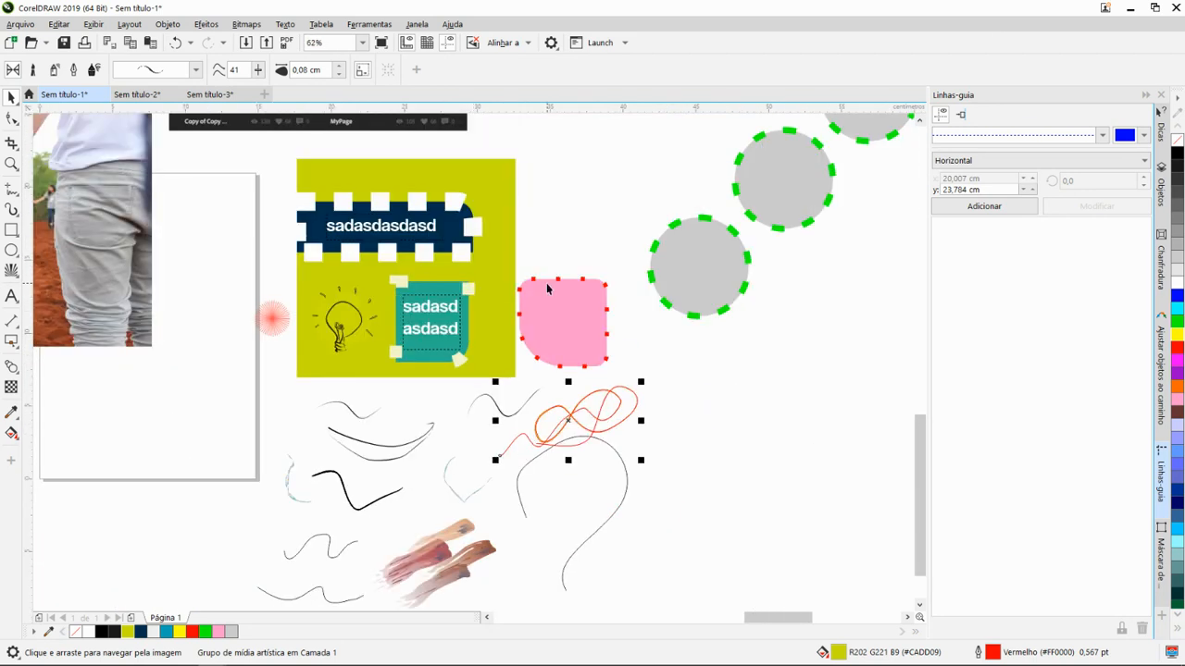
{"action": "left_click_drag", "start_coordinate": [543, 283], "coordinate": [517, 366]}
{"action": "scroll", "coordinate": [415, 361], "scroll_direction": "down", "scroll_amount": 1}
{"action": "left_click_drag", "start_coordinate": [334, 327], "coordinate": [569, 390]}
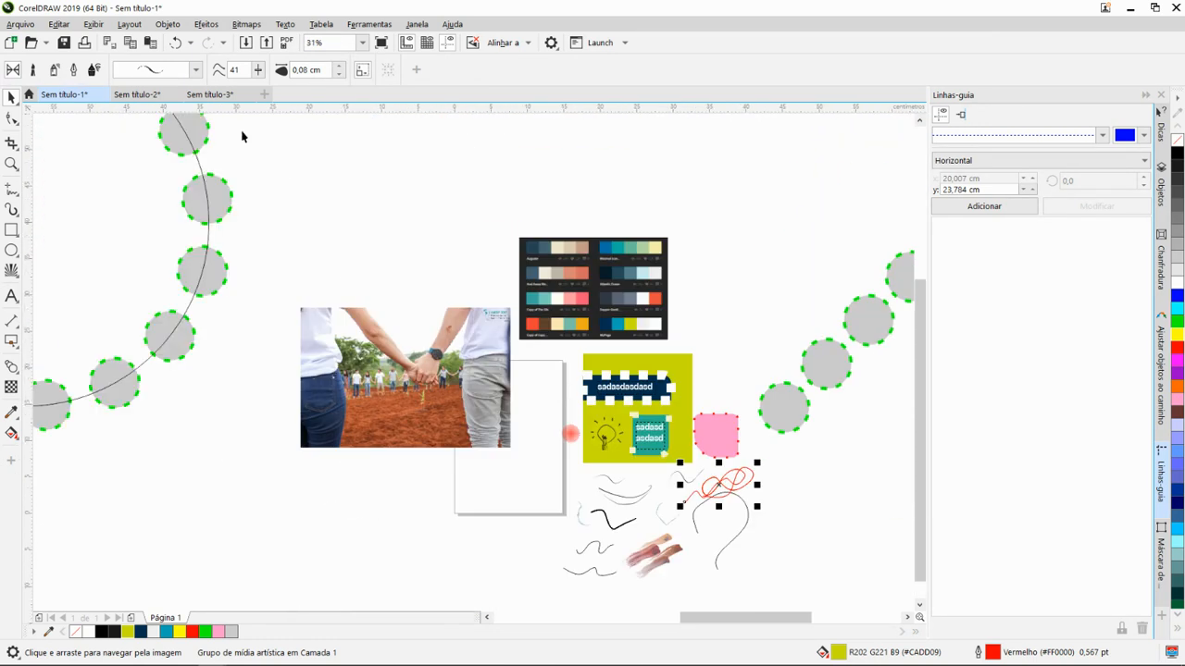
- Switch the Artistic Media tool to brush mode and look through the Artístico and Caligrafia brush categories
{"action": "left_click", "coordinate": [33, 70]}
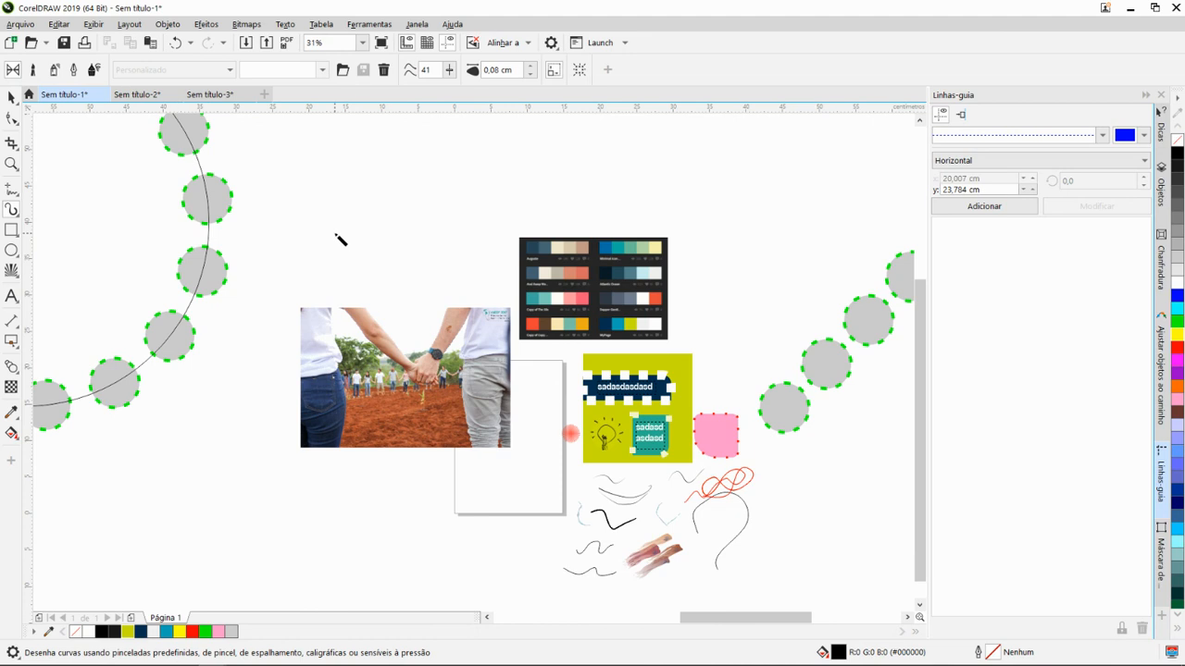
{"action": "key", "text": "space"}
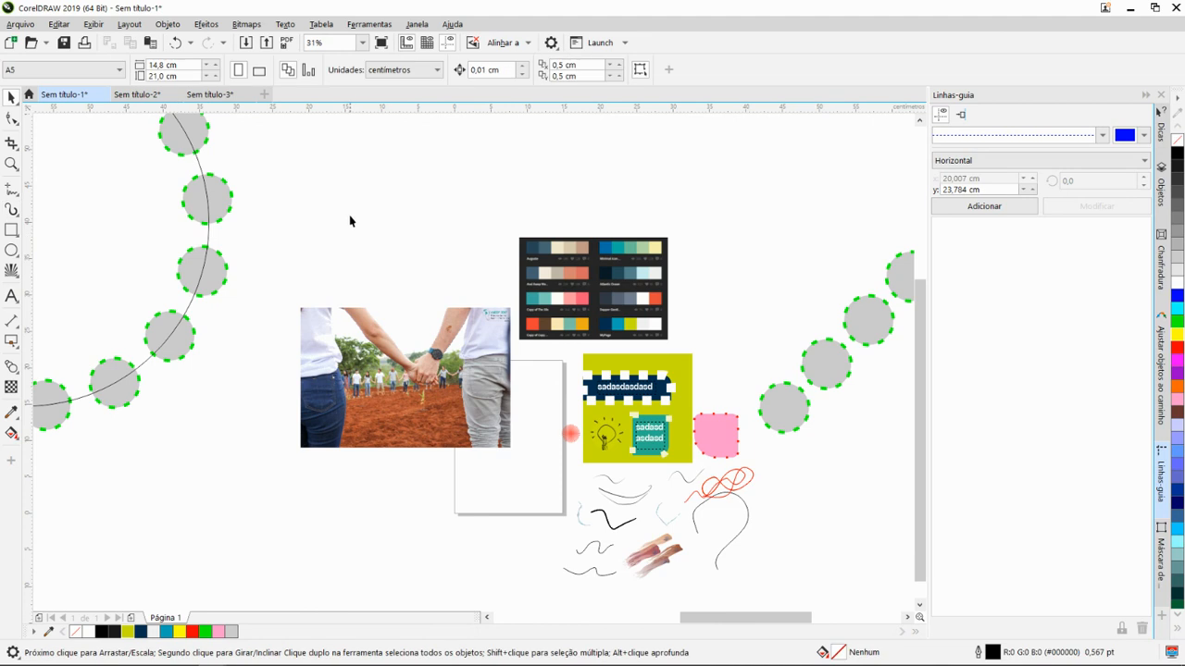
{"action": "left_click", "coordinate": [11, 210]}
{"action": "left_click", "coordinate": [167, 70]}
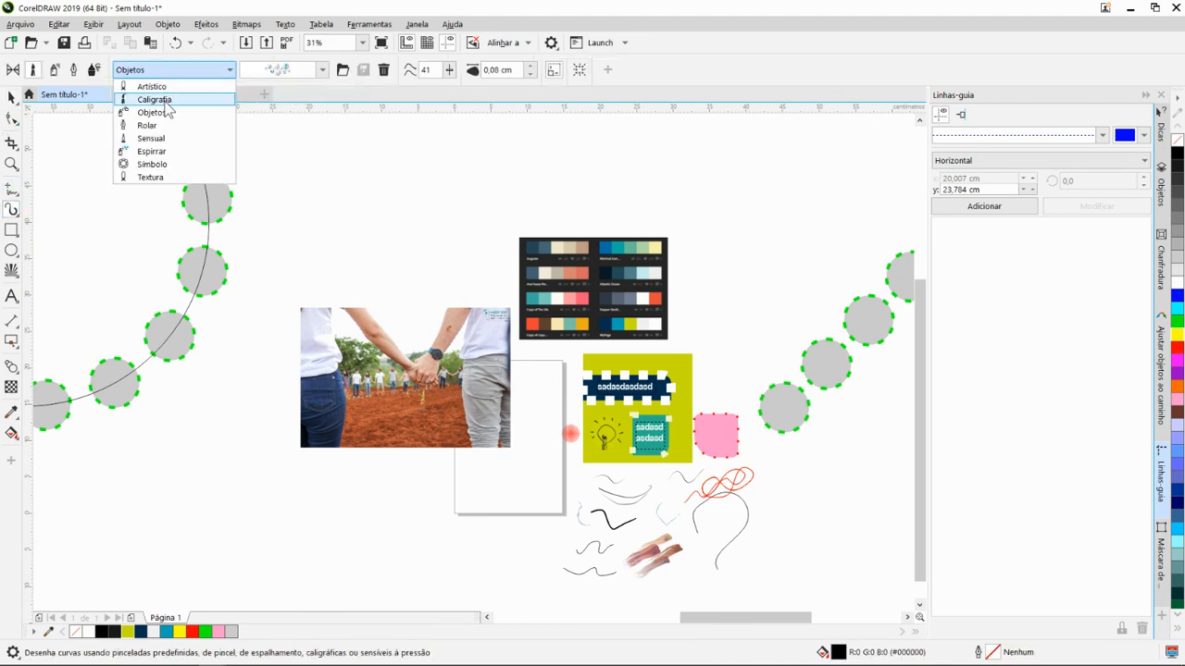
{"action": "left_click", "coordinate": [152, 86]}
{"action": "left_click", "coordinate": [210, 72]}
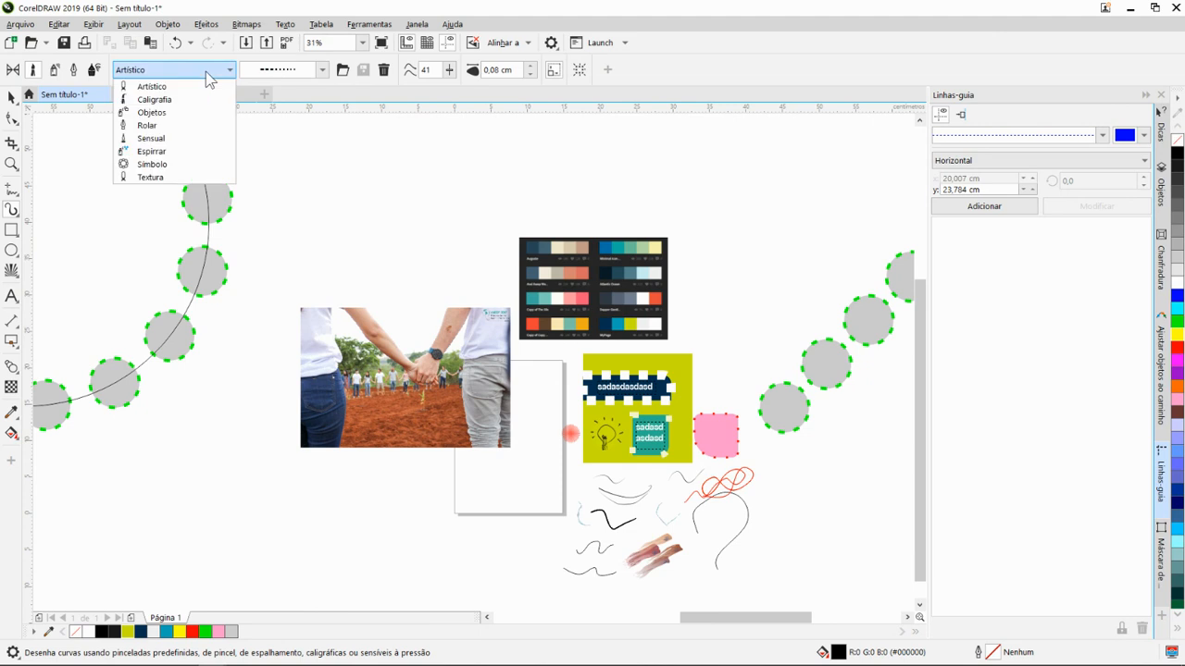
{"action": "left_click", "coordinate": [185, 99]}
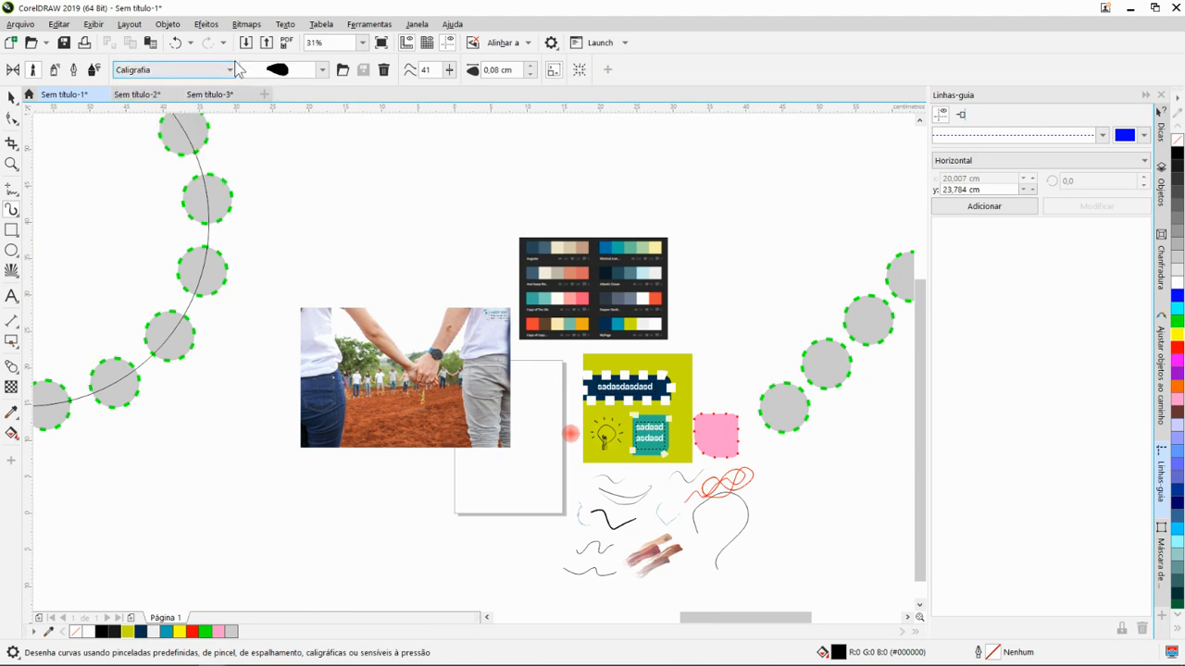
{"action": "left_click", "coordinate": [322, 70]}
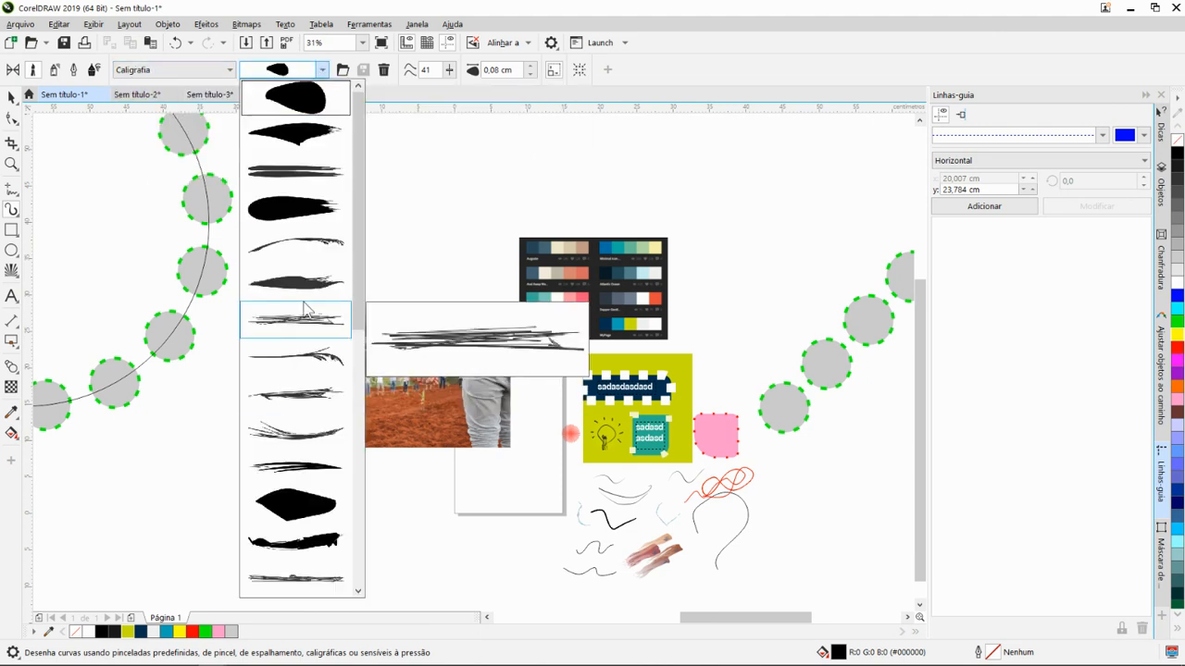
{"action": "left_click", "coordinate": [314, 70]}
- Look through the brush strokes available in the Sensual category
{"action": "left_click", "coordinate": [219, 72]}
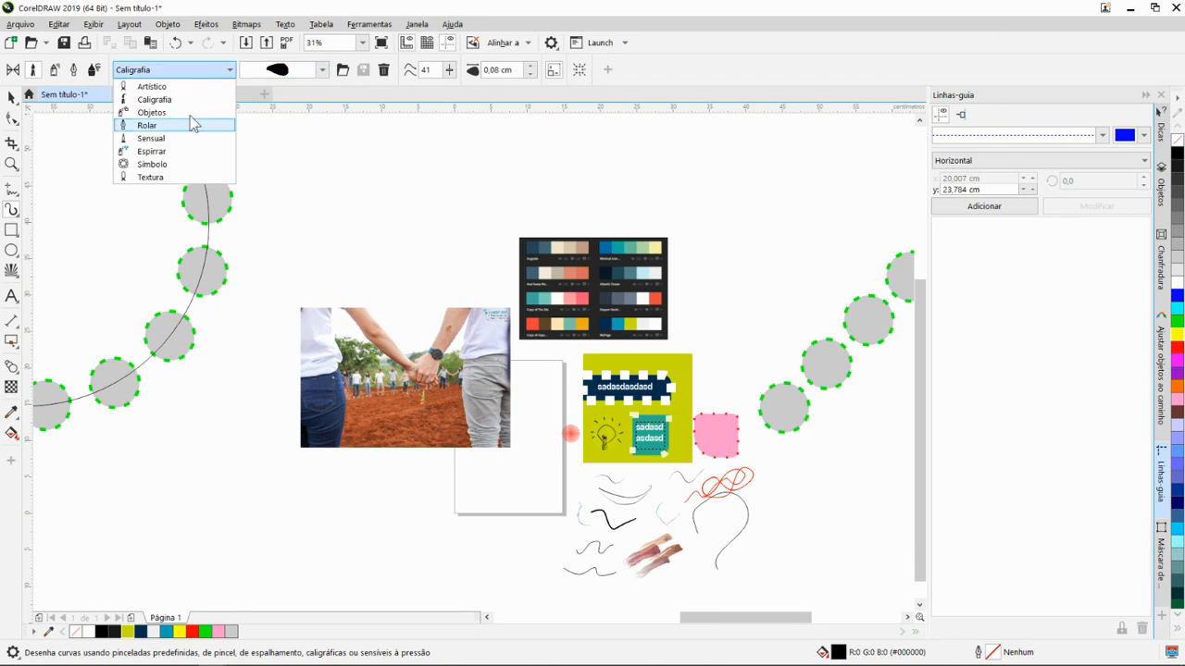
{"action": "left_click", "coordinate": [180, 138]}
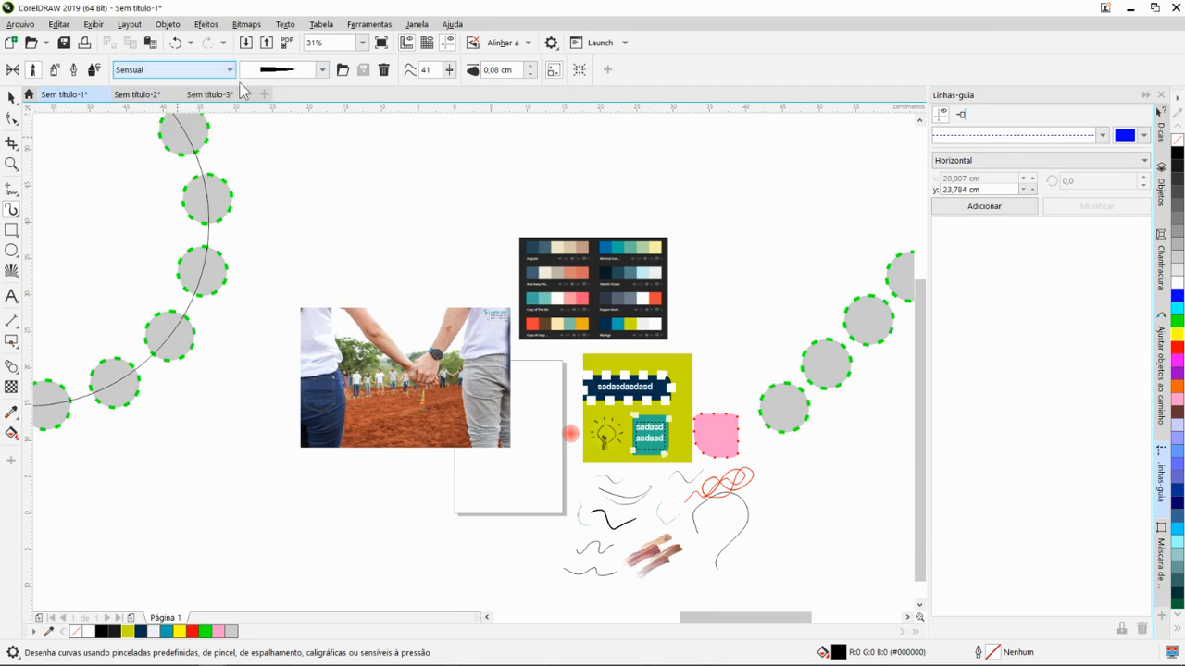
{"action": "left_click", "coordinate": [321, 70]}
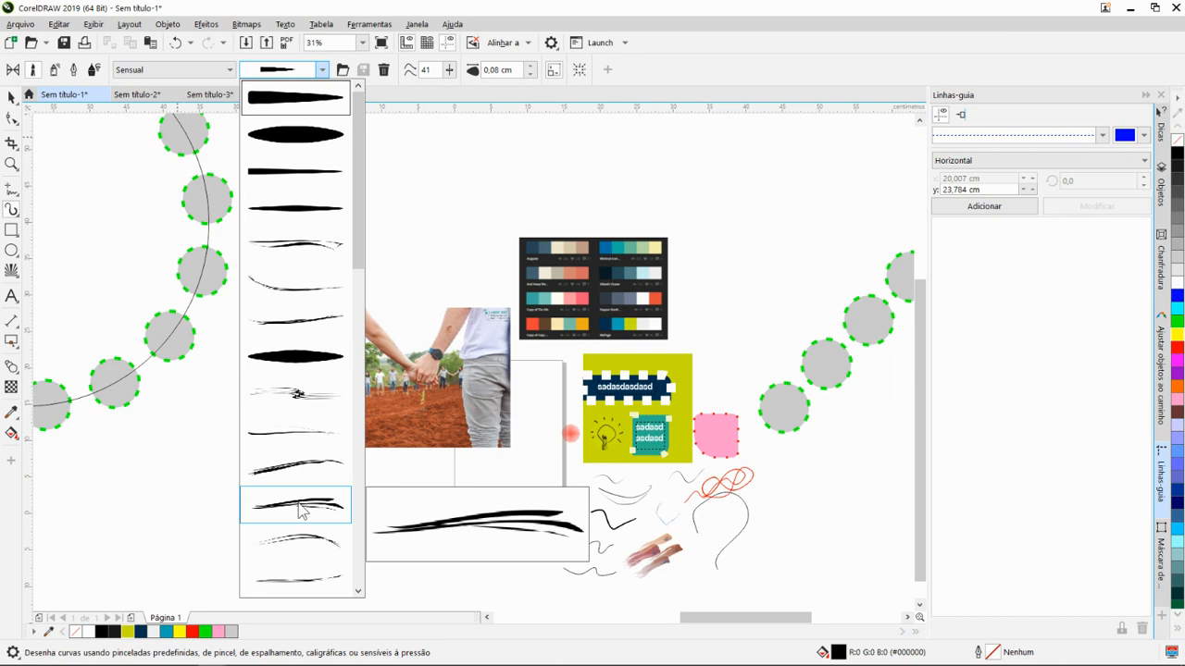
{"action": "left_click", "coordinate": [322, 70]}
- Draw a nearly horizontal brush stroke, 0,08 cm wide, above the photo using a rough brush from the Textura category
{"action": "left_click", "coordinate": [174, 69]}
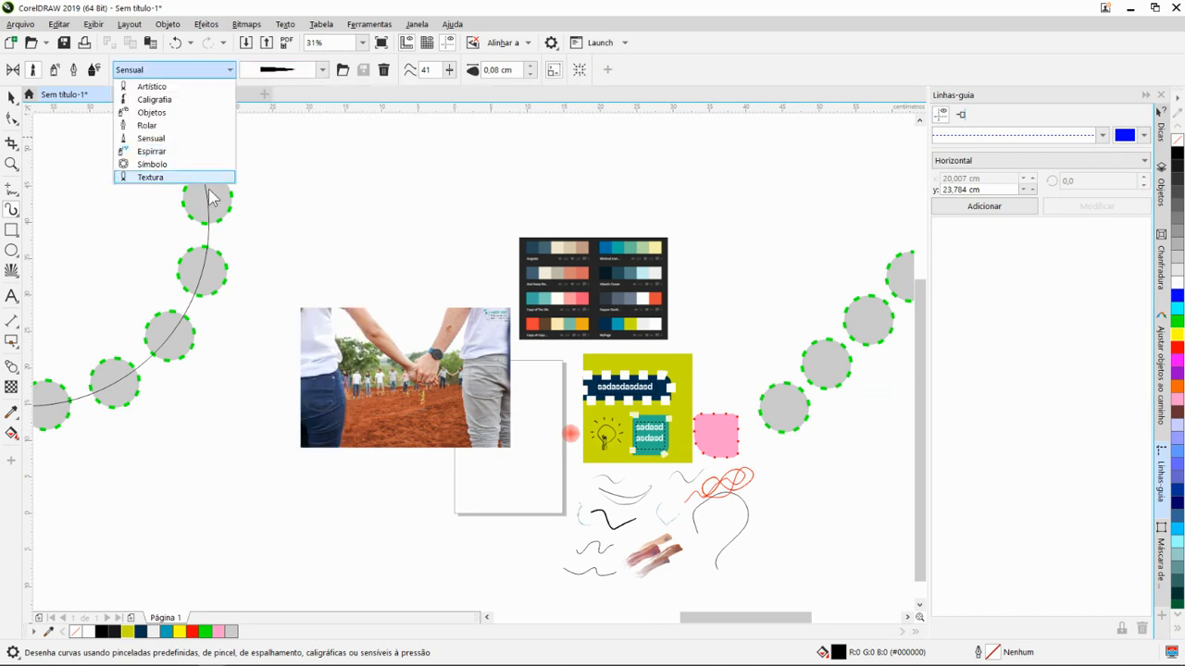
{"action": "left_click", "coordinate": [179, 179]}
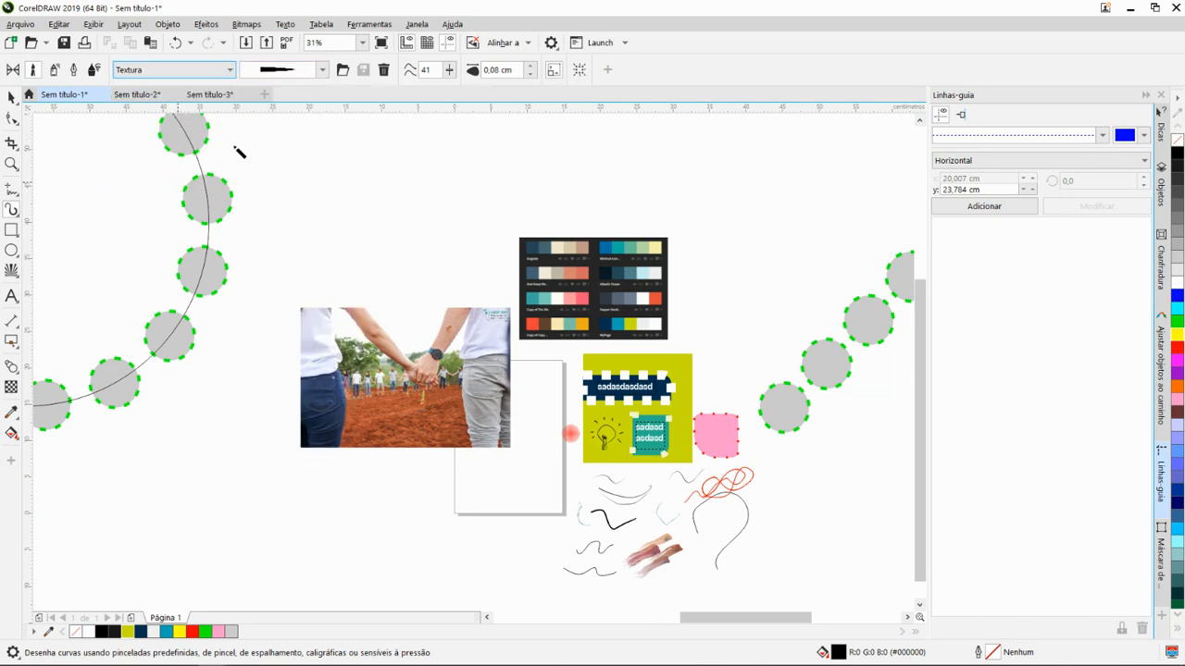
{"action": "left_click", "coordinate": [323, 69]}
{"action": "left_click", "coordinate": [313, 155]}
{"action": "left_click_drag", "start_coordinate": [352, 197], "coordinate": [453, 192]}
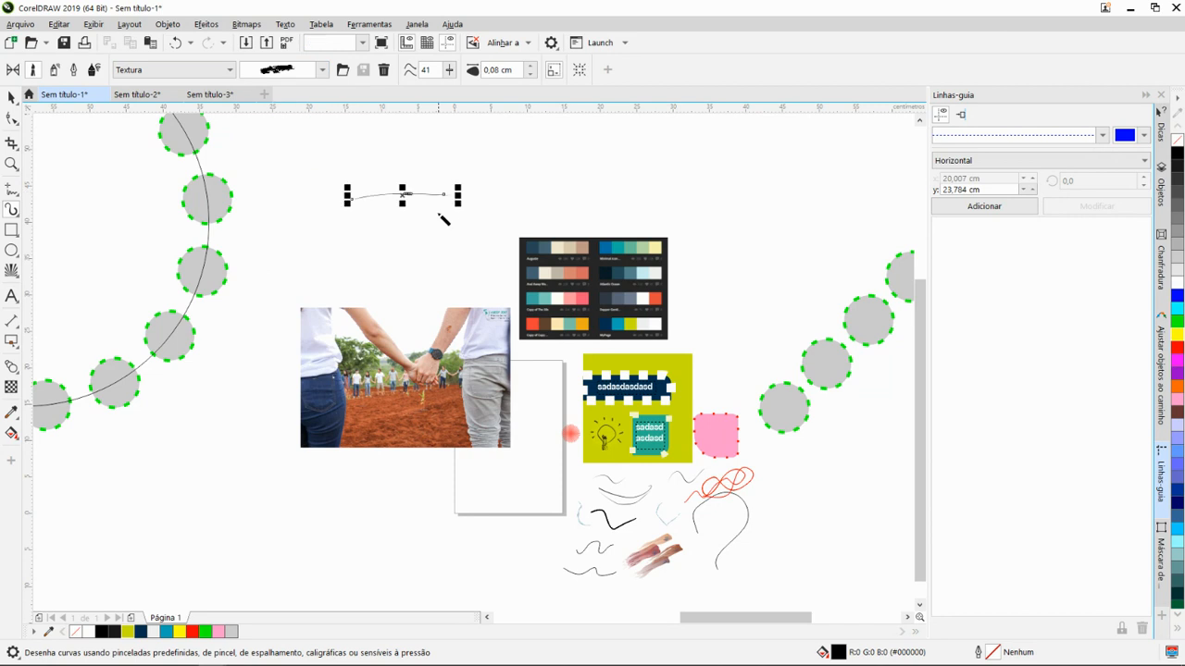
{"action": "scroll", "coordinate": [397, 198], "scroll_direction": "up", "scroll_amount": 2}
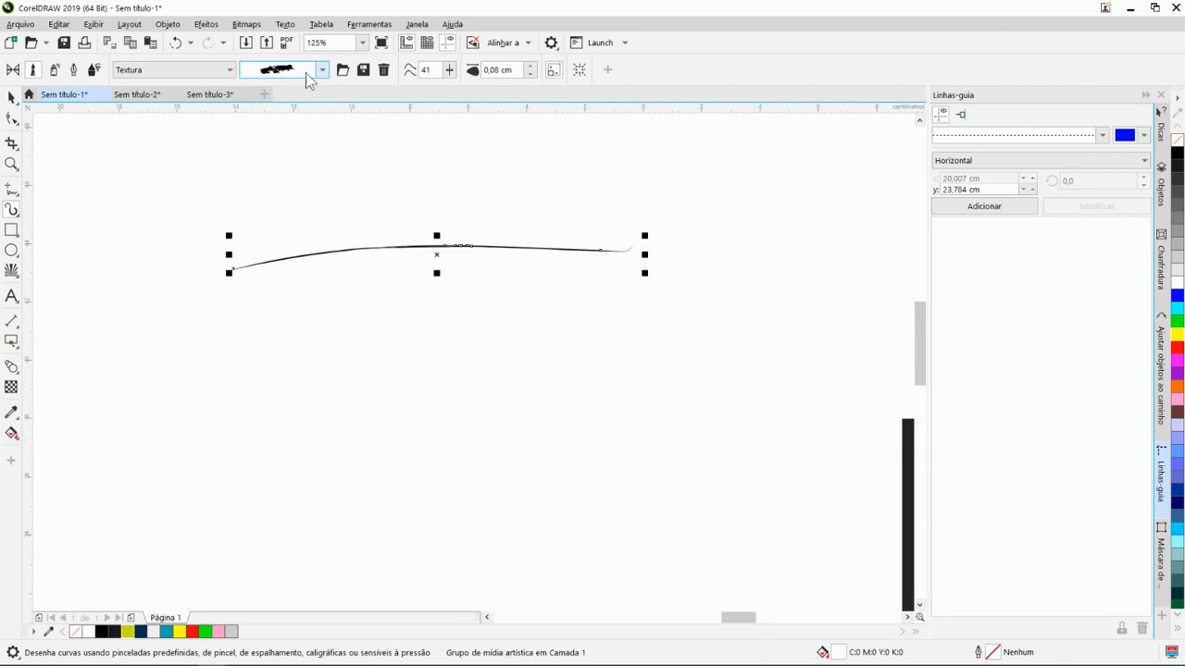
- Set the selected rough stroke's smoothing to 38 and its width to 5,0 cm
{"action": "mouse_move", "coordinate": [446, 72]}
{"action": "left_mouse_down"}
{"action": "mouse_move", "coordinate": [459, 81]}
{"action": "mouse_move", "coordinate": [430, 84]}
{"action": "left_mouse_up"}
{"action": "left_click", "coordinate": [530, 67]}
{"action": "left_click", "coordinate": [531, 67]}
{"action": "left_click", "coordinate": [531, 67]}
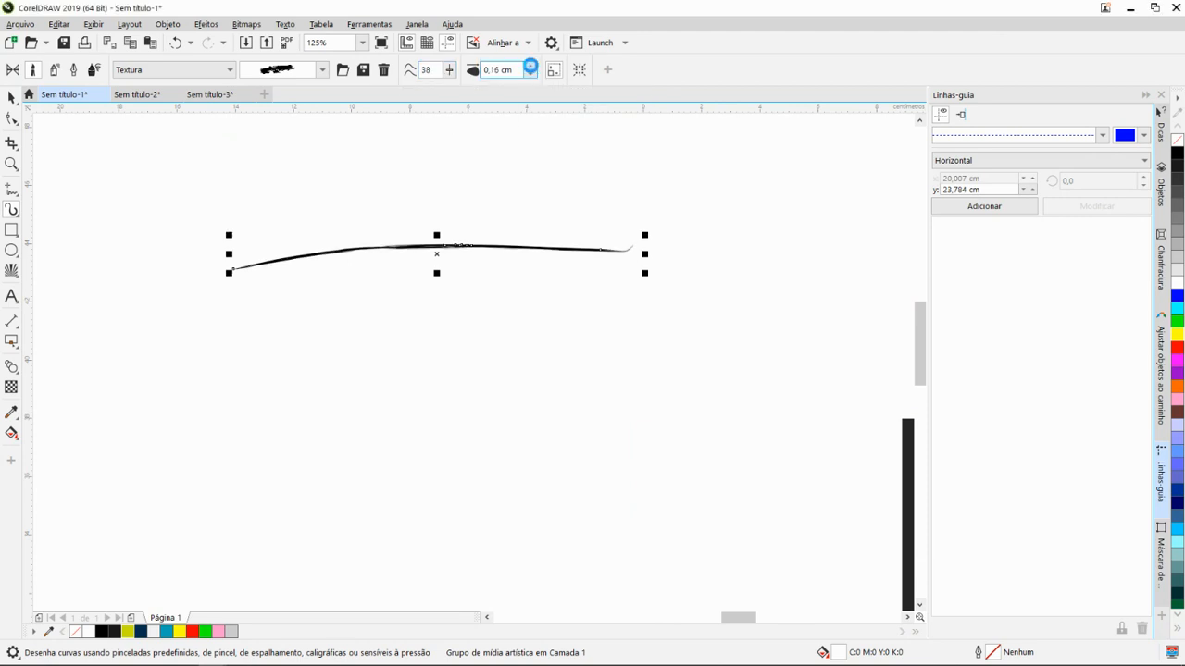
{"action": "left_click", "coordinate": [531, 67]}
{"action": "left_click", "coordinate": [530, 66]}
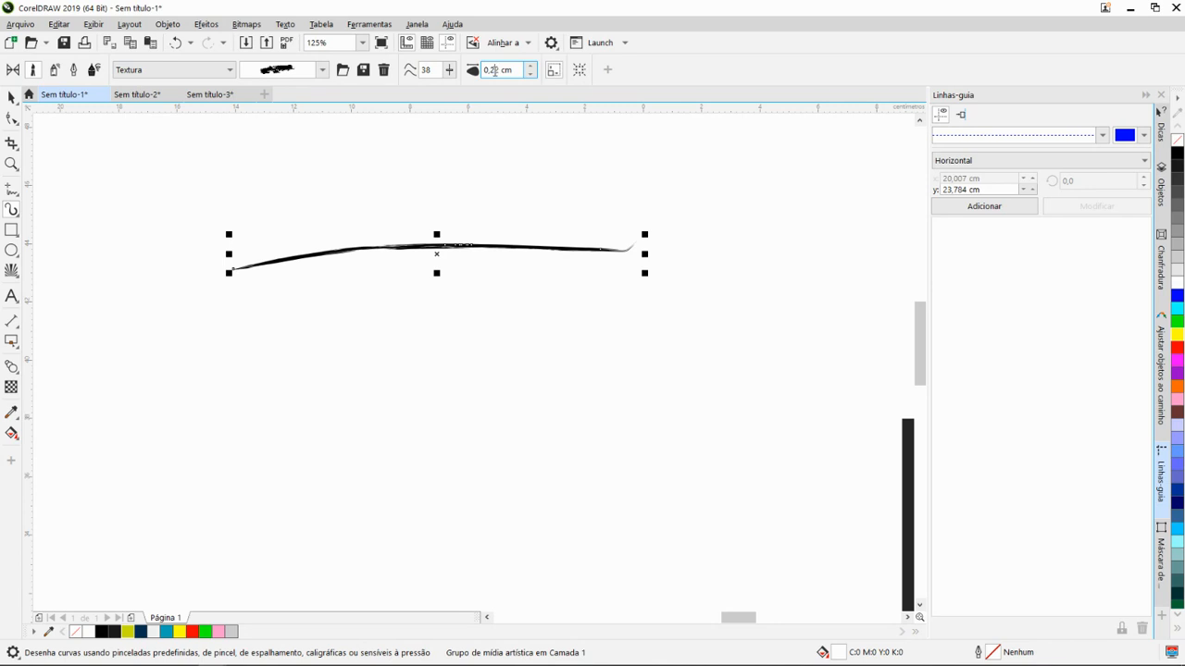
{"action": "type", "text": "5"}
{"action": "key", "text": "Return"}
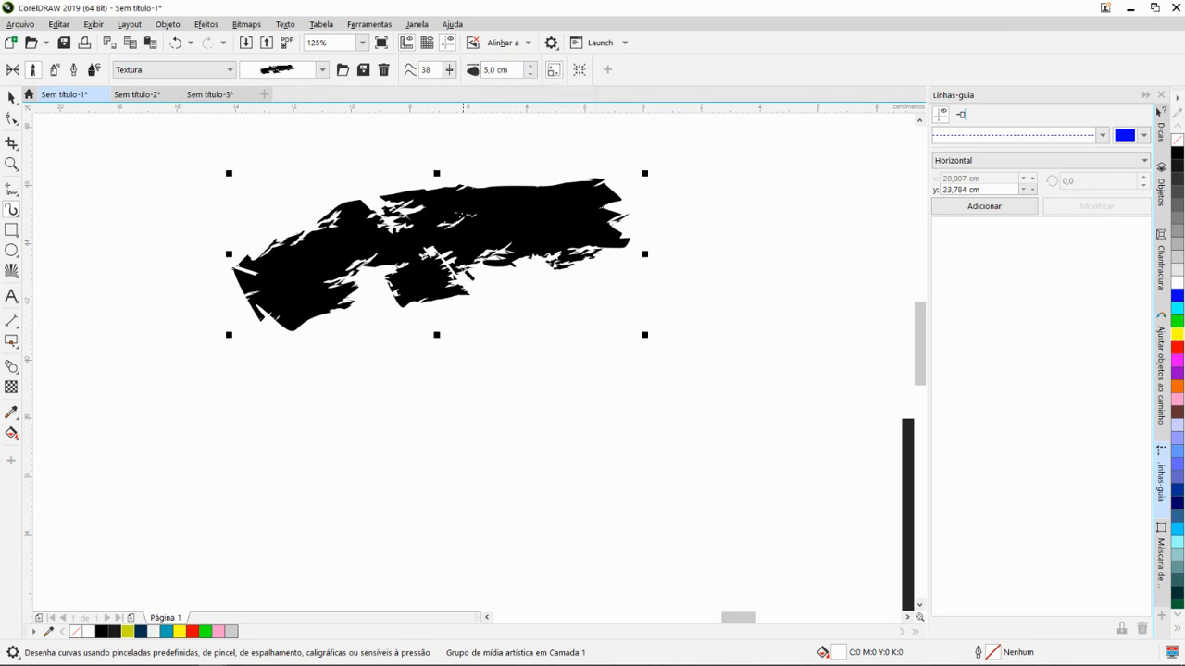
- Draw a second, rising stroke with the same rough Textura brush just below the first one
{"action": "scroll", "coordinate": [461, 284], "scroll_direction": "down", "scroll_amount": 4}
{"action": "scroll", "coordinate": [460, 283], "scroll_direction": "up", "scroll_amount": 2}
{"action": "left_click_drag", "start_coordinate": [468, 325], "coordinate": [637, 278]}
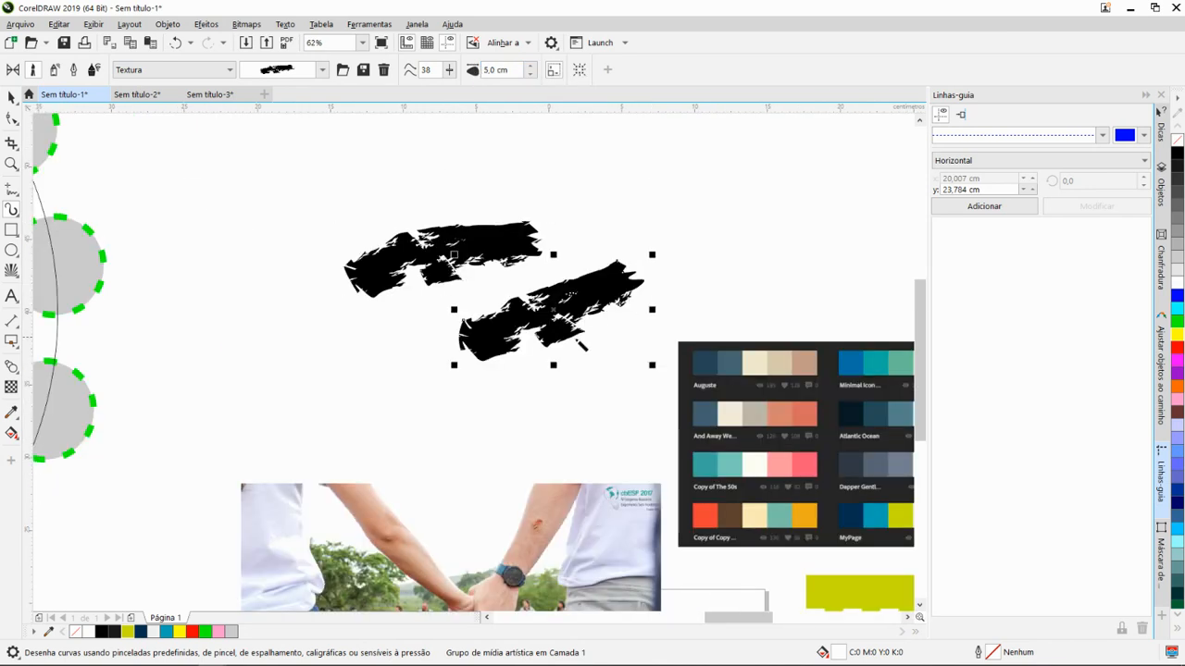
- Apply the arched contour-line brush from the Símbolo category to the second stroke and draw another stroke with it above the black one
{"action": "left_click", "coordinate": [321, 69]}
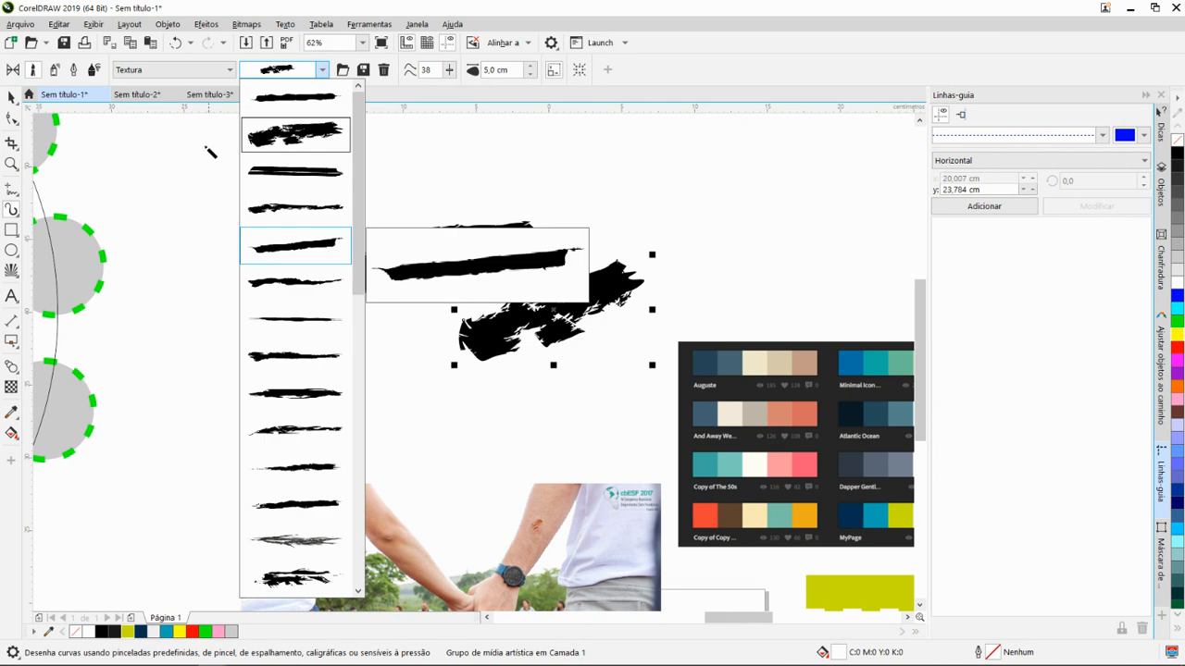
{"action": "left_click", "coordinate": [231, 71]}
{"action": "left_click", "coordinate": [230, 71]}
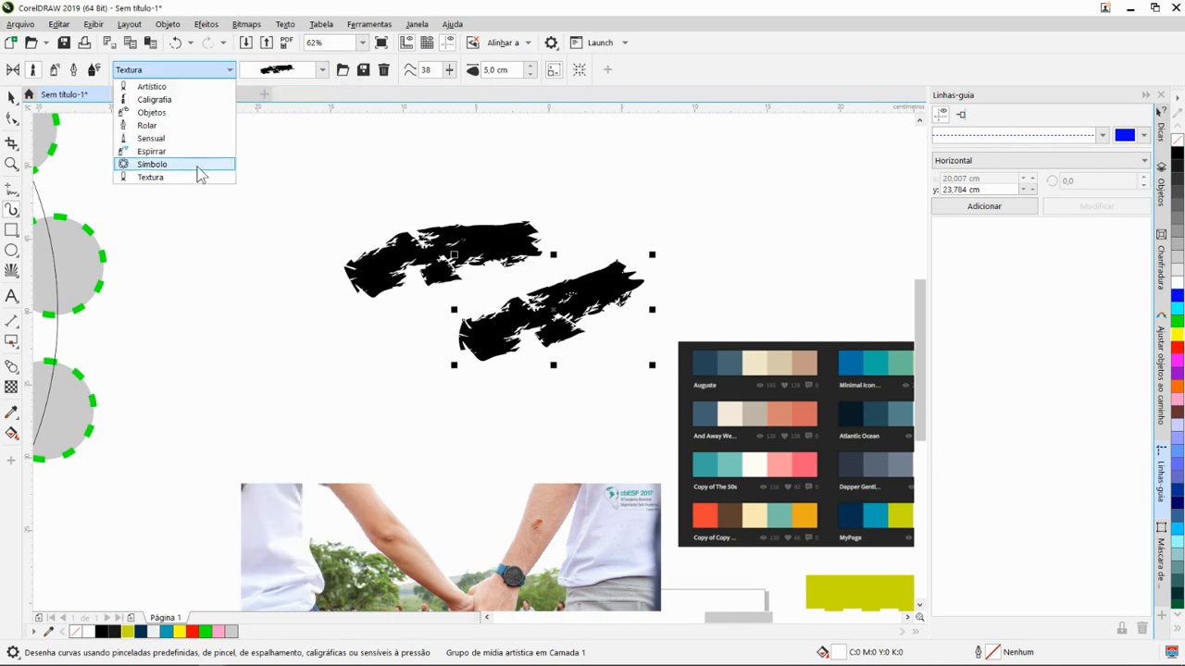
{"action": "left_click", "coordinate": [231, 164]}
{"action": "left_click", "coordinate": [322, 70]}
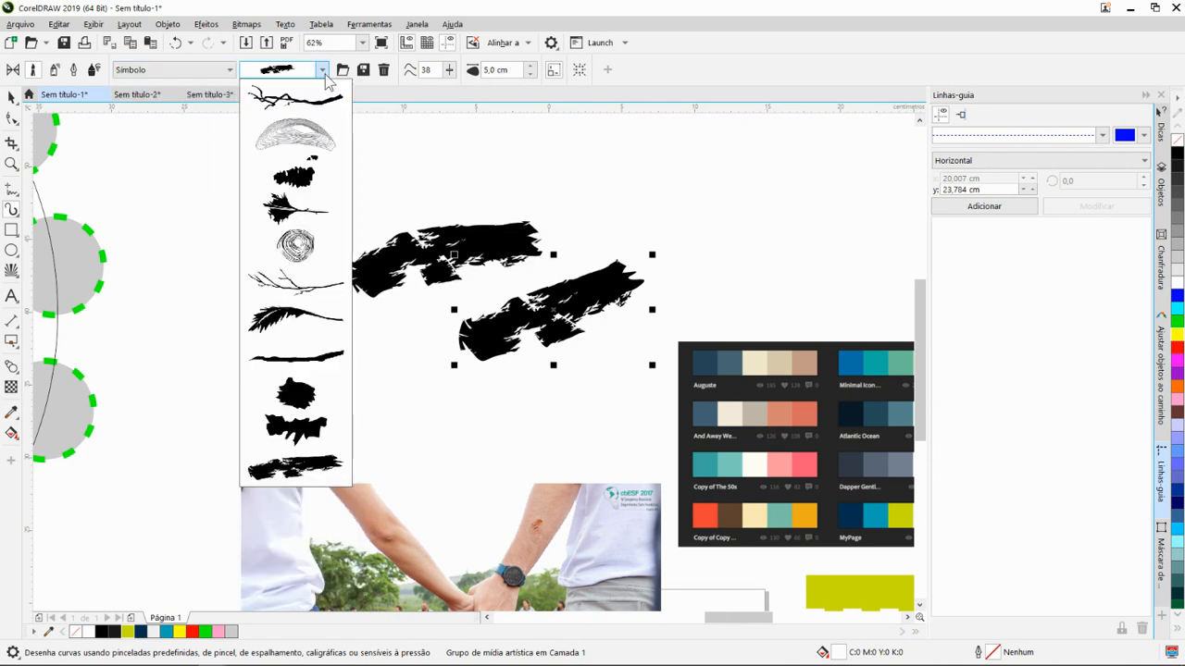
{"action": "left_click", "coordinate": [301, 135]}
{"action": "left_click_drag", "start_coordinate": [255, 209], "coordinate": [445, 167]}
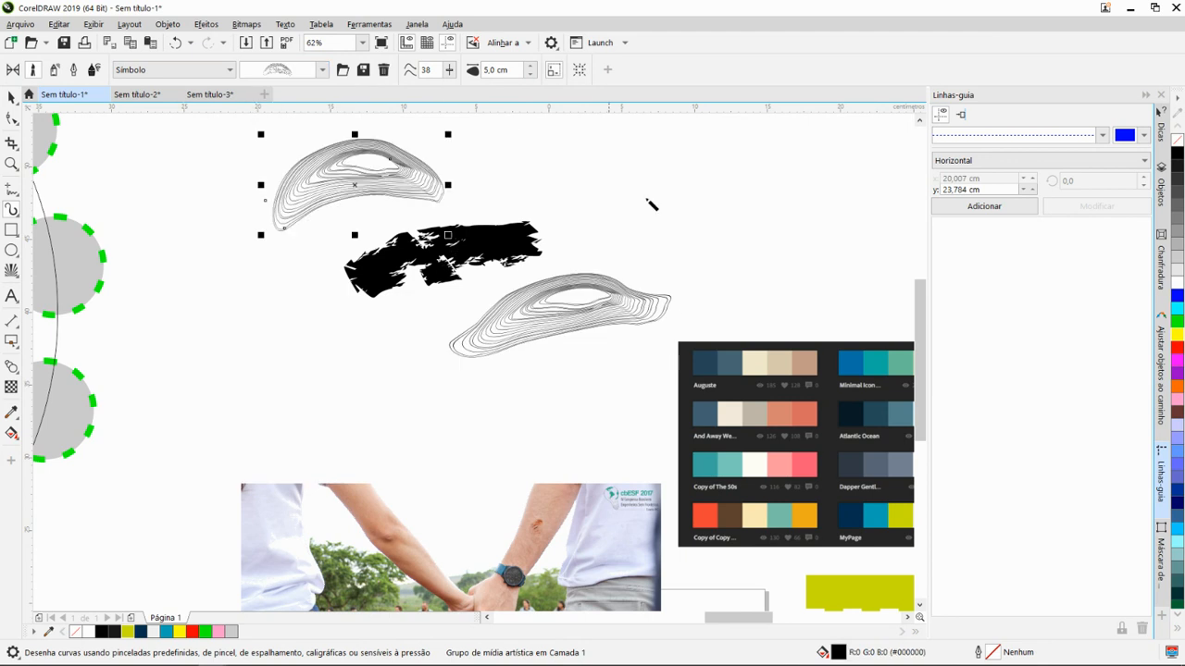
- Draw a short stroke and a long diagonal stroke above the photo and palette image with the contour-line brush
{"action": "mouse_move", "coordinate": [648, 200]}
{"action": "left_mouse_down"}
{"action": "mouse_move", "coordinate": [575, 266]}
{"action": "mouse_move", "coordinate": [563, 260]}
{"action": "left_mouse_up"}
{"action": "scroll", "coordinate": [563, 260], "scroll_direction": "down", "scroll_amount": 1}
{"action": "scroll", "coordinate": [609, 222], "scroll_direction": "down", "scroll_amount": 1}
{"action": "left_click_drag", "start_coordinate": [609, 211], "coordinate": [477, 257]}
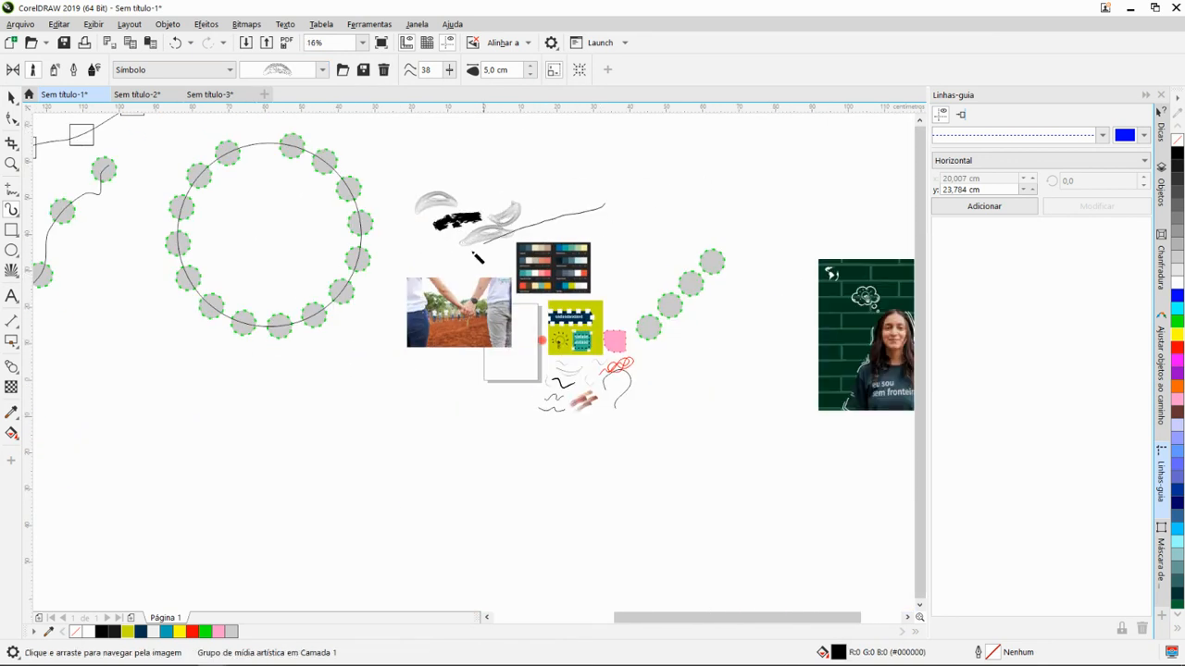
{"action": "scroll", "coordinate": [564, 227], "scroll_direction": "up", "scroll_amount": 2}
{"action": "scroll", "coordinate": [546, 220], "scroll_direction": "down", "scroll_amount": 2}
{"action": "scroll", "coordinate": [410, 301], "scroll_direction": "up", "scroll_amount": 1}
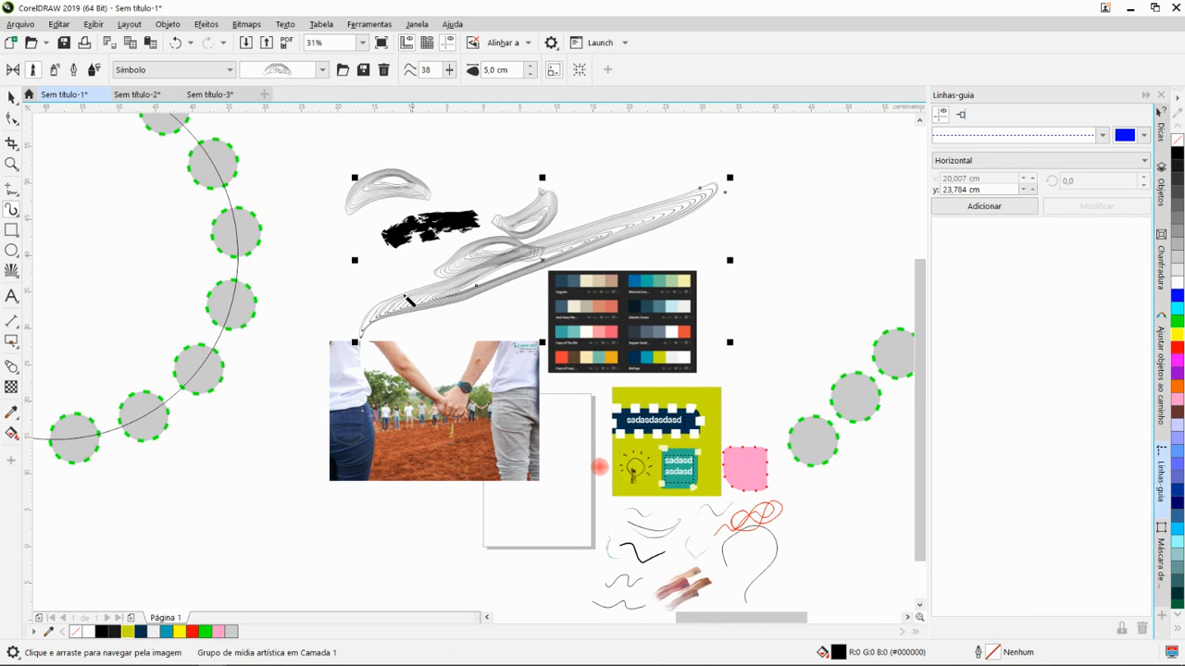
{"action": "scroll", "coordinate": [93, 216], "scroll_direction": "up", "scroll_amount": 2}
{"action": "scroll", "coordinate": [243, 224], "scroll_direction": "down", "scroll_amount": 1}
{"action": "left_click_drag", "start_coordinate": [344, 239], "coordinate": [243, 244]}
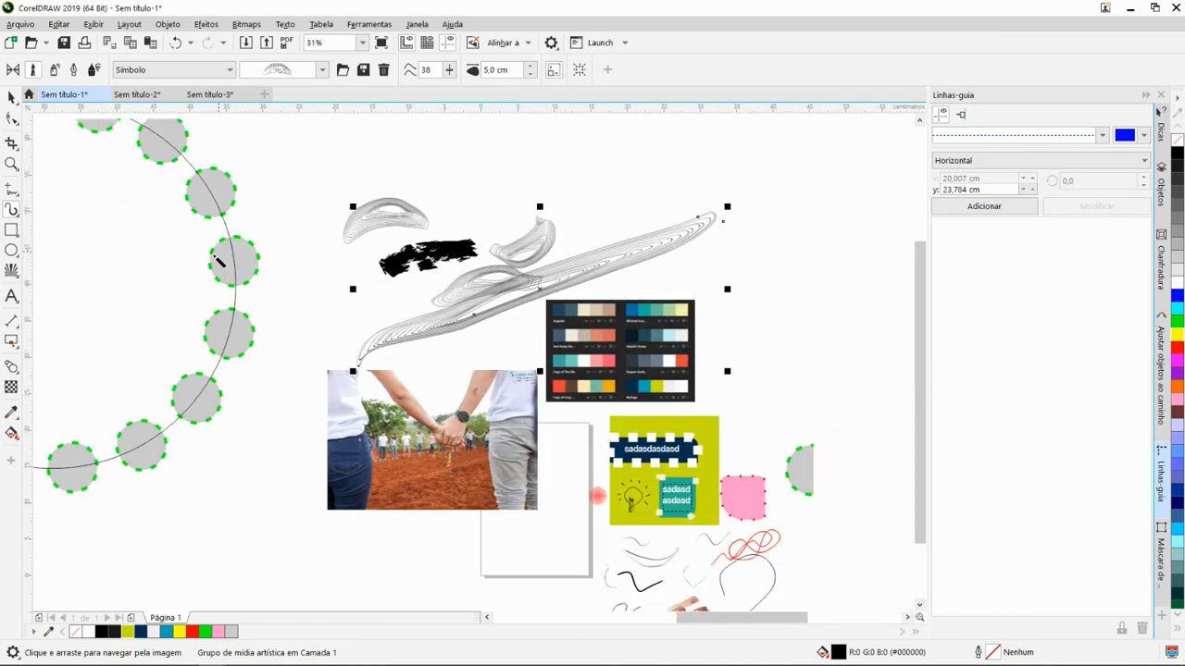
- Review the available tool groups, including the shape, text, dimension, connector and effect tools
{"action": "left_click", "coordinate": [11, 119]}
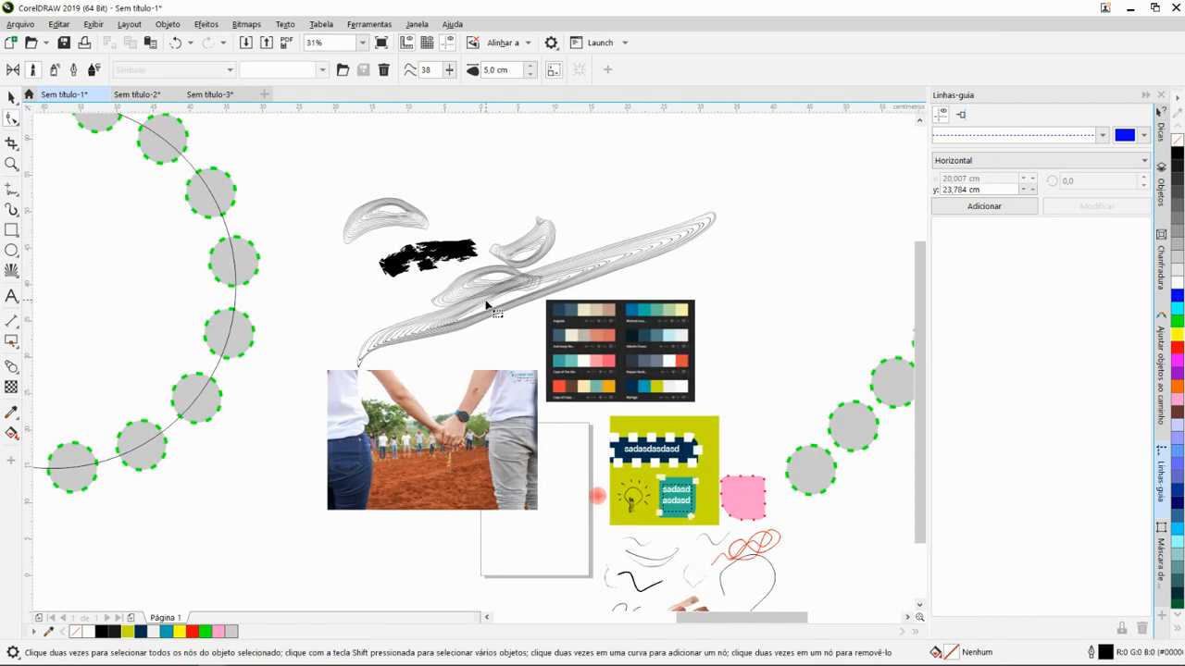
{"action": "scroll", "coordinate": [486, 307], "scroll_direction": "up", "scroll_amount": 3}
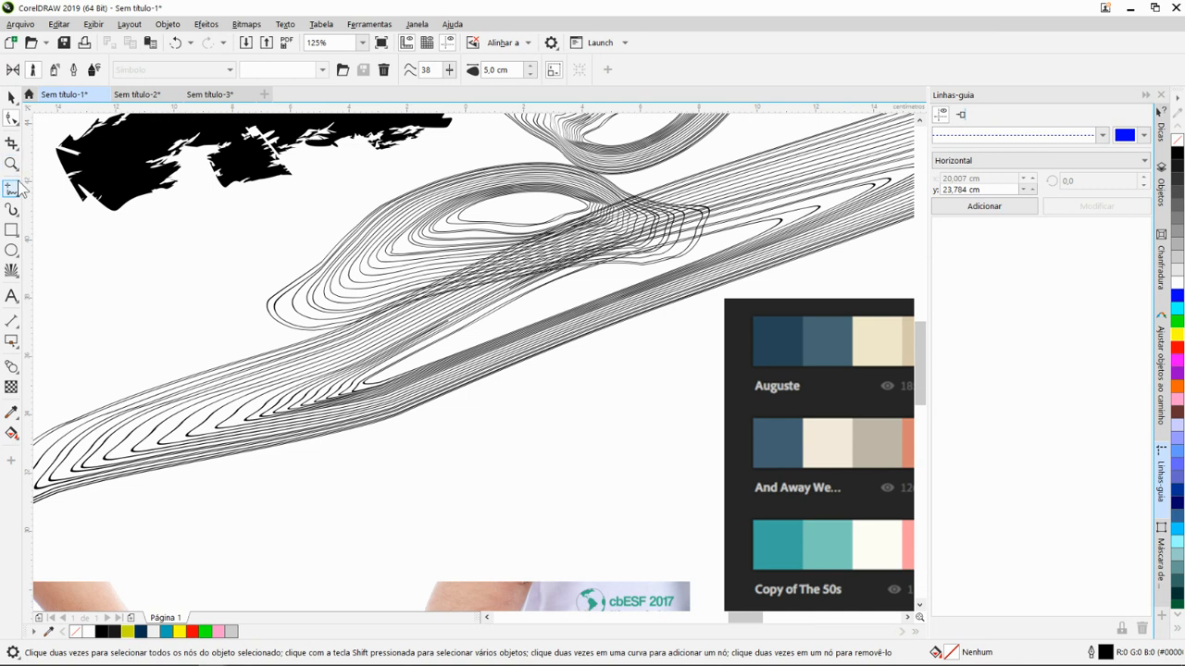
{"action": "left_click", "coordinate": [19, 248]}
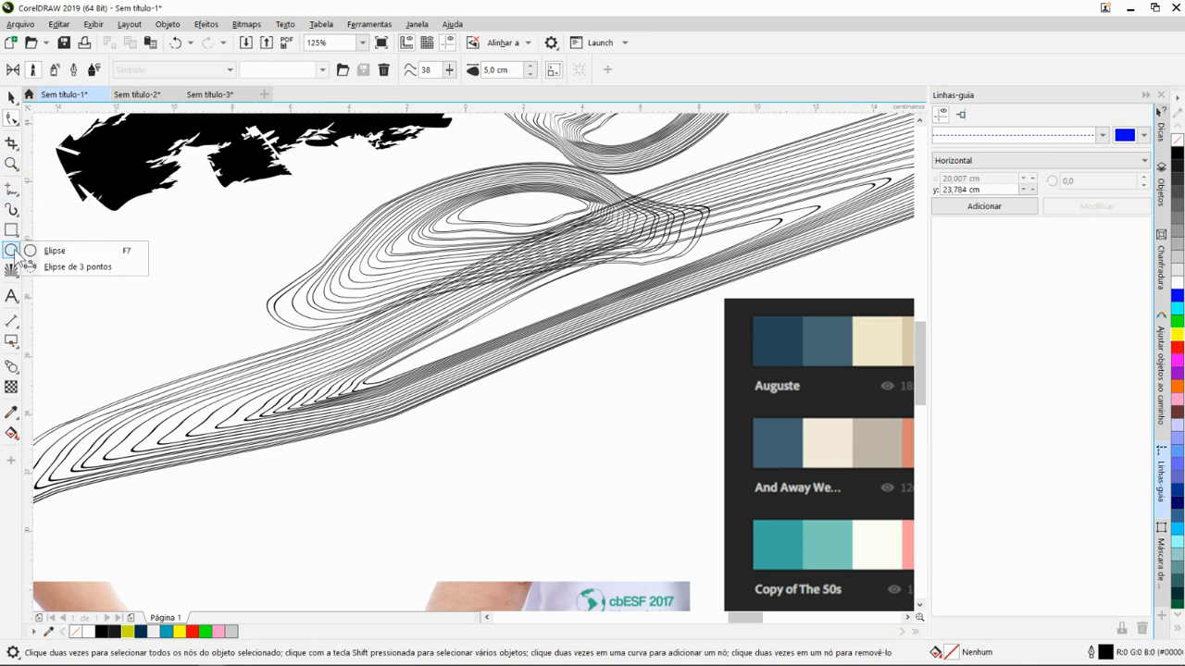
{"action": "left_click", "coordinate": [13, 268]}
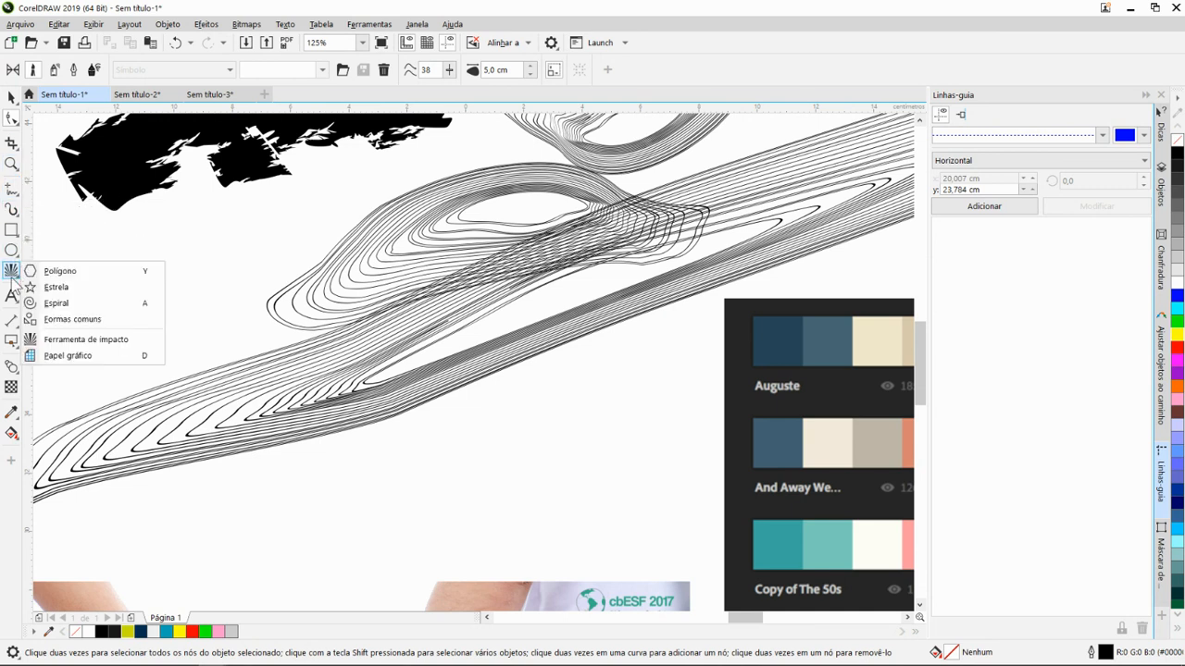
{"action": "left_click", "coordinate": [13, 294]}
{"action": "left_click", "coordinate": [11, 321]}
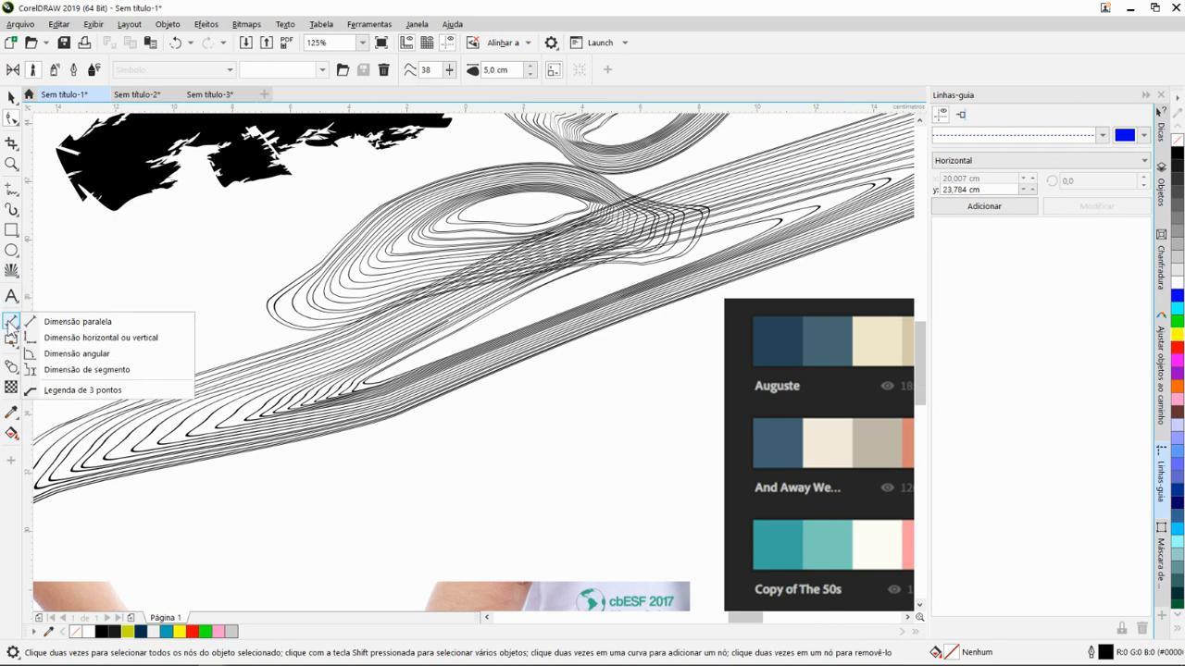
{"action": "left_click", "coordinate": [11, 341]}
{"action": "left_click", "coordinate": [11, 364]}
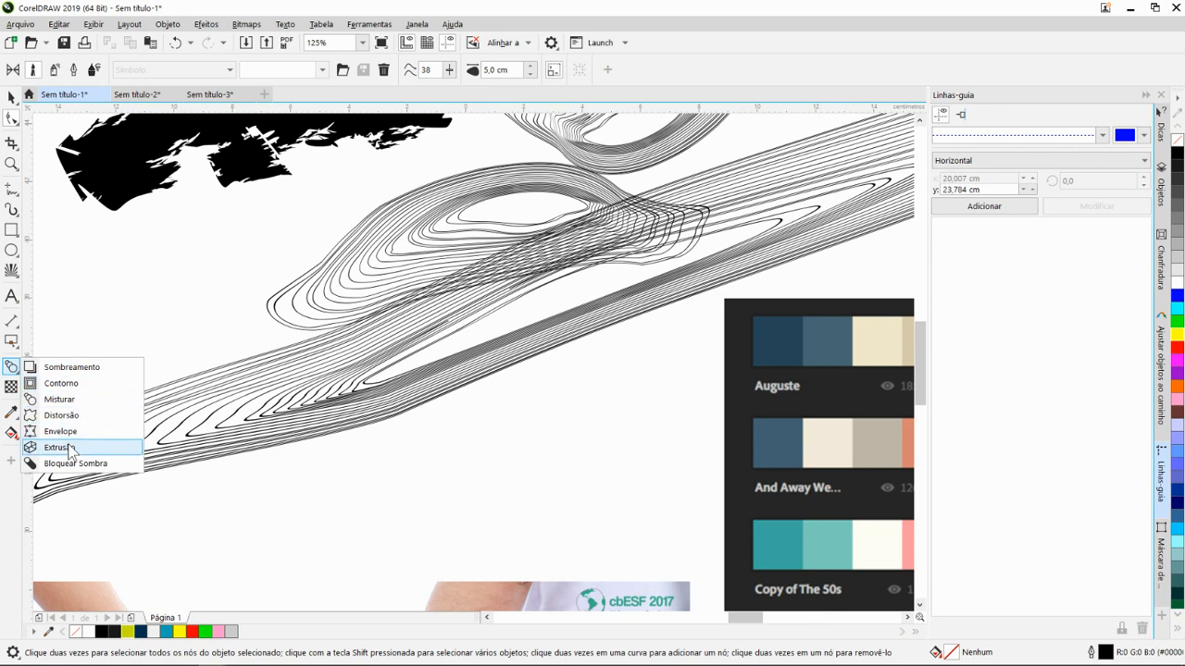
- Distort two contour-line strokes with the push-and-pull Distorção tool, using an amplitude of about -25 for the upper arch
{"action": "left_click", "coordinate": [67, 415]}
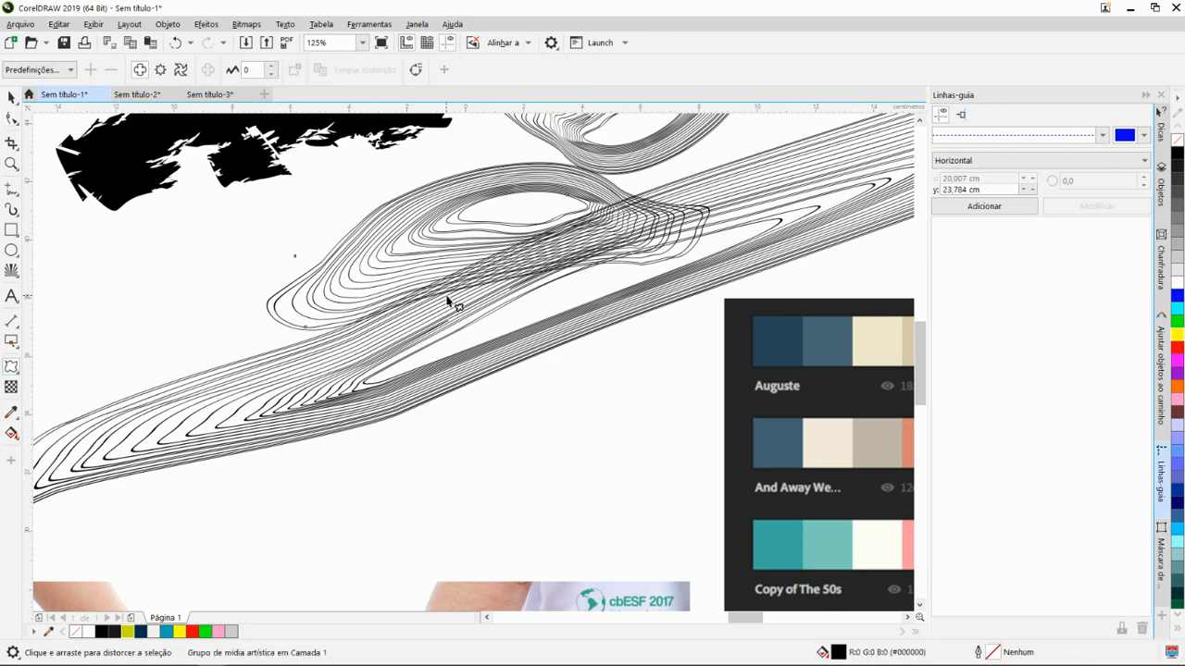
{"action": "left_click_drag", "start_coordinate": [427, 268], "coordinate": [452, 258]}
{"action": "scroll", "coordinate": [404, 311], "scroll_direction": "down", "scroll_amount": 3}
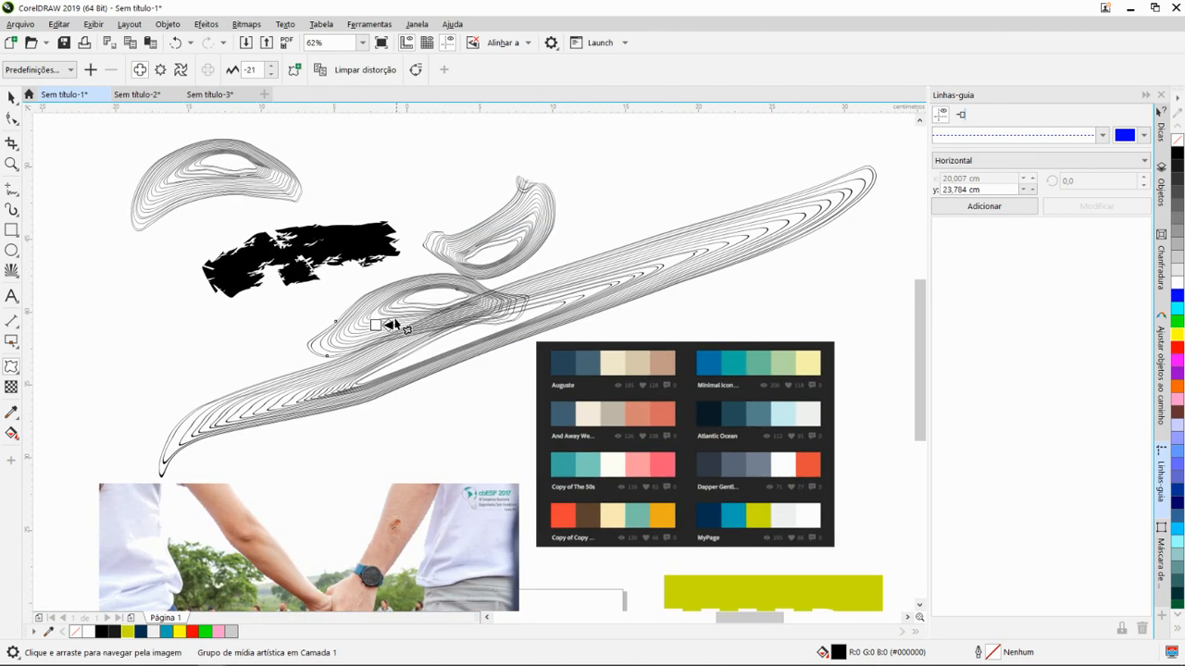
{"action": "left_click", "coordinate": [244, 177]}
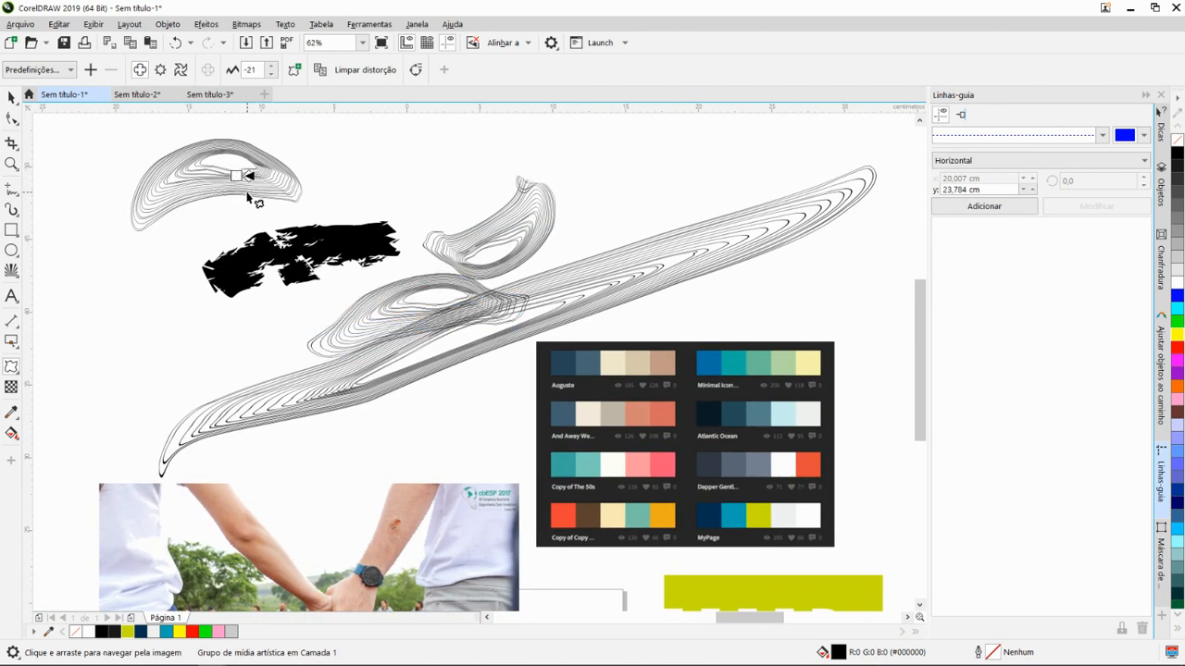
{"action": "left_click_drag", "start_coordinate": [242, 177], "coordinate": [241, 170]}
{"action": "scroll", "coordinate": [240, 170], "scroll_direction": "up", "scroll_amount": 1}
{"action": "scroll", "coordinate": [260, 185], "scroll_direction": "down", "scroll_amount": 1}
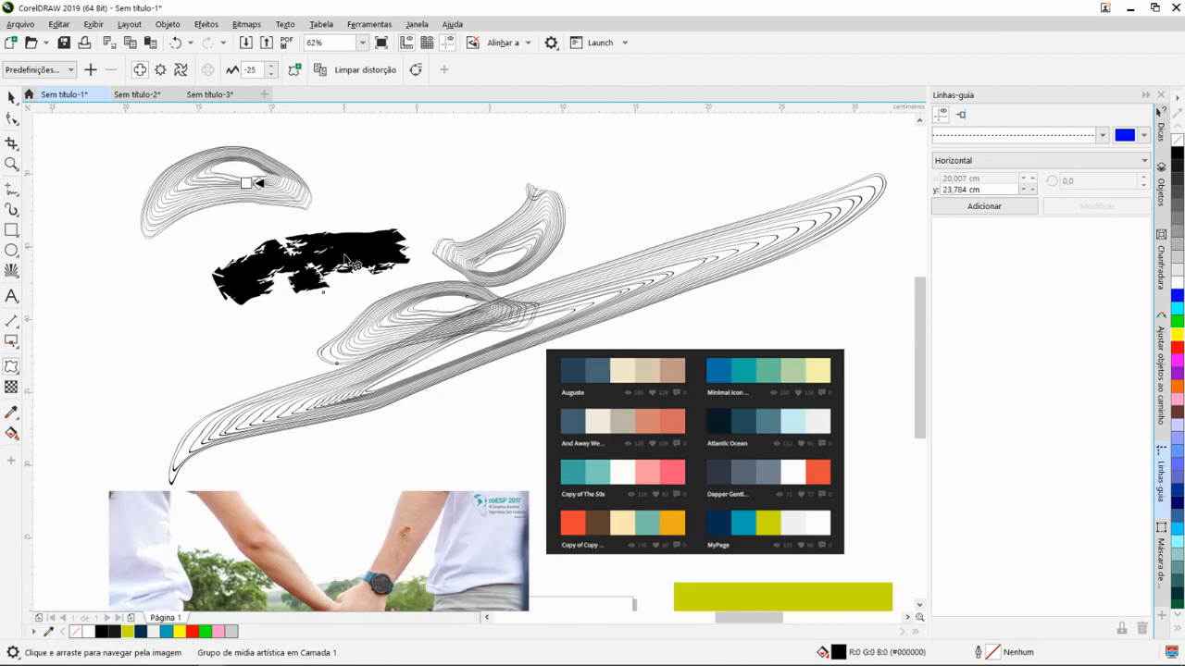
{"action": "scroll", "coordinate": [278, 214], "scroll_direction": "down", "scroll_amount": 1}
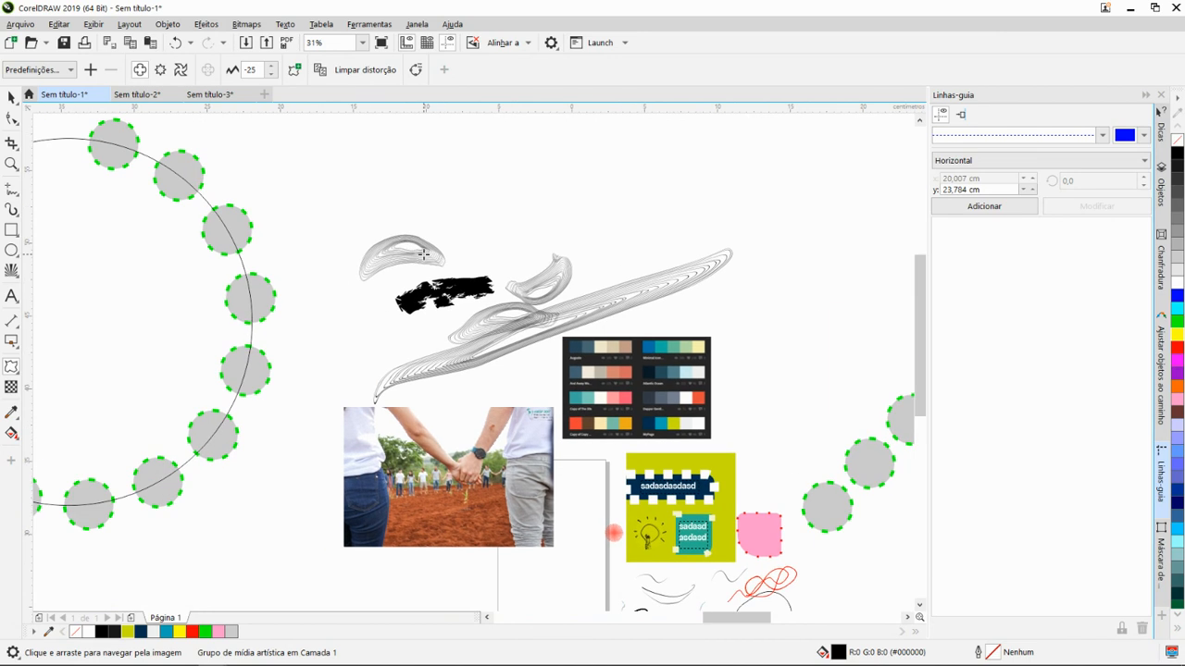
{"action": "scroll", "coordinate": [376, 269], "scroll_direction": "up", "scroll_amount": 2}
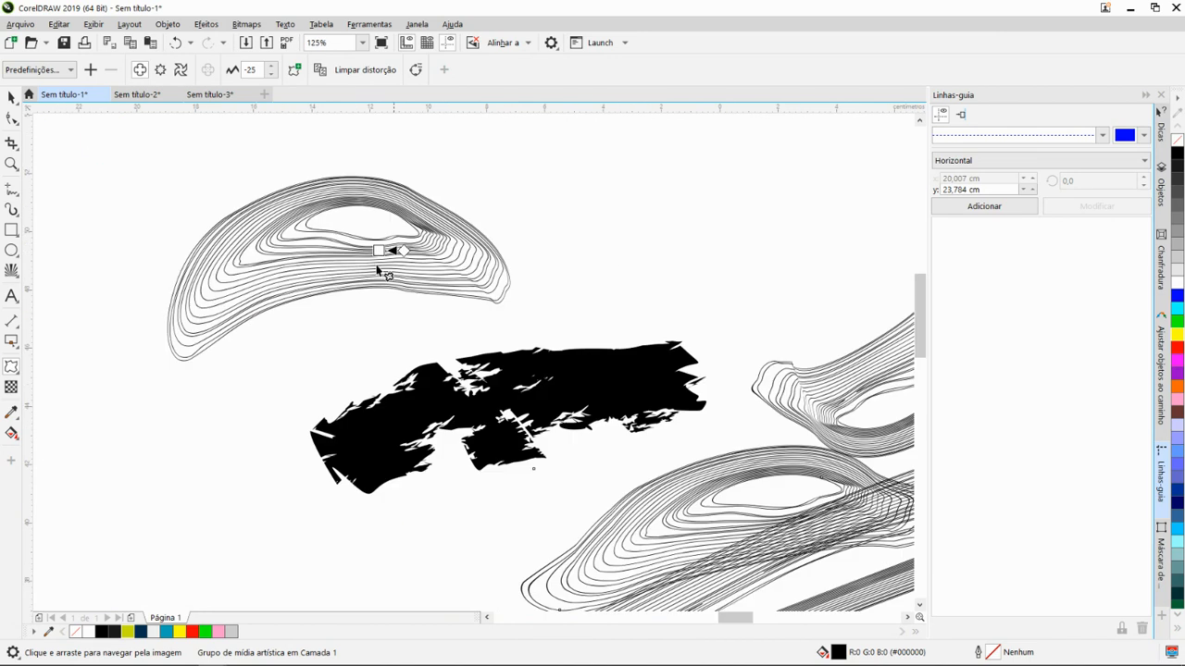
- Review the effect tools, activate the Extrusão tool briefly and return to the Pick tool
{"action": "left_click", "coordinate": [17, 374]}
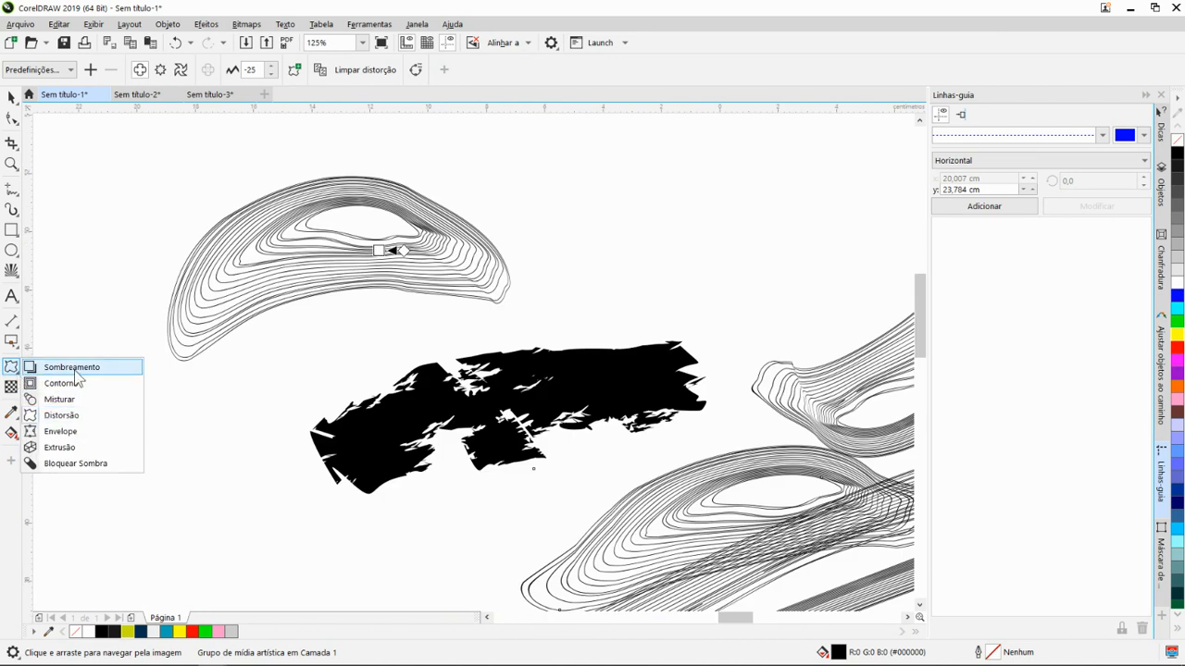
{"action": "left_click", "coordinate": [106, 447]}
{"action": "scroll", "coordinate": [212, 394], "scroll_direction": "down", "scroll_amount": 3}
{"action": "key", "text": "space"}
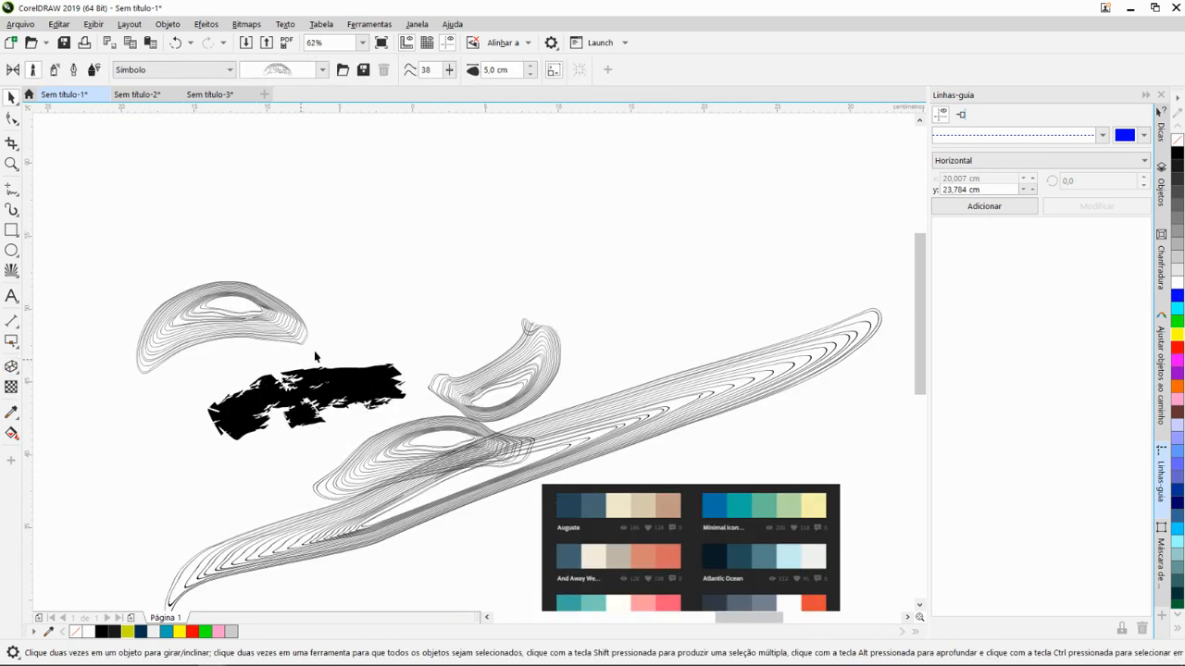
- Examine the practice objects around the page, including the yellow card, the teal text frame and the photo
{"action": "scroll", "coordinate": [314, 351], "scroll_direction": "down", "scroll_amount": 2}
{"action": "left_click_drag", "start_coordinate": [413, 339], "coordinate": [548, 399]}
{"action": "left_click_drag", "start_coordinate": [528, 344], "coordinate": [487, 275]}
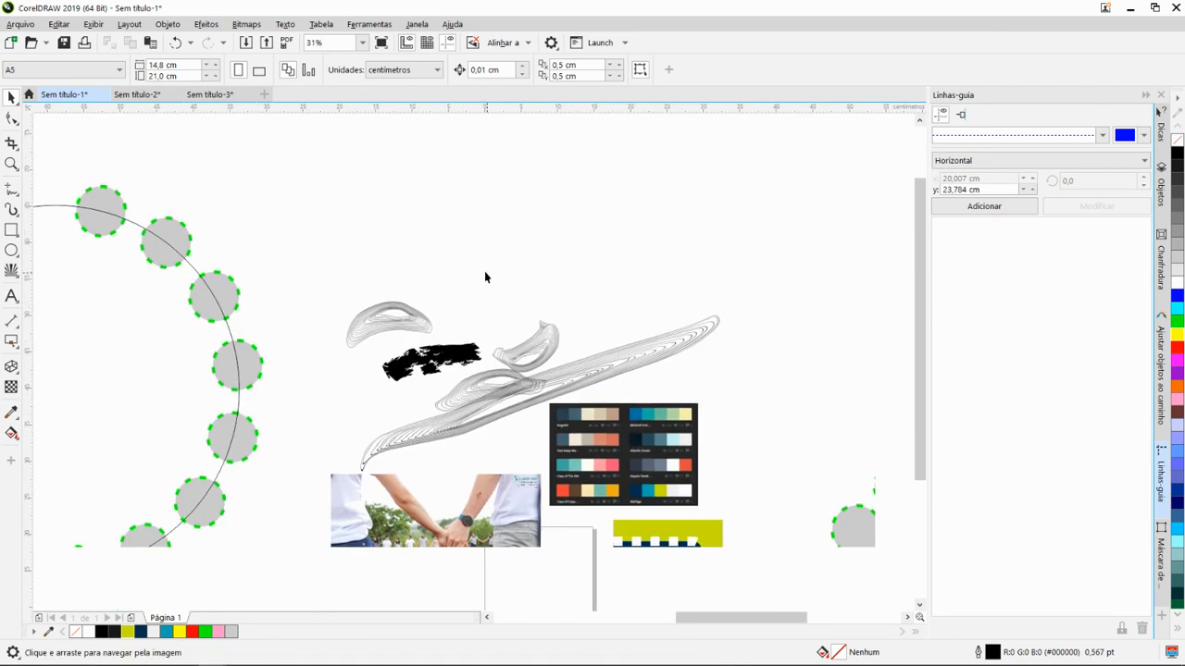
{"action": "scroll", "coordinate": [475, 275], "scroll_direction": "down", "scroll_amount": 1}
{"action": "scroll", "coordinate": [425, 289], "scroll_direction": "up", "scroll_amount": 1}
{"action": "scroll", "coordinate": [455, 336], "scroll_direction": "down", "scroll_amount": 1}
{"action": "left_click_drag", "start_coordinate": [485, 361], "coordinate": [397, 293]}
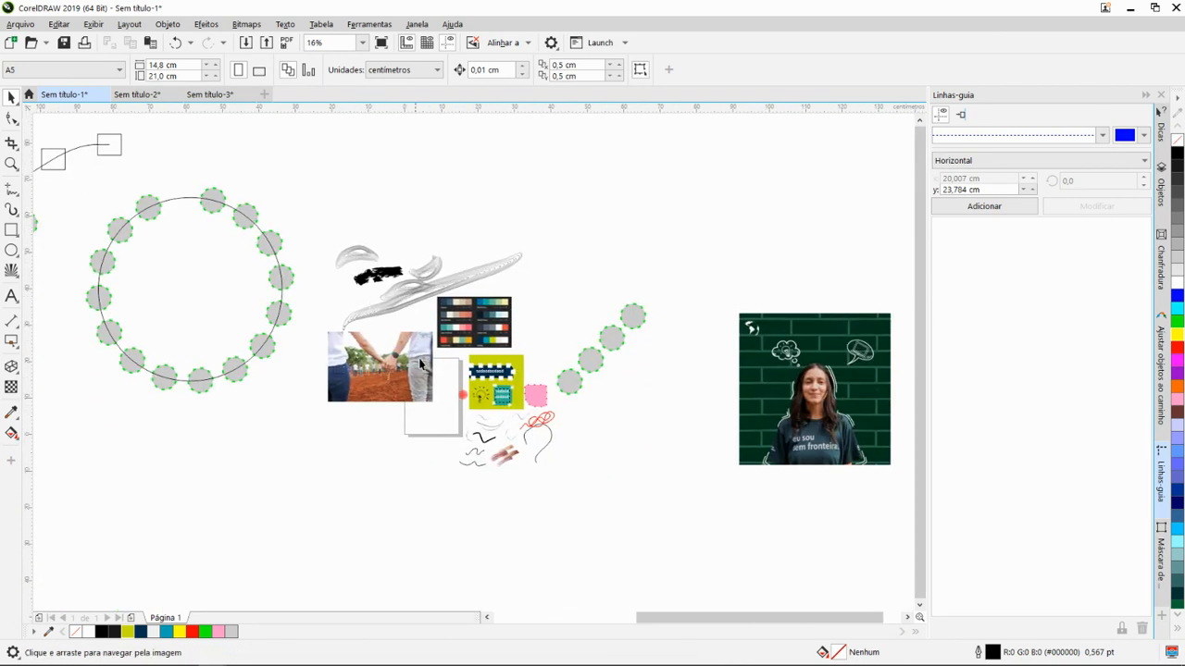
{"action": "left_click_drag", "start_coordinate": [451, 377], "coordinate": [411, 339]}
{"action": "scroll", "coordinate": [456, 371], "scroll_direction": "up", "scroll_amount": 2}
{"action": "scroll", "coordinate": [454, 370], "scroll_direction": "up", "scroll_amount": 1}
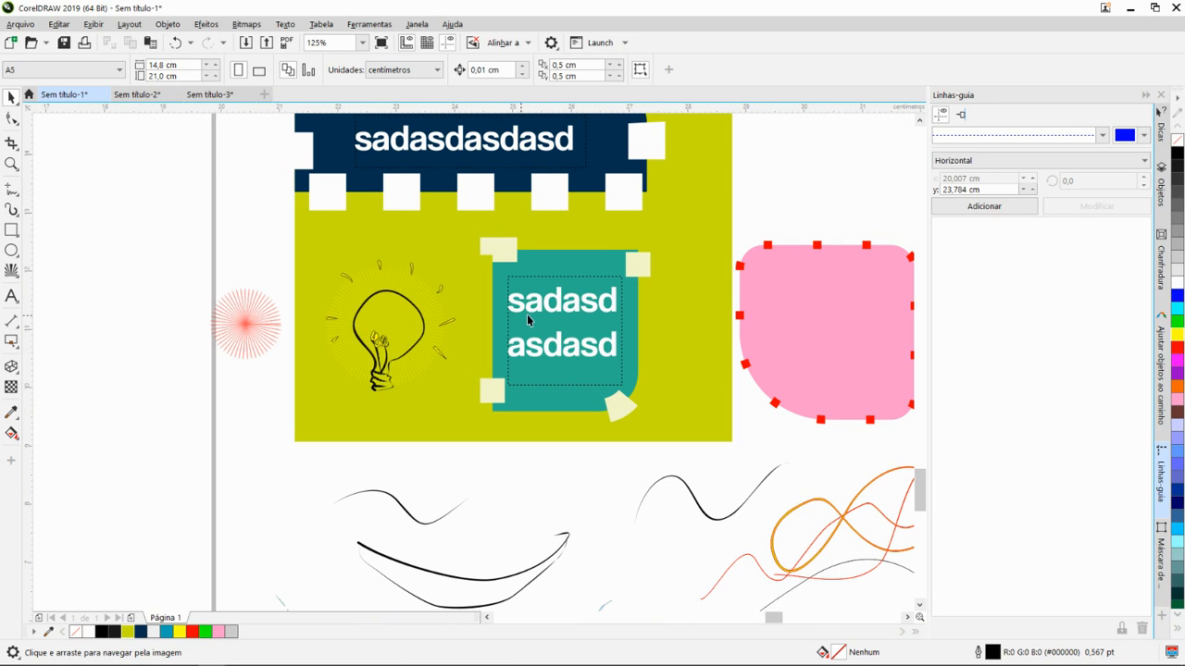
{"action": "left_click_drag", "start_coordinate": [527, 315], "coordinate": [571, 328]}
{"action": "scroll", "coordinate": [586, 333], "scroll_direction": "down", "scroll_amount": 1}
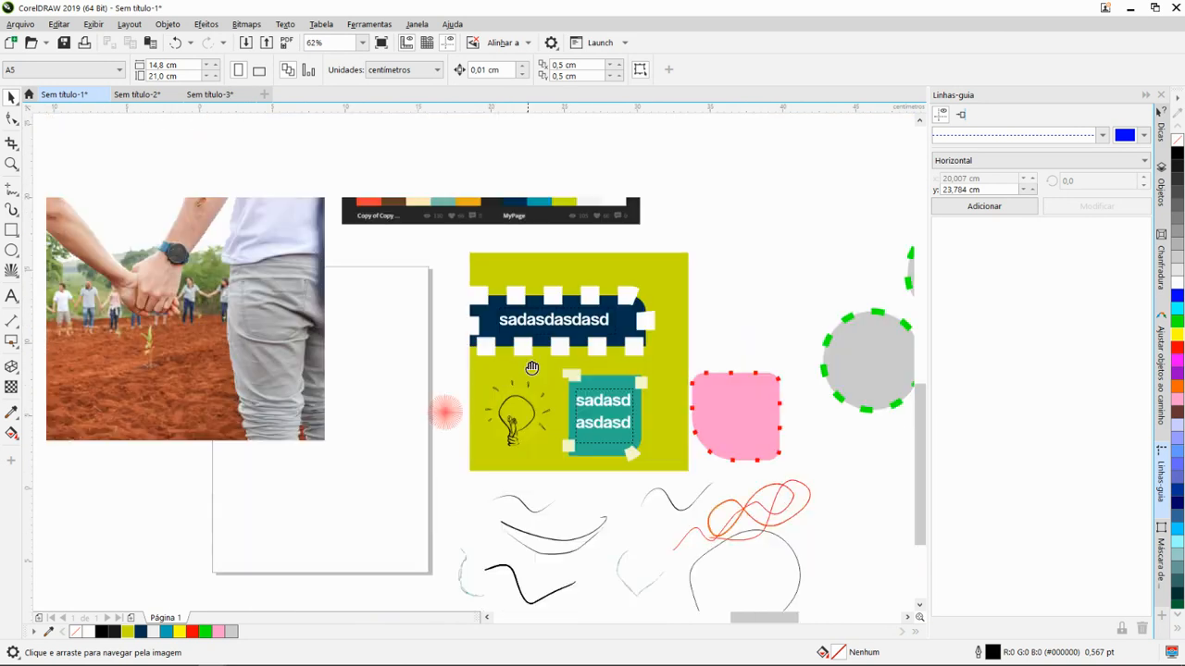
{"action": "scroll", "coordinate": [443, 382], "scroll_direction": "down", "scroll_amount": 1}
{"action": "left_click_drag", "start_coordinate": [355, 373], "coordinate": [593, 390]}
{"action": "scroll", "coordinate": [488, 374], "scroll_direction": "up", "scroll_amount": 1}
- Select the photo of people holding hands and open the Máscara de bitmap settings for it
{"action": "left_click", "coordinate": [489, 374]}
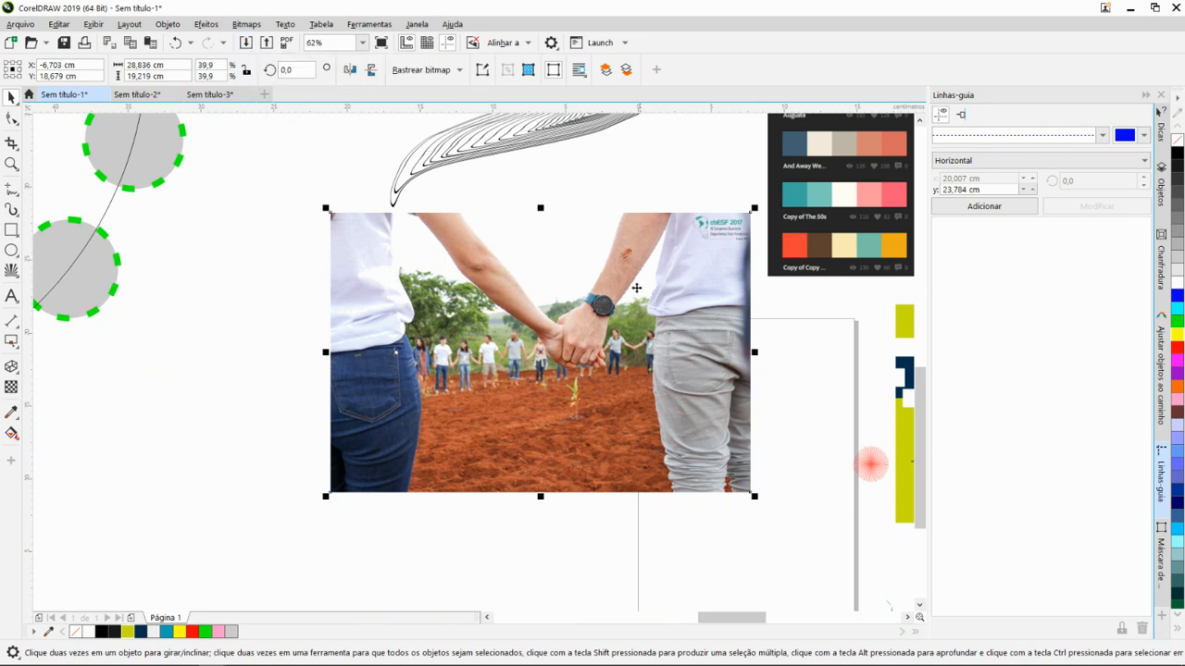
{"action": "left_click_drag", "start_coordinate": [498, 288], "coordinate": [410, 270]}
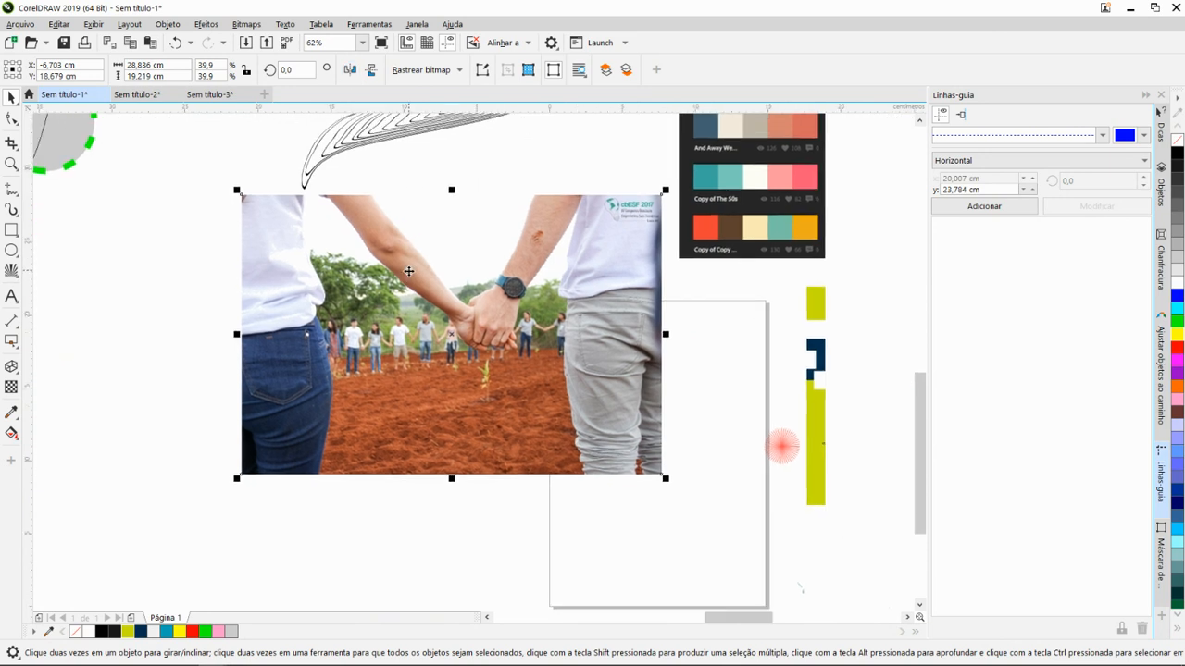
{"action": "scroll", "coordinate": [455, 306], "scroll_direction": "down", "scroll_amount": 1}
{"action": "scroll", "coordinate": [448, 302], "scroll_direction": "up", "scroll_amount": 1}
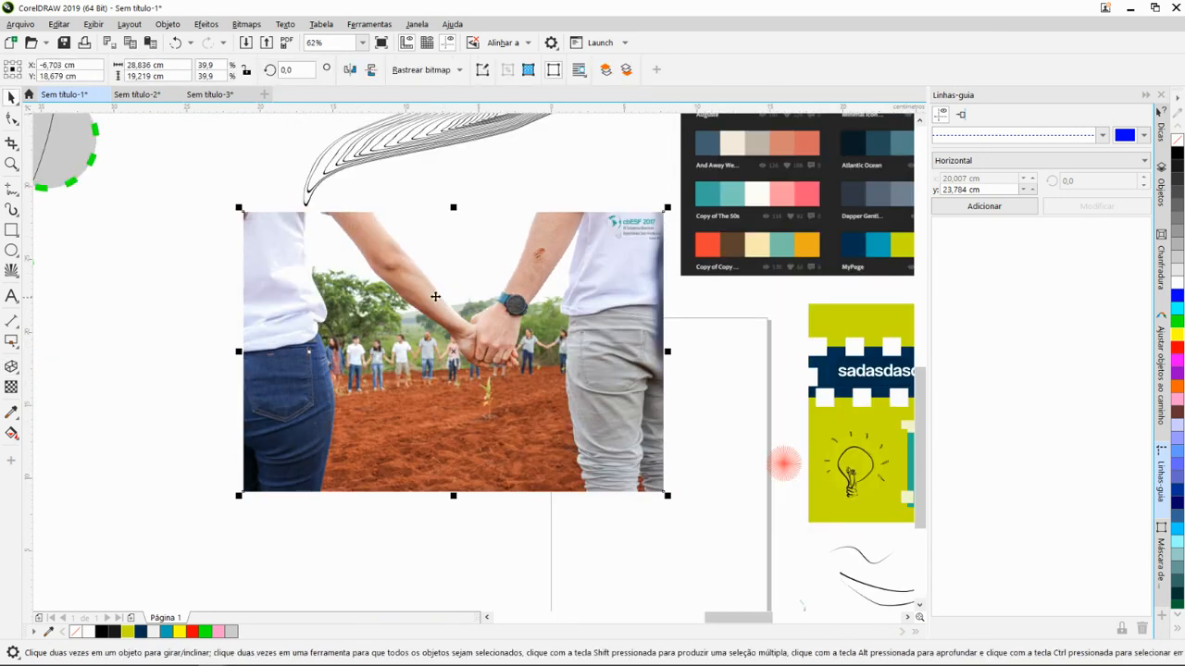
{"action": "left_click", "coordinate": [244, 24]}
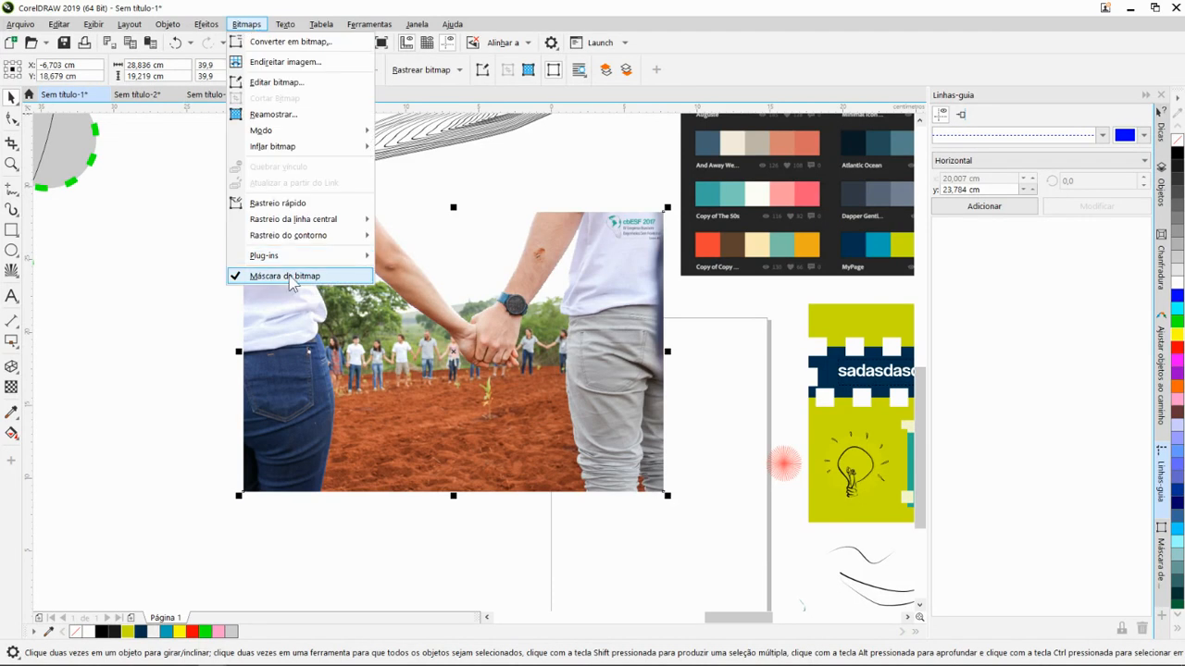
{"action": "left_click", "coordinate": [290, 277]}
{"action": "left_click", "coordinate": [245, 24]}
{"action": "left_click", "coordinate": [285, 276]}
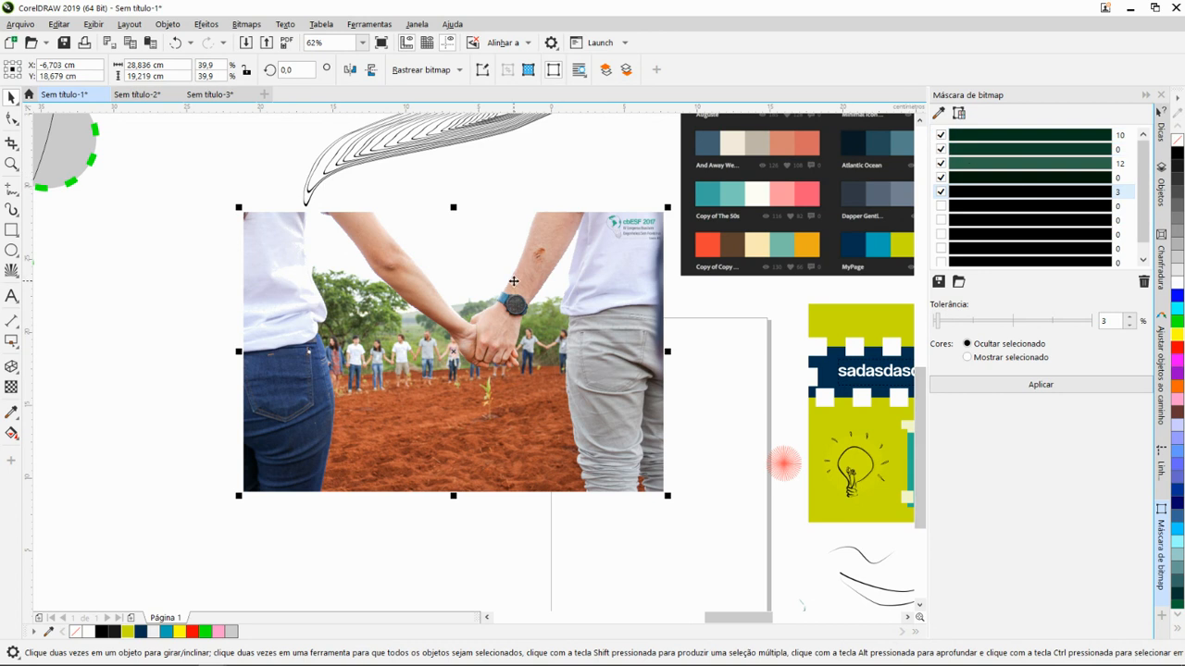
{"action": "scroll", "coordinate": [506, 342], "scroll_direction": "down", "scroll_amount": 2}
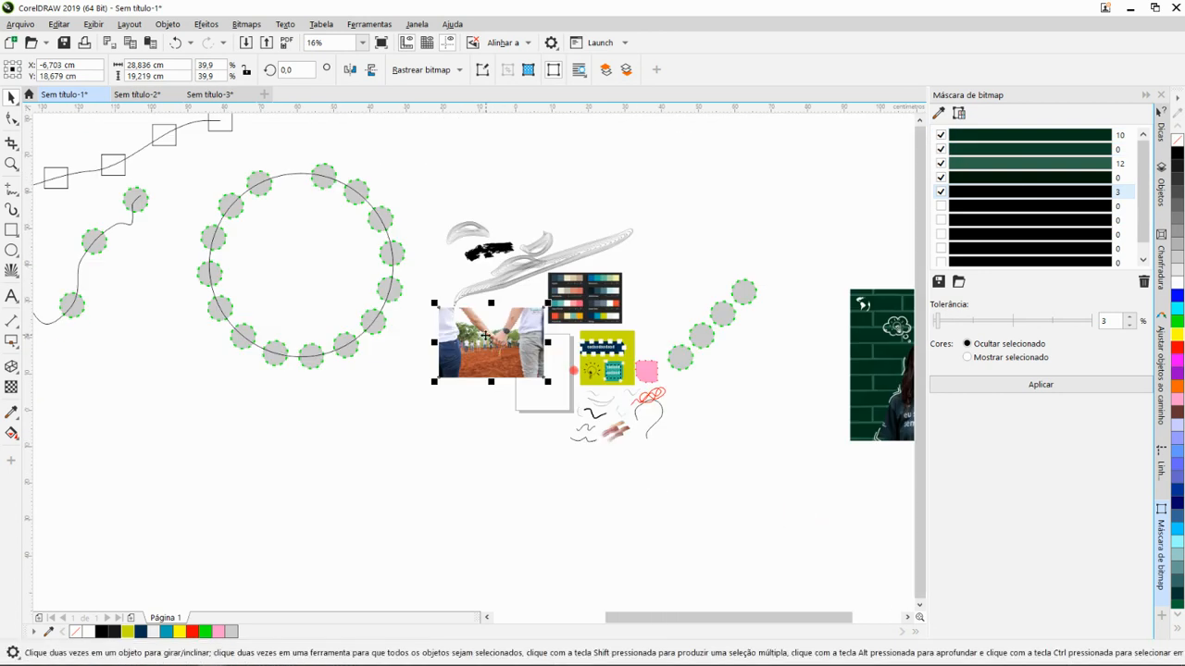
- Switch to the Sem título-3 document and examine its logo and the traced drop mascot at close range
{"action": "key", "text": "e"}
{"action": "scroll", "coordinate": [468, 333], "scroll_direction": "down", "scroll_amount": 2}
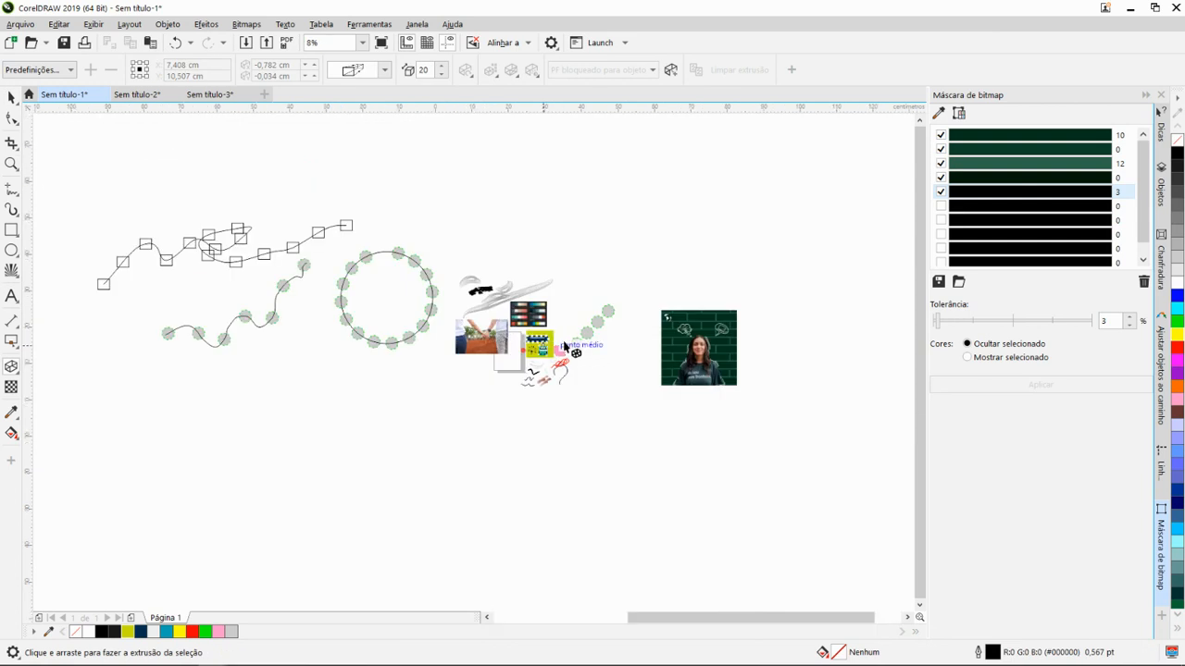
{"action": "scroll", "coordinate": [597, 359], "scroll_direction": "up", "scroll_amount": 1}
{"action": "scroll", "coordinate": [725, 348], "scroll_direction": "down", "scroll_amount": 1}
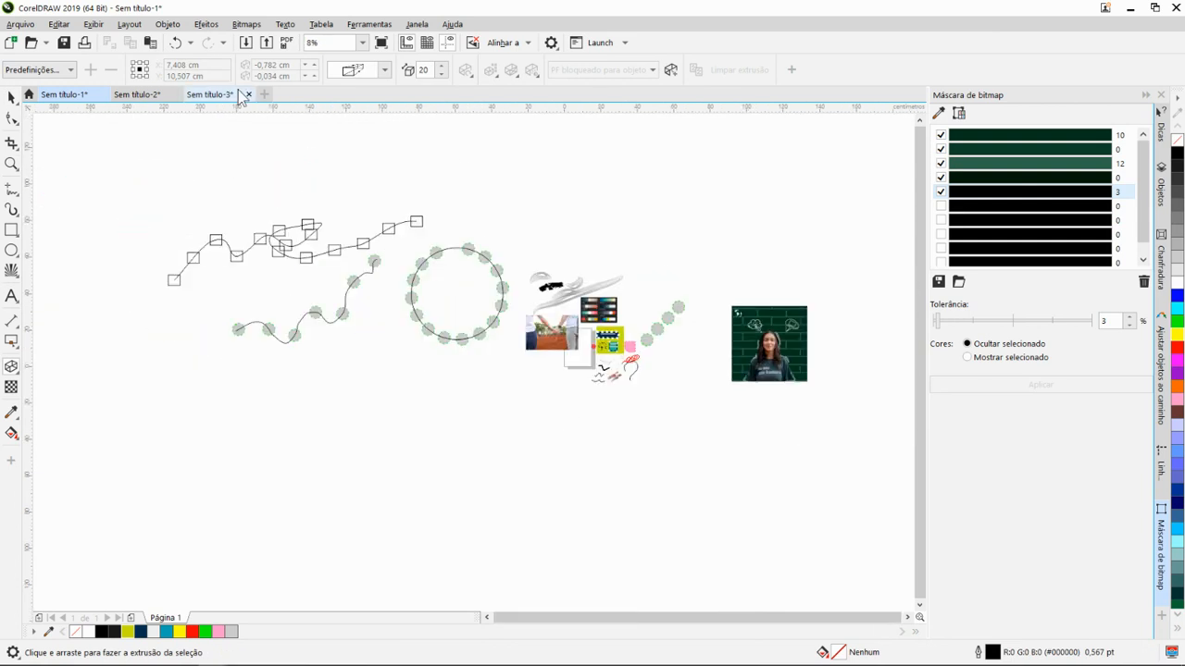
{"action": "left_click", "coordinate": [233, 97]}
{"action": "scroll", "coordinate": [425, 329], "scroll_direction": "up", "scroll_amount": 3}
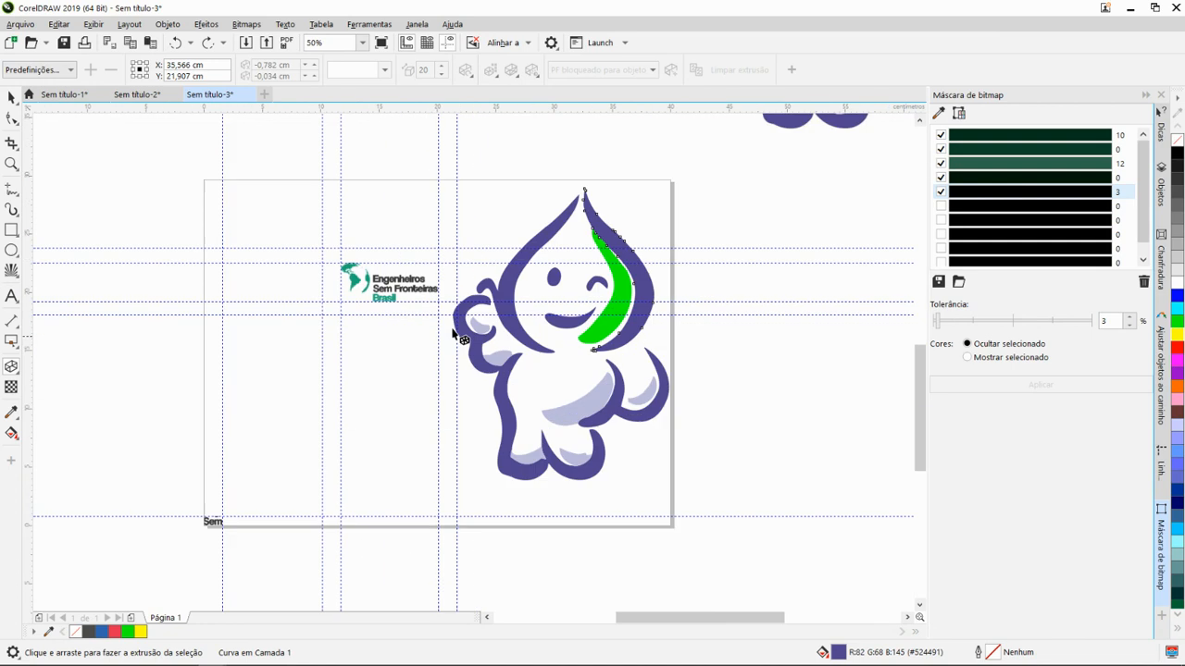
{"action": "left_click_drag", "start_coordinate": [453, 289], "coordinate": [602, 352]}
{"action": "scroll", "coordinate": [429, 313], "scroll_direction": "up", "scroll_amount": 1}
{"action": "scroll", "coordinate": [430, 313], "scroll_direction": "down", "scroll_amount": 1}
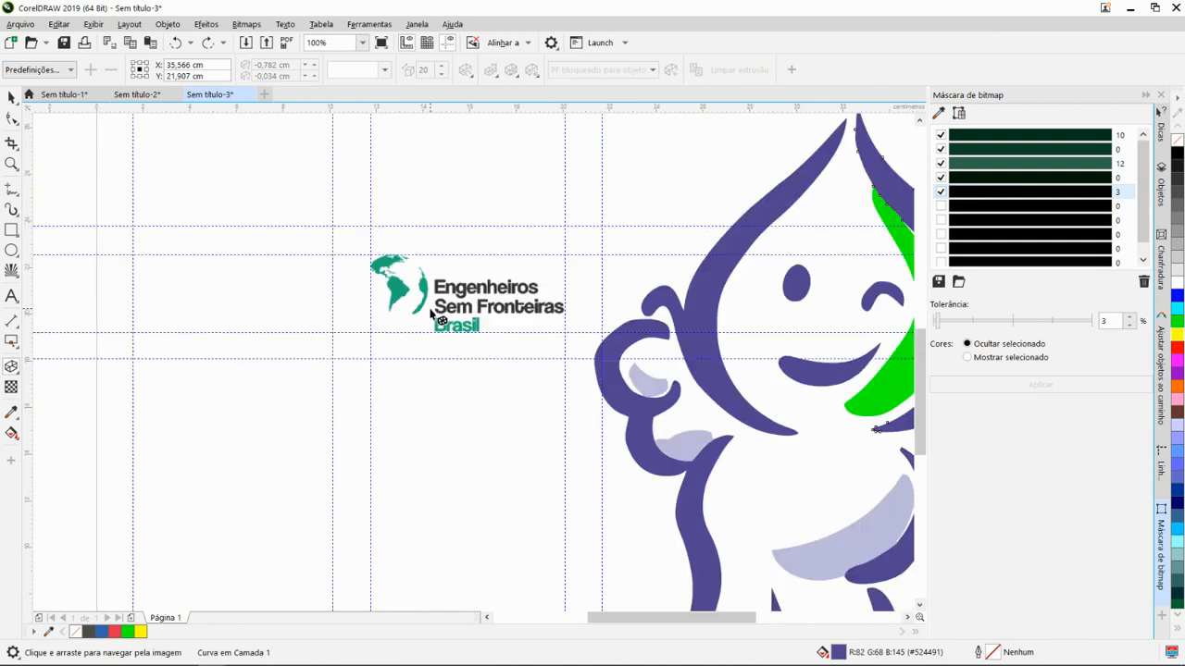
{"action": "scroll", "coordinate": [456, 324], "scroll_direction": "down", "scroll_amount": 1}
{"action": "left_click_drag", "start_coordinate": [518, 349], "coordinate": [463, 287]}
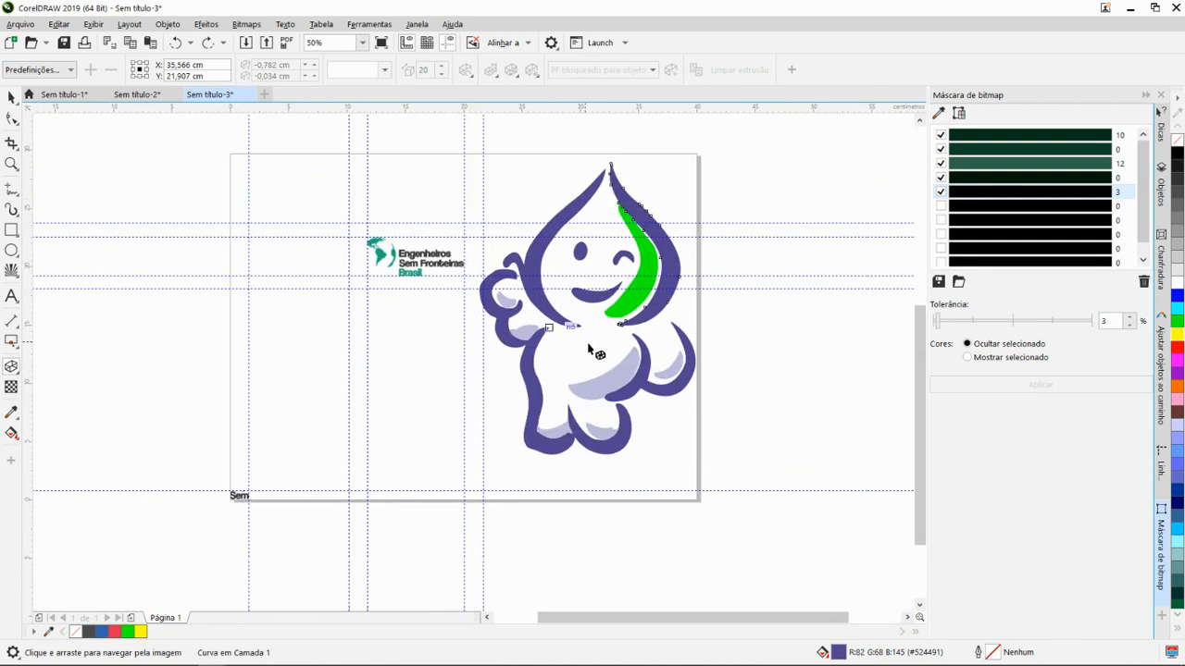
{"action": "scroll", "coordinate": [648, 350], "scroll_direction": "down", "scroll_amount": 1}
{"action": "scroll", "coordinate": [659, 342], "scroll_direction": "up", "scroll_amount": 4}
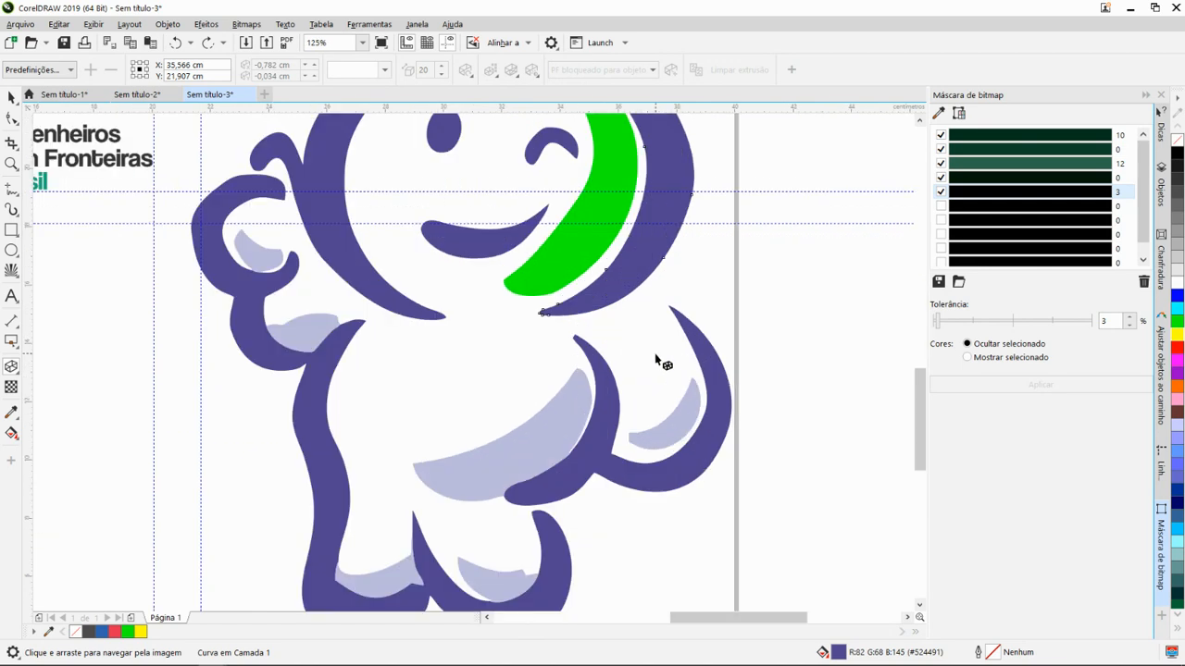
{"action": "scroll", "coordinate": [512, 318], "scroll_direction": "up", "scroll_amount": 2}
{"action": "scroll", "coordinate": [461, 275], "scroll_direction": "down", "scroll_amount": 4}
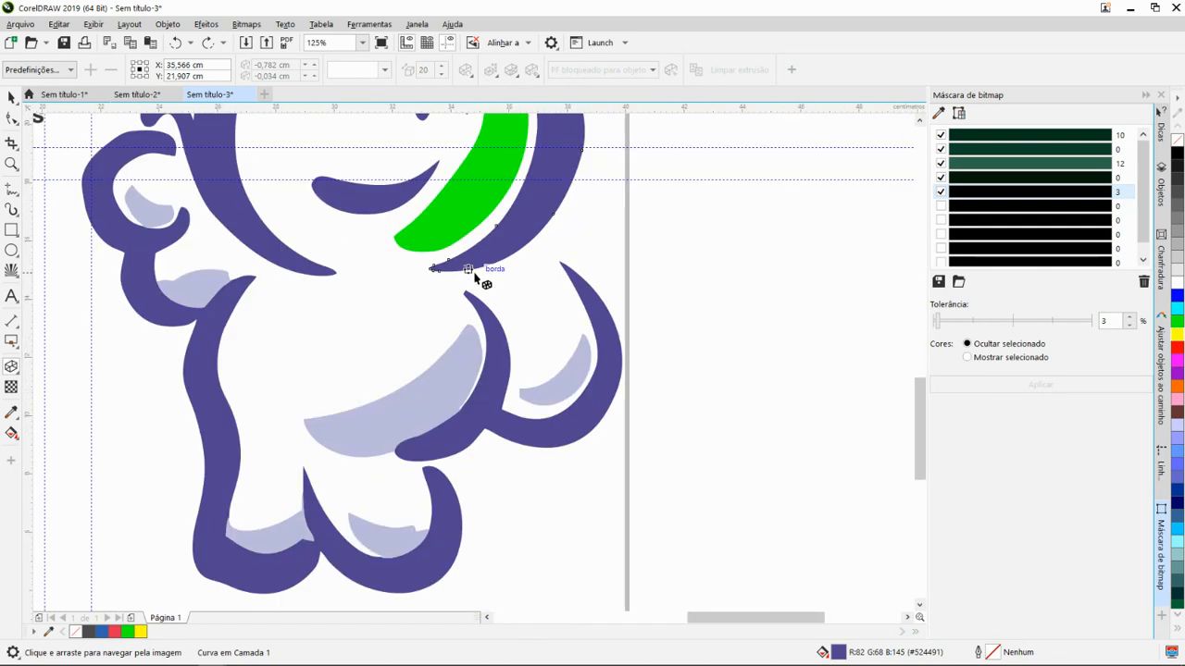
{"action": "left_click_drag", "start_coordinate": [481, 265], "coordinate": [636, 383]}
{"action": "scroll", "coordinate": [642, 291], "scroll_direction": "down", "scroll_amount": 2}
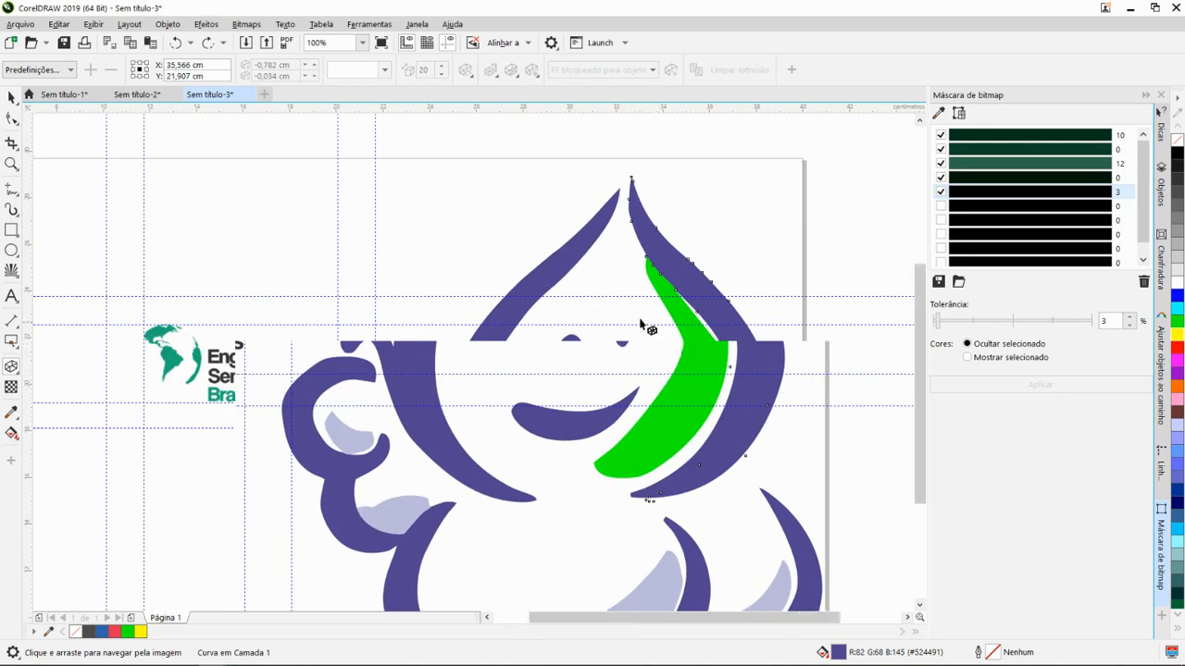
{"action": "scroll", "coordinate": [648, 297], "scroll_direction": "up", "scroll_amount": 3}
{"action": "scroll", "coordinate": [650, 278], "scroll_direction": "up", "scroll_amount": 1}
{"action": "scroll", "coordinate": [655, 269], "scroll_direction": "down", "scroll_amount": 3}
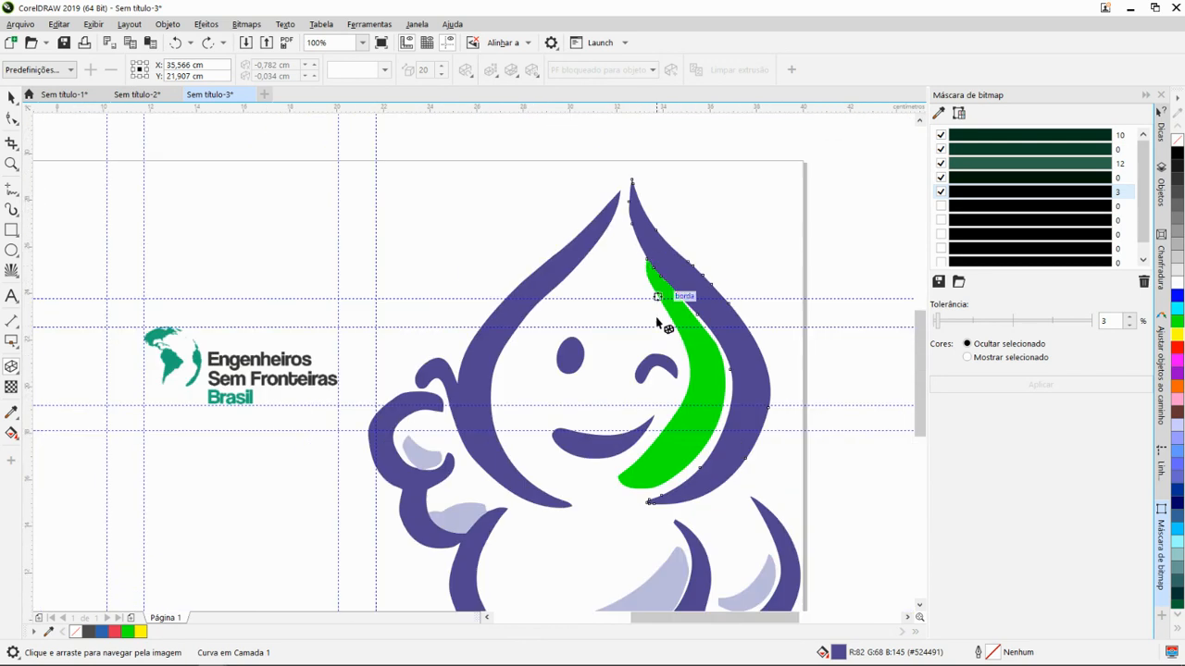
{"action": "left_click_drag", "start_coordinate": [645, 324], "coordinate": [616, 261]}
- Return to the Pick tool, deselect the mascot curve and examine the page alongside the reference mascot outside it
{"action": "key", "text": "space"}
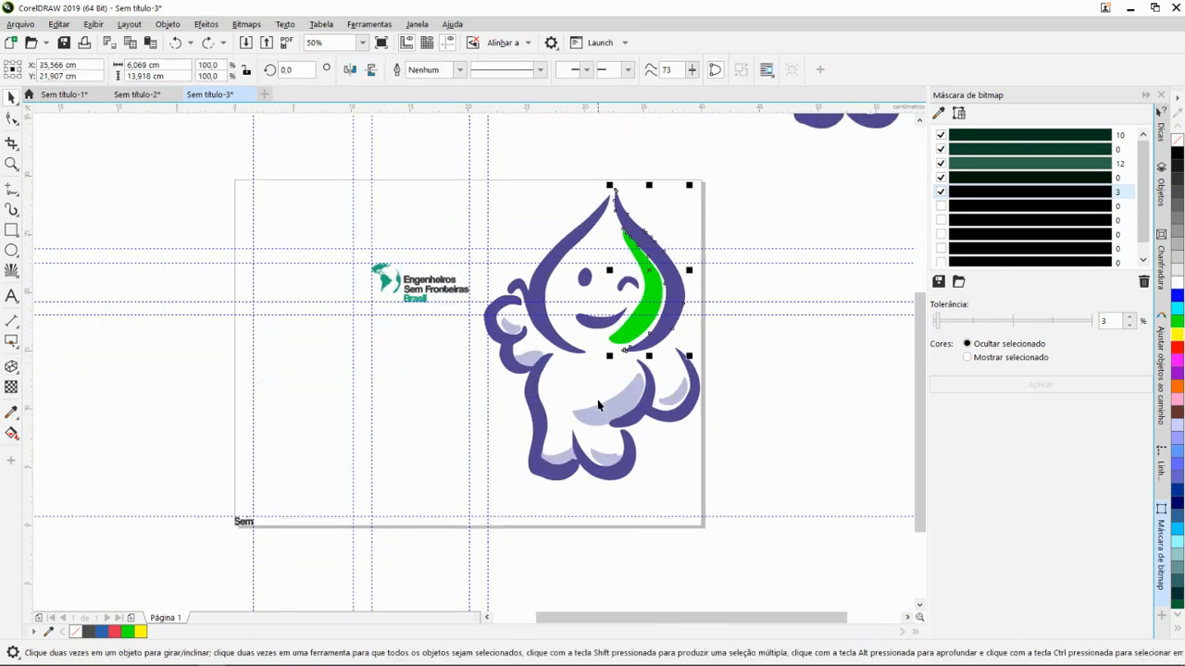
{"action": "left_click_drag", "start_coordinate": [618, 484], "coordinate": [472, 481]}
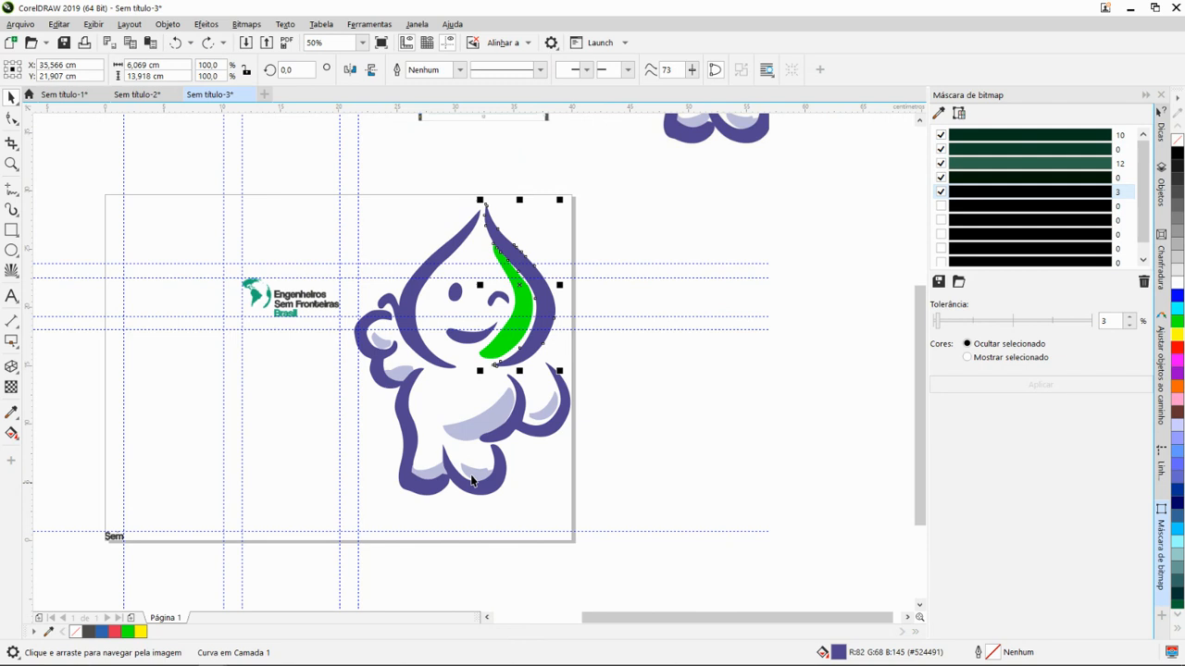
{"action": "left_click", "coordinate": [497, 353]}
{"action": "left_click", "coordinate": [416, 399]}
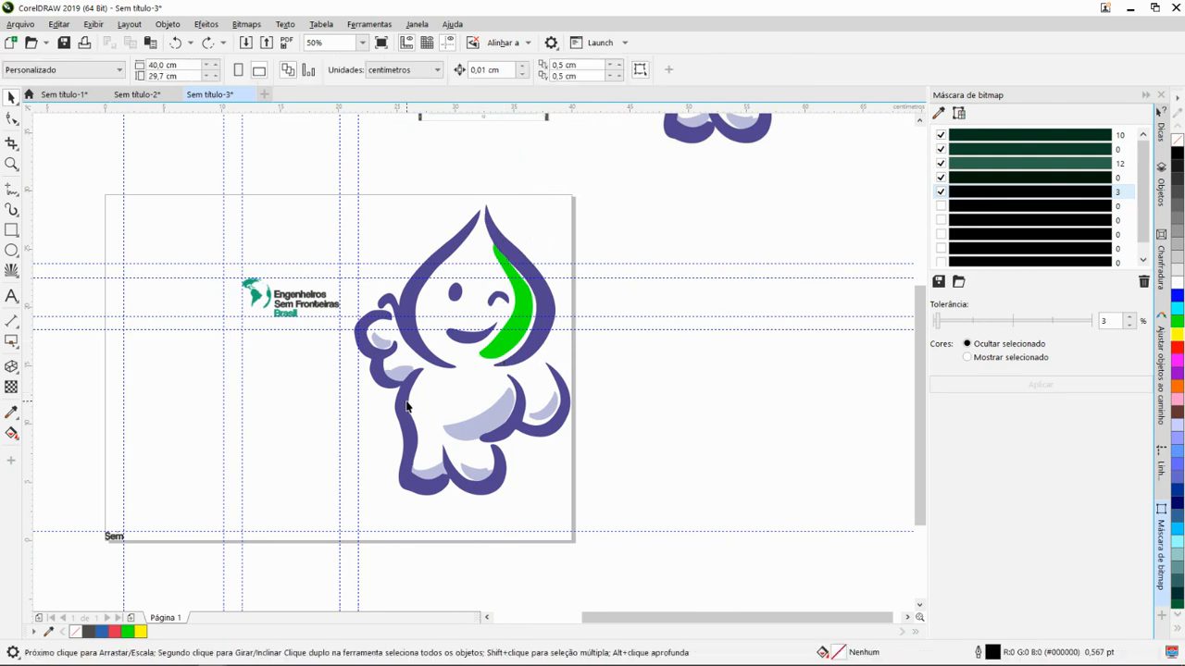
{"action": "left_click", "coordinate": [407, 406]}
{"action": "scroll", "coordinate": [522, 396], "scroll_direction": "down", "scroll_amount": 1}
{"action": "left_click_drag", "start_coordinate": [532, 325], "coordinate": [601, 365]}
{"action": "left_click_drag", "start_coordinate": [648, 397], "coordinate": [600, 362]}
{"action": "left_click", "coordinate": [568, 428]}
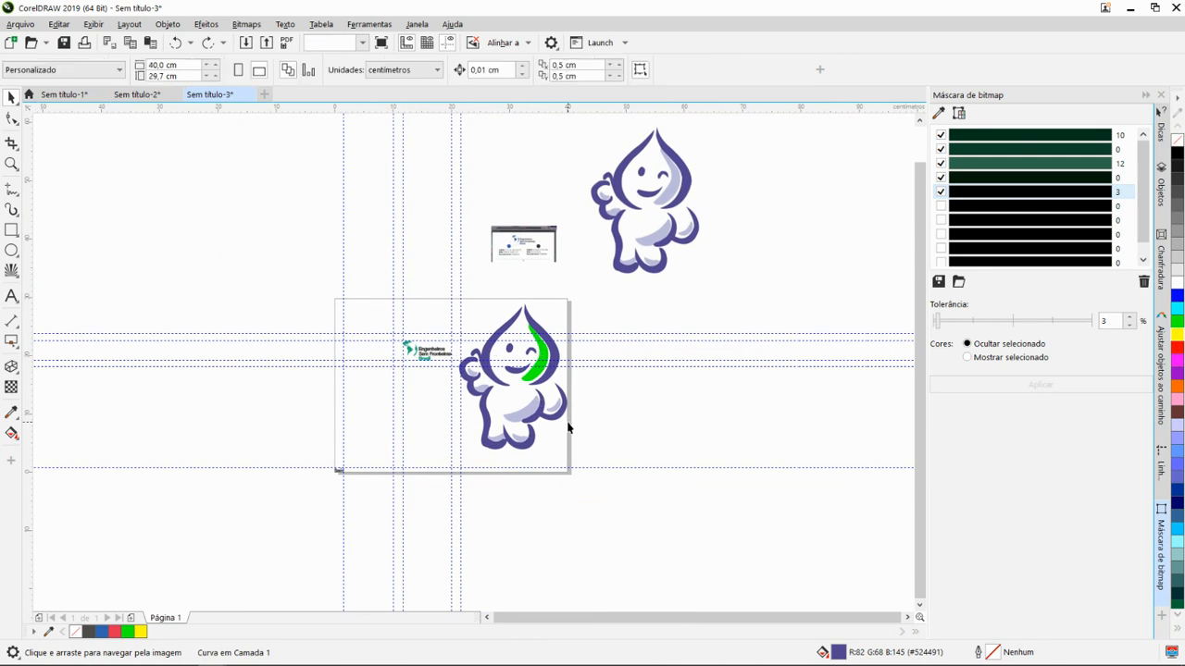
{"action": "scroll", "coordinate": [568, 428], "scroll_direction": "up", "scroll_amount": 1}
{"action": "left_click_drag", "start_coordinate": [465, 348], "coordinate": [500, 389]}
- Open the Salvar como settings for Sem título-3 to review the CDR save options, and cancel without saving
{"action": "left_click", "coordinate": [6, 27]}
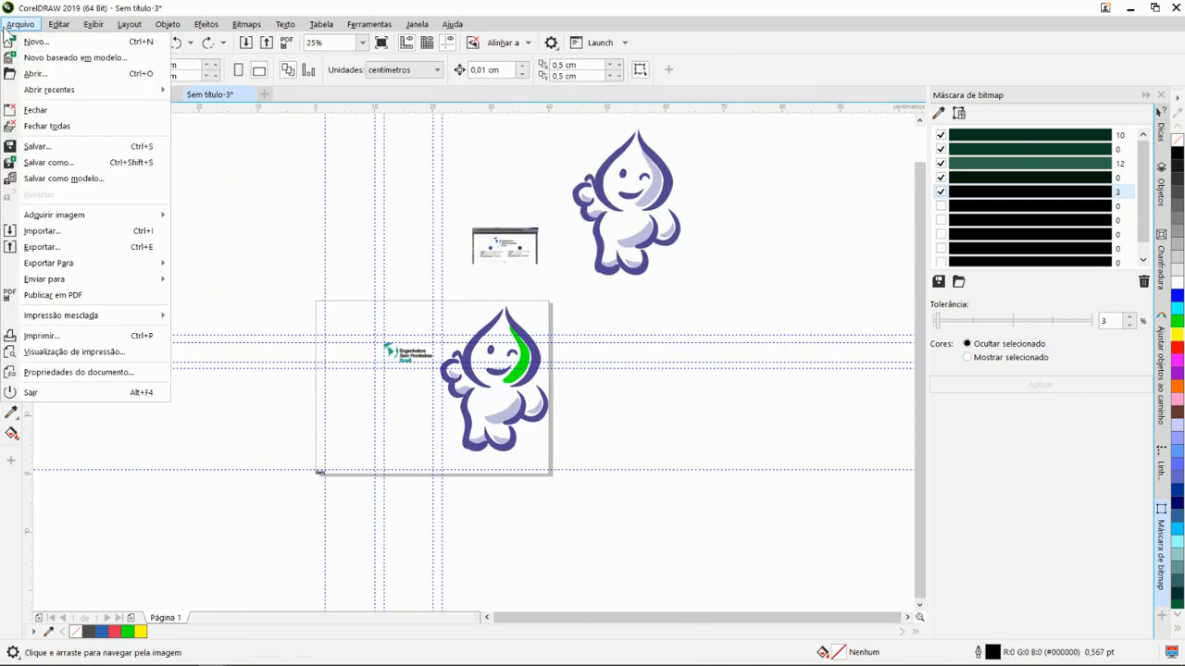
{"action": "left_click", "coordinate": [71, 164]}
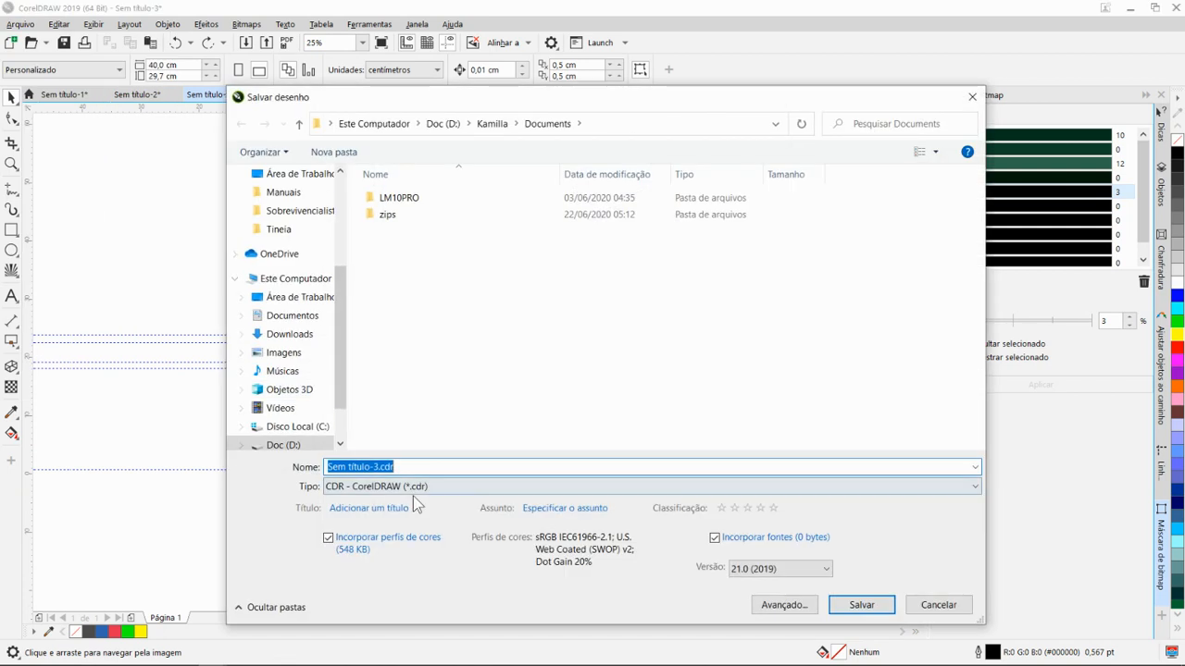
{"action": "left_click", "coordinate": [938, 608]}
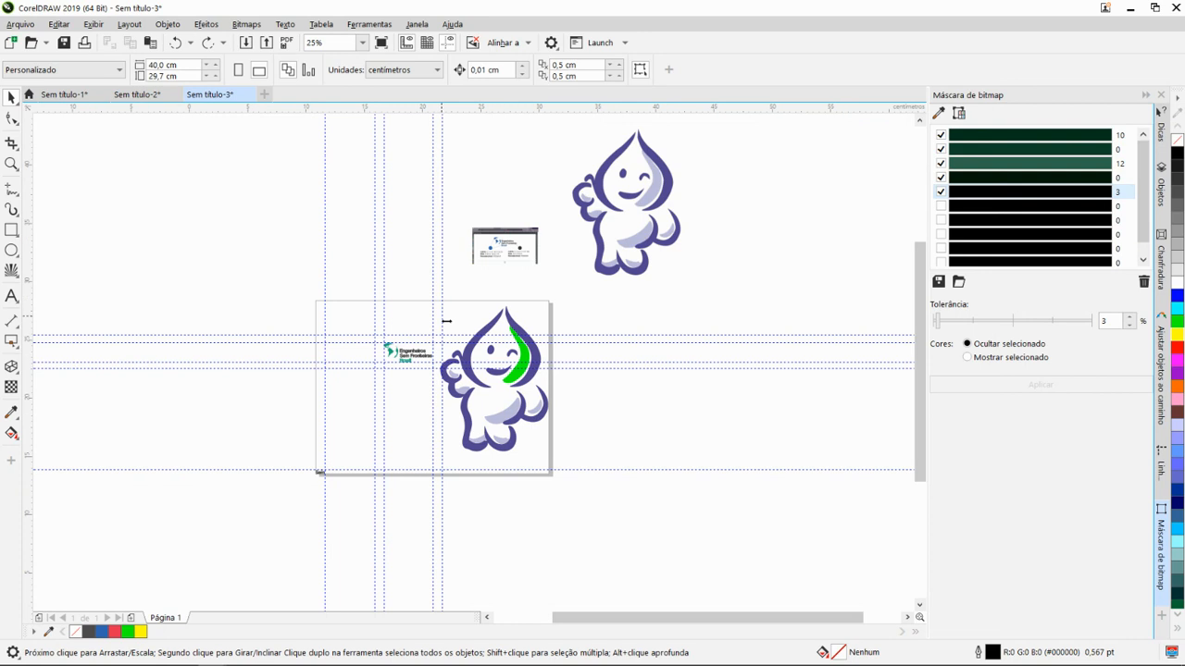
{"action": "scroll", "coordinate": [498, 281], "scroll_direction": "up", "scroll_amount": 2}
{"action": "scroll", "coordinate": [518, 218], "scroll_direction": "down", "scroll_amount": 1}
{"action": "scroll", "coordinate": [558, 278], "scroll_direction": "up", "scroll_amount": 1}
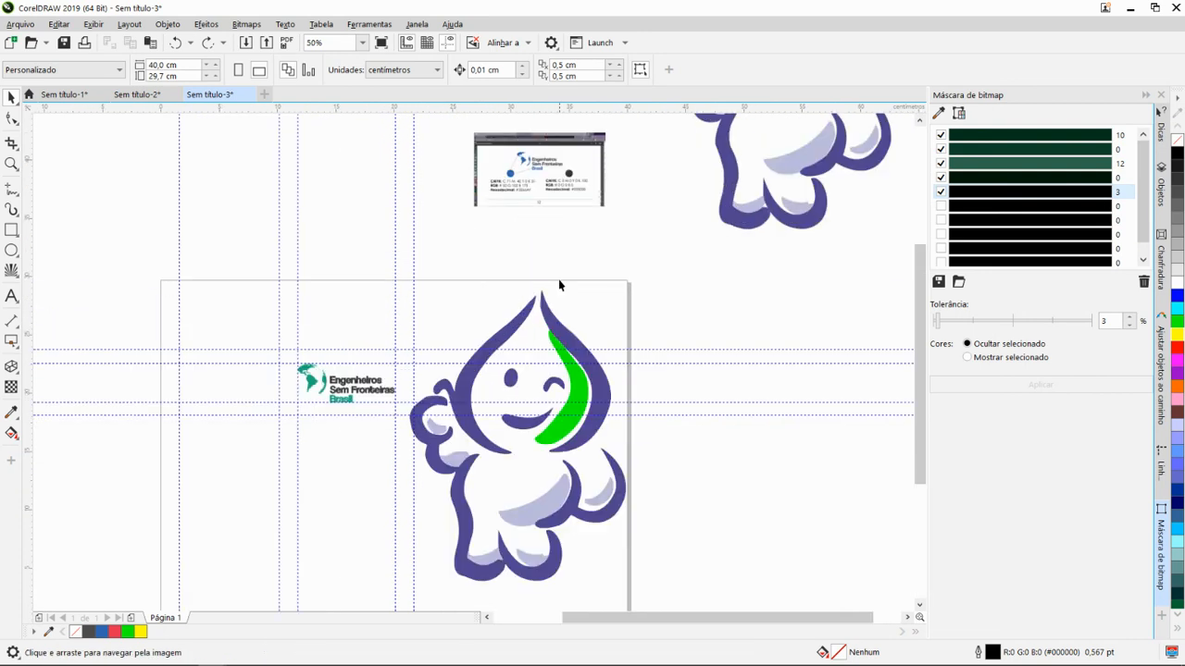
{"action": "scroll", "coordinate": [559, 279], "scroll_direction": "down", "scroll_amount": 1}
- Select the ring of blended shapes in Sem título-1, preview its selection-only PNG export with transparency, and cancel the export
{"action": "left_click", "coordinate": [66, 95]}
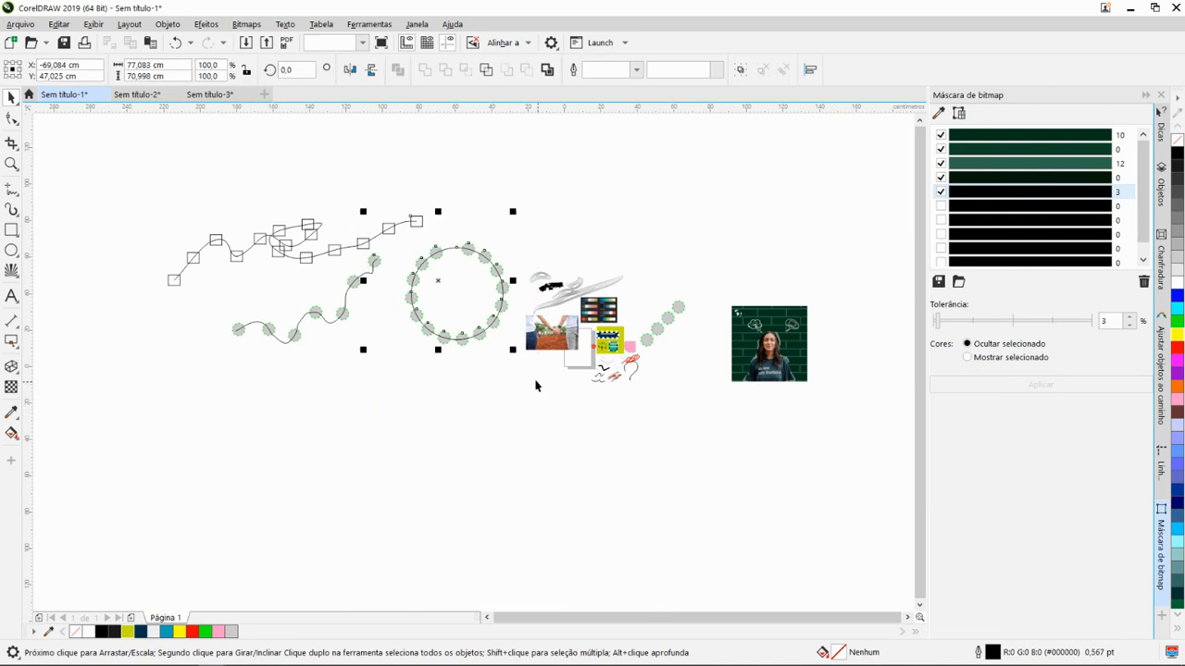
{"action": "scroll", "coordinate": [466, 299], "scroll_direction": "up", "scroll_amount": 1}
{"action": "left_click", "coordinate": [425, 380]}
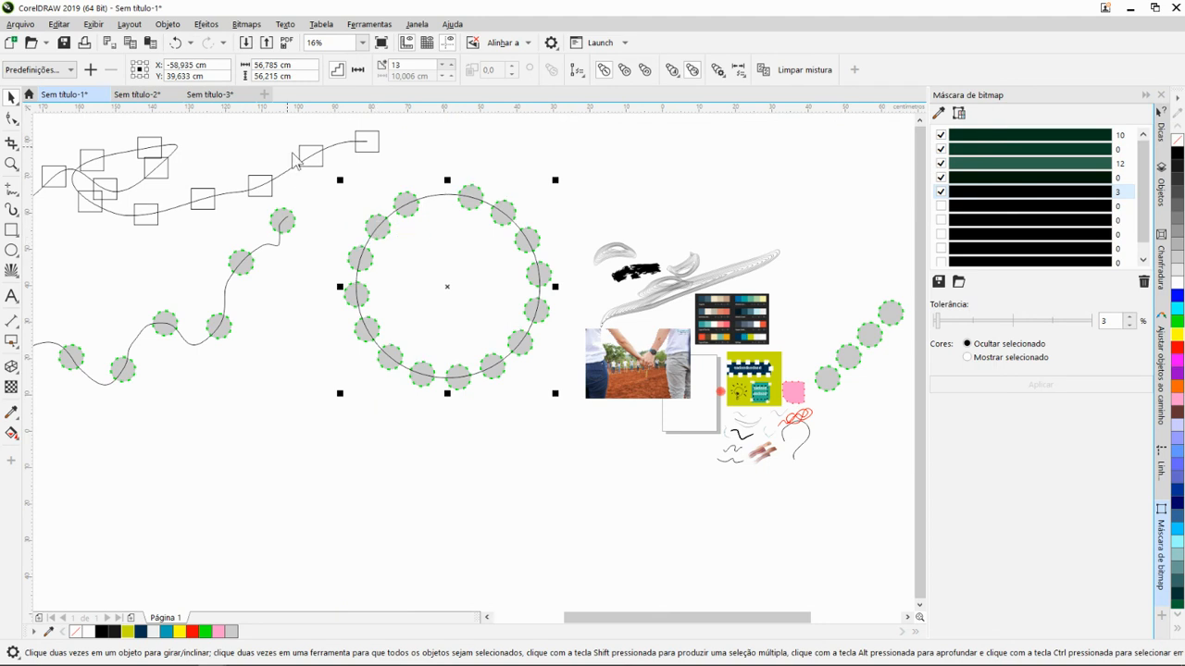
{"action": "key", "text": "ctrl+e"}
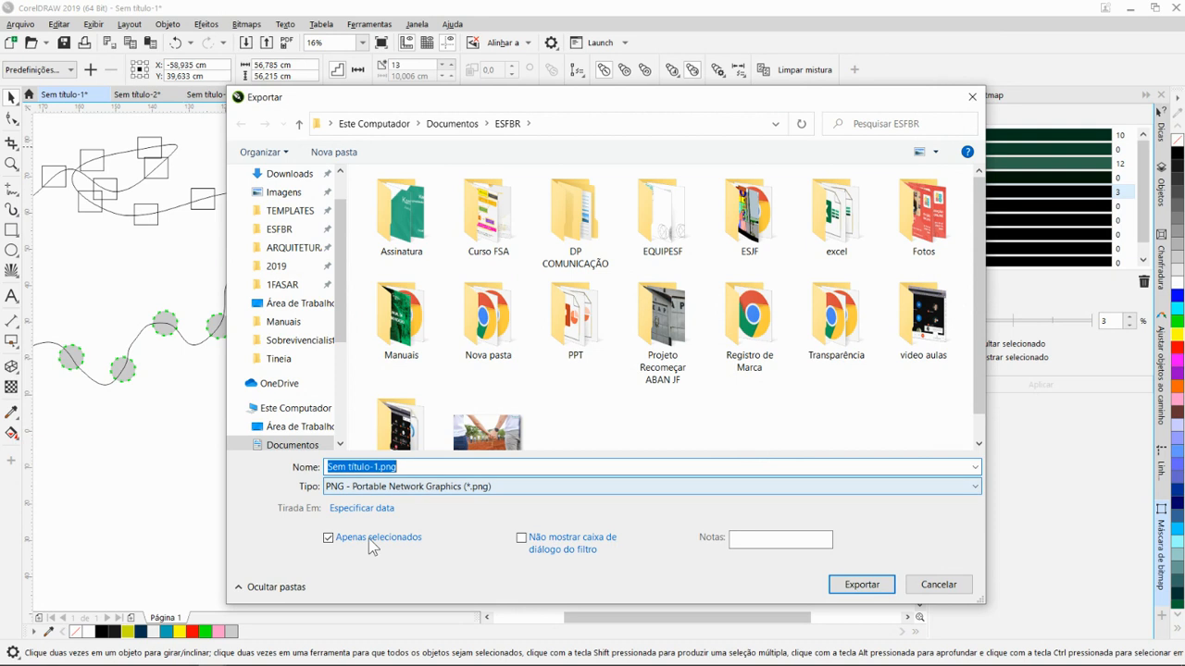
{"action": "left_click", "coordinate": [859, 585]}
{"action": "left_click", "coordinate": [694, 347]}
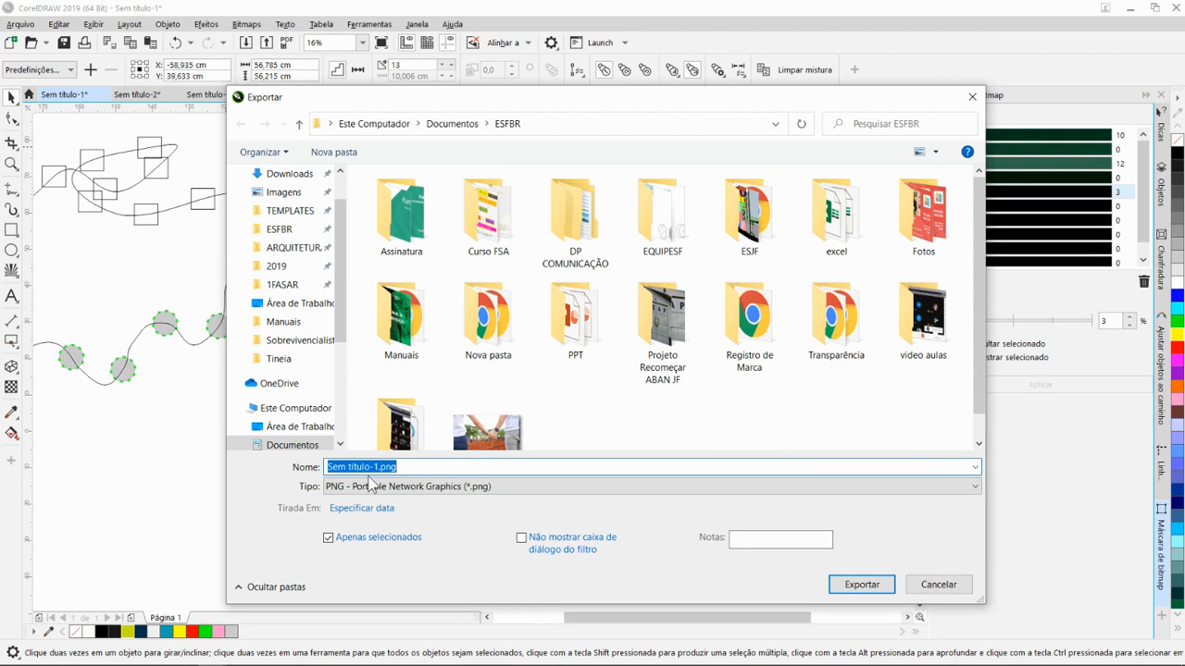
{"action": "left_click", "coordinate": [436, 465]}
{"action": "left_click", "coordinate": [854, 586]}
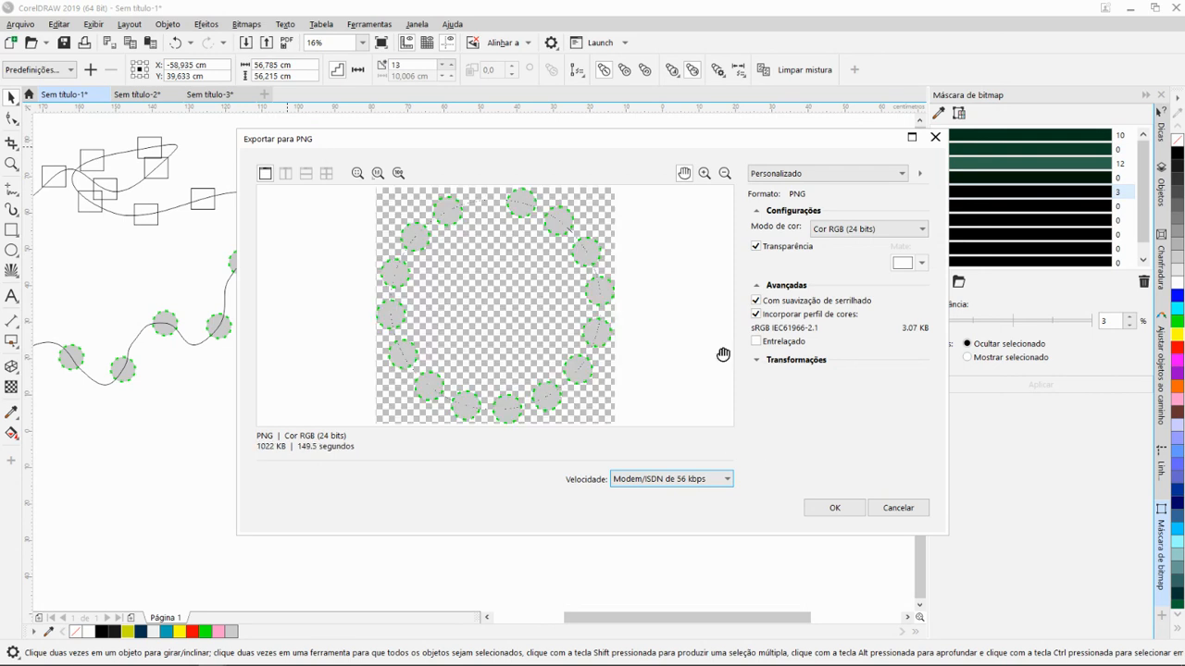
{"action": "left_click", "coordinate": [913, 510]}
- Examine the Sem título-1 practice objects, including the photo, color palettes, yellow card, brush strokes and green brick portrait
{"action": "mouse_move", "coordinate": [866, 665]}
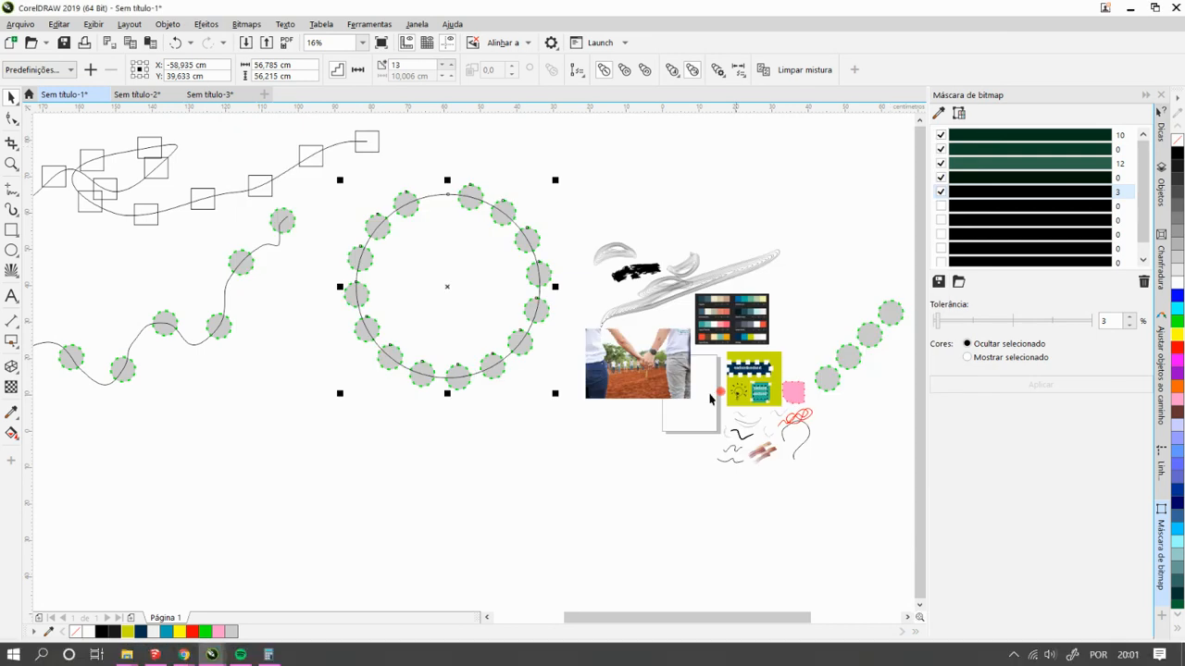
{"action": "scroll", "coordinate": [740, 329], "scroll_direction": "up", "scroll_amount": 1}
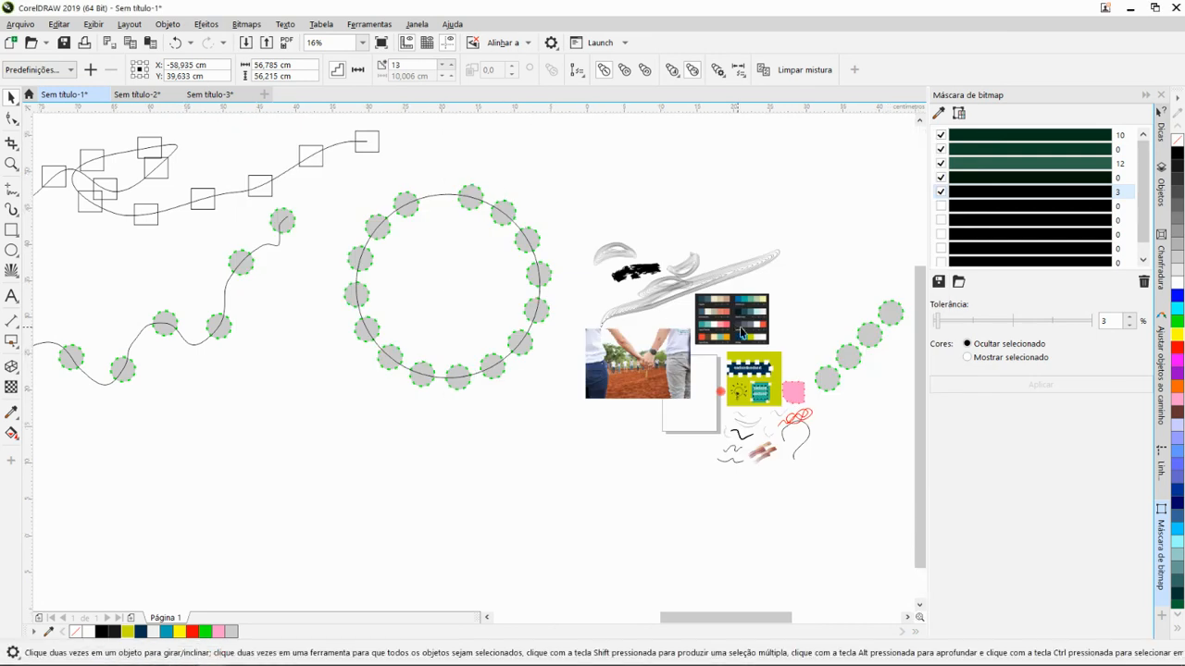
{"action": "scroll", "coordinate": [693, 370], "scroll_direction": "down", "scroll_amount": 1}
{"action": "left_click_drag", "start_coordinate": [728, 381], "coordinate": [600, 335]}
{"action": "scroll", "coordinate": [594, 345], "scroll_direction": "up", "scroll_amount": 1}
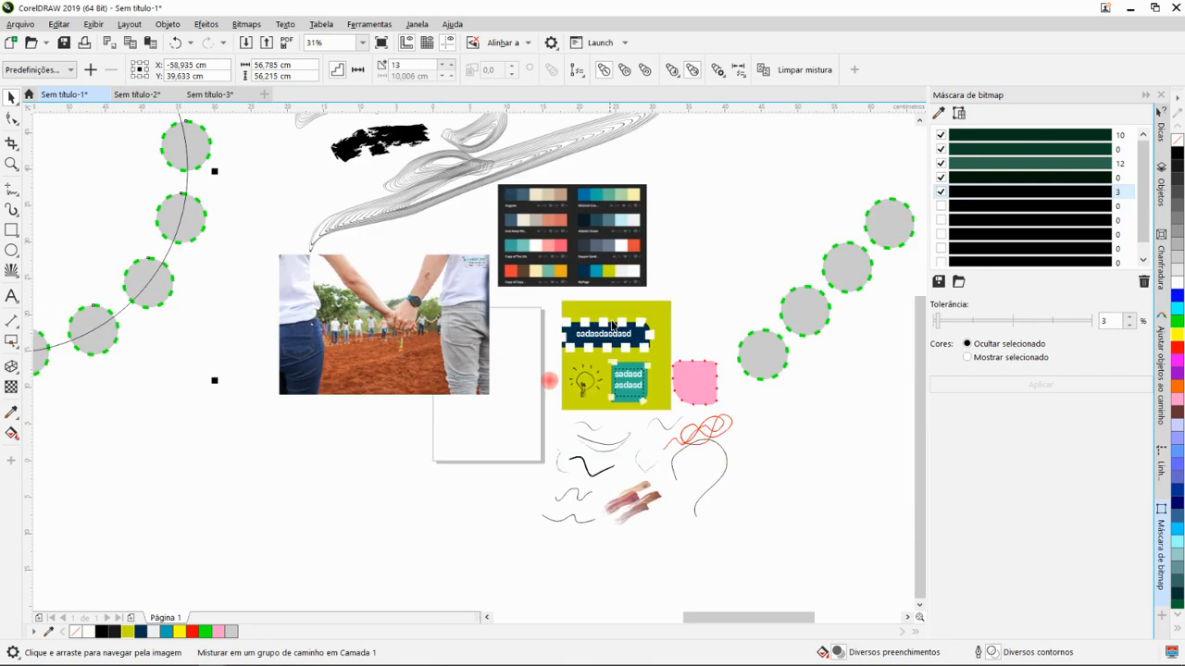
{"action": "scroll", "coordinate": [612, 324], "scroll_direction": "down", "scroll_amount": 1}
{"action": "left_click_drag", "start_coordinate": [718, 351], "coordinate": [573, 380]}
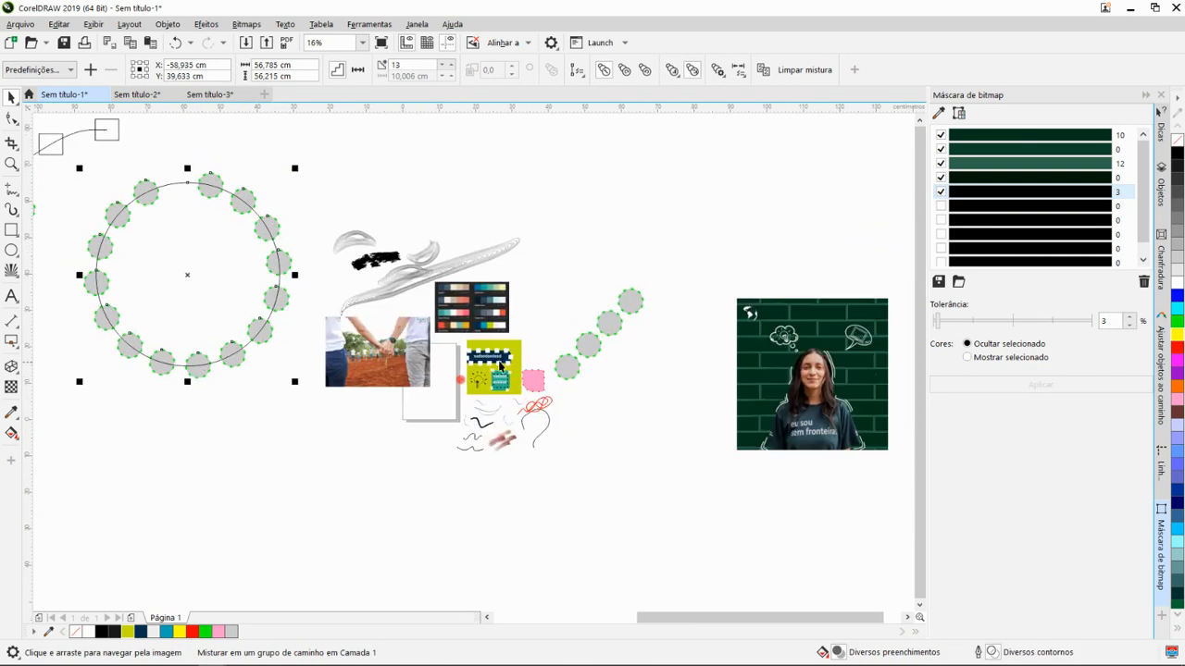
{"action": "left_click_drag", "start_coordinate": [499, 366], "coordinate": [671, 407]}
- Switch to Sem título-2 and place two vertical guidelines on the blank page at about 2.5 cm and 18.6 cm
{"action": "left_click", "coordinate": [137, 94]}
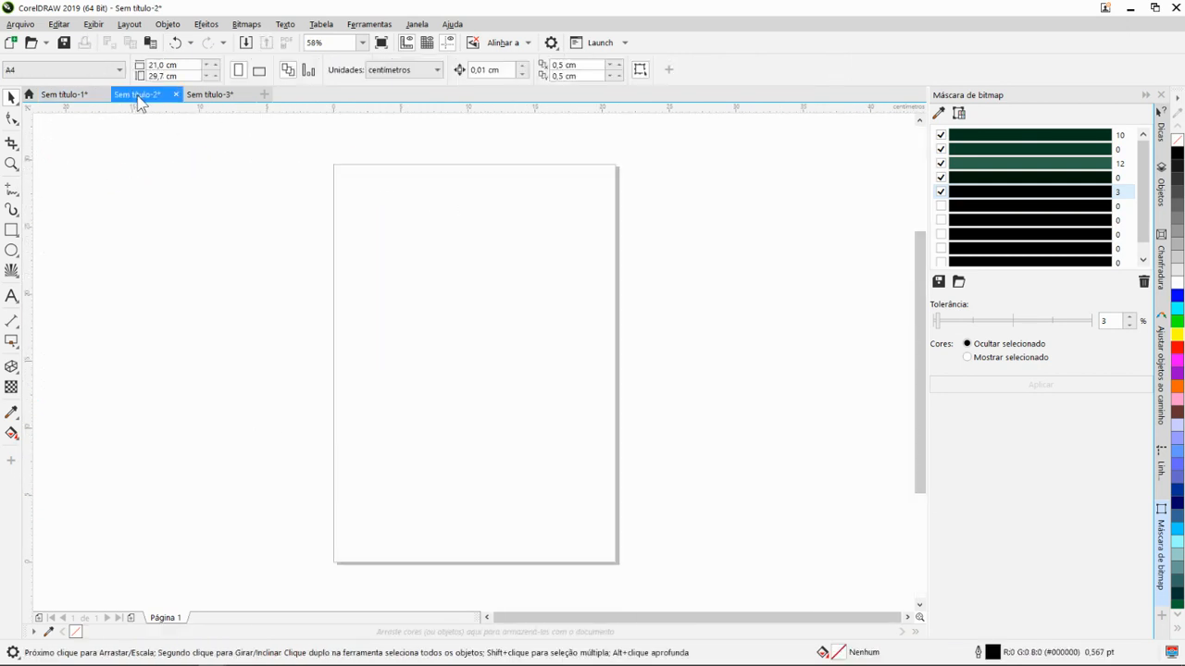
{"action": "scroll", "coordinate": [323, 247], "scroll_direction": "down", "scroll_amount": 1}
{"action": "scroll", "coordinate": [334, 261], "scroll_direction": "up", "scroll_amount": 1}
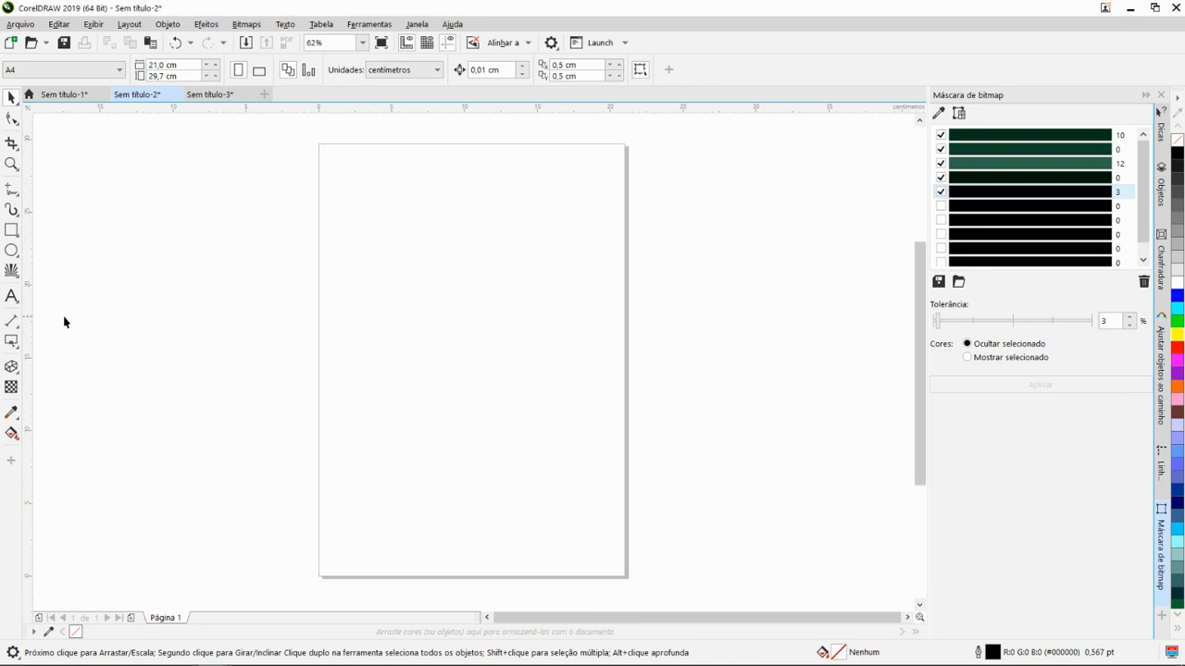
{"action": "left_click_drag", "start_coordinate": [281, 375], "coordinate": [354, 397]}
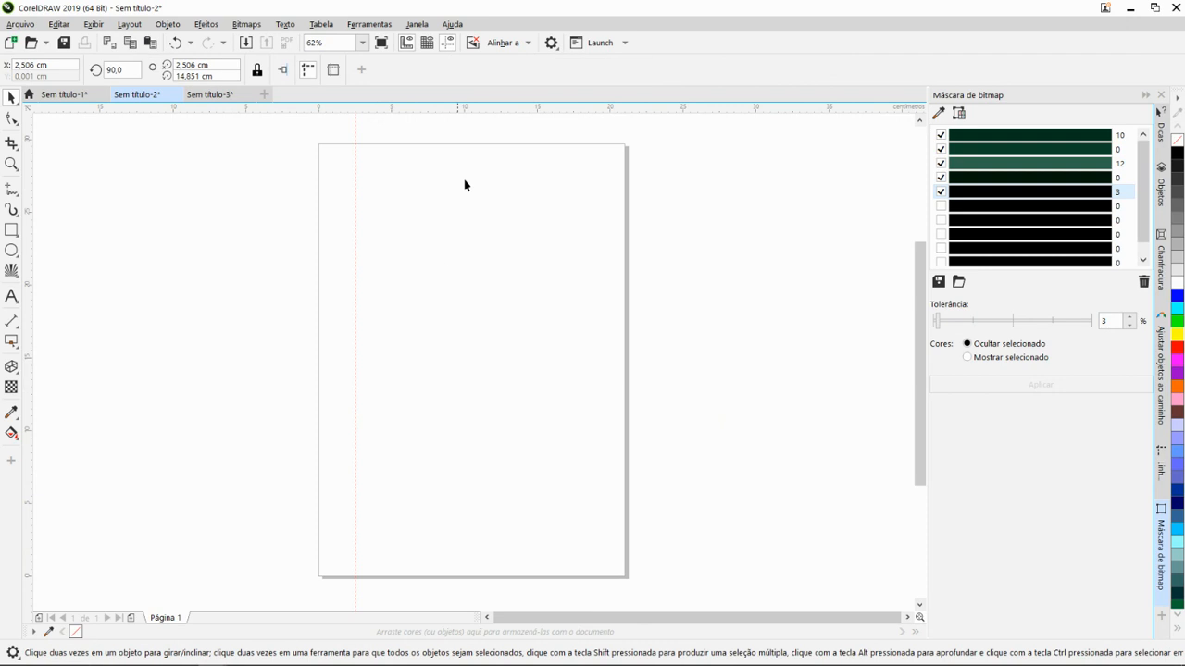
{"action": "left_click_drag", "start_coordinate": [28, 362], "coordinate": [589, 351]}
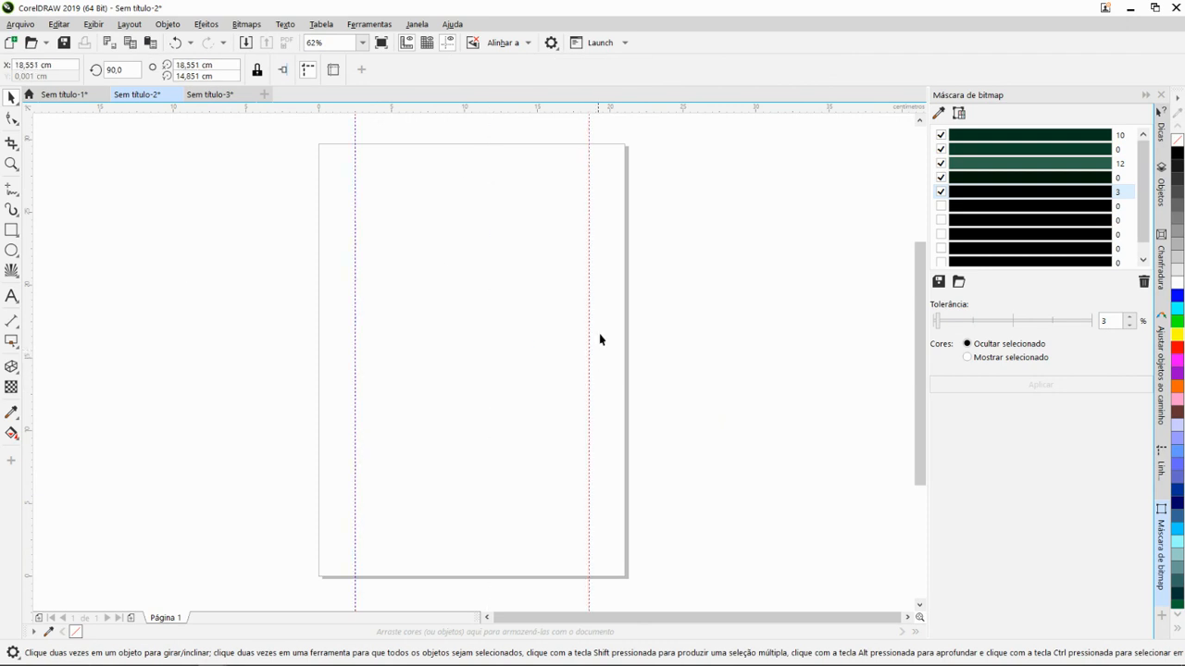
- Display the Linhas-guia settings and move the second vertical guideline to the page's far edge, at about 21 cm
{"action": "left_click", "coordinate": [588, 193]}
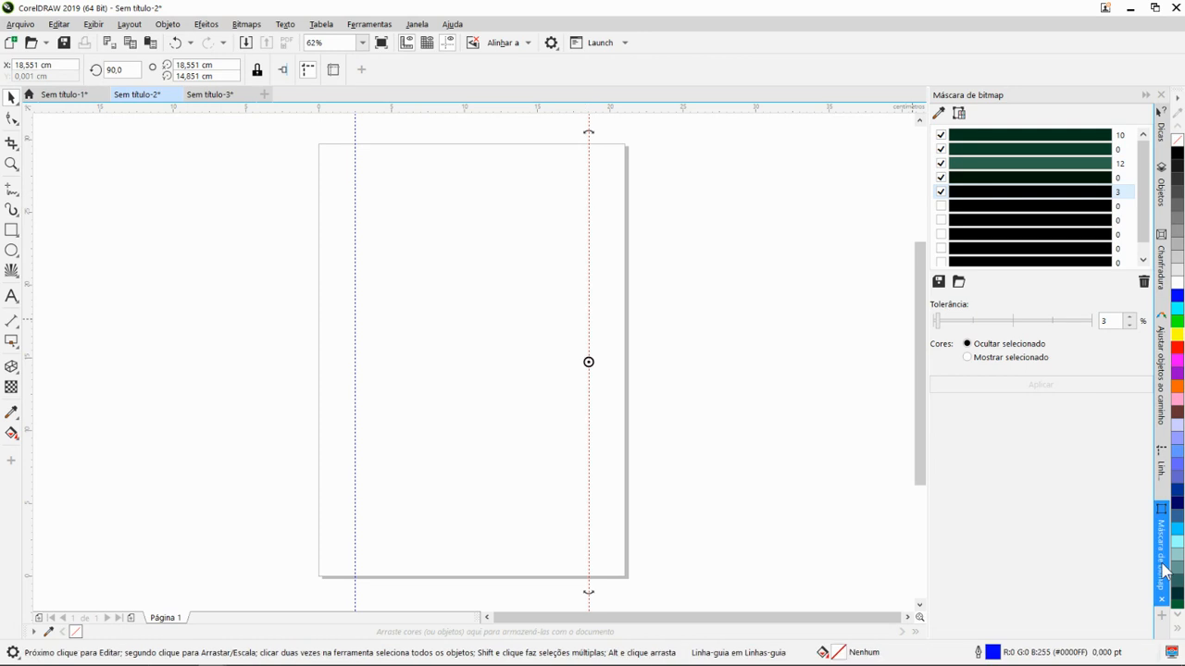
{"action": "left_click", "coordinate": [1160, 463]}
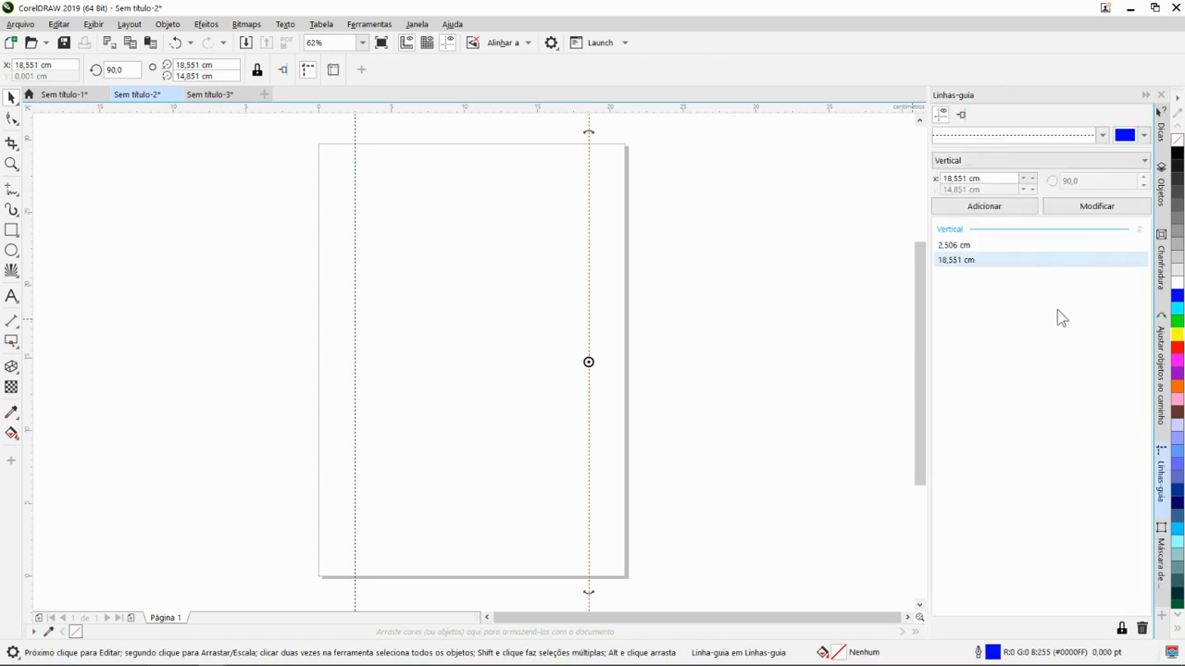
{"action": "left_click_drag", "start_coordinate": [587, 295], "coordinate": [624, 284]}
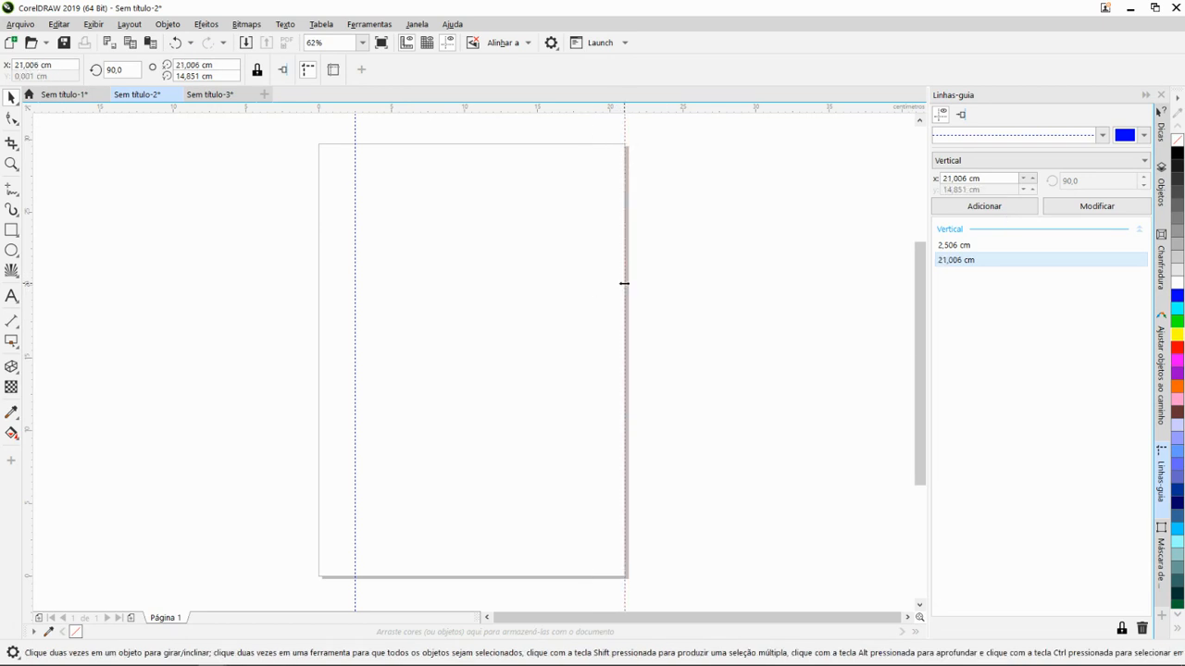
{"action": "scroll", "coordinate": [610, 158], "scroll_direction": "up", "scroll_amount": 2}
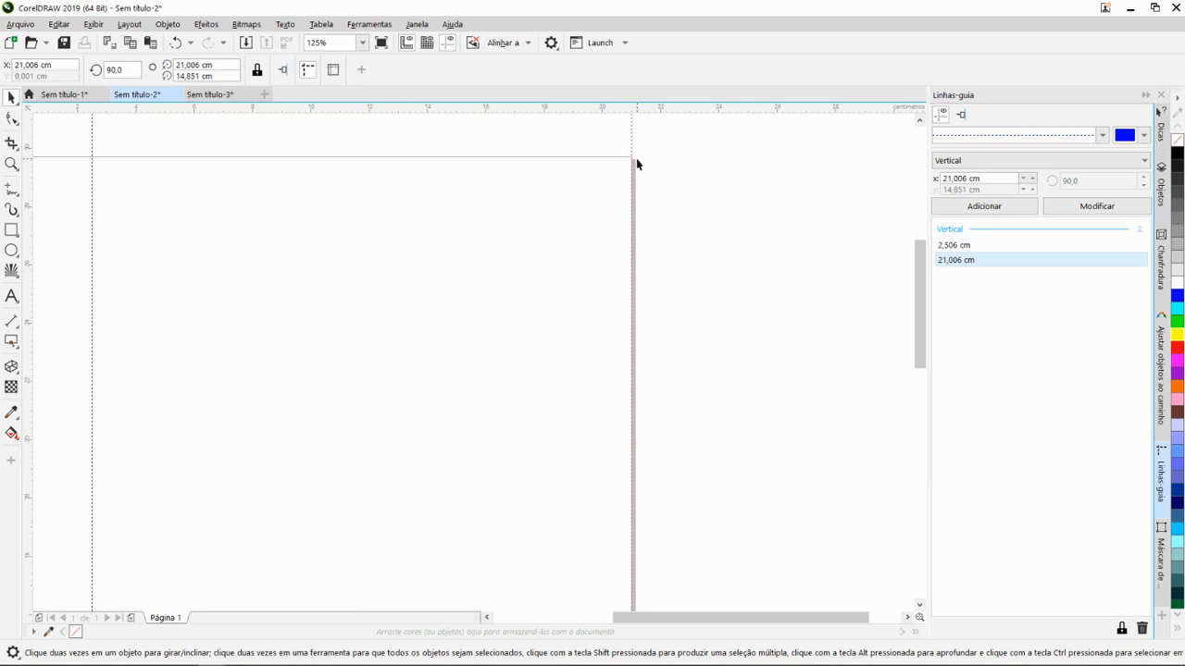
{"action": "scroll", "coordinate": [636, 162], "scroll_direction": "down", "scroll_amount": 2}
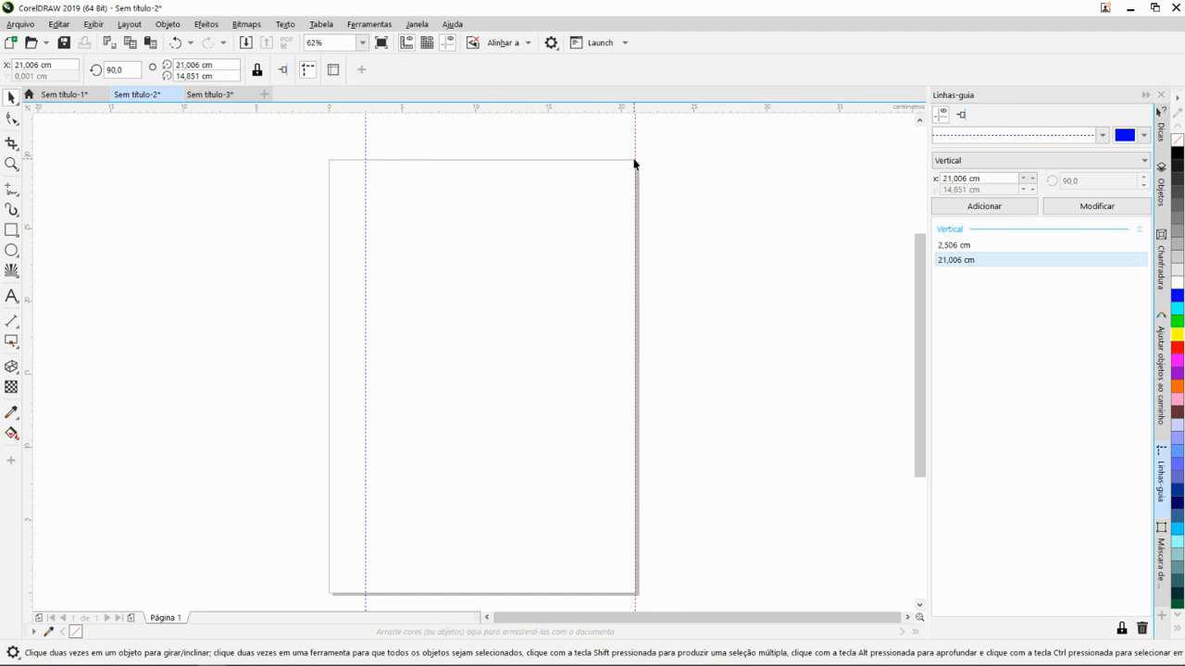
- Add a new vertical guideline at 19 cm
{"action": "double_click", "coordinate": [949, 178]}
{"action": "type", "text": "0"}
{"action": "key", "text": "BackSpace"}
{"action": "type", "text": "19"}
{"action": "left_click", "coordinate": [947, 209]}
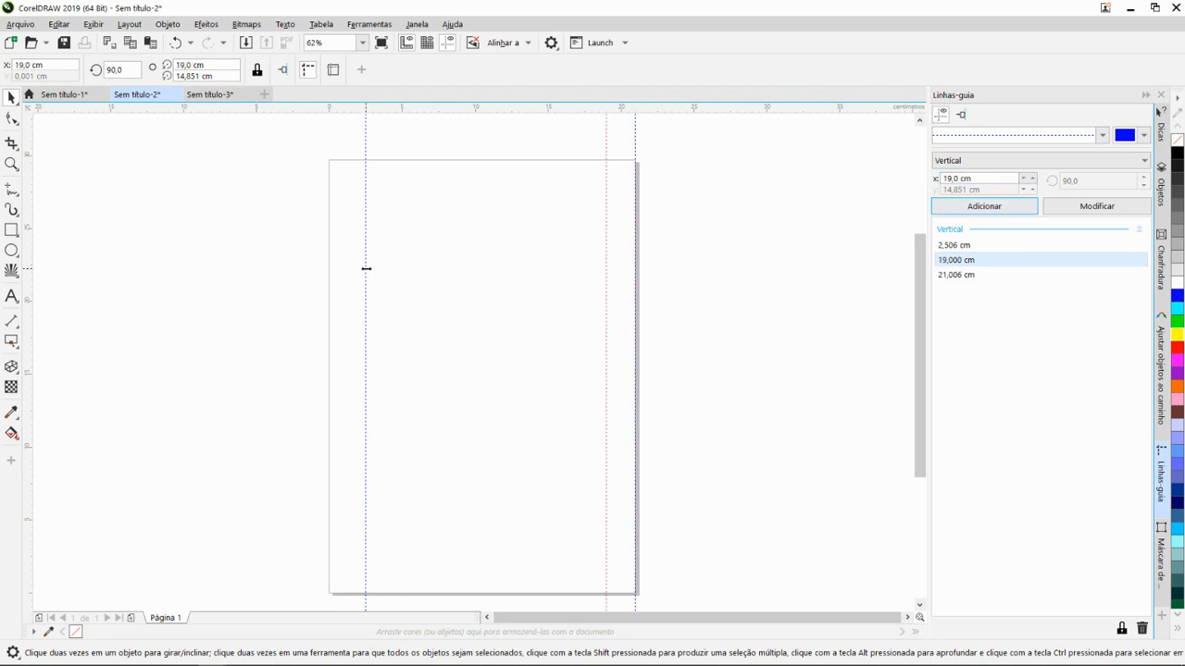
- Move the first vertical guideline to about 1.9 cm and add a horizontal guideline at about 27.6 cm
{"action": "mouse_move", "coordinate": [366, 268]}
{"action": "left_mouse_down"}
{"action": "mouse_move", "coordinate": [330, 288]}
{"action": "mouse_move", "coordinate": [357, 277]}
{"action": "left_mouse_up"}
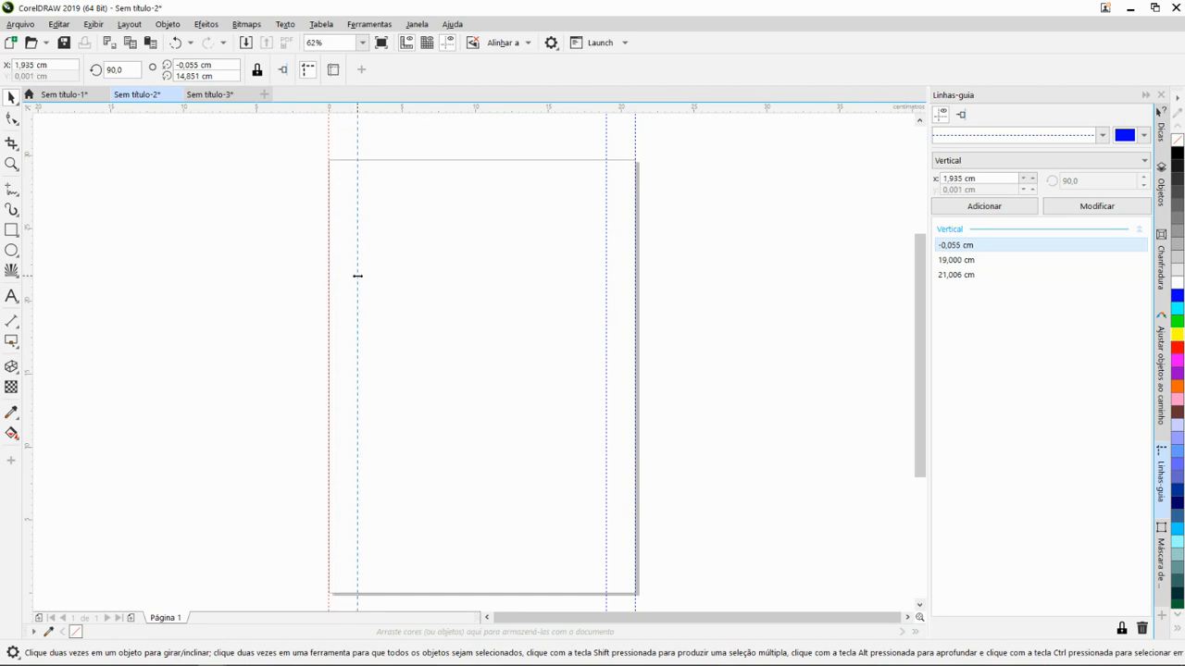
{"action": "left_click_drag", "start_coordinate": [440, 112], "coordinate": [417, 193]}
{"action": "scroll", "coordinate": [466, 249], "scroll_direction": "down", "scroll_amount": 2}
{"action": "scroll", "coordinate": [434, 392], "scroll_direction": "down", "scroll_amount": 1}
{"action": "scroll", "coordinate": [473, 343], "scroll_direction": "up", "scroll_amount": 1}
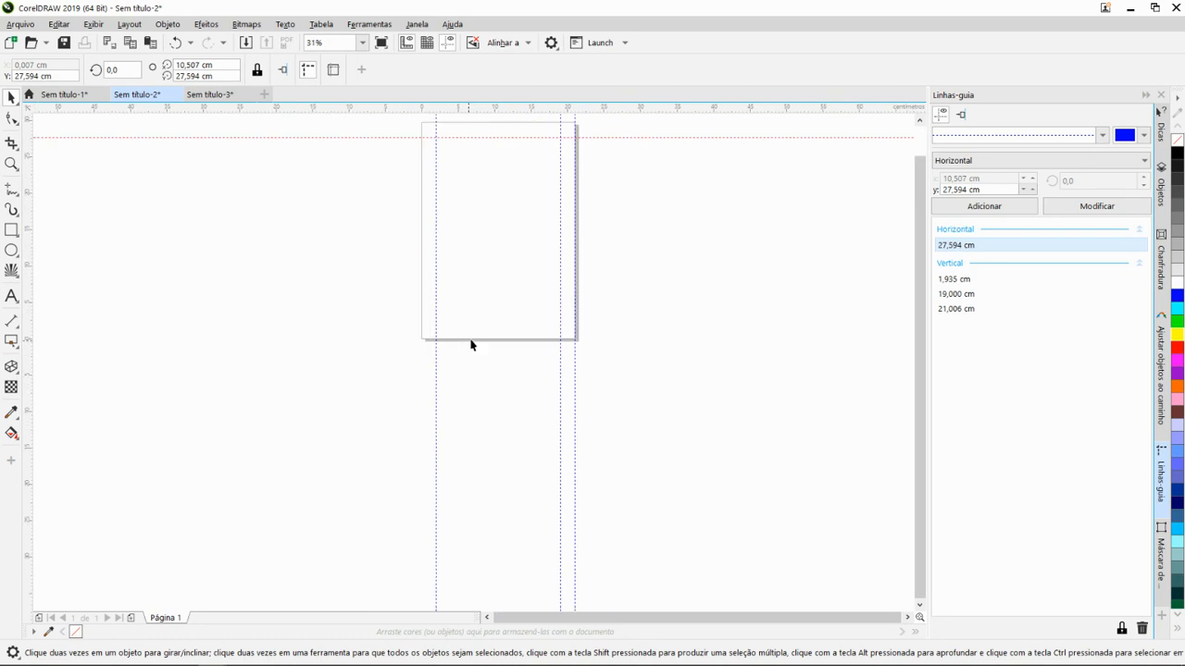
{"action": "scroll", "coordinate": [477, 342], "scroll_direction": "down", "scroll_amount": 1}
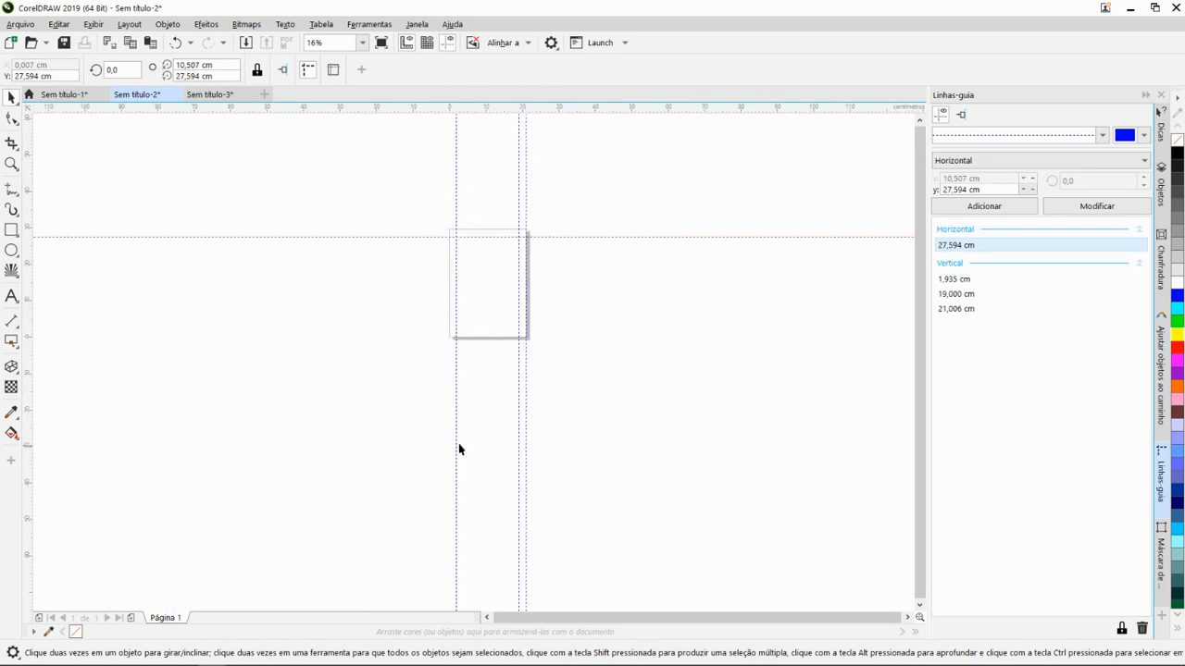
{"action": "scroll", "coordinate": [481, 292], "scroll_direction": "up", "scroll_amount": 1}
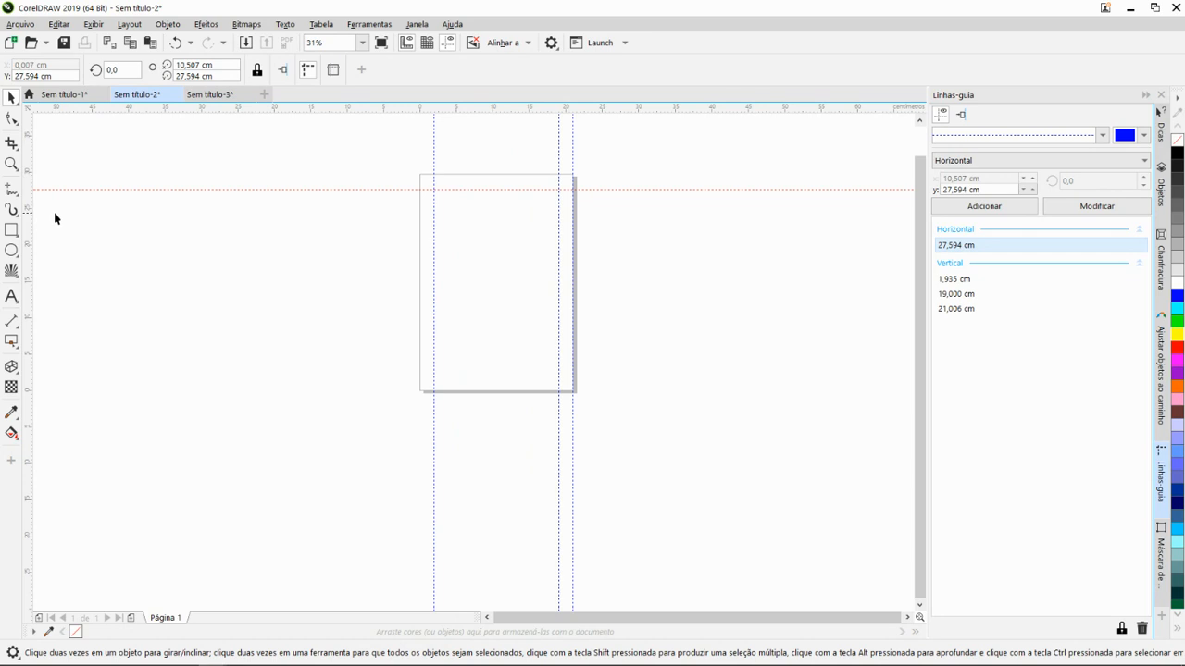
{"action": "scroll", "coordinate": [219, 320], "scroll_direction": "down", "scroll_amount": 1}
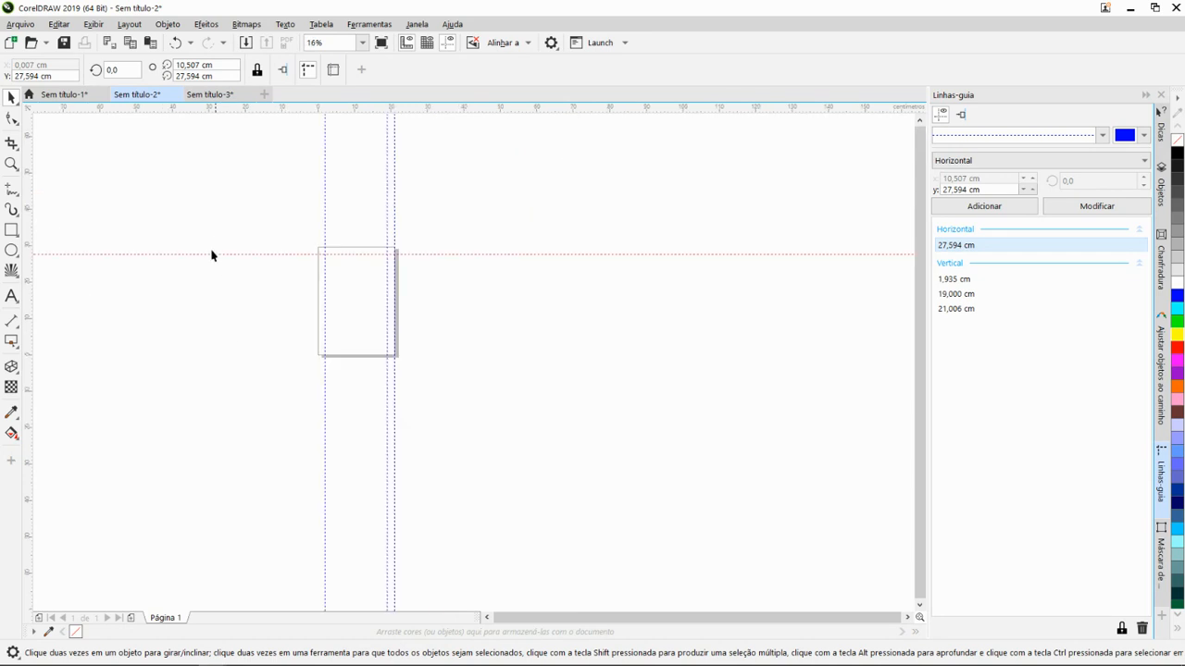
{"action": "scroll", "coordinate": [127, 189], "scroll_direction": "up", "scroll_amount": 1}
{"action": "scroll", "coordinate": [322, 274], "scroll_direction": "down", "scroll_amount": 1}
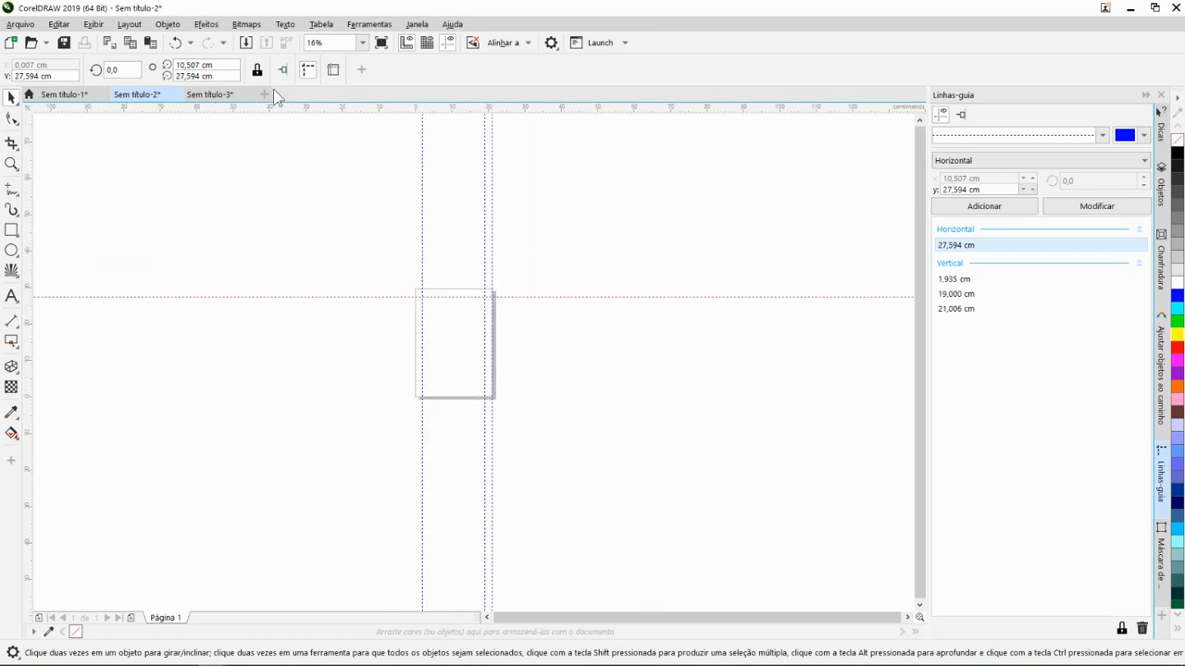
{"action": "left_click", "coordinate": [363, 42]}
{"action": "left_click", "coordinate": [367, 43]}
- Draw a rectangle about 43.7 by 33.2 cm overlapping the page and round its corners to about 6.5 cm
{"action": "left_click", "coordinate": [12, 231]}
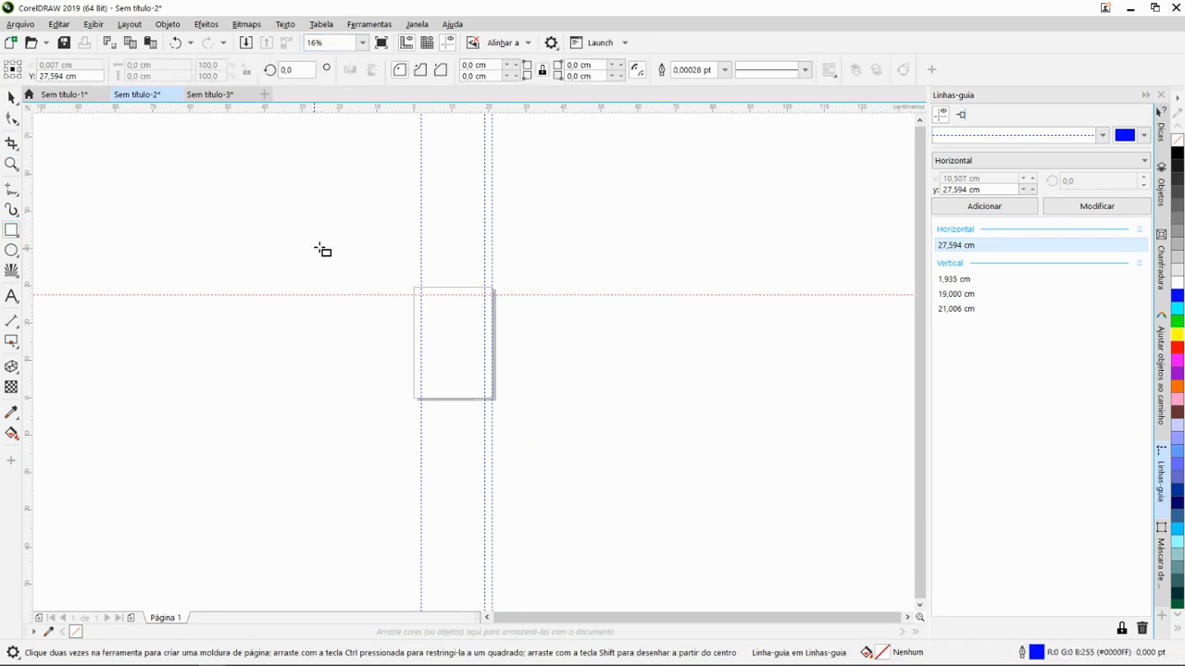
{"action": "left_click_drag", "start_coordinate": [324, 237], "coordinate": [488, 361]}
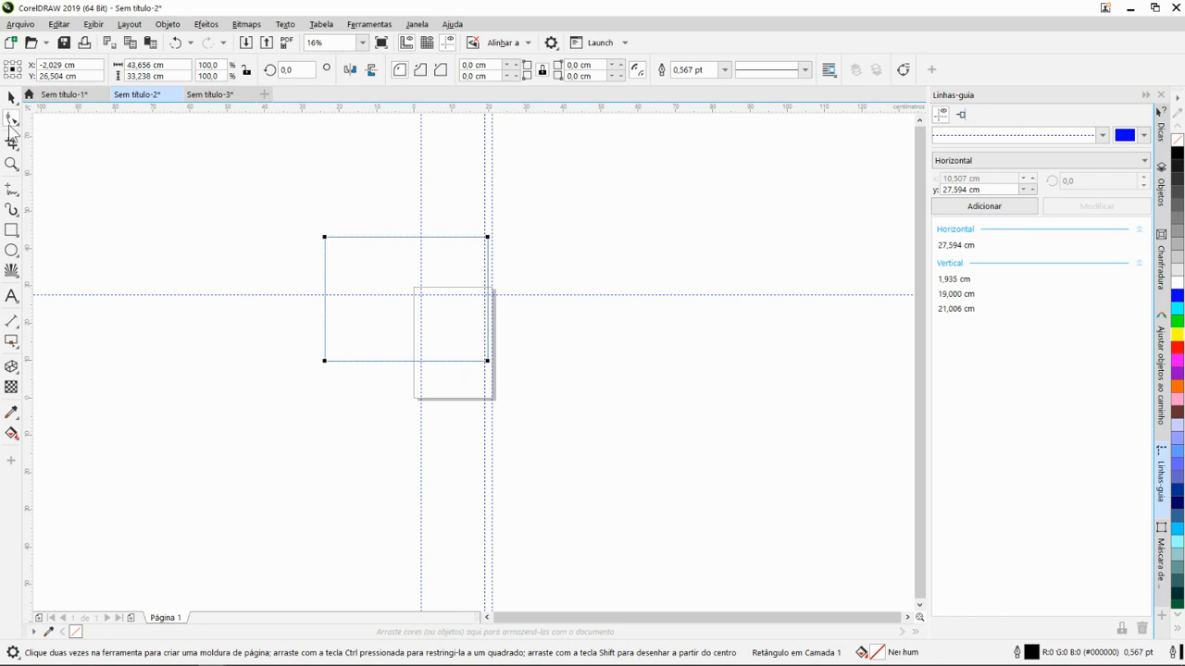
{"action": "left_click", "coordinate": [12, 122]}
{"action": "scroll", "coordinate": [327, 251], "scroll_direction": "up", "scroll_amount": 2}
{"action": "left_click_drag", "start_coordinate": [320, 232], "coordinate": [360, 241]}
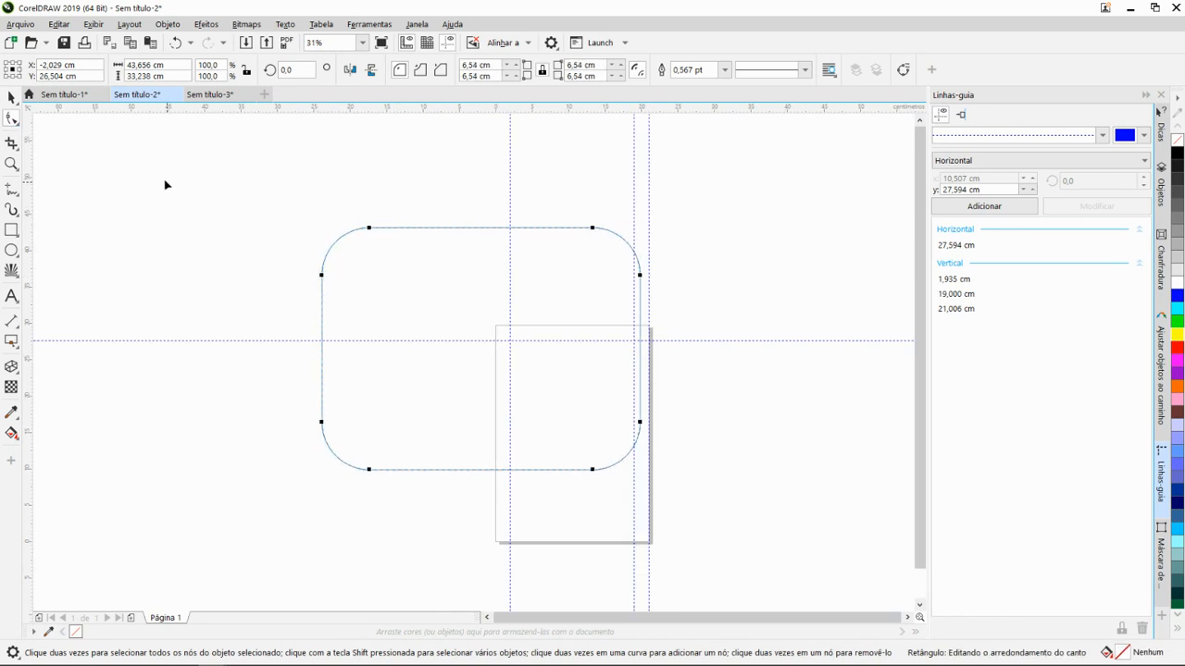
- Look over the Sem título-1 objects, revisit Sem título-2, and bring up the mascot drawing in Sem título-3
{"action": "left_click", "coordinate": [92, 96]}
{"action": "scroll", "coordinate": [536, 467], "scroll_direction": "down", "scroll_amount": 2}
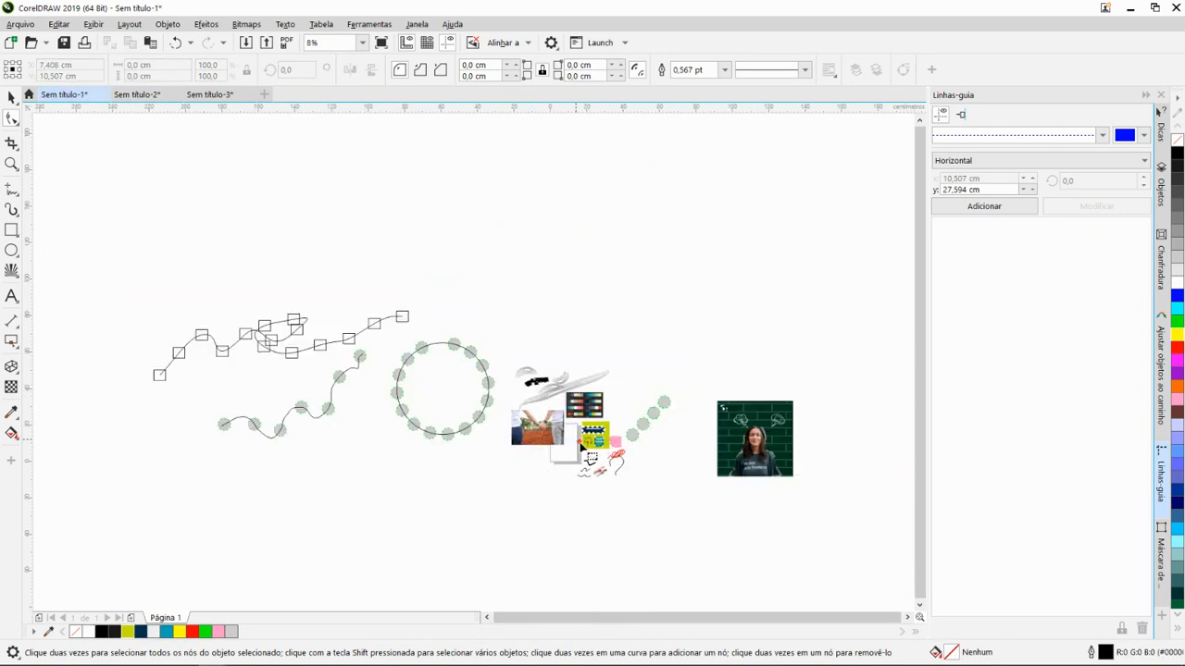
{"action": "left_click", "coordinate": [136, 94]}
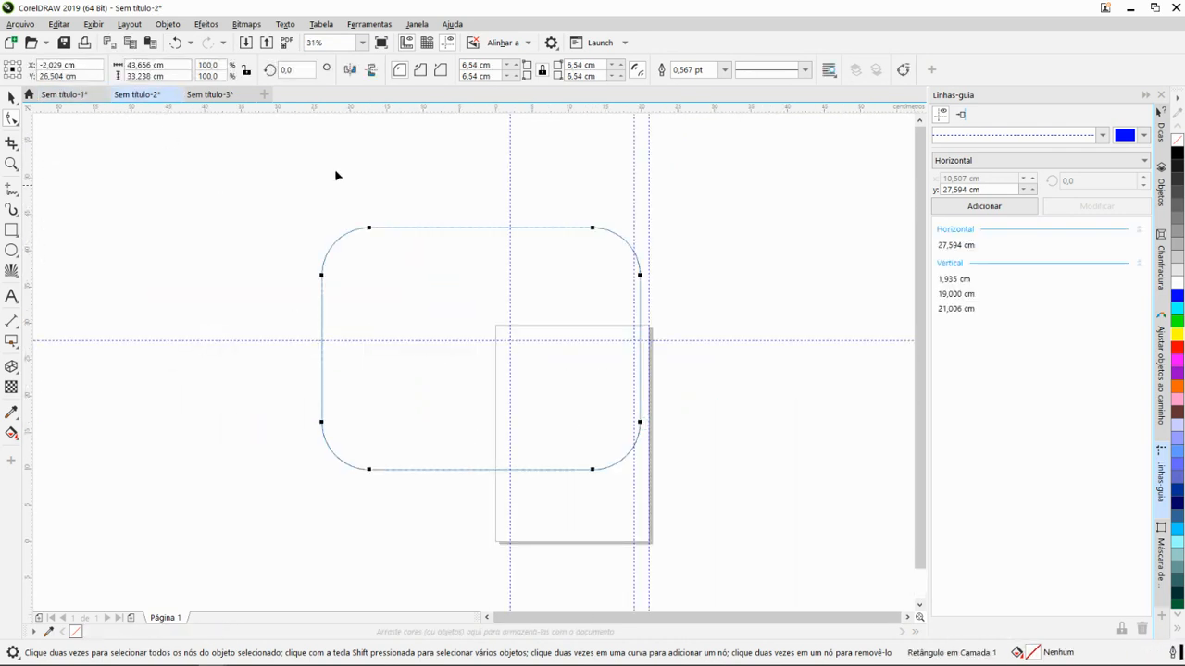
{"action": "left_click", "coordinate": [219, 94]}
{"action": "scroll", "coordinate": [531, 386], "scroll_direction": "up", "scroll_amount": 3}
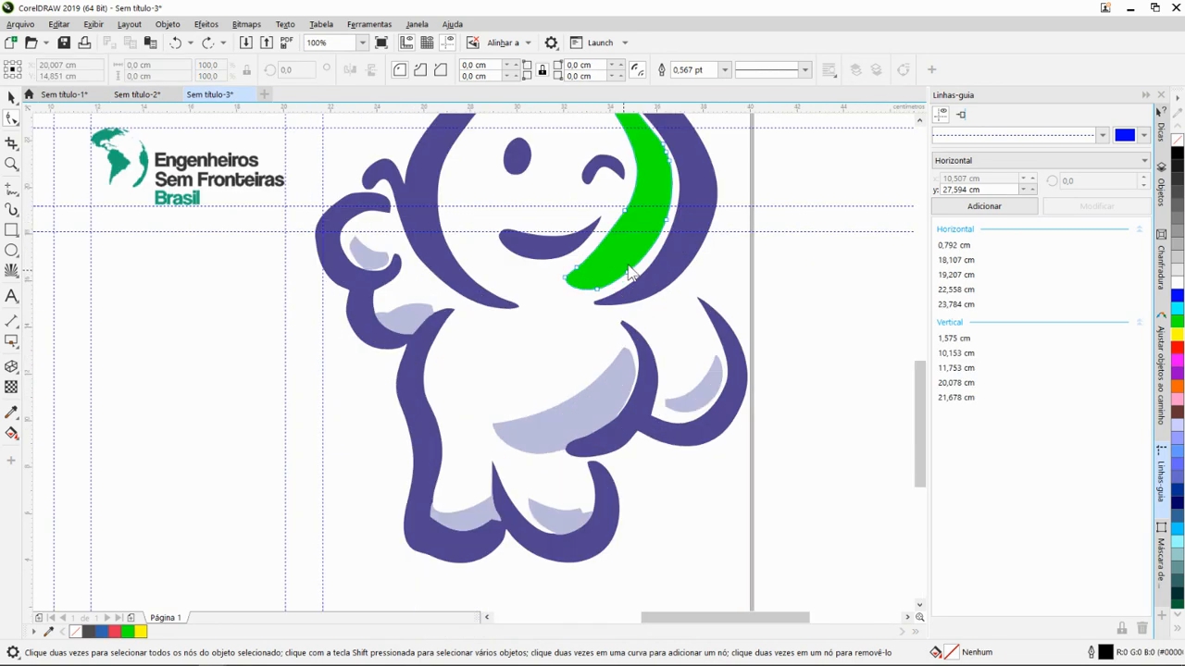
- Try reshaping the green shading on the mascot's face by bending its lower edge and pulling its inner edge toward the open eye
{"action": "left_click_drag", "start_coordinate": [629, 271], "coordinate": [555, 370]}
{"action": "scroll", "coordinate": [611, 305], "scroll_direction": "up", "scroll_amount": 2}
{"action": "scroll", "coordinate": [545, 385], "scroll_direction": "down", "scroll_amount": 2}
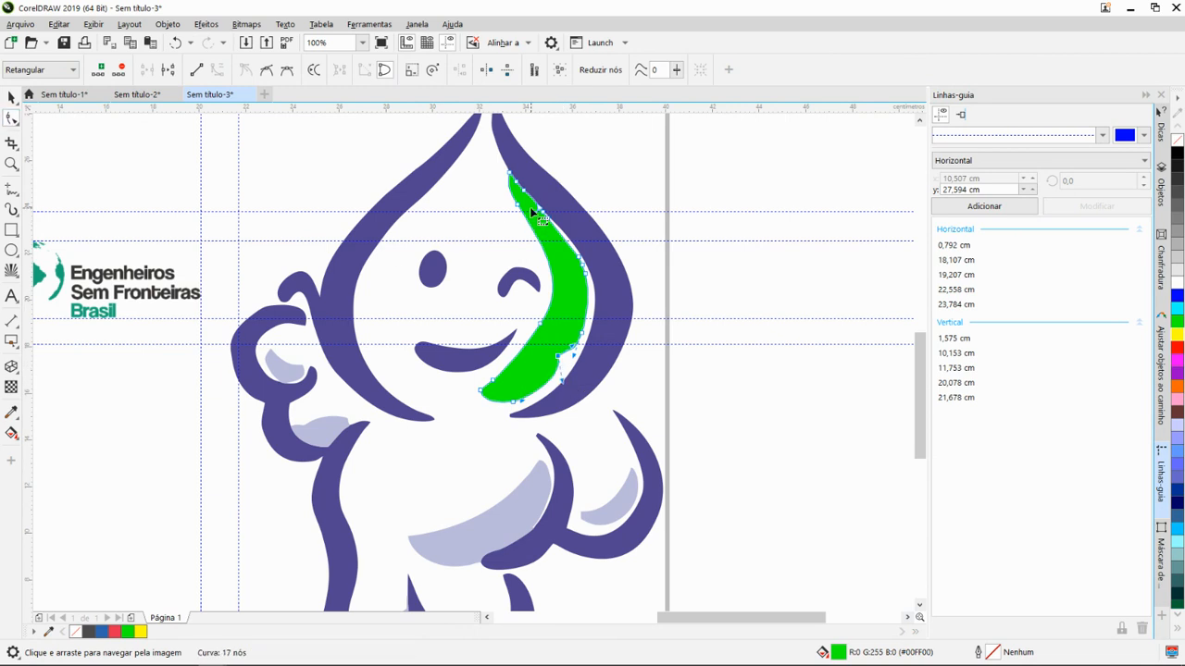
{"action": "left_click_drag", "start_coordinate": [514, 202], "coordinate": [465, 309]}
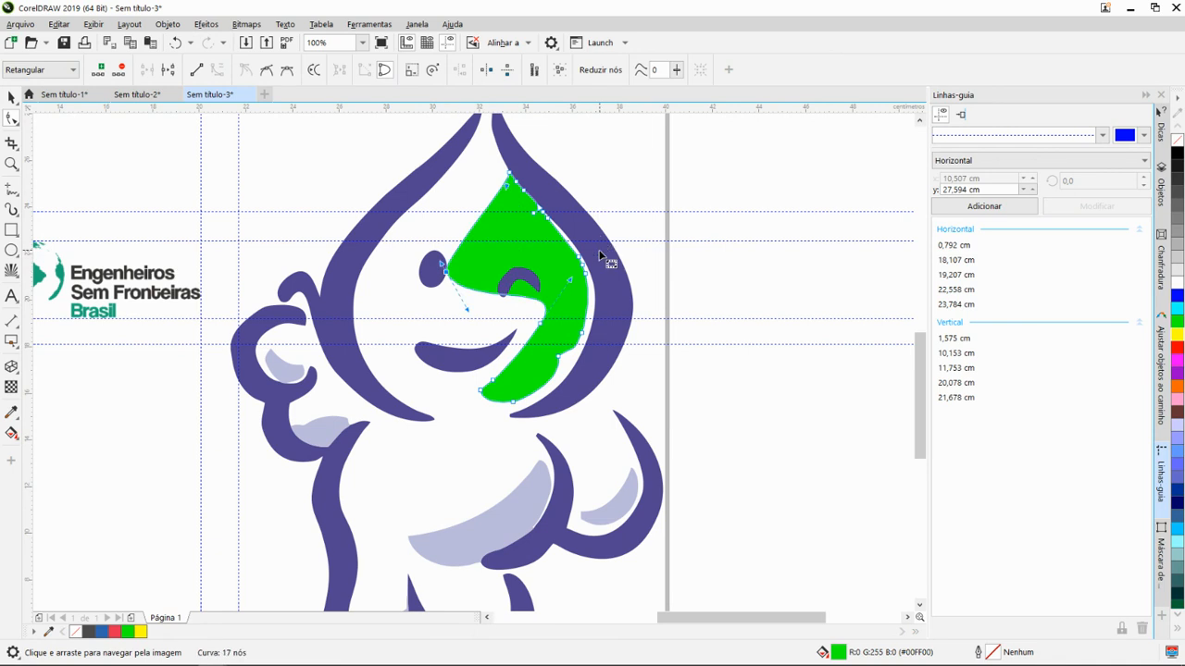
- Try stretching the purple outline of the mascot's head into a long outward point and pulling out the arm outline
{"action": "left_click", "coordinate": [617, 291]}
{"action": "left_click_drag", "start_coordinate": [597, 287], "coordinate": [819, 282]}
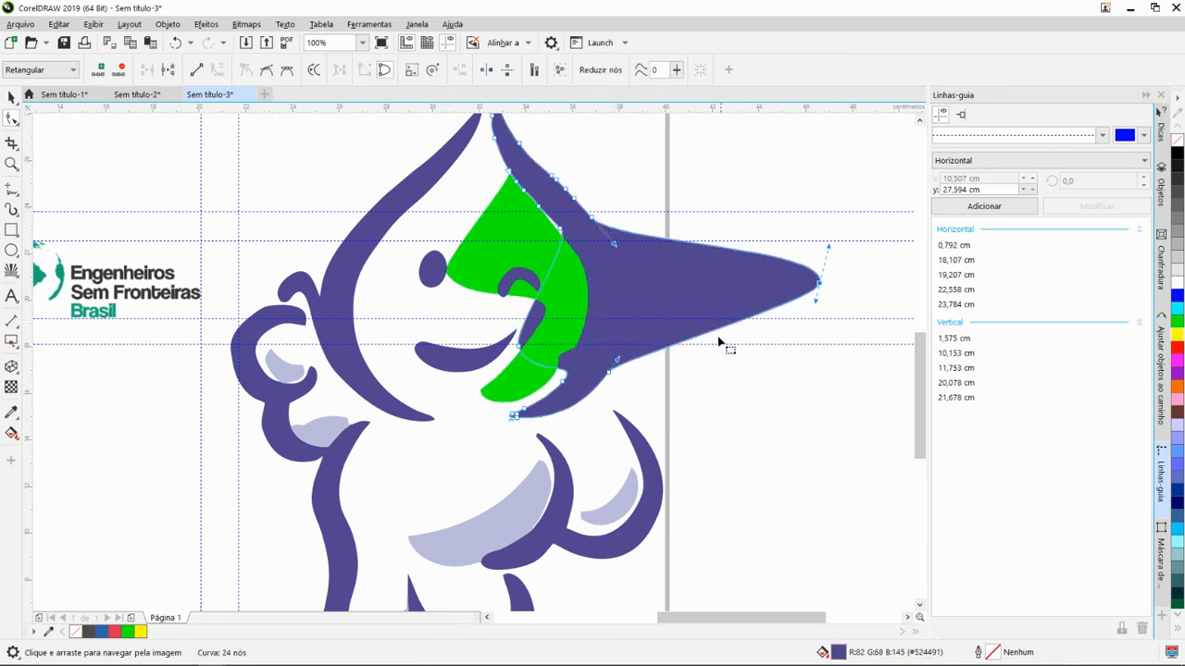
{"action": "scroll", "coordinate": [719, 342], "scroll_direction": "down", "scroll_amount": 2}
{"action": "left_click", "coordinate": [674, 454]}
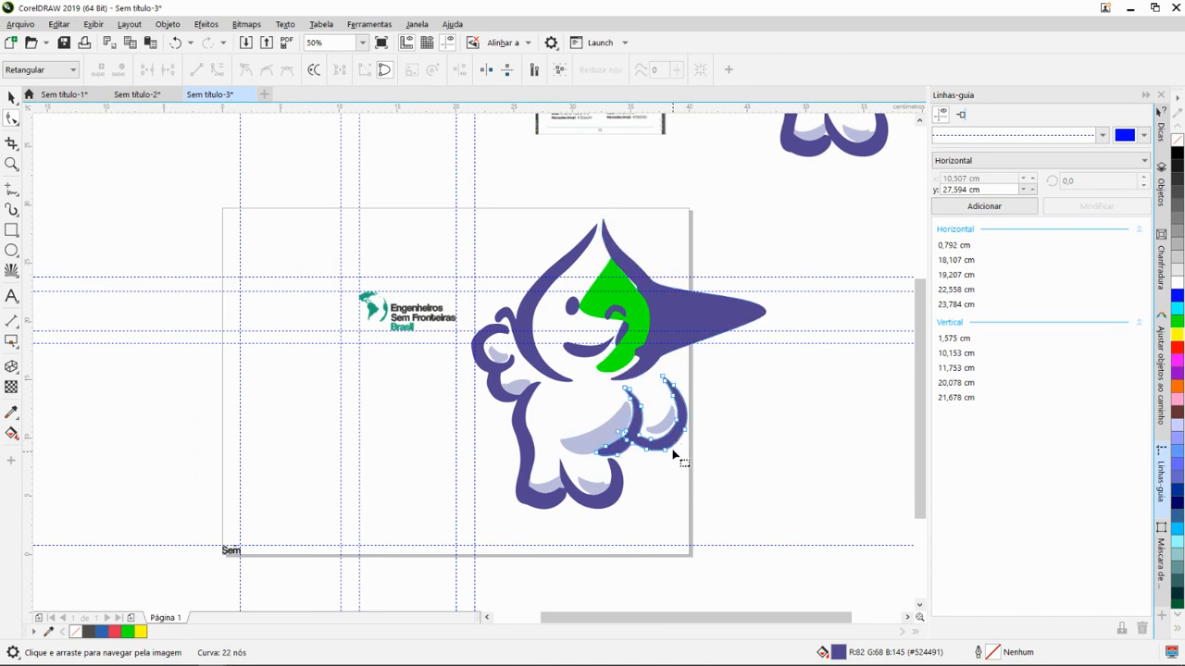
{"action": "left_click_drag", "start_coordinate": [669, 457], "coordinate": [767, 492]}
- Undo the trial deformations of the mascot's arm outline, head outline and green face shading
{"action": "key", "text": "ctrl+z"}
{"action": "key", "text": "ctrl+z"}
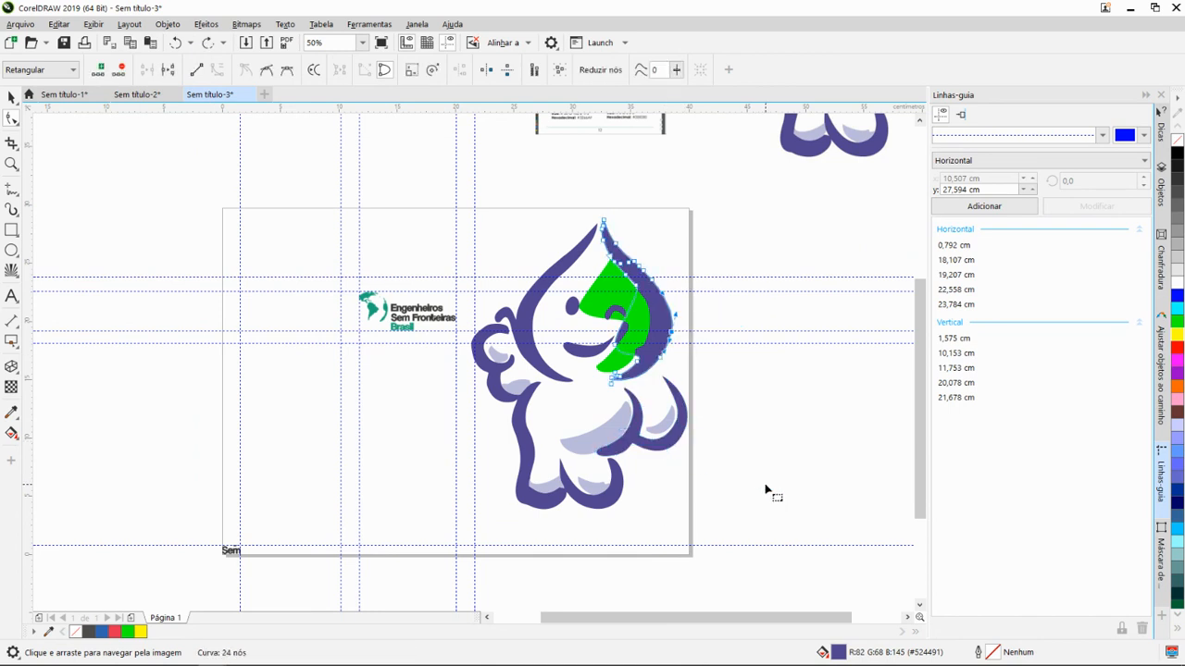
{"action": "key", "text": "ctrl+z"}
{"action": "key", "text": "ctrl+z"}
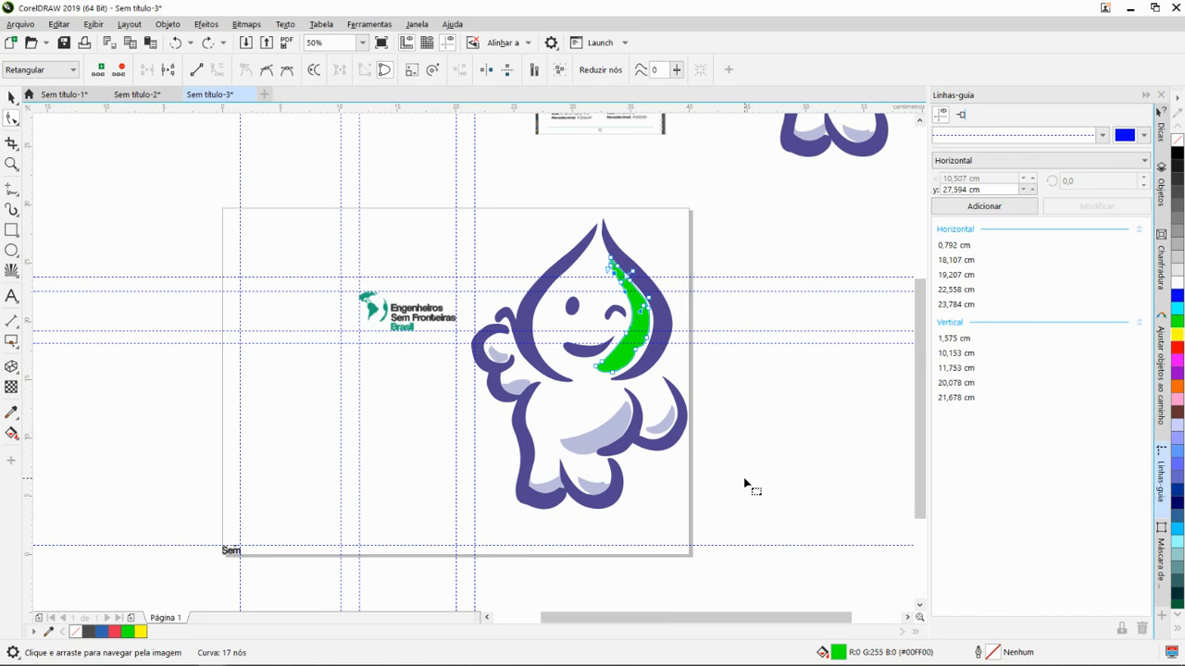
{"action": "key", "text": "ctrl+z"}
{"action": "key", "text": "ctrl+z"}
- Switch to the Google Meet call in Chrome and display the Nimbus screen recorder's recording controls
{"action": "key", "text": "alt+Tab"}
{"action": "key", "text": "alt+Tab"}
{"action": "key", "text": "Escape"}
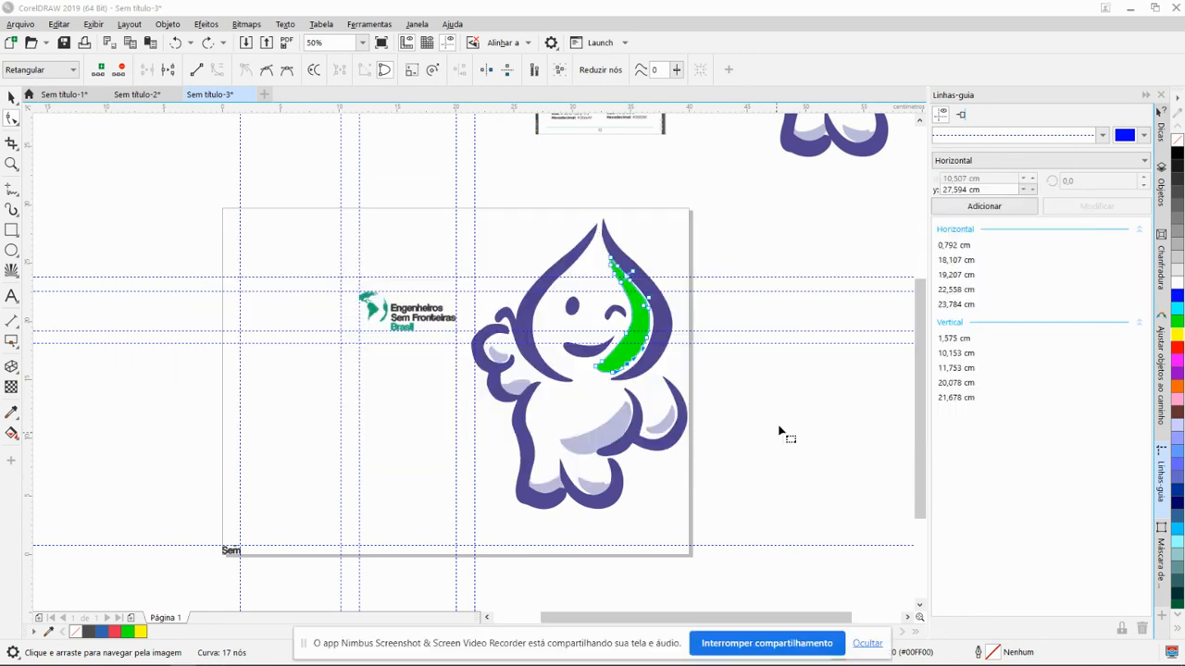
{"action": "key", "text": "alt+Tab"}
{"action": "key", "text": "alt+Tab"}
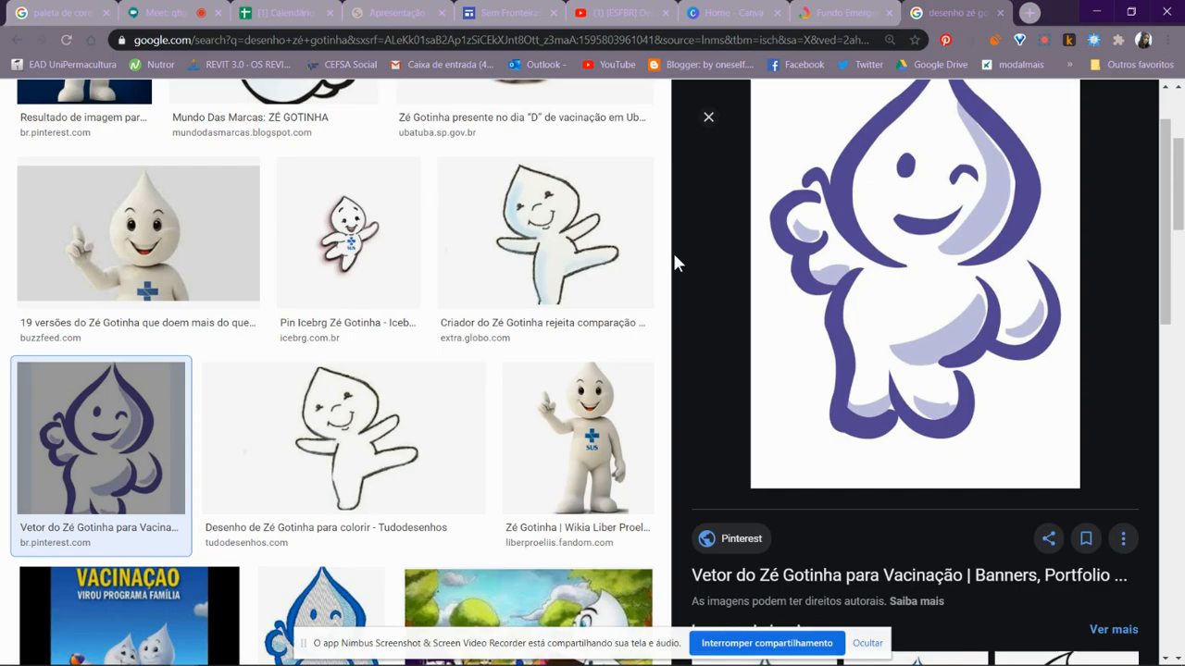
{"action": "left_click", "coordinate": [191, 11]}
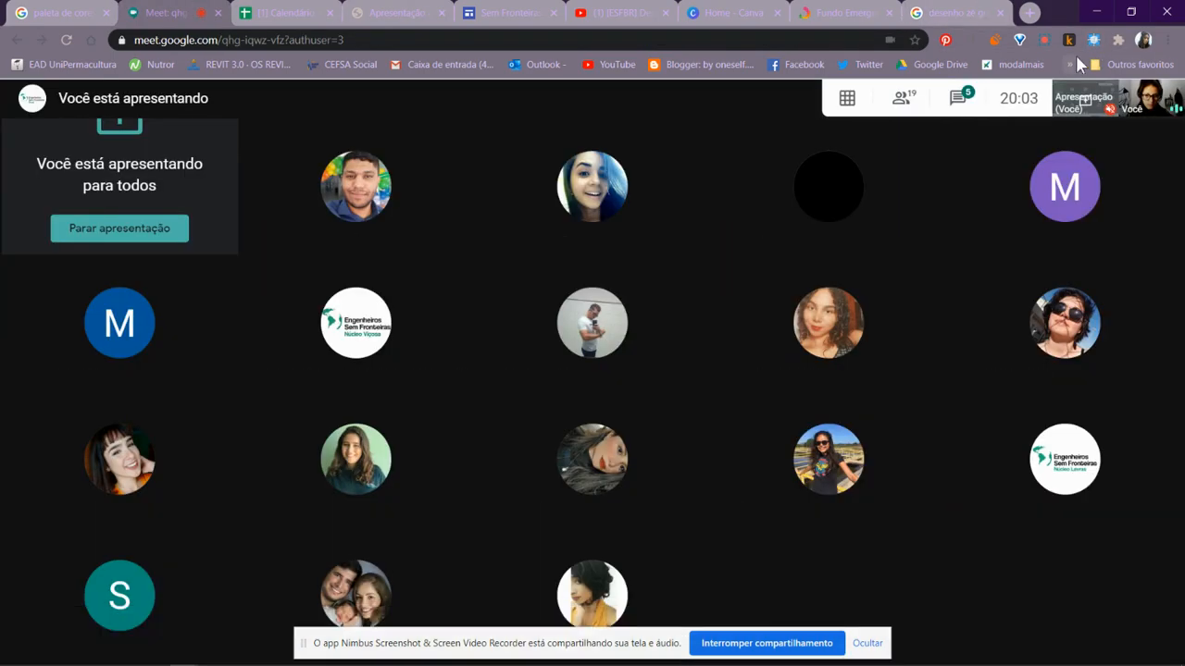
{"action": "left_click", "coordinate": [1044, 42]}
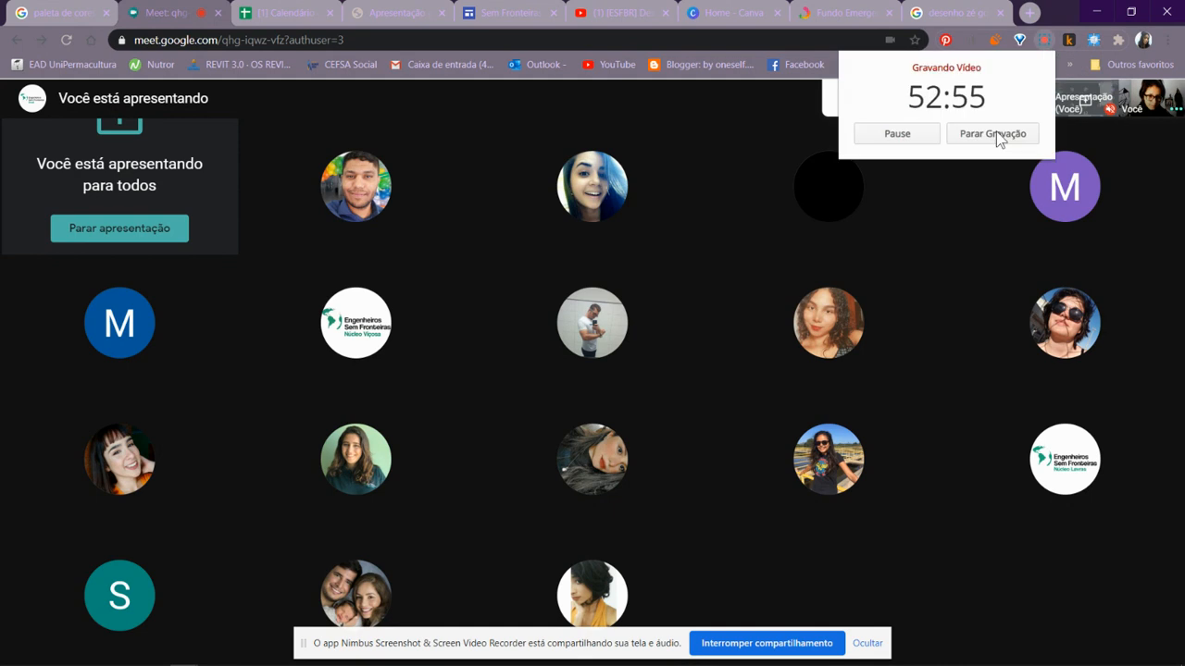